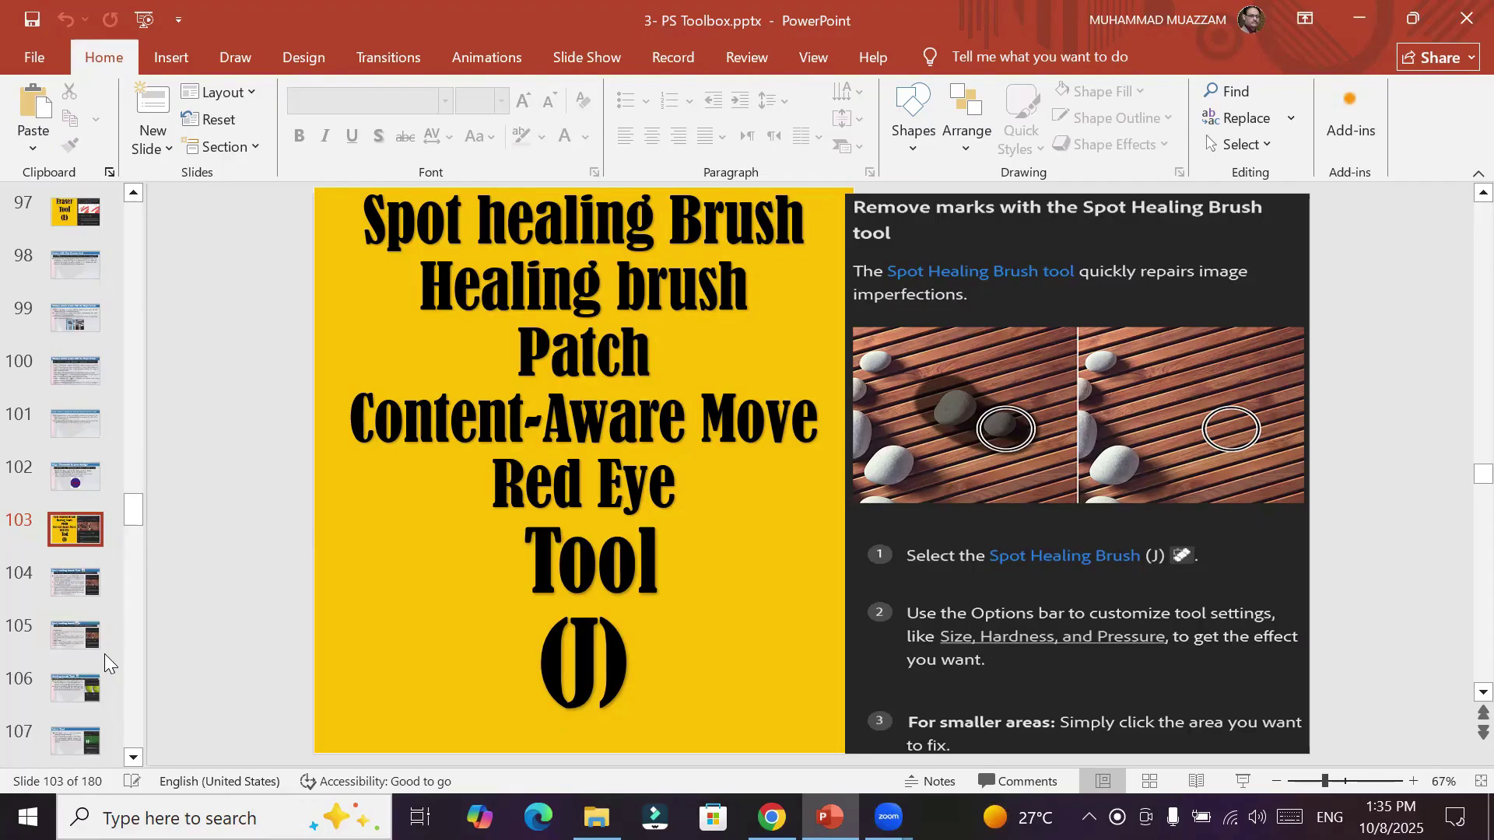
Show the Spot healing brush Tool slide and launch Adobe Photoshop 2022
left_click(60, 581)
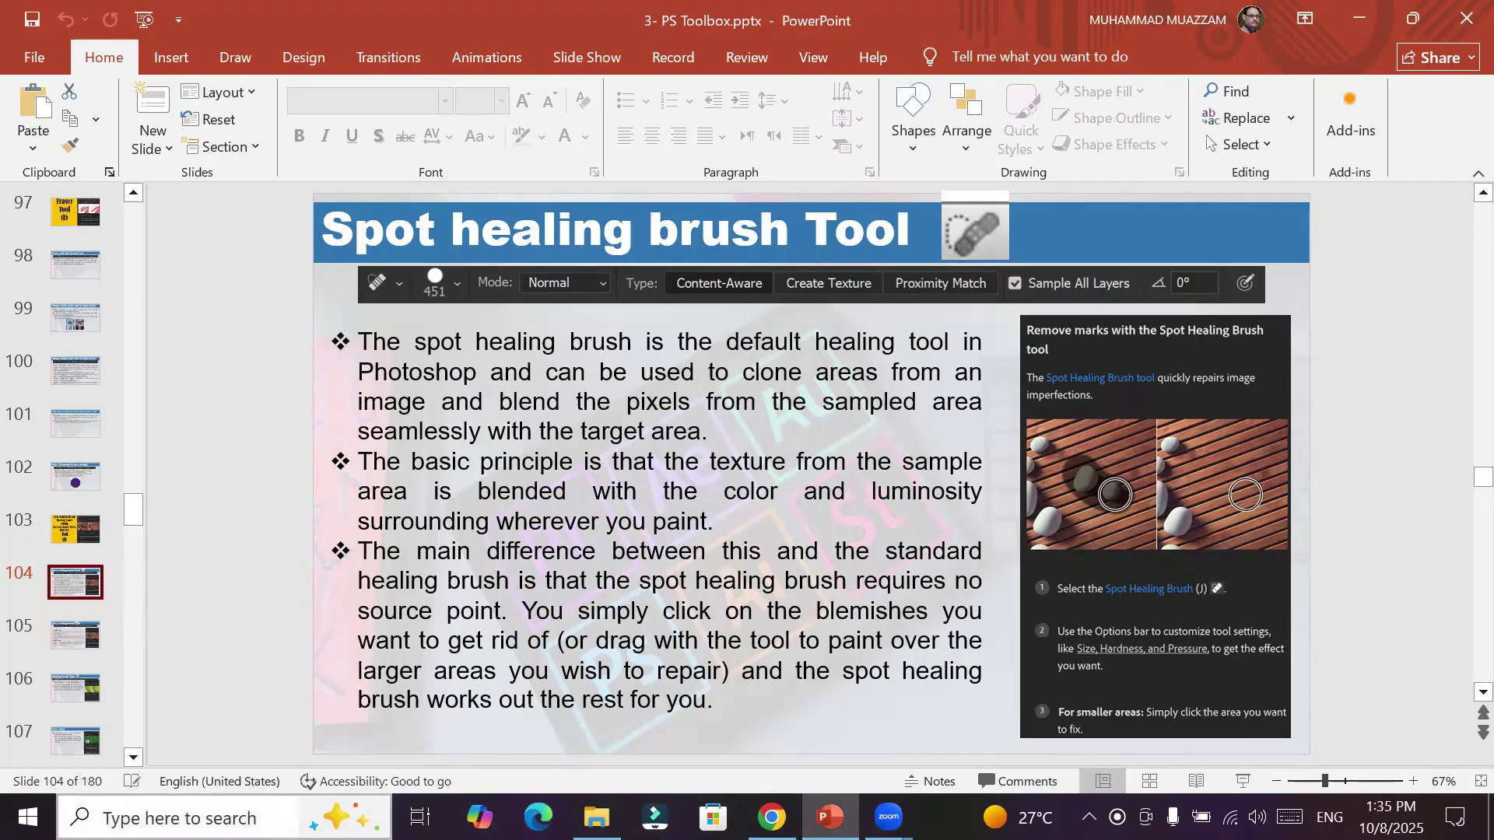
left_click(179, 817)
type("p")
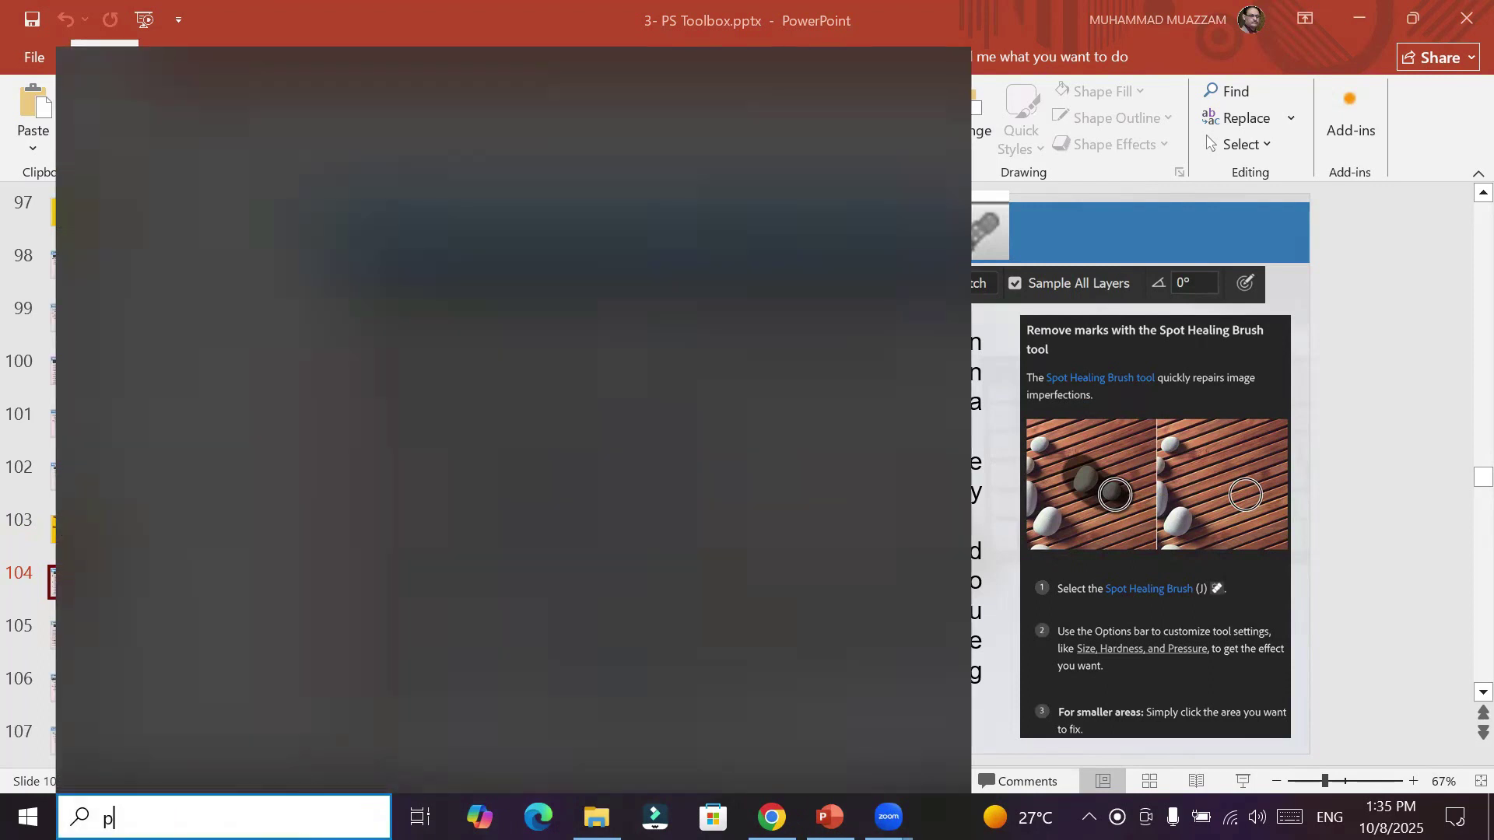
type("ho")
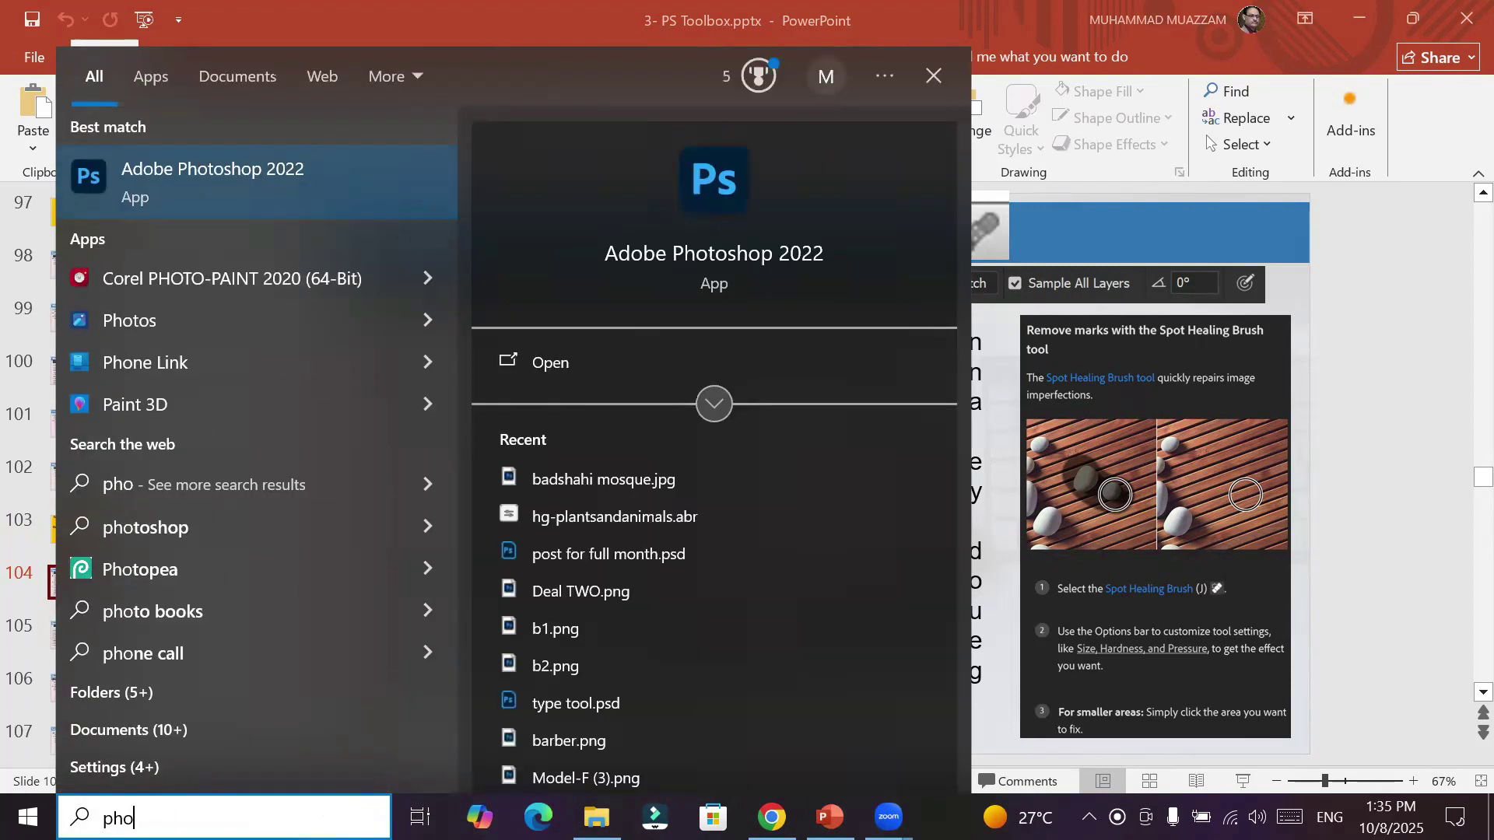
key("Escape")
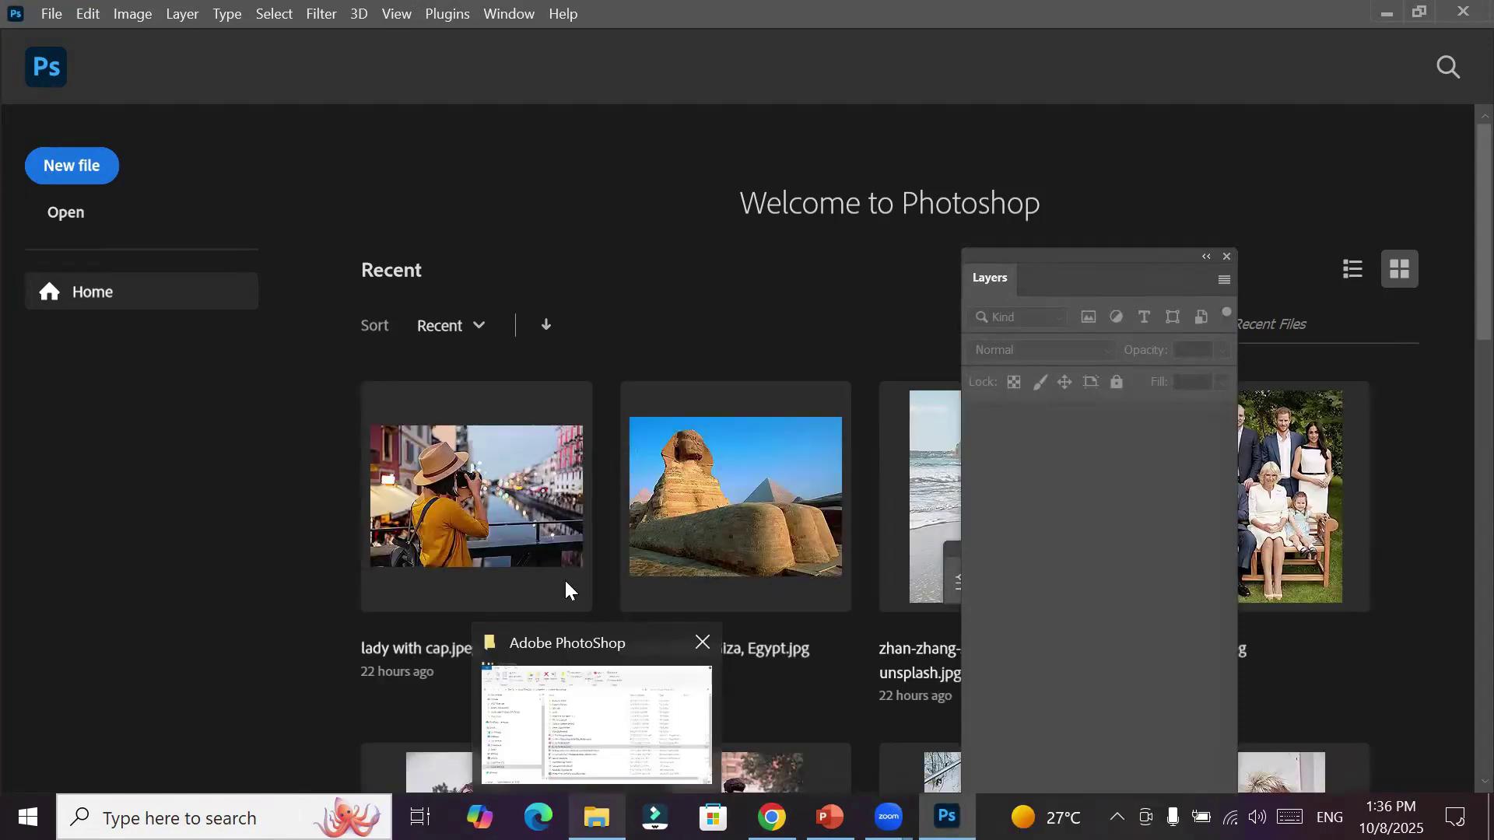
scroll(568, 568, "down", 6)
scroll(575, 559, "down", 8)
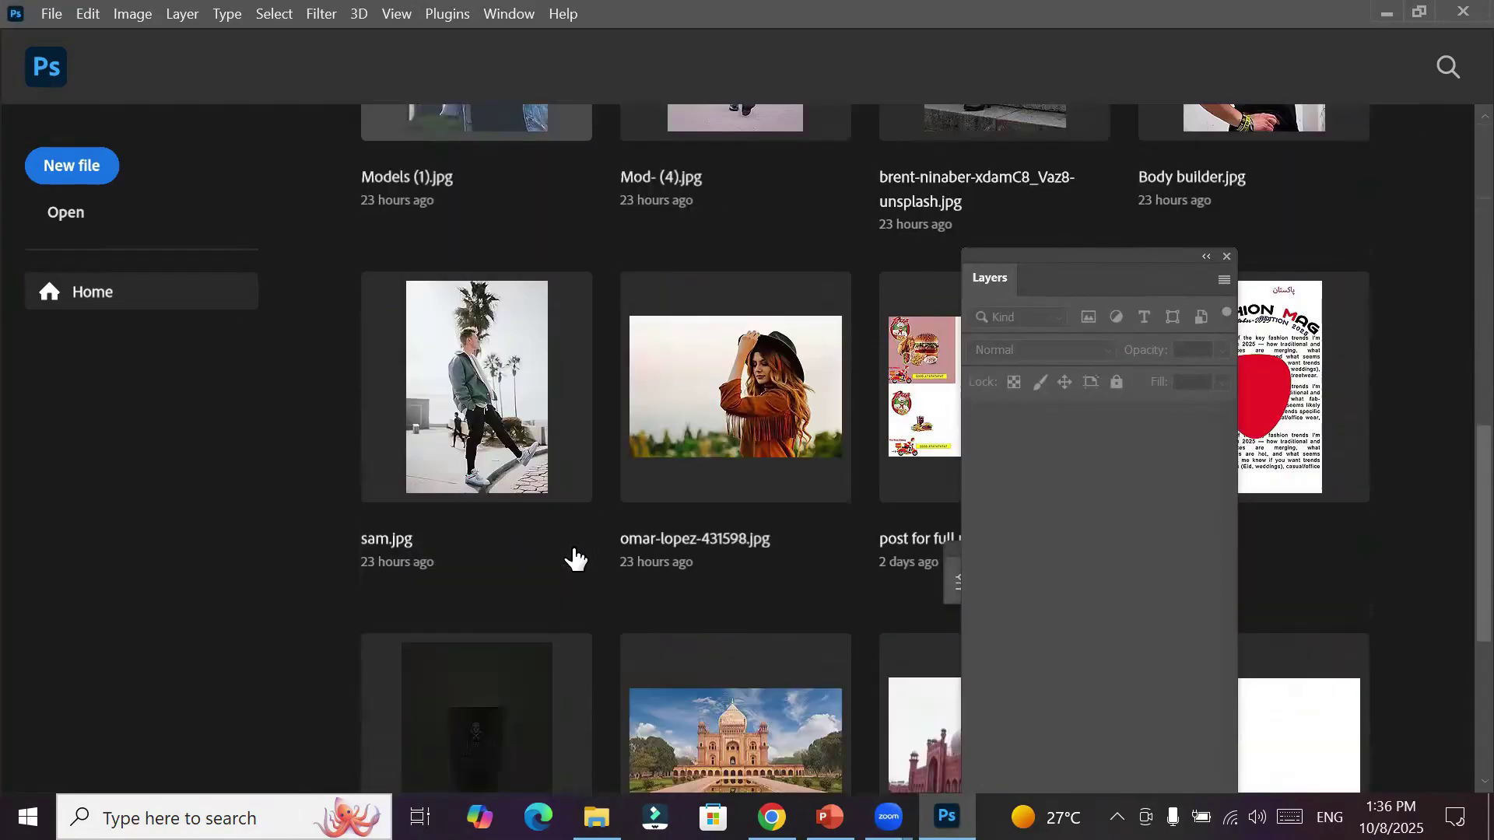
scroll(575, 559, "down", 4)
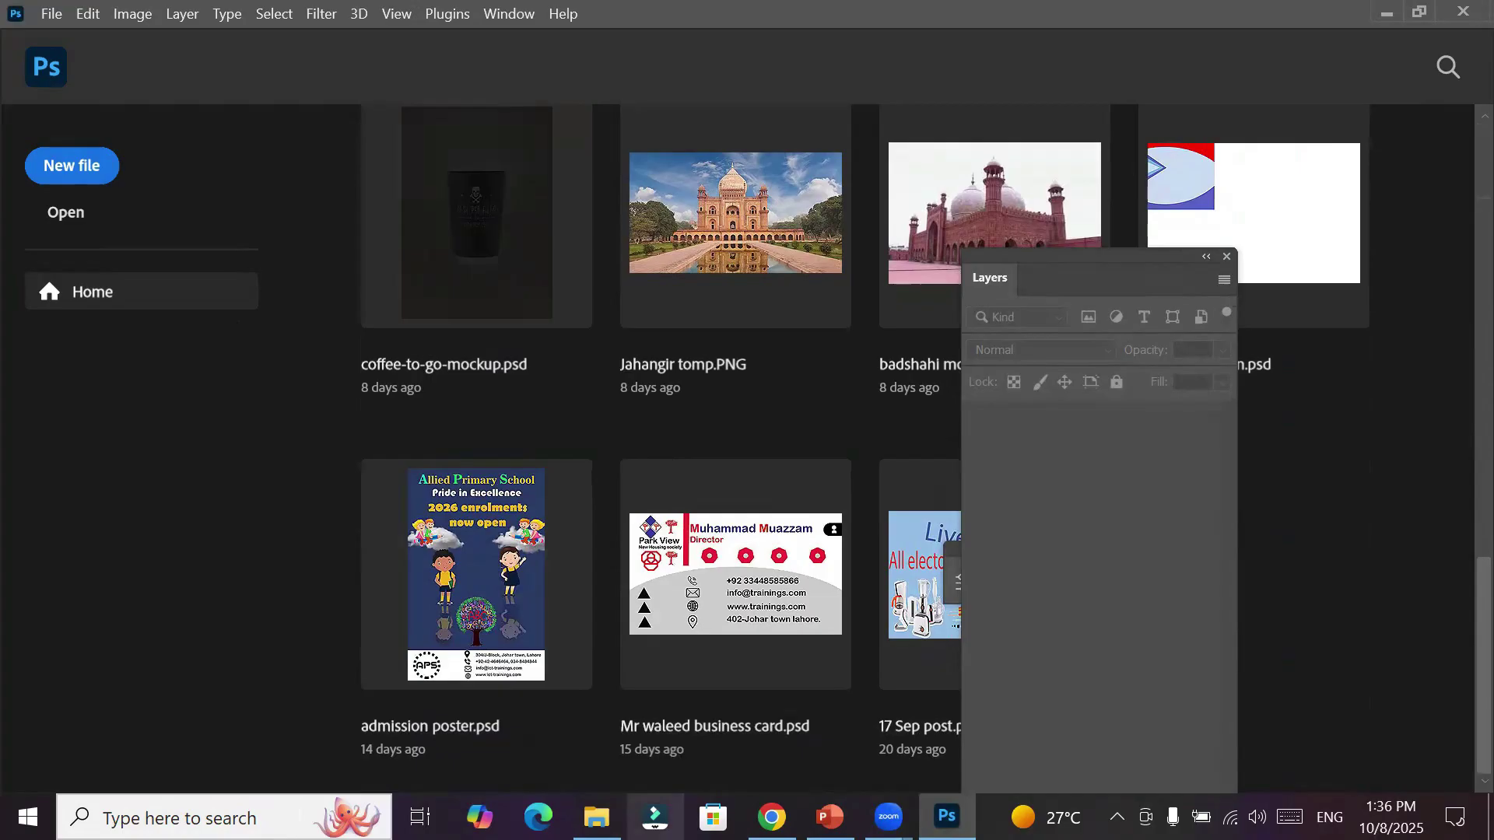
Switch to File Explorer and open the spot-healing-brush-tool folder inside _Graphics, Adobe PhotoShop, LABS
left_click(560, 723)
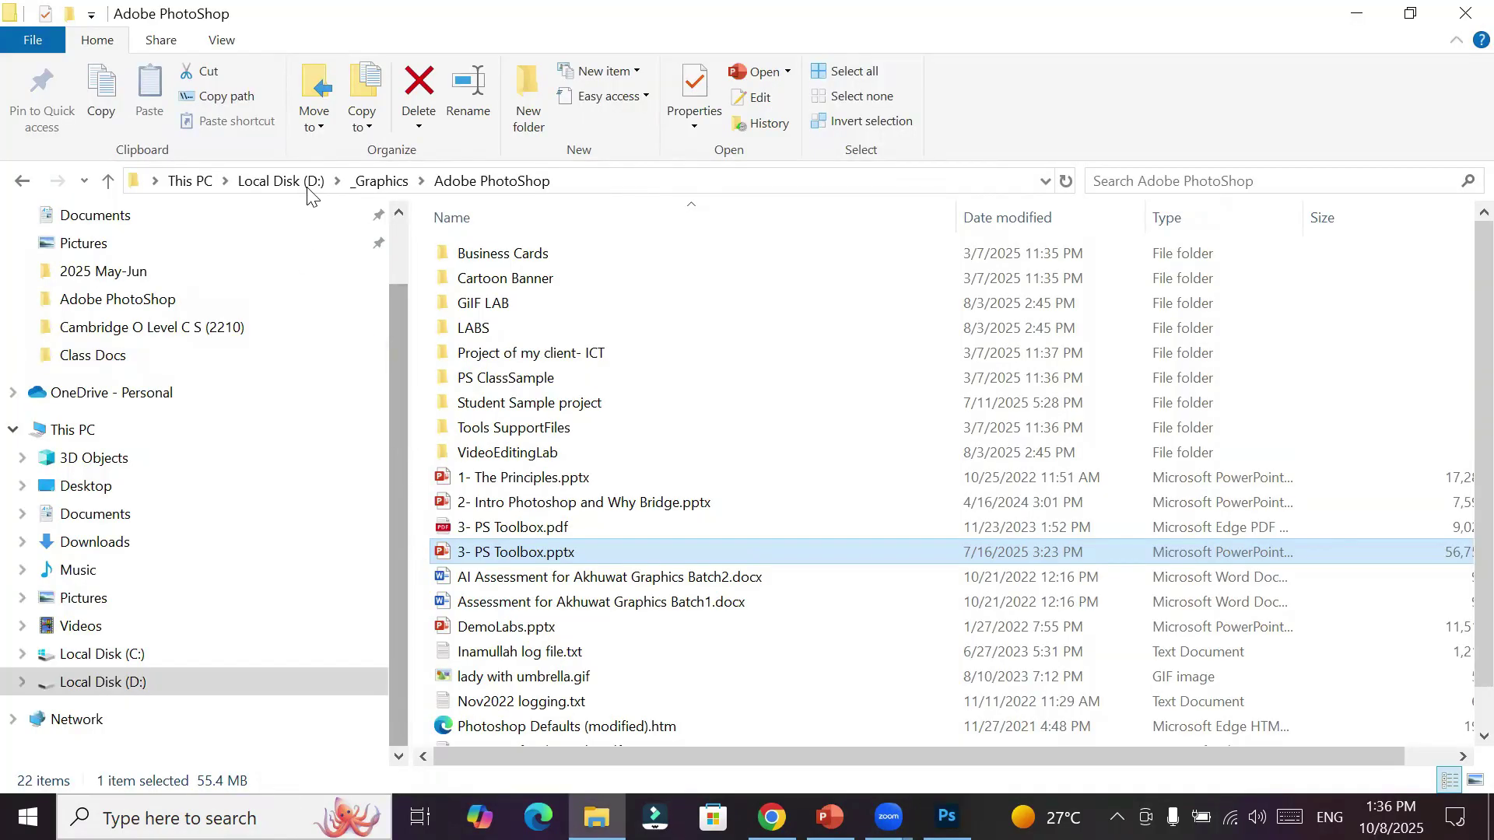
left_click(395, 187)
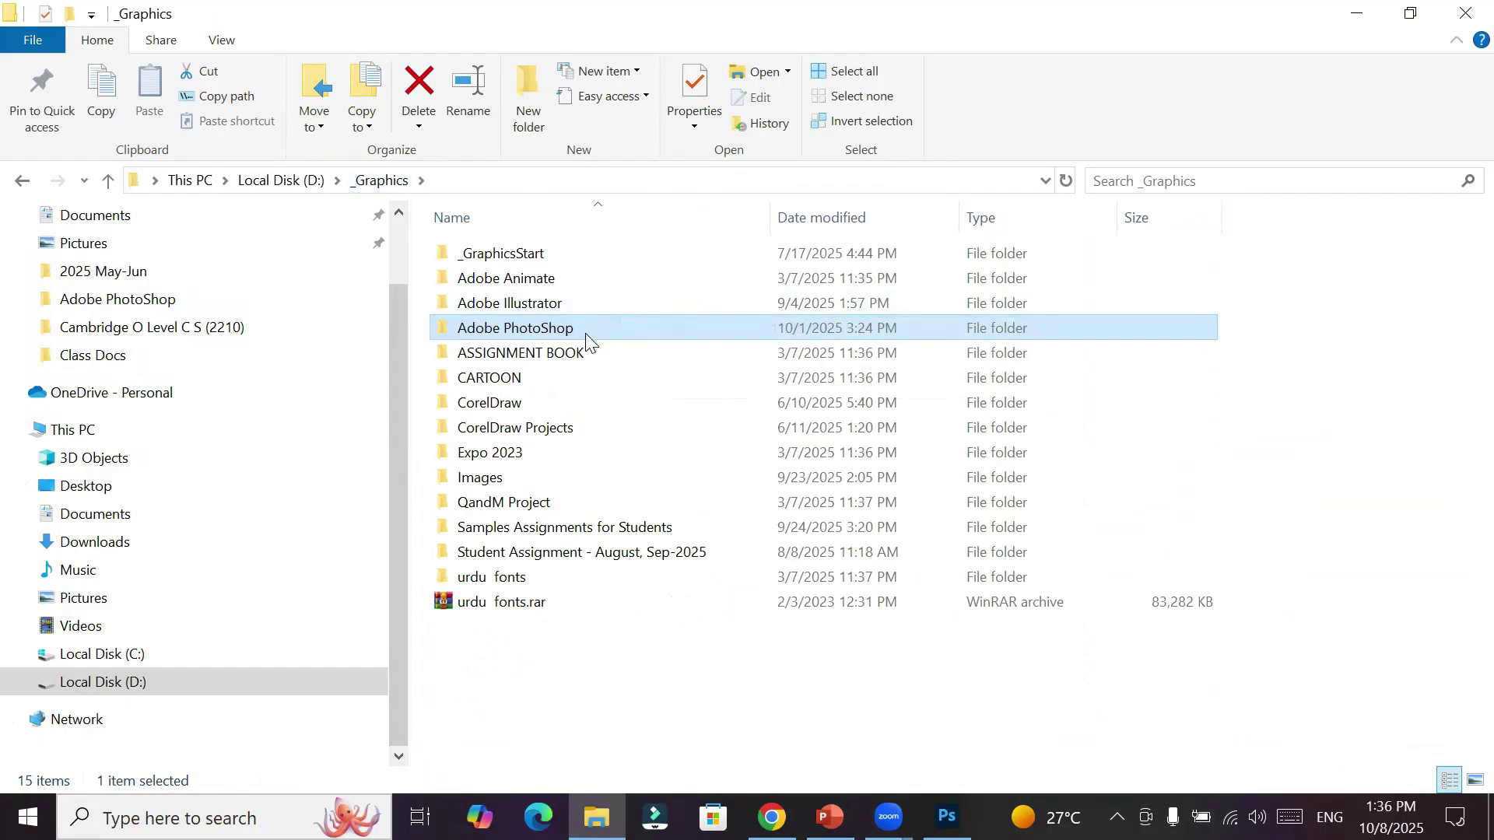
double_click(586, 335)
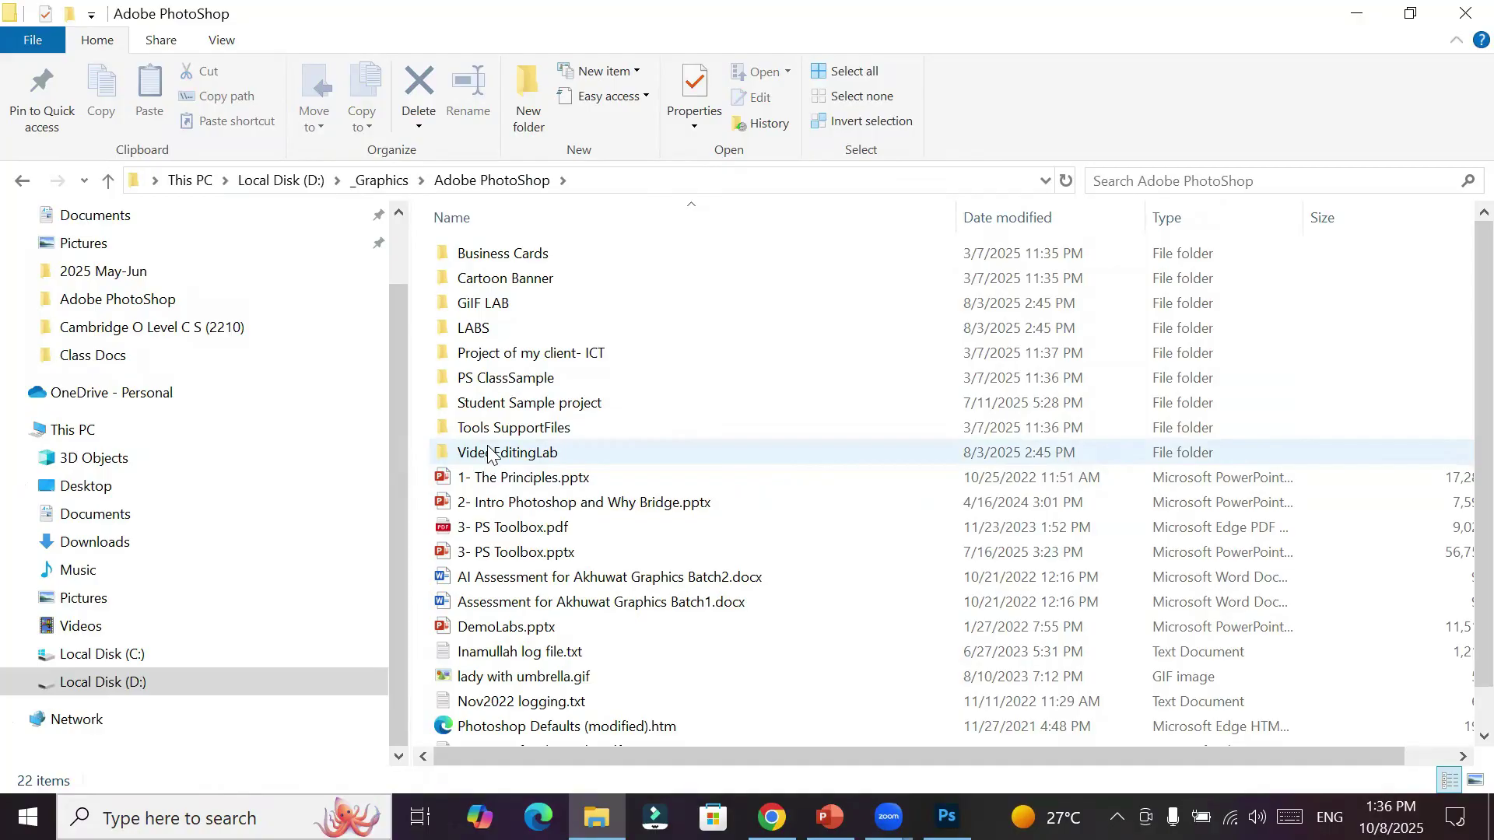
double_click(506, 330)
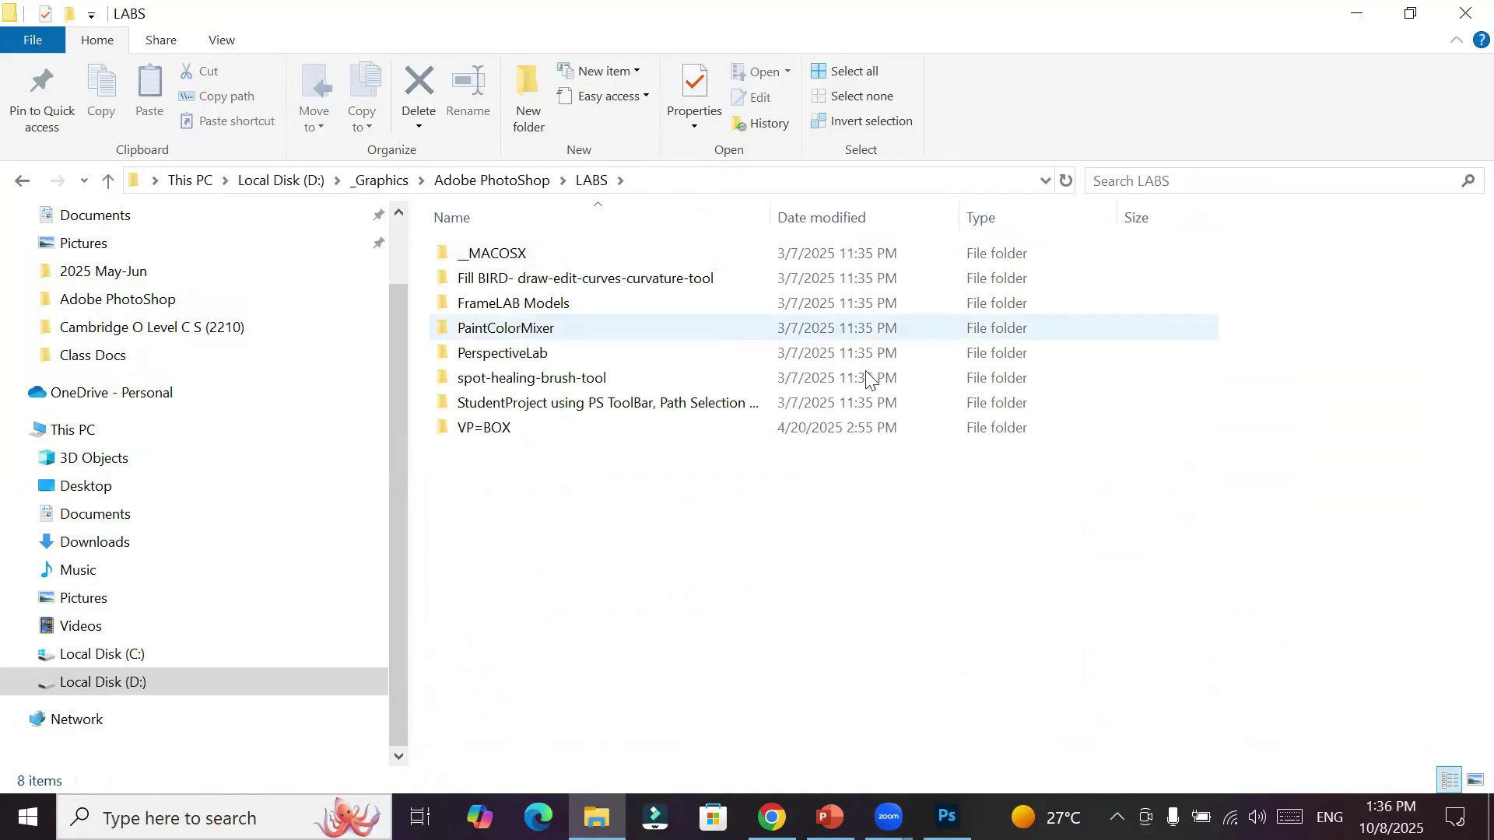
double_click(551, 376)
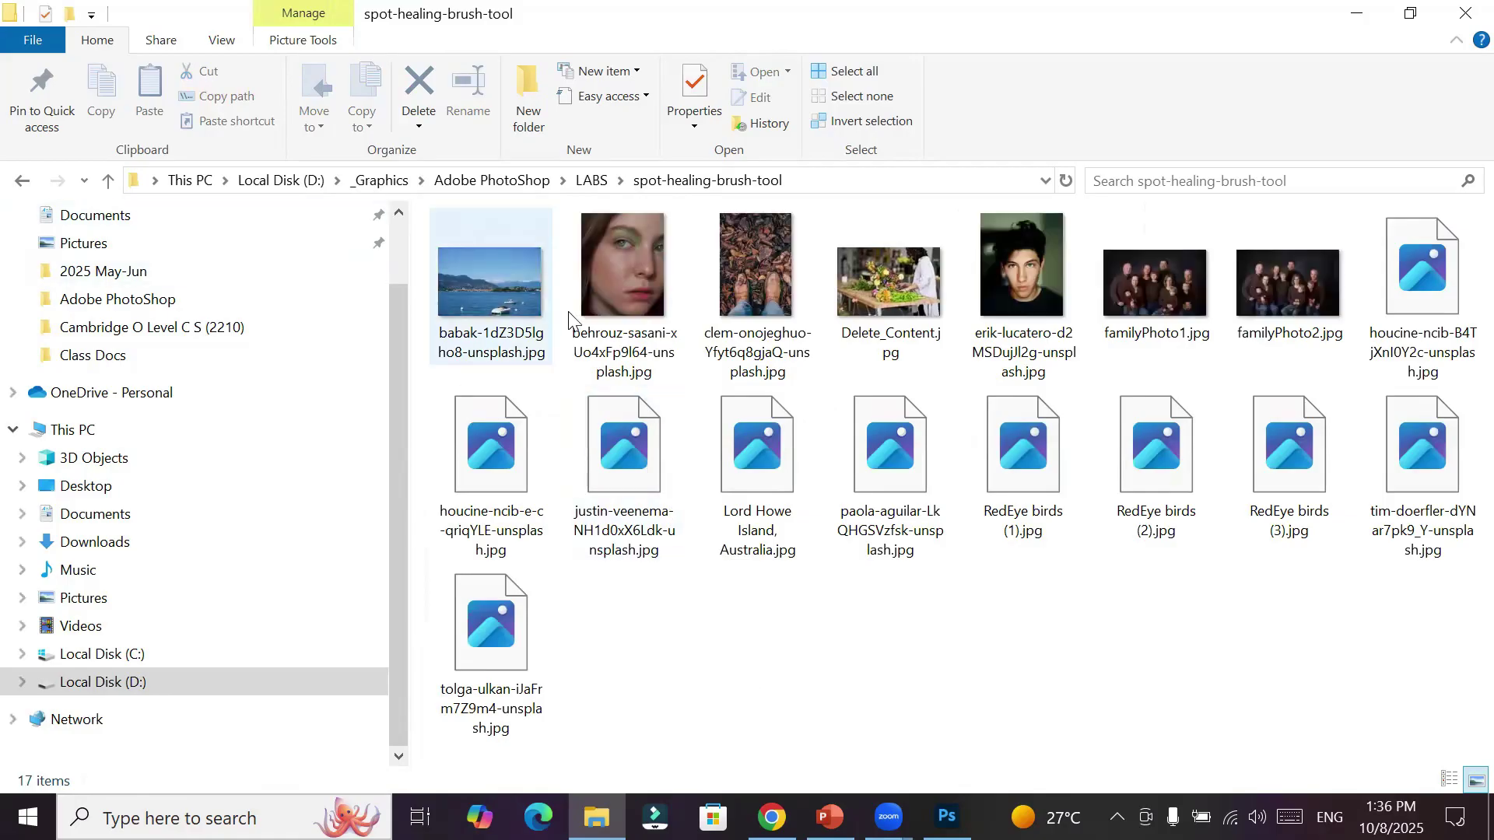
Open the lake, close-up portrait and boots-on-leaves photos together with Delete_Content.jpg in Photoshop
left_click(500, 288)
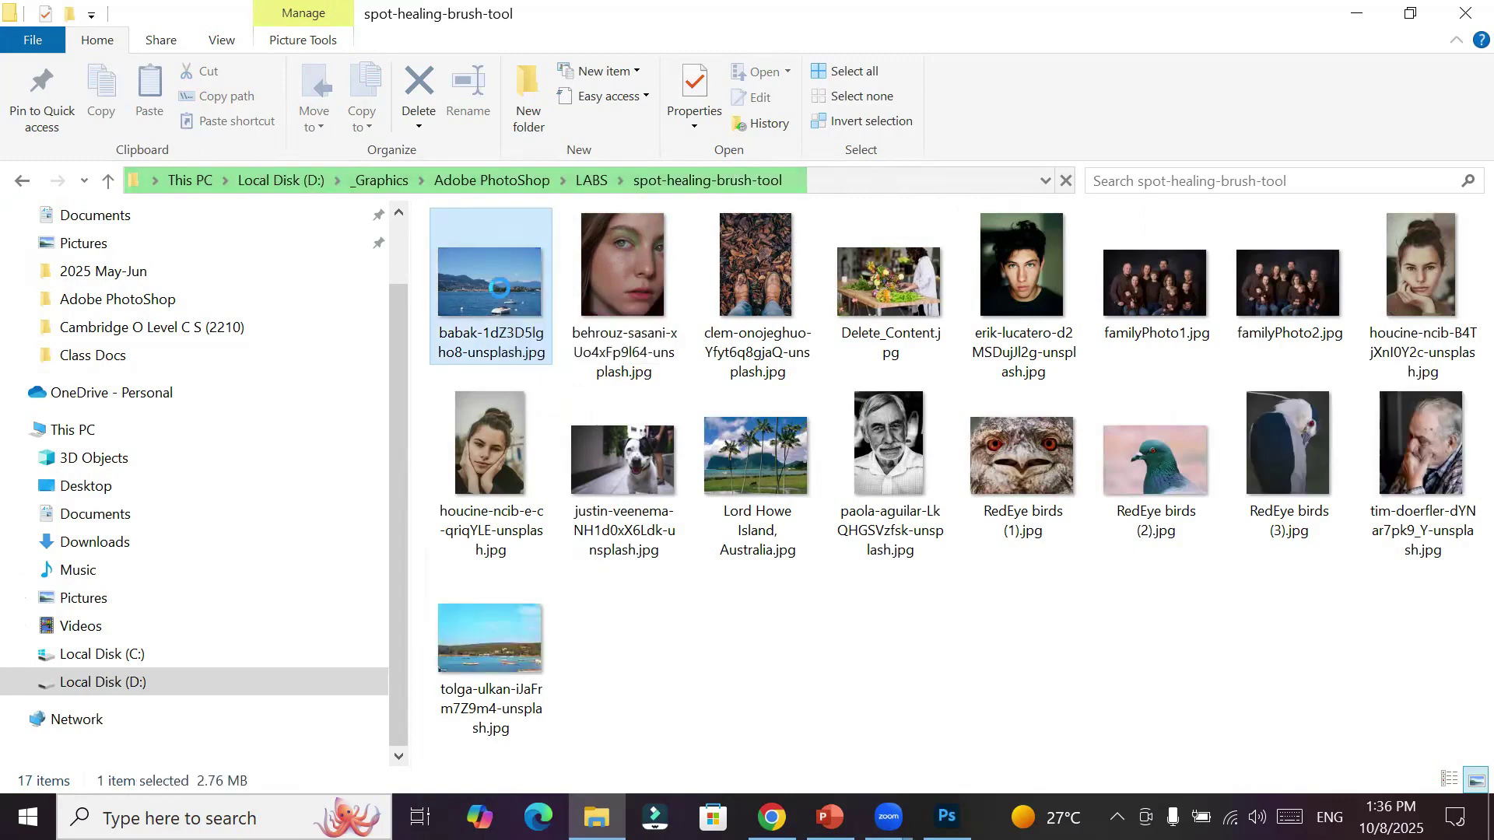
left_click(607, 292, "ctrl")
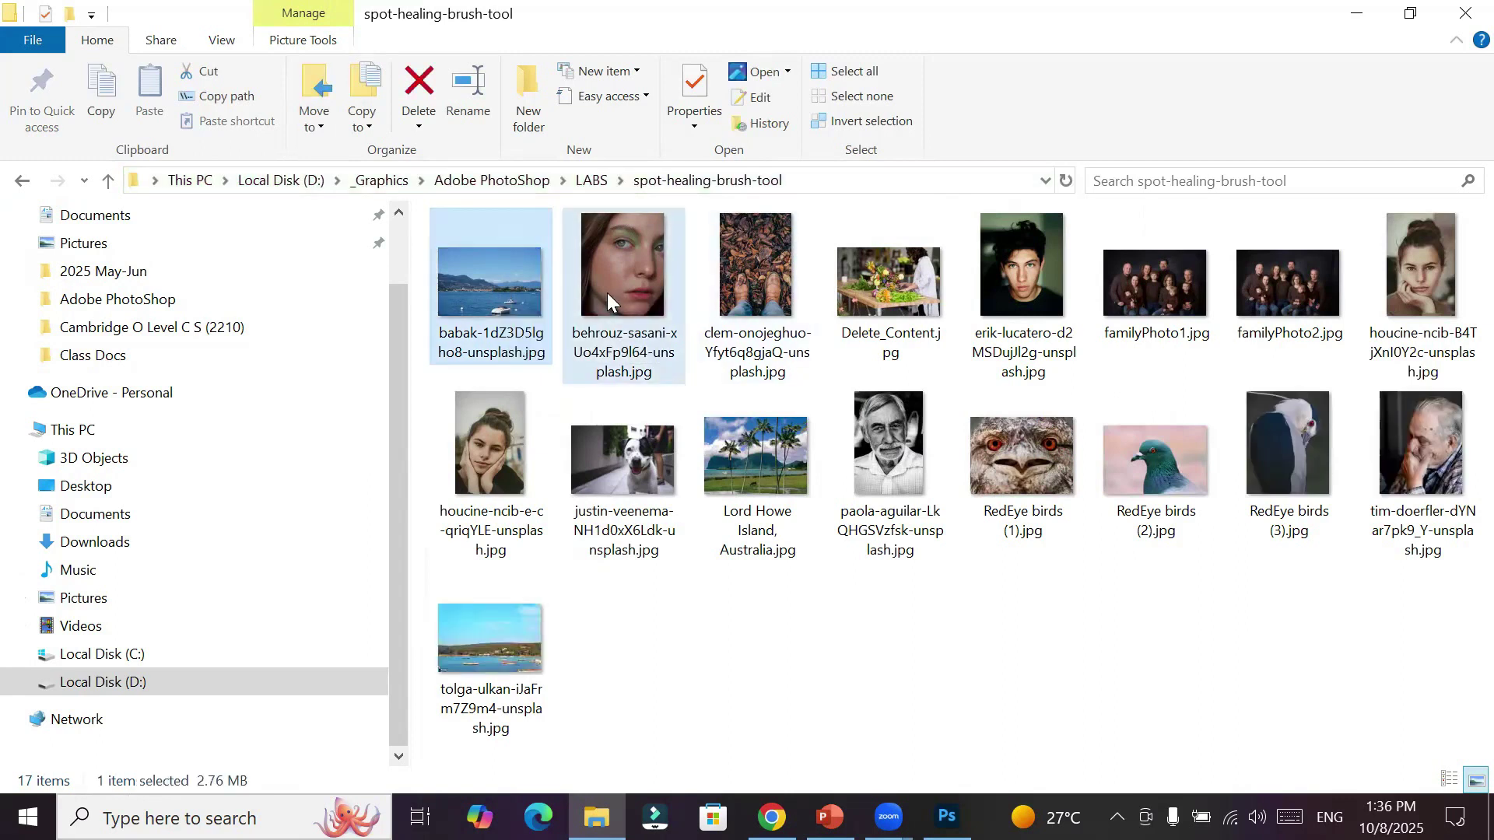
left_click(787, 292, "ctrl")
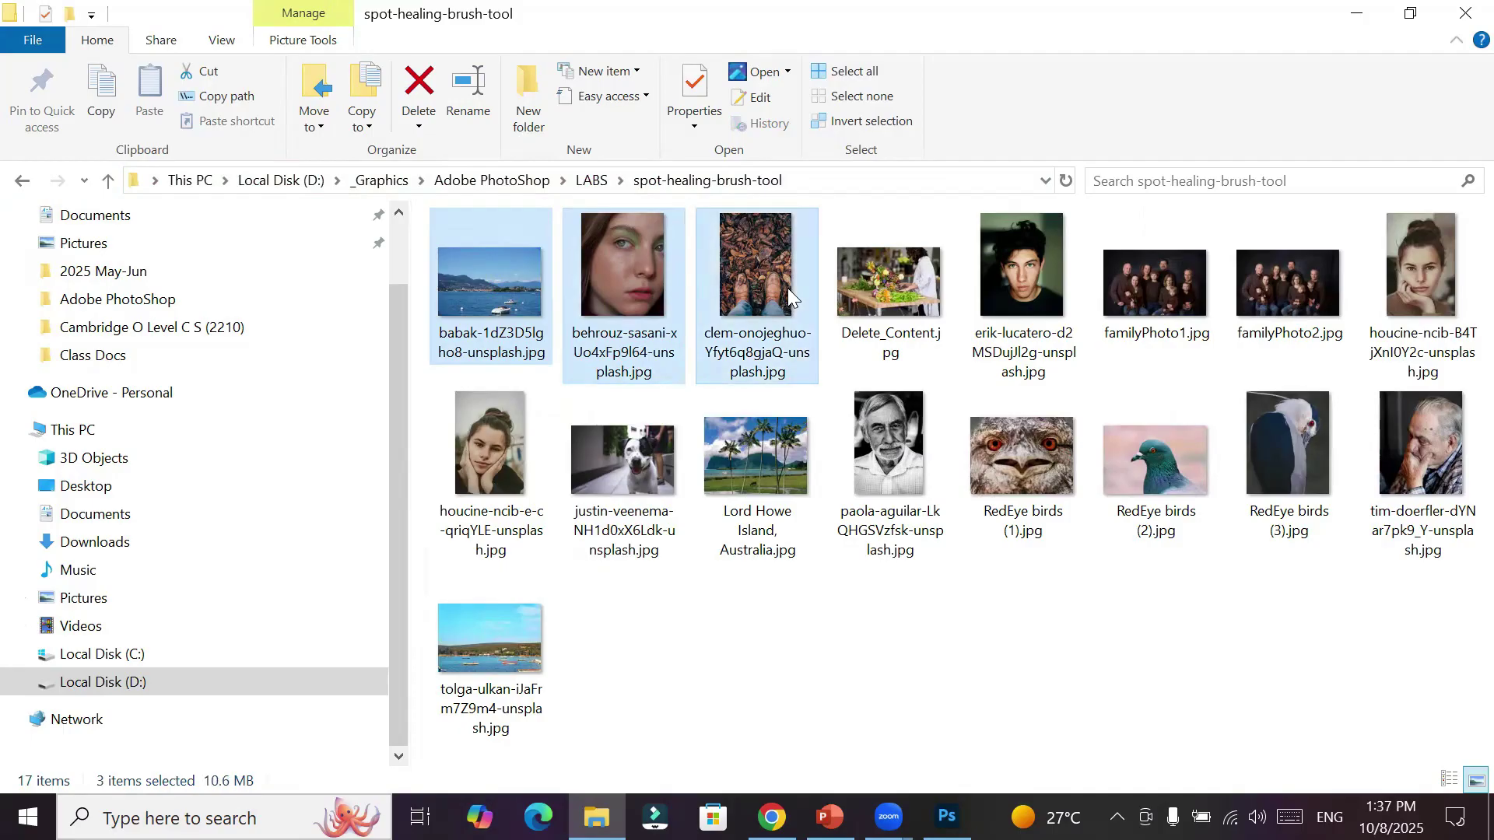
left_click(885, 287, "ctrl")
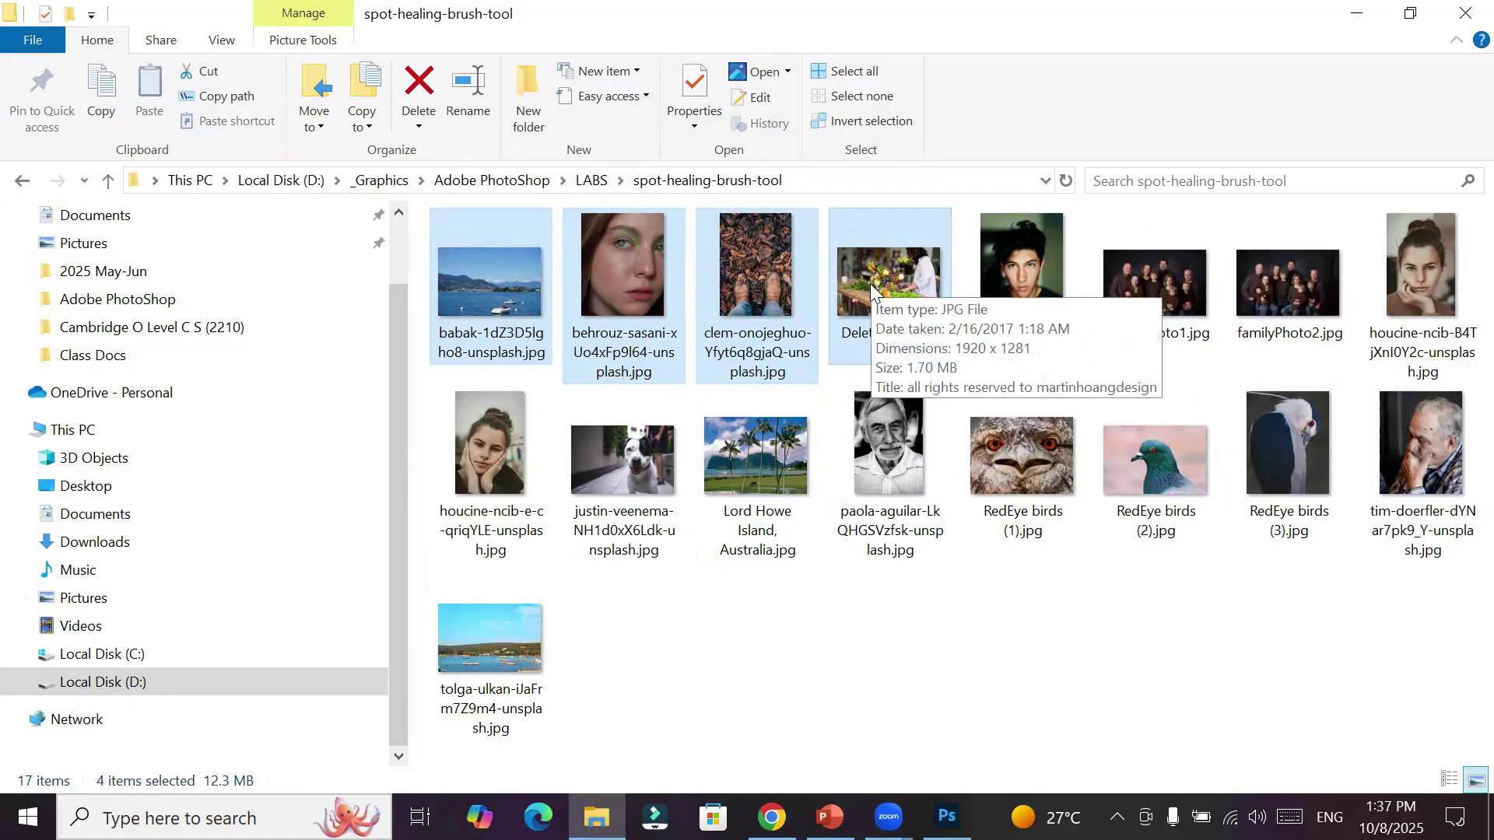
left_click_drag(870, 288, 587, 64)
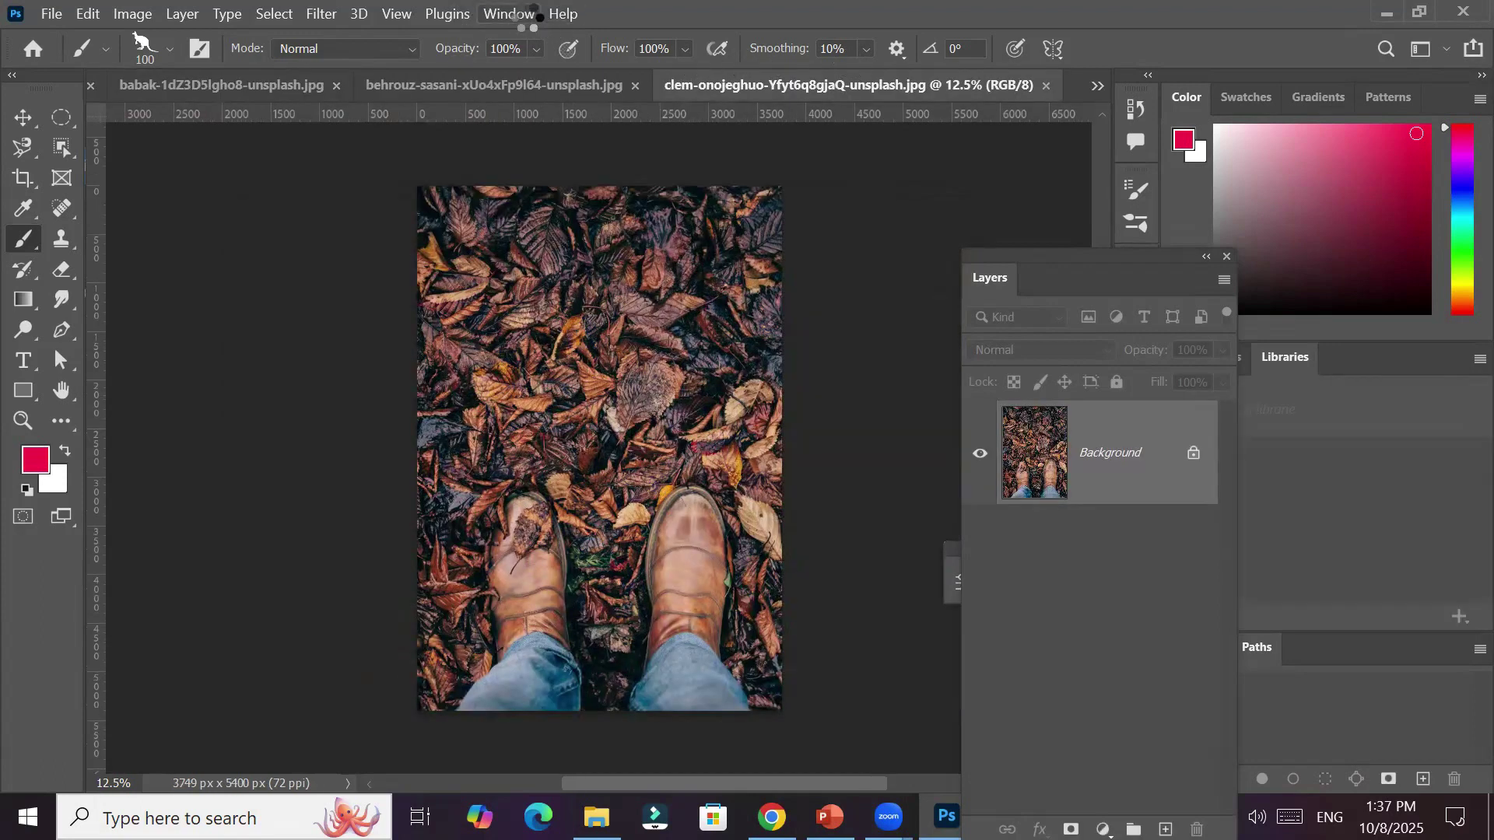
Reset the Essentials workspace and set the toolbox as a floating two-column panel beside the canvas
left_click(529, 14)
mouse_move(710, 54)
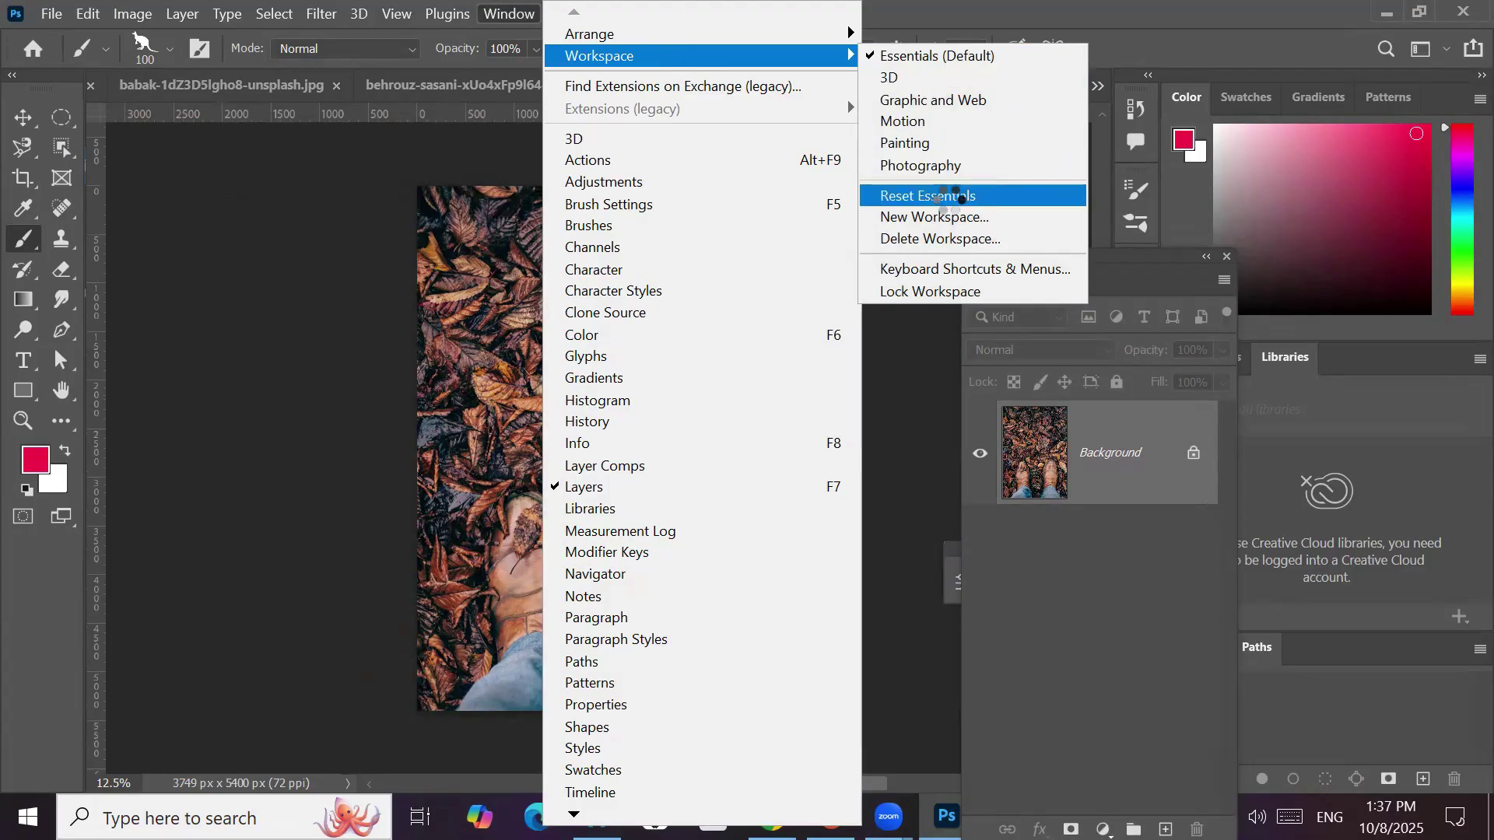
left_click(949, 196)
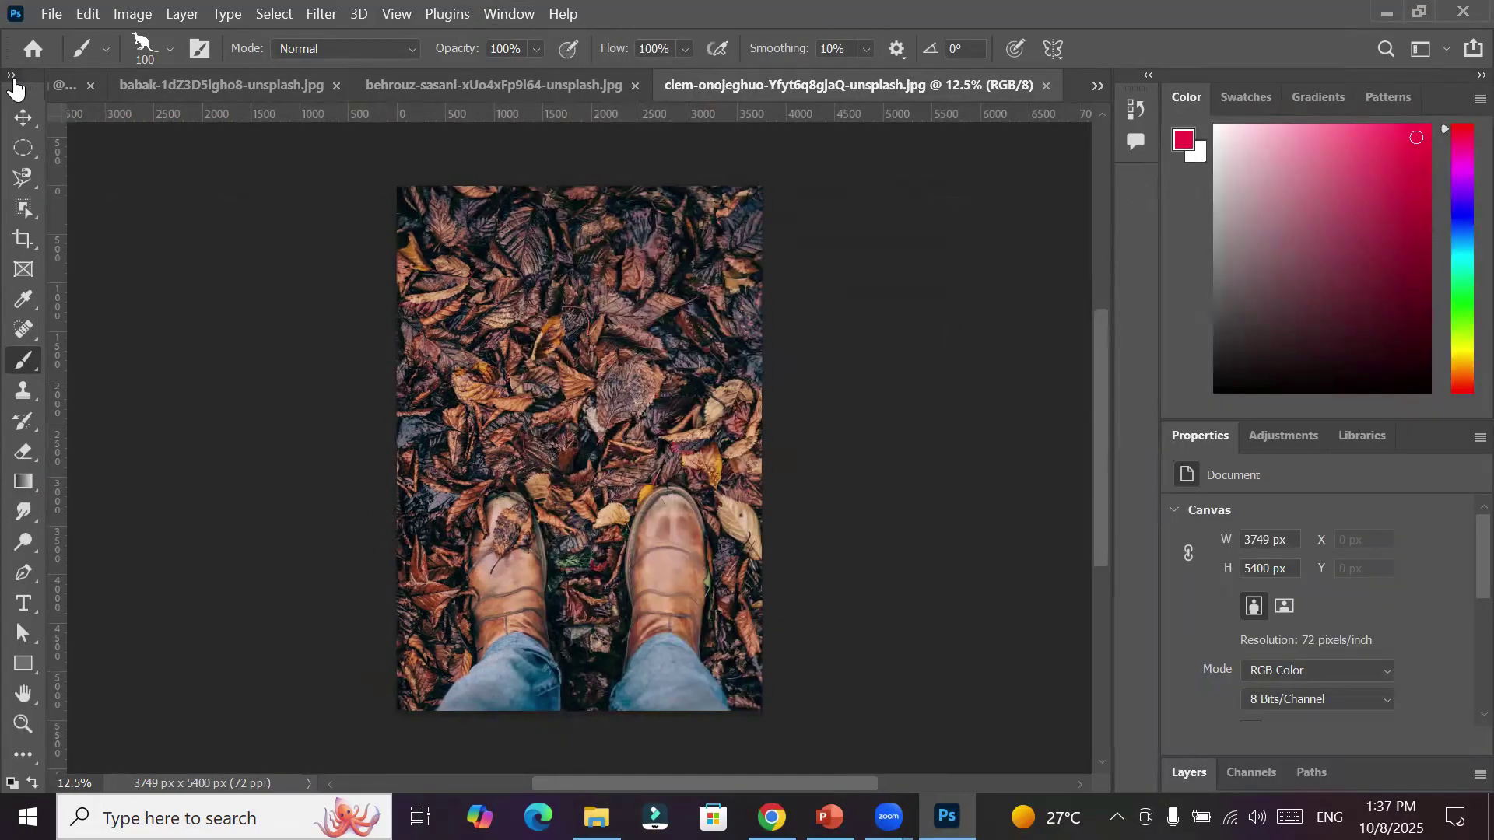
left_click(12, 76)
left_click_drag(25, 87, 101, 183)
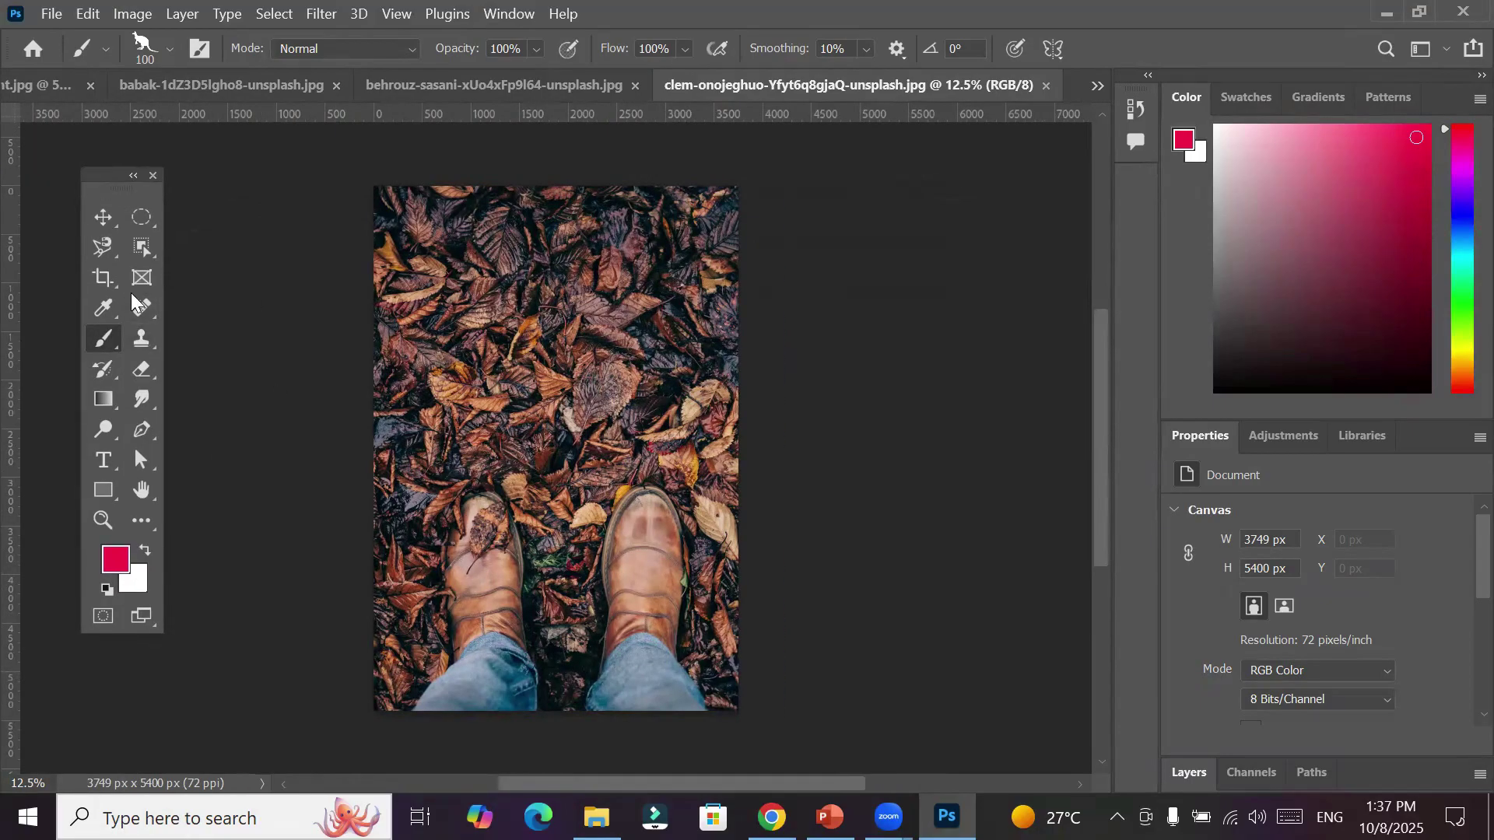
Activate the Spot Healing Brush and look through the opened lake, flower-table and boots photos
left_click(141, 310)
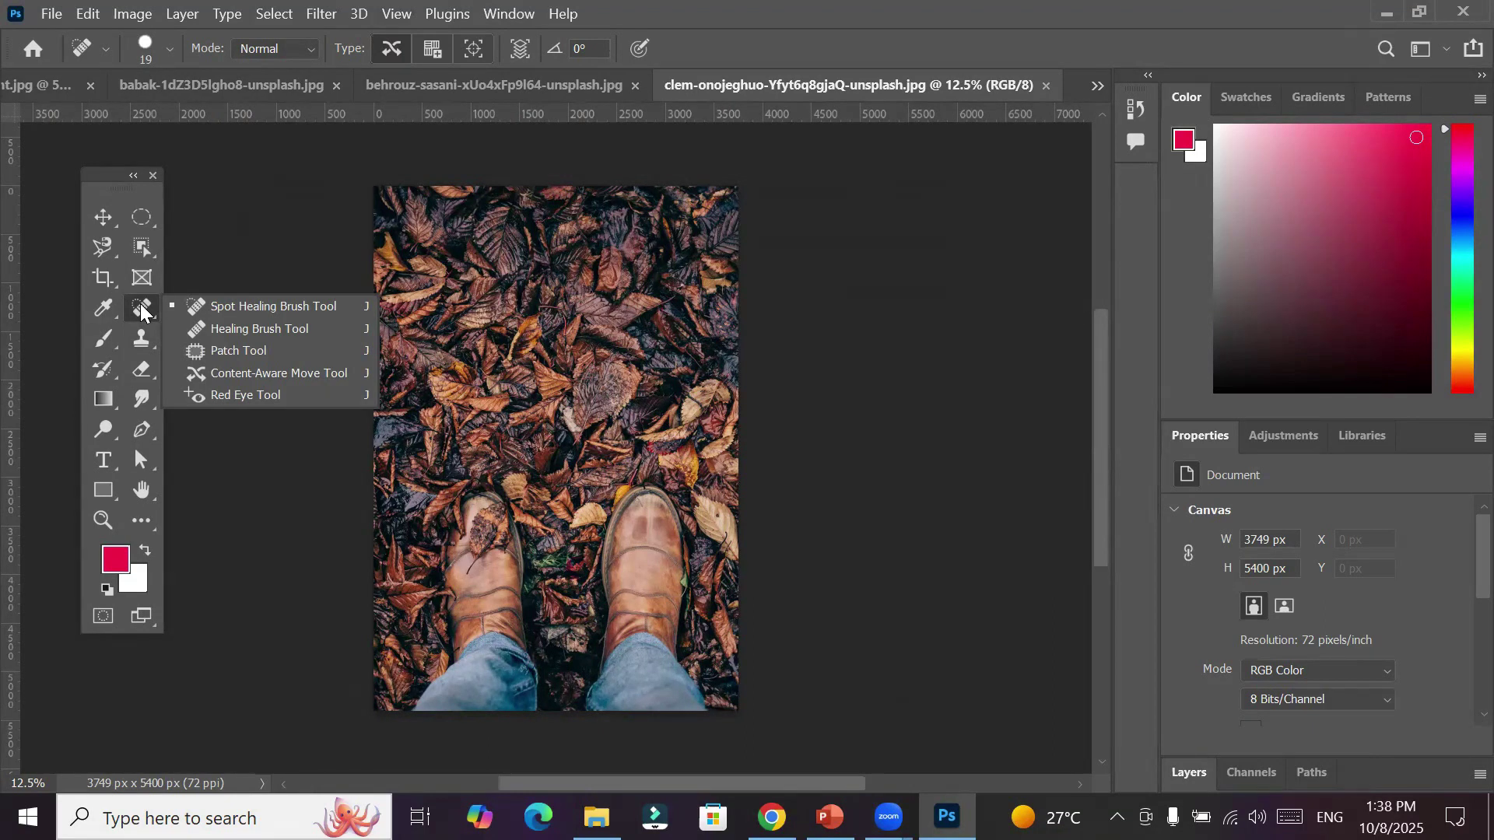
left_click(187, 82)
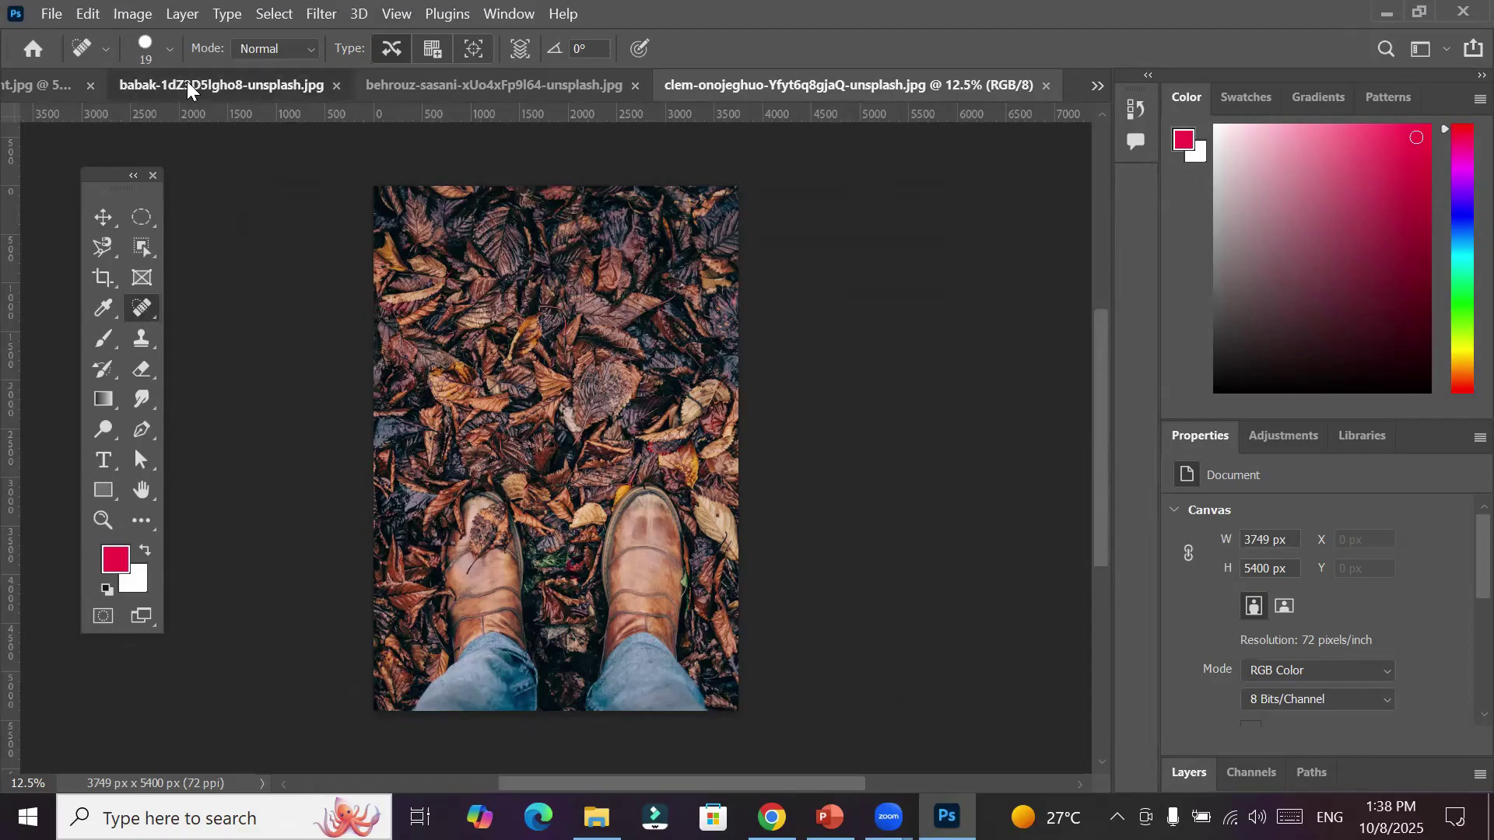
left_click(187, 85)
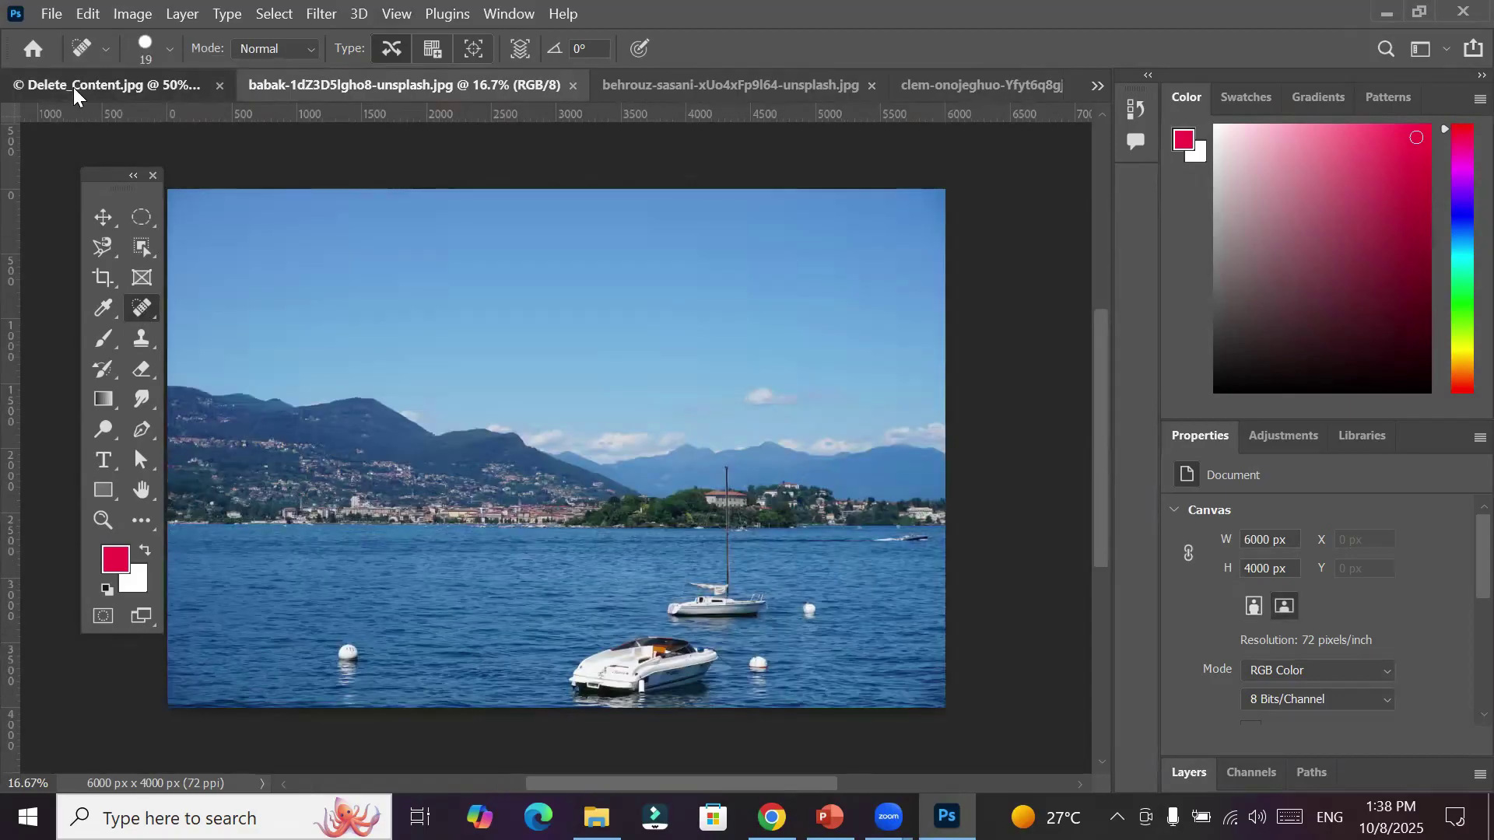
left_click(83, 89)
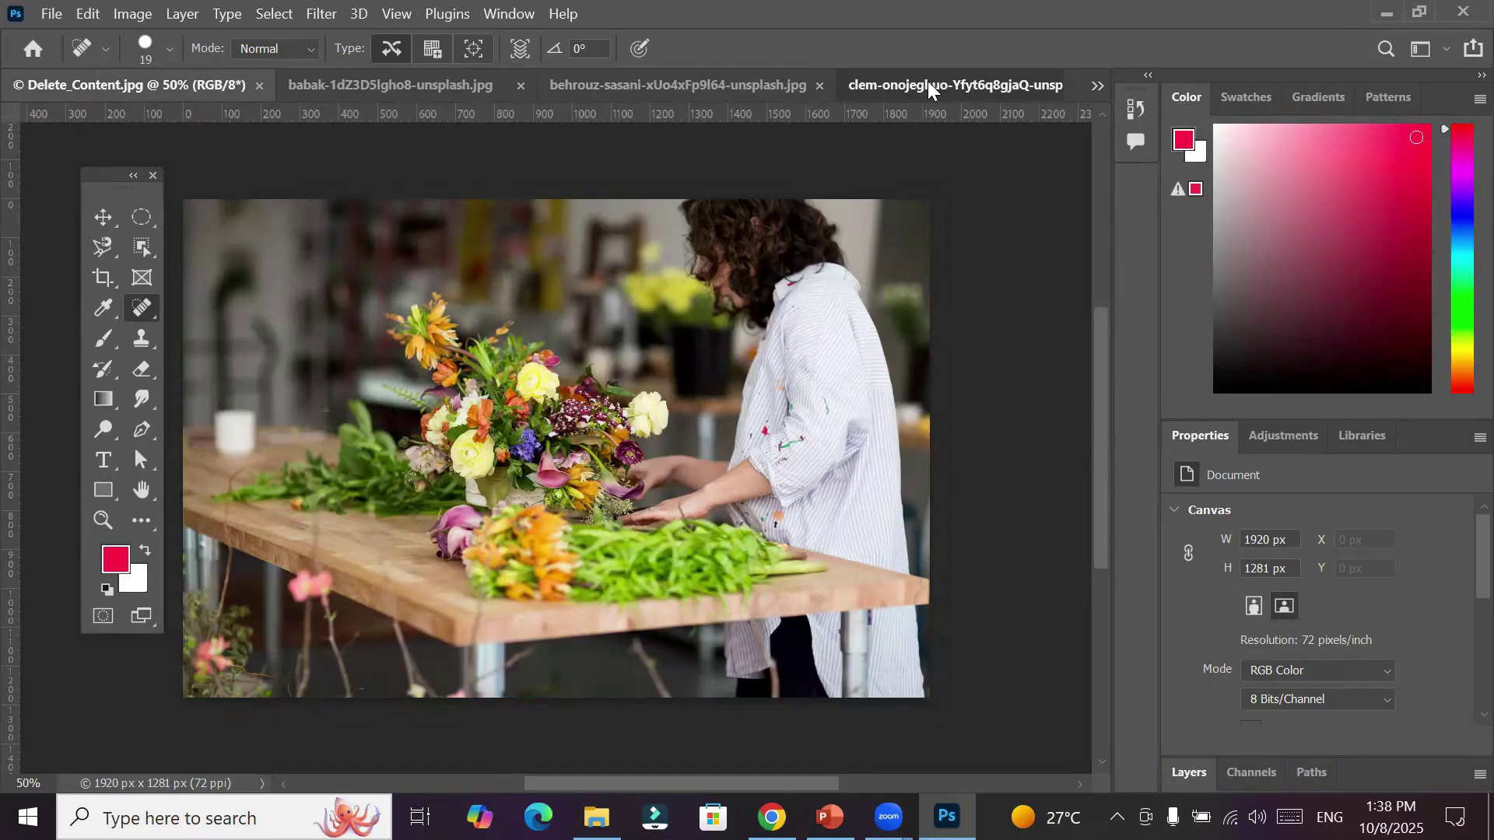
left_click(883, 97)
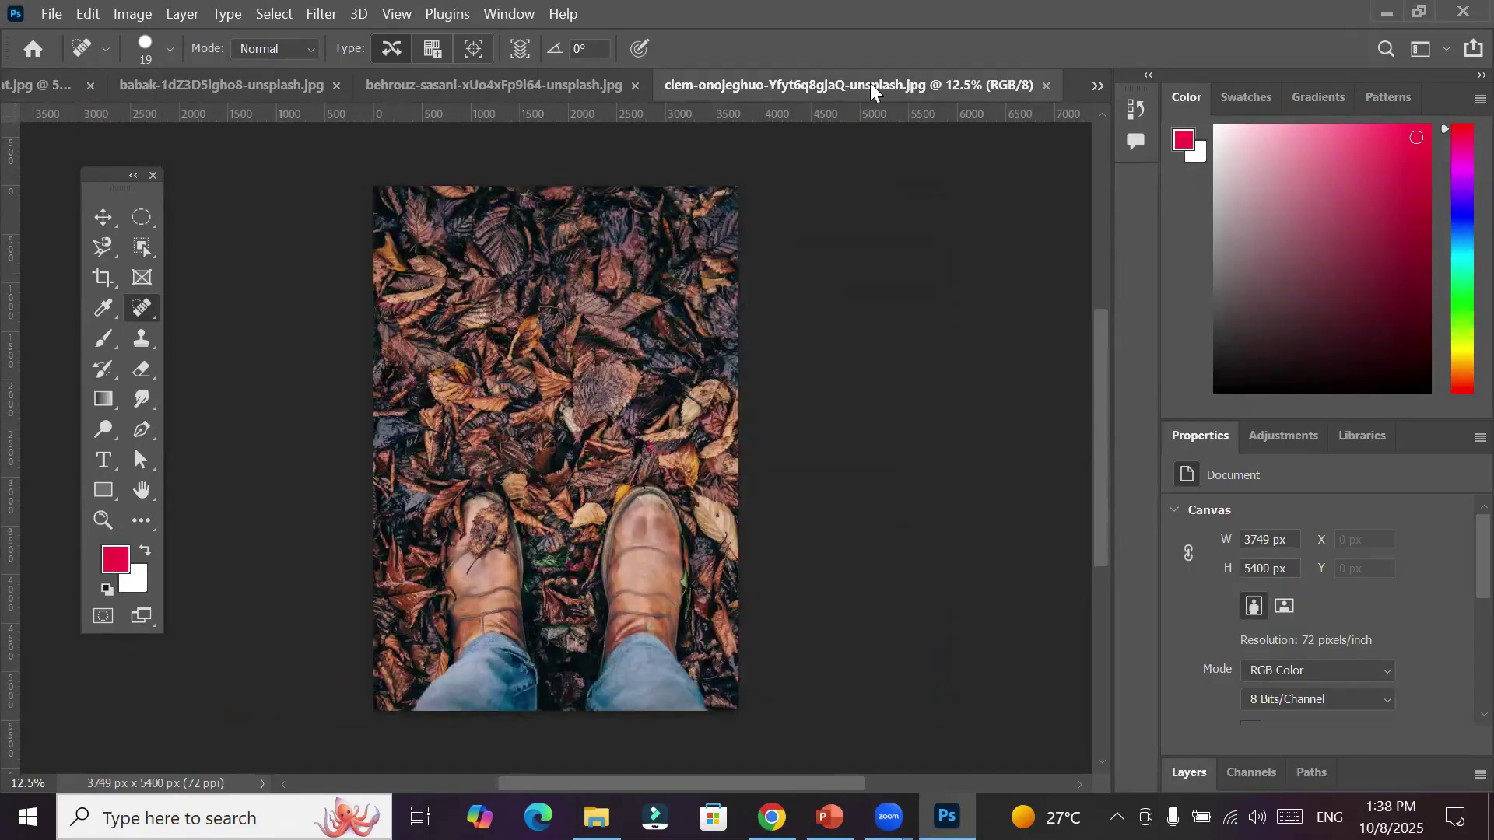
Bring the close-up portrait forward and magnify the dark spots on the cheek below the eye
left_click(567, 89)
scroll(787, 400, "up", 2)
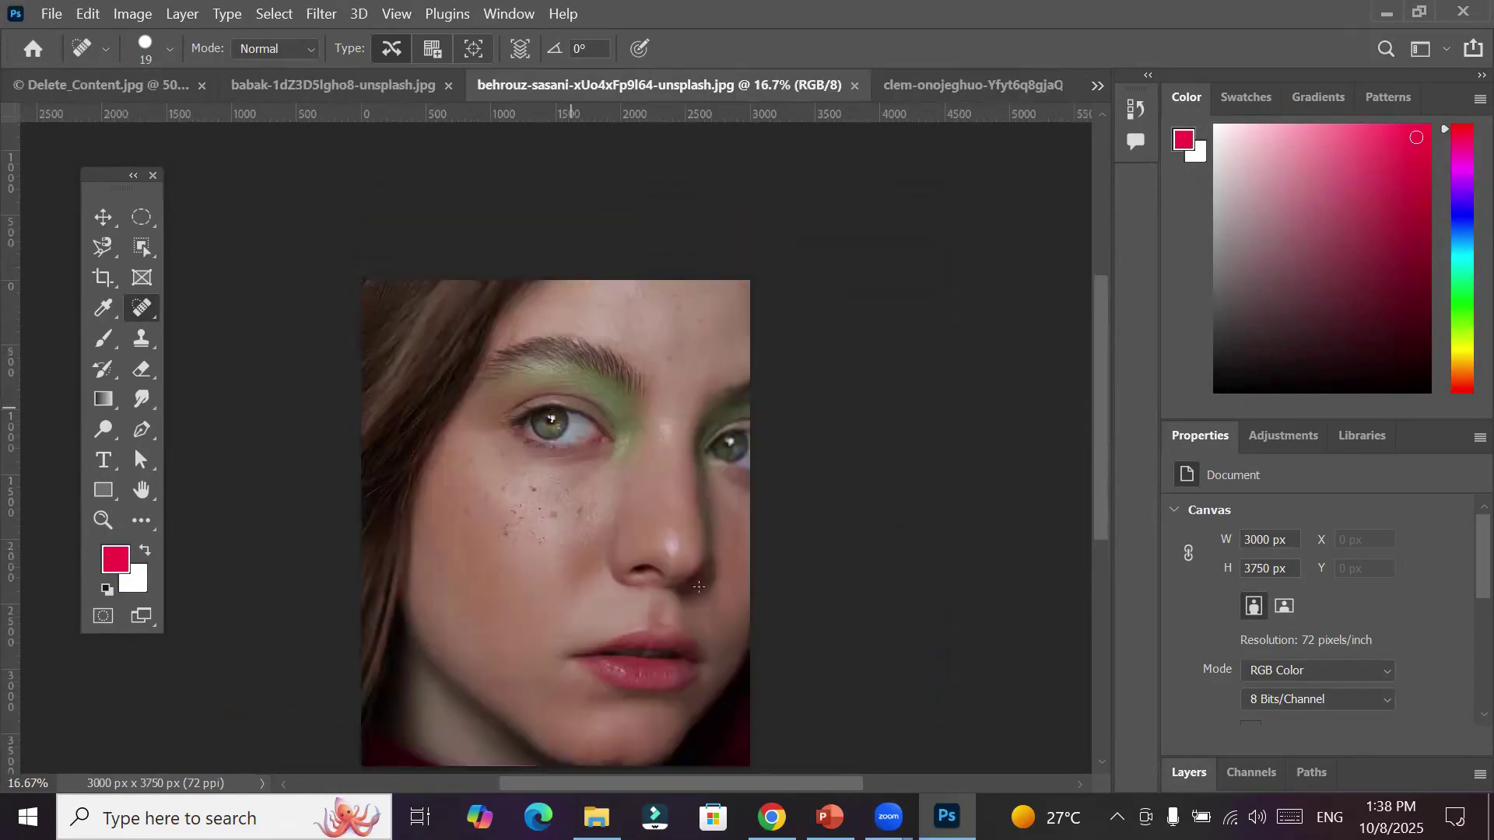
scroll(712, 528, "down", 1)
scroll(712, 521, "up", 2)
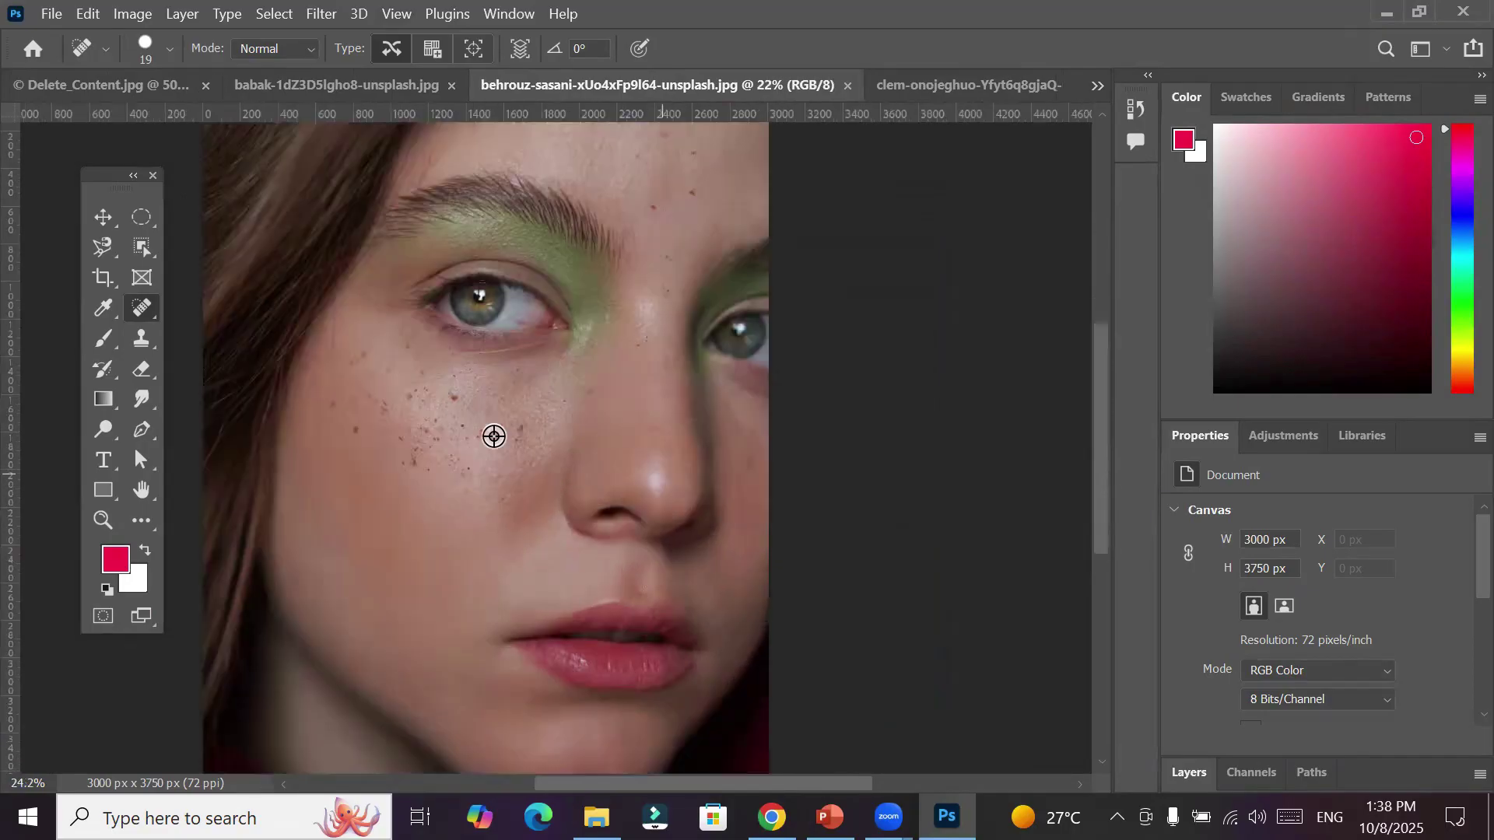
scroll(262, 357, "up", 1)
scroll(262, 358, "up", 2)
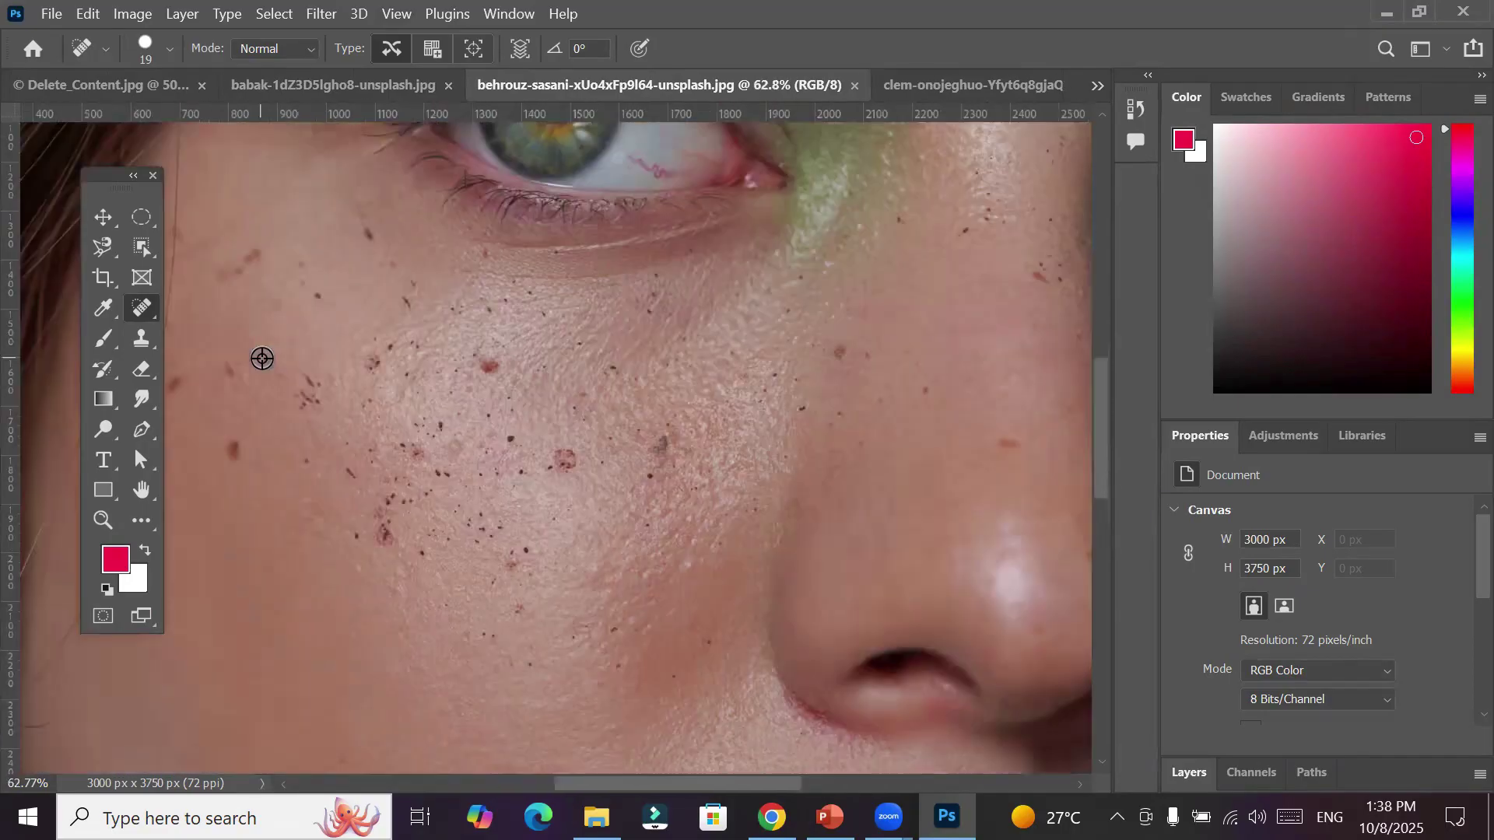
scroll(261, 358, "up", 1)
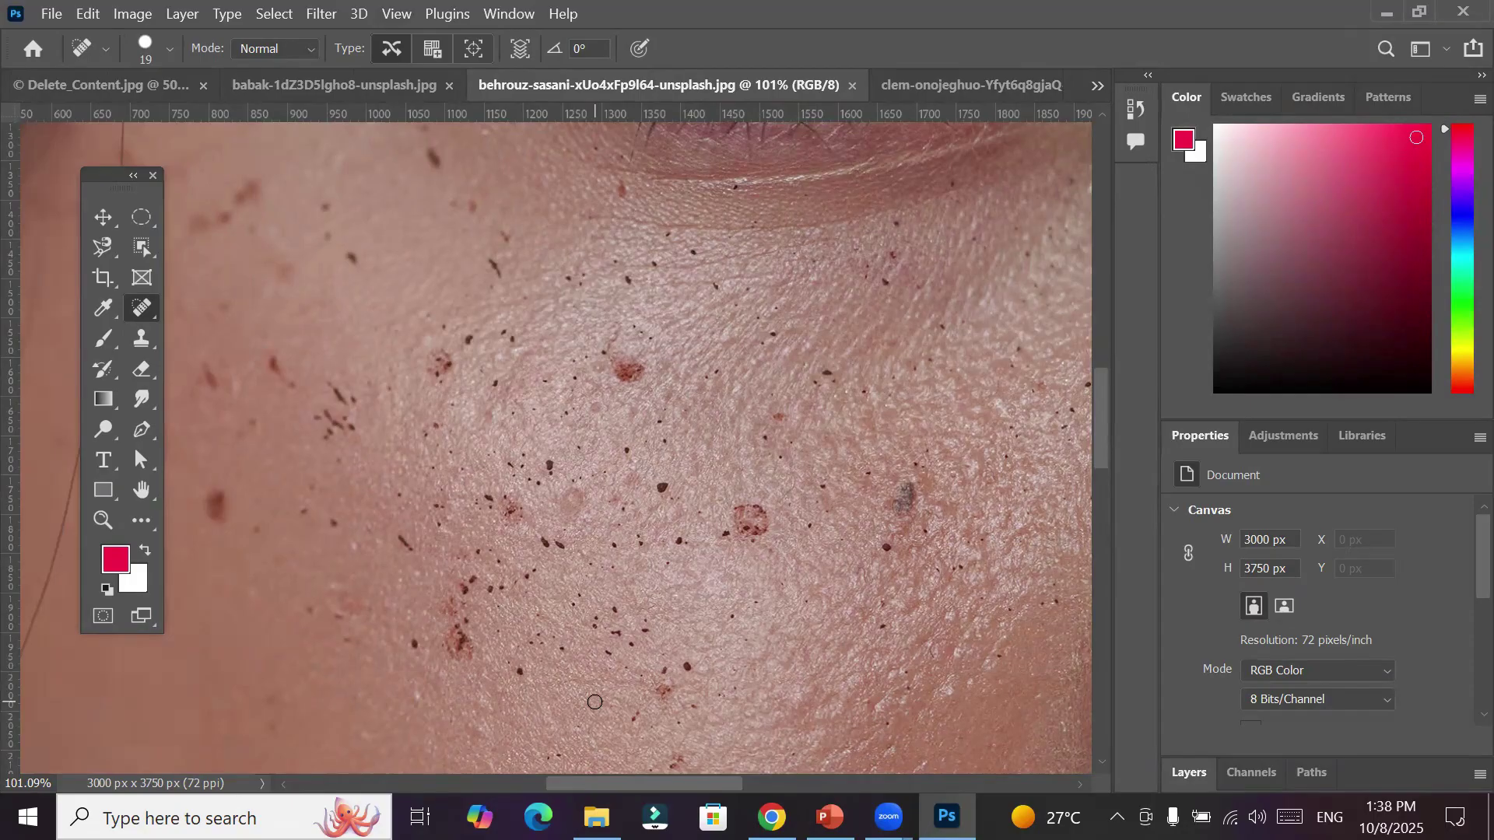
Float and enlarge the Layers panel to unlock the portrait's Background layer and duplicate it
left_click_drag(1187, 773, 945, 206)
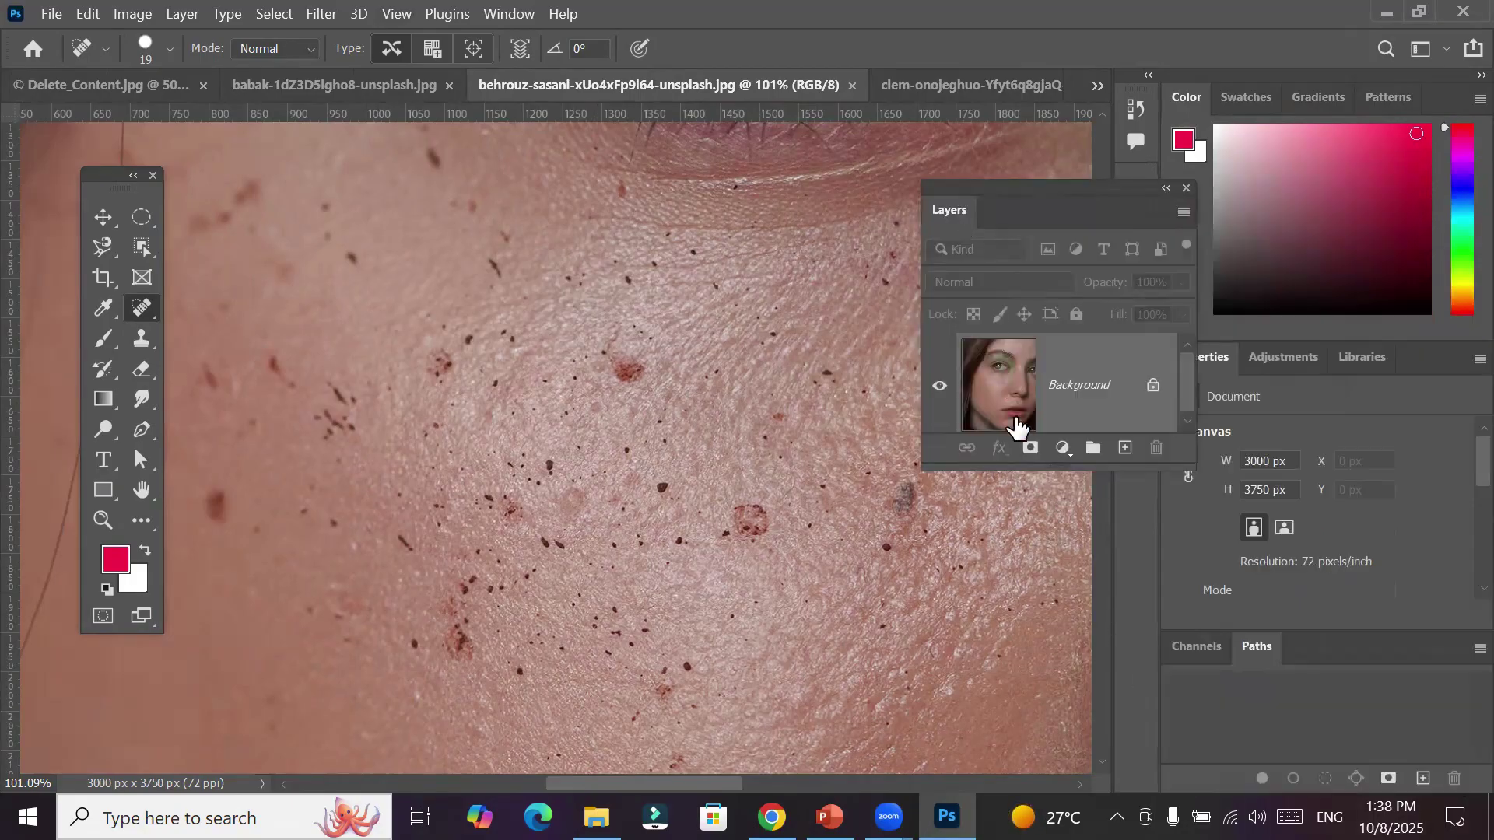
left_click_drag(1007, 468, 1005, 637)
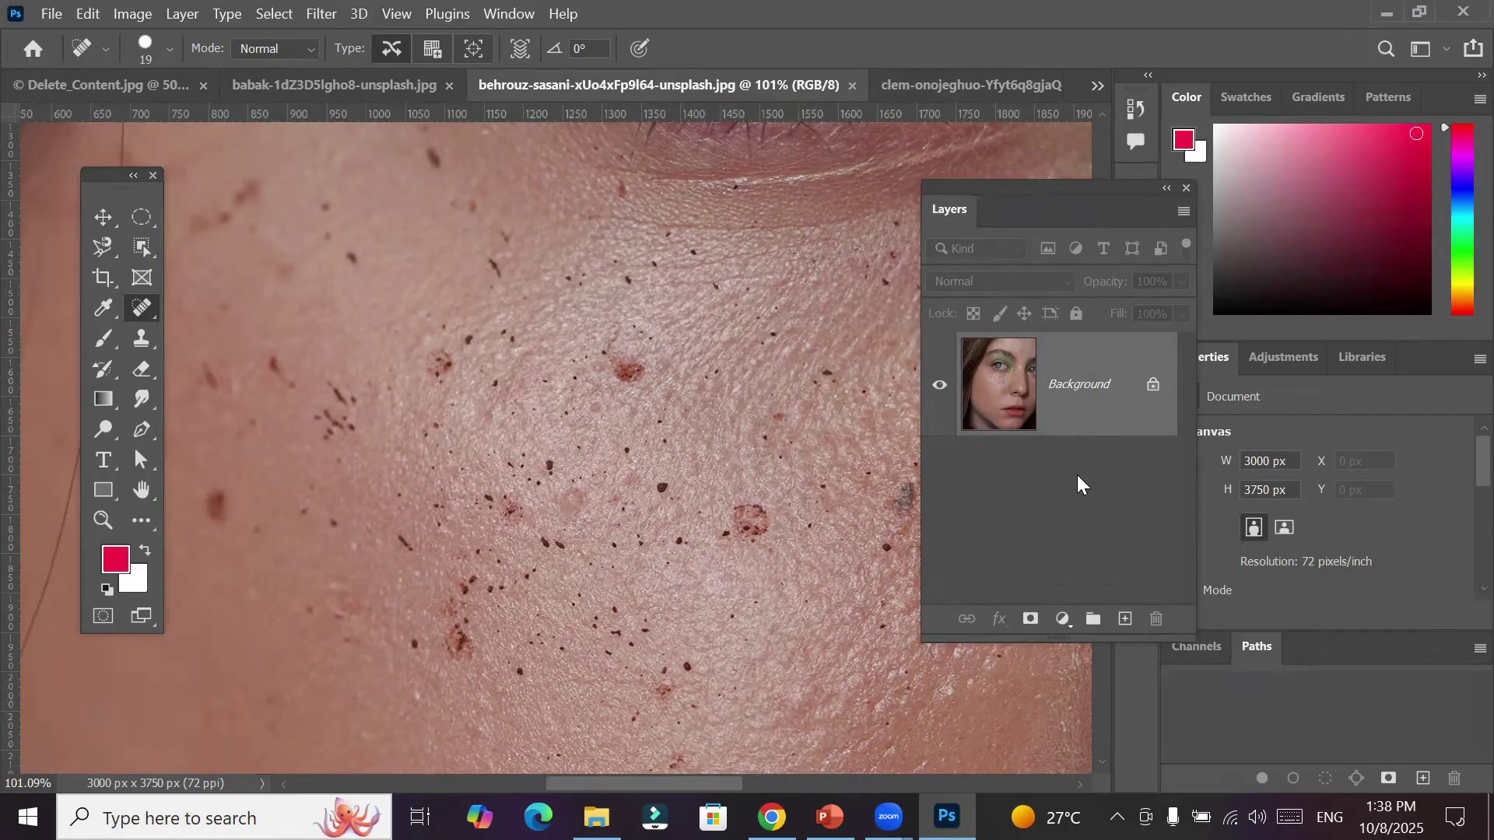
left_click(1153, 387)
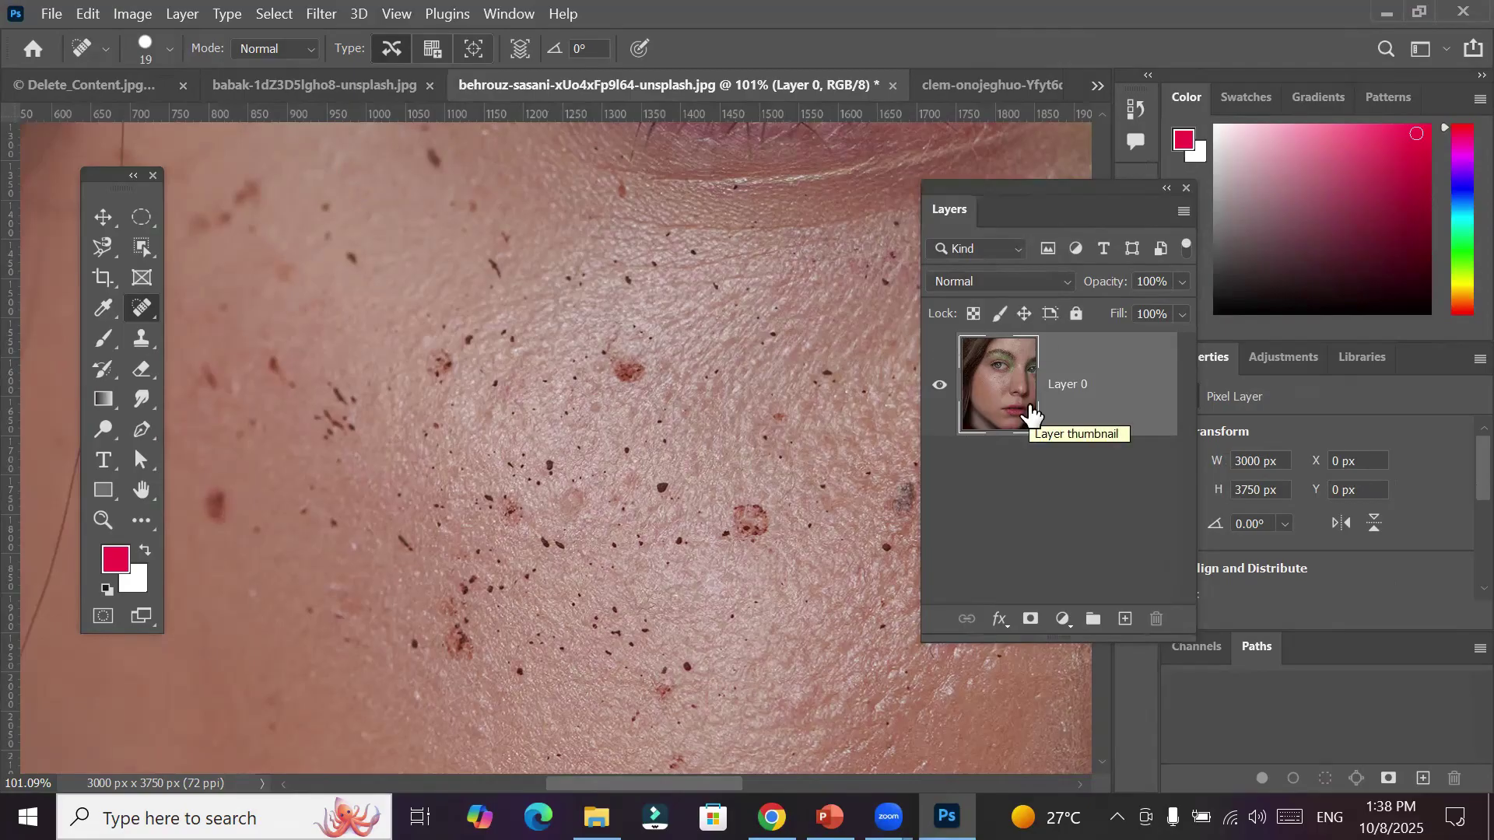
left_click_drag(1016, 406, 1126, 616)
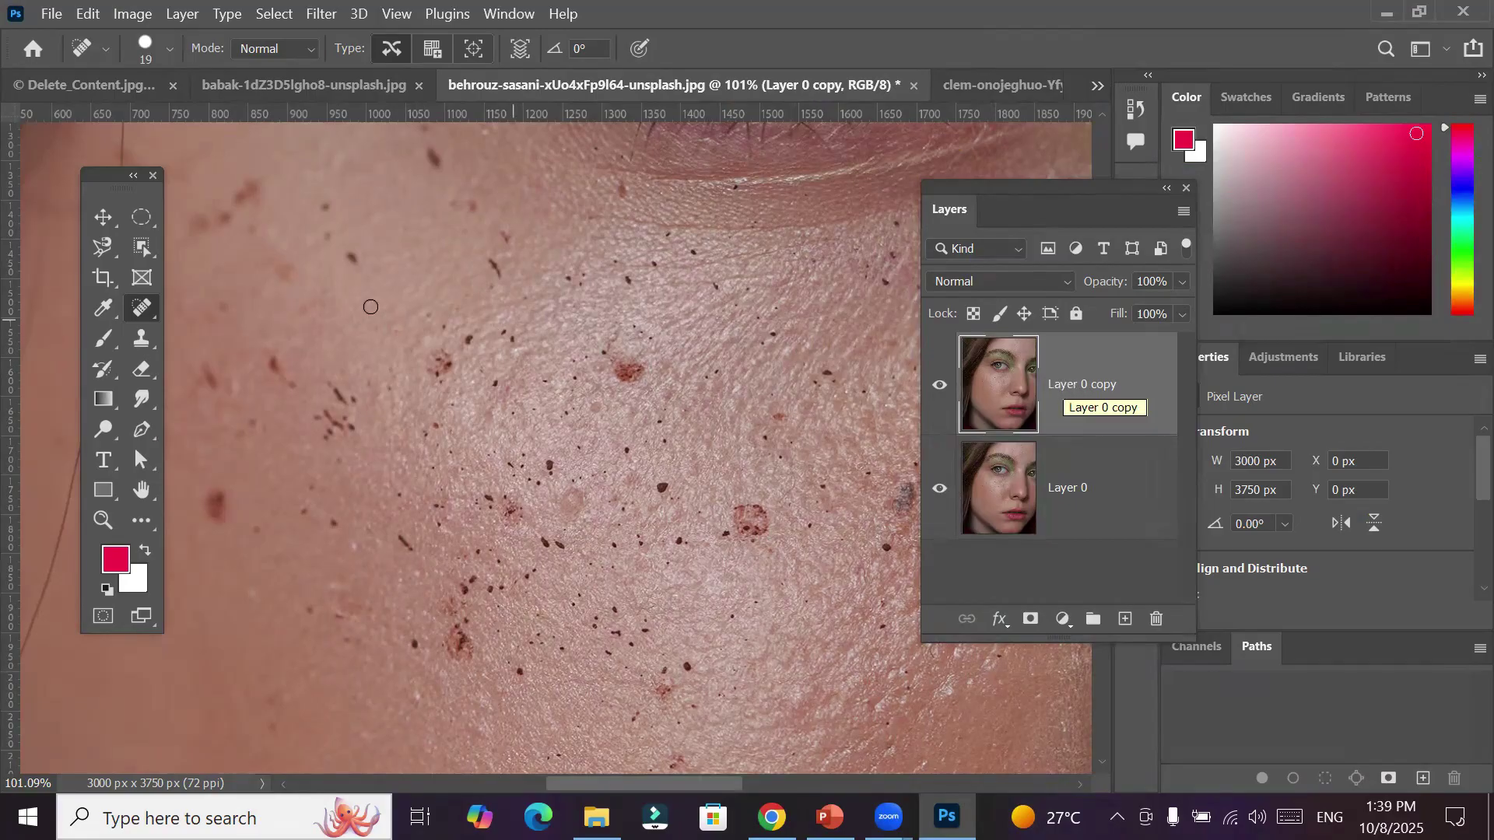
Select the Spot Healing Brush from its tool group and review its size, hardness and spacing settings
right_click(143, 312)
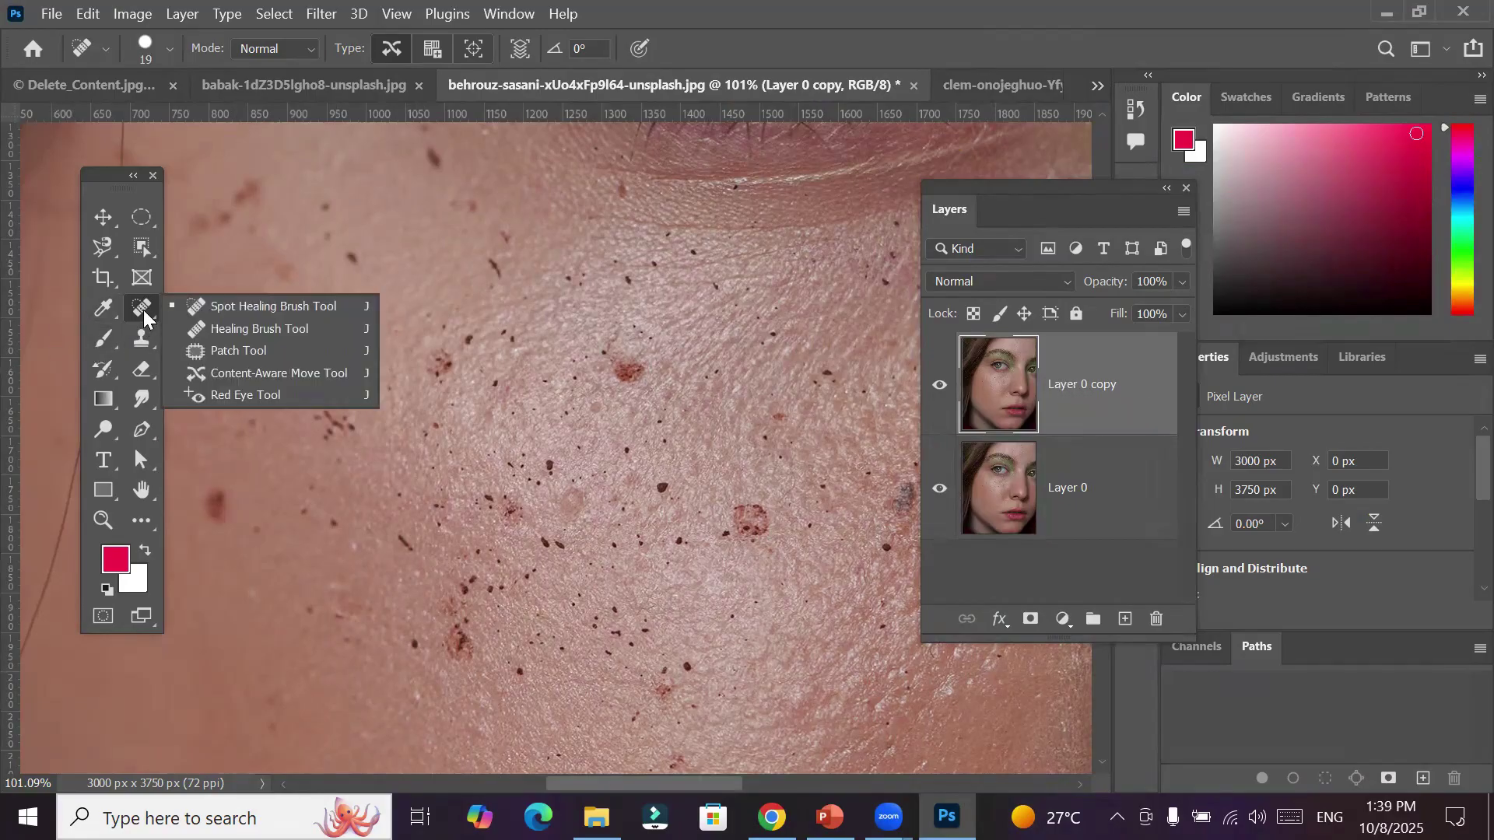
left_click(252, 311)
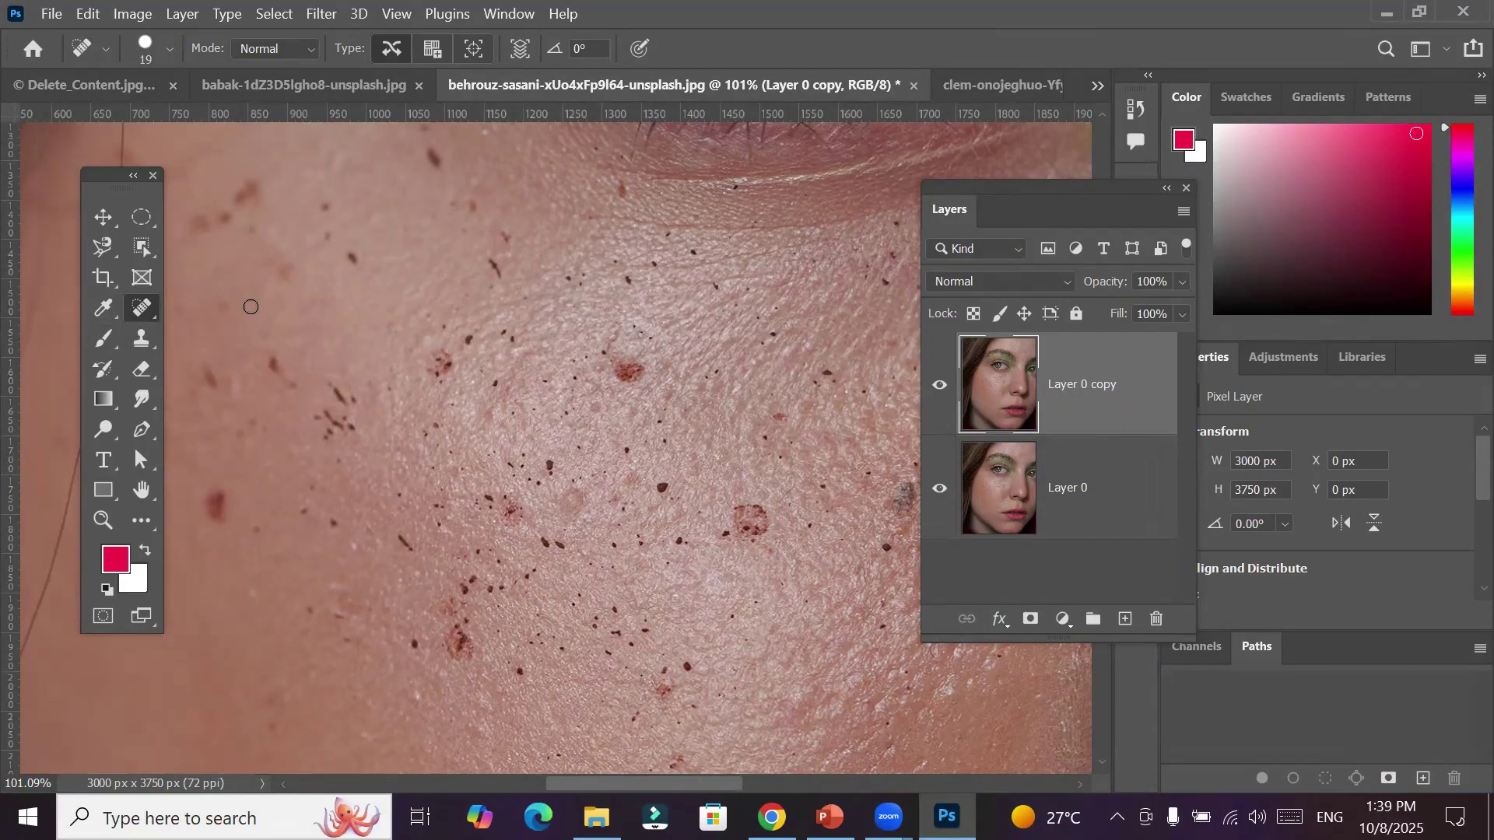
left_click(170, 54)
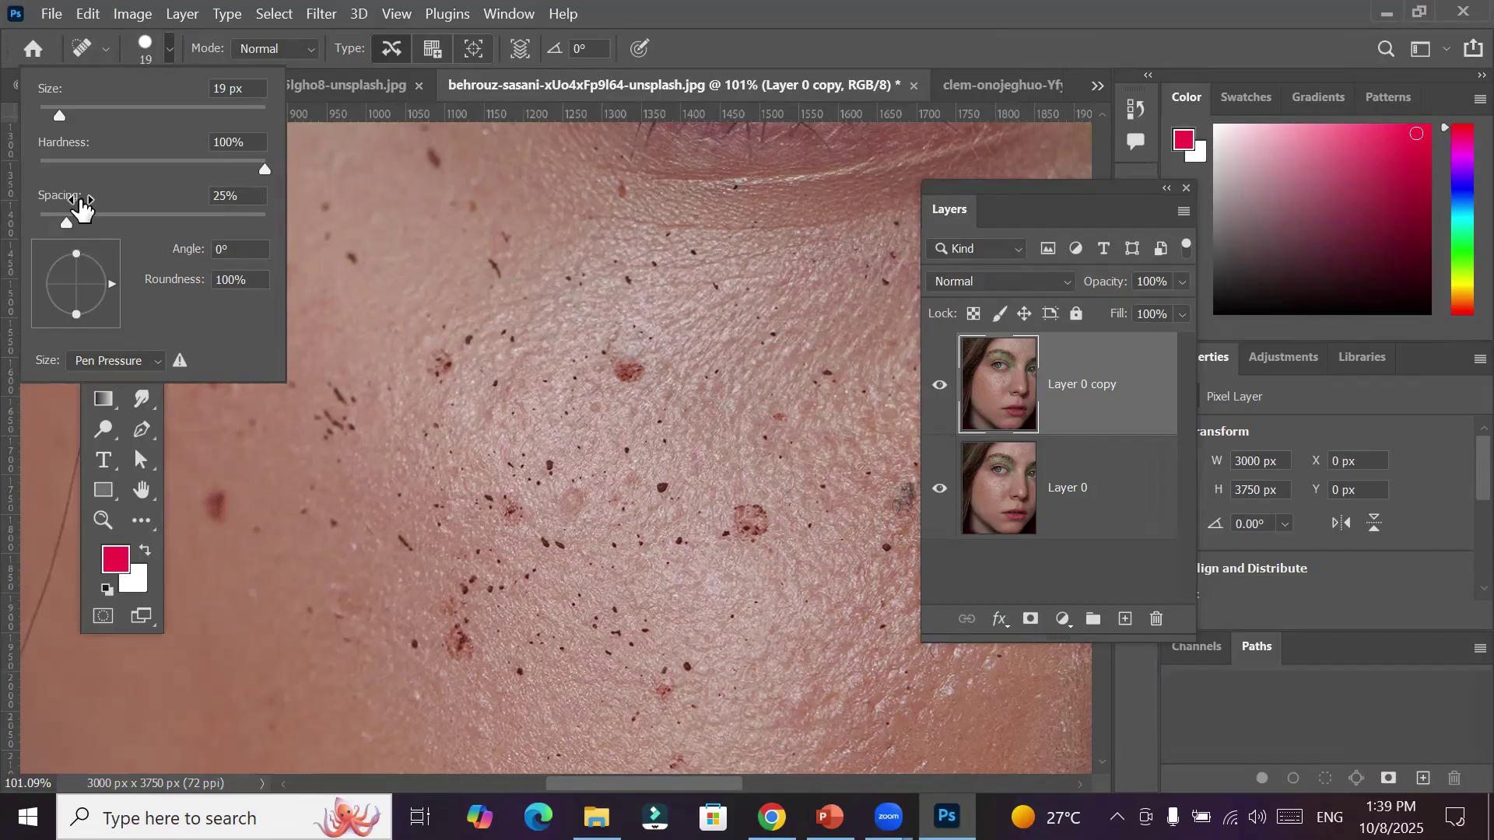
left_click(156, 53)
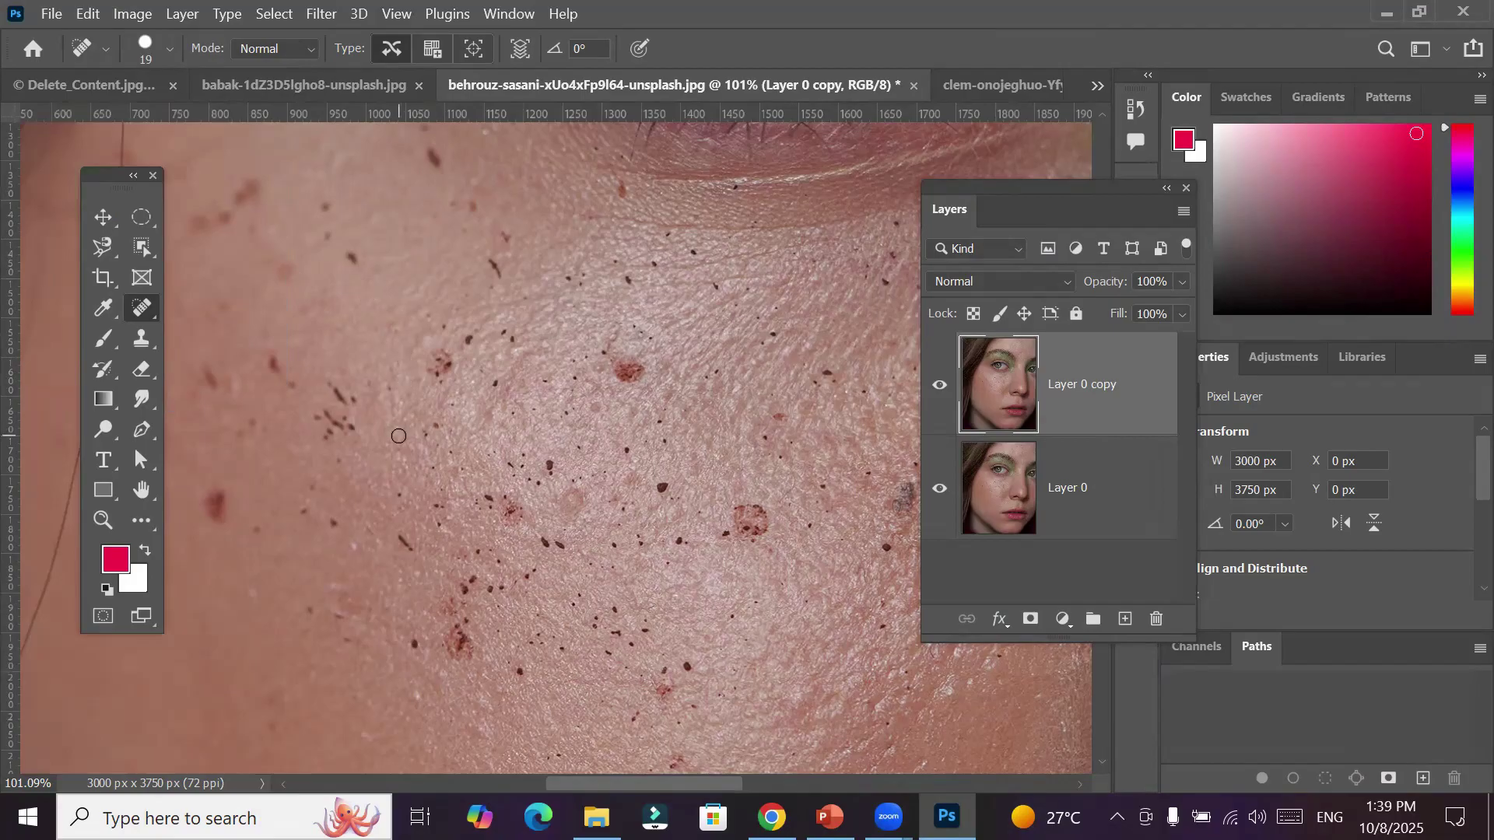
Enlarge the Spot Healing Brush tip to 410 px with the whole portrait in view
scroll(387, 400, "down", 2)
scroll(387, 400, "down", 5)
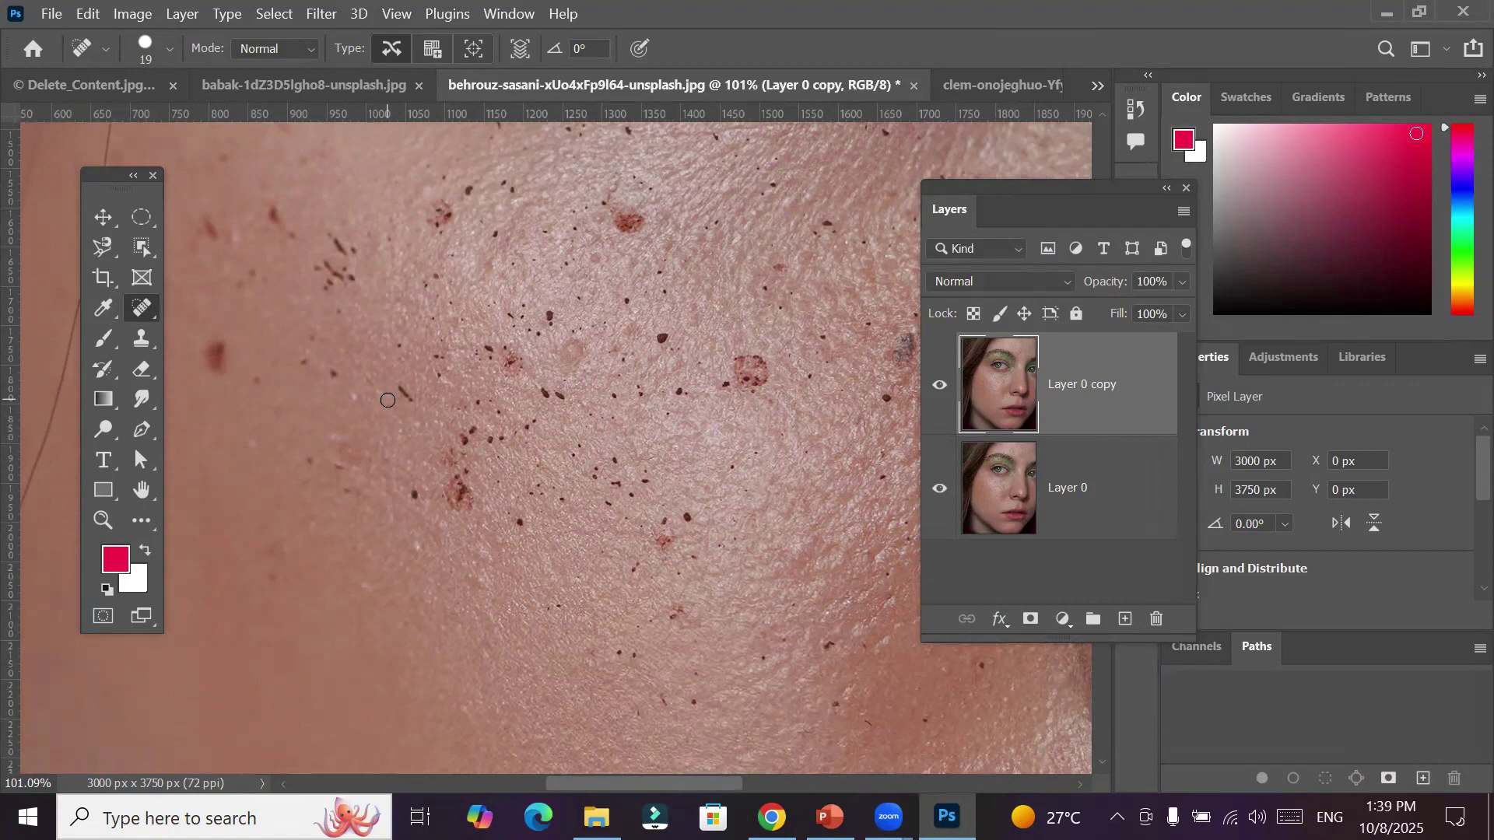
scroll(387, 400, "down", 3)
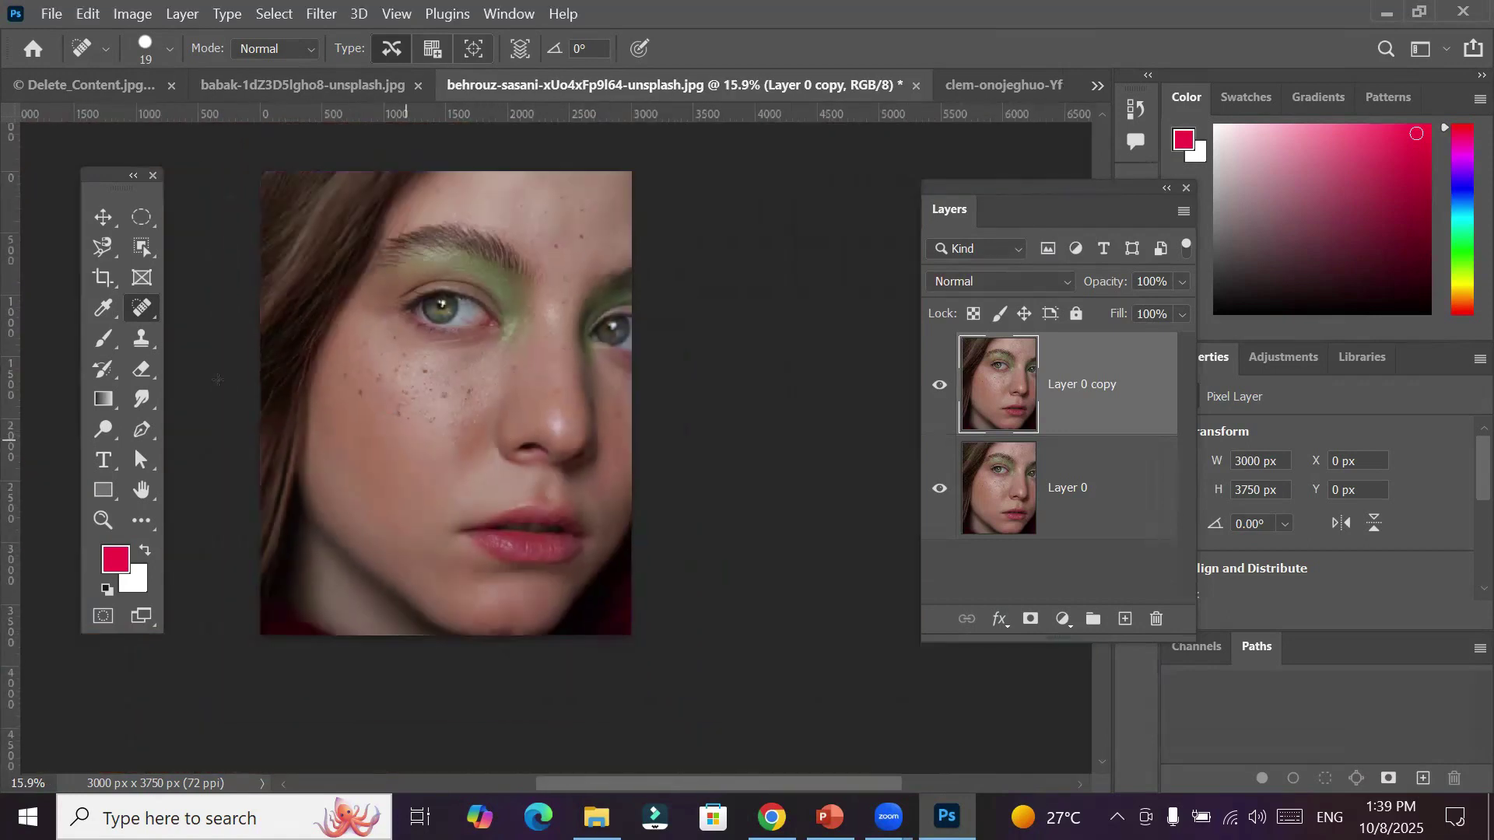
left_click(168, 49)
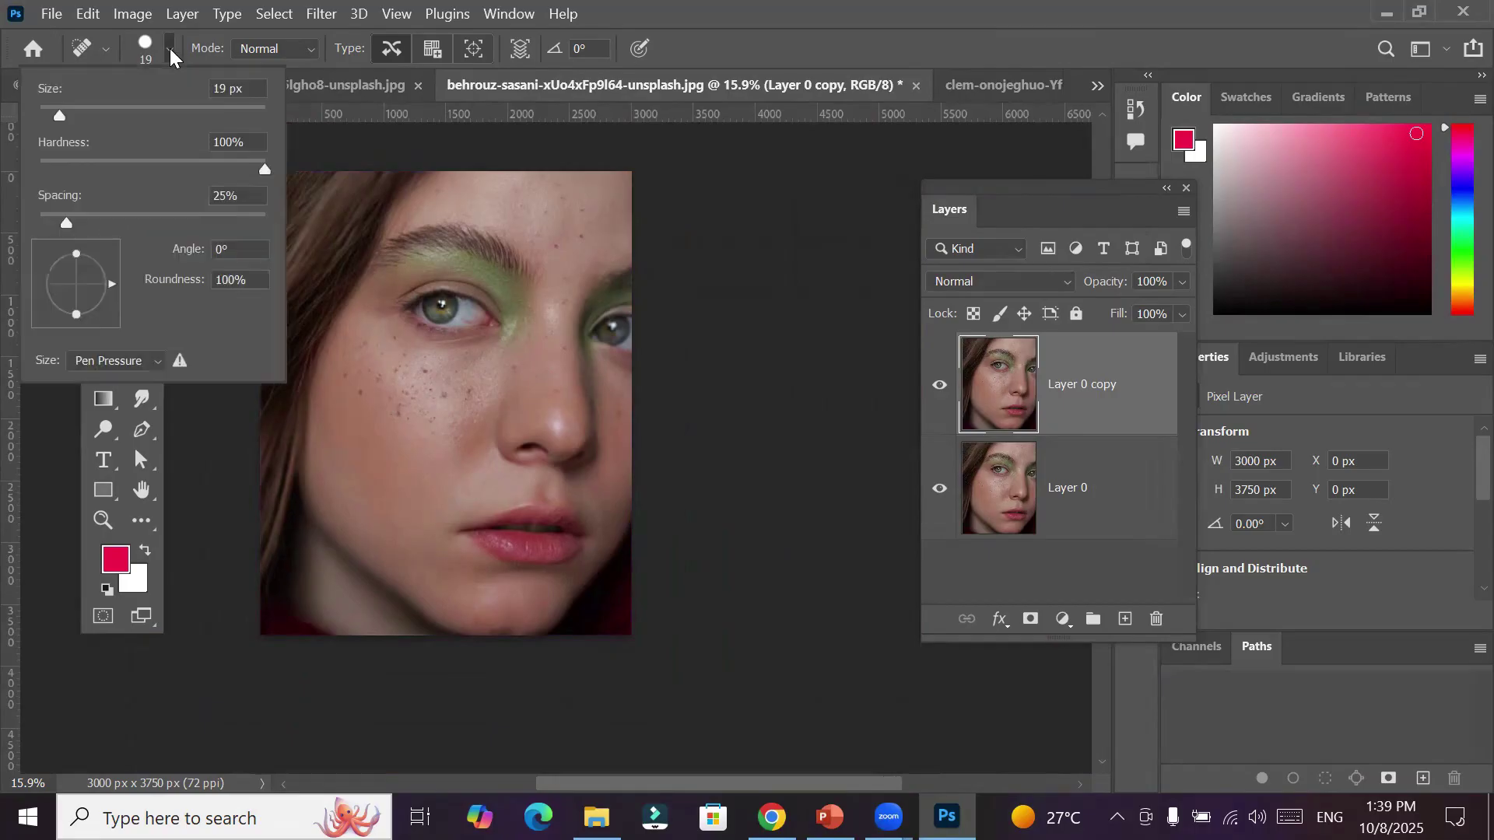
left_click_drag(62, 118, 81, 119)
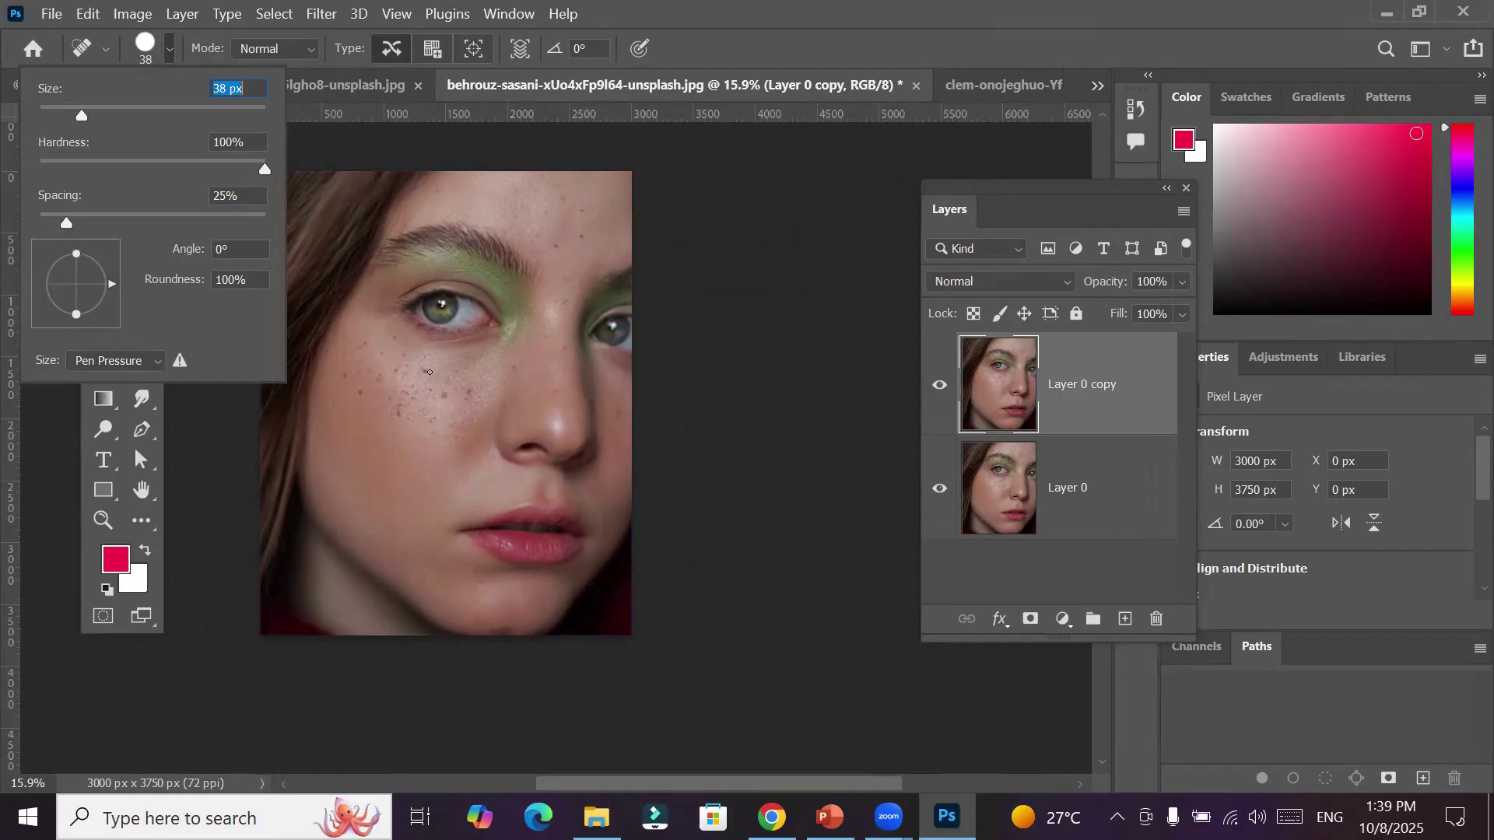
left_click_drag(80, 118, 232, 116)
double_click(144, 48)
left_click(145, 48)
scroll(448, 351, "down", 2)
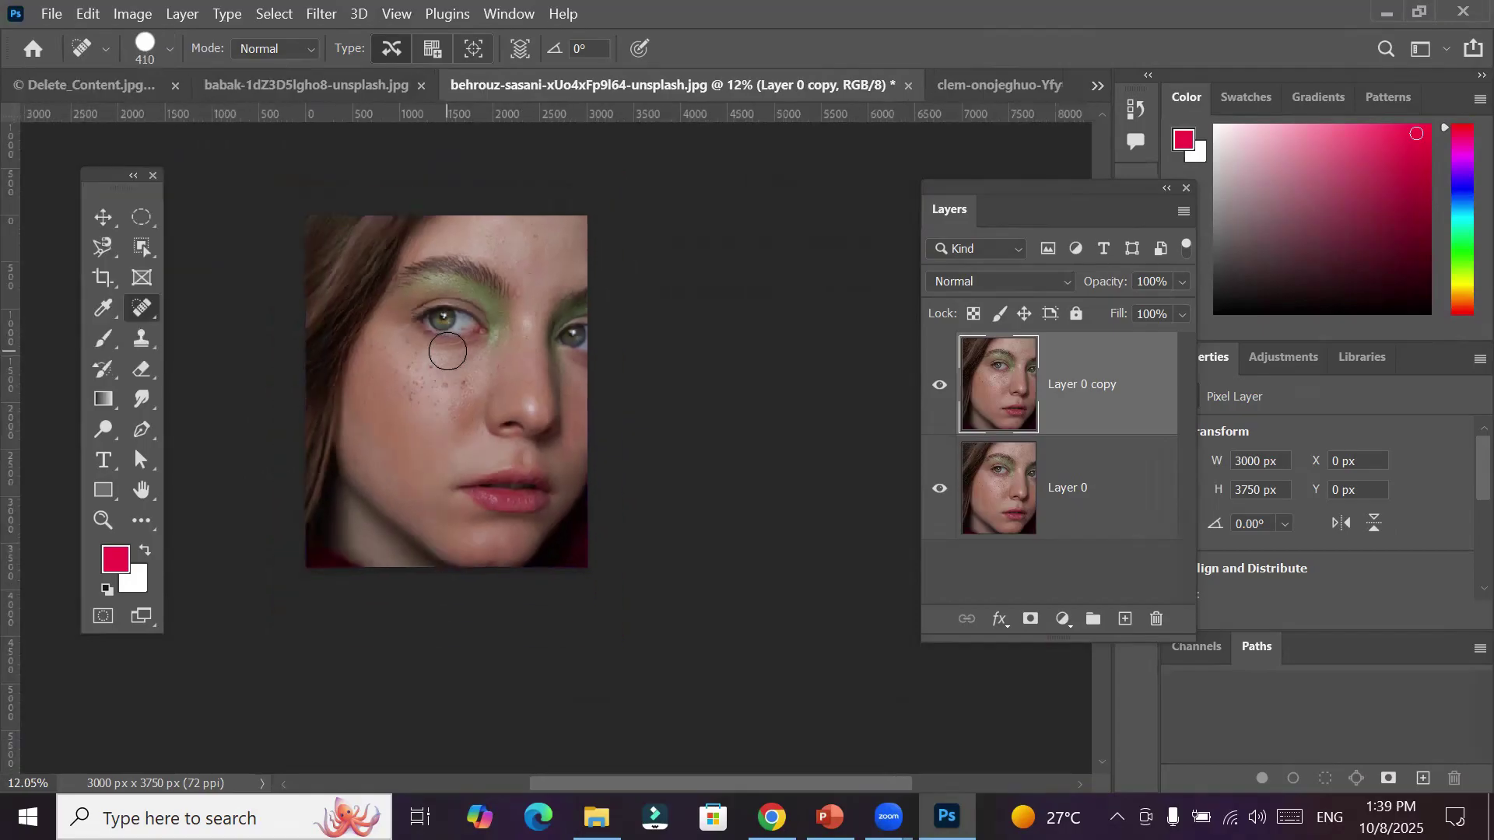
Reduce the healing brush to 60 px, just larger than the red spot on the magnified cheek
scroll(448, 351, "up", 4)
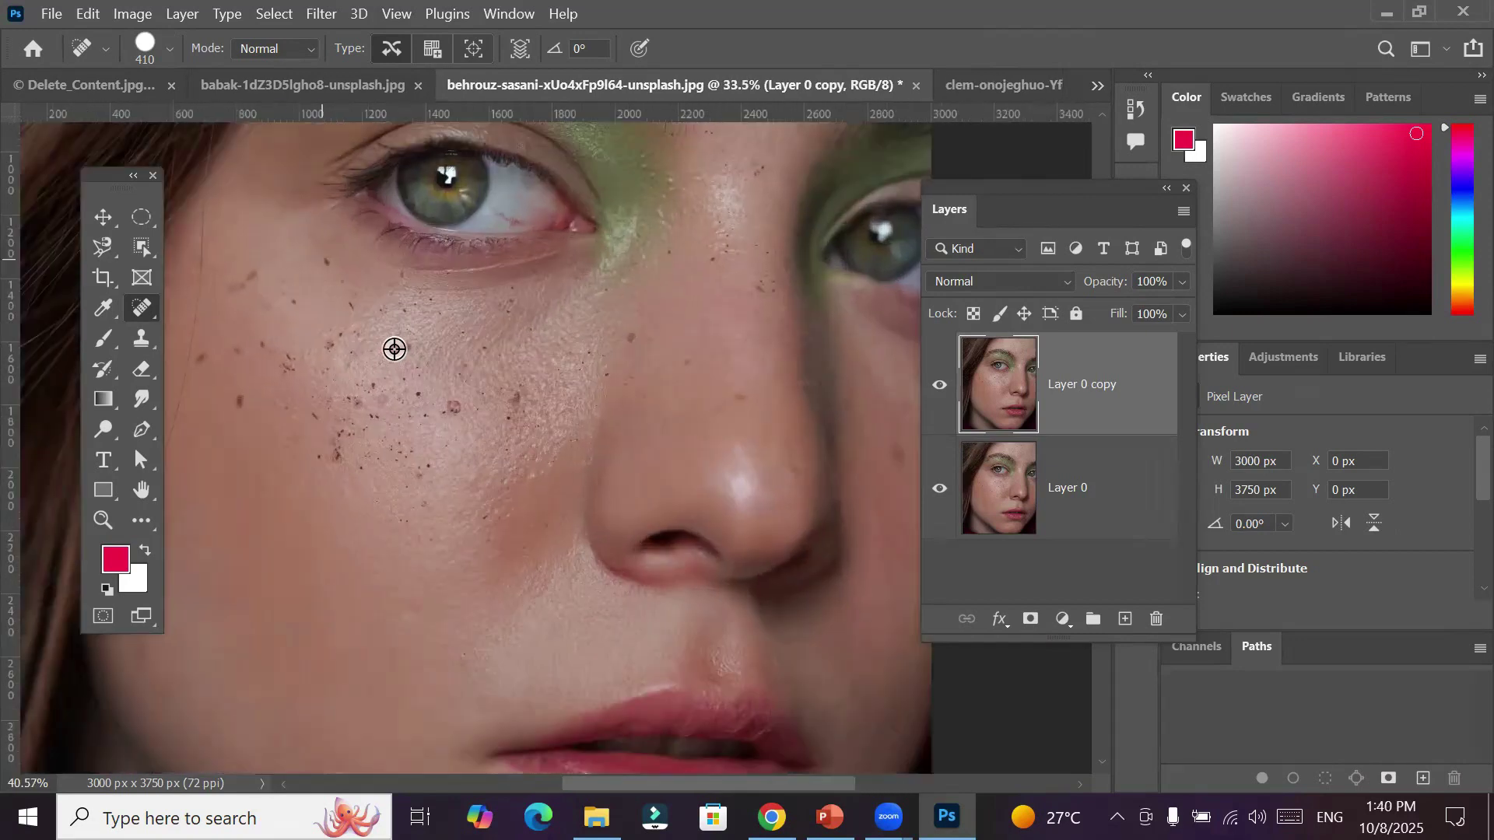
scroll(395, 349, "up", 3)
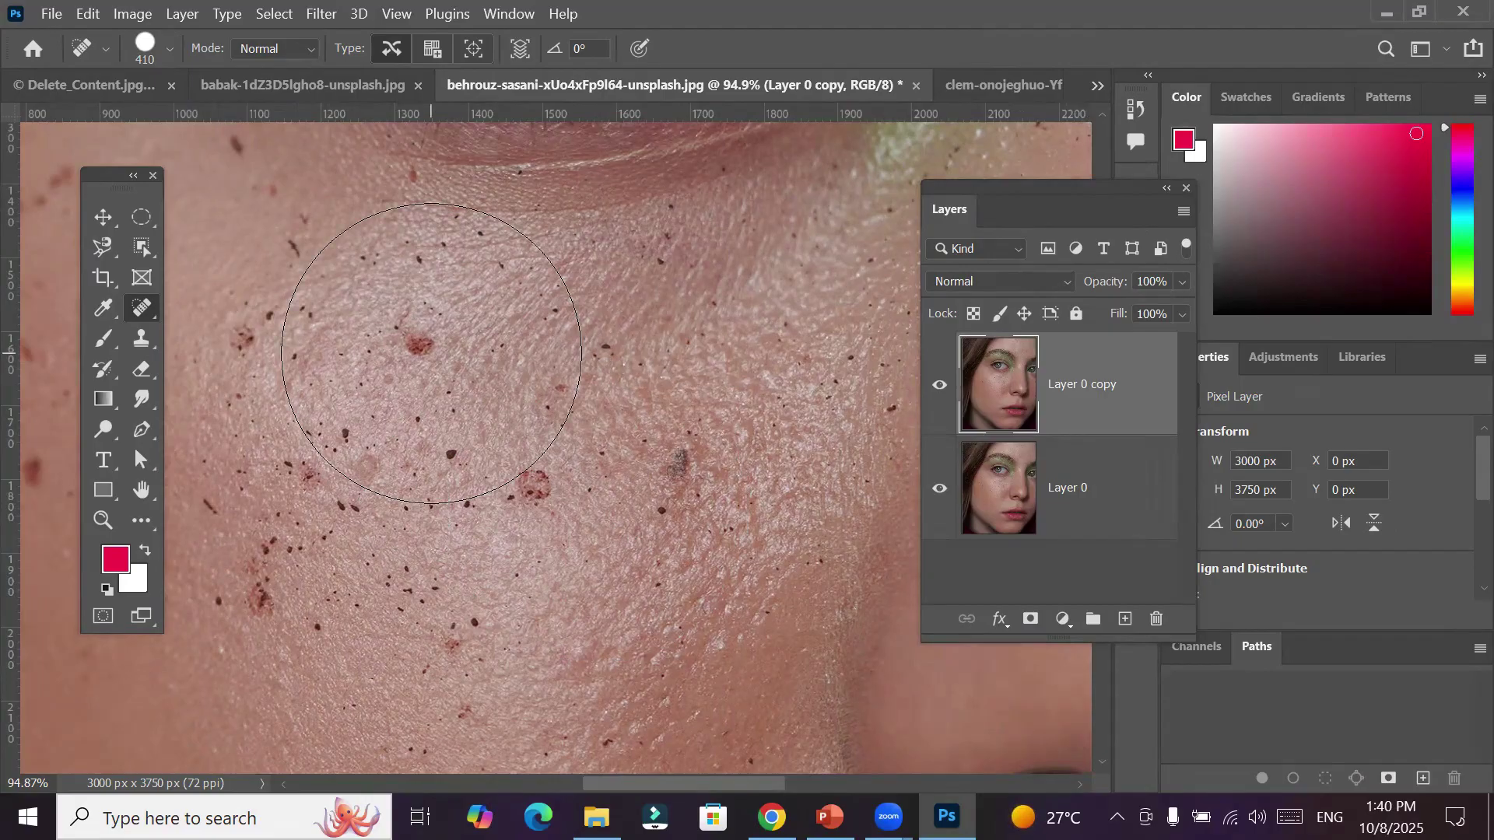
key("bracketleft")
key("bracketleft")
key("bracketleft")
key("bracketleft")
key("bracketleft")
key("bracketleft")
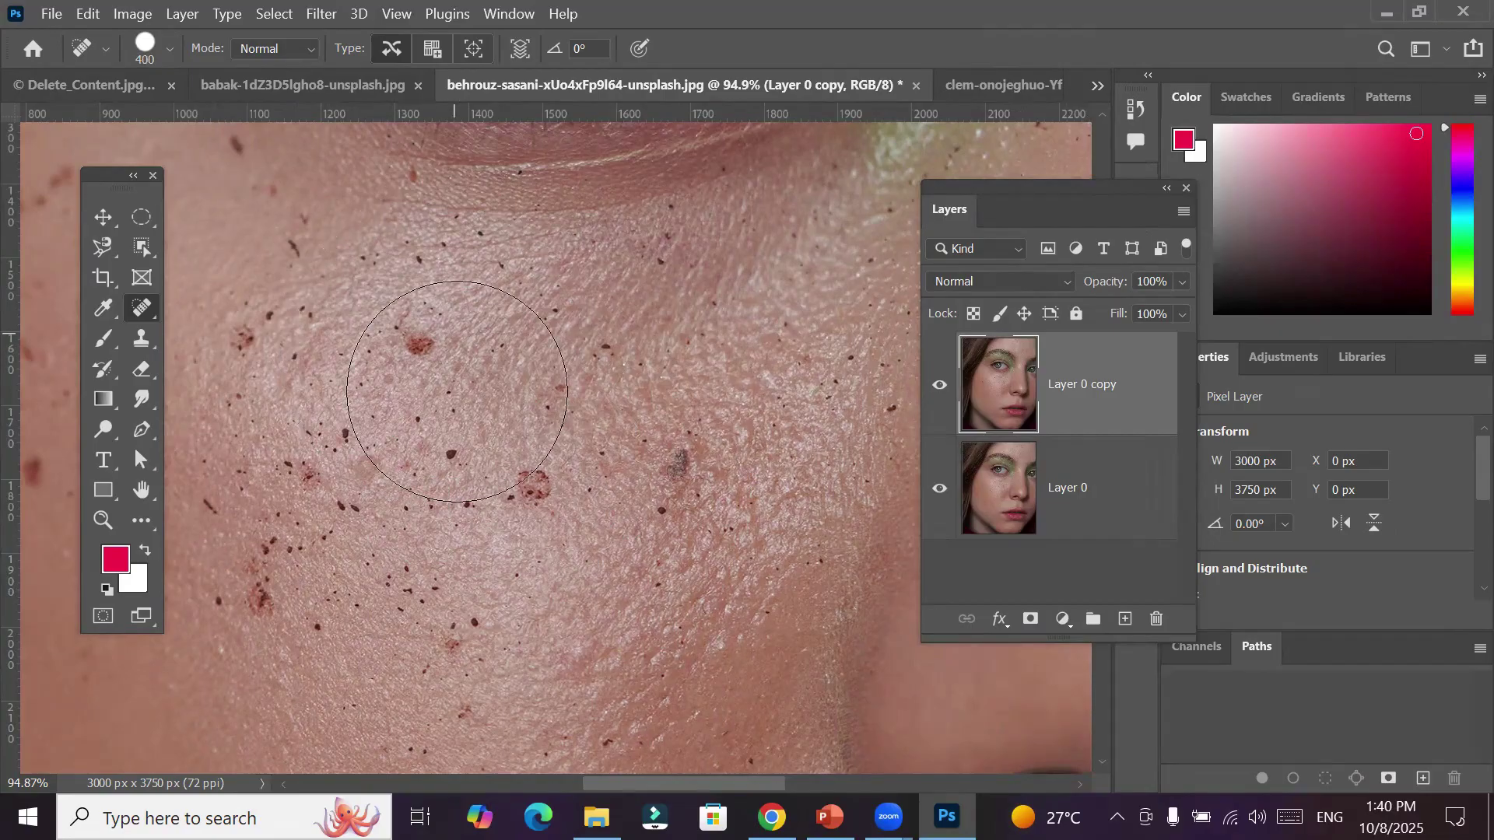
key("bracketleft")
key("bracketleft")
key("bracketleft")
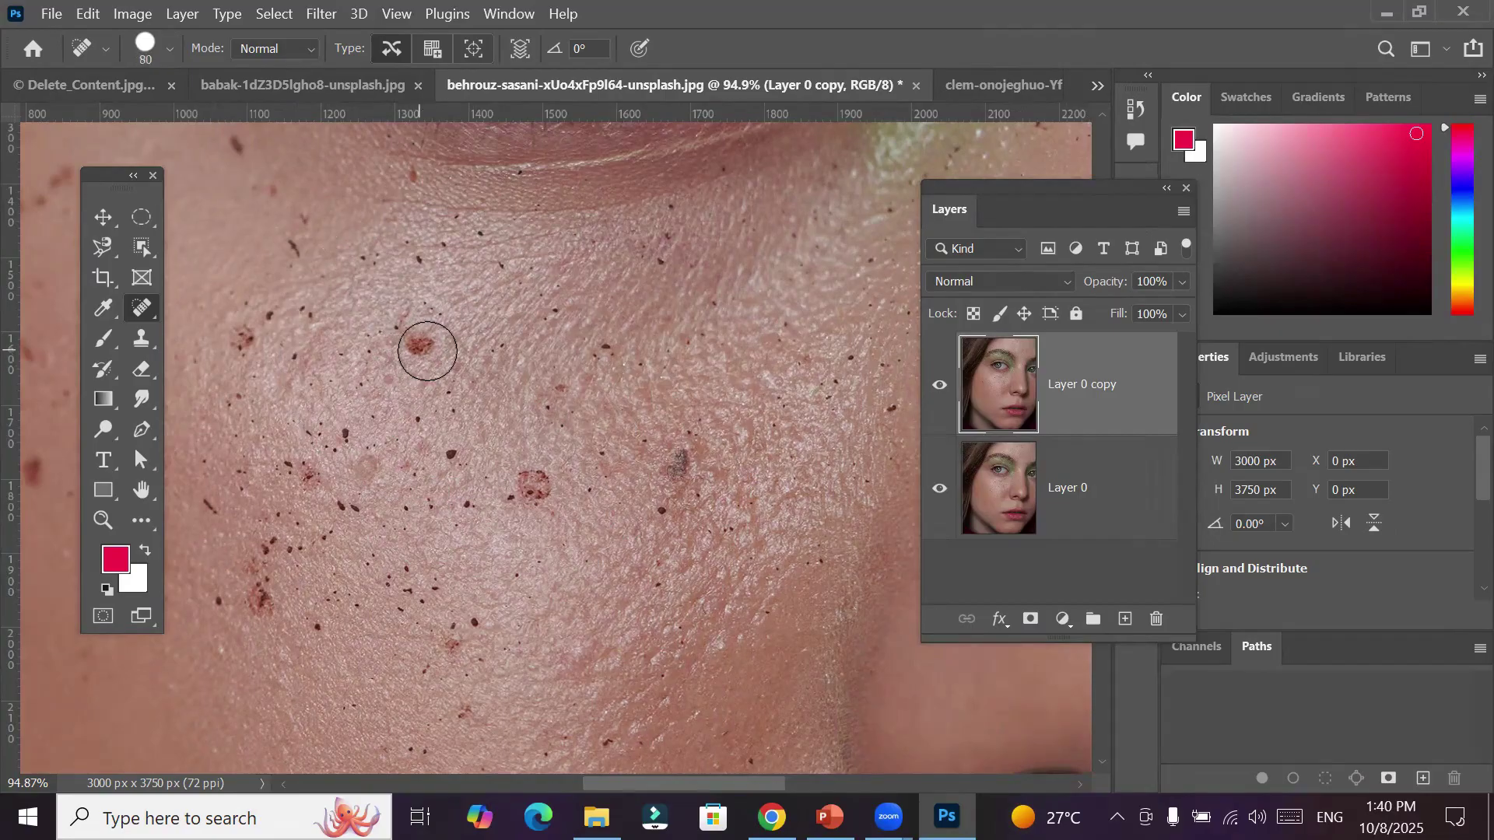
key("bracketleft")
key("bracketleft")
Remove the large red blemishes and nearby dark specks on the cheek below the eye with single 60 px dabs
left_click(421, 343)
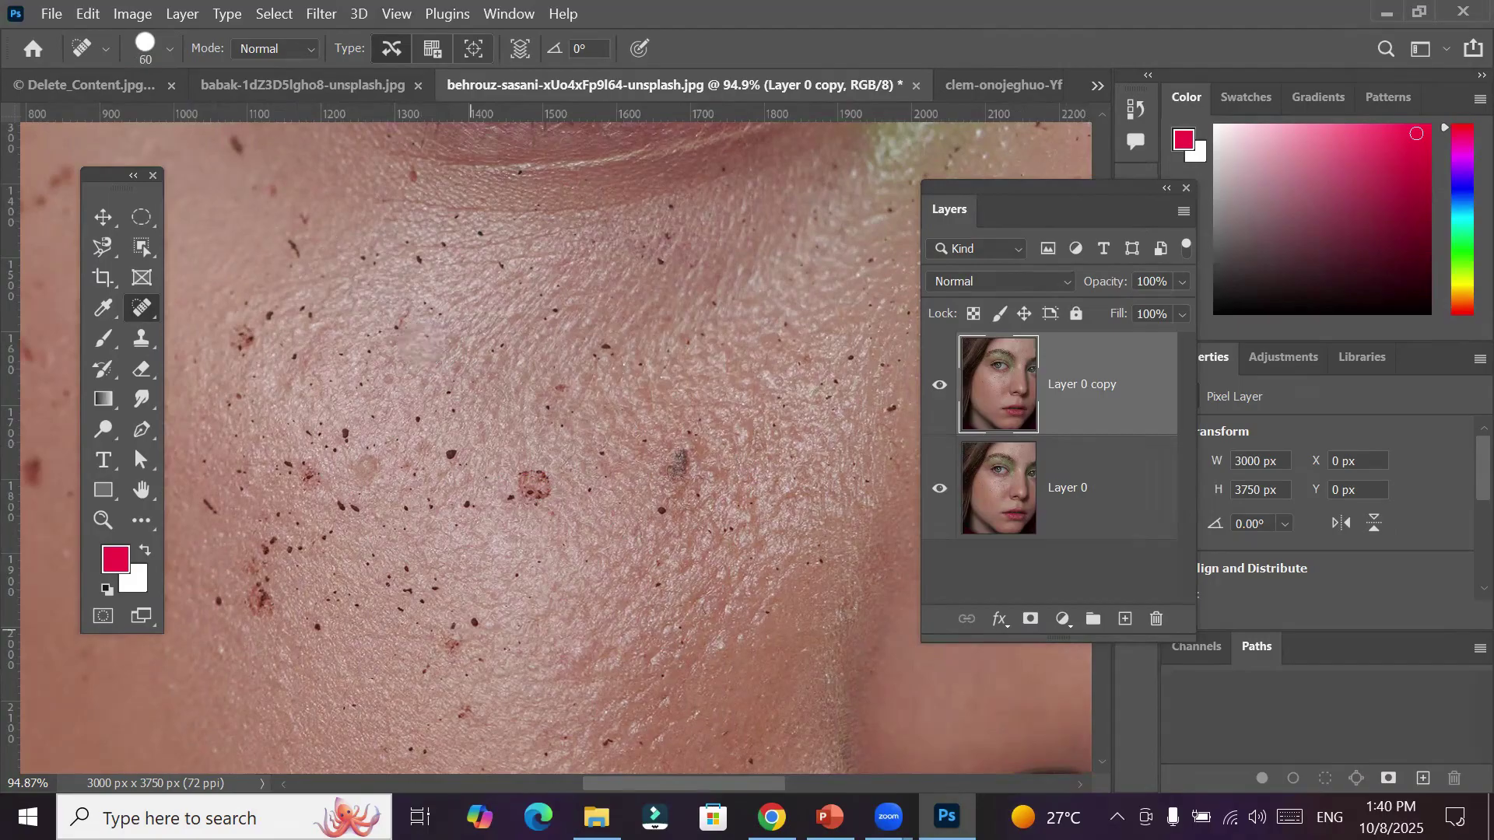
left_click(454, 456)
left_click(673, 245)
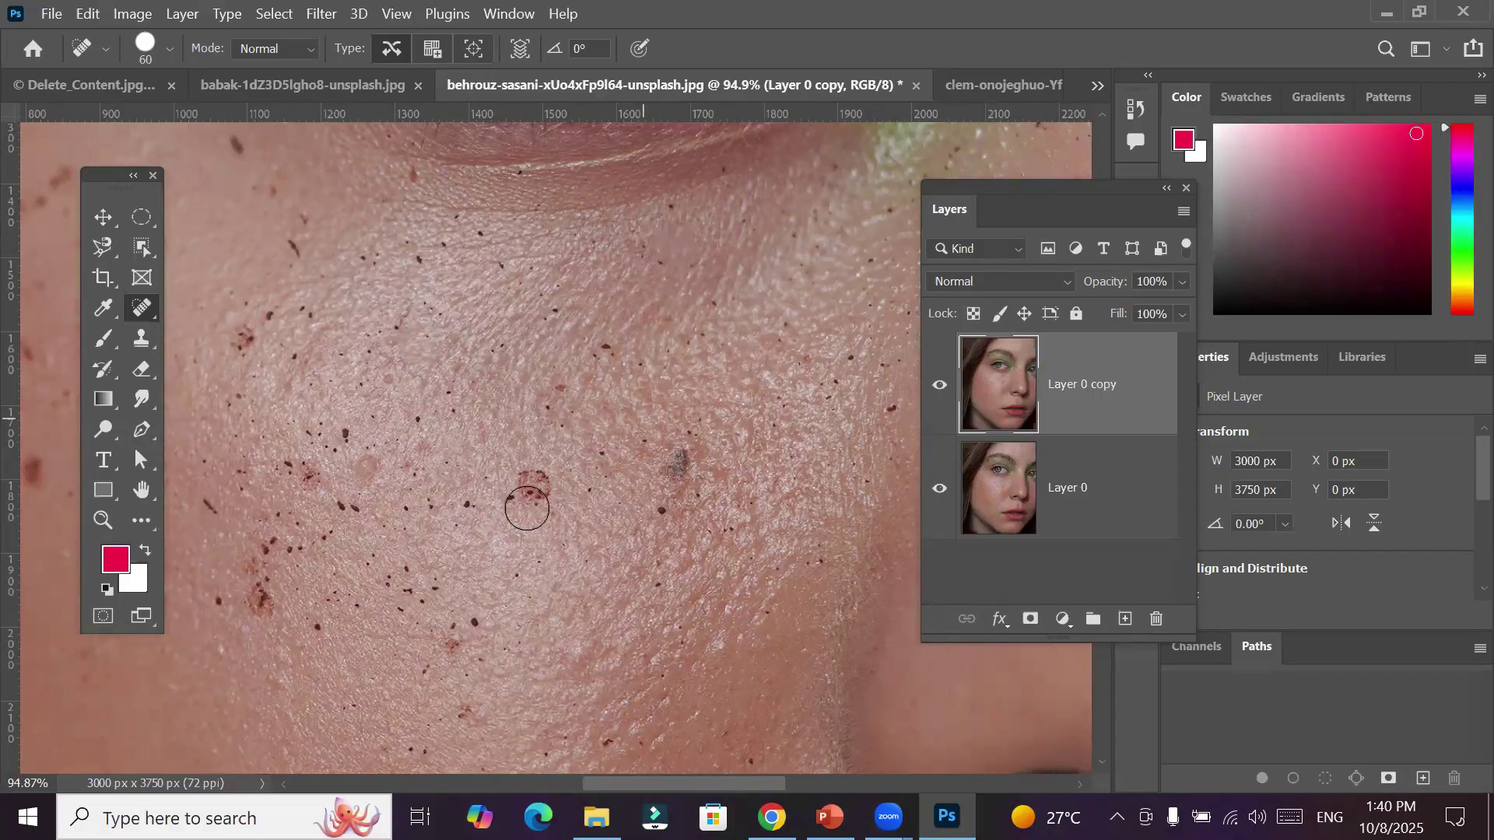
left_click(534, 483)
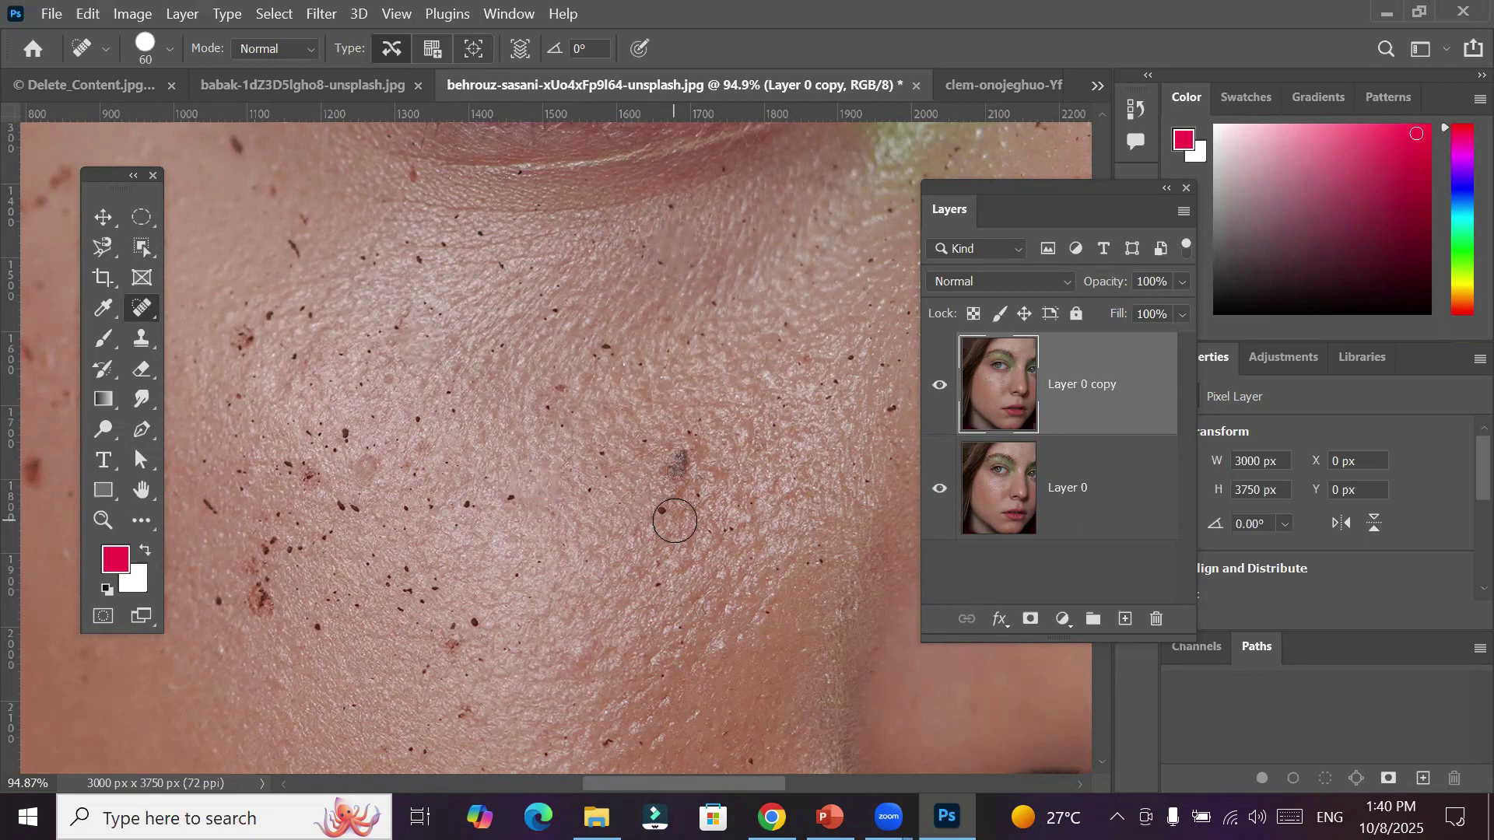
left_click(514, 491)
left_click(609, 355)
left_click(567, 388)
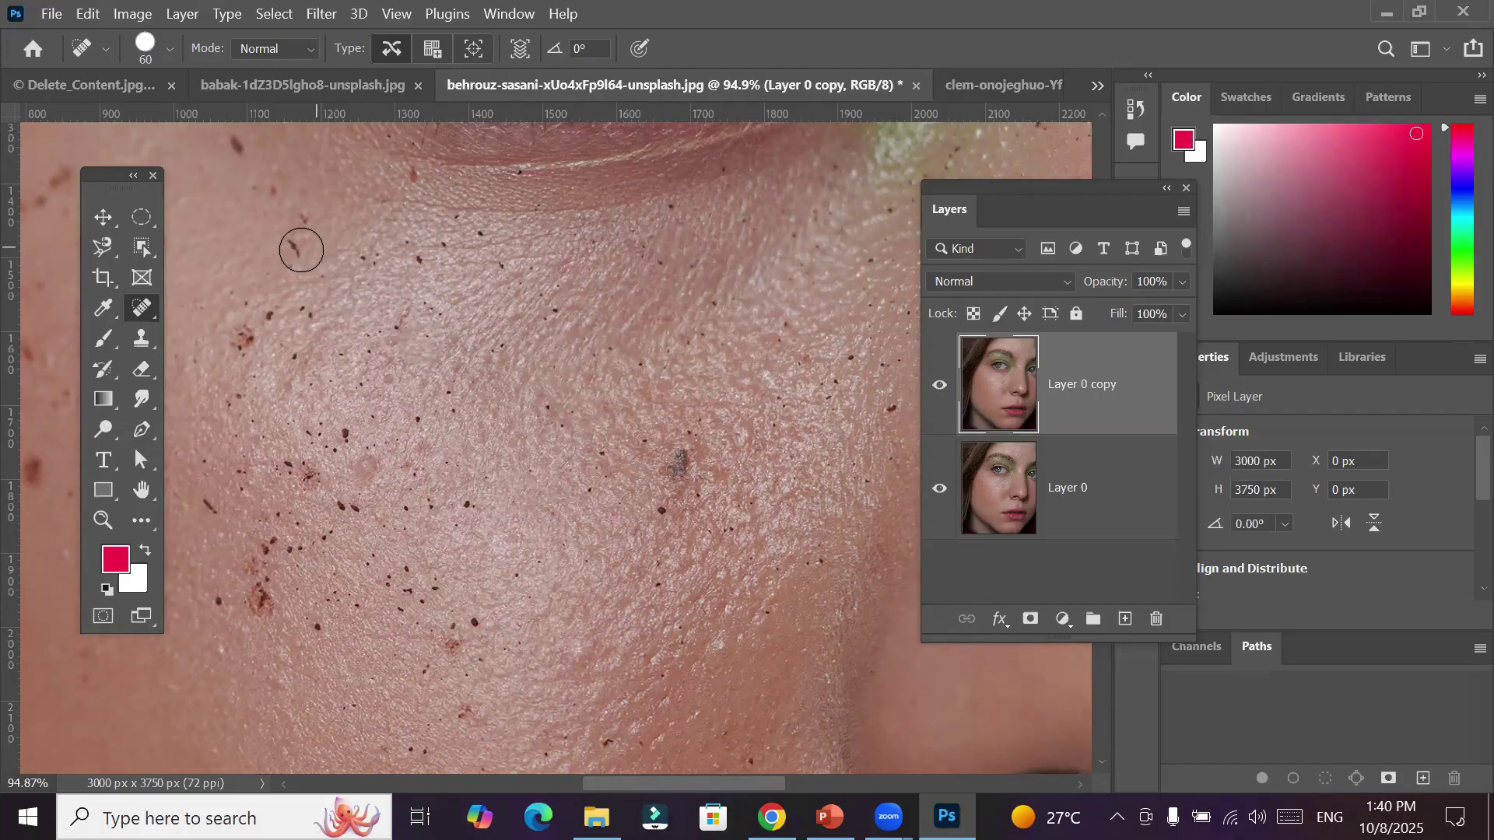
left_click(300, 251)
Move the toolbox aside and paint healing strokes across the speckled skin of the upper cheek
left_click_drag(91, 184, 49, 219)
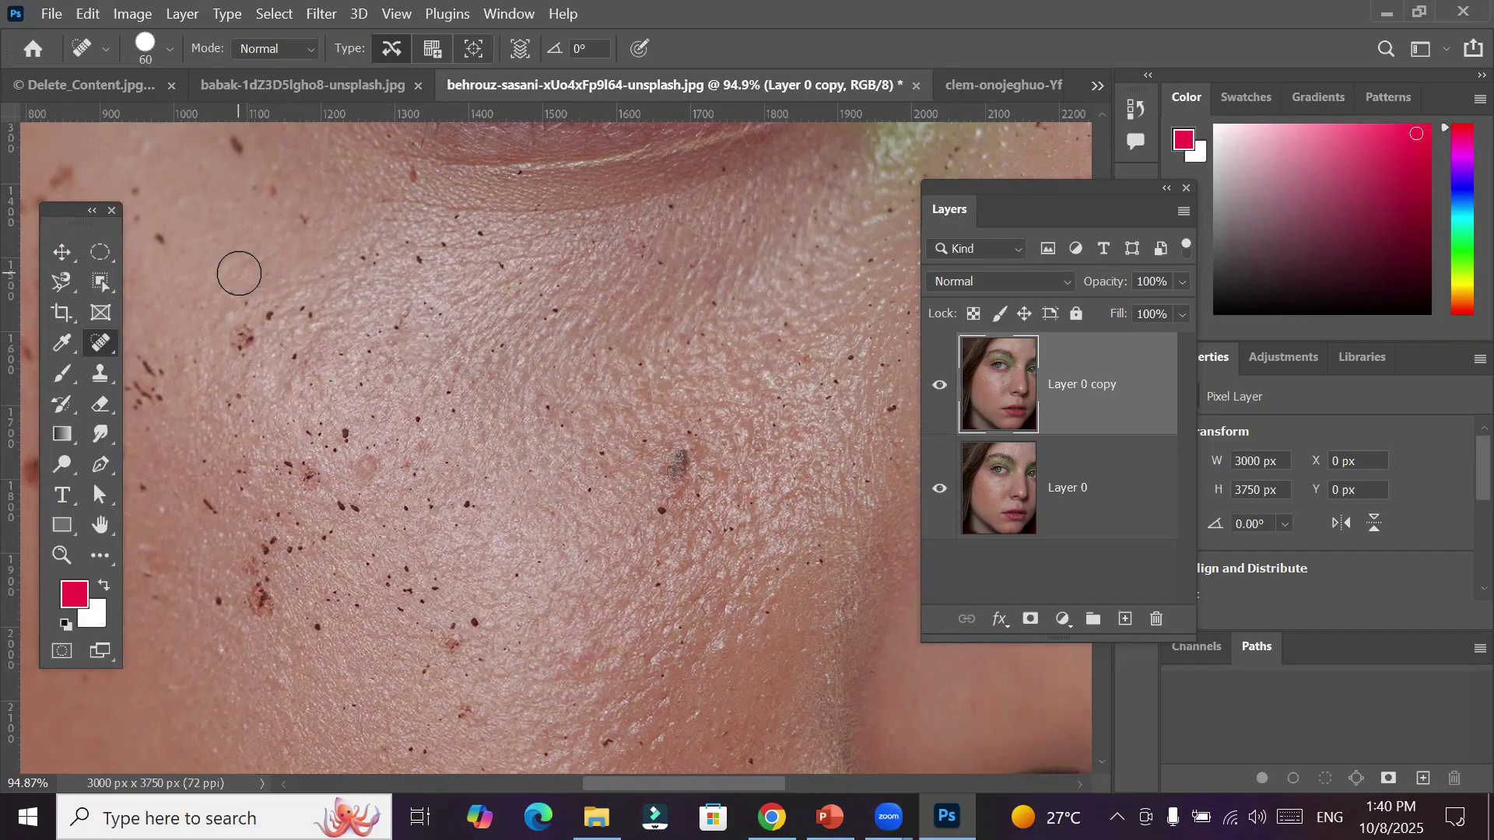
mouse_move(239, 273)
left_mouse_down()
mouse_move(241, 371)
mouse_move(288, 362)
mouse_move(358, 455)
mouse_move(477, 413)
mouse_move(576, 413)
left_mouse_up()
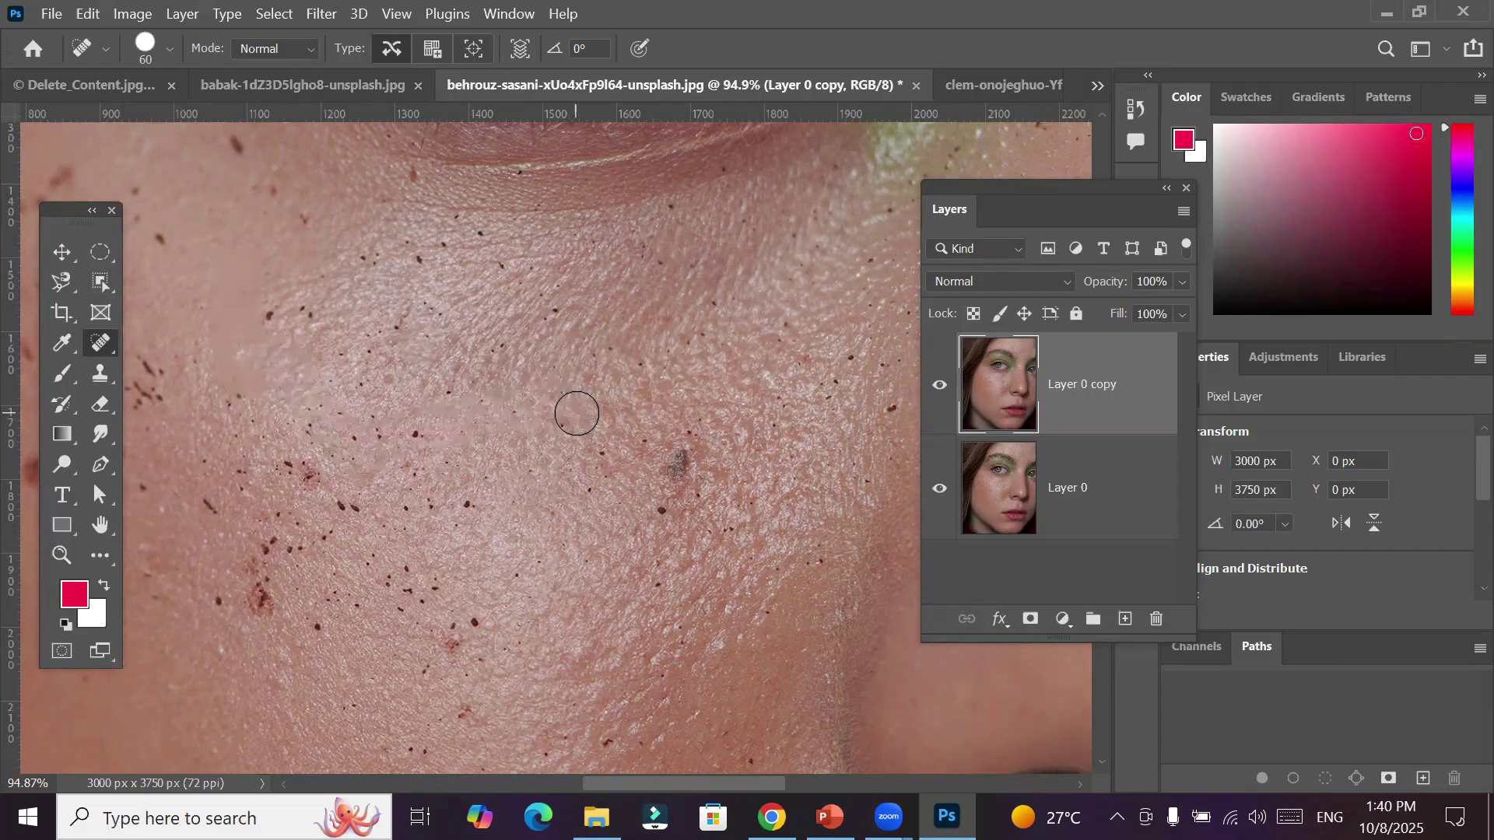
left_click_drag(231, 315, 507, 318)
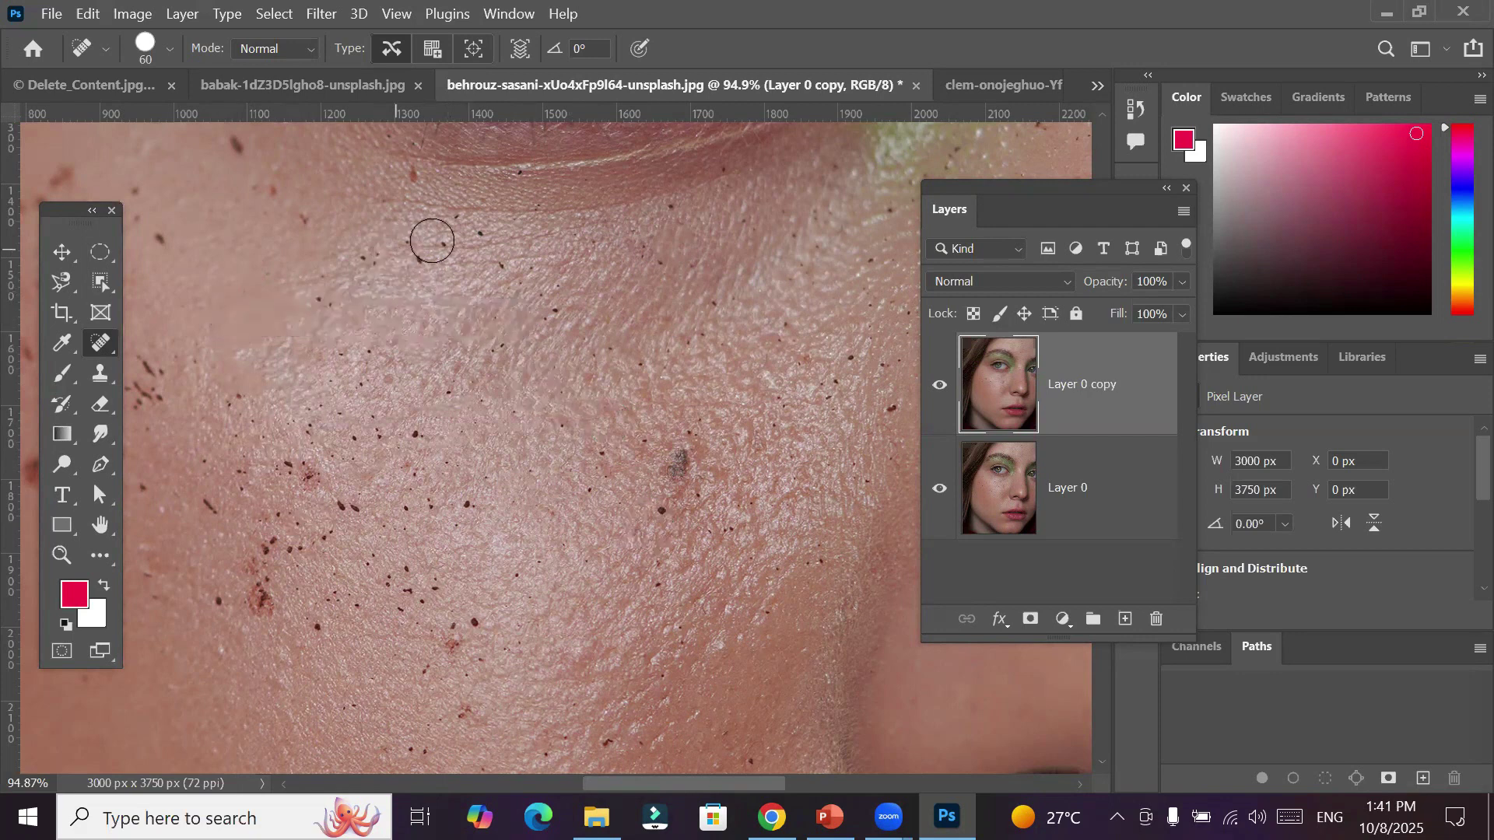
left_click_drag(397, 247, 572, 250)
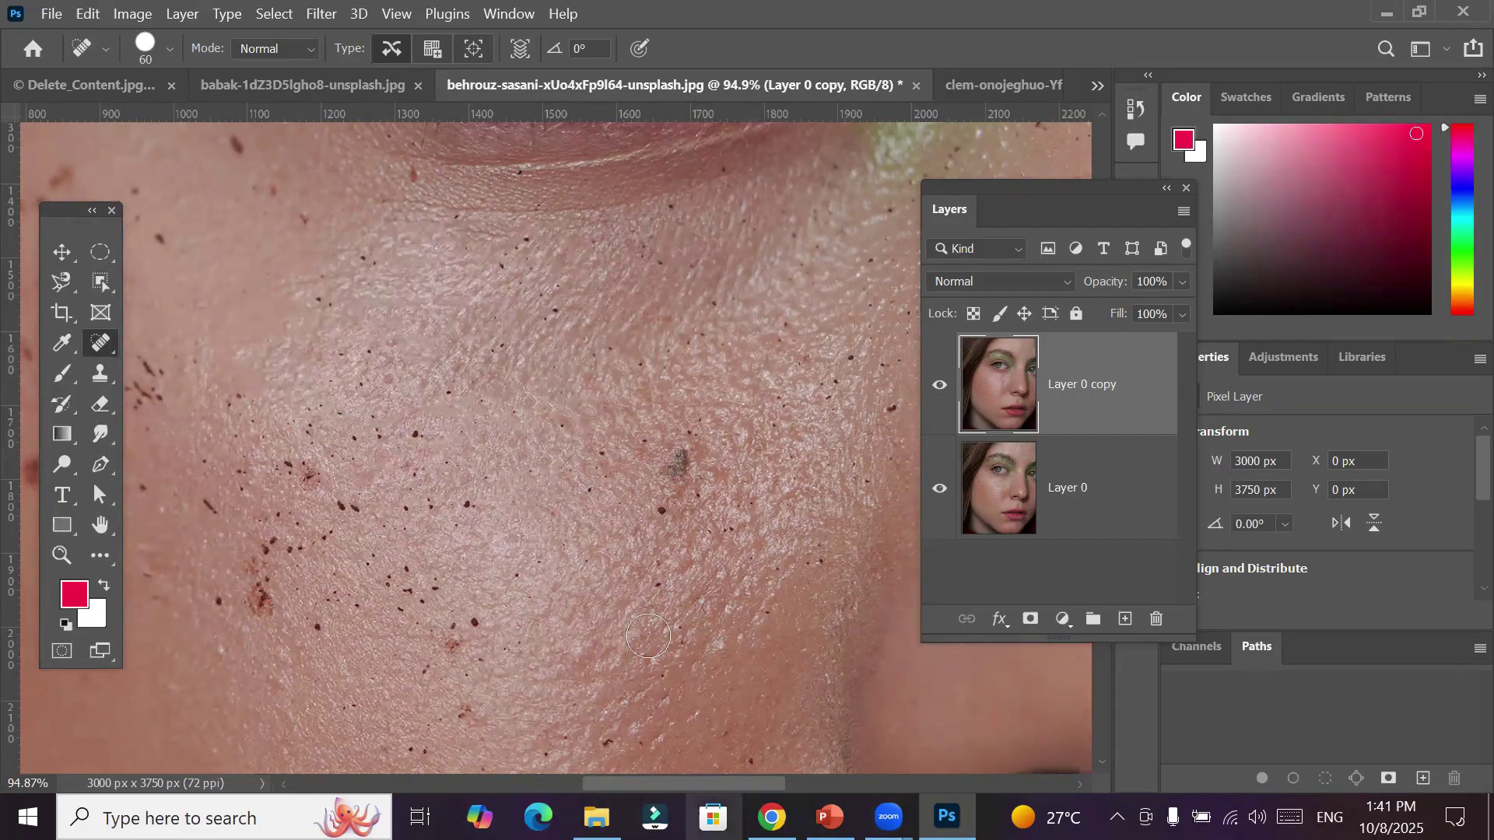
Heal the grey blemish and dark spot toward the nose, plus the reddish cluster and dark specks across the middle cheek
left_click(678, 467)
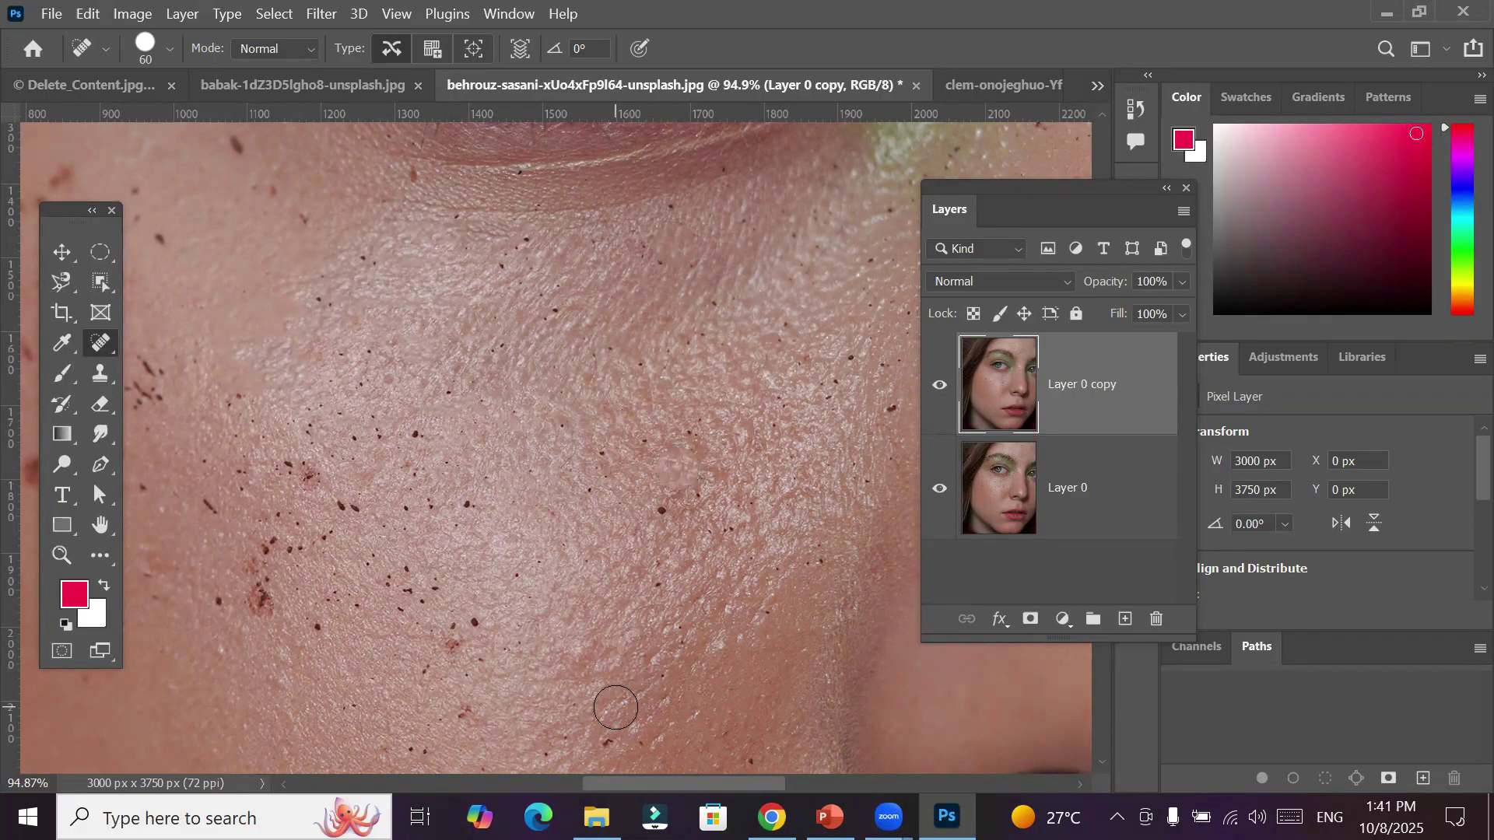
left_click_drag(654, 496, 634, 529)
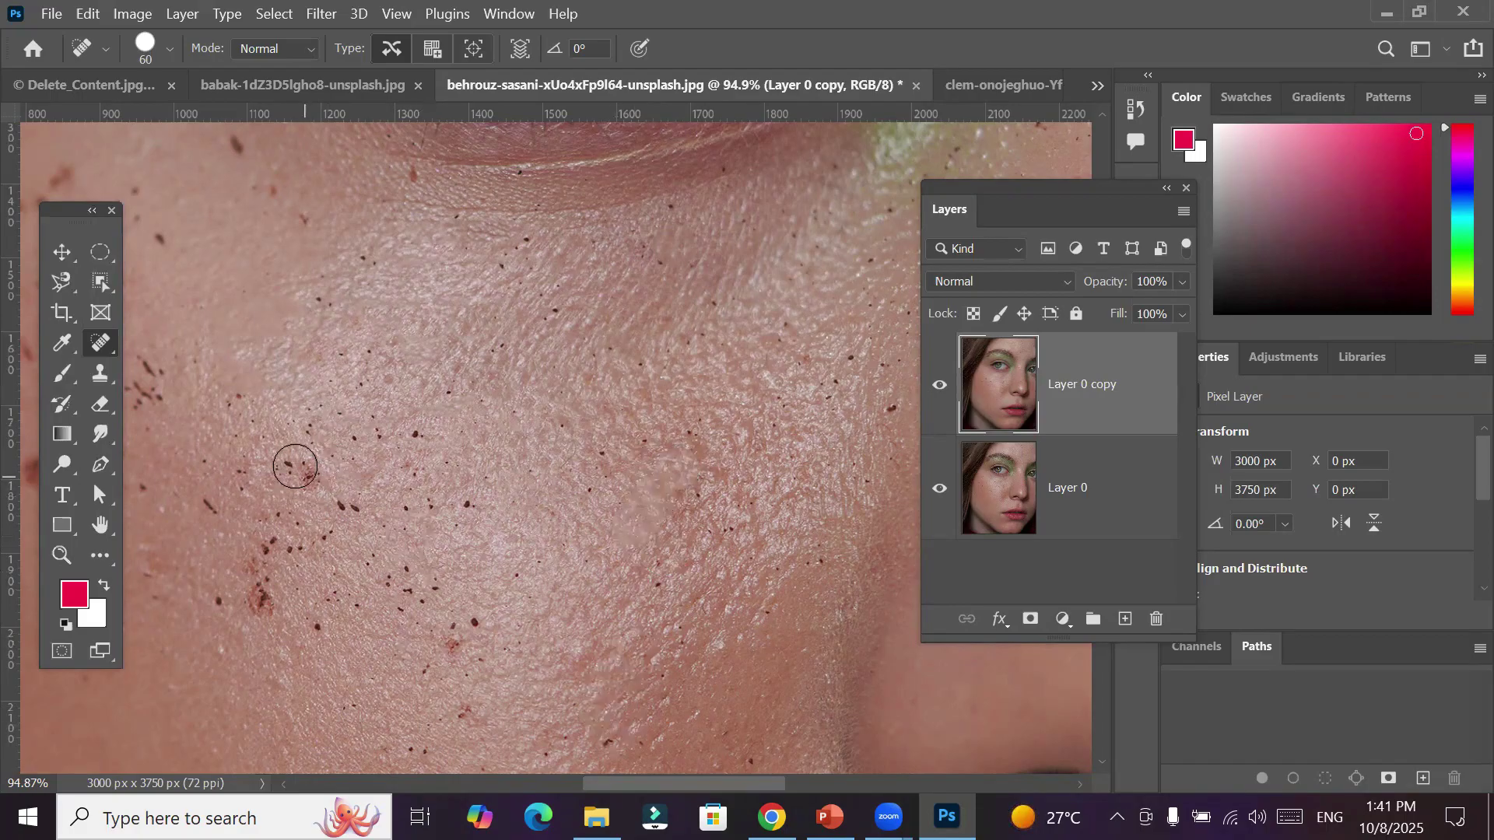
left_click_drag(294, 467, 526, 513)
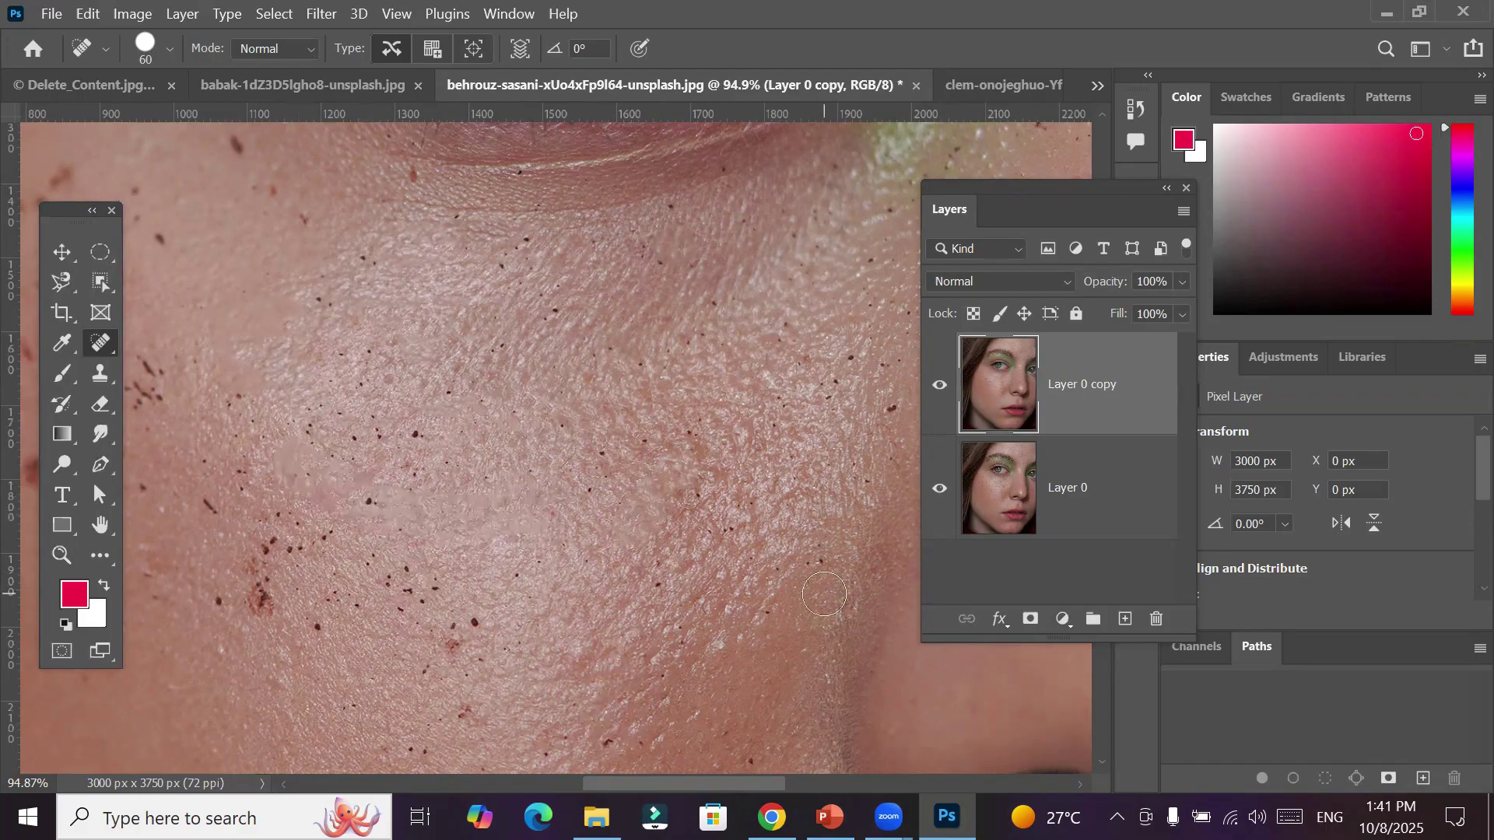
left_click(415, 434)
left_click(373, 499)
left_click(408, 595)
Remove the small scattered spots on the lower cheek beside the nose
scroll(167, 610, "down", 2)
scroll(168, 610, "down", 1)
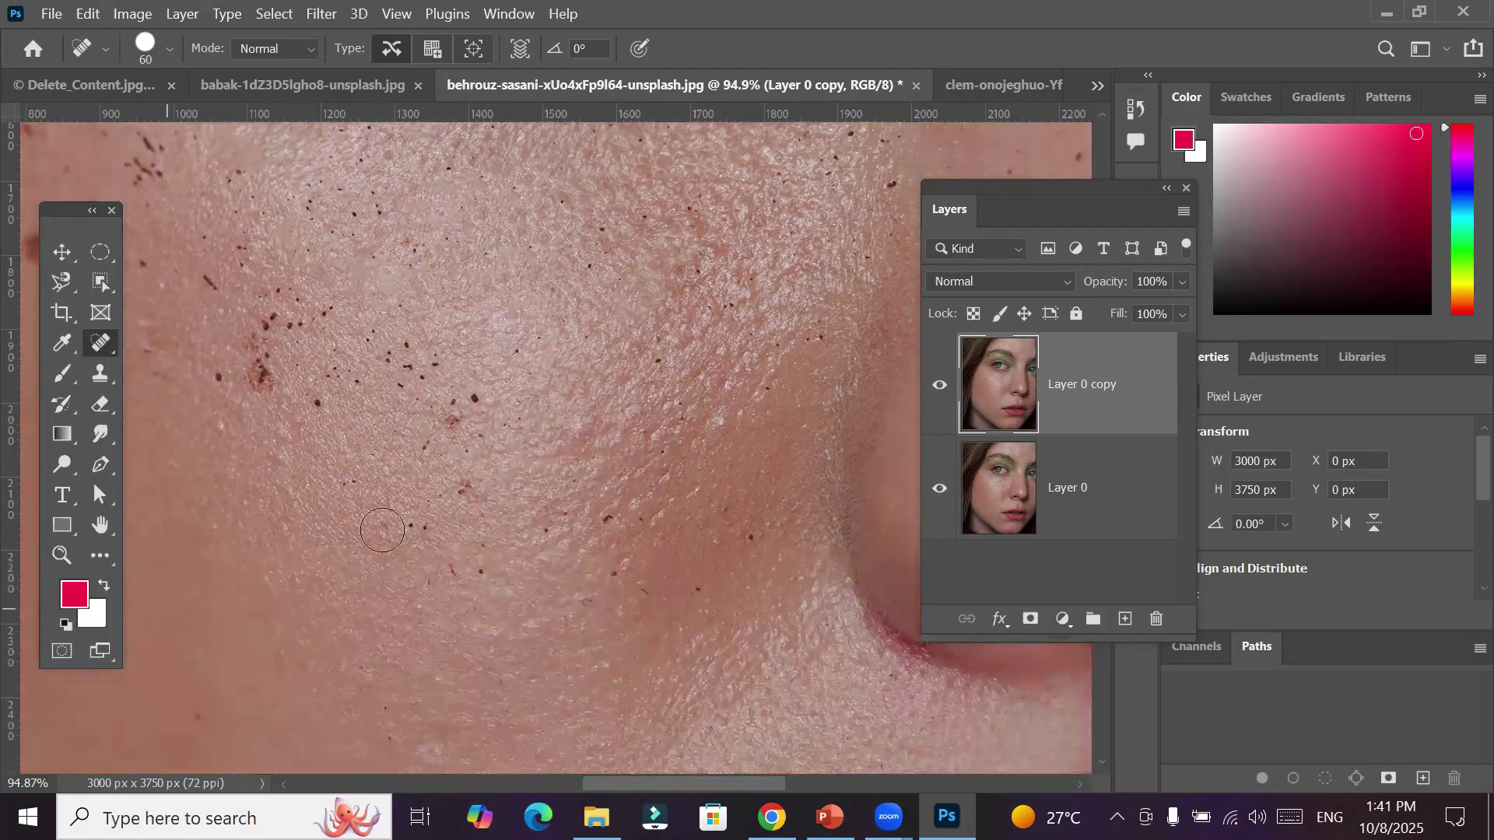
left_click(464, 488)
left_click(476, 550)
left_click(485, 569)
left_click(616, 518)
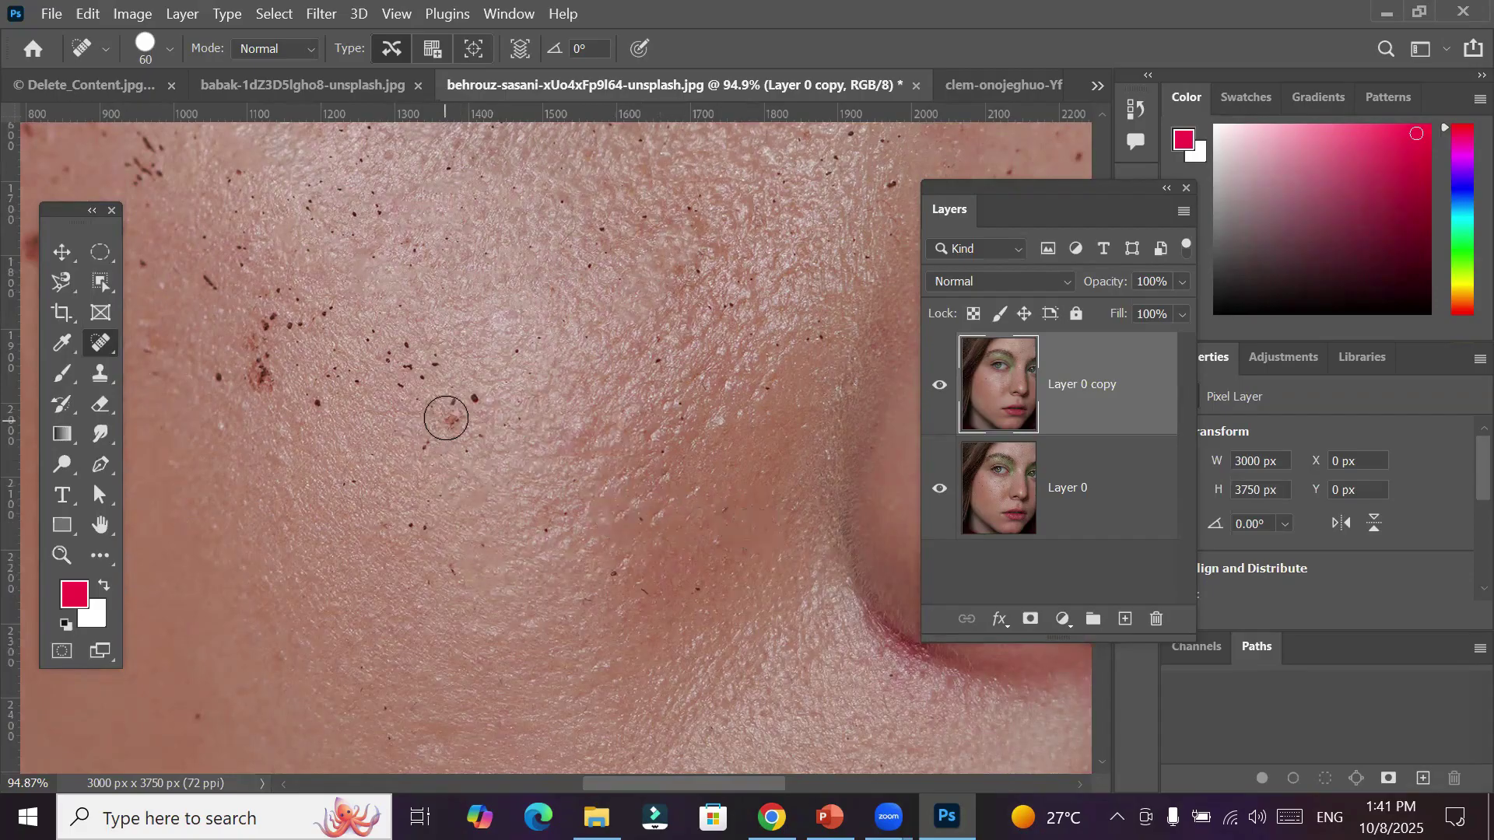
Heal the red and dark spots in the middle of the cheek and the brown blemish at its outer side
left_click(457, 407)
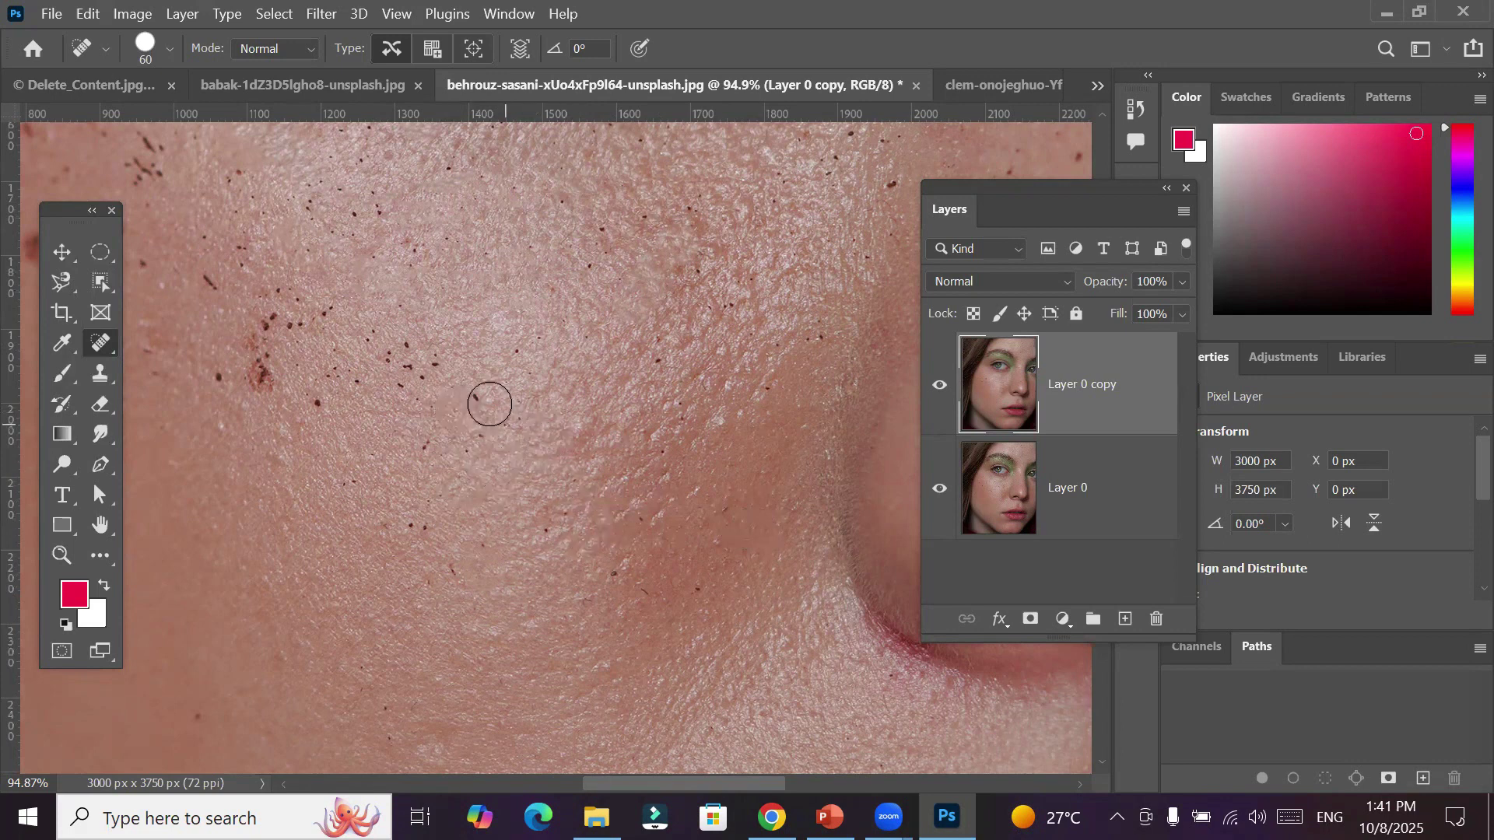
left_click(483, 398)
left_click(213, 376)
left_click(261, 376)
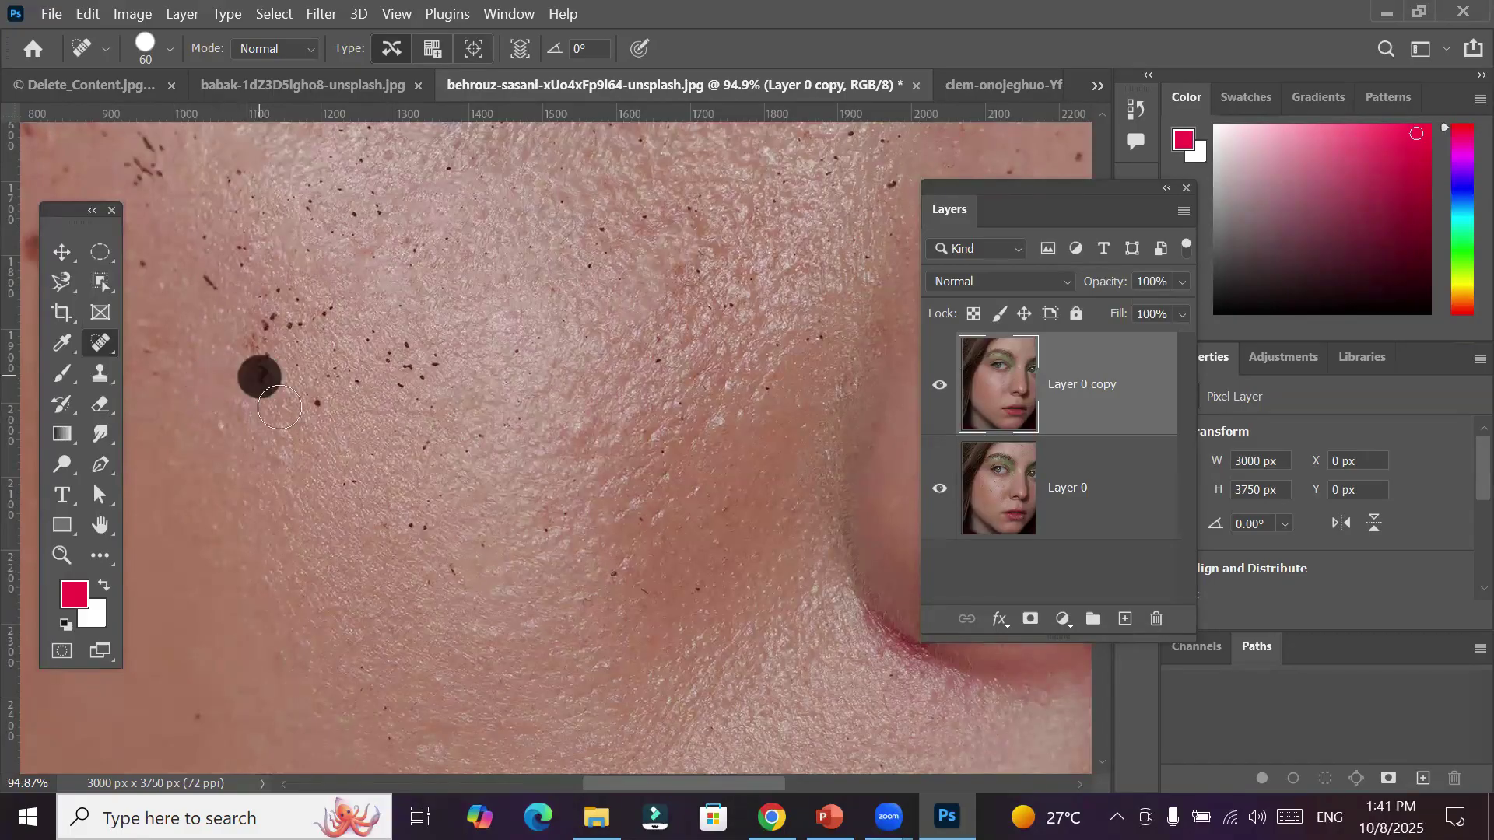
left_click(327, 406)
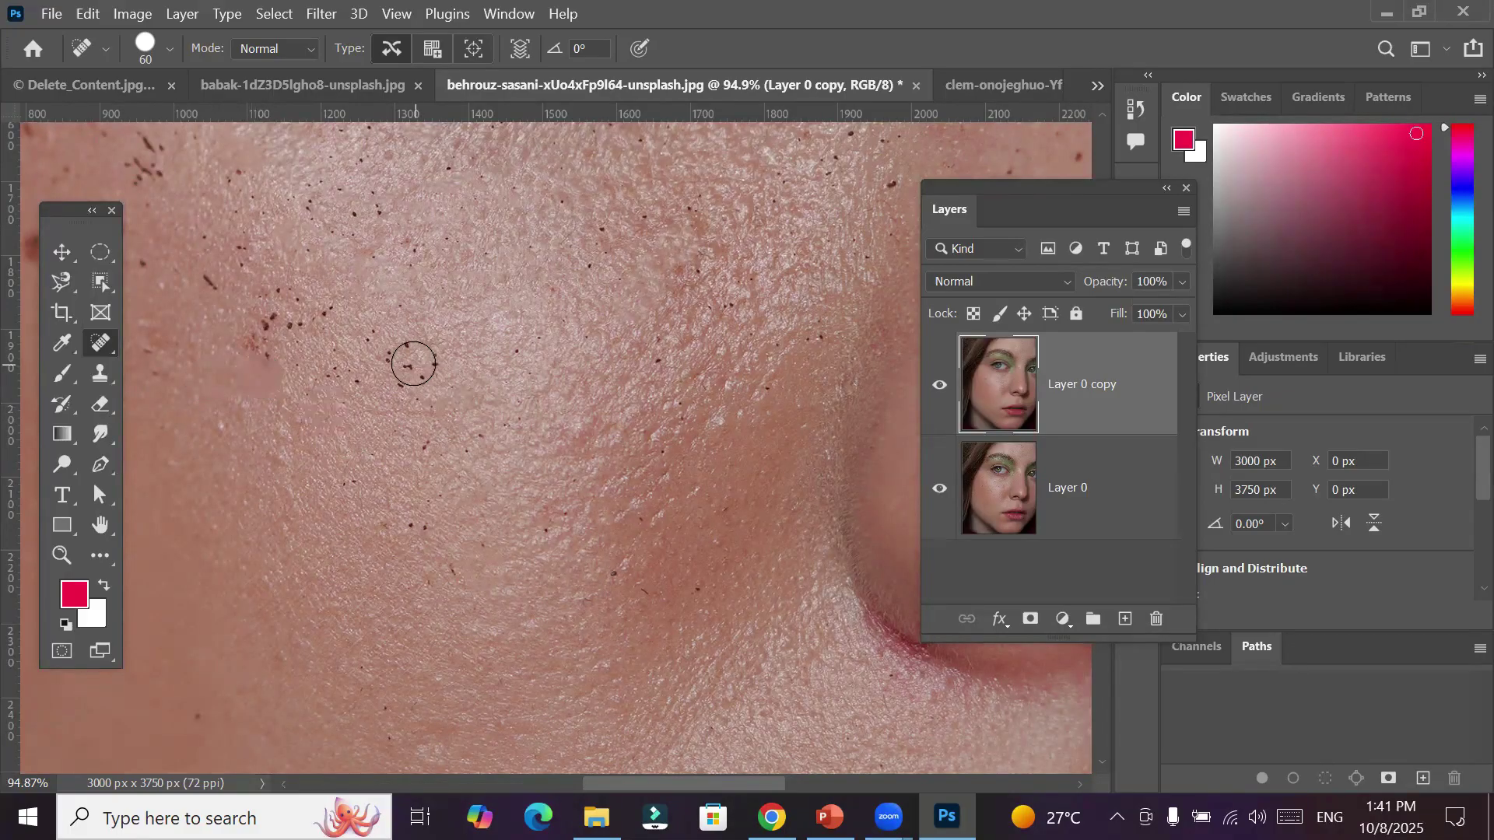
Enlarge the brush to 125 px and heal the clusters of dark specks on the middle and outer cheek
key("bracketright")
key("bracketright")
key("bracketright")
key("bracketright")
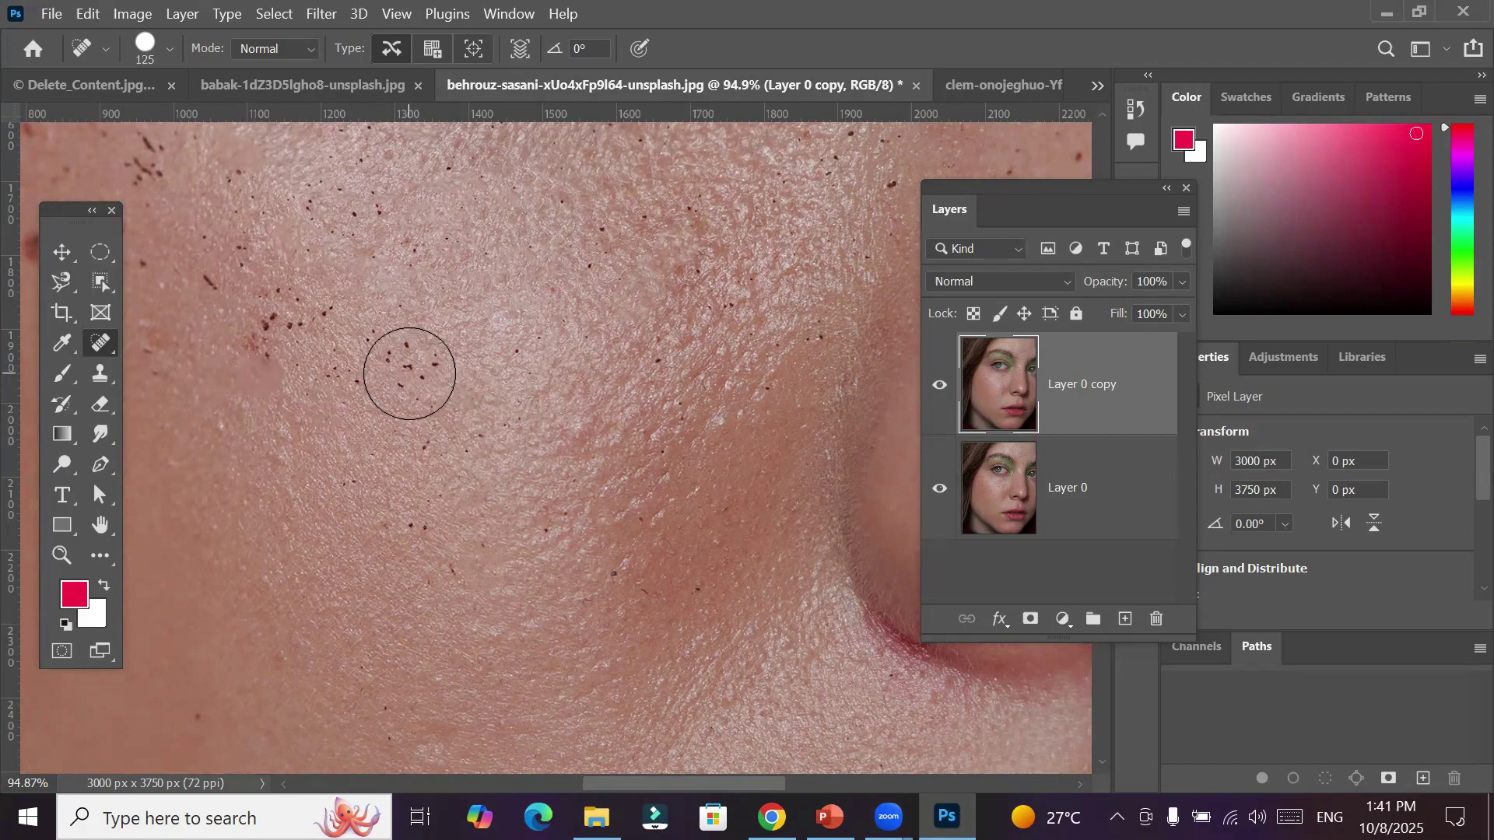
left_click(409, 374)
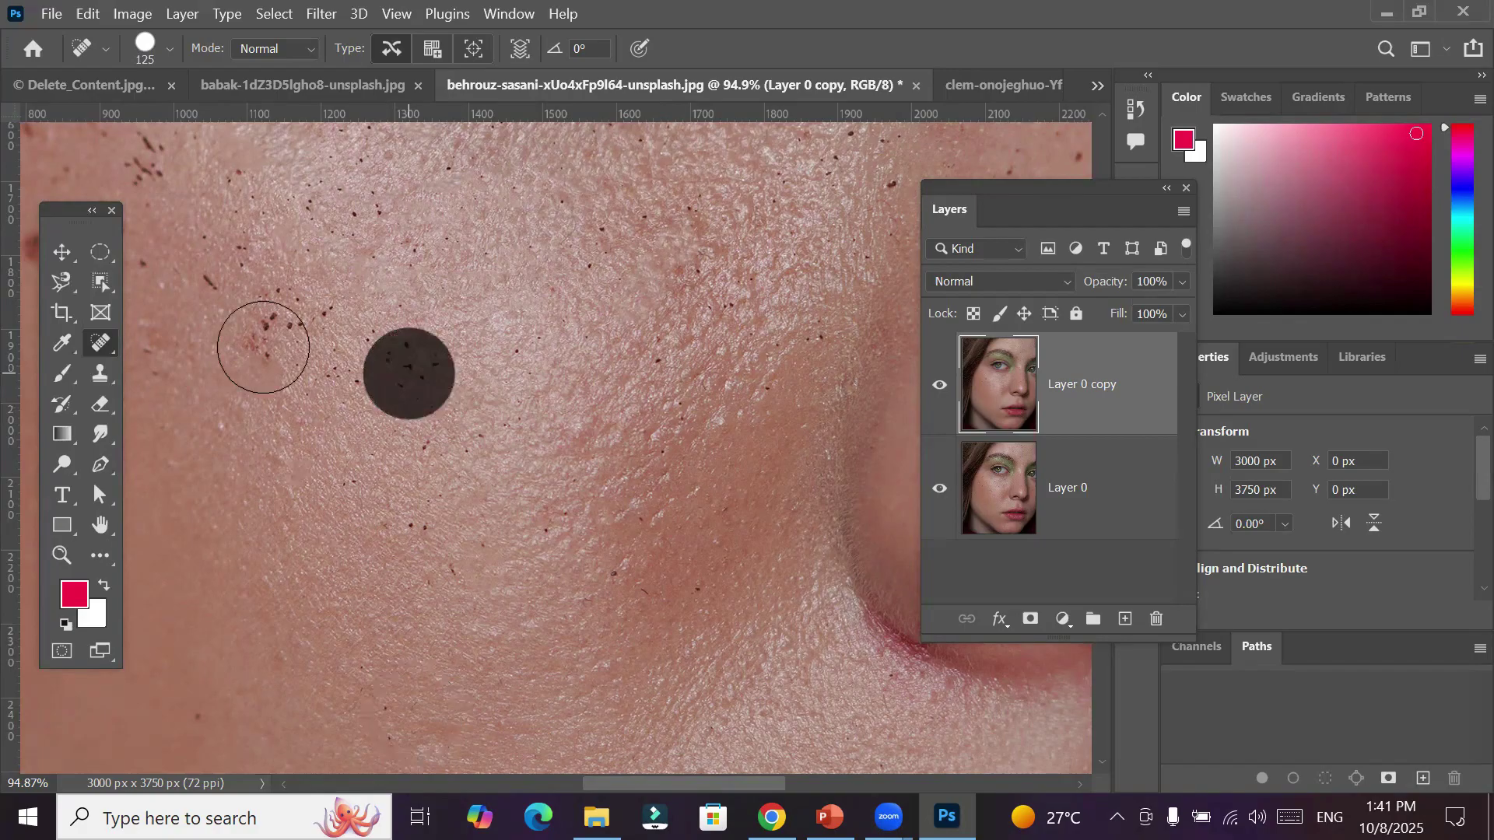
left_click(263, 347)
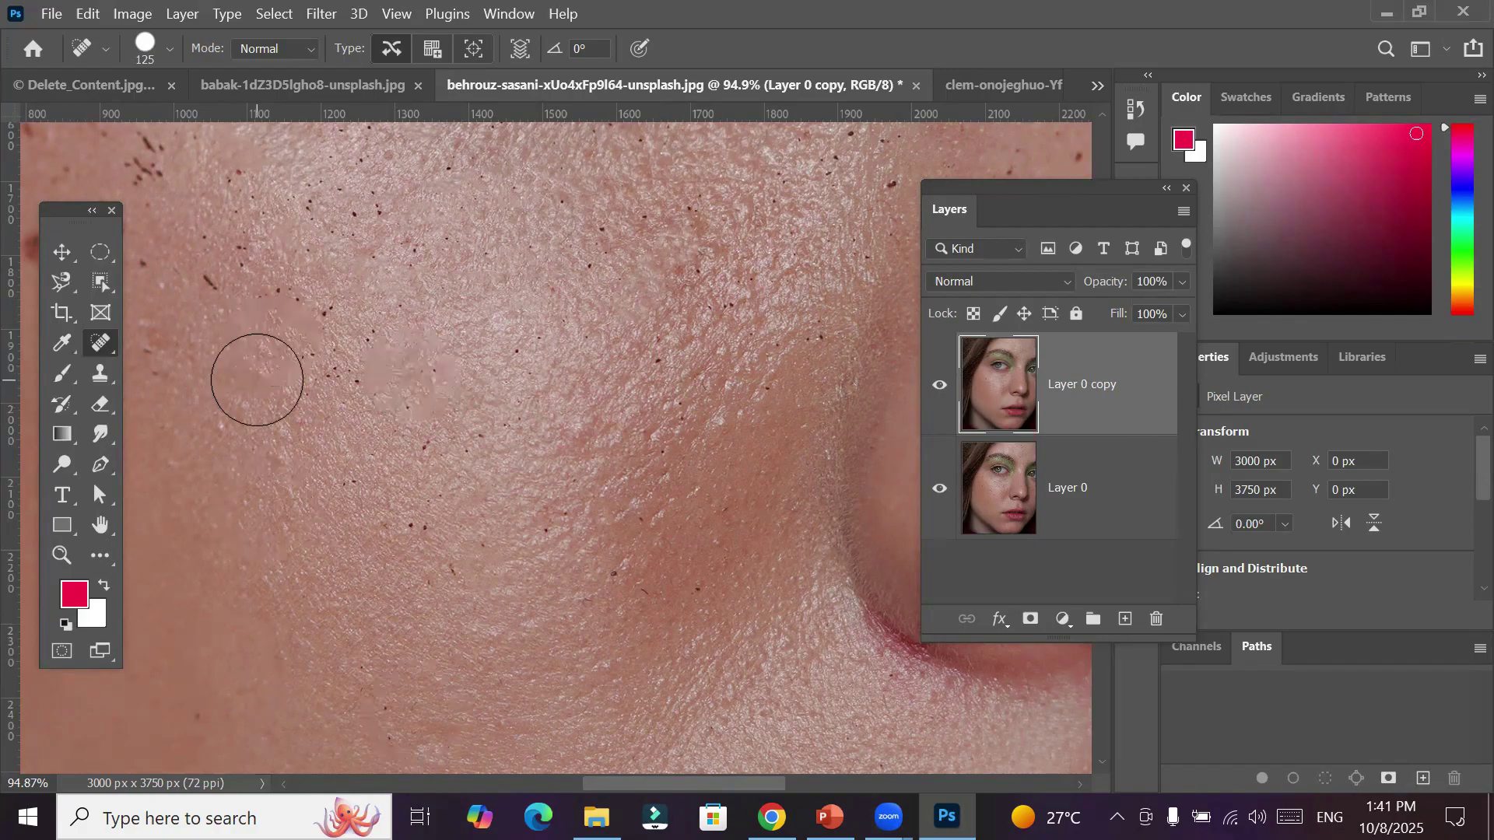
left_click(289, 309)
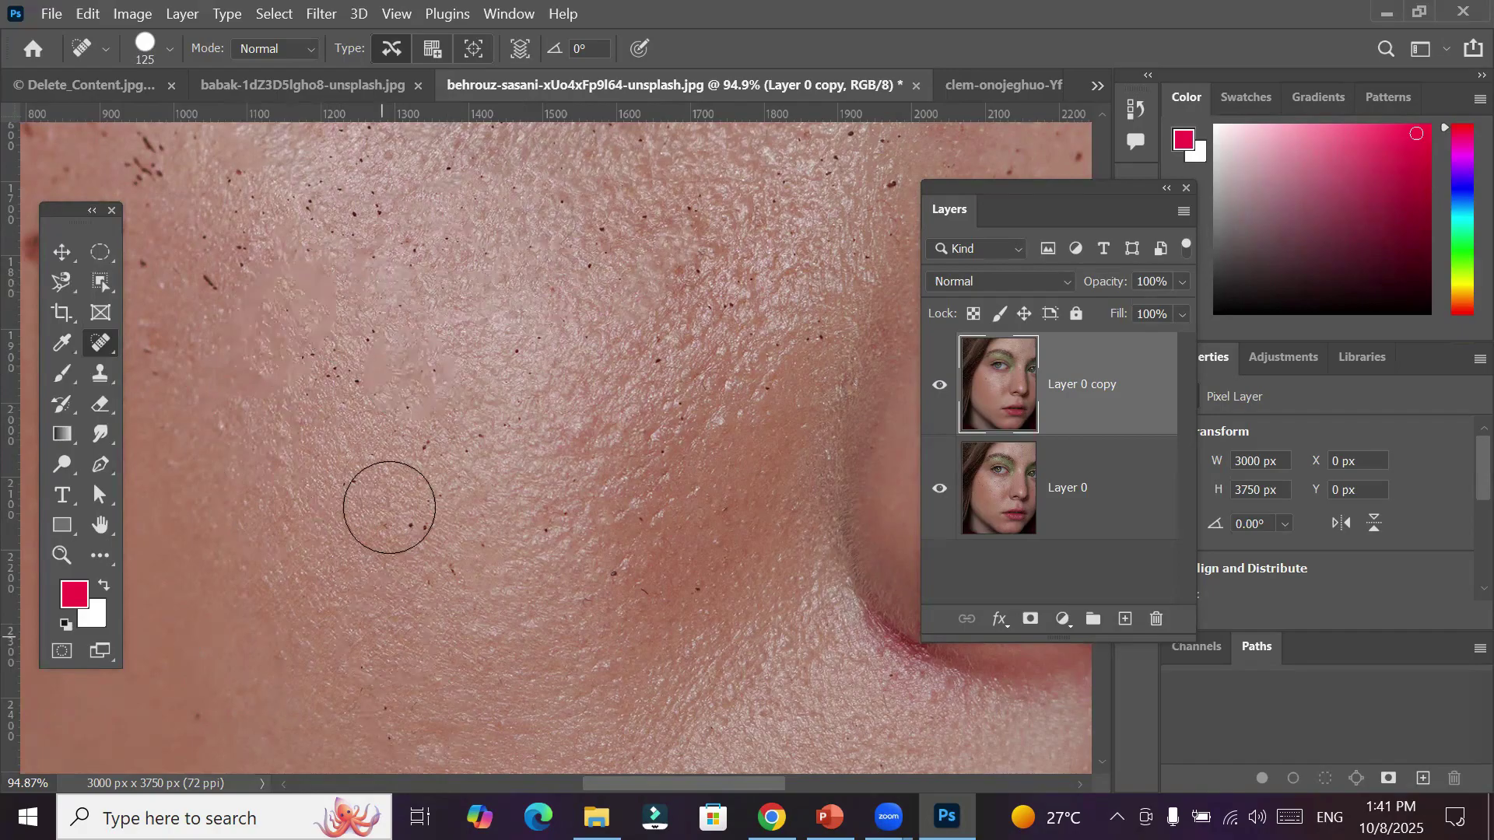
Remove the remaining dark marks along the outer cheek and check the retouched skin against the whole face
left_click(216, 288)
left_click(160, 172)
left_click(379, 447)
scroll(378, 447, "down", 5)
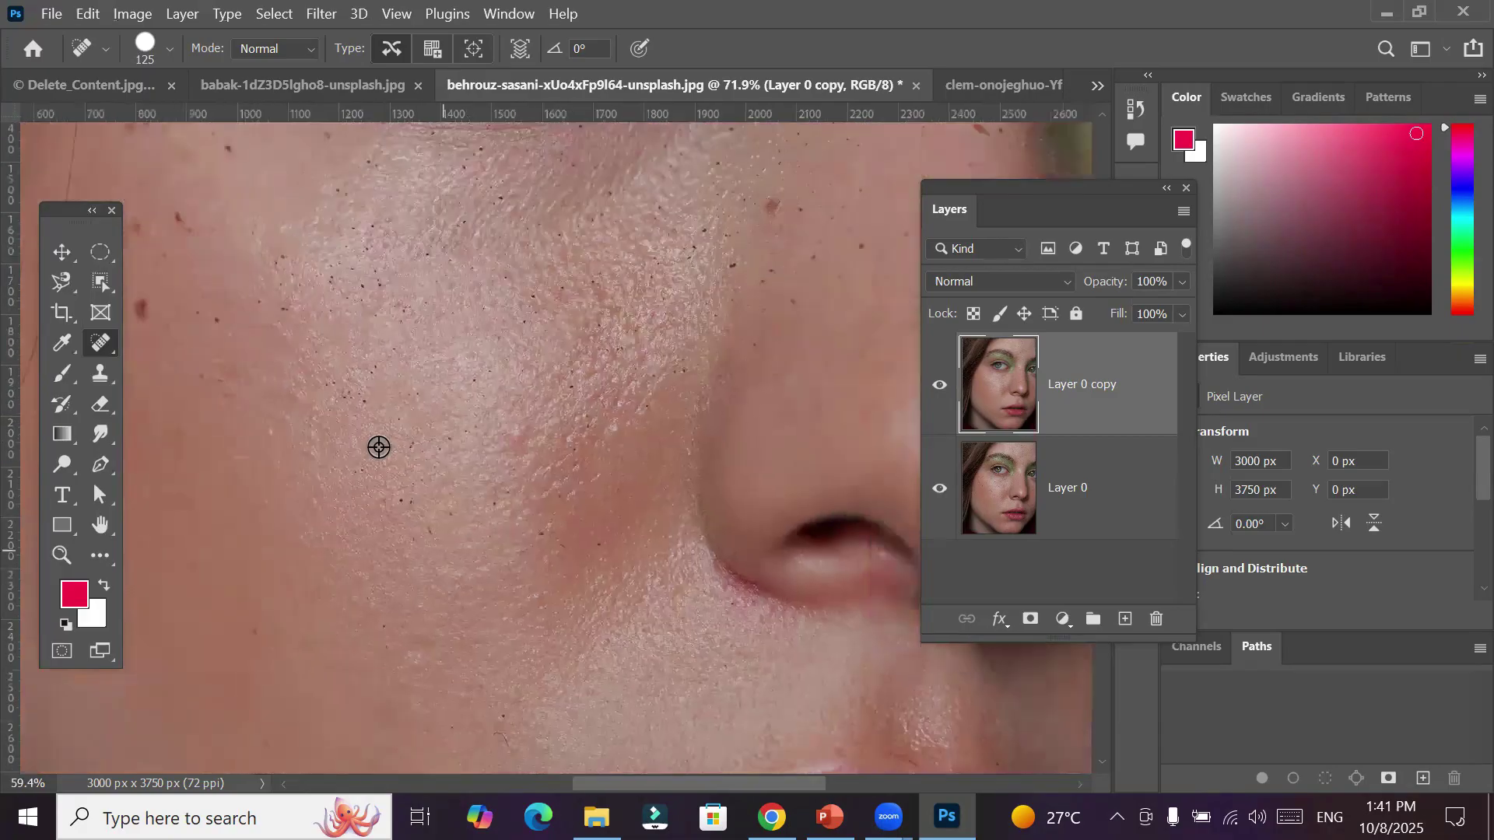
scroll(379, 446, "down", 1)
scroll(384, 294, "up", 1)
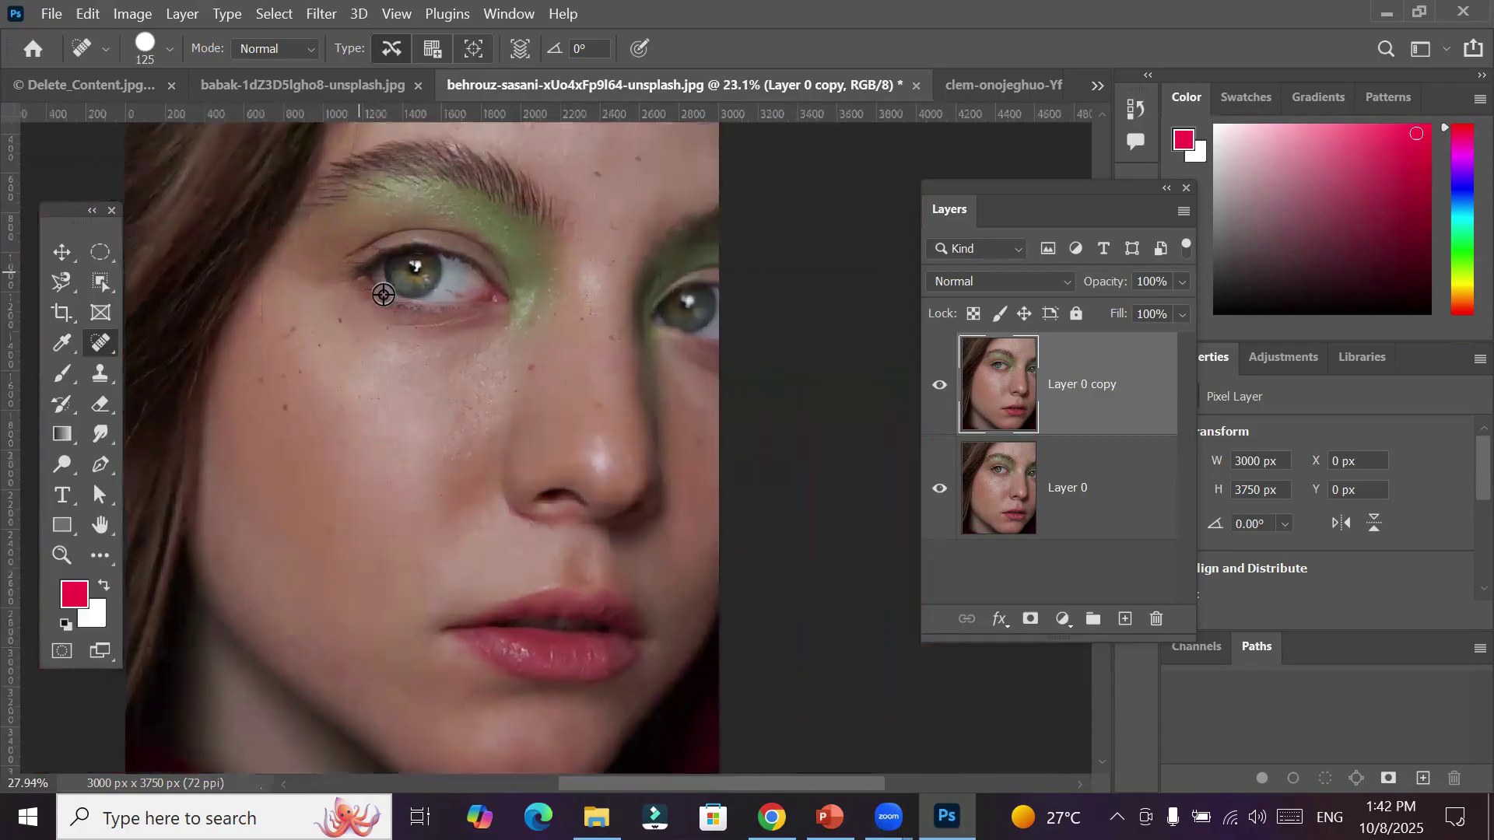
Heal the brown and reddish spots on the outer cheek with the Spot Healing Brush
scroll(222, 409, "up", 5)
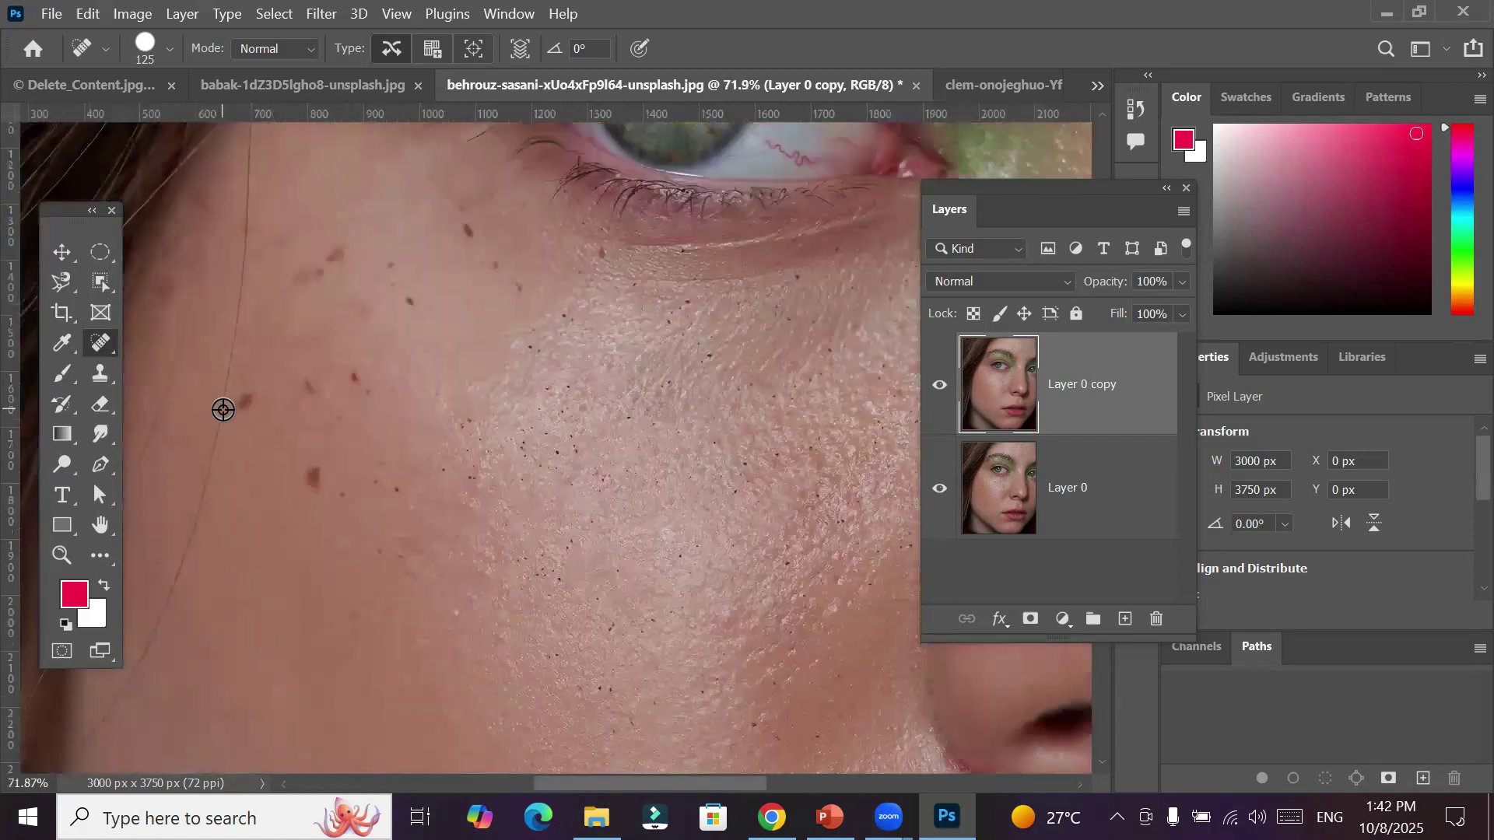
scroll(223, 409, "up", 1)
left_click(295, 414)
left_click(411, 534)
left_click(400, 372)
left_click(474, 351)
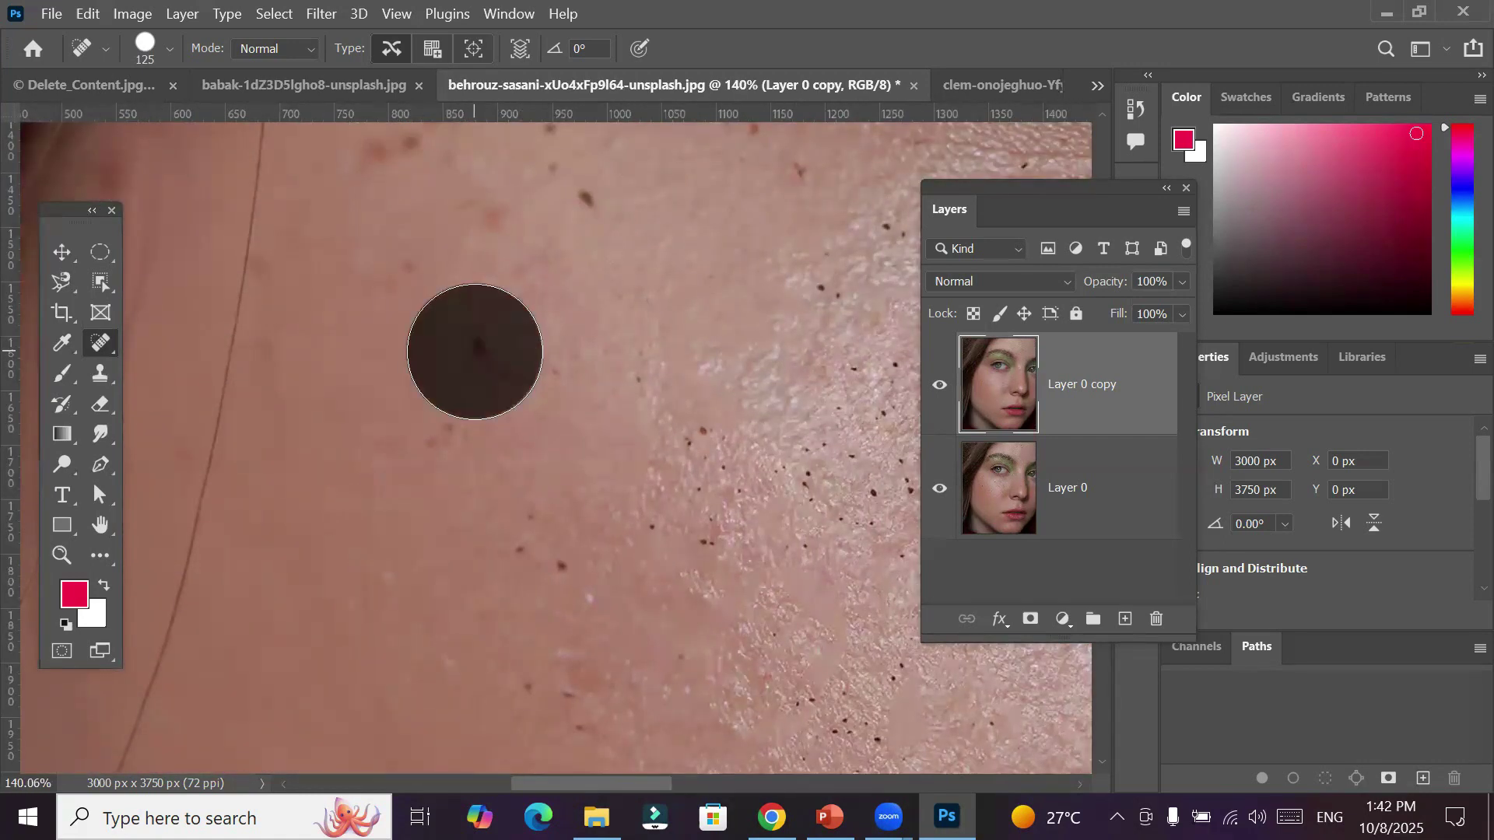
left_click(568, 205)
Heal the dark speck clusters toward the middle of the cheek and the leftover faint marks on its outer side
left_click(702, 432)
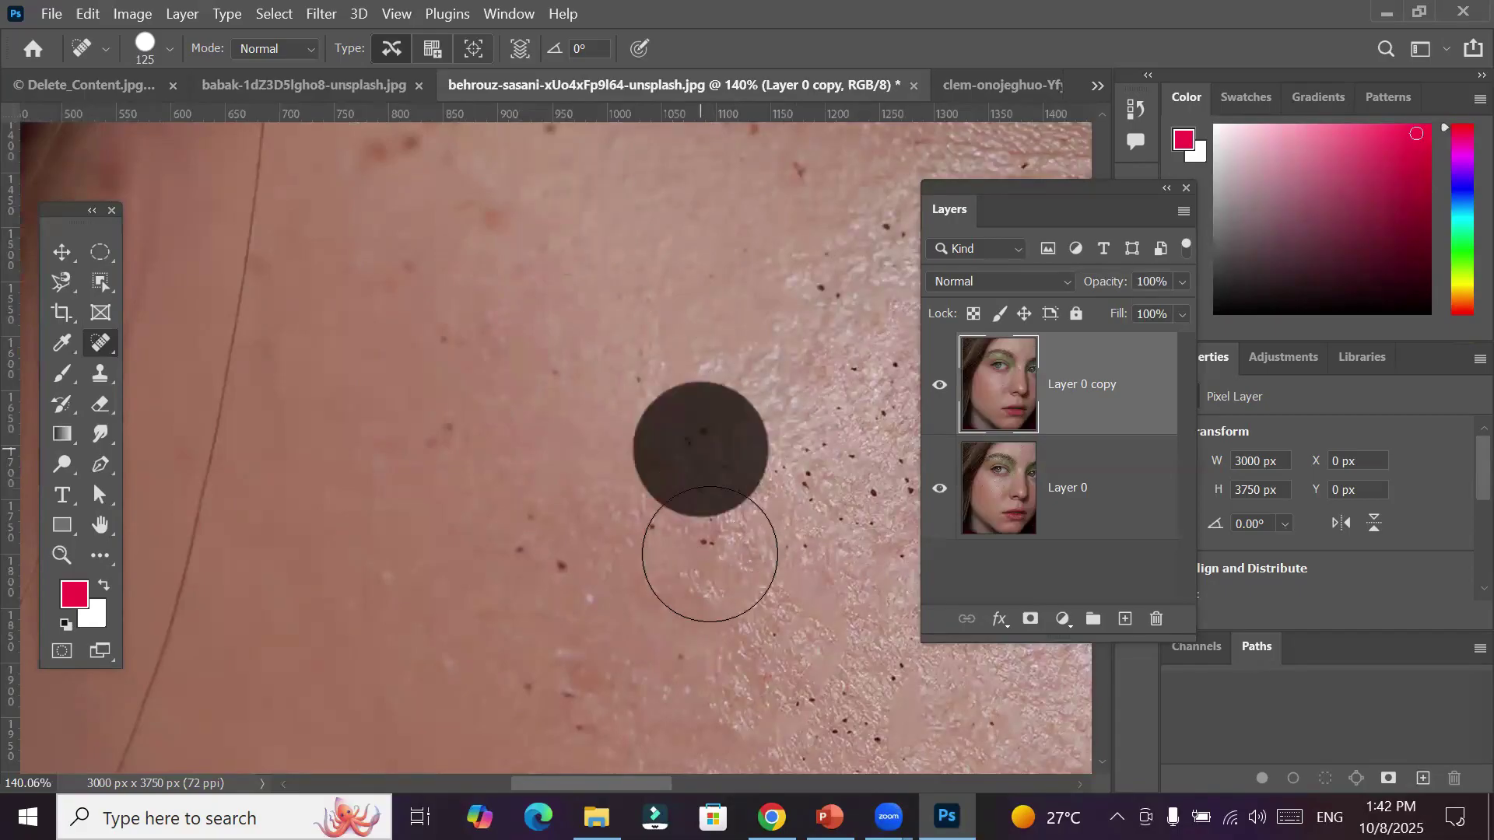
left_click(703, 550)
left_click(548, 569)
left_click(389, 428)
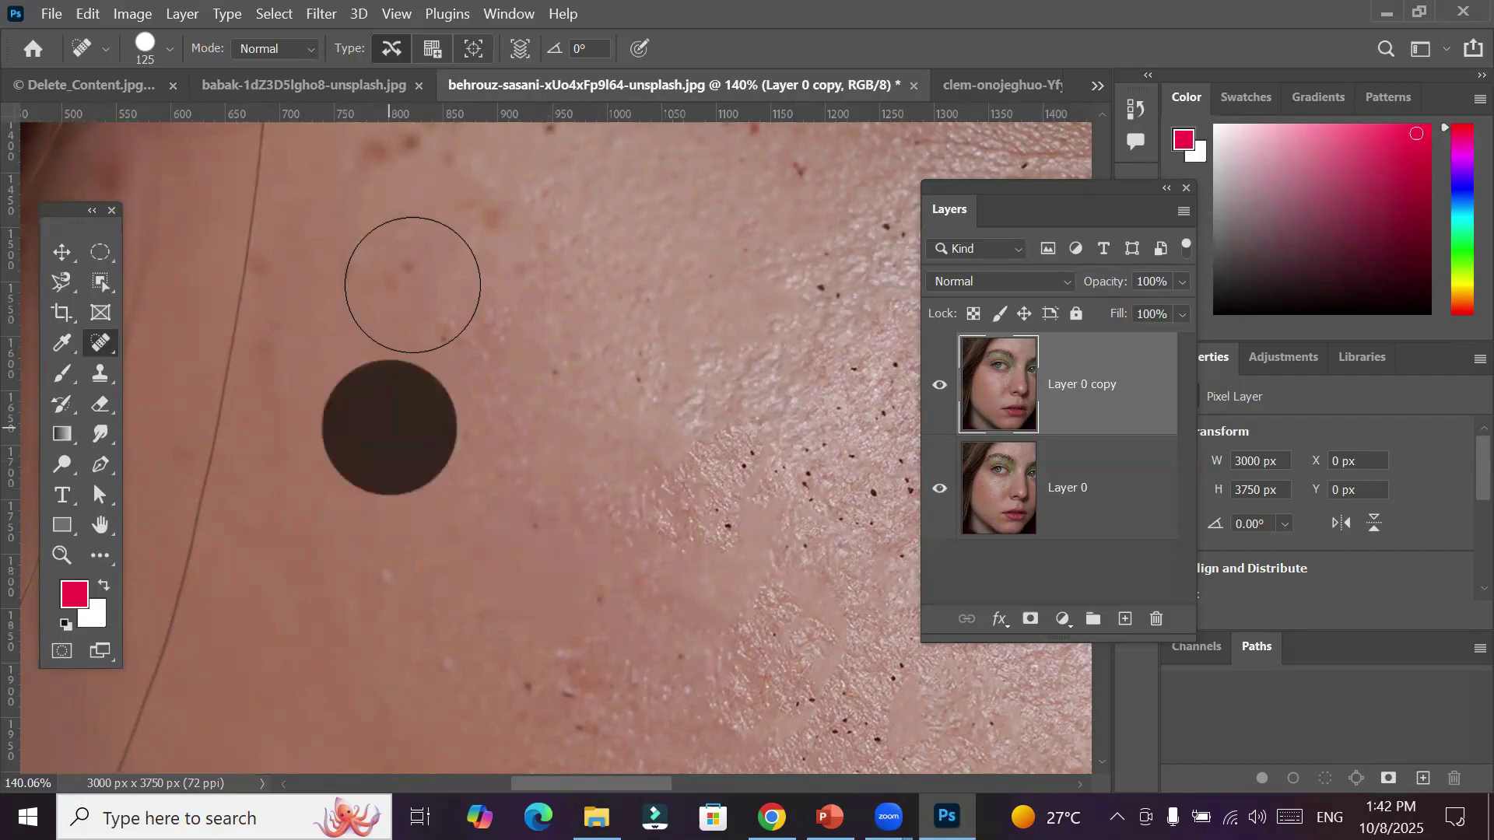
left_click(406, 179)
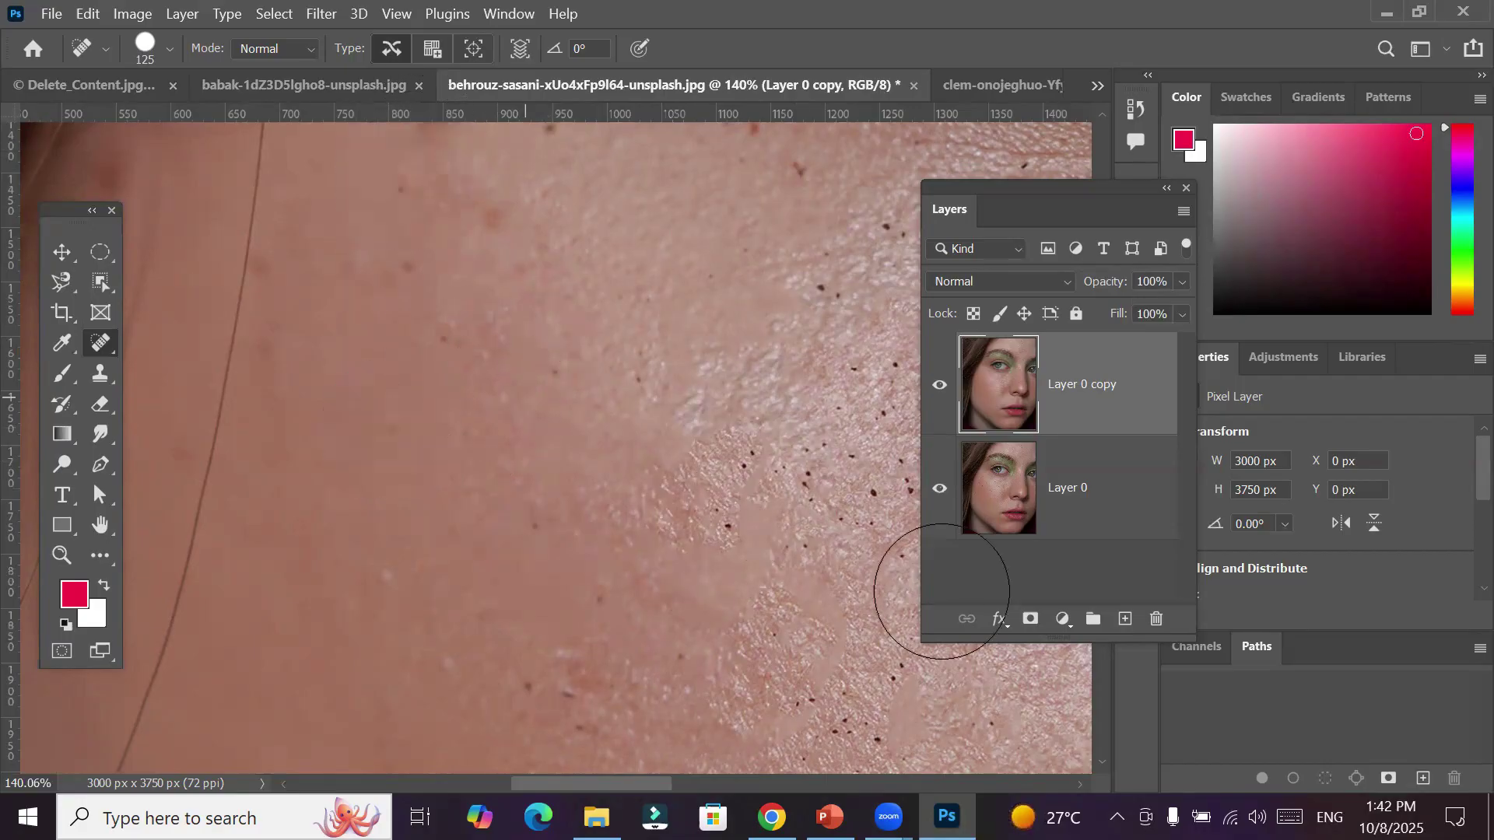
Compare the retouched skin with the original by repeatedly hiding and showing the Layer 0 copy
left_click(941, 386)
left_click(945, 386)
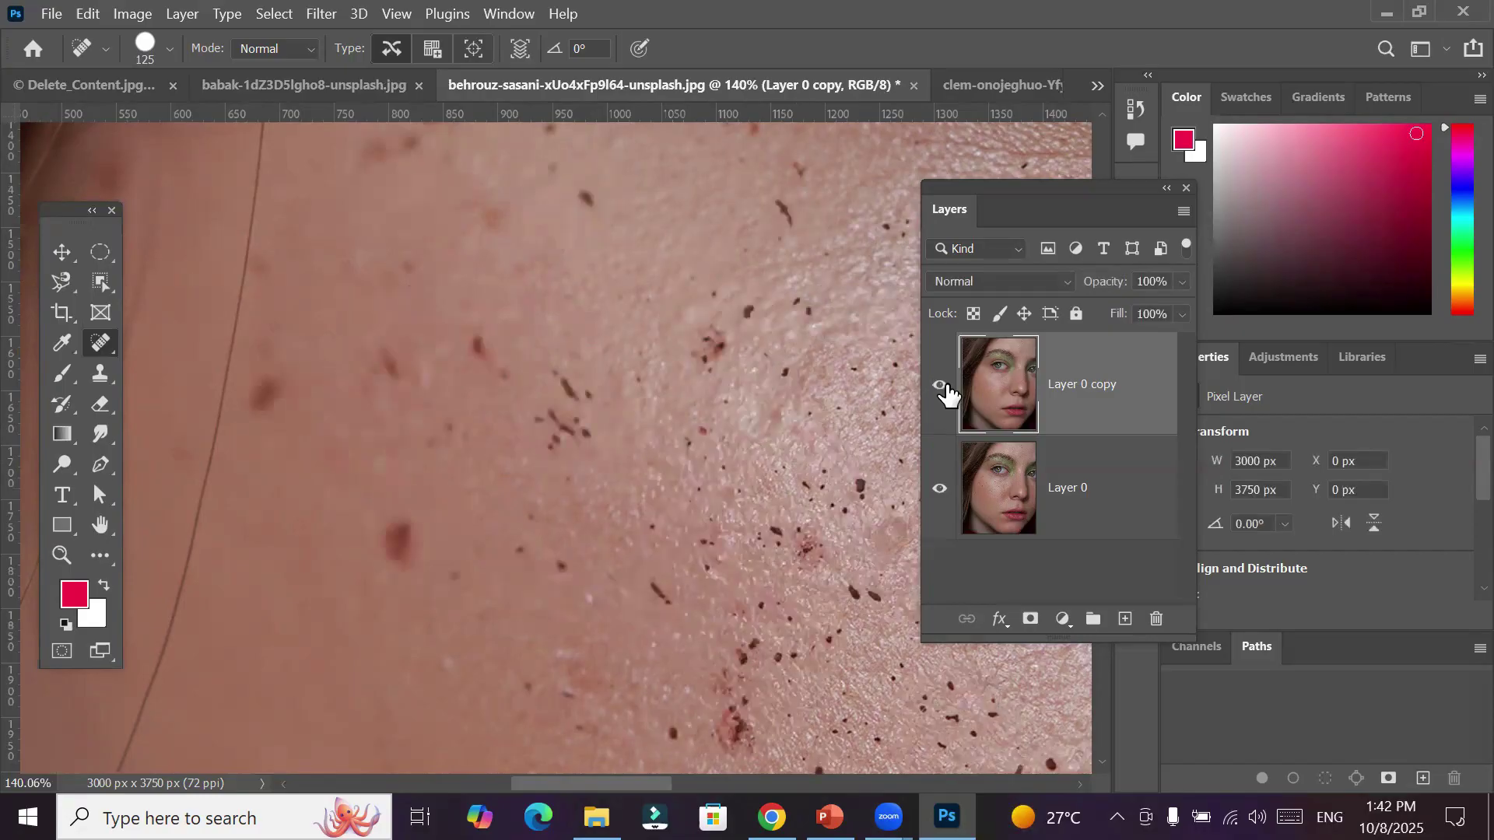
left_click(944, 385)
left_click(946, 387)
left_click(945, 387)
left_click(941, 386)
left_click(942, 385)
left_click(941, 386)
left_click(944, 386)
left_click(944, 385)
left_click(944, 386)
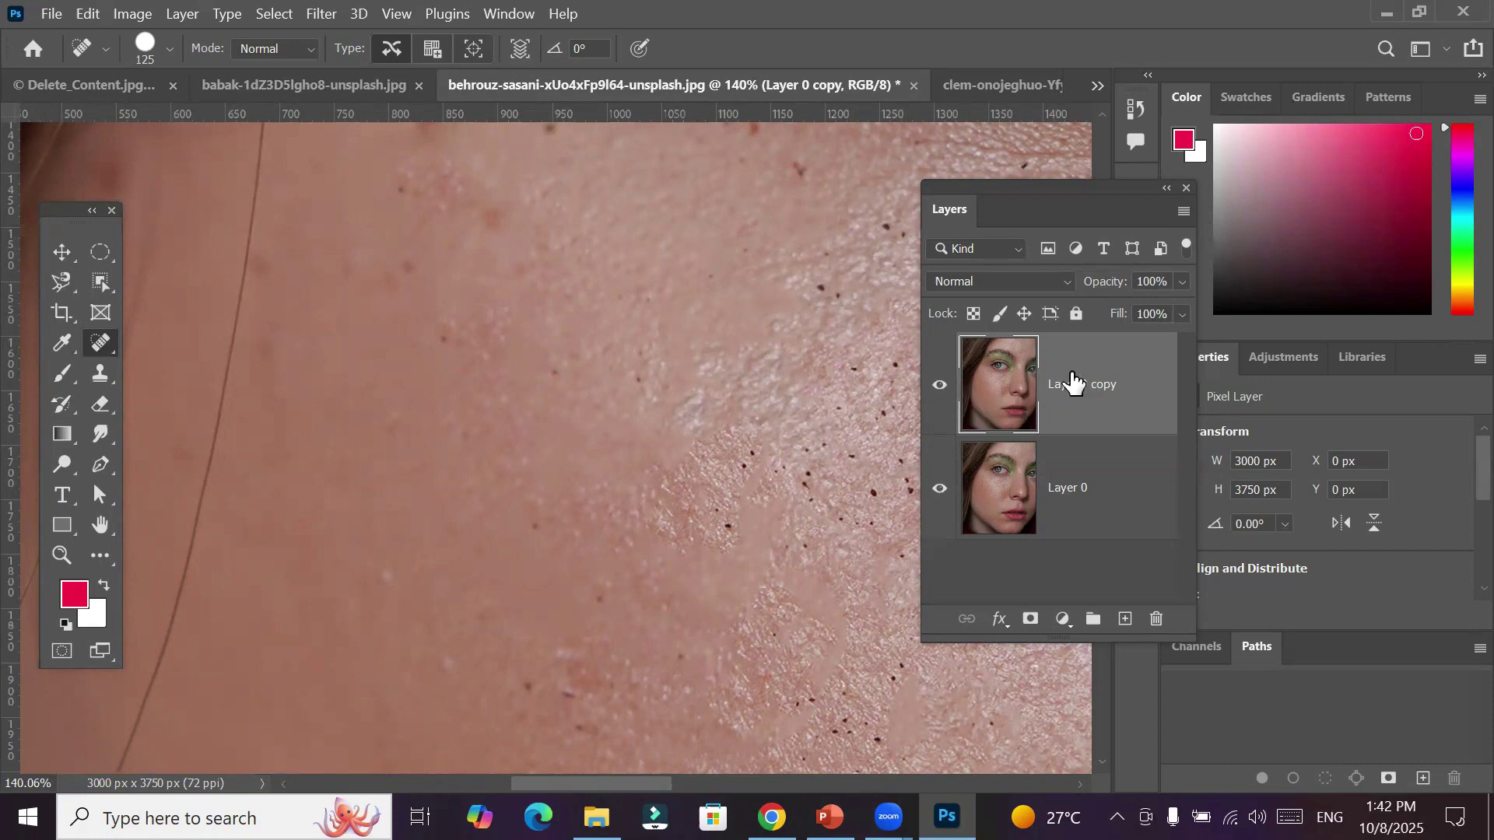
left_click(939, 386)
left_click(939, 389)
left_click(939, 389)
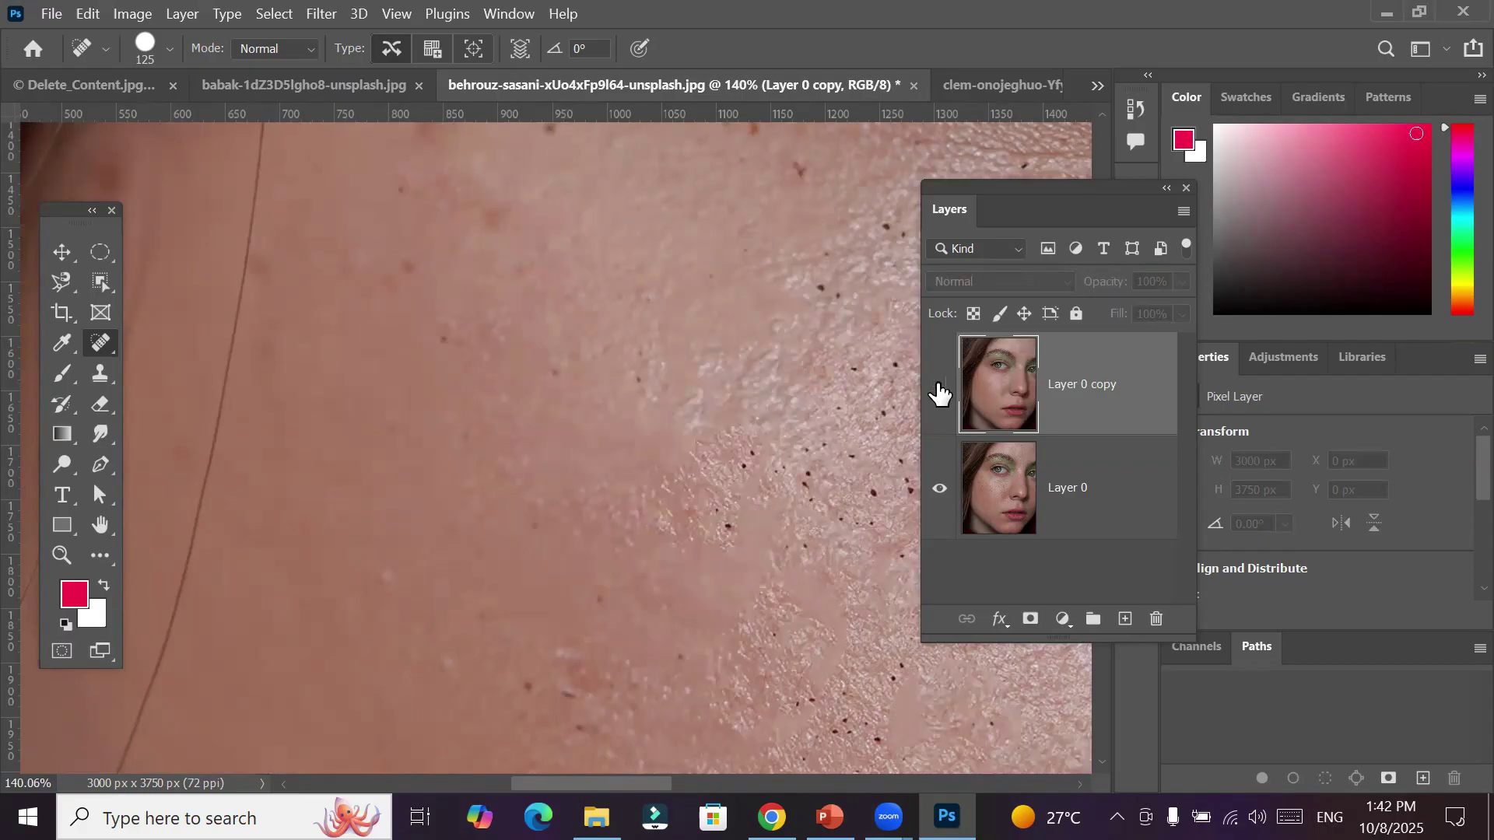
left_click(939, 389)
left_click(939, 389)
left_click(939, 389)
left_click(939, 389)
left_click(939, 389)
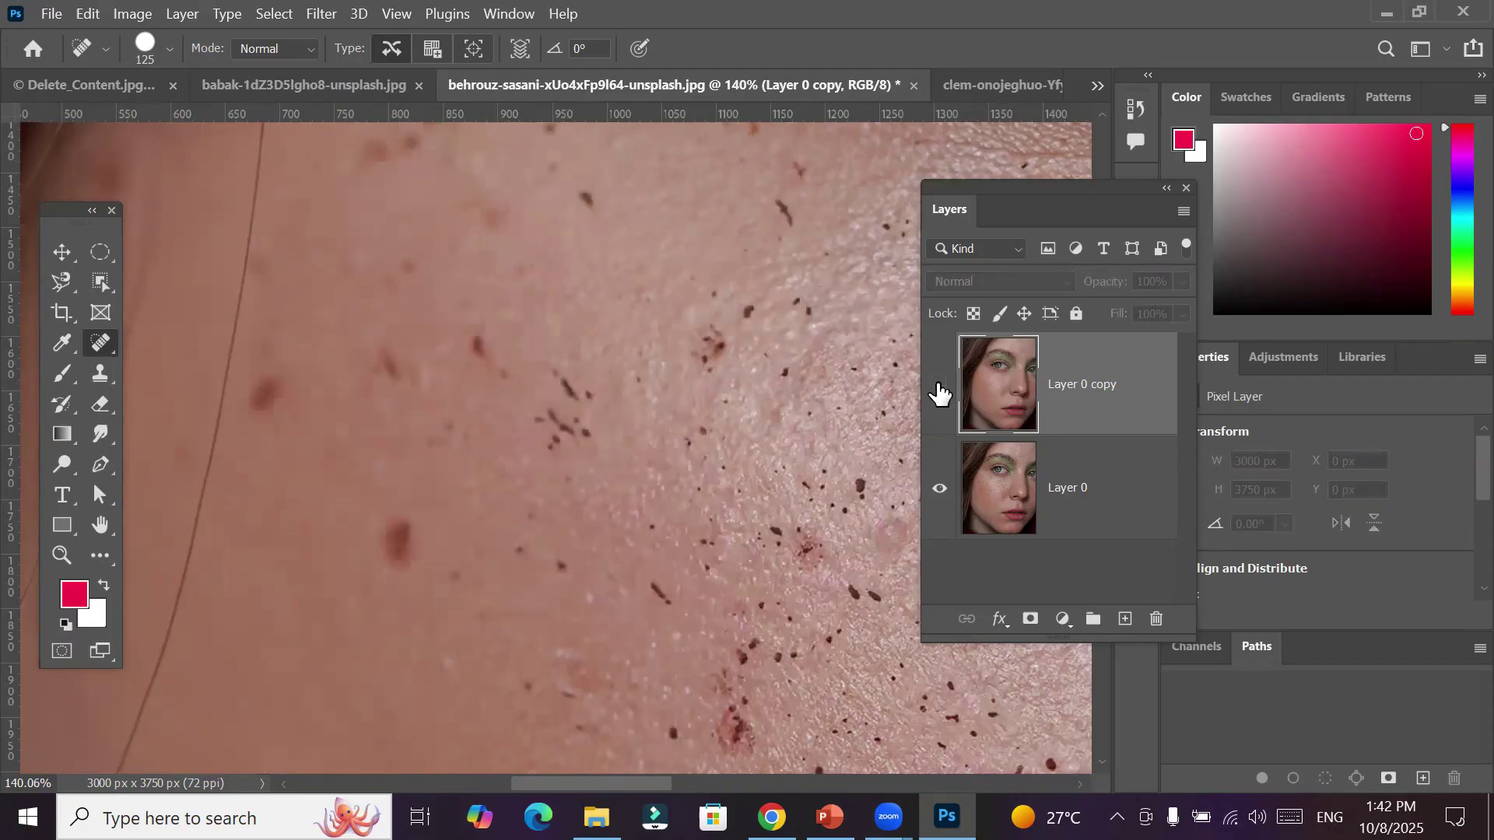
left_click(939, 389)
Heal the two brown spots below the outer corner of the eye
scroll(784, 510, "down", 2)
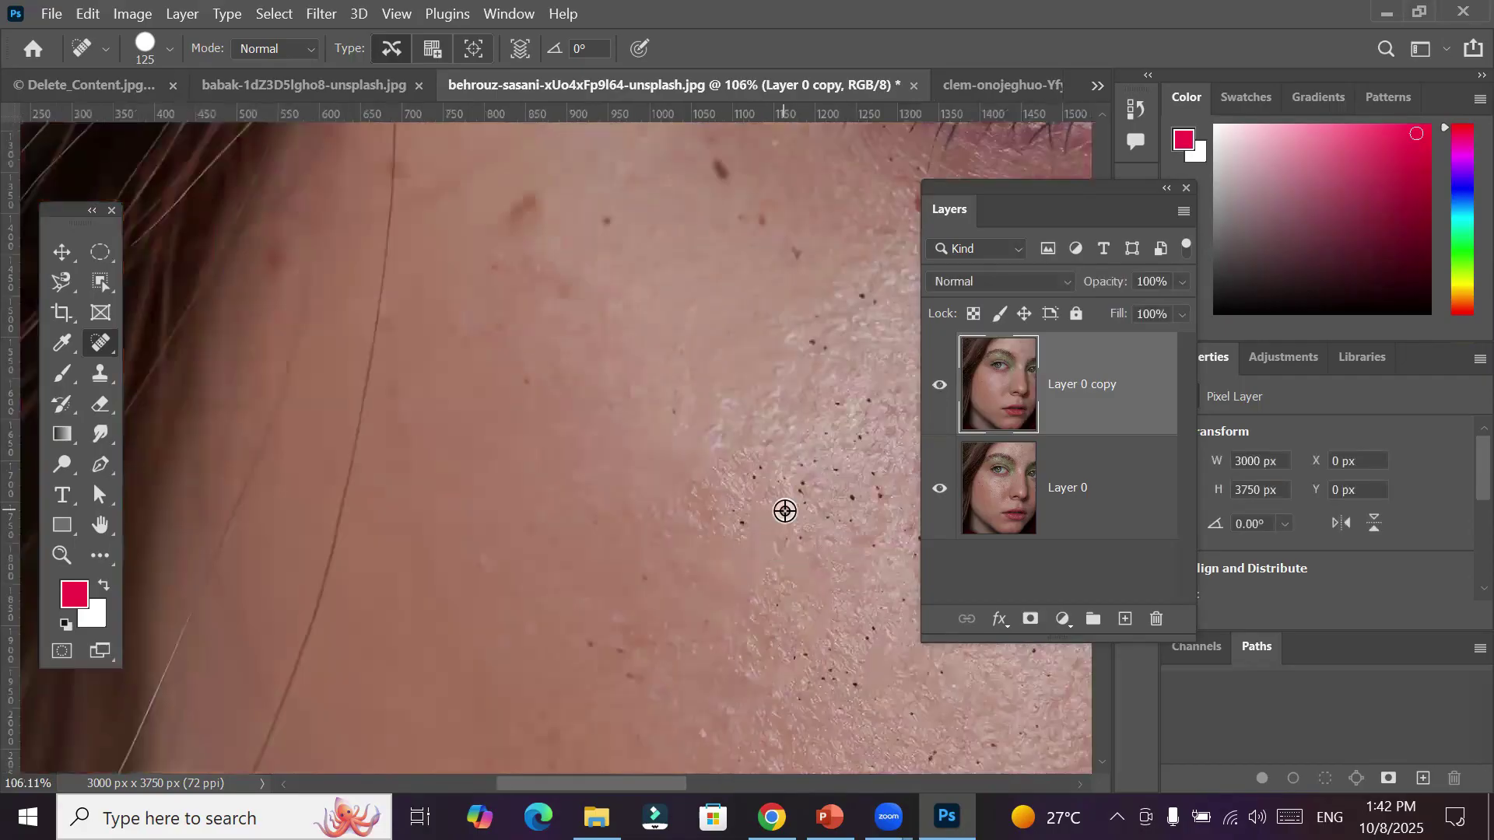
scroll(785, 510, "down", 4)
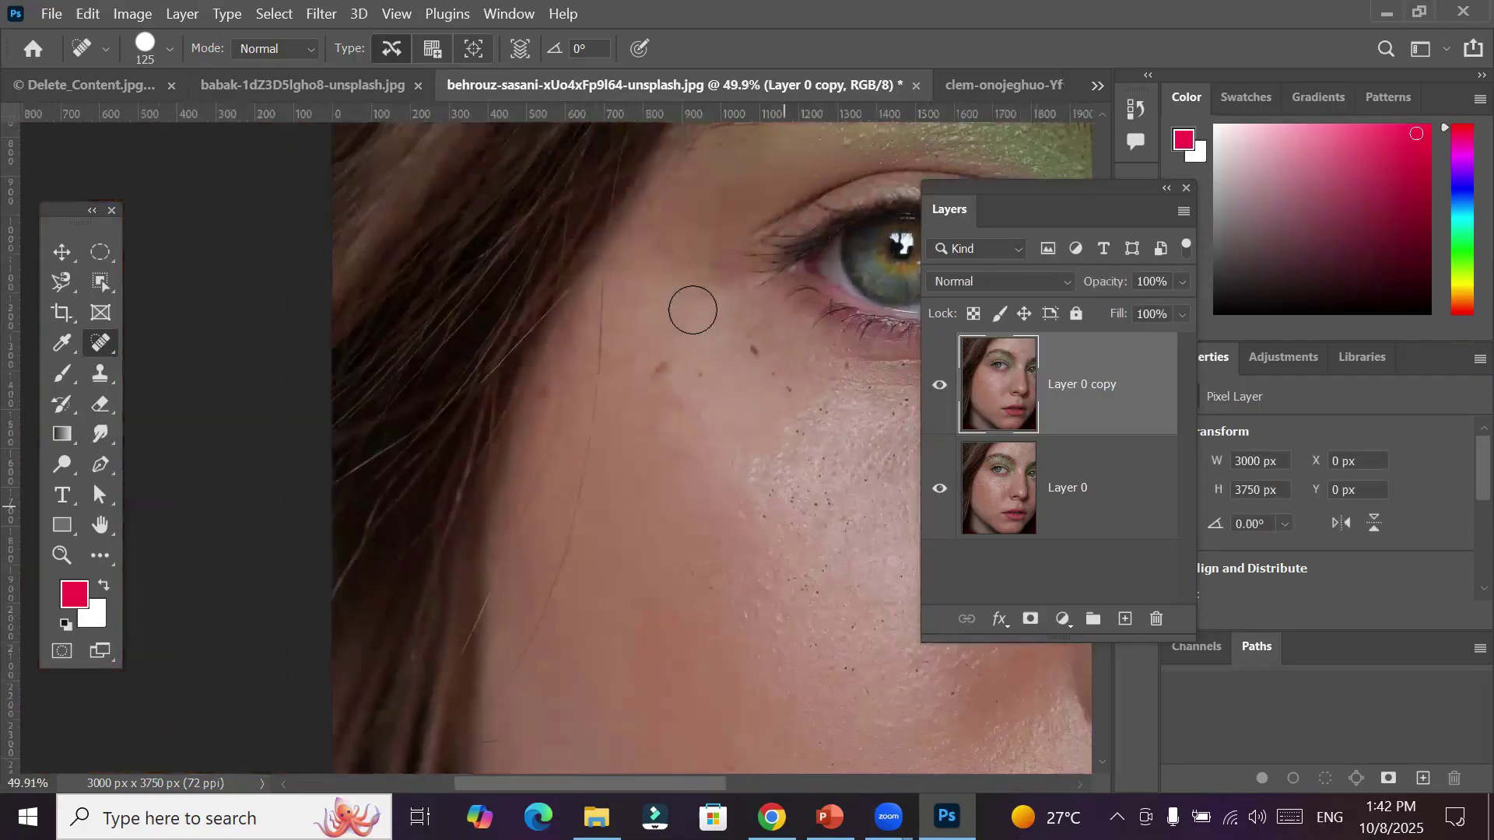
left_click(749, 353)
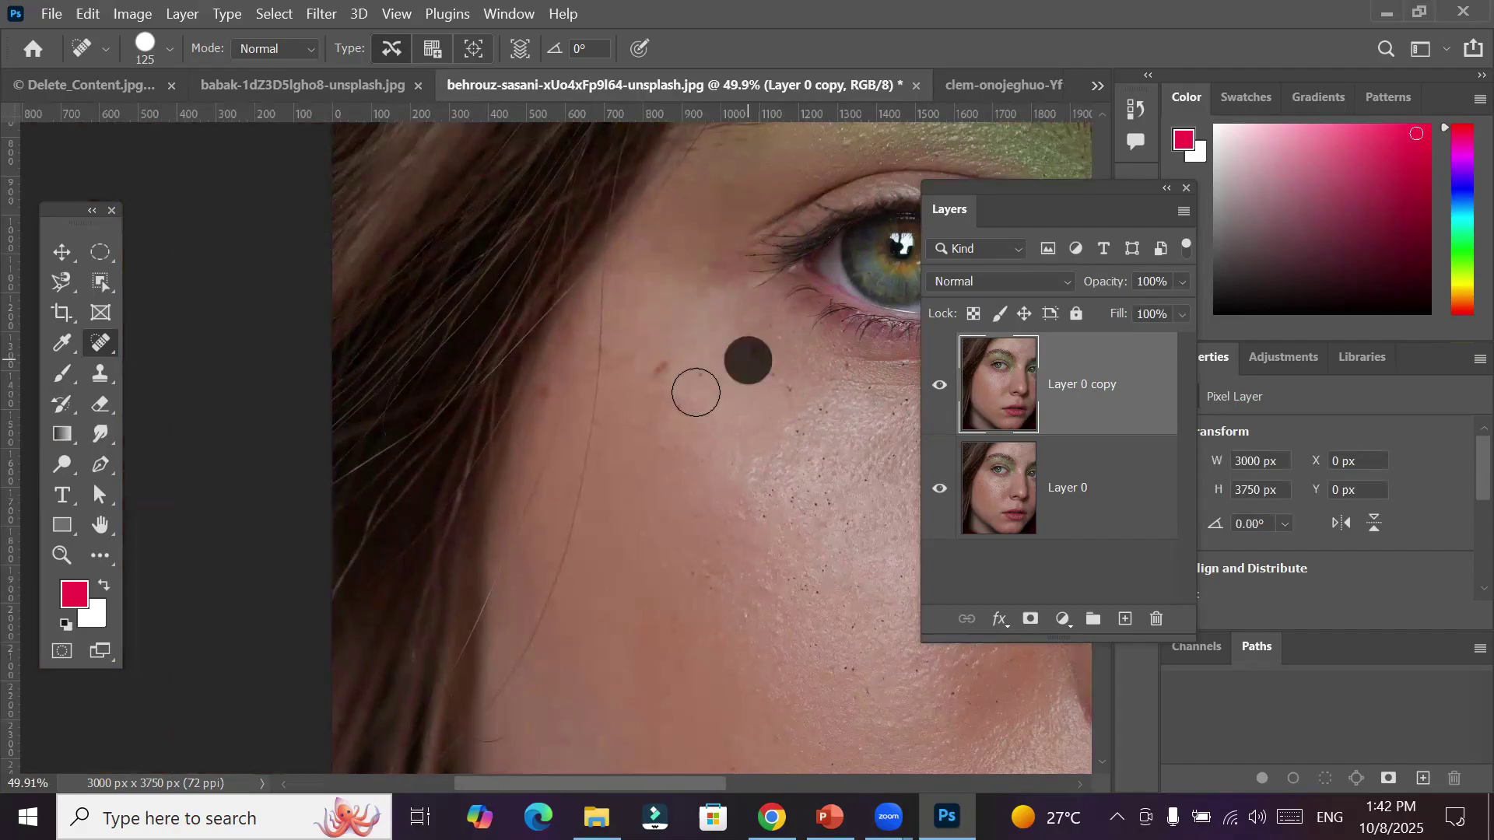
left_click(665, 383)
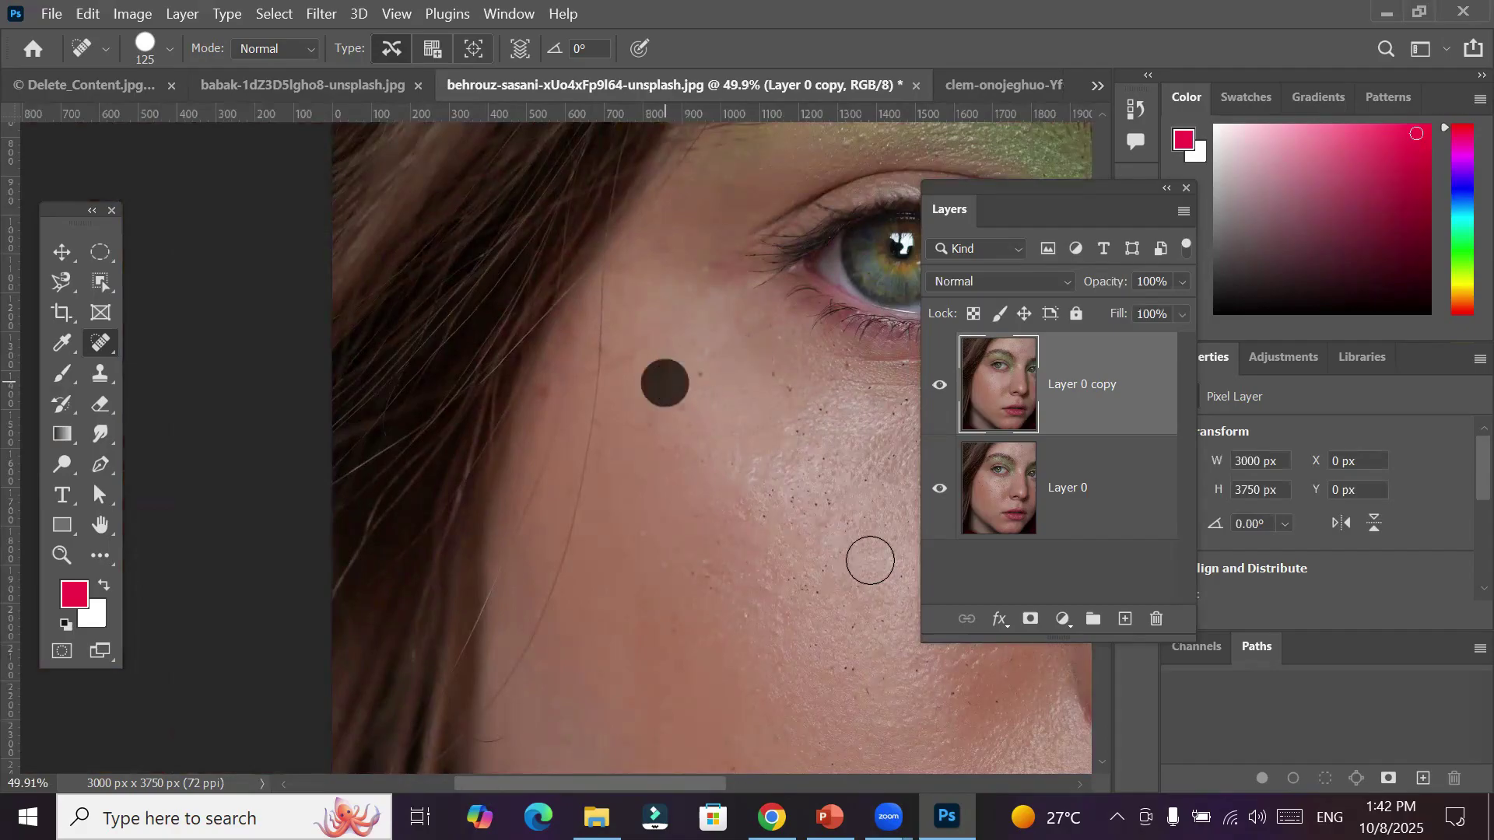
Delete the original Layer 0 beneath the retouched copy
left_click(1011, 491)
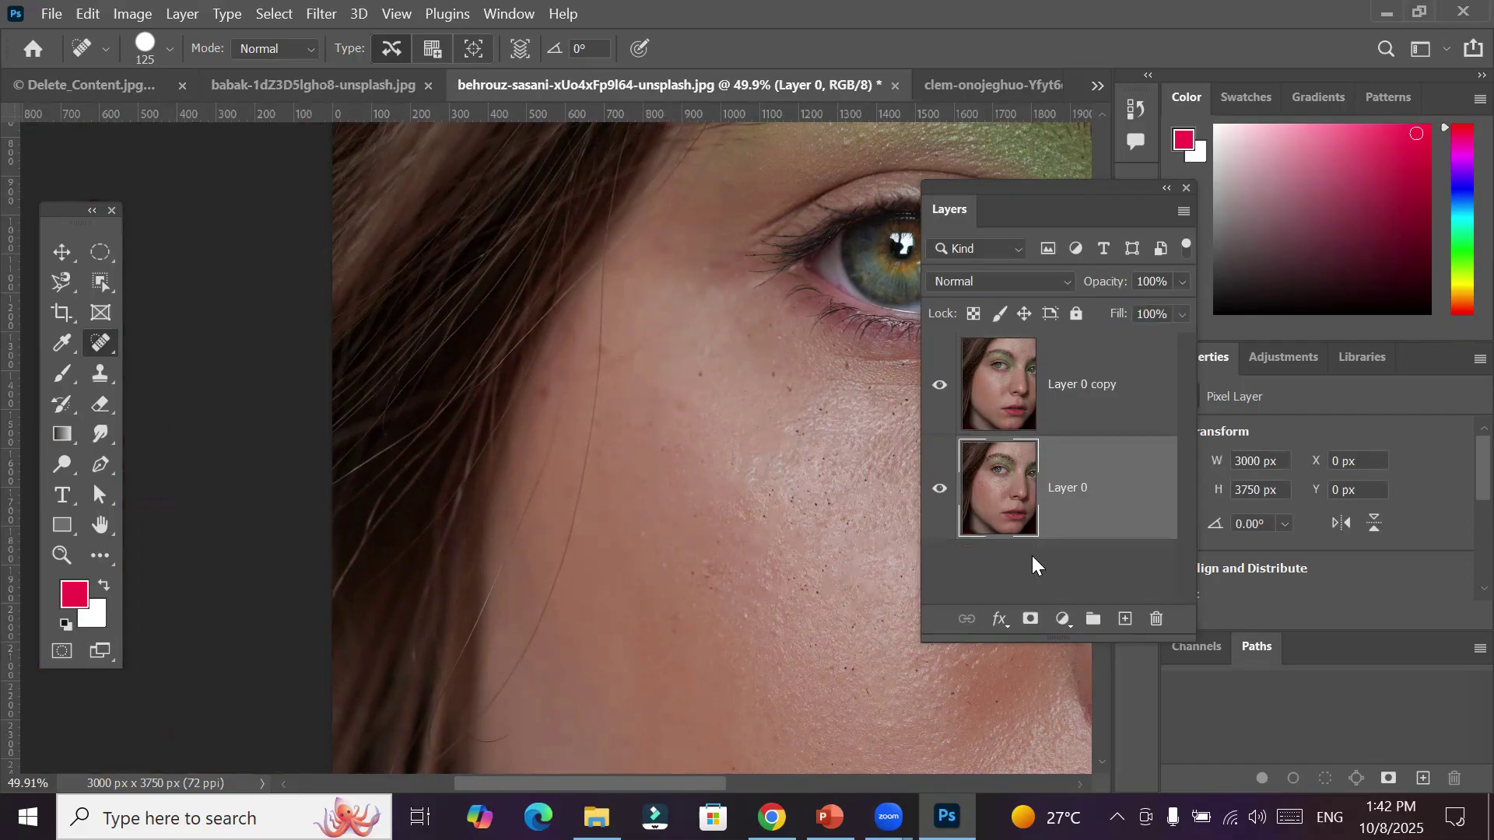
left_click(1158, 630)
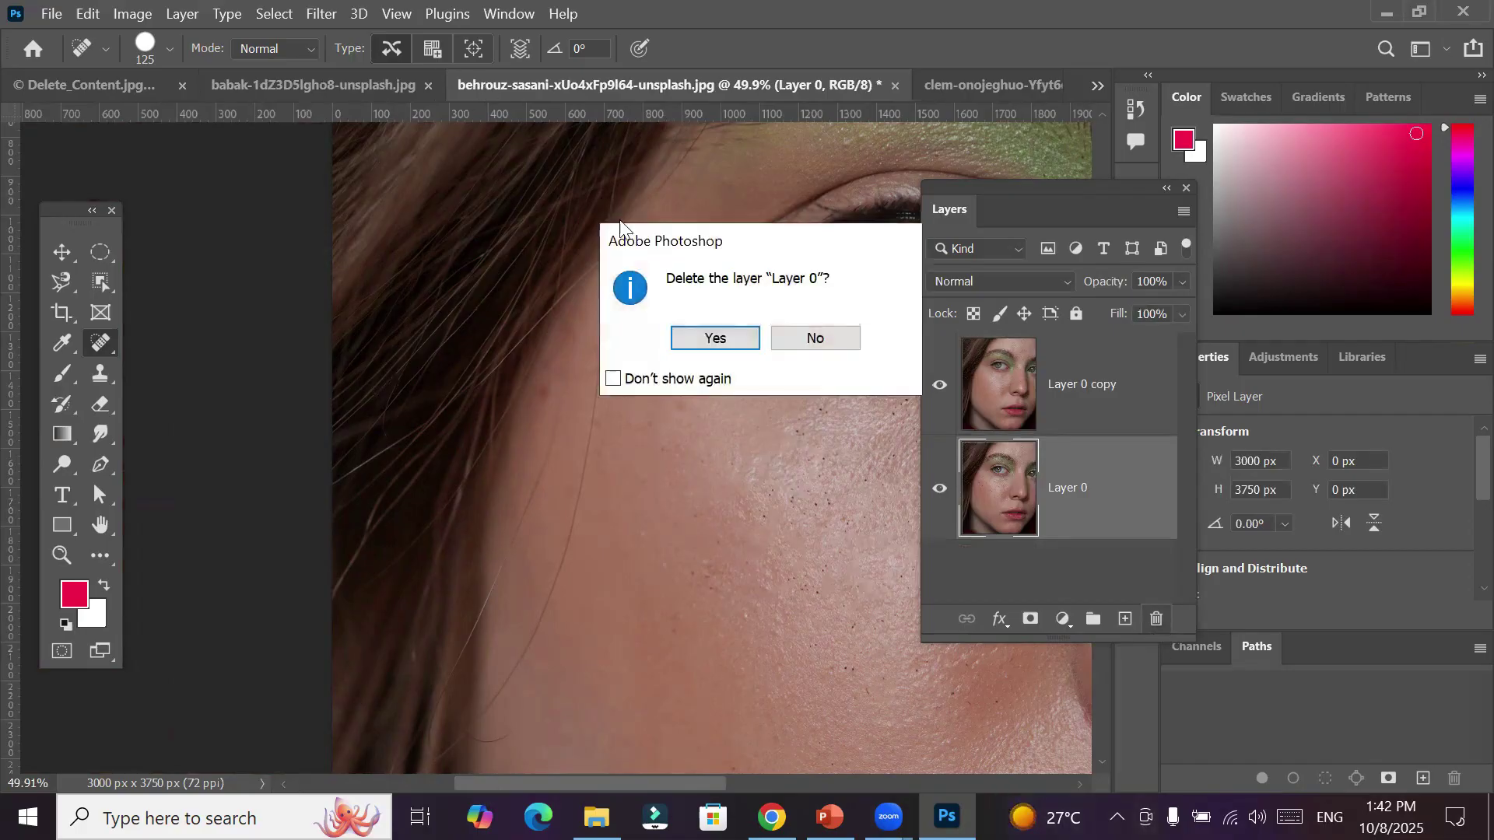
left_click(708, 338)
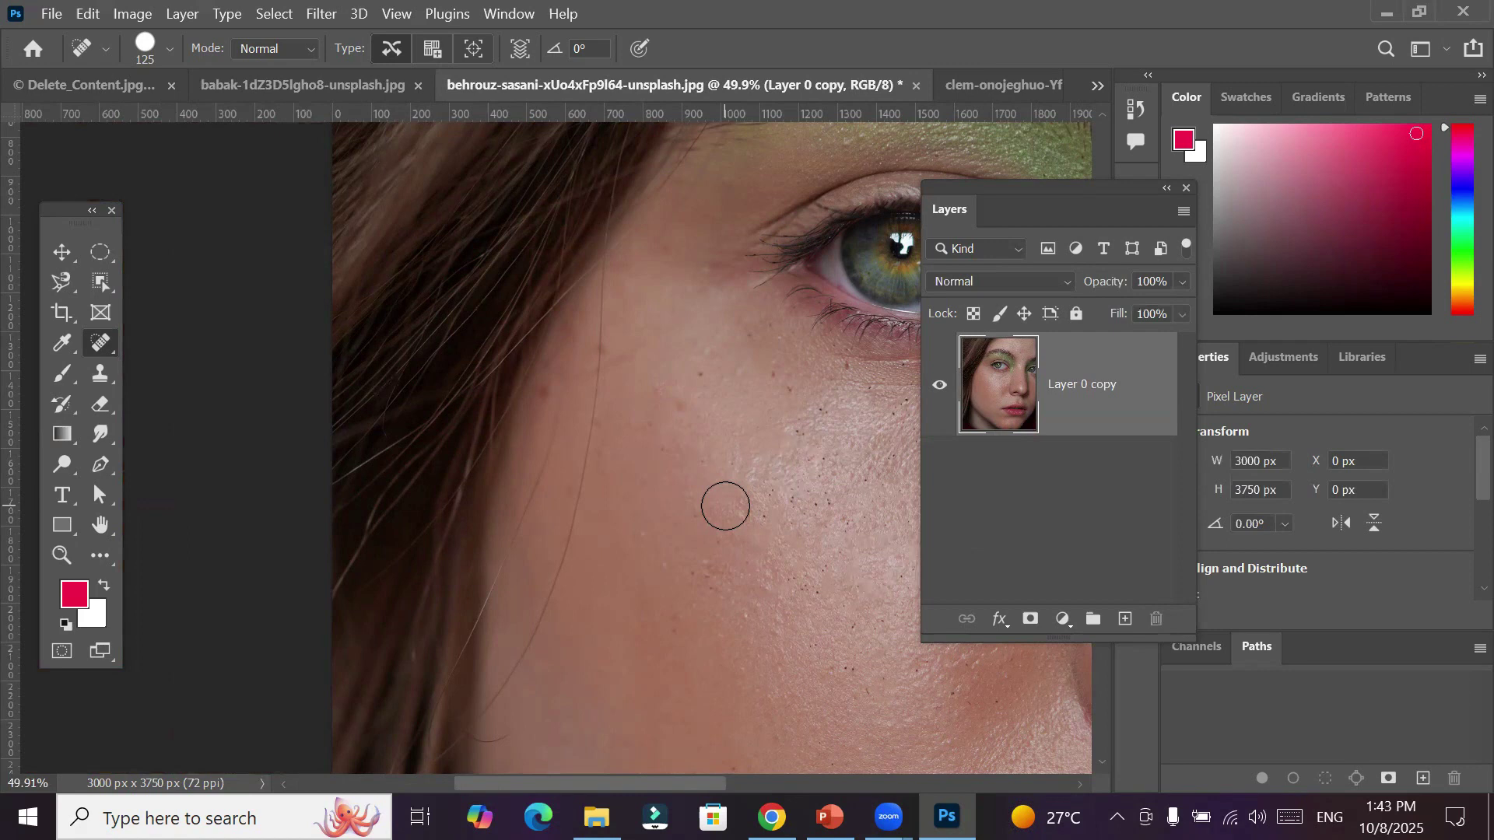
left_click(51, 13)
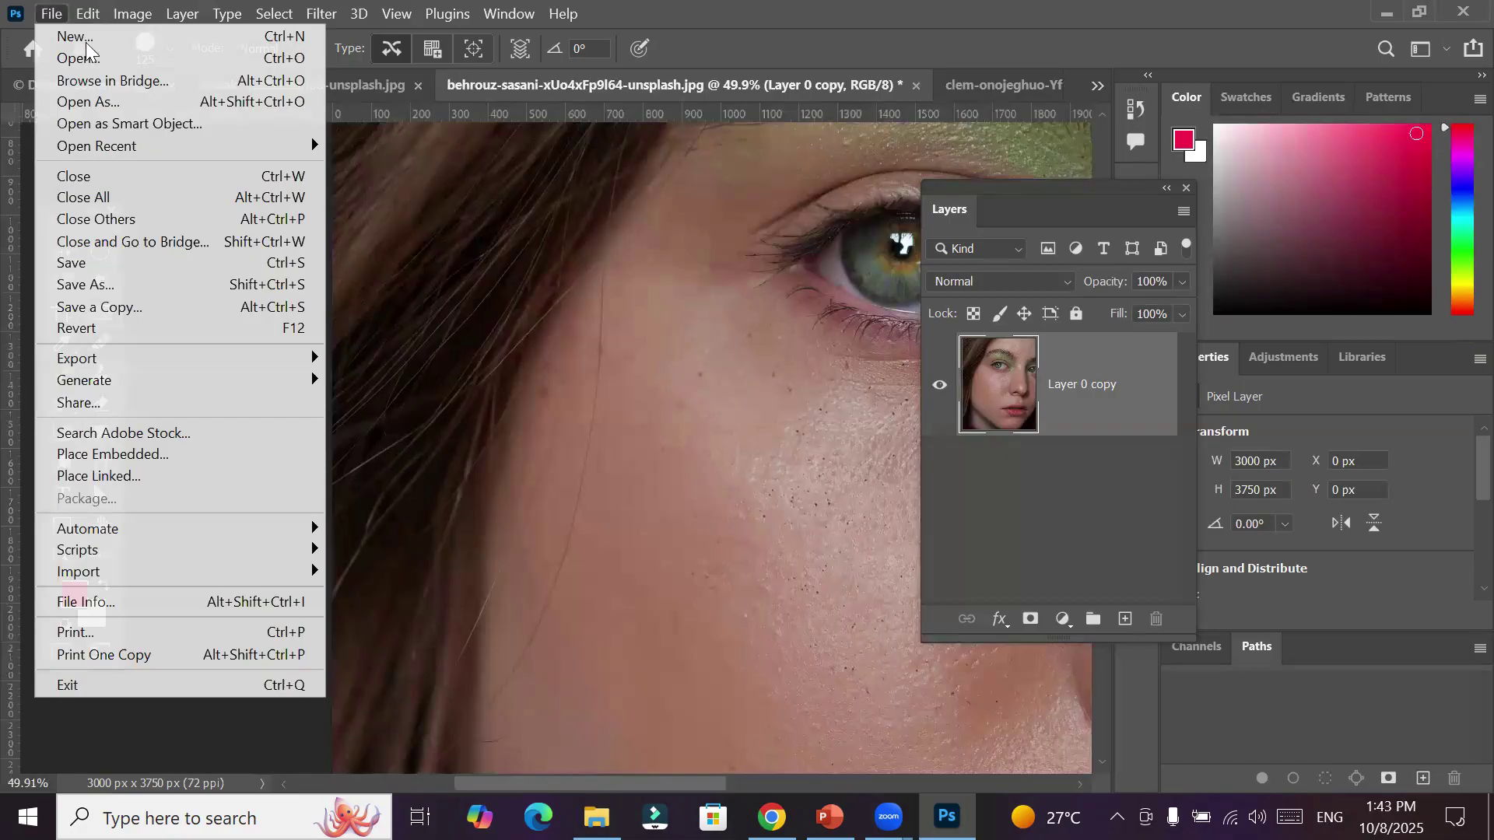
mouse_move(174, 374)
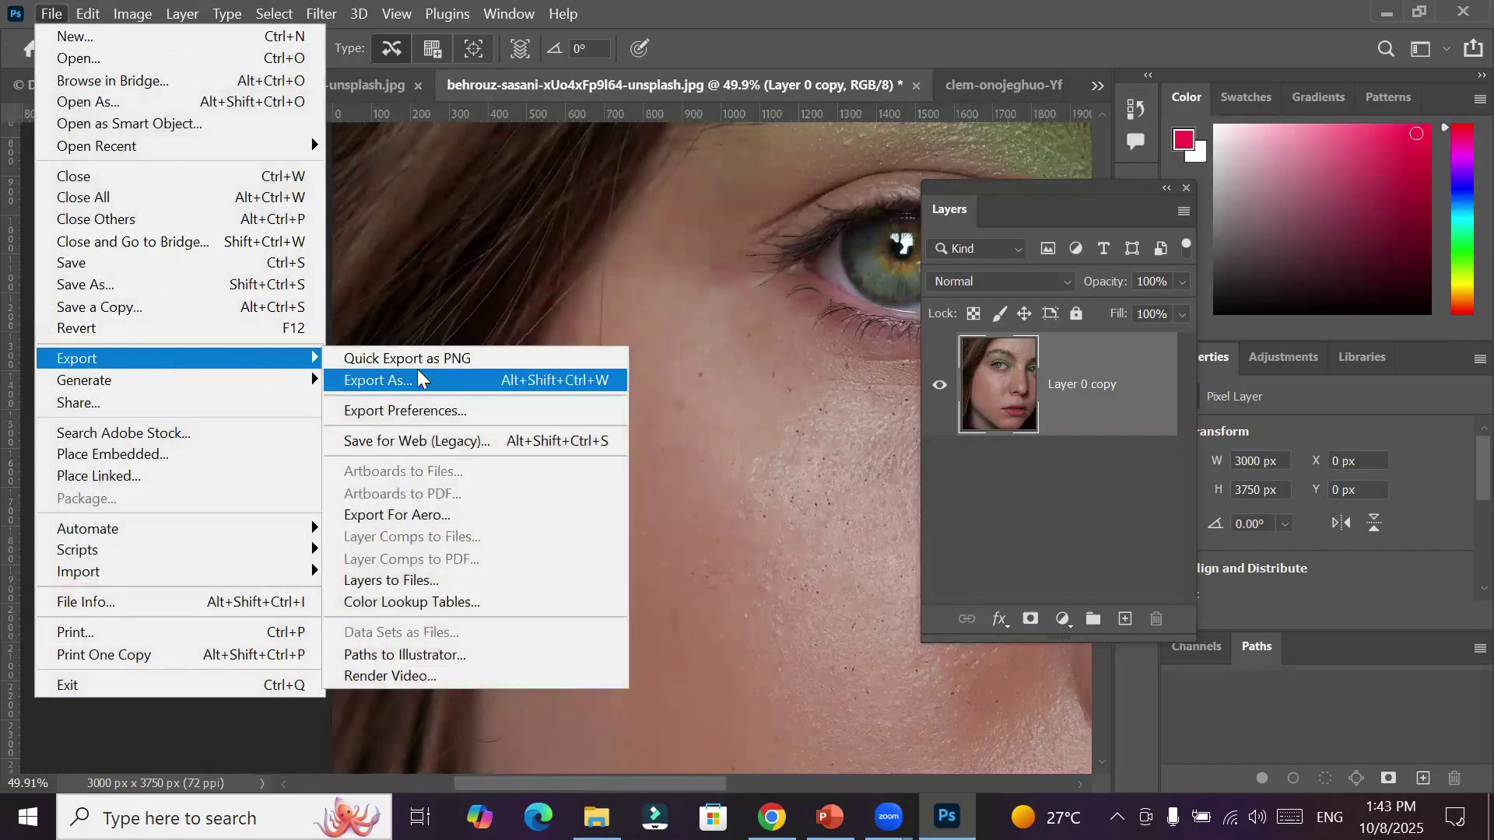
left_click(416, 381)
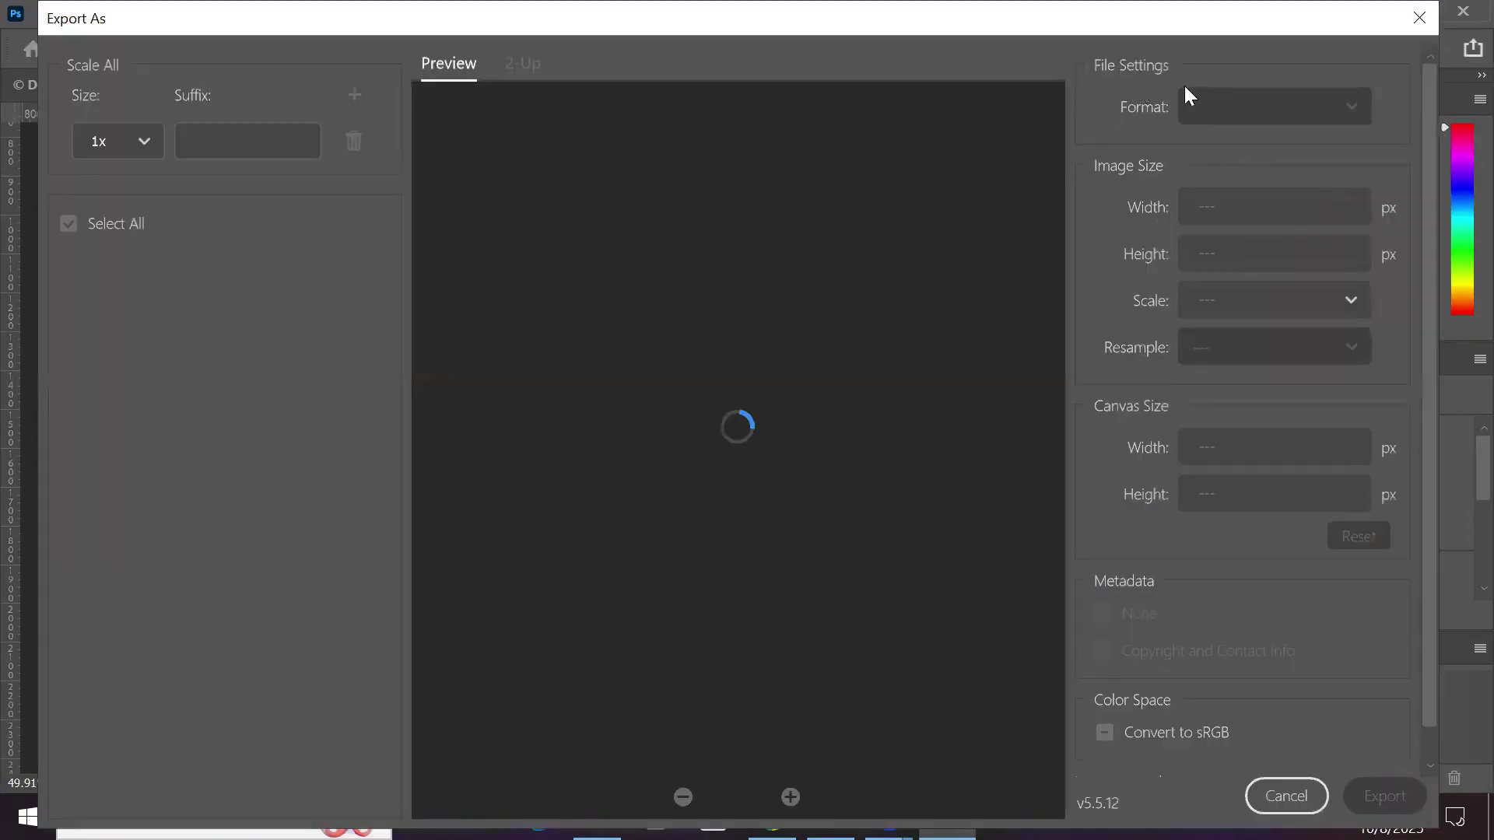
left_click(1246, 113)
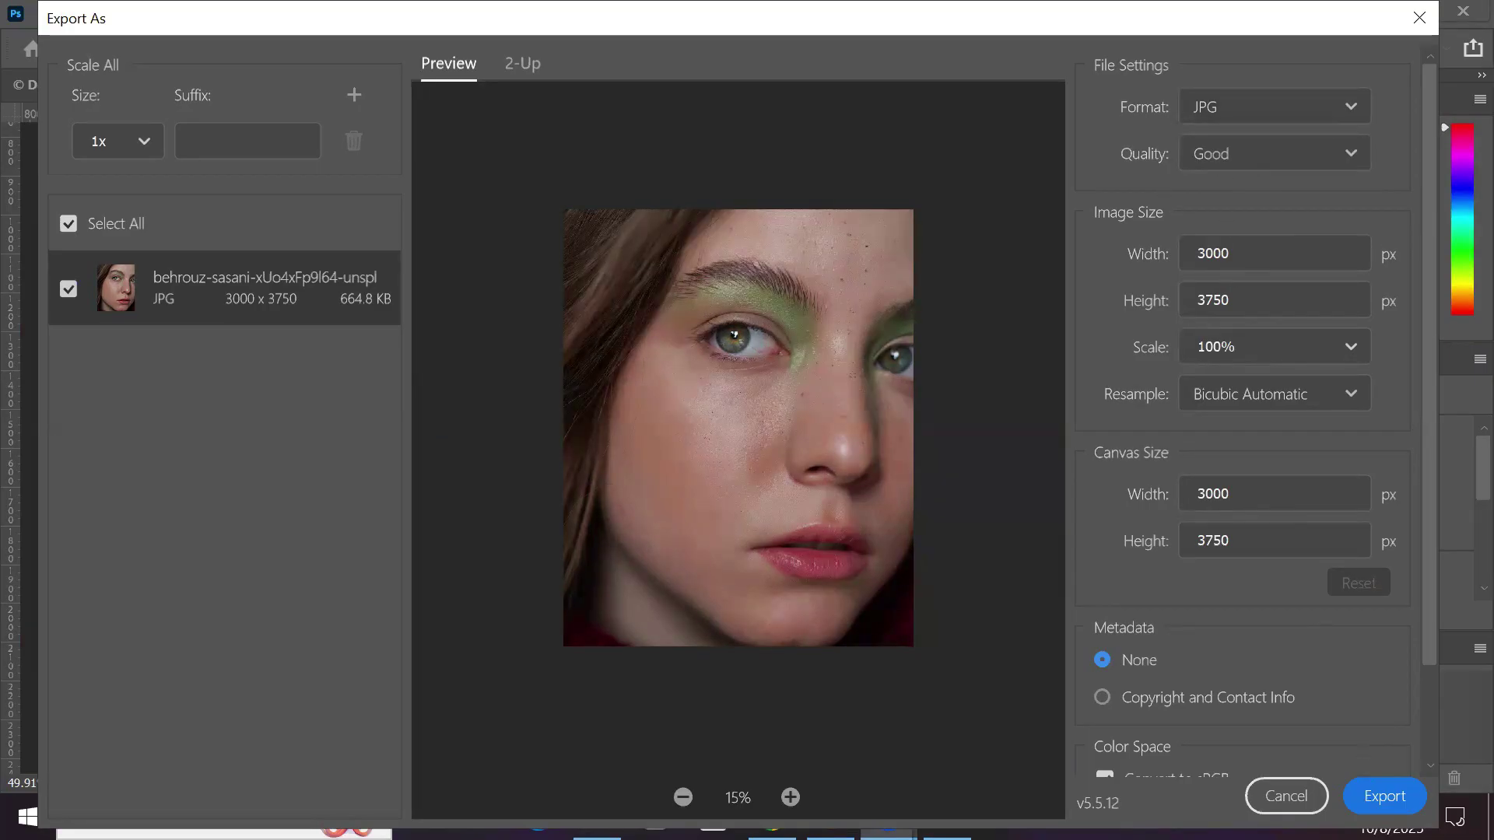
left_click(1303, 802)
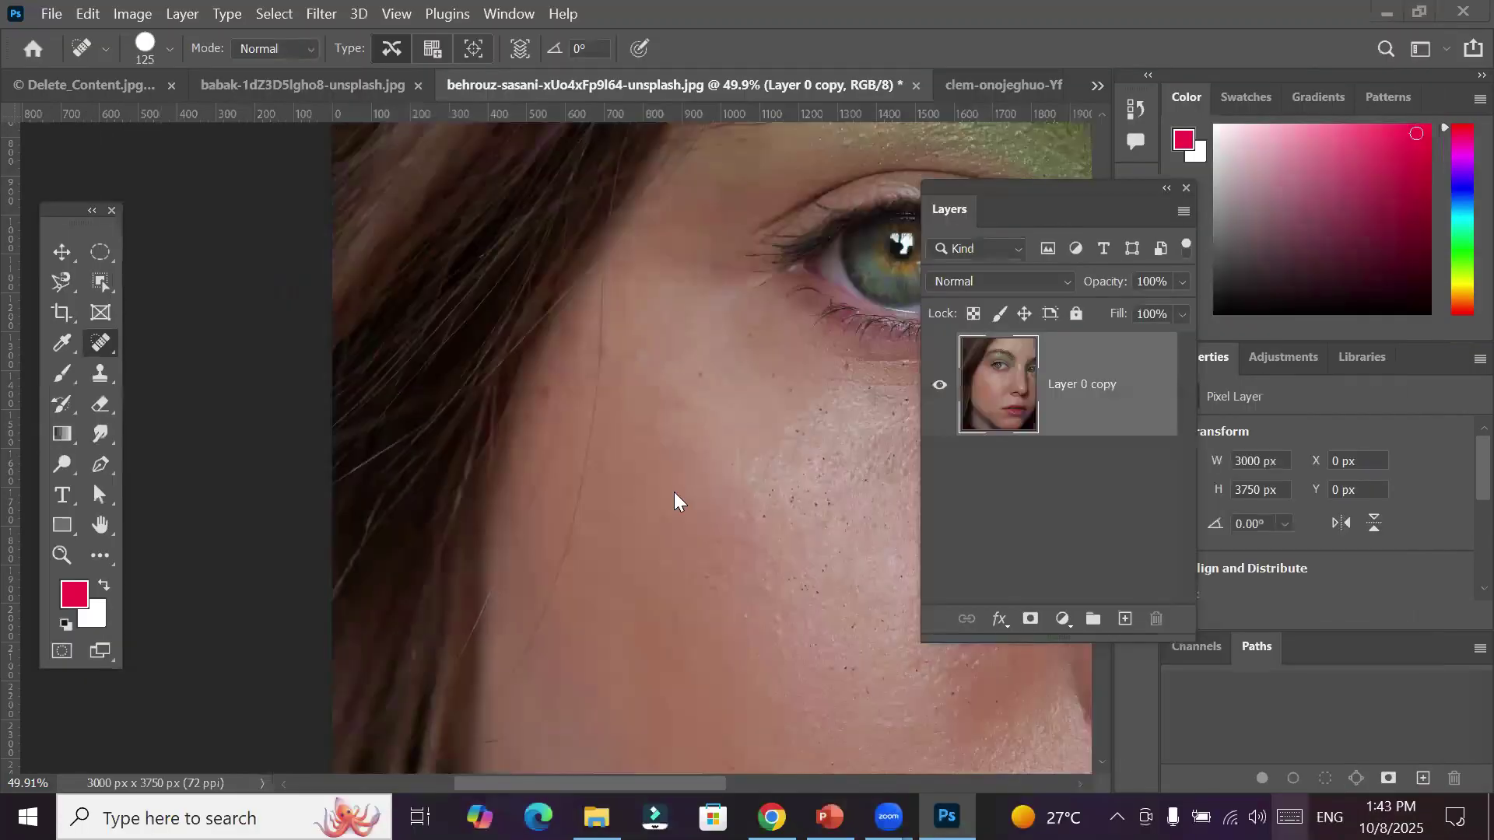
Undo the deletion of the original Layer 0 and return to the Layer 0 copy as the active layer
scroll(674, 492, "down", 5)
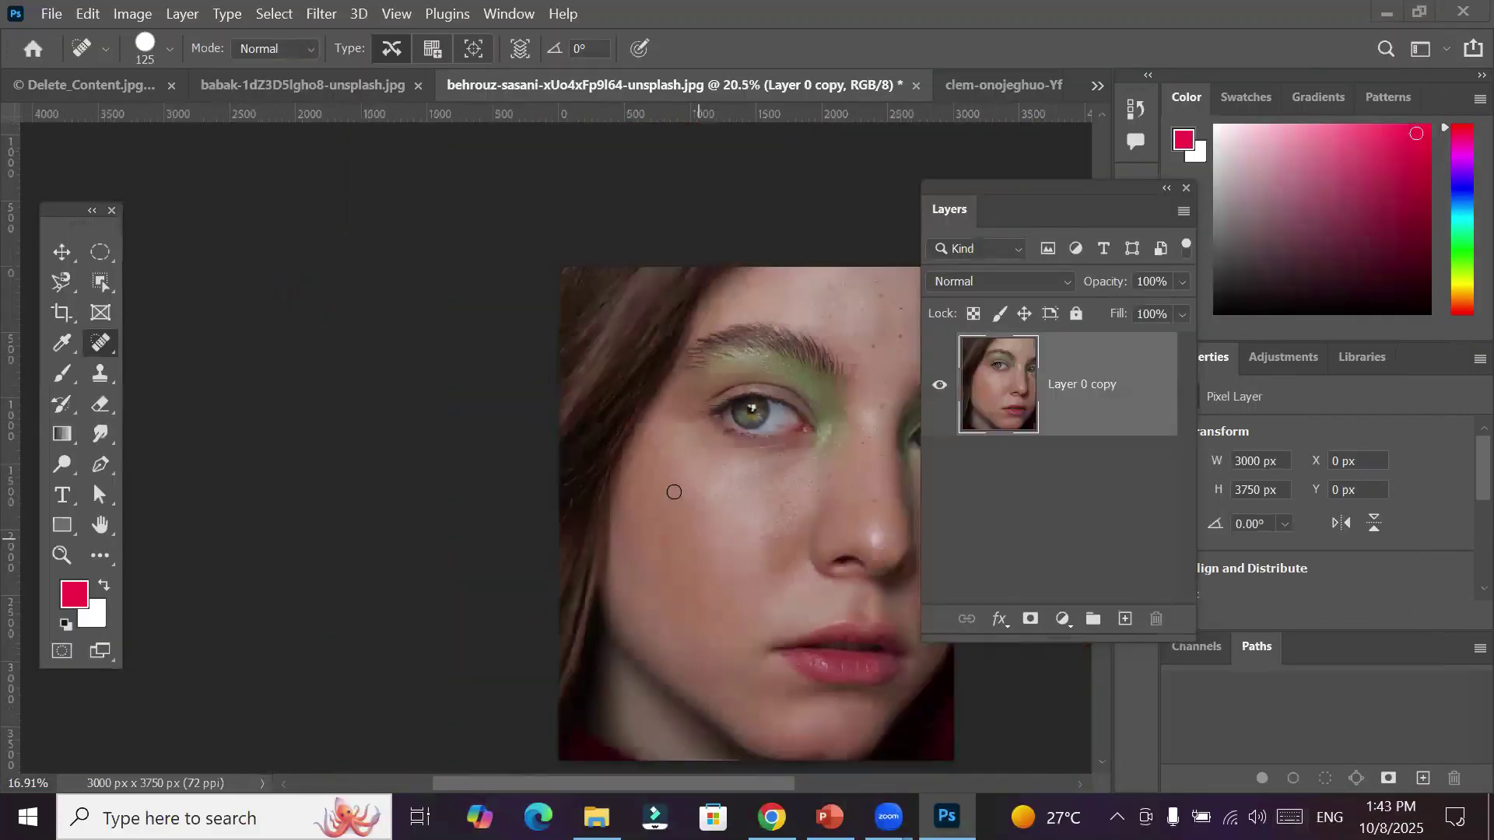
scroll(674, 492, "down", 1)
left_click_drag(760, 459, 507, 394)
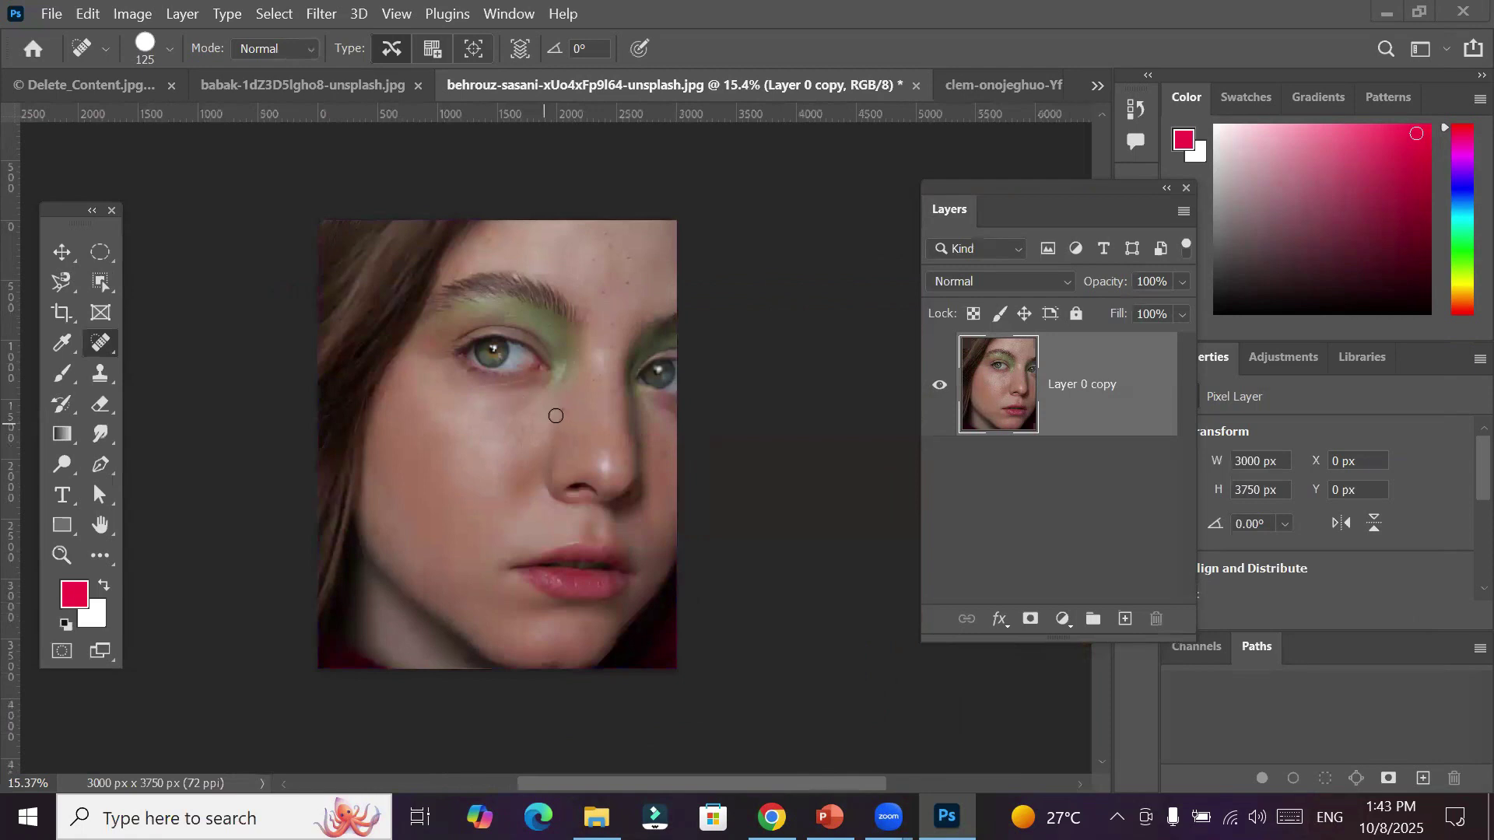
scroll(556, 415, "up", 3)
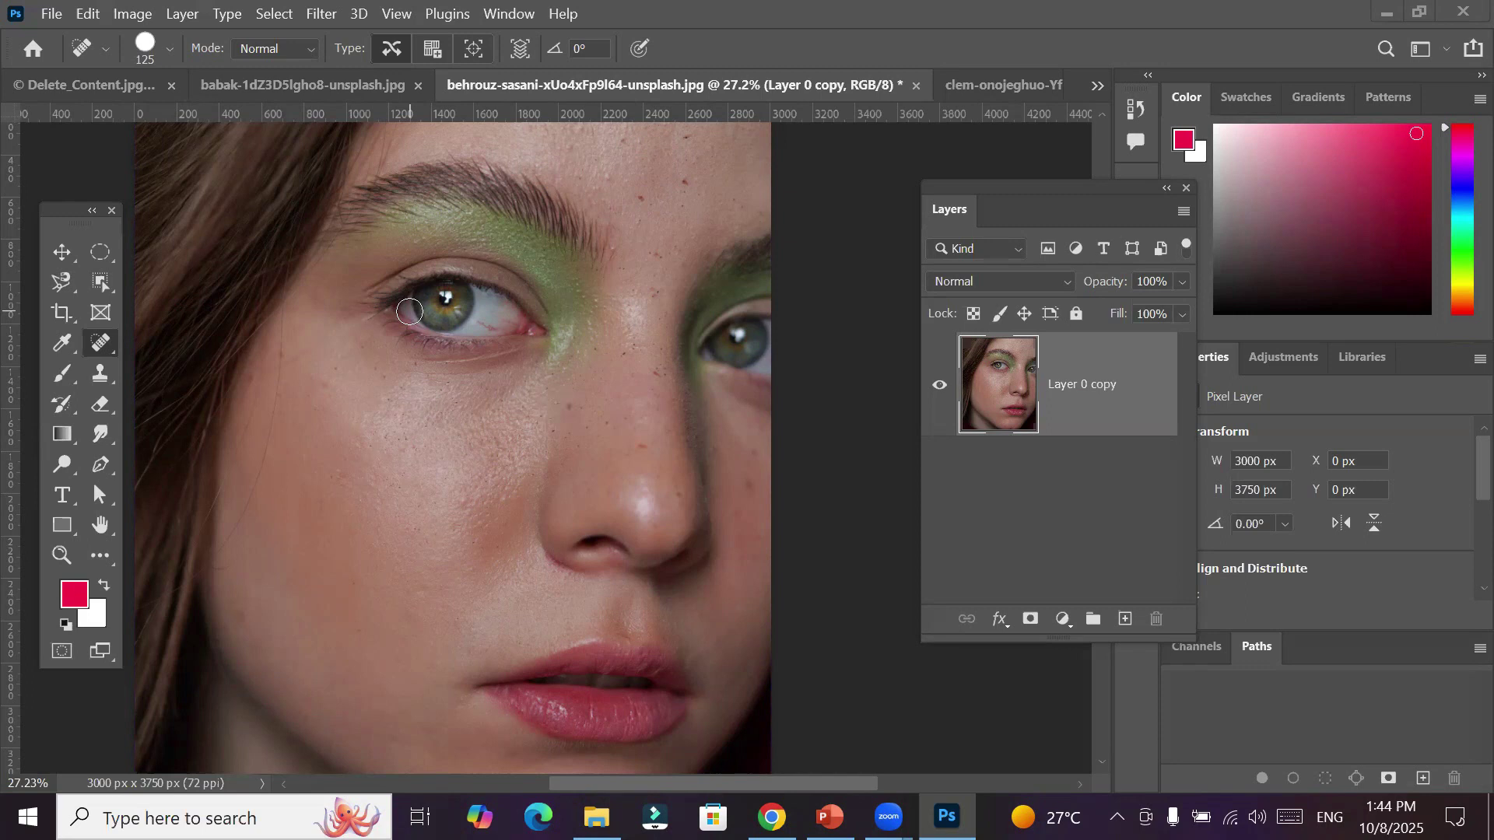
key("ctrl+z")
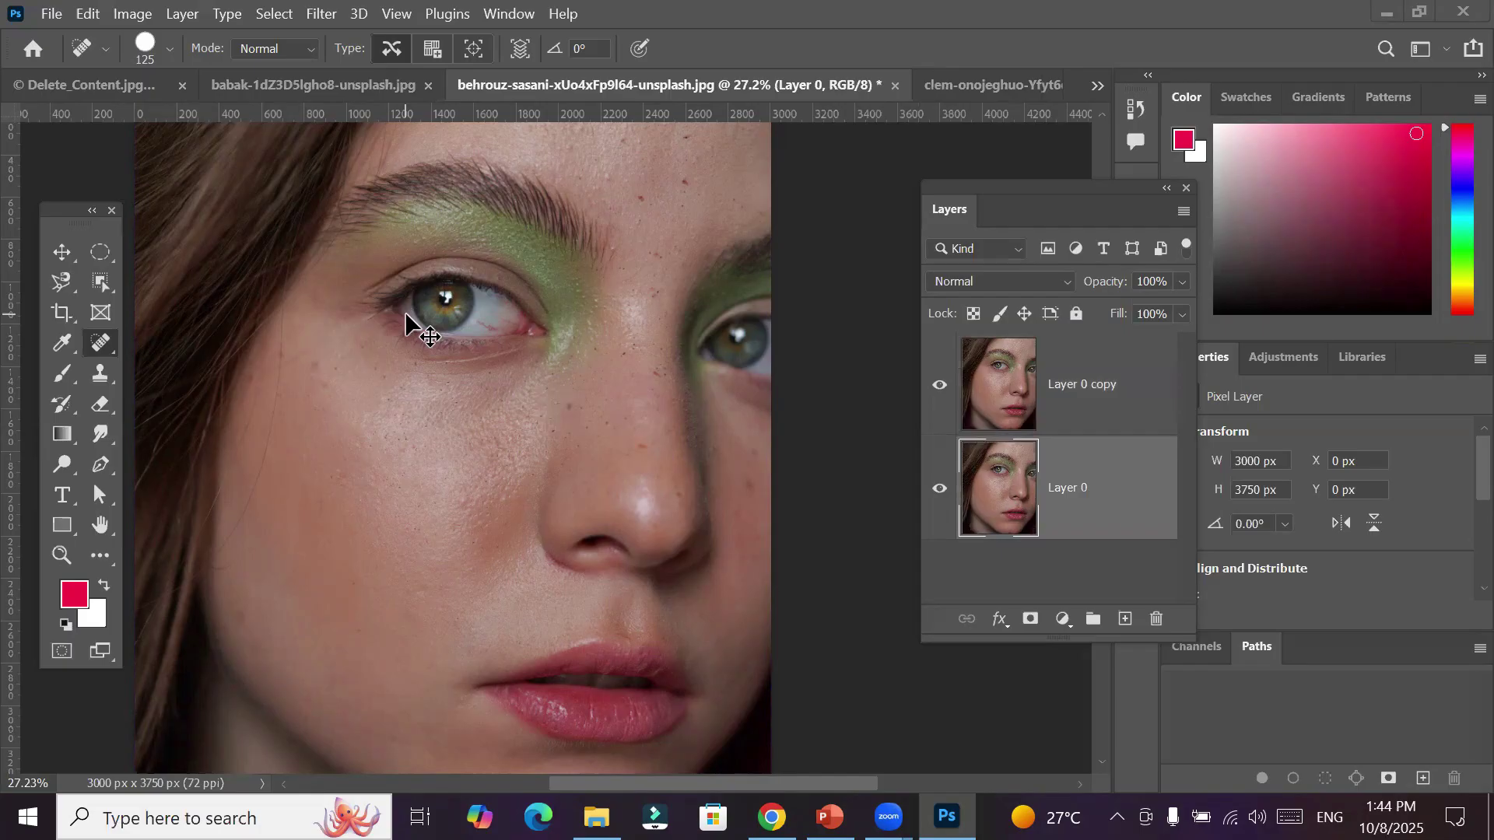
key("ctrl+z")
key("ctrl+shift+z")
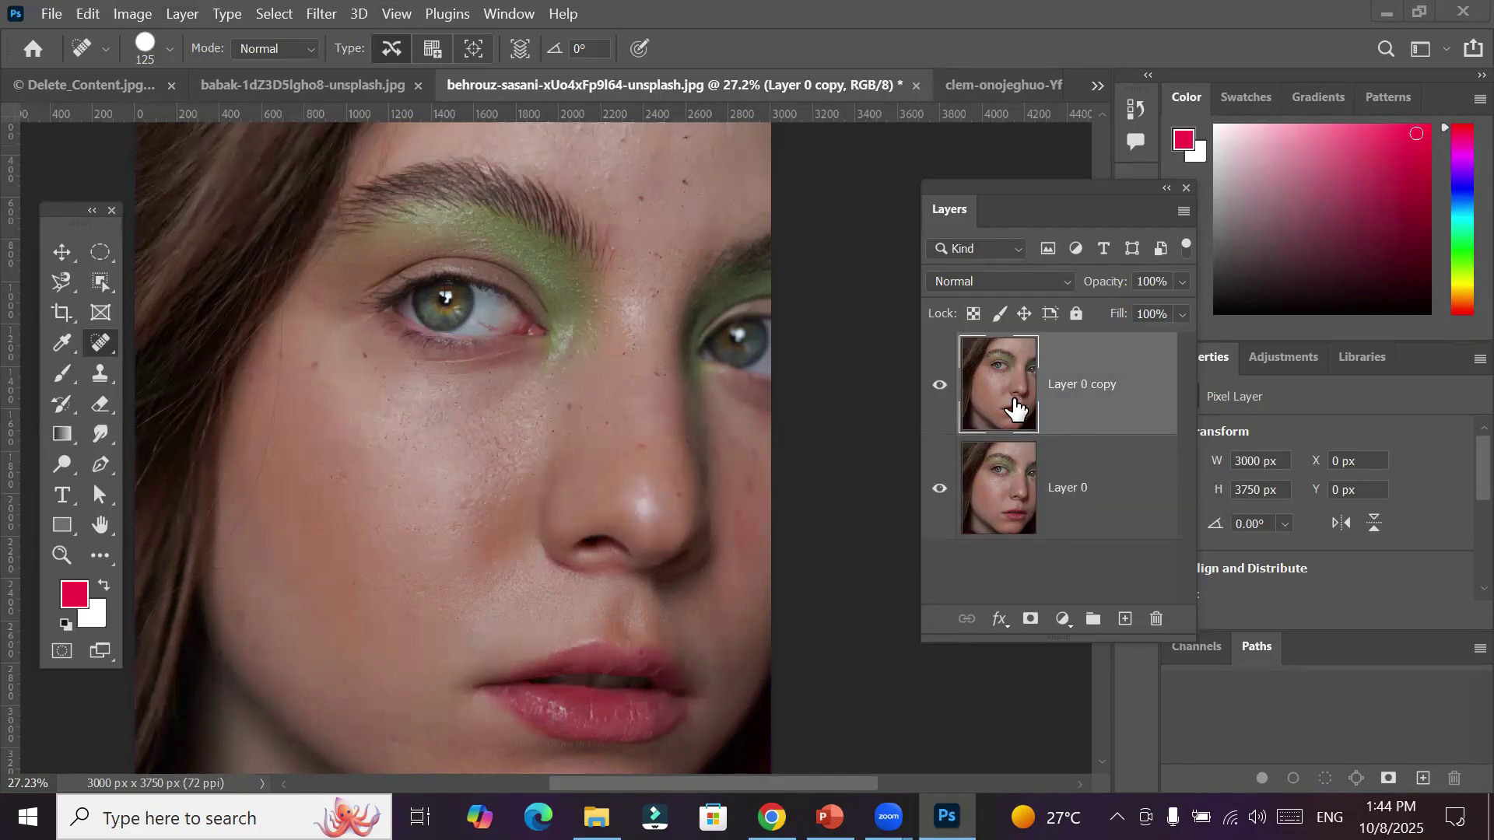
Delete the retouched Layer 0 copy and add a new empty layer above Layer 0 as the active layer
left_click(1154, 620)
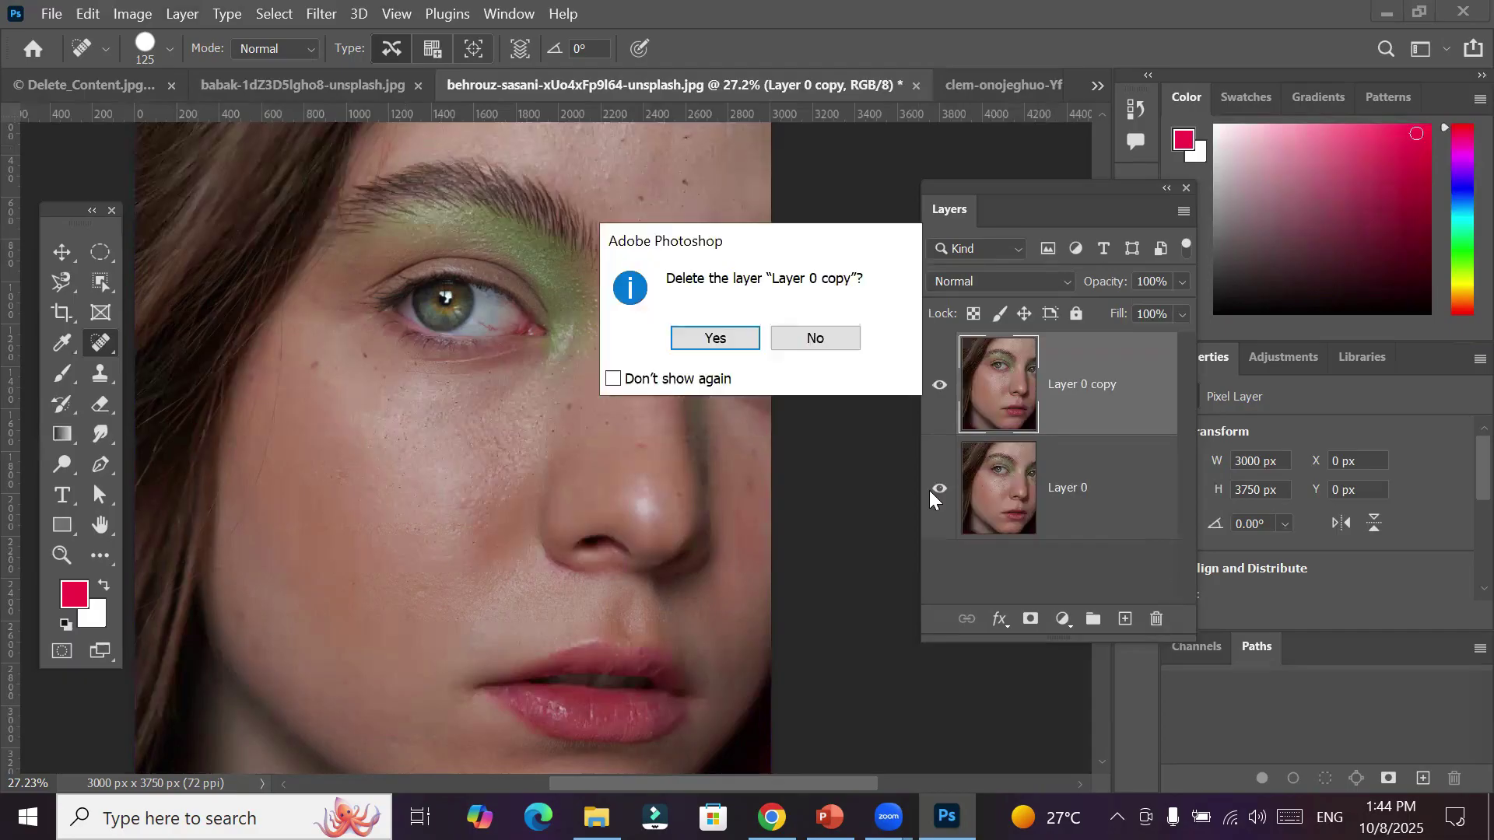
left_click(753, 334)
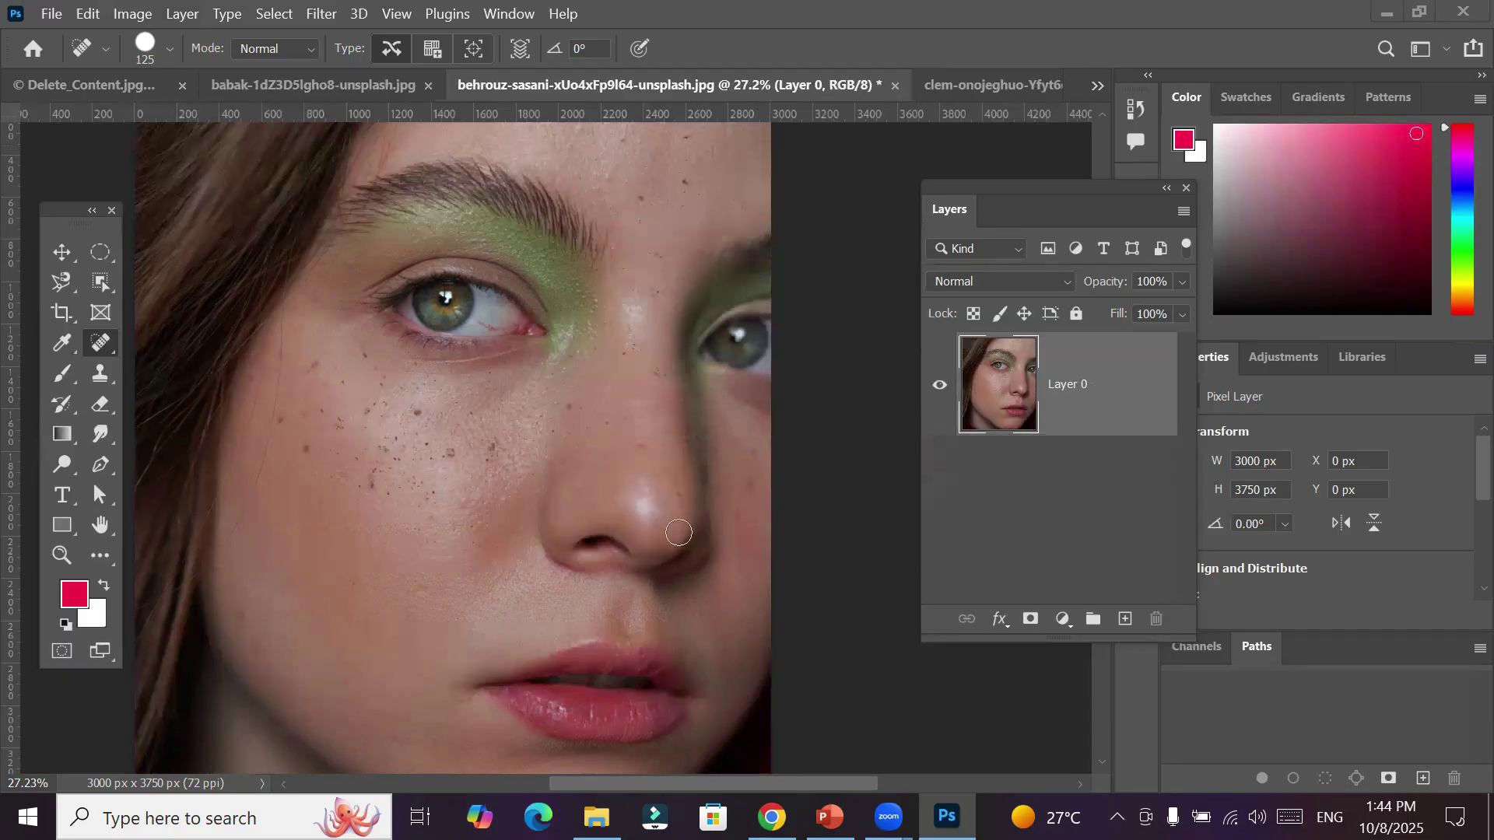
scroll(426, 440, "up", 1)
scroll(427, 440, "up", 1)
scroll(448, 578, "up", 3)
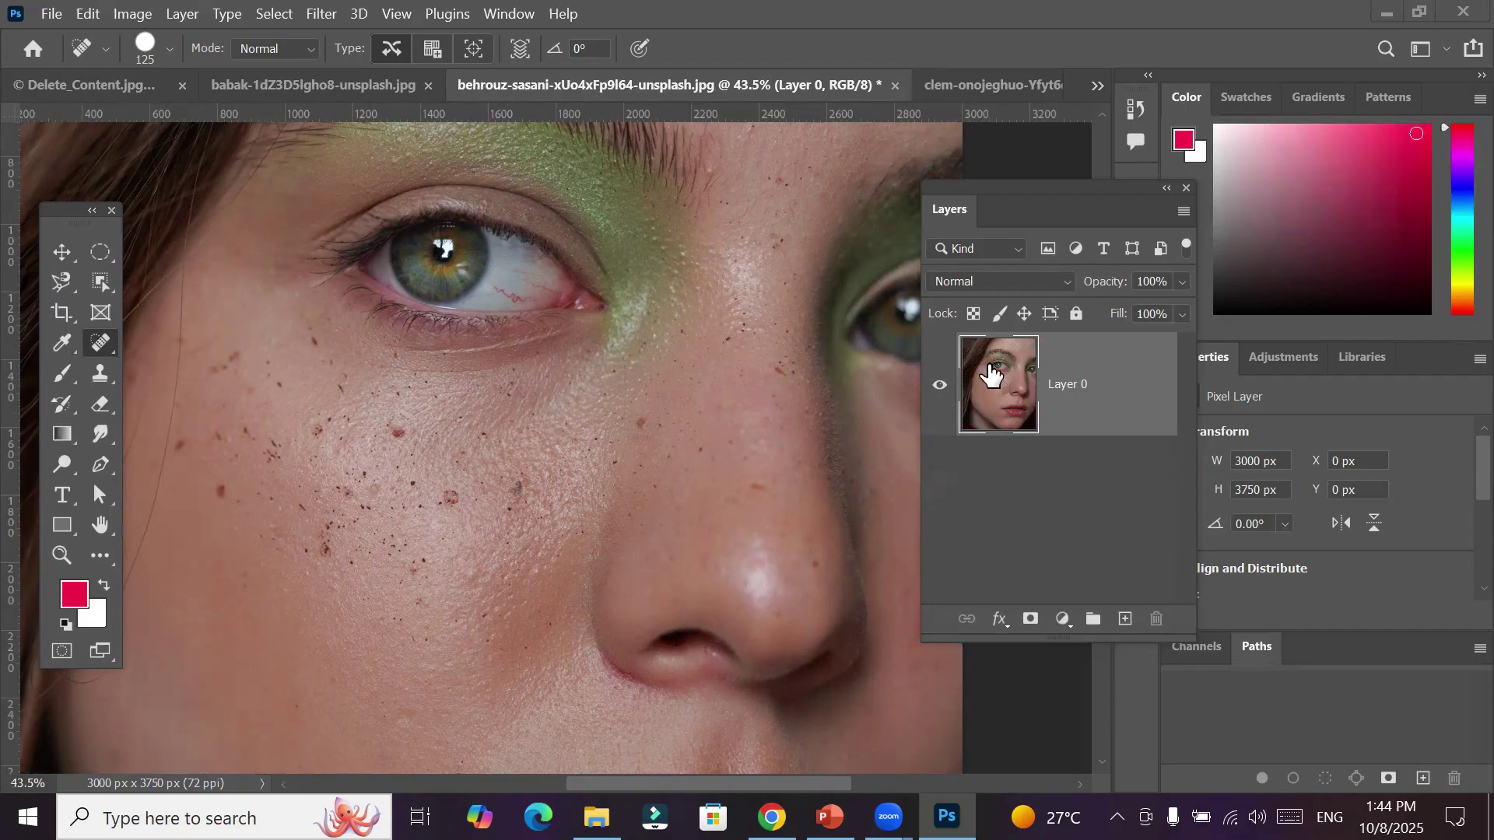
left_click(1124, 620)
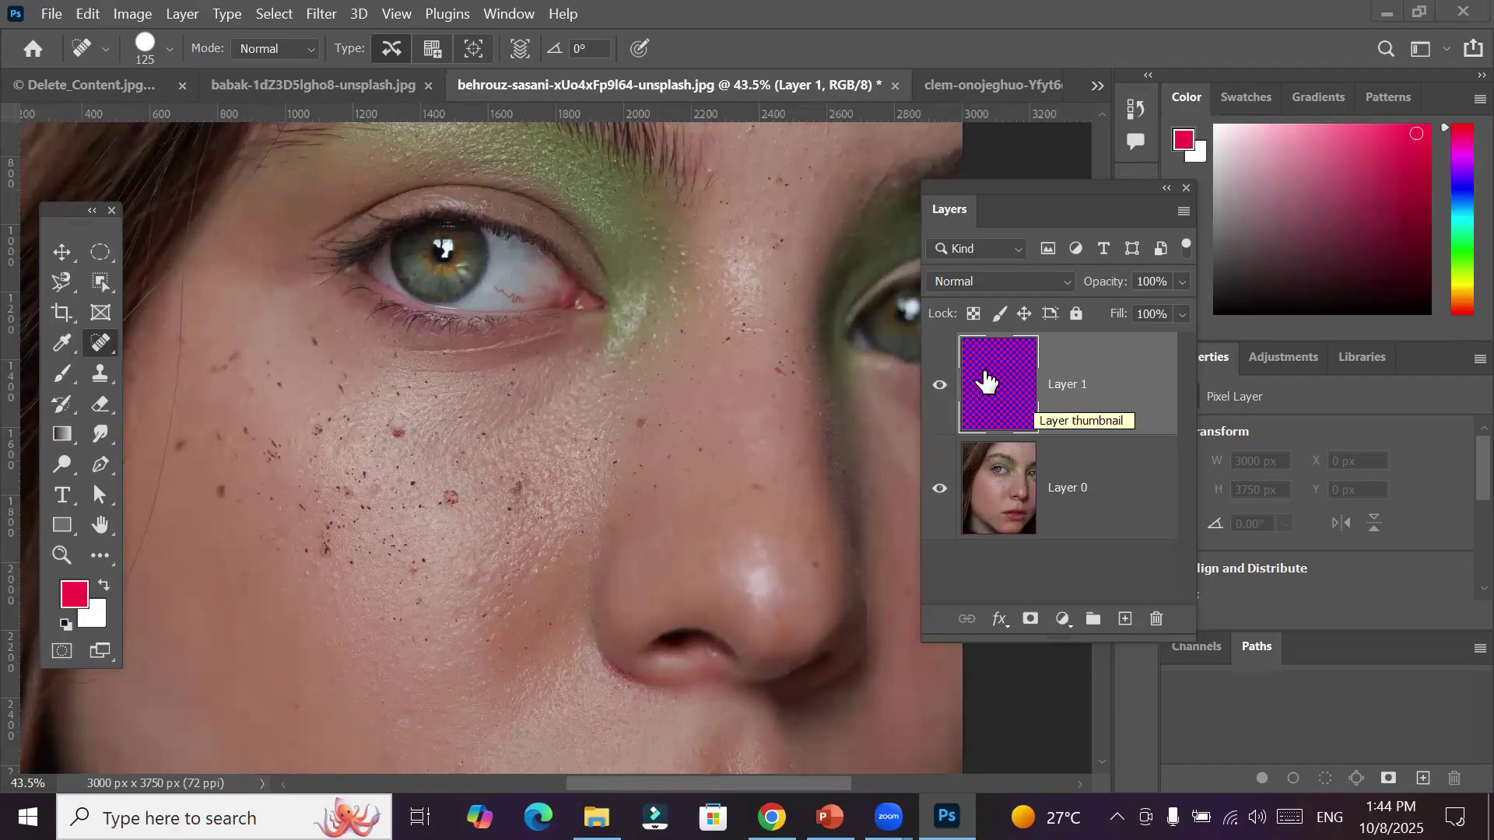
left_click(1000, 497)
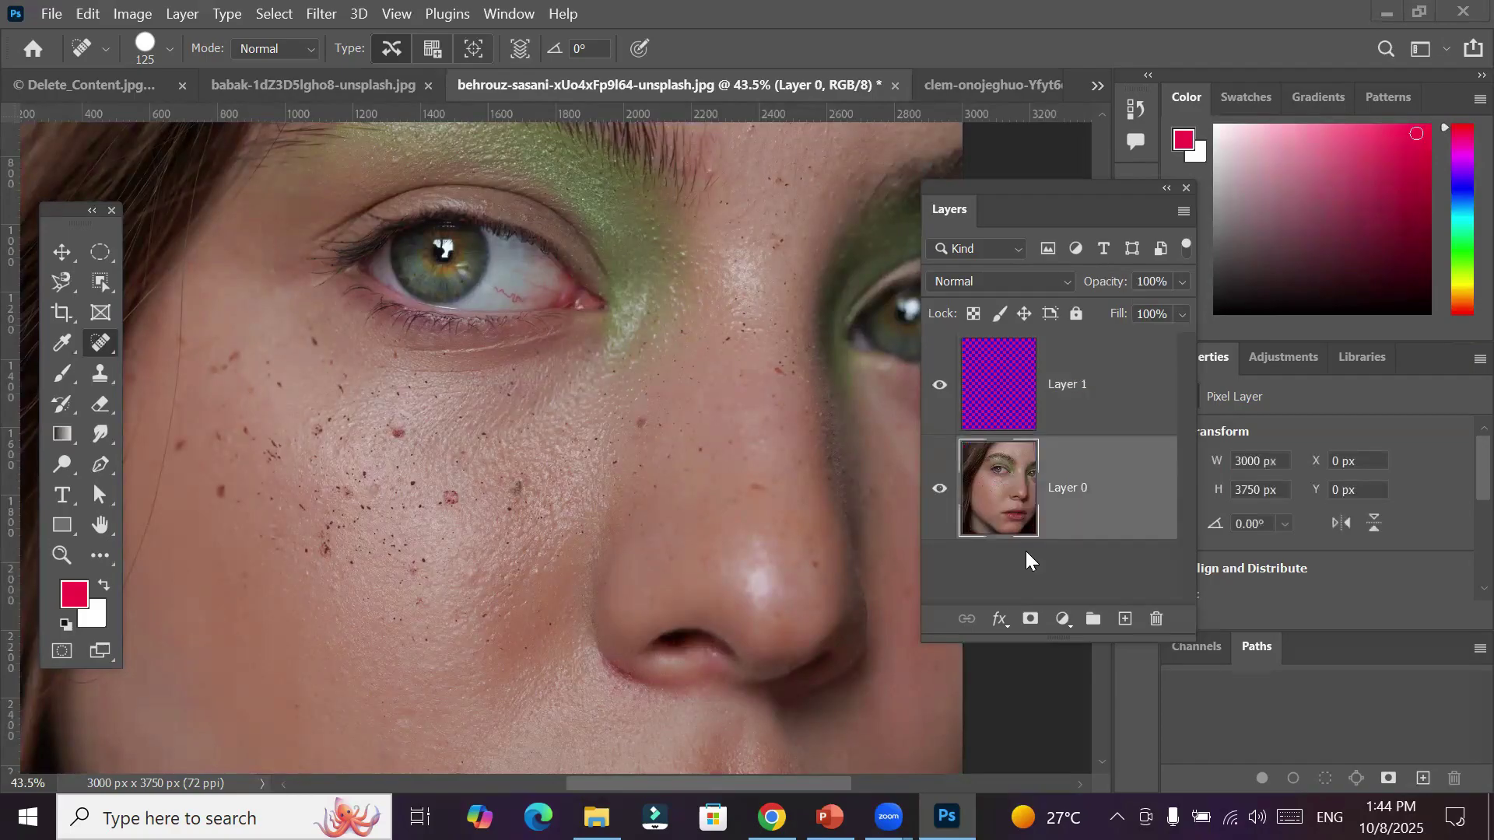
left_click(995, 389)
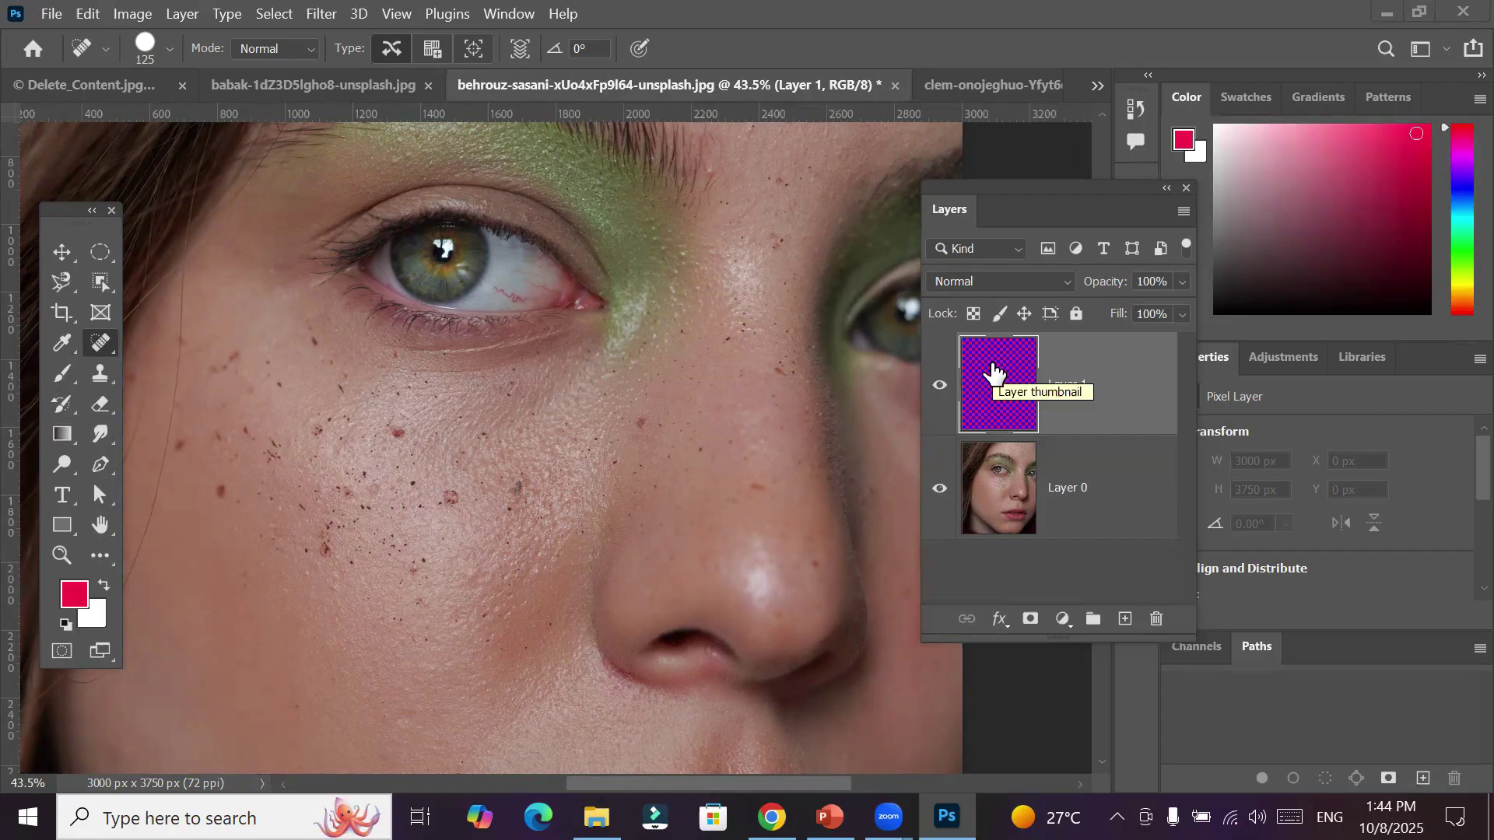
Set the Spot Healing Brush to sample all layers and heal the red spot on the upper cheek on the empty layer
left_click(98, 342)
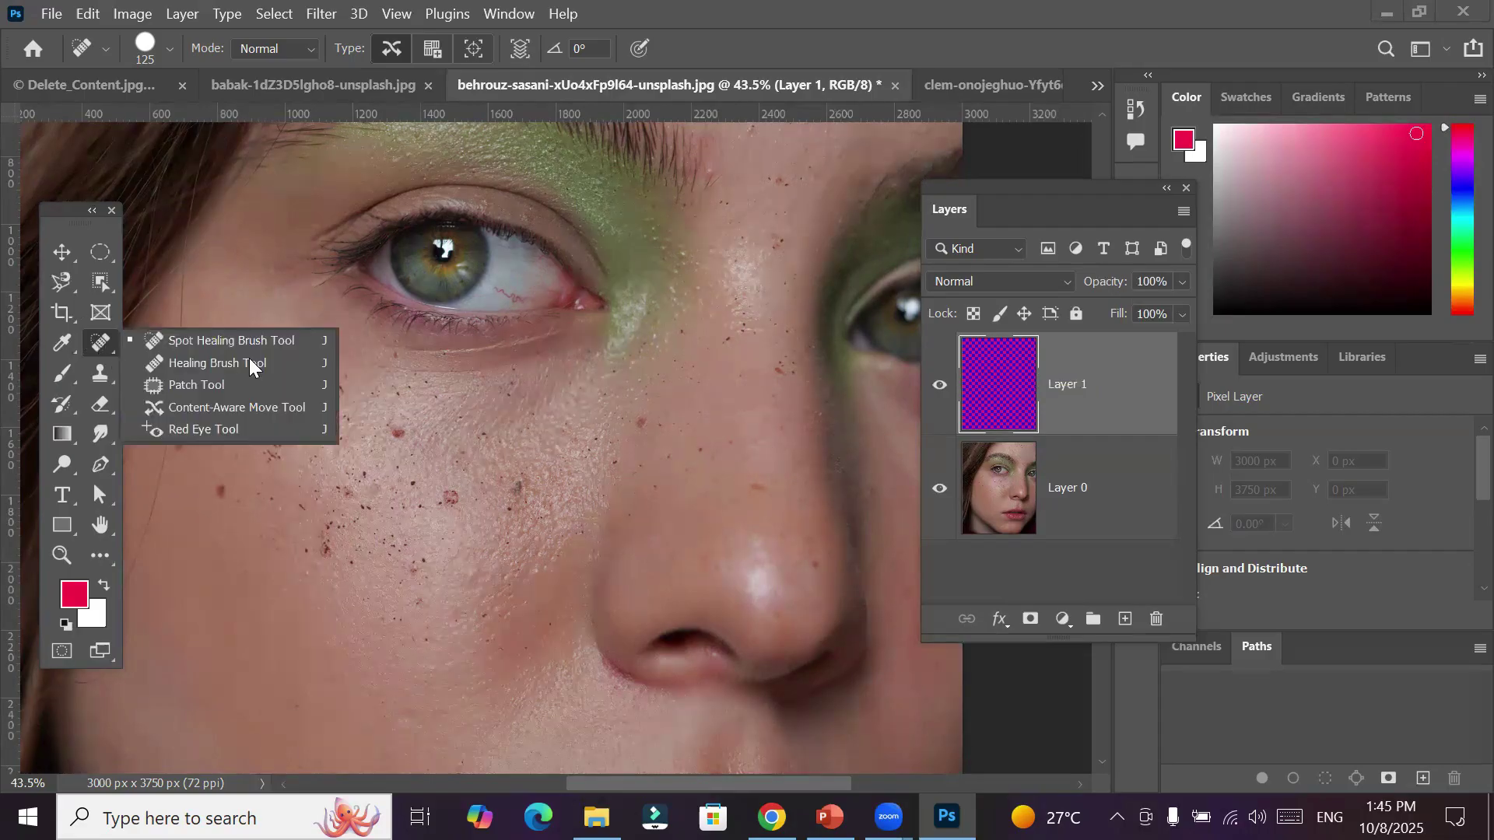
left_click(257, 339)
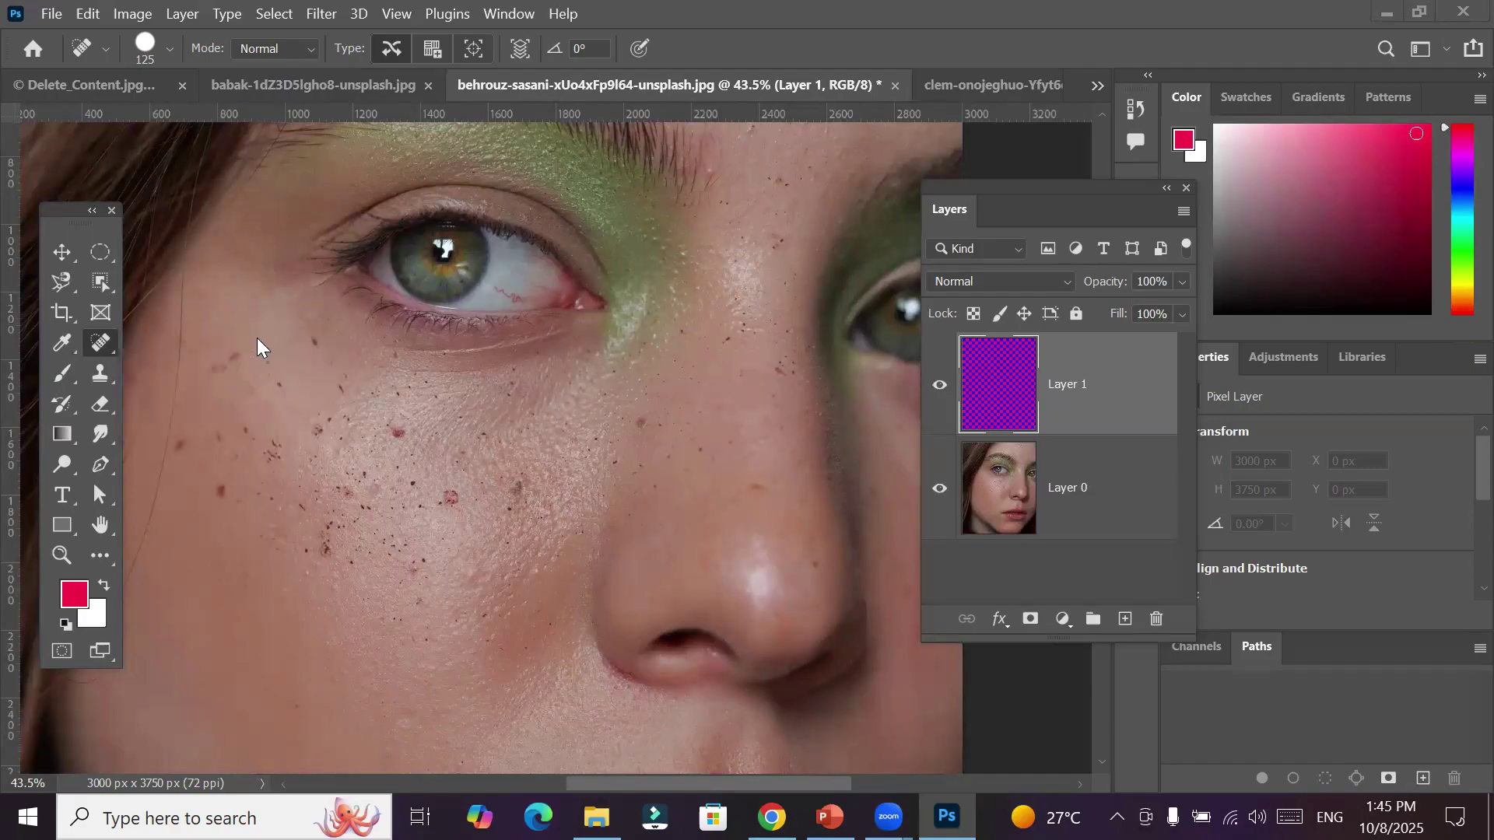
left_click(521, 46)
left_click(397, 427)
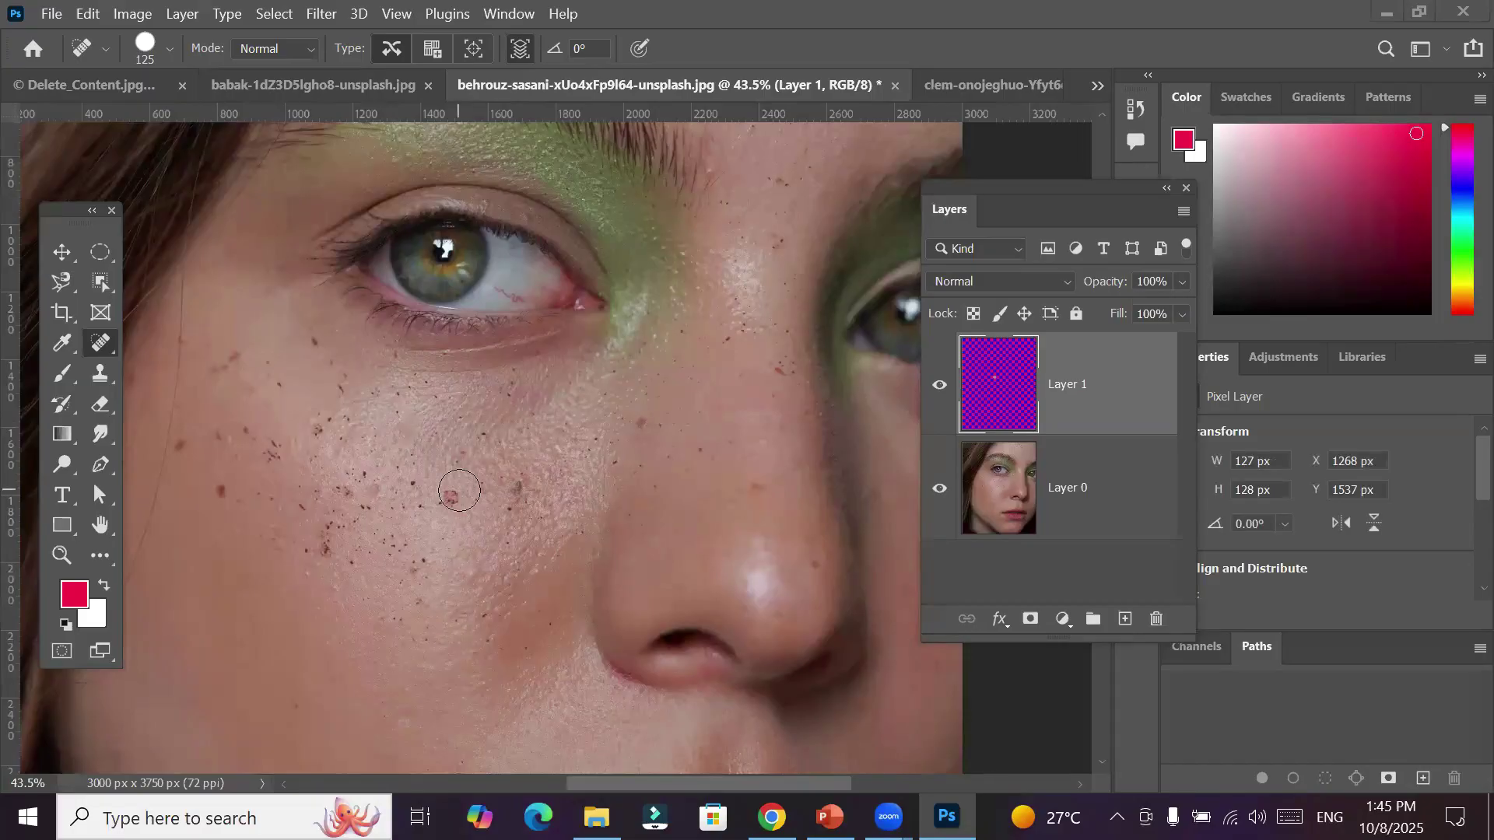
Heal the reddish spots and dark speck clusters on the middle of the cheek on the empty Layer 1
left_click(449, 492)
left_click(517, 488)
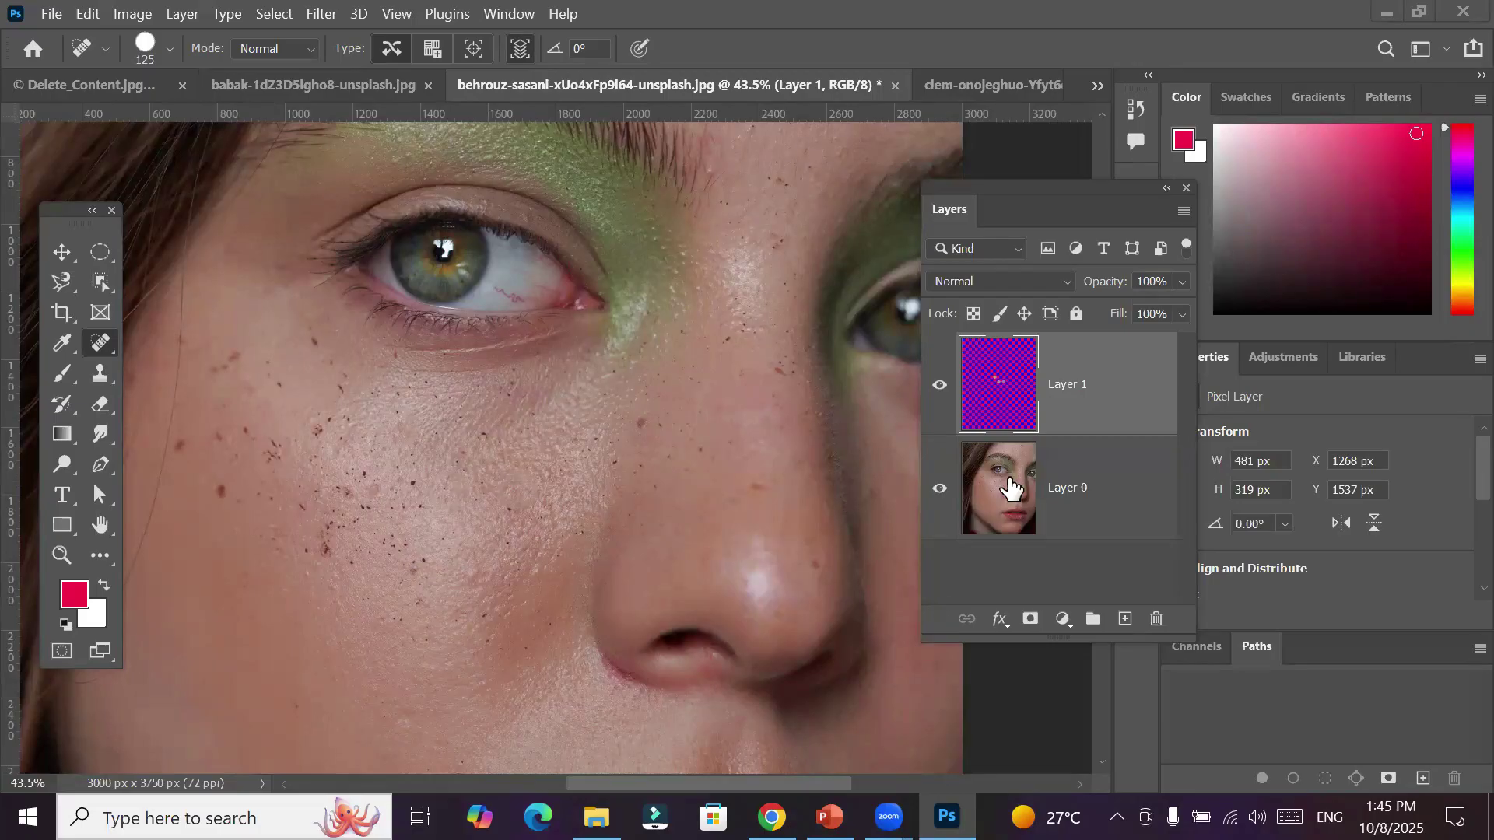
left_click(521, 49)
left_click(329, 554)
left_click(348, 489)
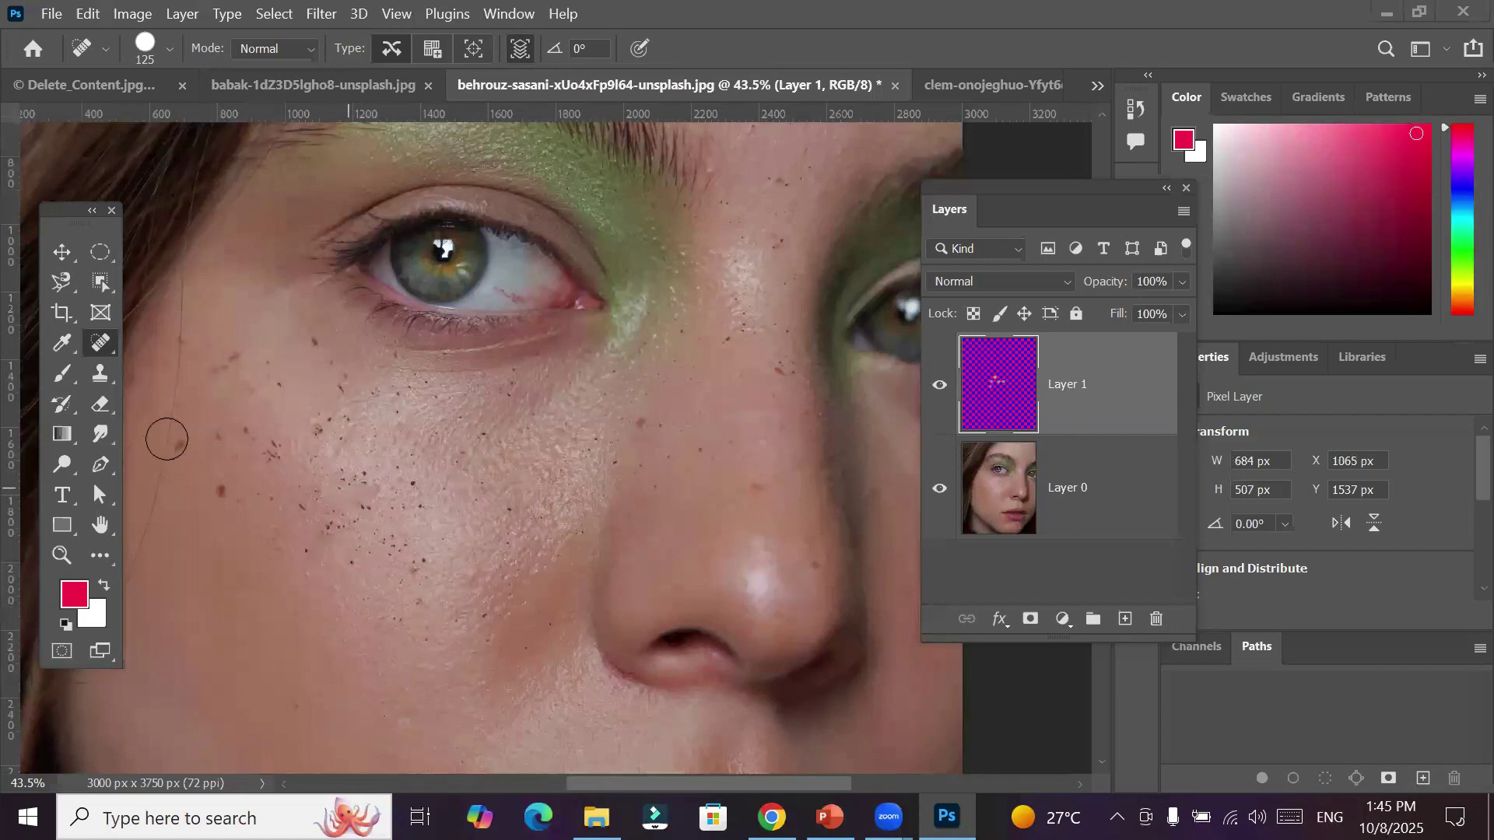
Heal the brown spots along the outer cheek, near the hair, on Layer 1
left_click(218, 490)
left_click(213, 440)
left_click(245, 427)
left_click(279, 449)
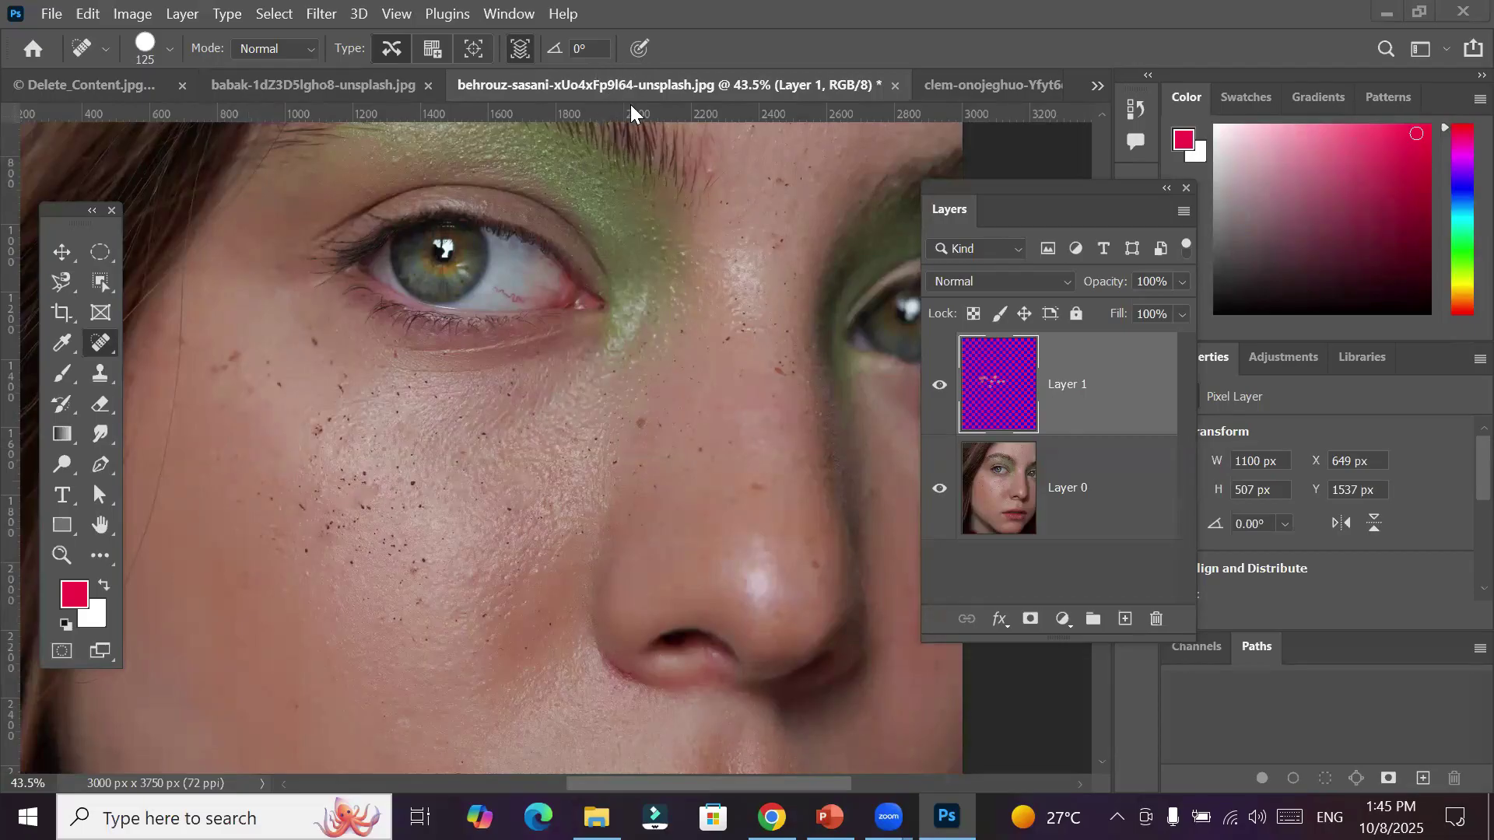
Enlarge the Spot Healing Brush to 1100 px and heal over the whole eye on Layer 1
left_click_drag(578, 138, 605, 317)
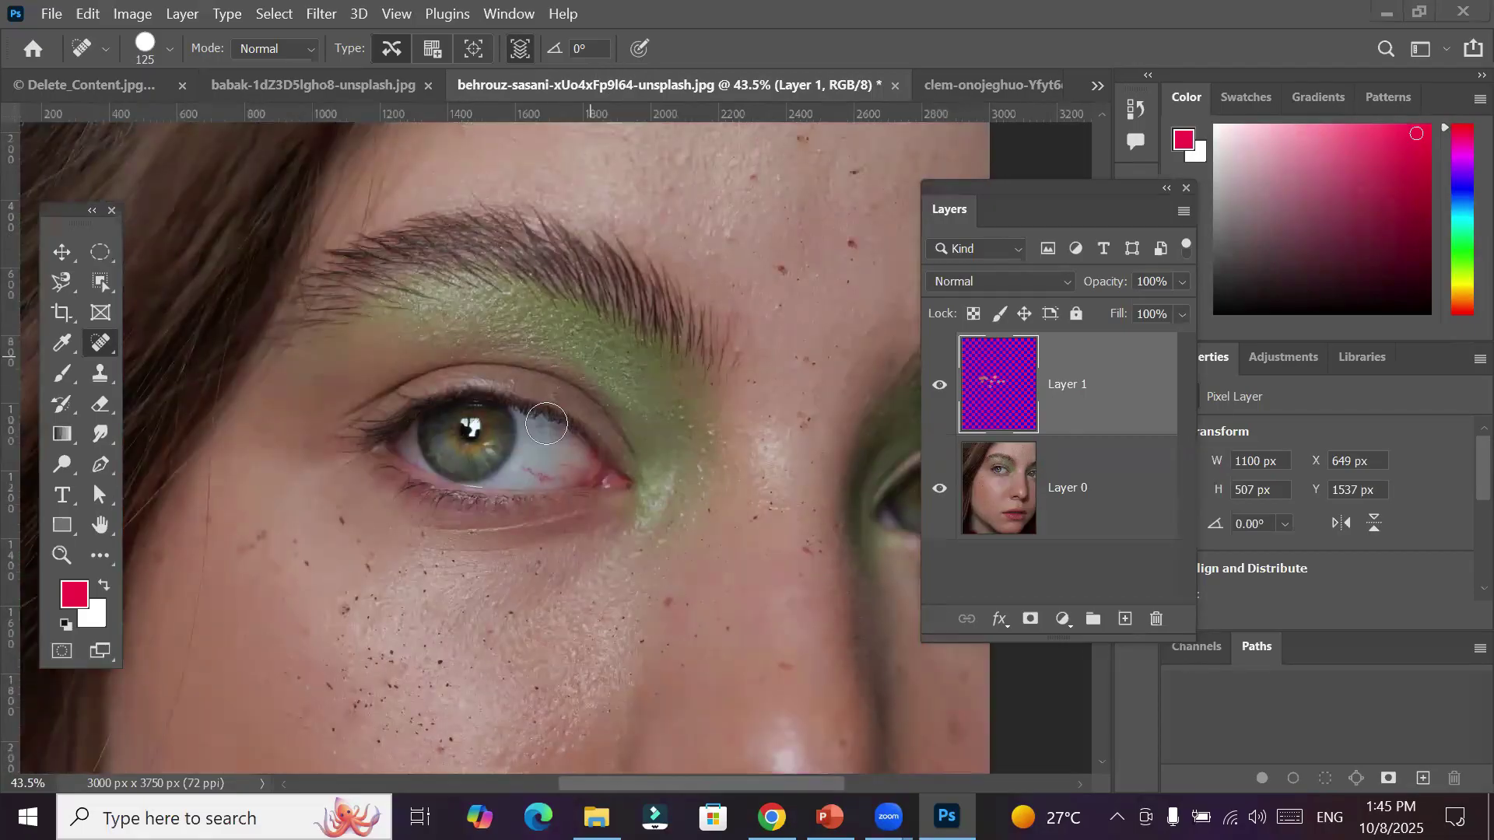
key("bracketright")
key("bracketright")
key("bracketright")
key("bracketright")
key("bracketright")
key("bracketright")
key("bracketright")
key("bracketright")
key("bracketright")
key("bracketright")
key("bracketright")
key("bracketright")
key("bracketright")
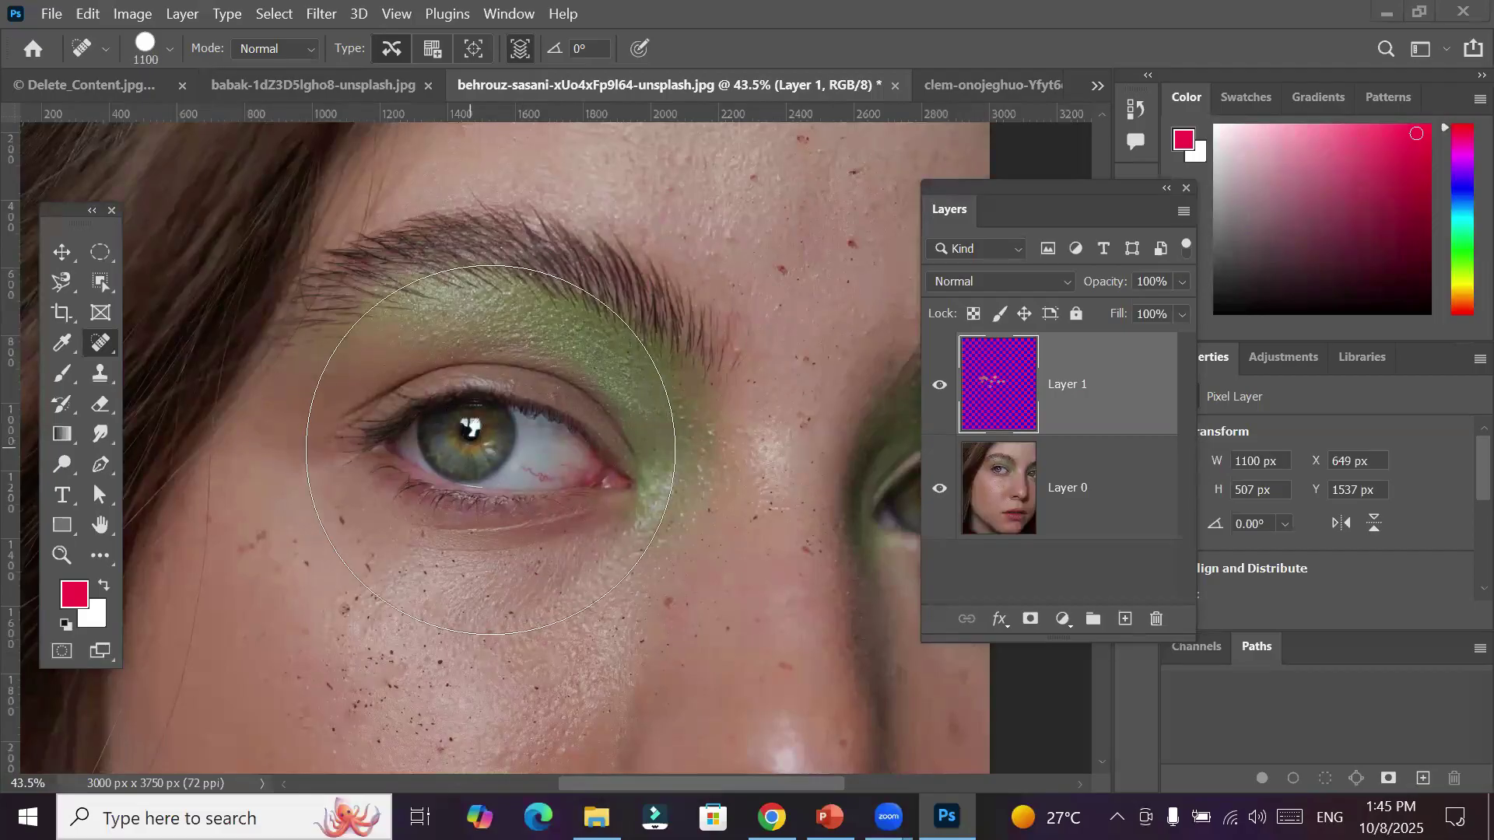
left_click(491, 449)
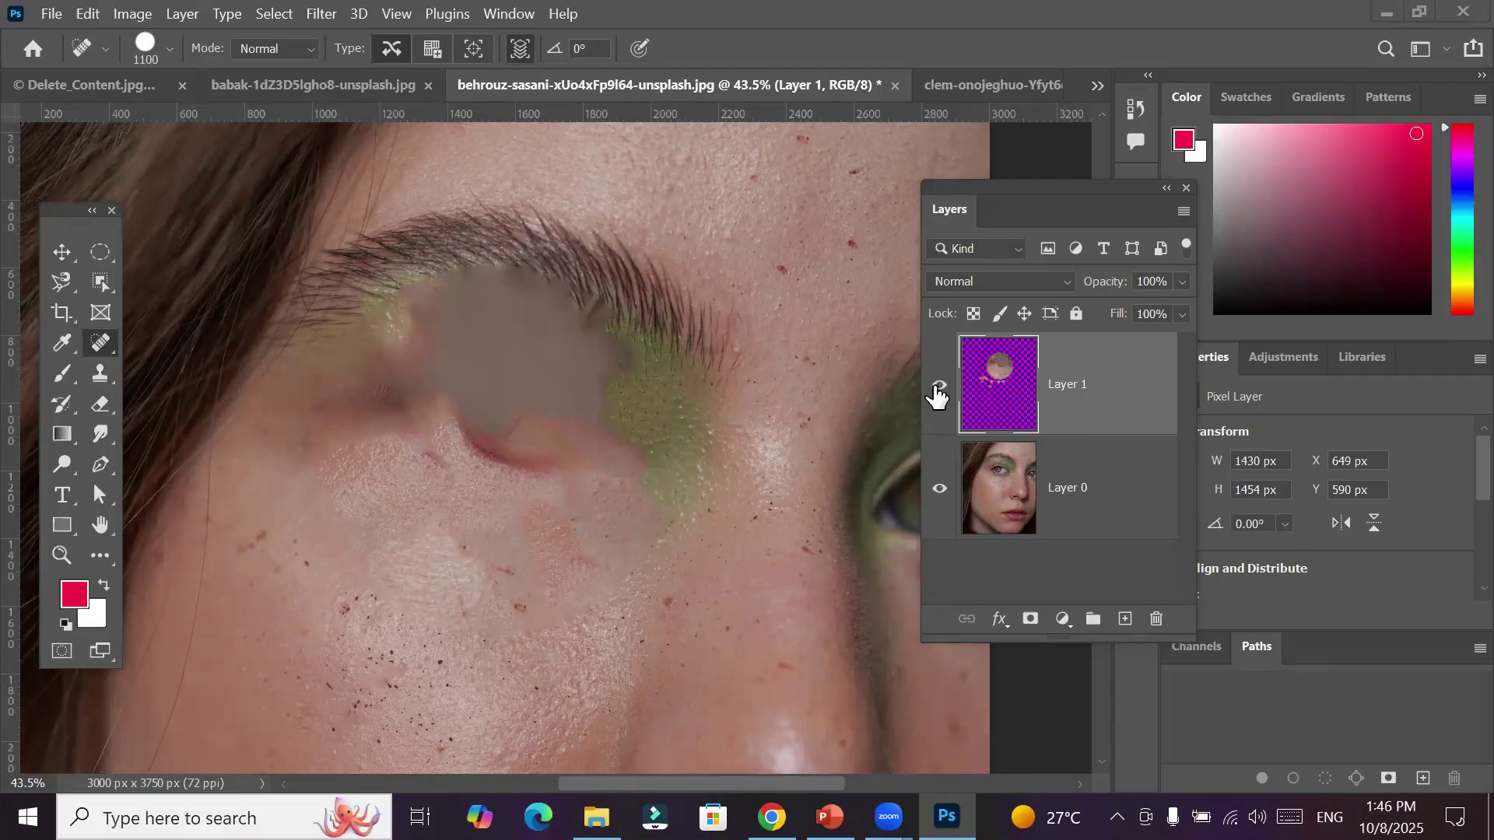
Hide and show Layer 1 repeatedly to compare the healed eye area with the original photo beneath
left_click(939, 388)
left_click(939, 389)
left_click(937, 389)
left_click(937, 389)
left_click(938, 389)
left_click(938, 389)
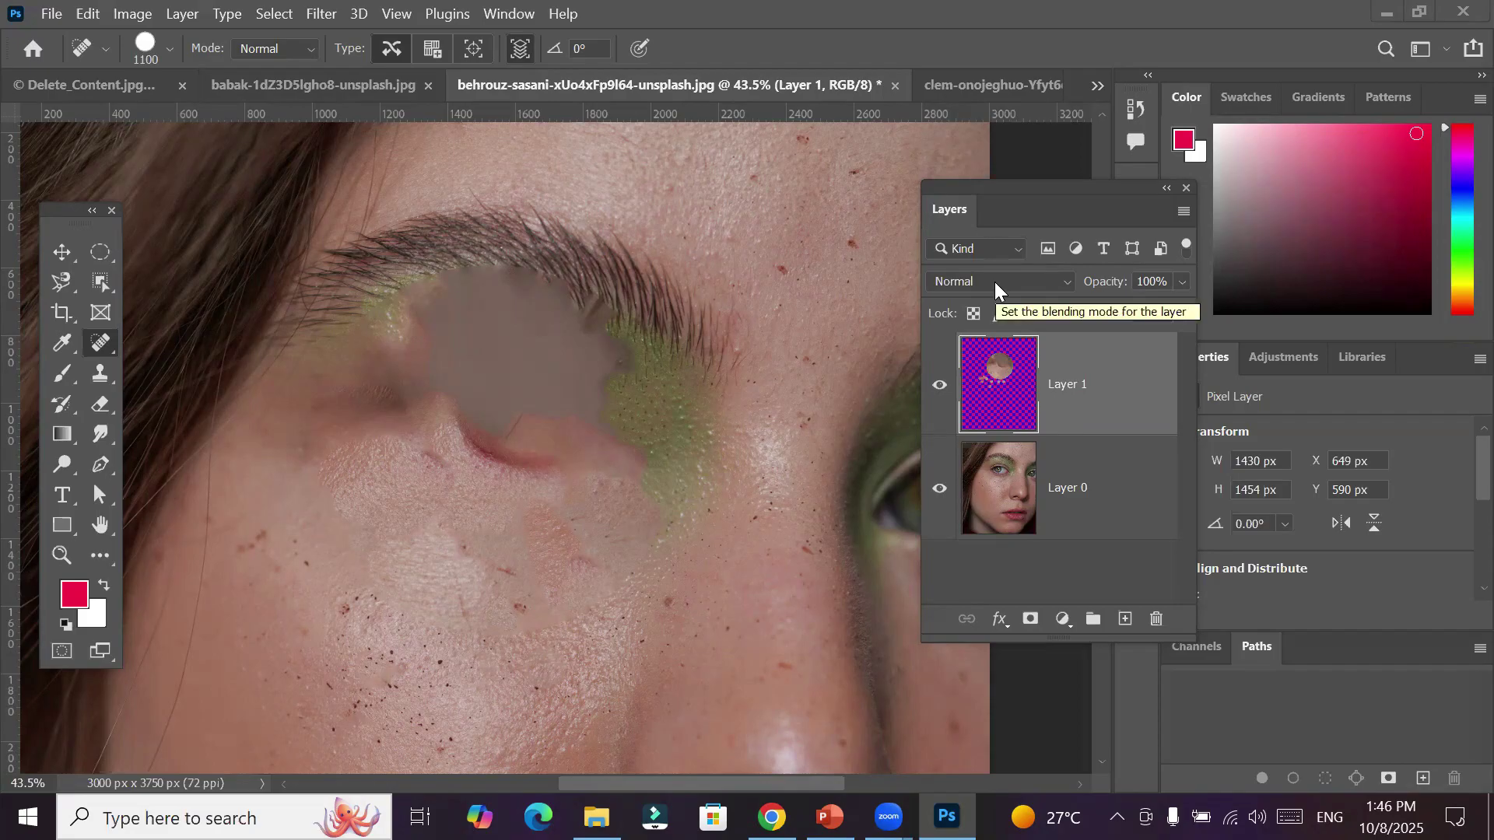
Delete the retouching layer Layer 1 and add a new empty layer above Layer 0
left_click(1156, 618)
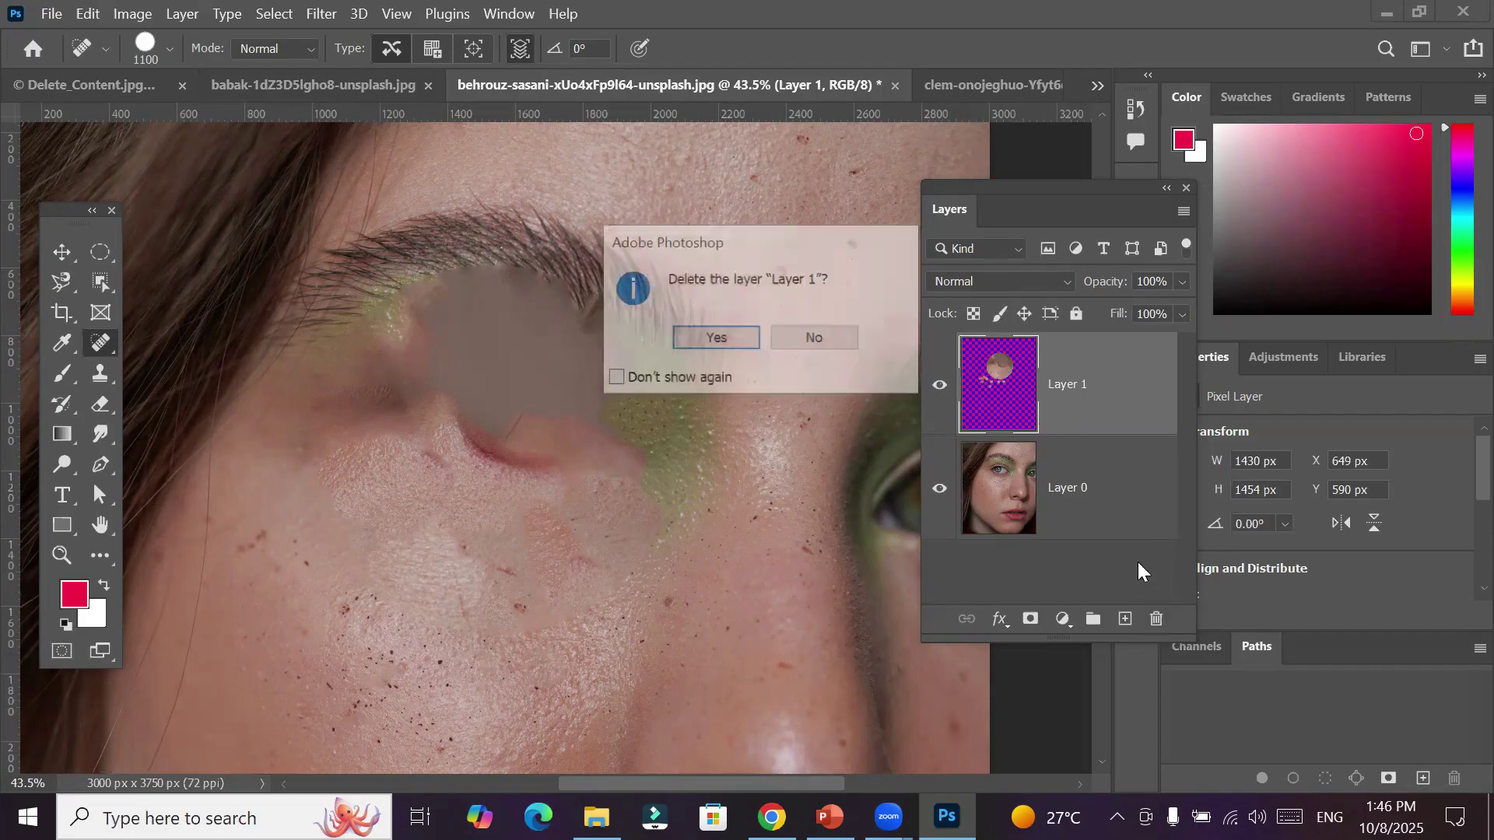
left_click(739, 340)
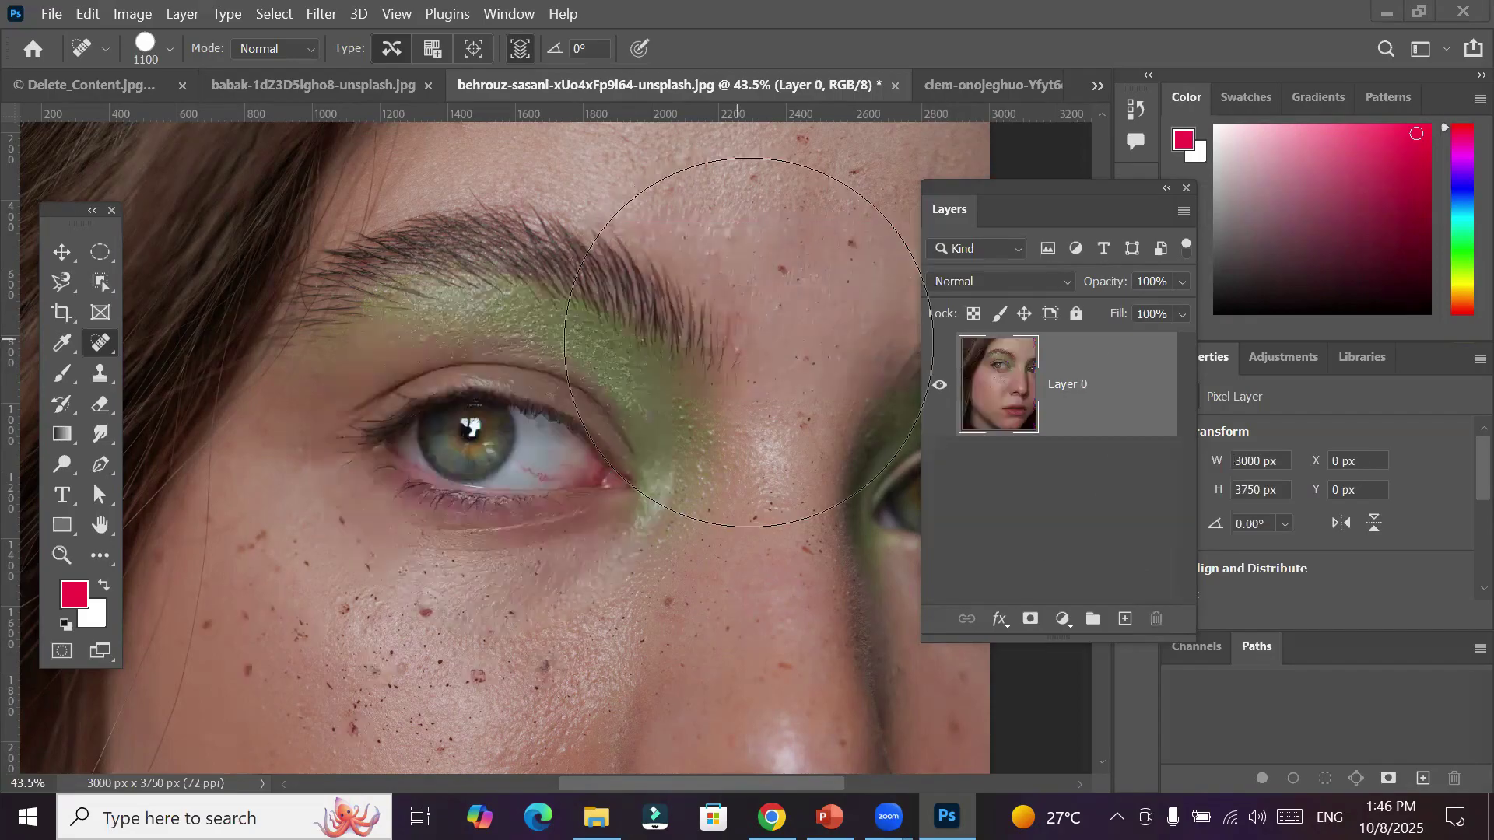
left_click(1124, 620)
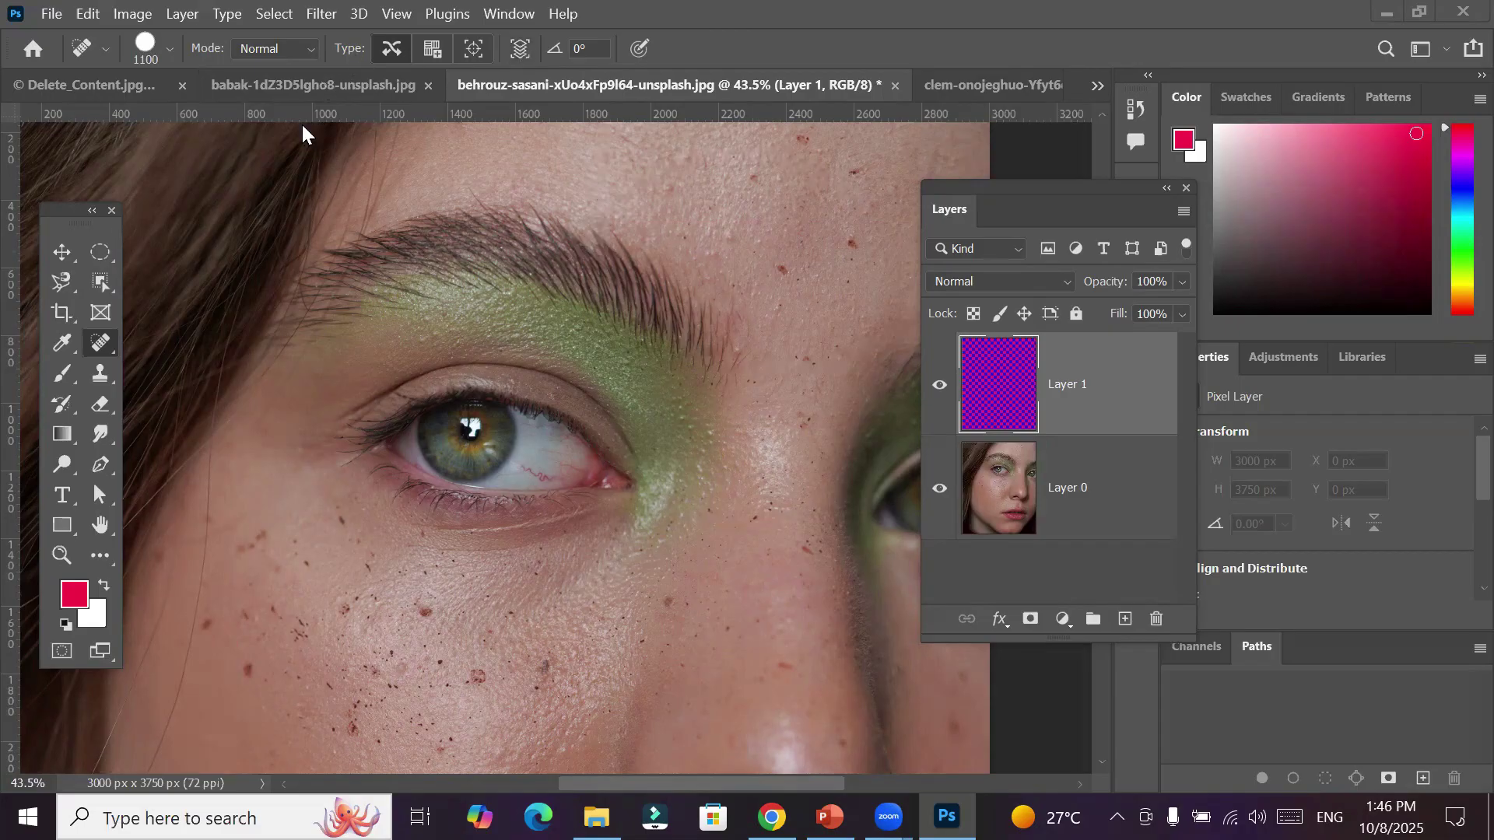
Reselect the Spot Healing Brush and try to heal the speckled cheek on the new empty layer
right_click(107, 342)
left_click(179, 342)
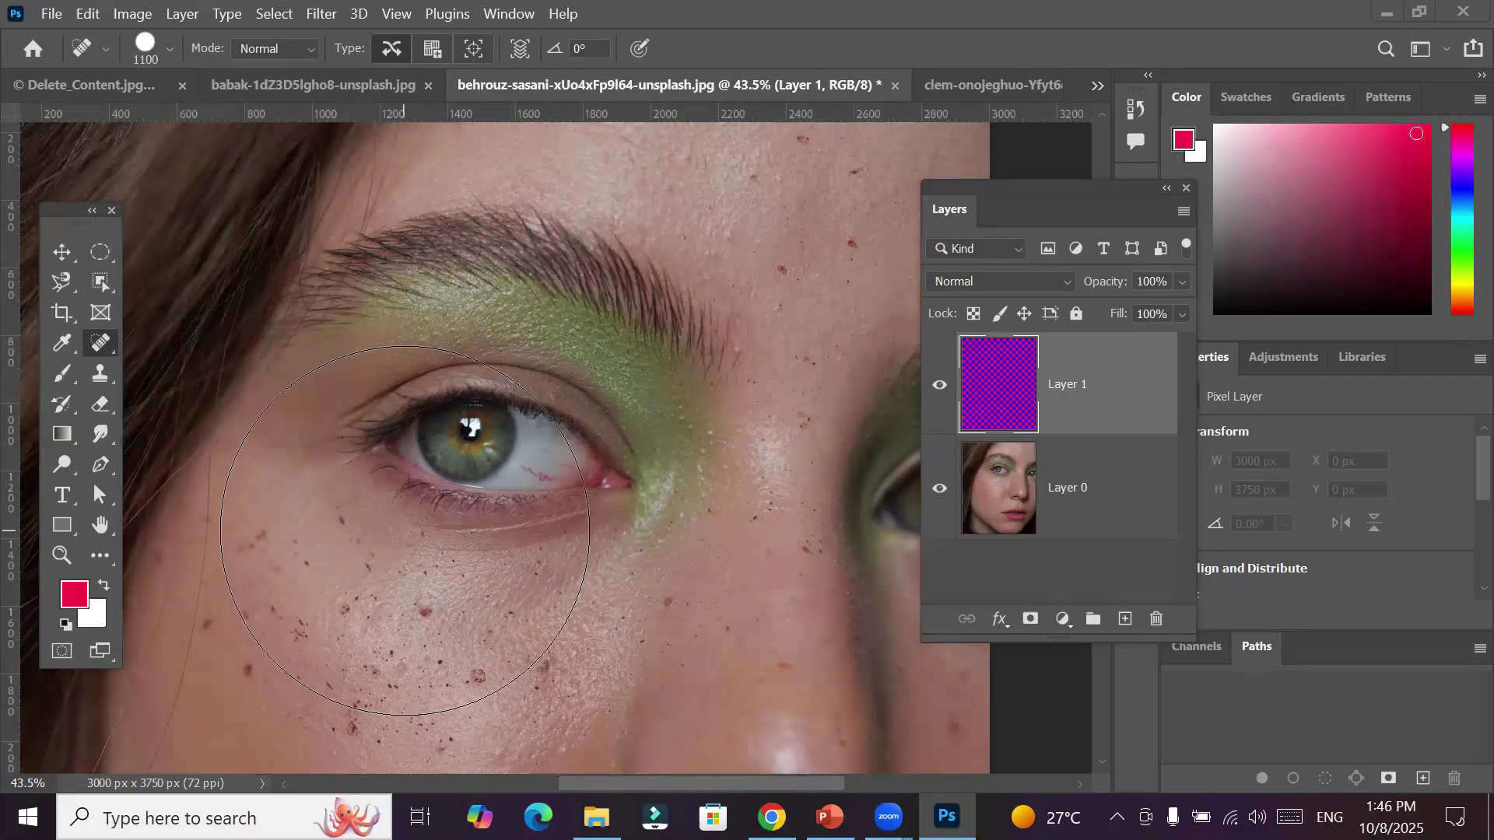
scroll(404, 531, "down", 4)
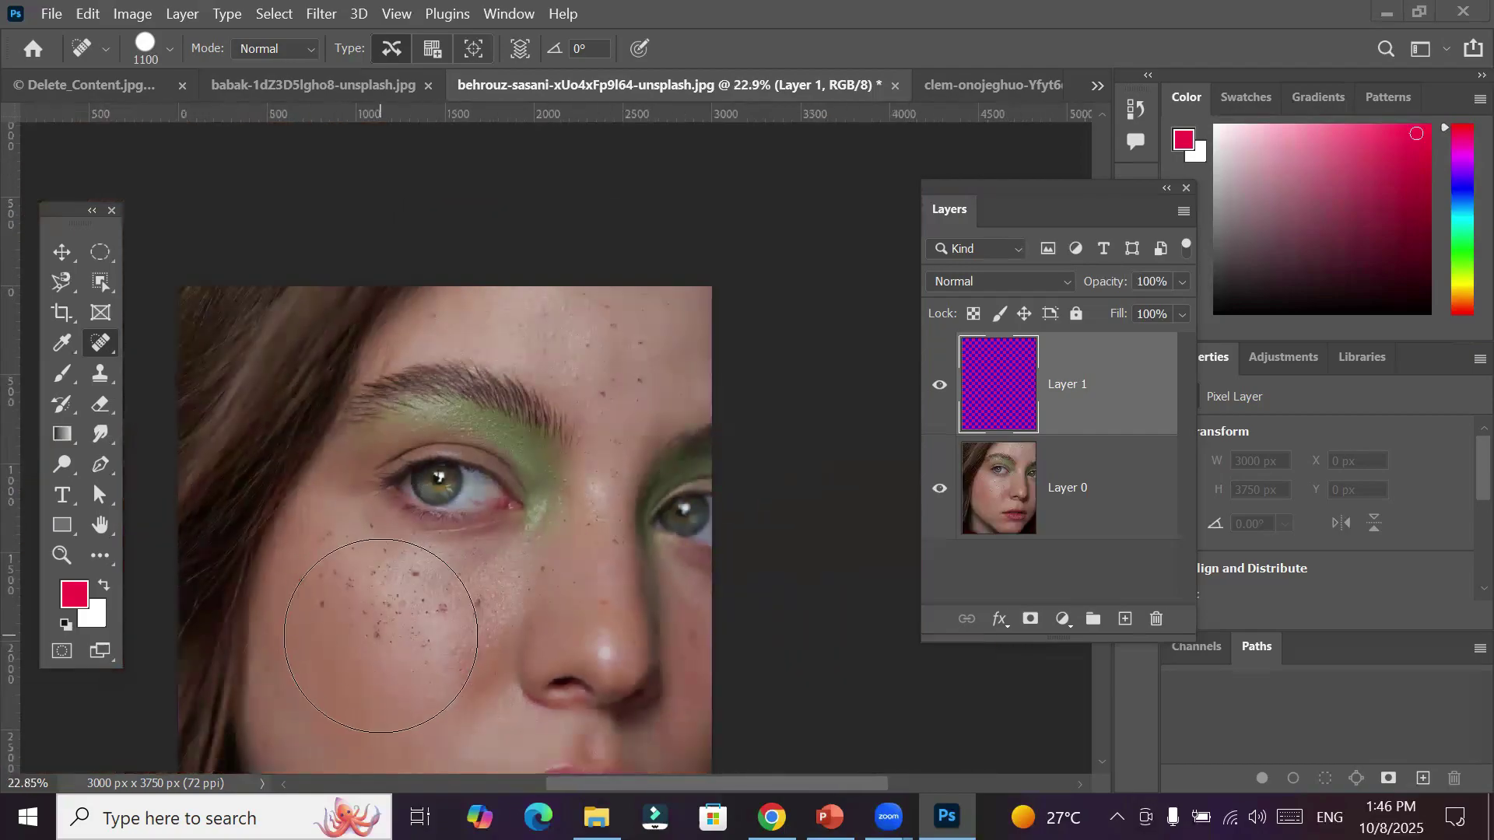
scroll(381, 636, "up", 1)
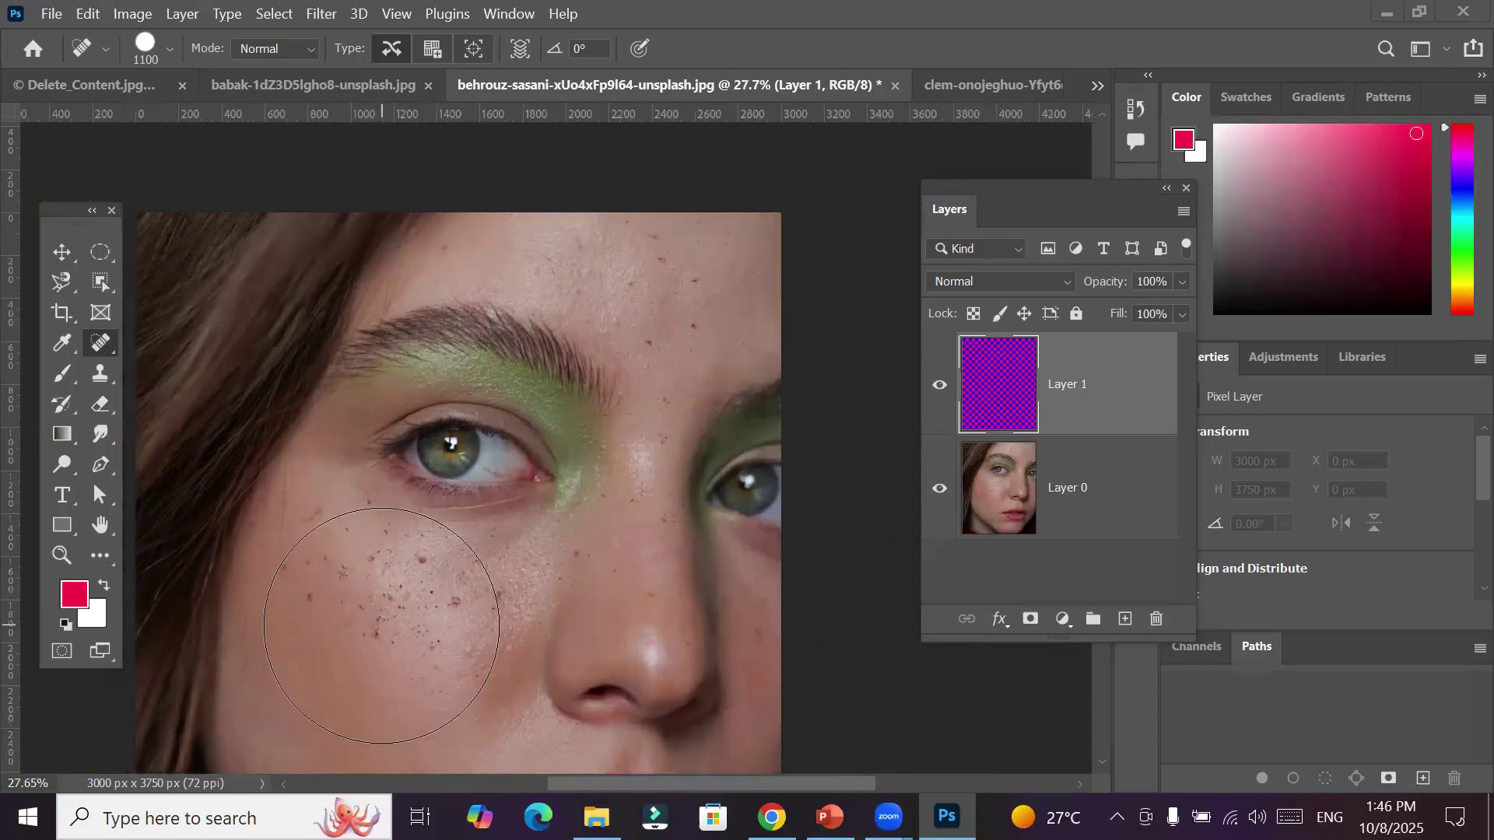
left_click(383, 624)
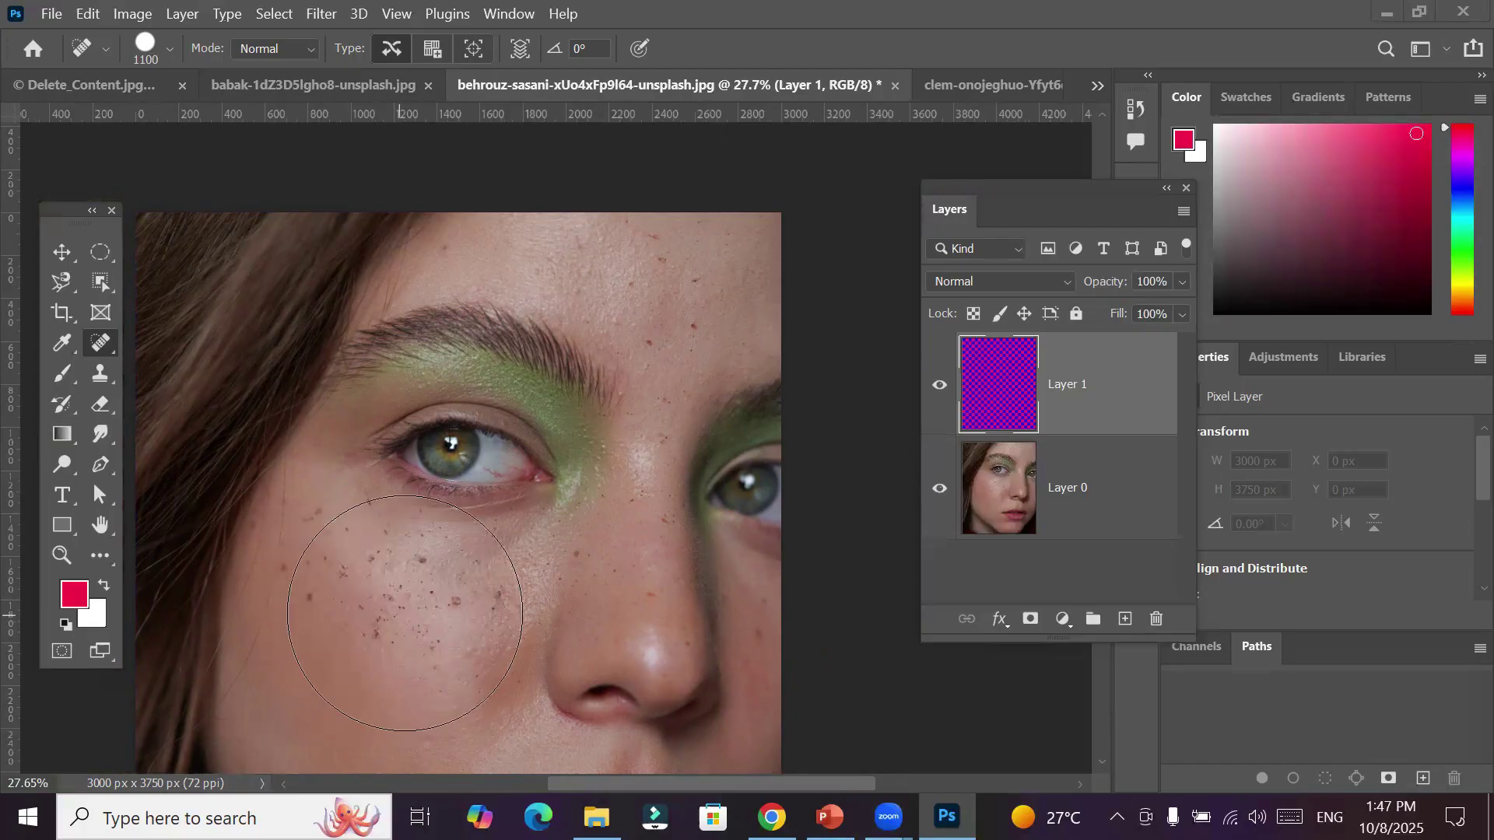
key("alt")
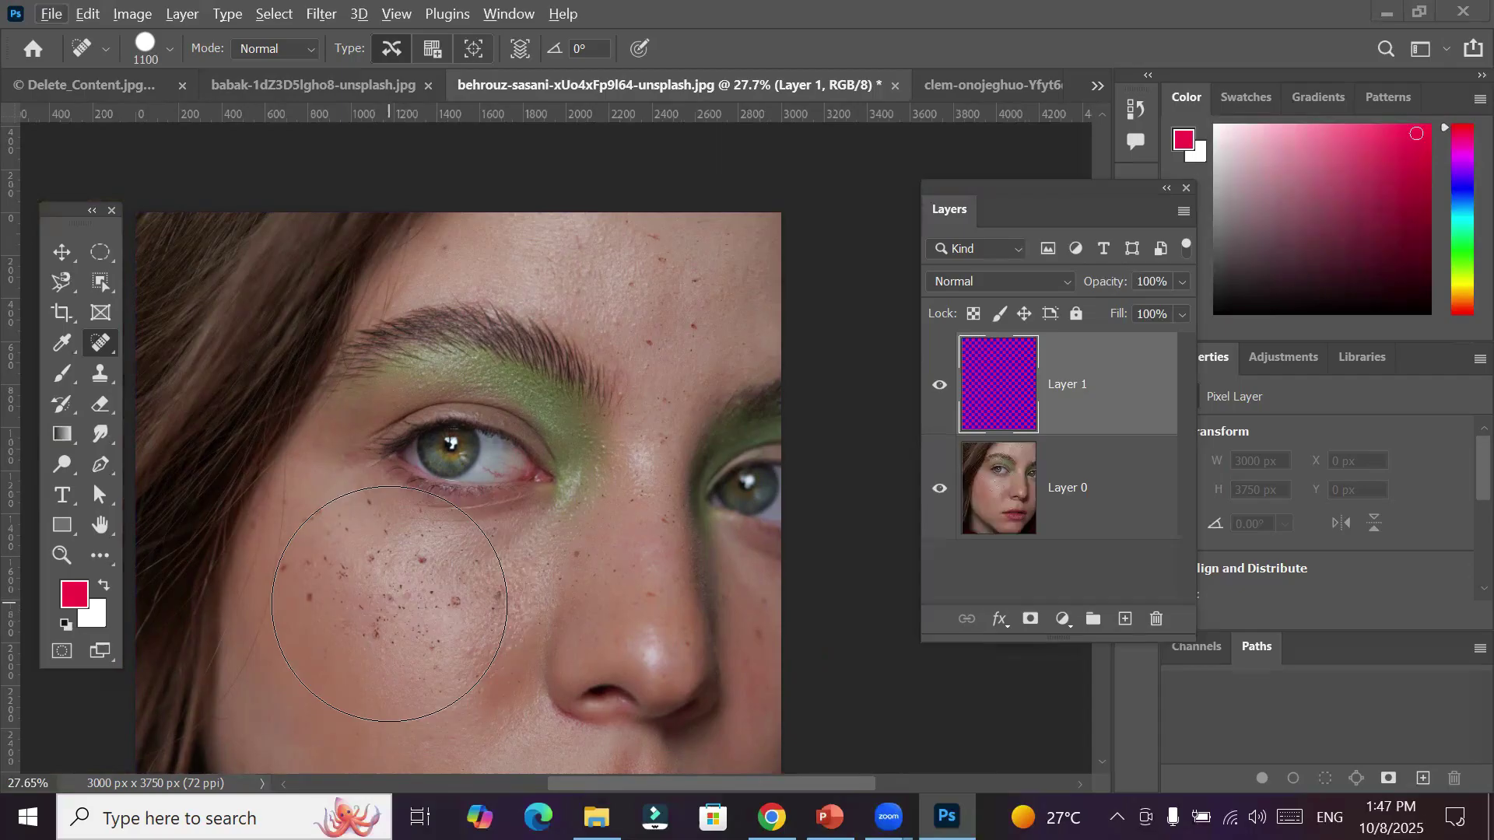
Reduce the Spot Healing Brush size to 200 px for close-up work on the speckled cheek
key("bracketleft")
key("bracketleft")
key("bracketleft")
key("bracketleft")
key("bracketleft")
key("bracketleft")
key("bracketleft")
key("bracketleft")
key("bracketleft")
key("bracketleft")
key("bracketleft")
key("bracketleft")
scroll(406, 490, "down", 3)
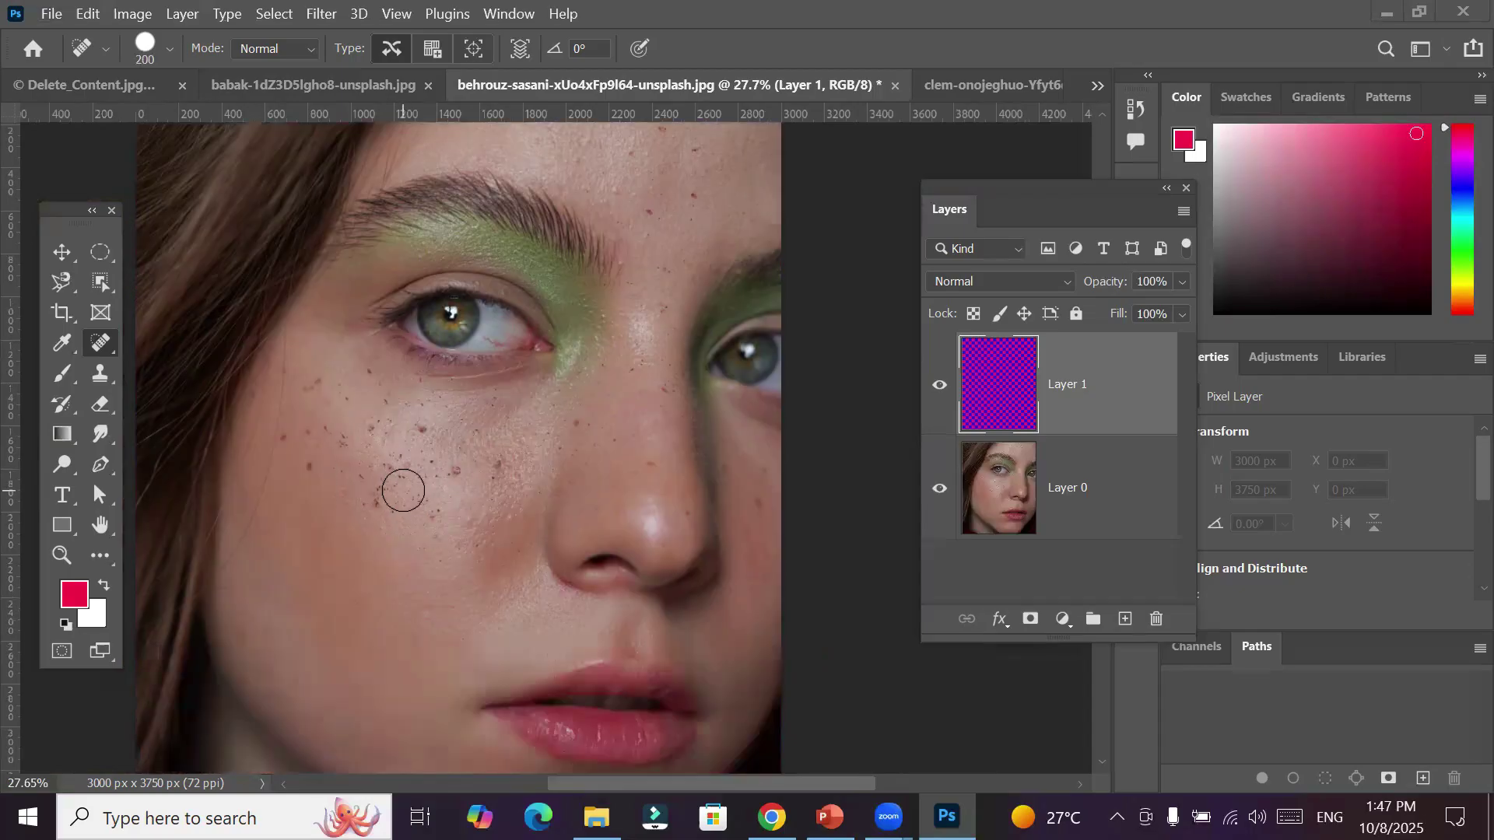
scroll(403, 491, "up", 5)
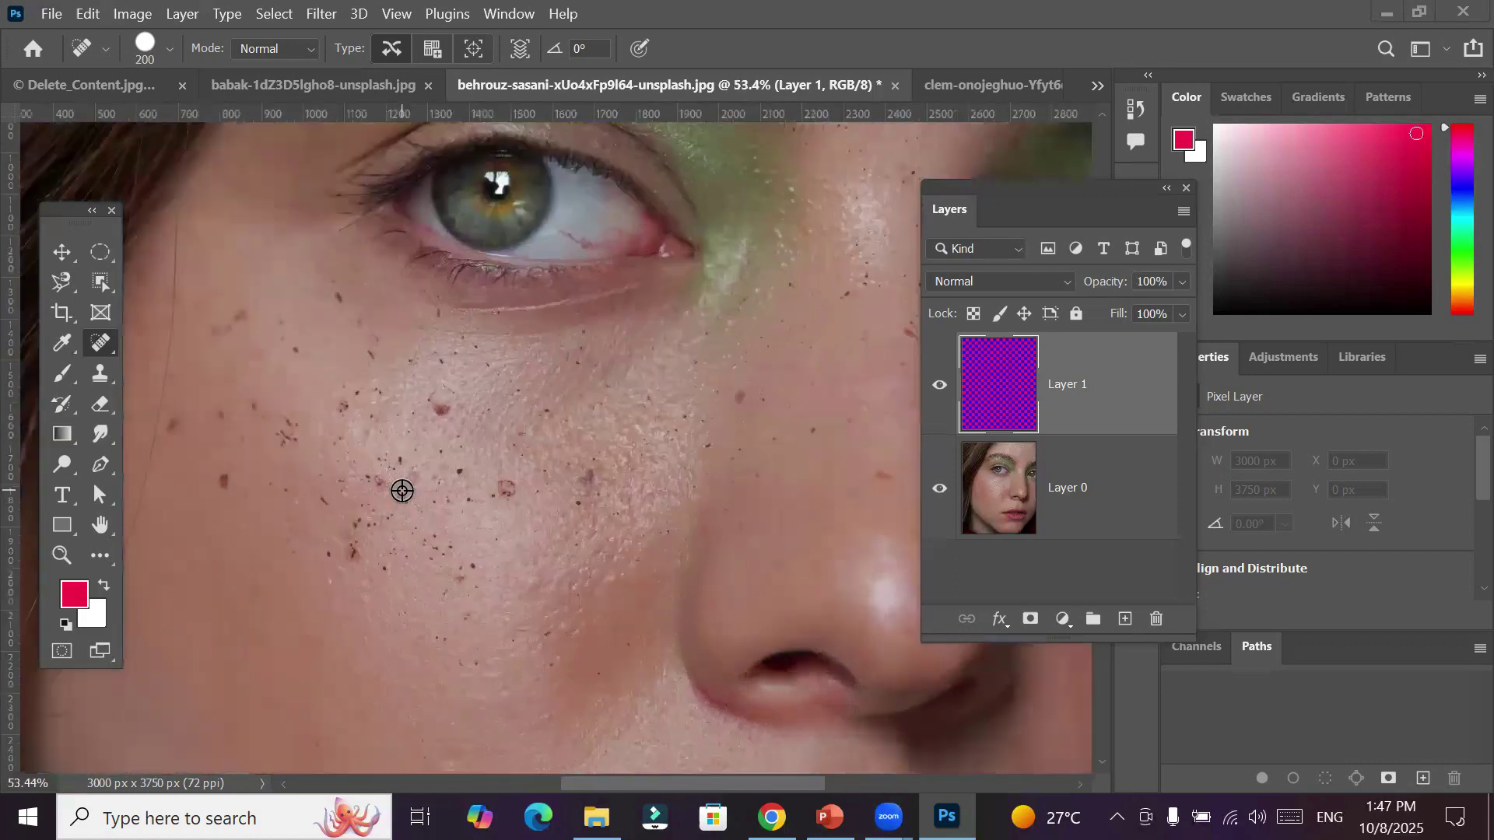
scroll(402, 490, "up", 8)
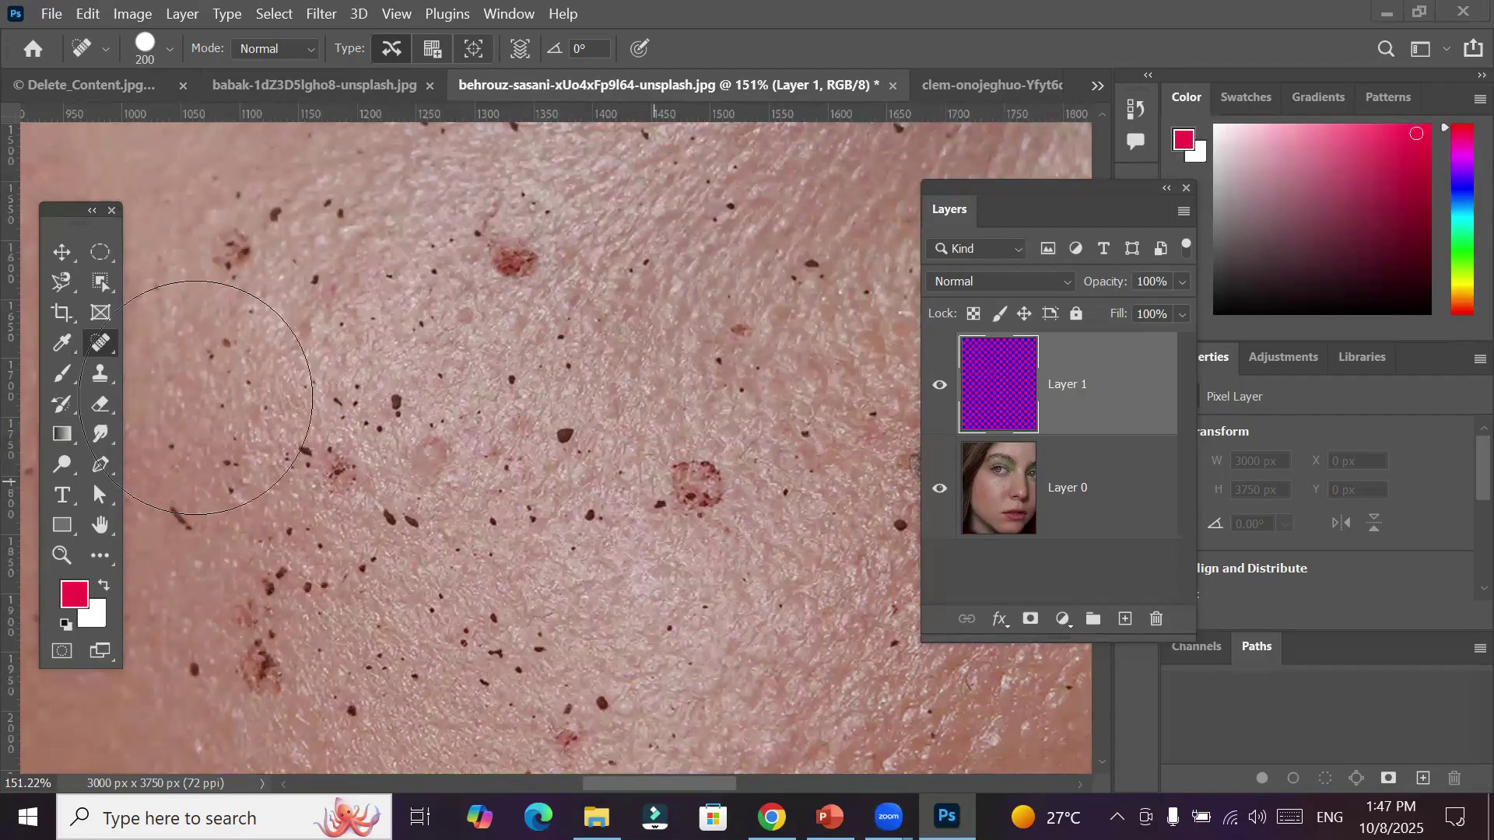
Reselect the Spot Healing Brush and reduce its size to 70 px to fit the individual spots
right_click(93, 349)
left_click(233, 342)
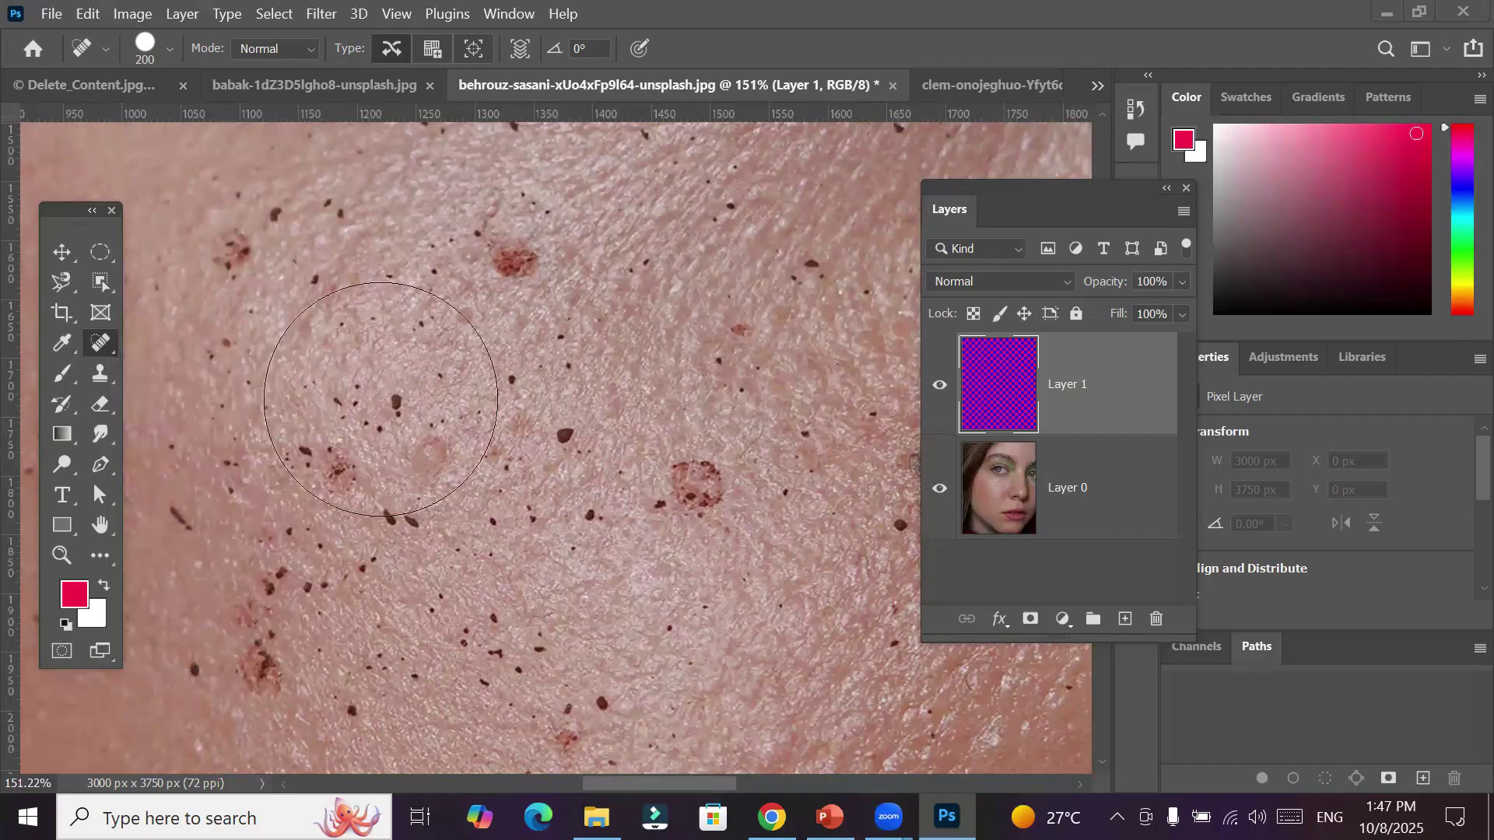
key("bracketleft")
key("bracketleft")
key("bracketleft")
key("bracketleft")
key("bracketleft")
key("bracketleft")
key("bracketleft")
key("bracketleft")
key("bracketleft")
key("bracketleft")
key("bracketleft")
key("bracketleft")
key("bracketleft")
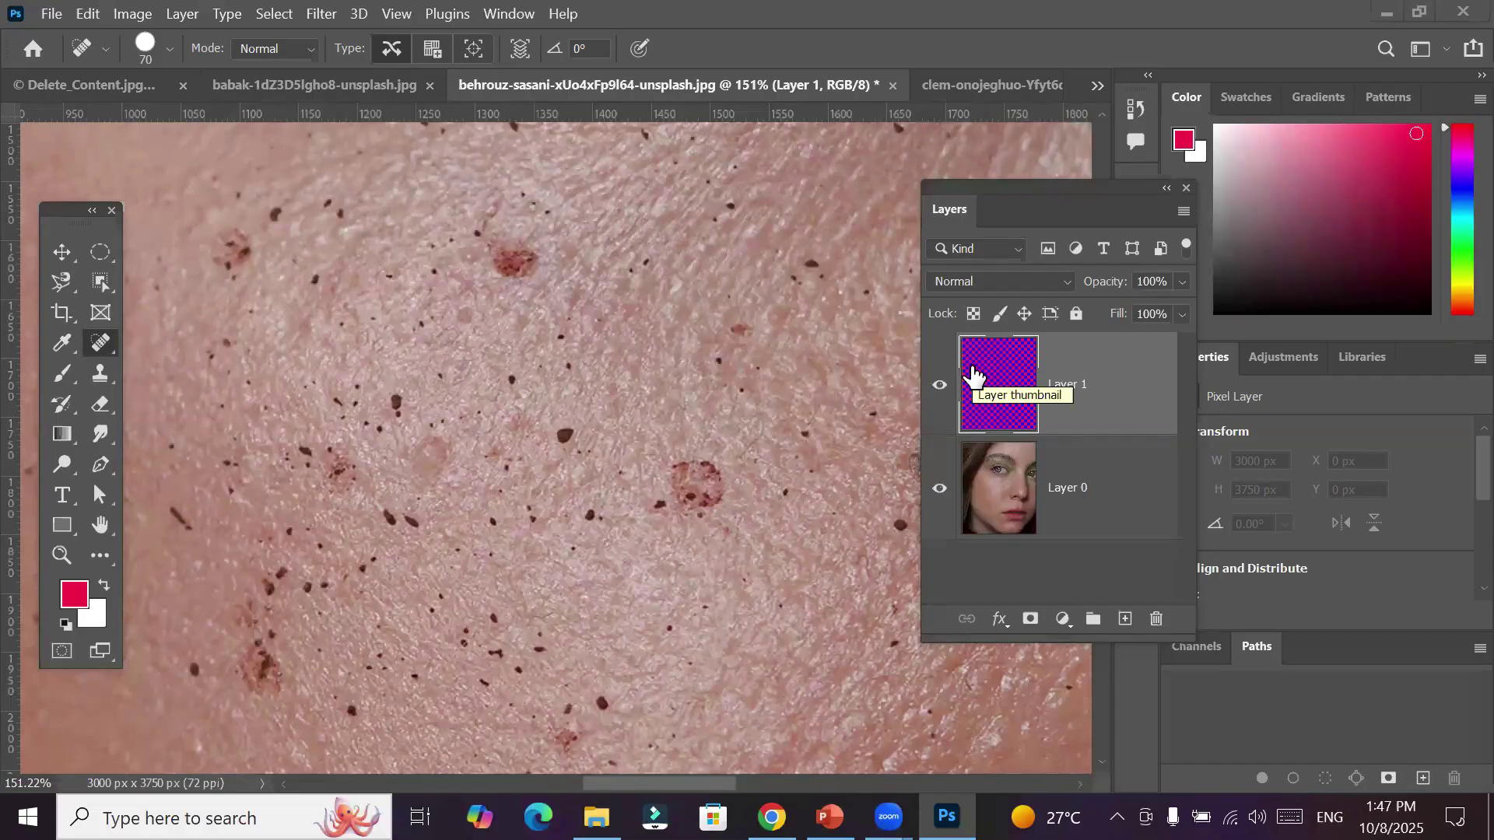
Turn on sampling of all layers and heal the red spots and neighbouring dark specks in the middle of the cheek
left_click(520, 49)
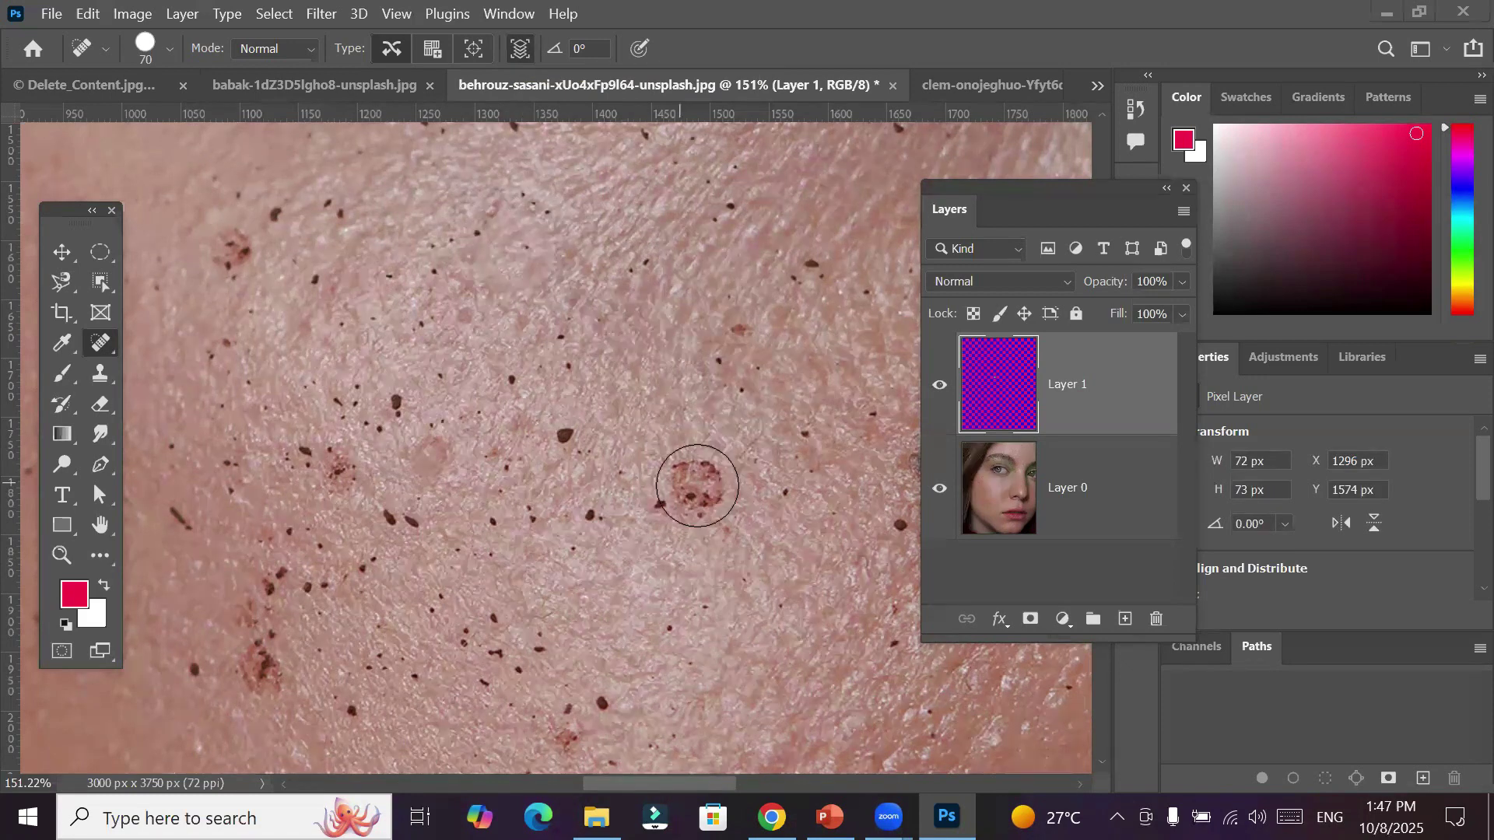
left_click(561, 437)
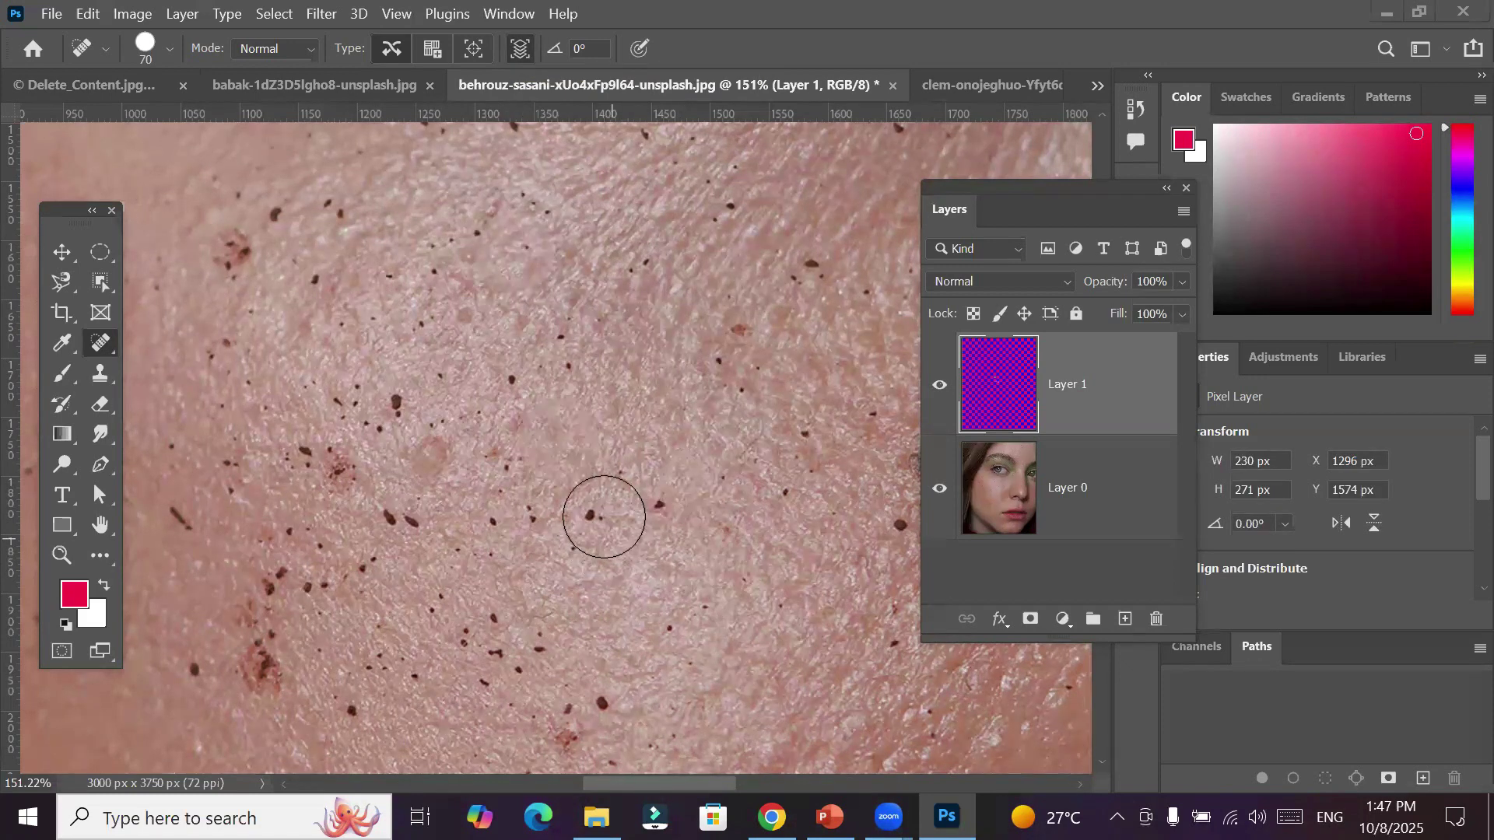
left_click(660, 507)
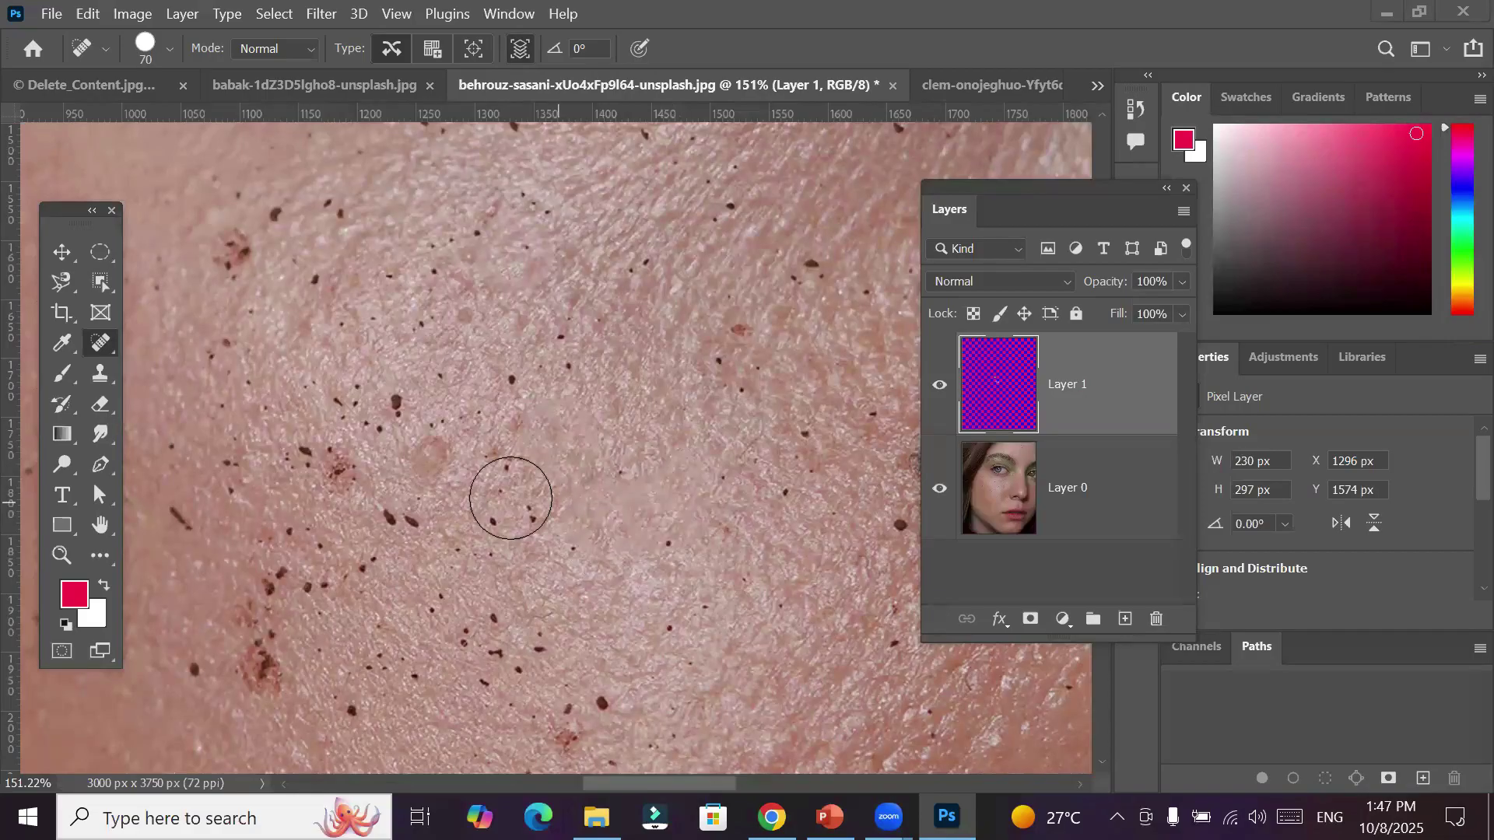
left_click(520, 520)
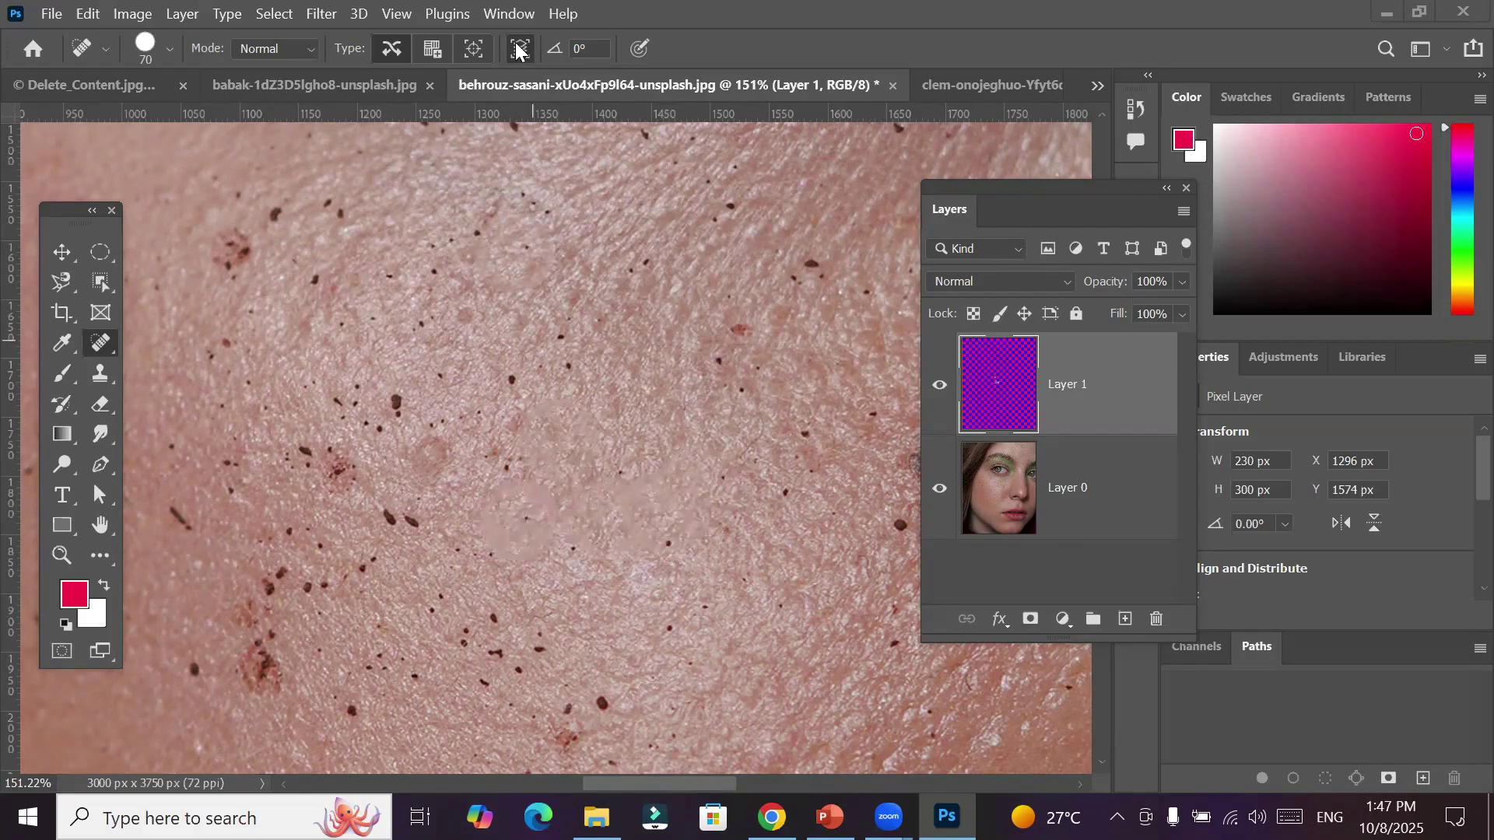
With Layer 1 as the active layer, heal the outer red spot and paint over the speck clusters across the cheek
left_click(988, 486)
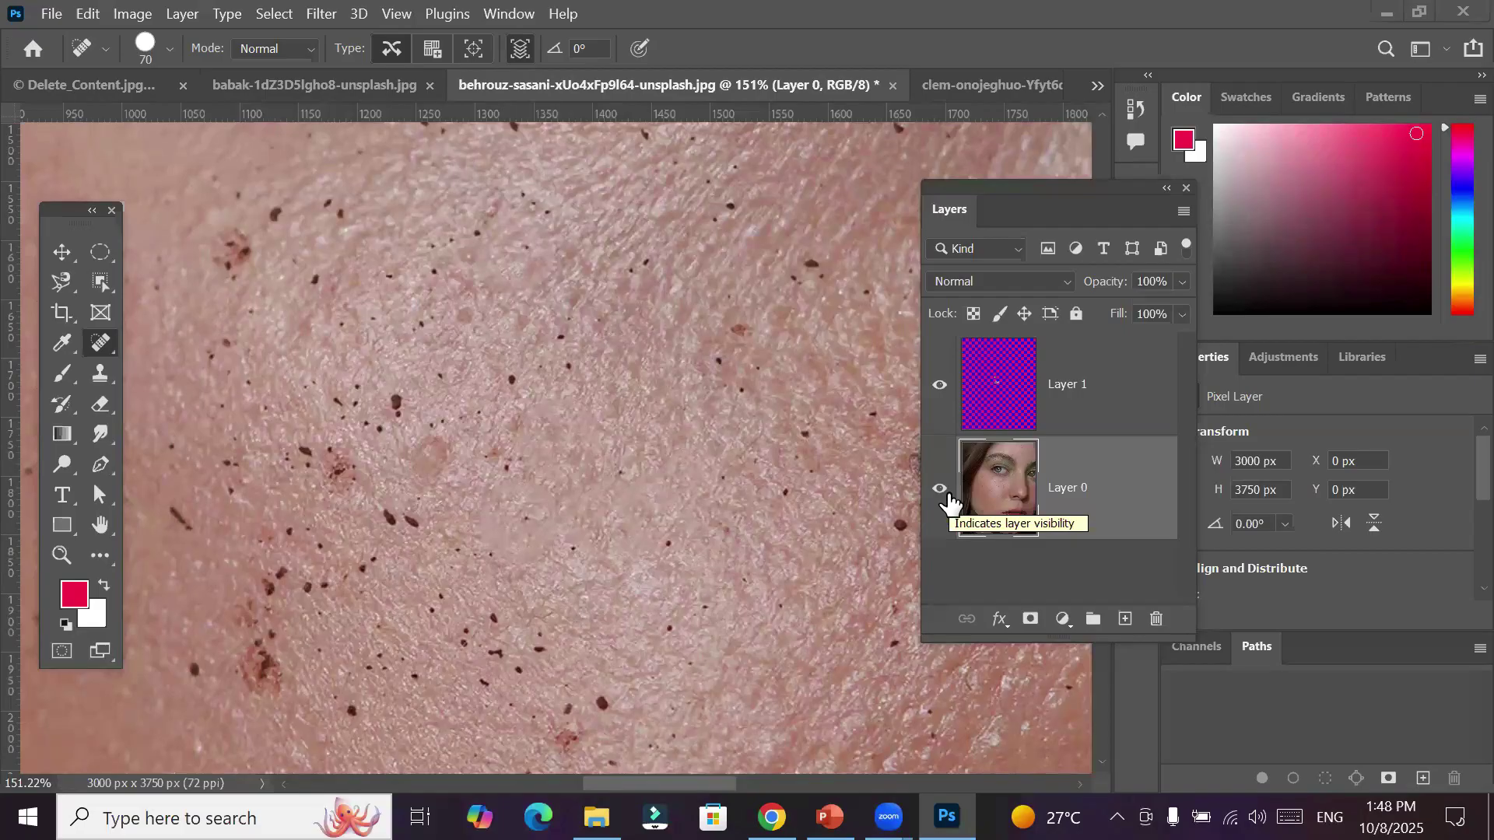
left_click(994, 401)
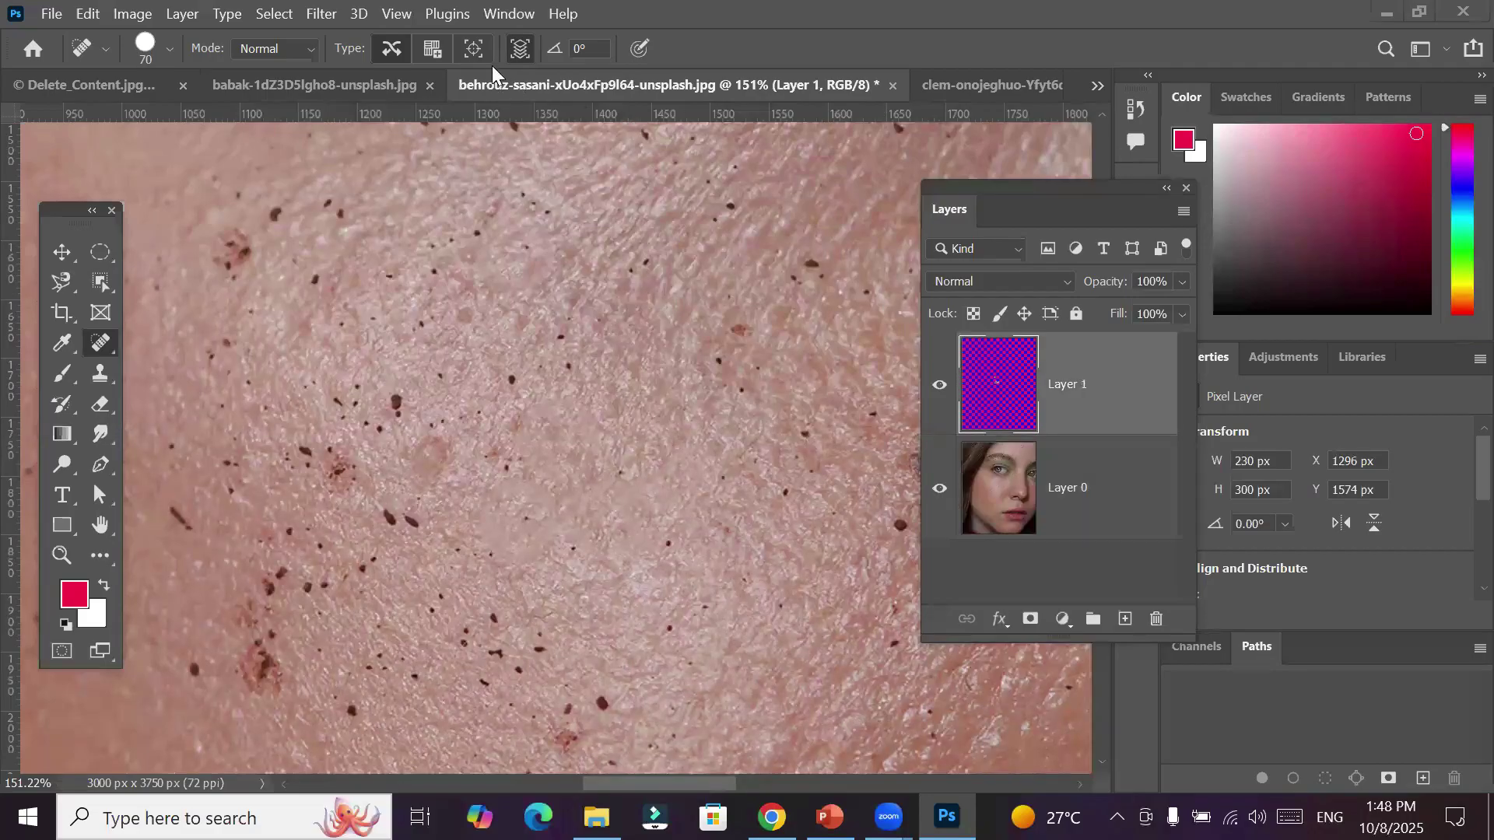
left_click(233, 238)
scroll(437, 518, "down", 5)
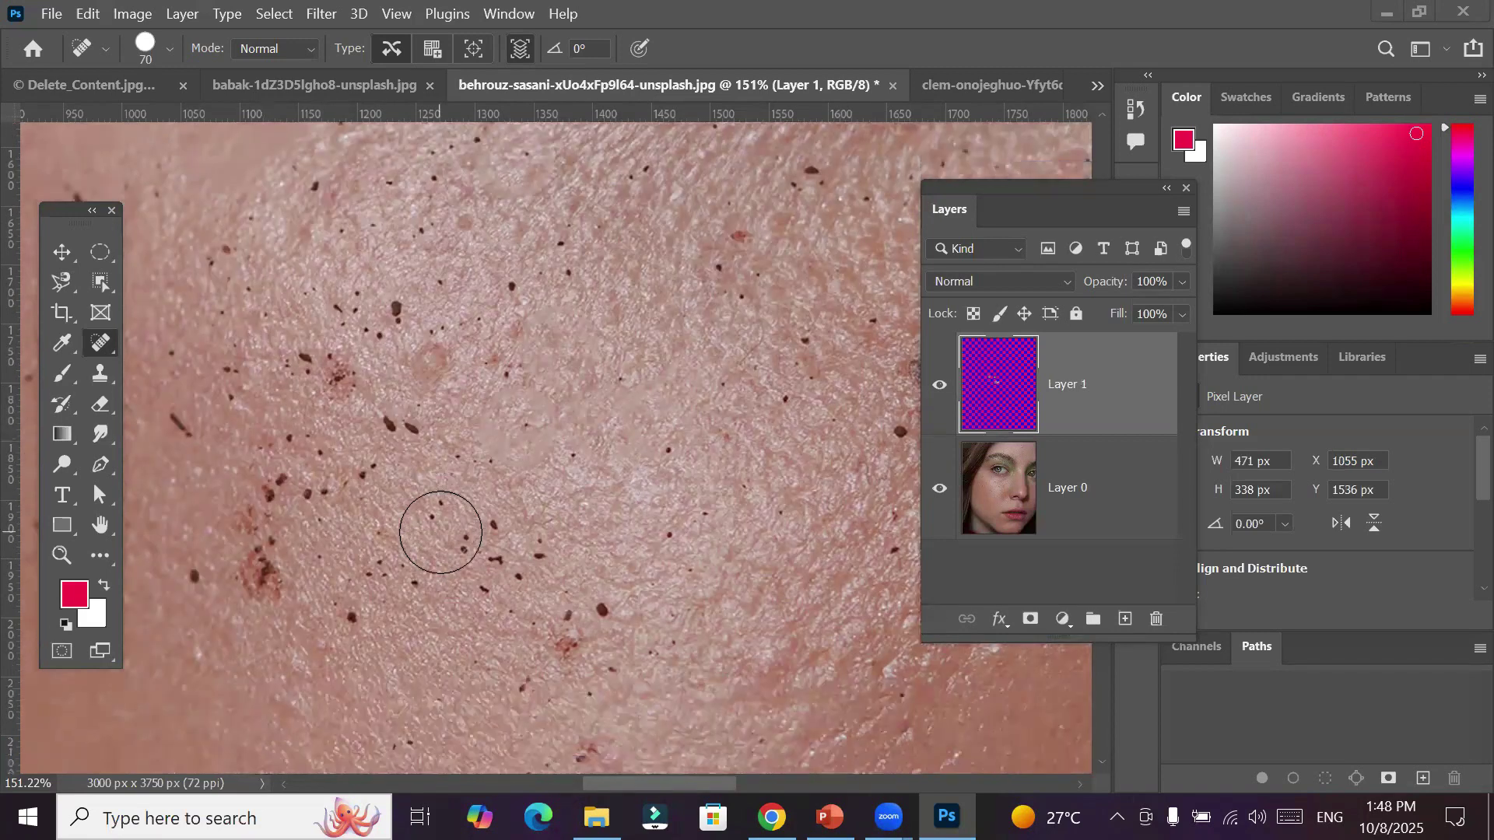
mouse_move(490, 360)
left_mouse_down()
mouse_move(599, 471)
mouse_move(536, 574)
mouse_move(593, 682)
mouse_move(576, 705)
mouse_move(478, 636)
left_mouse_up()
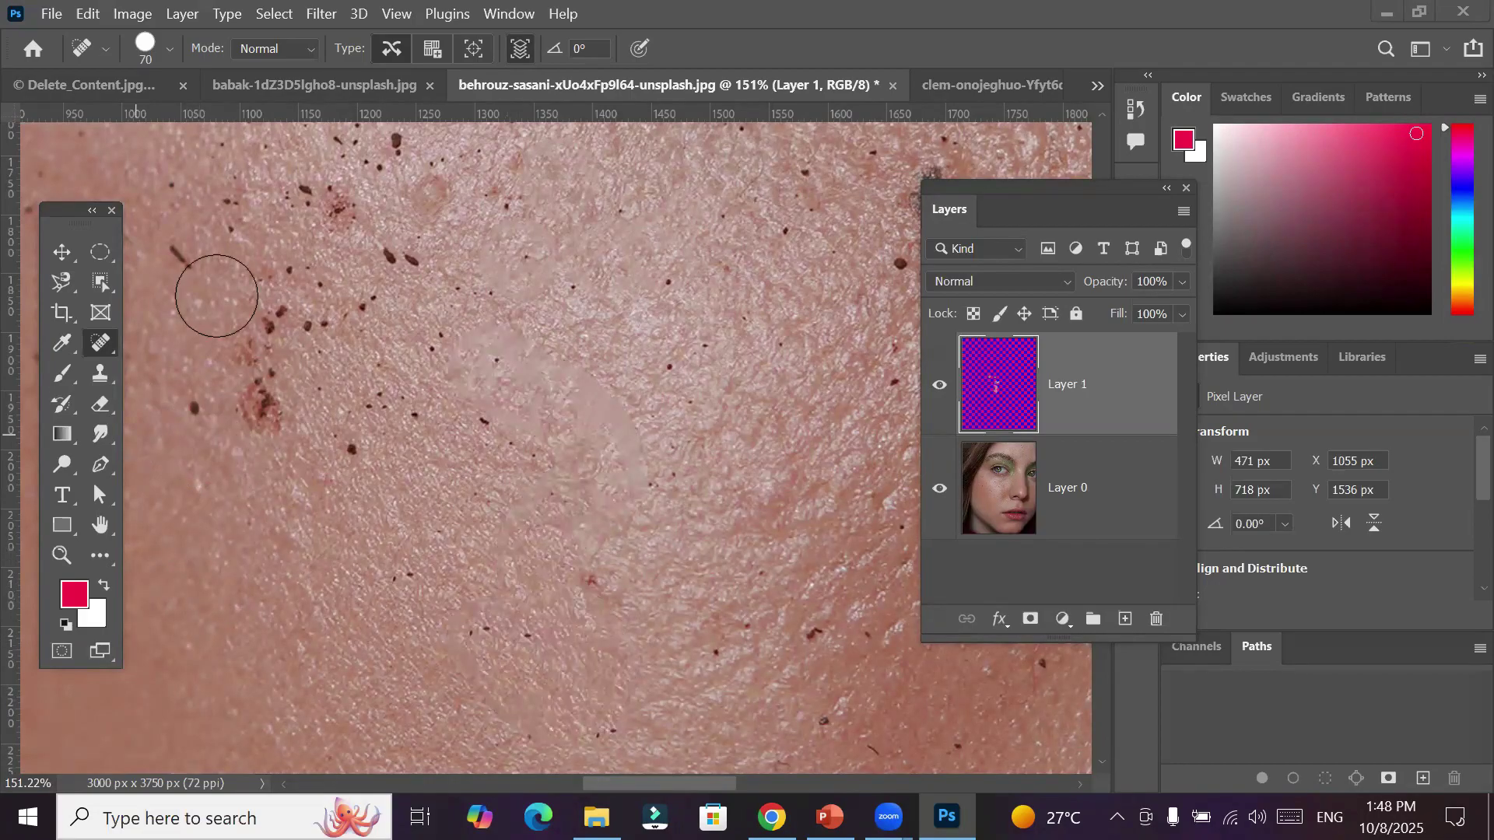
mouse_move(207, 319)
left_mouse_down()
mouse_move(383, 309)
mouse_move(425, 240)
mouse_move(510, 235)
left_mouse_up()
mouse_move(665, 208)
left_mouse_down()
mouse_move(835, 246)
mouse_move(917, 294)
mouse_move(906, 454)
mouse_move(812, 678)
mouse_move(889, 758)
mouse_move(993, 753)
mouse_move(1060, 669)
left_mouse_up()
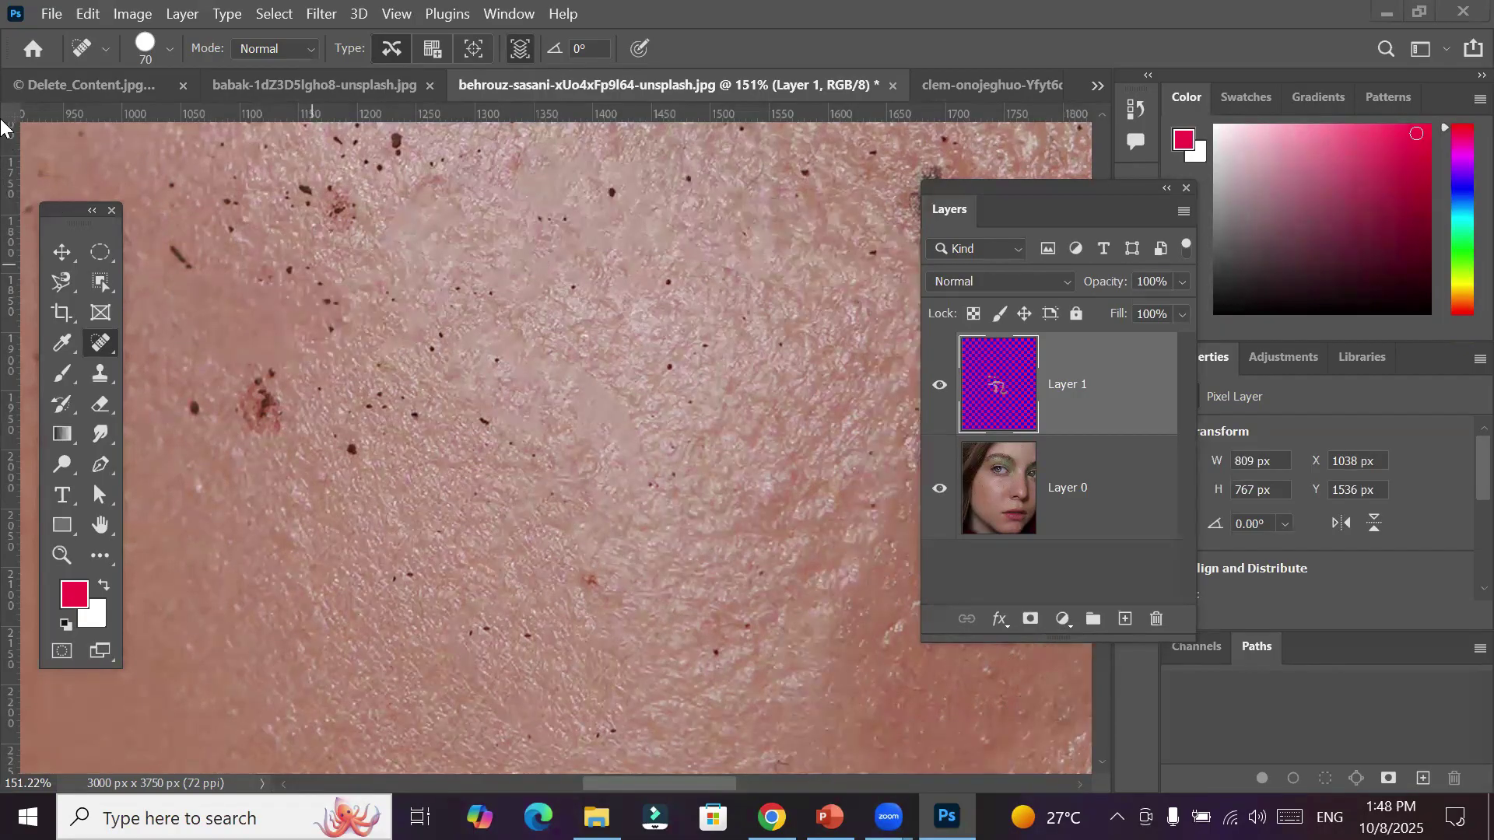
Heal the remaining dark specks and red spots on the lower cheek with single dabs and longer strokes on Layer 1
left_click(263, 398)
left_click(356, 457)
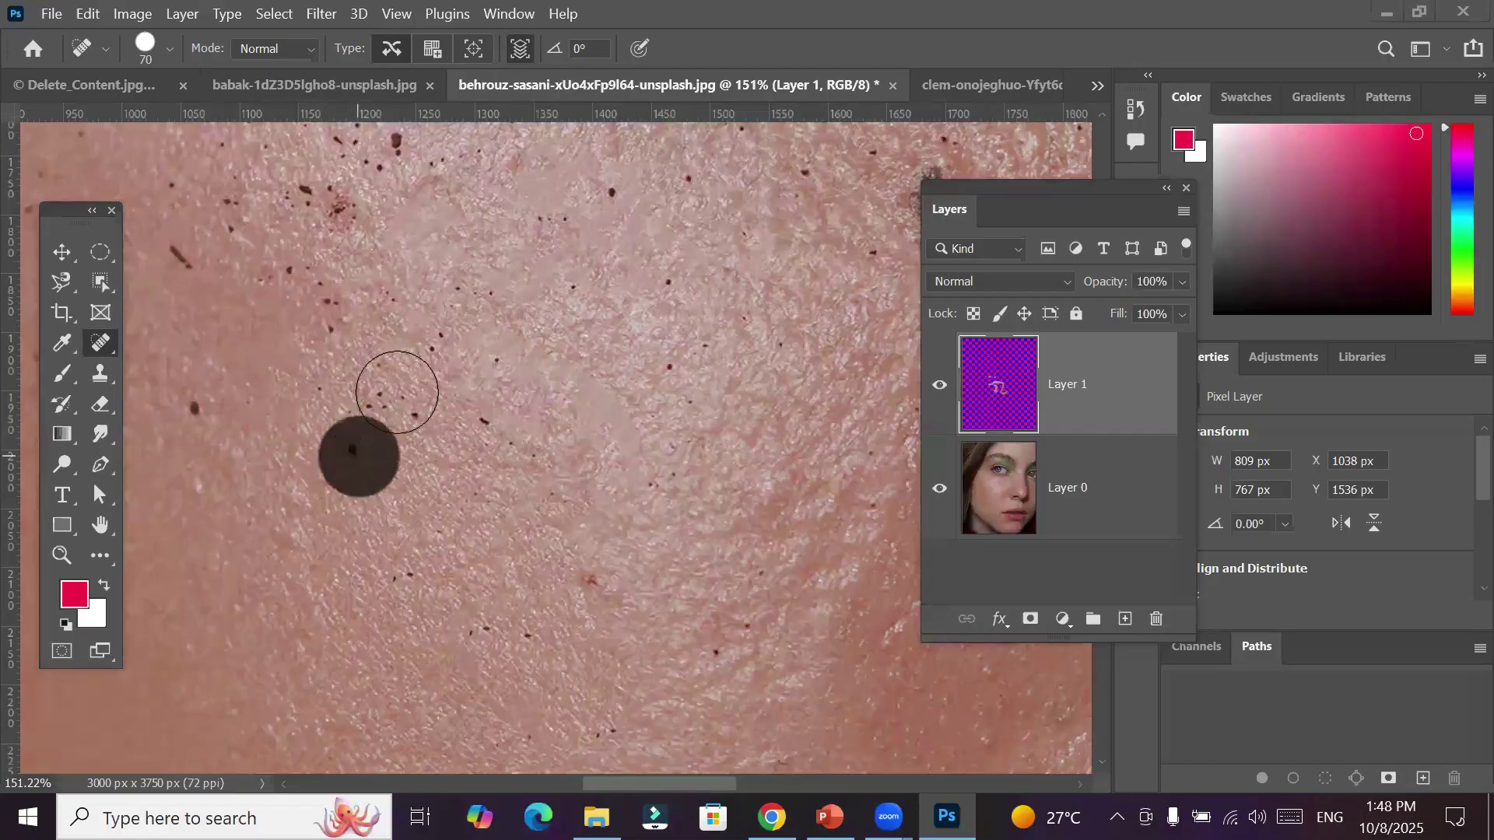
left_click(347, 393)
mouse_move(587, 217)
left_mouse_down()
mouse_move(674, 168)
mouse_move(887, 161)
left_mouse_up()
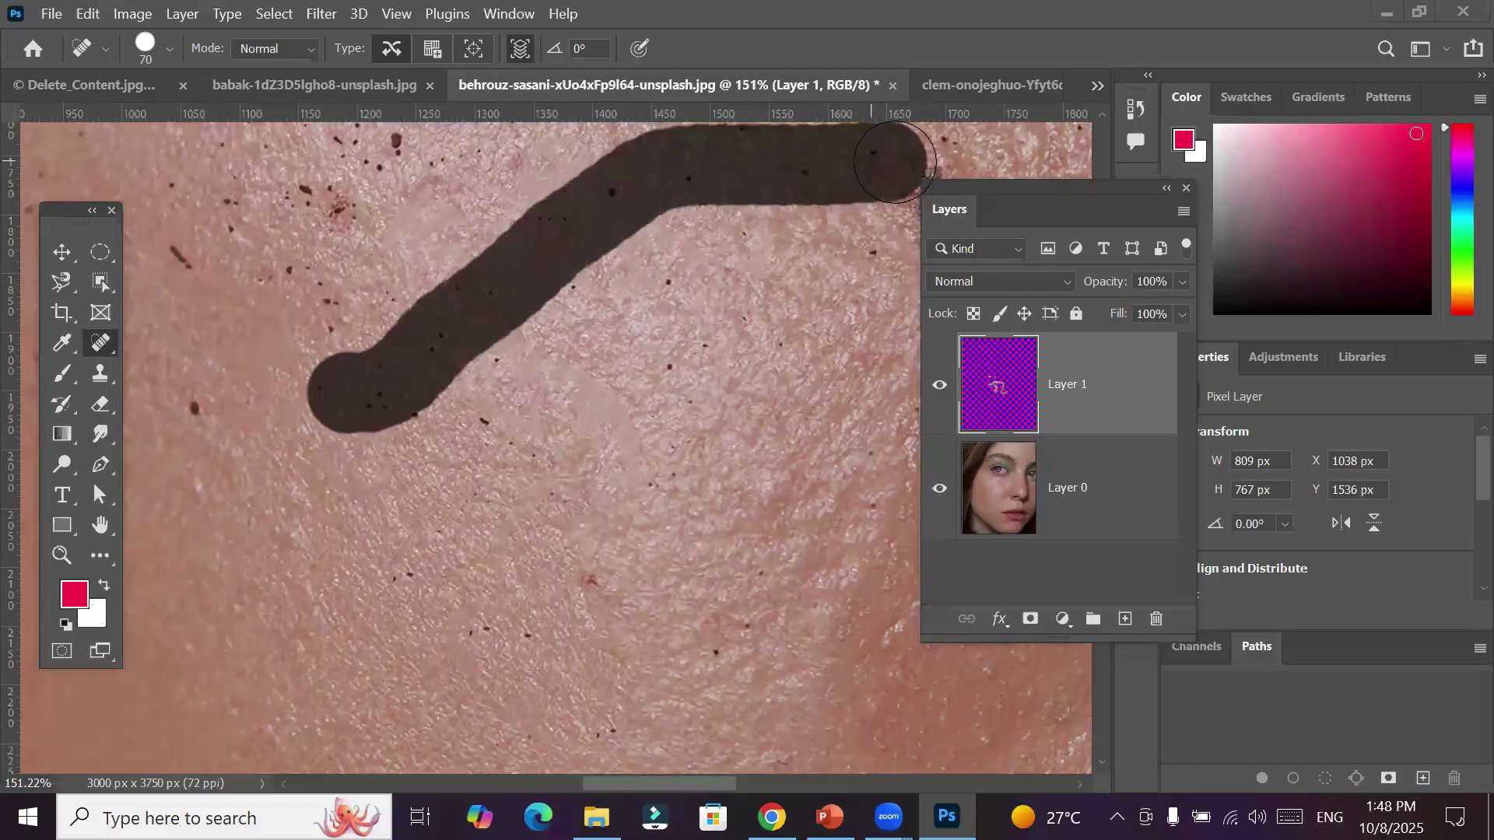
mouse_move(685, 291)
left_mouse_down()
mouse_move(676, 376)
mouse_move(607, 369)
mouse_move(504, 385)
mouse_move(467, 436)
left_mouse_up()
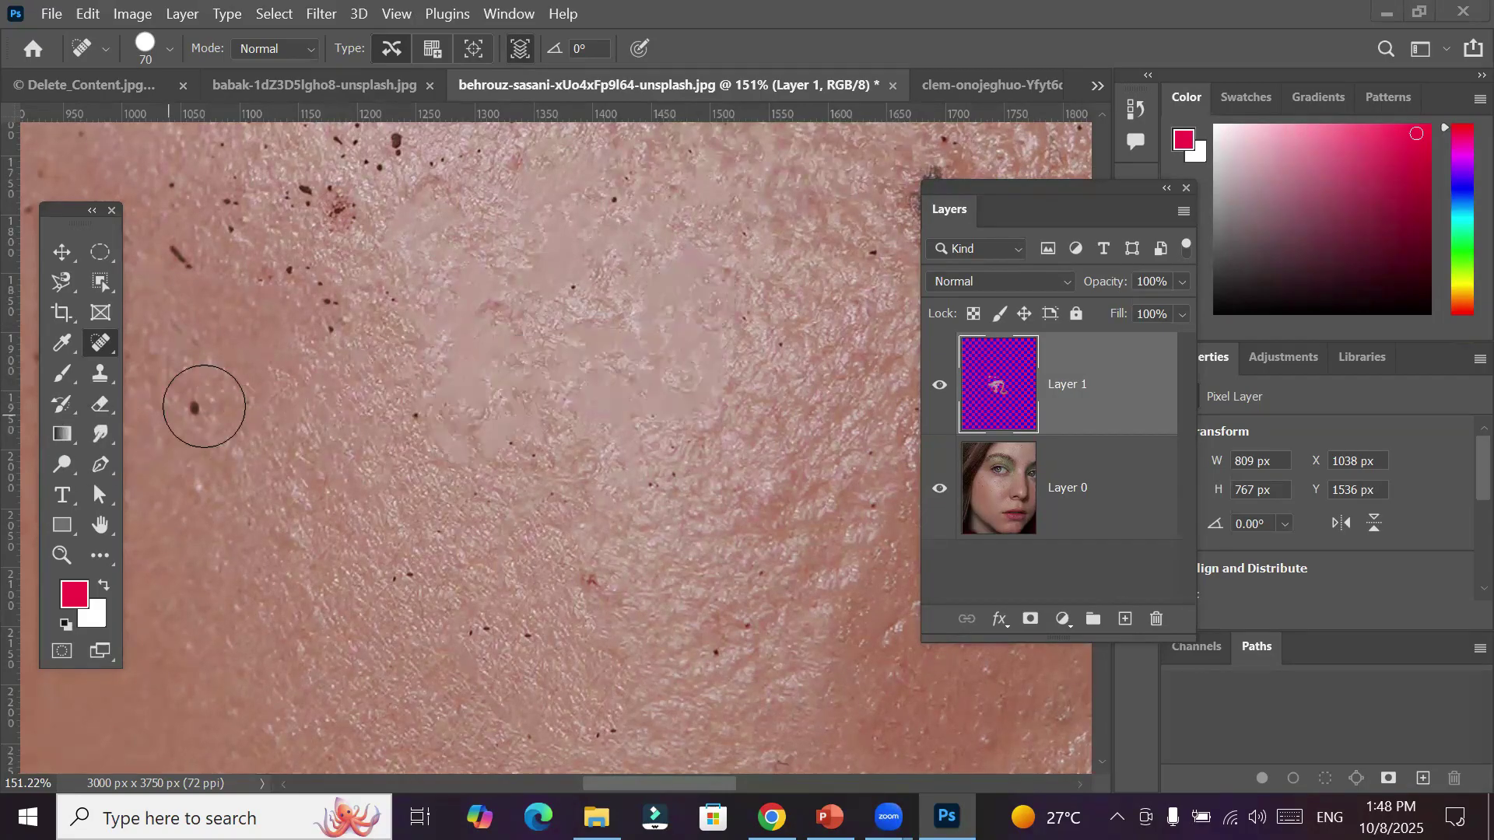
left_click(175, 405)
left_click(604, 582)
Heal the outer end of the crease beneath the lower eyelid on Layer 1
scroll(644, 605, "down", 7)
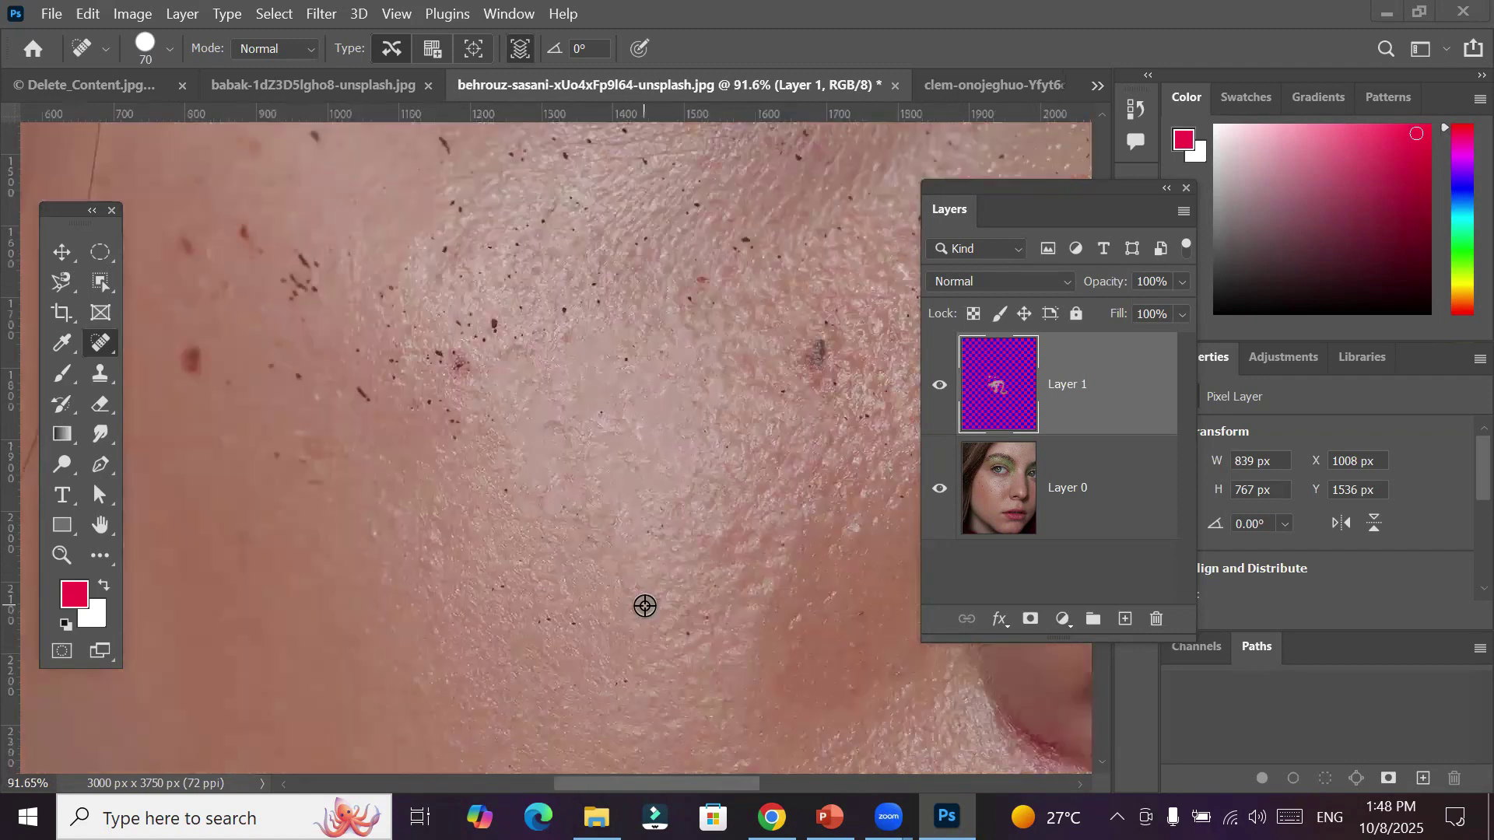
scroll(793, 268, "up", 3)
scroll(797, 350, "up", 2)
scroll(801, 388, "up", 5)
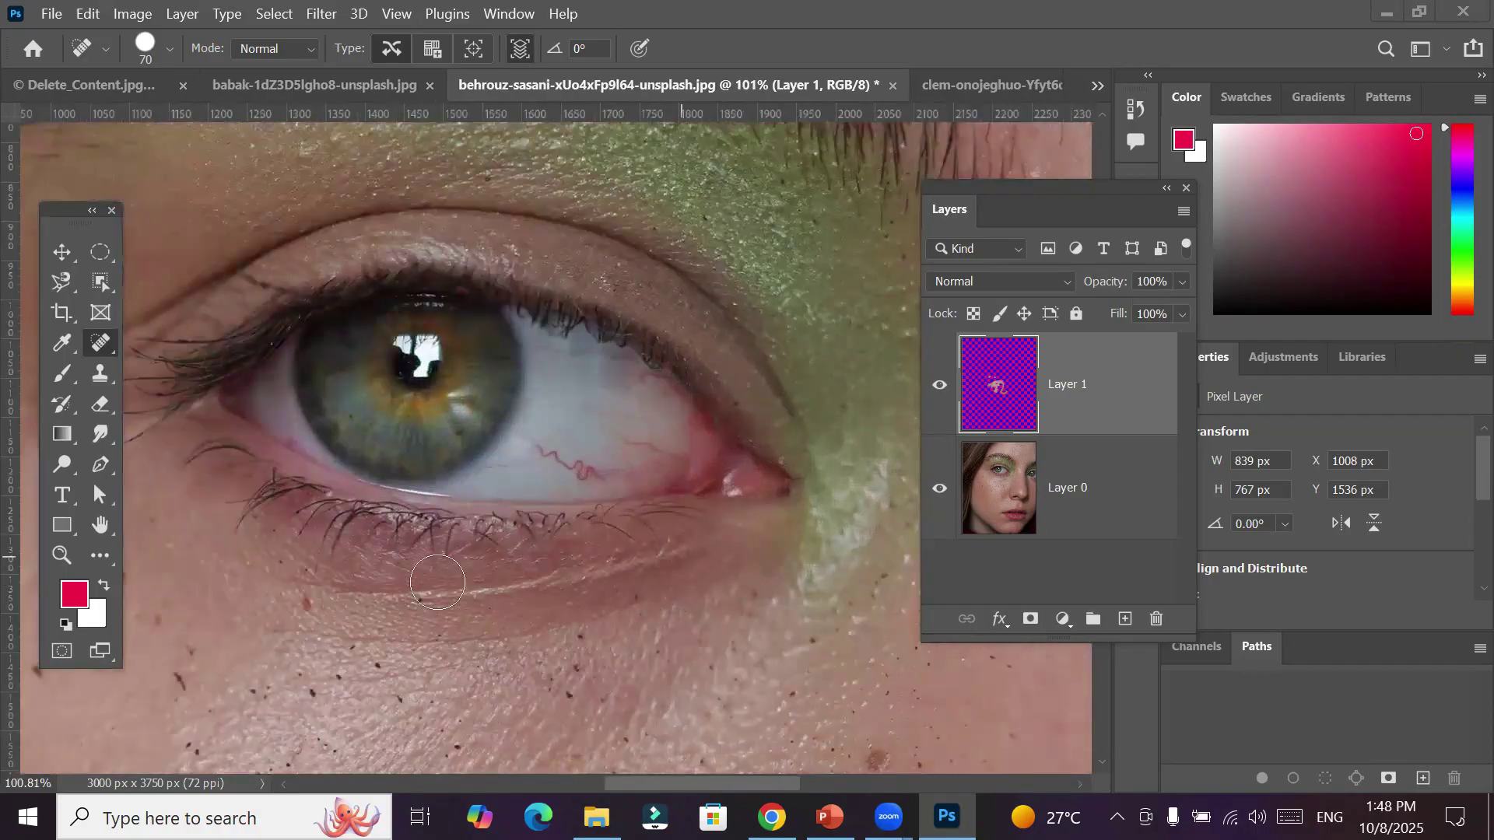
left_click_drag(342, 596, 378, 598)
left_click(376, 599)
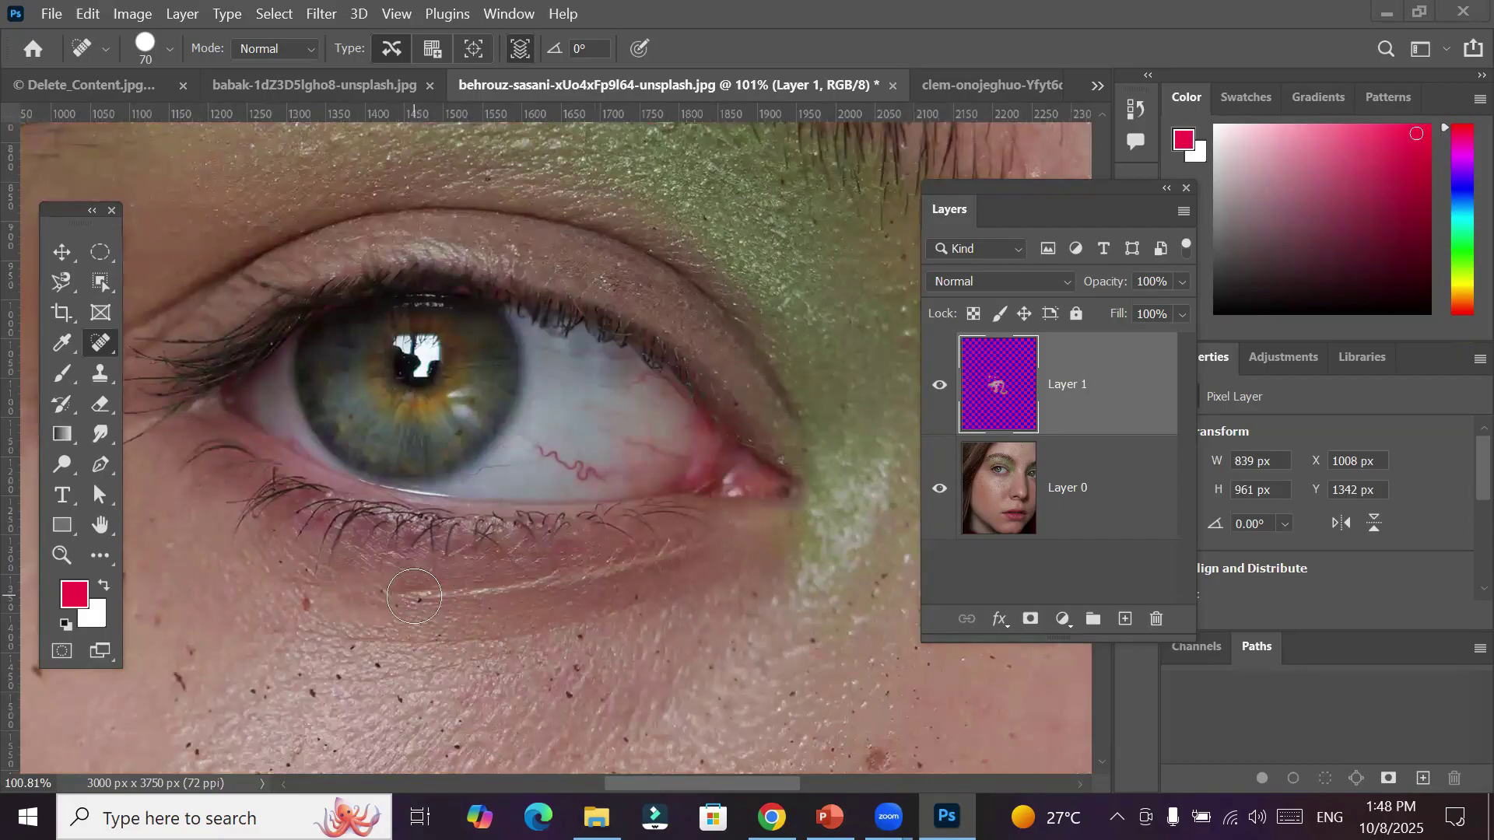
Heal the middle and inner part of the crease beneath the lower eyelid with repeated dabs on Layer 1
left_click(414, 596)
left_click(450, 596)
left_click(471, 596)
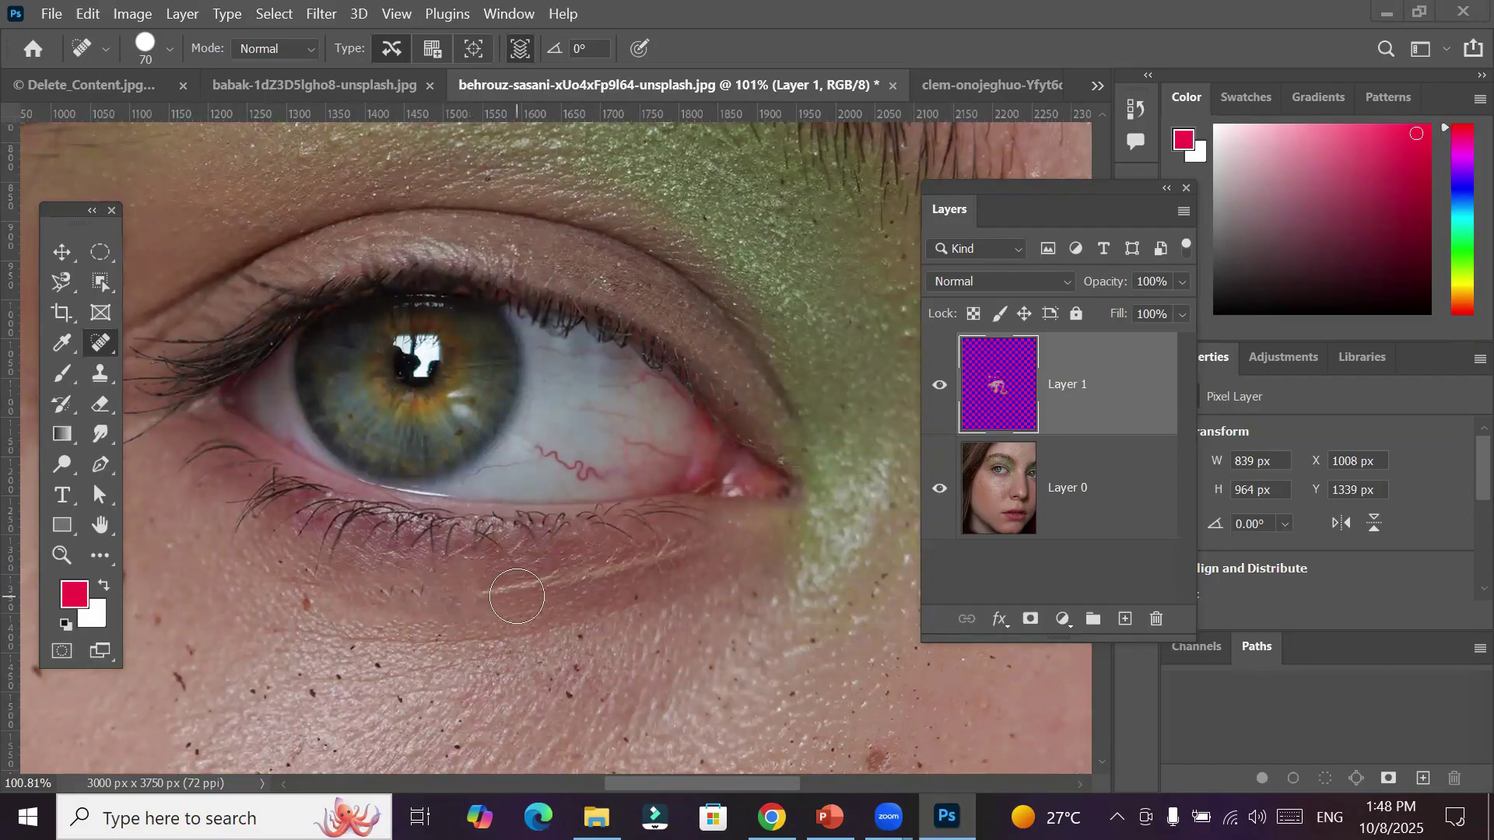
left_click(529, 595)
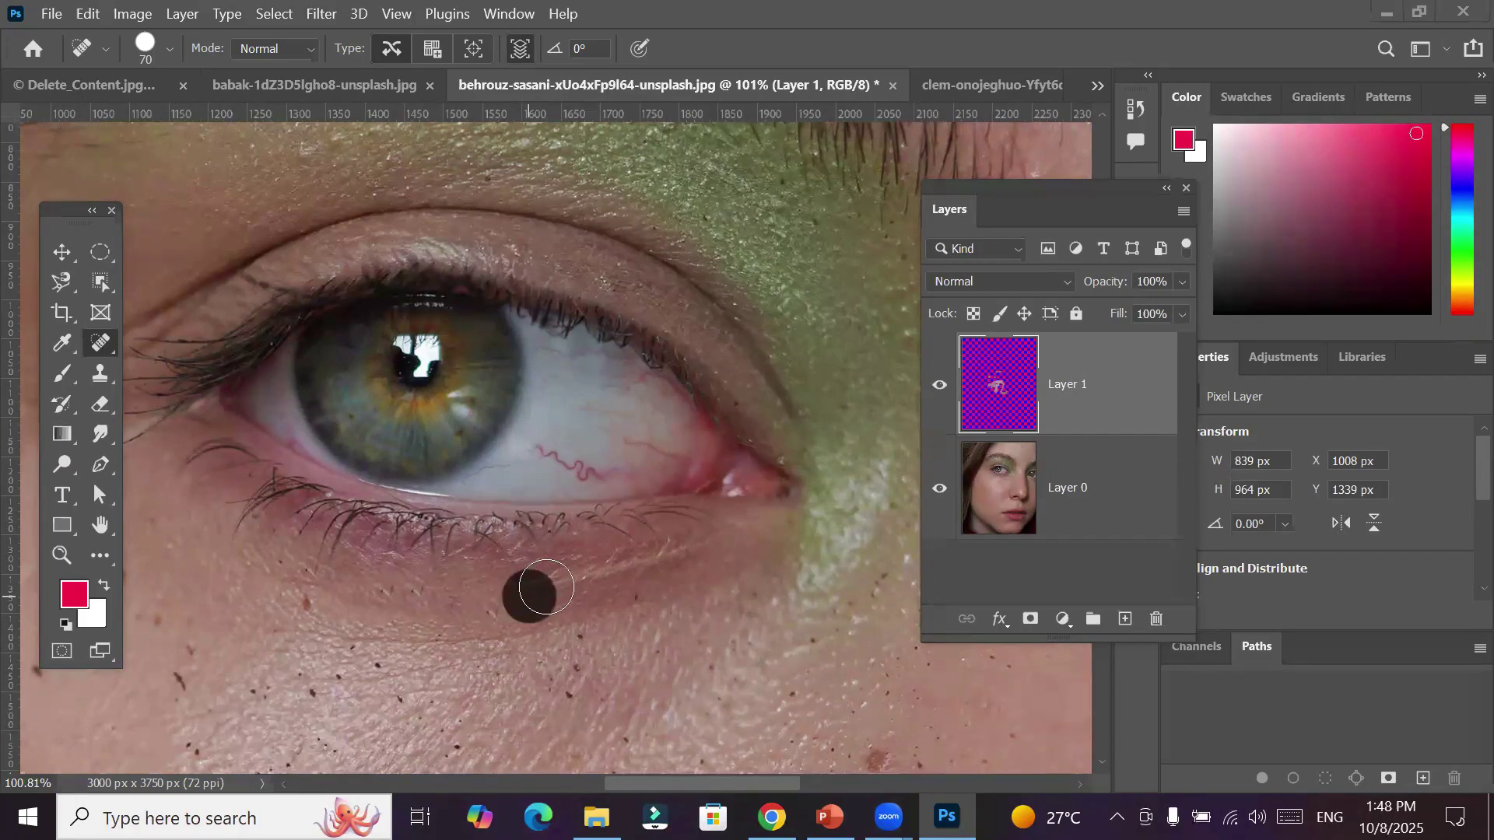
left_click(566, 588)
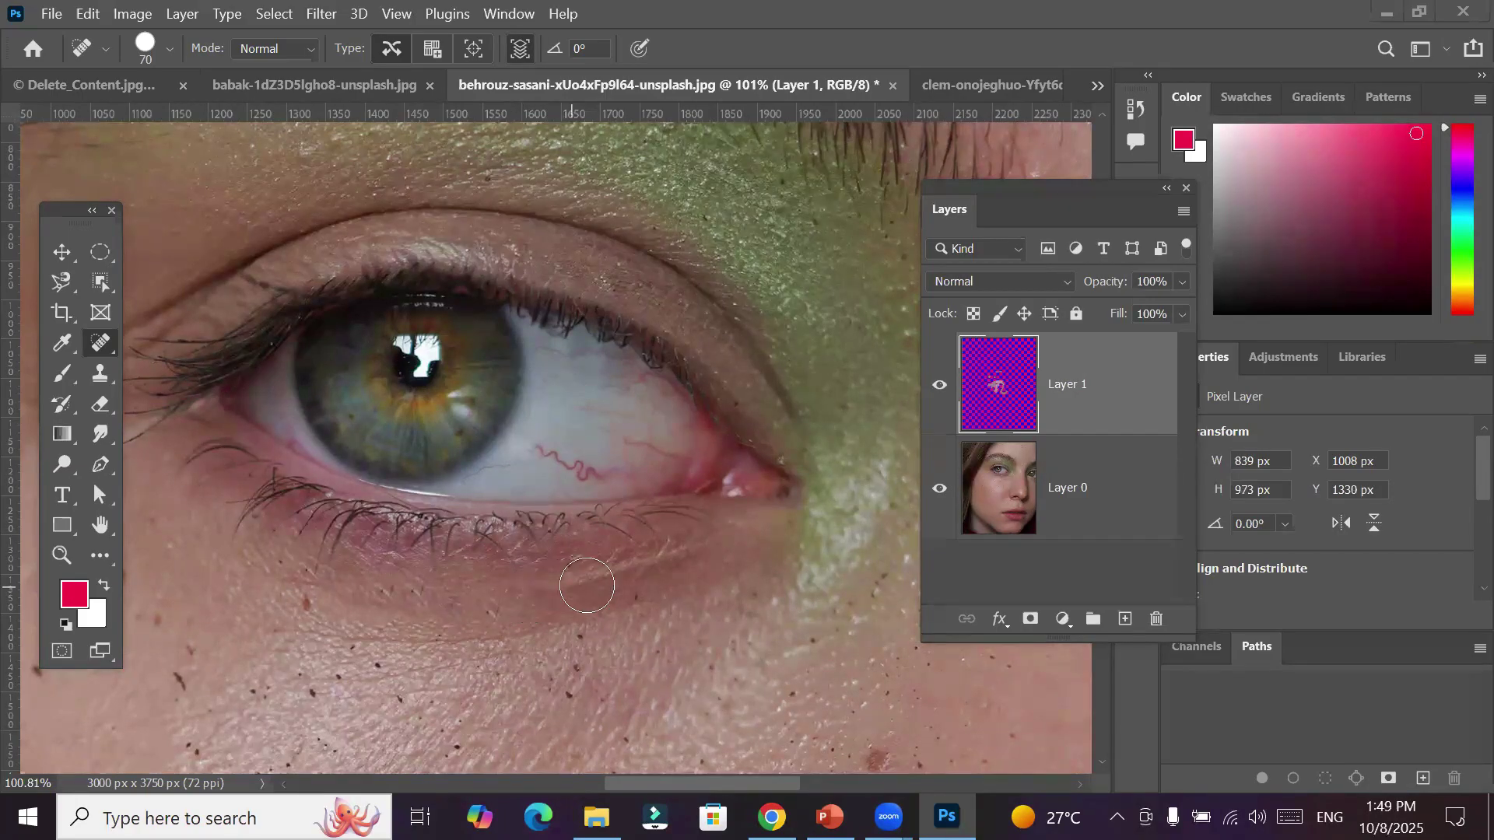
left_click(594, 584)
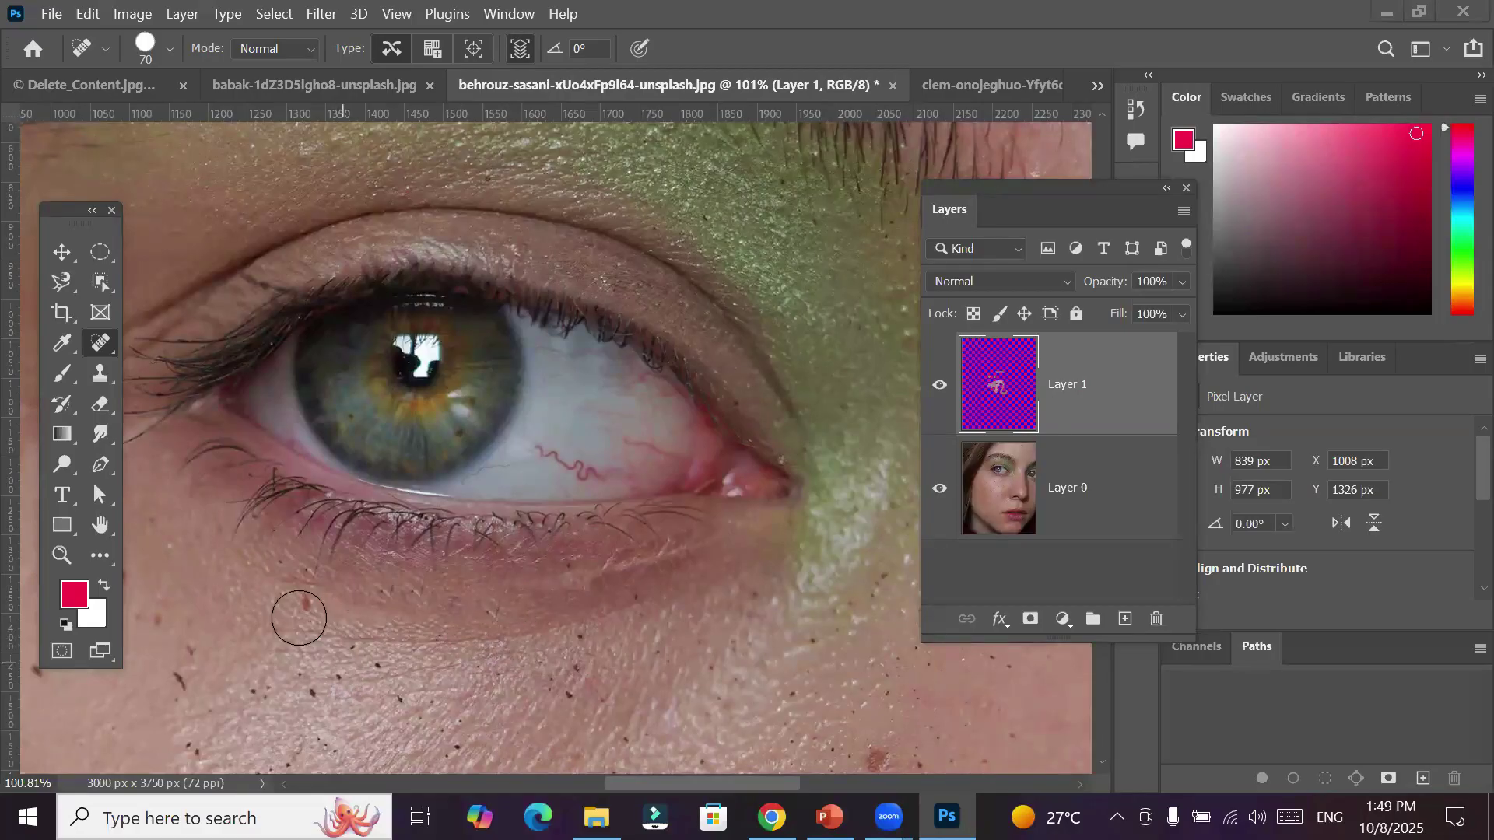
Paint over the red spot, dark specks and remaining blemishes on the skin below the eye with long healing strokes
mouse_move(291, 624)
left_mouse_down()
mouse_move(297, 684)
mouse_move(358, 697)
mouse_move(525, 681)
mouse_move(669, 614)
left_mouse_up()
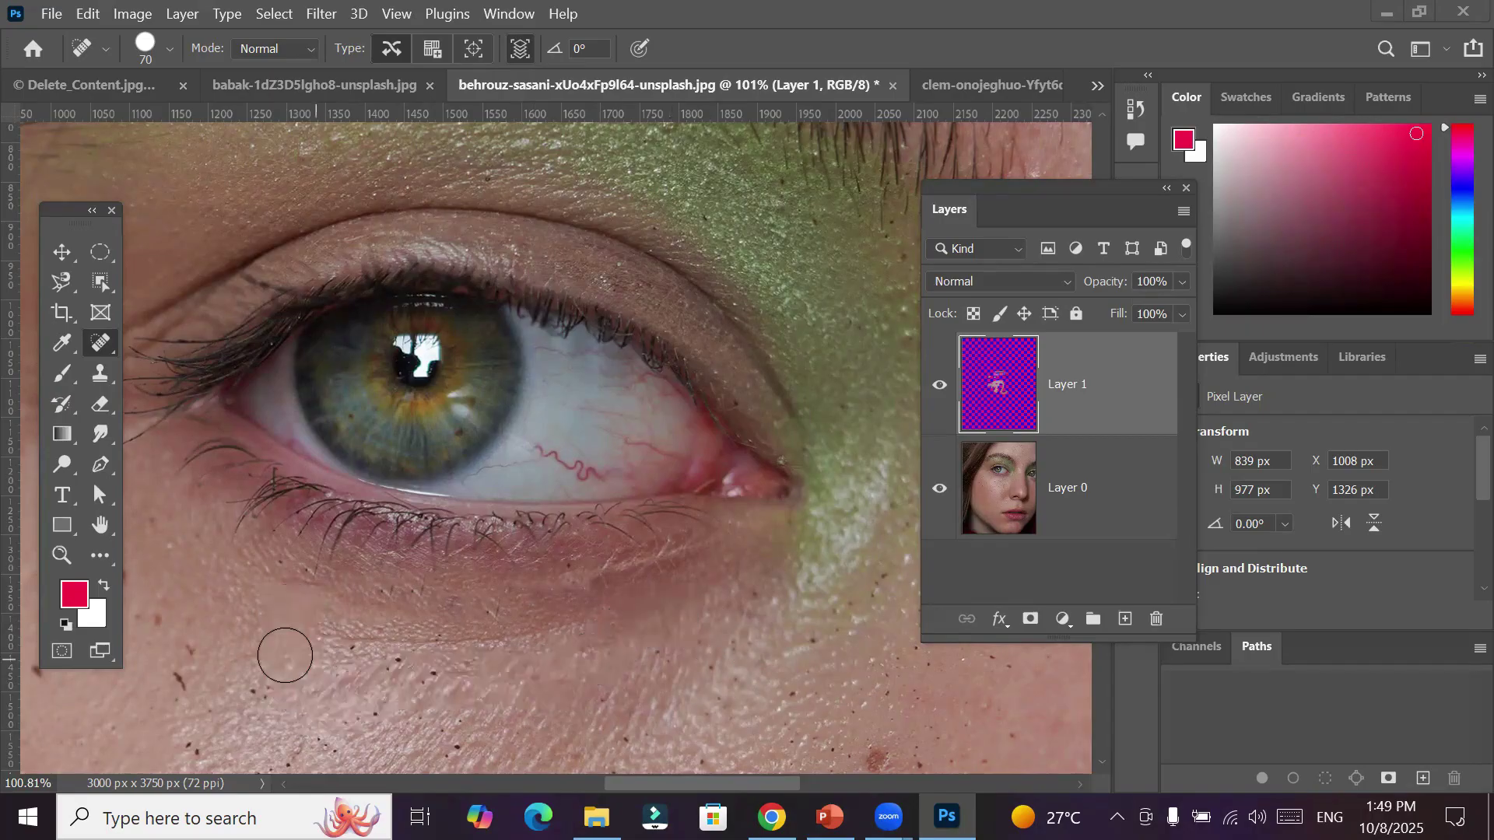
left_click_drag(165, 605, 200, 748)
mouse_move(253, 691)
left_mouse_down()
mouse_move(461, 675)
mouse_move(585, 688)
left_mouse_up()
left_click_drag(884, 750, 1034, 751)
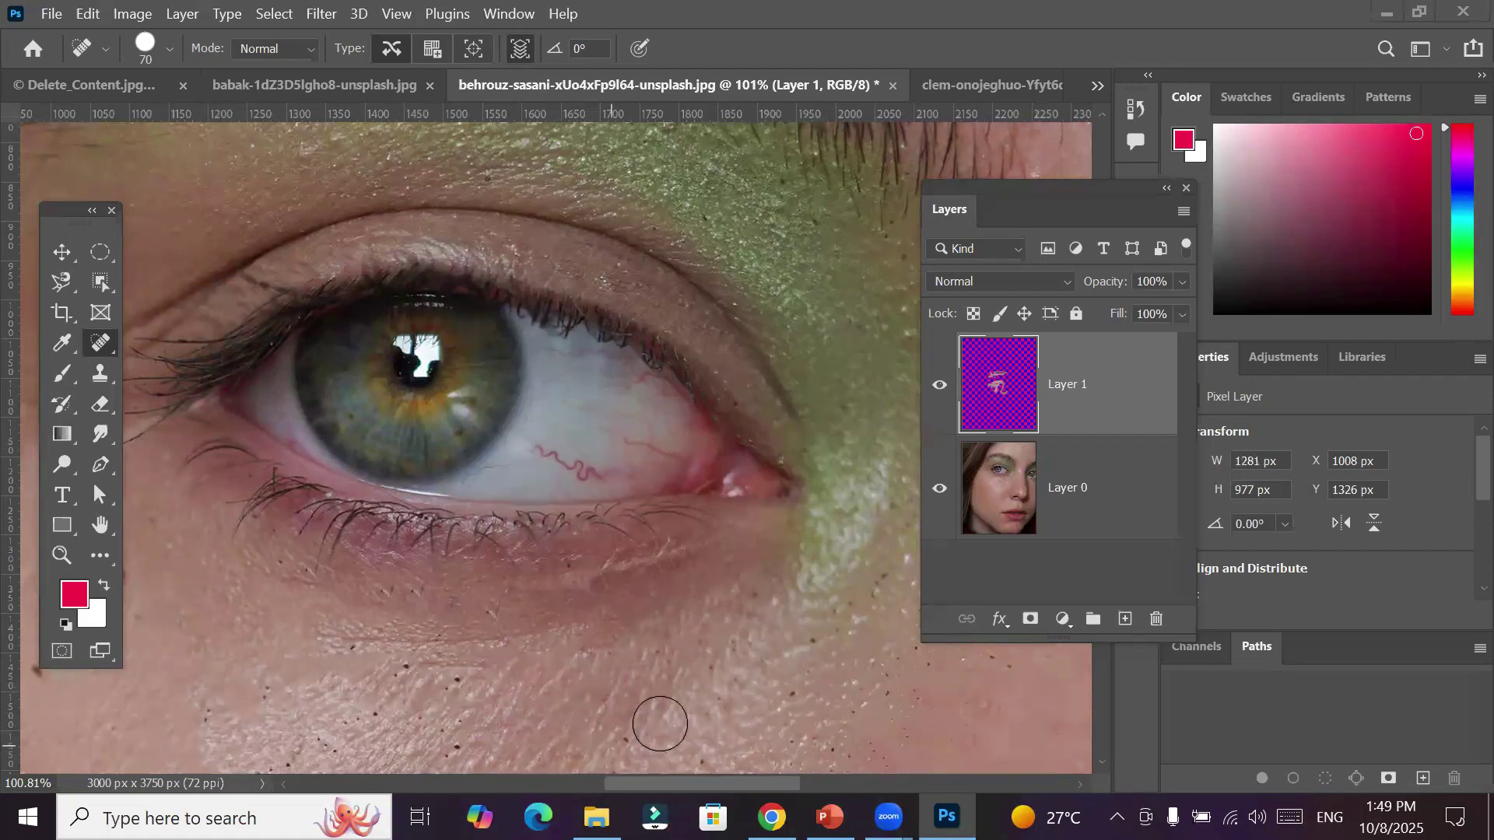
Compare the portrait before and after healing by toggling the visibility of Layer 1
left_click(940, 386)
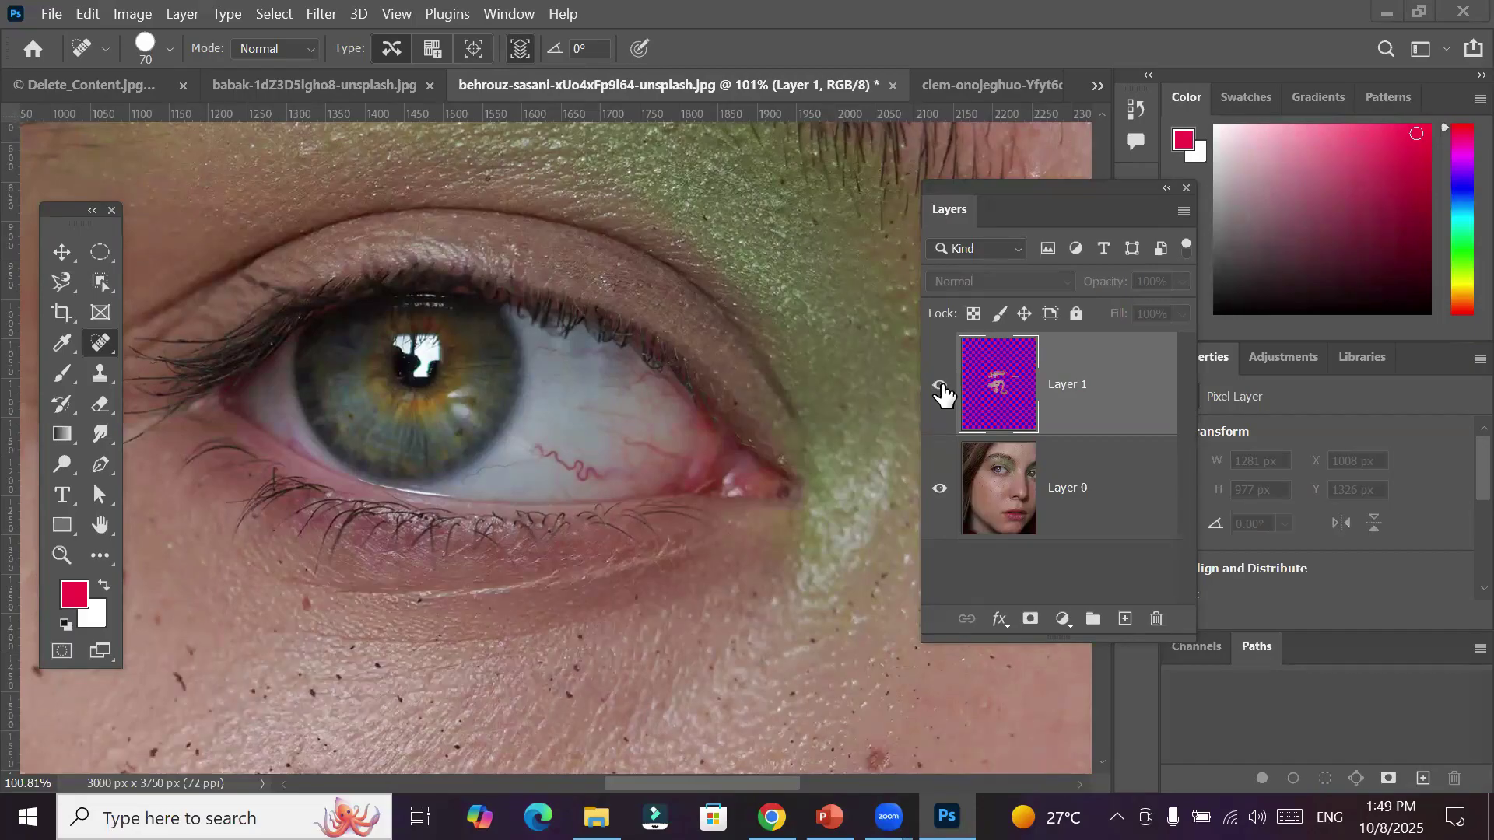
left_click(940, 387)
left_click(940, 386)
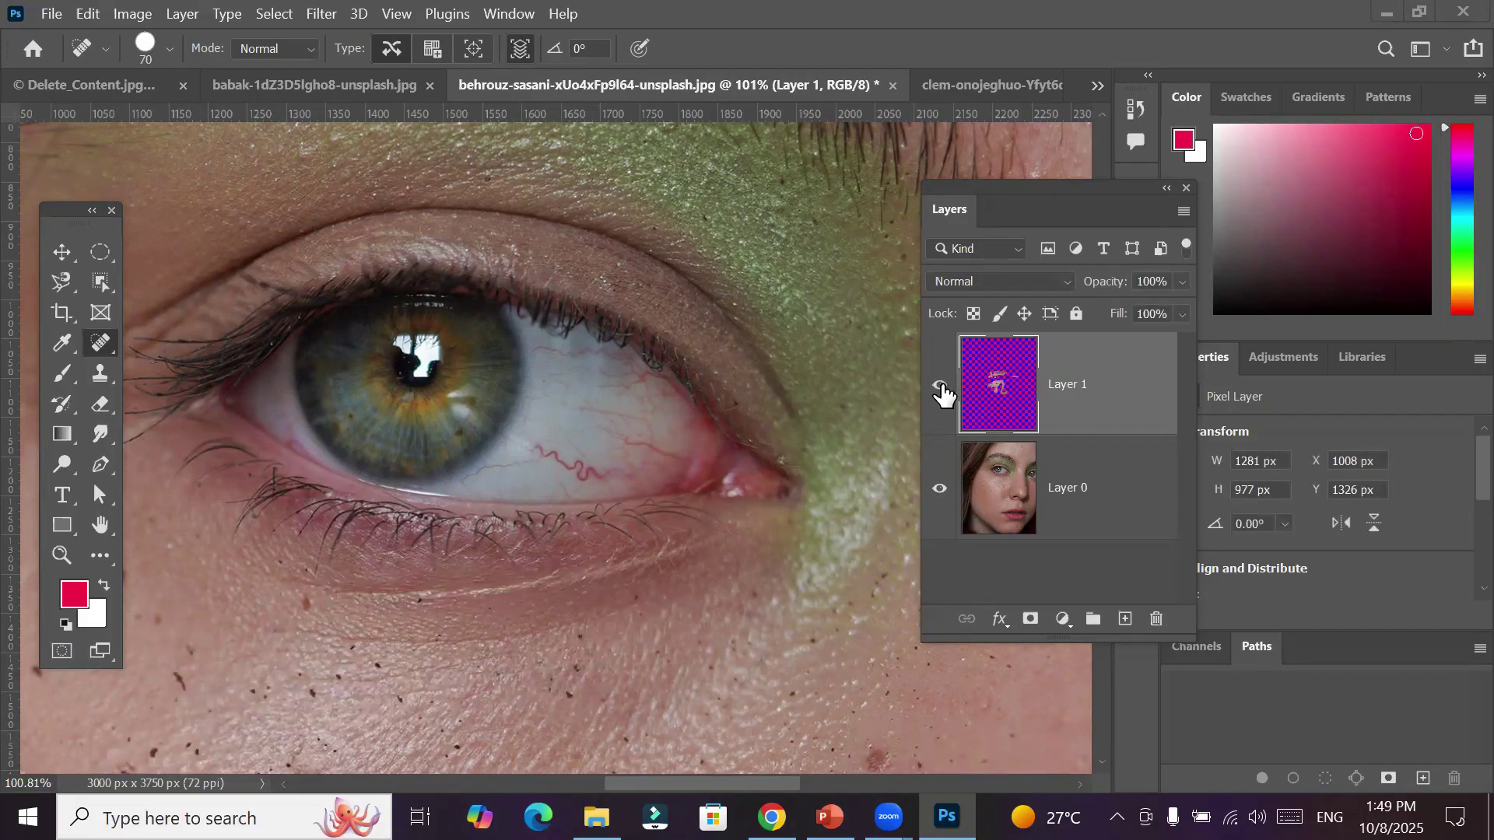
left_click(940, 386)
left_click(941, 386)
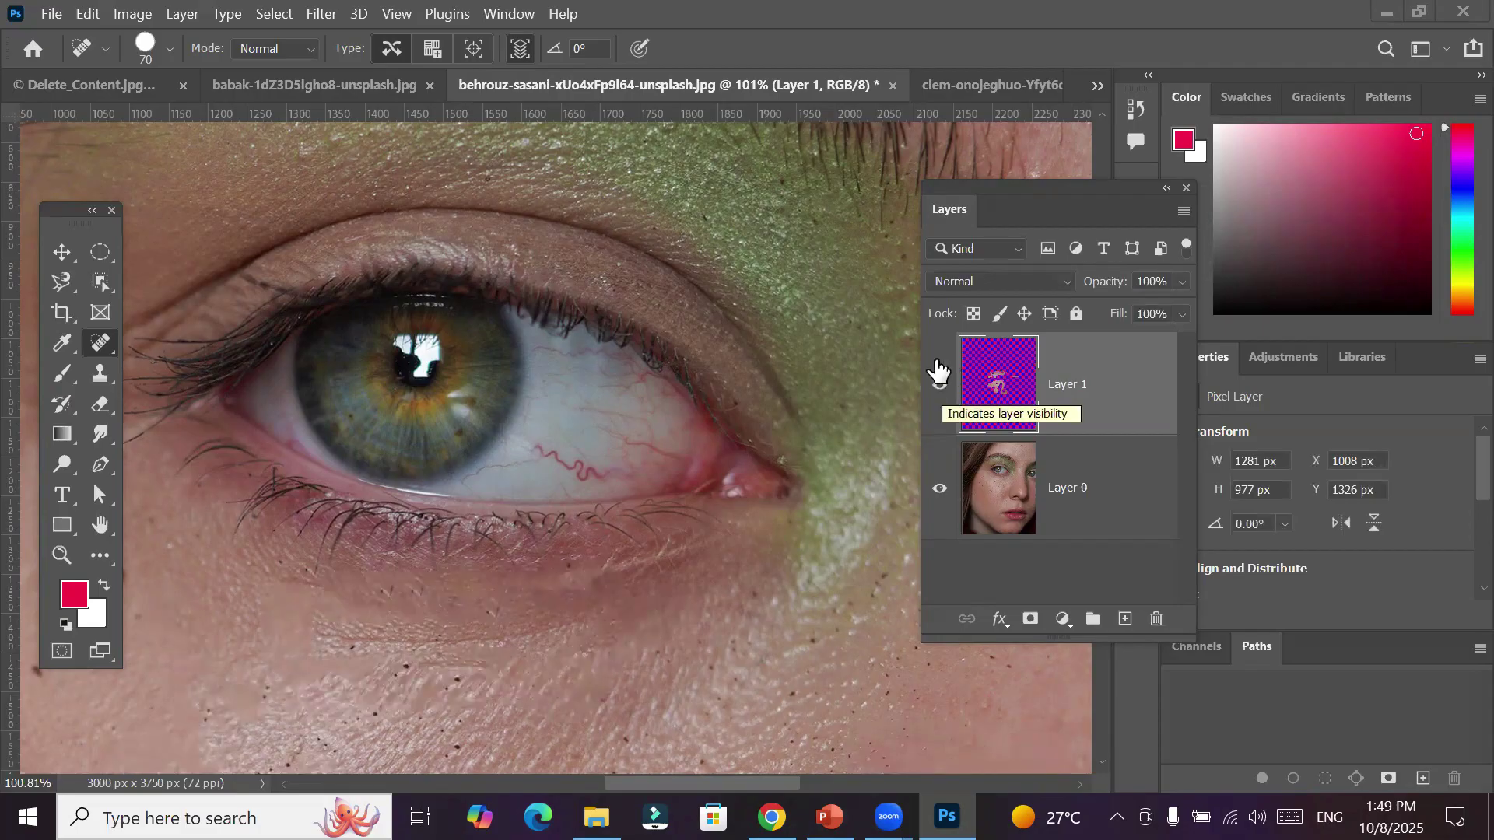
Switch to the babak-1dZ3D5lgho8-unsplash.jpg lake photo and enlarge the healing brush to 600 px to cover the lone white buoy
left_click(59, 88)
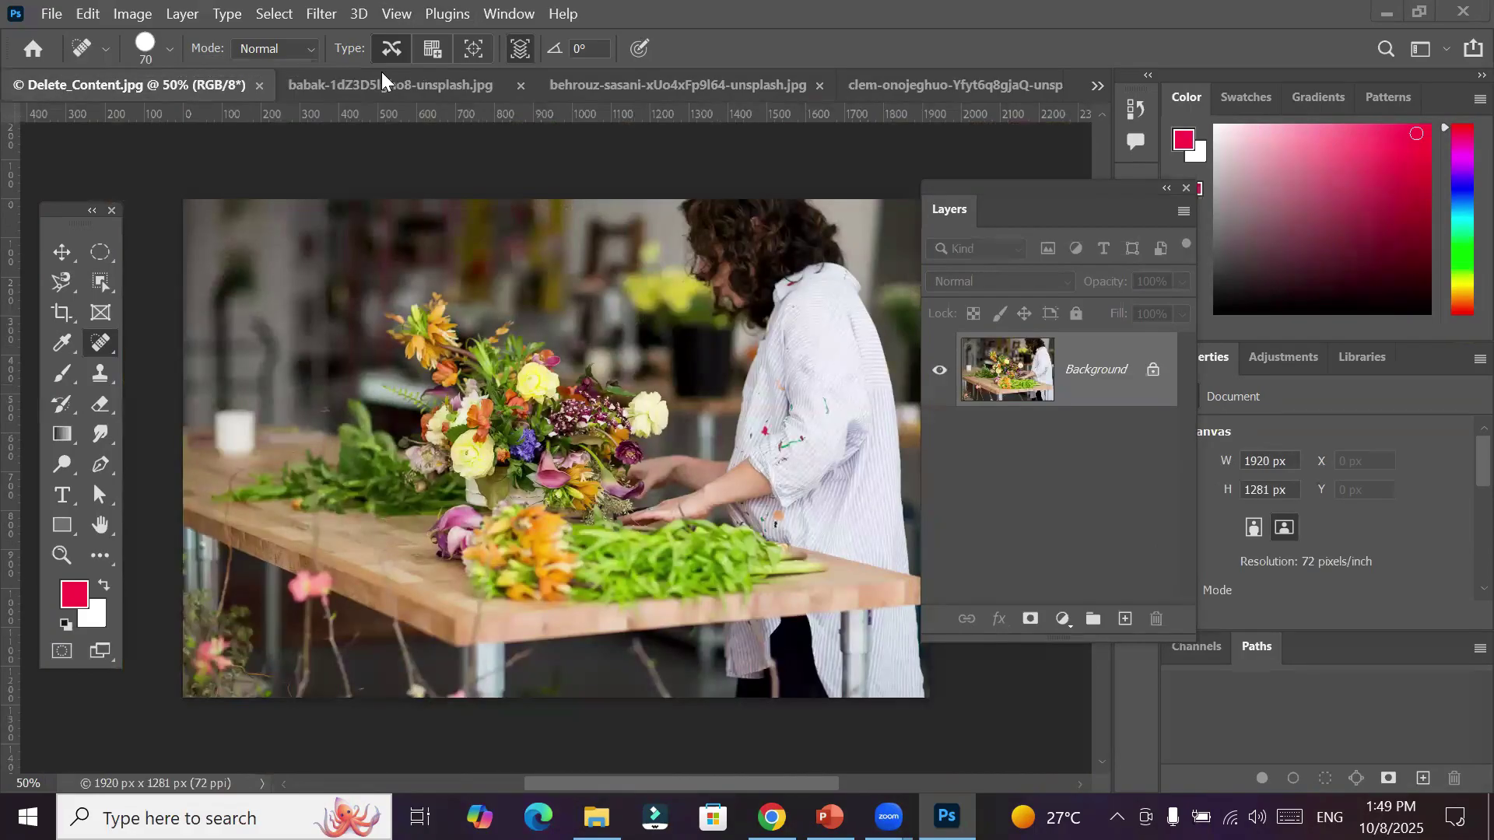
left_click(381, 72)
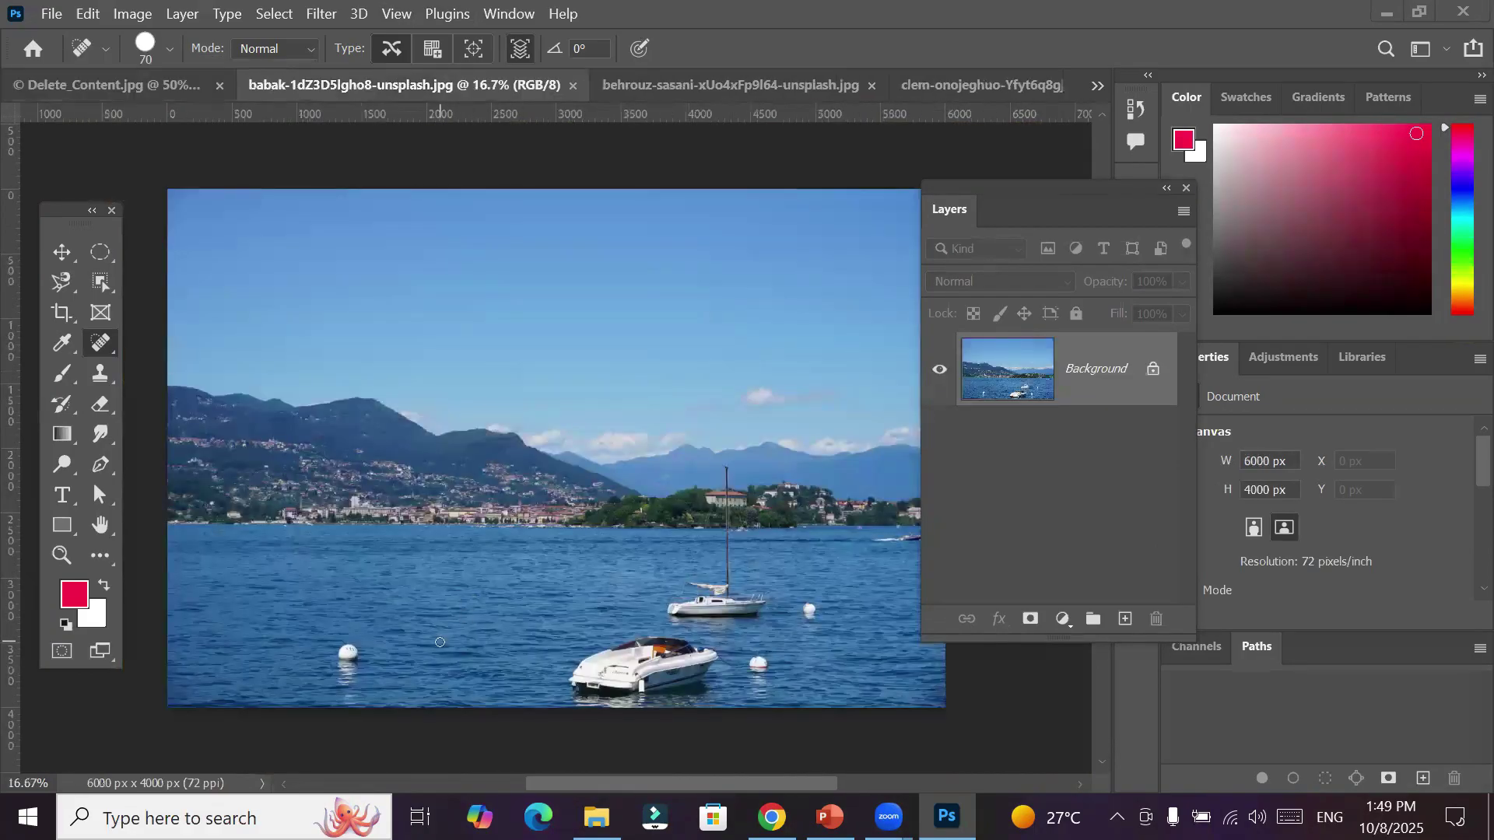
scroll(440, 641, "up", 5)
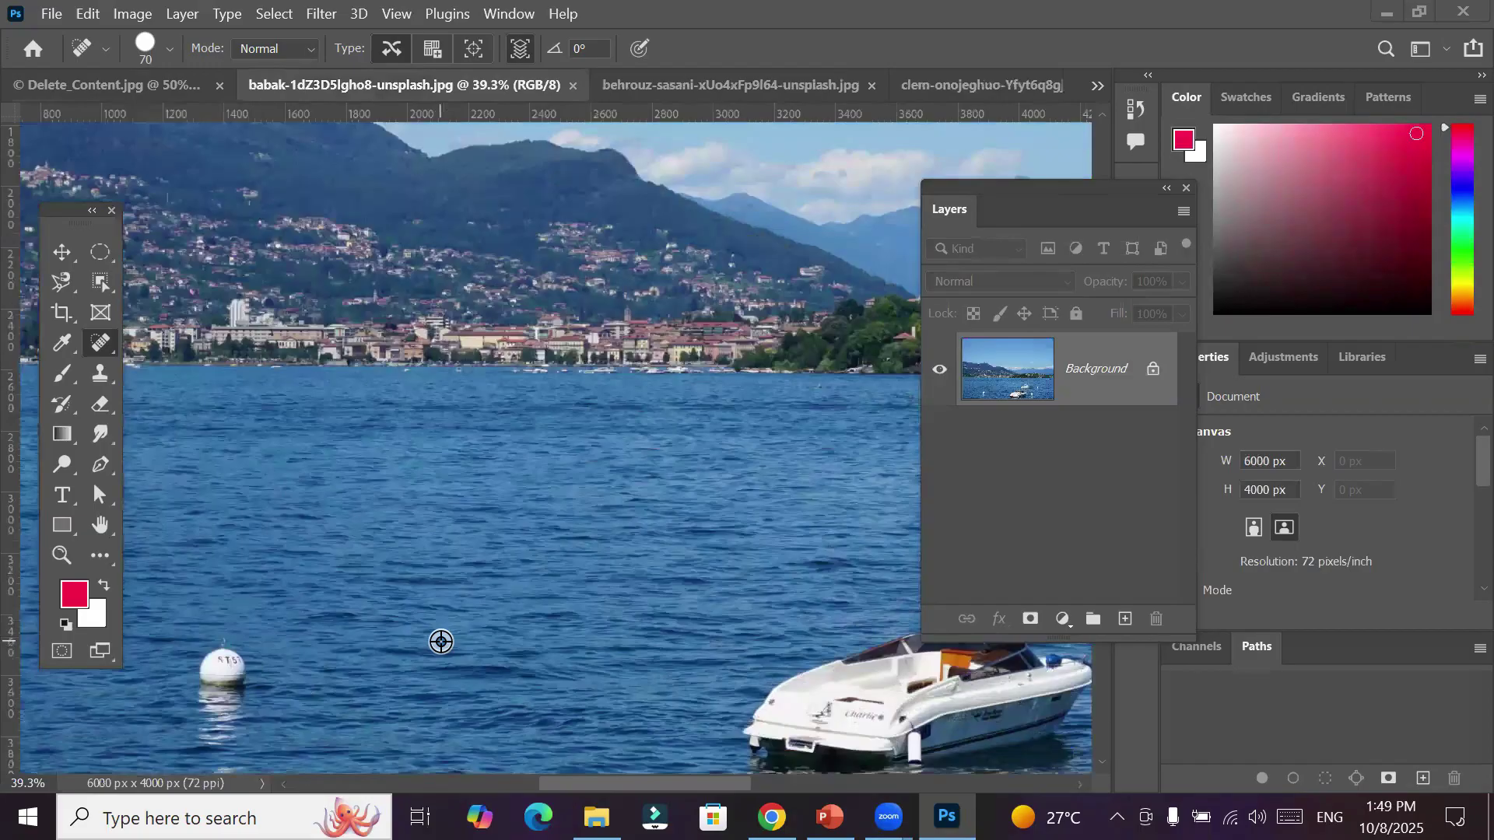
scroll(320, 516, "up", 2)
scroll(557, 233, "up", 2)
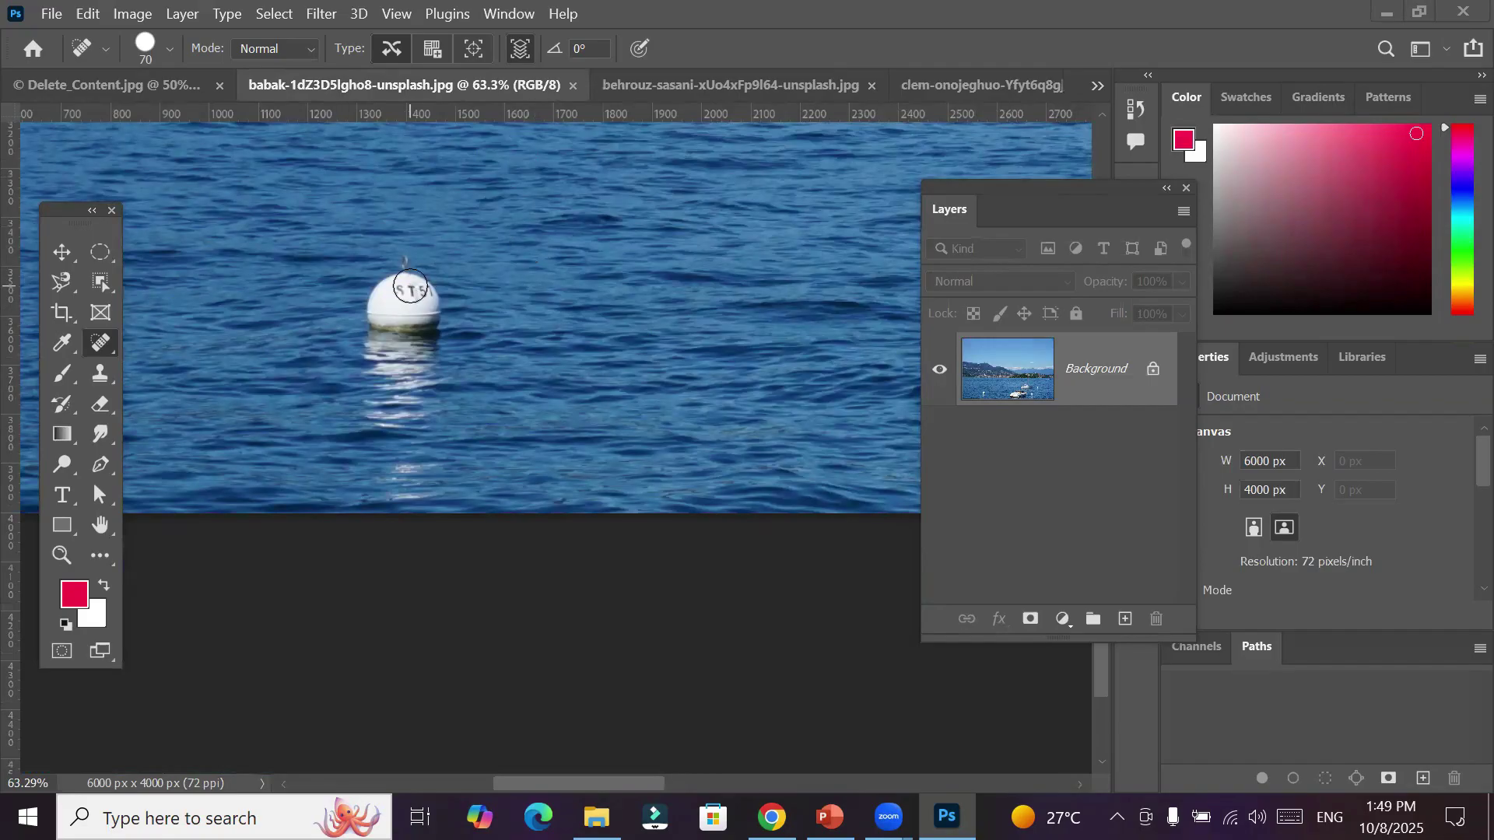
key("bracketright")
key("bracketright")
key("bracketright")
key("bracketright")
key("bracketright")
key("bracketright")
key("bracketright")
key("bracketright")
key("bracketright")
key("bracketright")
key("bracketright")
key("bracketright")
key("bracketright")
key("bracketright")
key("bracketright")
key("bracketright")
Unlock the Background layer and add an empty layer above it for the Spot Healing Brush with all layers sampled
left_click(1145, 369)
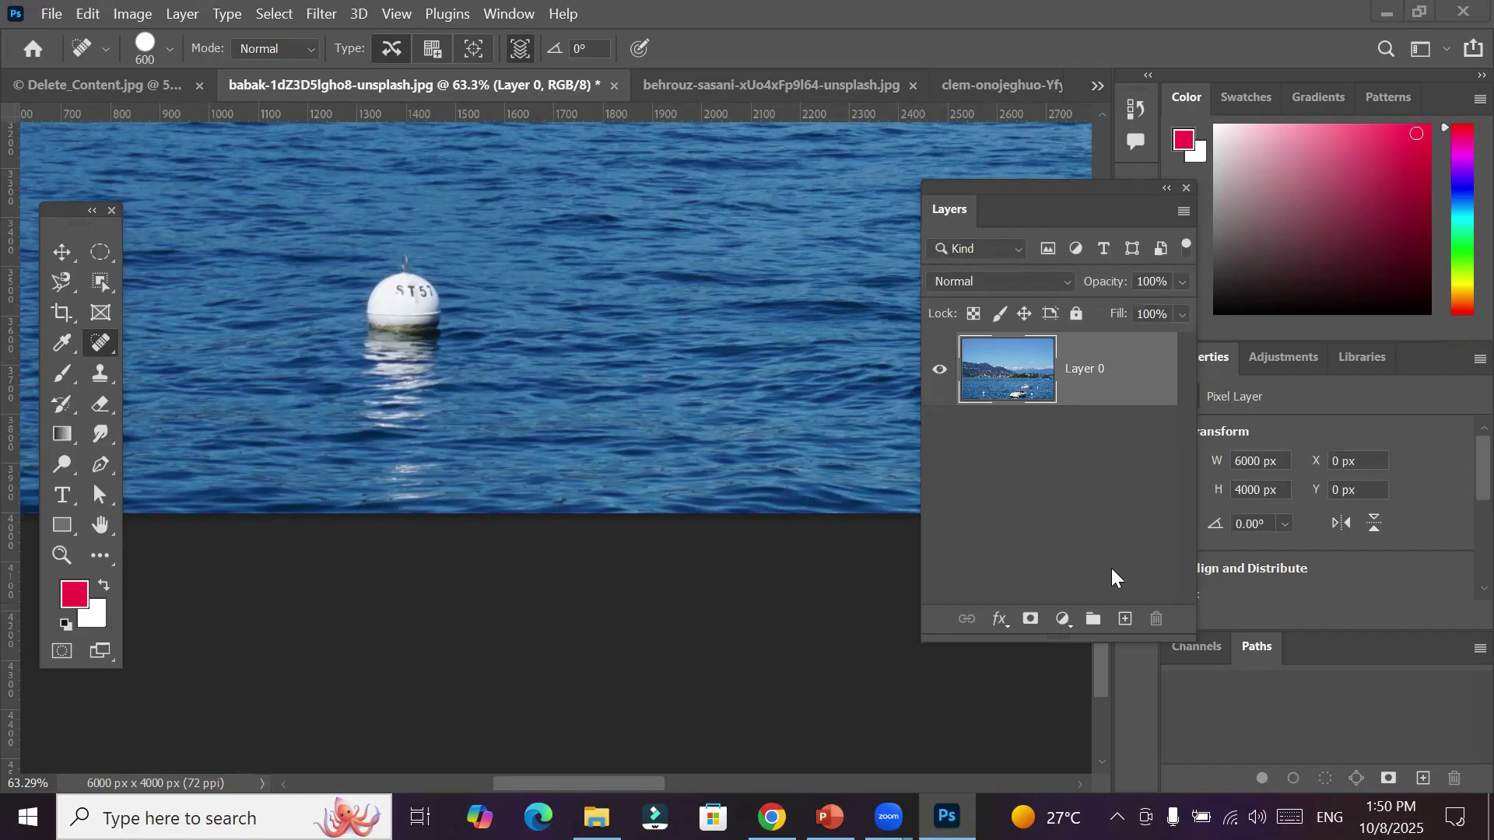
left_click(1125, 620)
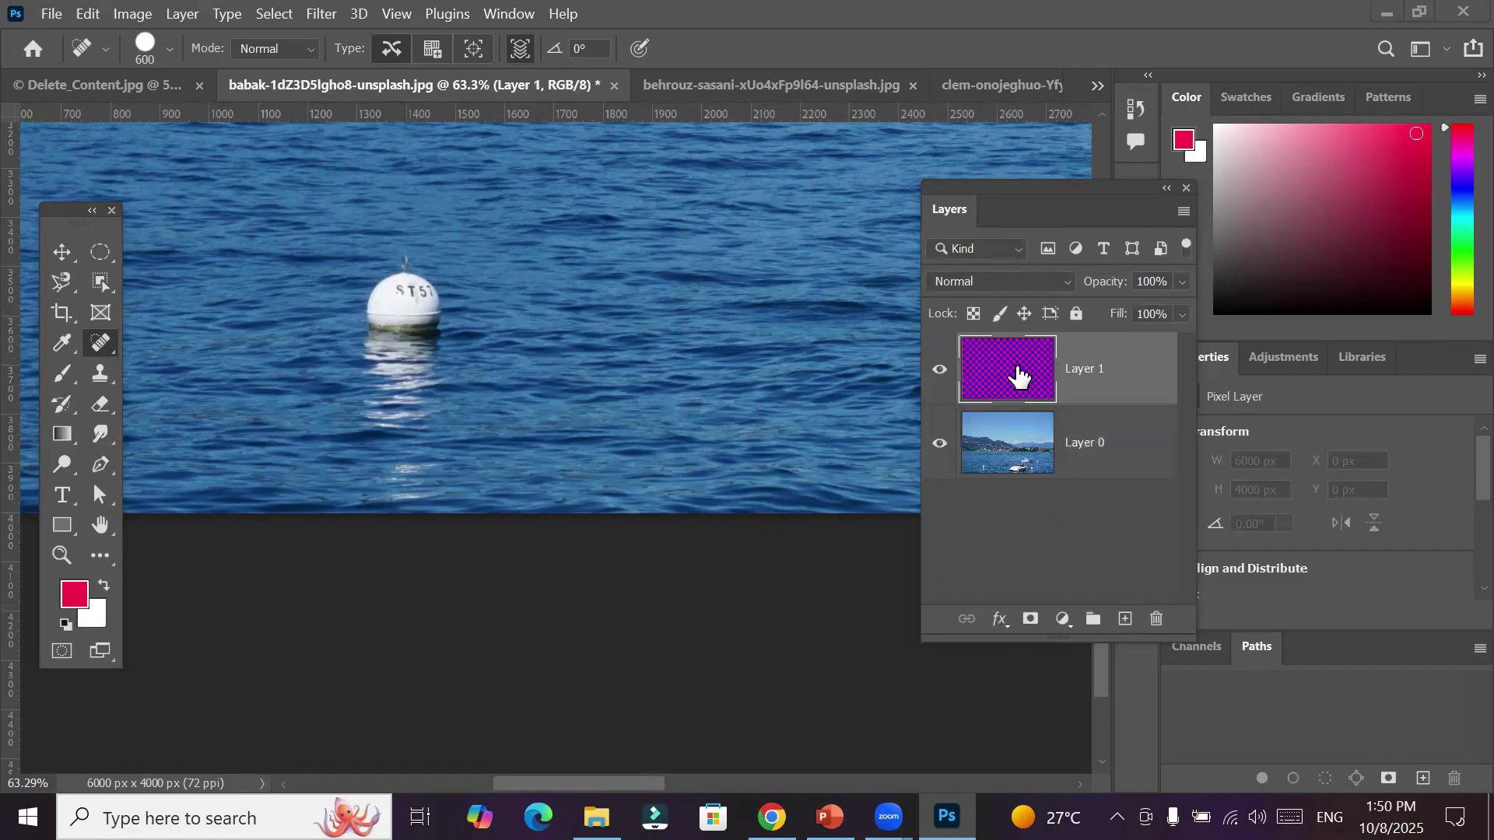
left_click(523, 46)
right_click(99, 333)
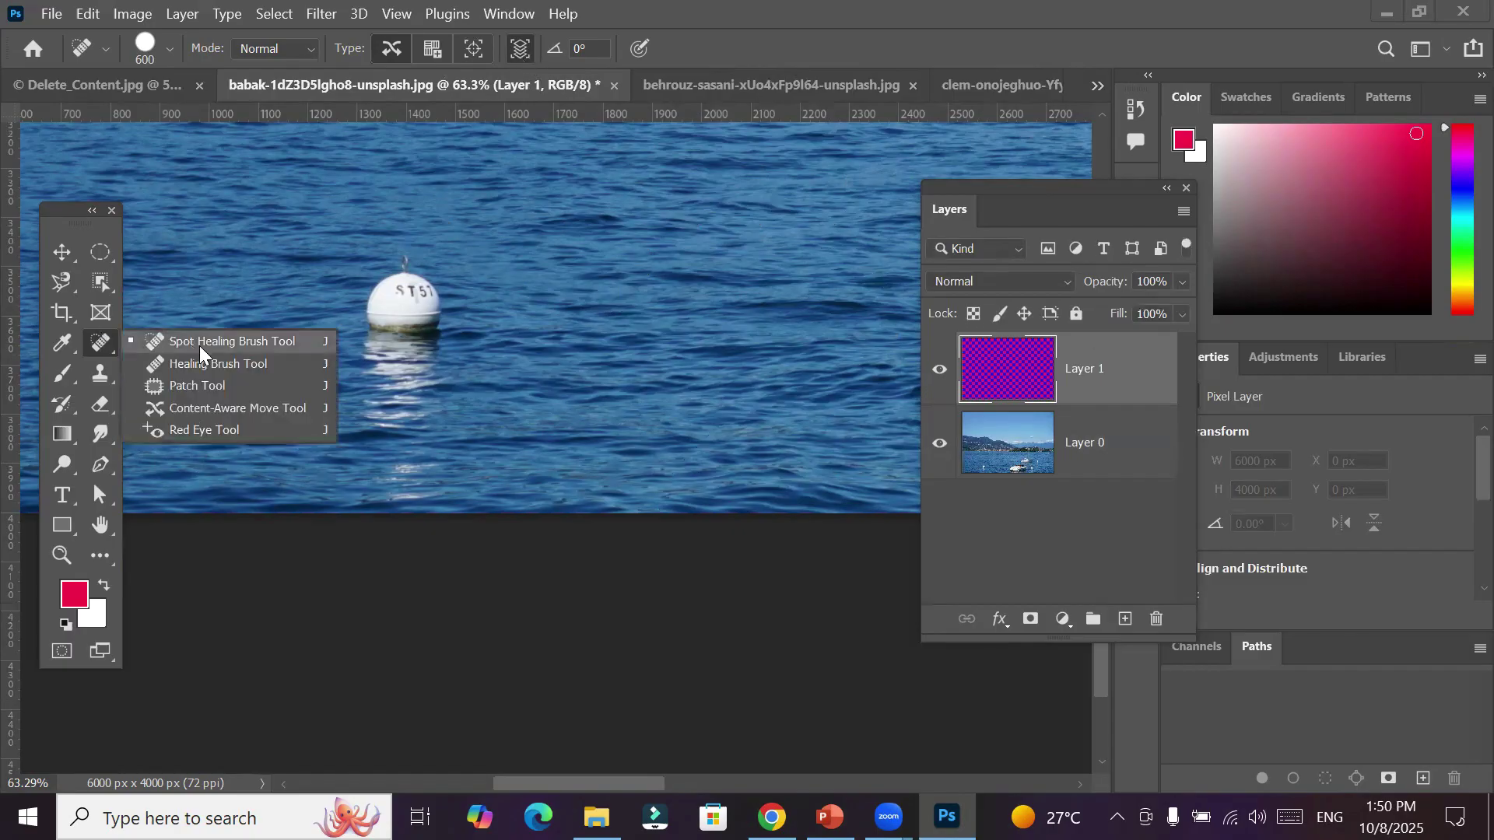
left_click(199, 345)
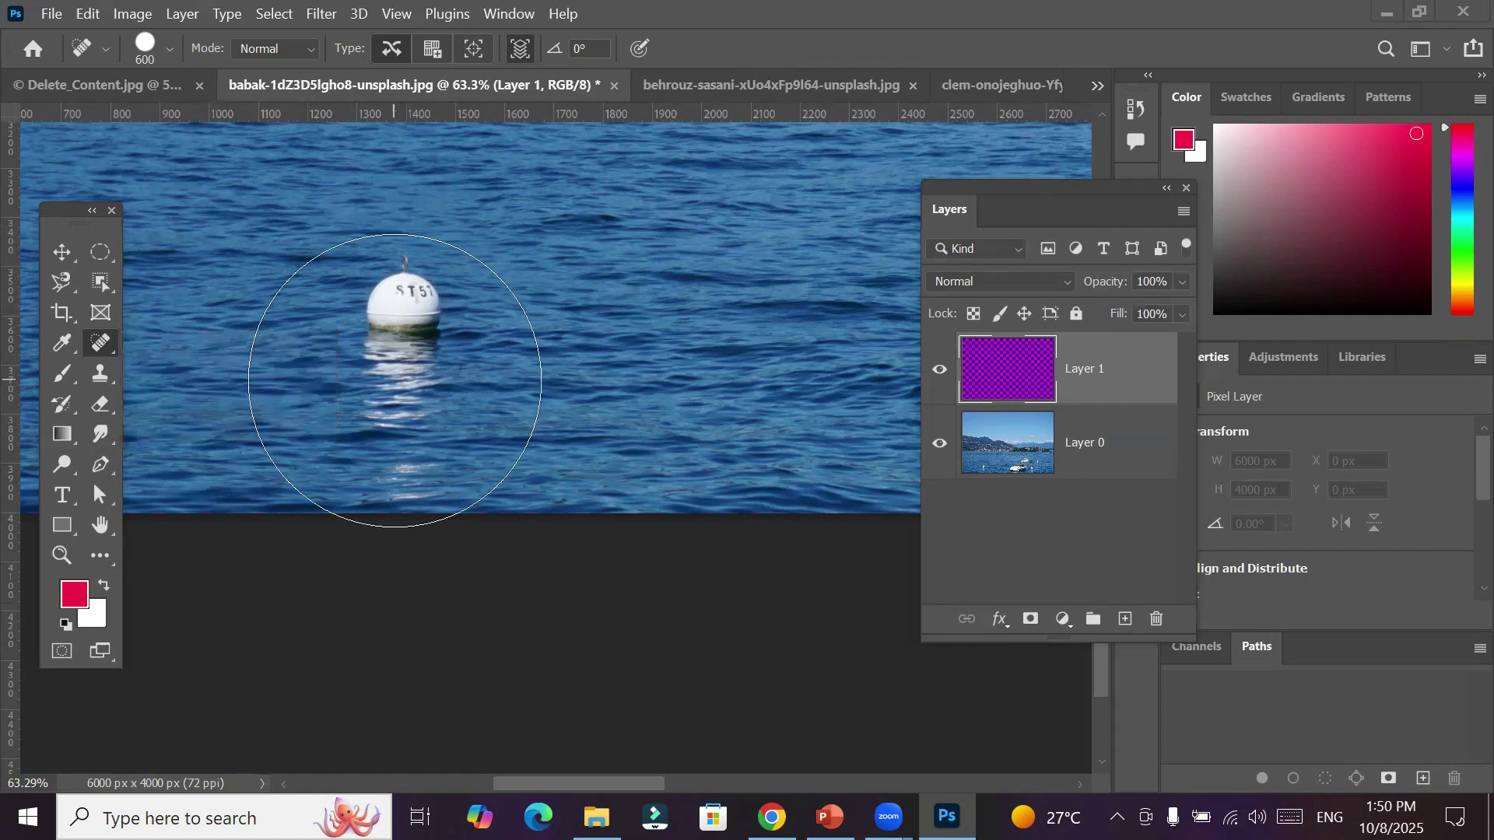
Remove the lone white buoy and its reflection with a single 600 px healing dab on Layer 1
key("bracketleft")
key("bracketleft")
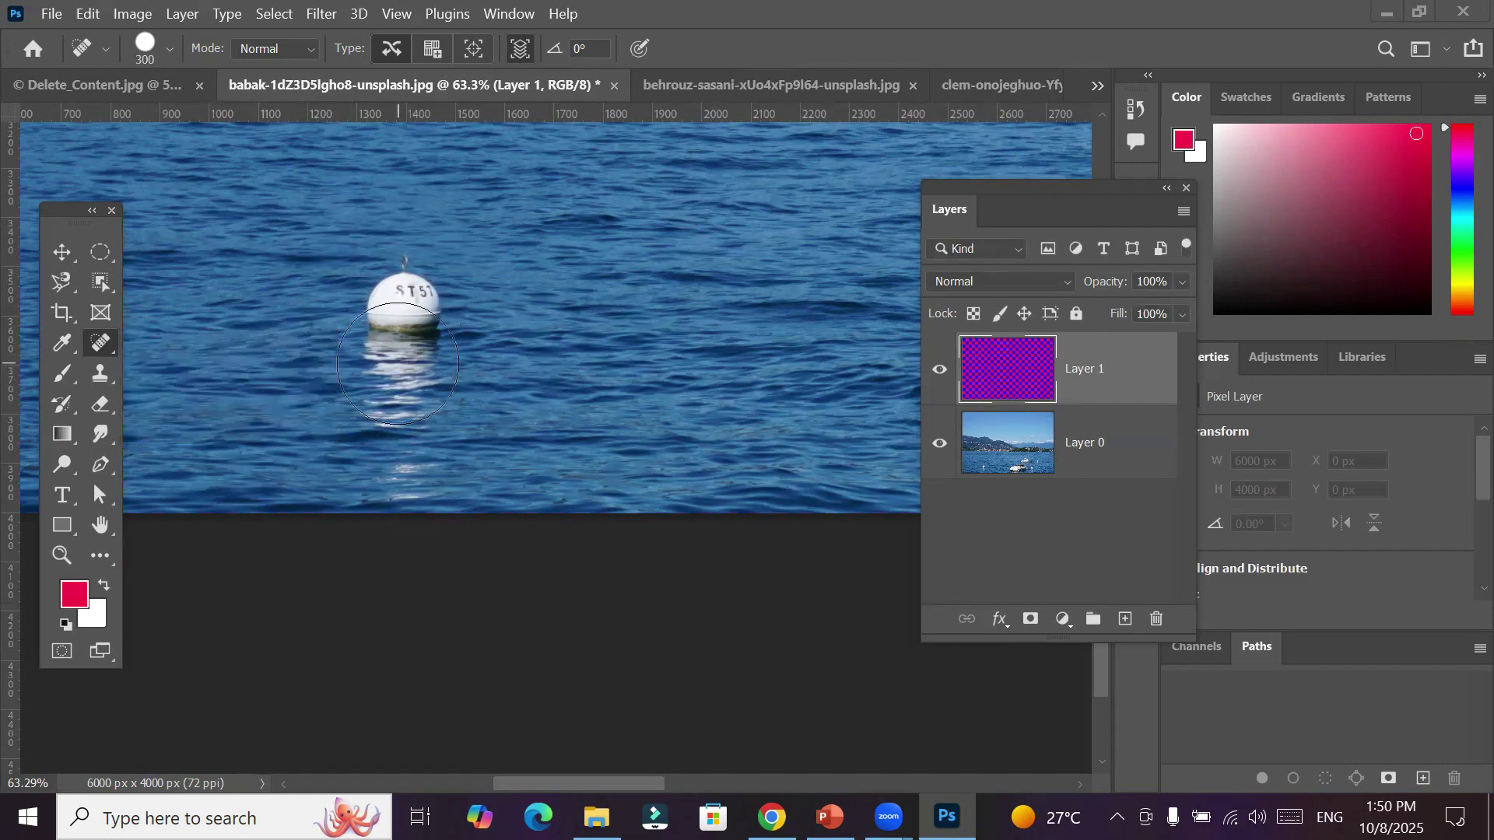
key("bracketright")
key("bracketright")
key("bracketleft")
key("bracketleft")
key("bracketright")
key("bracketright")
key("bracketright")
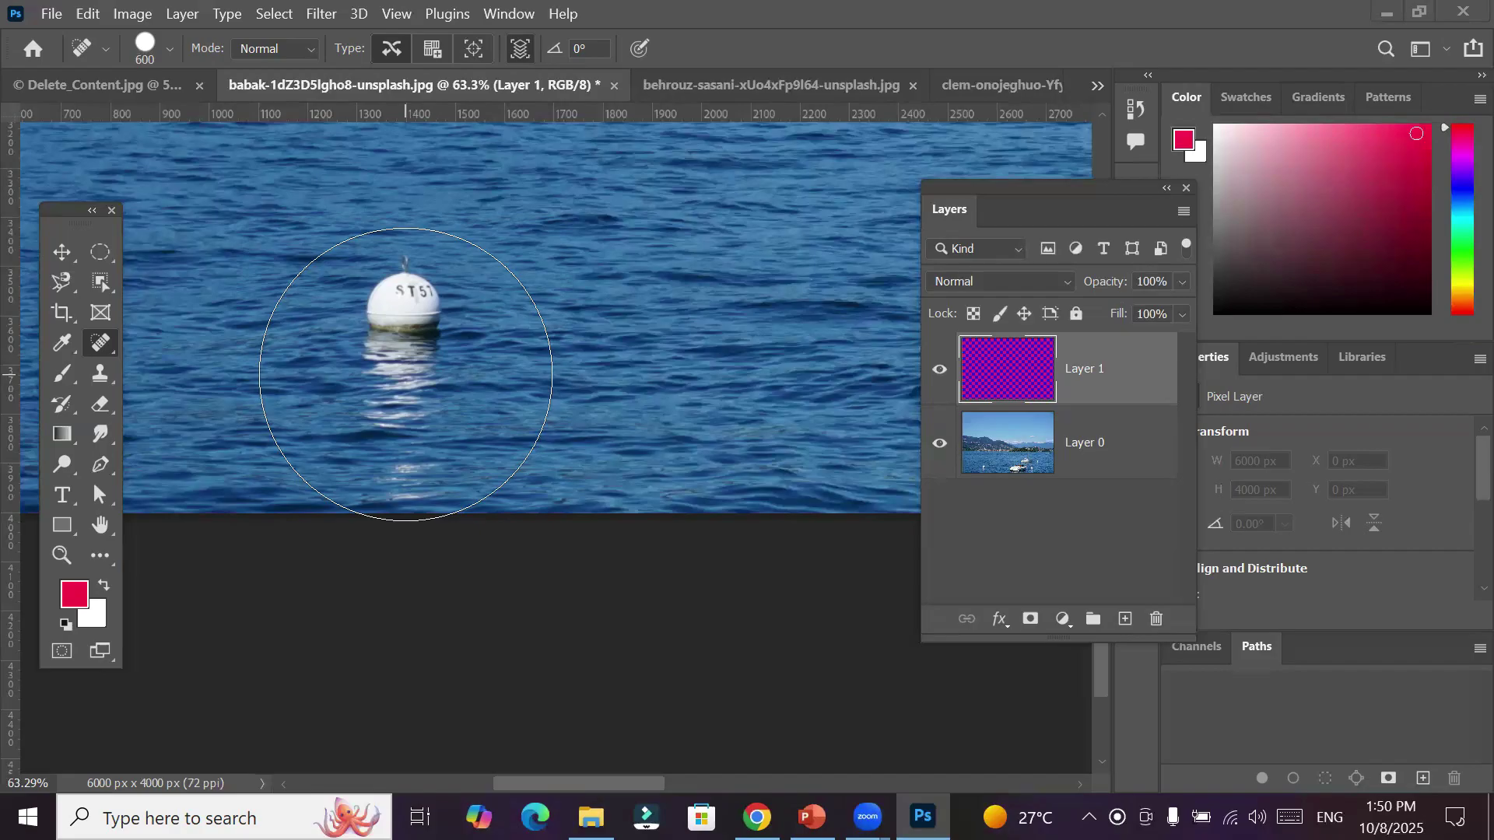
left_click(405, 374)
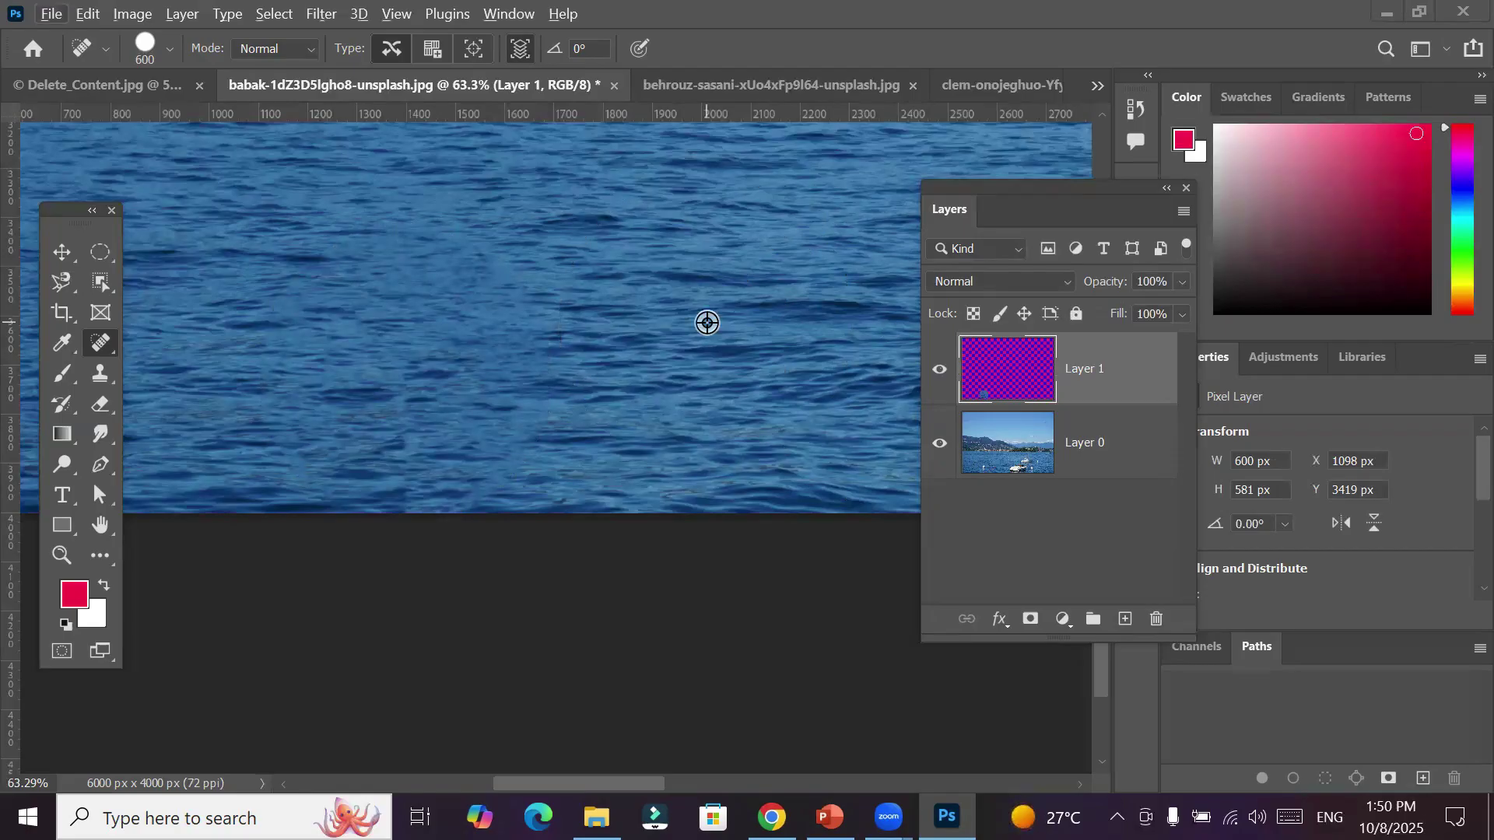
Heal away the two buoys beside the motorboat and the sailboat with one 600 px dab each
scroll(673, 321, "down", 2)
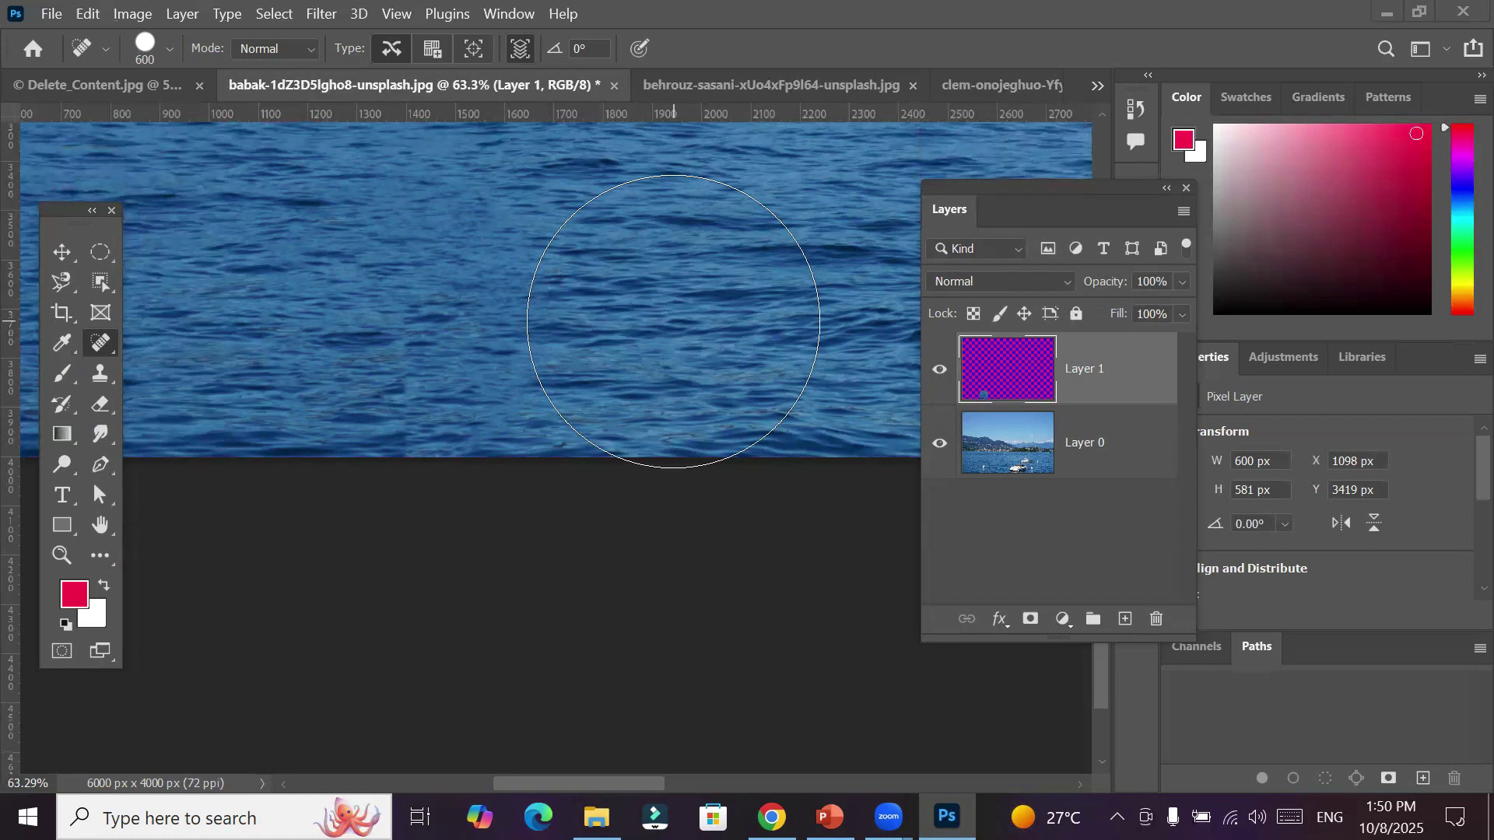
scroll(674, 321, "down", 8)
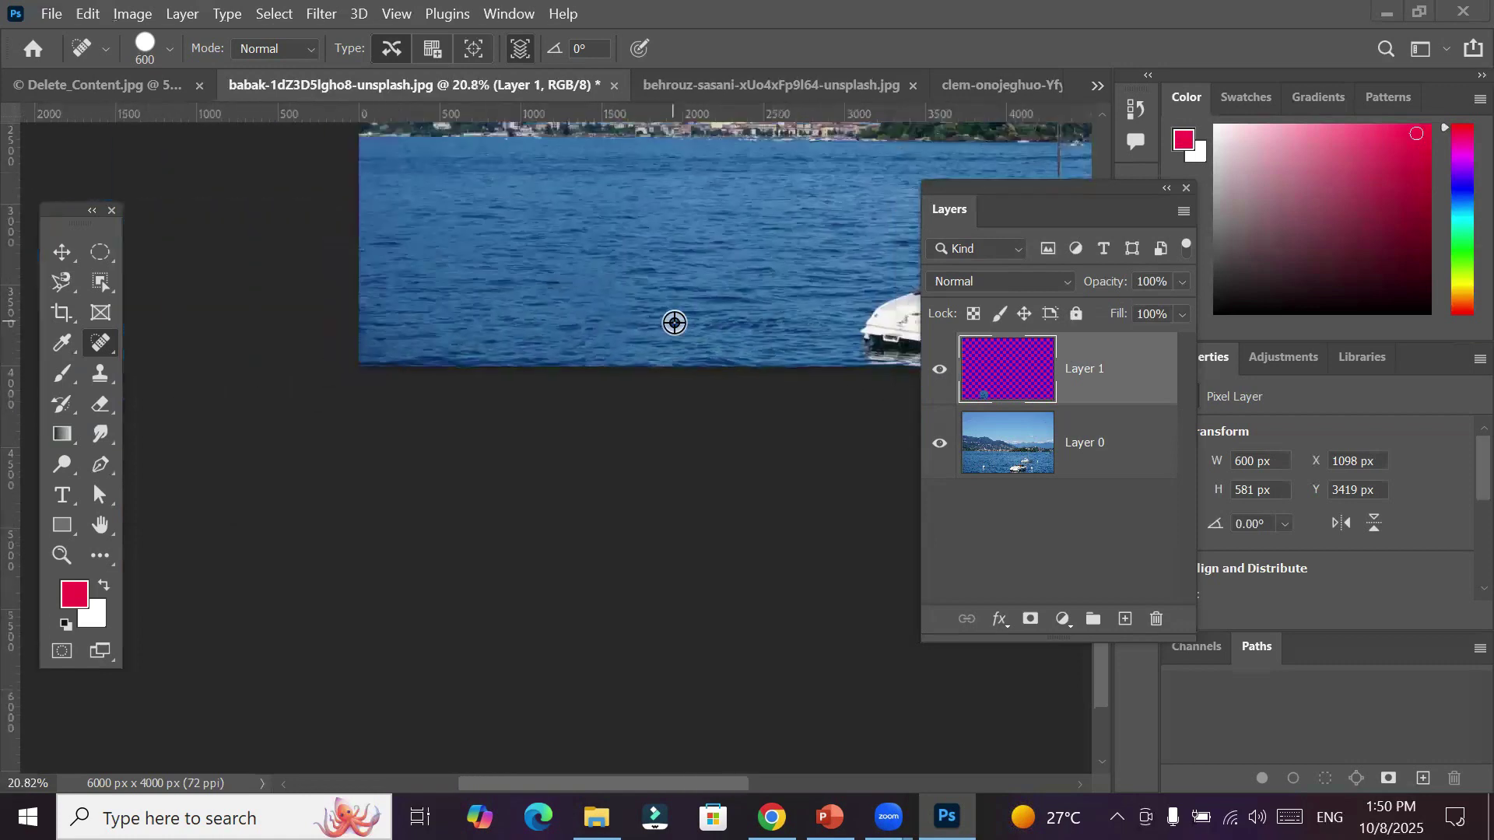
left_click_drag(770, 273, 445, 273)
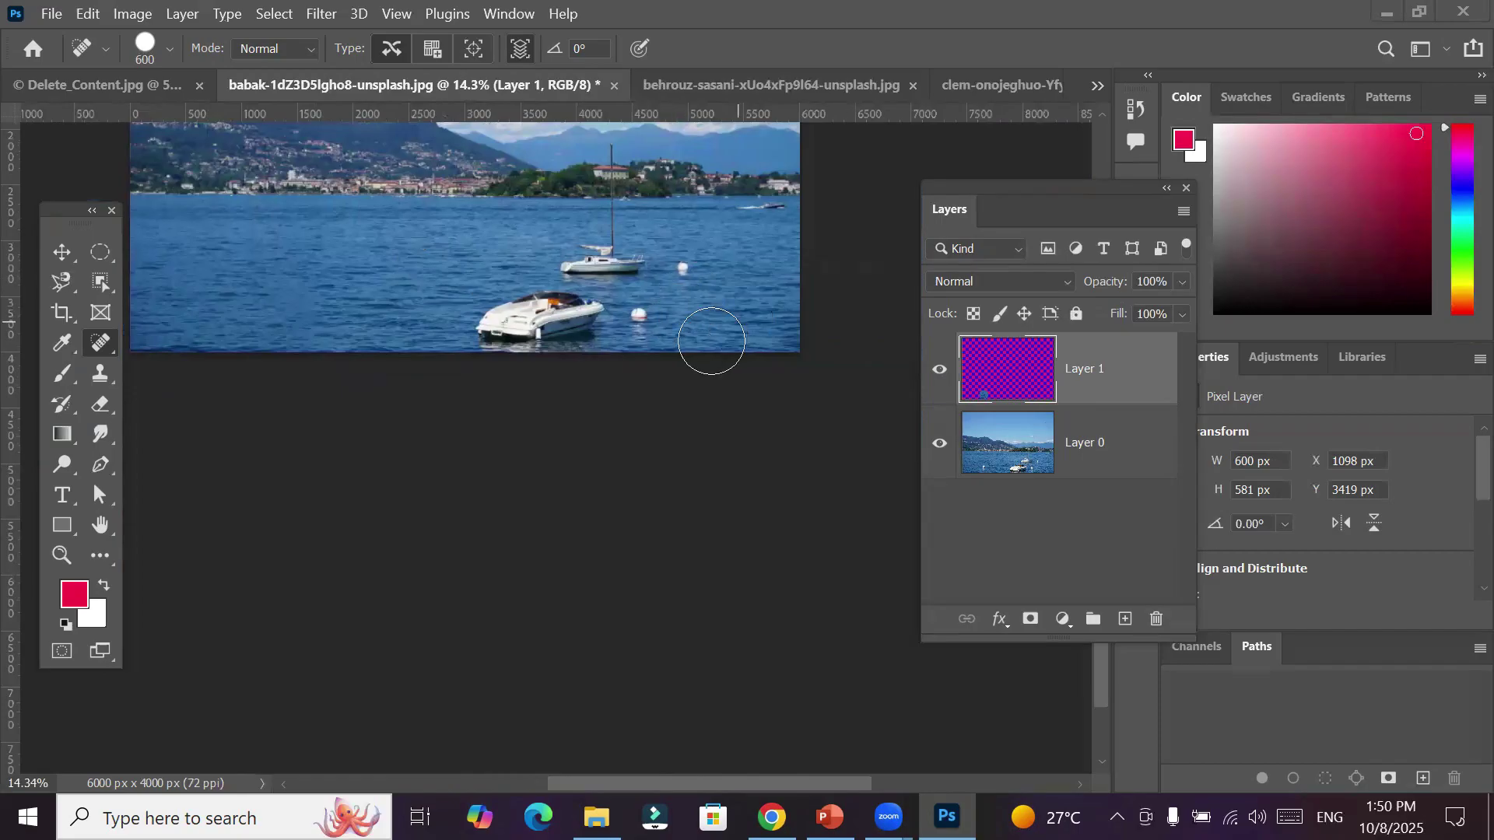
scroll(700, 333, "up", 6)
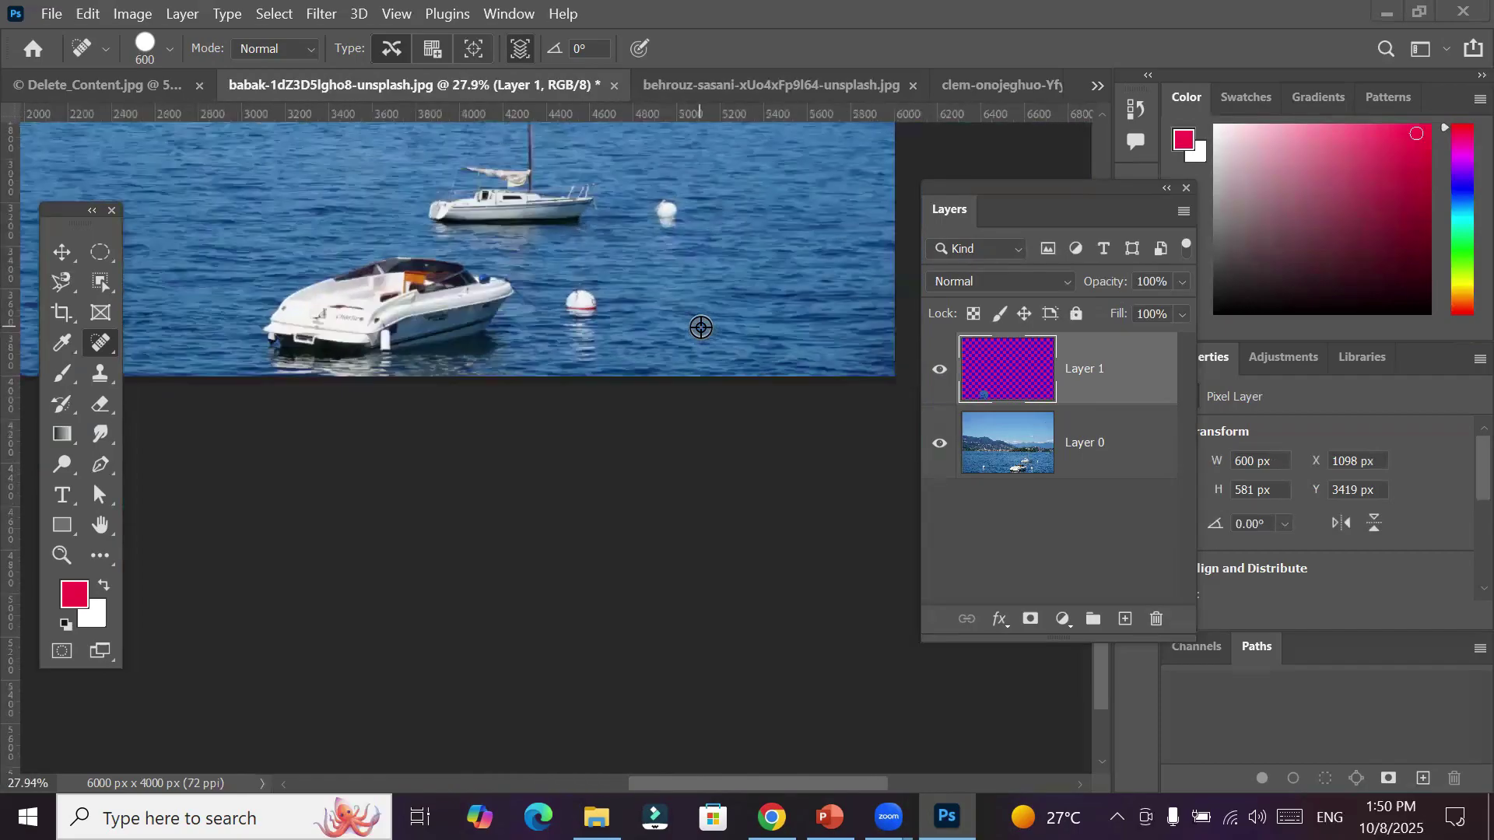
left_click(582, 313)
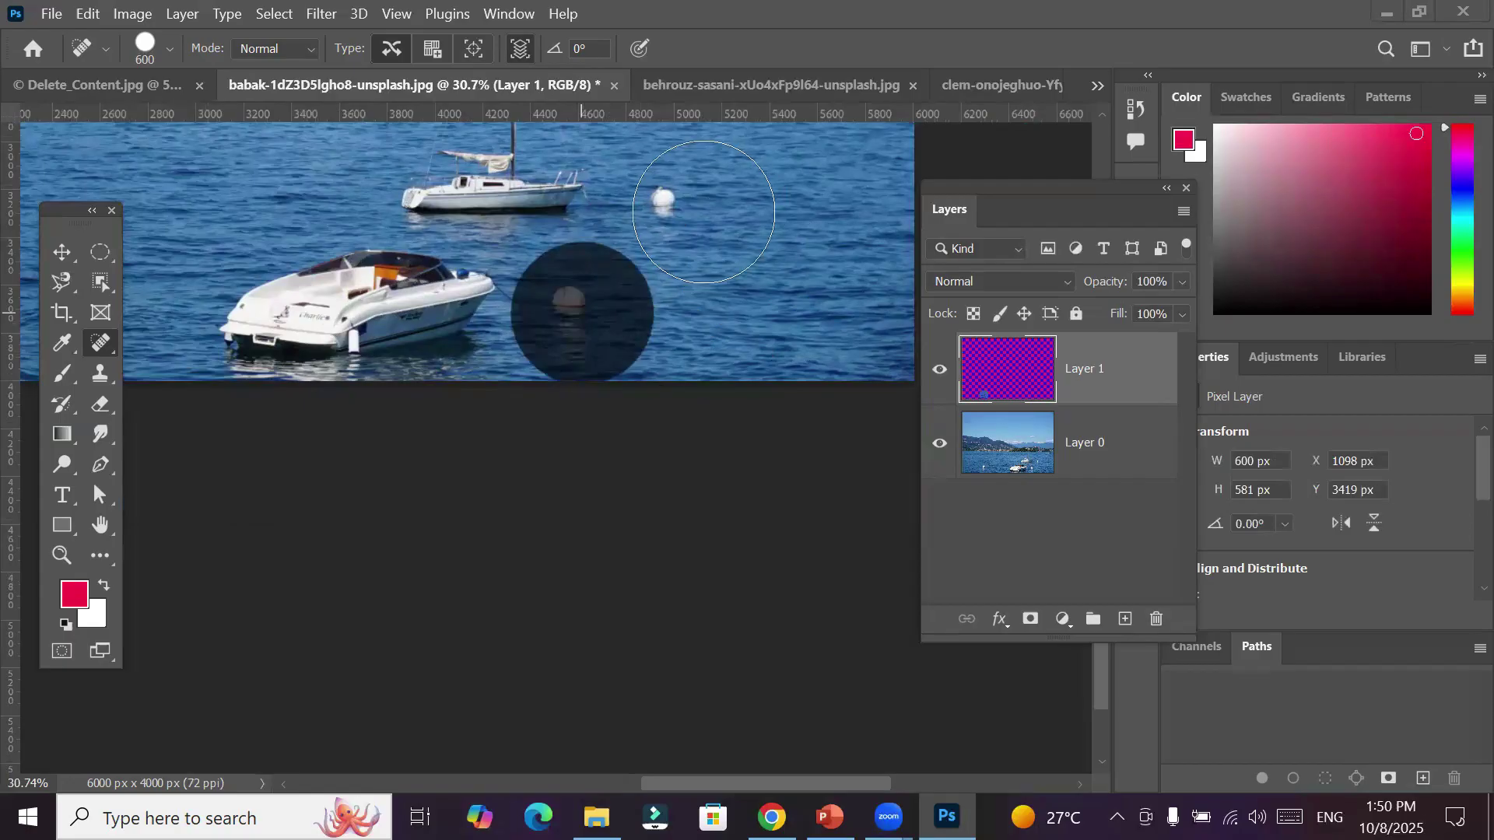
left_click(703, 212)
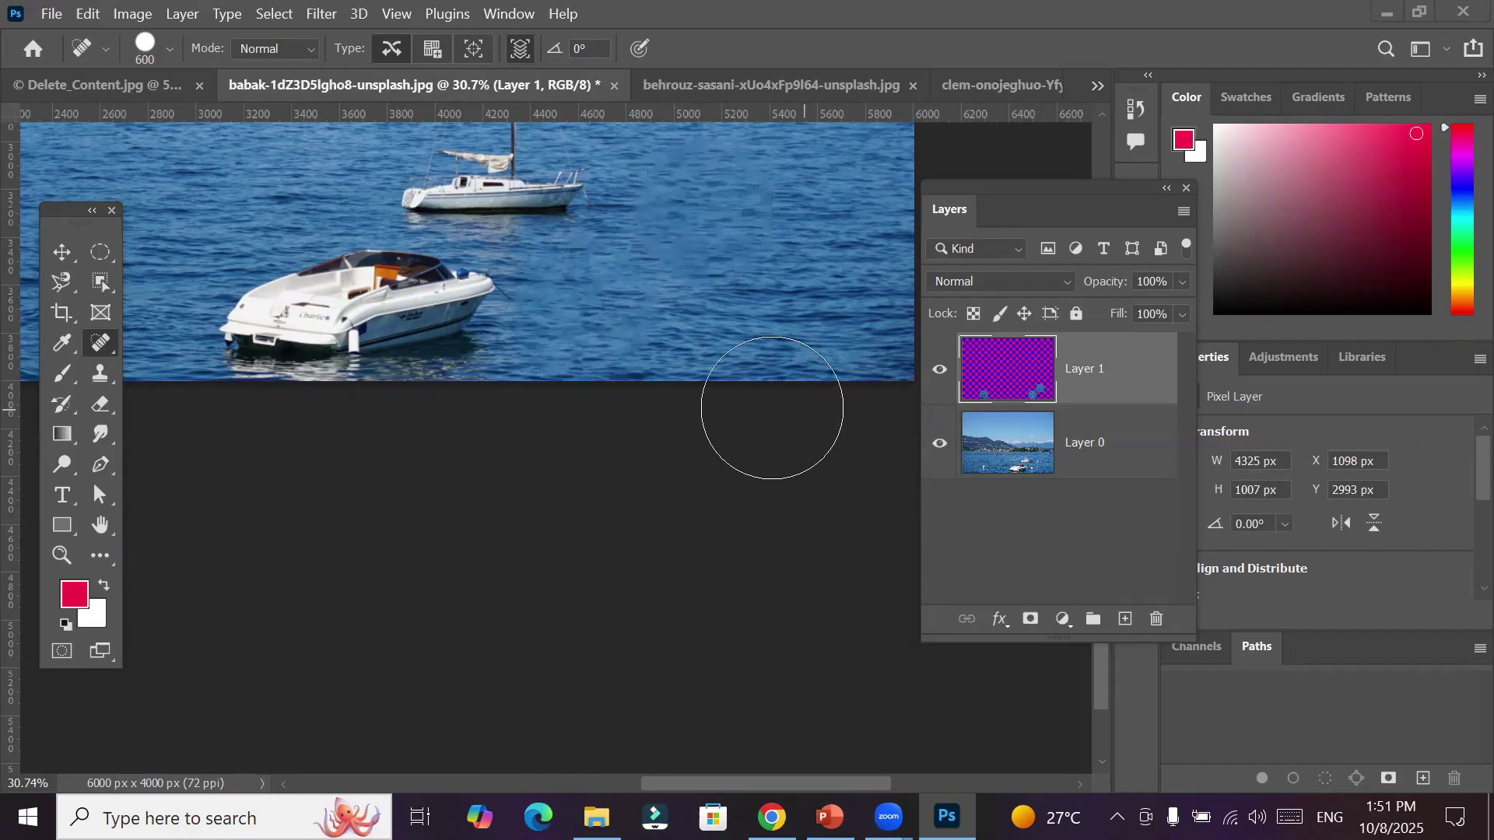
Remove the motorboat and the sailboat together with one healing dab of a 1900 px brush
scroll(467, 357, "down", 4)
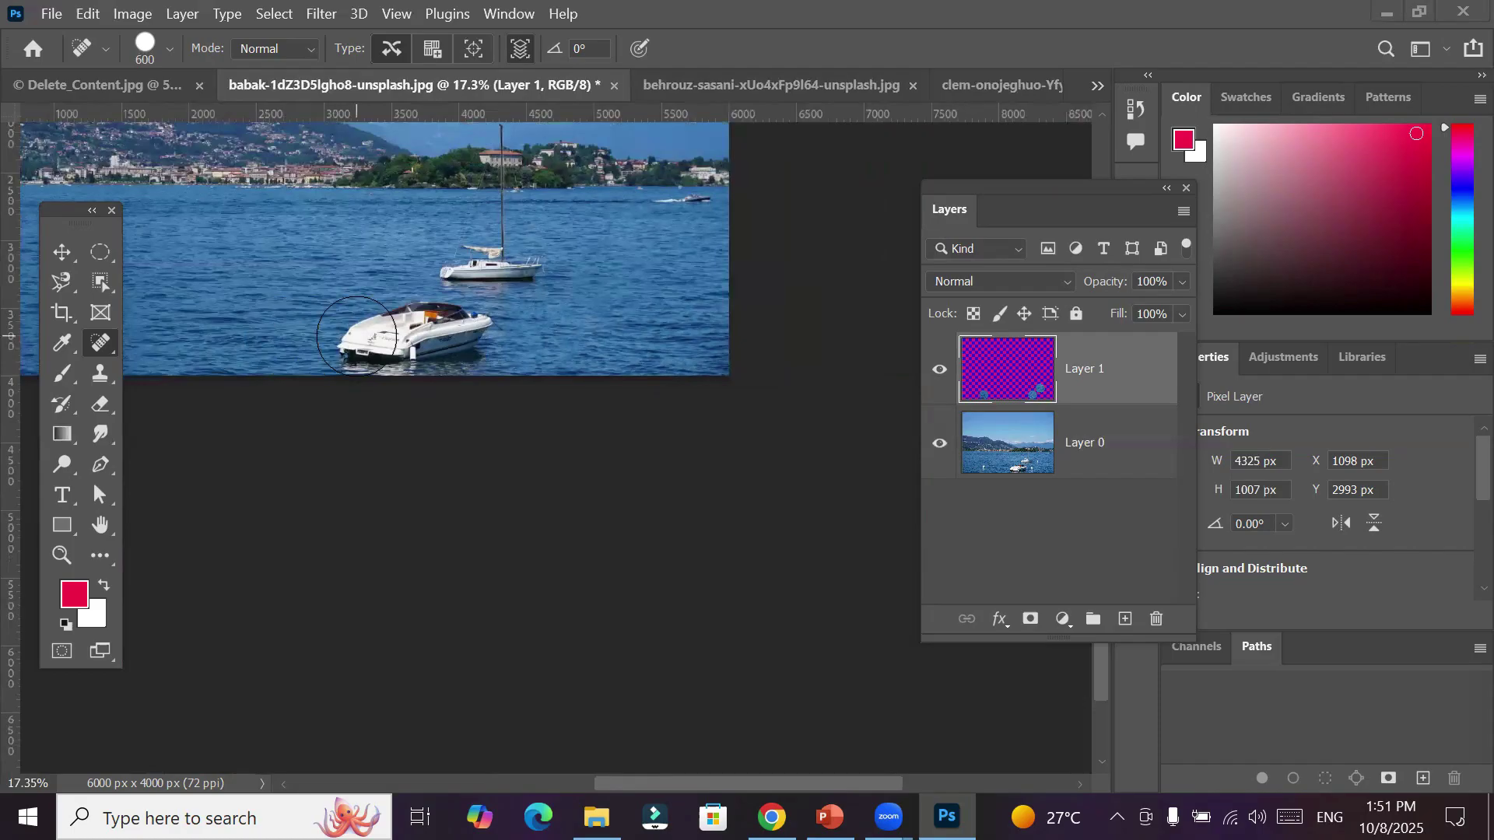
key("bracketright")
key("bracketright")
key("bracketright")
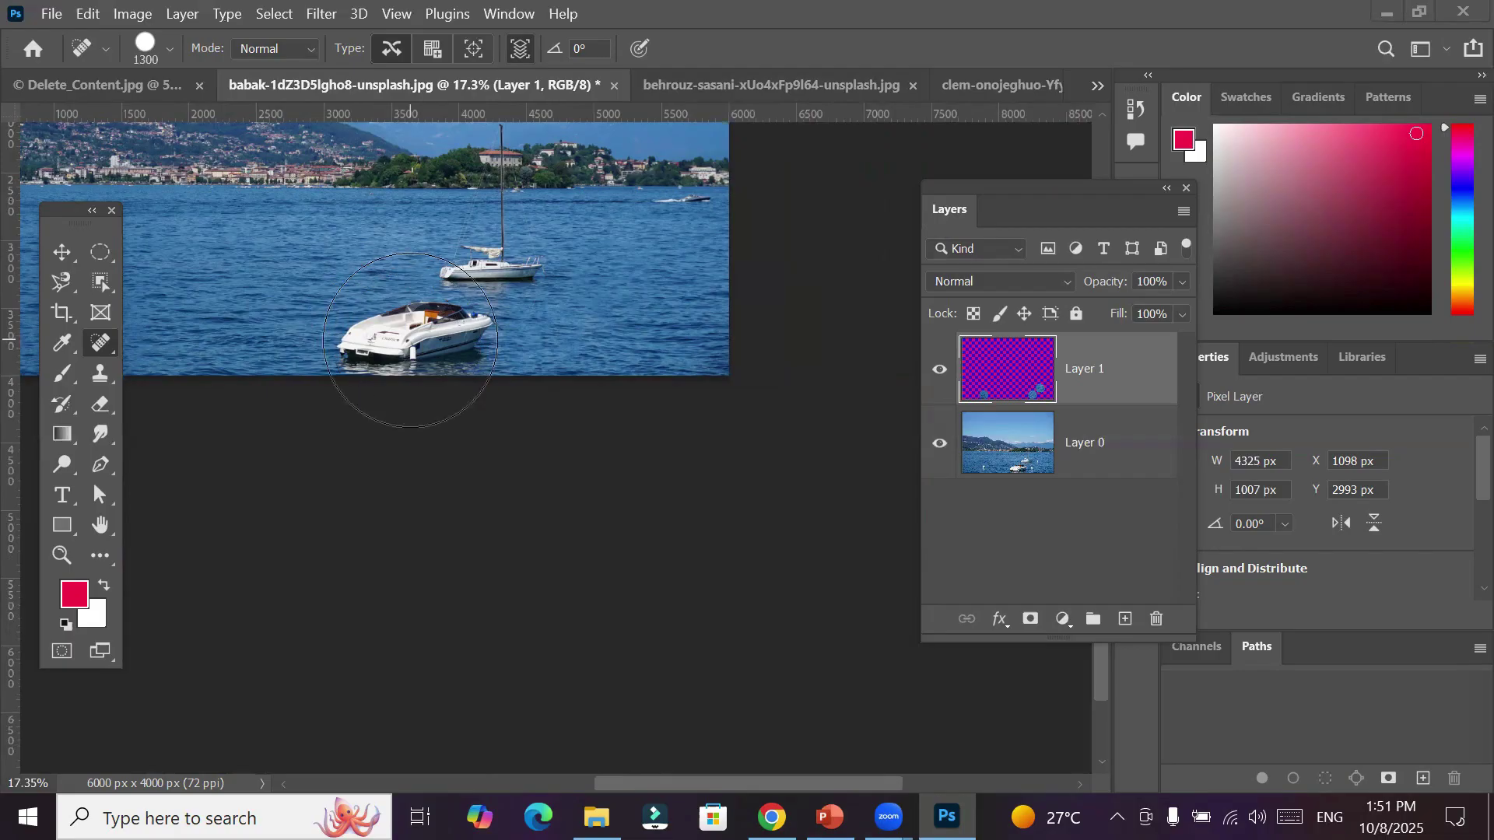
key("bracketright")
key("bracketright")
key("bracketright")
key("bracketright")
key("bracketright")
key("bracketright")
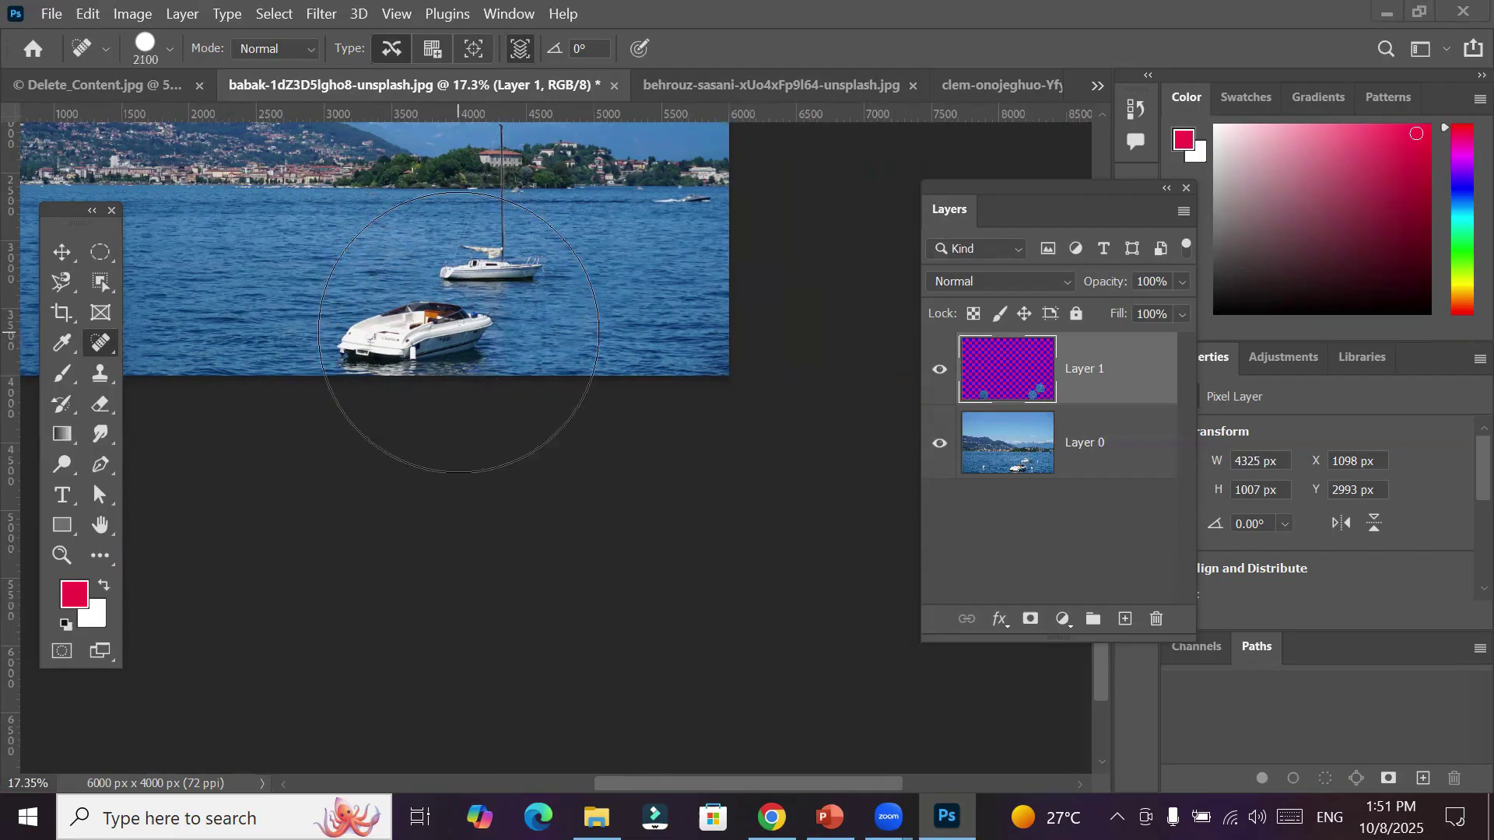
key("bracketleft")
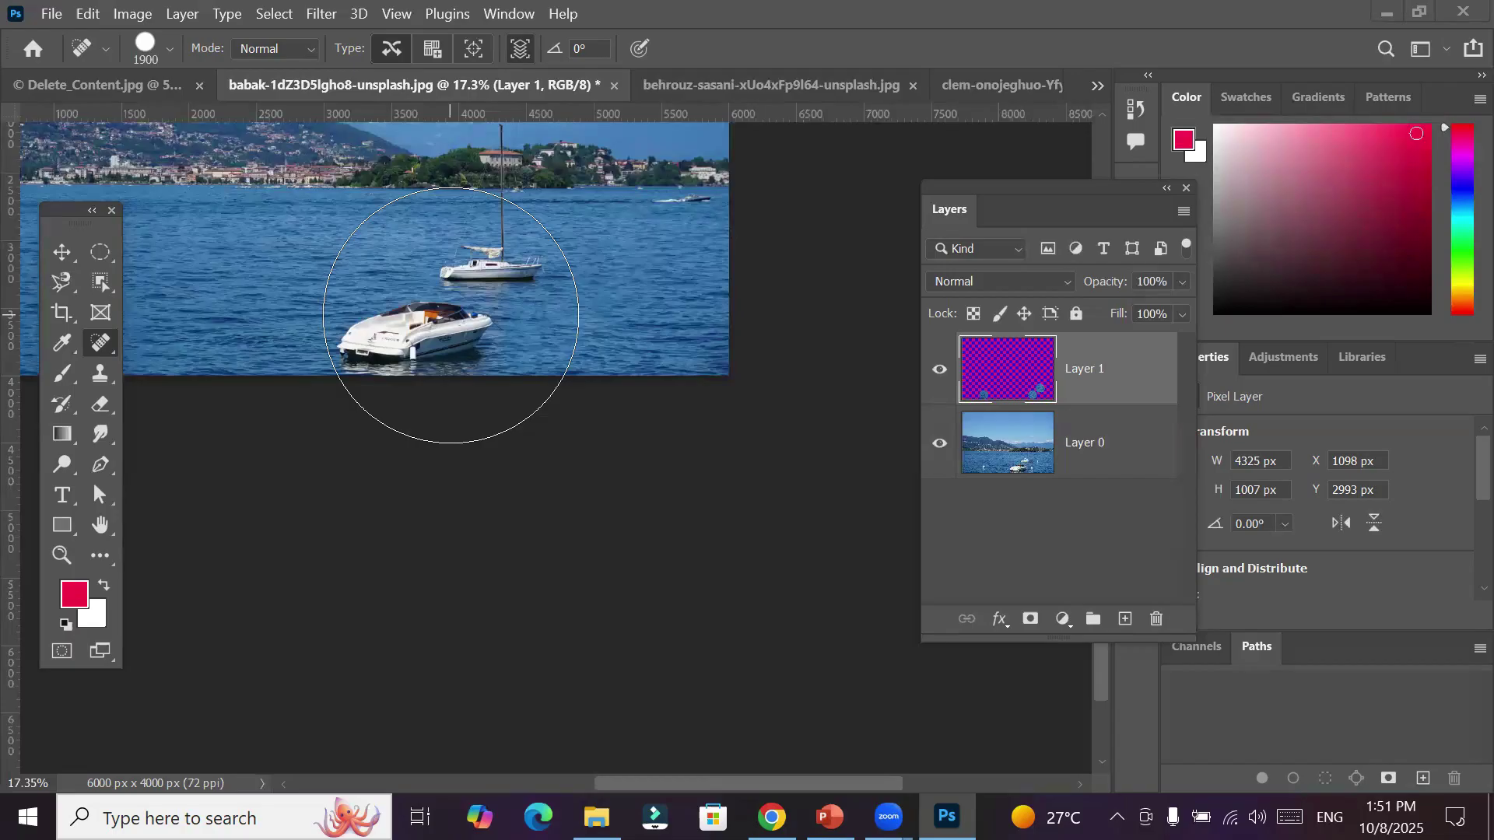
left_click(450, 315)
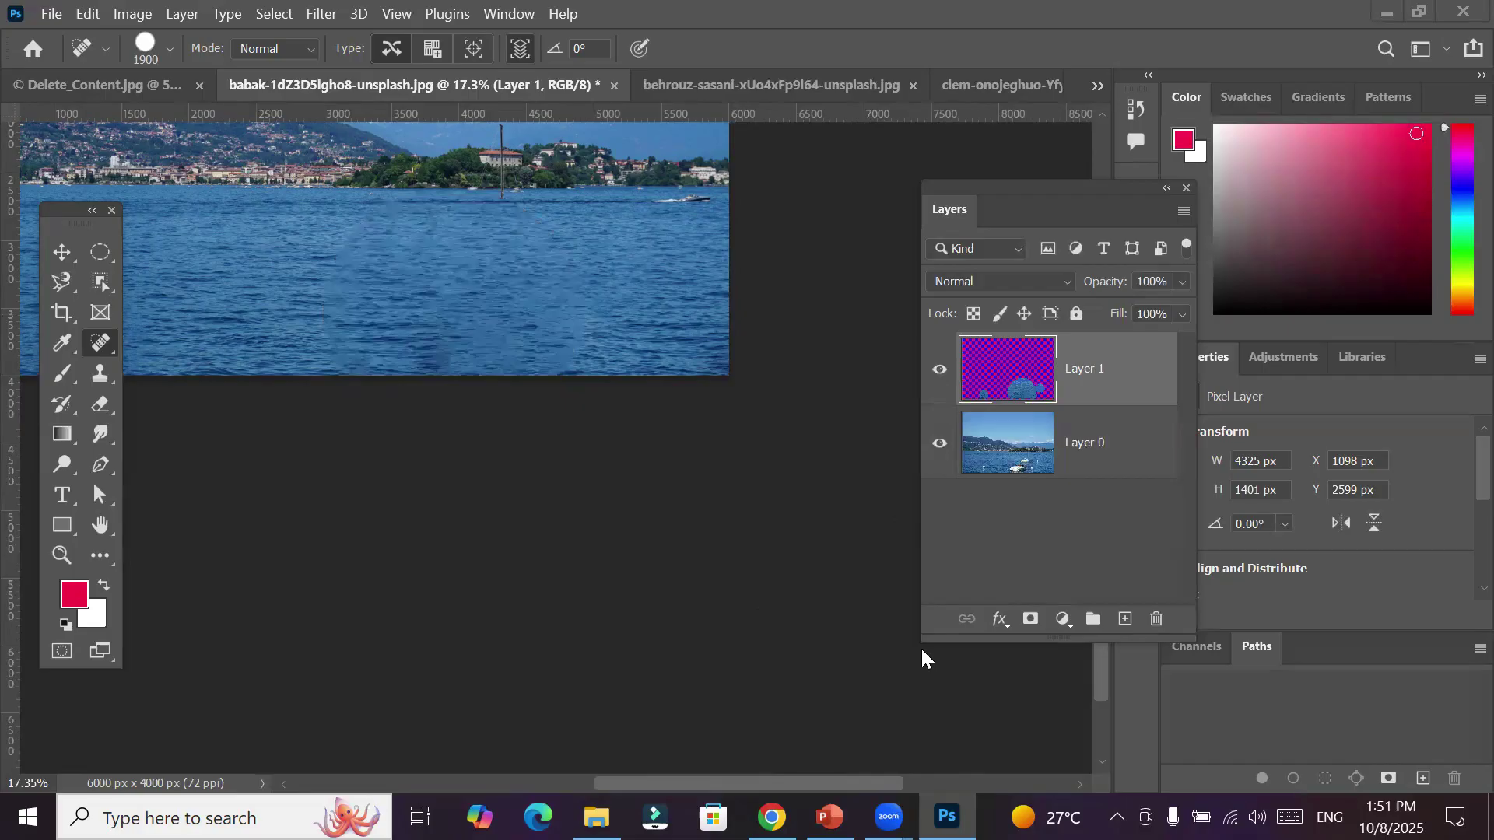
Heal away the small white cloud above the mountains and its leftover wisp on Layer 1 with 400 px dabs
scroll(475, 421, "down", 2)
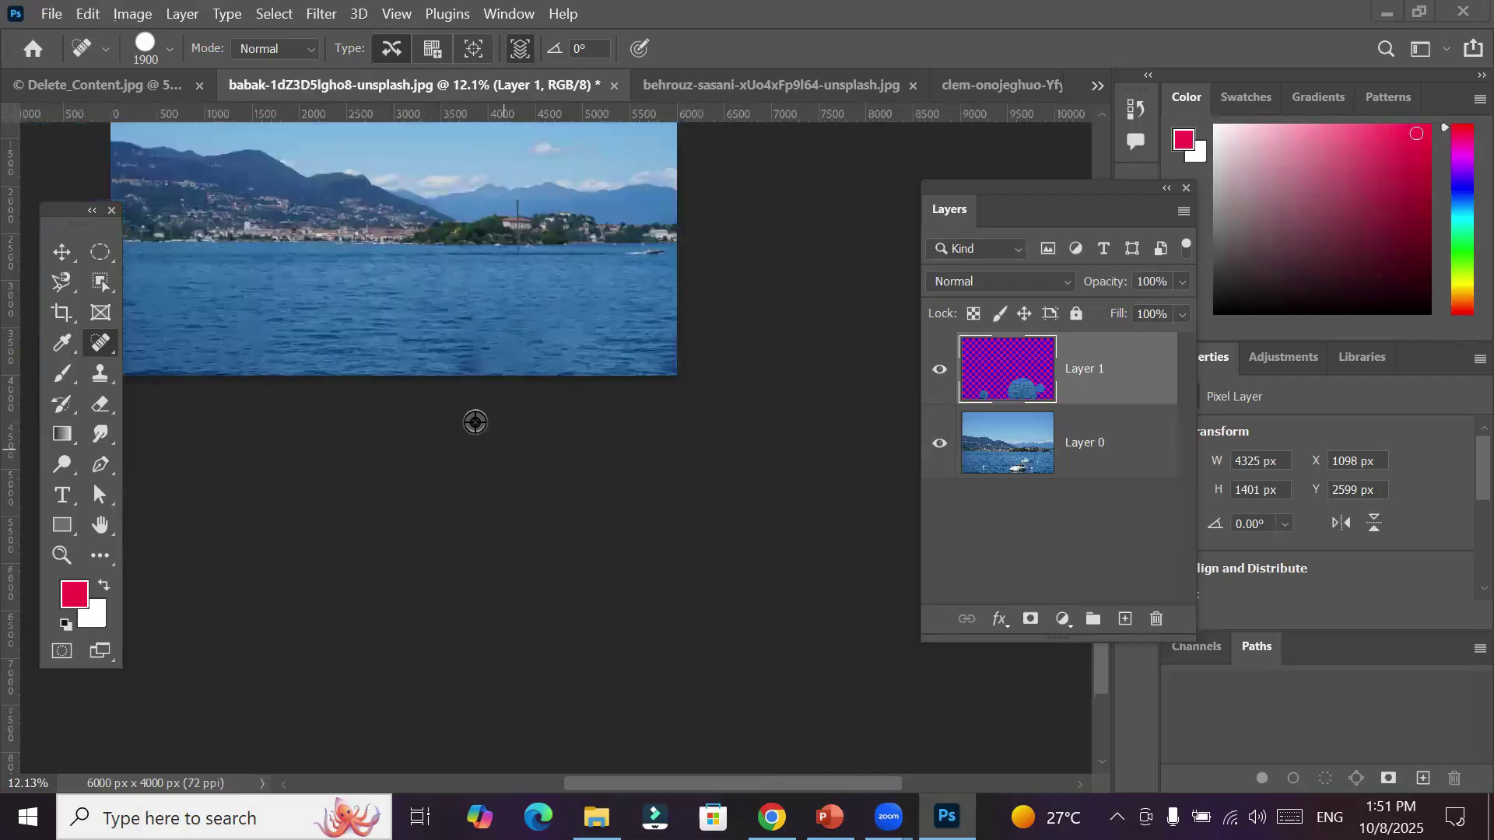
scroll(476, 421, "down", 2)
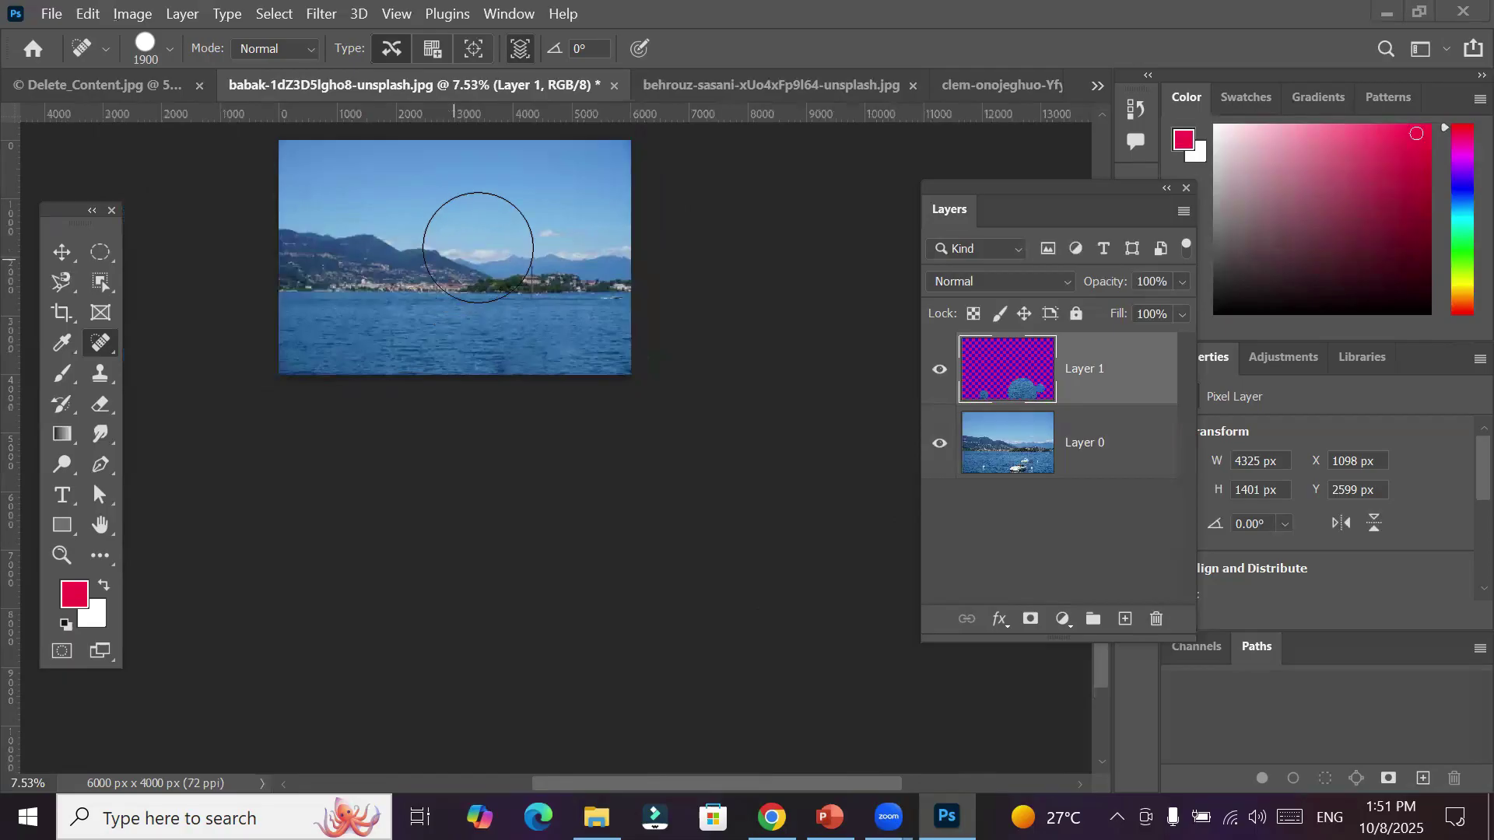
scroll(542, 233, "up", 1)
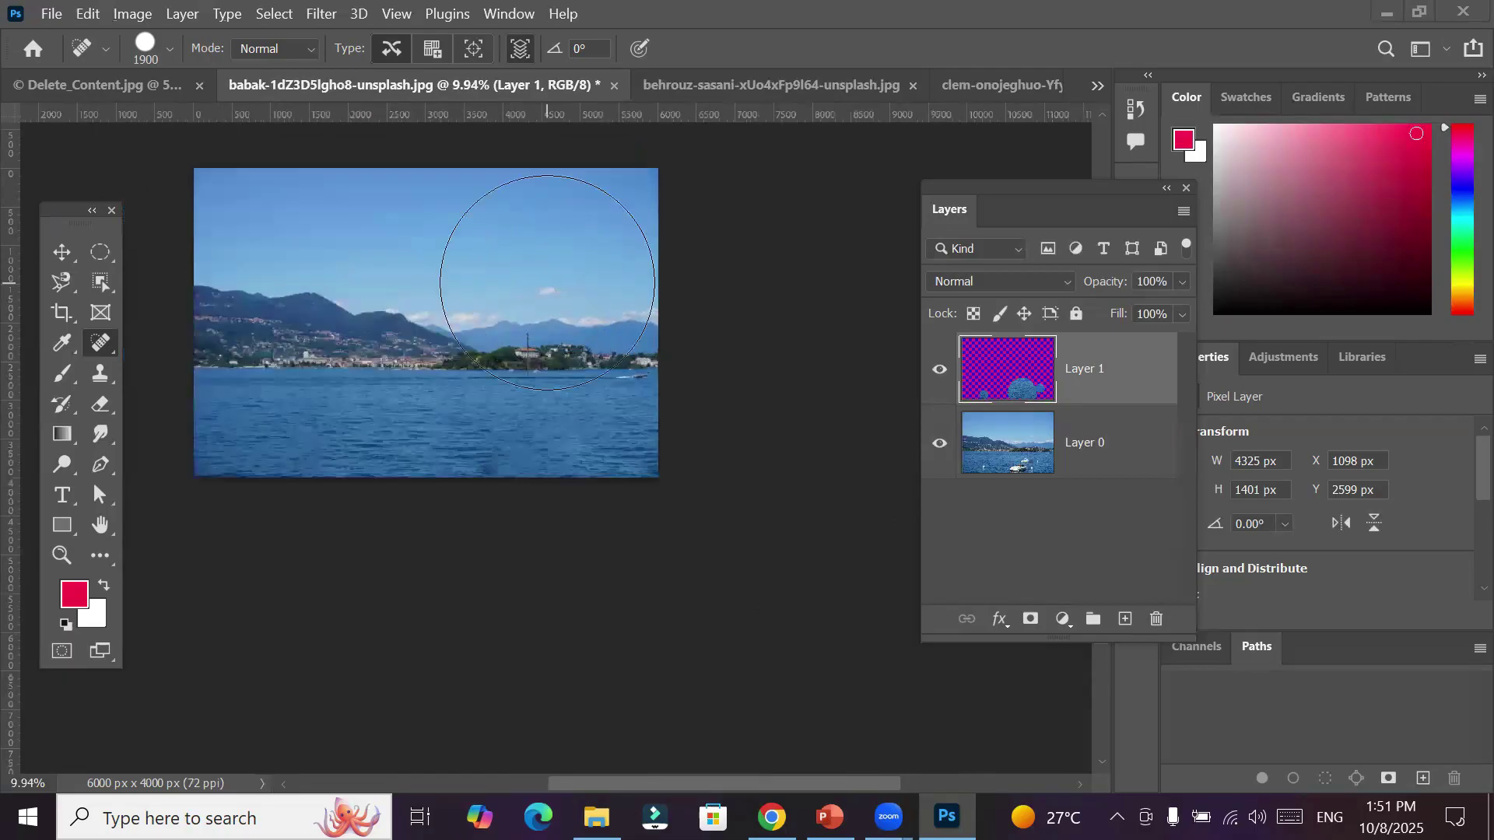
scroll(548, 284, "up", 8)
scroll(548, 284, "up", 3)
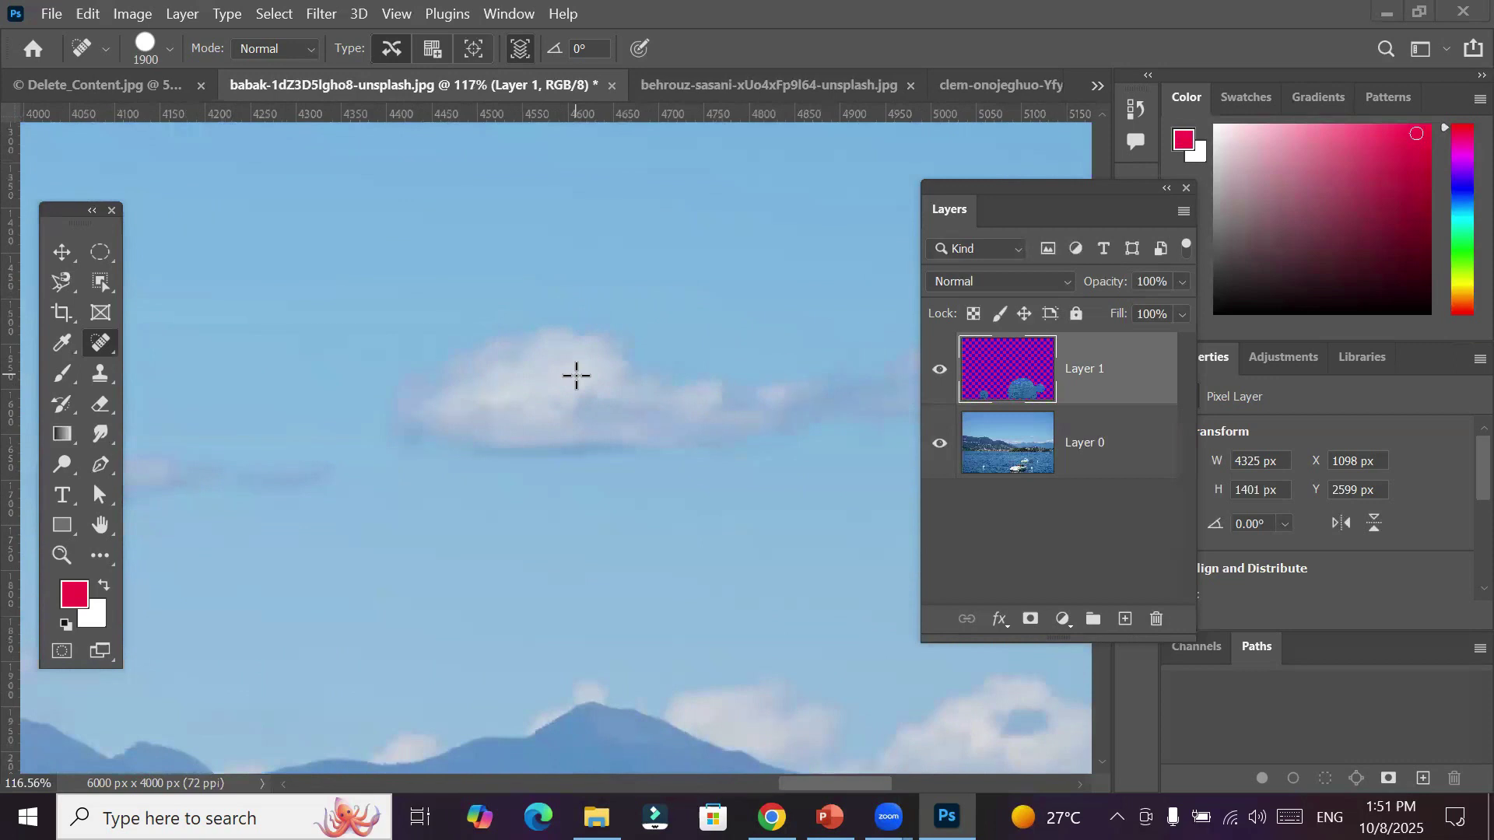
key("bracketleft")
key("bracketleft")
key("bracketleft")
key("bracketleft")
key("bracketleft")
key("bracketleft")
key("bracketleft")
key("bracketleft")
key("bracketleft")
key("bracketleft")
key("bracketleft")
key("bracketleft")
key("bracketleft")
key("bracketleft")
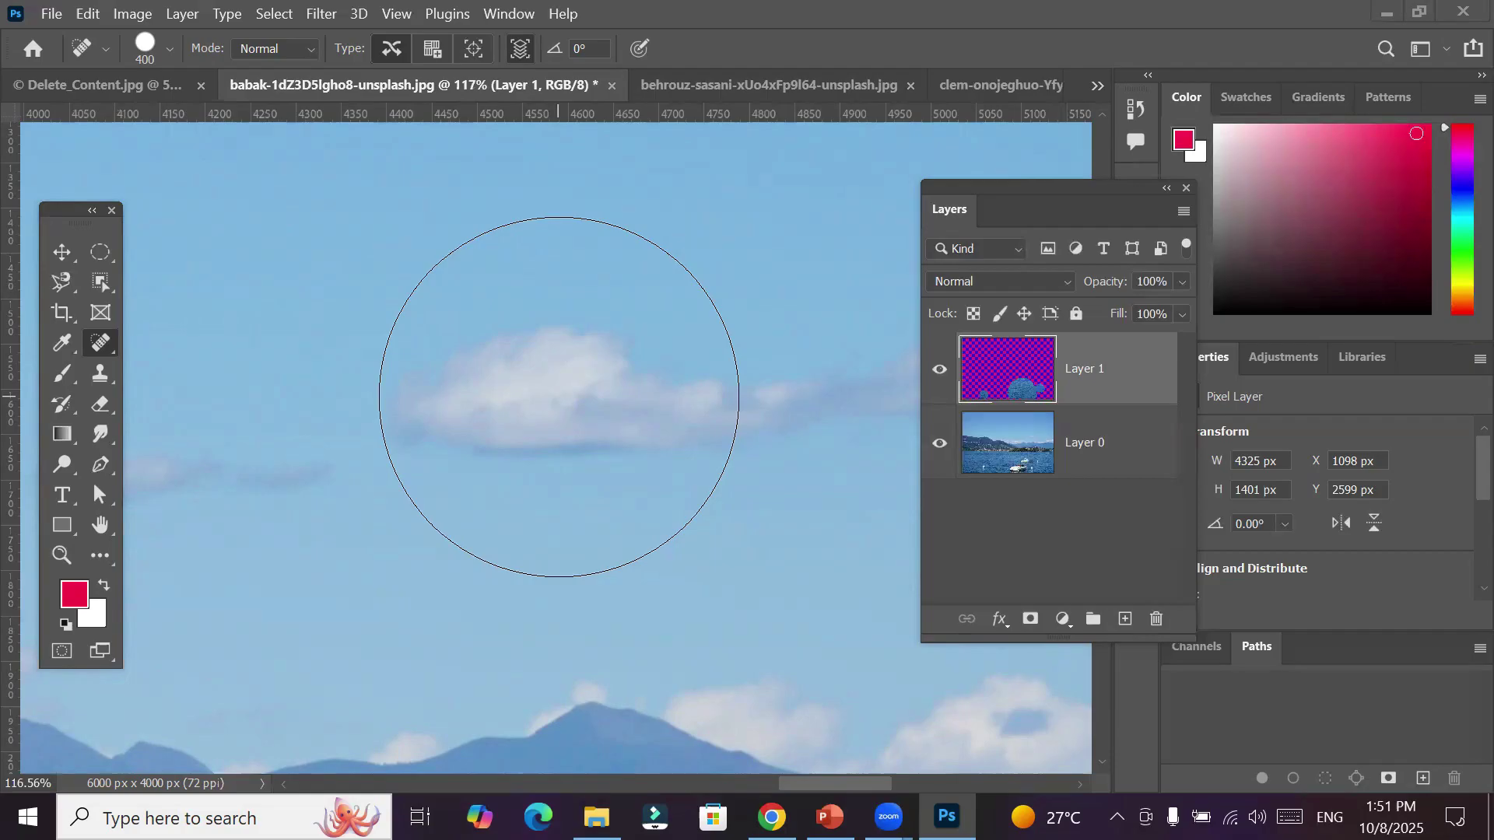
left_click(559, 398)
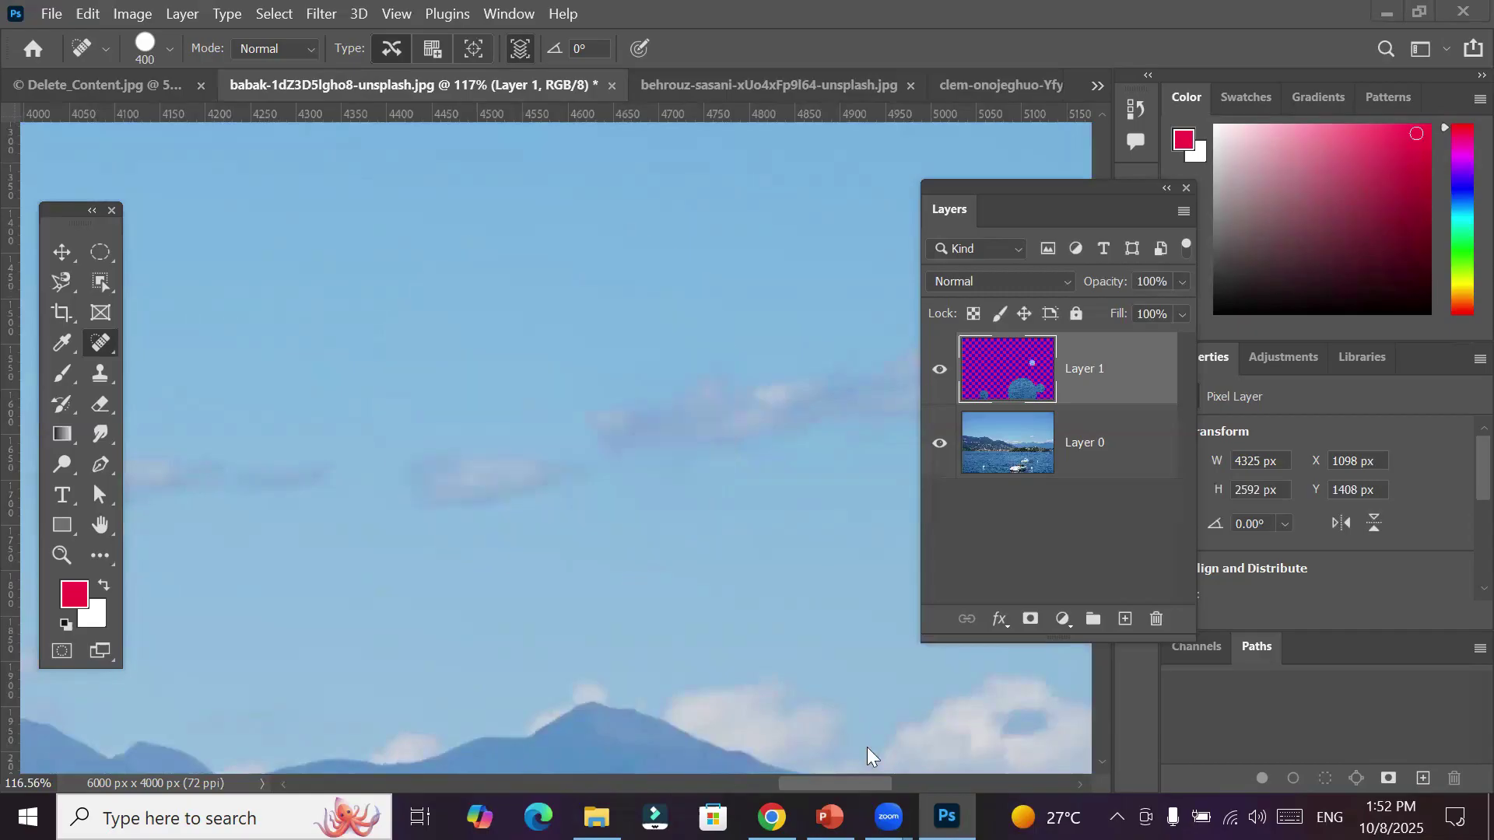
left_click(530, 510)
Compare the lake photo before and after retouching by toggling the visibility of Layer 1, leaving it hidden
scroll(632, 390, "down", 5)
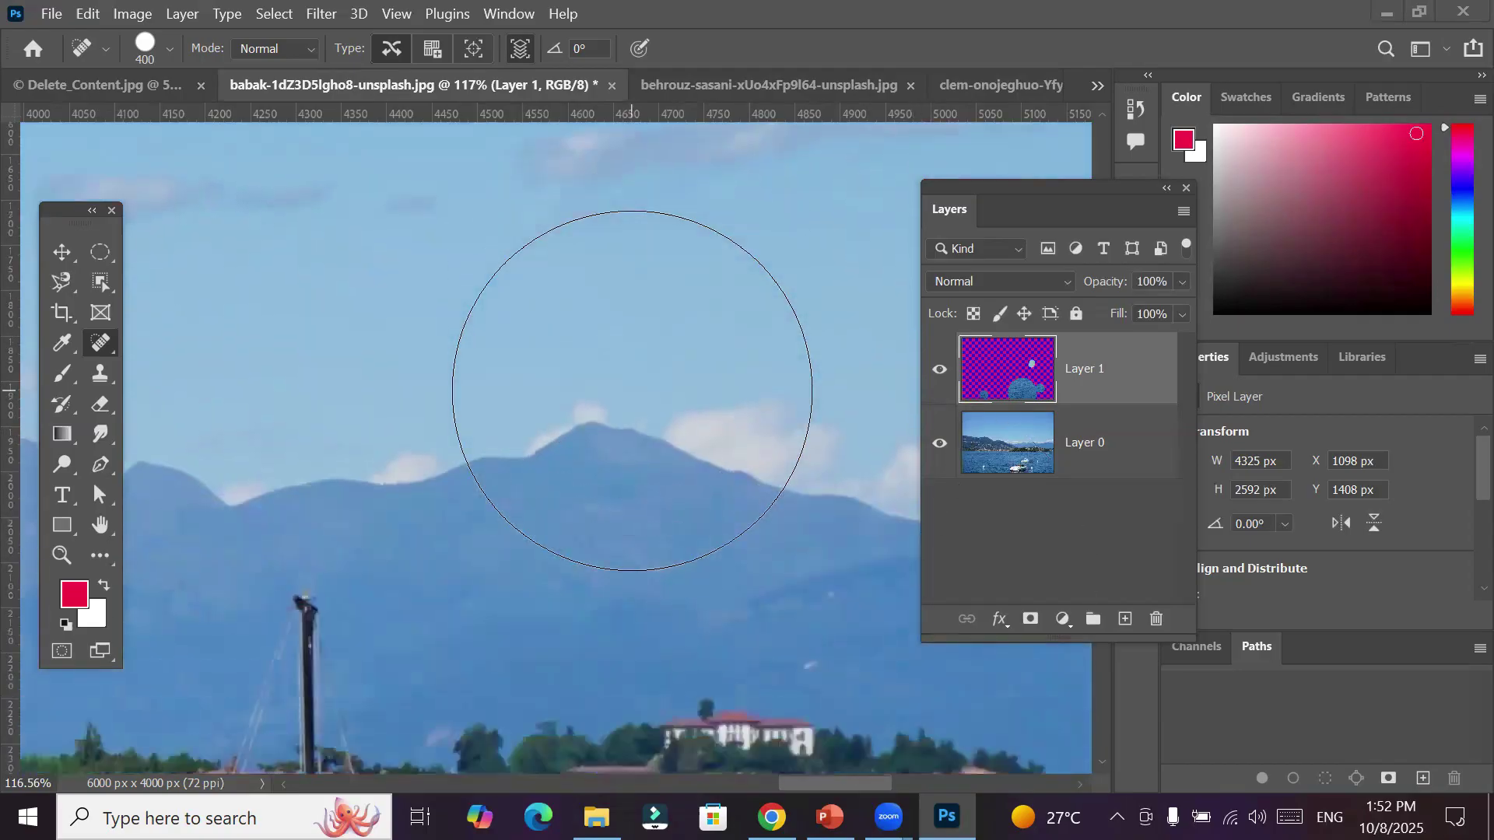
scroll(632, 390, "down", 8)
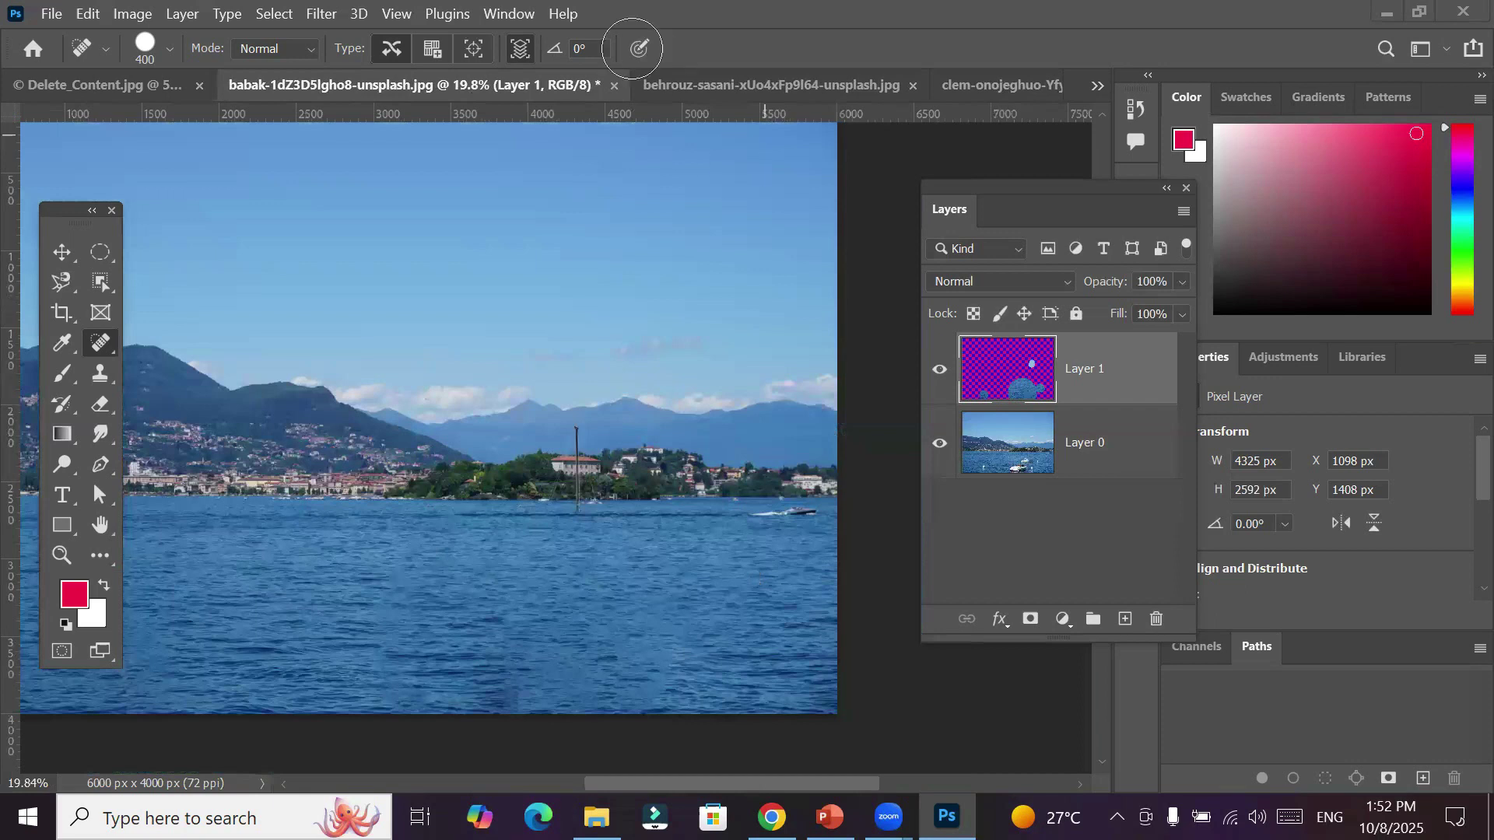
left_click(507, 44)
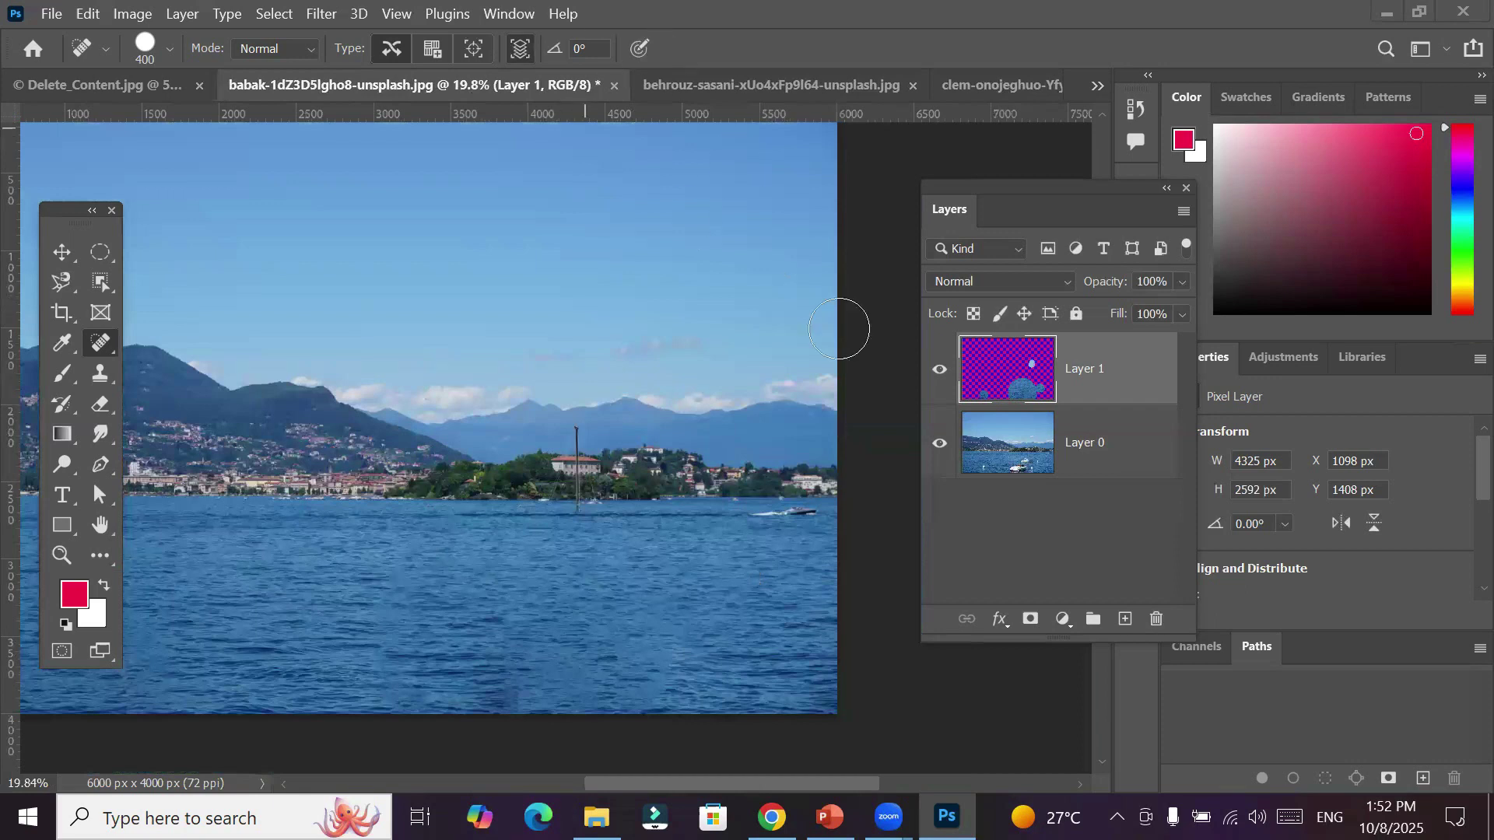
left_click(940, 371)
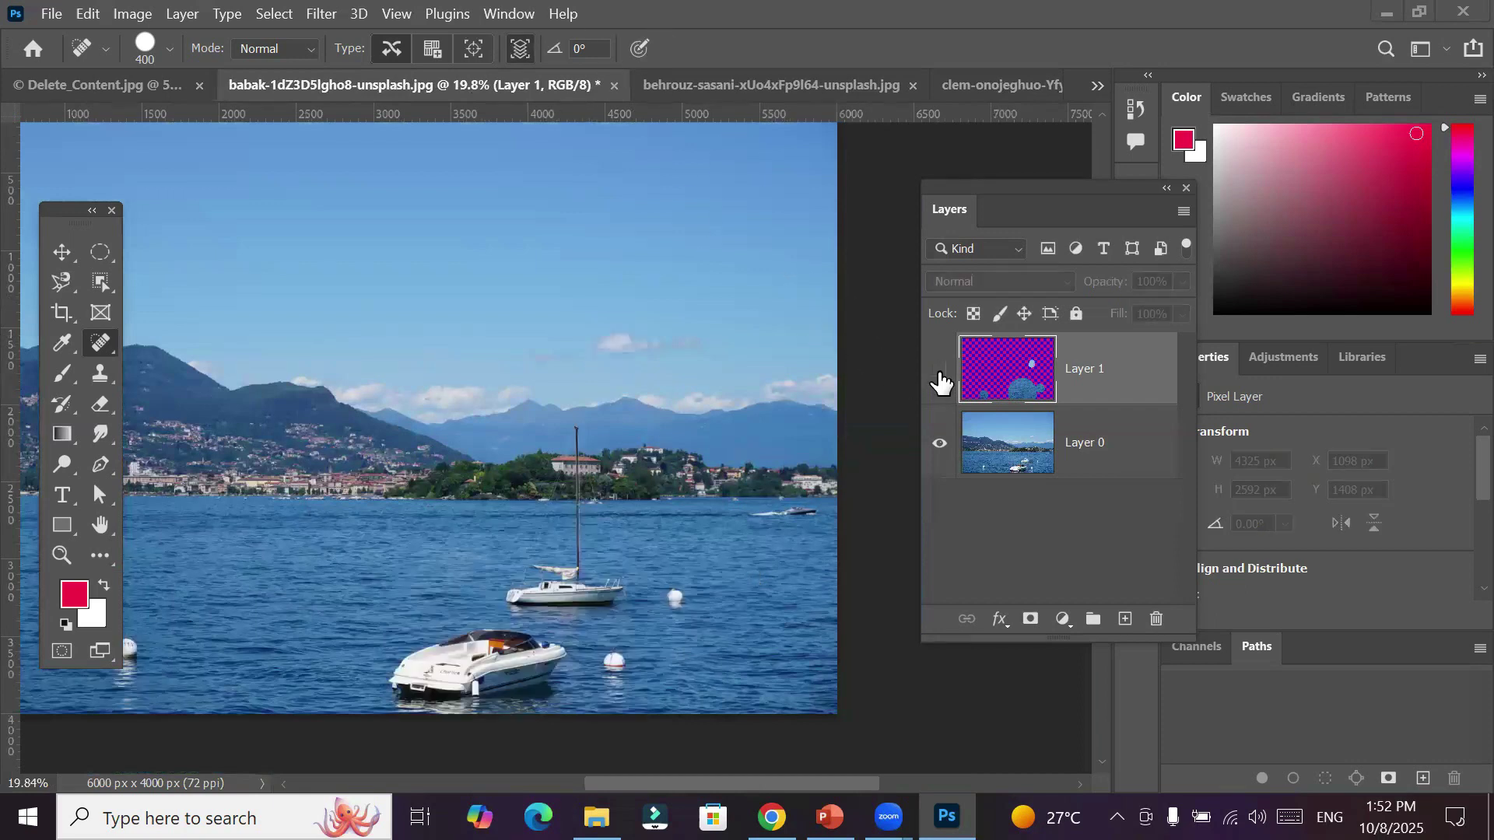
left_click(939, 371)
left_click(939, 373)
left_click(940, 374)
left_click(939, 374)
left_click(940, 371)
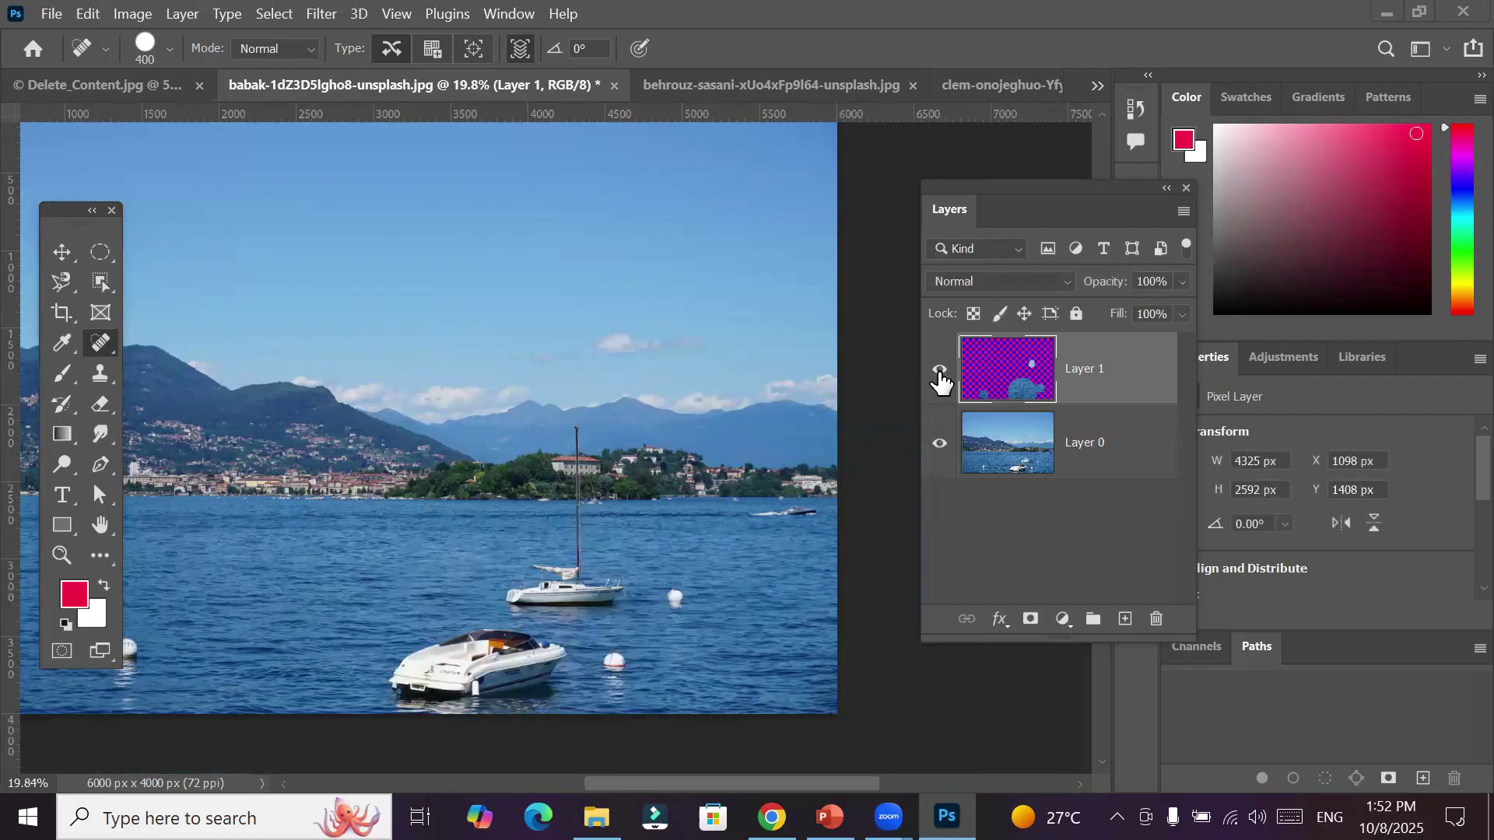
left_click(939, 371)
left_click(940, 371)
left_click(940, 371)
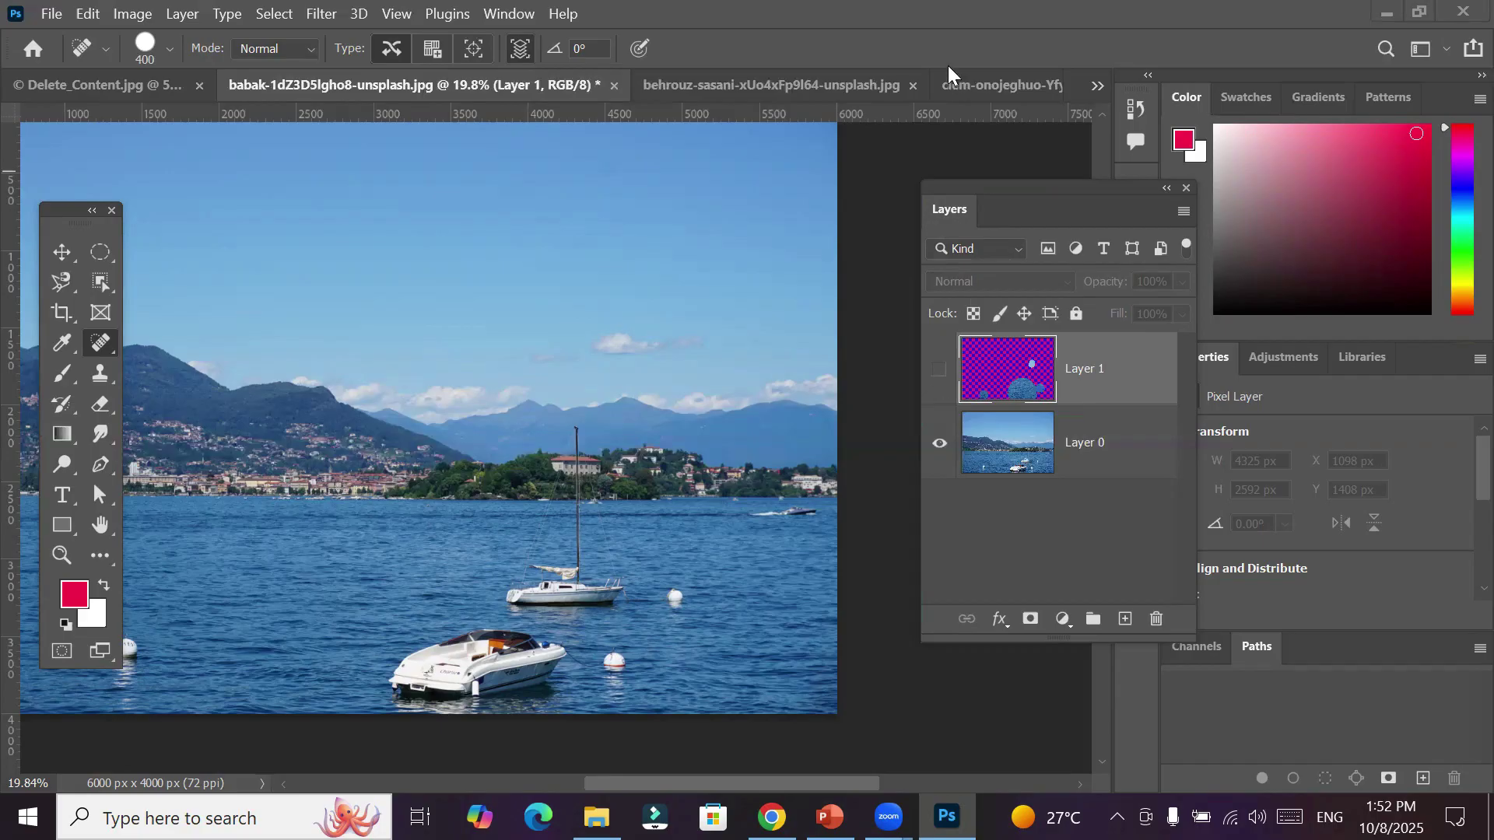
Switch to the autumn-leaves photo with the two boots and unlock its Background layer
left_click(683, 92)
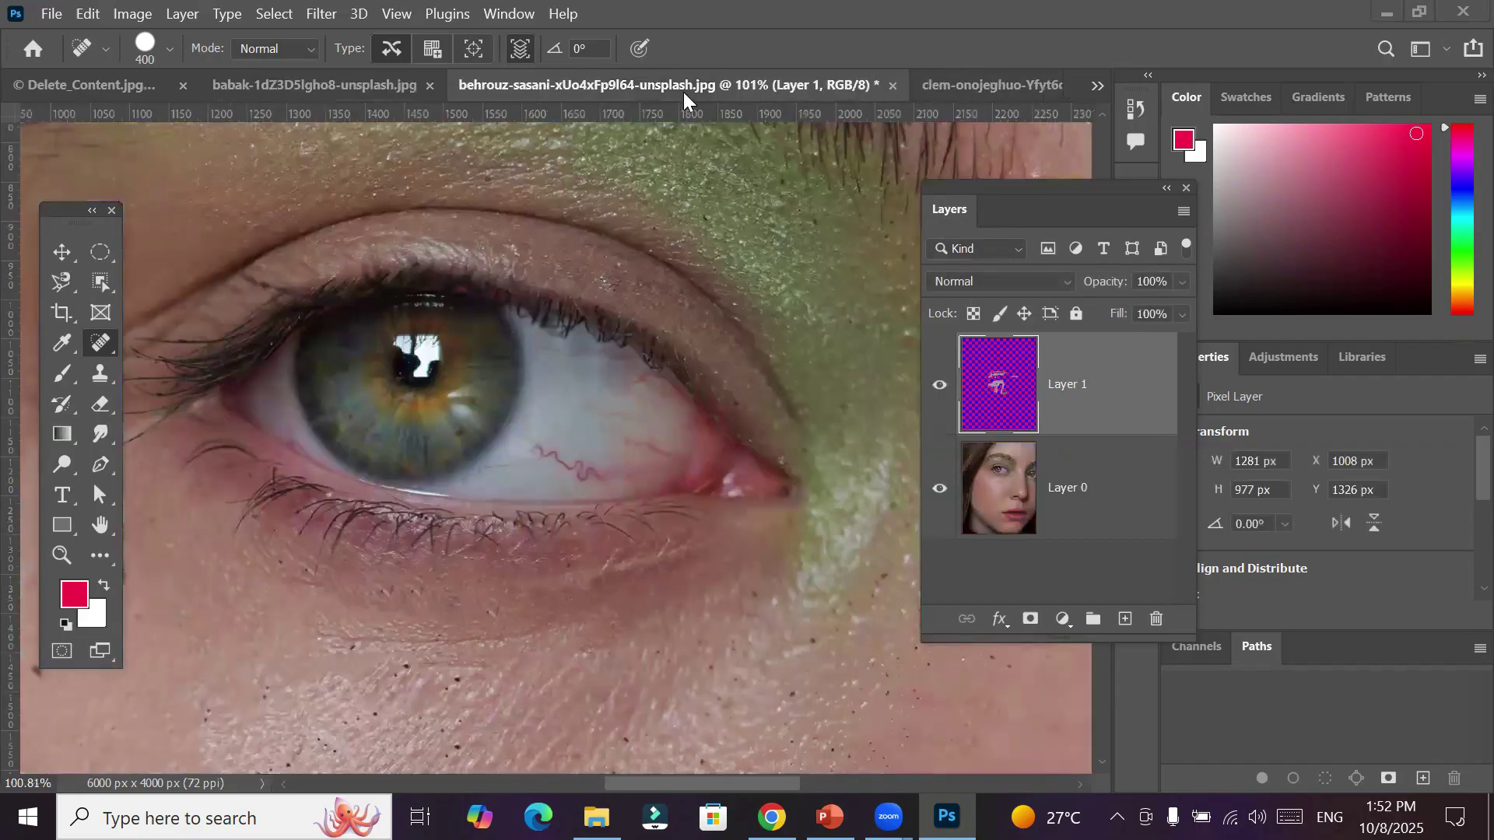
left_click(983, 87)
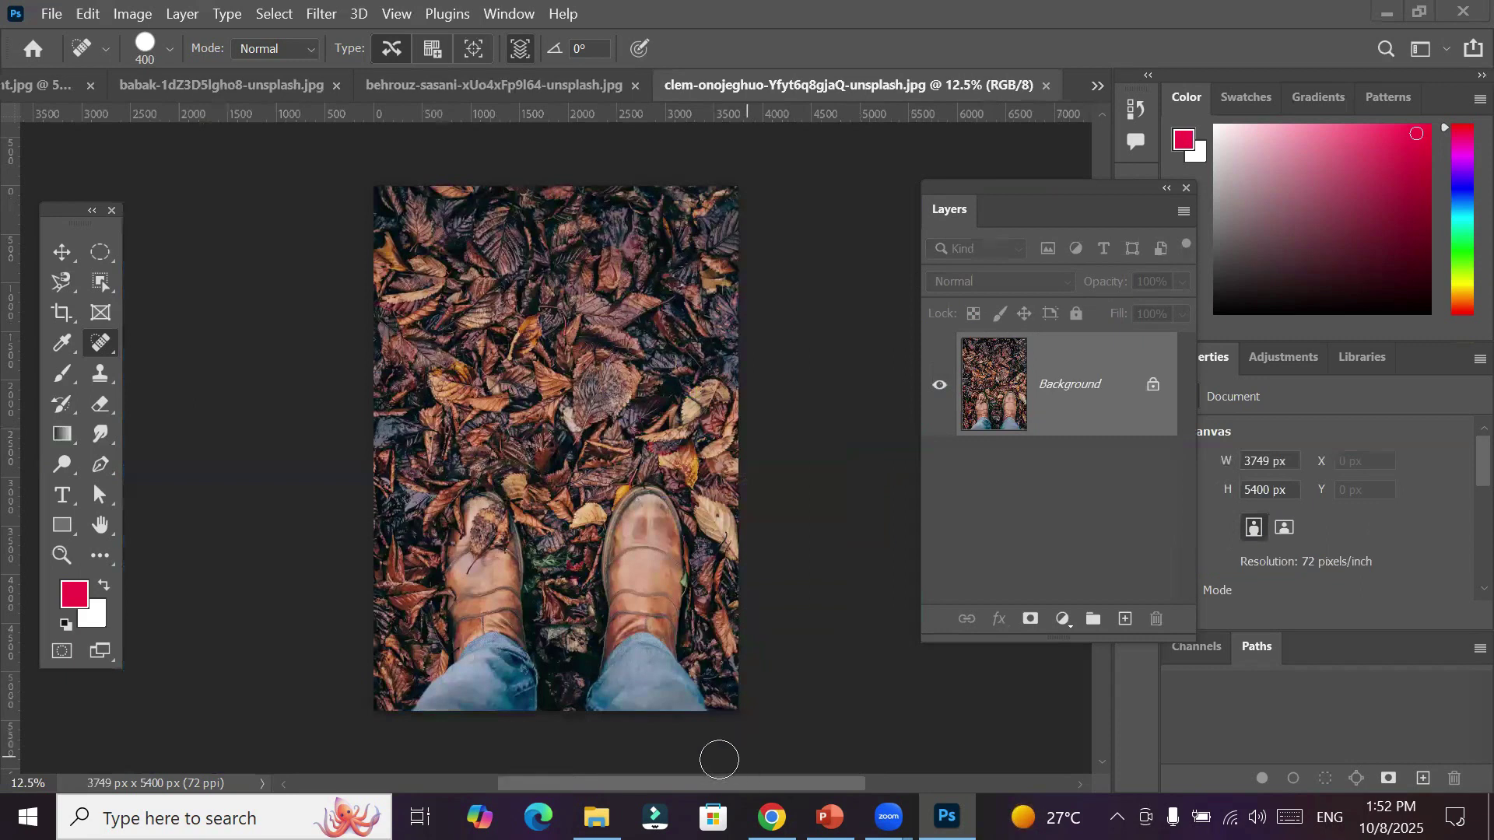
scroll(680, 749, "up", 7)
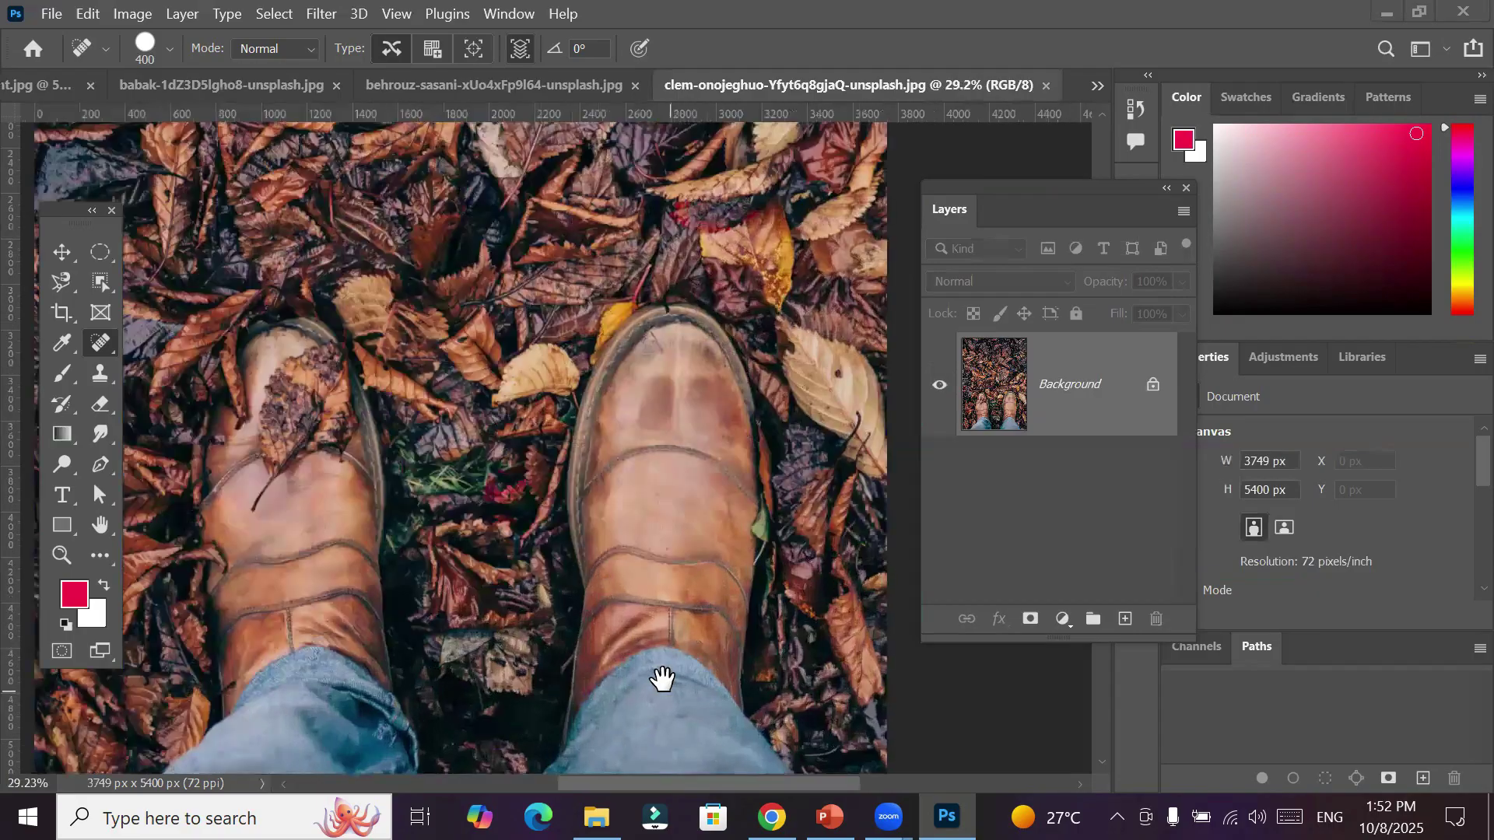
scroll(680, 749, "up", 2)
left_click_drag(660, 675, 728, 526)
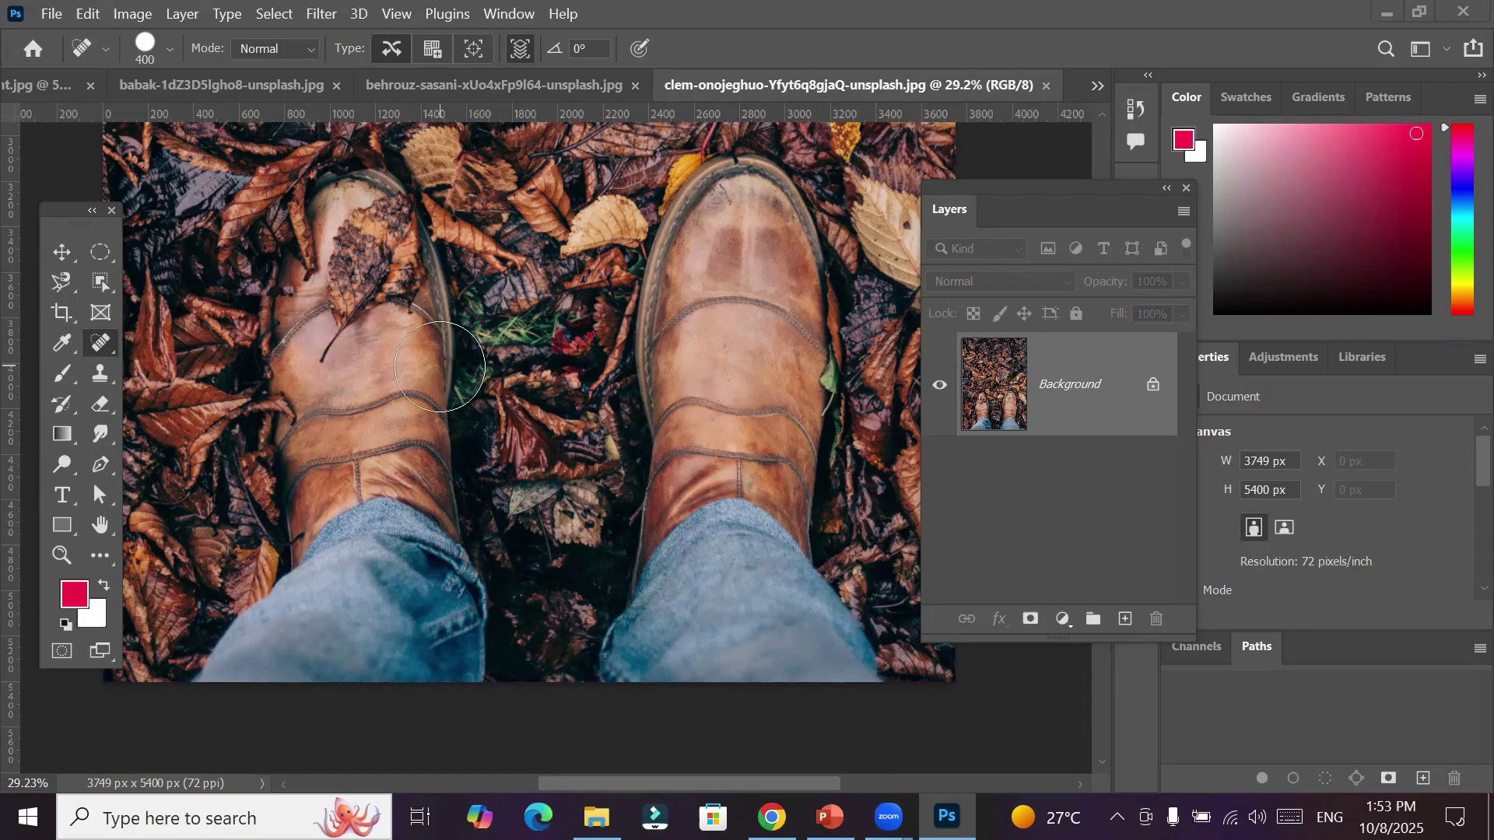
scroll(440, 366, "down", 5)
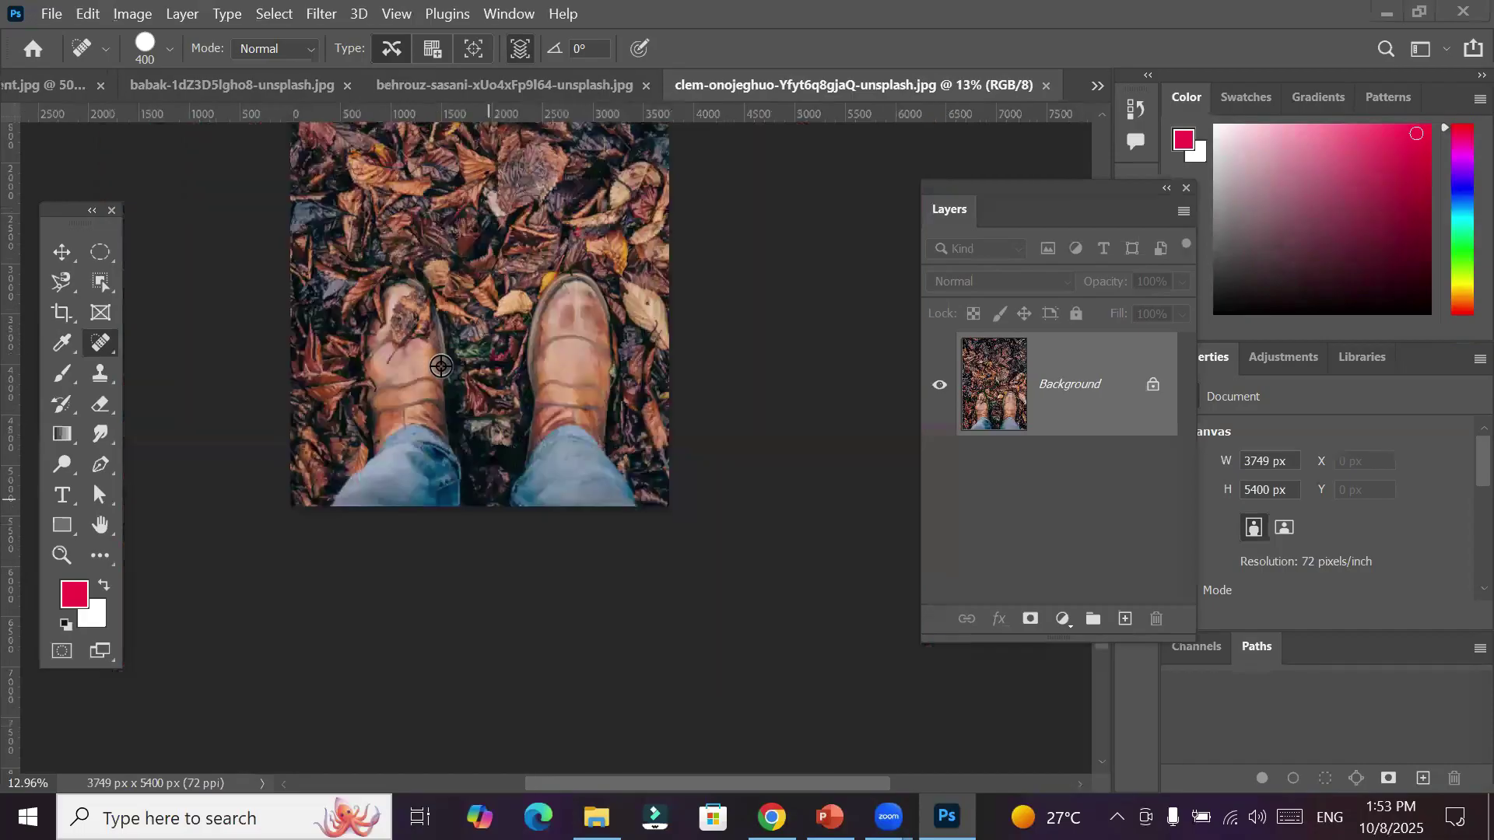
left_click_drag(487, 233, 510, 324)
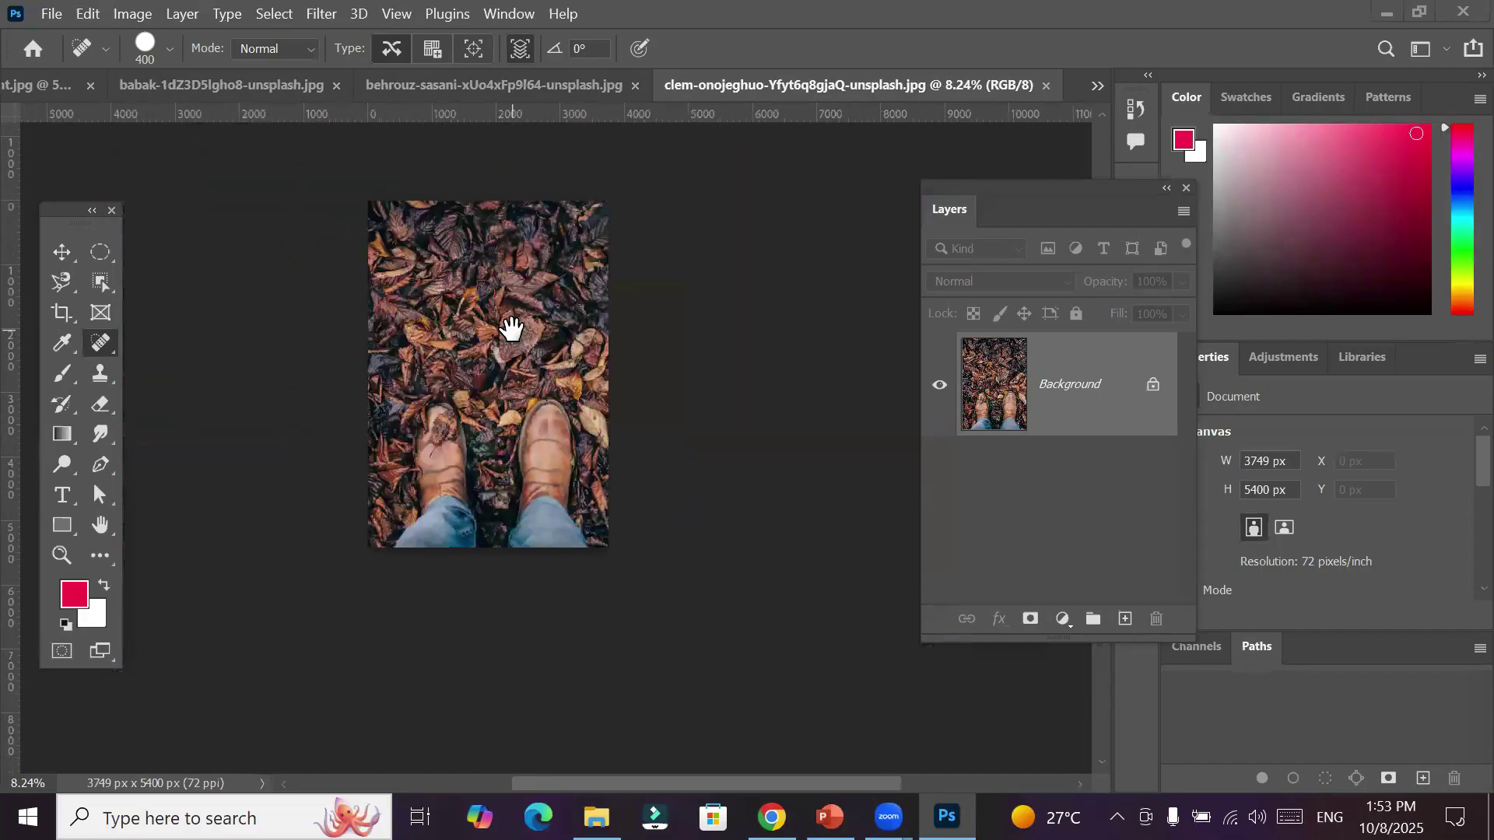
scroll(436, 535, "up", 1)
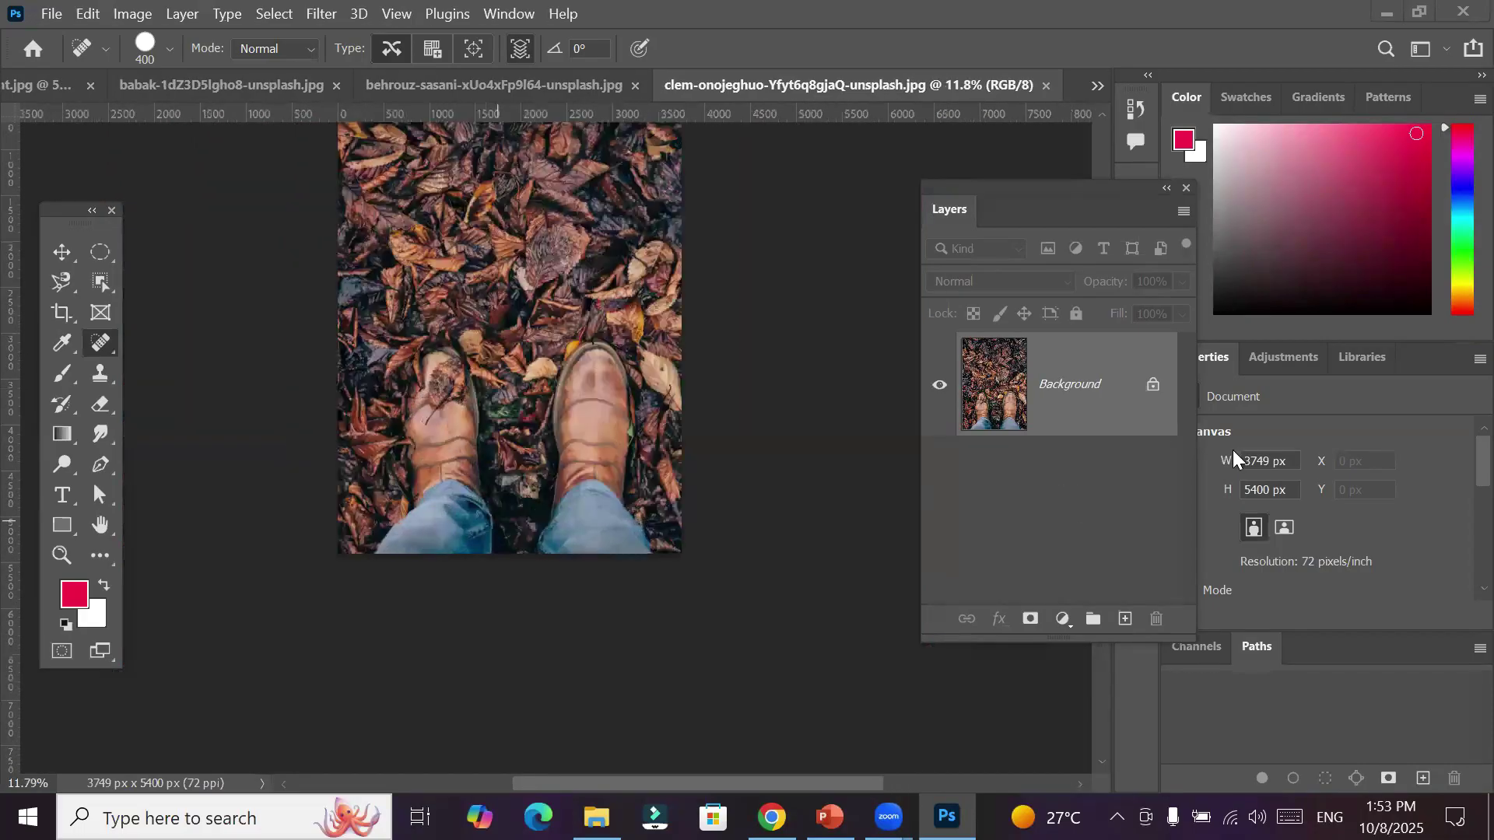
left_click(1151, 385)
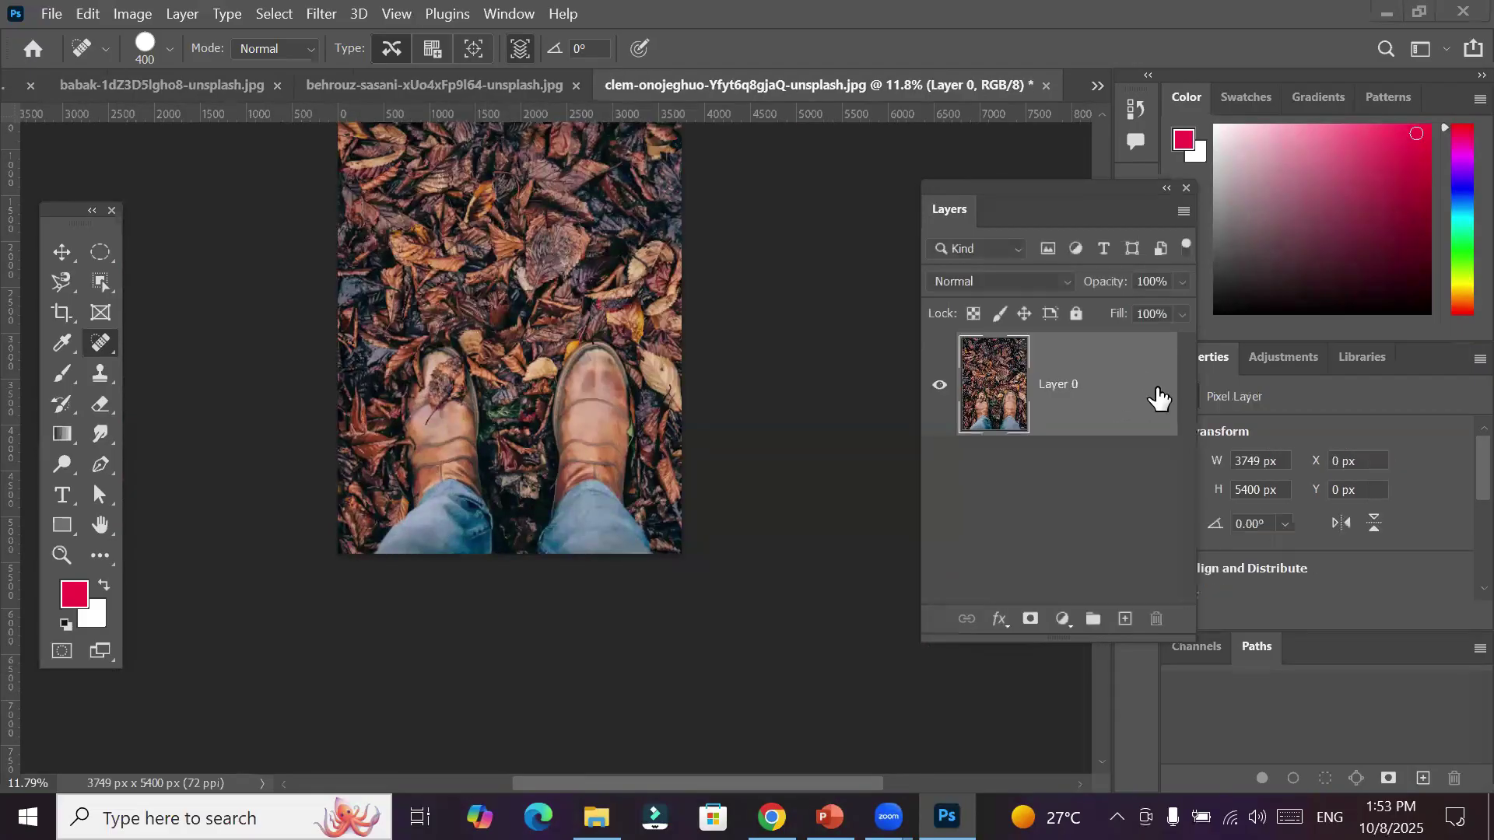
Switch to the Healing Brush Tool and enlarge its brush to 1300 px for covering the boots
right_click(109, 347)
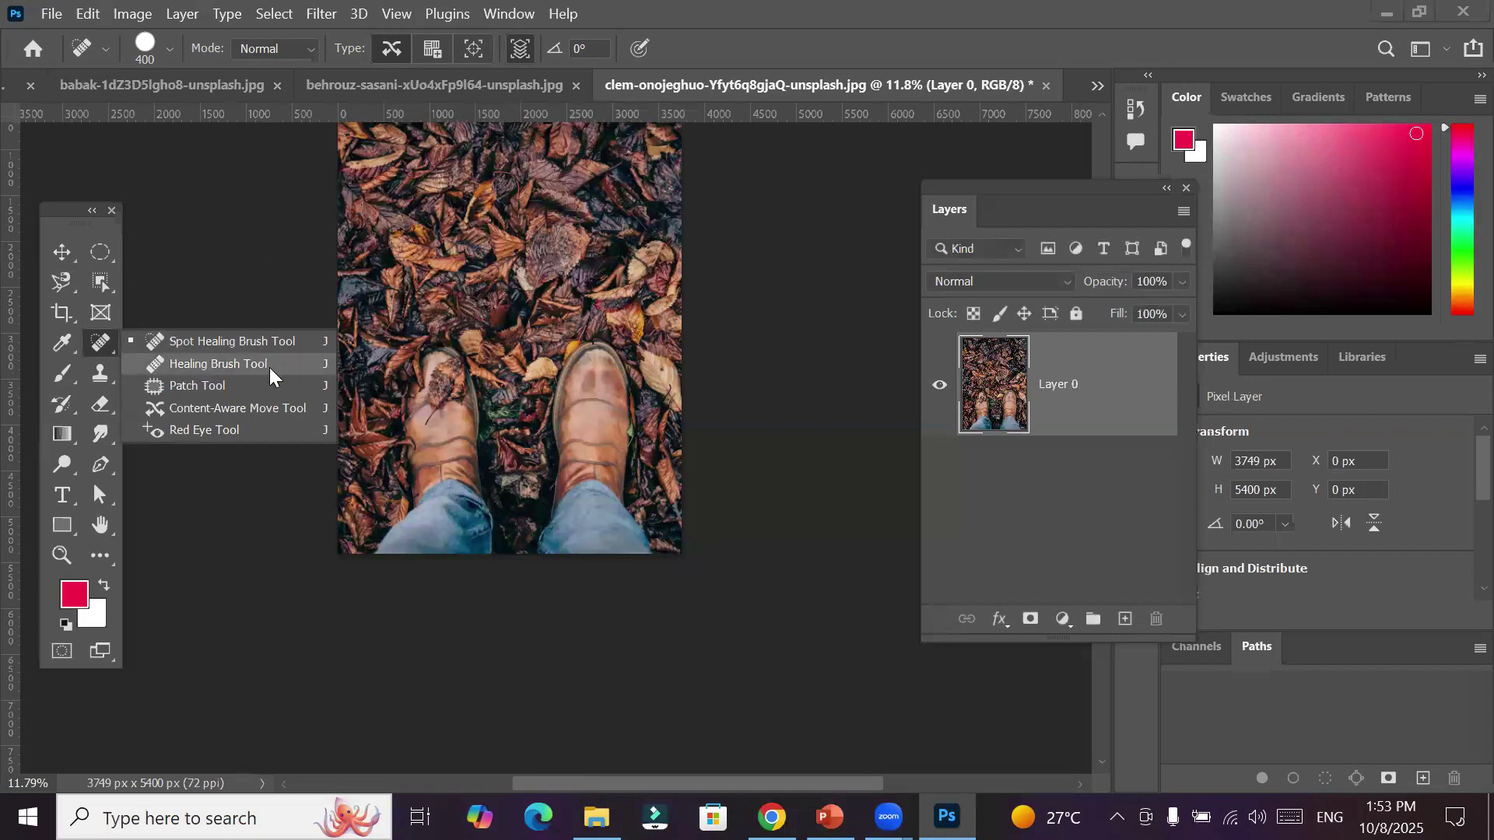
left_click(207, 367)
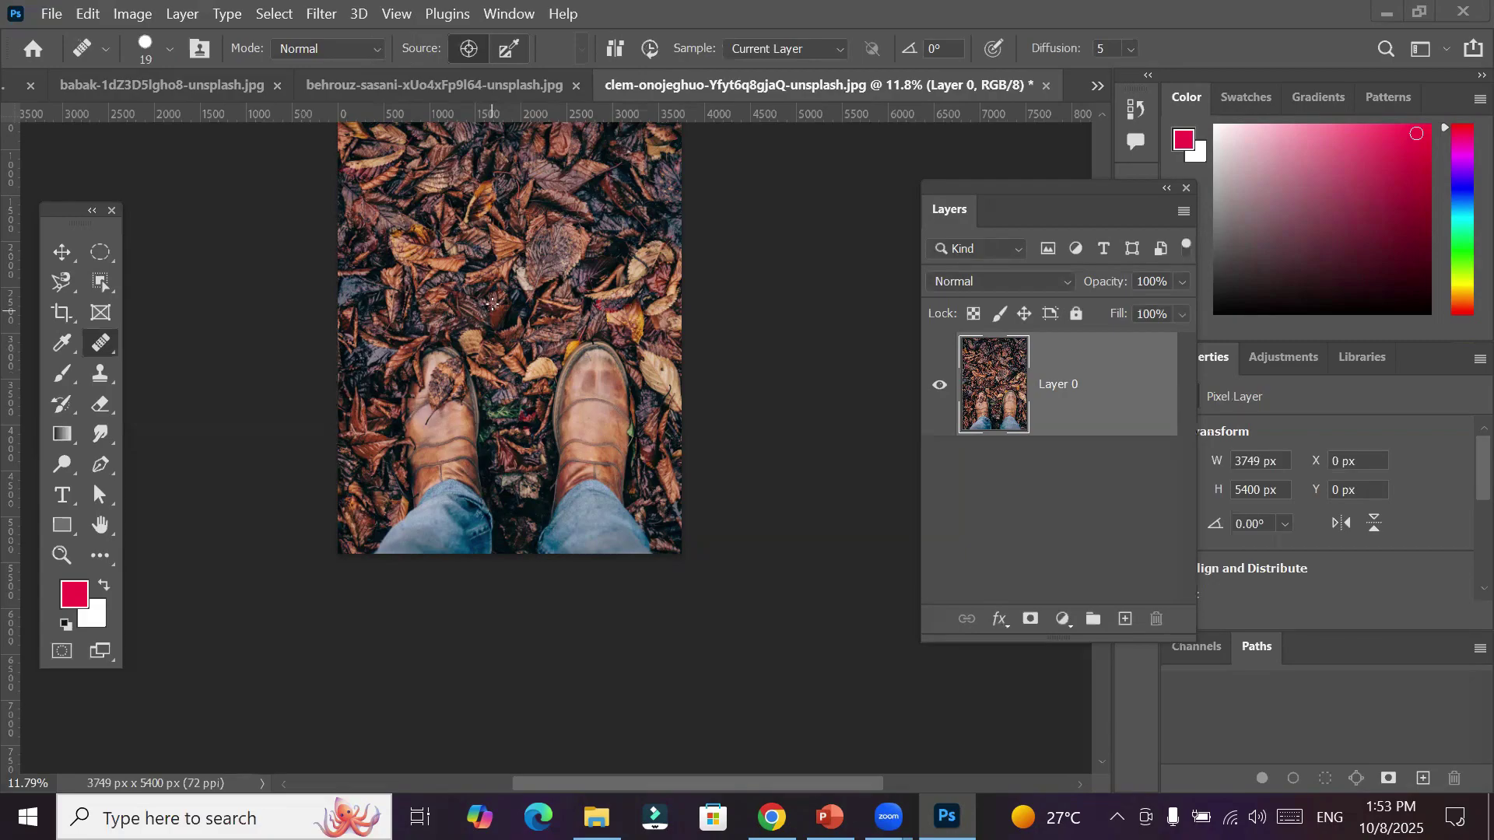
left_click_drag(510, 291, 502, 333)
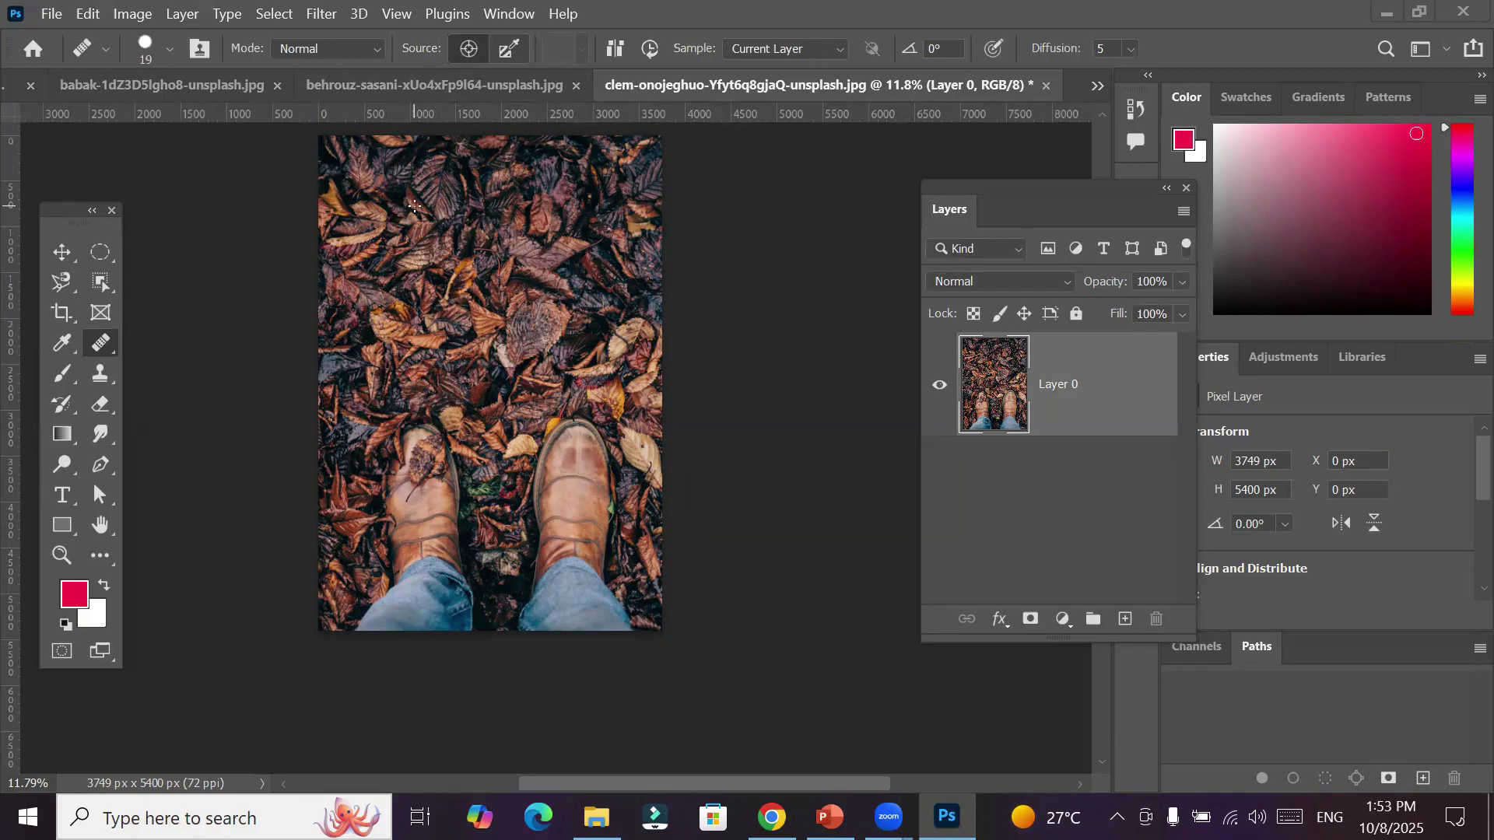
key("bracketright")
key("bracketright")
key("bracketright")
key("bracketright")
key("bracketright")
key("bracketright")
key("bracketright")
key("bracketright")
key("bracketright")
key("bracketright")
key("bracketright")
key("bracketright")
key("bracketright")
key("bracketright")
key("bracketright")
key("bracketright")
key("bracketright")
key("bracketright")
key("bracketright")
key("bracketright")
key("bracketright")
key("bracketright")
Try covering both boots and jeans on Layer 0 with leaves sampled from the upper part of the photo, and undo the strokes
left_click(421, 221, "alt")
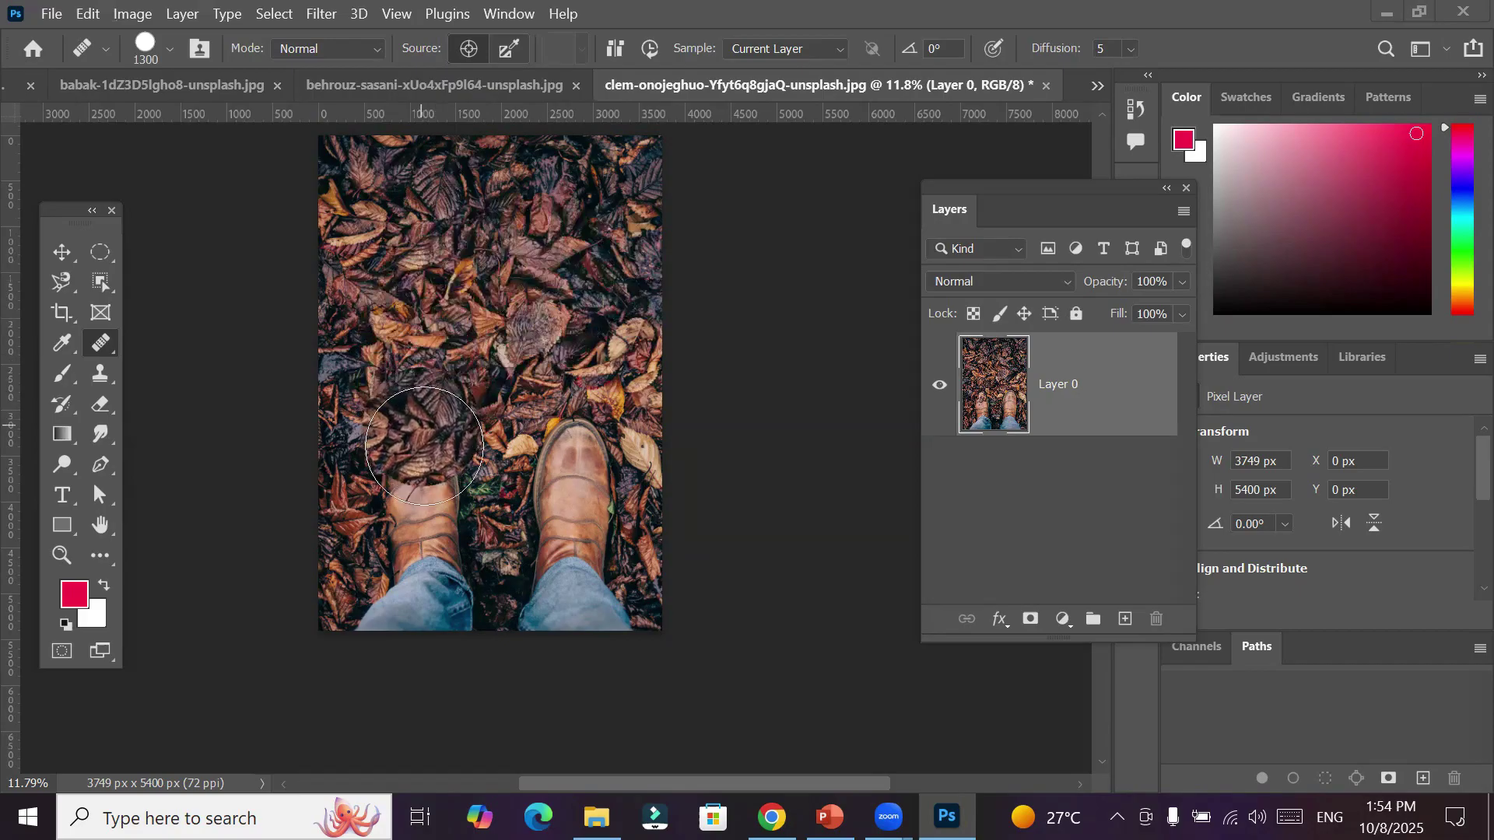
mouse_move(424, 469)
left_mouse_down()
mouse_move(412, 528)
mouse_move(433, 530)
mouse_move(372, 607)
mouse_move(421, 609)
mouse_move(450, 556)
mouse_move(431, 599)
left_mouse_up()
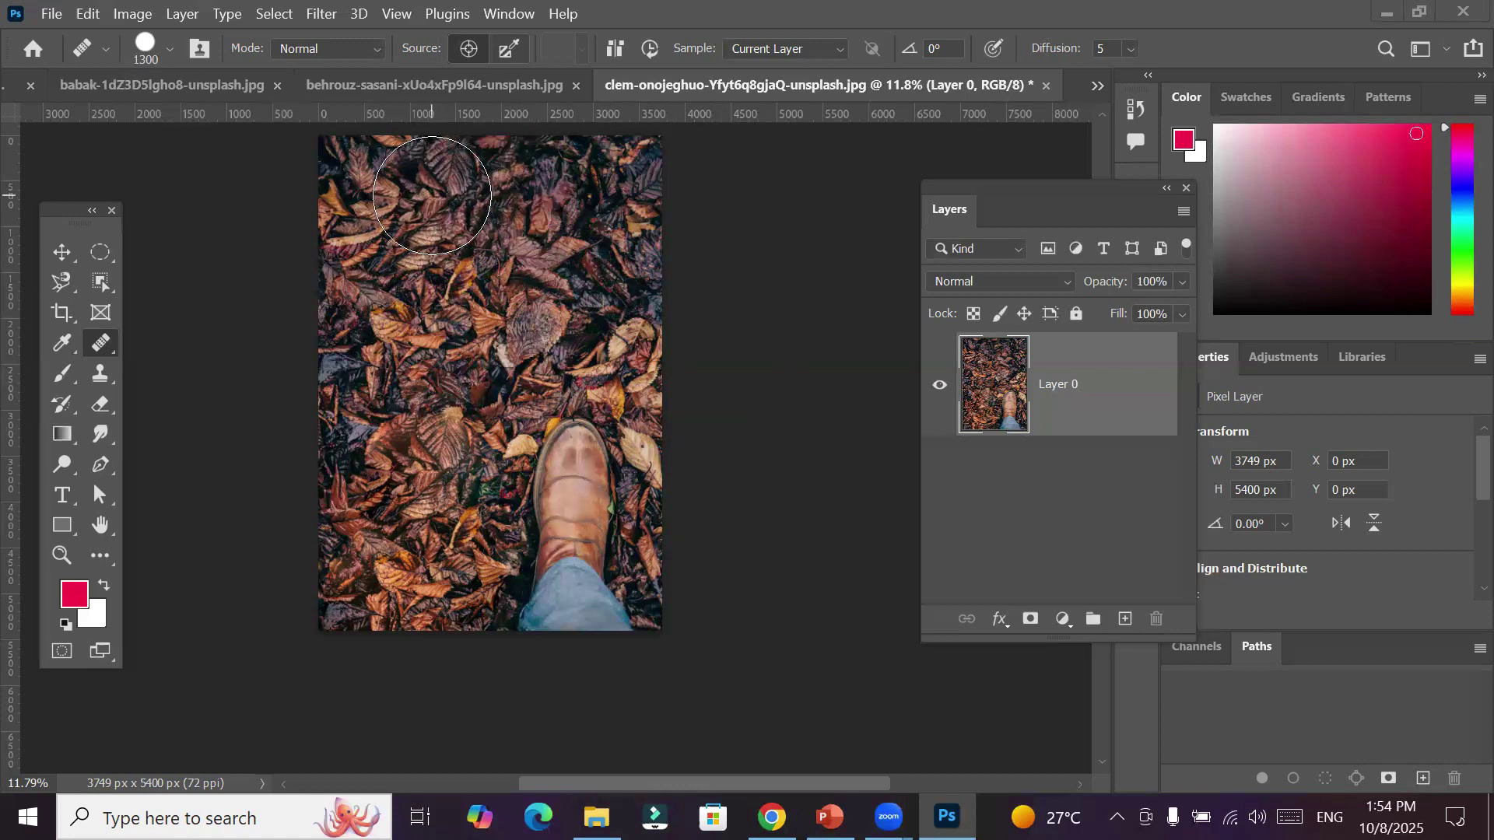
left_click(487, 218)
left_click(488, 218, "alt")
mouse_move(597, 360)
left_mouse_down()
mouse_move(579, 440)
mouse_move(589, 577)
mouse_move(553, 611)
mouse_move(566, 598)
left_mouse_up()
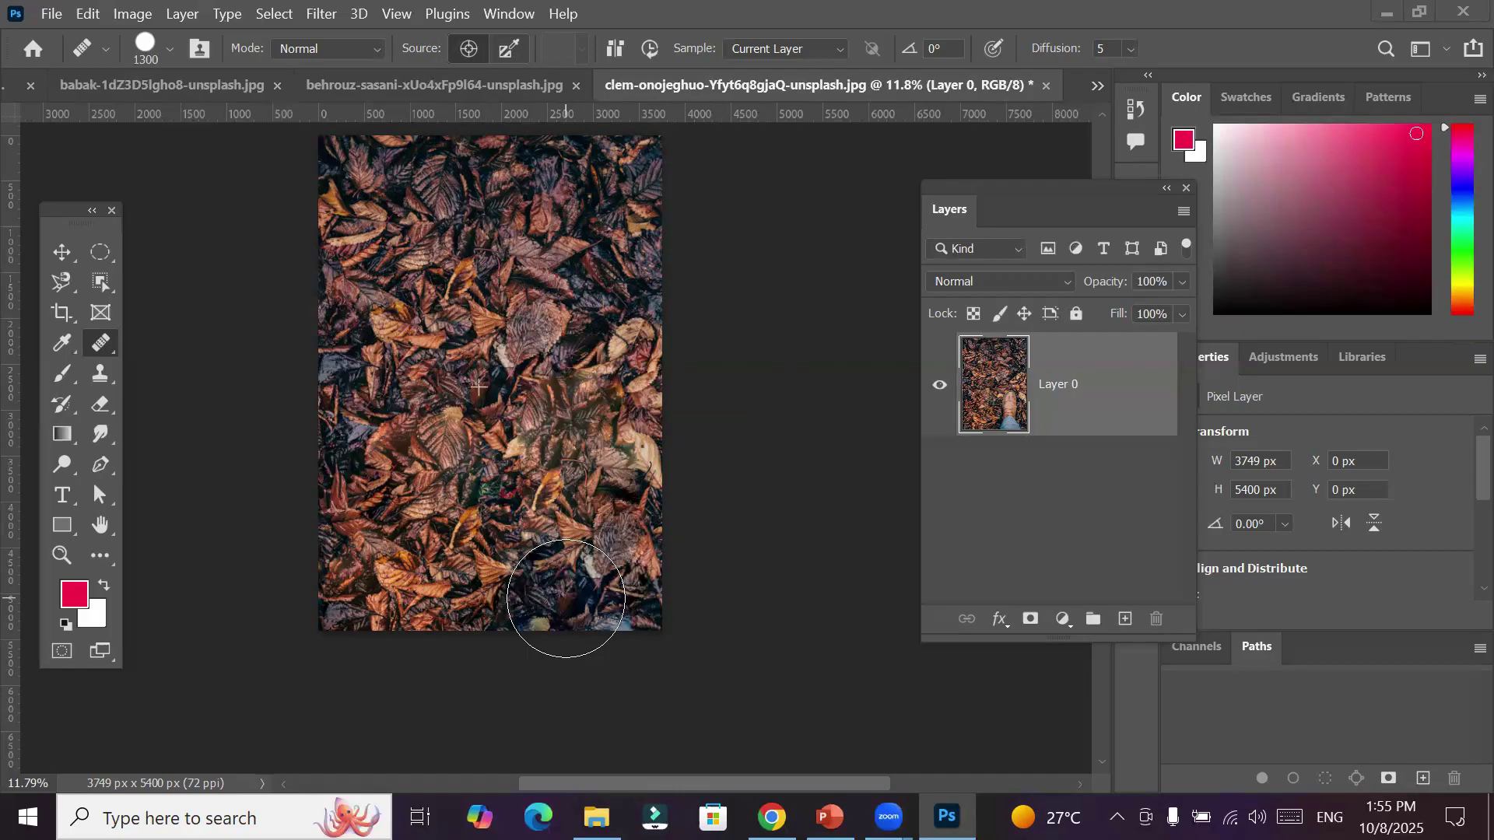
mouse_move(565, 598)
left_mouse_down()
mouse_move(604, 610)
mouse_move(587, 605)
left_mouse_up()
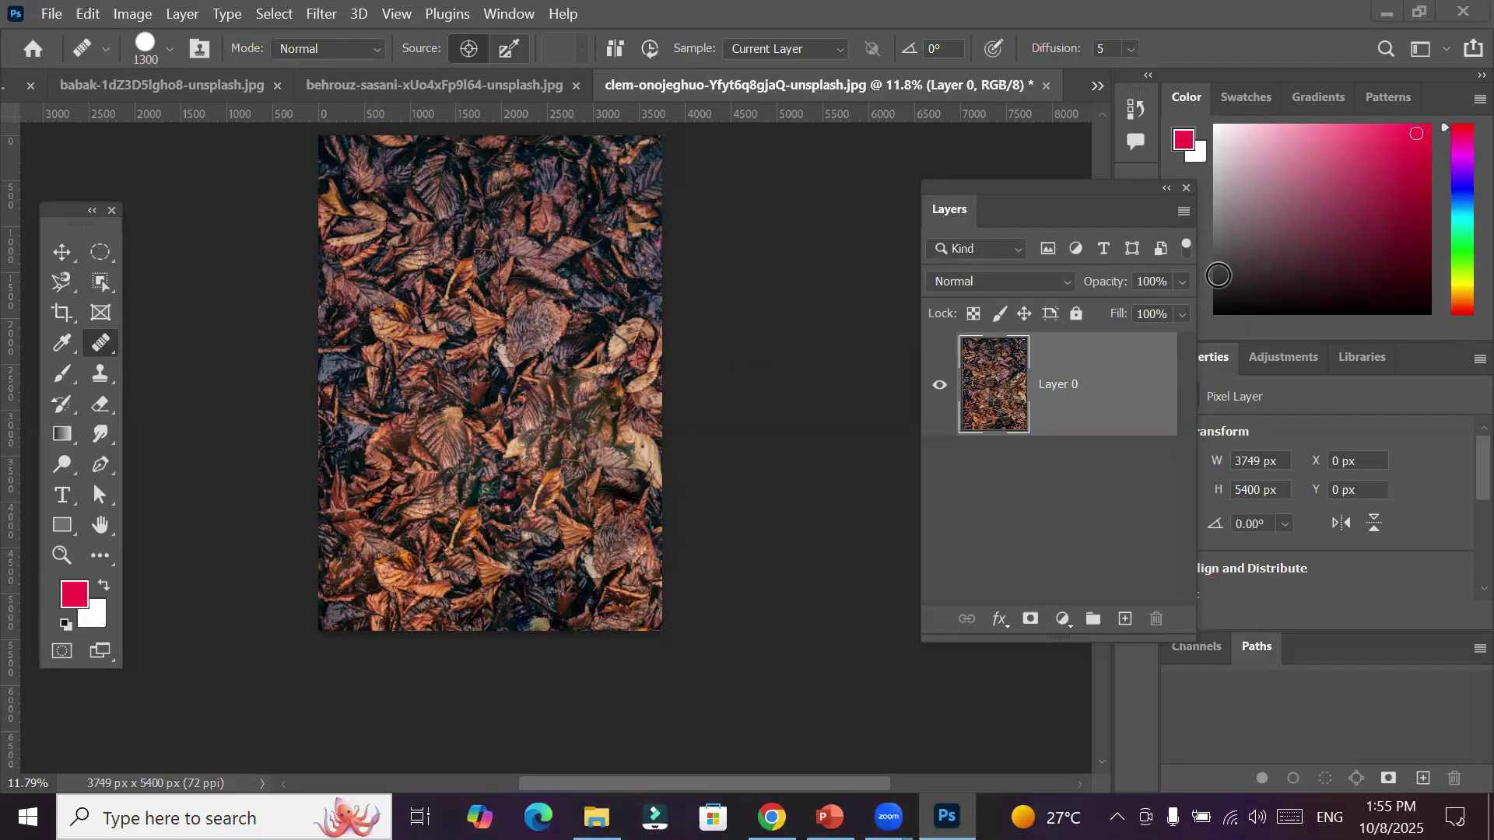
key("ctrl+z")
key("ctrl+z")
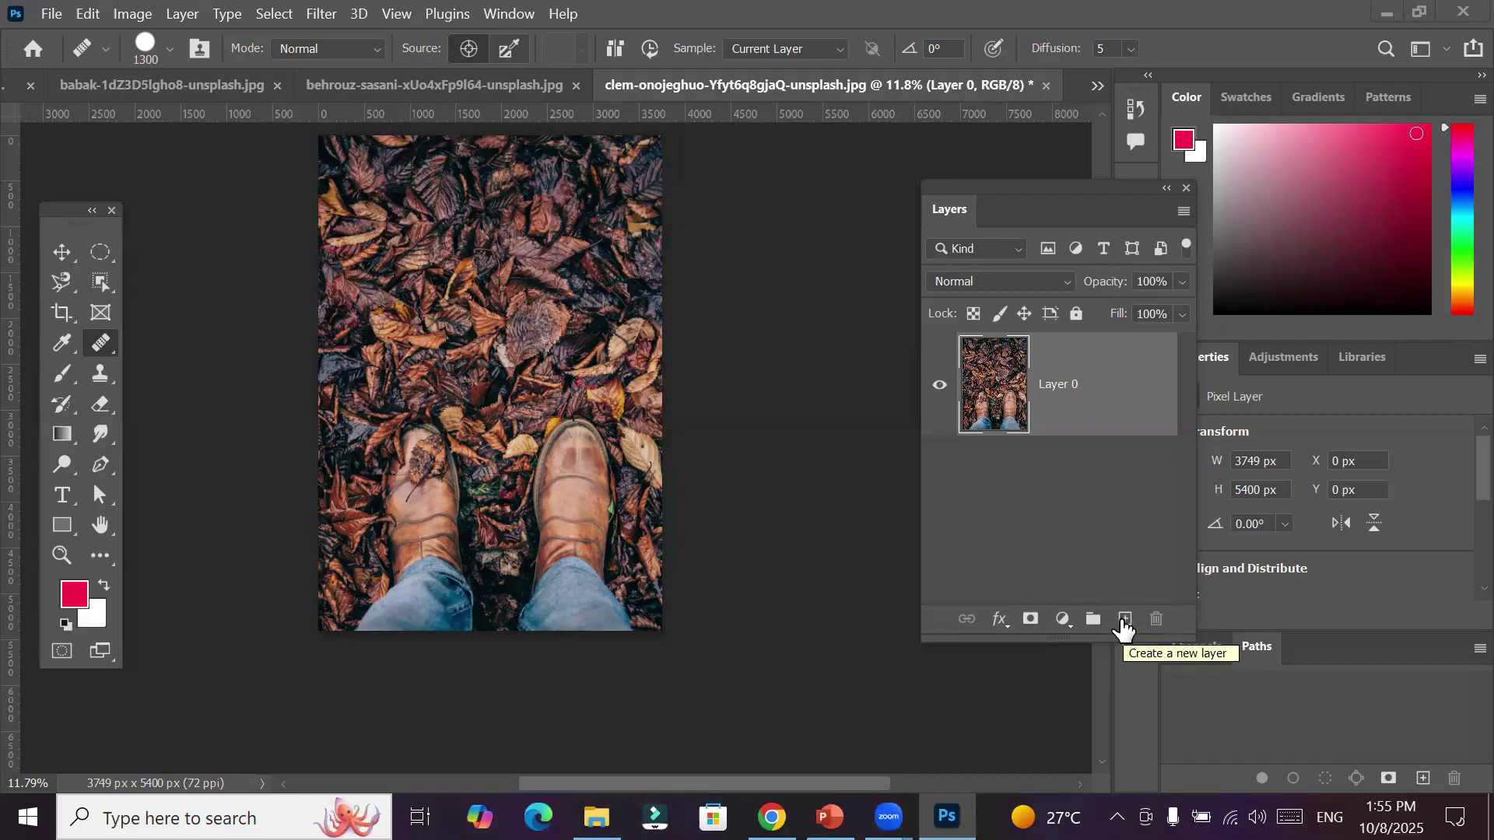
Add an empty layer above Layer 0 and choose Current Layer as the Healing Brush sample source
left_click(1123, 623)
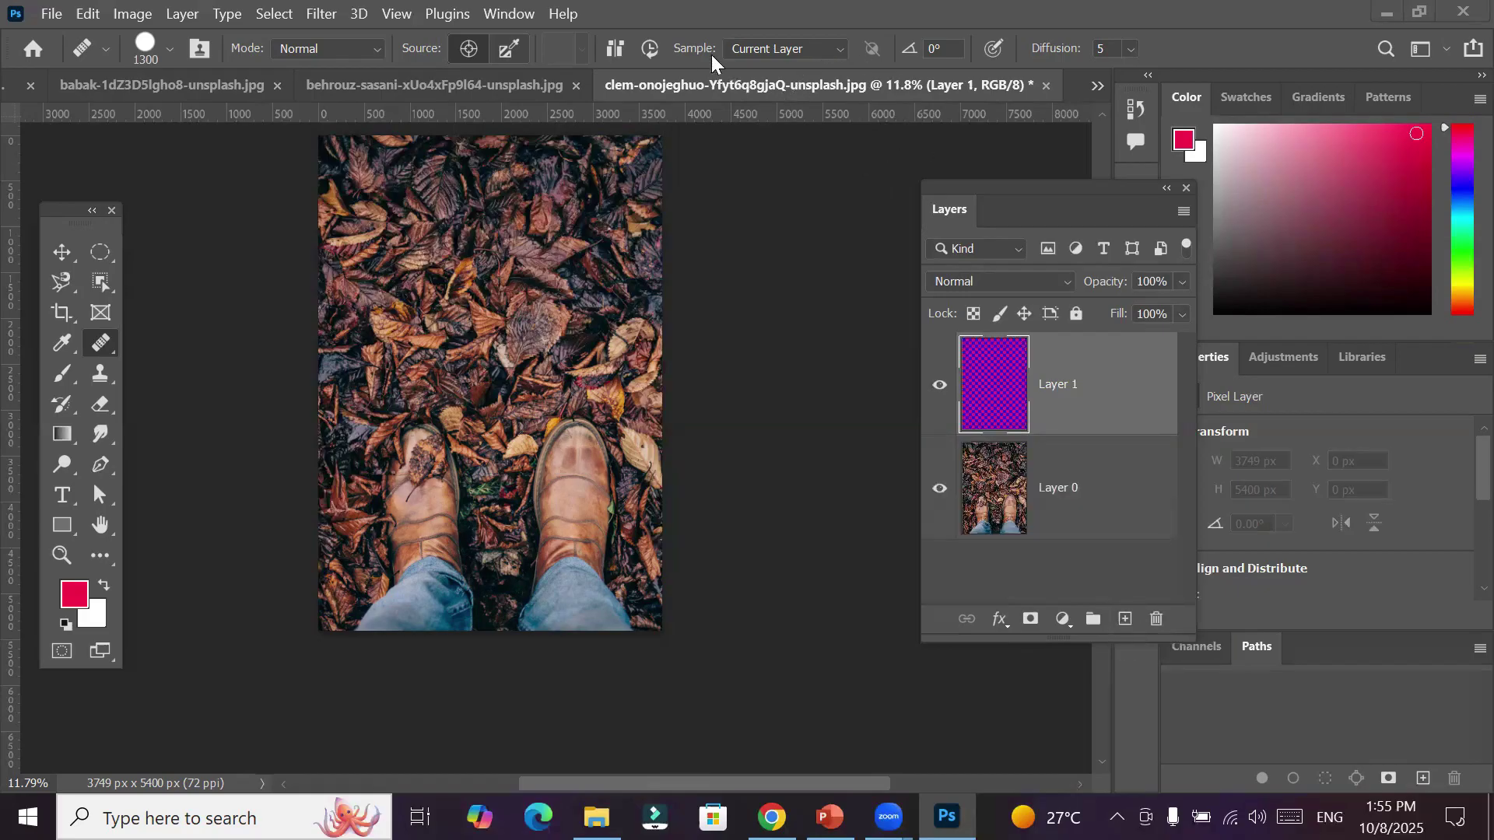
left_click(834, 48)
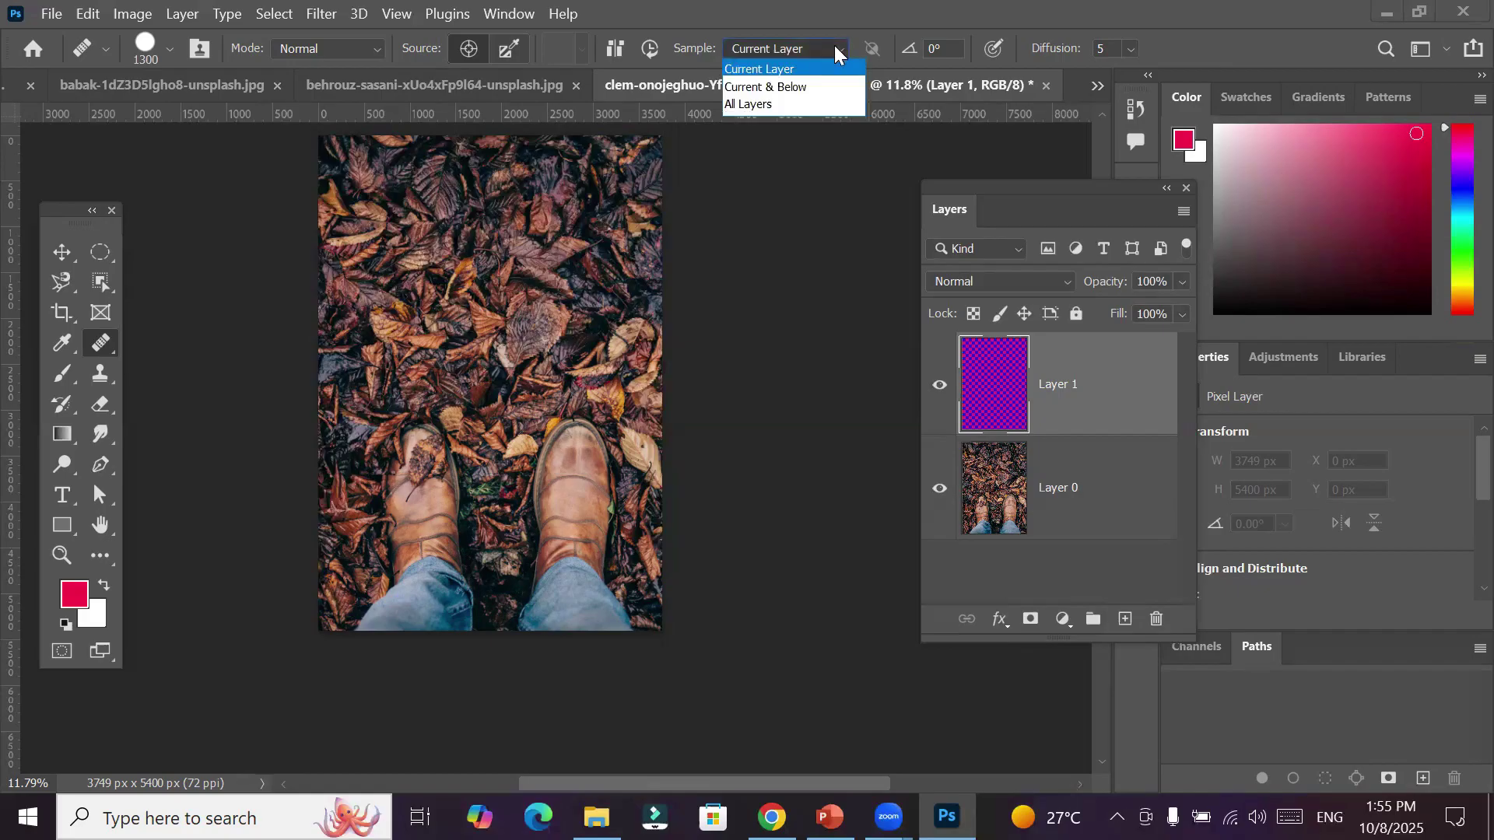
left_click(801, 71)
Try healing both boots on the empty Layer 1 with leaves sampled from the upper part of the photo, and undo the strokes
left_click(527, 211, "alt")
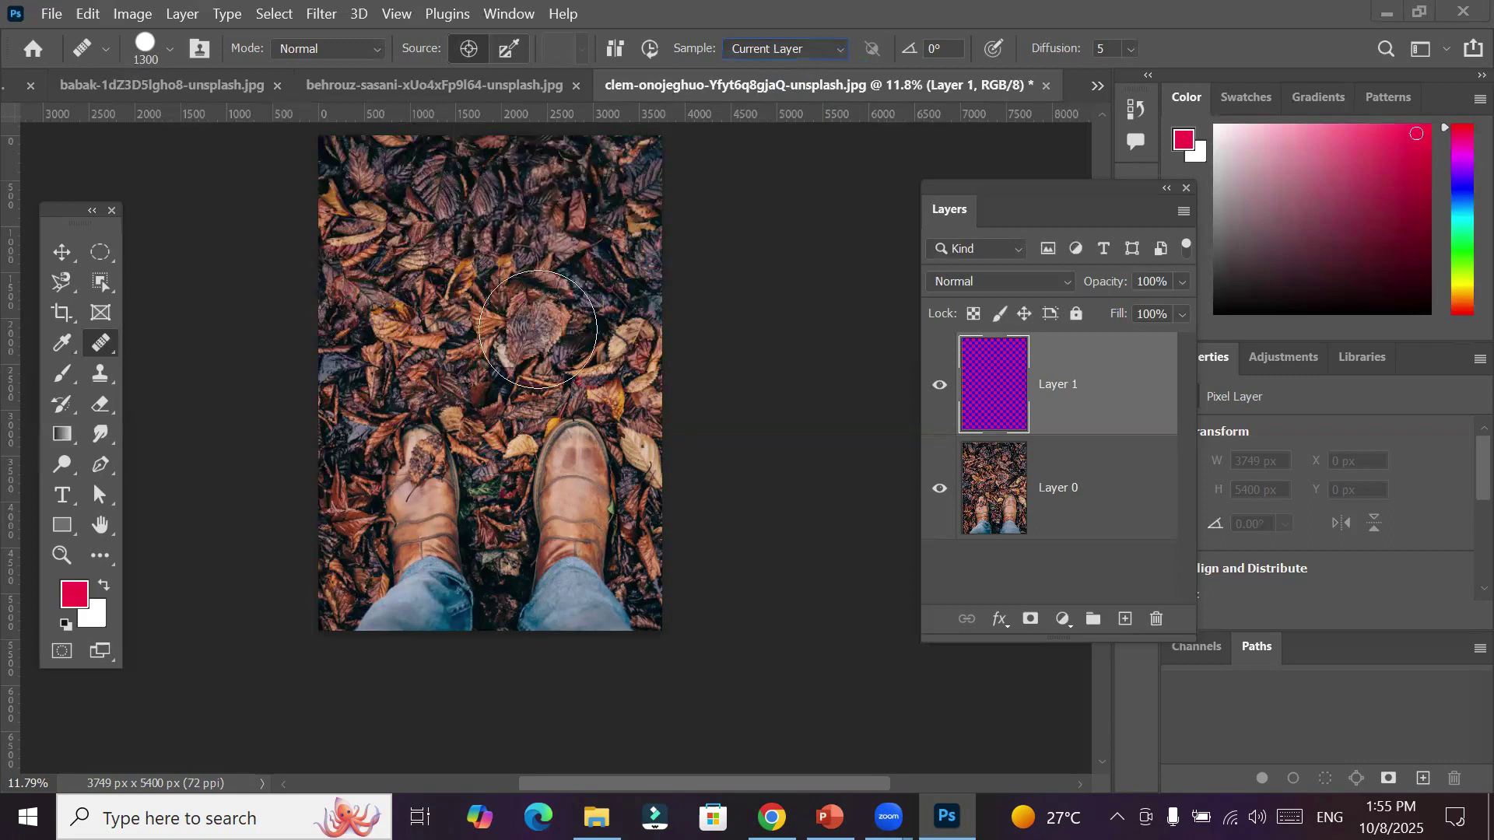
left_click_drag(553, 422, 586, 548)
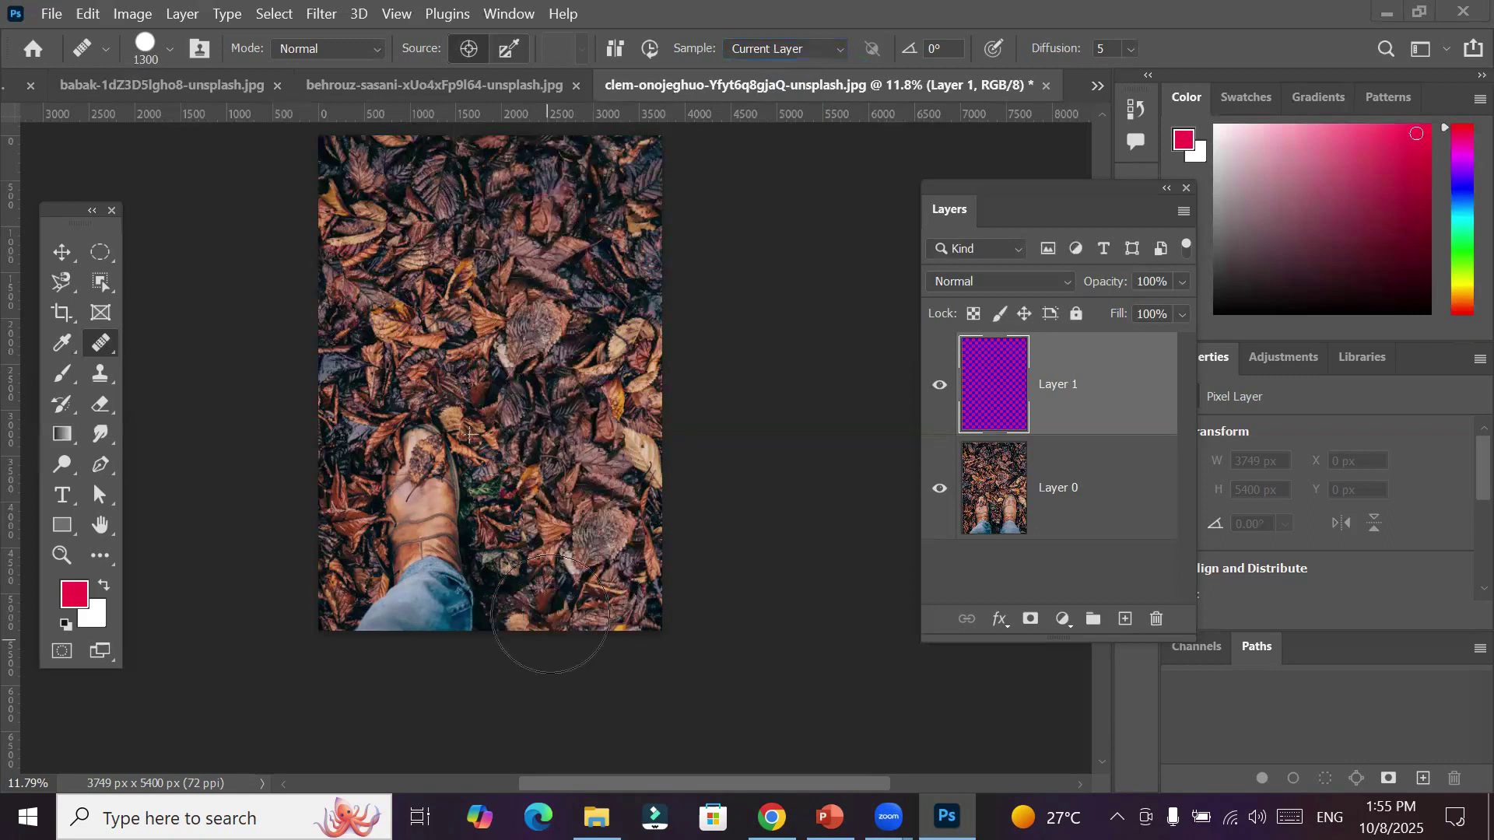
left_click_drag(426, 560, 431, 435)
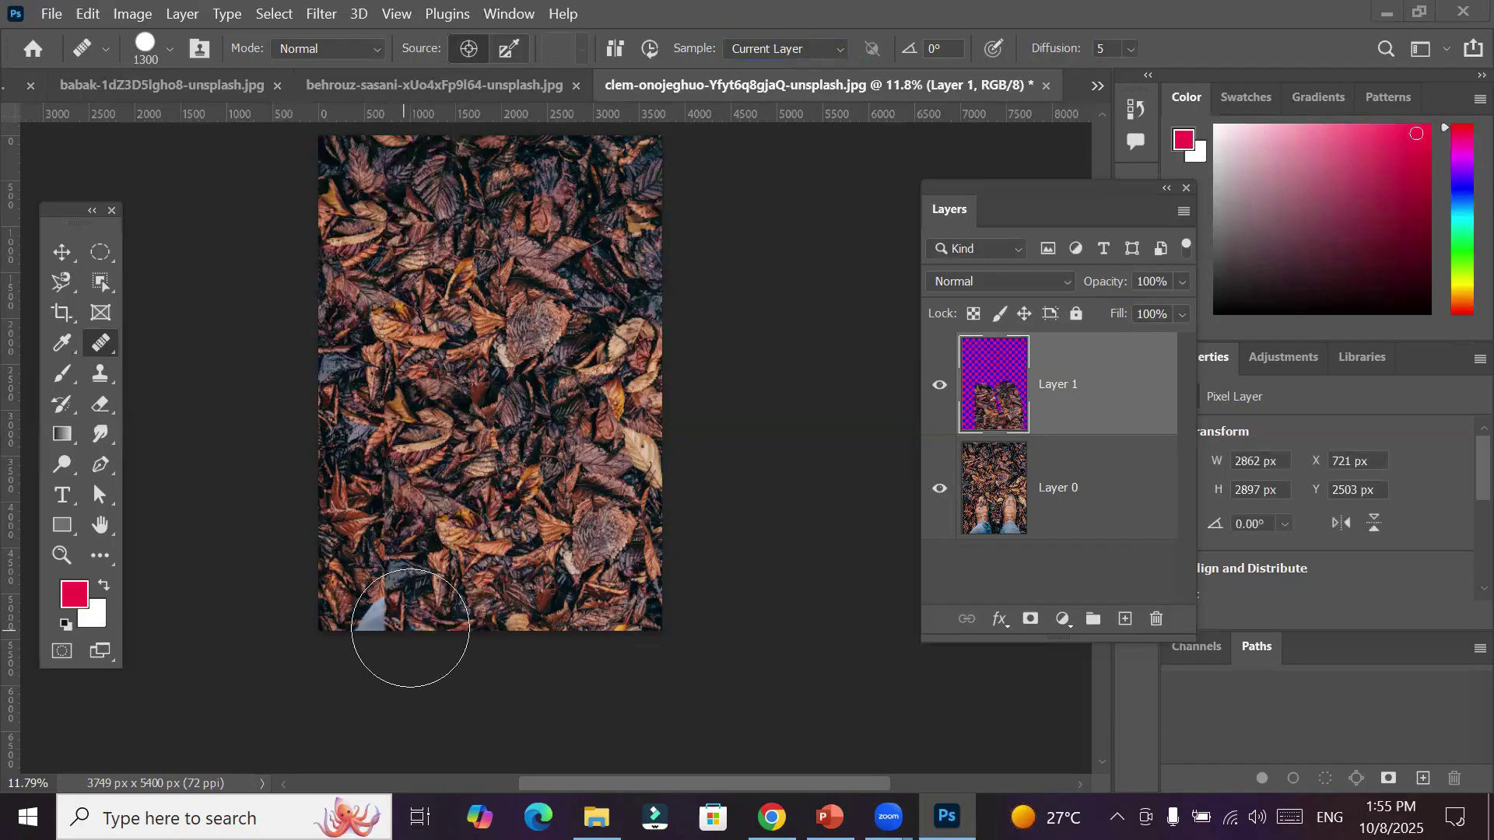
key("ctrl+z")
key("ctrl+z")
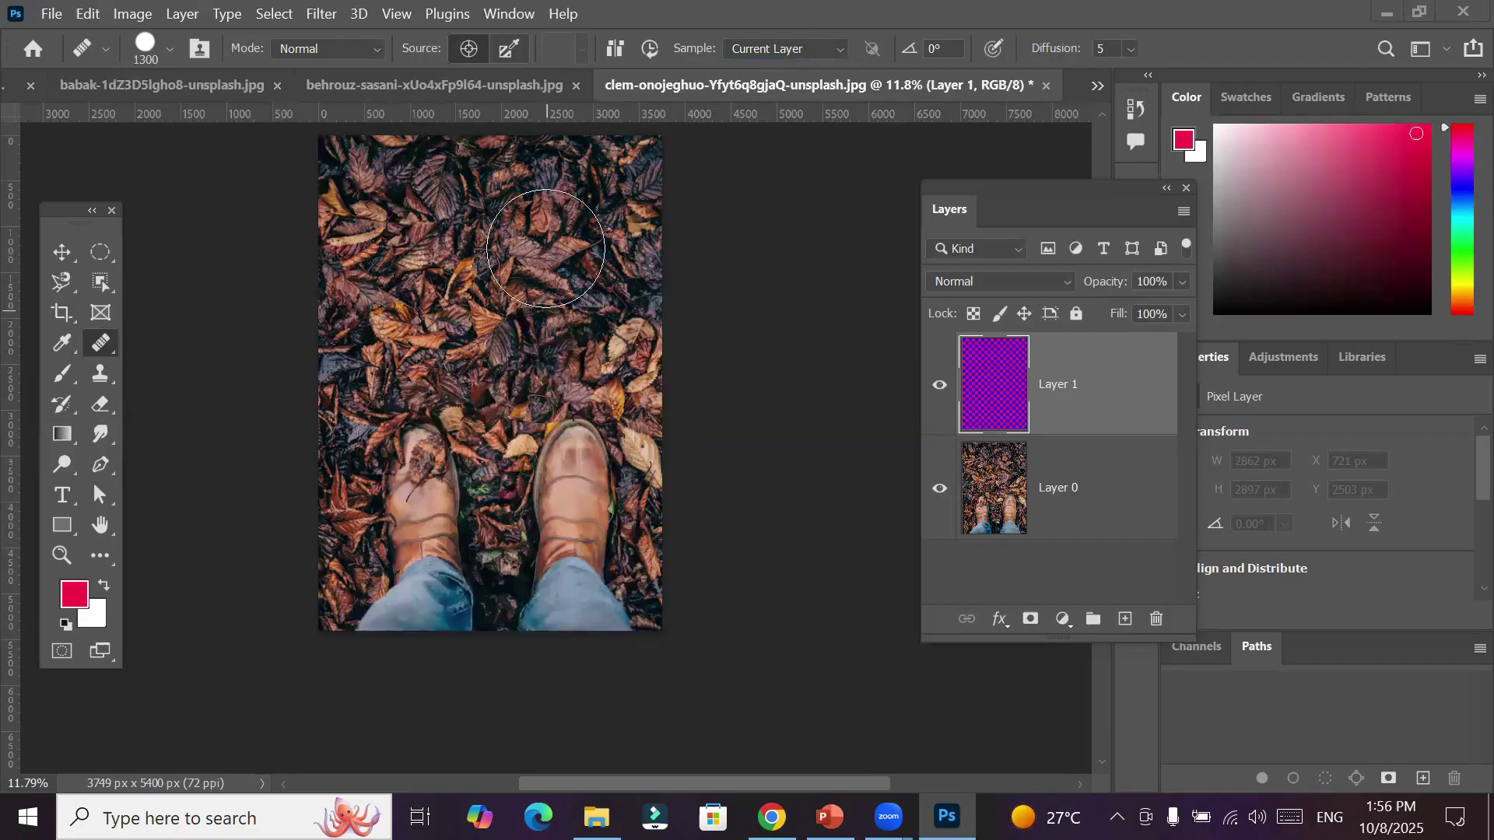
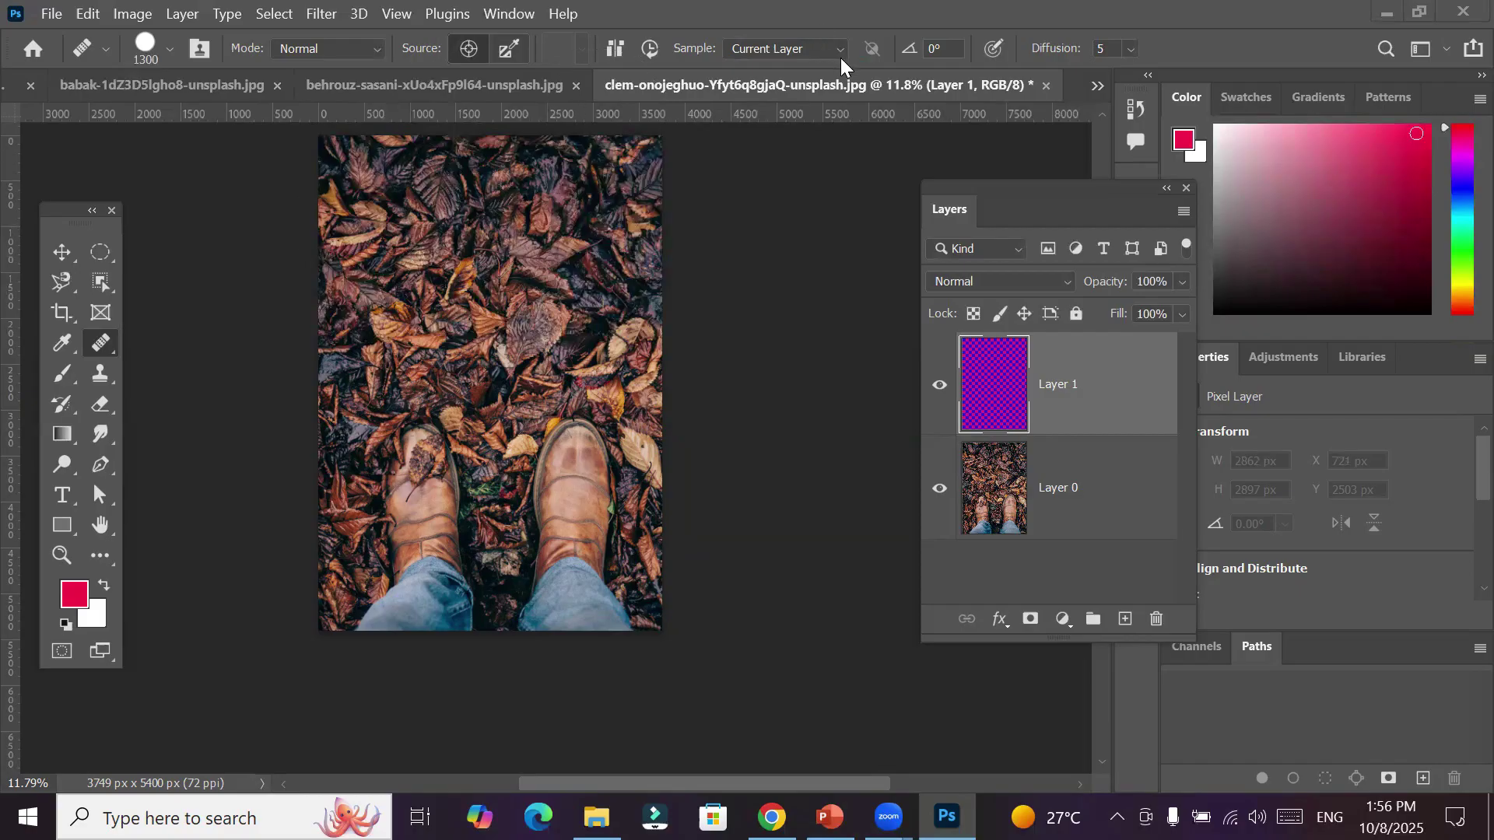
Keep the empty Layer 1 active and set the Healing Brush sample source to Current & Below
left_click(1002, 474)
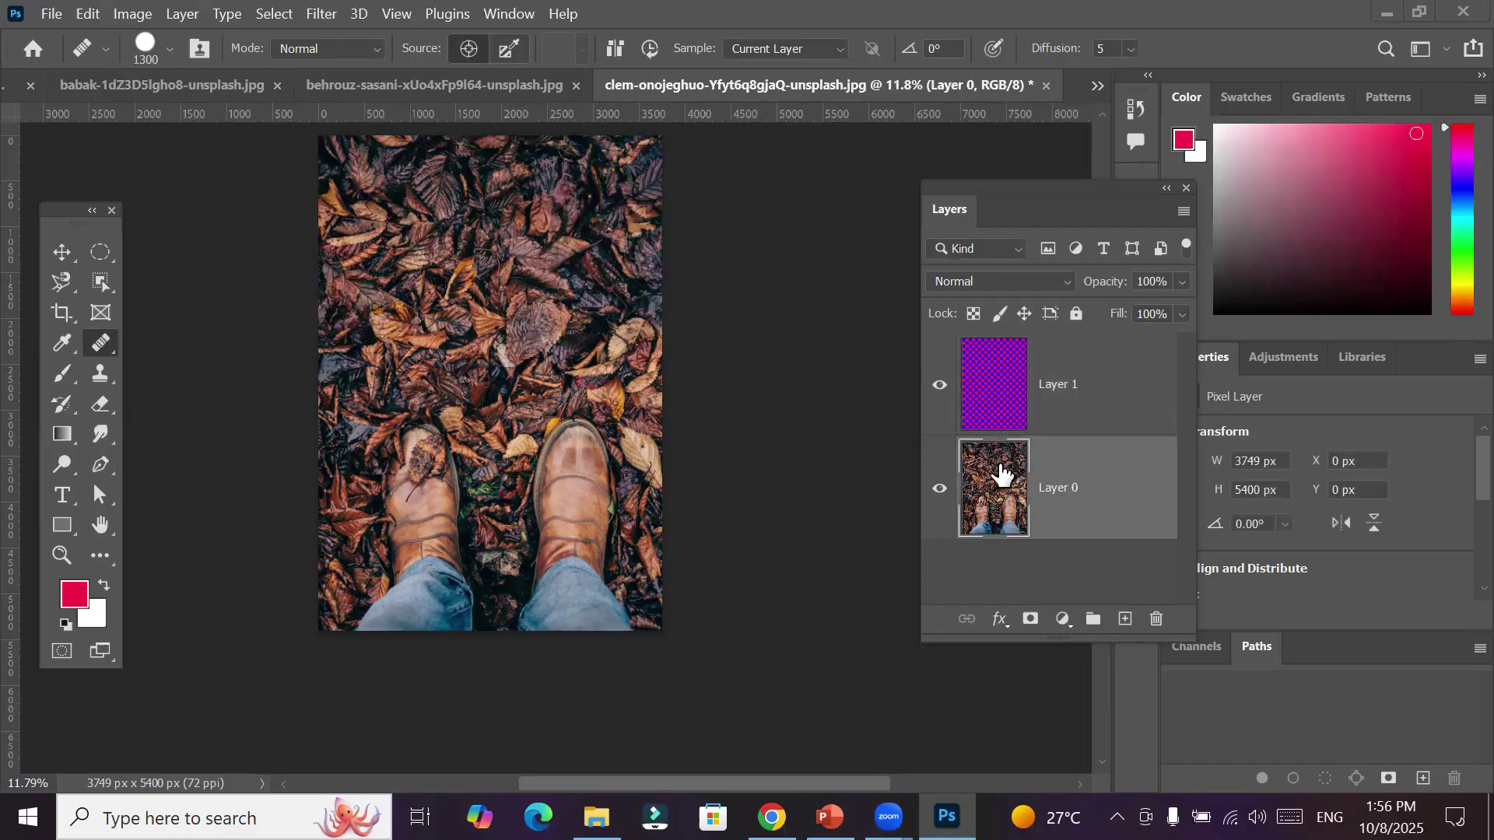
left_click(1009, 392)
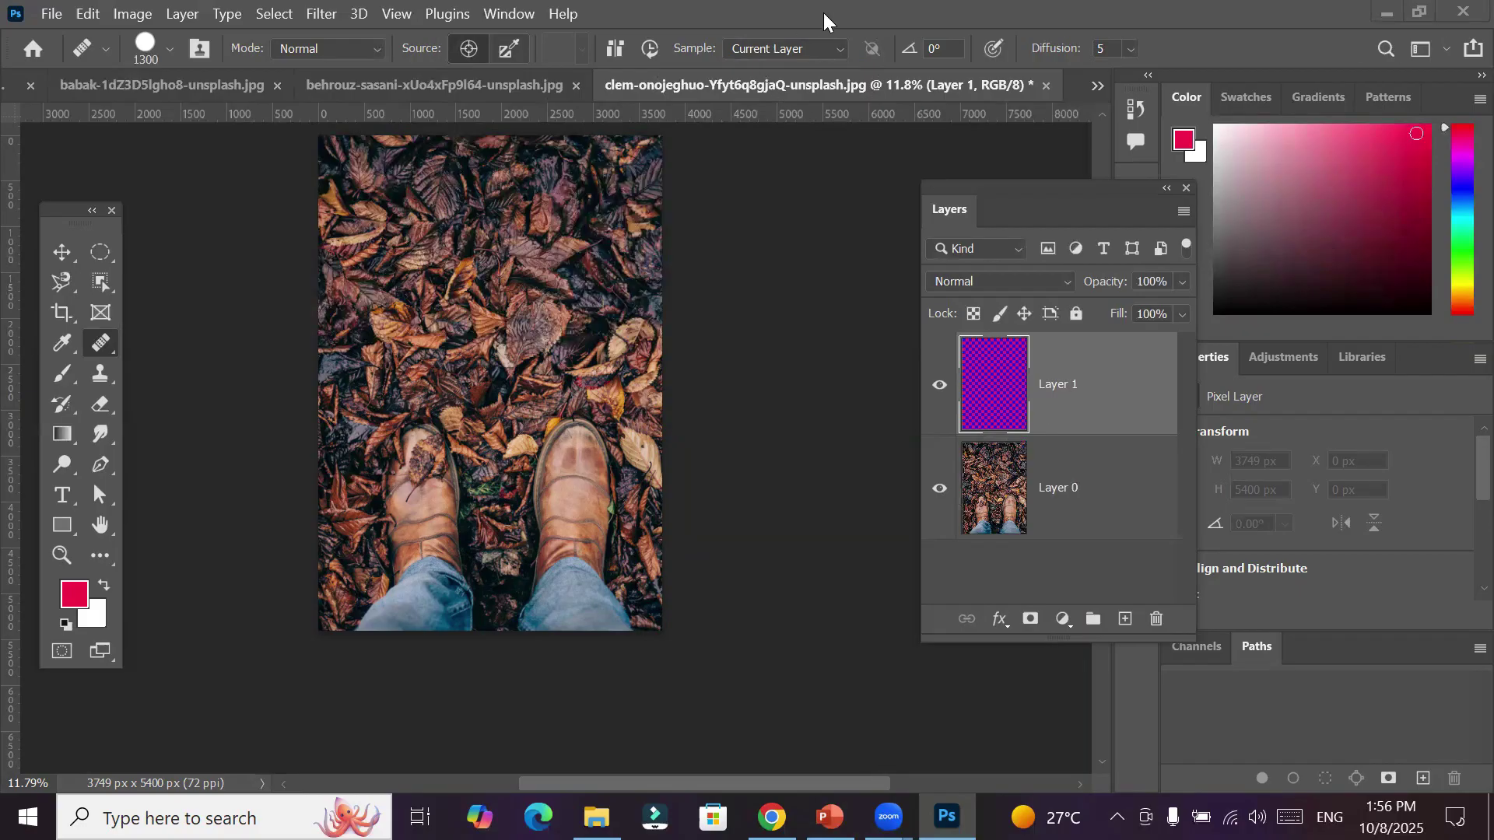
left_click(825, 46)
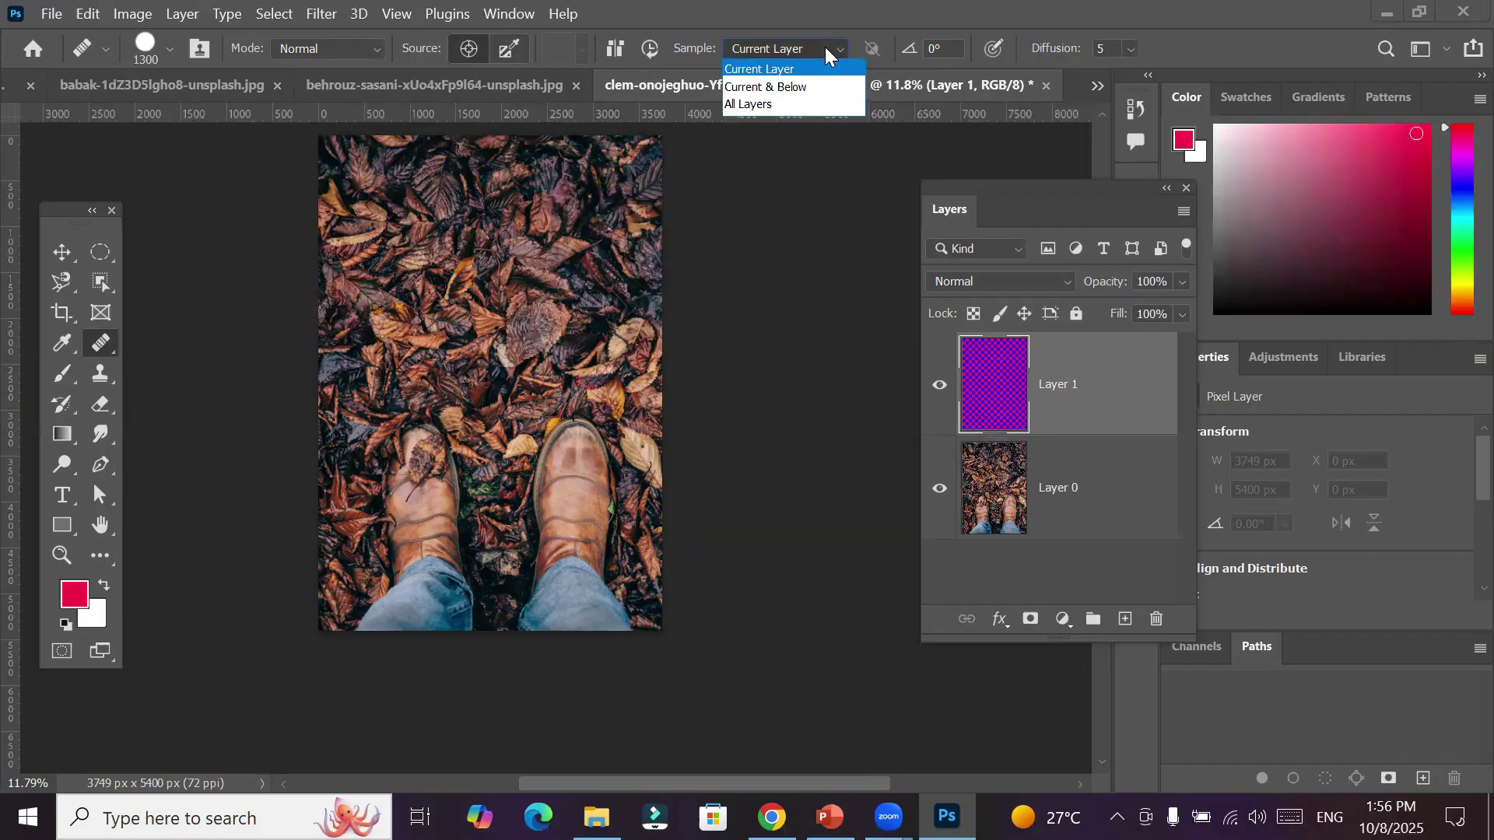
left_click(822, 93)
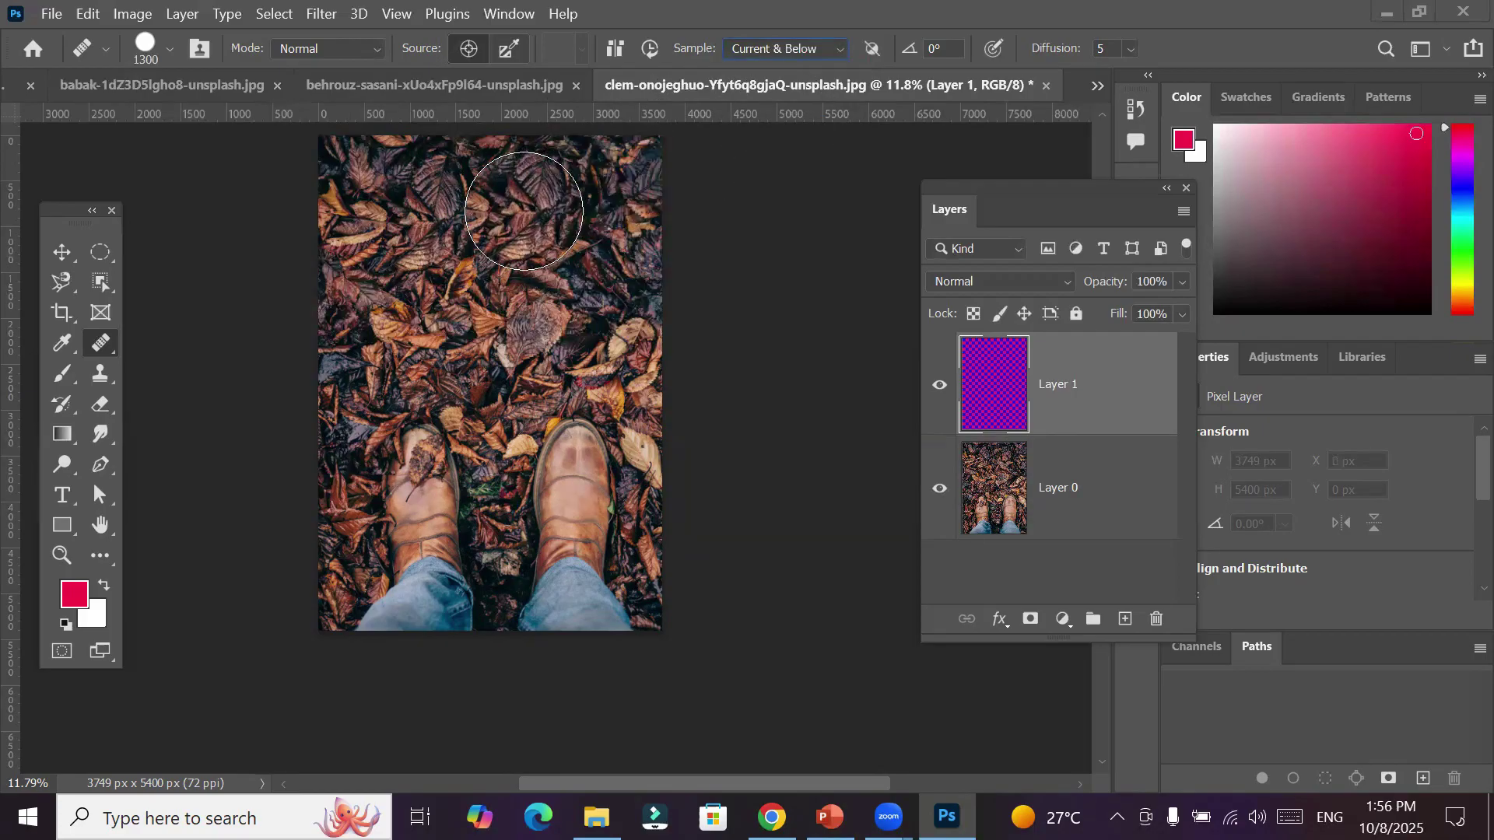
Heal both boots and jeans on Layer 1 with leaves sampled from the upper corners of the photo
left_click(616, 189, "alt")
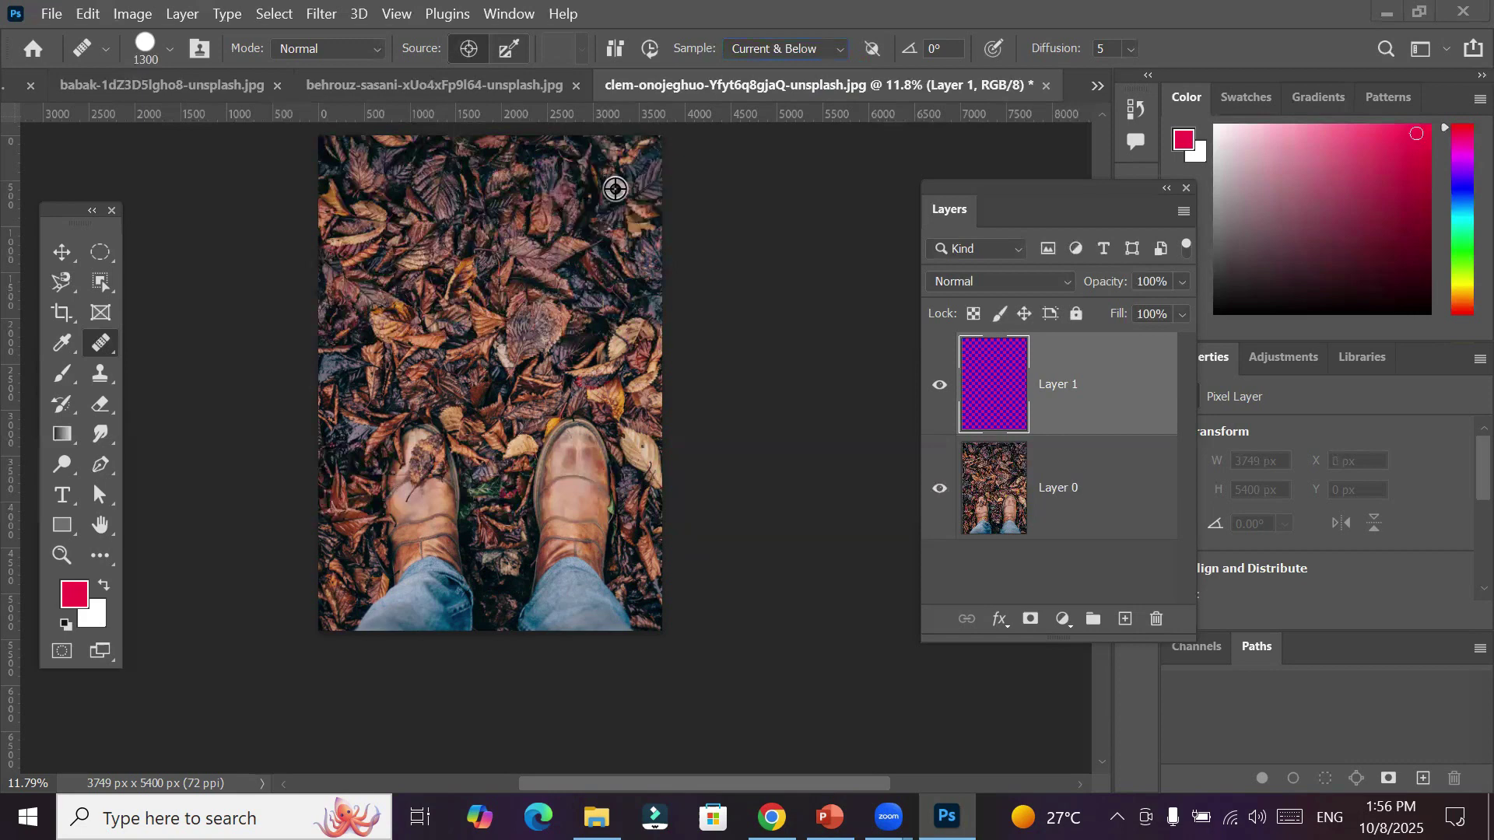
mouse_move(581, 459)
left_mouse_down()
mouse_move(574, 594)
mouse_move(604, 595)
mouse_move(549, 622)
left_mouse_up()
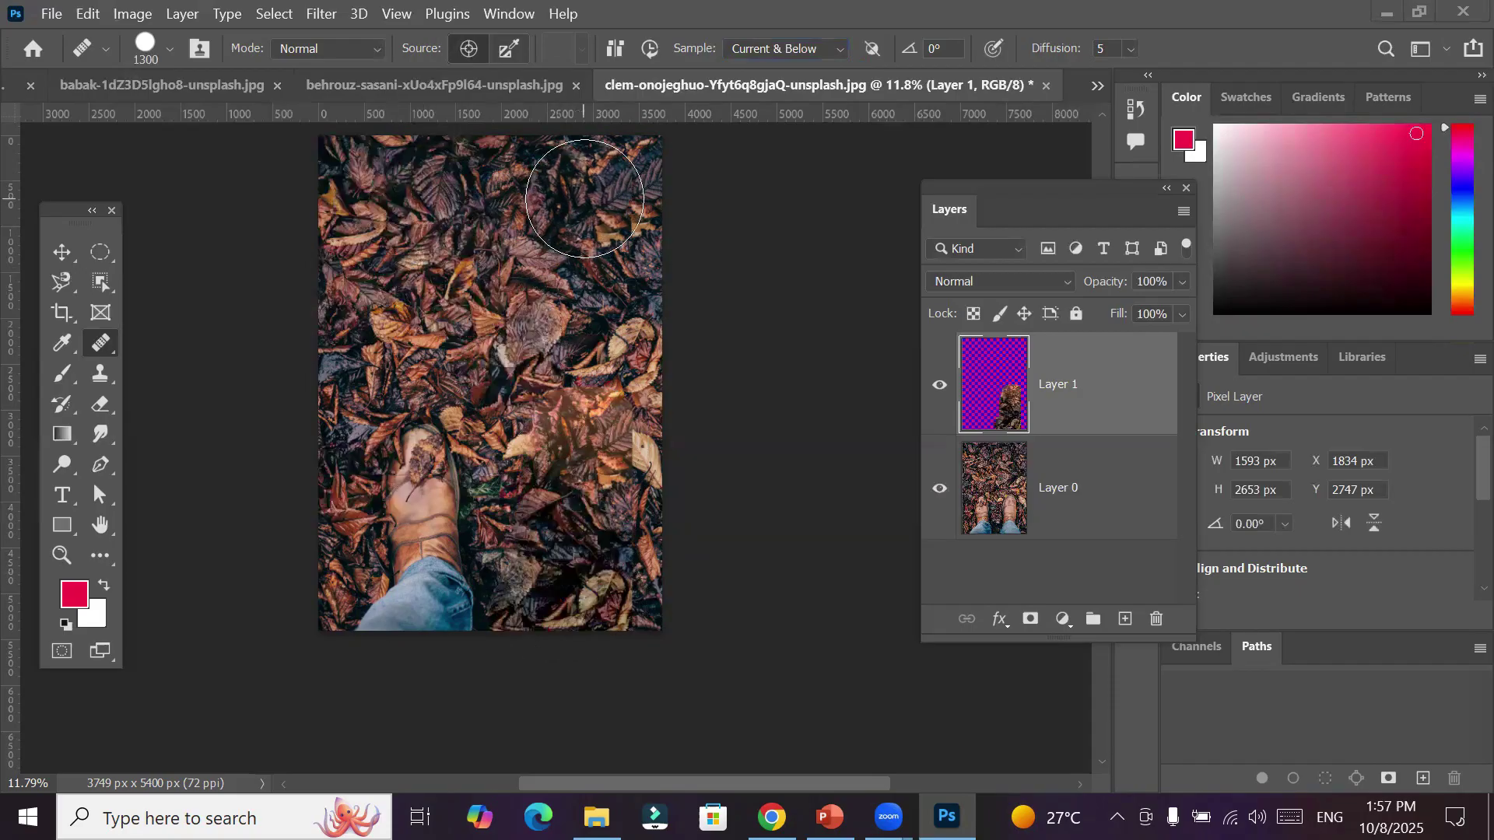
left_click(380, 200, "alt")
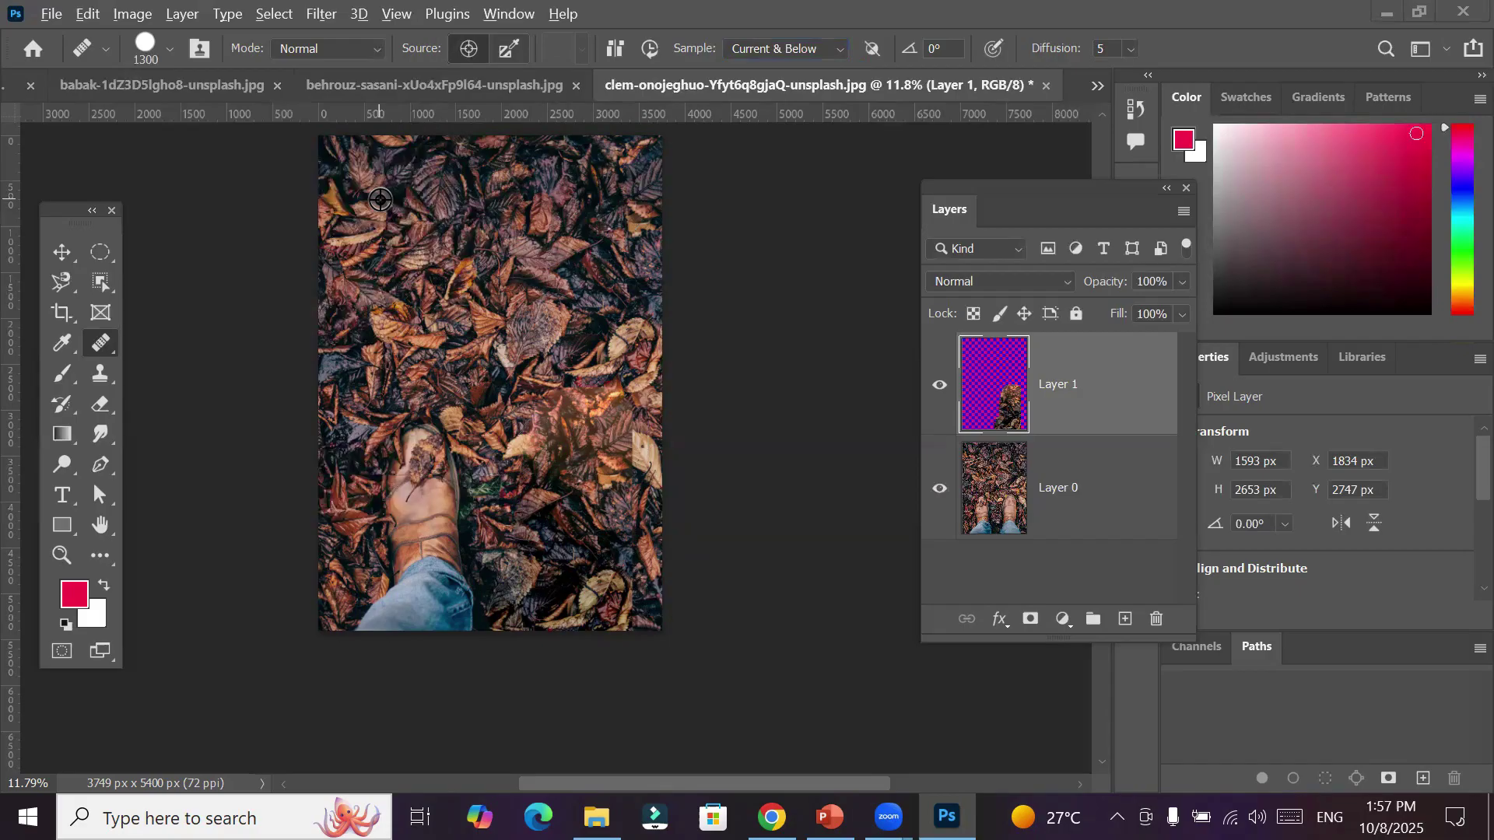
mouse_move(417, 440)
left_mouse_down()
mouse_move(438, 477)
mouse_move(463, 586)
mouse_move(380, 603)
mouse_move(466, 608)
mouse_move(412, 609)
left_mouse_up()
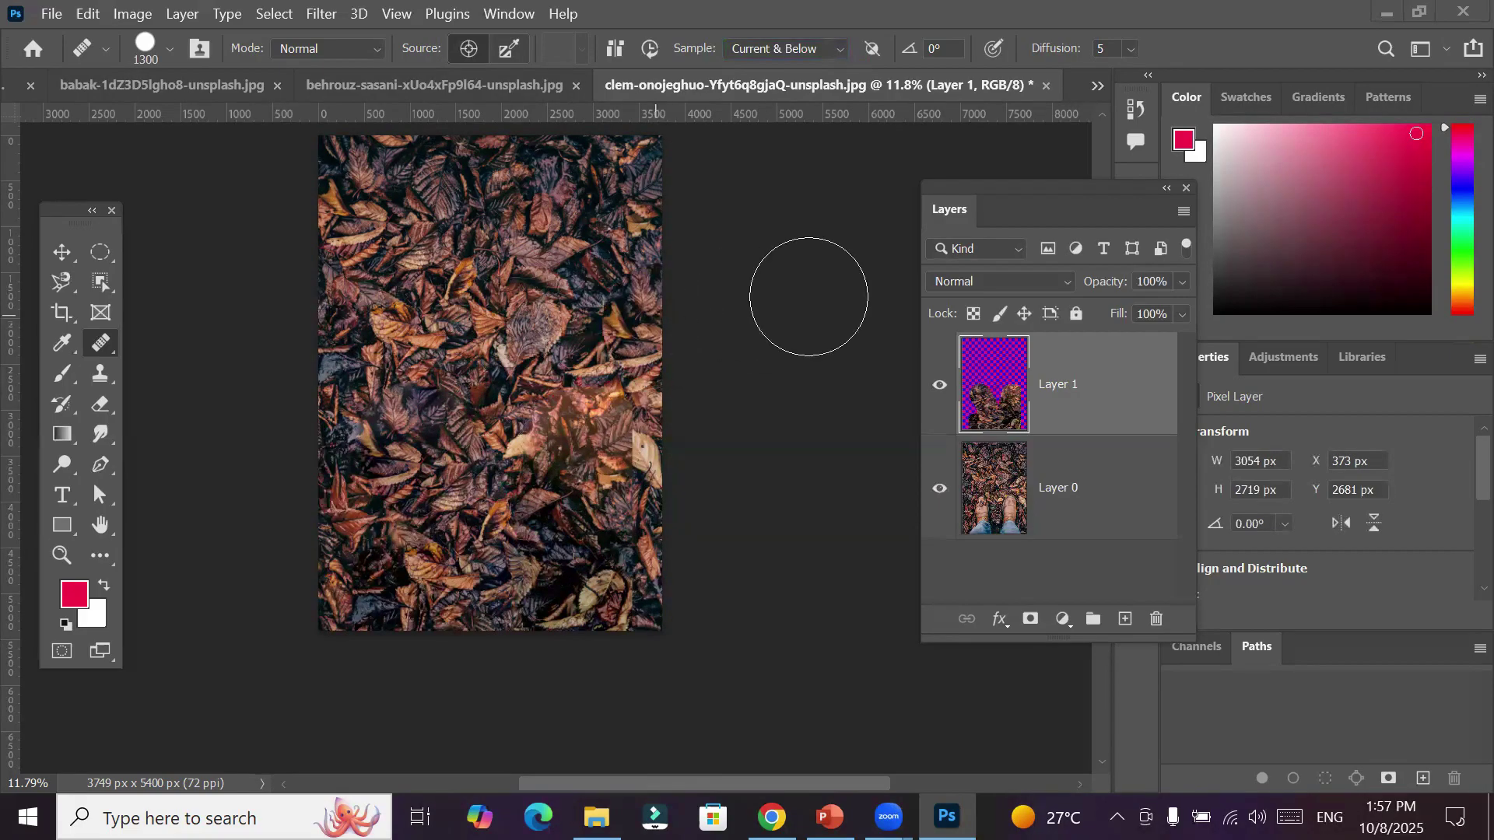
Compare the boots photo before and after healing by toggling Layer 1's visibility, and show the available healing tools
left_click(938, 387)
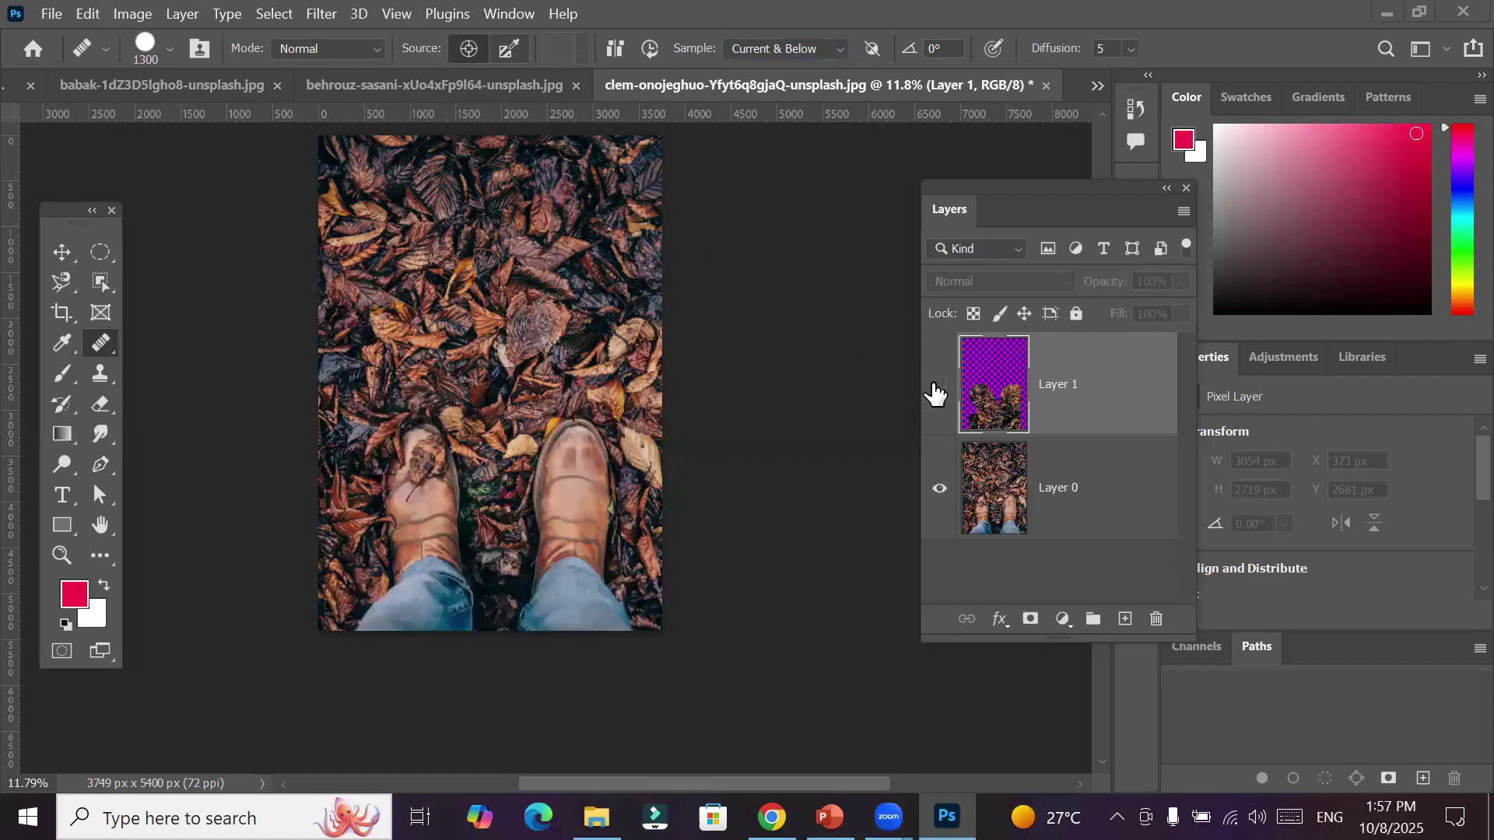
left_click(937, 389)
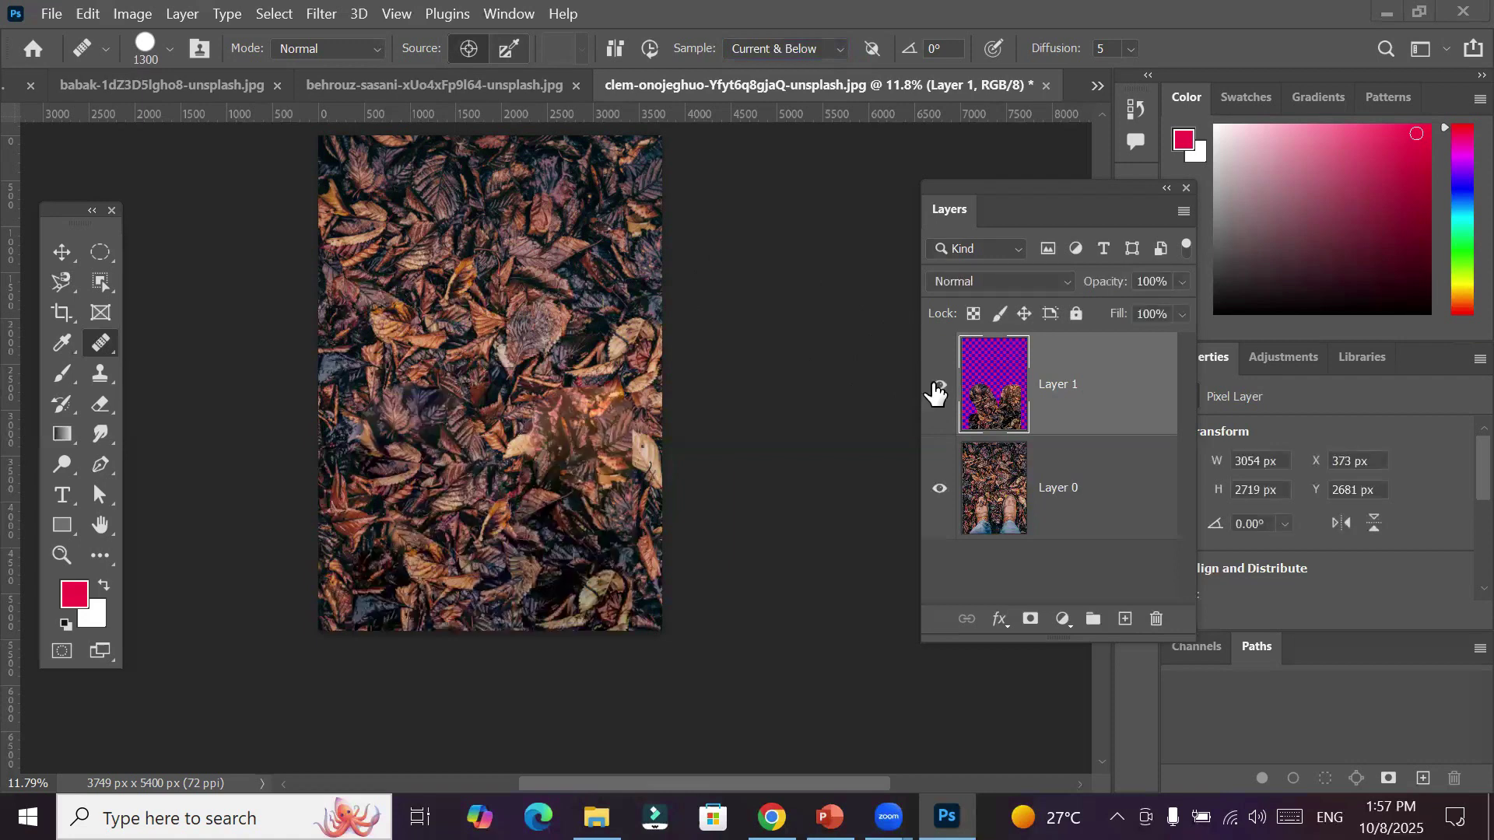
left_click(937, 388)
left_click(938, 389)
left_click(107, 347)
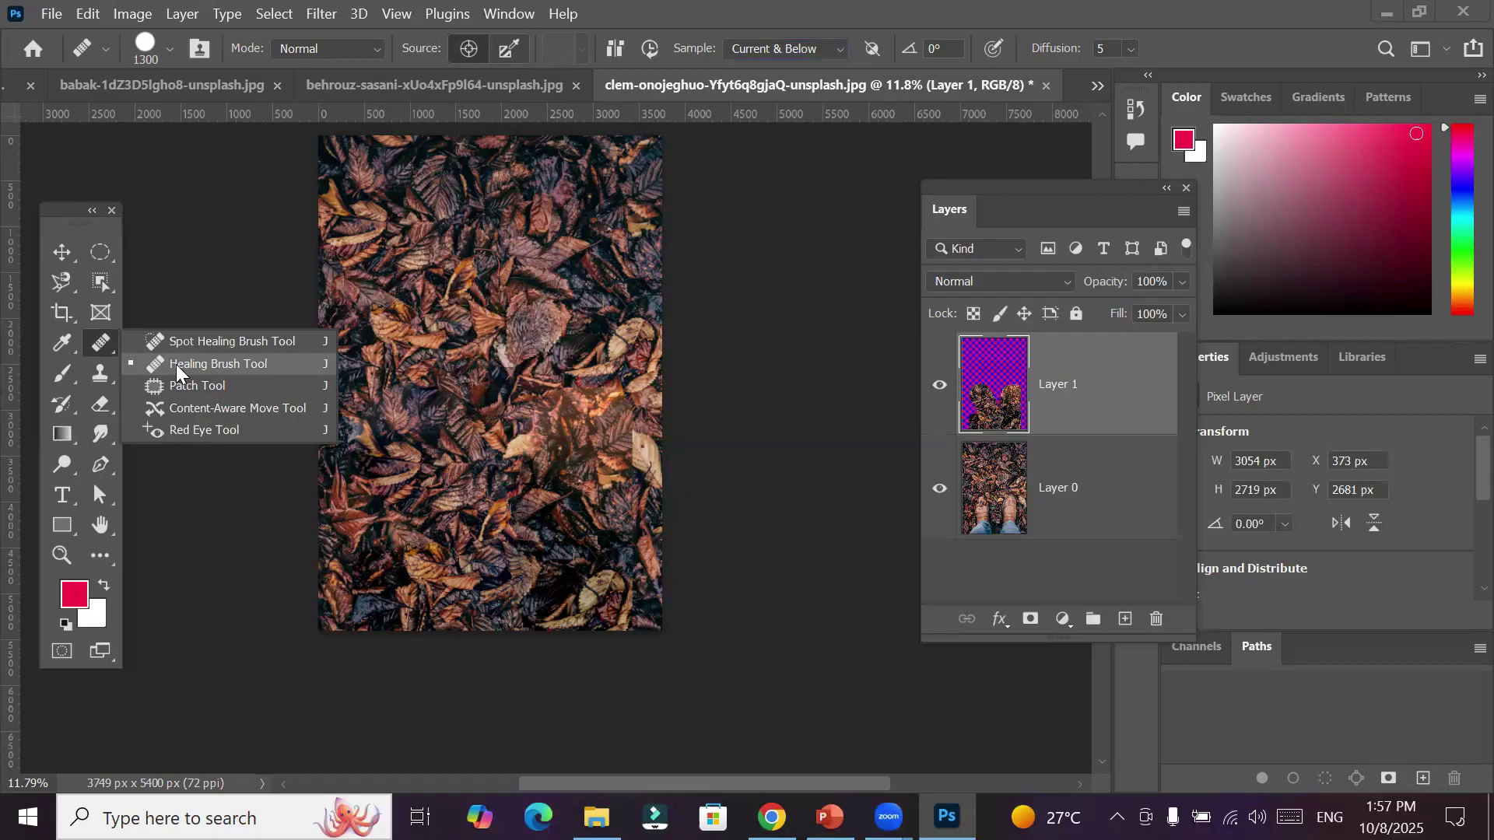
Switch to the lake photo, make its Layer 1 visible and delete that retouching layer
left_click(178, 83)
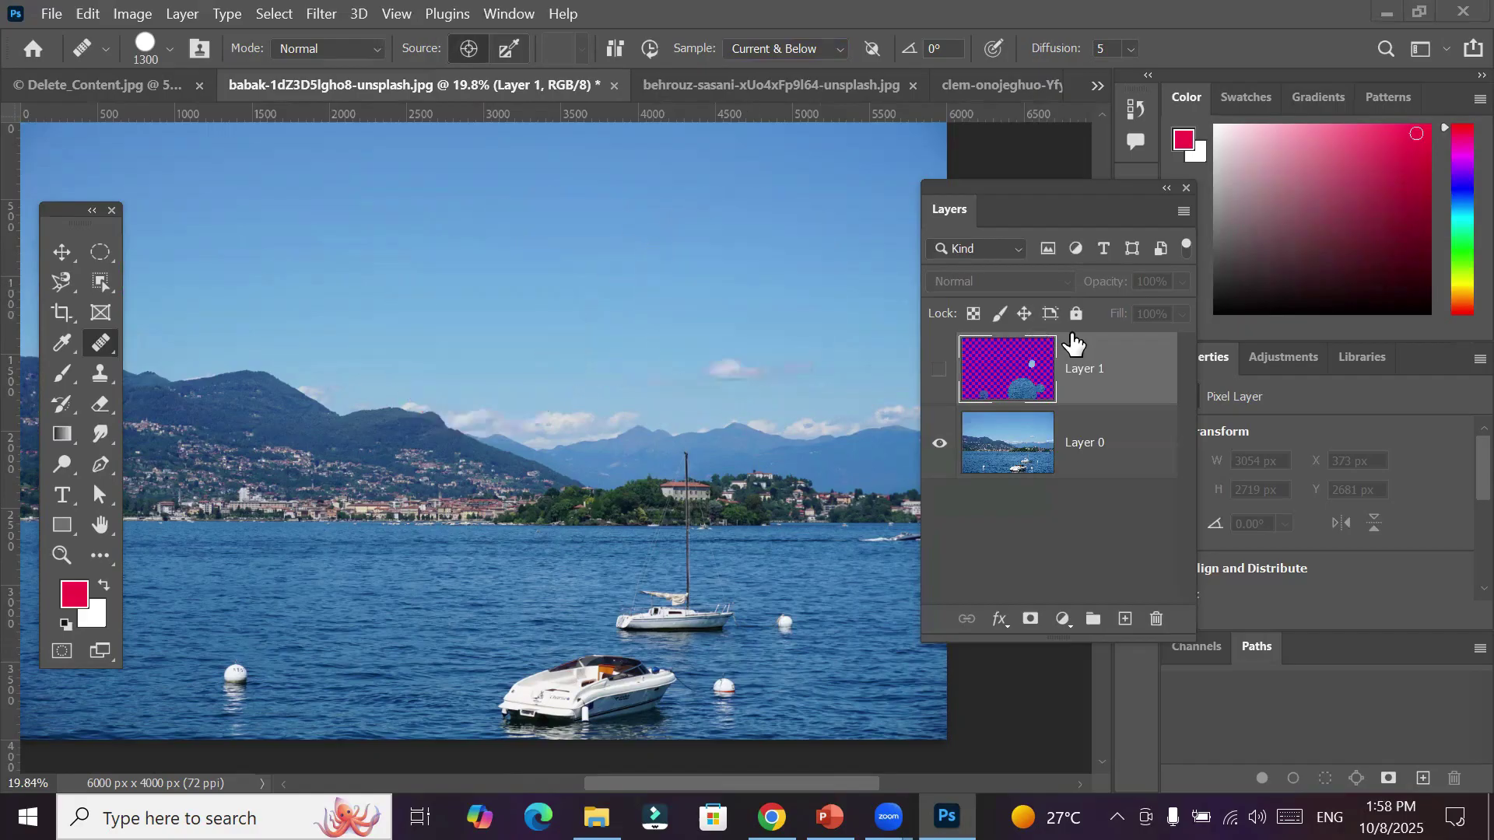
left_click(940, 372)
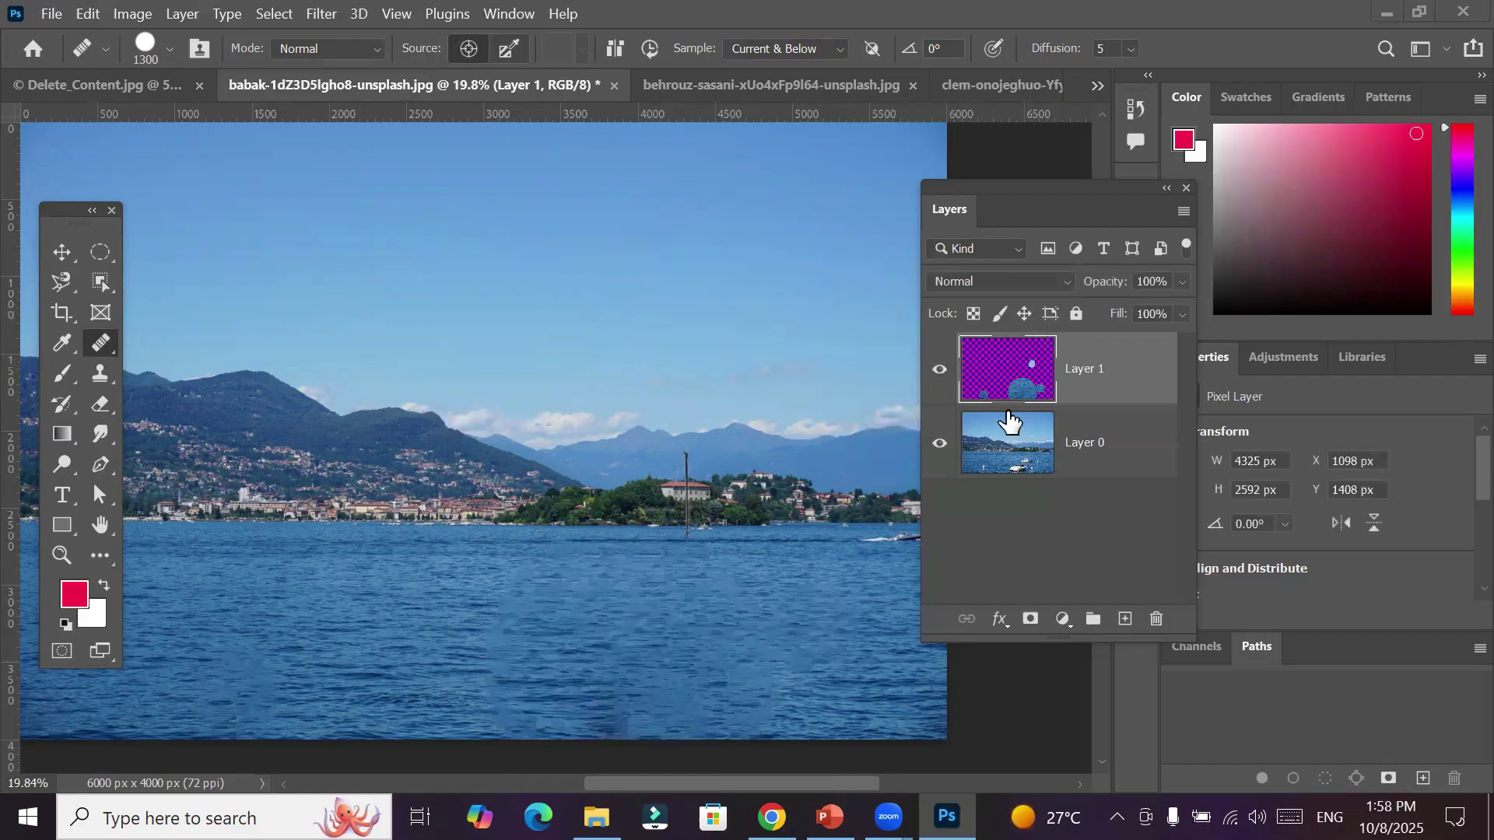
left_click(1156, 620)
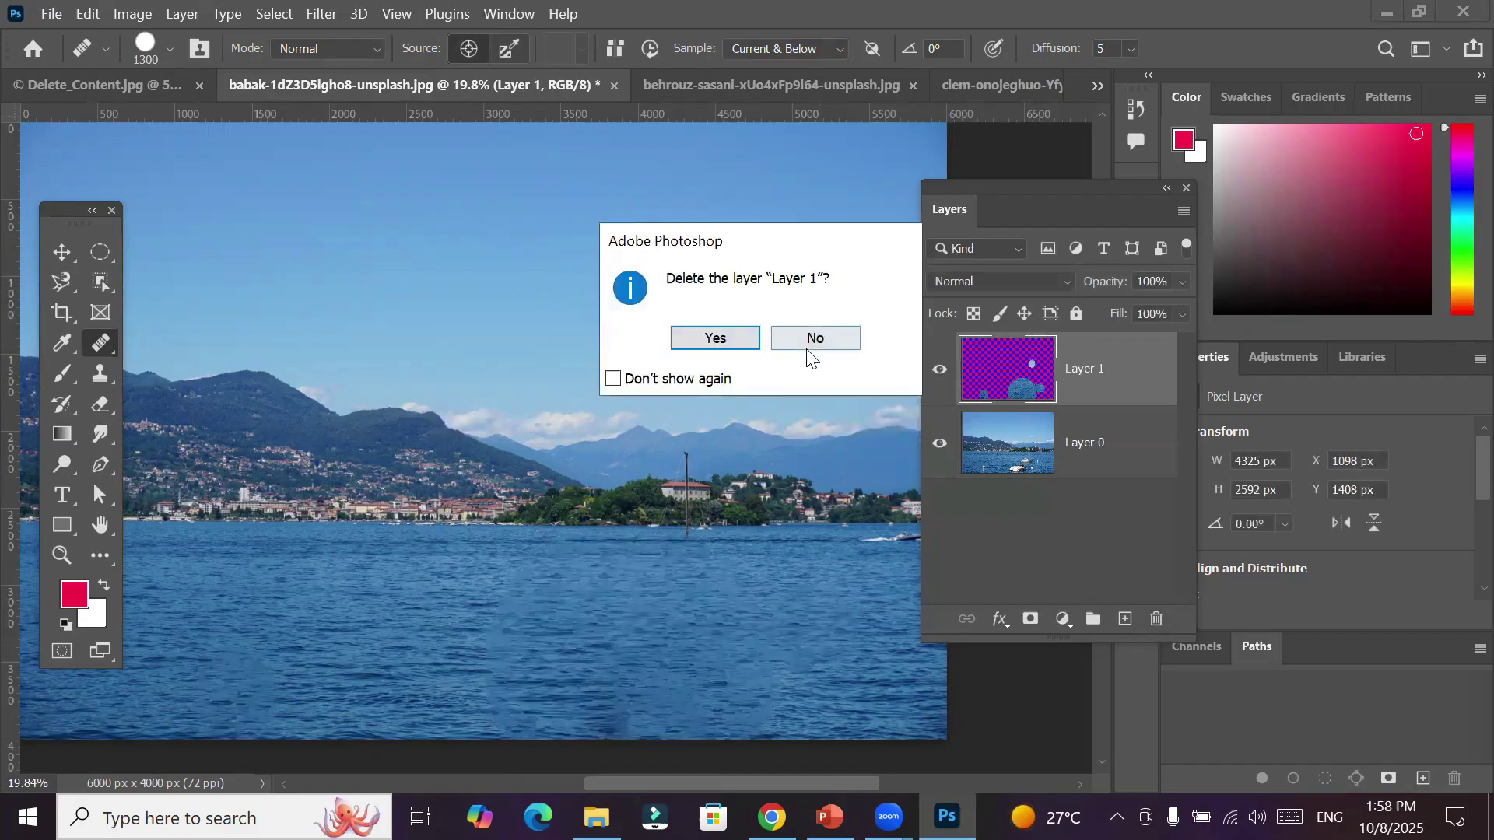
left_click(722, 333)
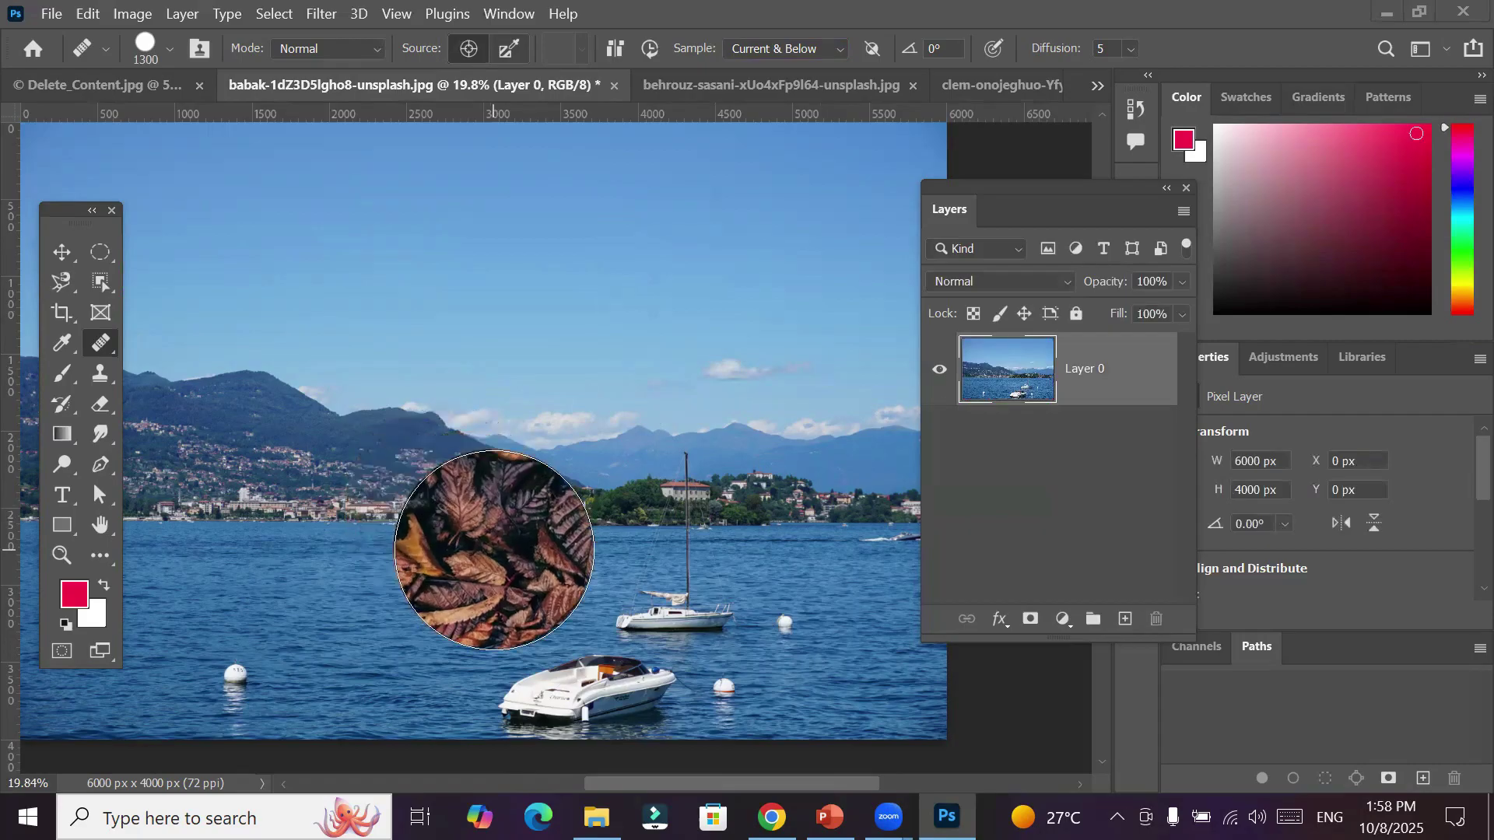
Return to the boots-on-leaves photo and delete its Layer 1
left_click(700, 84)
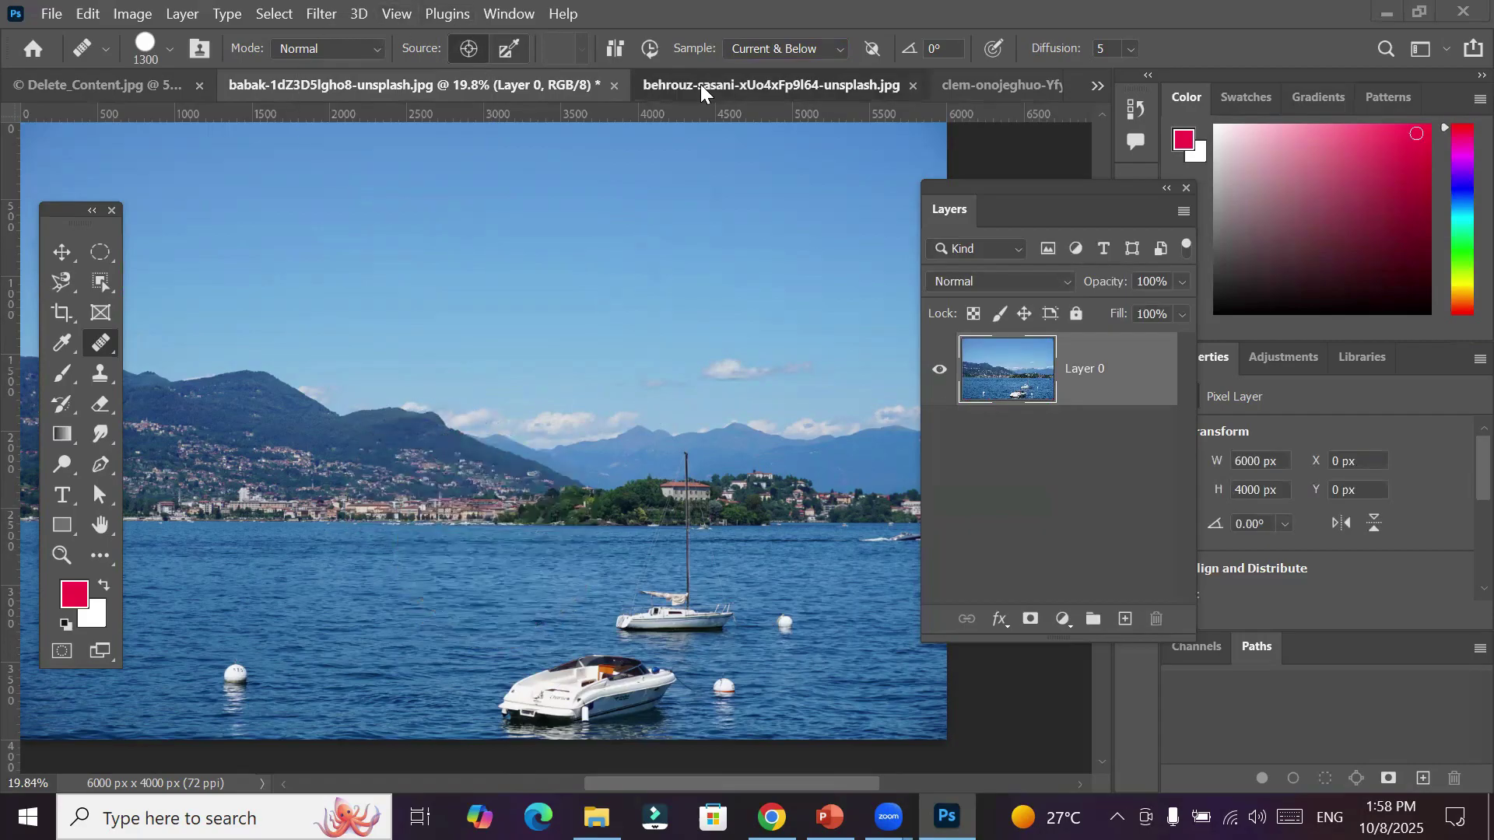
left_click(956, 81)
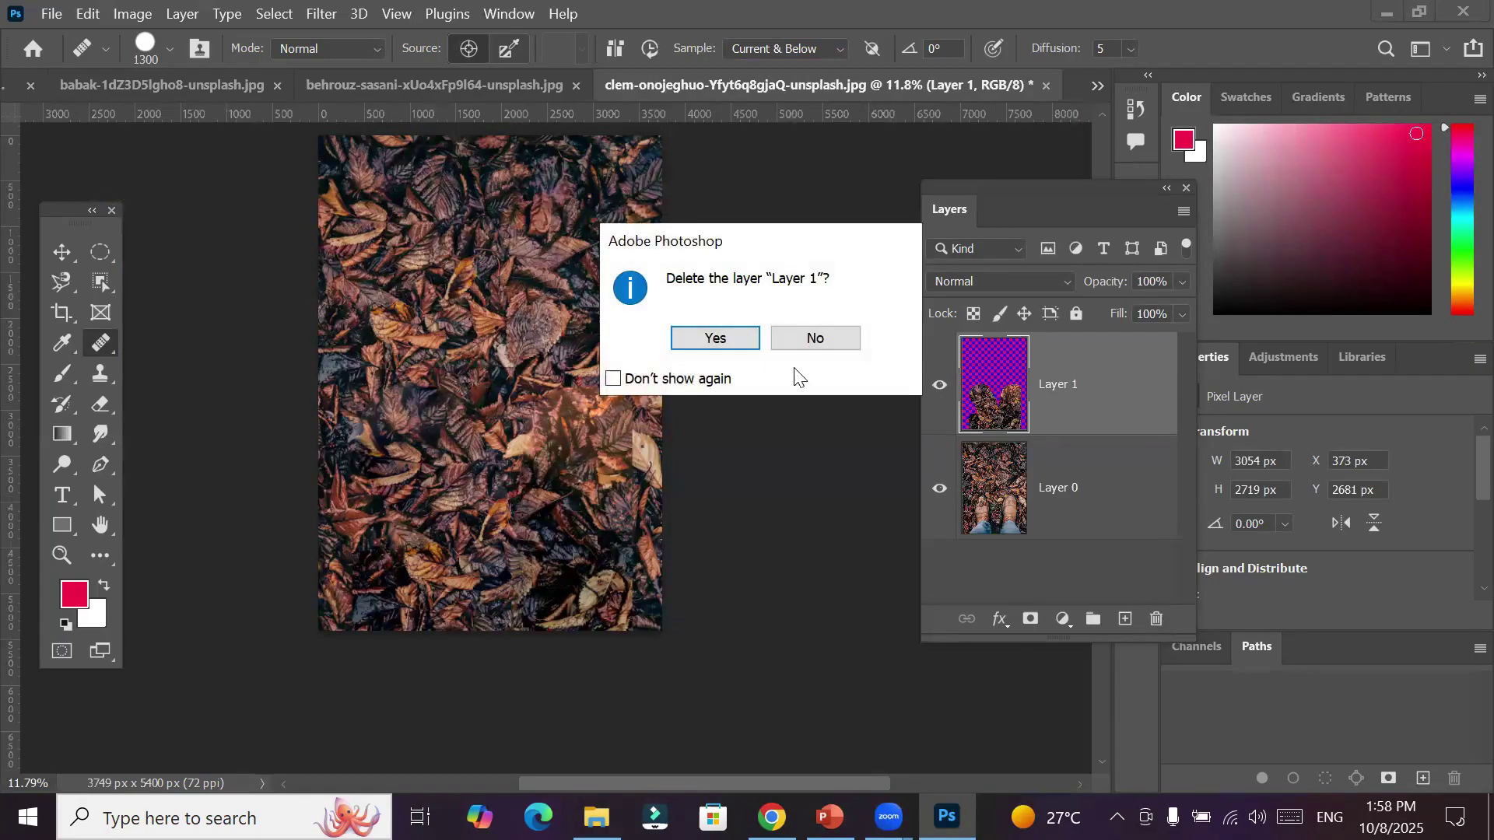
left_click(744, 337)
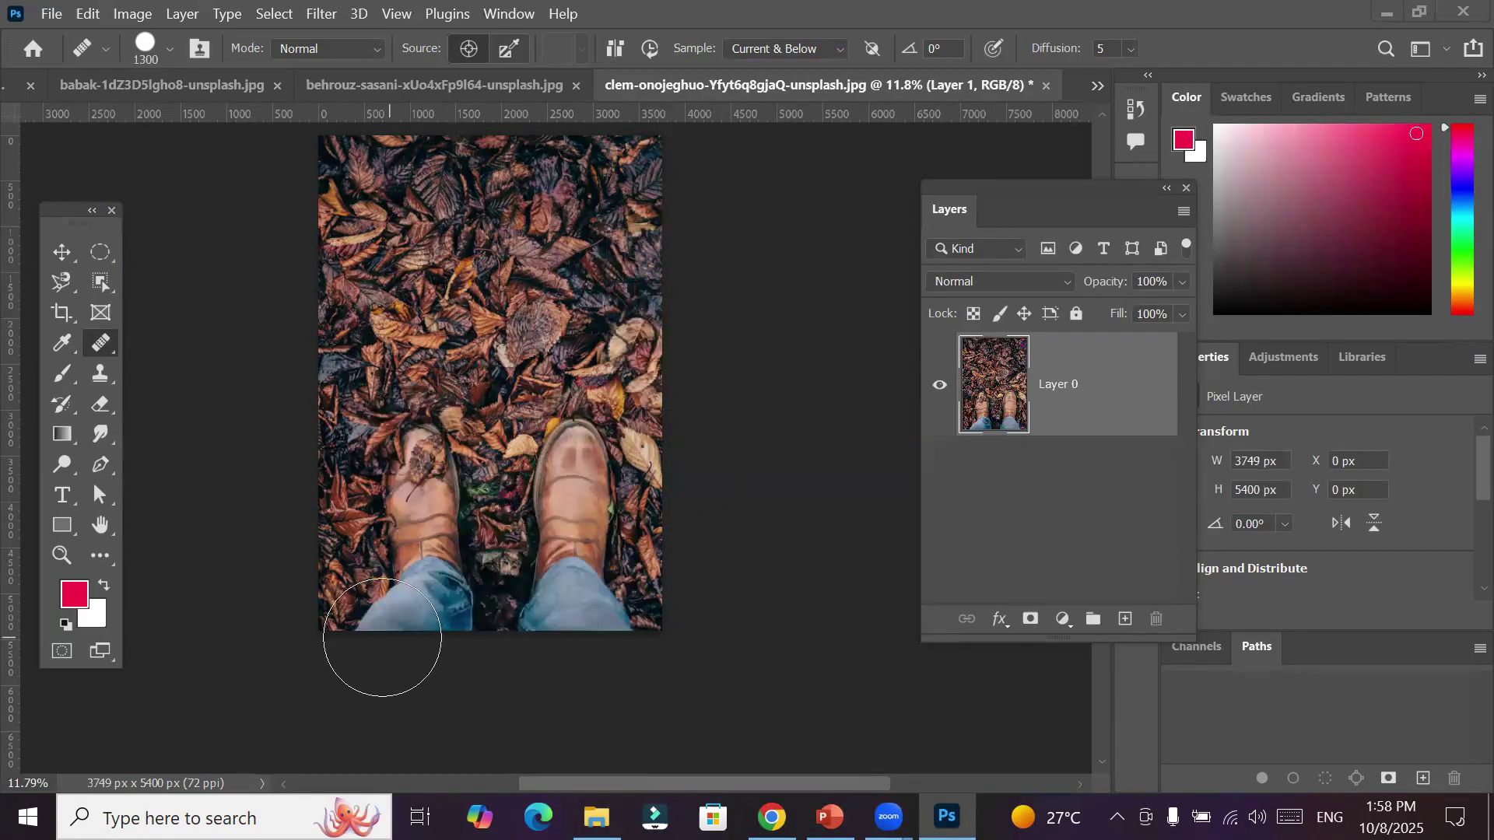
Add an empty layer above Layer 0 in the boots photo and choose Current & Below as the sample source
scroll(420, 615, "up", 2)
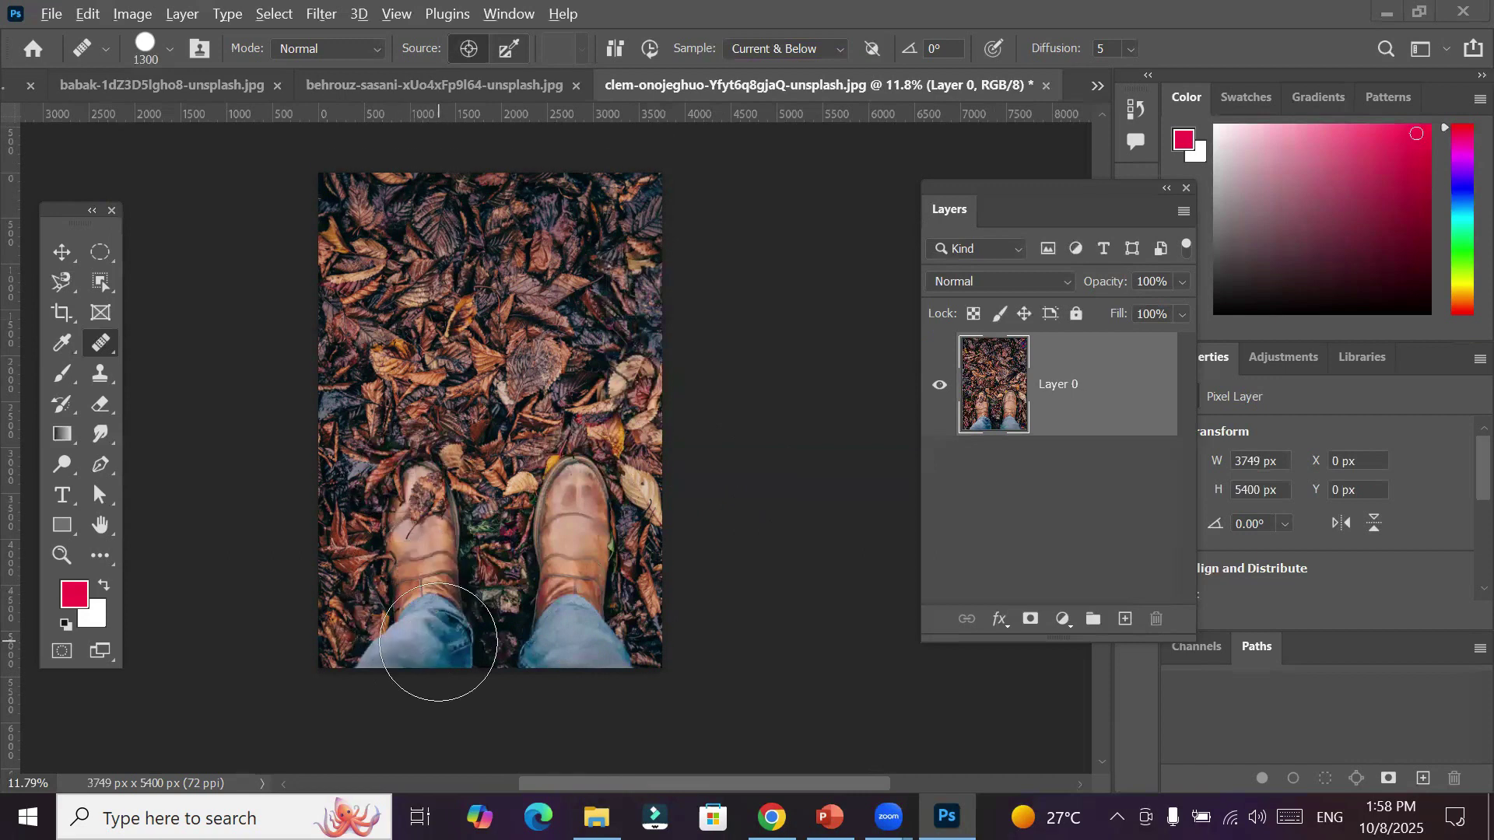
scroll(427, 620, "up", 5)
scroll(305, 406, "up", 2)
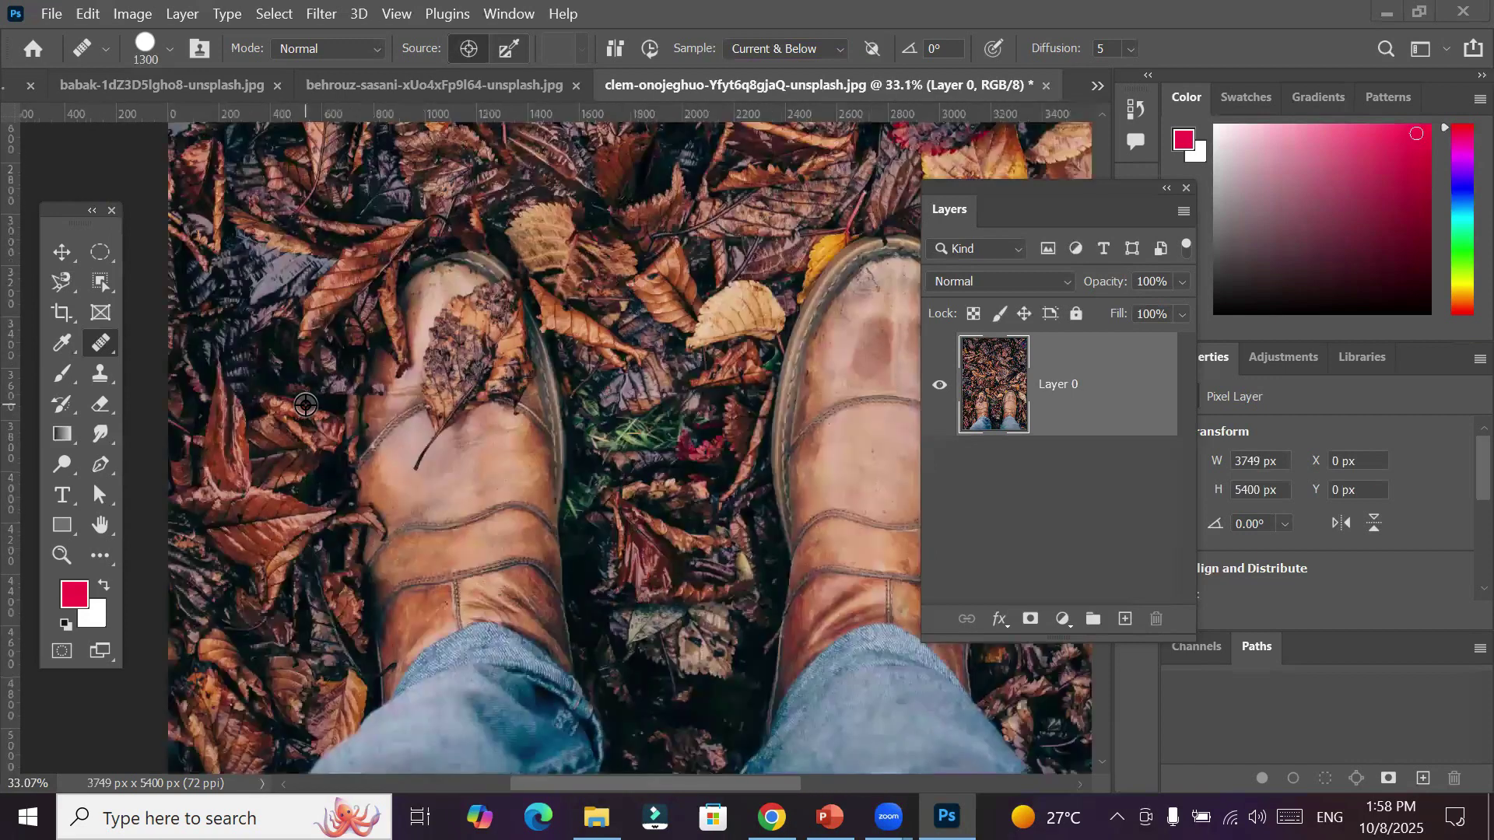
scroll(305, 405, "up", 1)
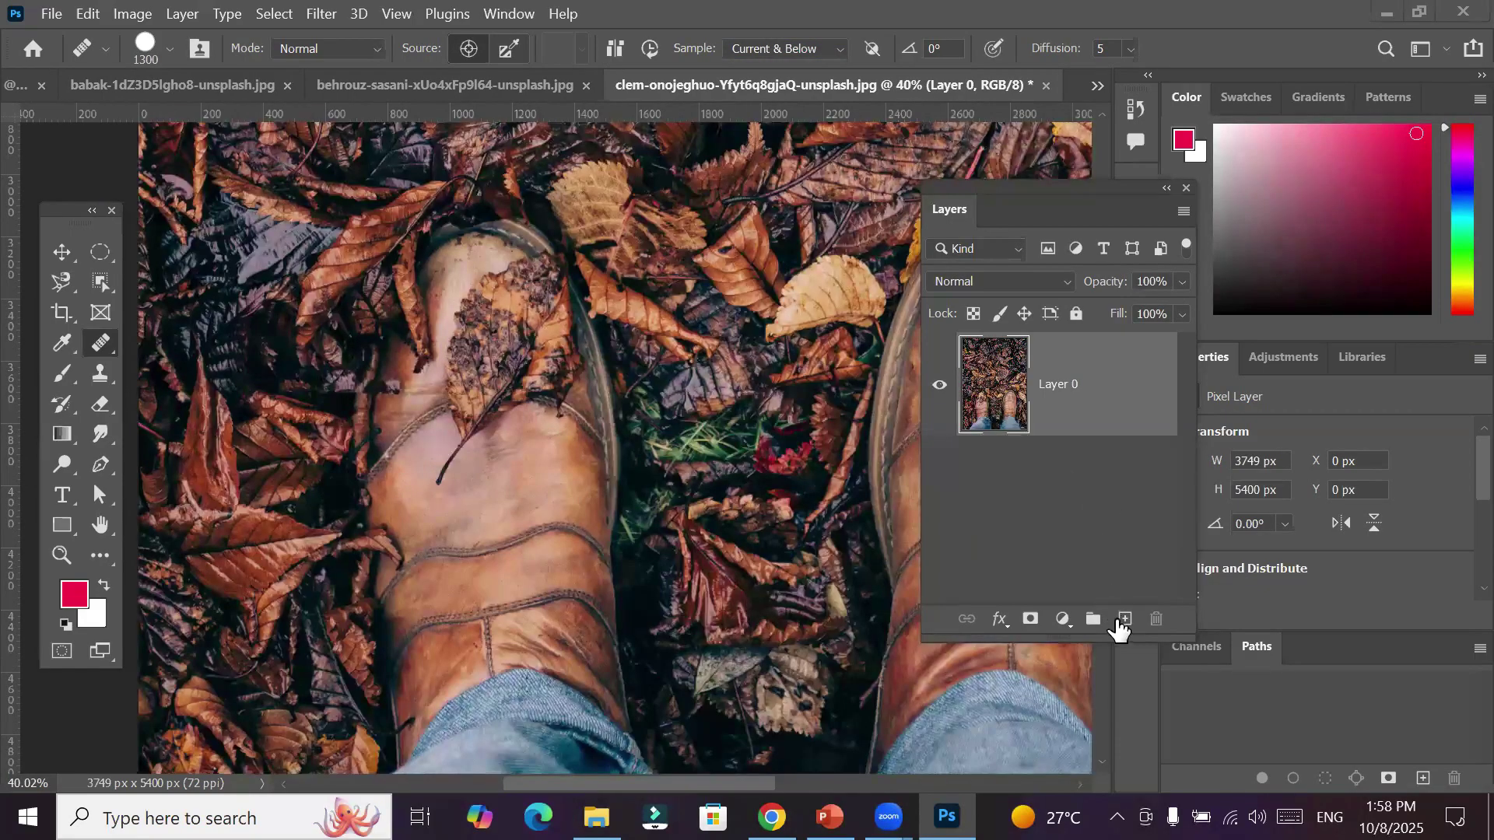
left_click(1124, 620)
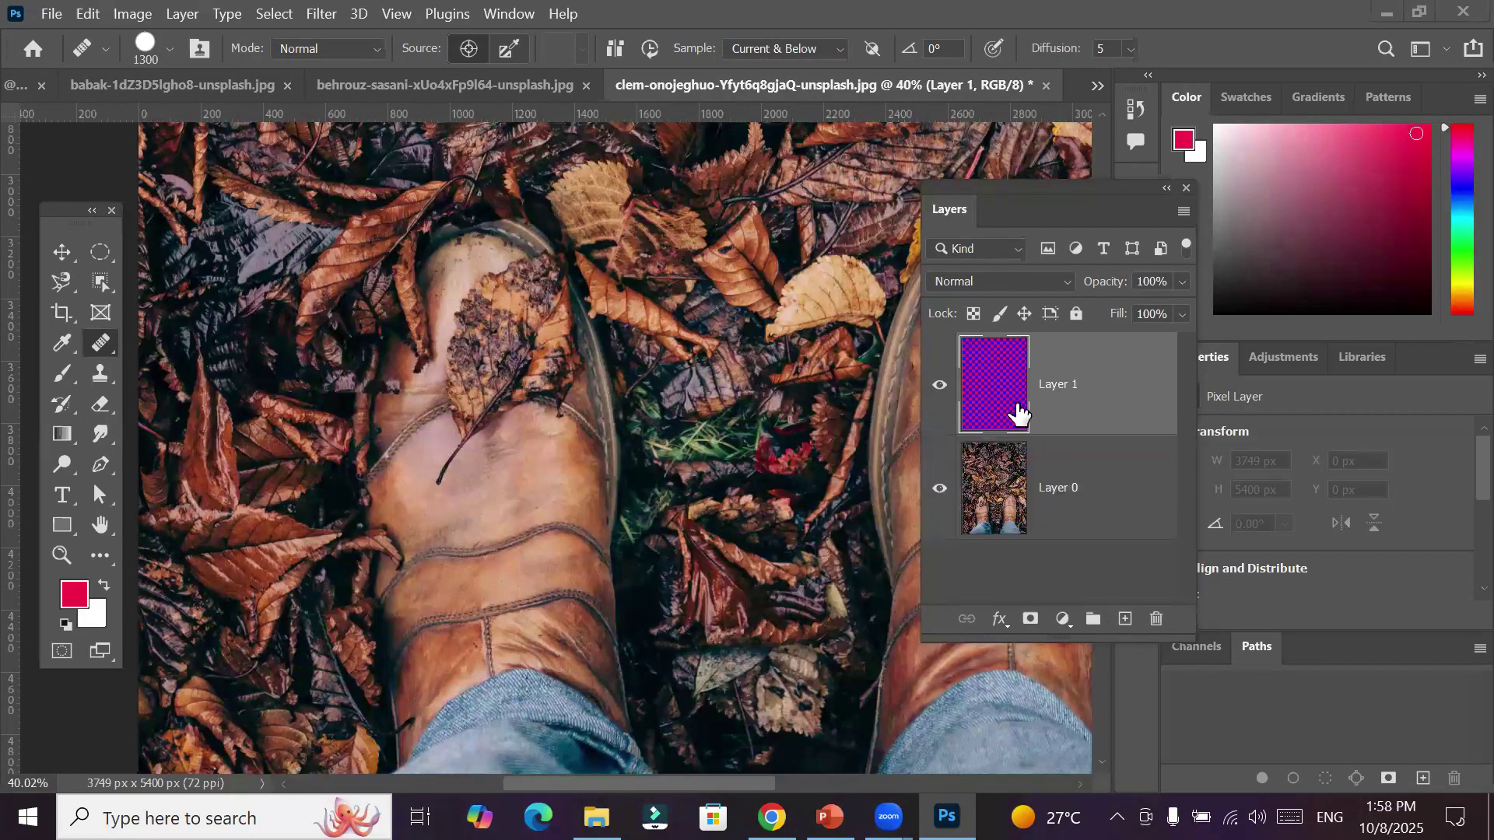
left_click(813, 51)
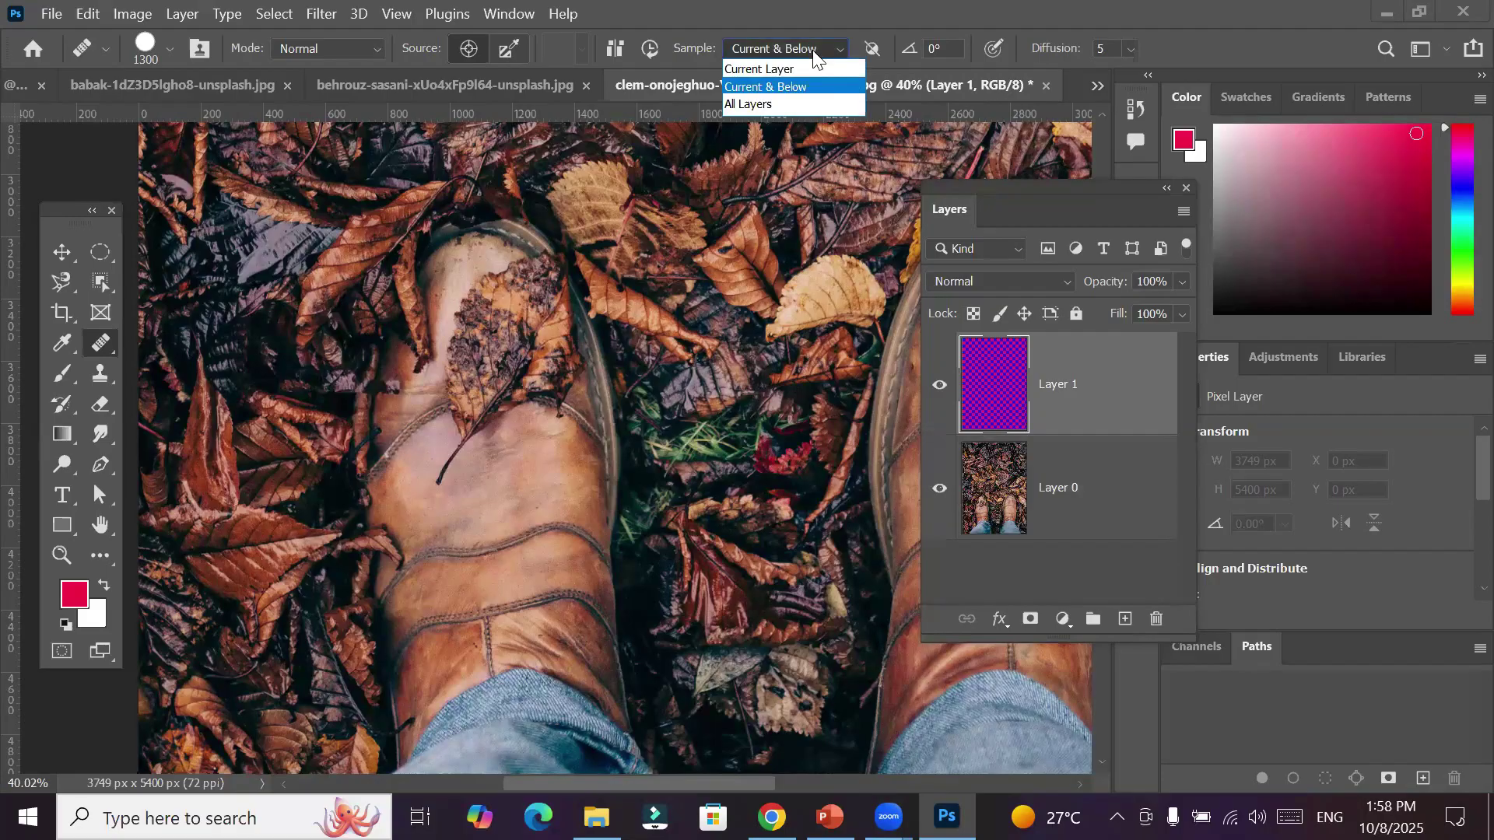
left_click(808, 92)
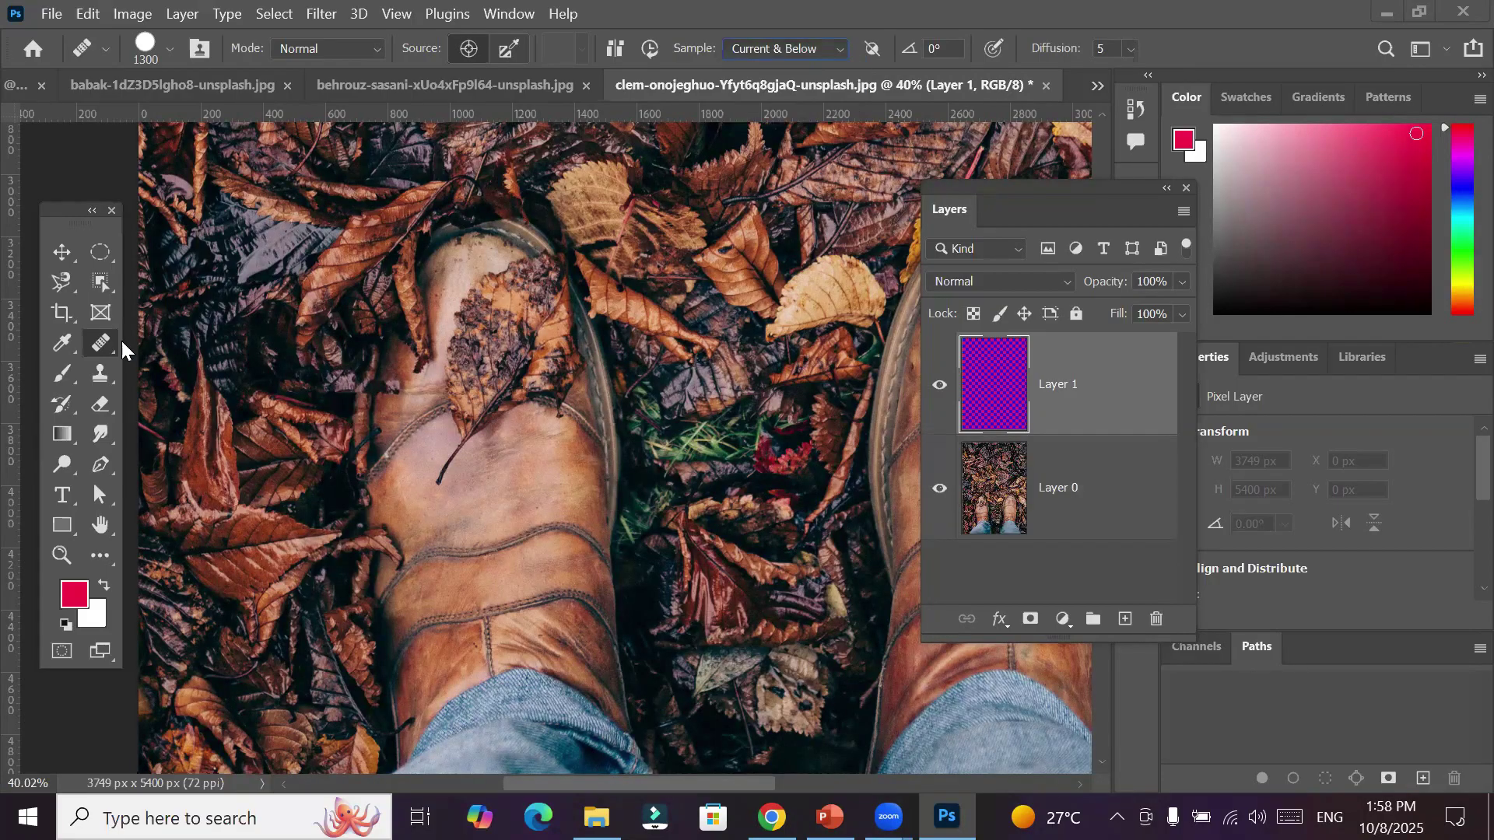
Select the Healing Brush Tool and reduce its brush size to 300 px
right_click(102, 346)
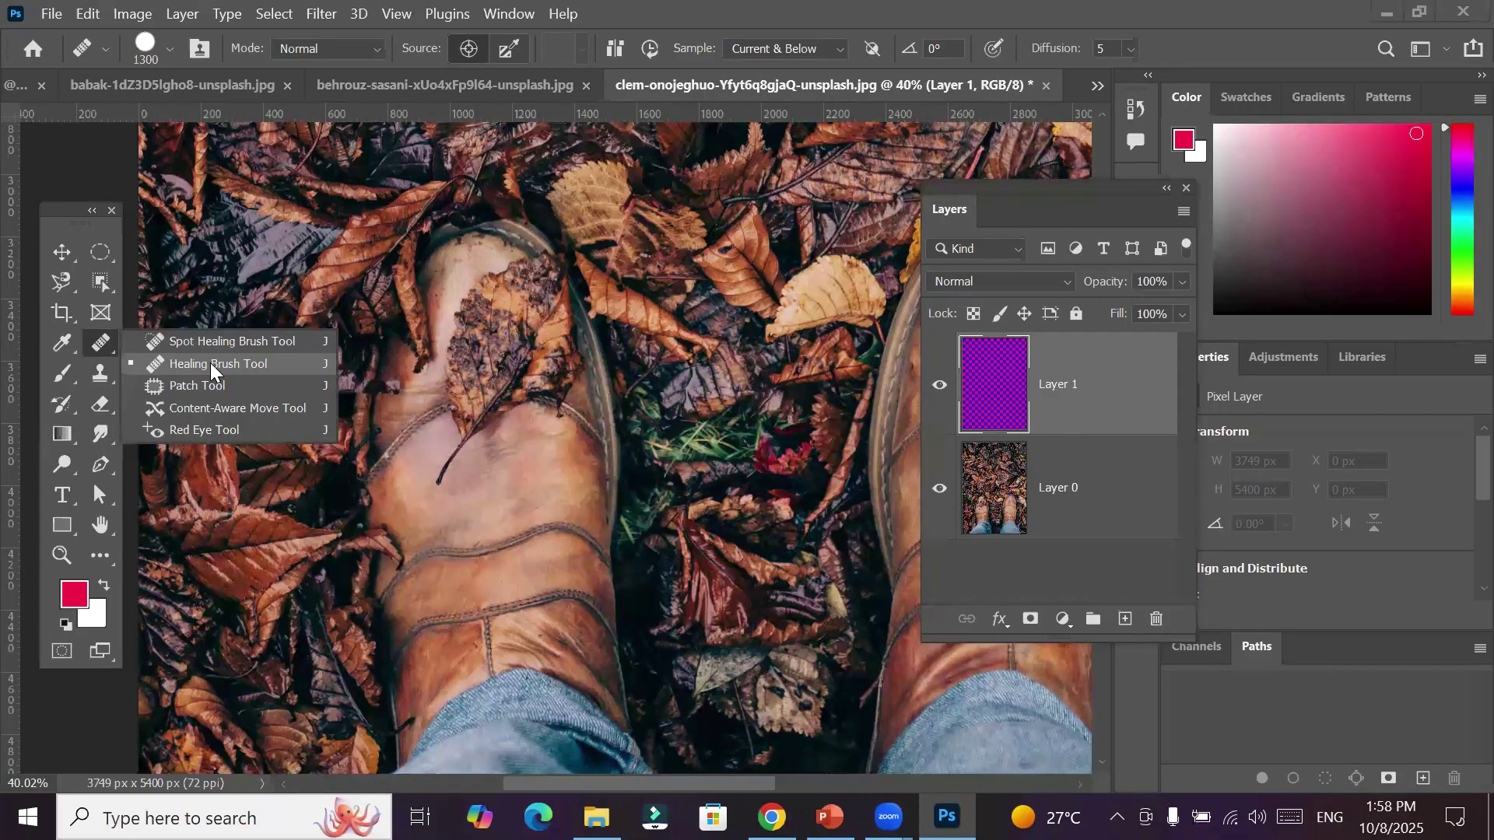
left_click(211, 364)
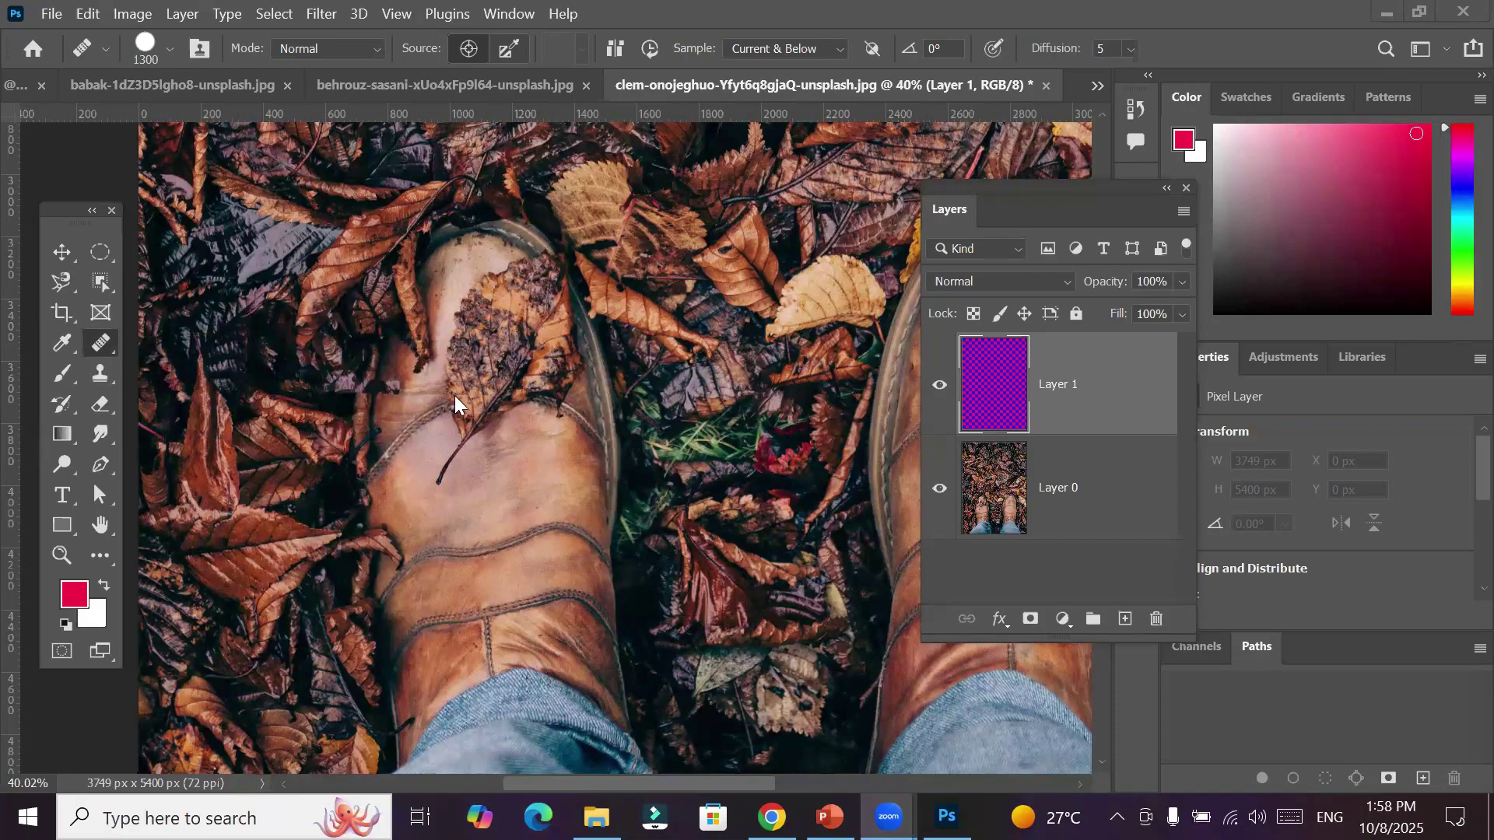
key("bracketleft")
key("bracketleft")
key("bracketleft")
key("bracketleft")
key("bracketleft")
key("bracketleft")
key("bracketleft")
key("bracketleft")
key("bracketleft")
key("bracketleft")
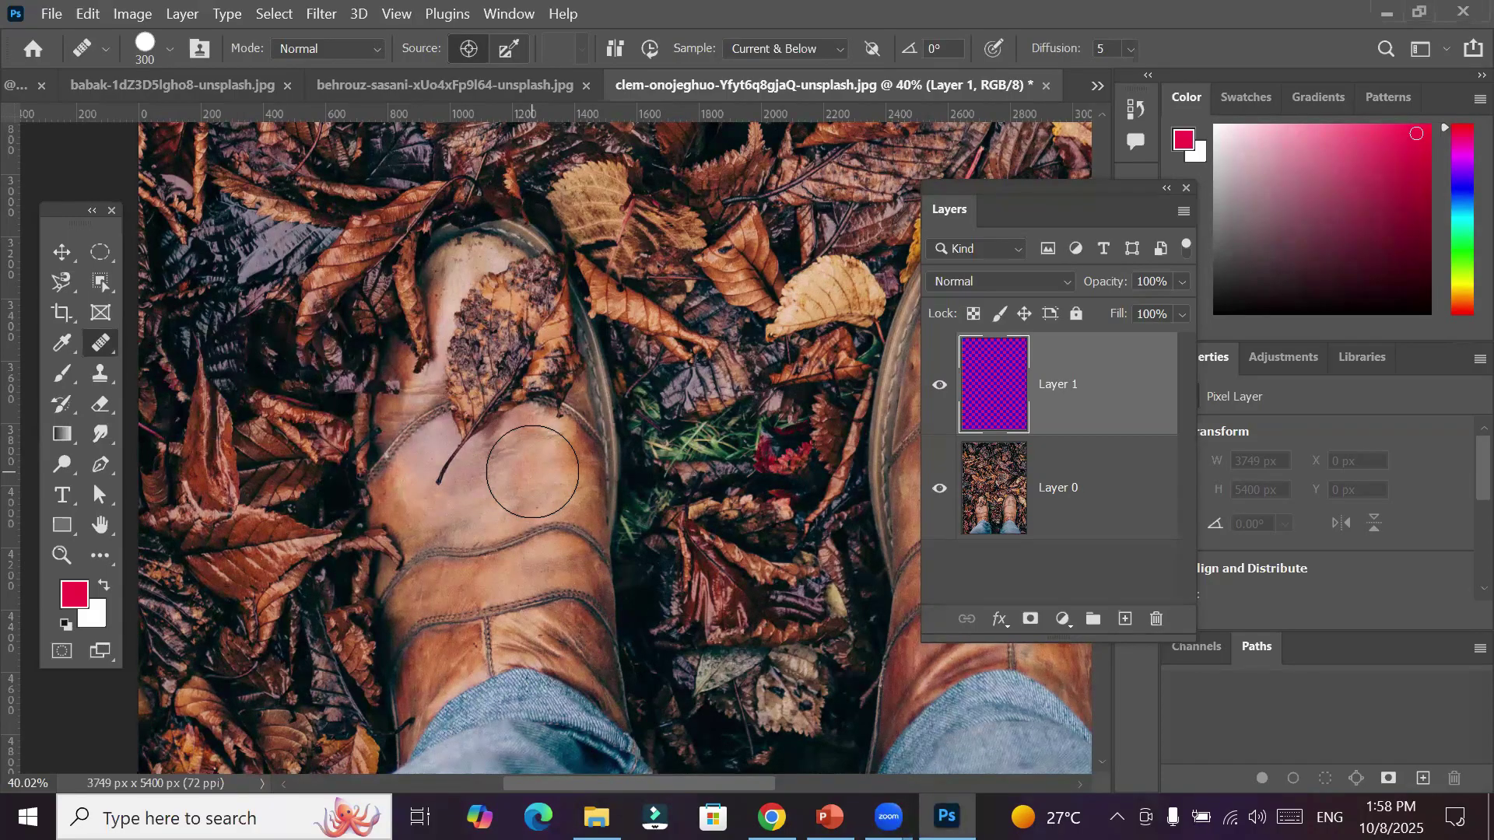
Try covering the leaf on the left boot with leather sampled just below it on Layer 1, and undo the strokes
left_click(533, 472, "alt")
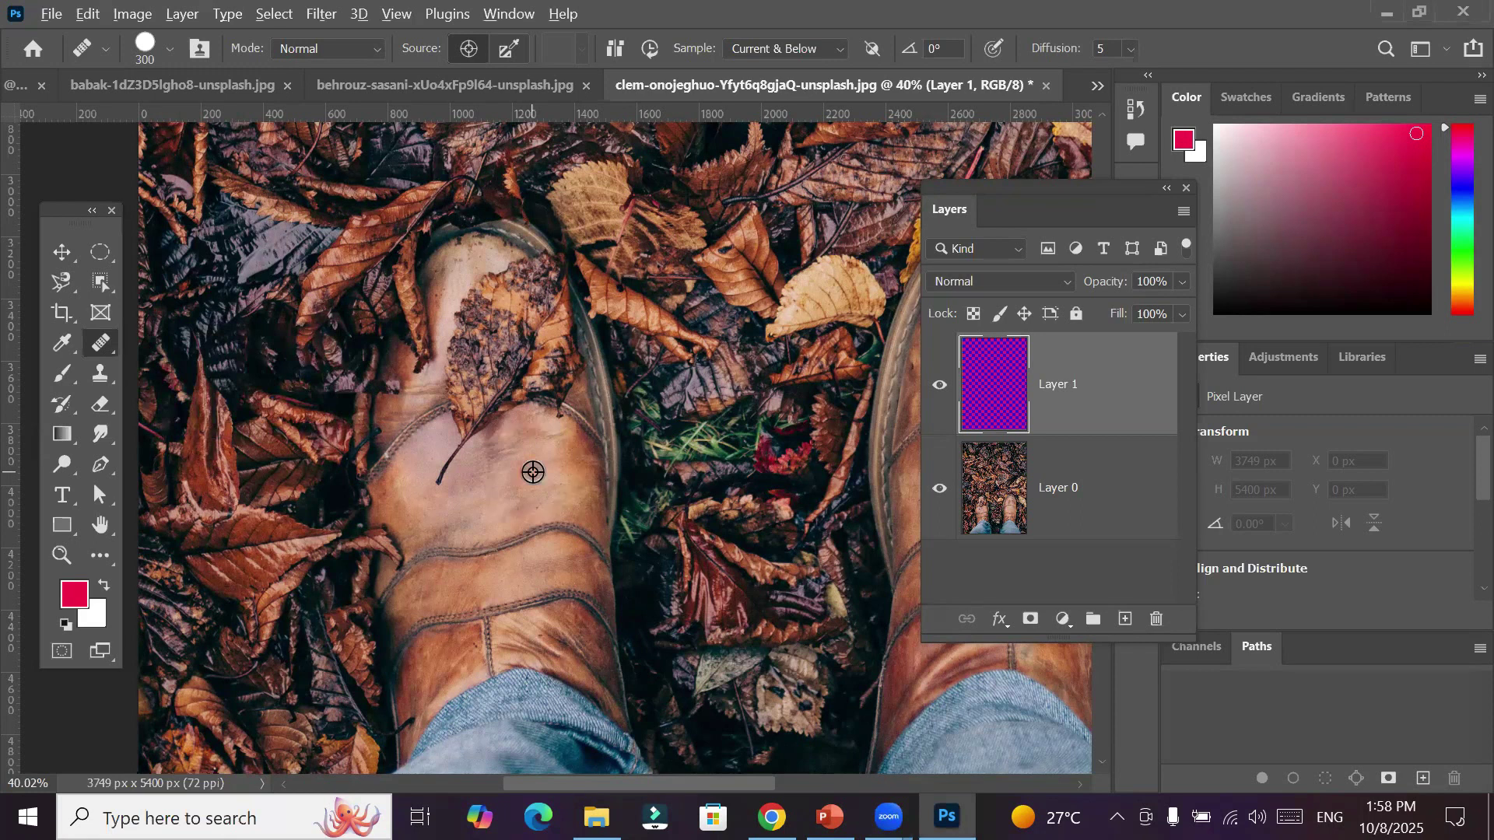
left_click(533, 324)
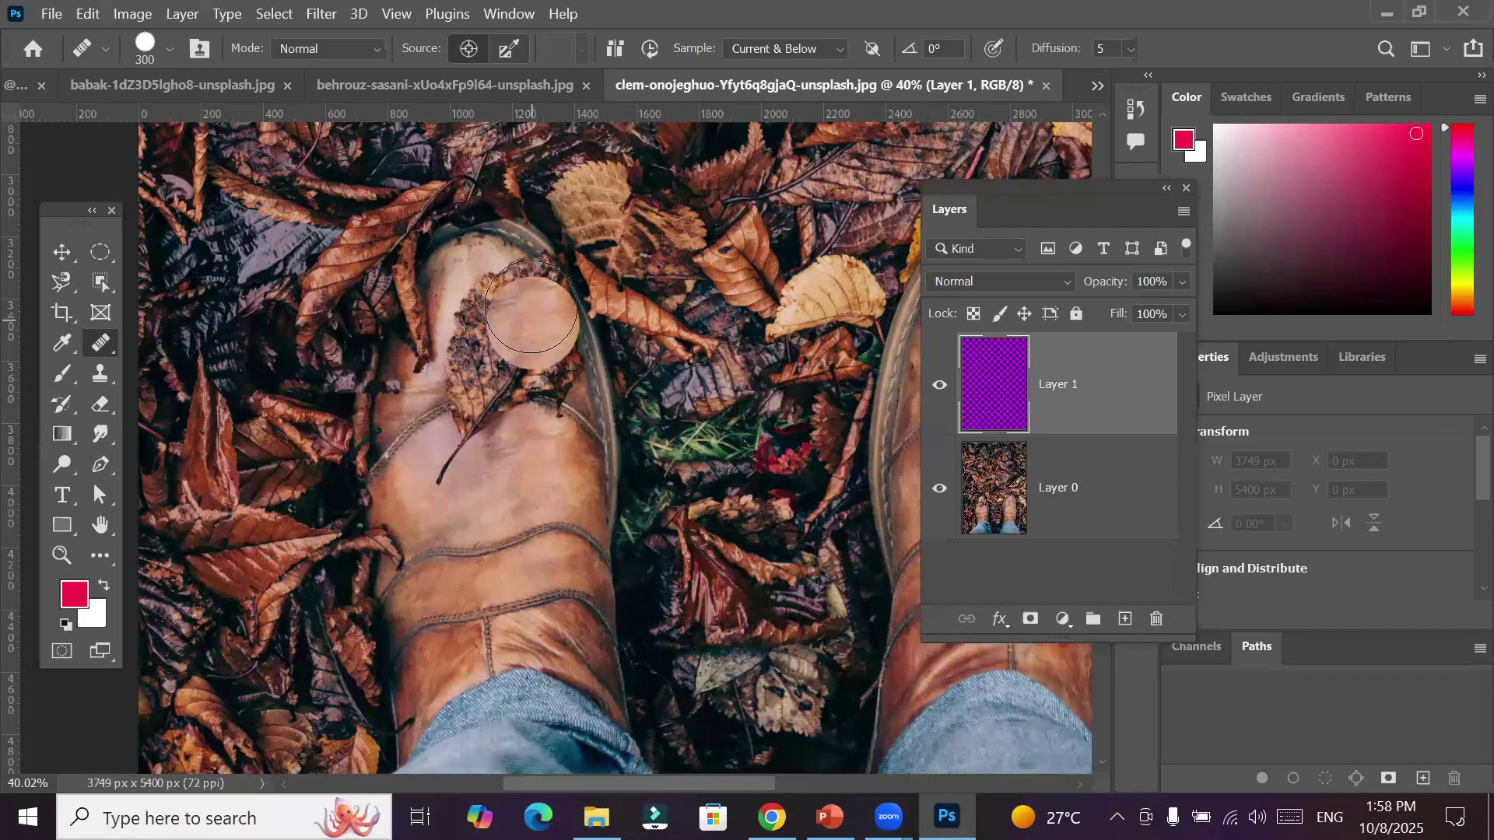
left_click_drag(531, 306, 492, 312)
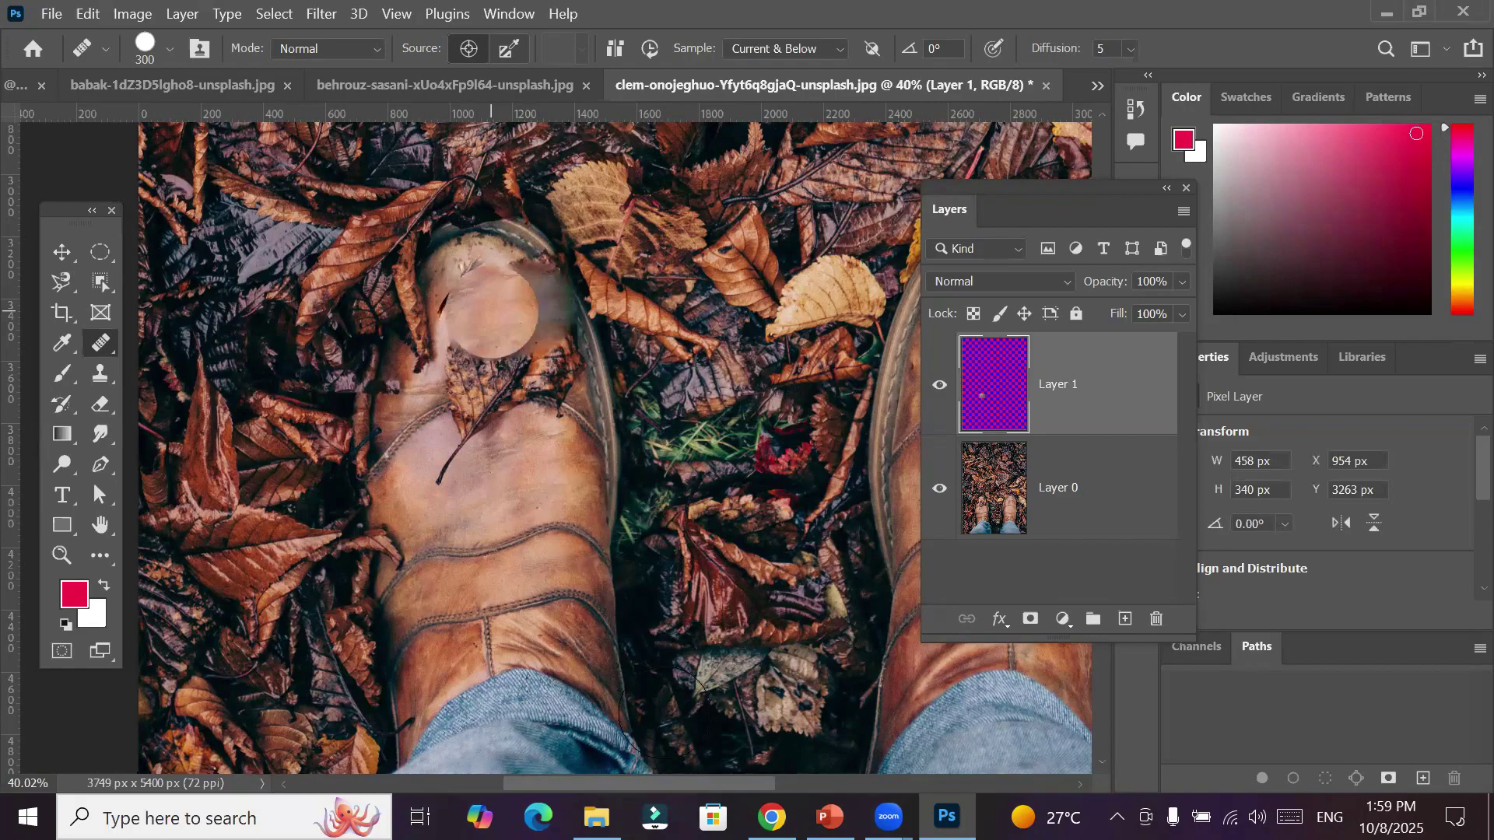
left_click(561, 470)
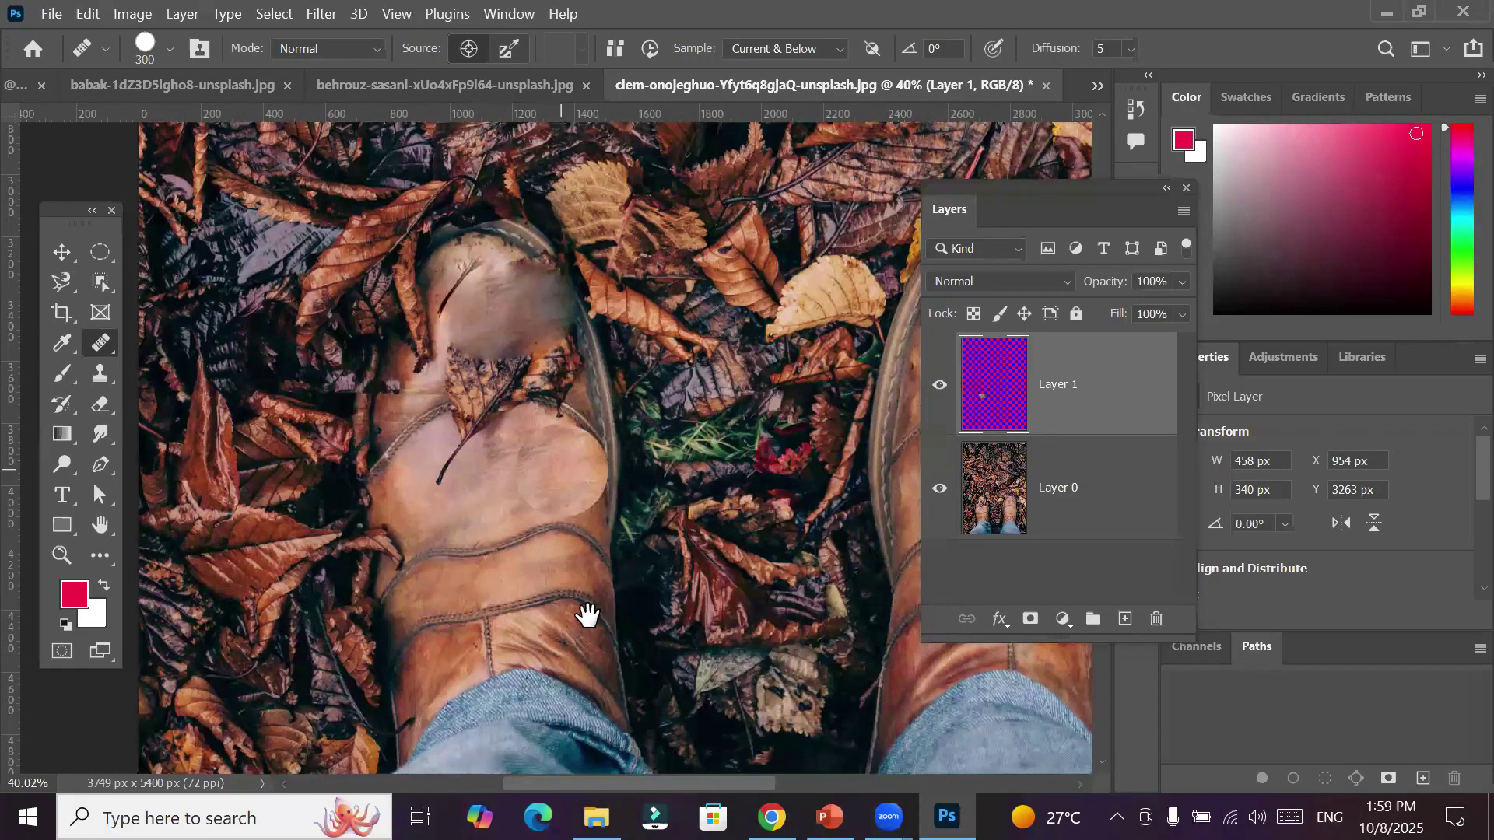
left_click_drag(775, 650, 586, 615)
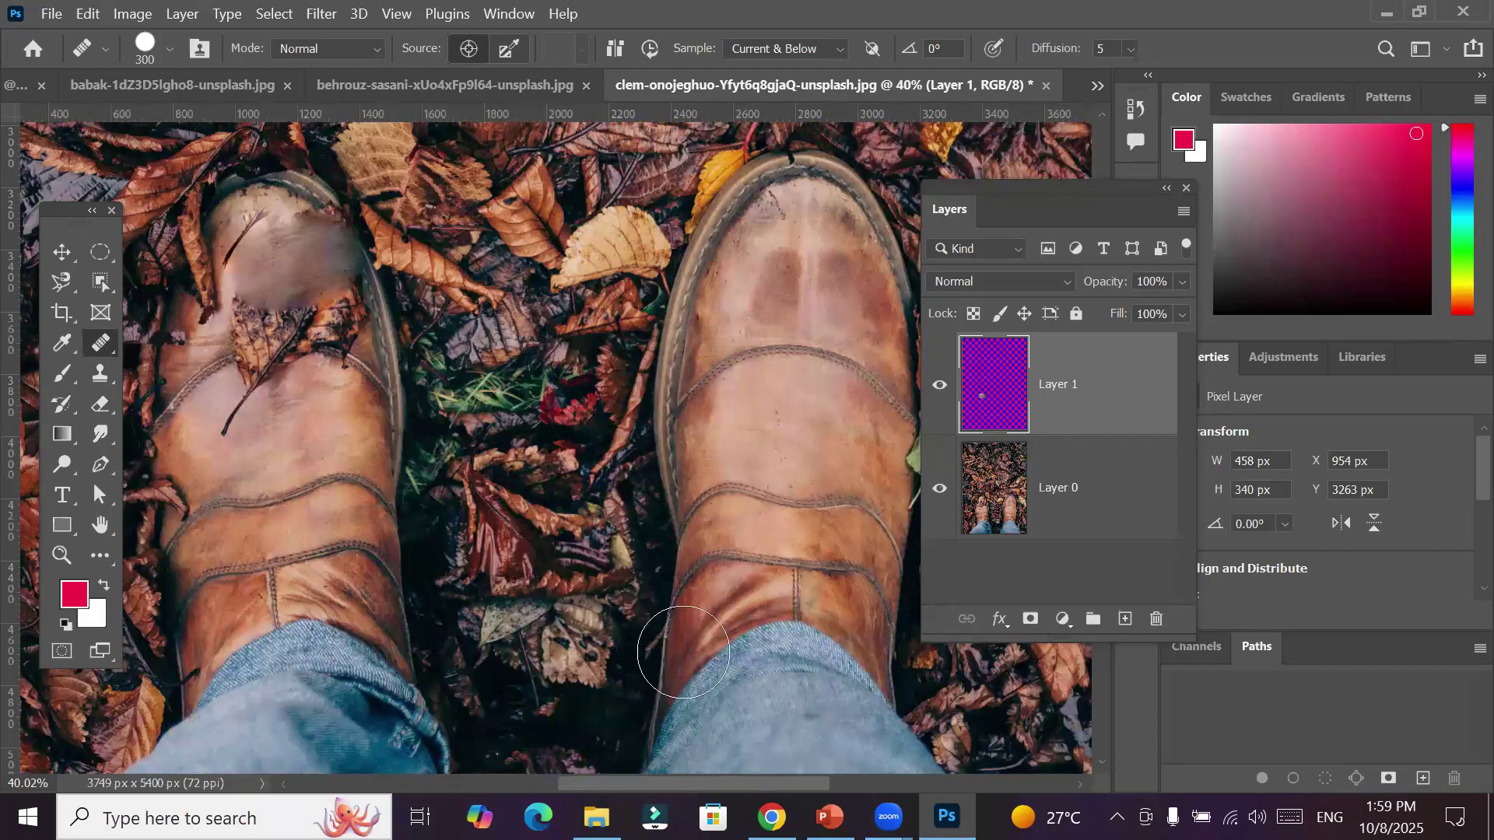
key("ctrl+z")
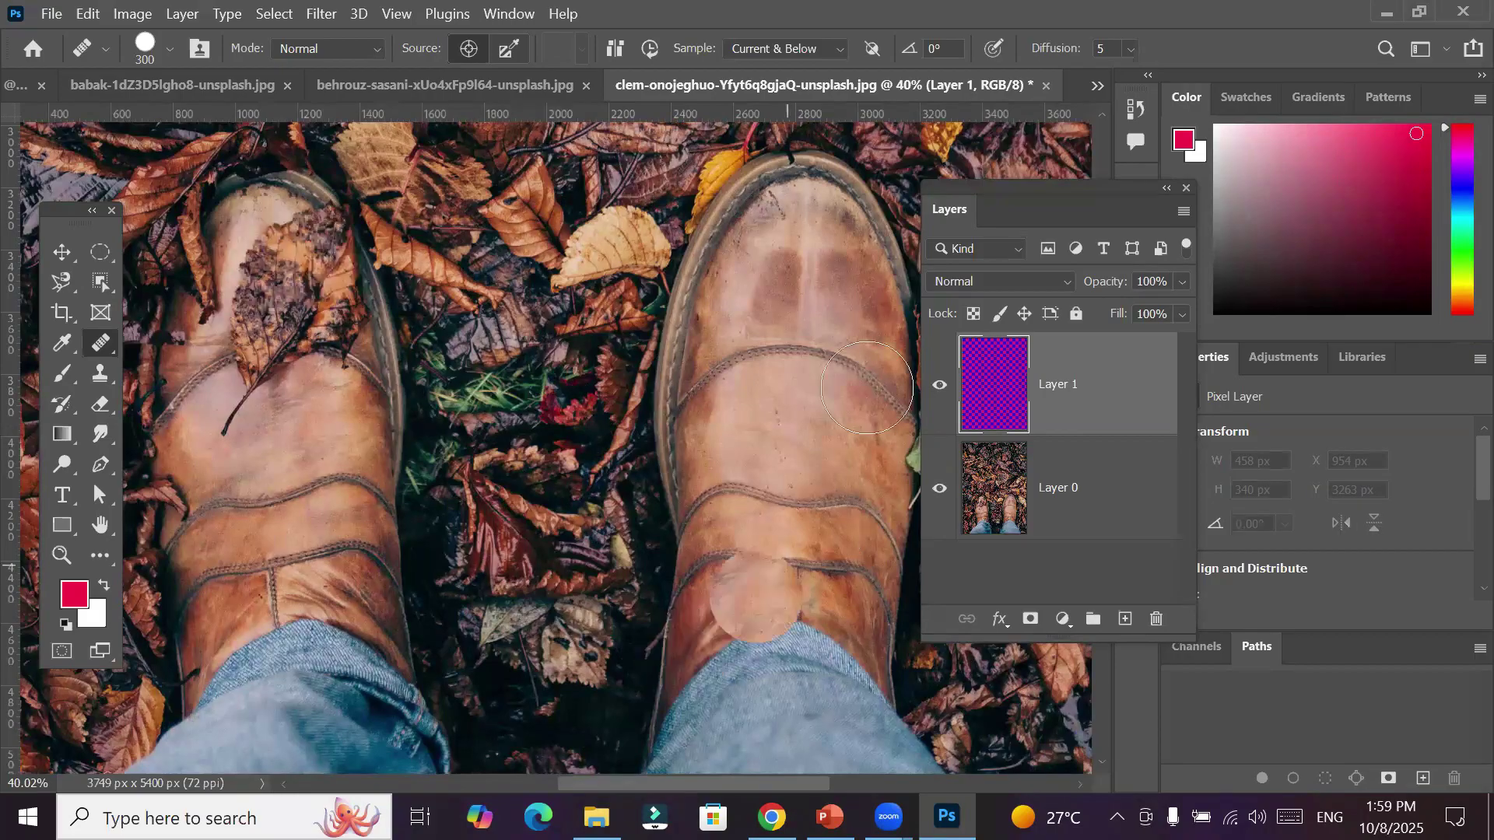
left_click(866, 387)
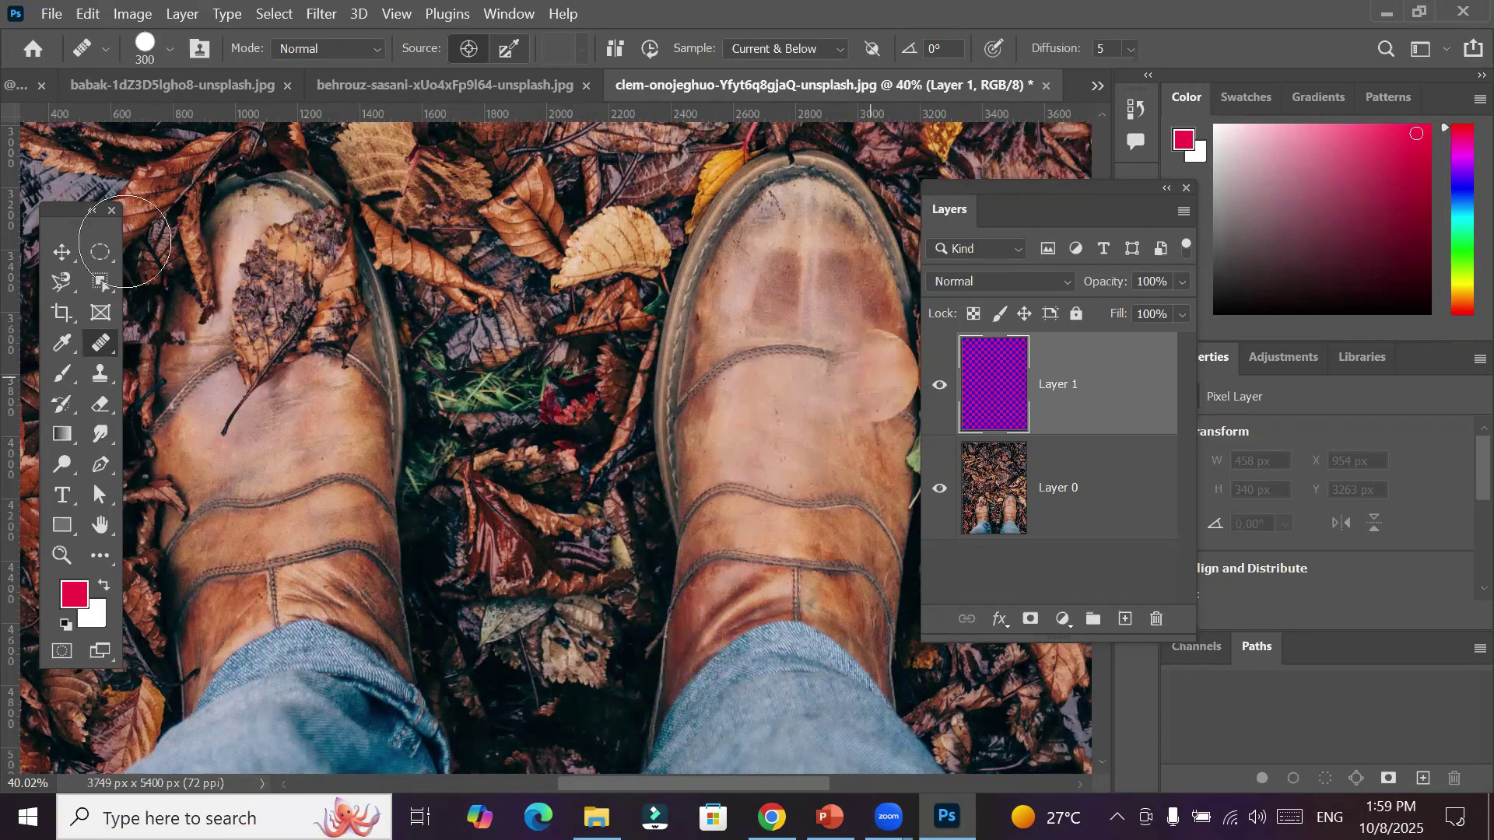
key("ctrl+z")
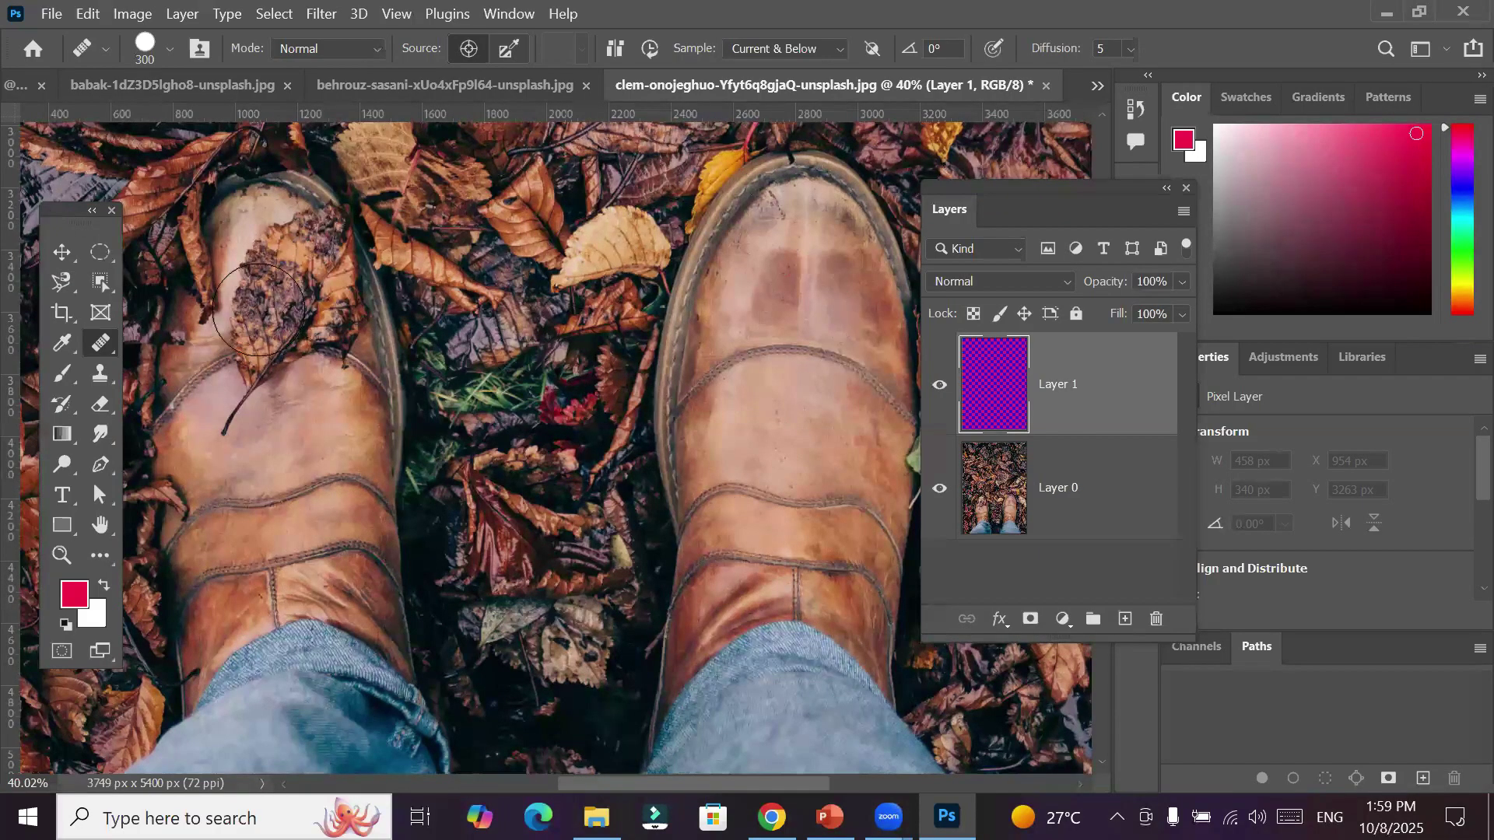
Undo the test dab on the left boot's leaf and enlarge the Healing Brush to 1100 px to span a whole toe cap
left_click(241, 370)
key("ctrl+z")
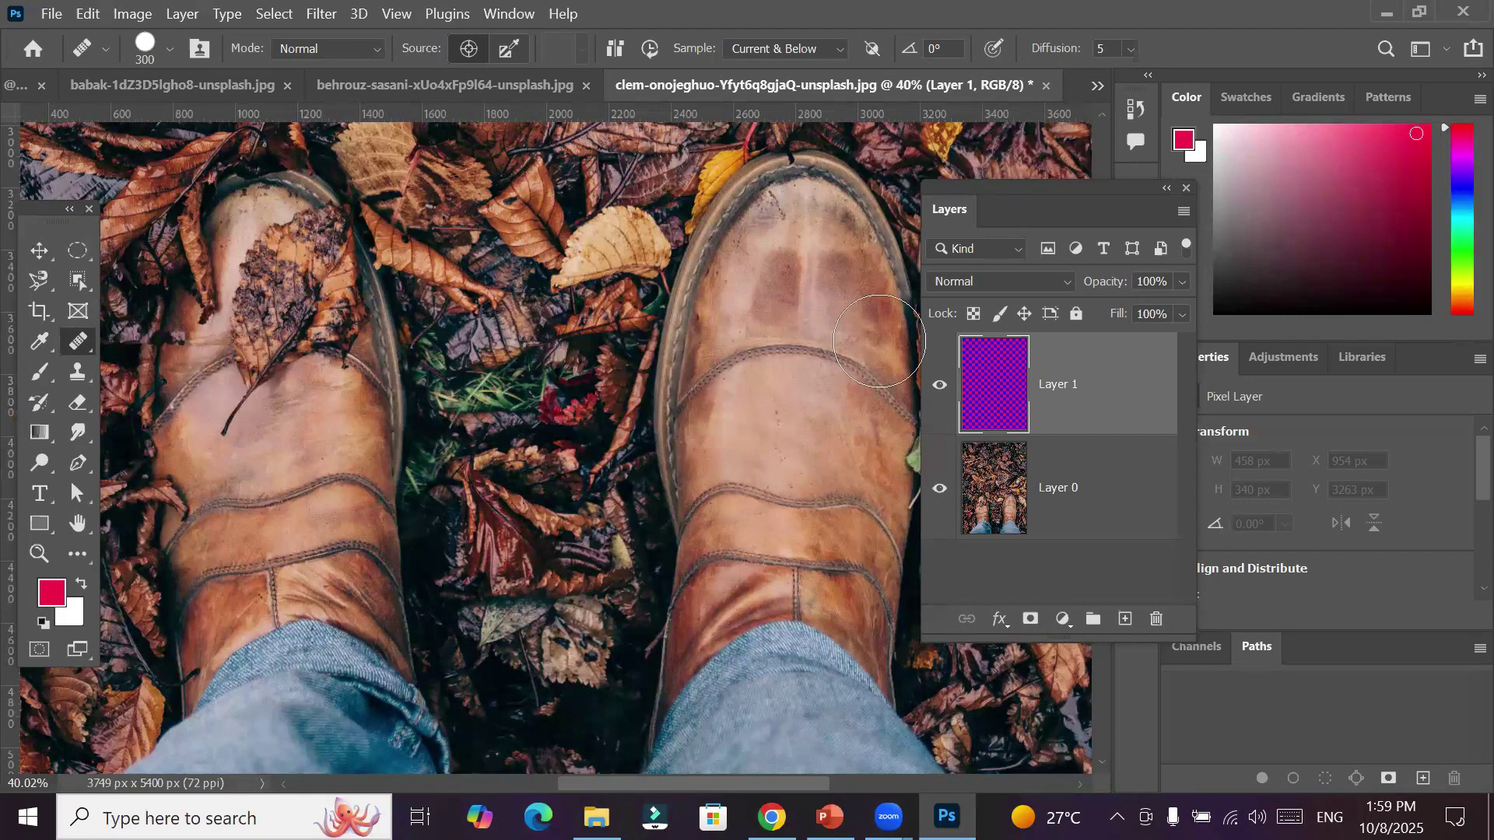
left_click(804, 307)
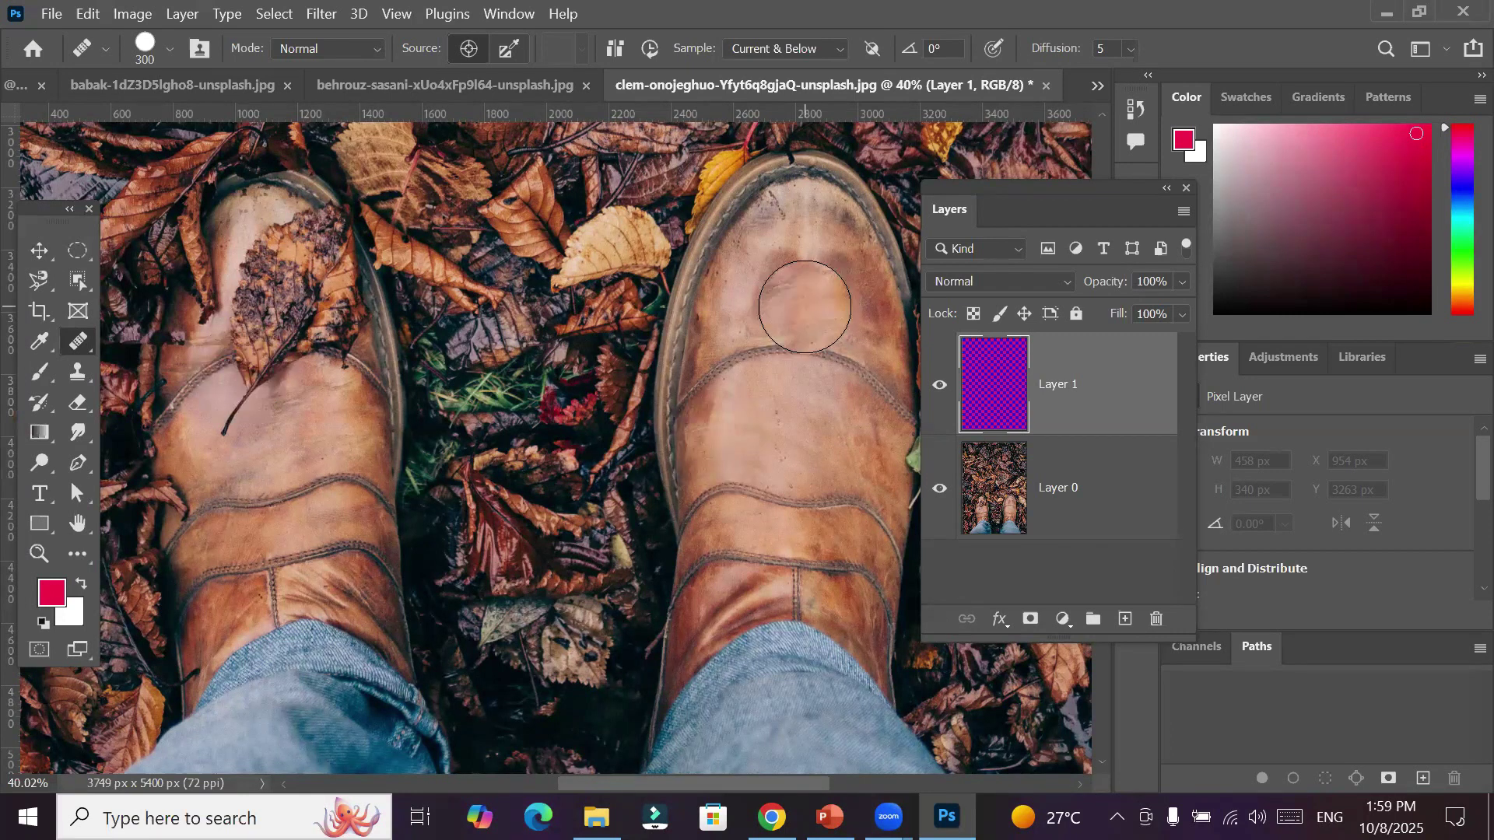
key("bracketright")
key("bracketright")
key("bracketright")
key("bracketright")
key("bracketright")
key("bracketright")
key("bracketright")
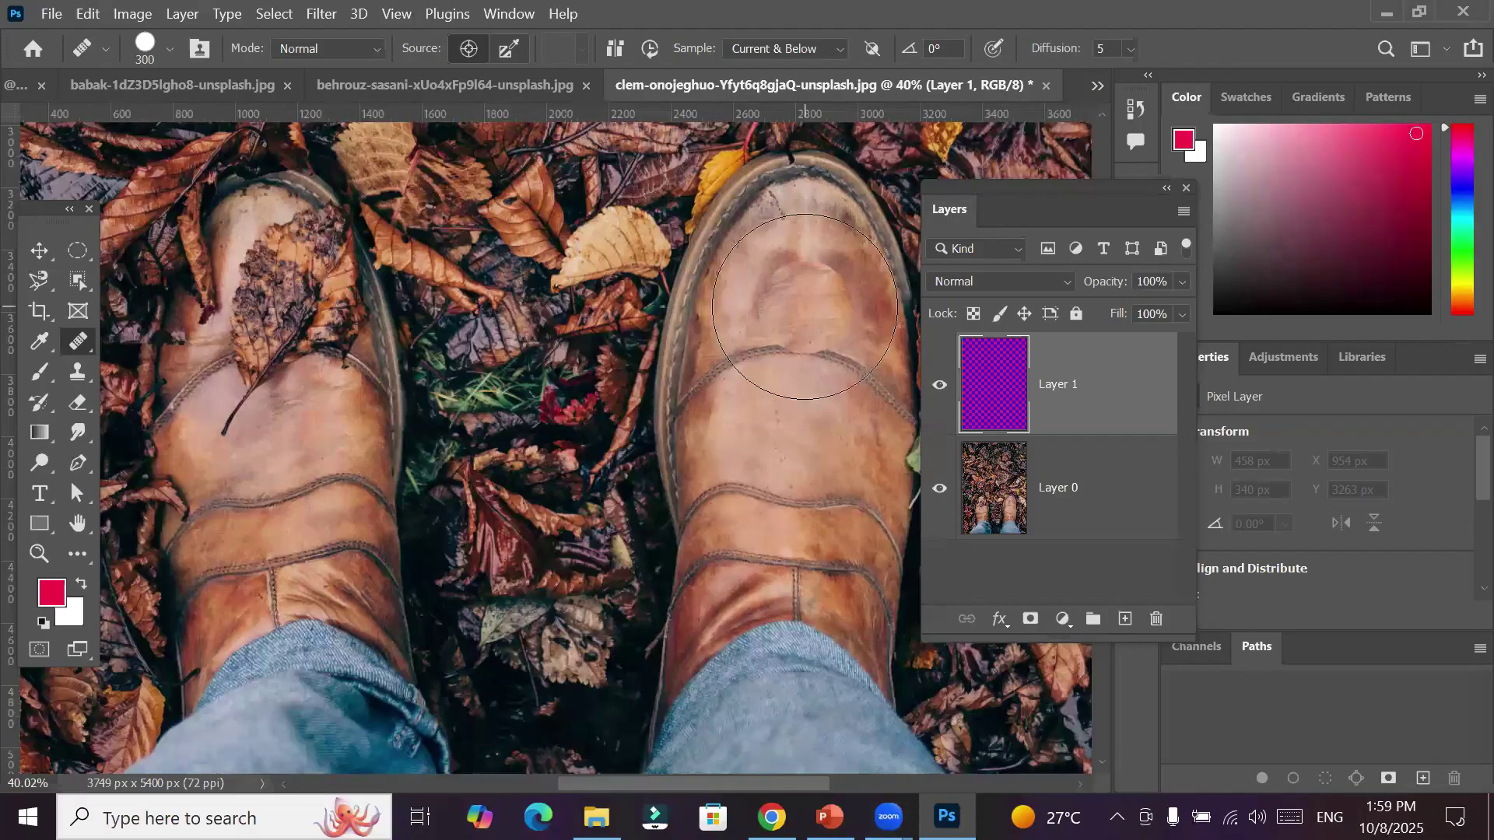
key("bracketright")
left_click(787, 304)
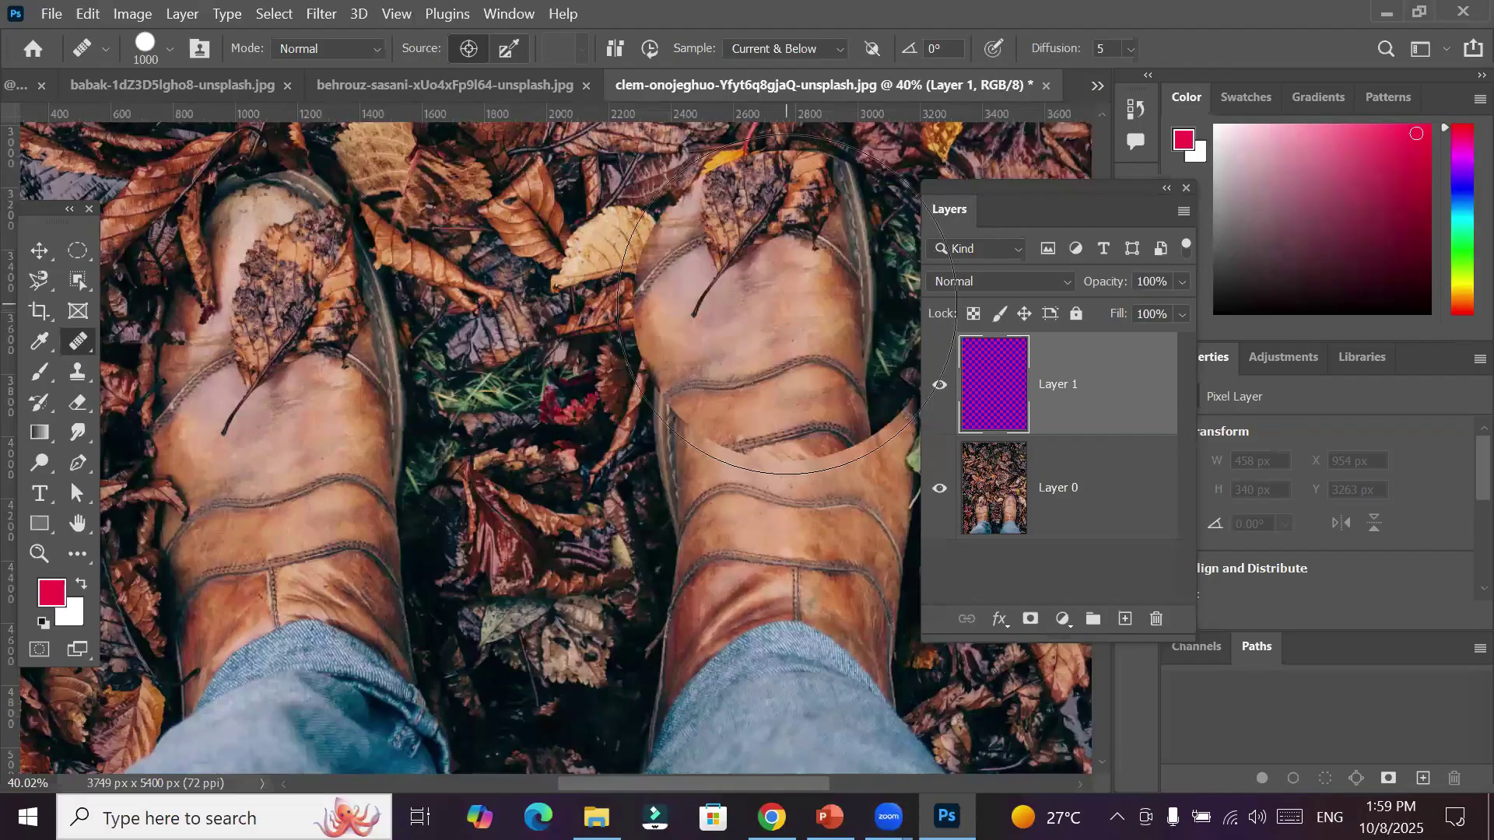
key("bracketright")
left_click(787, 305)
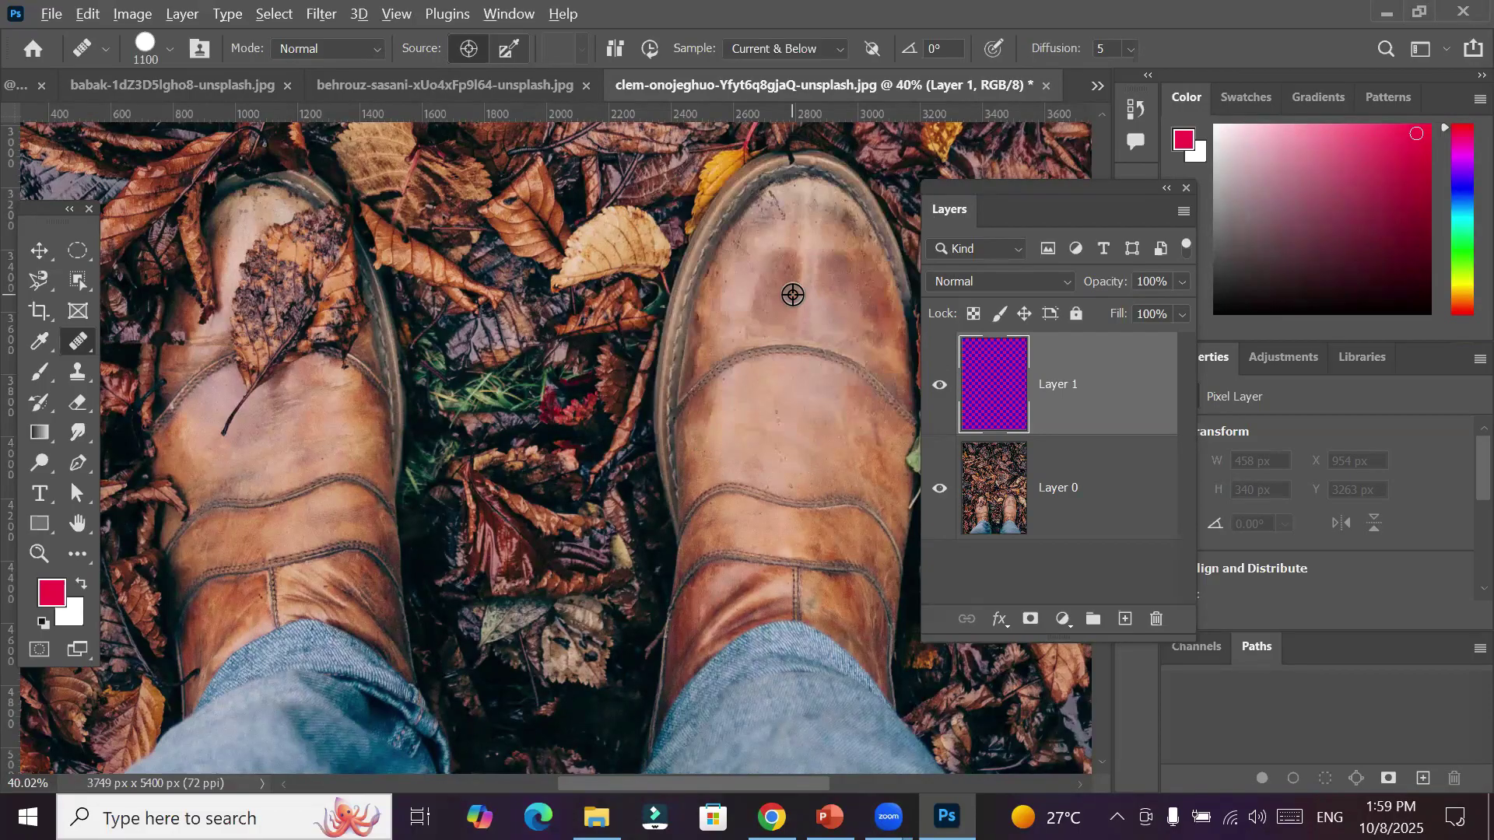
Sample the right boot's toe and stamp it over the leaf-covered toe of the left boot on Layer 1
left_click(792, 295, "alt")
left_click(398, 296)
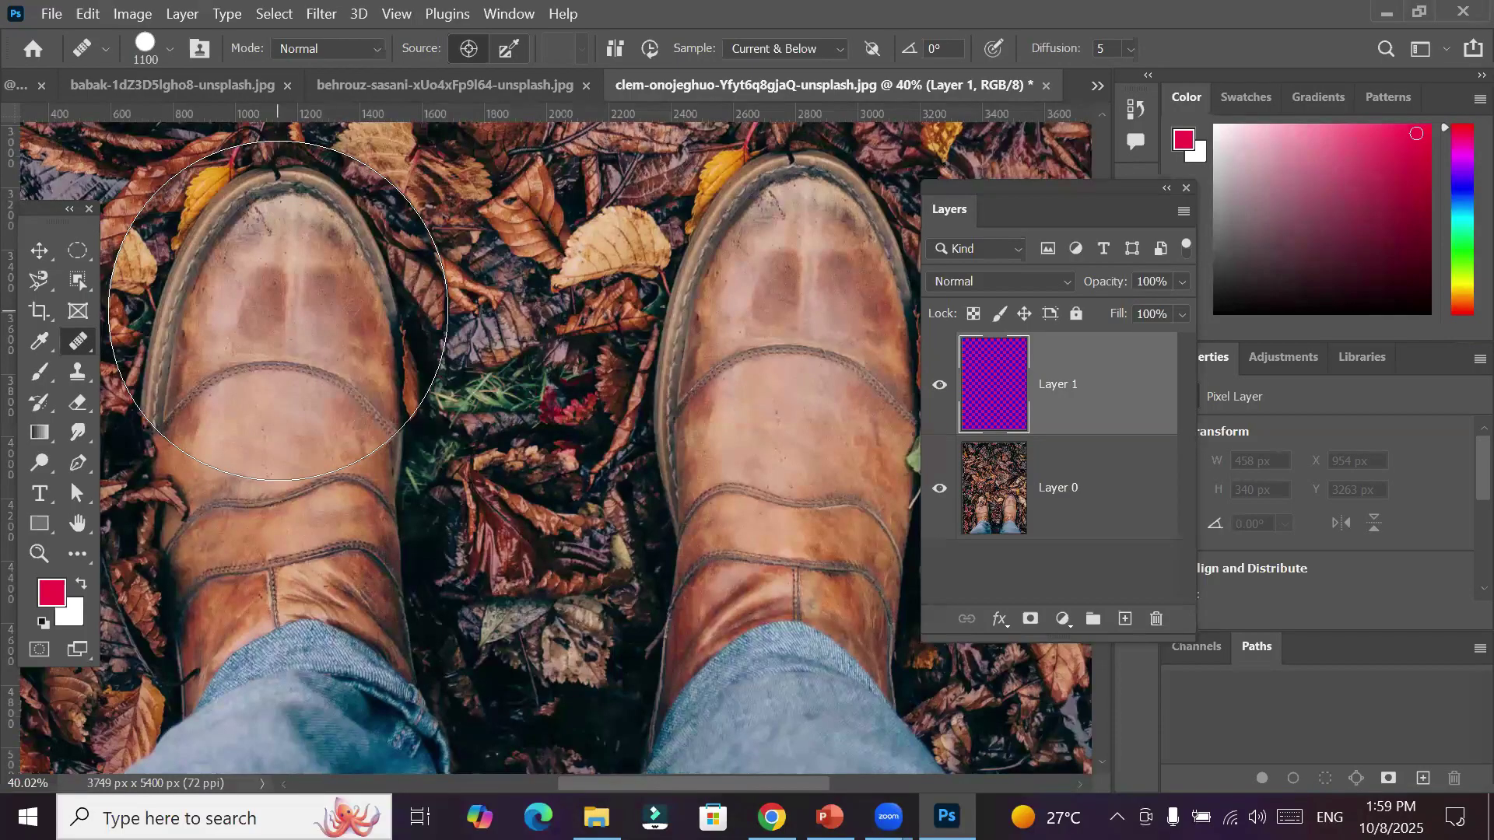
key("ctrl+z")
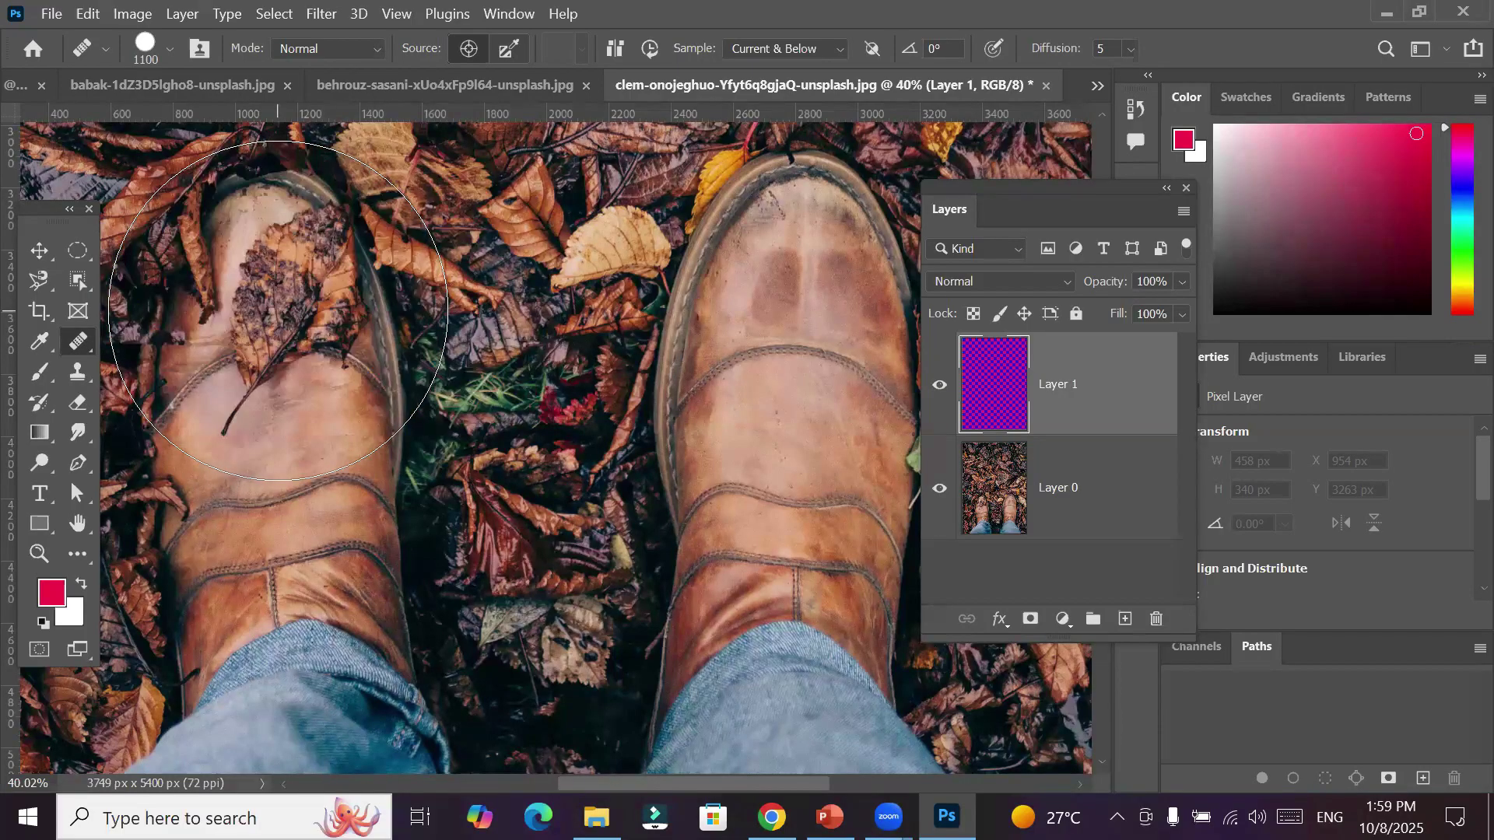
left_click(278, 310)
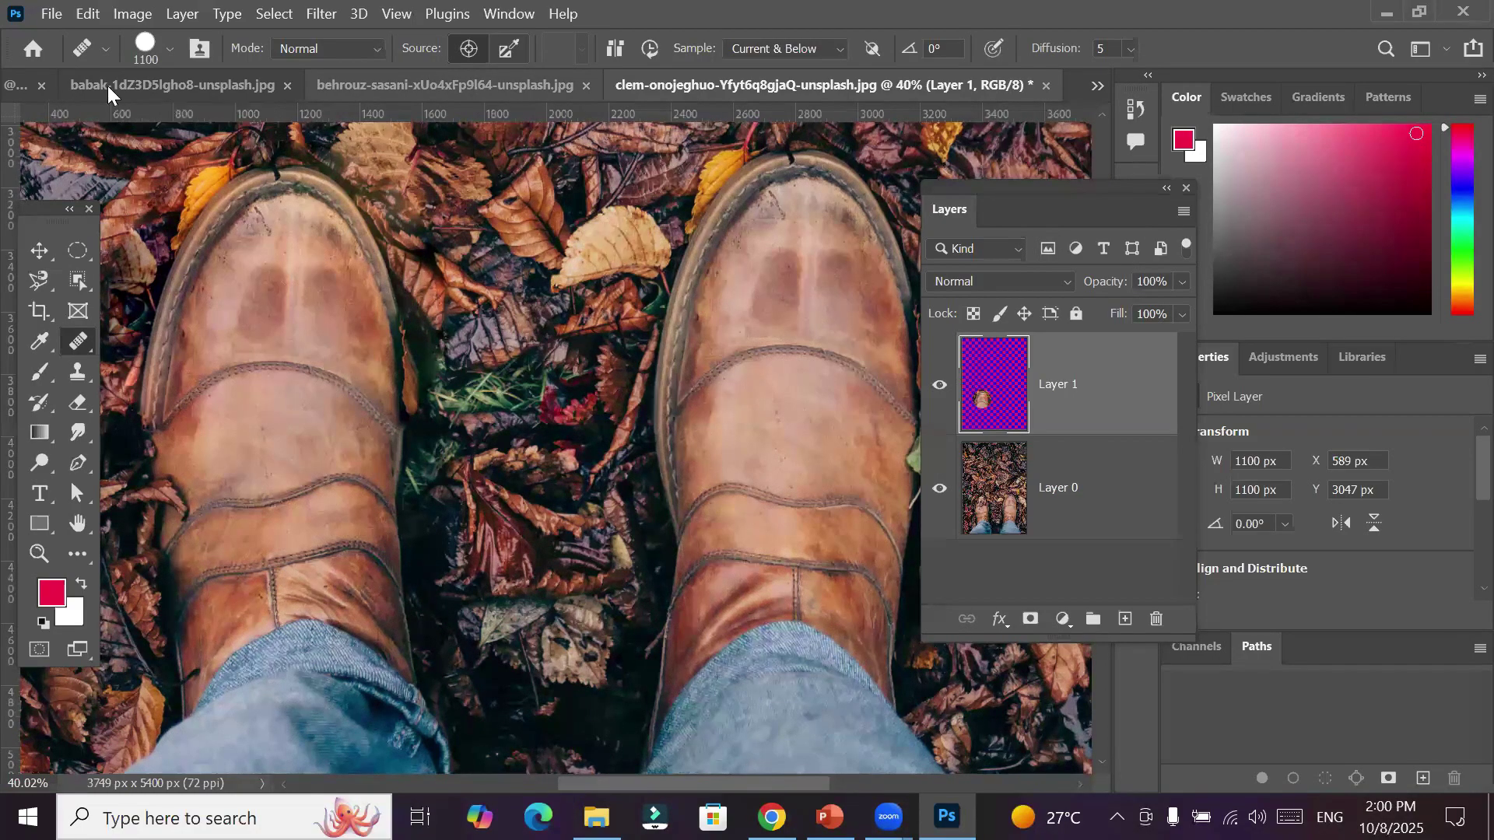
Switch to the lake photo with the boats, babak-1dZ3D5lgho8-unsplash.jpg
key("ctrl+Tab")
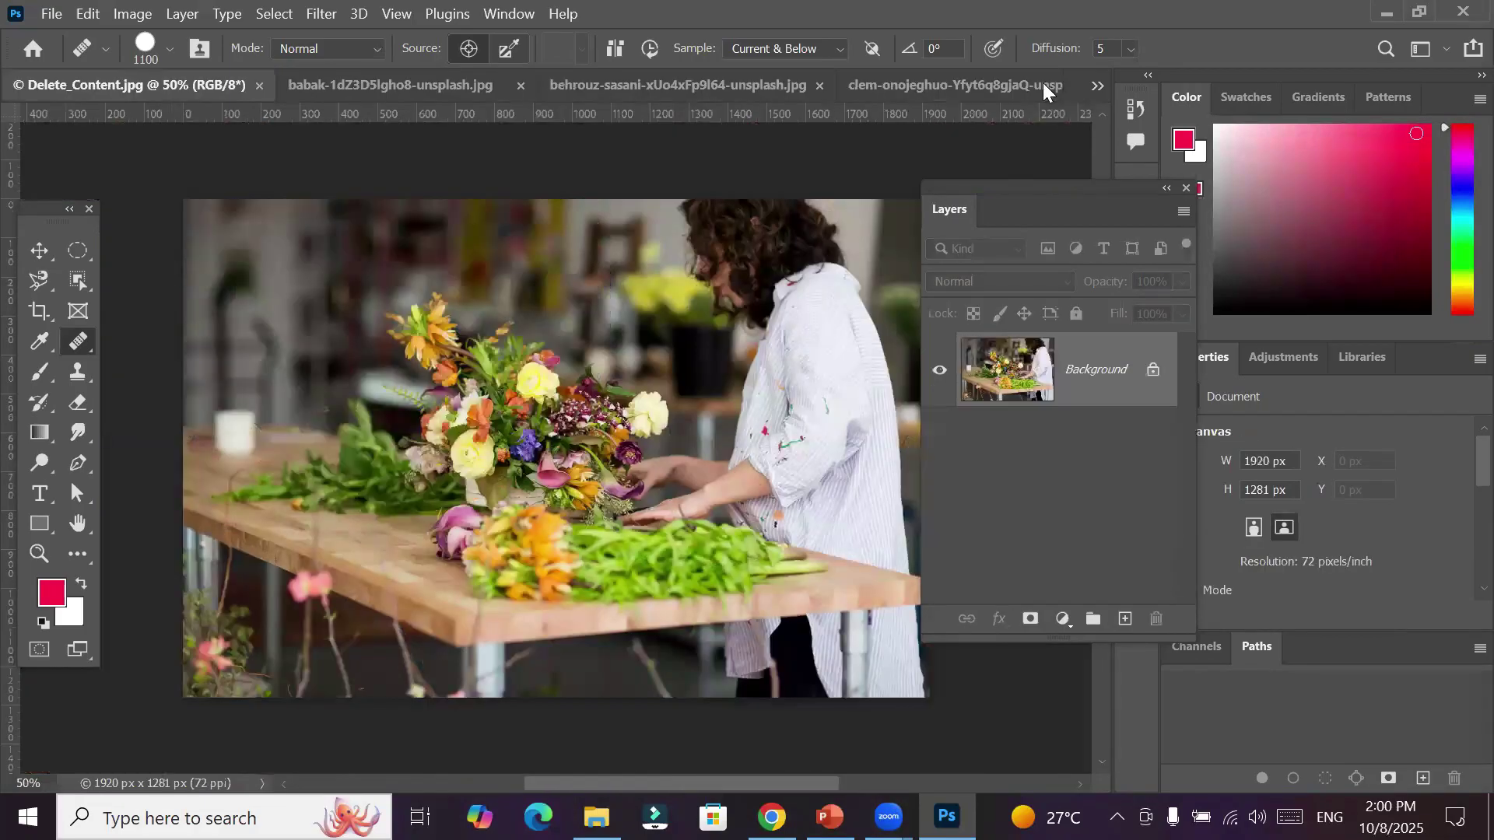
left_click(1043, 90)
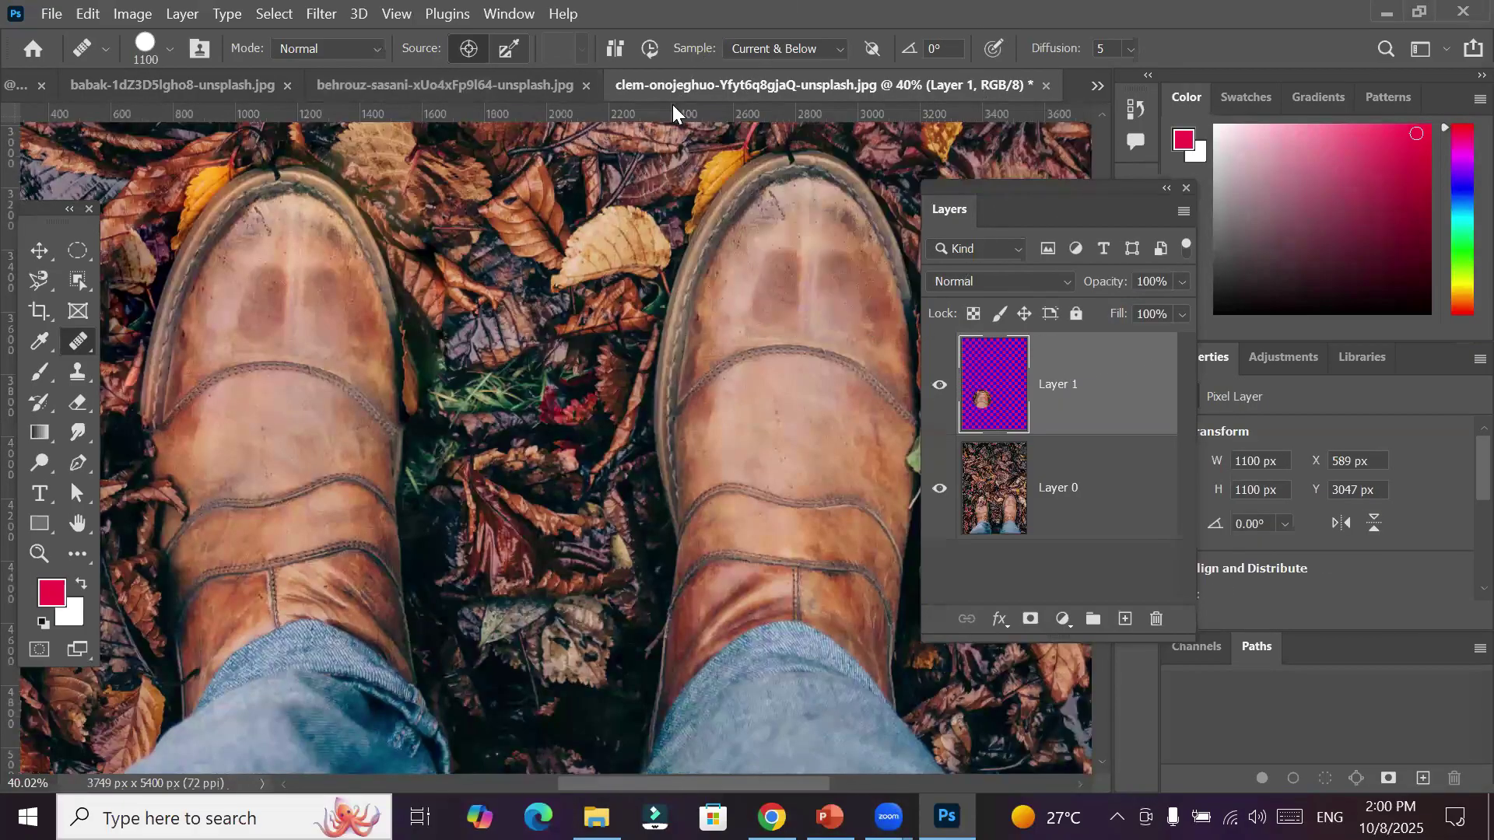
left_click(226, 87)
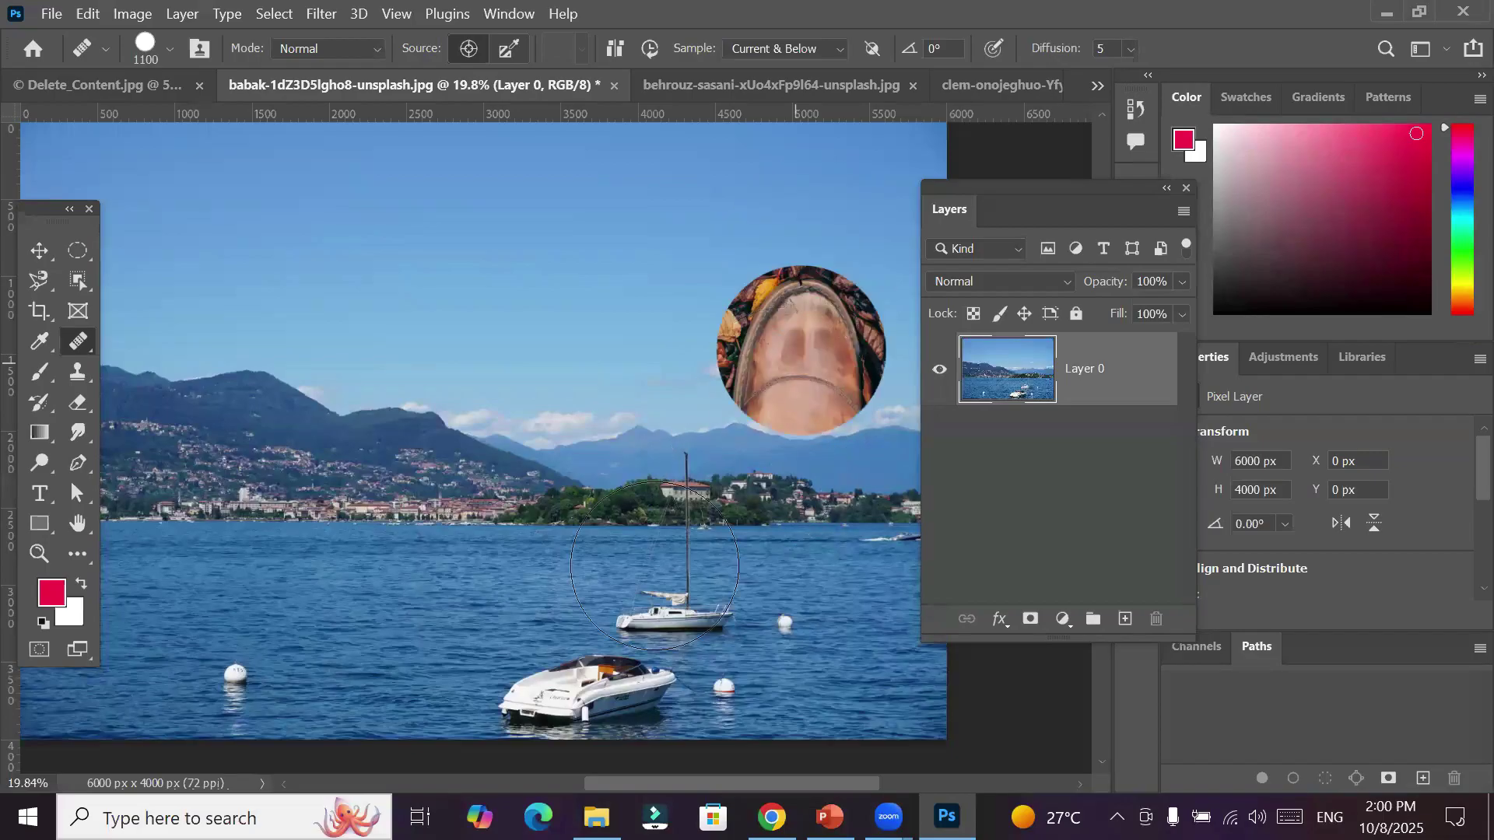
Try painting a copy of the motorboat, sampled at its stern, over the white buoy on the water to its left
scroll(653, 301, "down", 4)
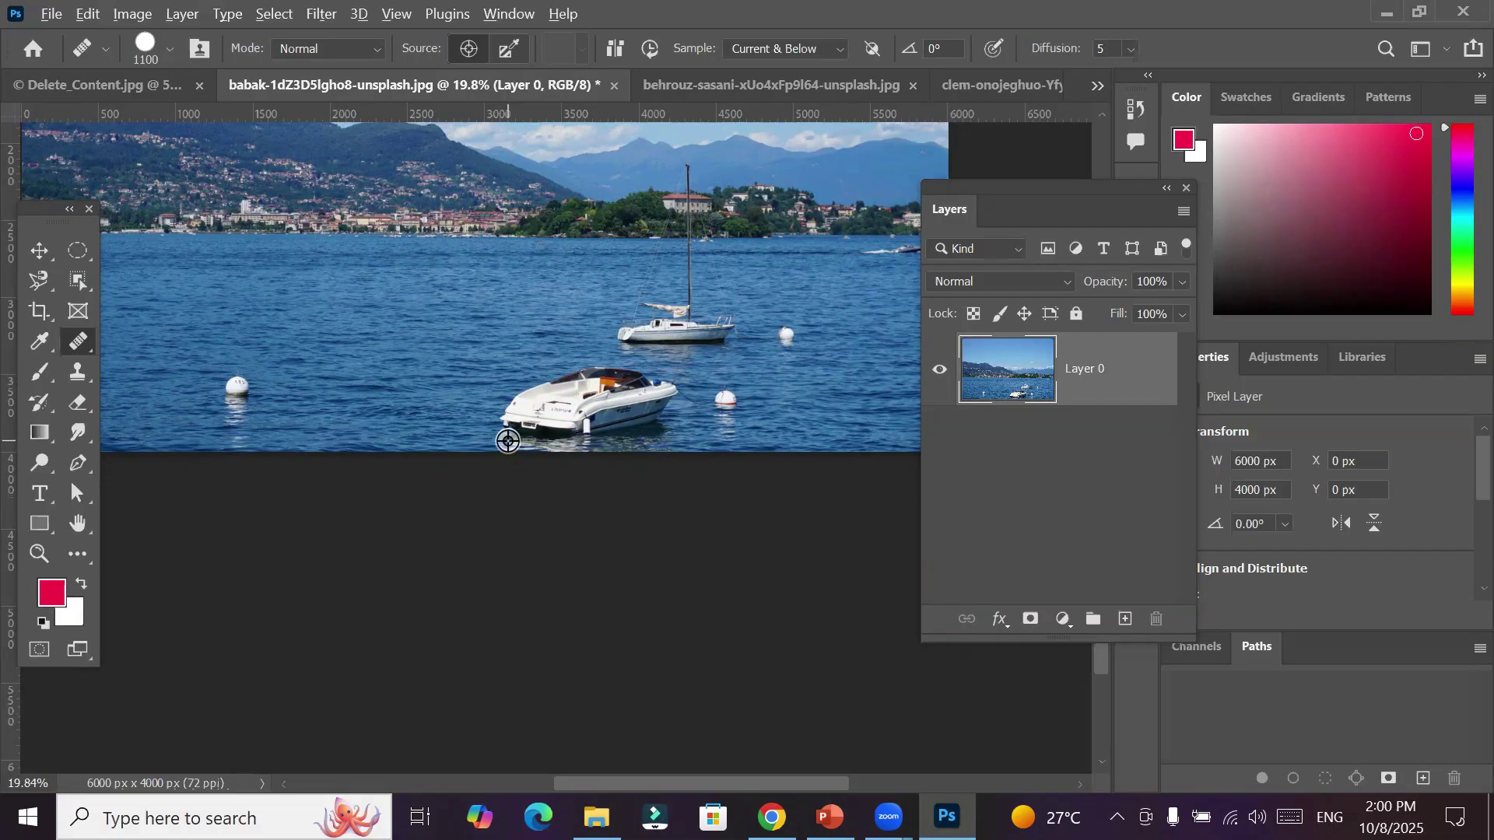
left_click(508, 441, "alt")
mouse_move(236, 432)
left_mouse_down()
mouse_move(171, 433)
mouse_move(247, 394)
mouse_move(251, 407)
mouse_move(249, 390)
mouse_move(316, 402)
left_mouse_up()
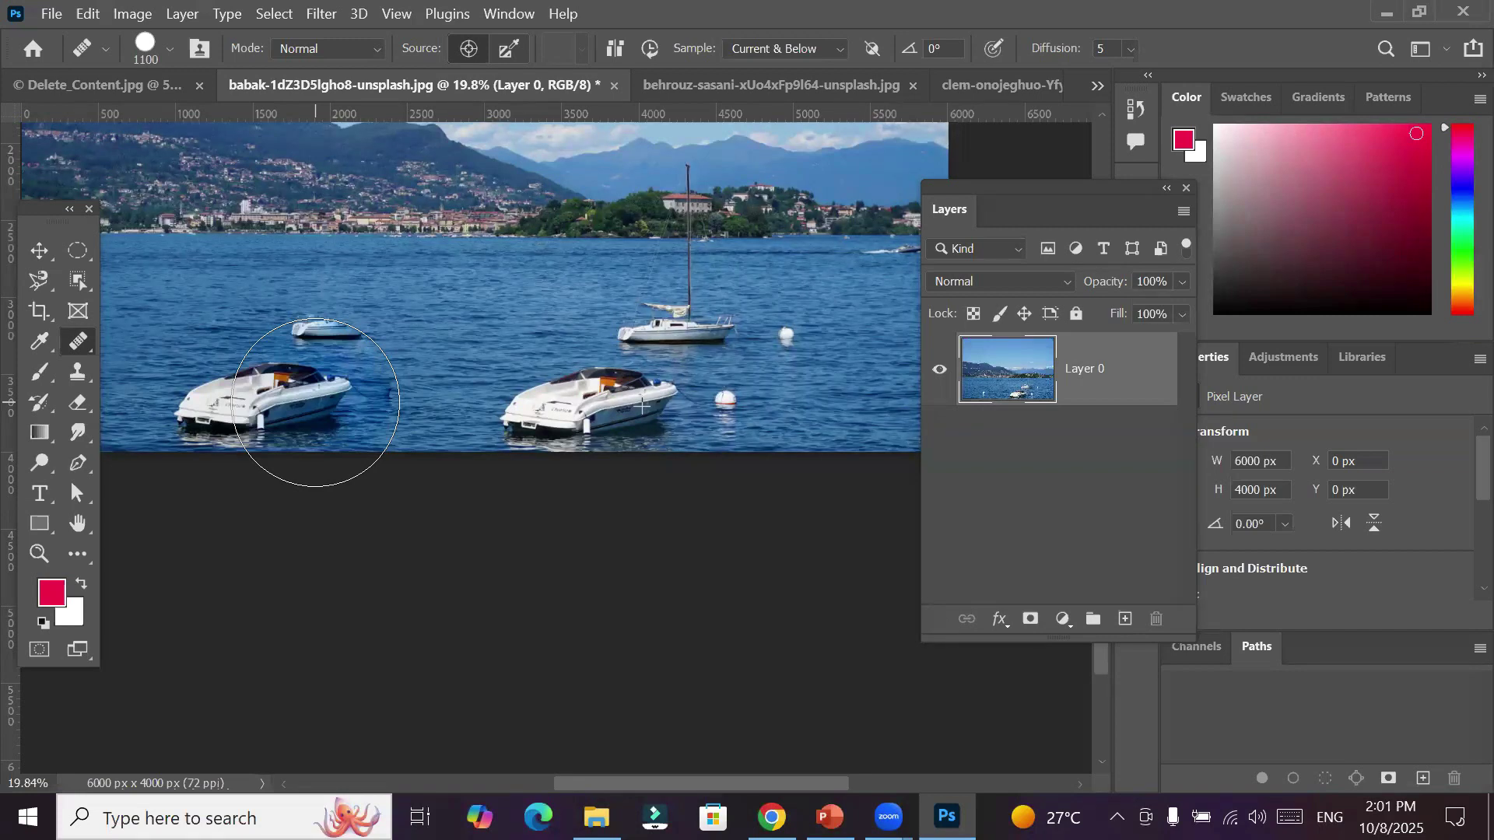
mouse_move(316, 402)
left_mouse_down()
mouse_move(327, 379)
mouse_move(342, 383)
mouse_move(320, 406)
mouse_move(316, 391)
left_mouse_up()
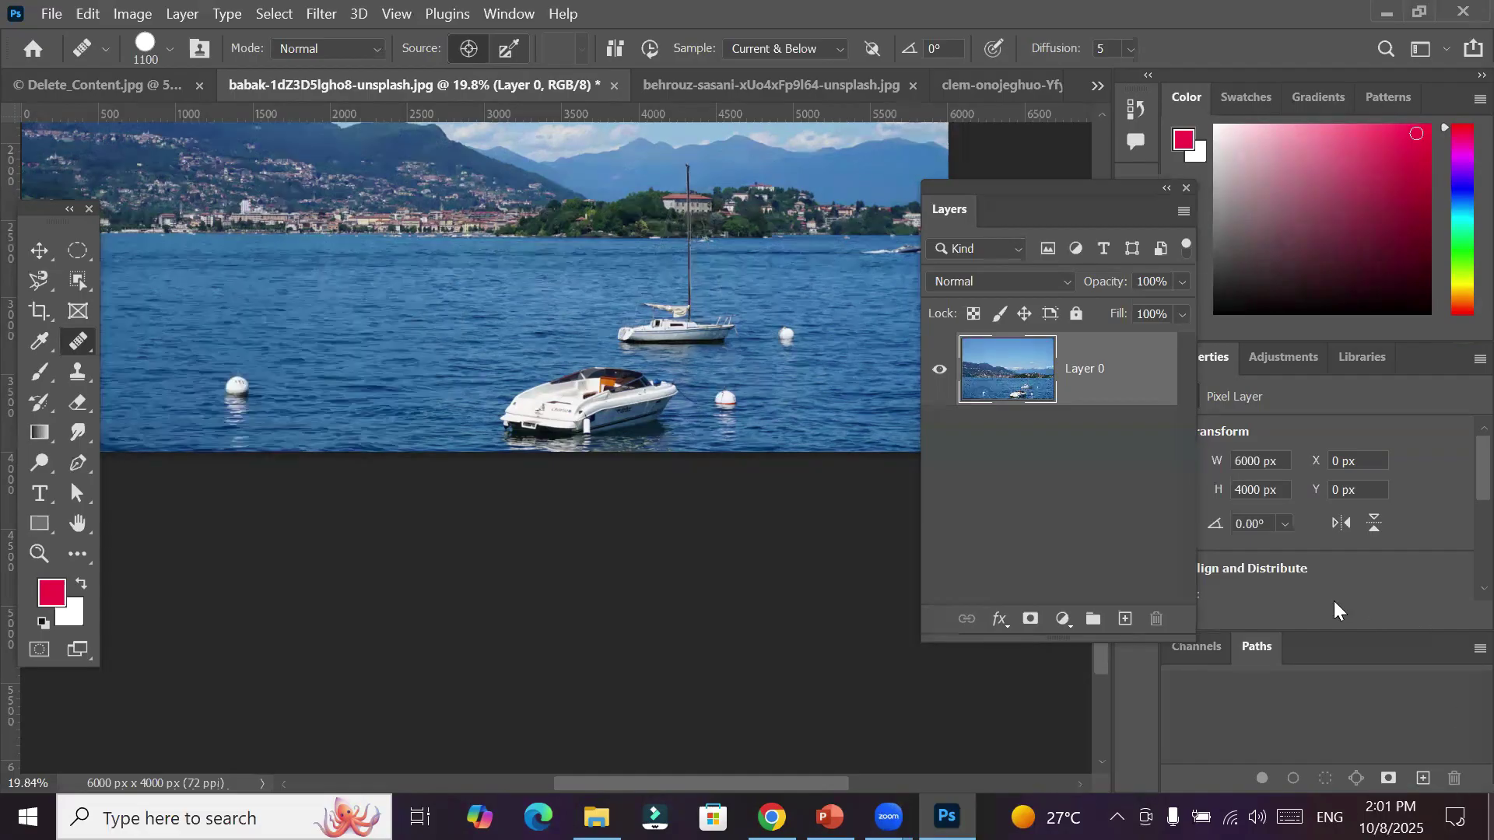
Reduce the brush to 300 px and paint a copy of the sailboat onto the water left of the motorboat
left_click_drag(721, 385, 561, 478)
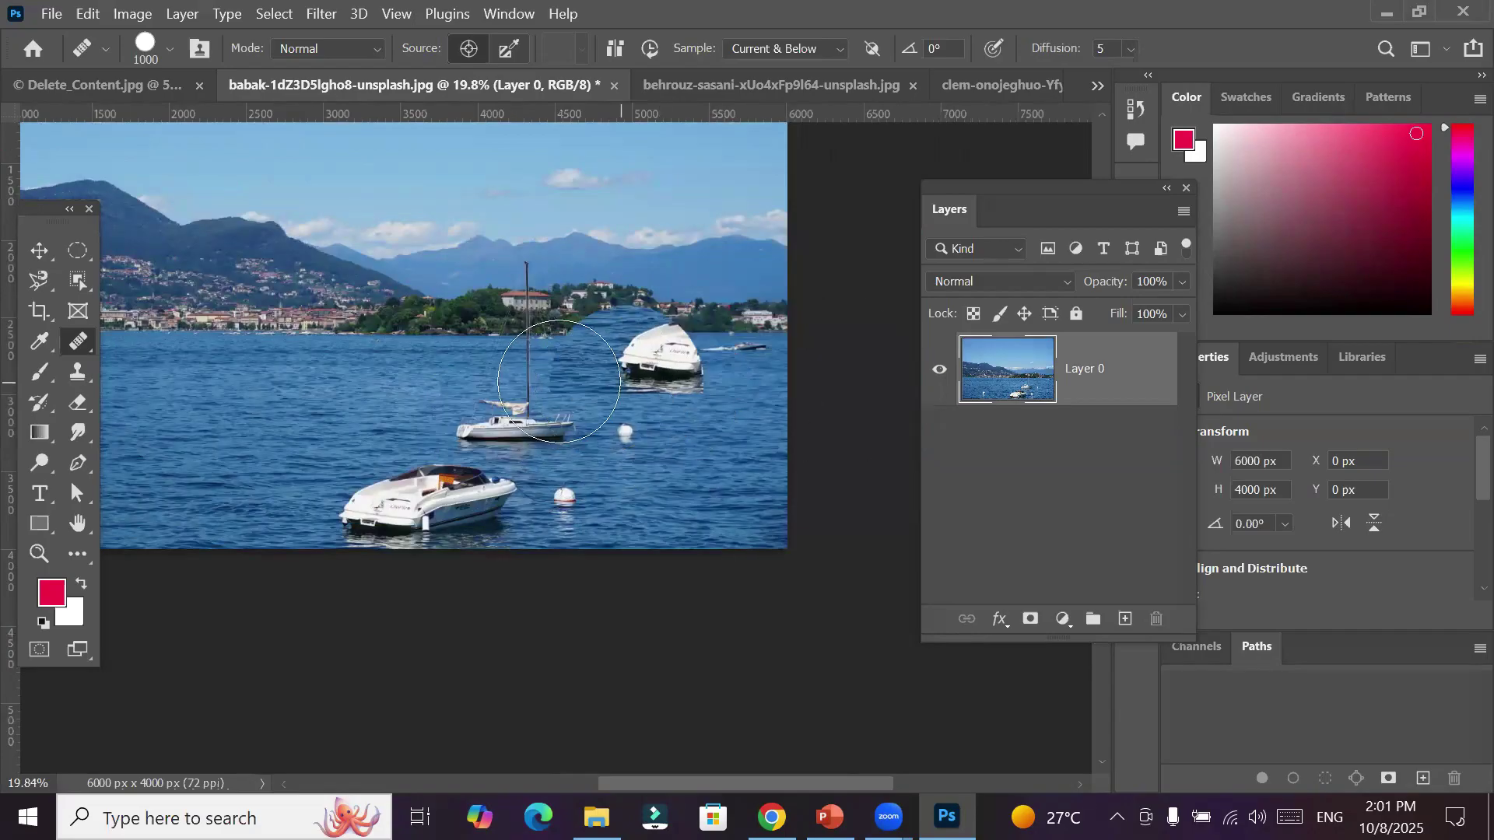
key("bracketleft")
key("bracketleft")
key("bracketleft")
key("bracketleft")
key("bracketleft")
key("bracketleft")
key("bracketleft")
key("bracketleft")
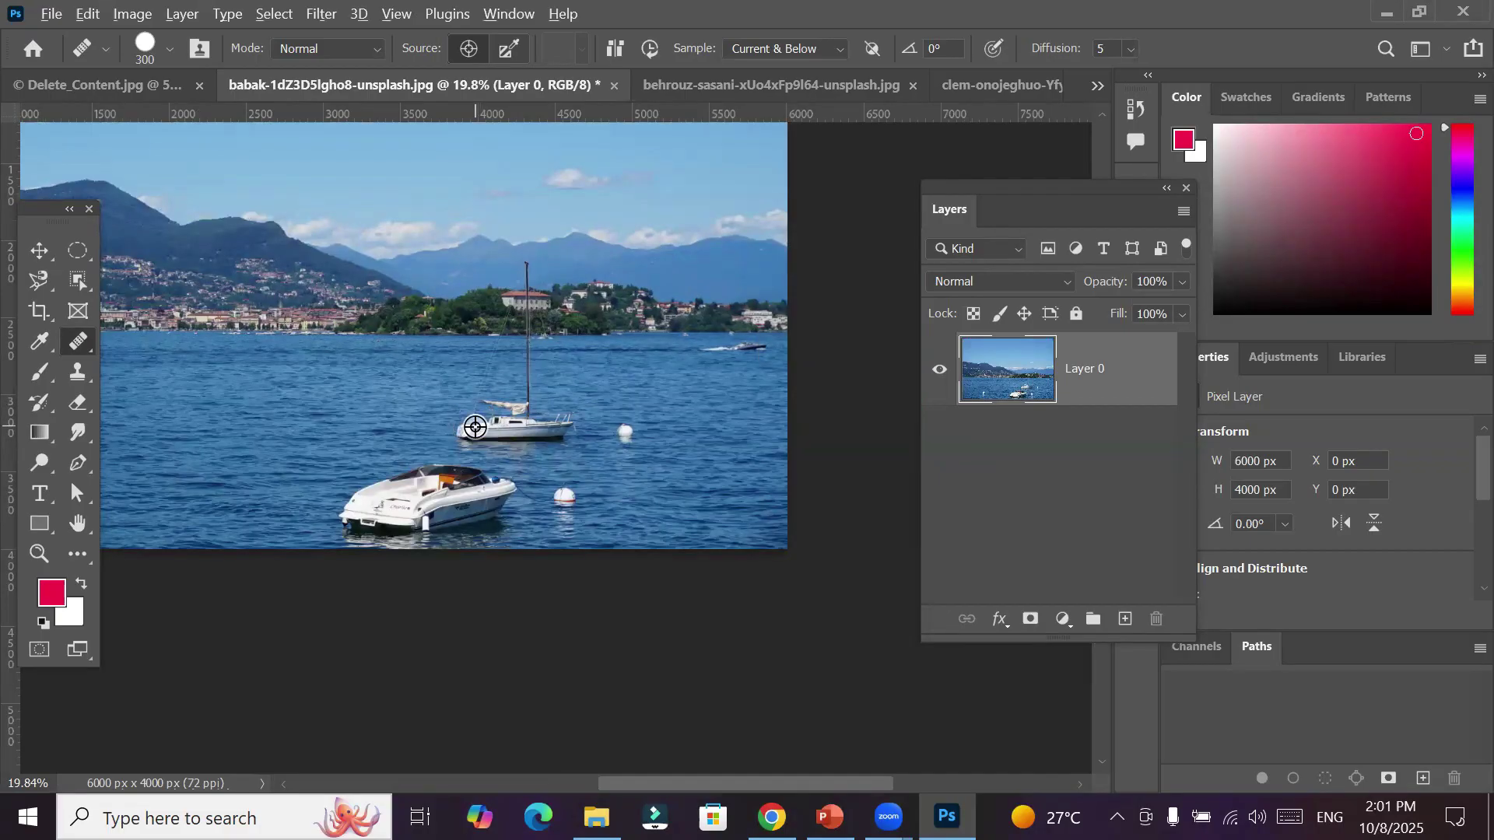
left_click(460, 433, "alt")
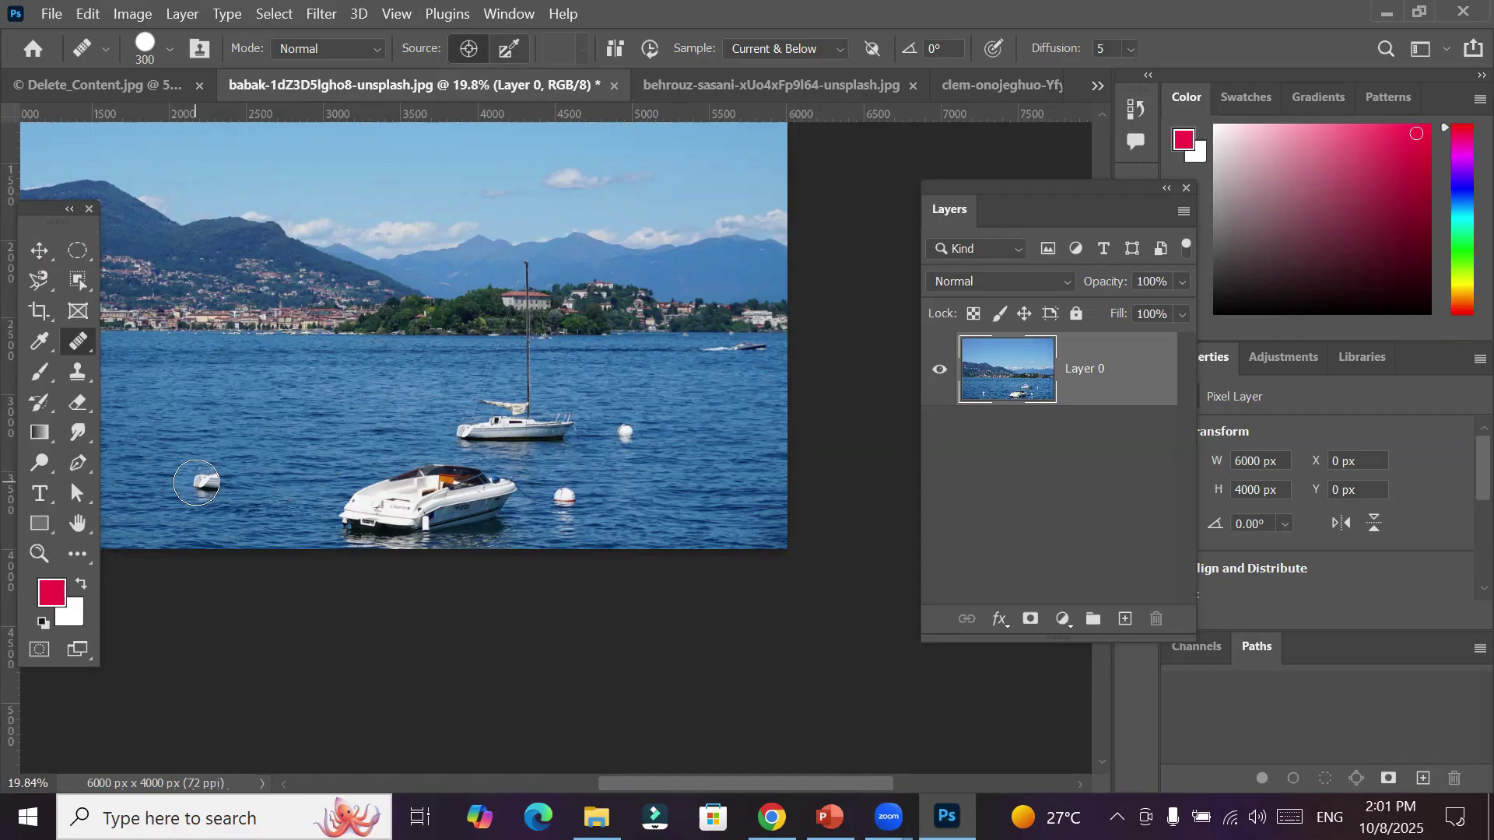
mouse_move(196, 482)
left_mouse_down()
mouse_move(259, 470)
mouse_move(294, 487)
mouse_move(295, 475)
mouse_move(253, 474)
mouse_move(256, 385)
left_mouse_up()
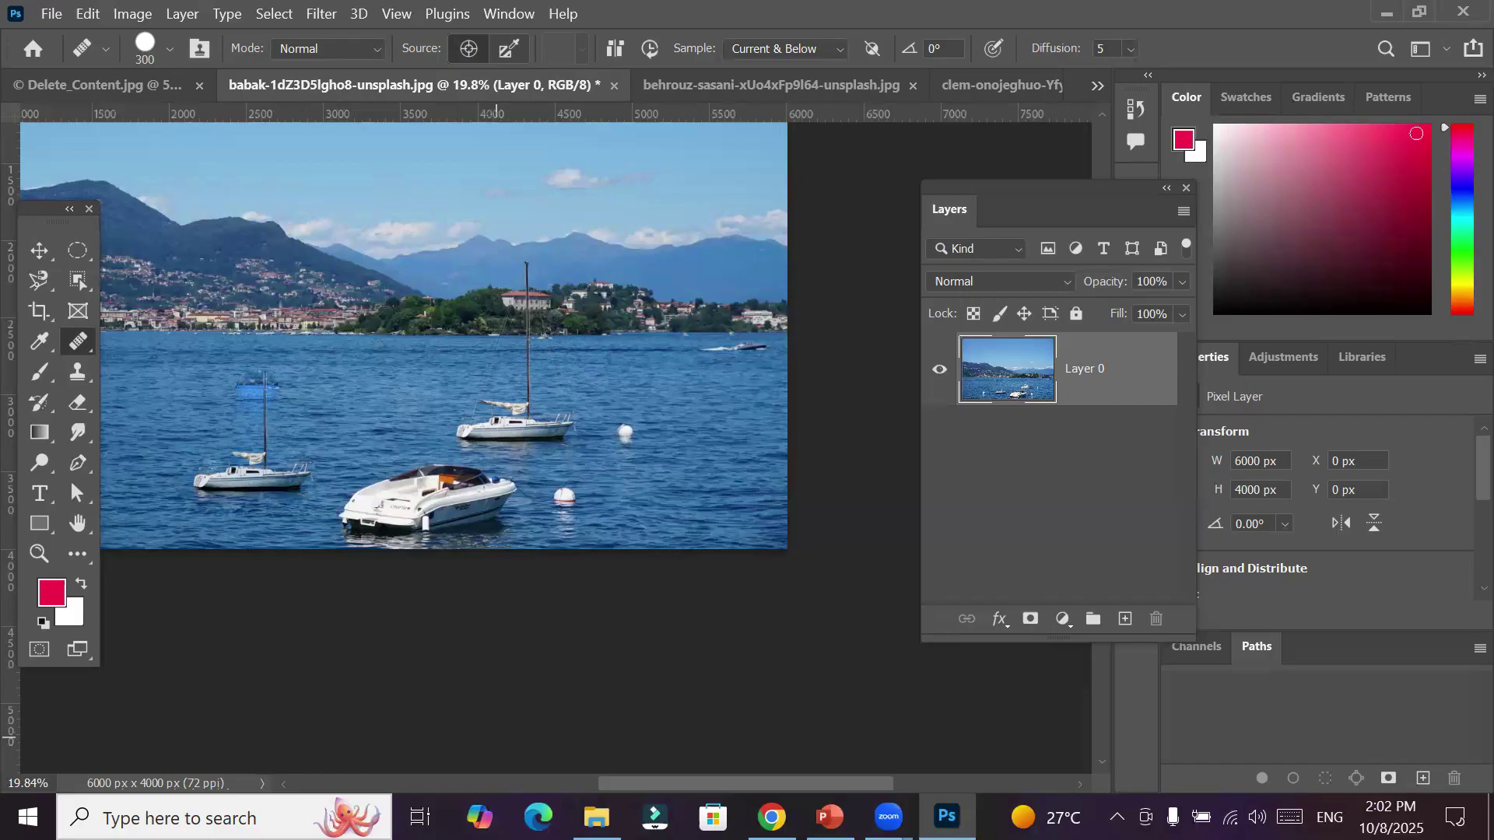
Try to bring Lord Howe Island, Australia.jpg into Photoshop from the spot-healing-brush-tool folder in File Explorer
key("alt+Tab")
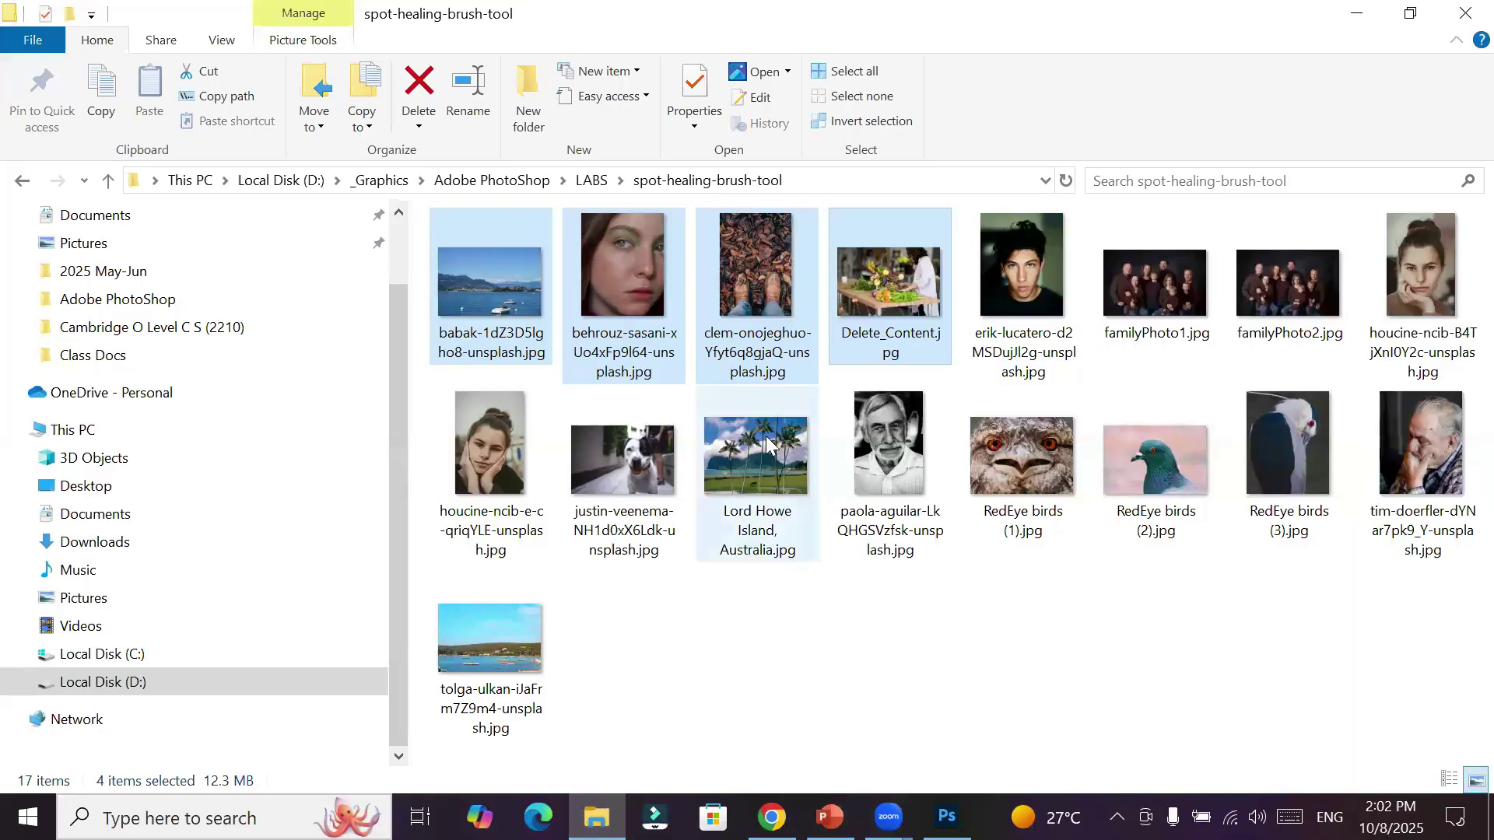
left_click_drag(762, 455, 772, 78)
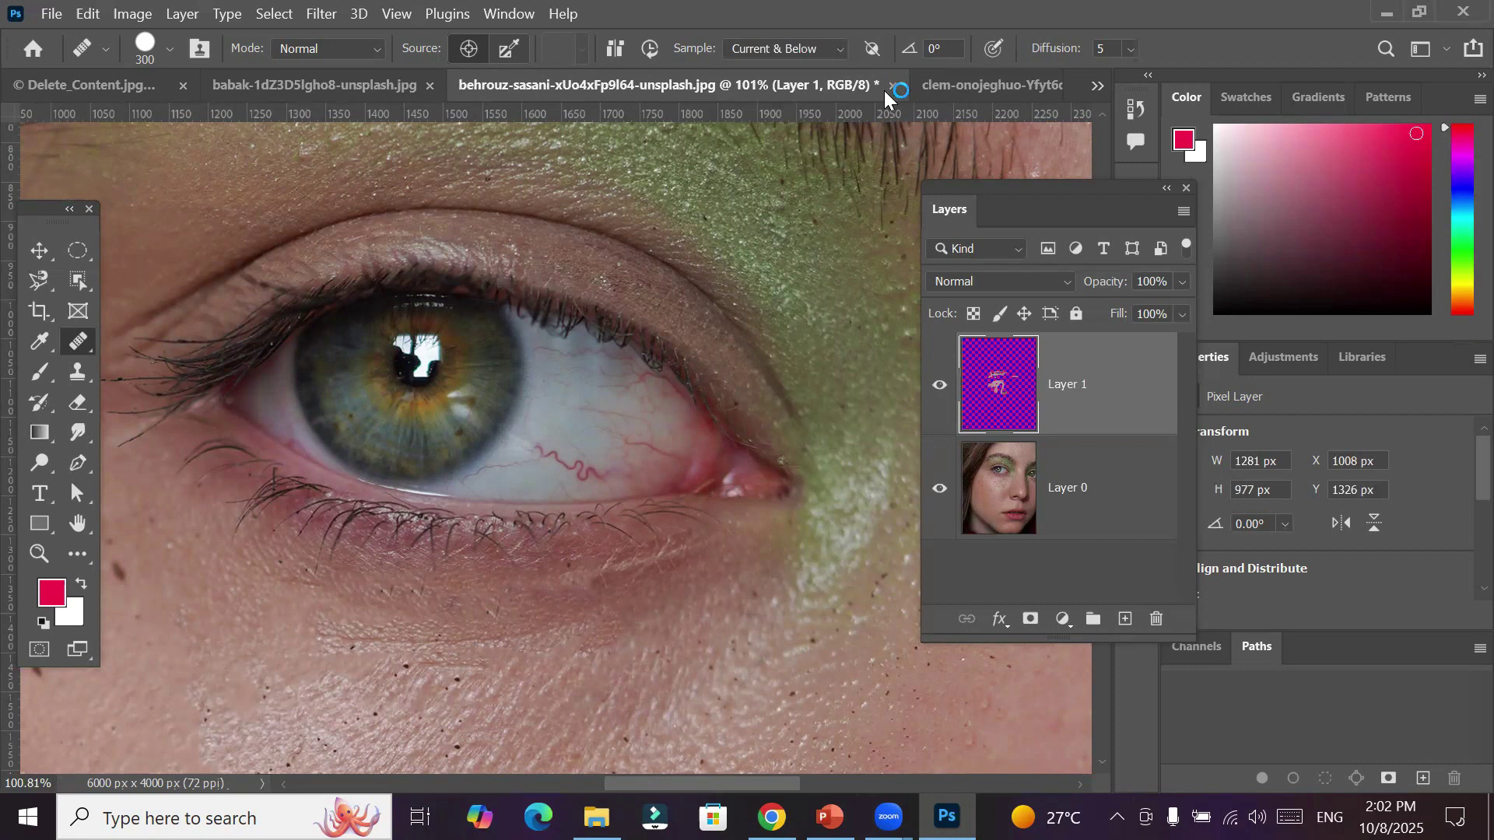
Close the face close-up, the lake photo and the boots photo without saving their changes
left_click(891, 86)
left_click(803, 340)
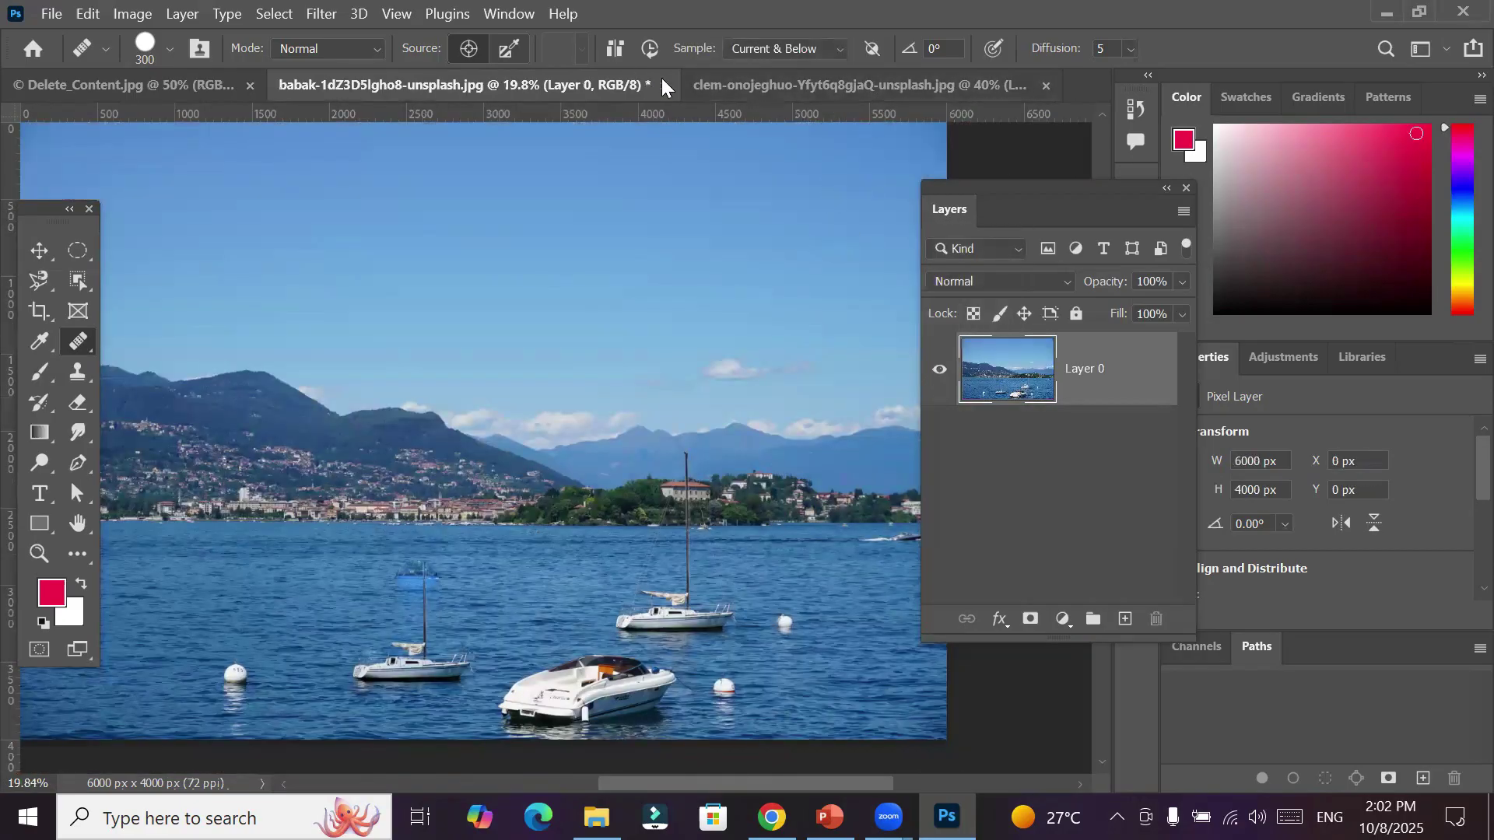
key("ctrl+w")
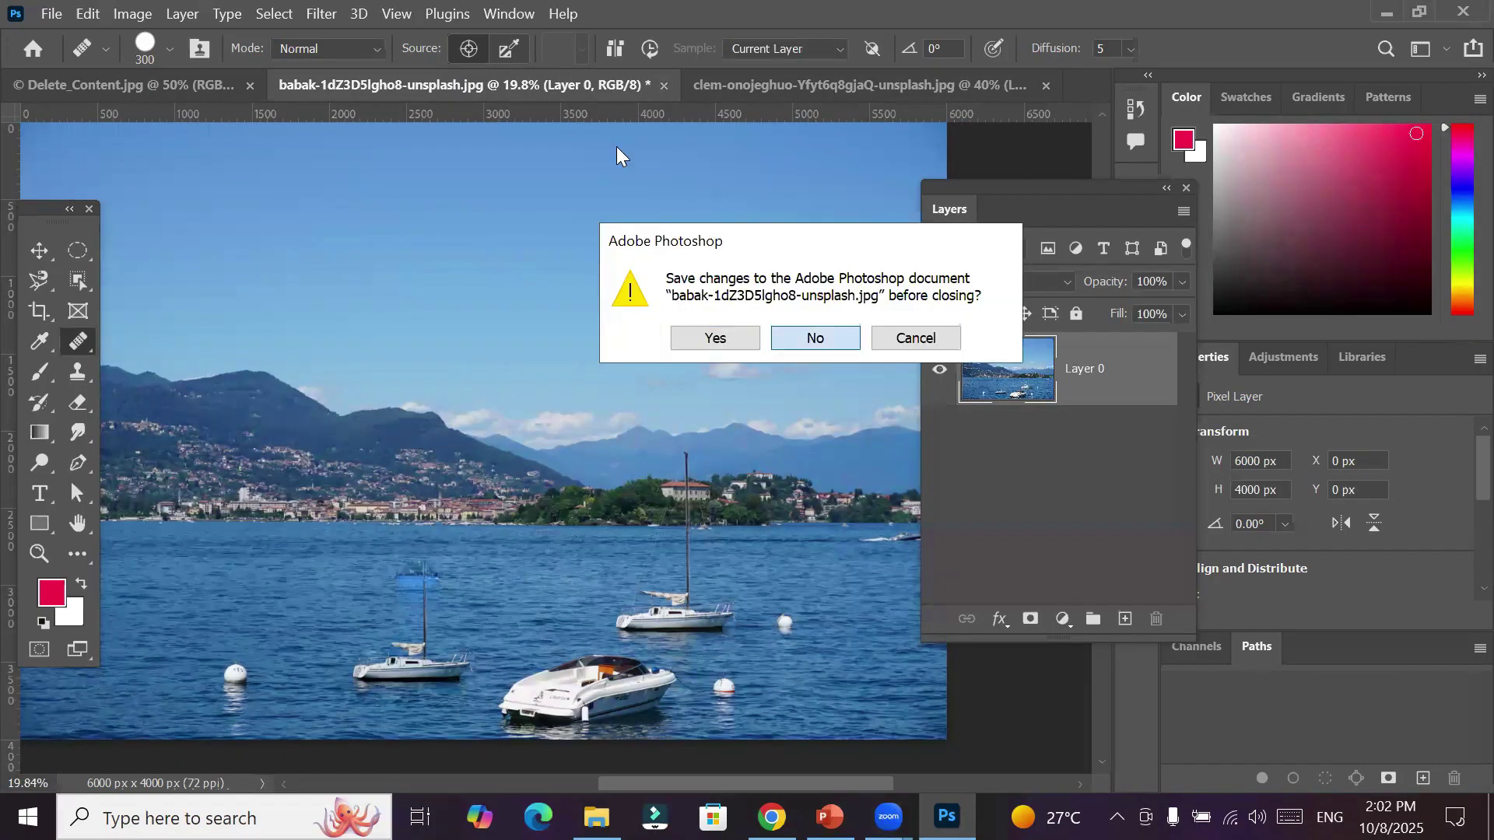
key("n")
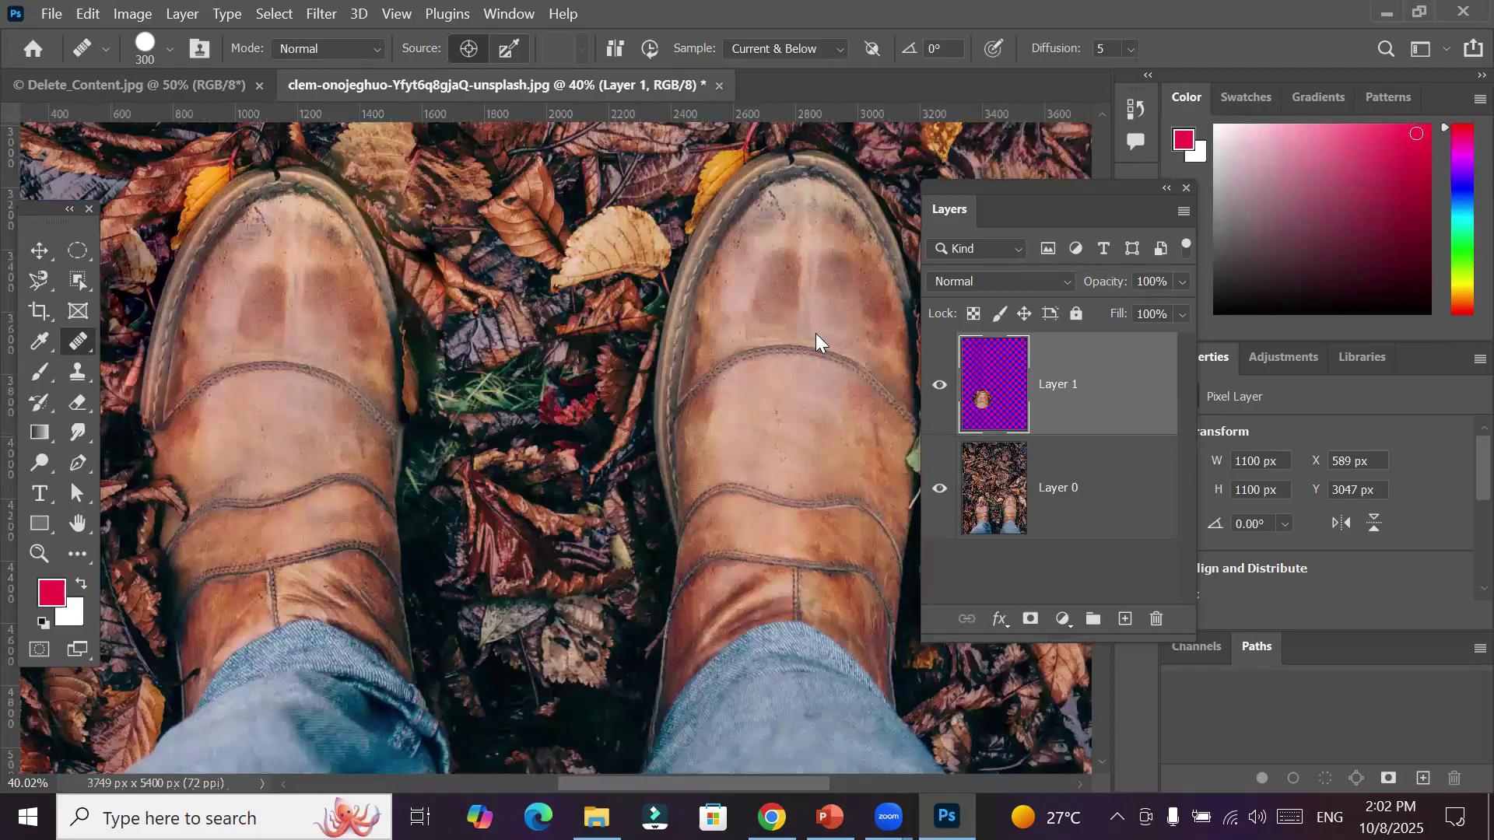
key("ctrl+w")
key("n")
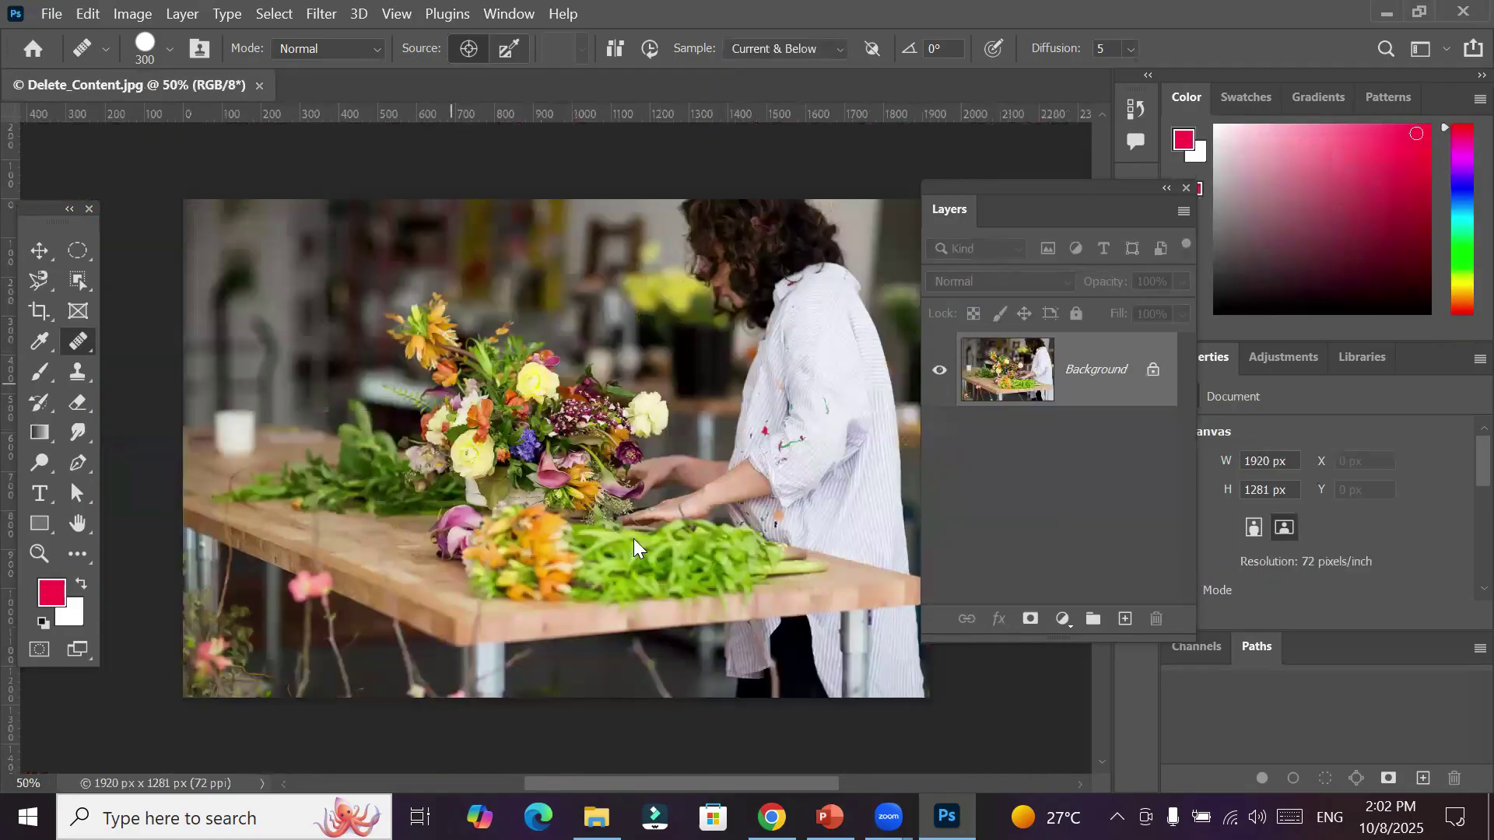
Open Lord Howe Island, Australia.jpg from the spot-healing-brush-tool folder as a new document
left_click_drag(757, 448, 450, 101)
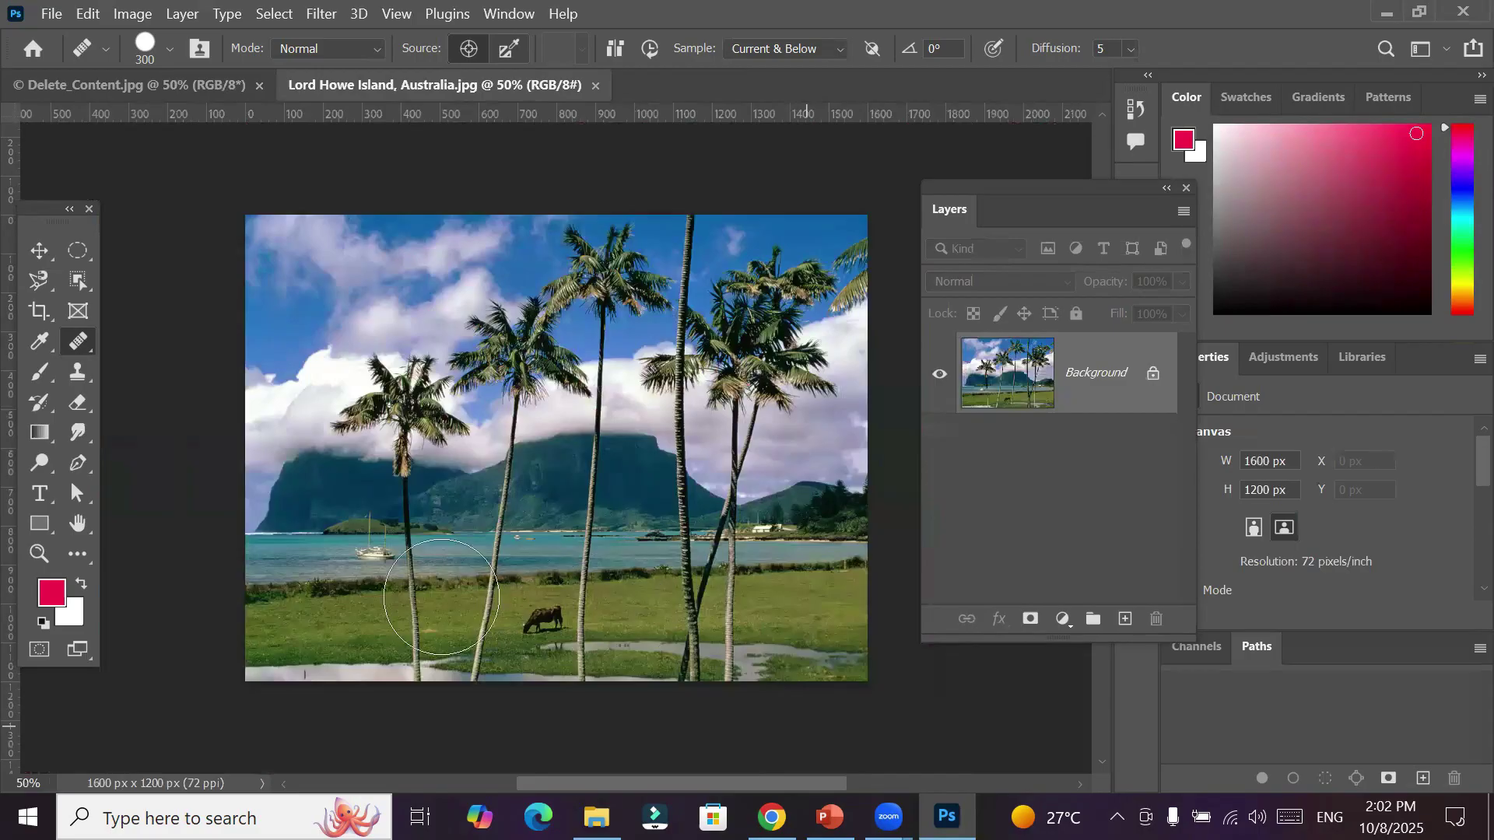
scroll(561, 665, "down", 1)
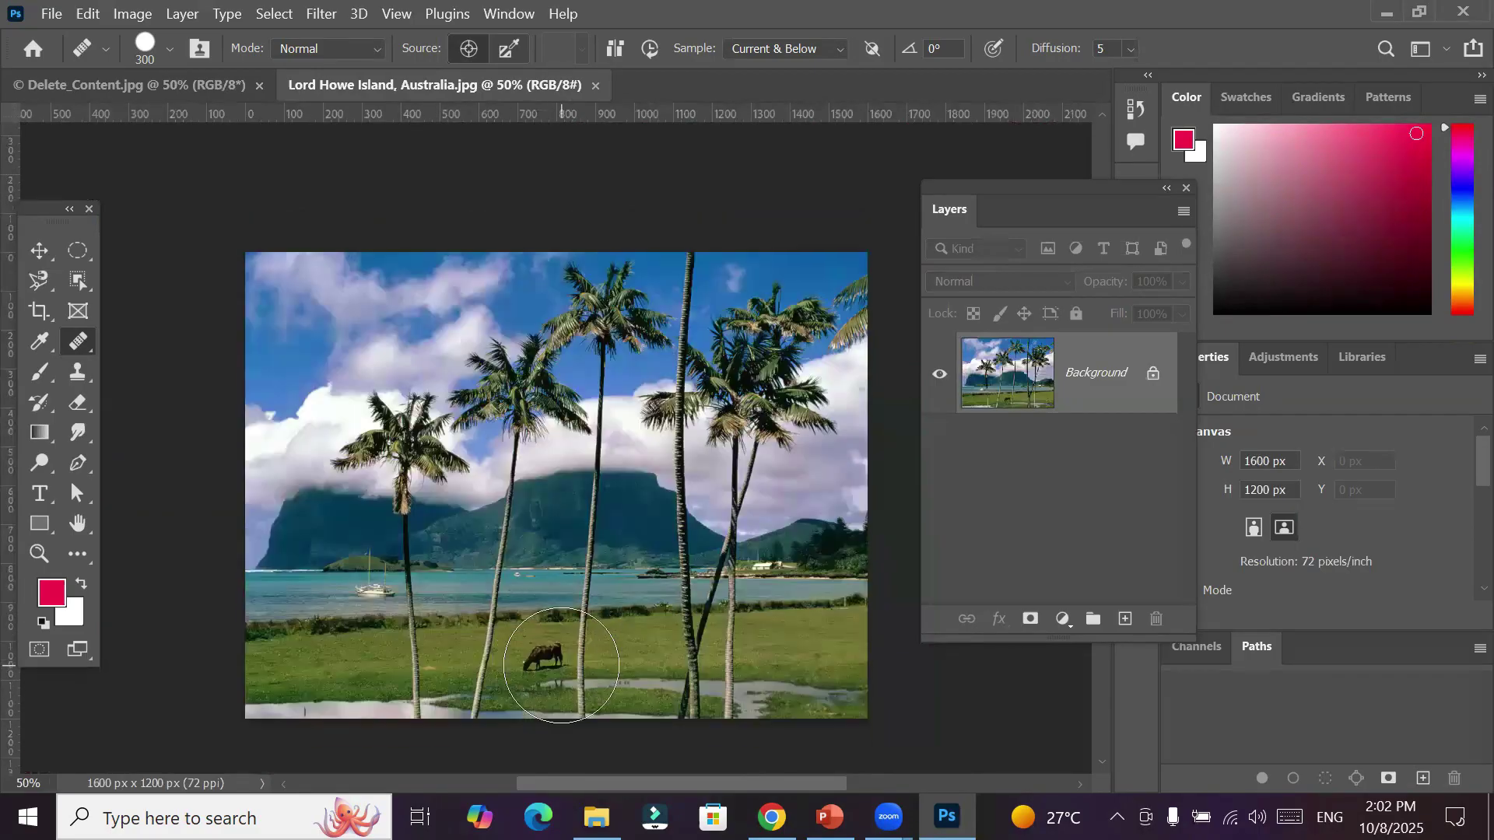
scroll(561, 665, "up", 5)
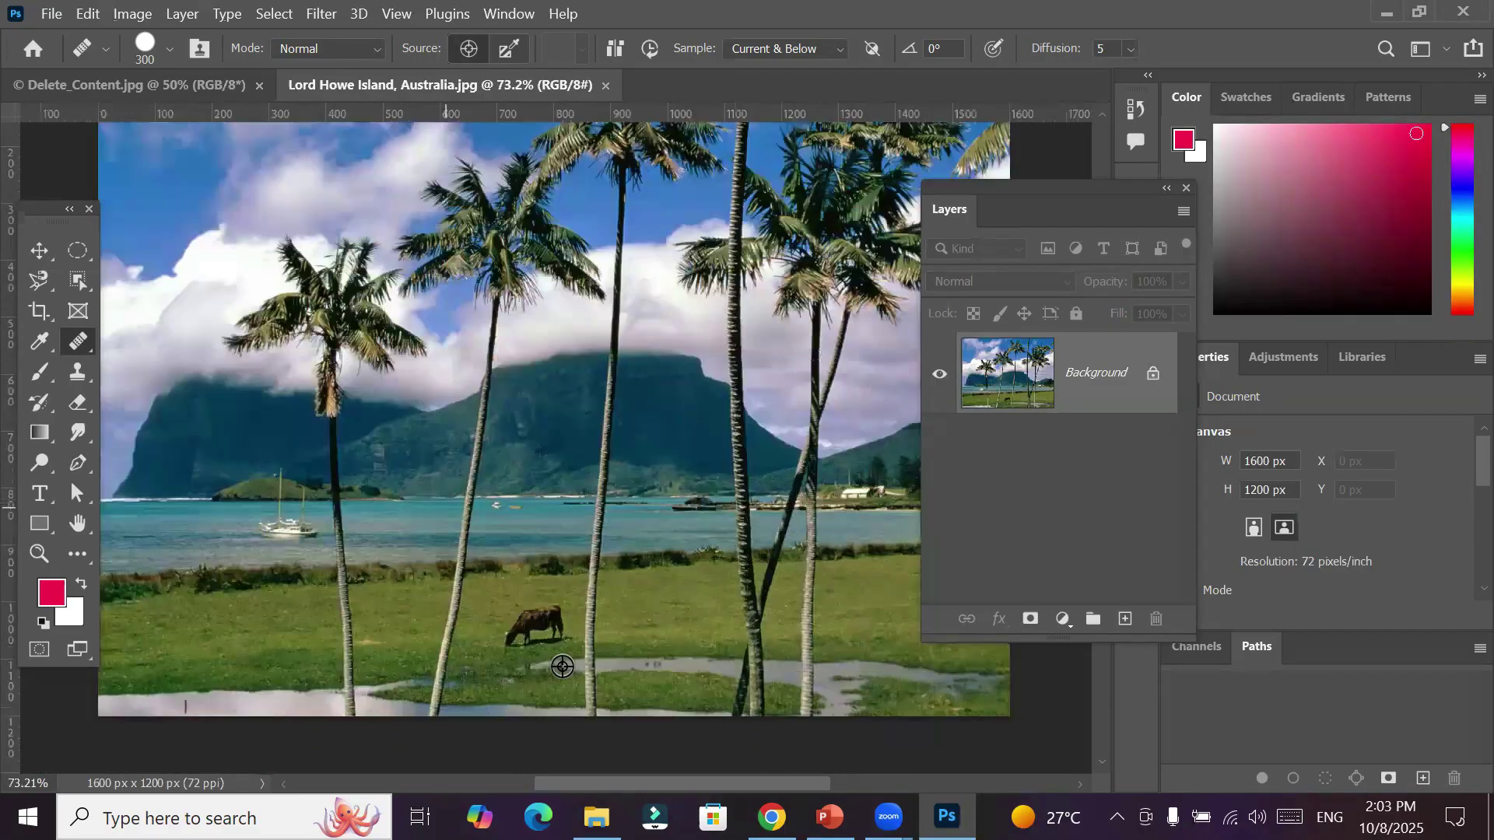
scroll(562, 666, "up", 2)
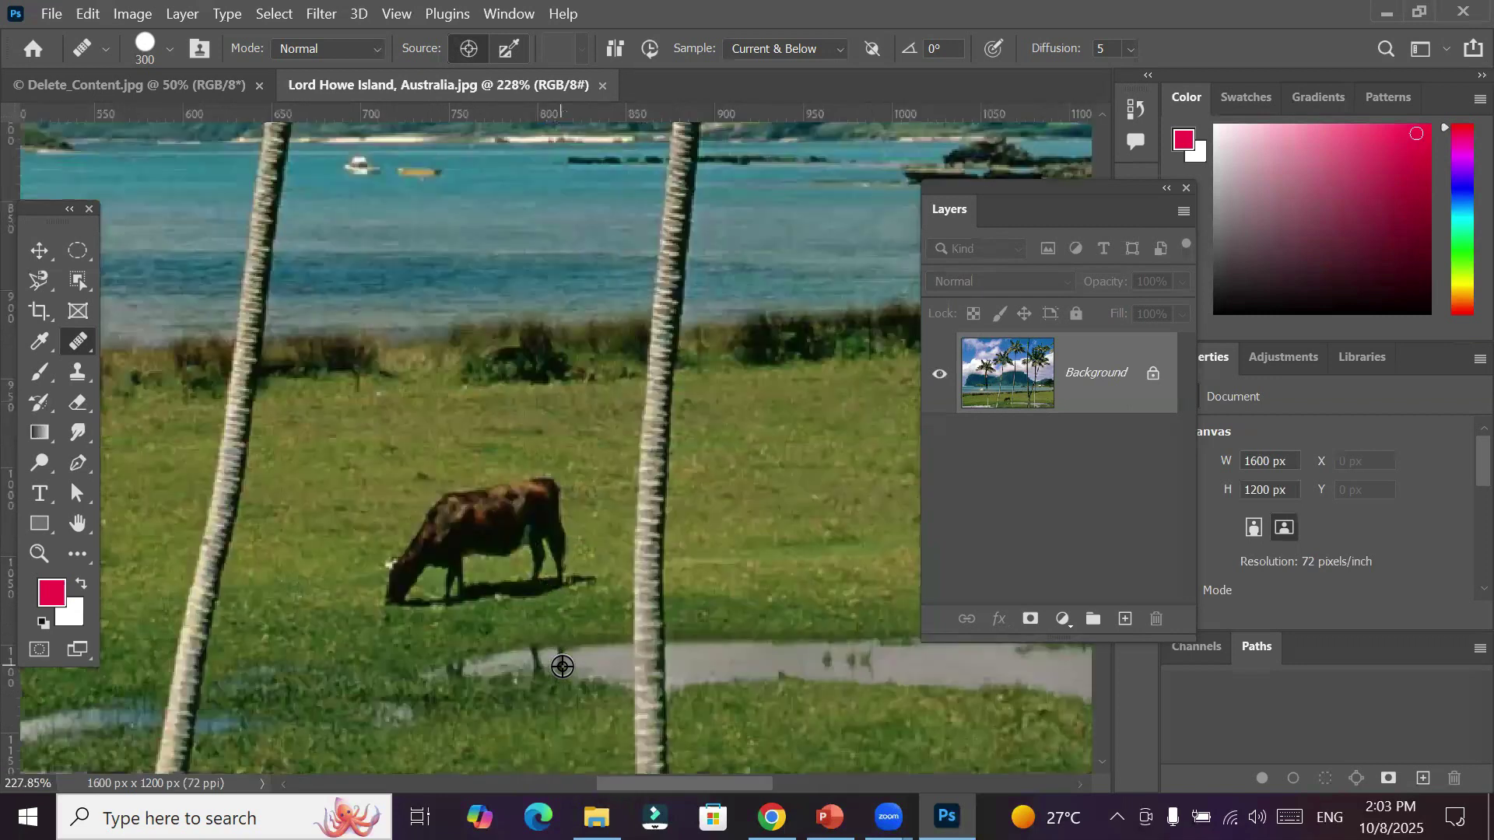
scroll(561, 666, "down", 3)
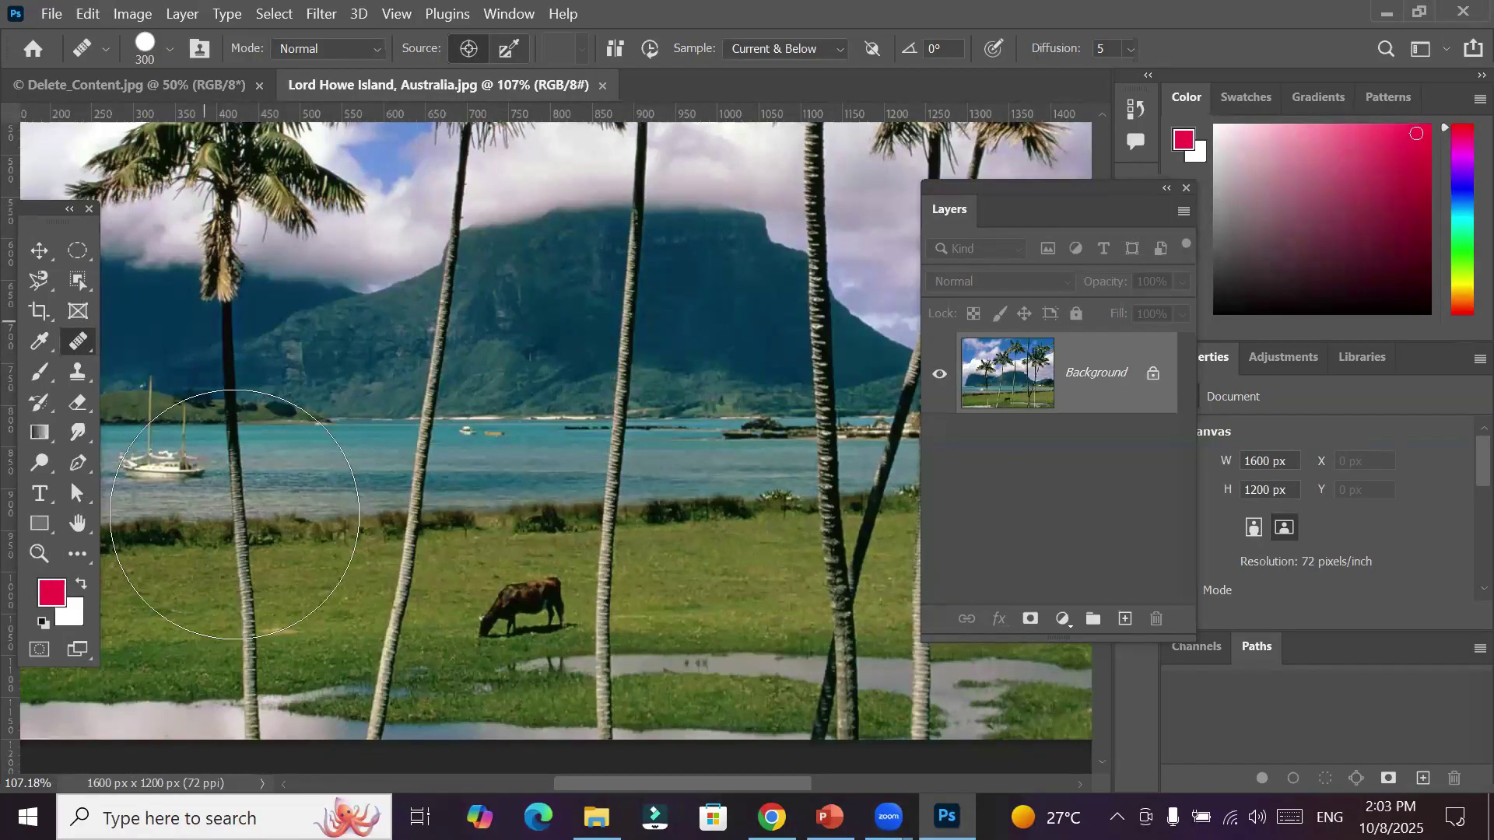
left_click_drag(262, 493, 571, 487)
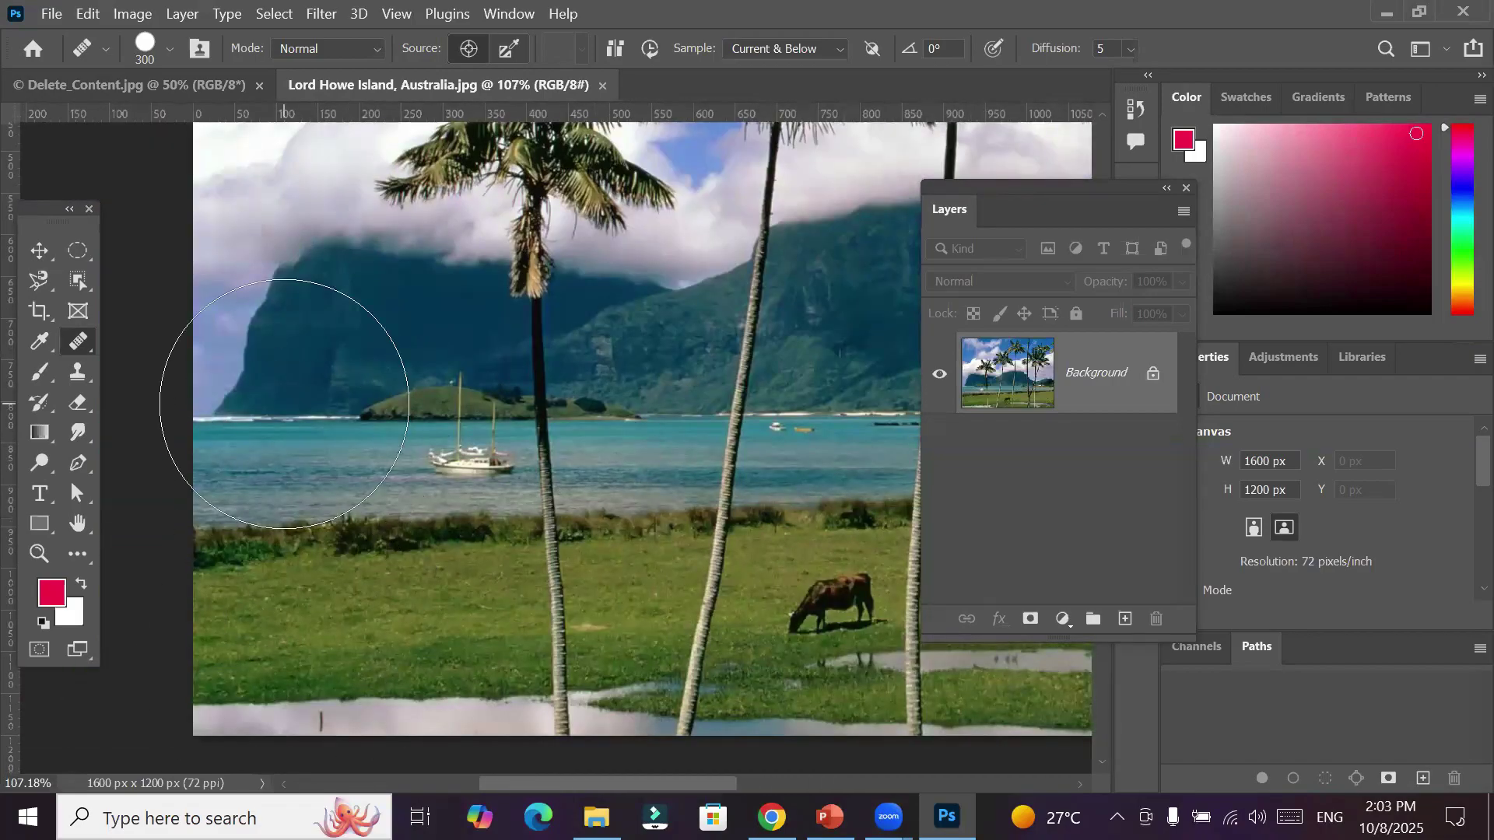
left_click_drag(683, 550, 577, 532)
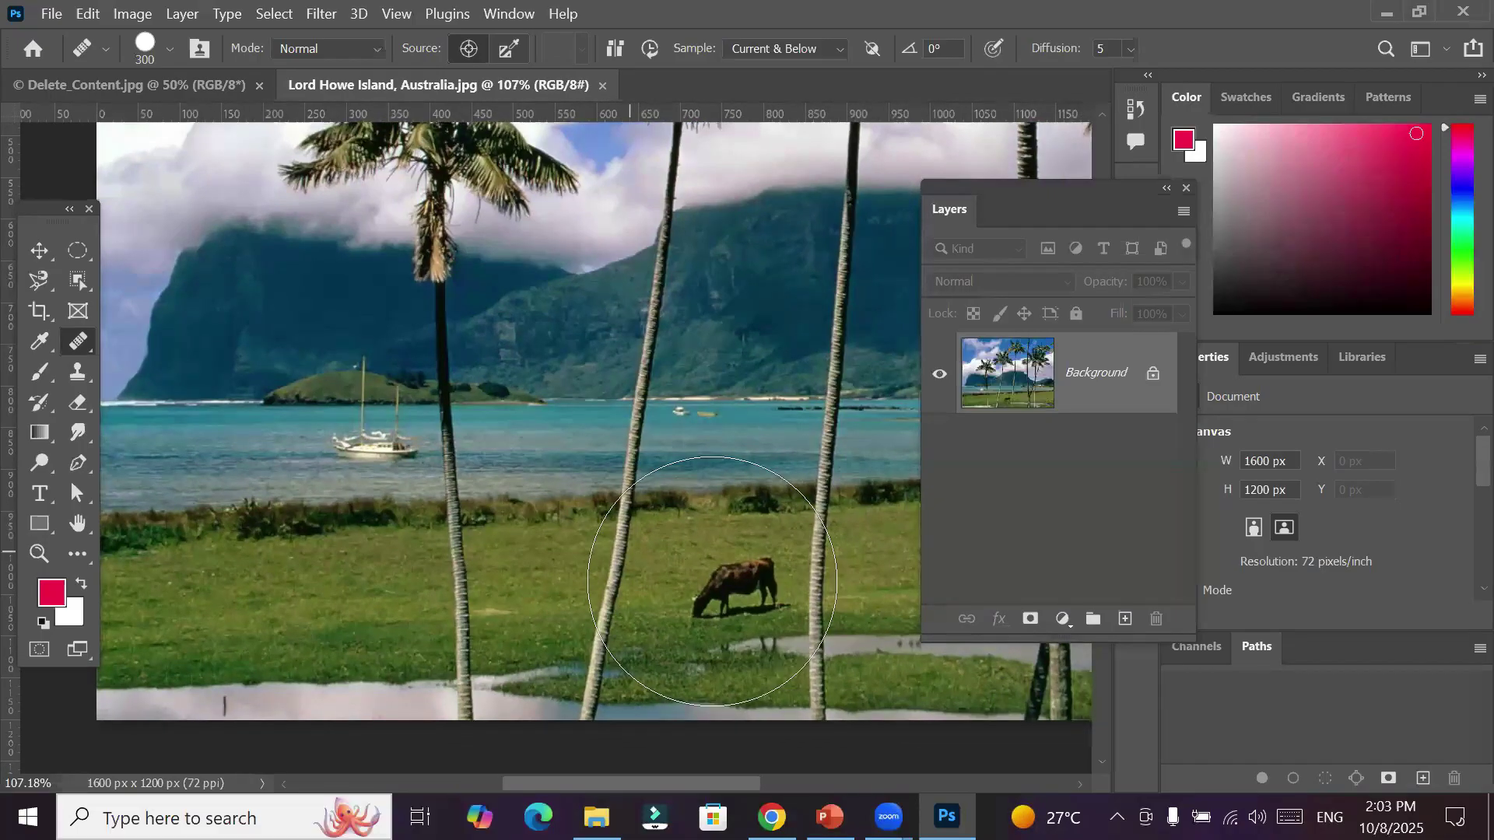
Set the Healing Brush size to 150 px to cover the grazing cow and add an empty layer above the Background
key("bracketleft")
key("bracketleft")
key("bracketleft")
key("bracketleft")
key("bracketleft")
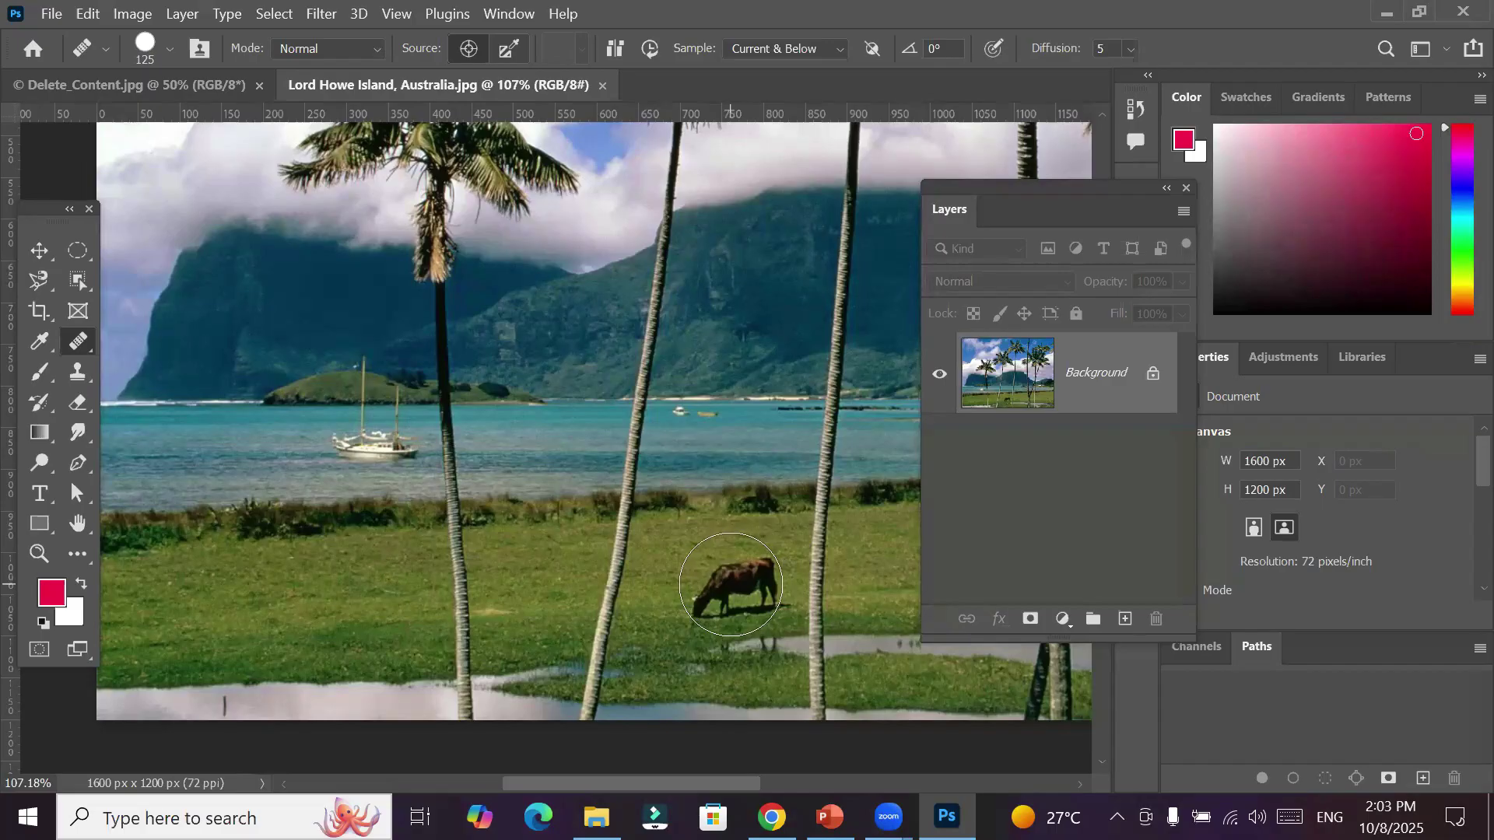
key("bracketright")
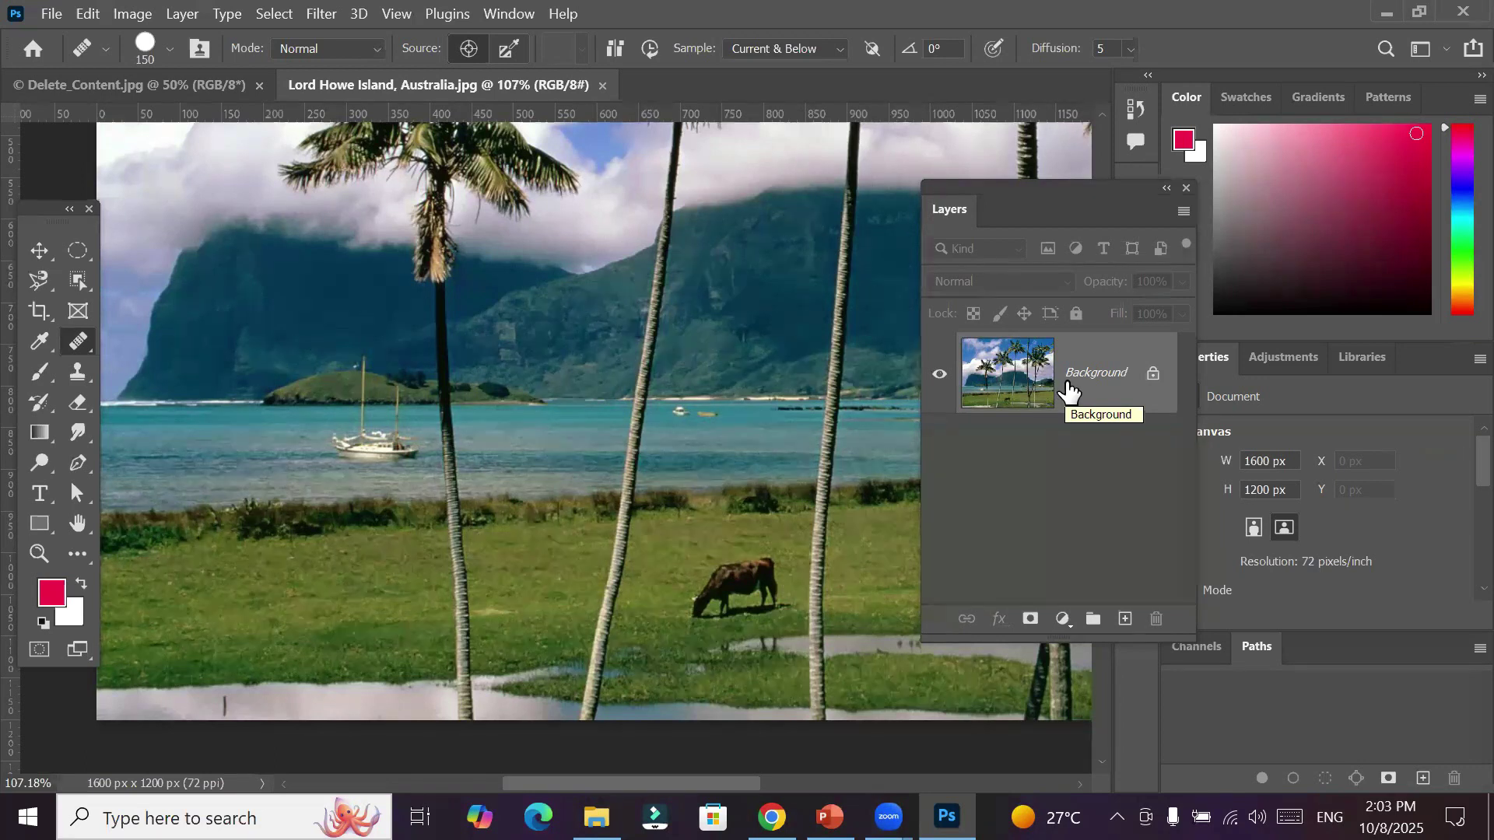
left_click(1125, 618)
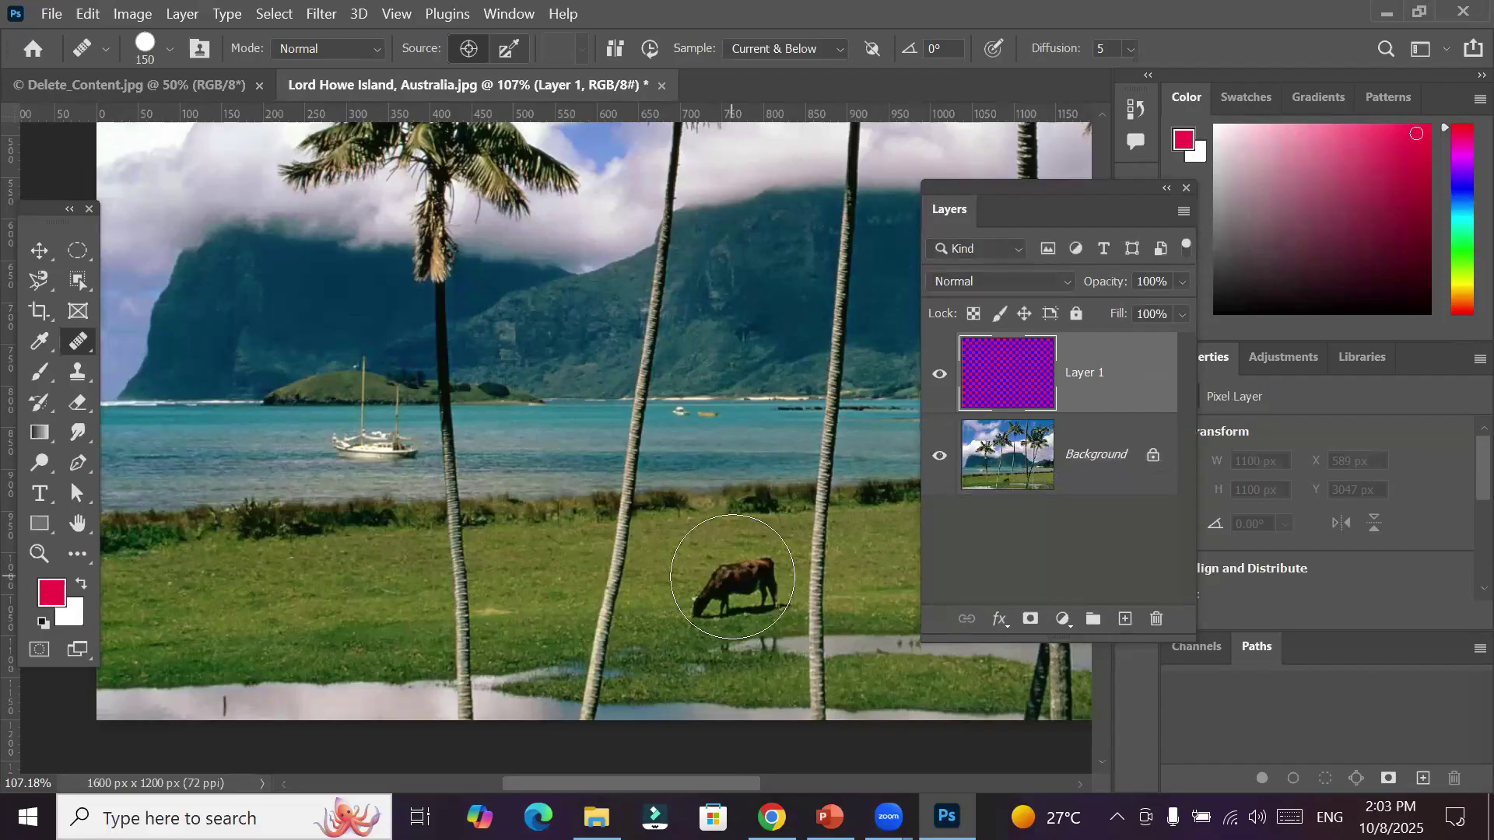
Sample the grazing cow and paint a copy of it onto the grass left of the leftmost palm trunk on Layer 1
key("alt")
left_click(732, 575, "alt")
mouse_move(327, 590)
left_mouse_down()
mouse_move(373, 595)
mouse_move(343, 590)
left_mouse_up()
left_click(340, 595)
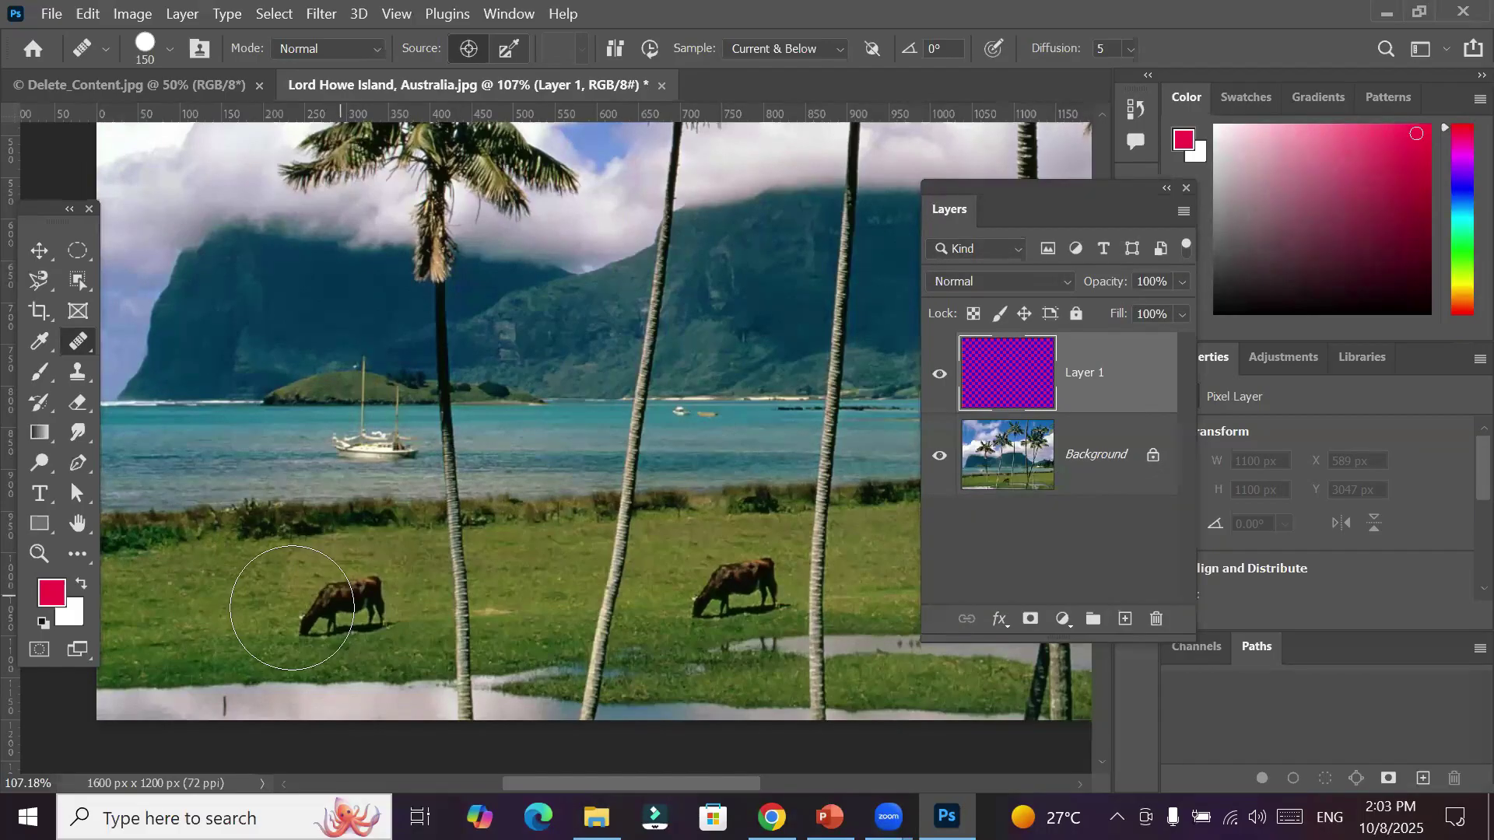
Place two copies of the sampled cow on the grass, one left of the leftmost palm trunk and one between the first two trunks
left_click(254, 619)
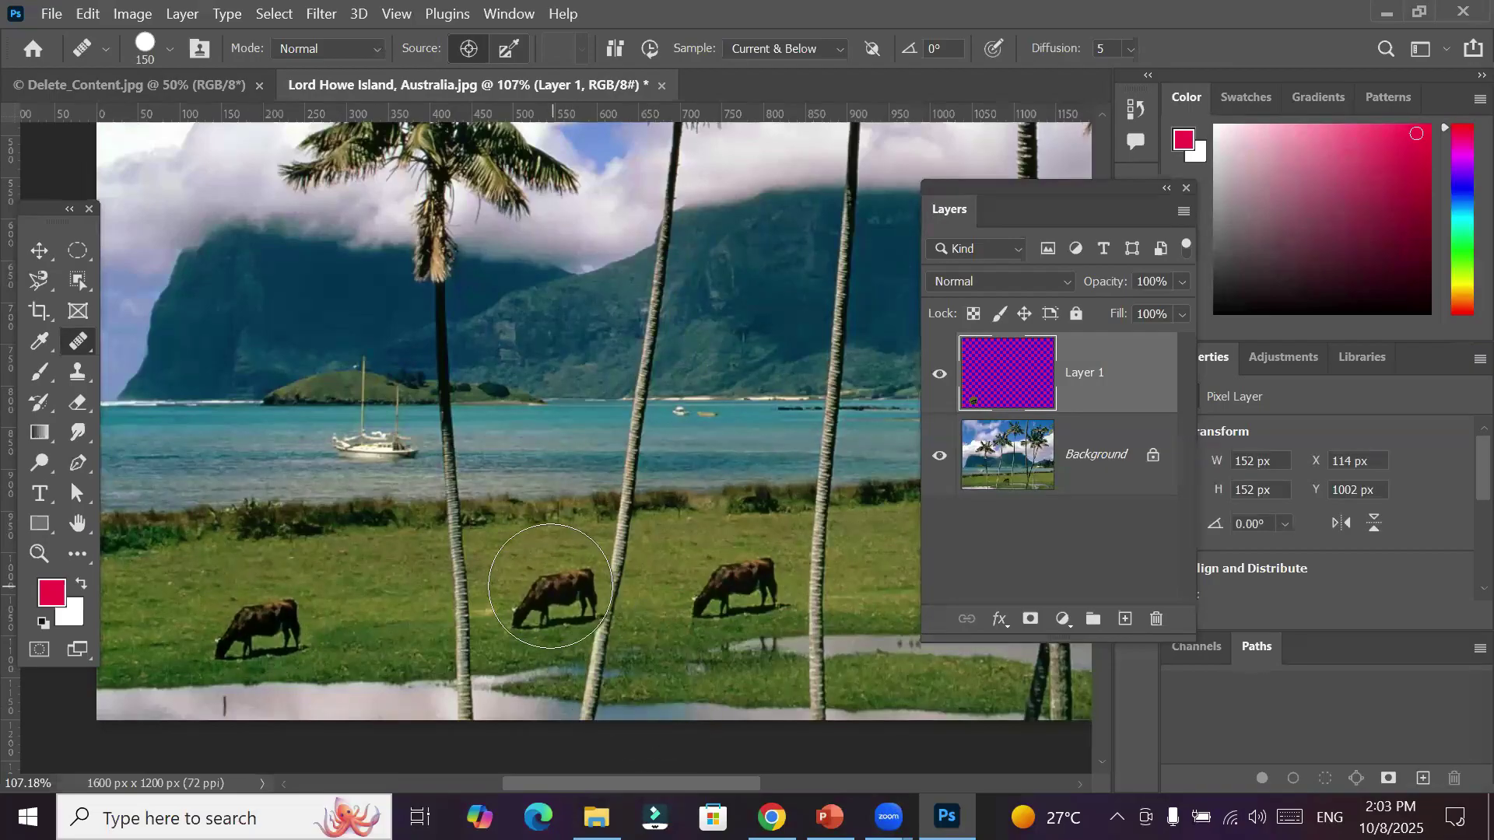
left_click(538, 579)
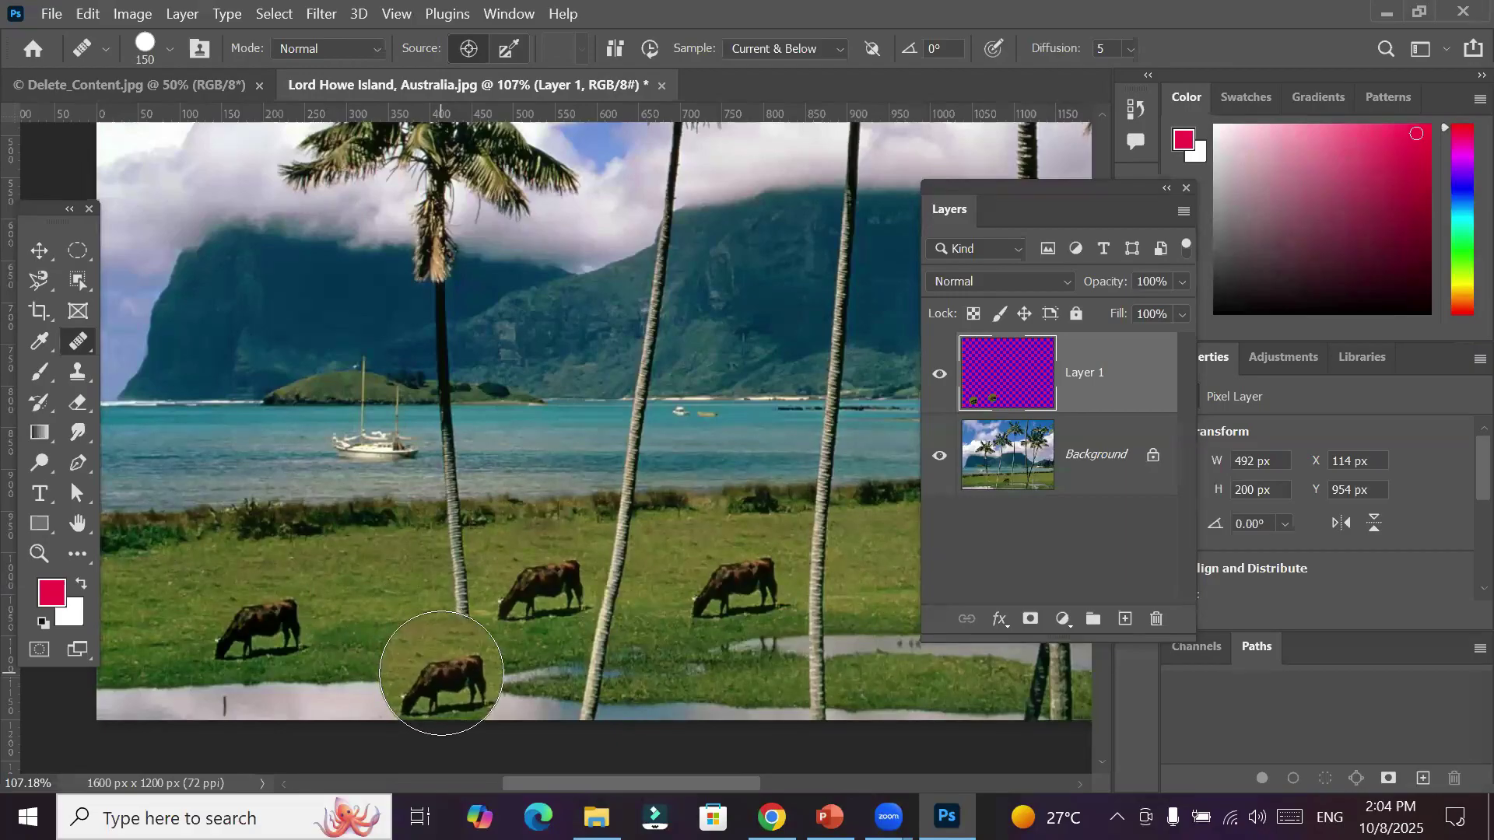
Reduce the Healing Brush to 45 px and paint a copy of the leftmost palm, from trunk base to fronds, along the photo's left side
key("bracketleft")
key("bracketleft")
key("bracketleft")
key("bracketleft")
key("bracketleft")
key("bracketleft")
key("bracketleft")
key("bracketleft")
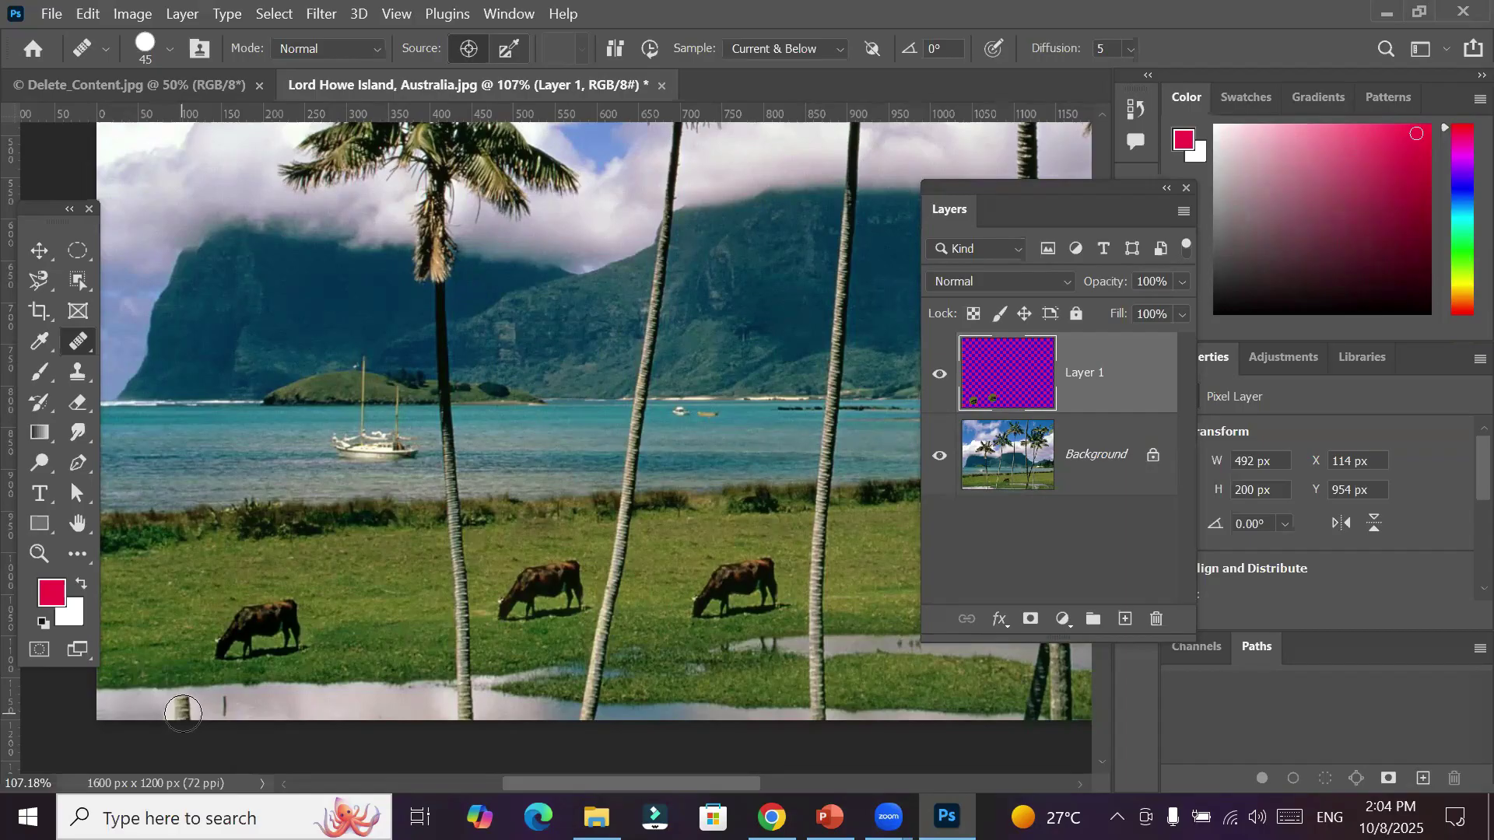
left_click_drag(183, 713, 181, 593)
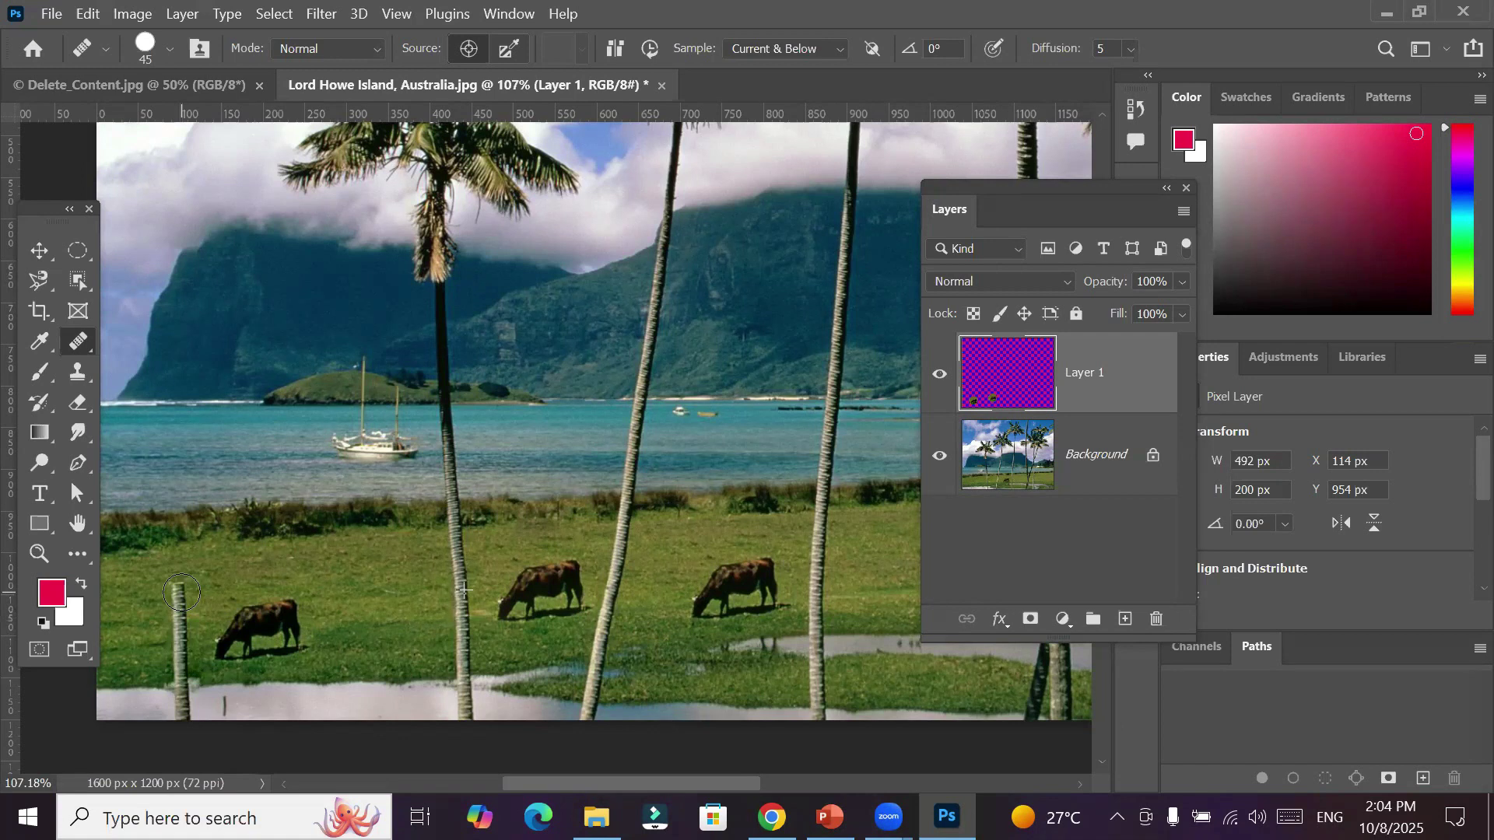
mouse_move(181, 593)
left_mouse_down()
mouse_move(148, 304)
mouse_move(163, 272)
mouse_move(152, 281)
mouse_move(152, 243)
mouse_move(152, 262)
mouse_move(175, 205)
mouse_move(160, 243)
mouse_move(156, 176)
mouse_move(140, 269)
left_mouse_up()
mouse_move(143, 292)
left_mouse_down()
mouse_move(144, 218)
mouse_move(152, 272)
mouse_move(205, 155)
mouse_move(200, 210)
mouse_move(237, 129)
mouse_move(205, 212)
mouse_move(203, 172)
mouse_move(187, 190)
mouse_move(216, 134)
mouse_move(195, 159)
mouse_move(223, 145)
mouse_move(244, 195)
mouse_move(221, 188)
mouse_move(200, 206)
mouse_move(274, 212)
mouse_move(259, 222)
mouse_move(249, 187)
mouse_move(220, 173)
mouse_move(147, 210)
mouse_move(126, 194)
mouse_move(186, 141)
mouse_move(224, 132)
mouse_move(251, 173)
mouse_move(197, 130)
mouse_move(144, 172)
mouse_move(162, 143)
mouse_move(128, 210)
mouse_move(123, 169)
mouse_move(165, 129)
mouse_move(262, 129)
mouse_move(276, 173)
mouse_move(212, 132)
mouse_move(174, 161)
mouse_move(184, 210)
mouse_move(241, 179)
mouse_move(278, 192)
left_mouse_up()
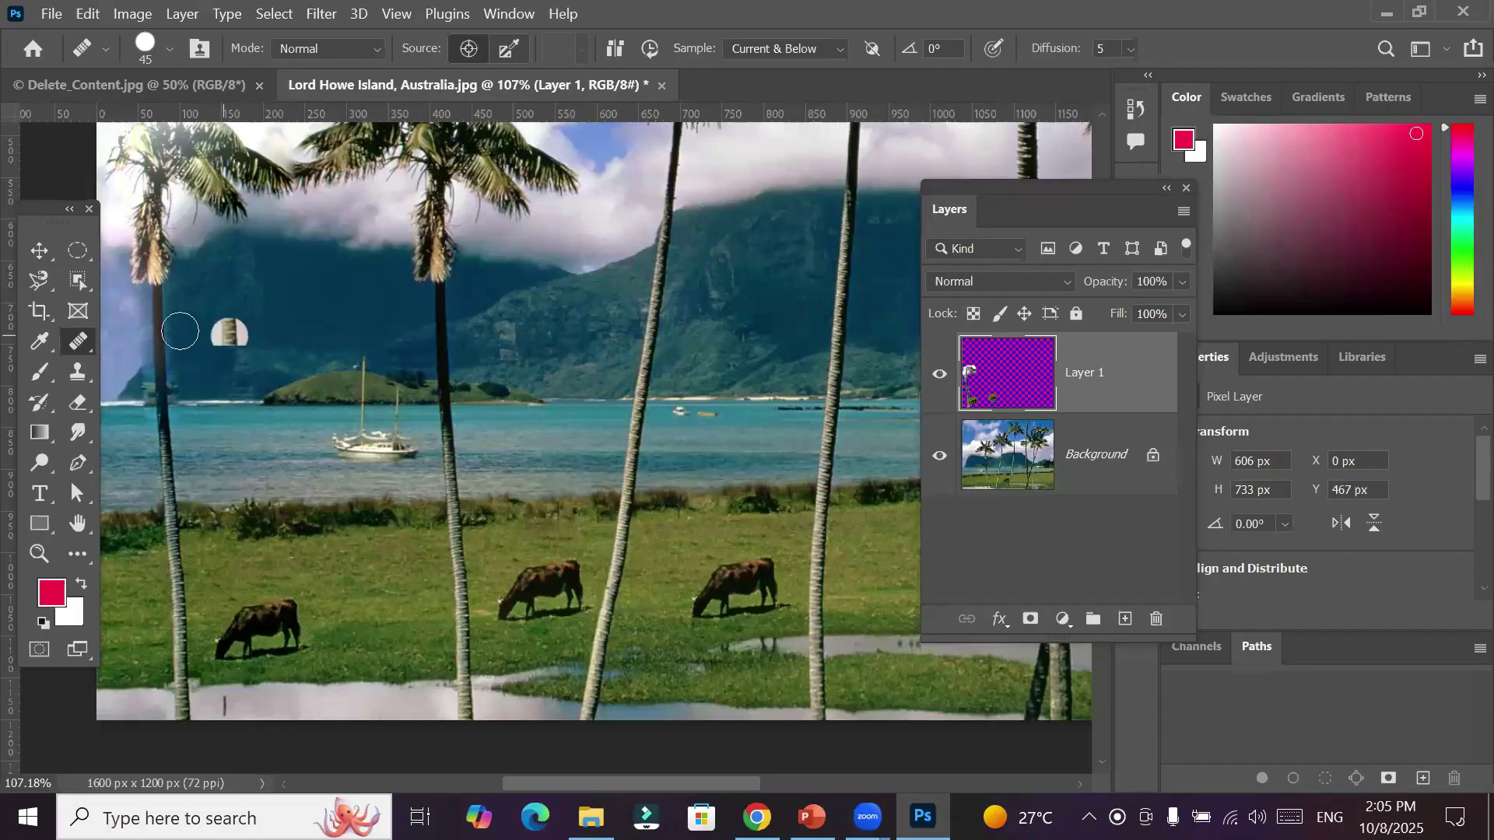
In Delete_Content.jpg, unlock the Background layer and add an empty layer above it for healing the shirt stains
right_click(84, 349)
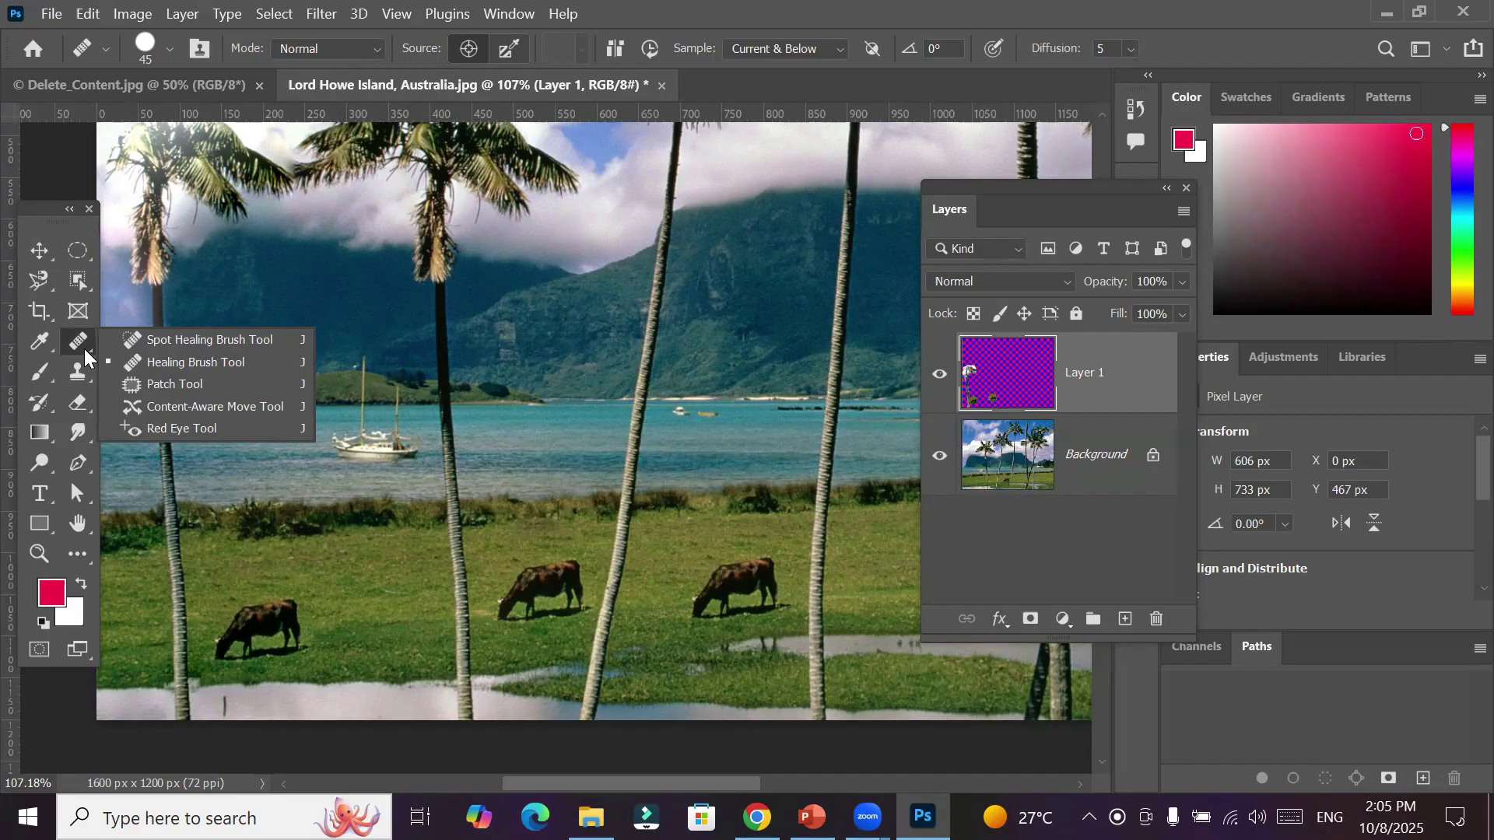
left_click(112, 78)
left_click(112, 78)
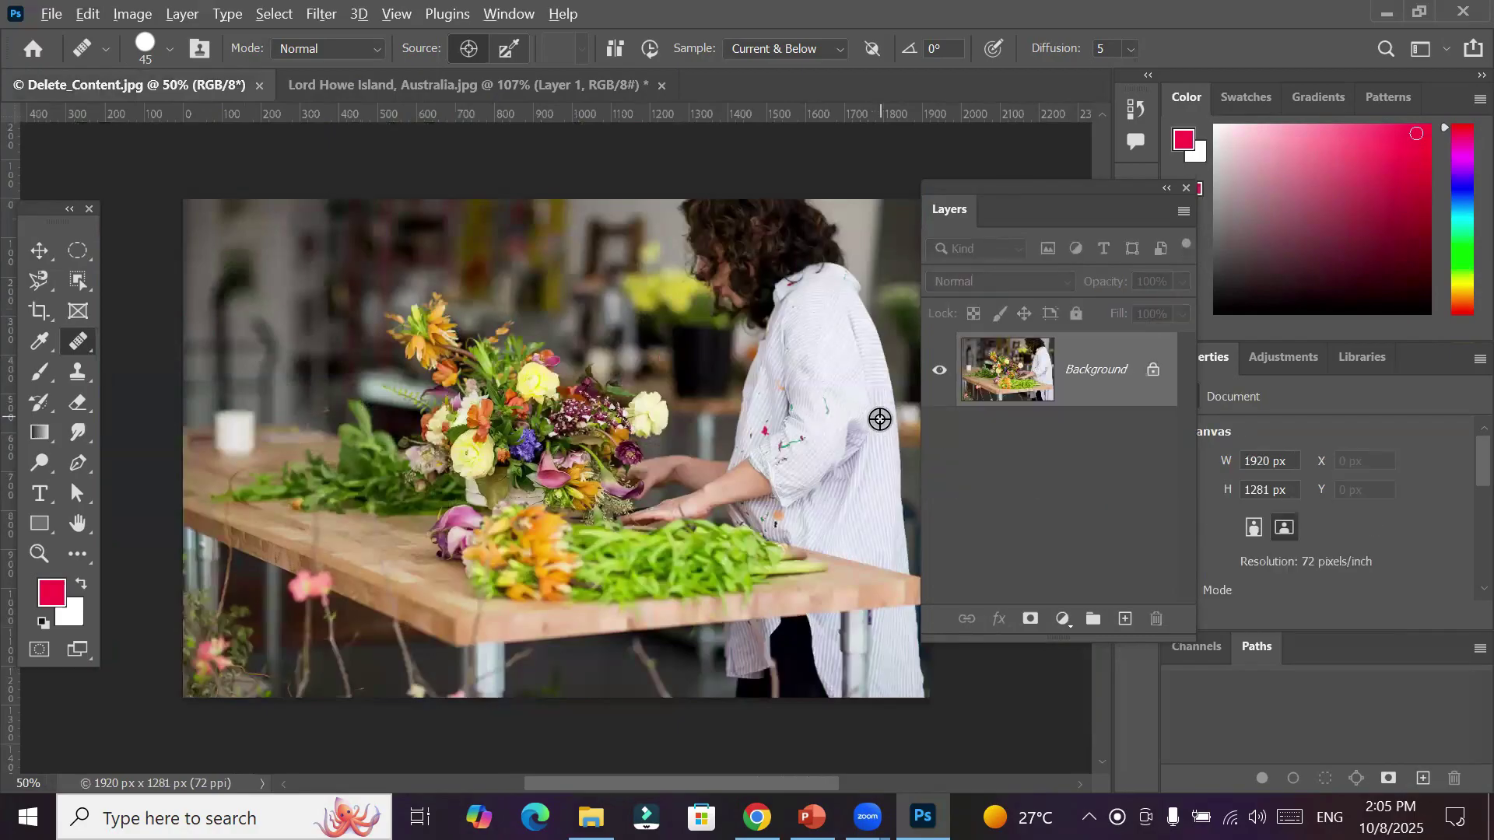
scroll(864, 454, "up", 5)
scroll(777, 437, "up", 10)
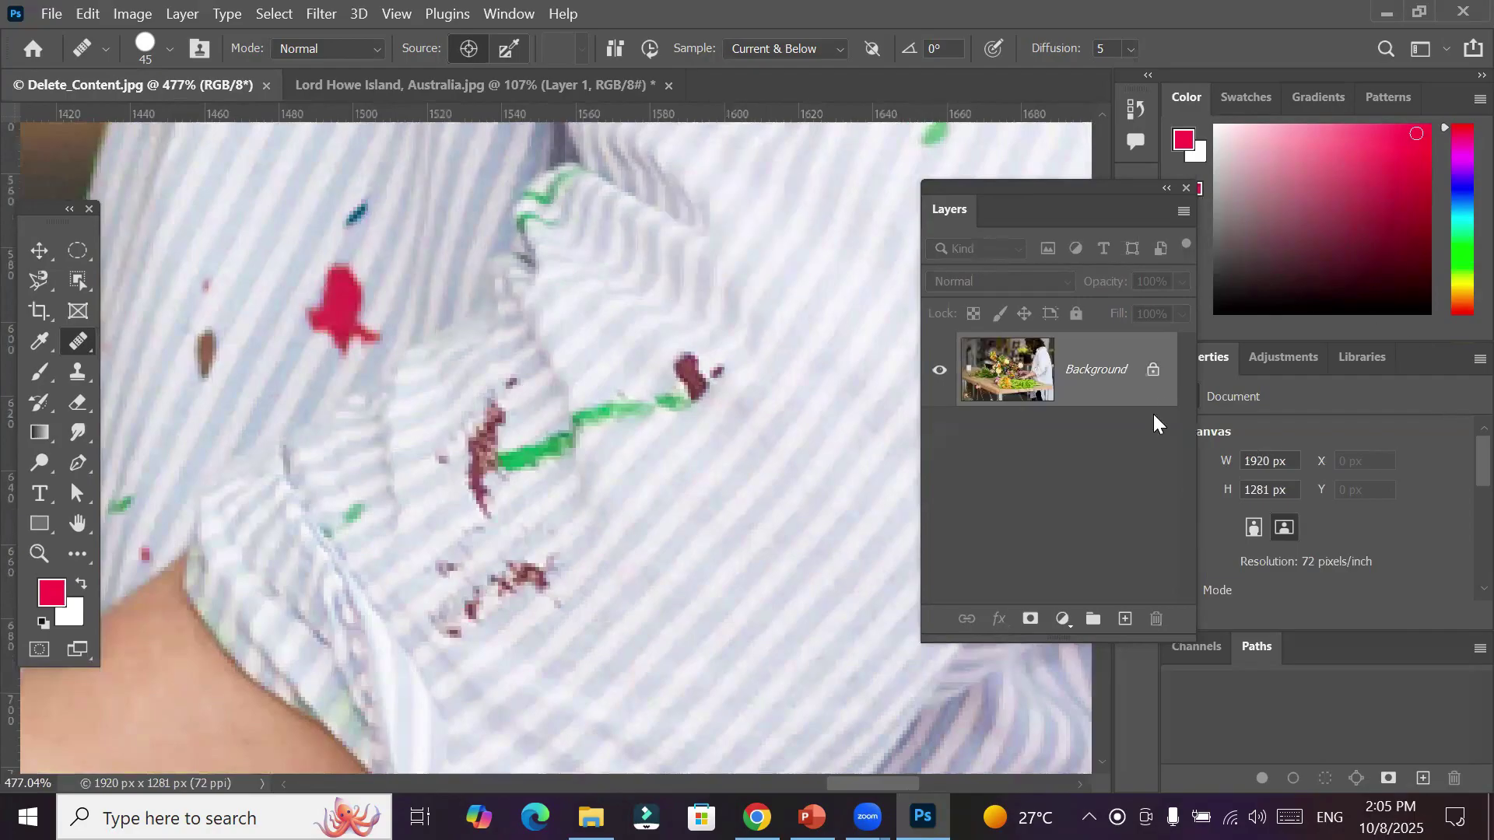
left_click(1152, 371)
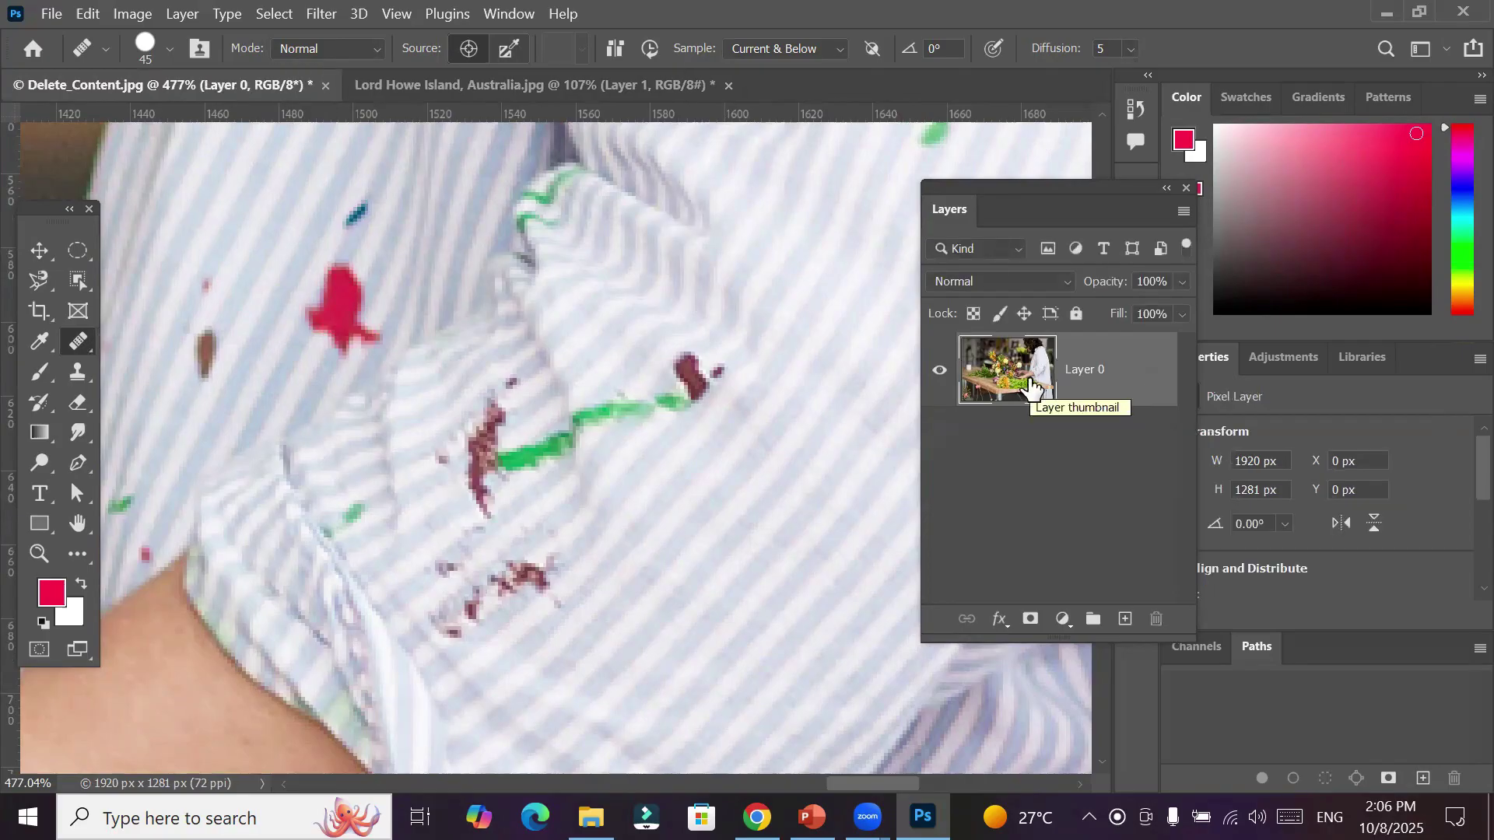
left_click(1124, 619)
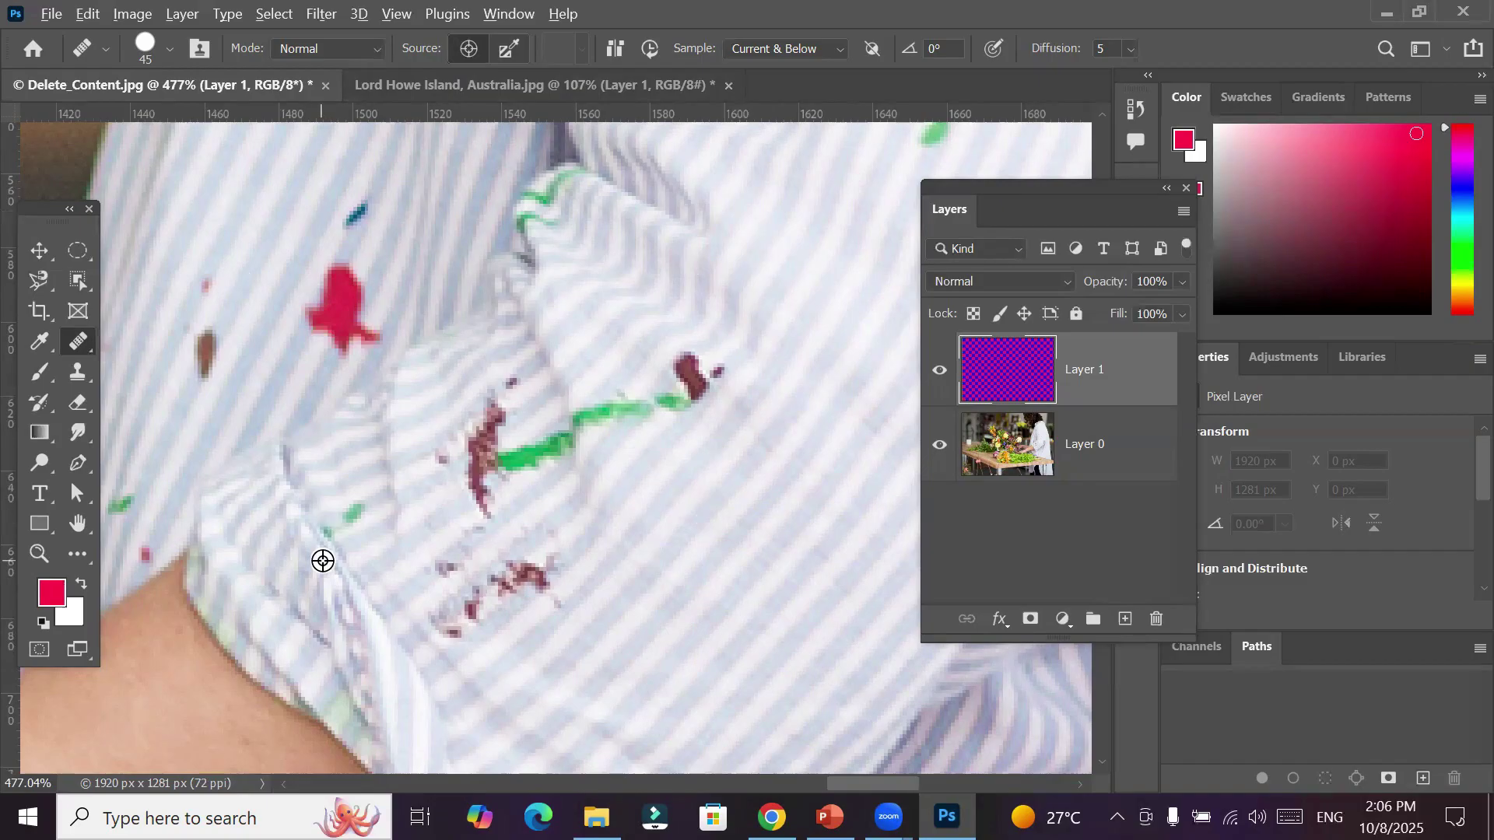
Sample clean striped fabric above the sleeve stains and heal the dark red spot at the right end of the green streak on Layer 1
left_click(778, 214, "alt")
mouse_move(740, 233)
left_mouse_down()
mouse_move(736, 327)
mouse_move(715, 367)
left_mouse_up()
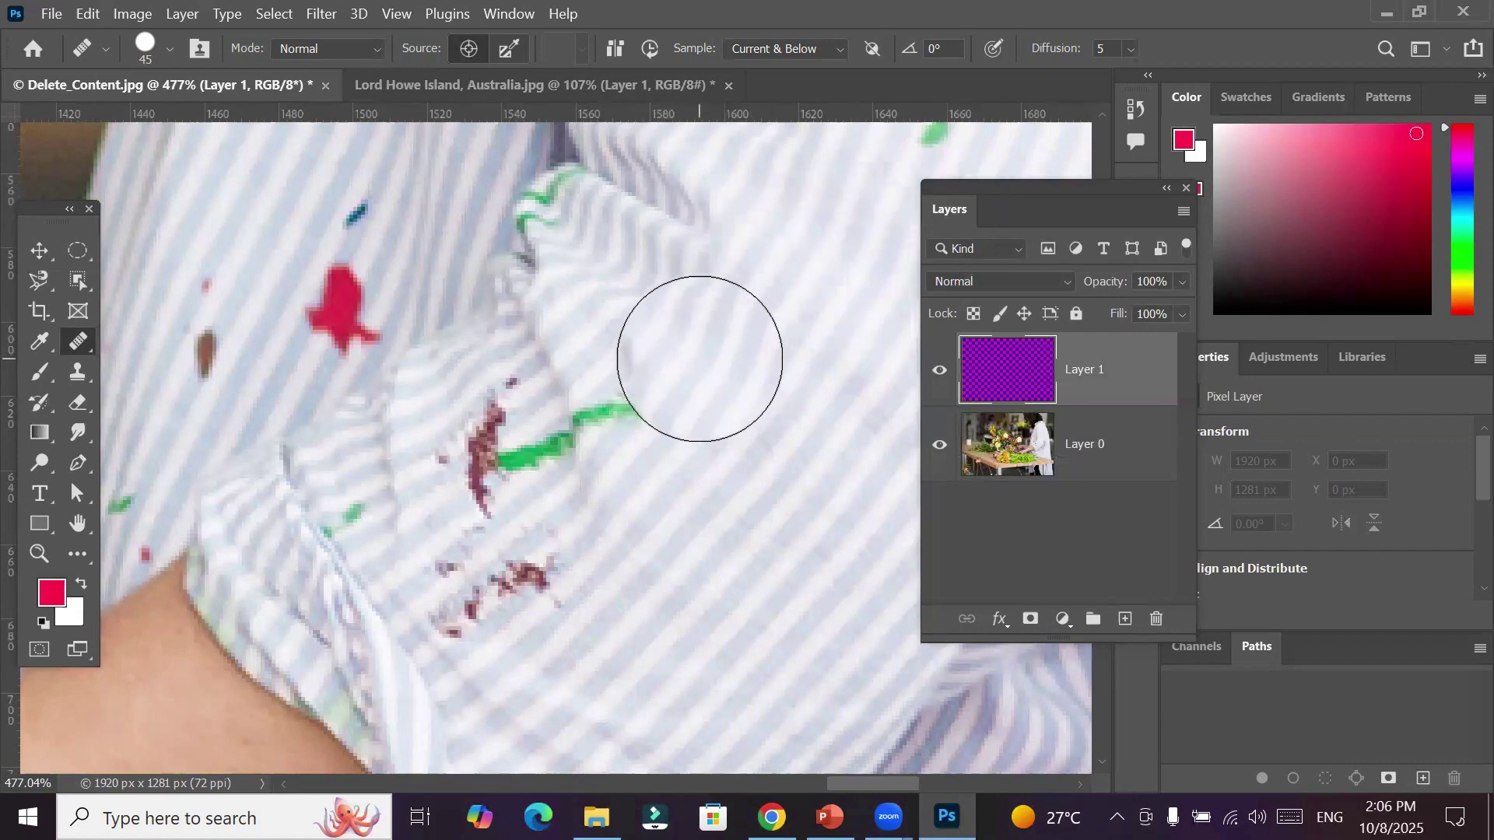
left_click(699, 359)
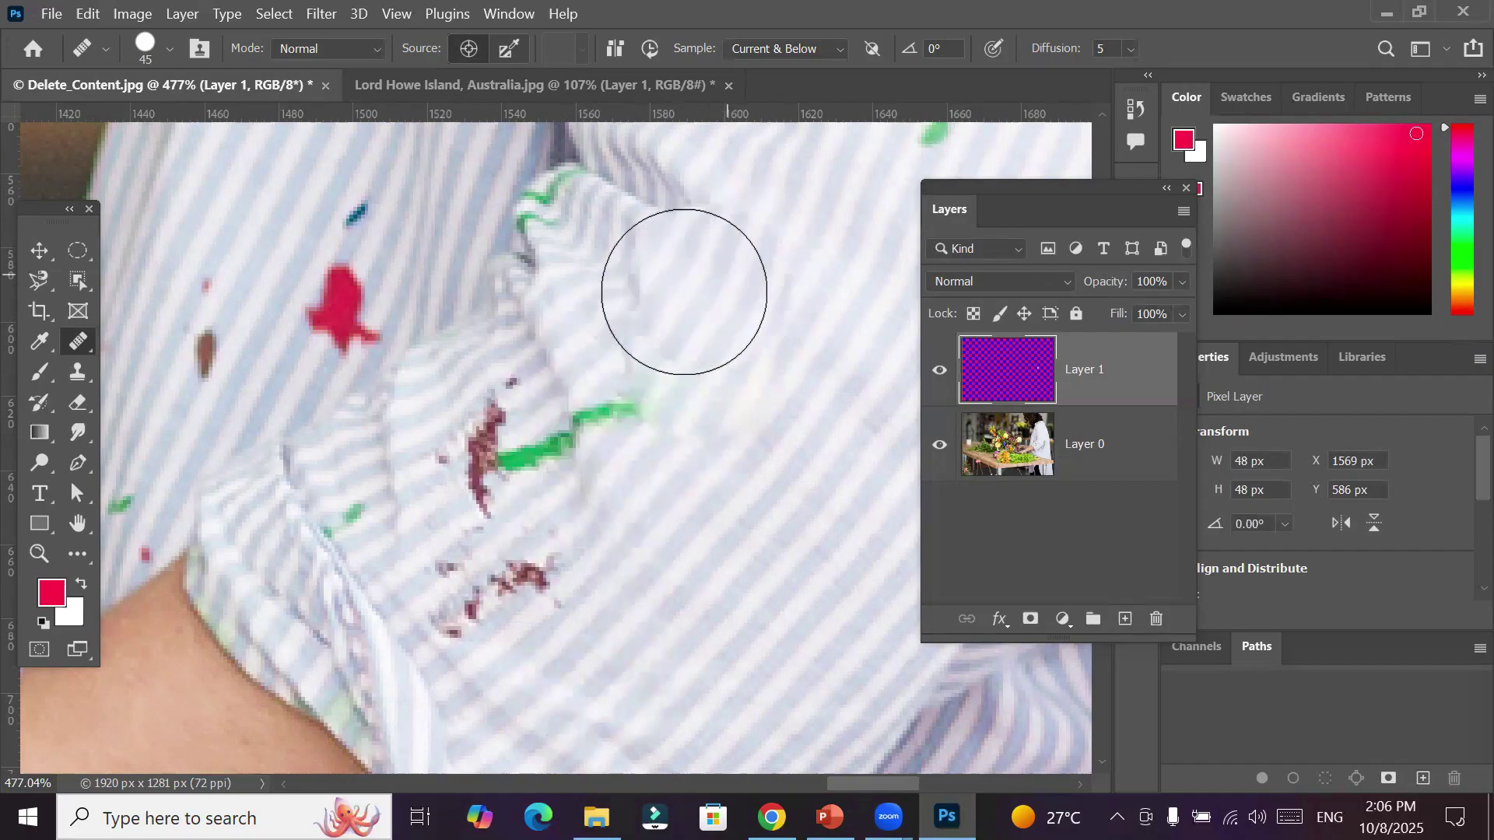
left_click(659, 300)
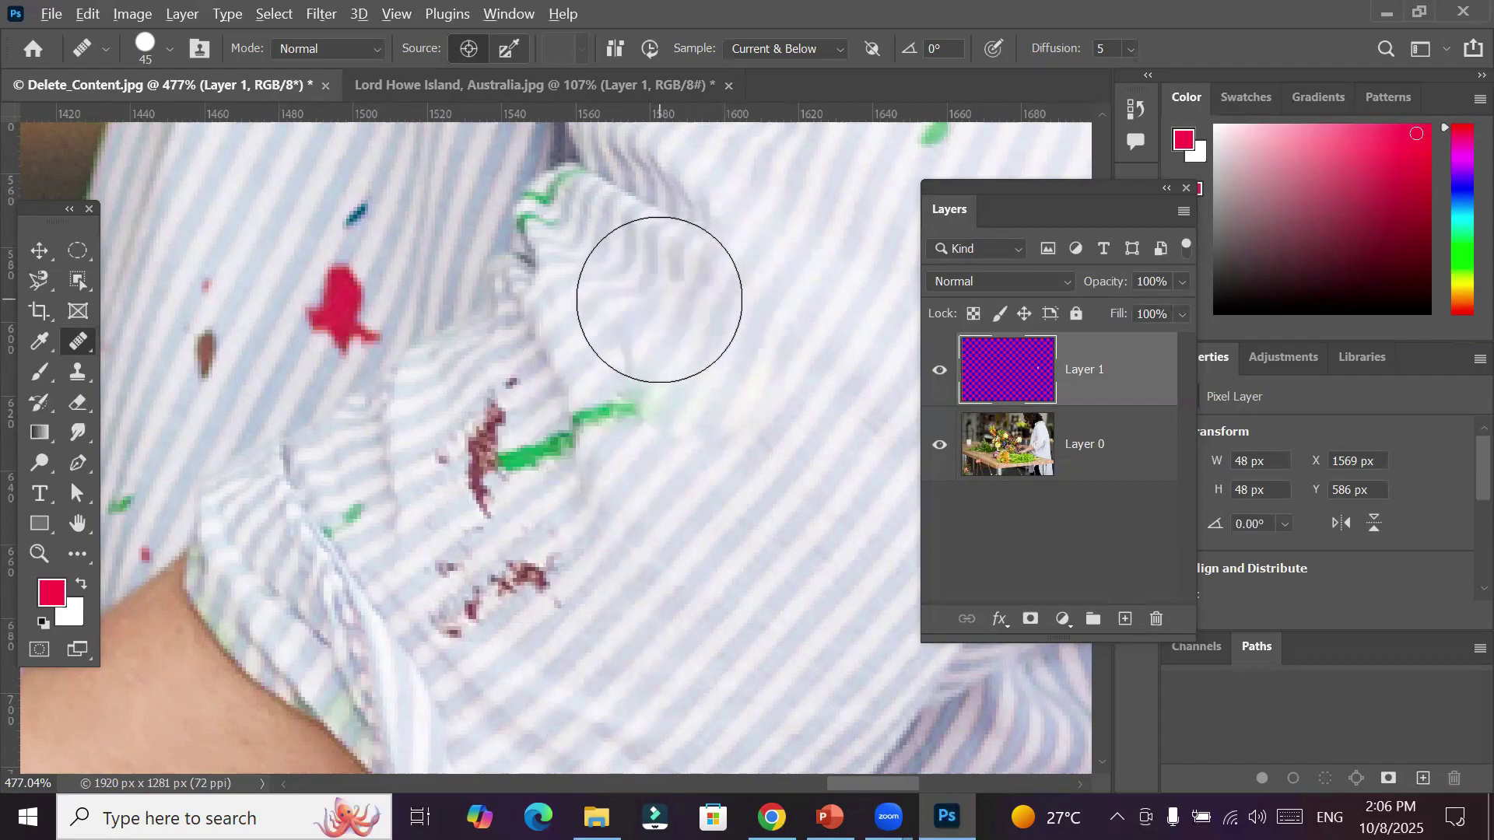
Resample nearby clean stripes and heal the rest of the green streak and the dark red stain at its left end
left_click(661, 301, "alt")
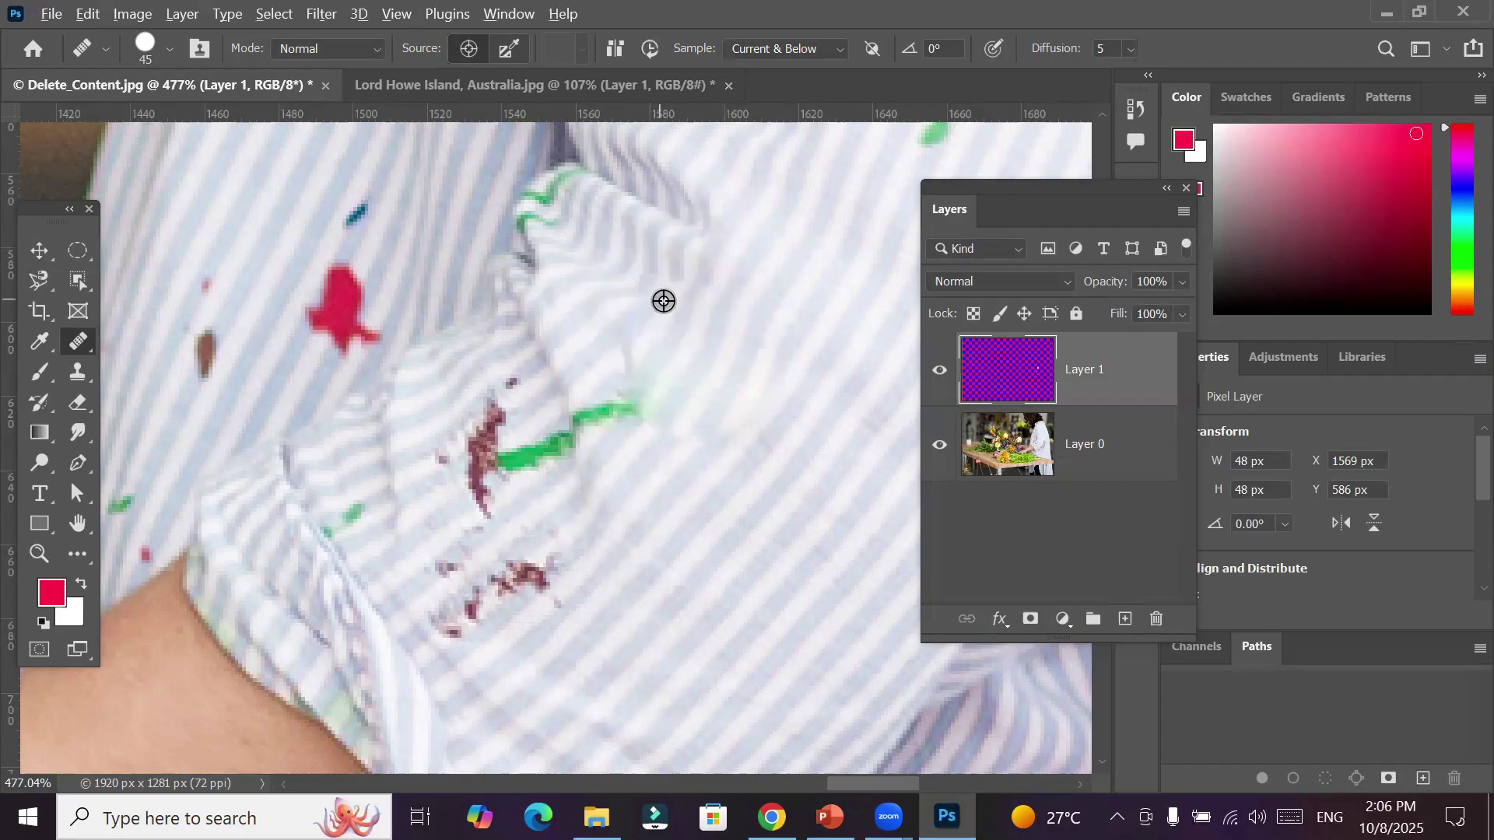
left_click(628, 338)
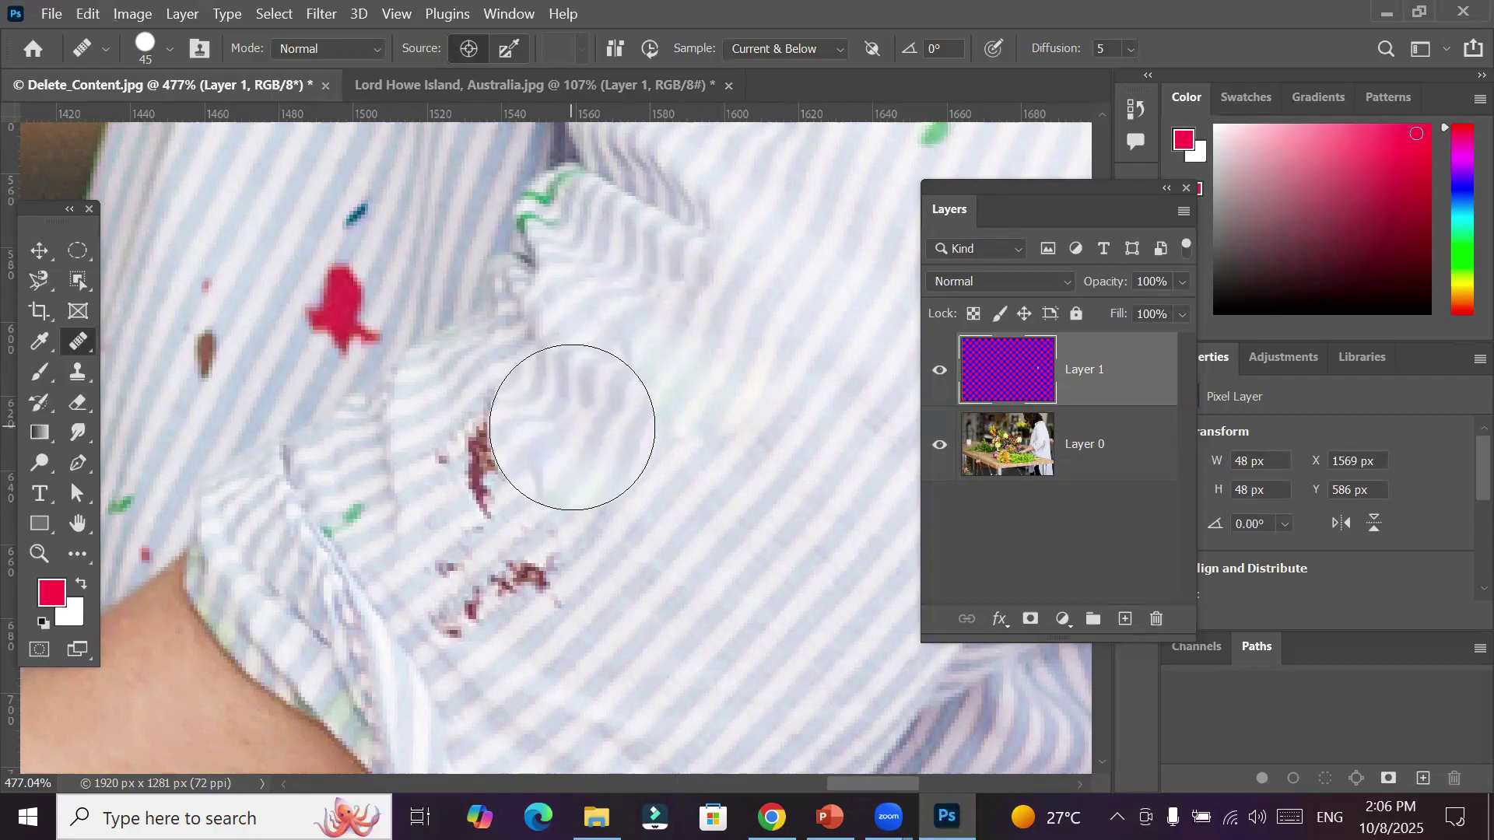
left_click(514, 451)
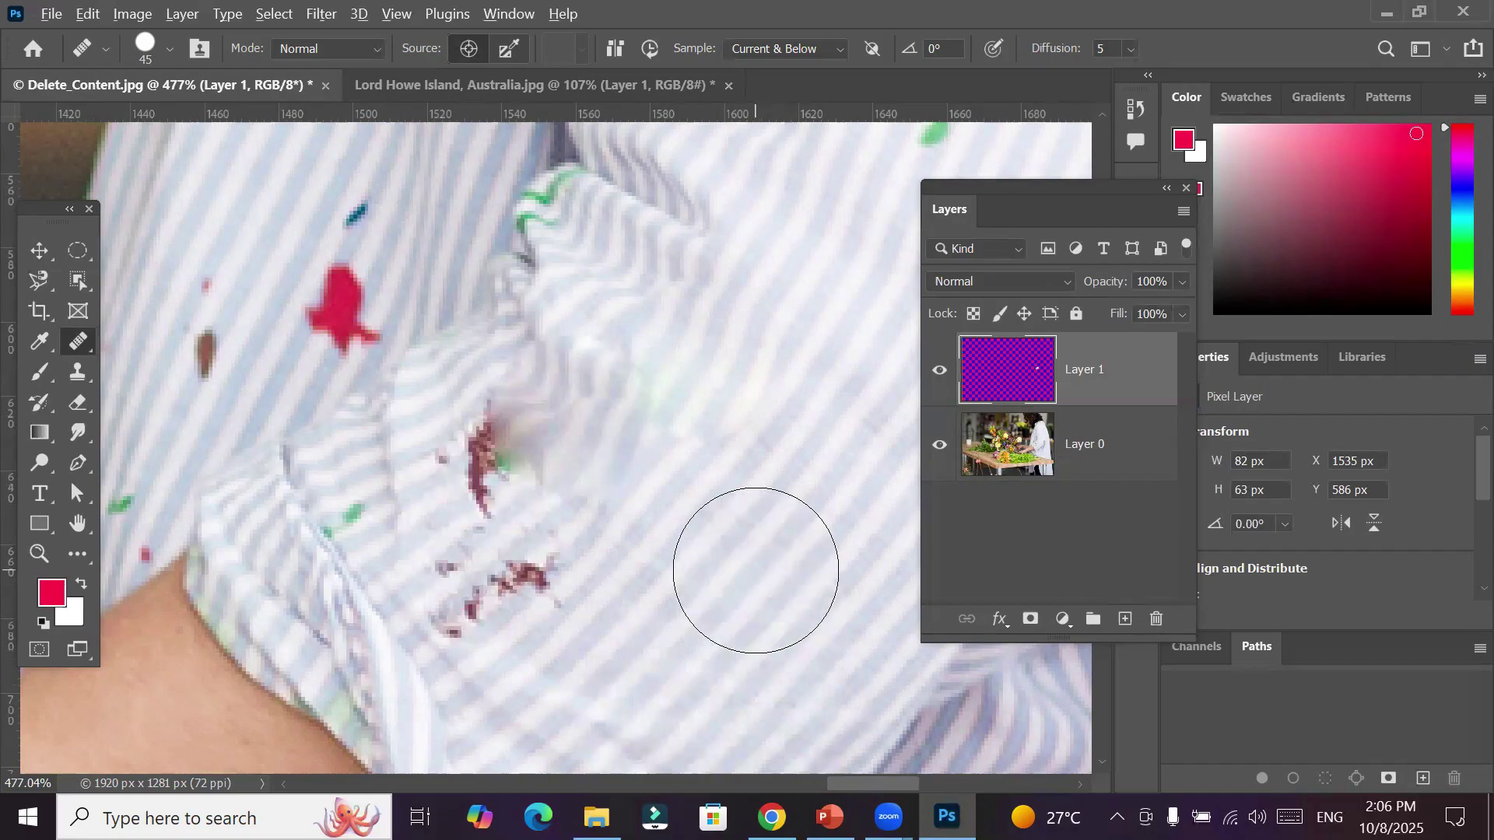
left_click(754, 567, "alt")
left_click(513, 467)
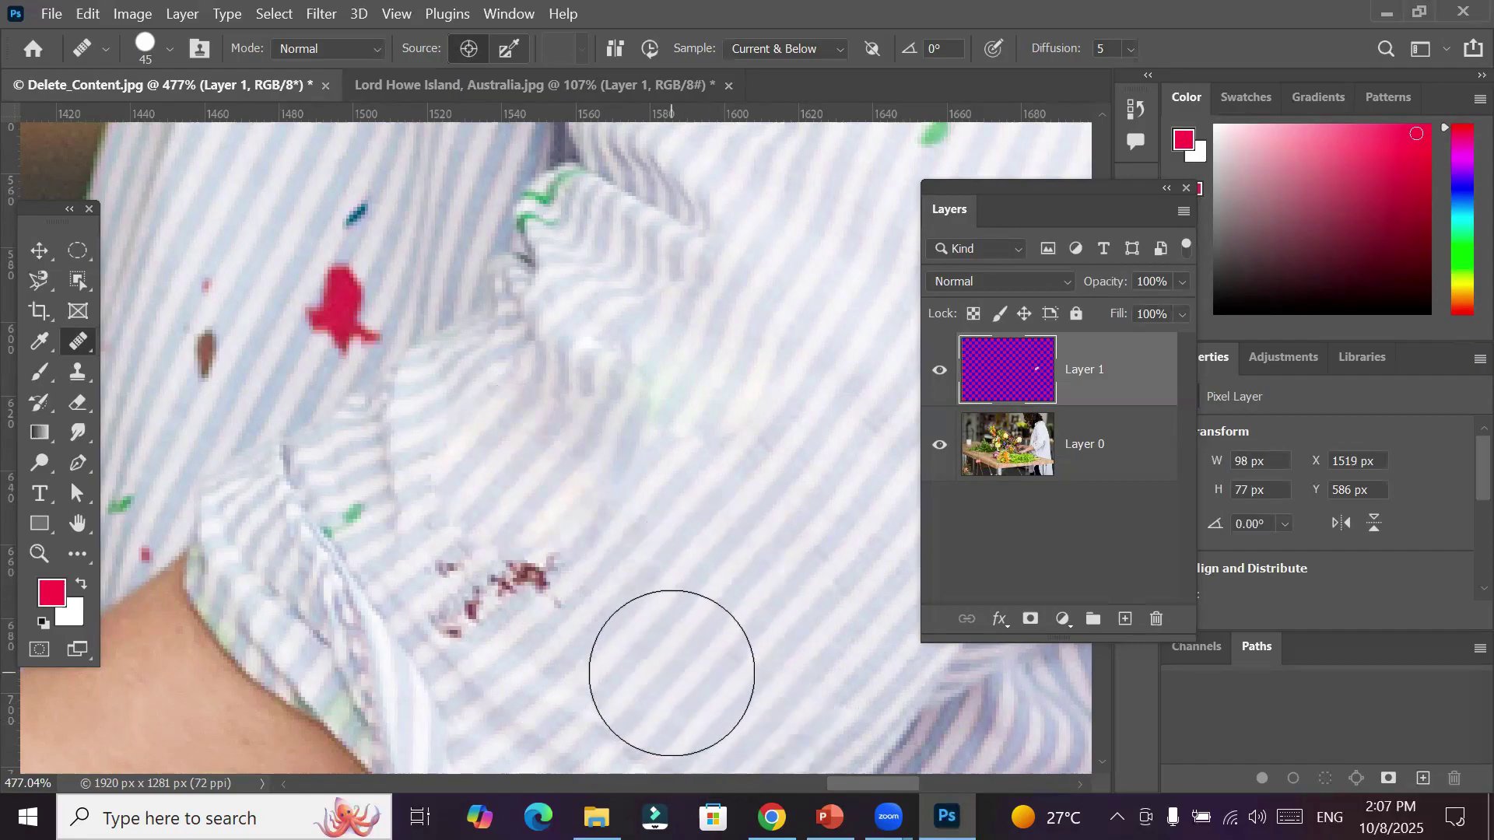
Paint out the dark red stains on the lower sleeve with the Healing Brush on Layer 1
left_click(522, 591)
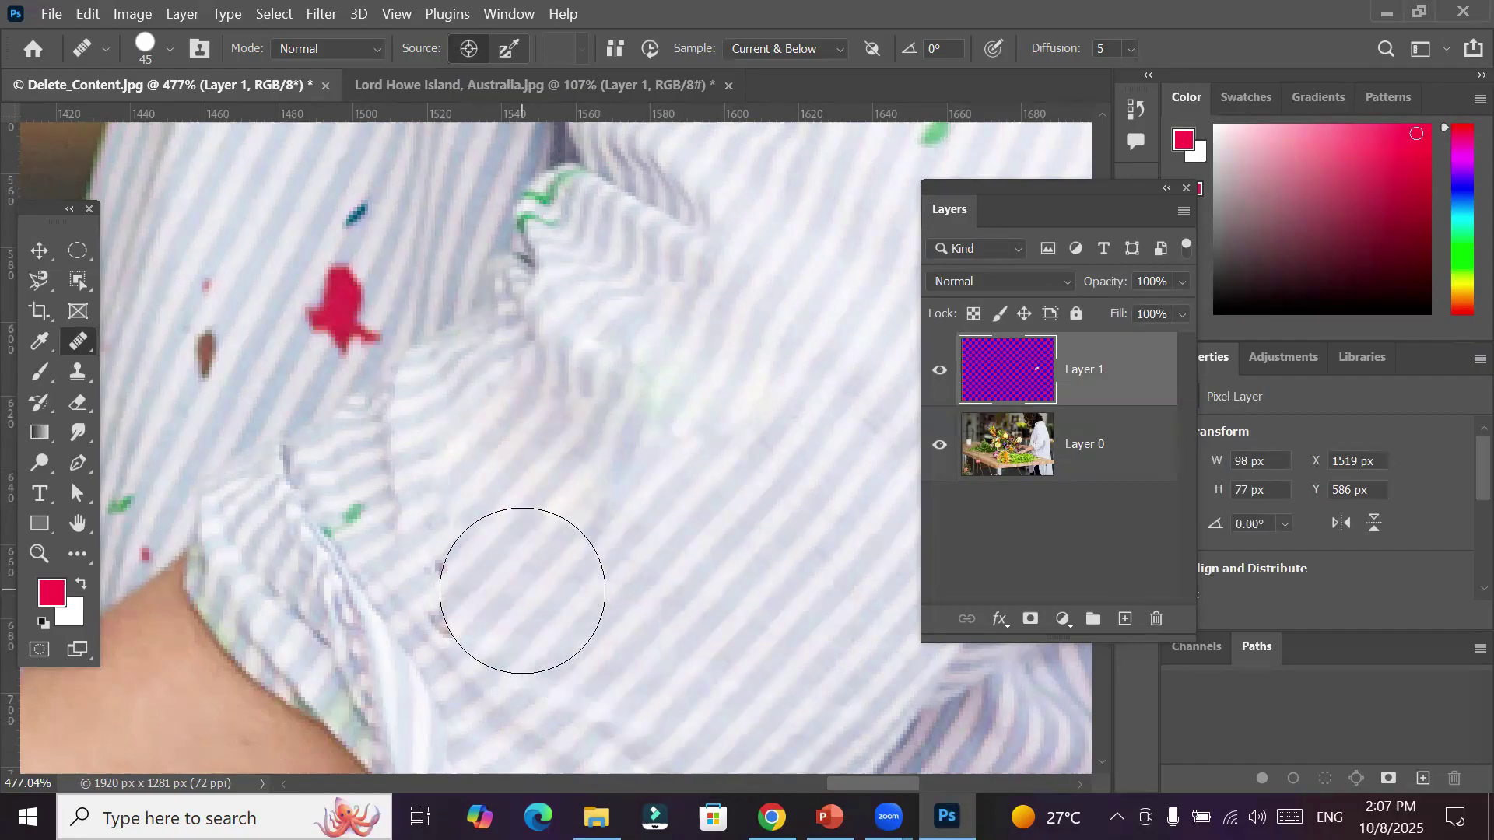
left_click(512, 592)
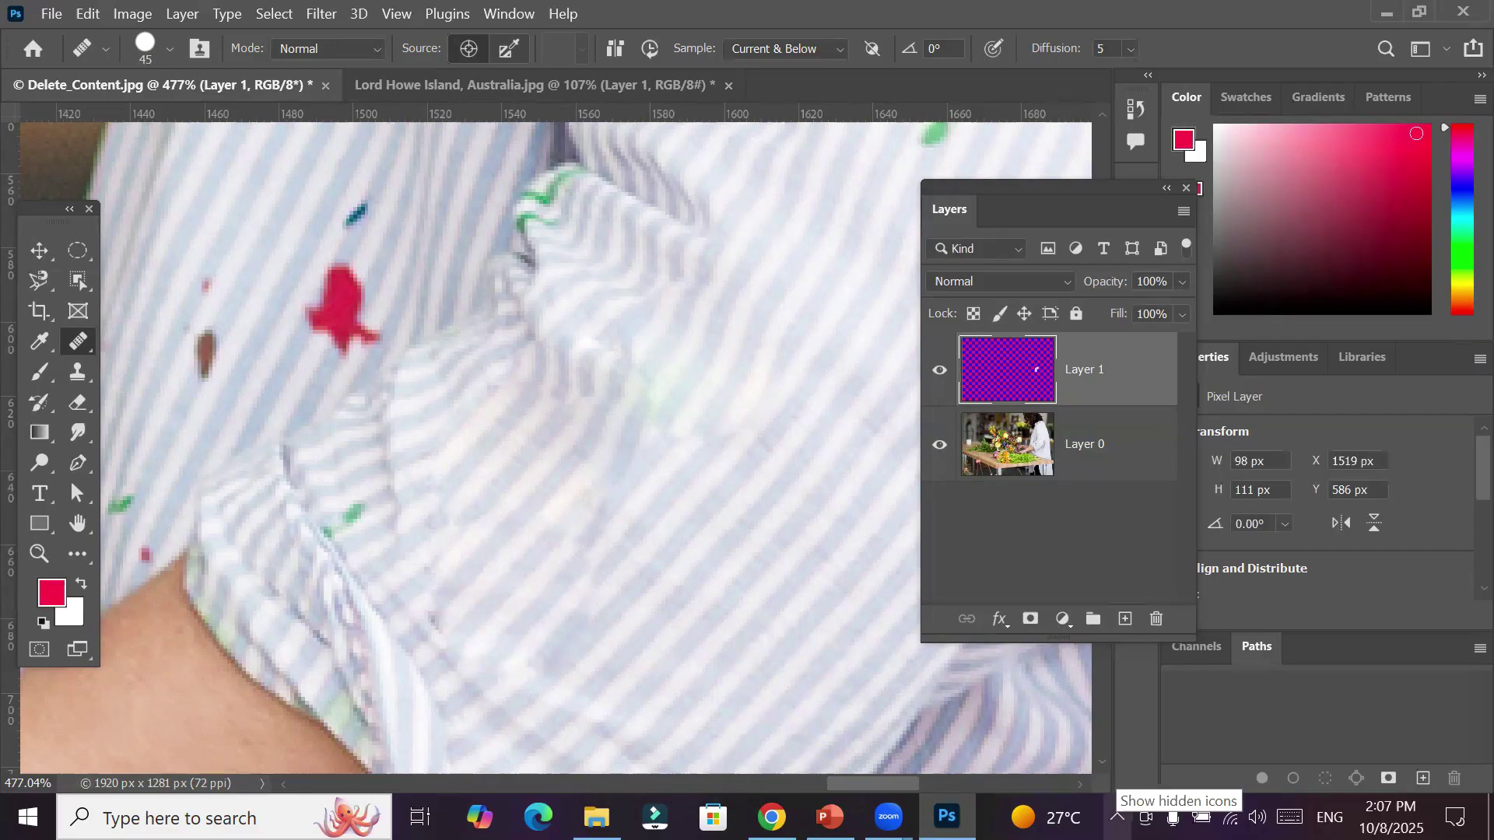
Sample clean striped fabric below the green streak on the upper sleeve and heal the streak's lower part
scroll(719, 651, "down", 4)
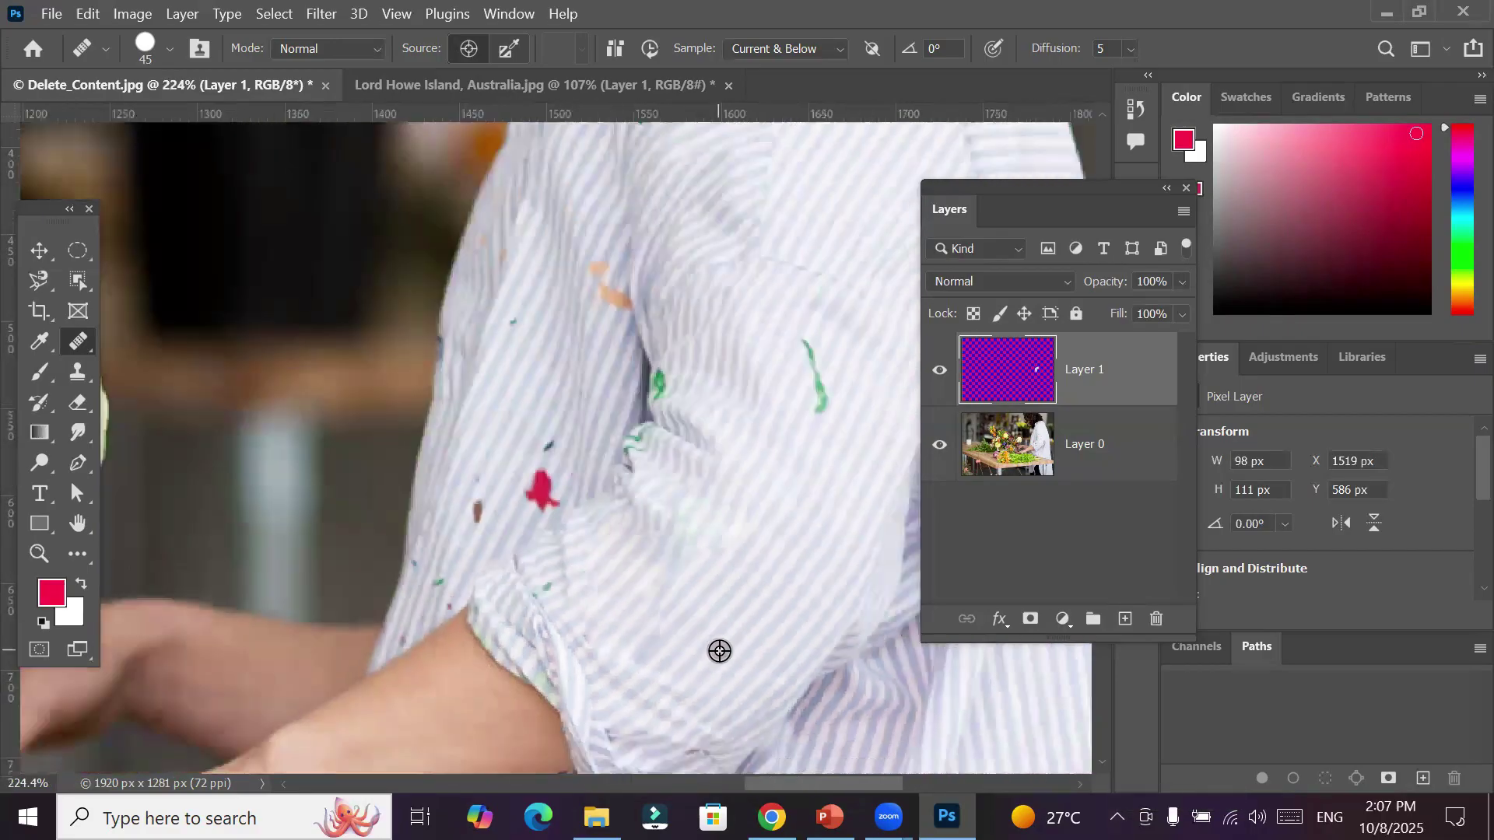
key("space")
left_click_drag(805, 428, 609, 563)
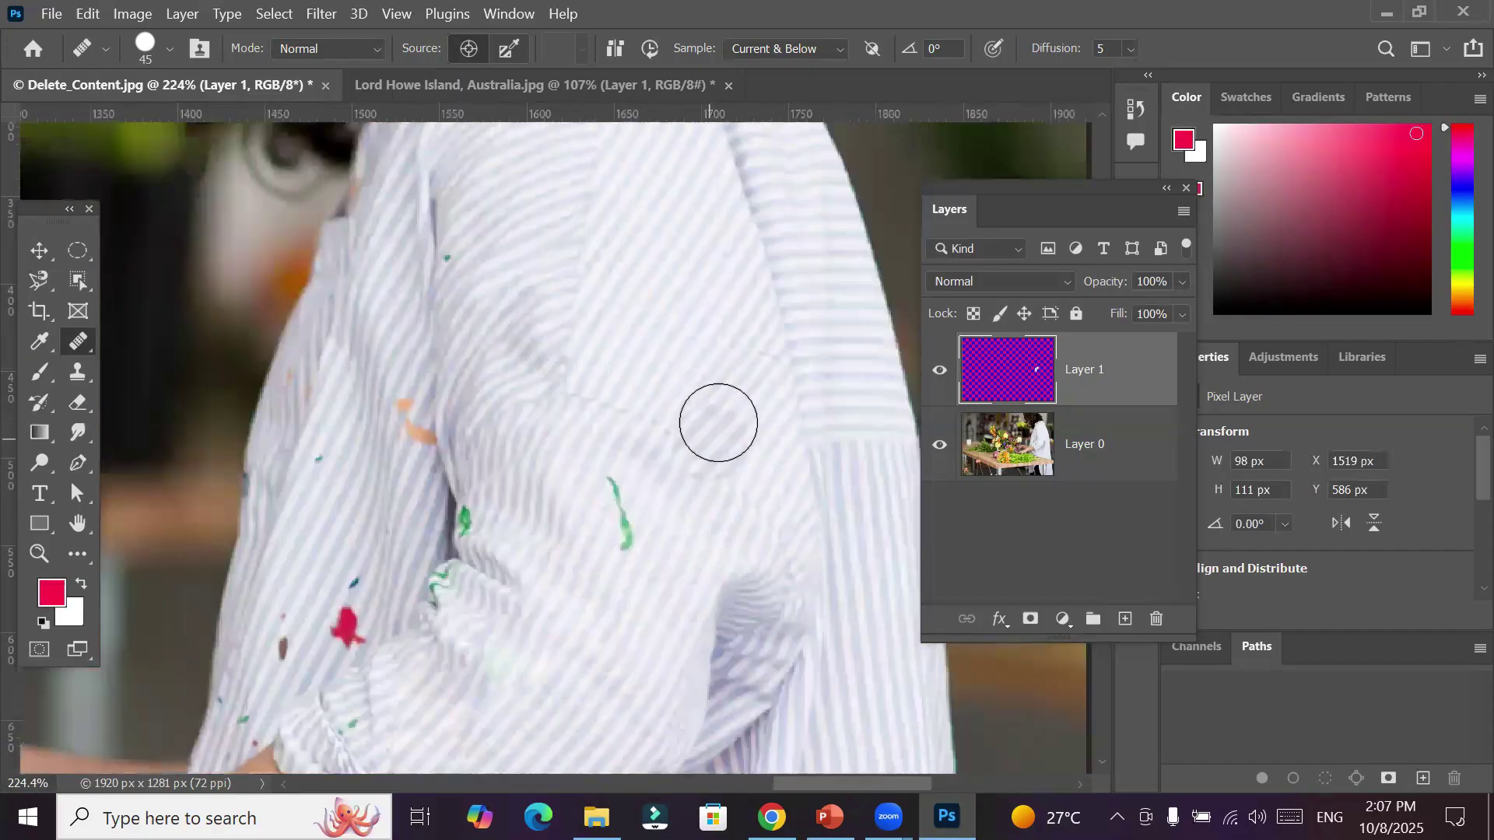
scroll(719, 419, "up", 2)
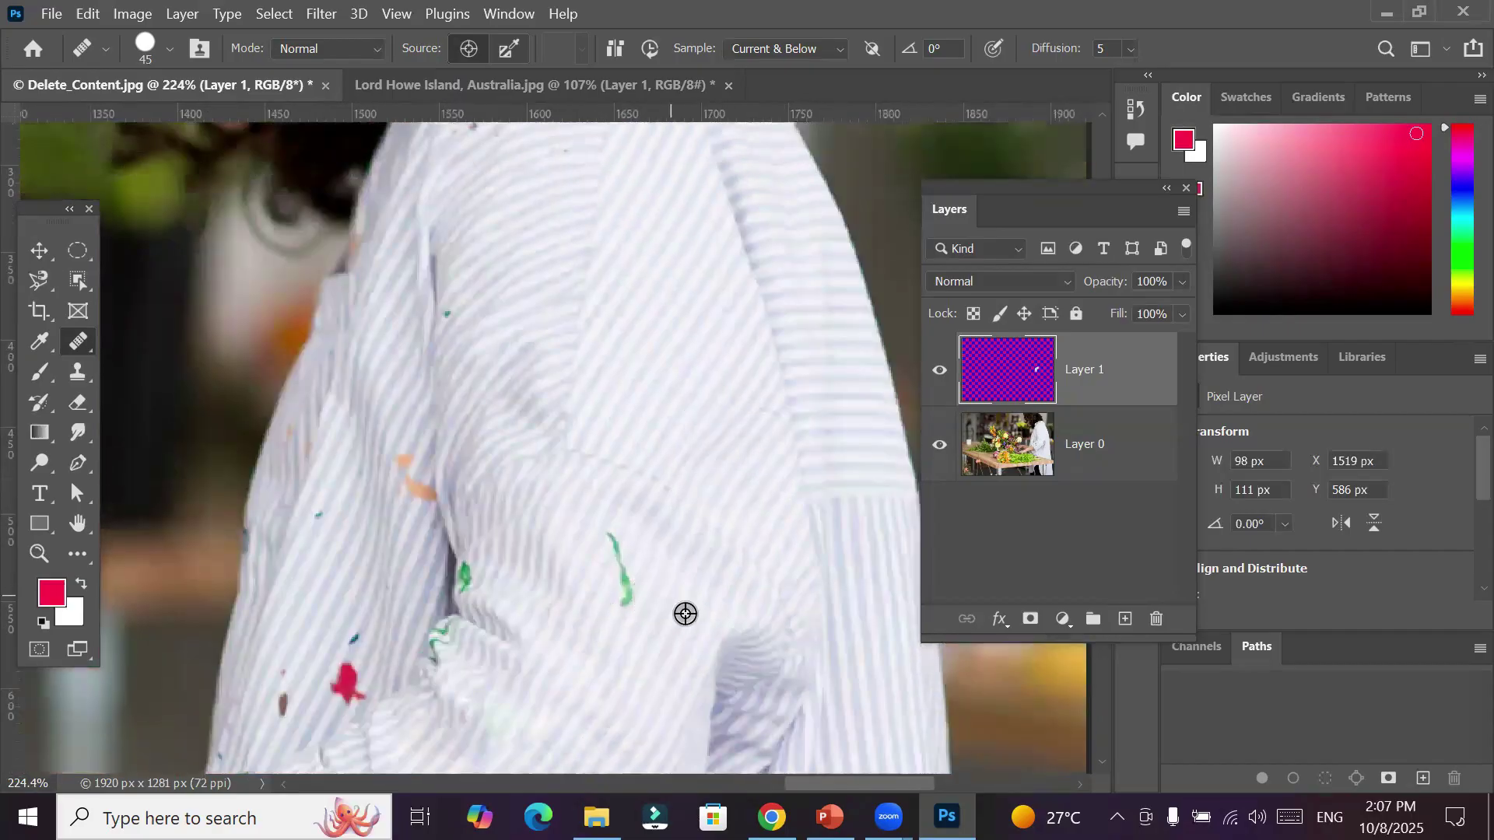
scroll(674, 603, "up", 5)
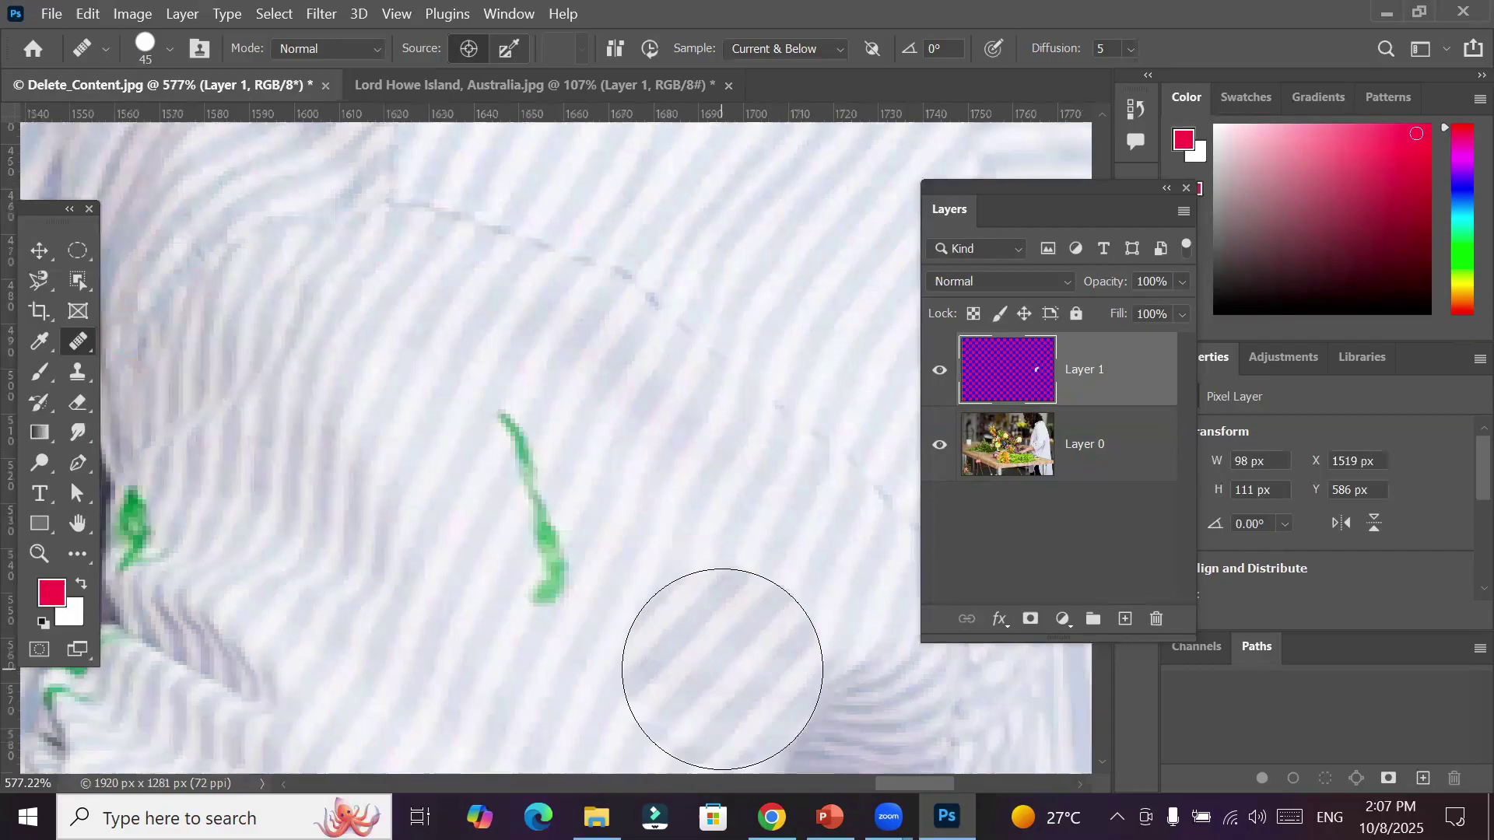
key("ctrl+z")
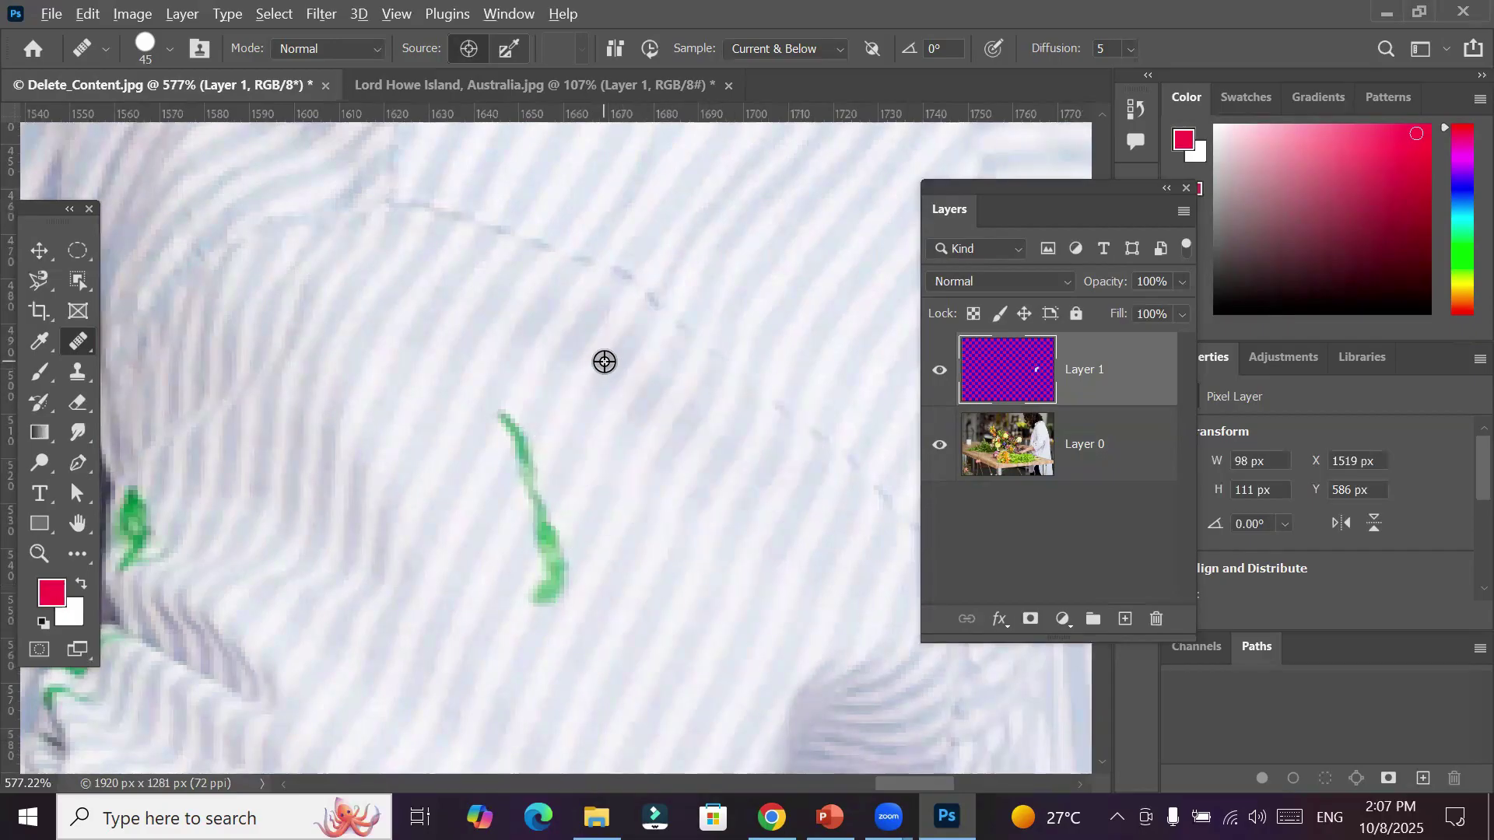
left_click(472, 711, "alt")
mouse_move(537, 595)
left_mouse_down()
mouse_move(519, 580)
mouse_move(555, 531)
left_mouse_up()
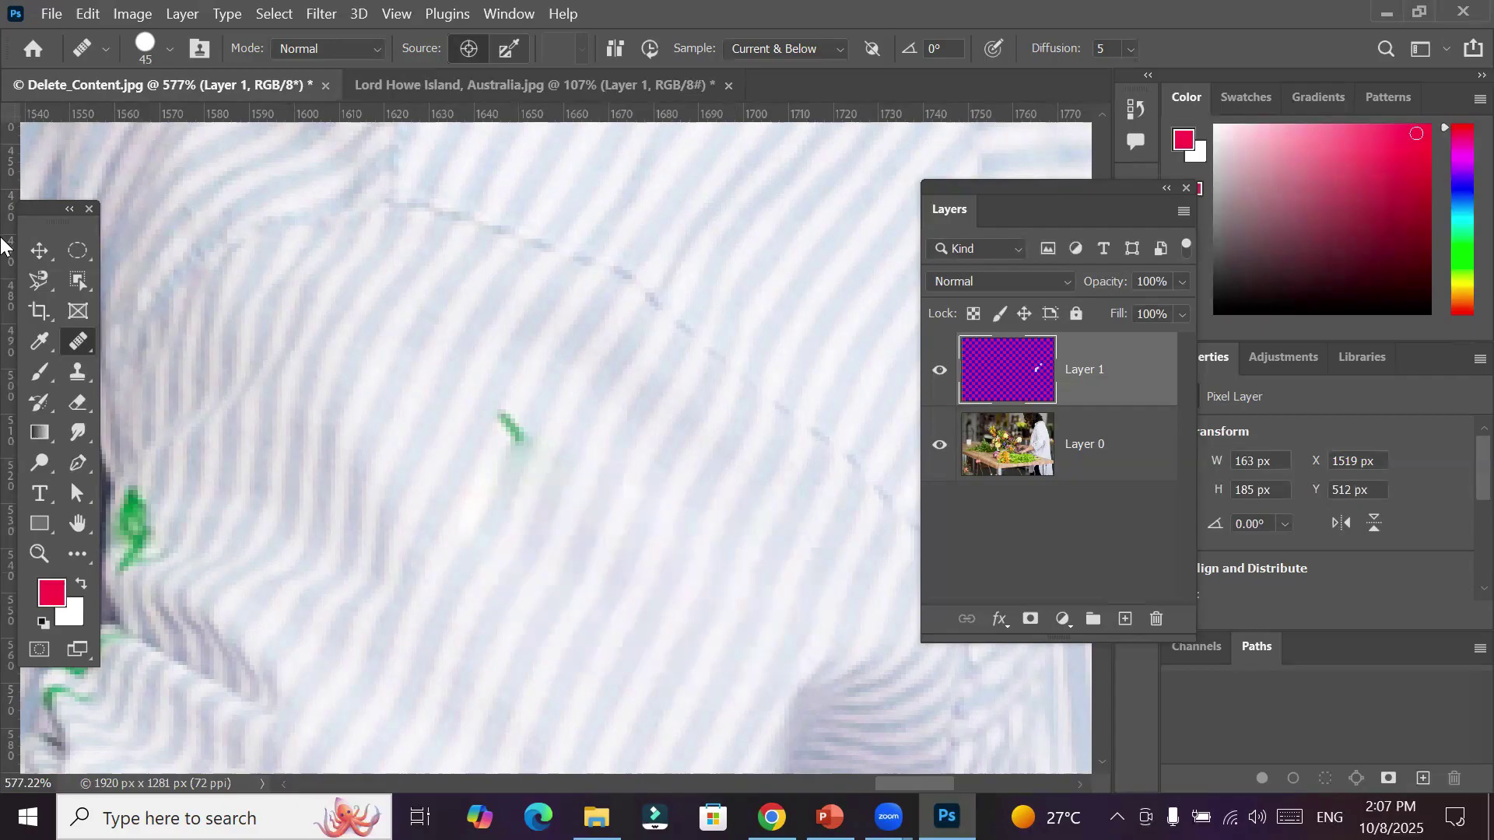
Remove the remaining tip of the green streak on the upper sleeve with the Spot Healing Brush at size 20
left_click(77, 346)
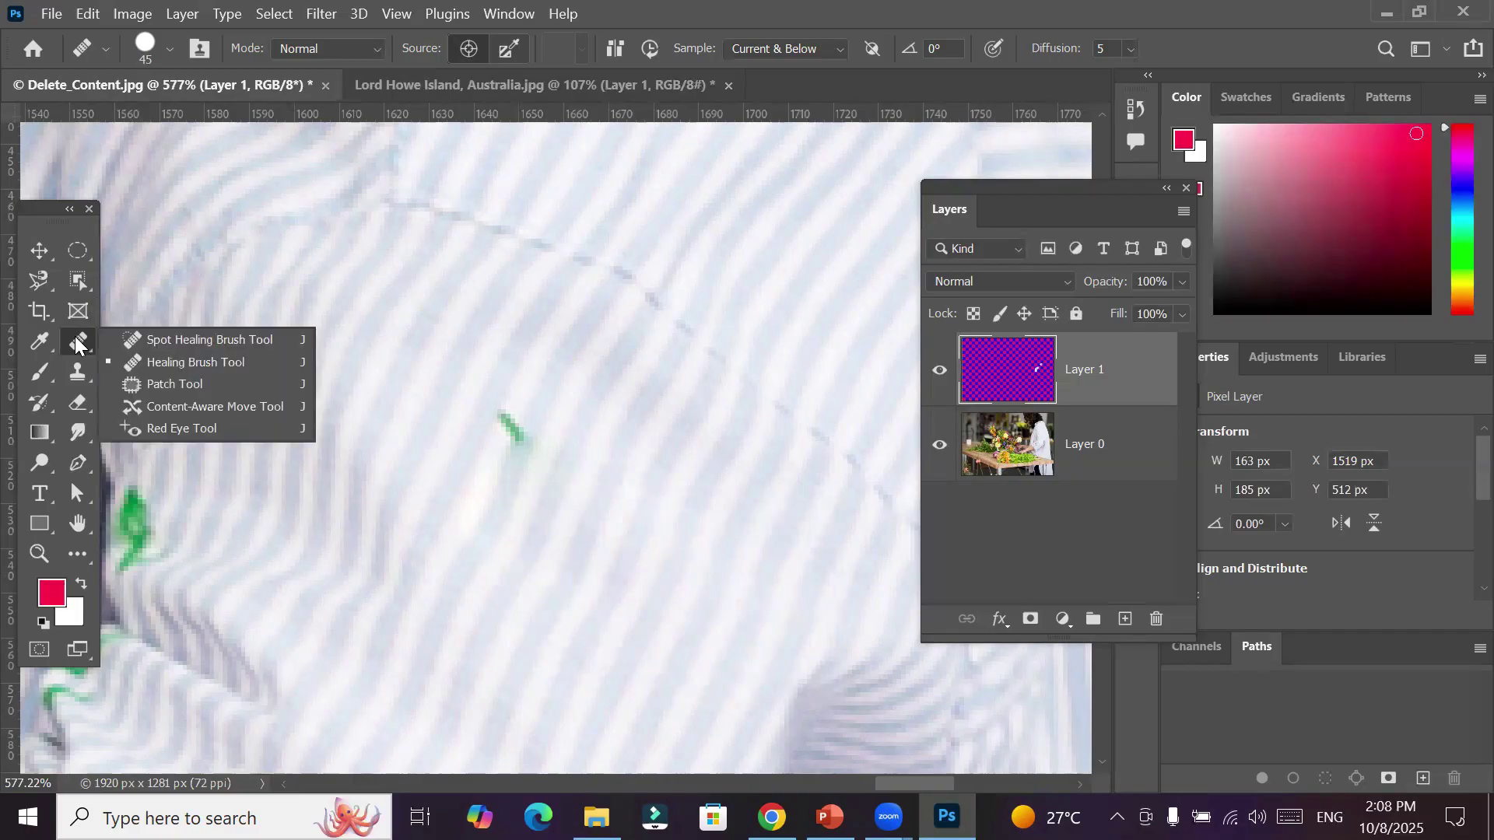
left_click(196, 342)
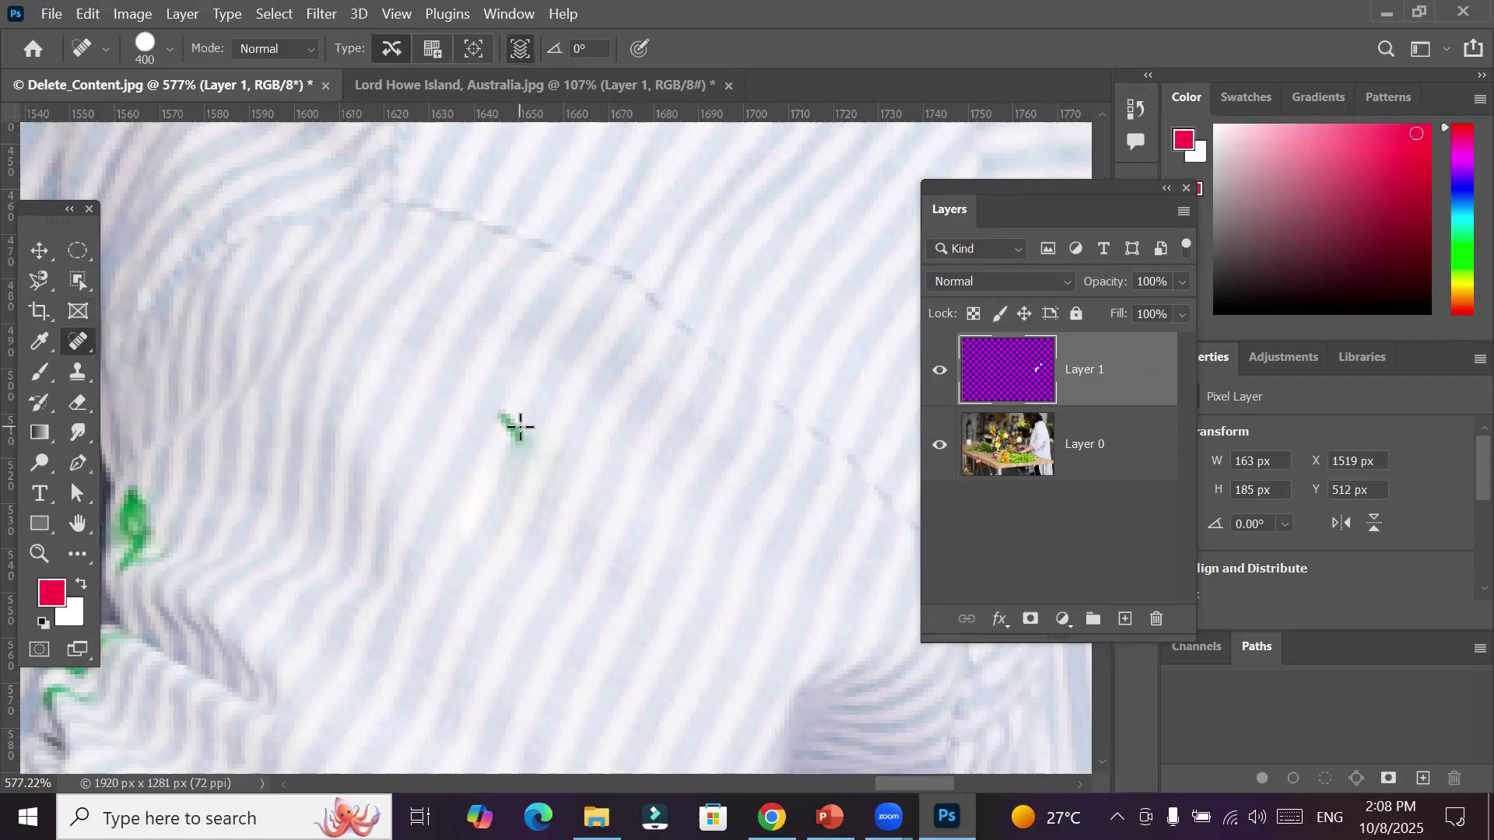
key("bracketright")
key("bracketright")
key("bracketright")
key("bracketright")
key("bracketright")
key("bracketright")
scroll(509, 427, "down", 2)
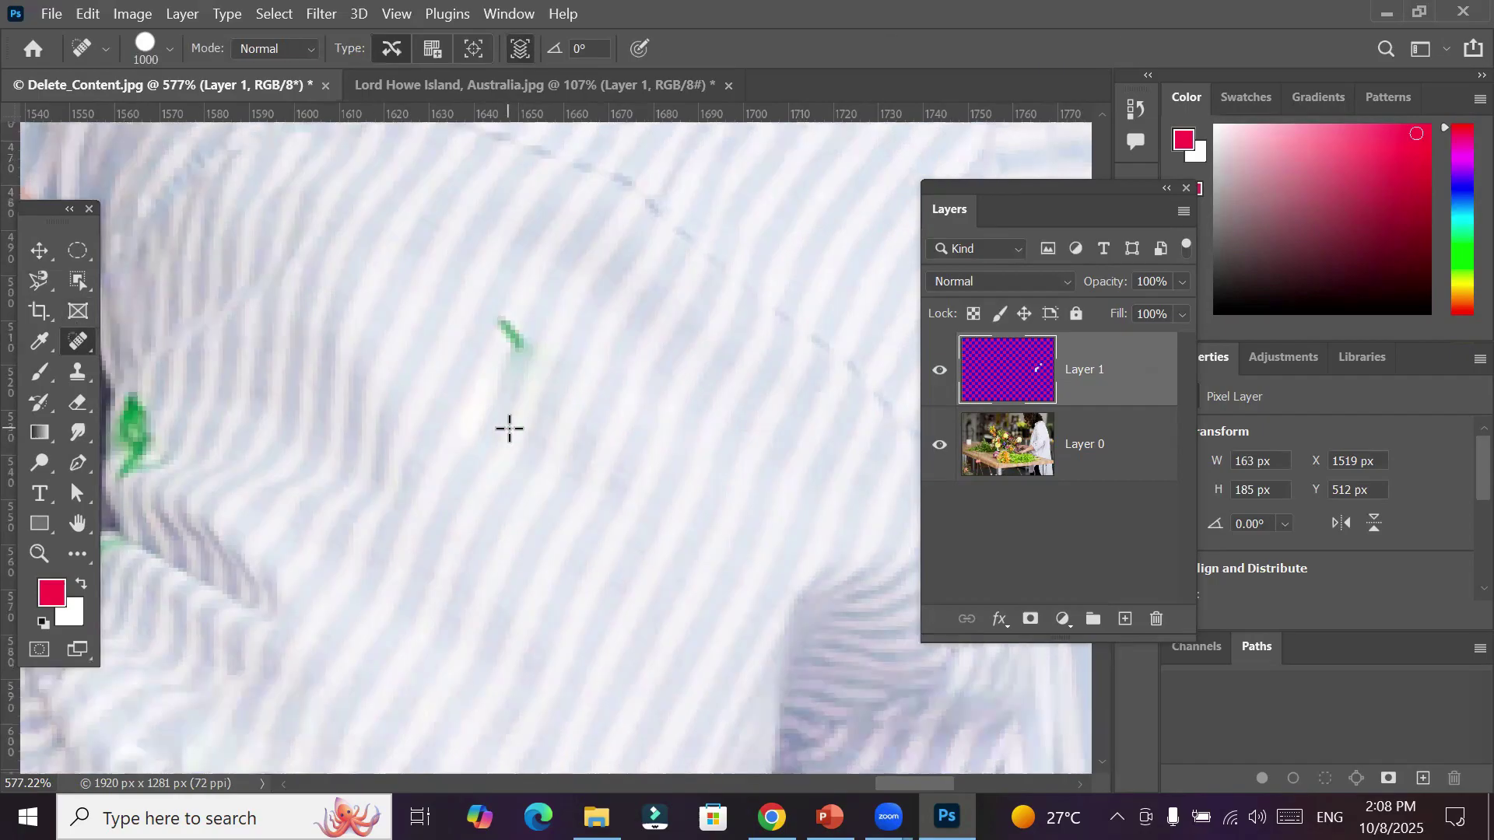
scroll(510, 428, "down", 10)
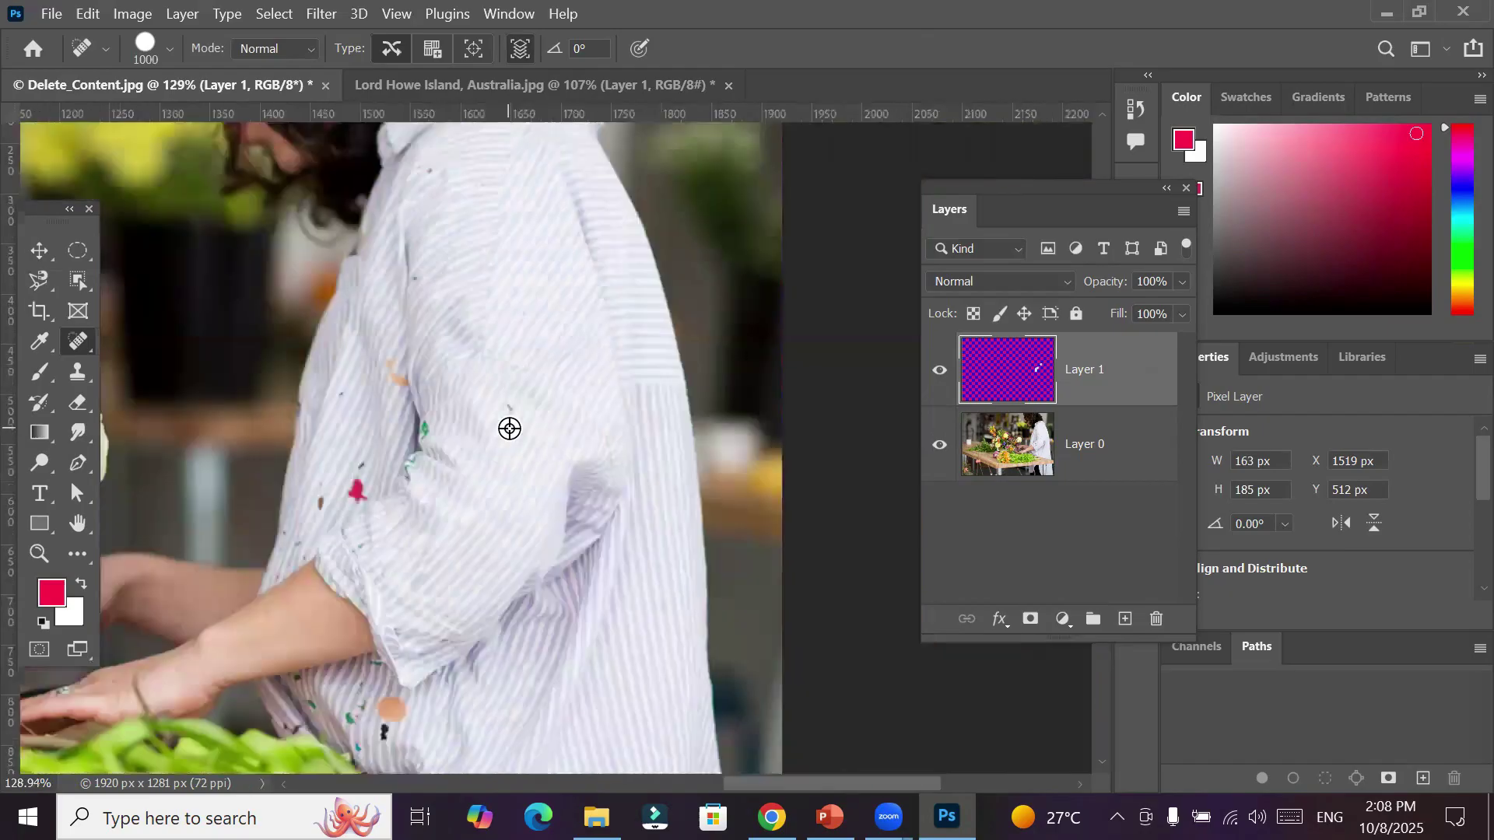
key("bracketleft")
key("bracketleft")
key("bracketleft")
key("bracketleft")
key("bracketleft")
key("bracketleft")
key("bracketleft")
key("bracketleft")
key("bracketleft")
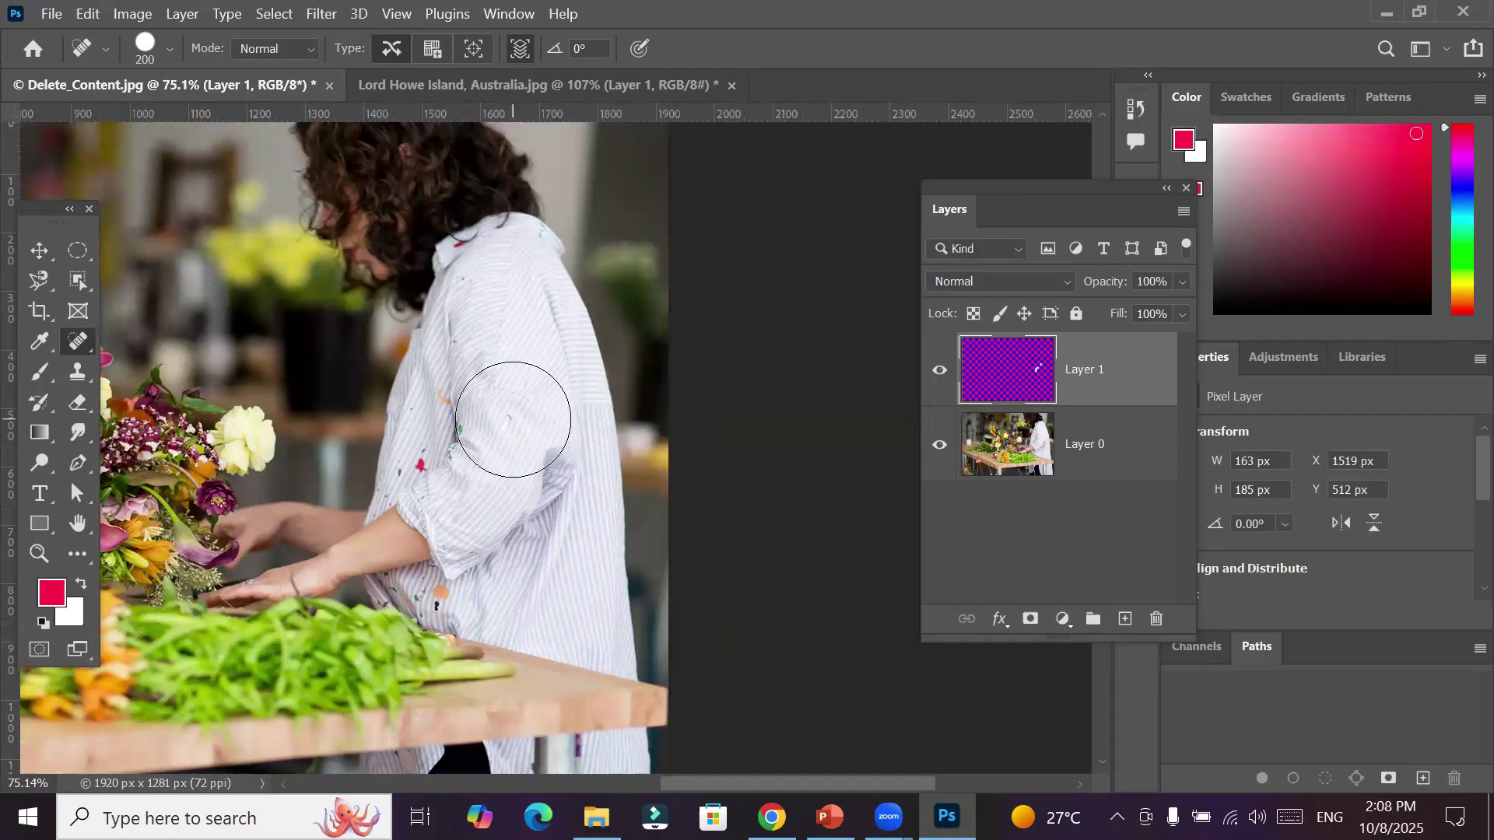
scroll(512, 420, "up", 6)
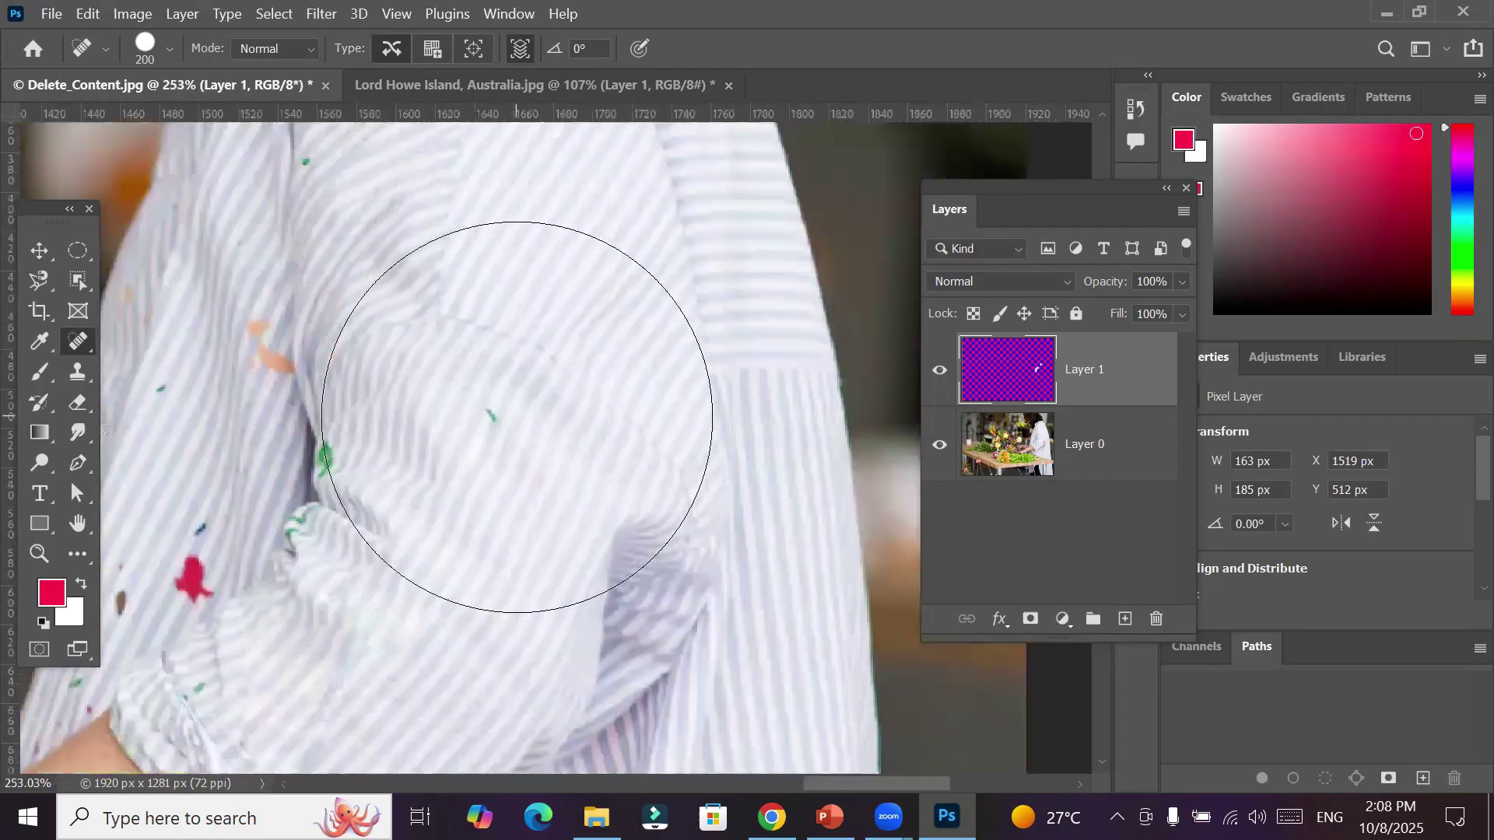
key("bracketleft")
key("bracketleft")
key("bracketleft")
key("bracketleft")
key("bracketleft")
key("bracketleft")
key("bracketleft")
key("bracketleft")
key("bracketleft")
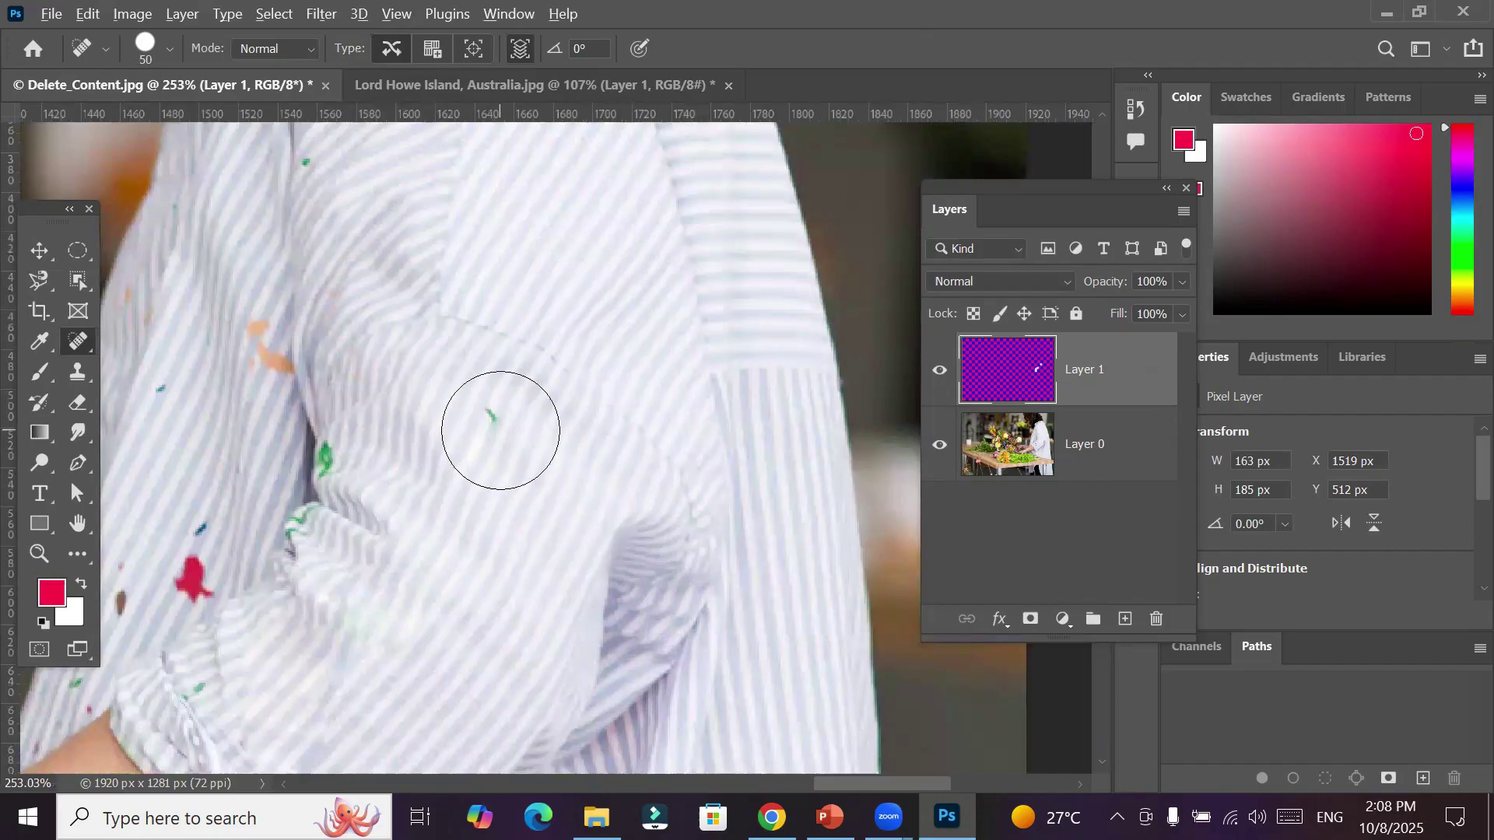
scroll(499, 431, "up", 7)
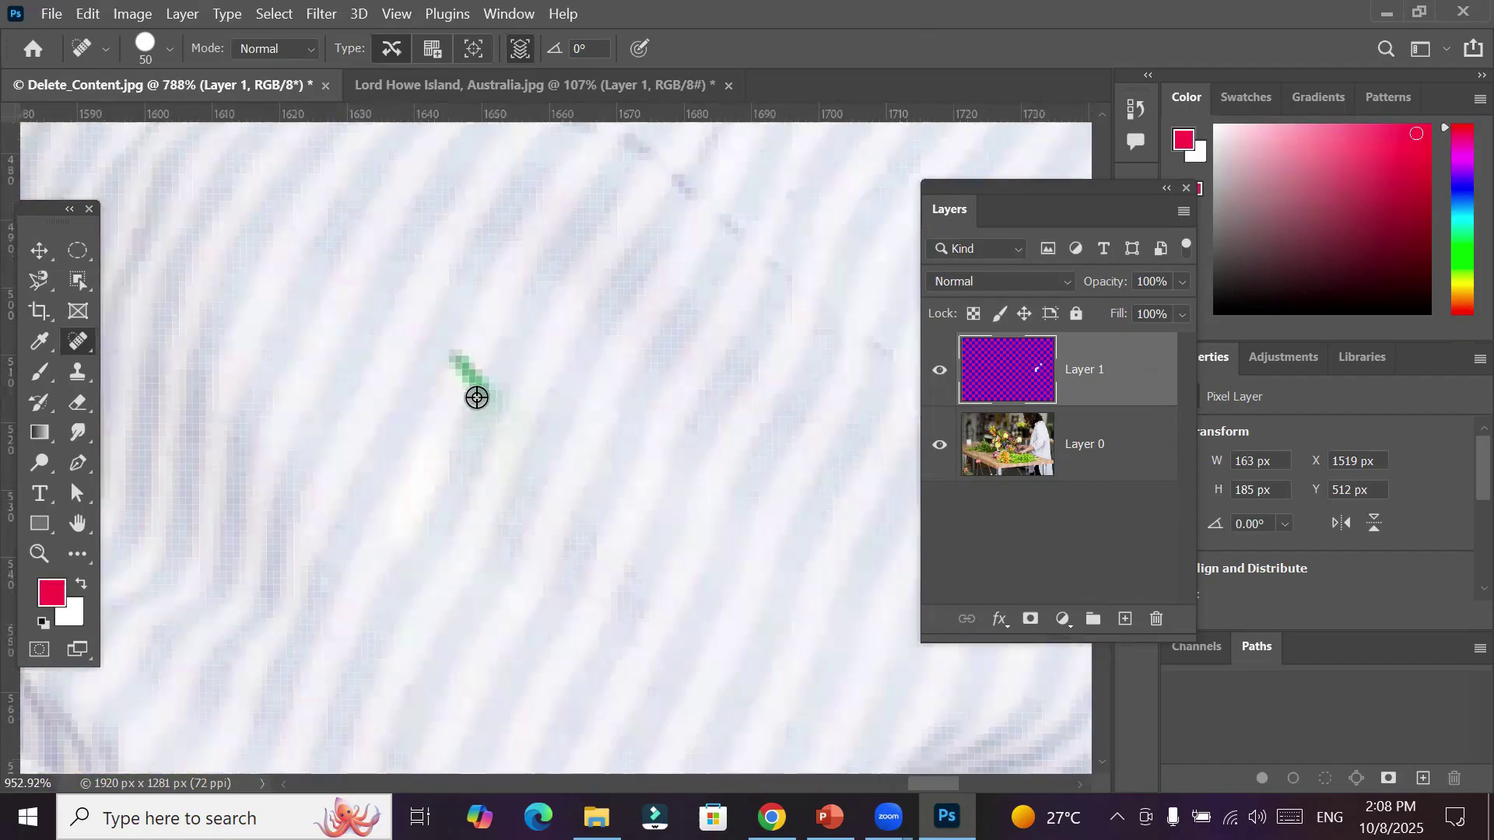
scroll(476, 398, "up", 1)
key("bracketleft")
key("bracketleft")
key("bracketleft")
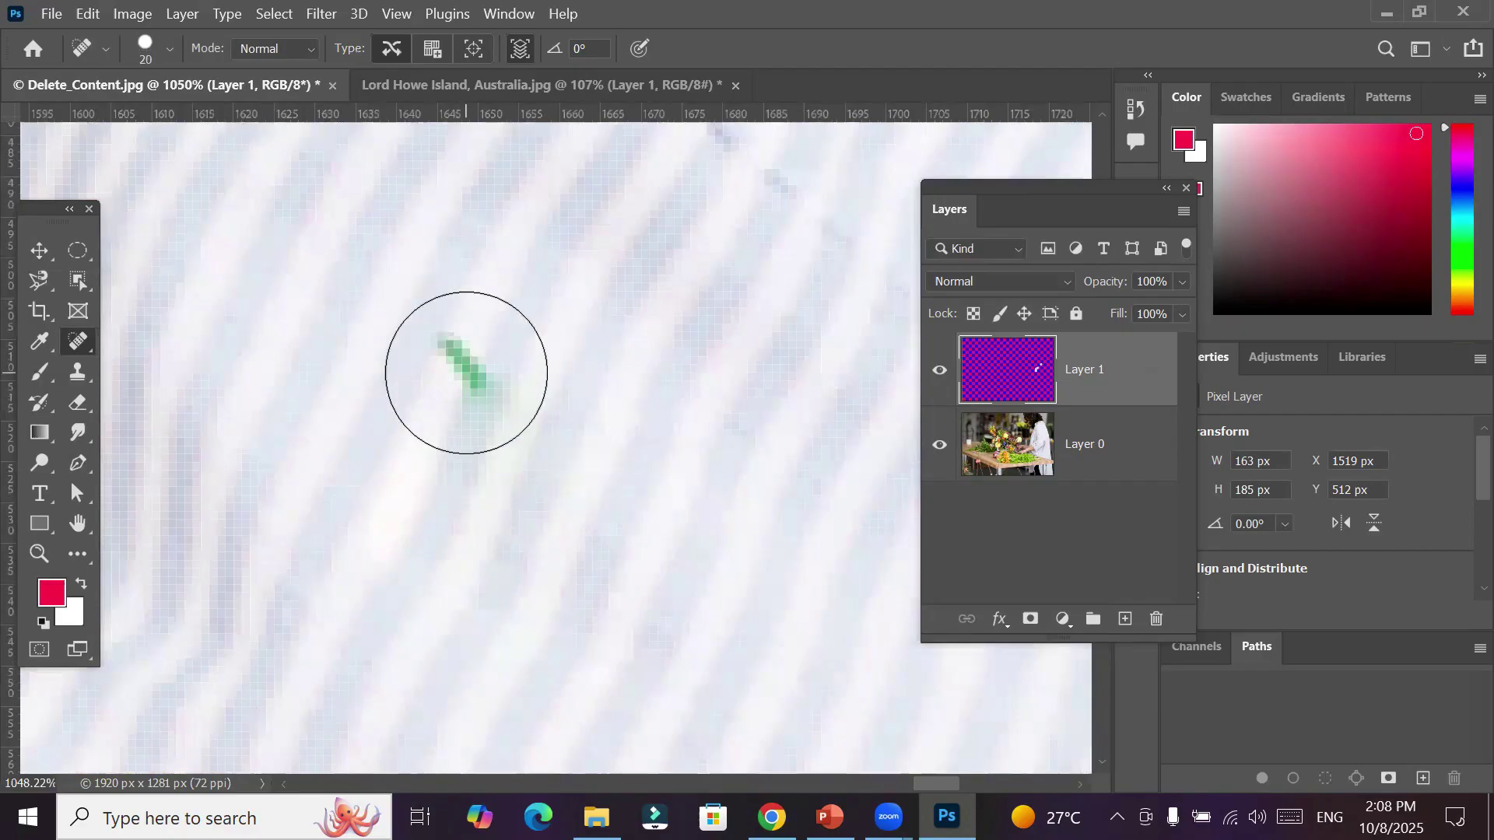
left_click(467, 373)
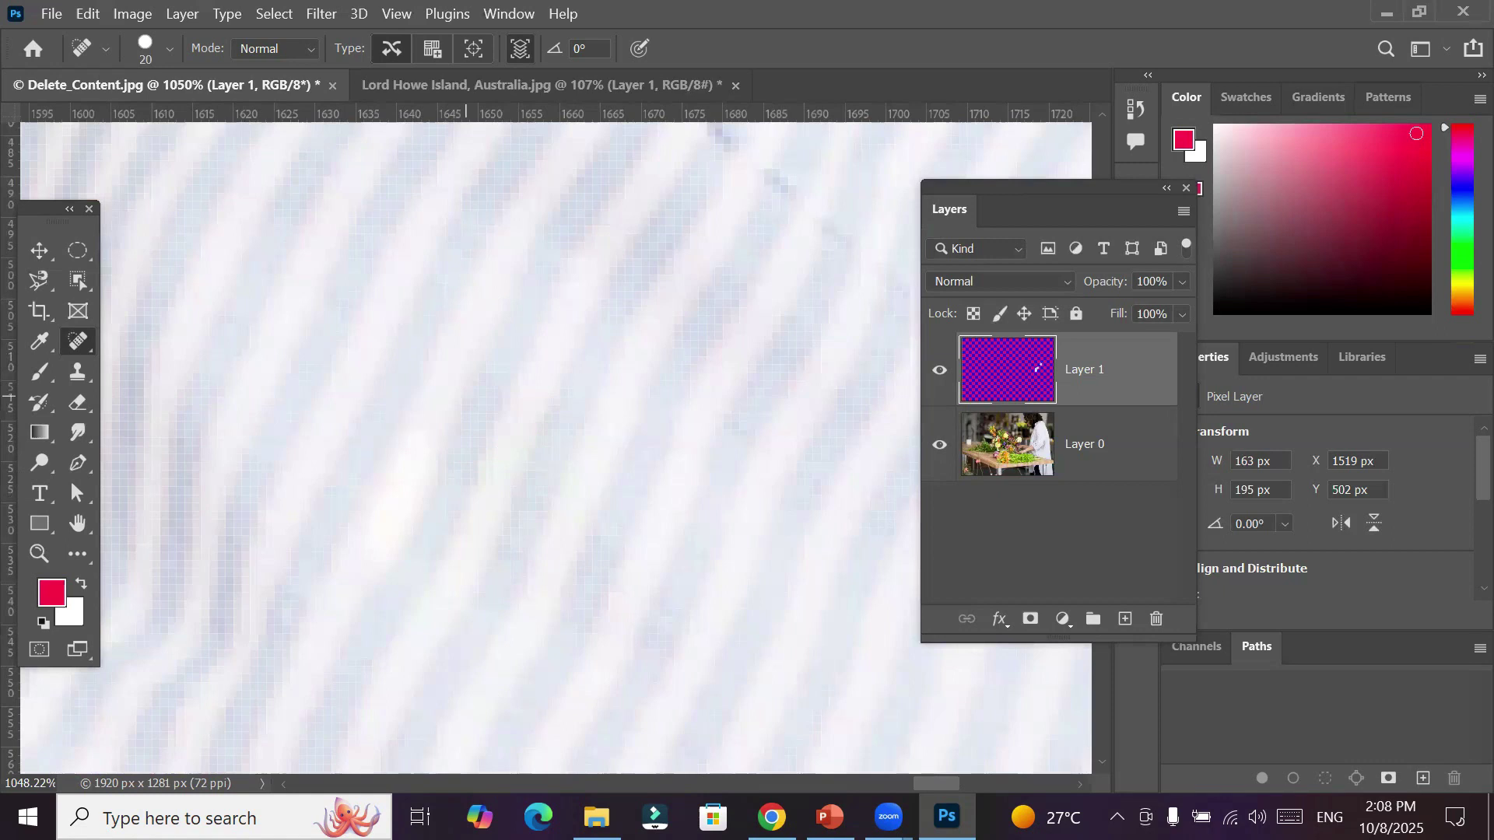
mouse_move(770, 817)
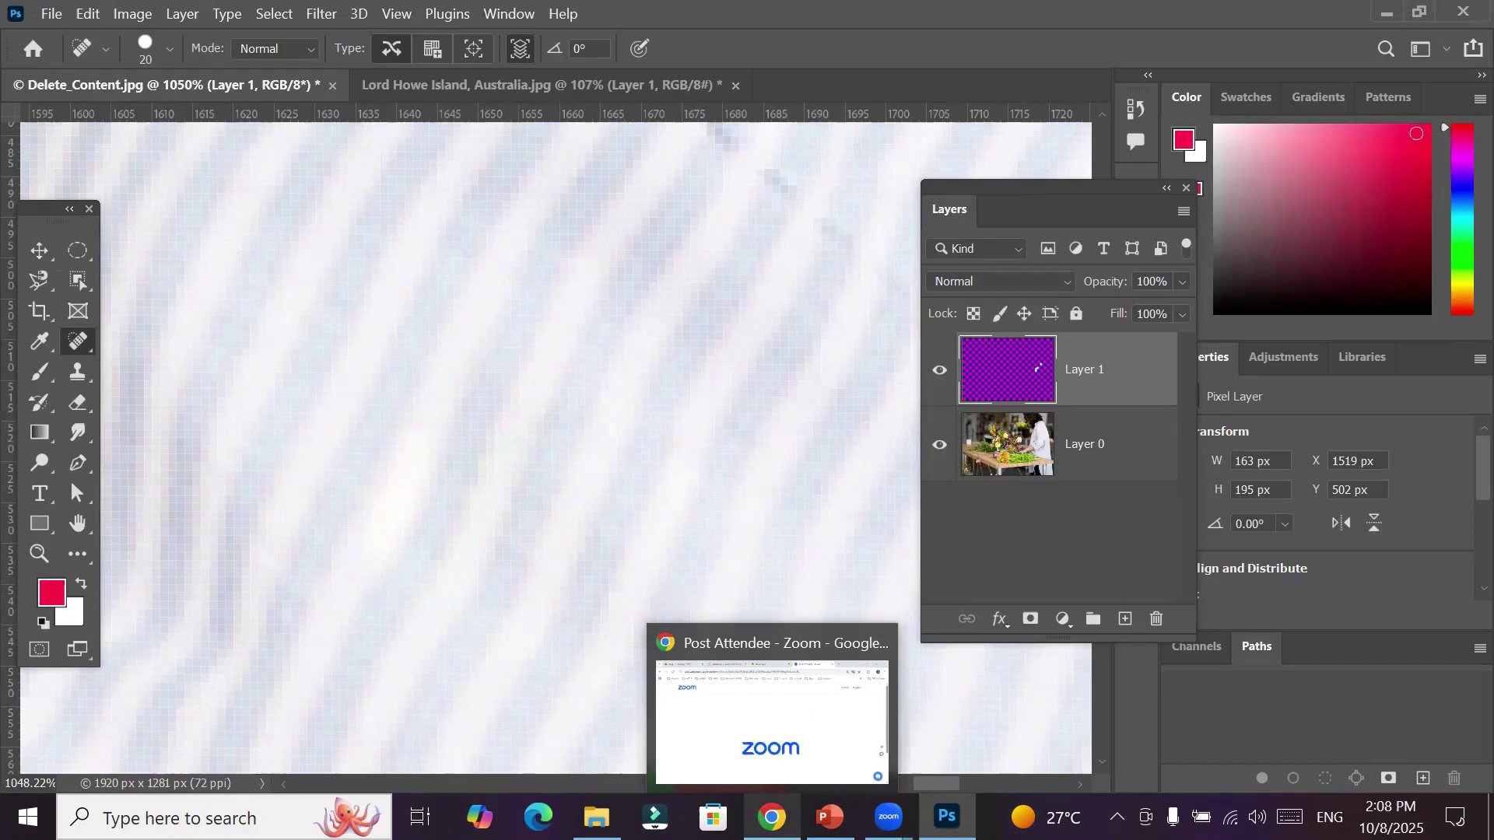
left_click(67, 342)
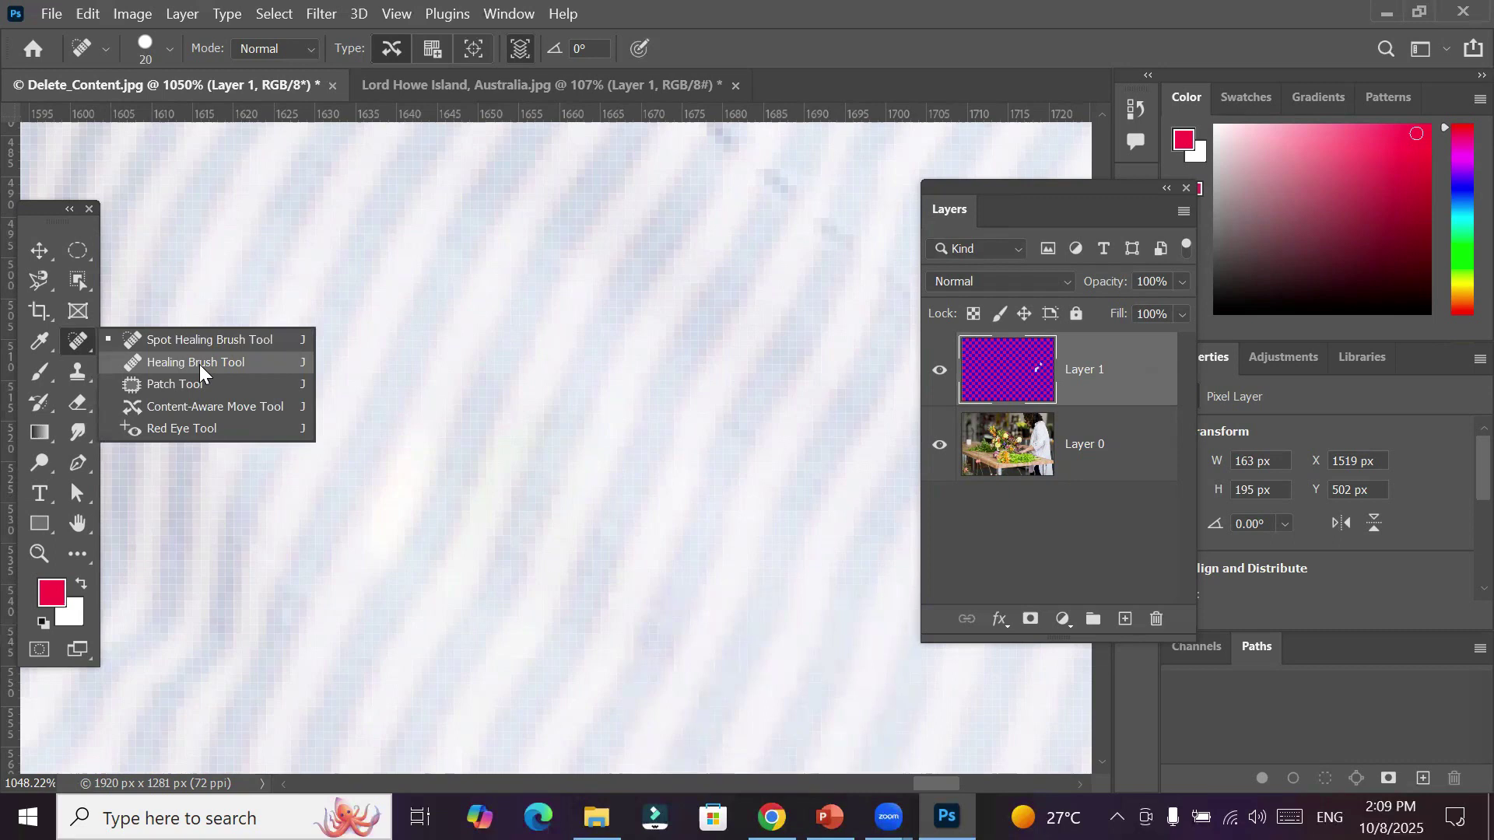
Toggle Layer 1's visibility repeatedly to compare the healed shirt with the original, leaving the layer hidden
scroll(200, 364, "down", 10)
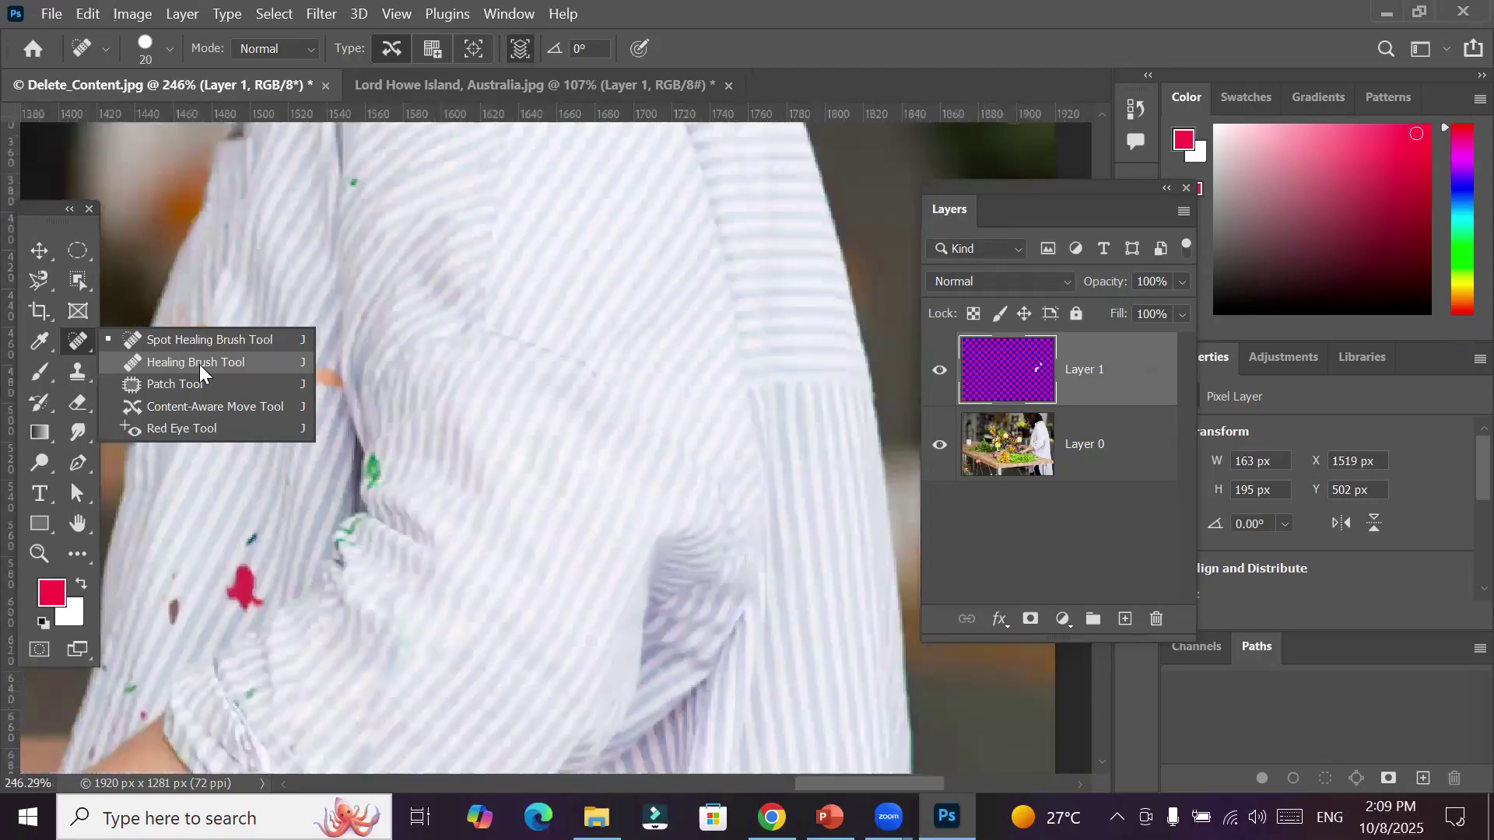
scroll(199, 364, "down", 2)
left_click(940, 370)
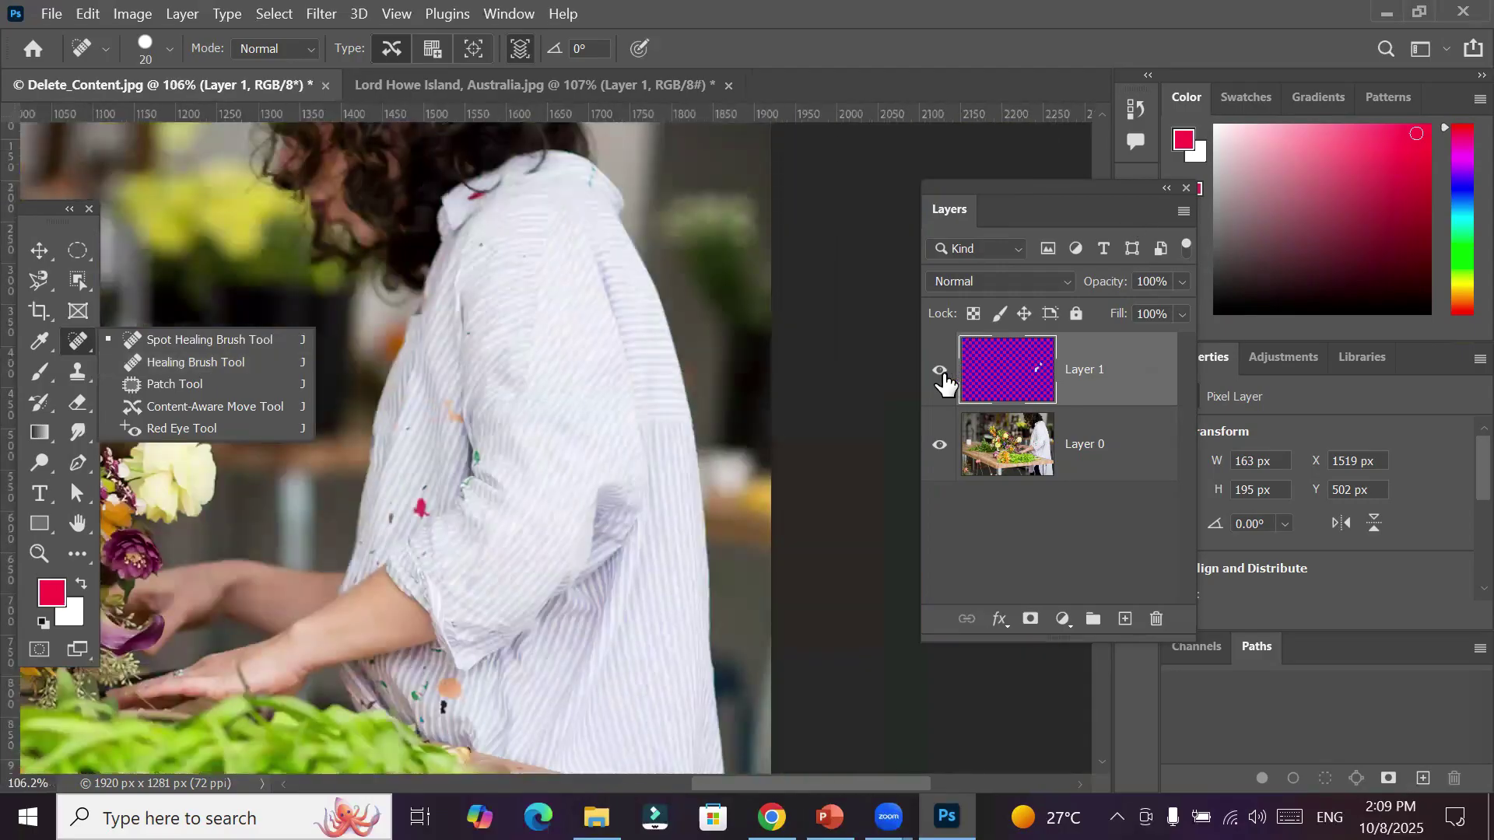
left_click(944, 376)
left_click(944, 376)
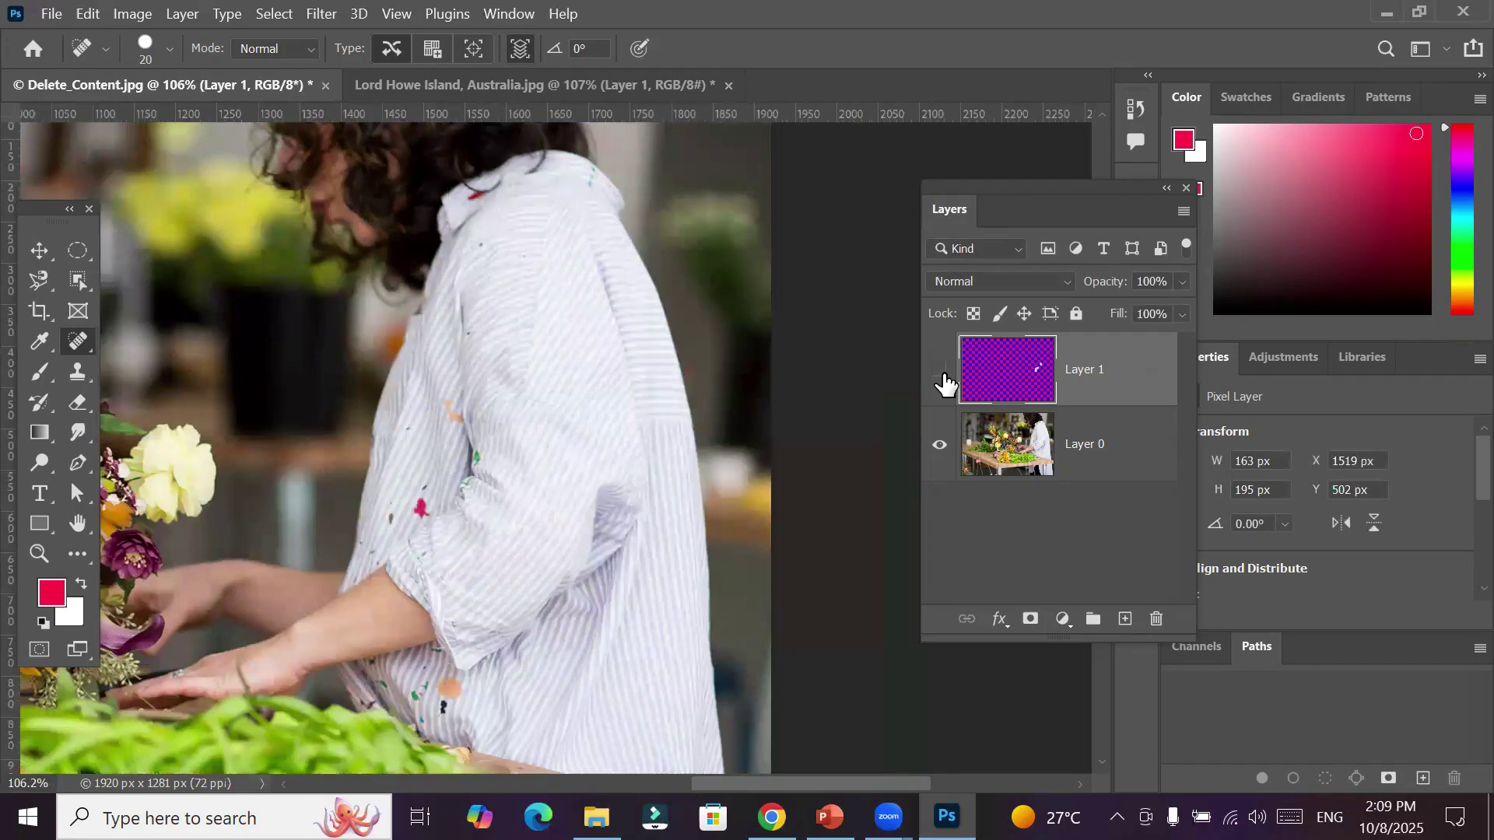
left_click(944, 379)
left_click(944, 379)
left_click(944, 378)
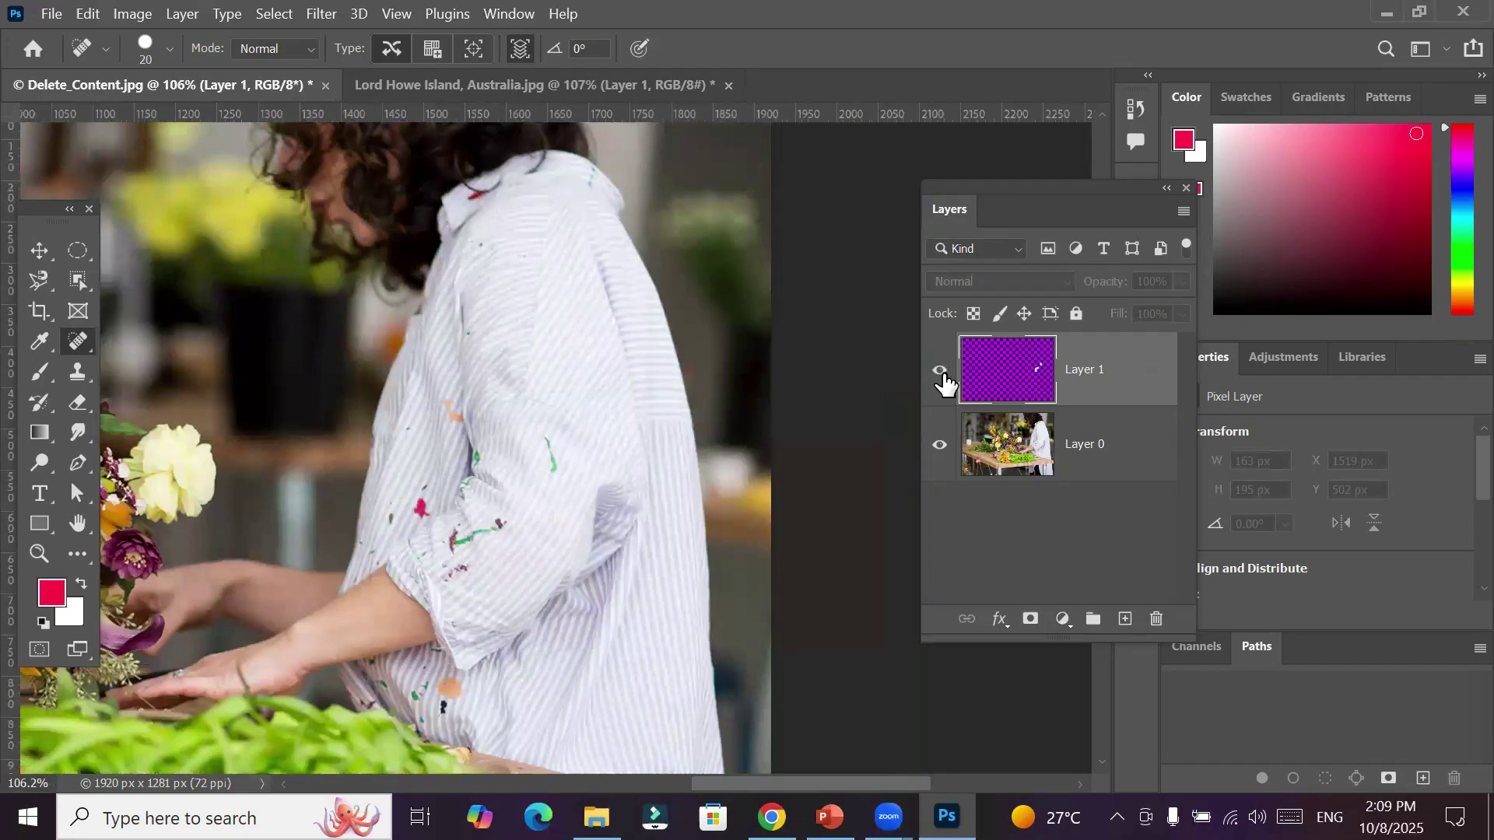
left_click(945, 379)
left_click(944, 379)
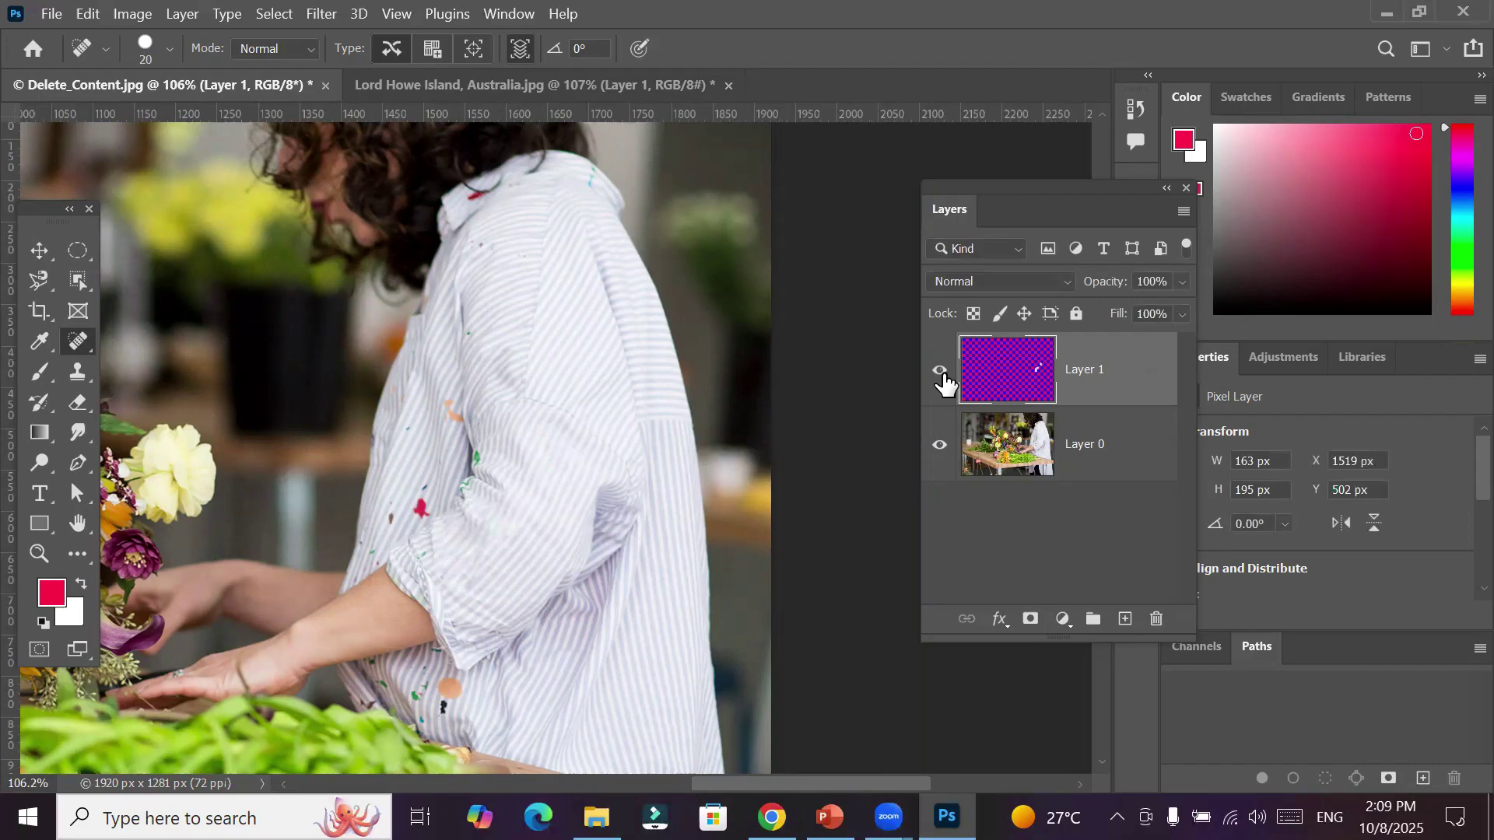
left_click(944, 379)
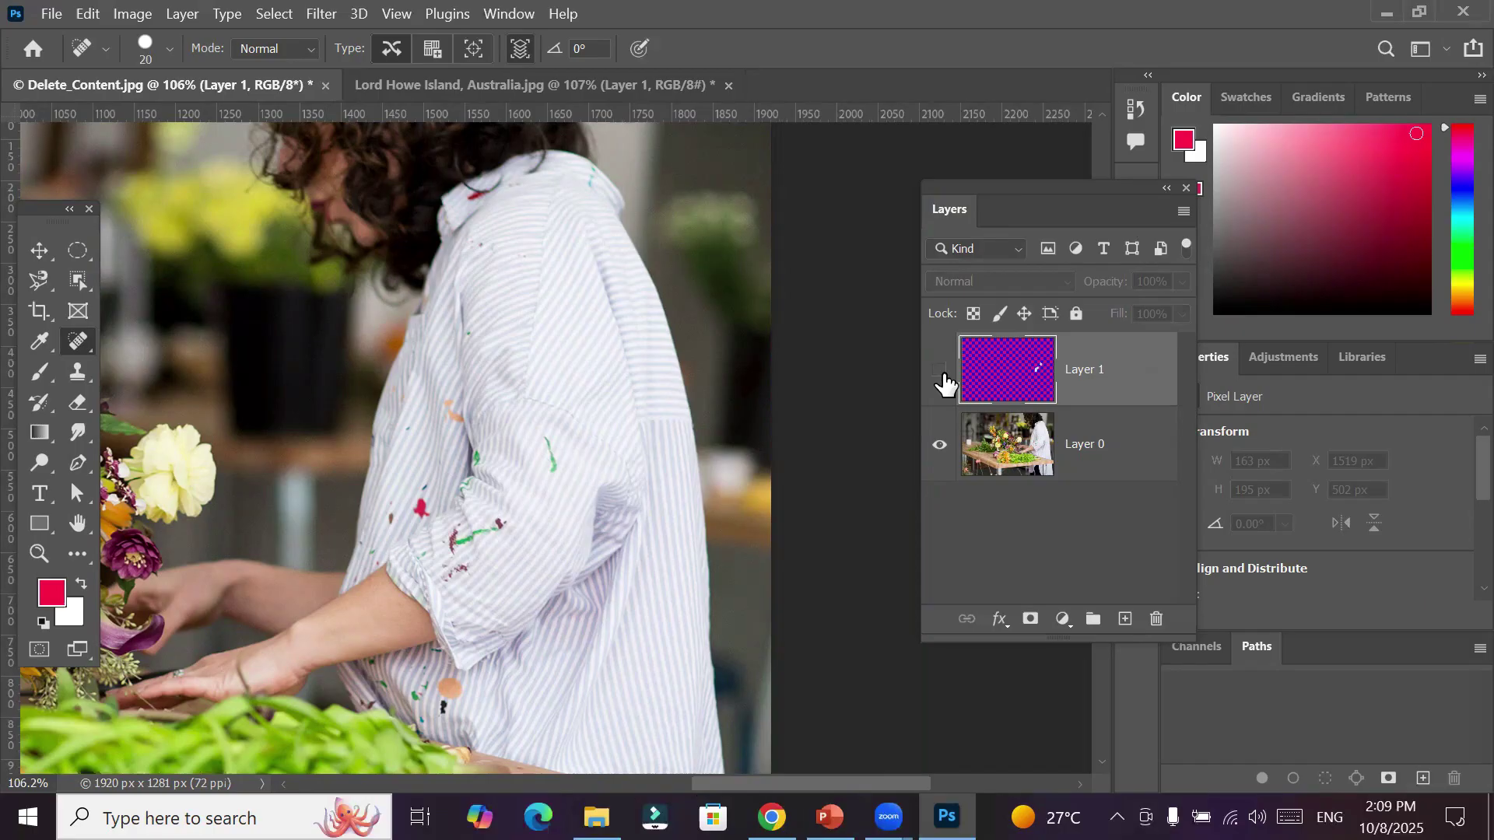
Close the Lord Howe Island, Australia.jpg document without saving its changes
left_click_drag(273, 539, 727, 457)
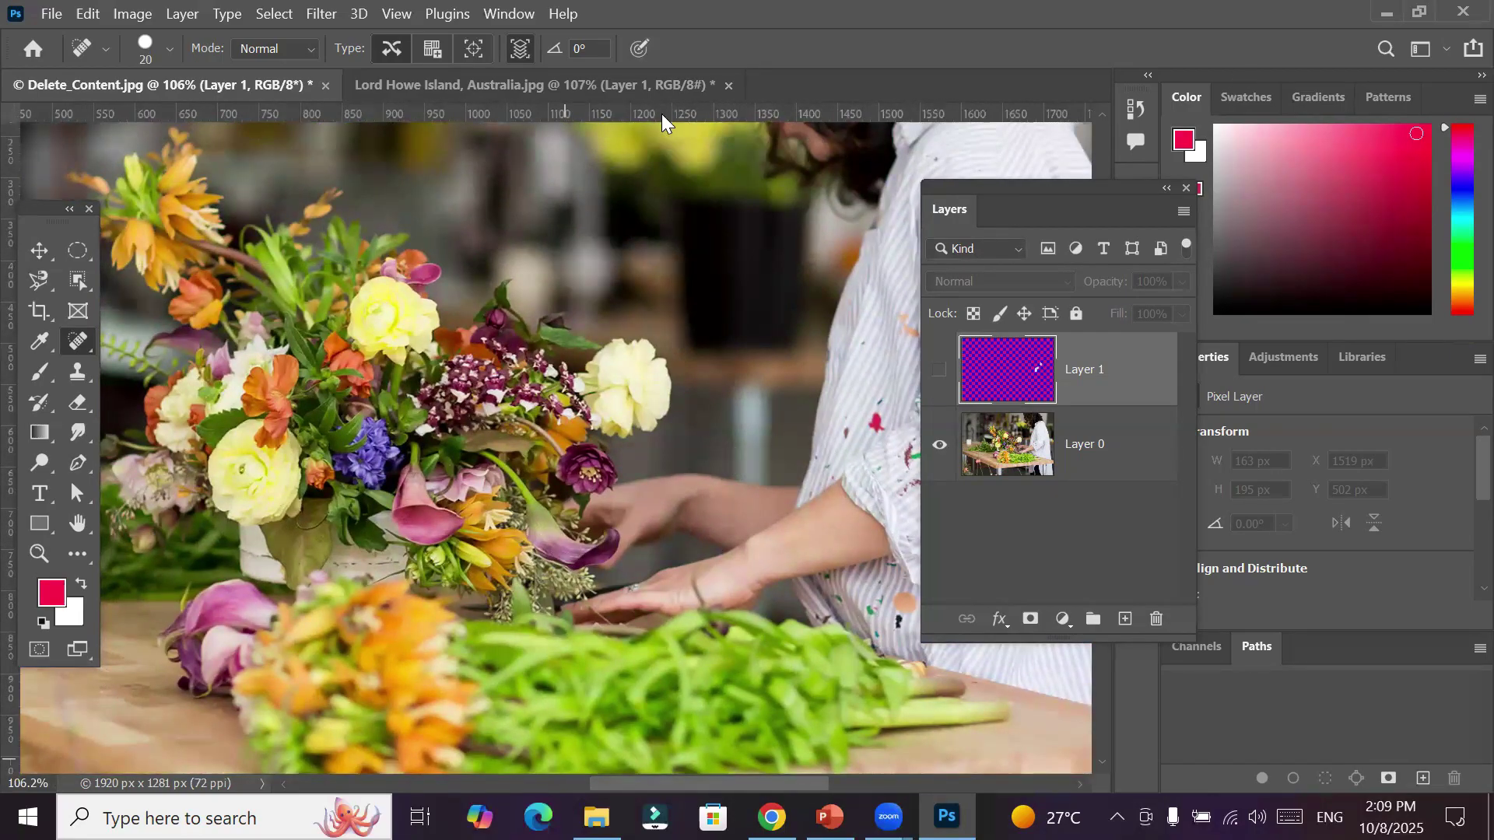
left_click(727, 85)
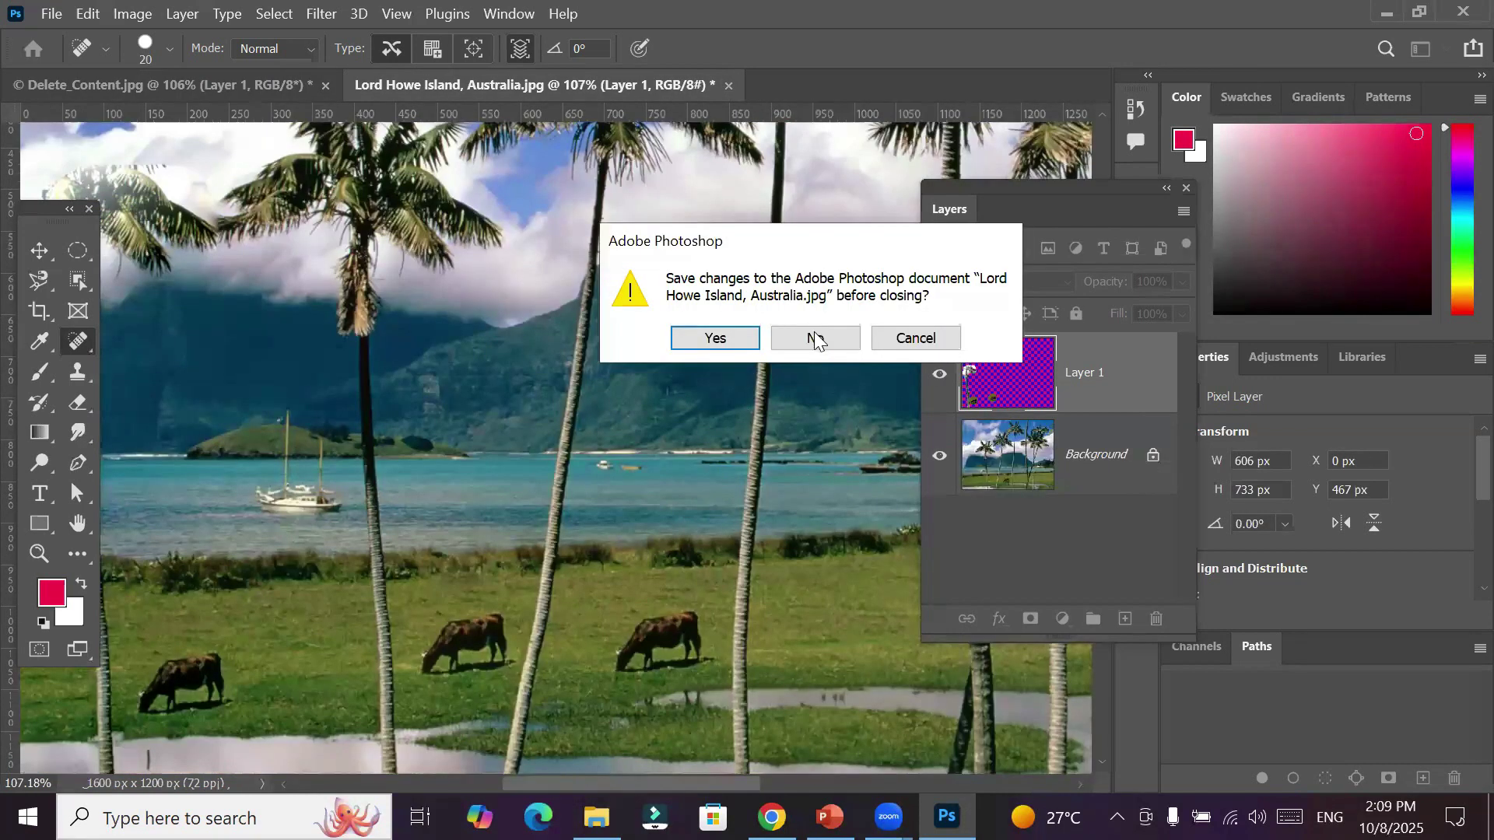
left_click(815, 340)
Switch to File Explorer, open the photo of boots on autumn leaves in Photoshop, and unlock its Background layer
key("alt+Tab")
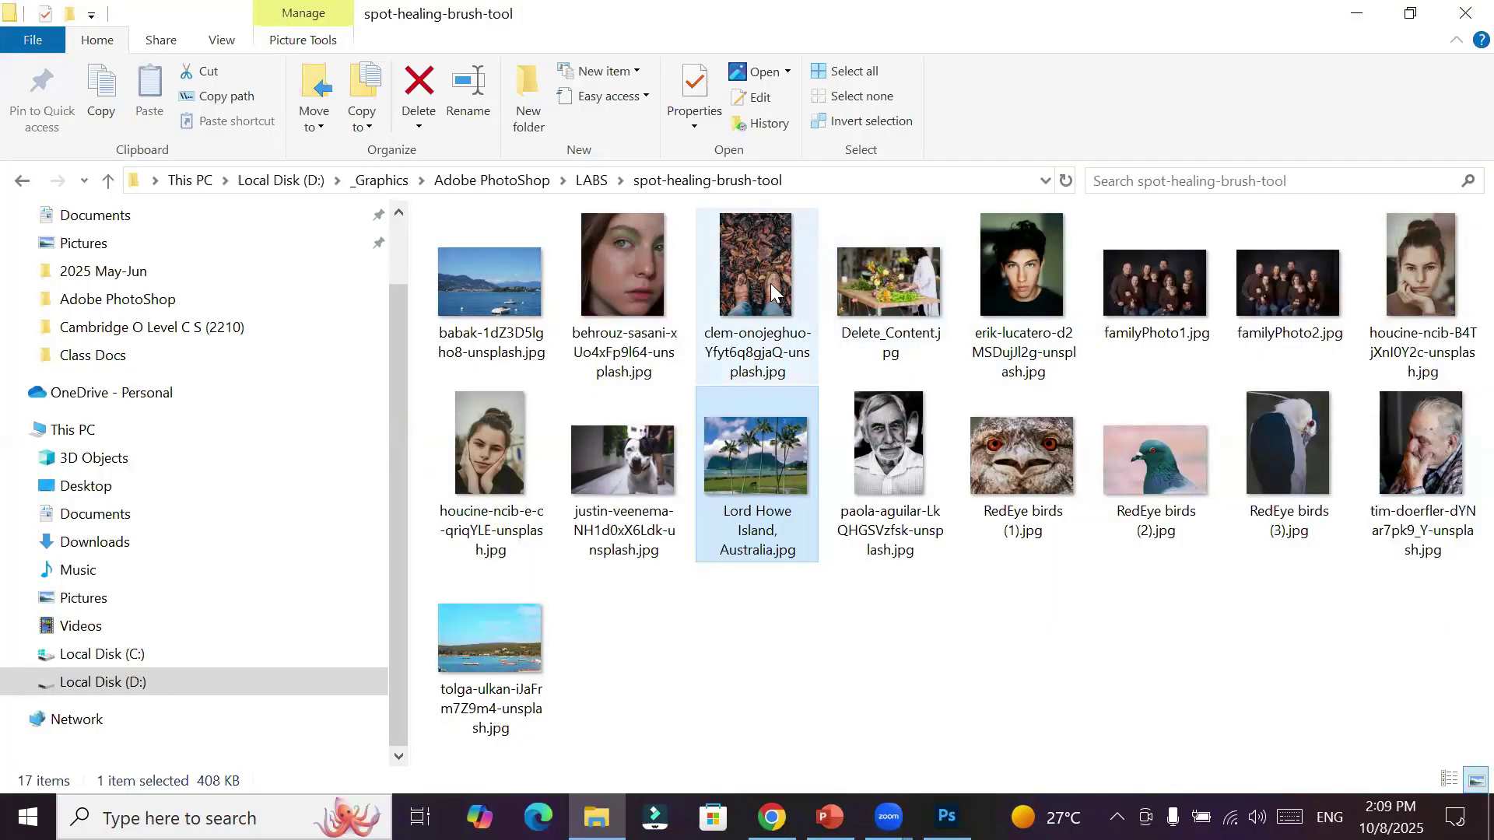
left_click_drag(774, 294, 541, 83)
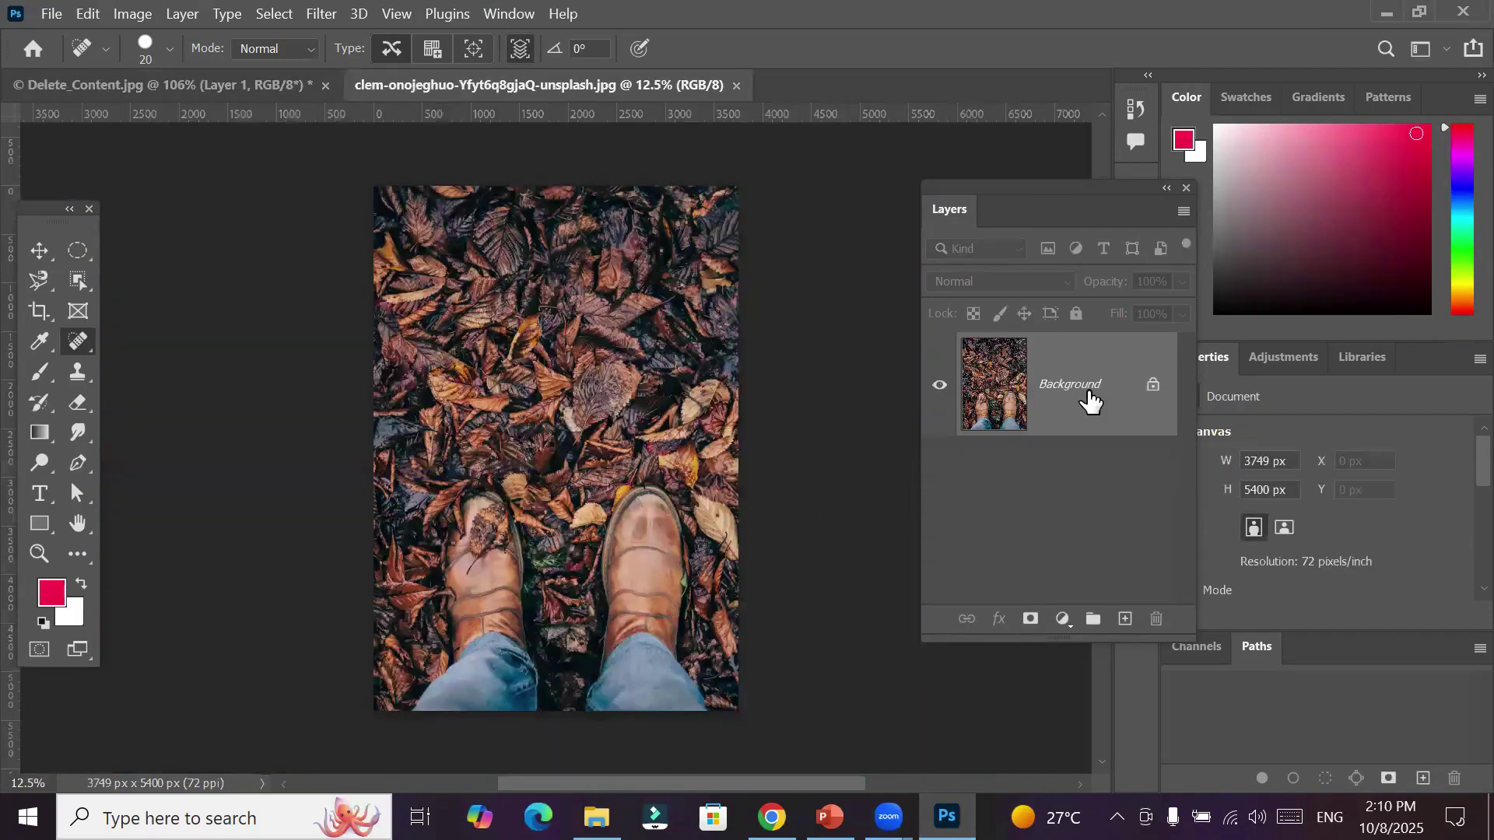
left_click(1153, 387)
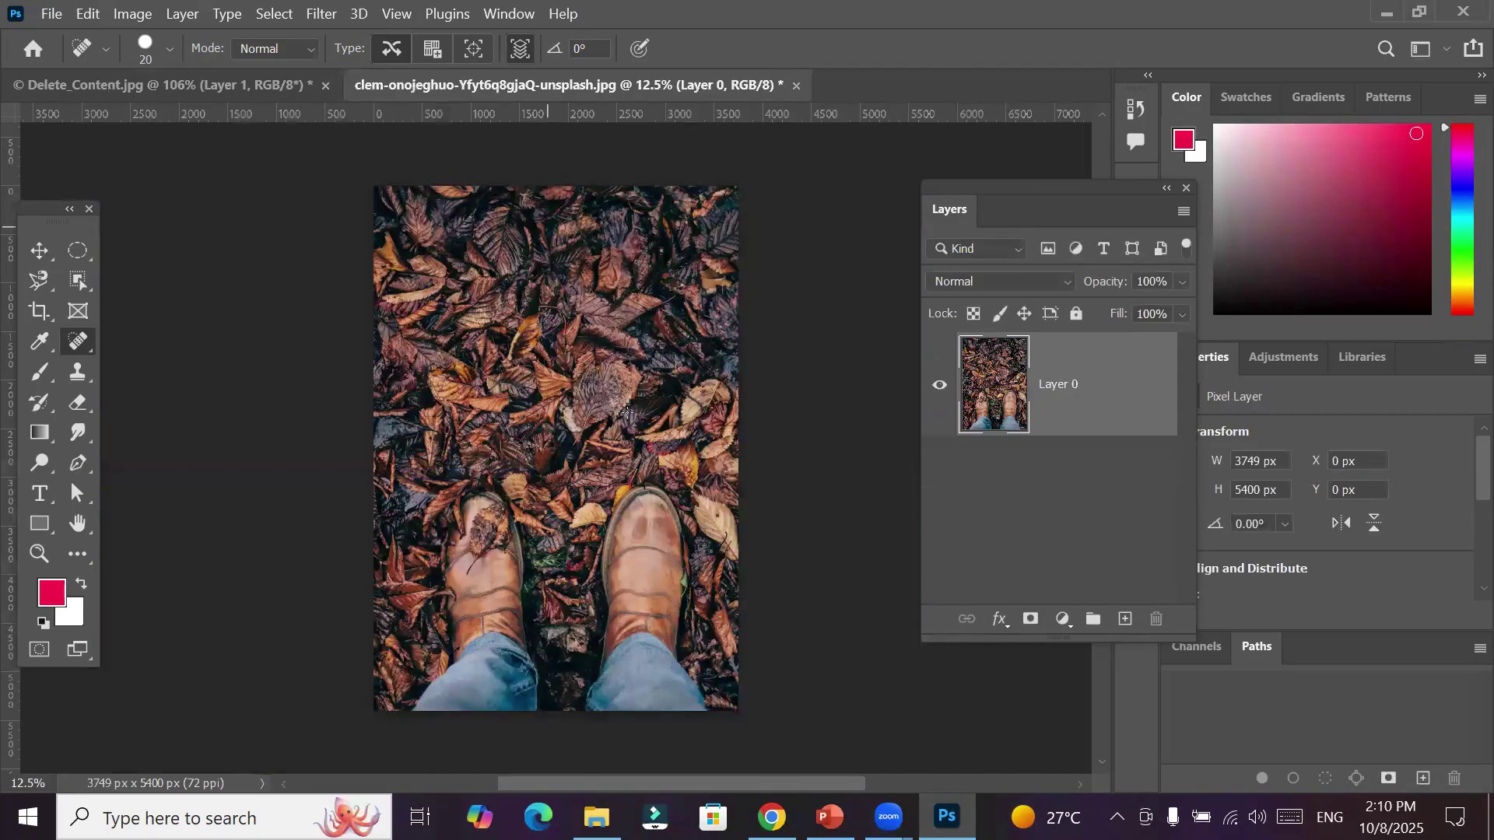
Outline both boots and jeans with the Patch Tool and replace them with leaves from the upper part of the photo
left_click(72, 340)
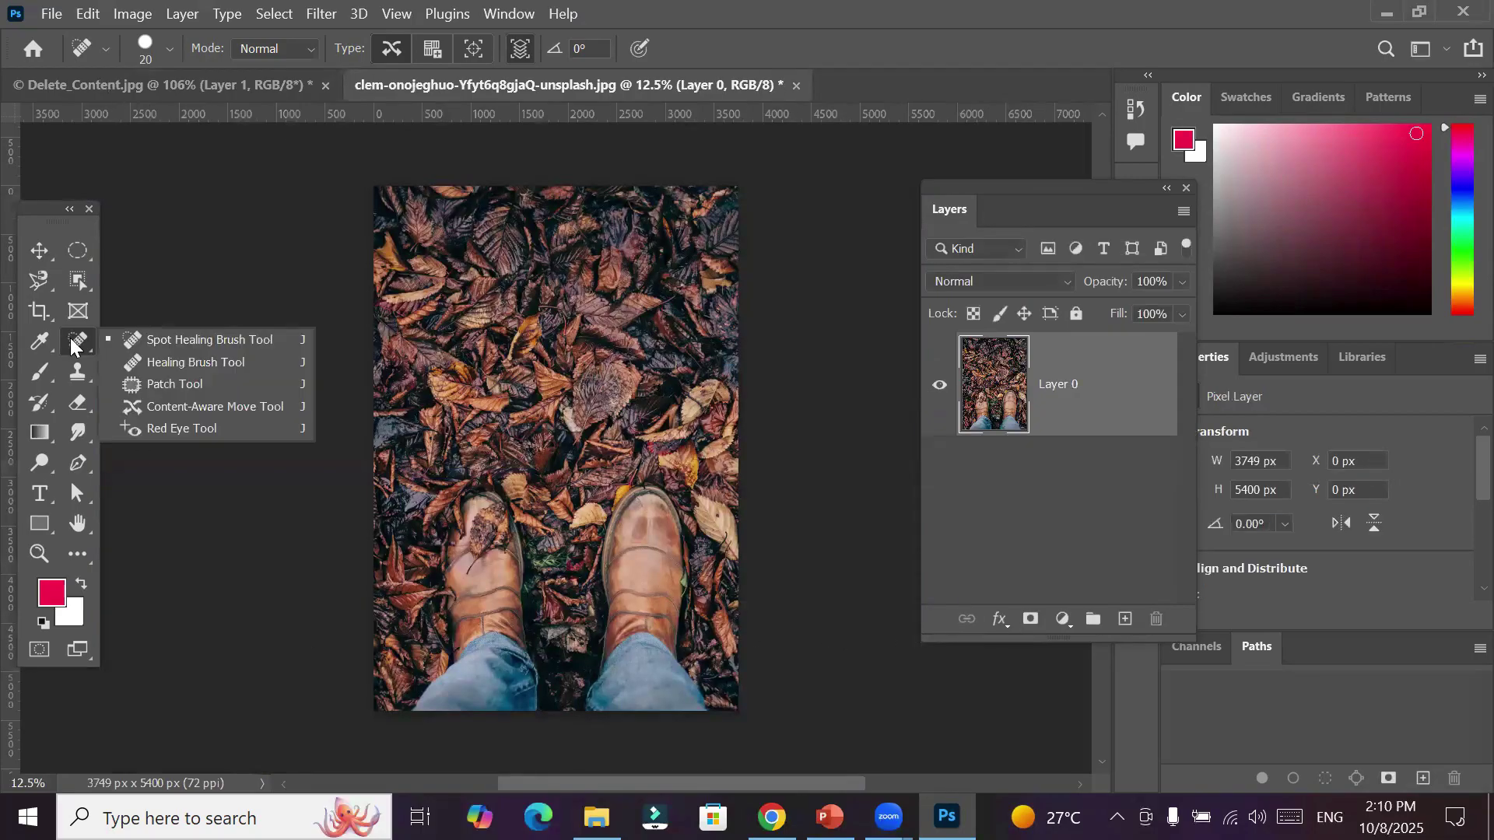
left_click(235, 386)
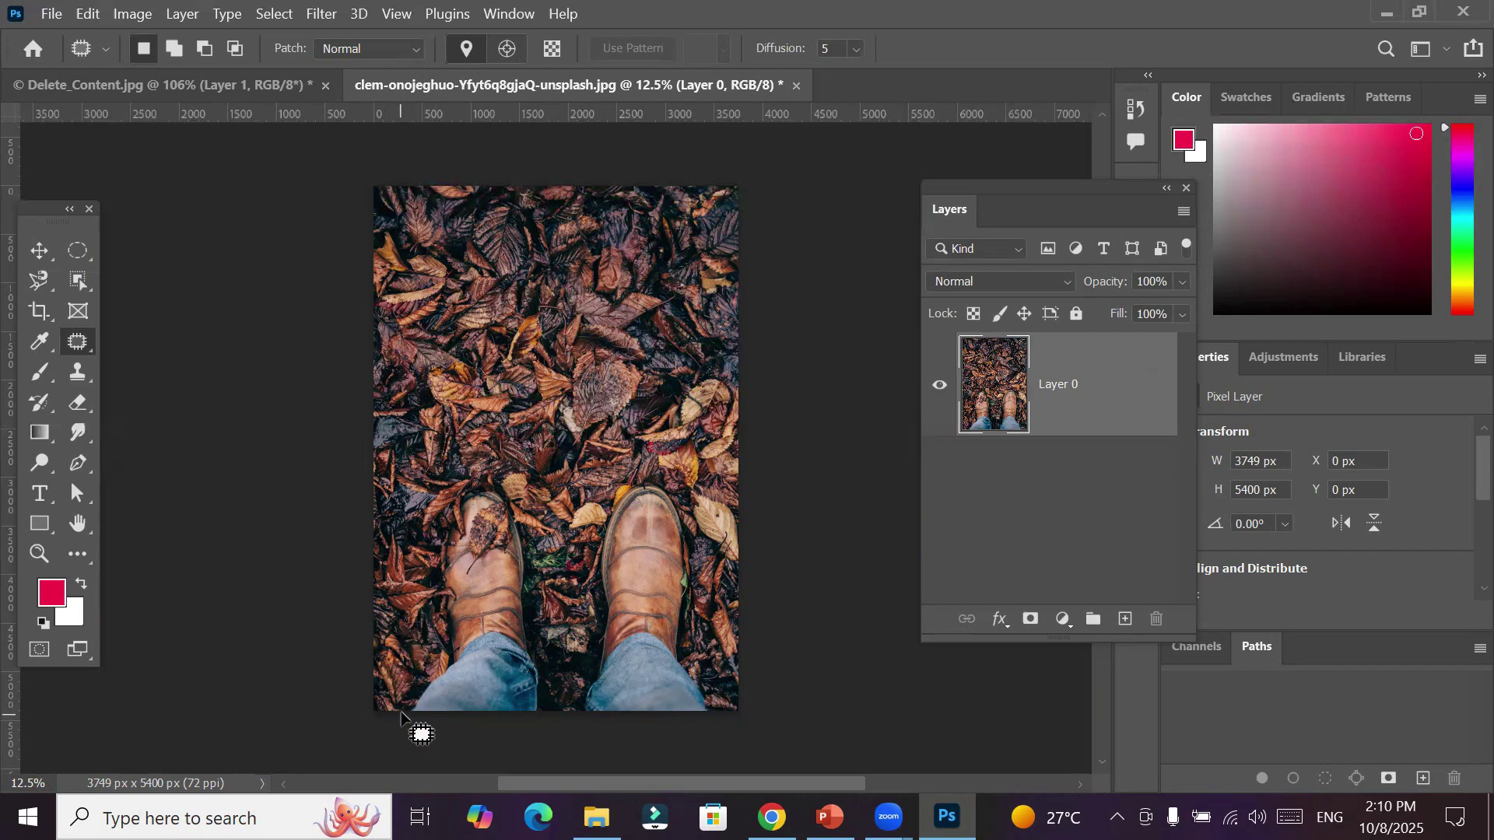
mouse_move(403, 710)
left_mouse_down()
mouse_move(439, 672)
mouse_move(450, 483)
mouse_move(474, 471)
mouse_move(512, 489)
mouse_move(561, 703)
mouse_move(591, 660)
mouse_move(624, 481)
mouse_move(645, 470)
mouse_move(682, 495)
mouse_move(721, 724)
left_mouse_up()
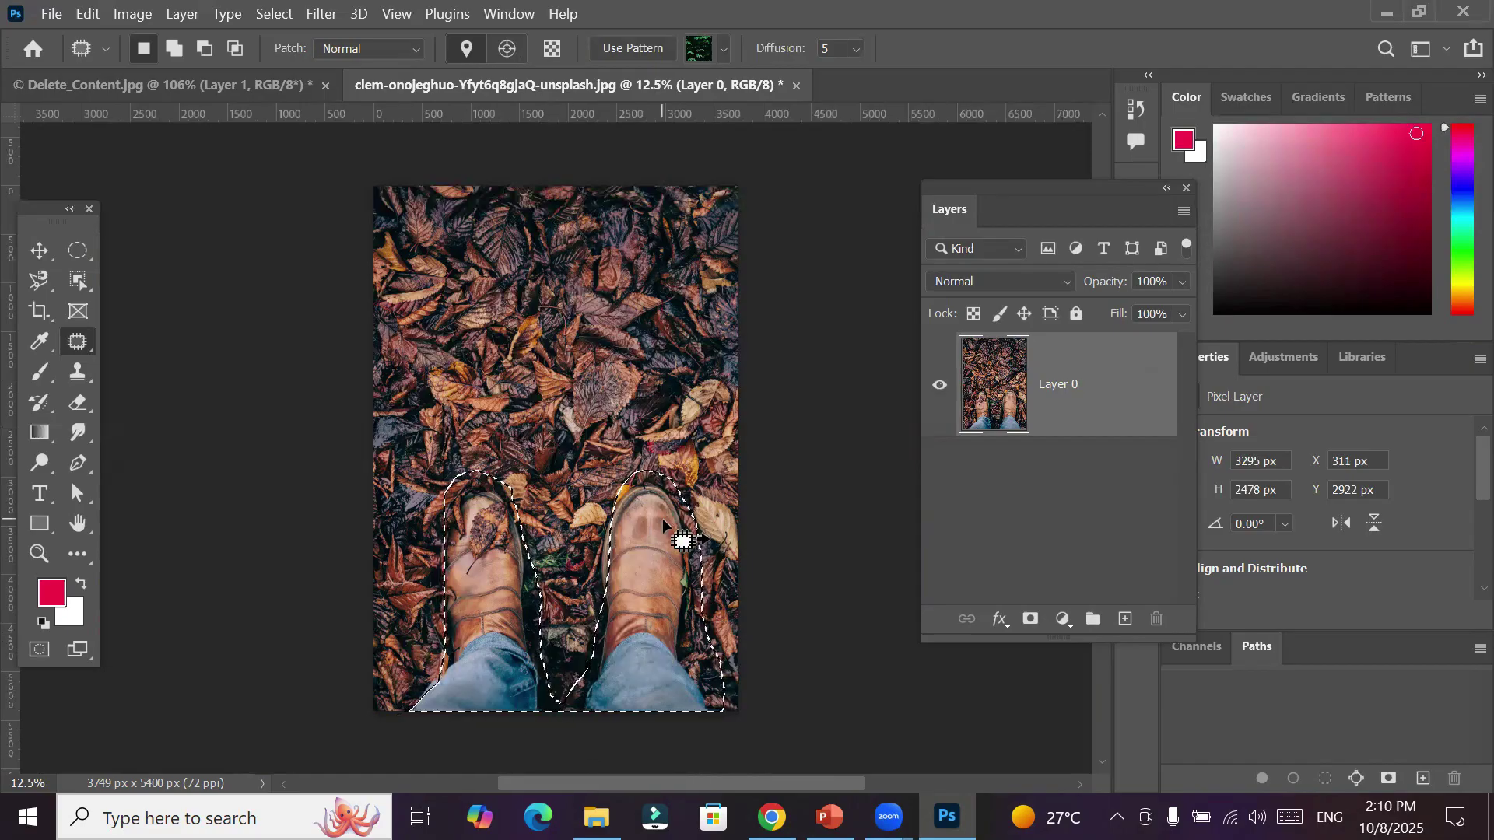
left_click_drag(662, 529, 652, 249)
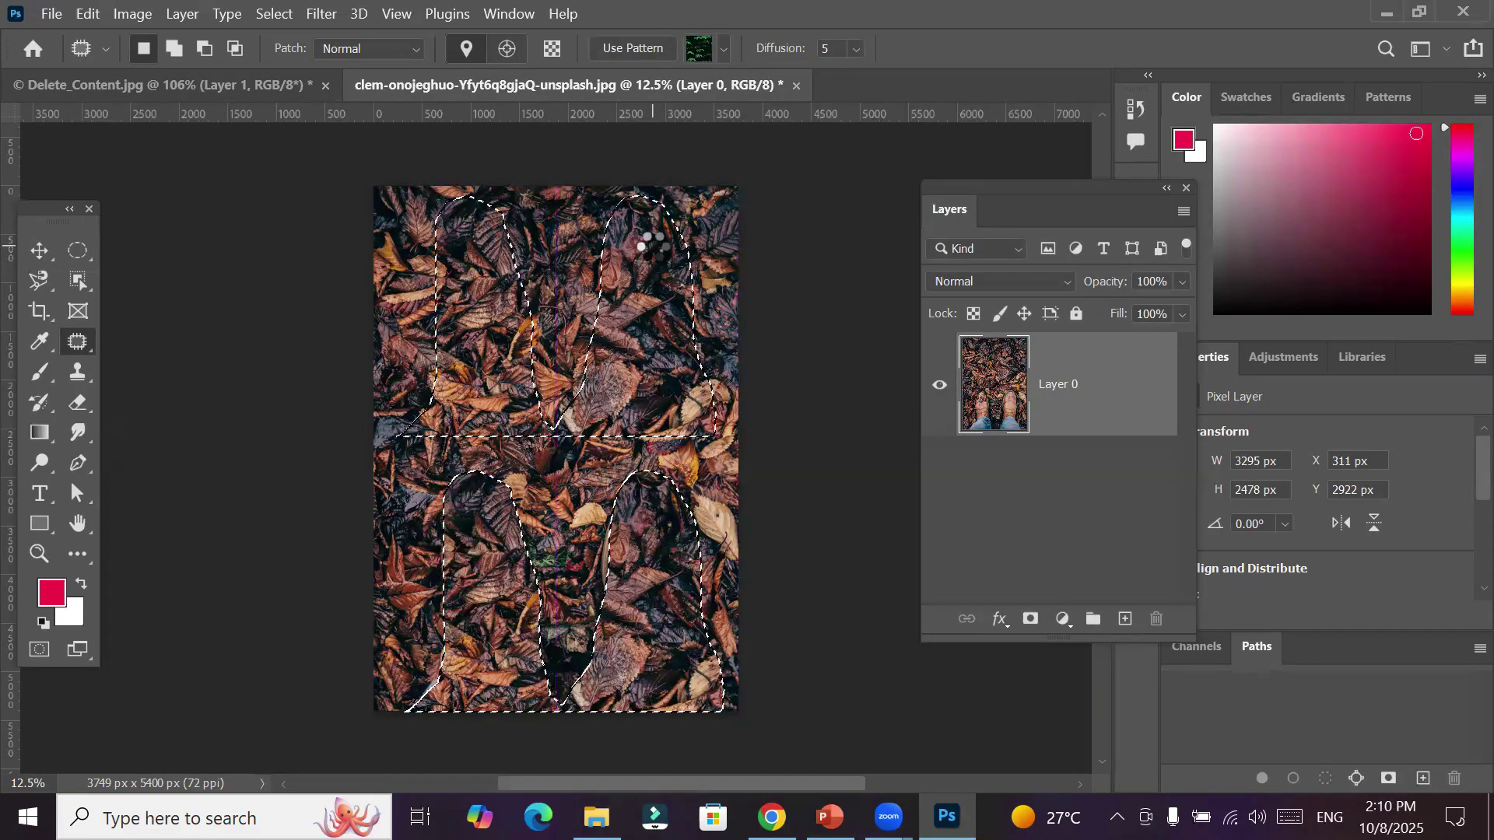
Deselect the patched leaves area, switch to File Explorer, and open the photo of two boats on a lake in Photoshop
left_click(504, 517)
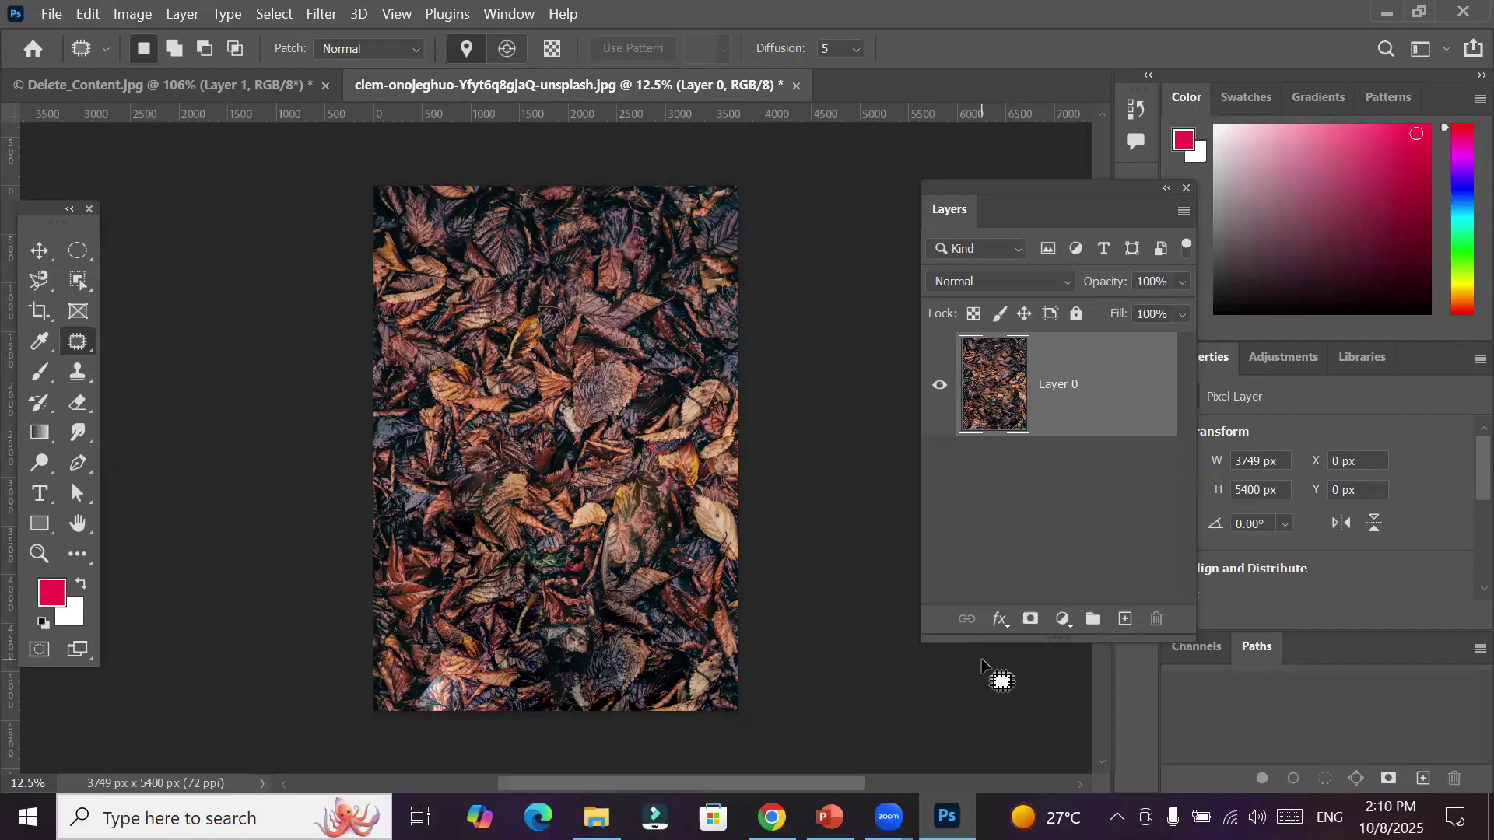
left_click(596, 817)
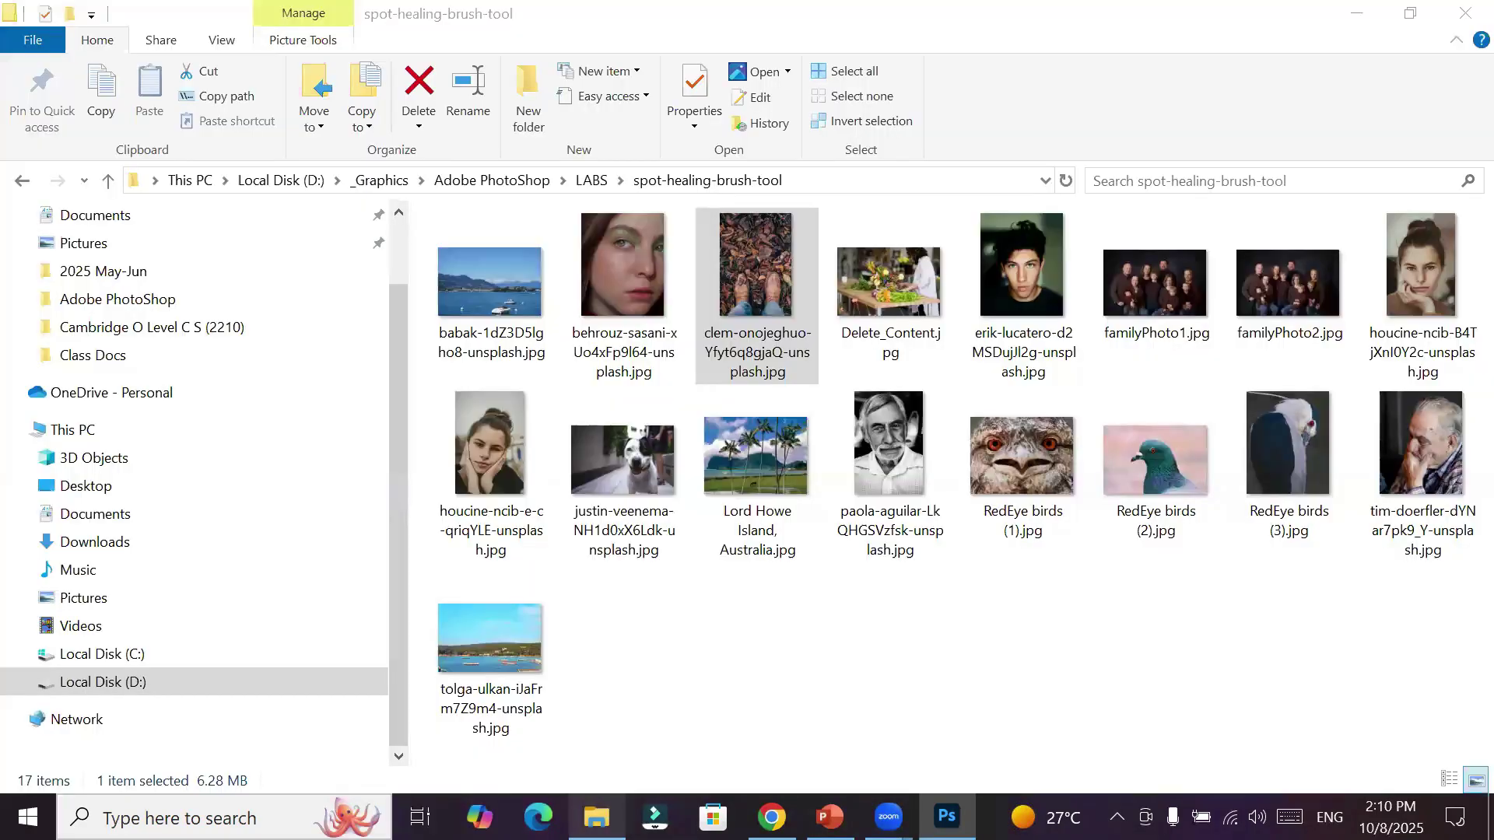
double_click(483, 299)
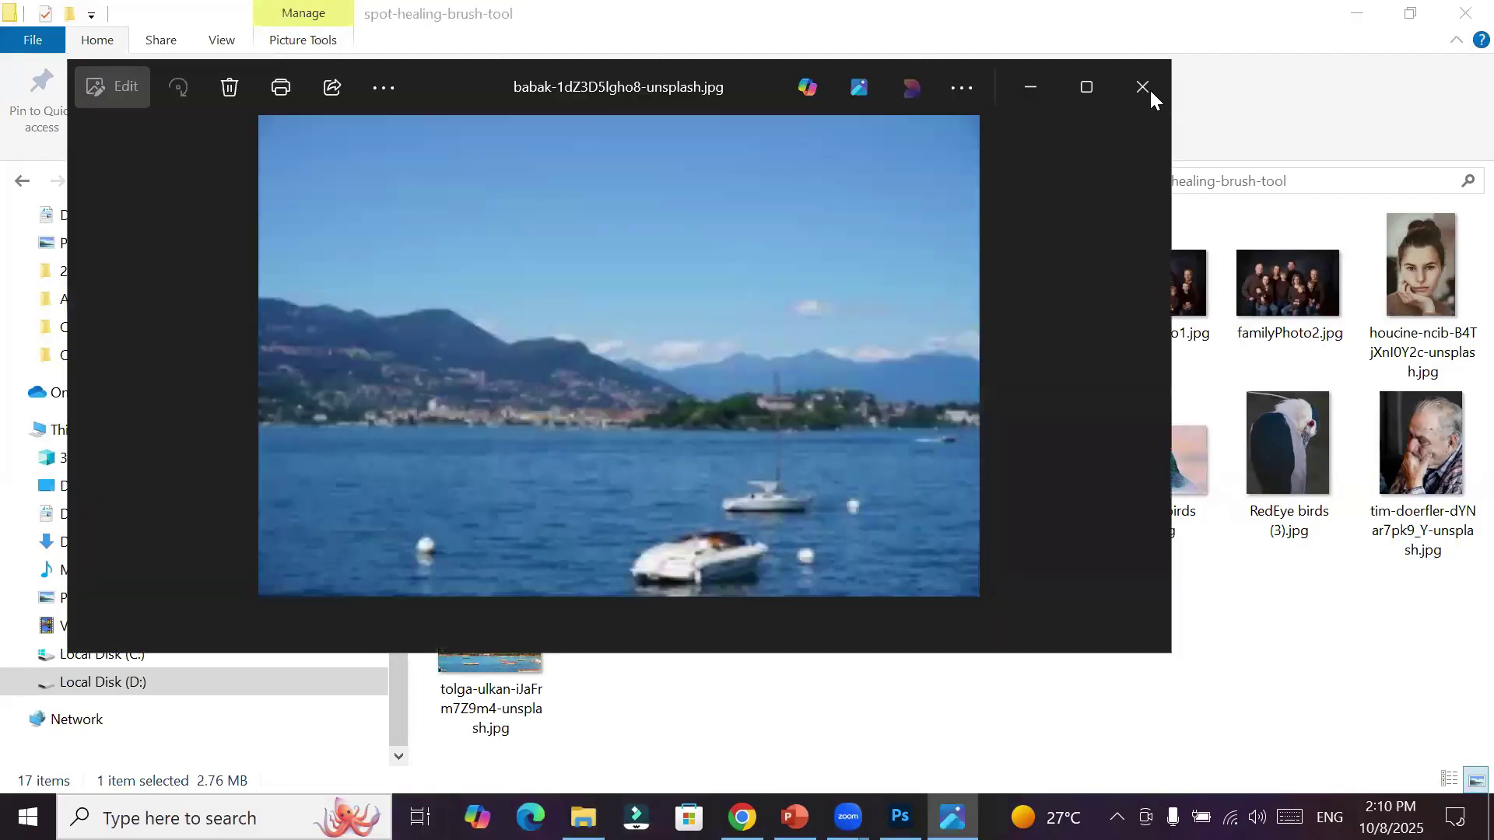
left_click(1145, 88)
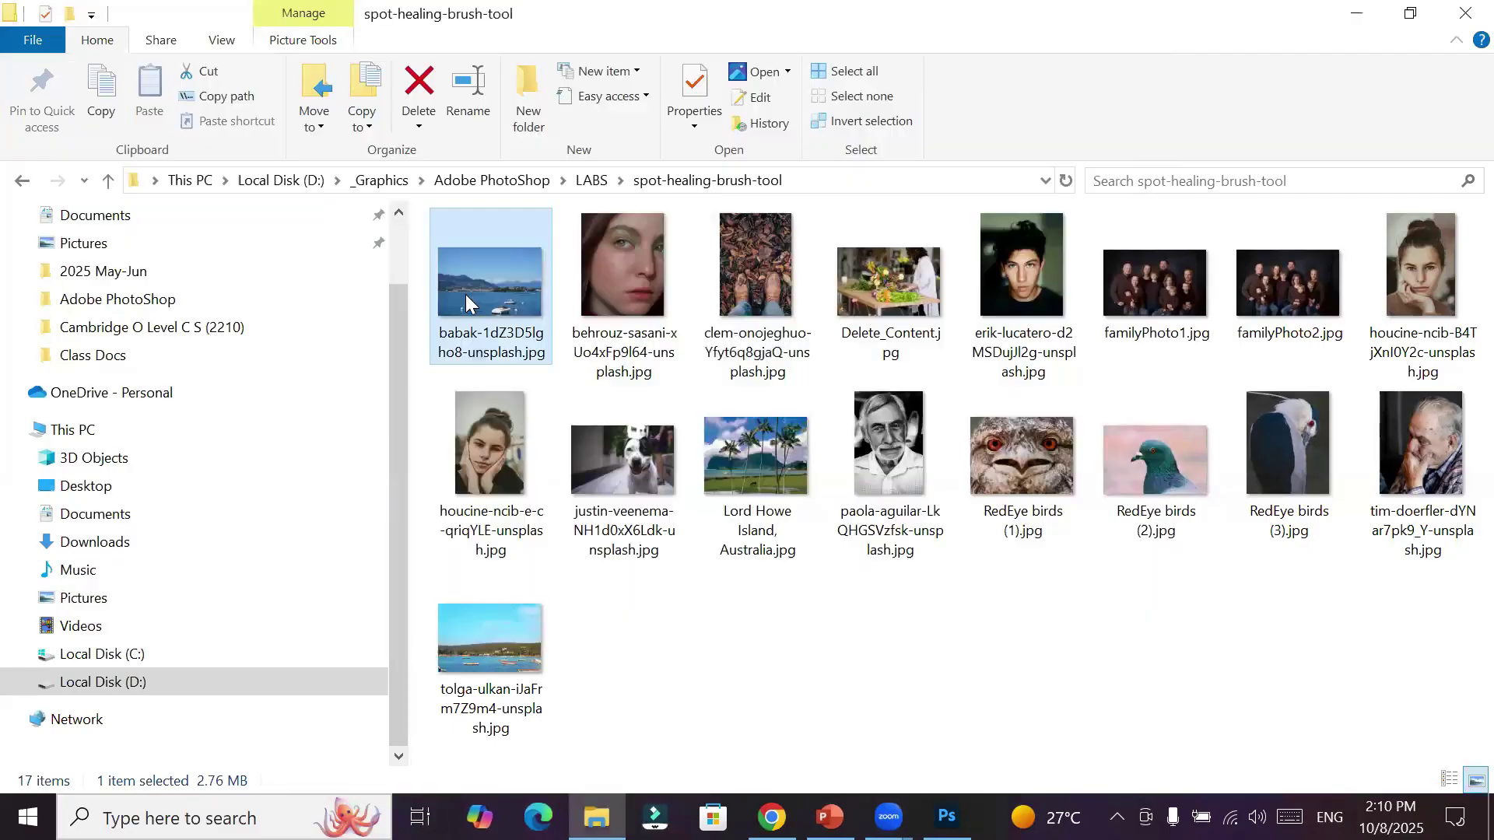
left_click_drag(465, 294, 859, 90)
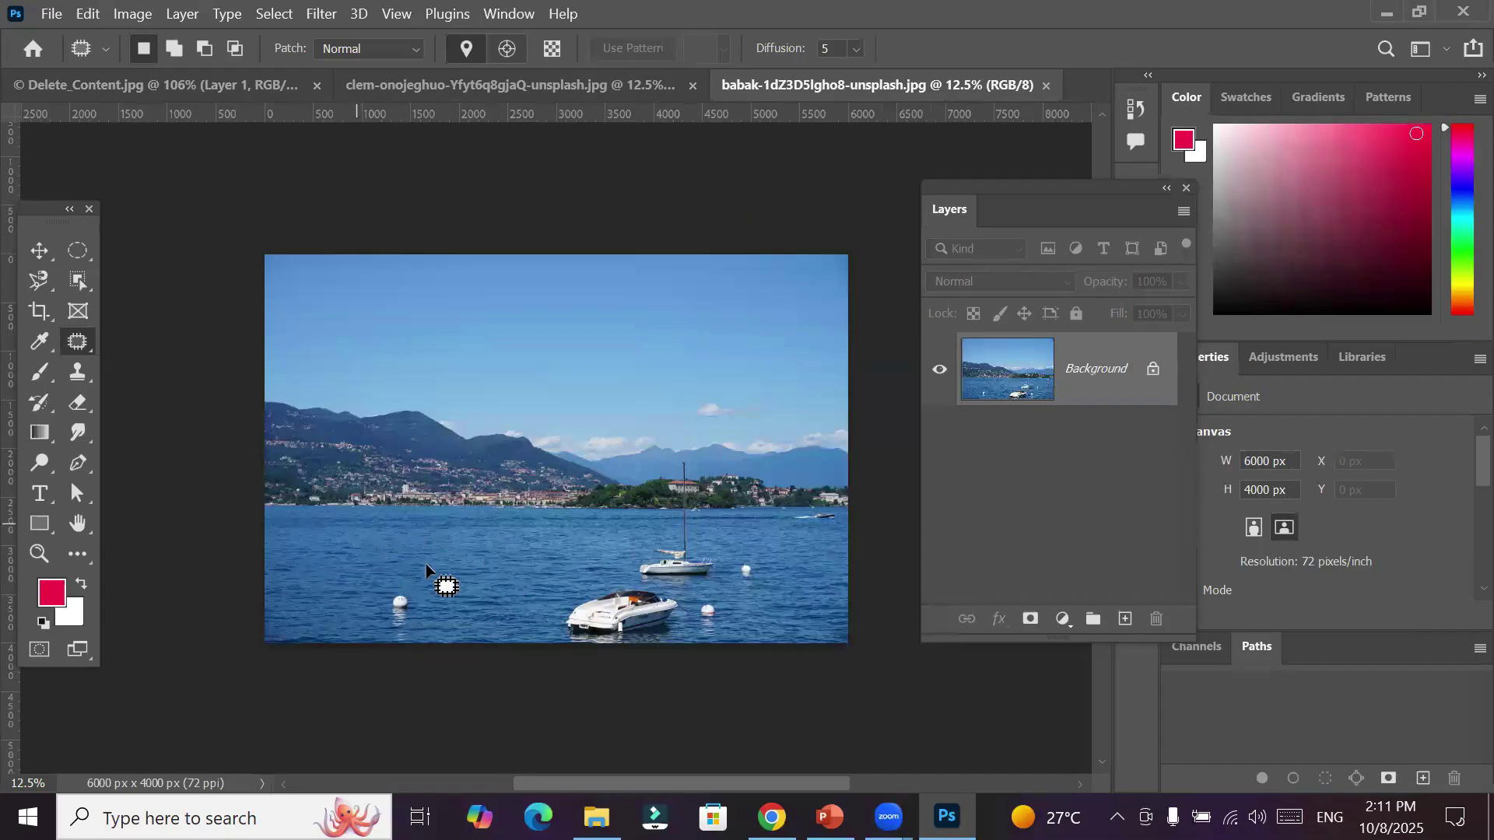
Outline both boats and the two nearby buoys with the Patch Tool, replace them with open water, and deselect
mouse_move(567, 647)
left_mouse_down()
mouse_move(604, 535)
mouse_move(692, 509)
mouse_move(749, 533)
mouse_move(771, 582)
mouse_move(757, 657)
mouse_move(723, 669)
left_mouse_up()
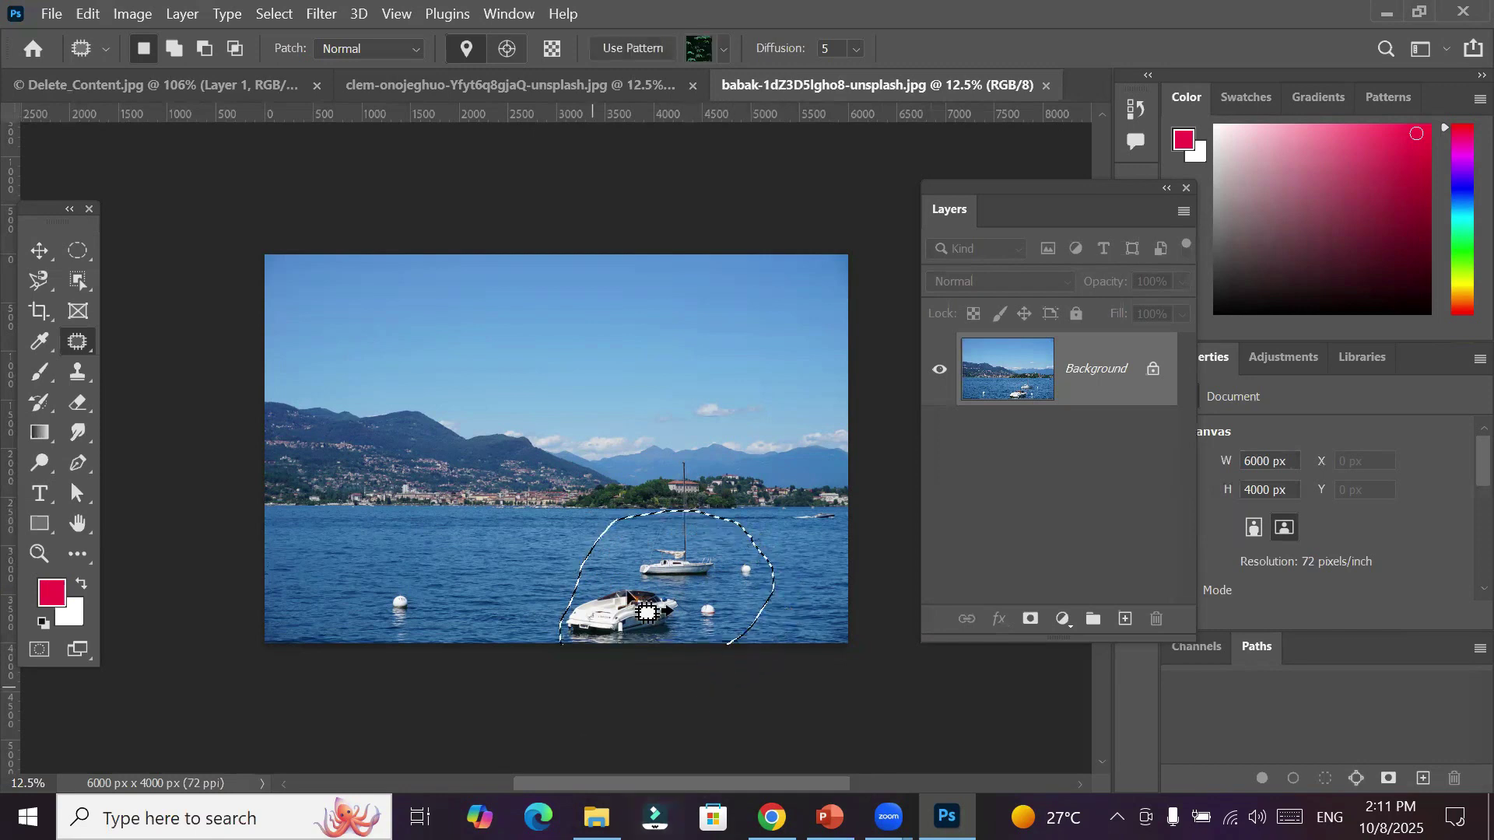
left_click_drag(692, 583, 418, 581)
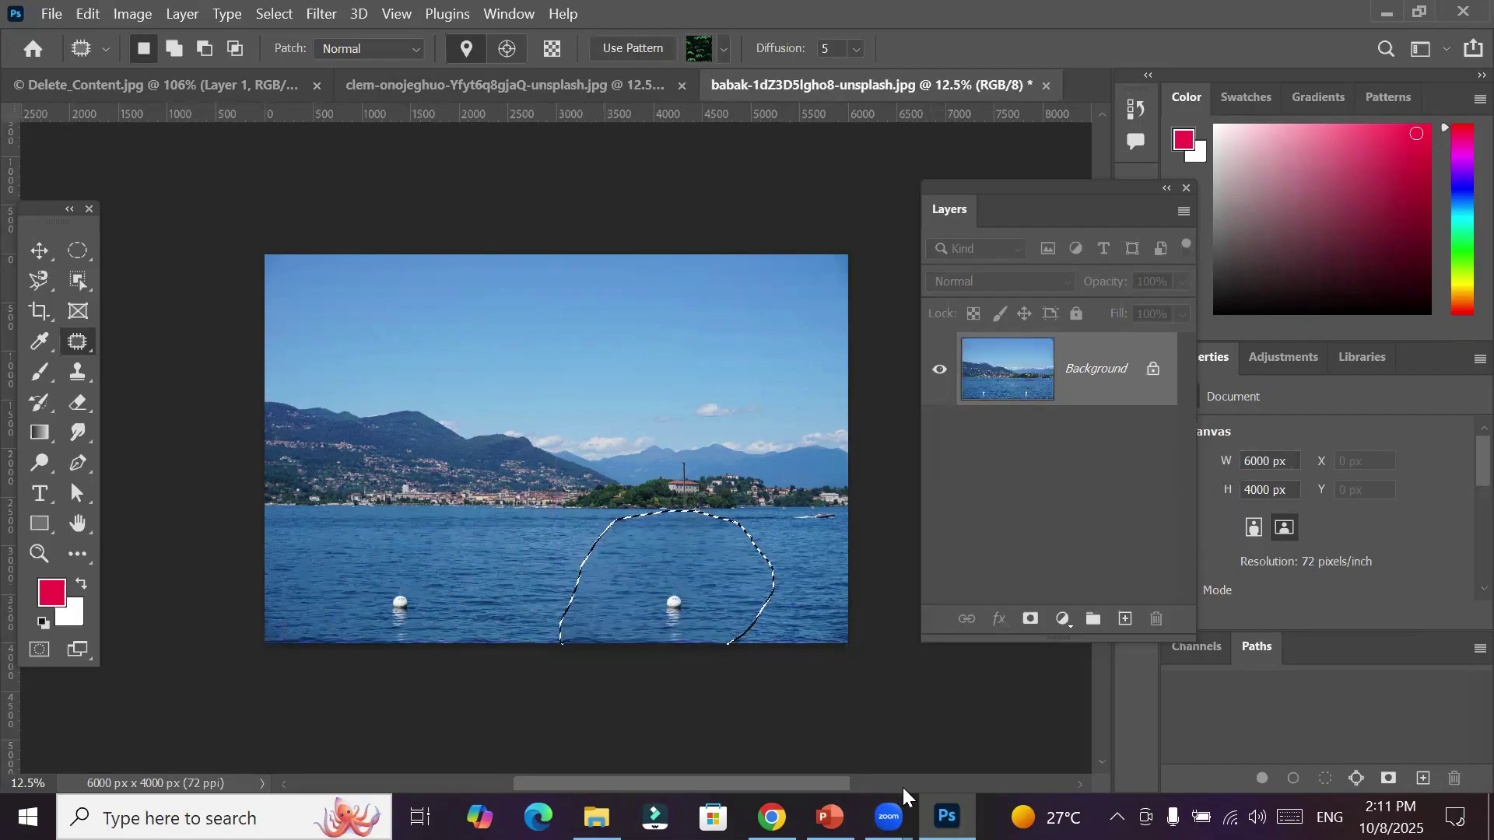
key("ctrl+d")
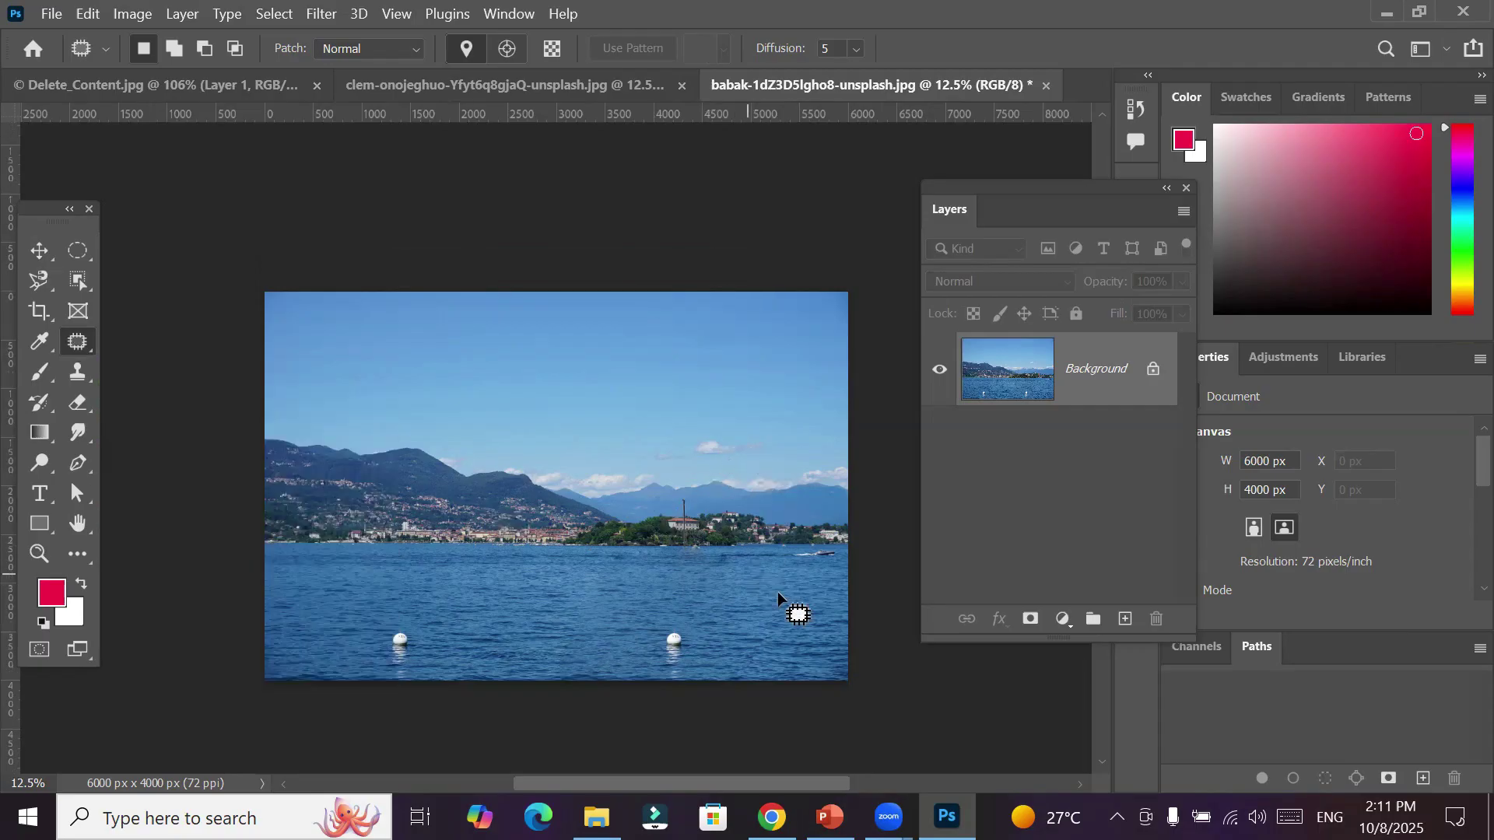
Patch the small isolated cloud above the mountains with clear blue sky and deselect
scroll(778, 591, "up", 3)
scroll(784, 576, "up", 2)
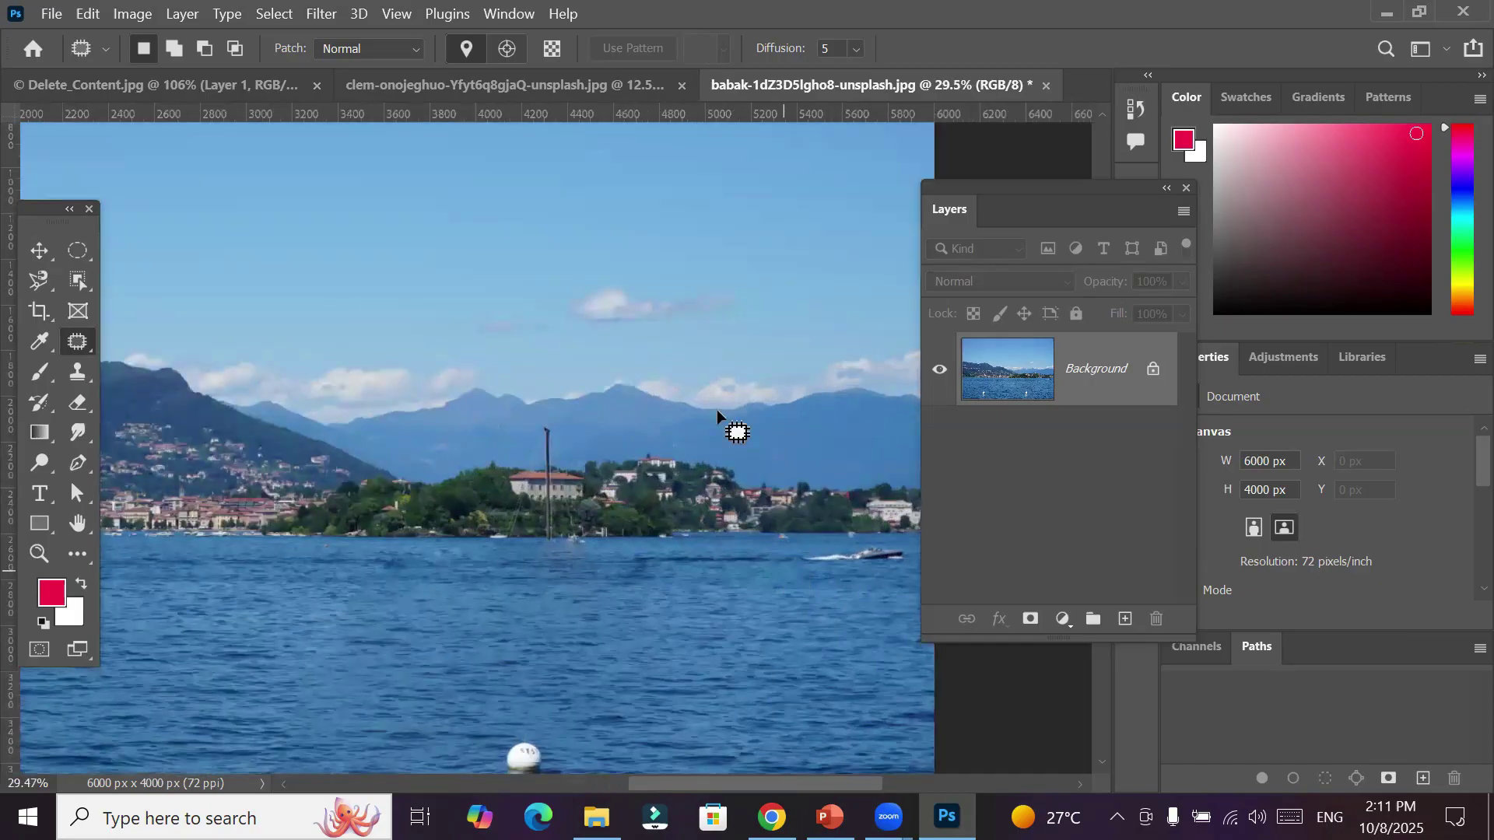
left_click_drag(752, 276, 560, 266)
mouse_move(498, 356)
left_mouse_down()
mouse_move(725, 345)
mouse_move(749, 270)
left_mouse_up()
left_click_drag(607, 320, 324, 219)
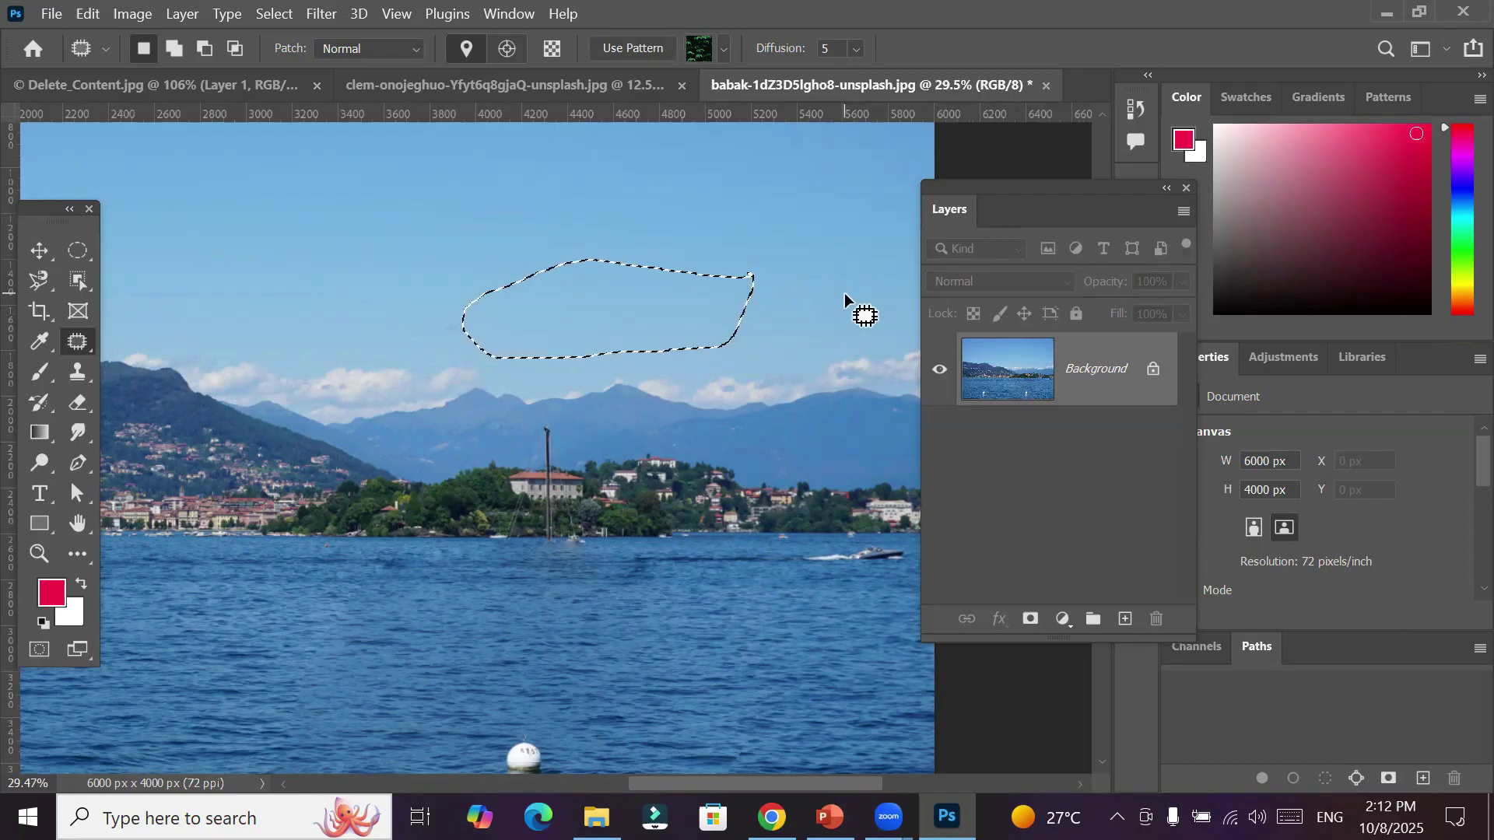
key("ctrl+d")
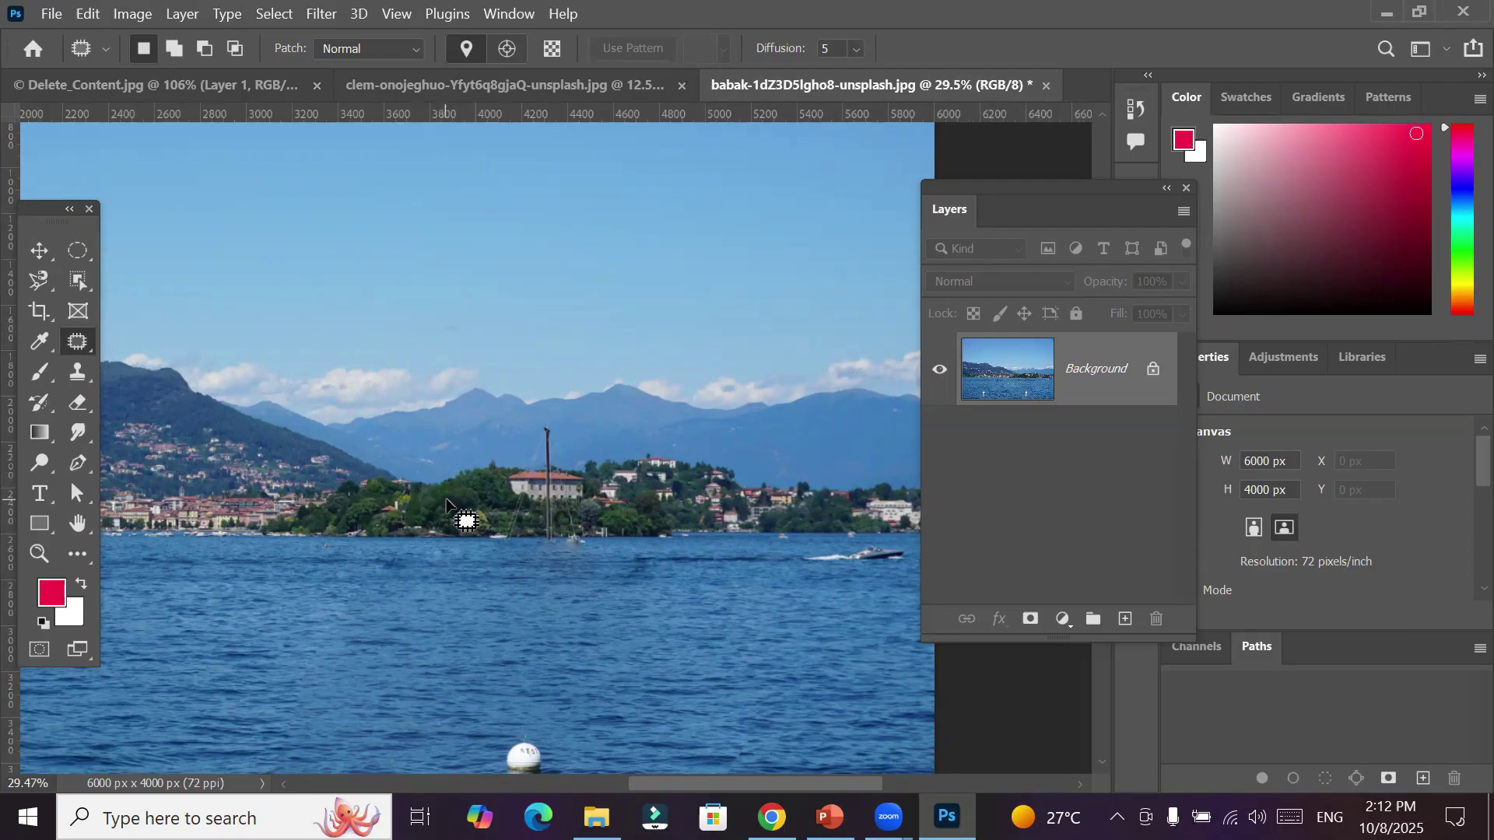
Outline the leftover mast and the island houses with the Patch Tool, replace them with the wooded shoreline, and deselect
scroll(517, 503, "up", 1)
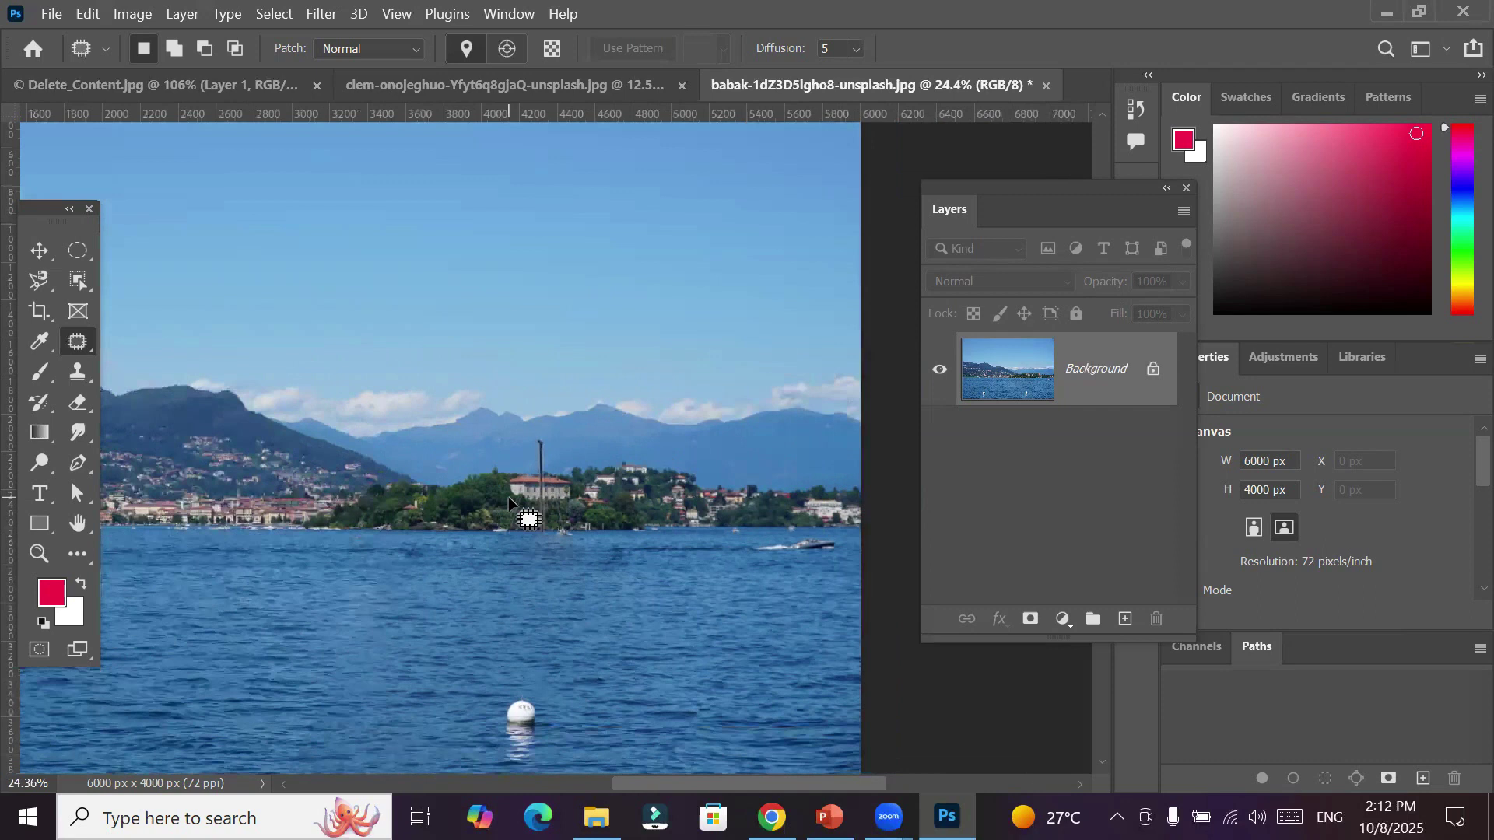
scroll(527, 504, "up", 3)
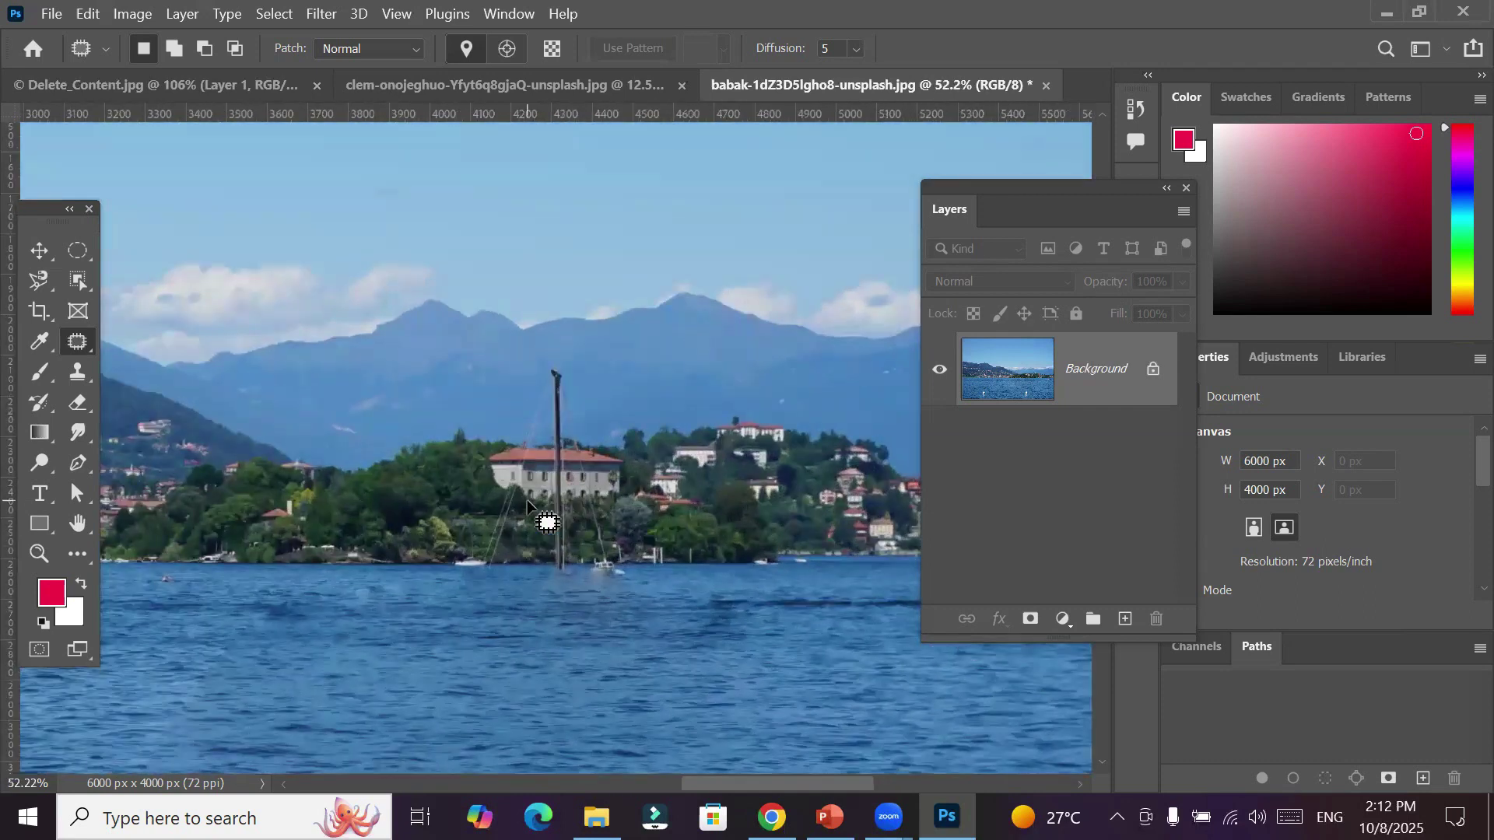
mouse_move(880, 462)
left_mouse_down()
mouse_move(805, 432)
mouse_move(597, 424)
mouse_move(568, 355)
mouse_move(471, 484)
mouse_move(473, 554)
mouse_move(720, 576)
mouse_move(898, 552)
mouse_move(882, 458)
left_mouse_up()
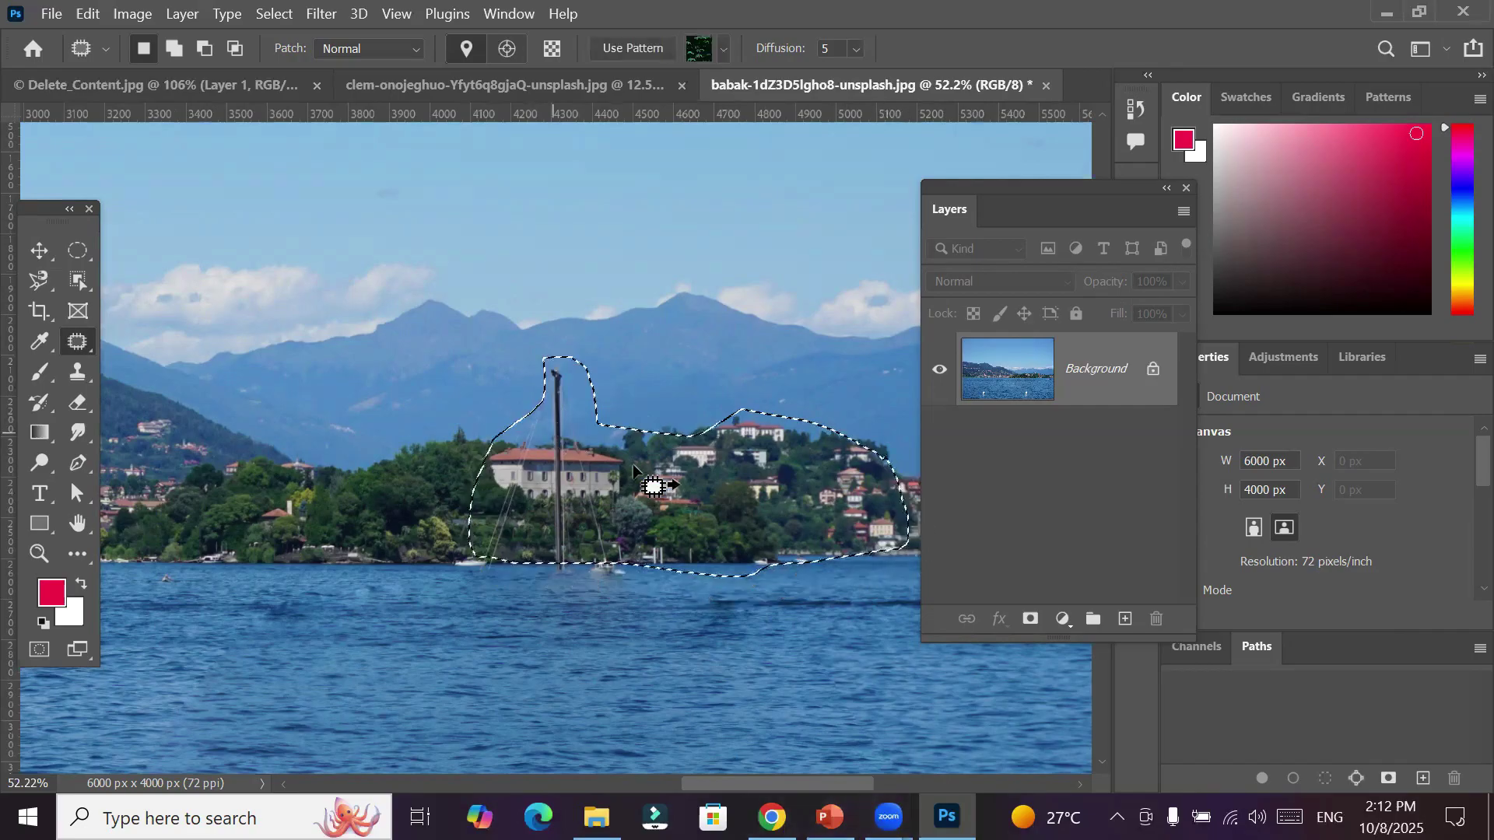
left_click_drag(632, 468, 348, 512)
key("ctrl+d")
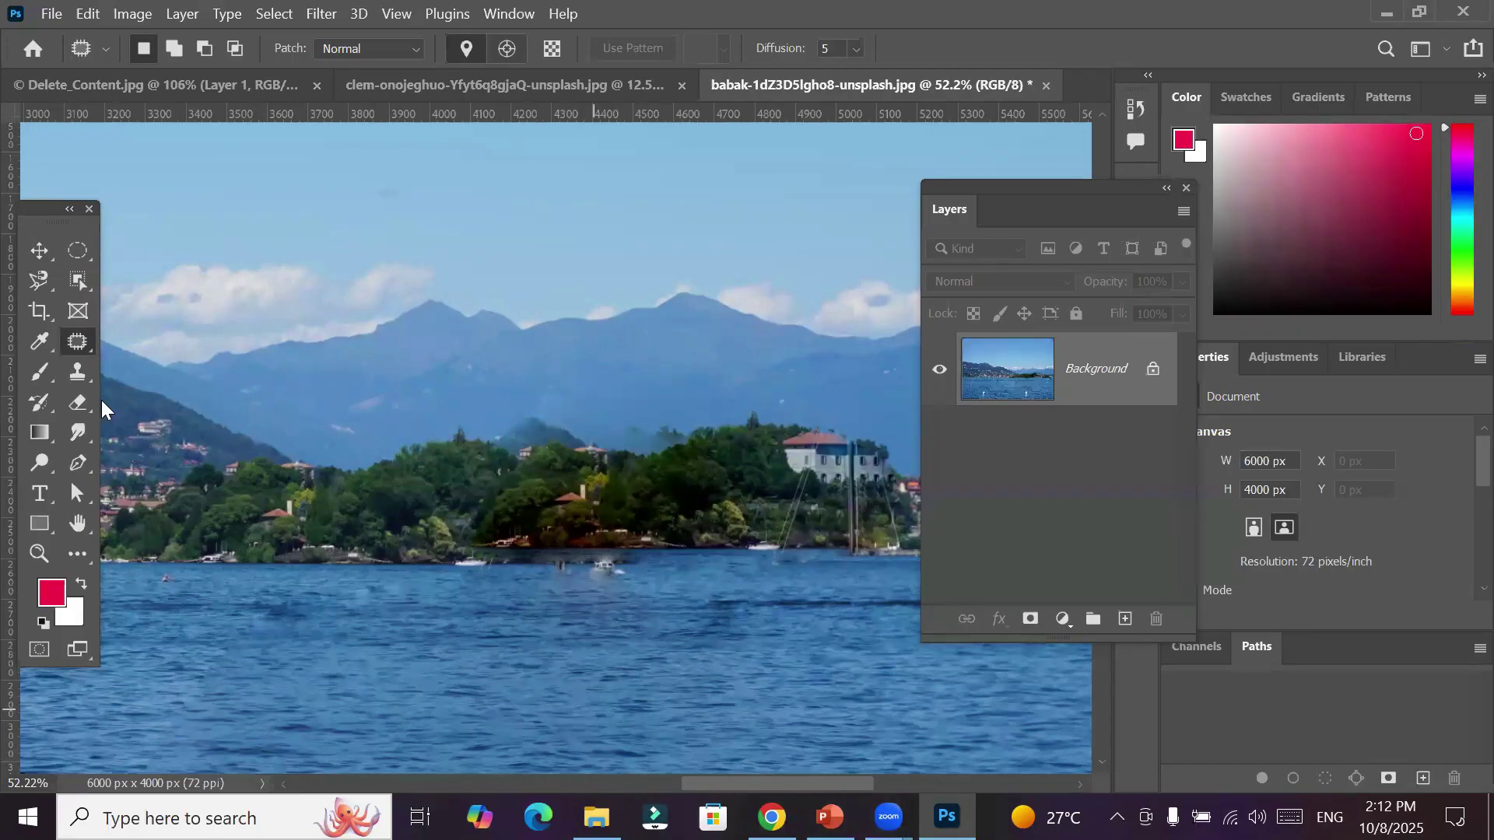
Close the lake photo and the autumn leaves photo without saving their changes
right_click(69, 342)
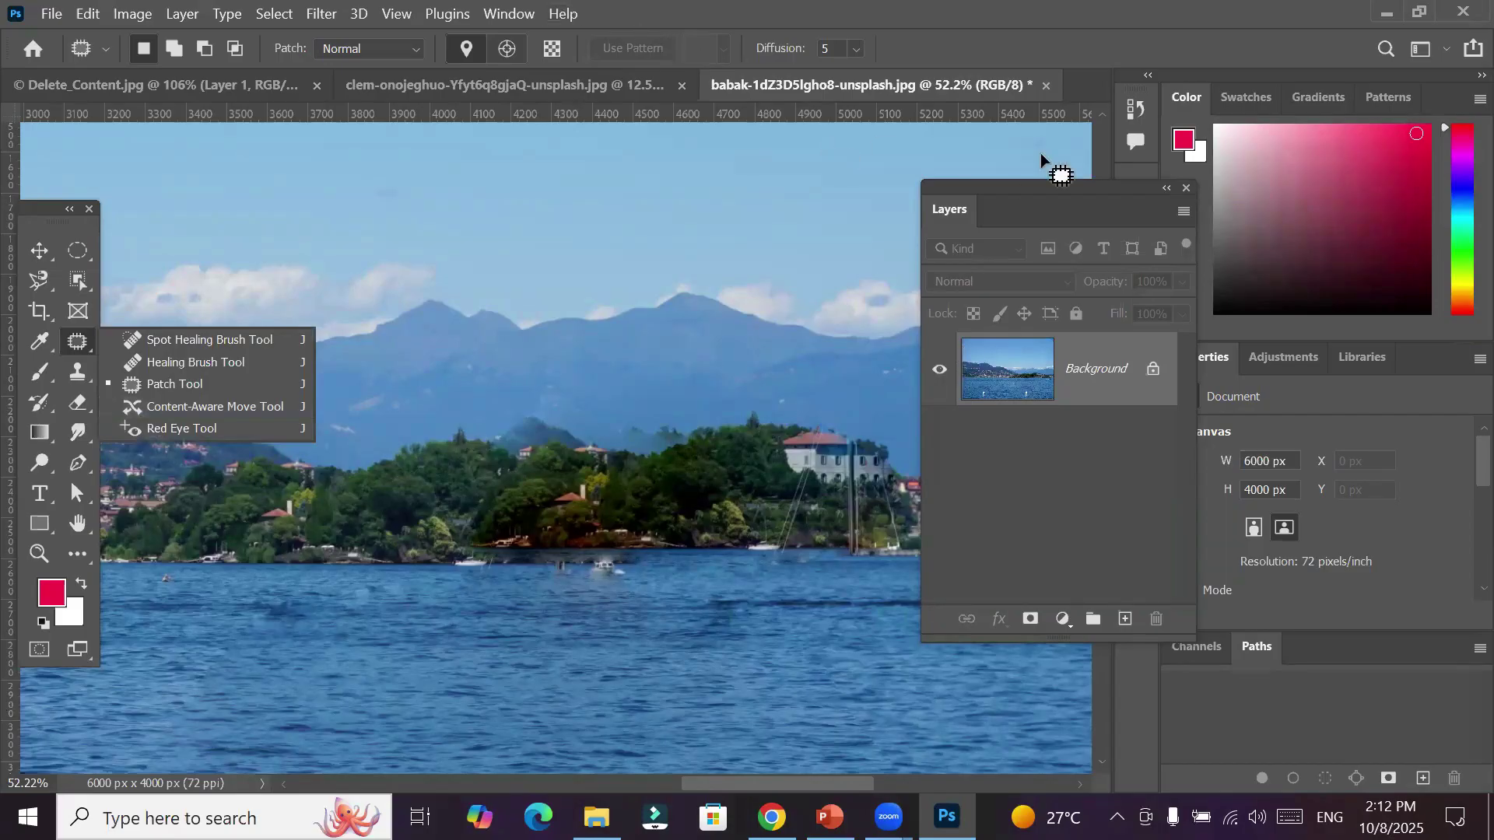
left_click(1046, 85)
left_click(814, 337)
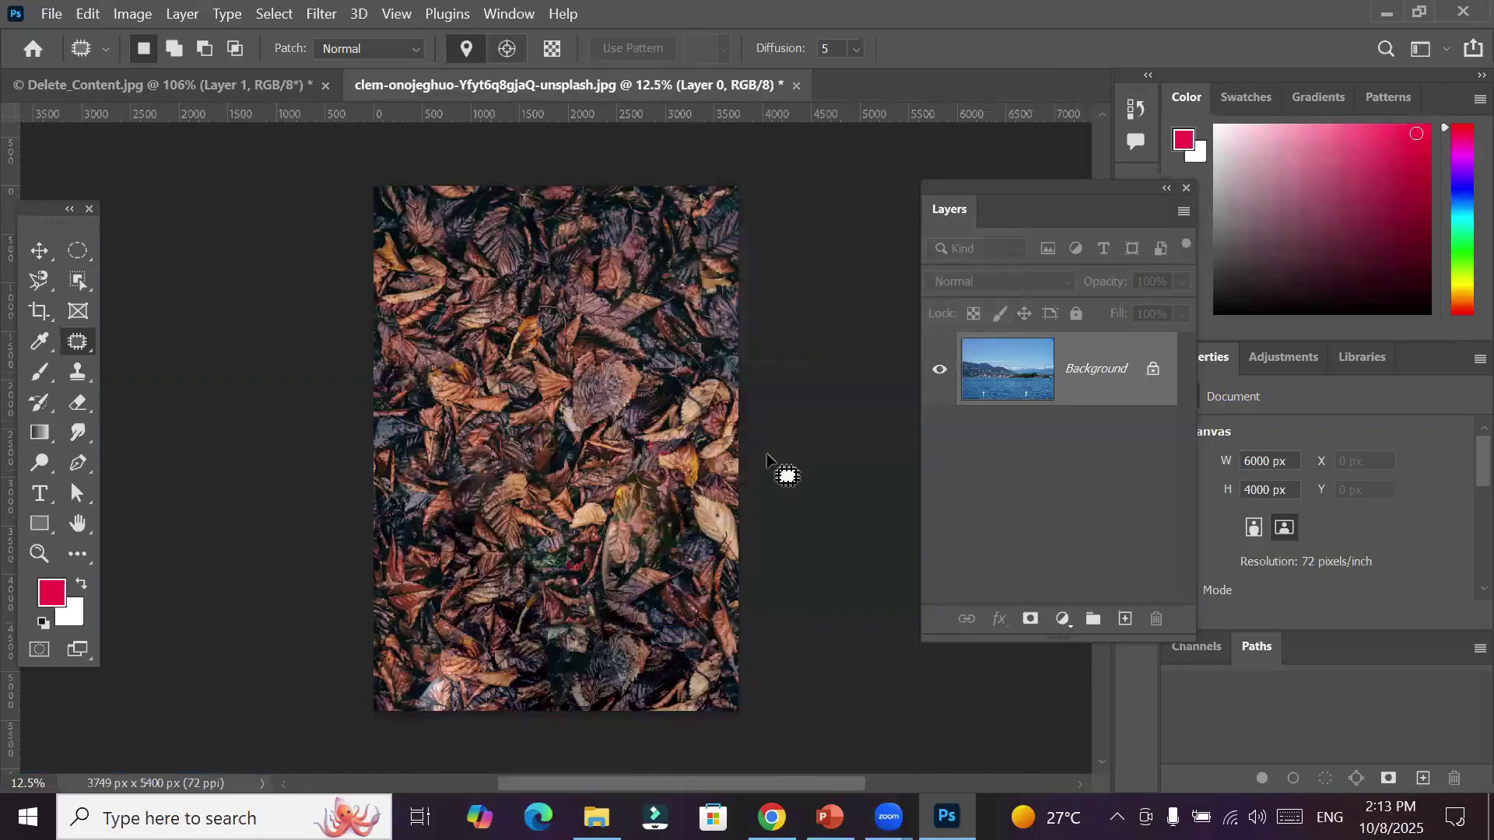
left_click(798, 83)
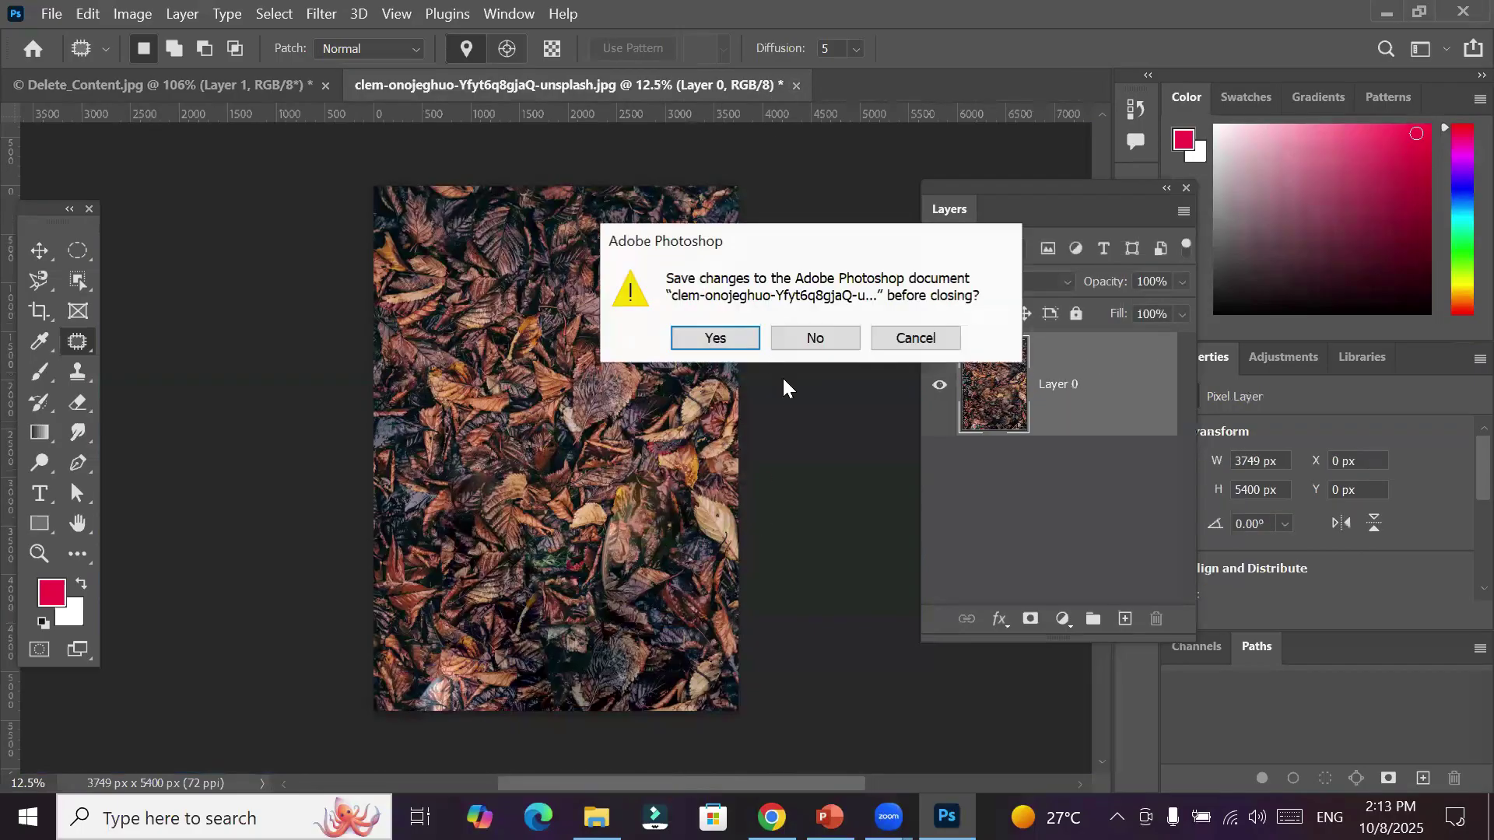
left_click(811, 345)
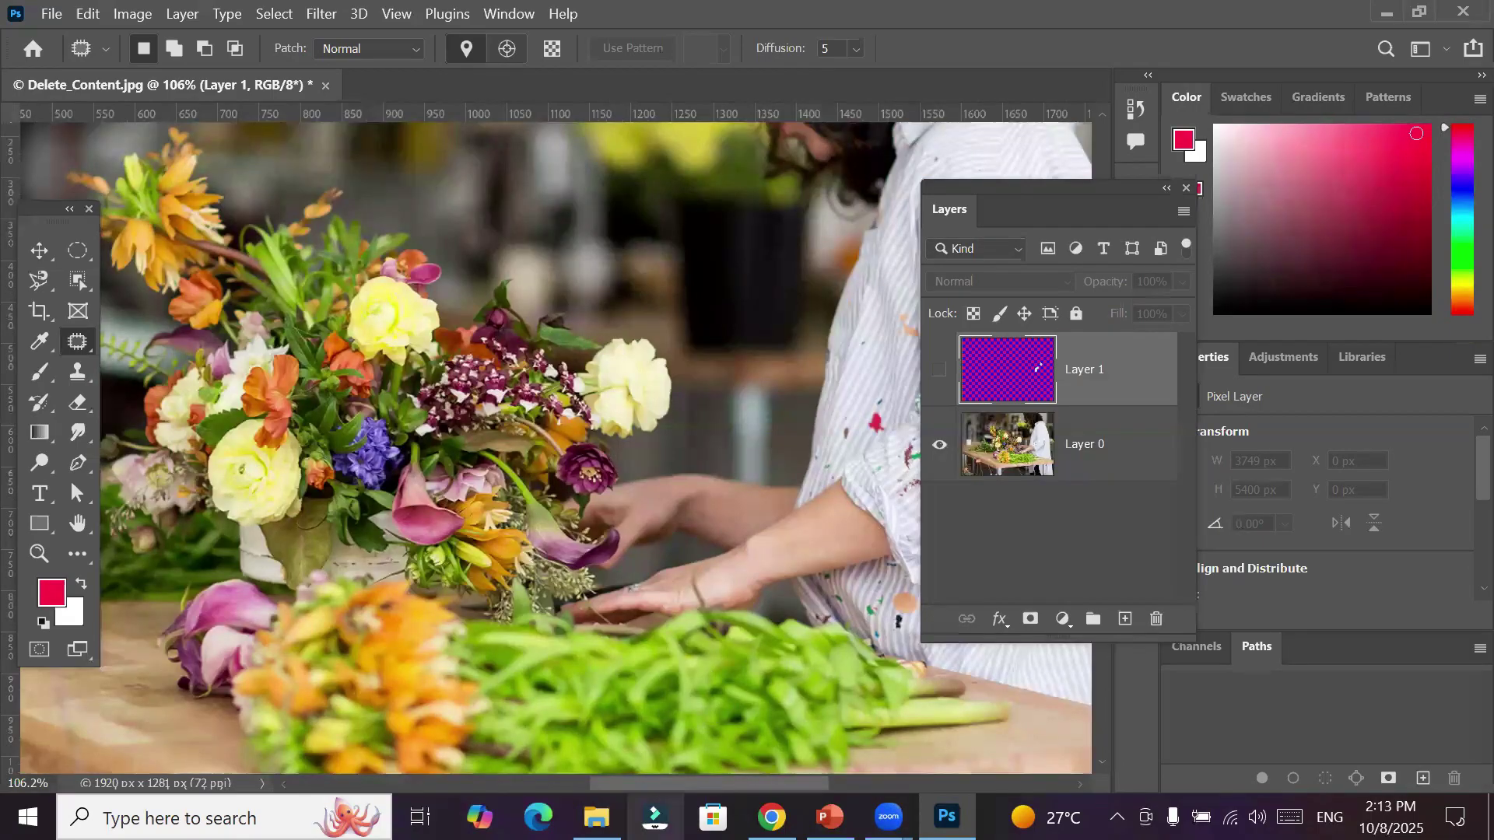
Switch to File Explorer and reopen the original photo of boats on a lake in Photoshop
left_click(595, 817)
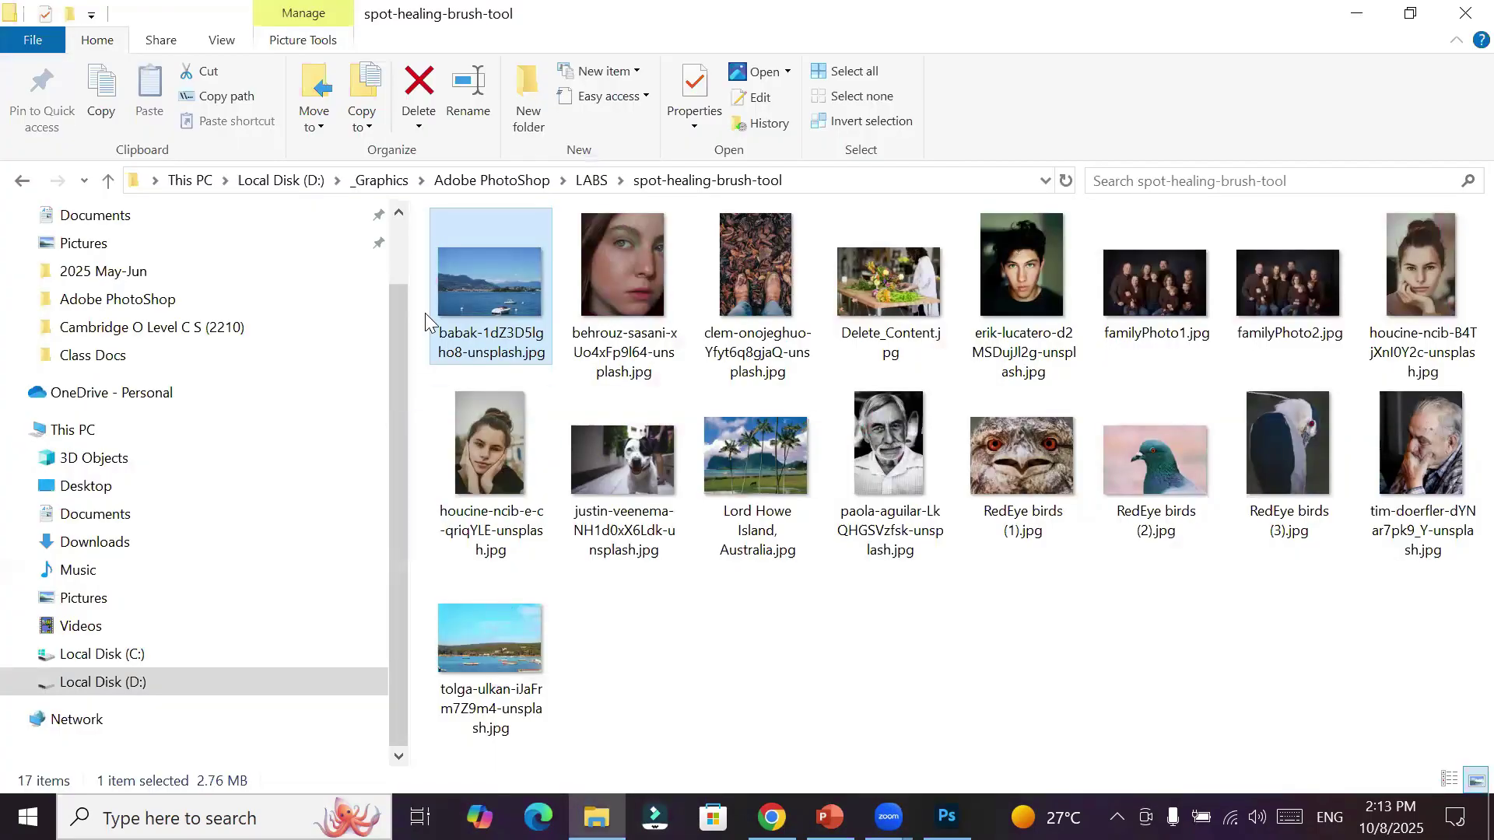
left_click_drag(461, 285, 597, 98)
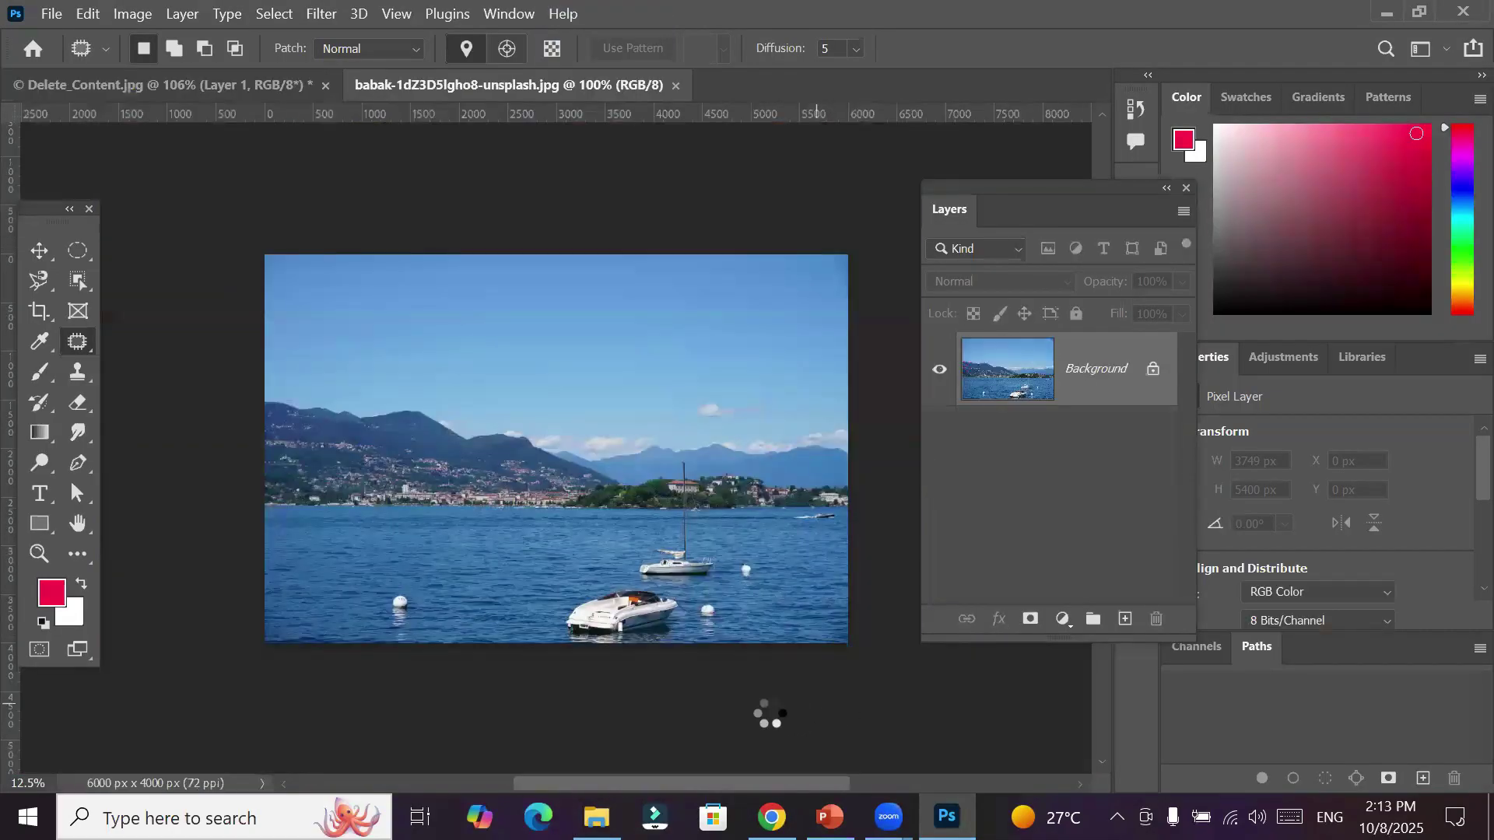
scroll(769, 713, "up", 3)
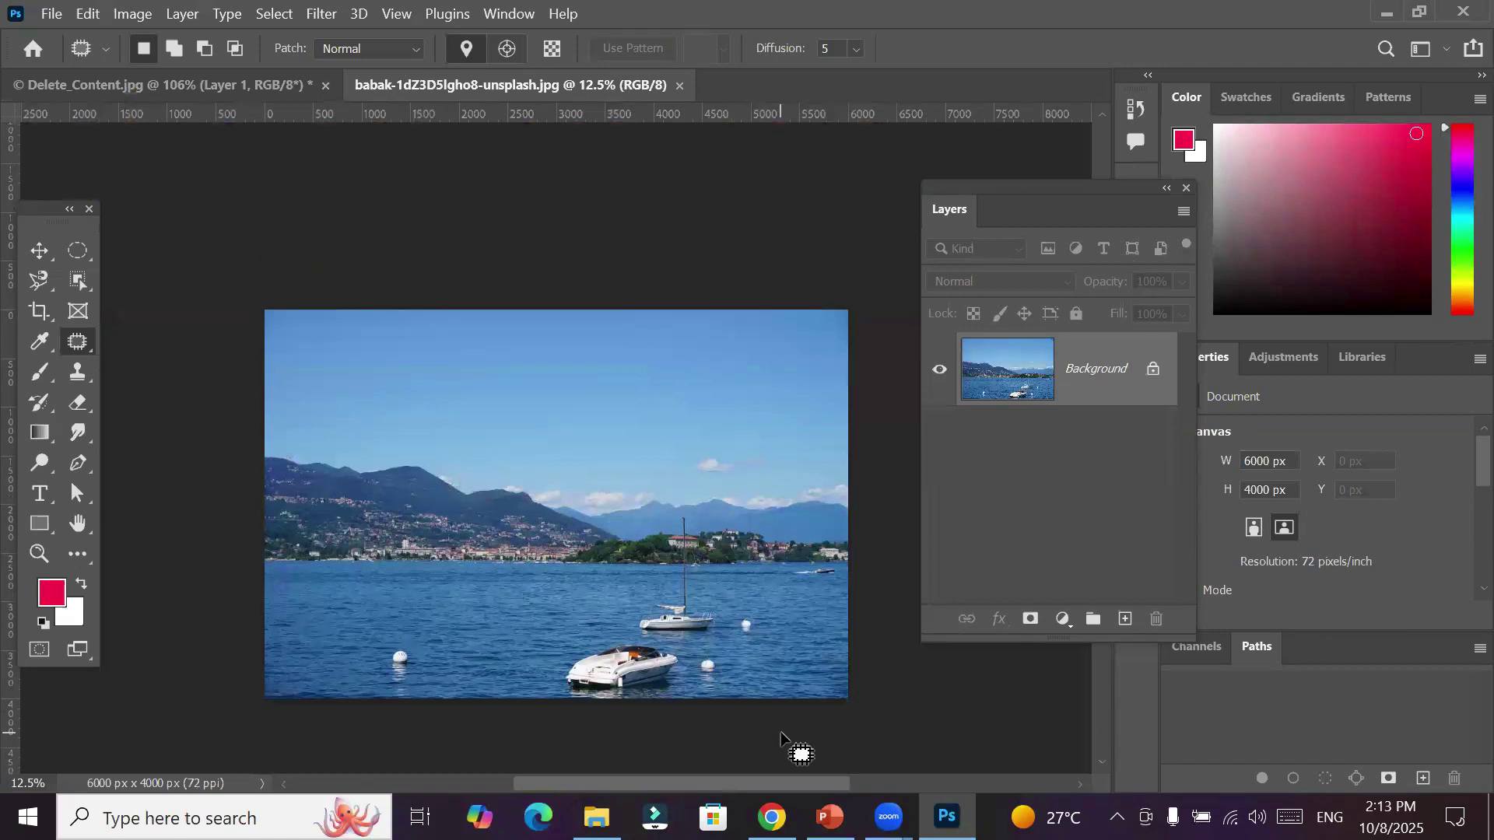
scroll(780, 725, "down", 4)
scroll(780, 725, "up", 4)
scroll(780, 725, "up", 1)
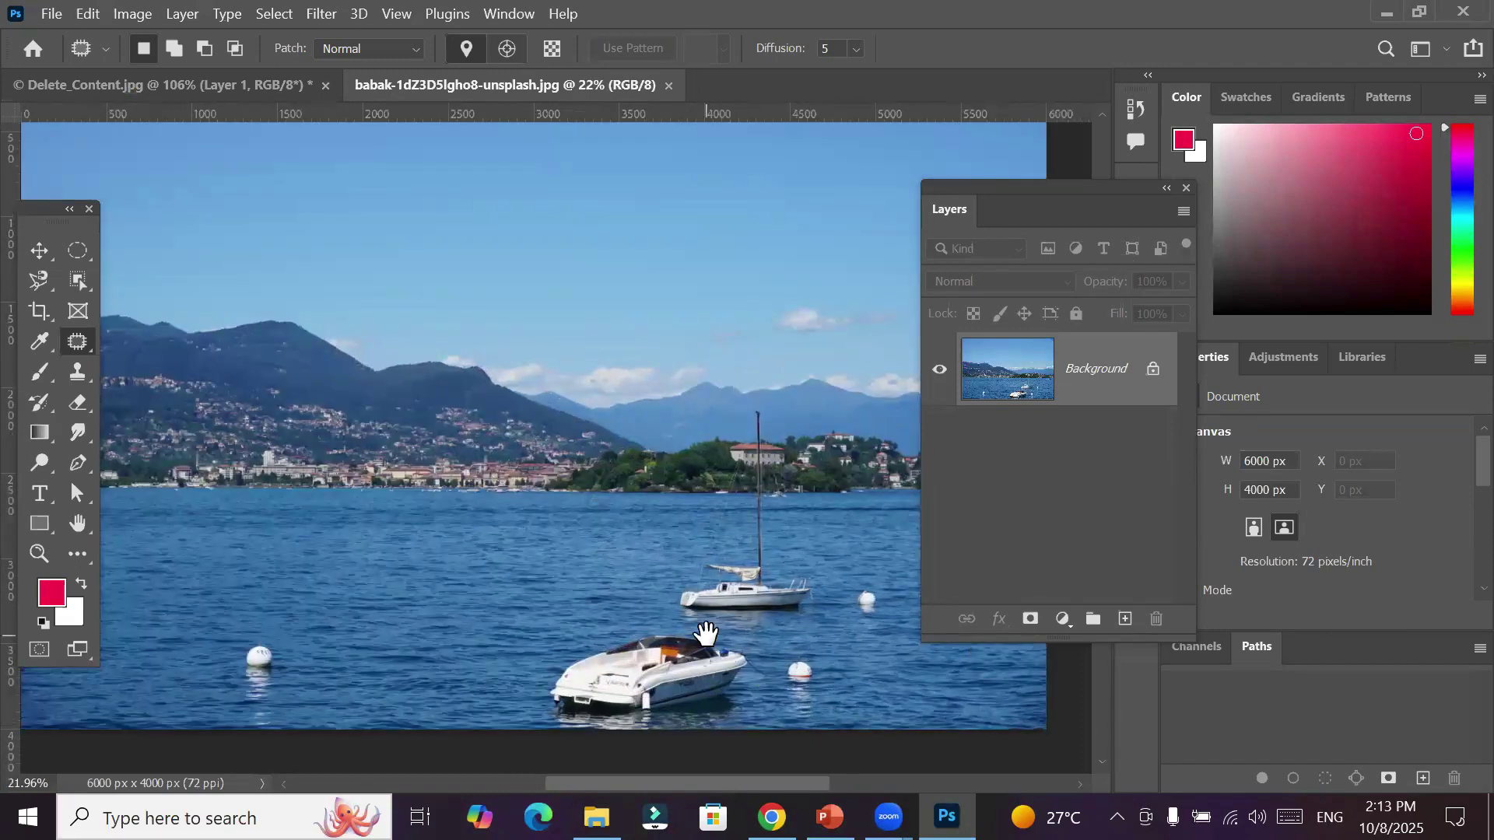
left_click_drag(704, 627, 487, 510)
scroll(542, 584, "up", 1)
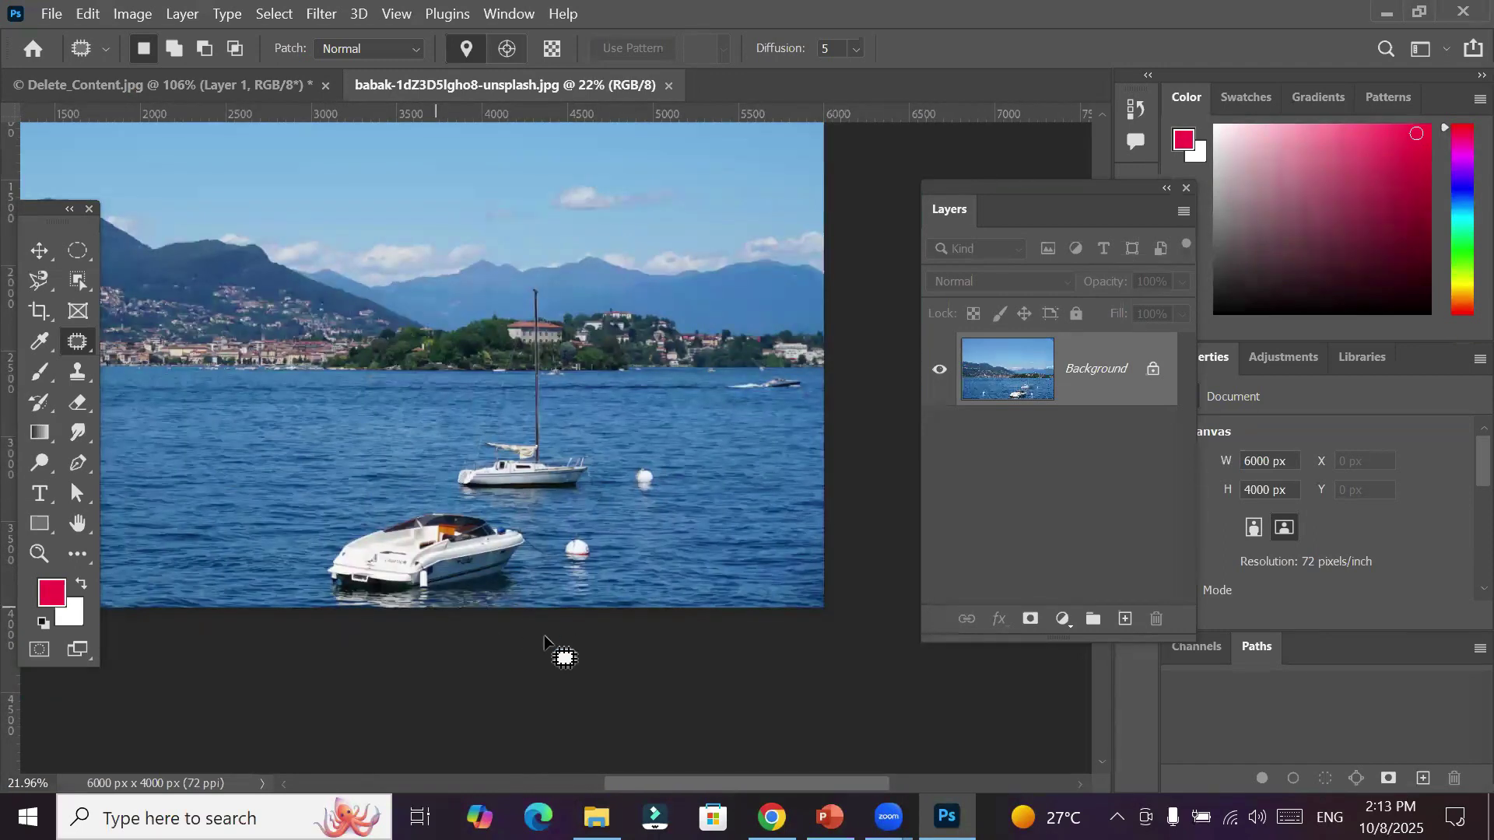
scroll(545, 641, "up", 2)
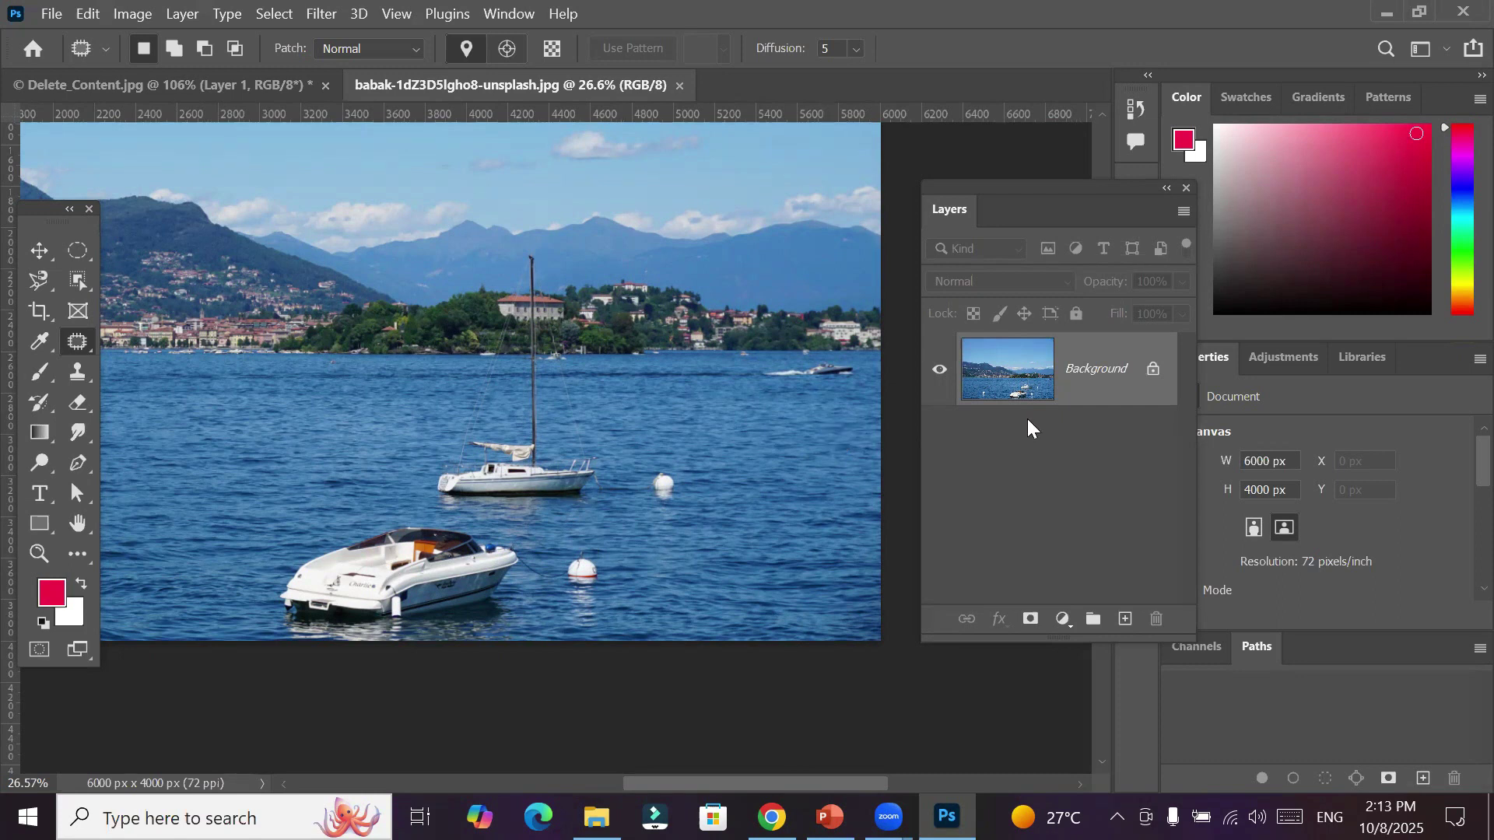
Outline the motorboat and its nearby buoy with the Content-Aware Move Tool and set the mode to Extend
right_click(75, 339)
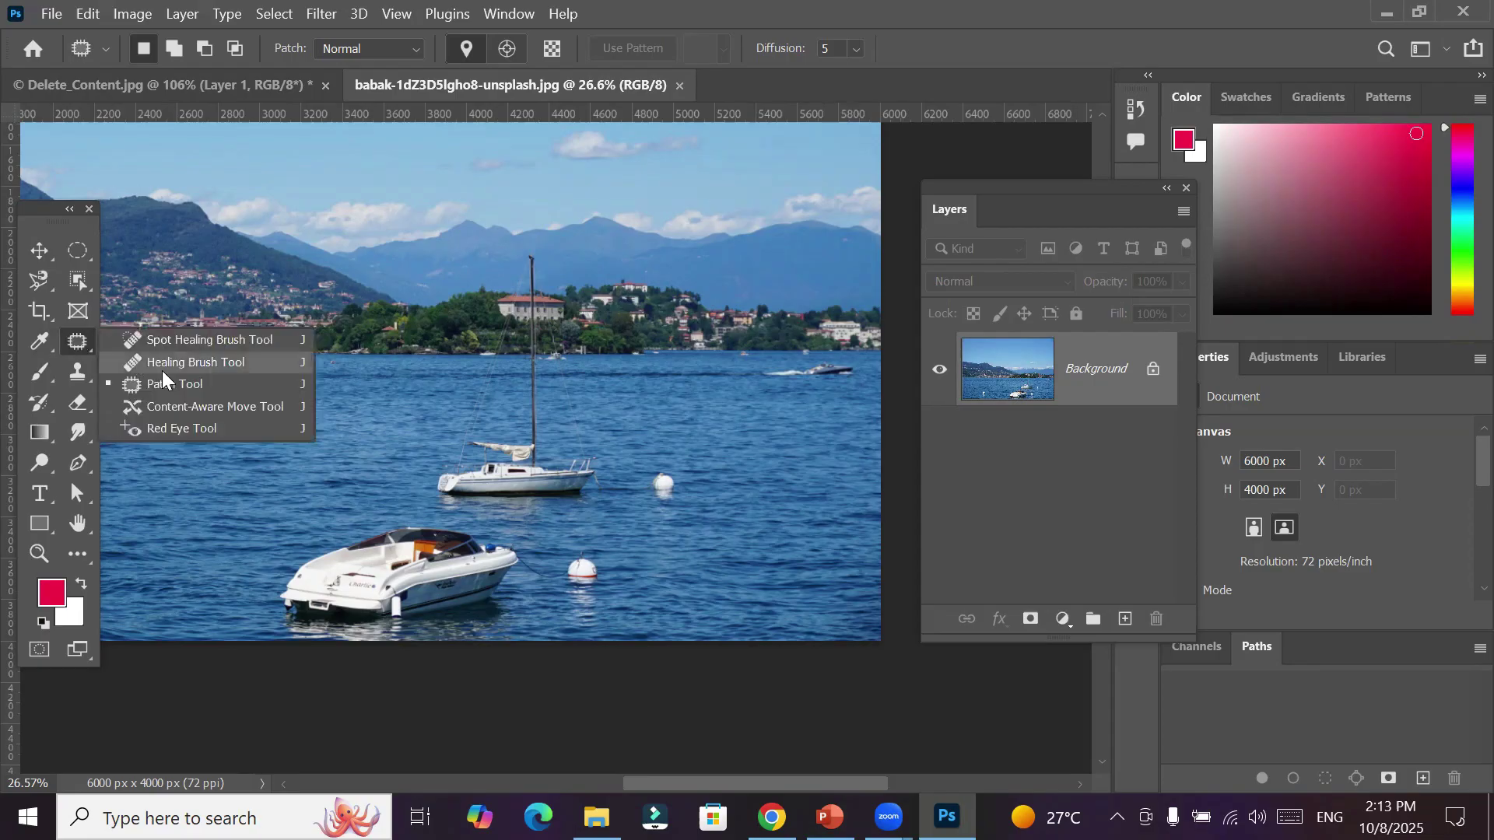
left_click(182, 406)
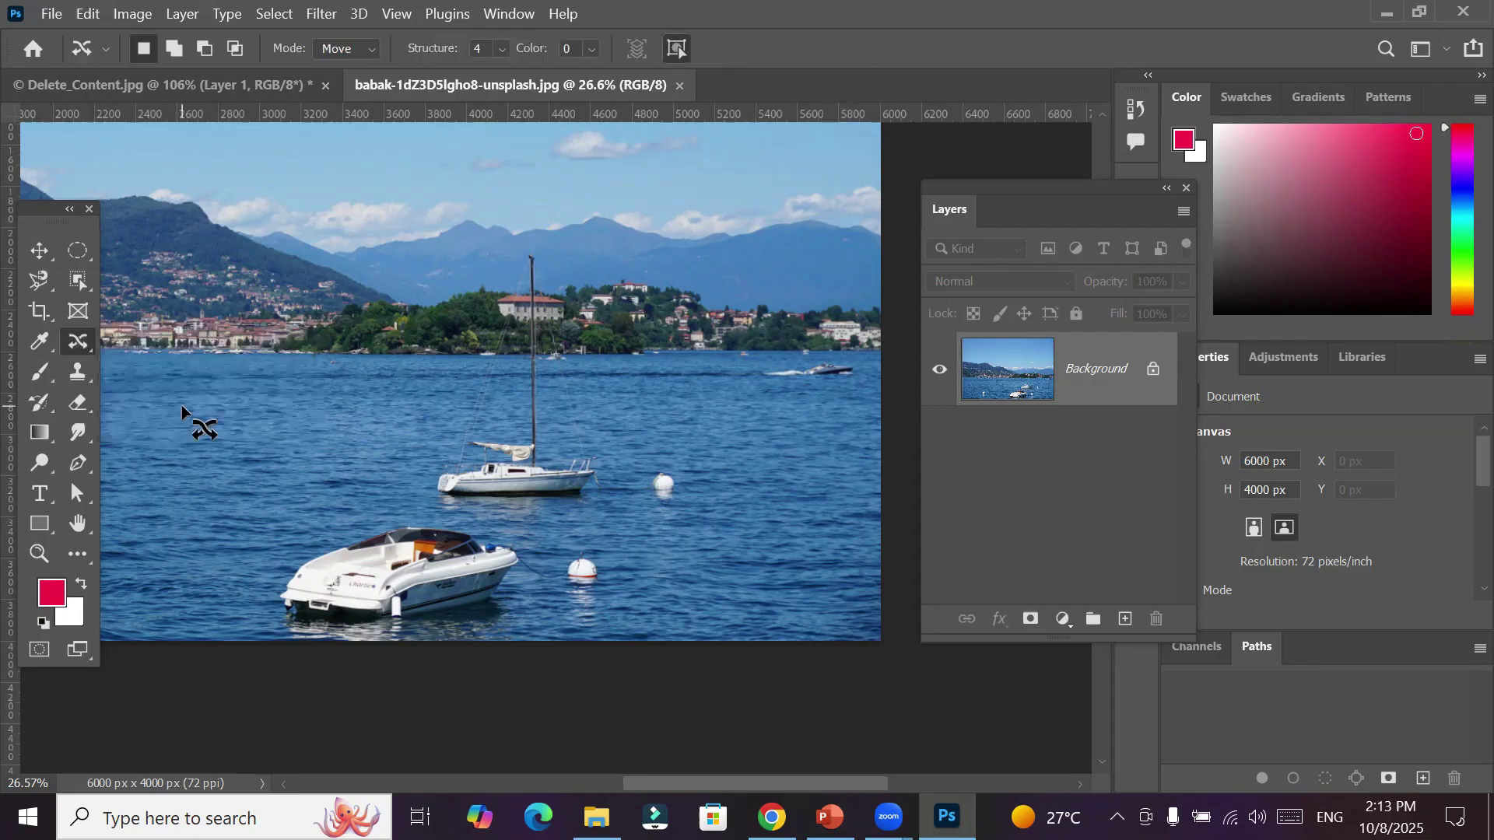
mouse_move(349, 529)
left_mouse_down()
mouse_move(300, 555)
mouse_move(274, 601)
mouse_move(281, 638)
mouse_move(512, 655)
mouse_move(629, 636)
mouse_move(632, 554)
mouse_move(515, 524)
mouse_move(345, 526)
left_mouse_up()
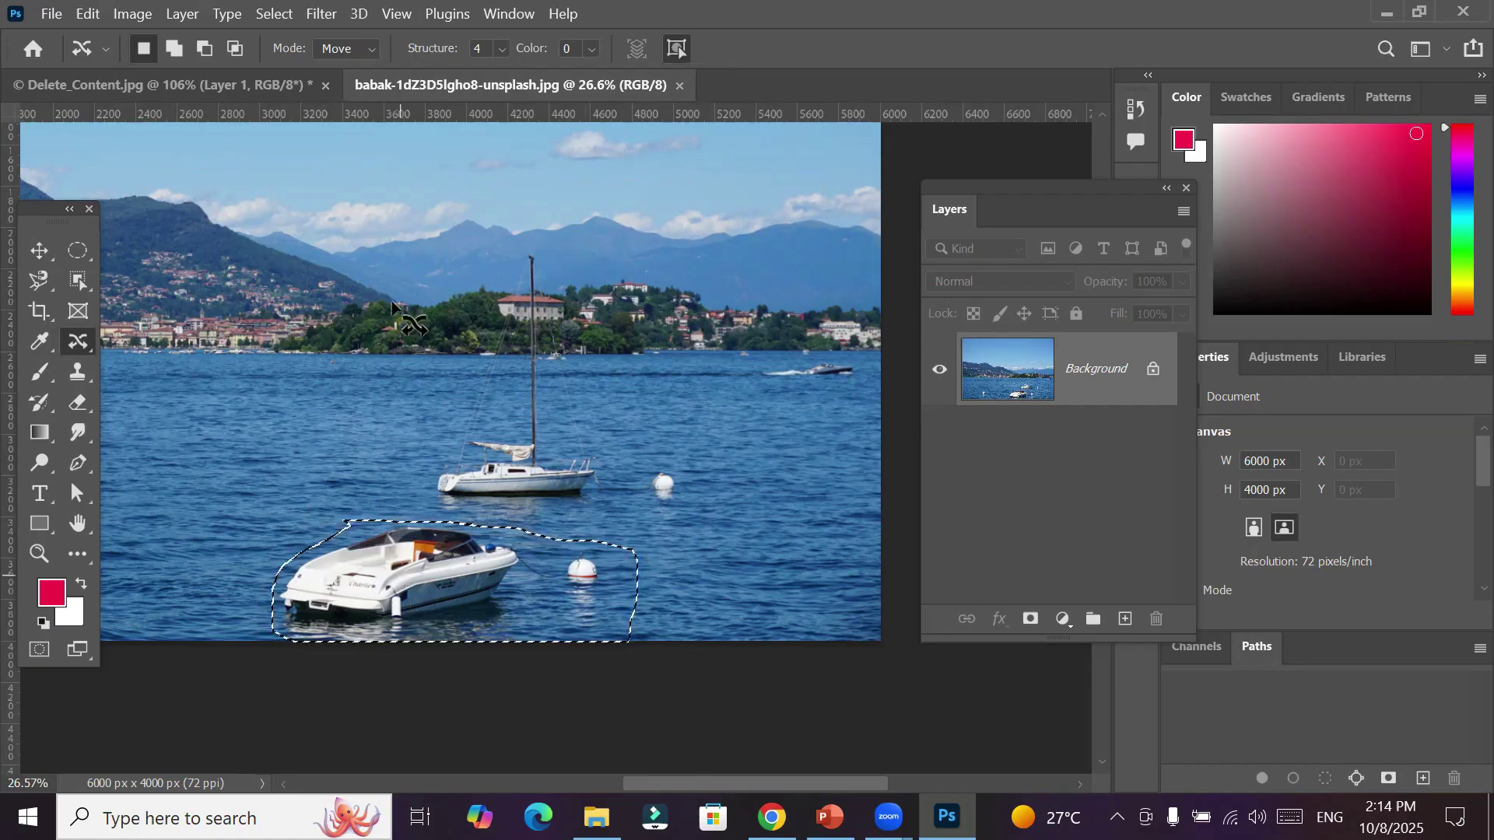
left_click(361, 50)
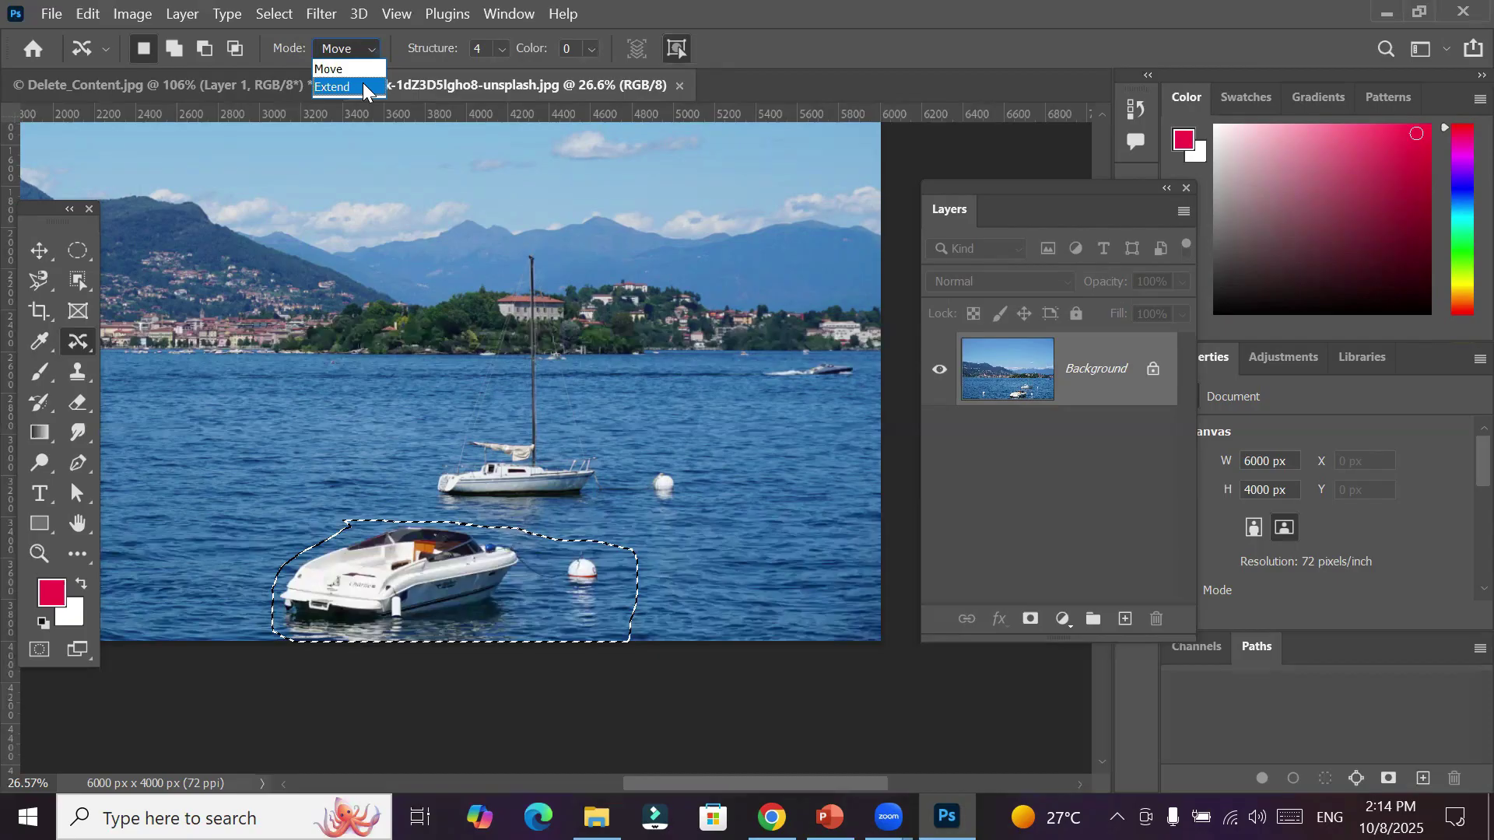
left_click(362, 86)
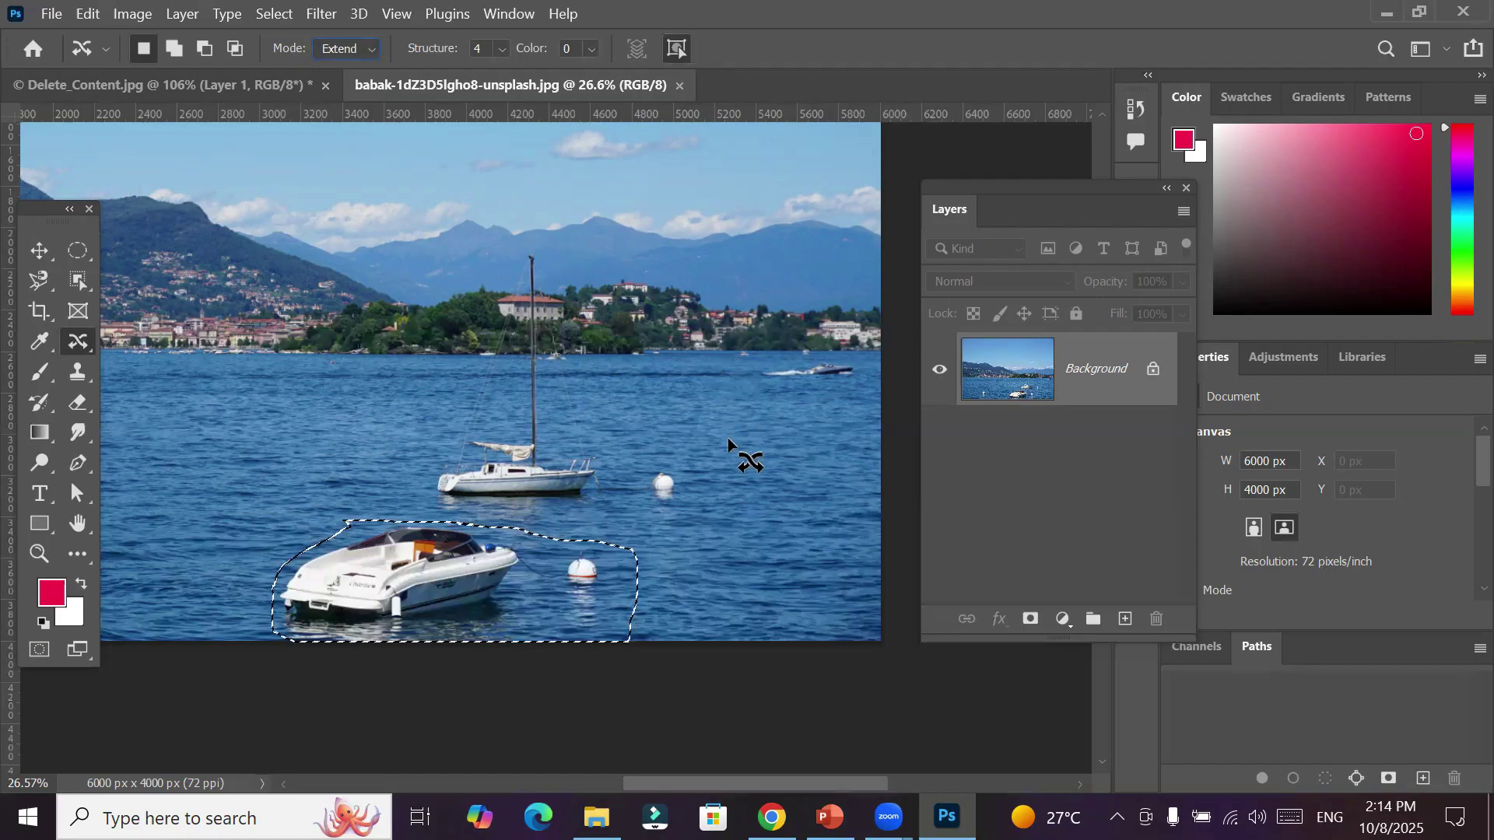
Try to place a smaller, counterclockwise-tilted copy of the motorboat and buoy on the open water beyond the sailboat
left_click_drag(537, 542, 751, 471)
left_click_drag(1036, 187, 1130, 321)
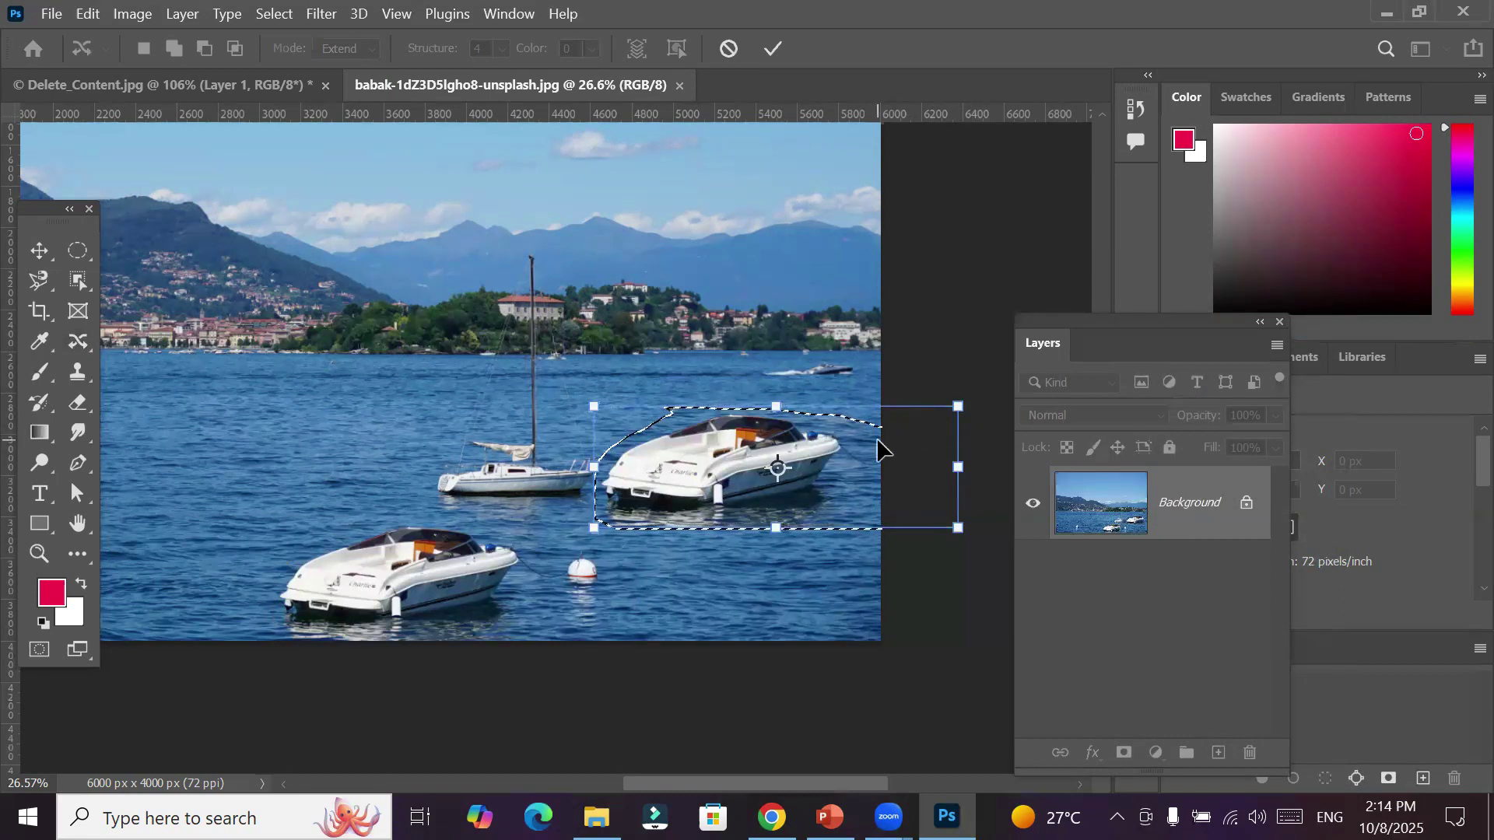
left_click_drag(957, 406, 837, 355)
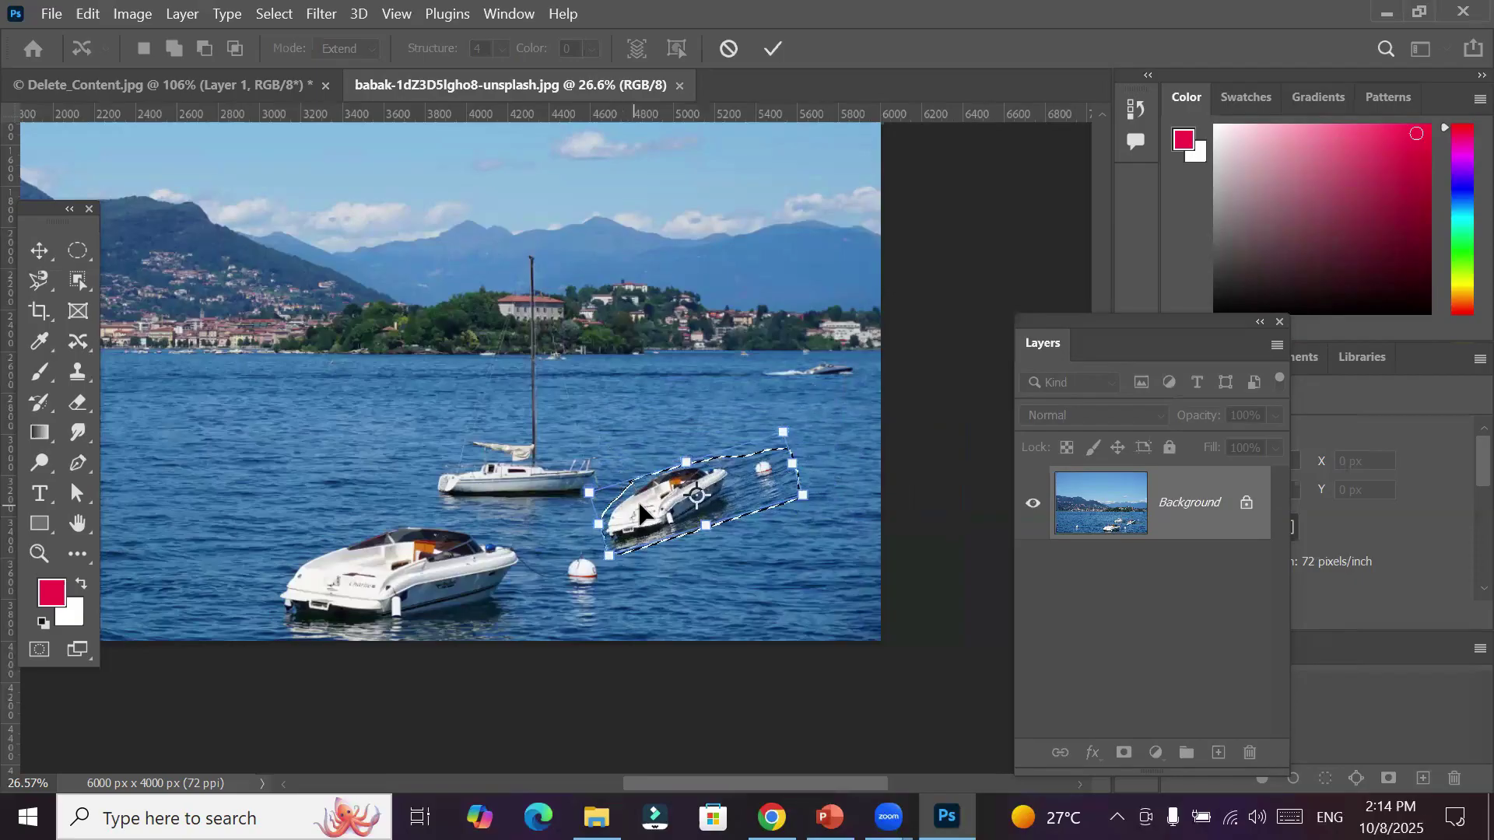
left_click_drag(643, 508, 712, 449)
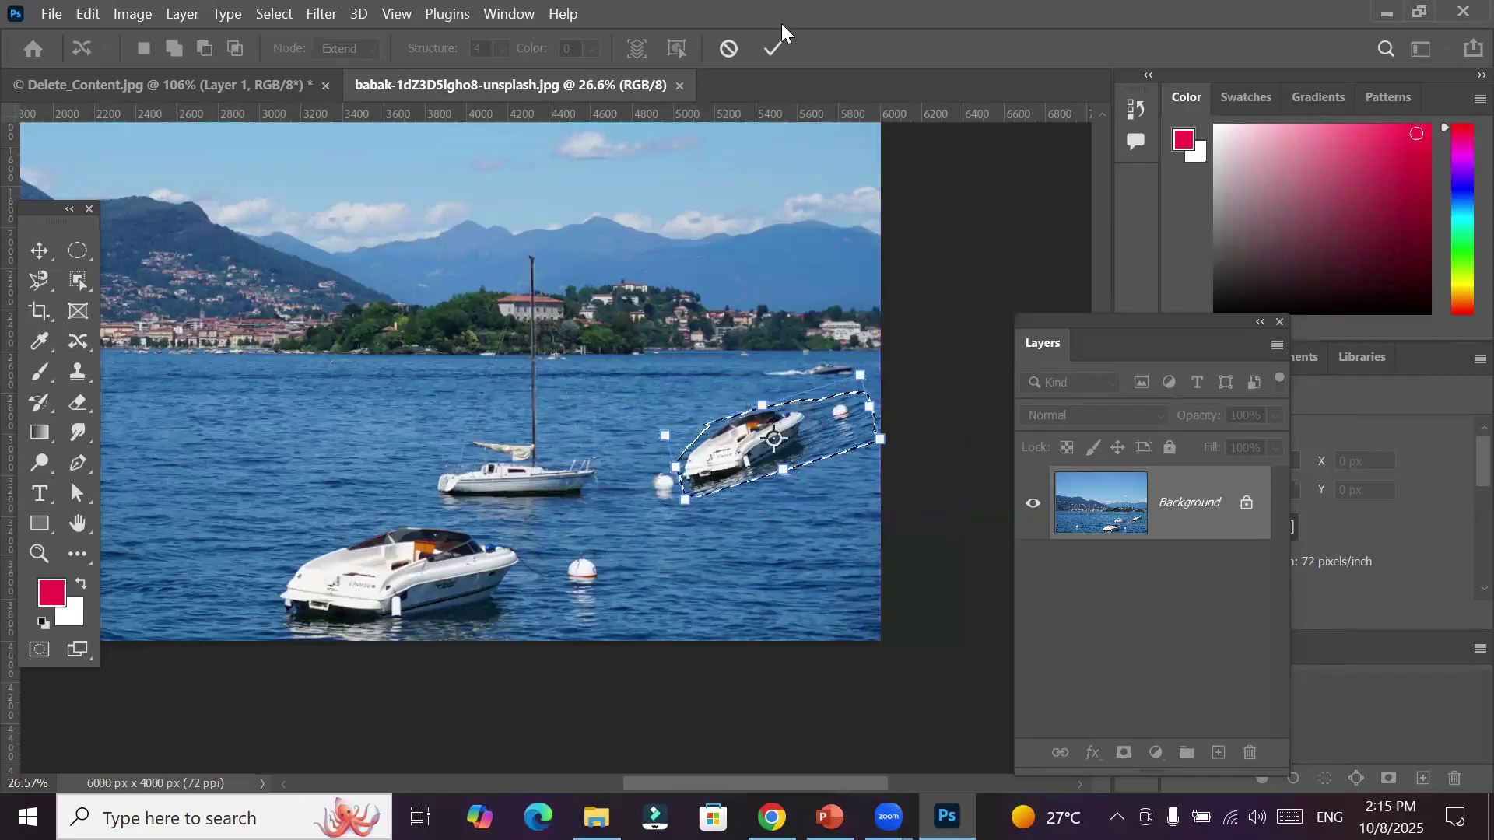
left_click(772, 48)
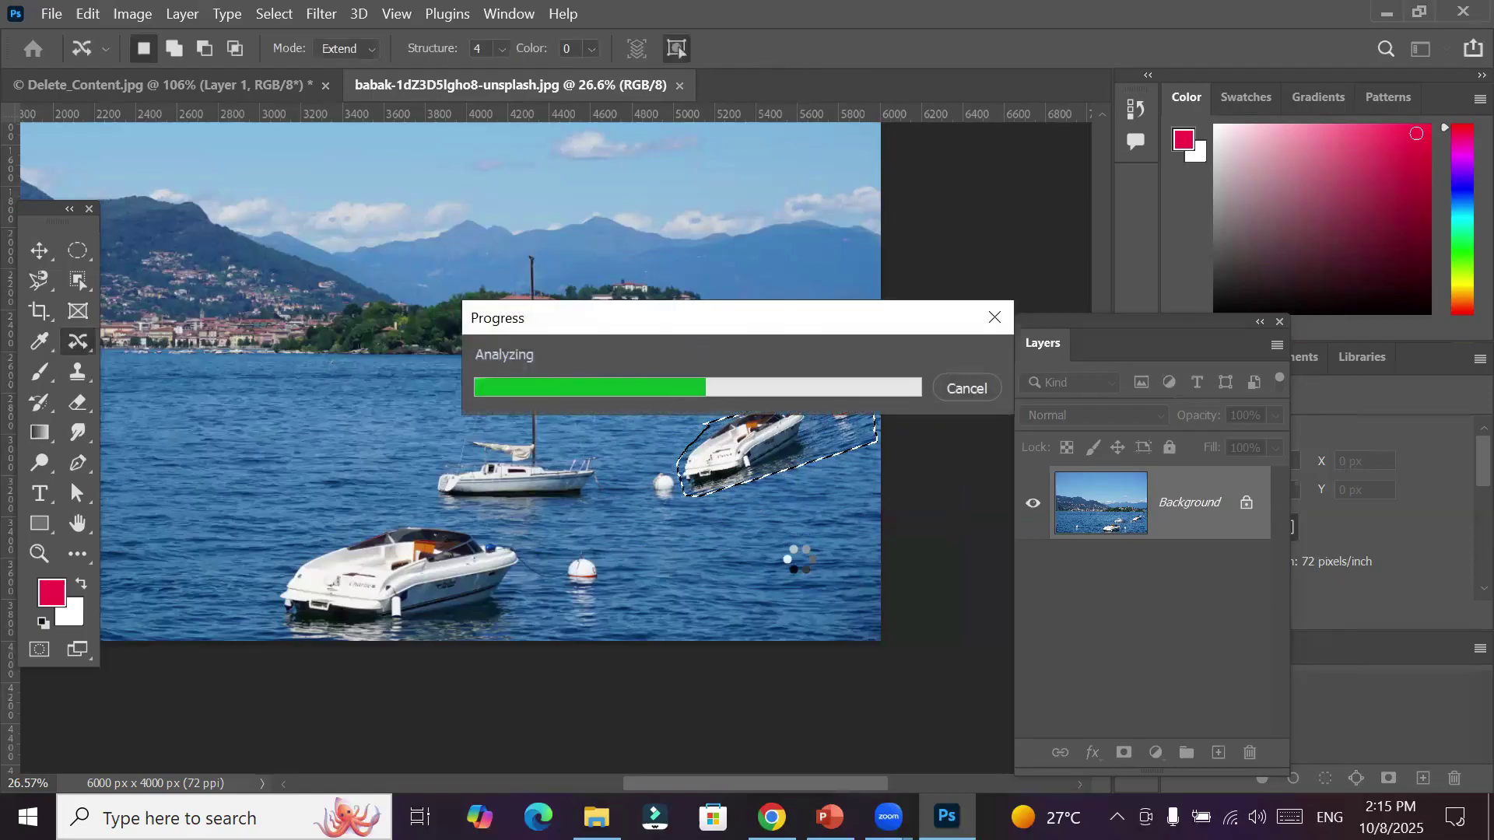
key("ctrl+d")
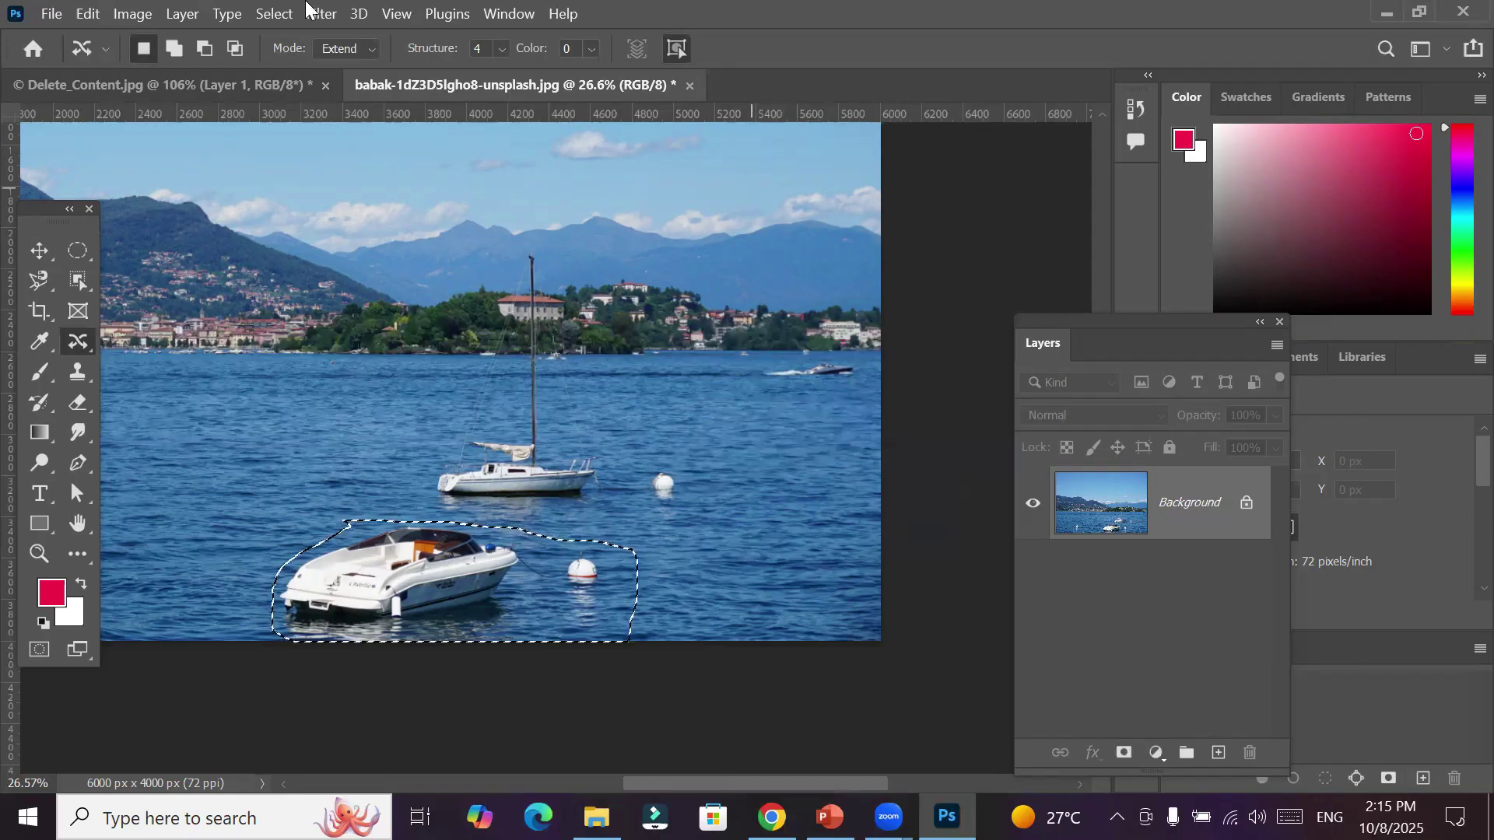
Switch the Content-Aware Move mode to Move, relocate the motorboat and buoy towards the town shore, smaller and tilted counterclockwise, and clear the selection
left_click(371, 50)
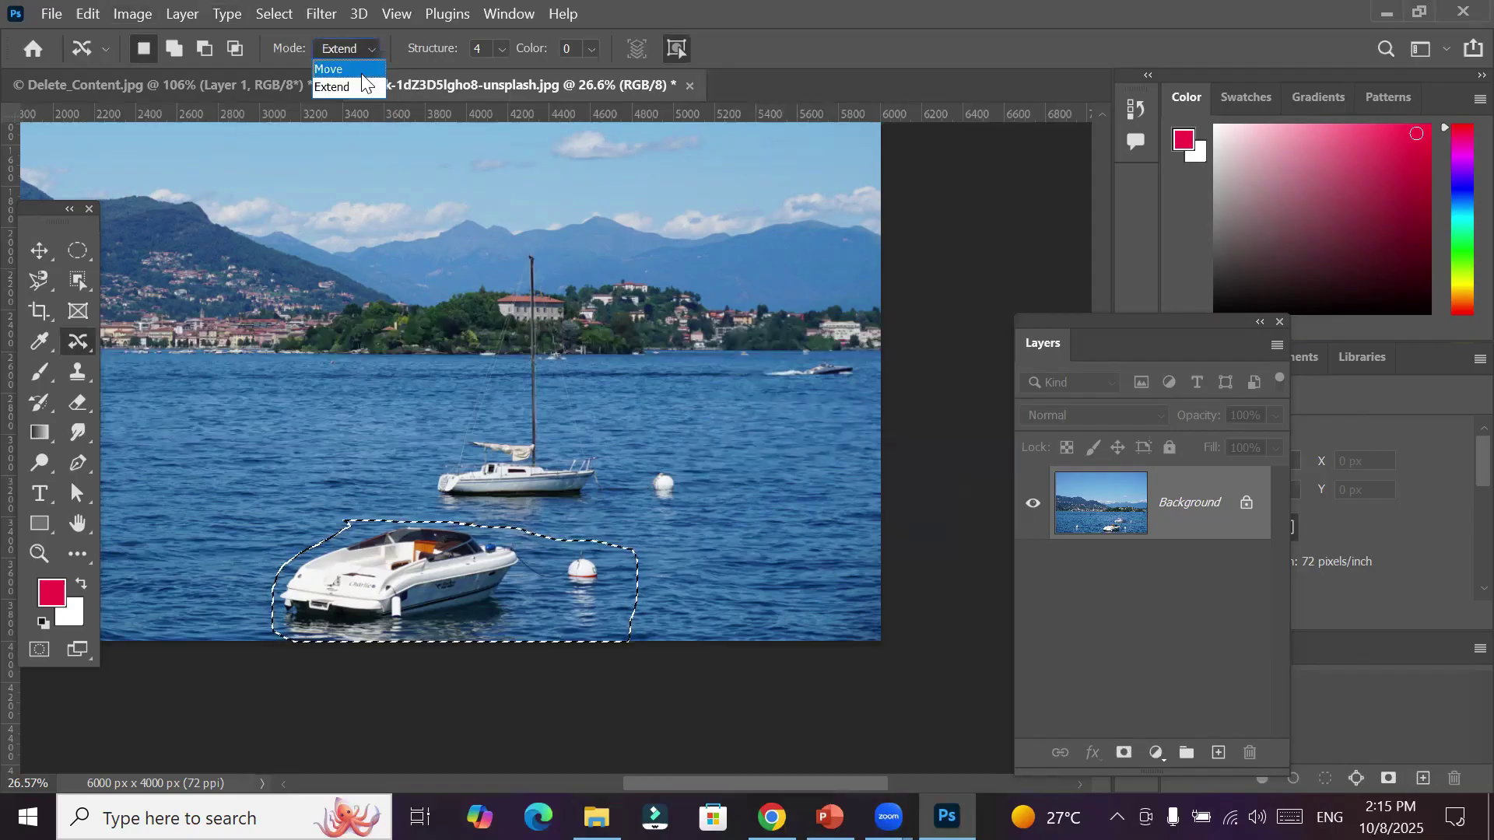
left_click(361, 72)
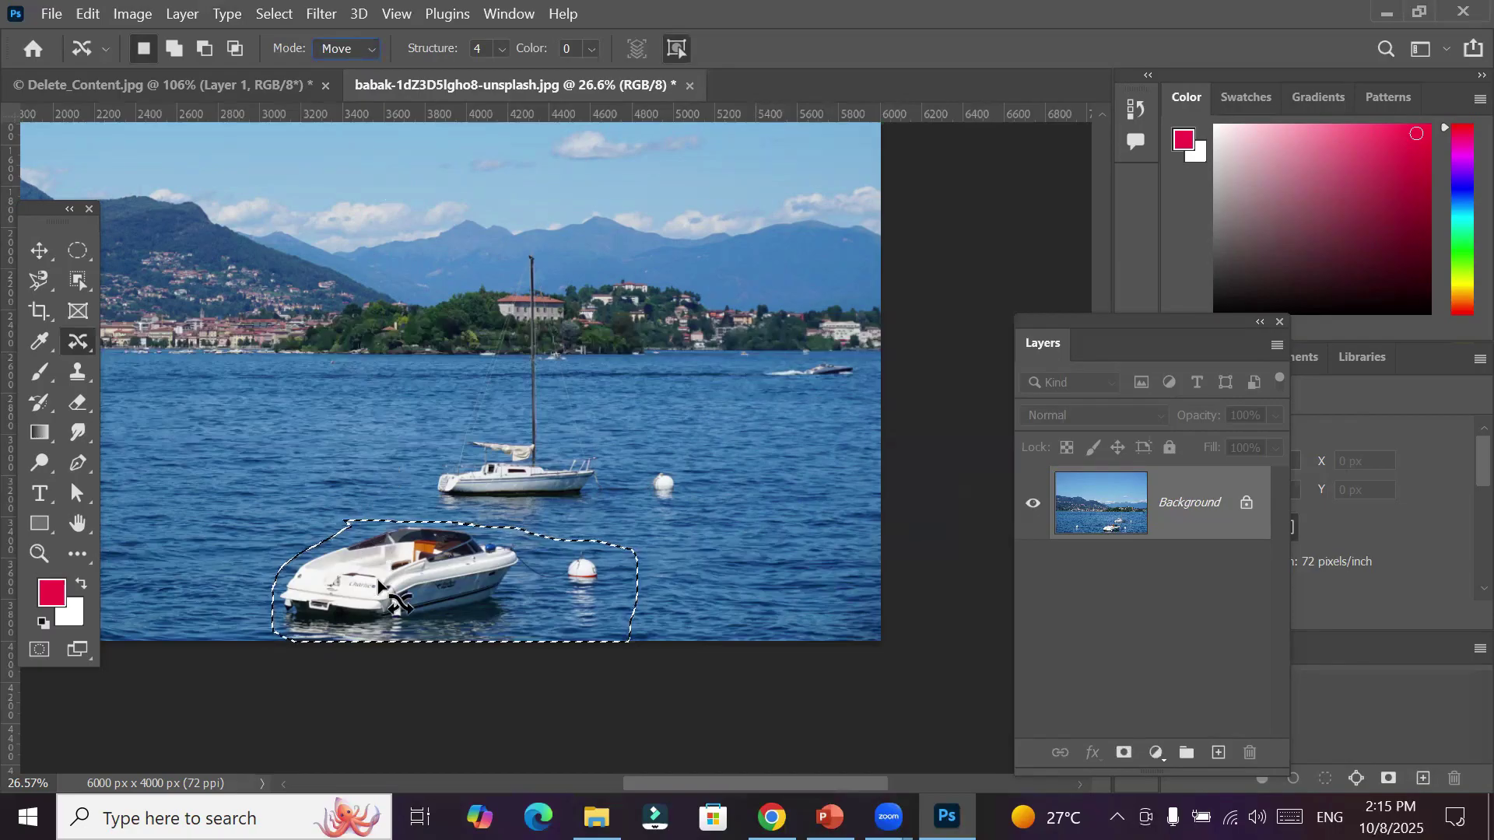
left_click_drag(454, 535, 266, 417)
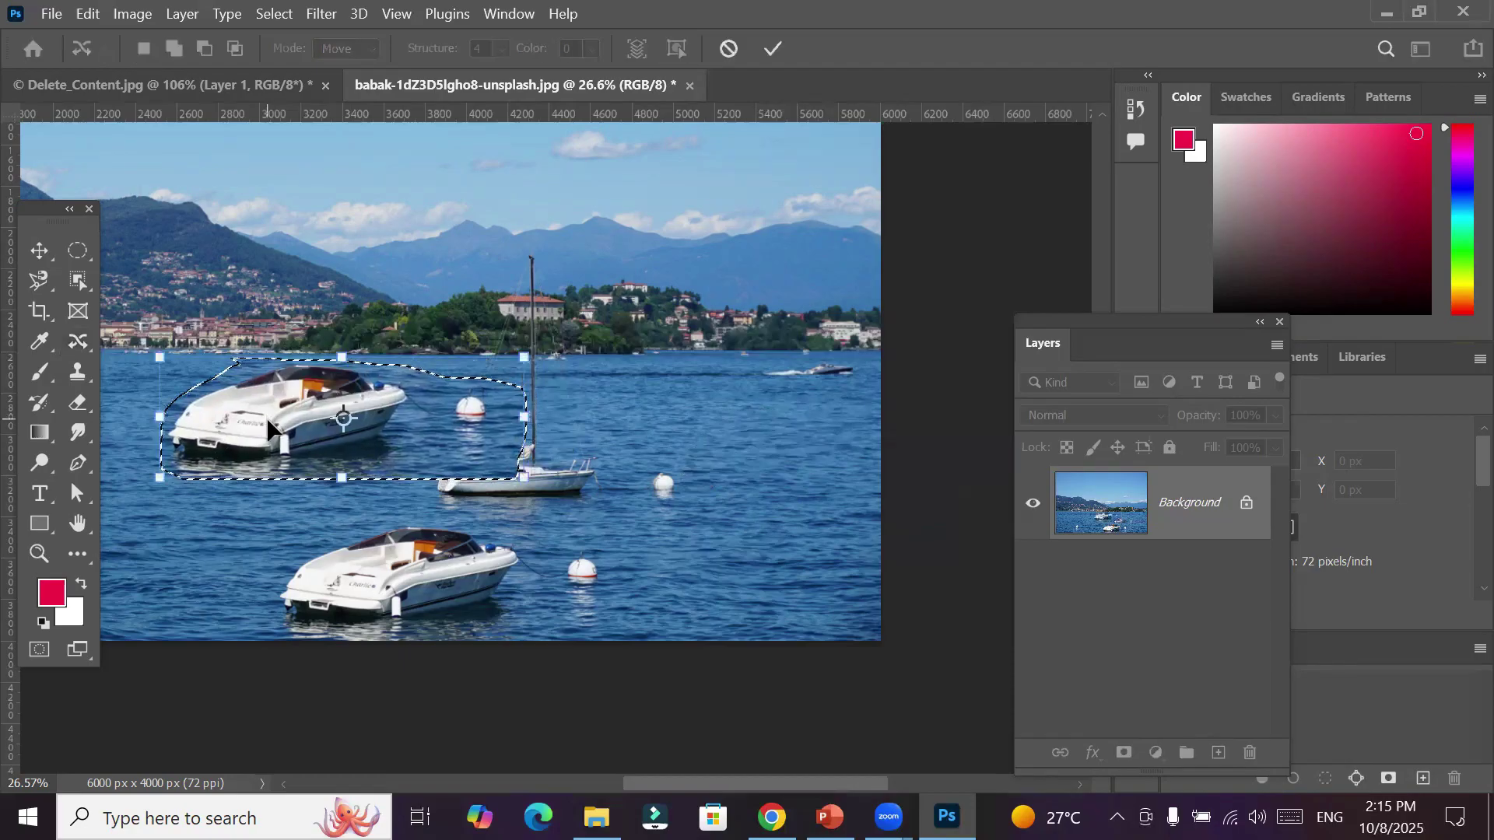
left_click_drag(524, 477, 370, 423)
left_click_drag(228, 408, 245, 420)
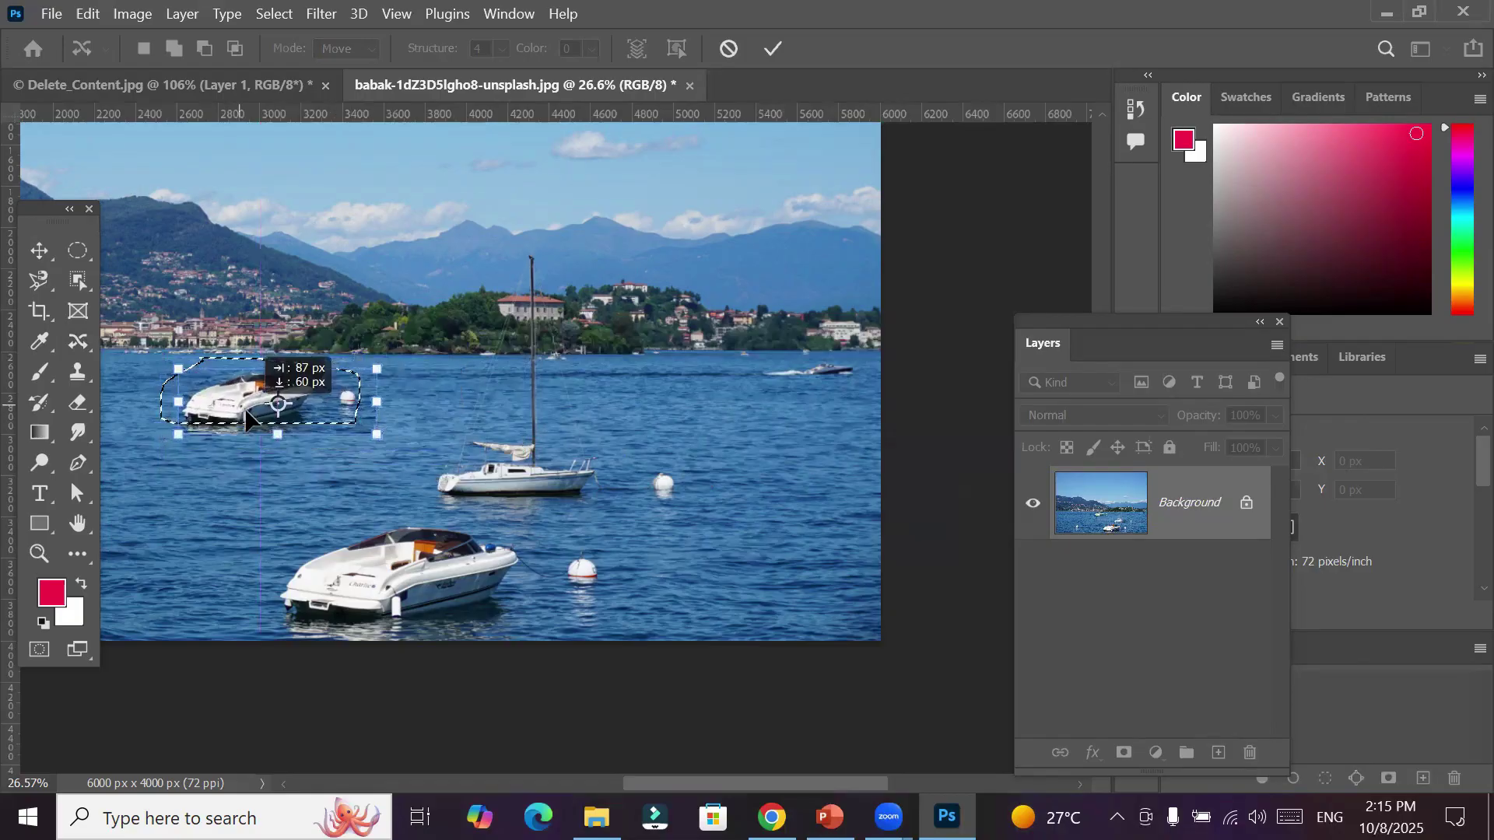
left_click_drag(383, 359, 376, 329)
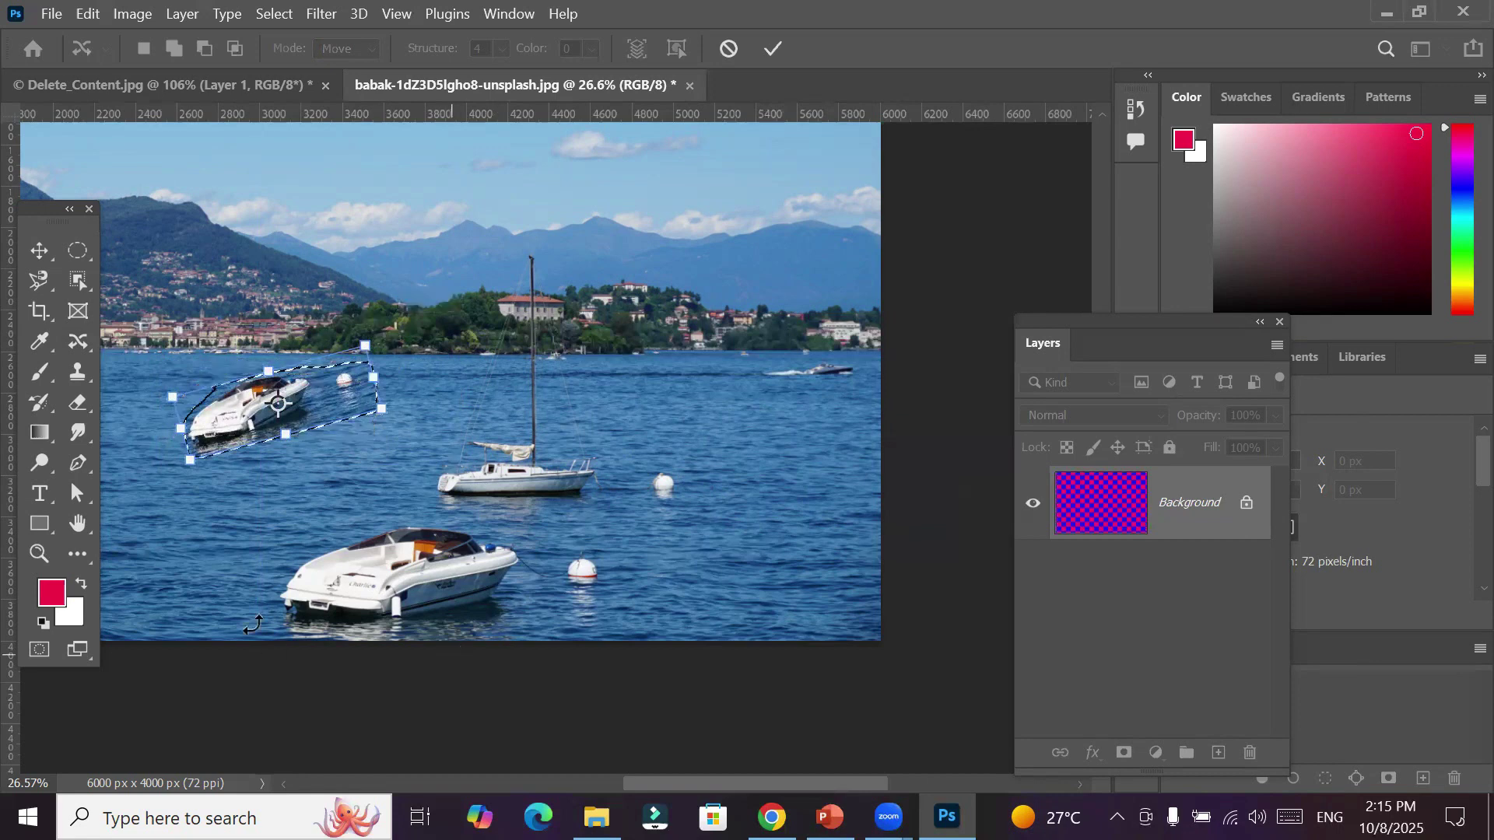
left_click(772, 49)
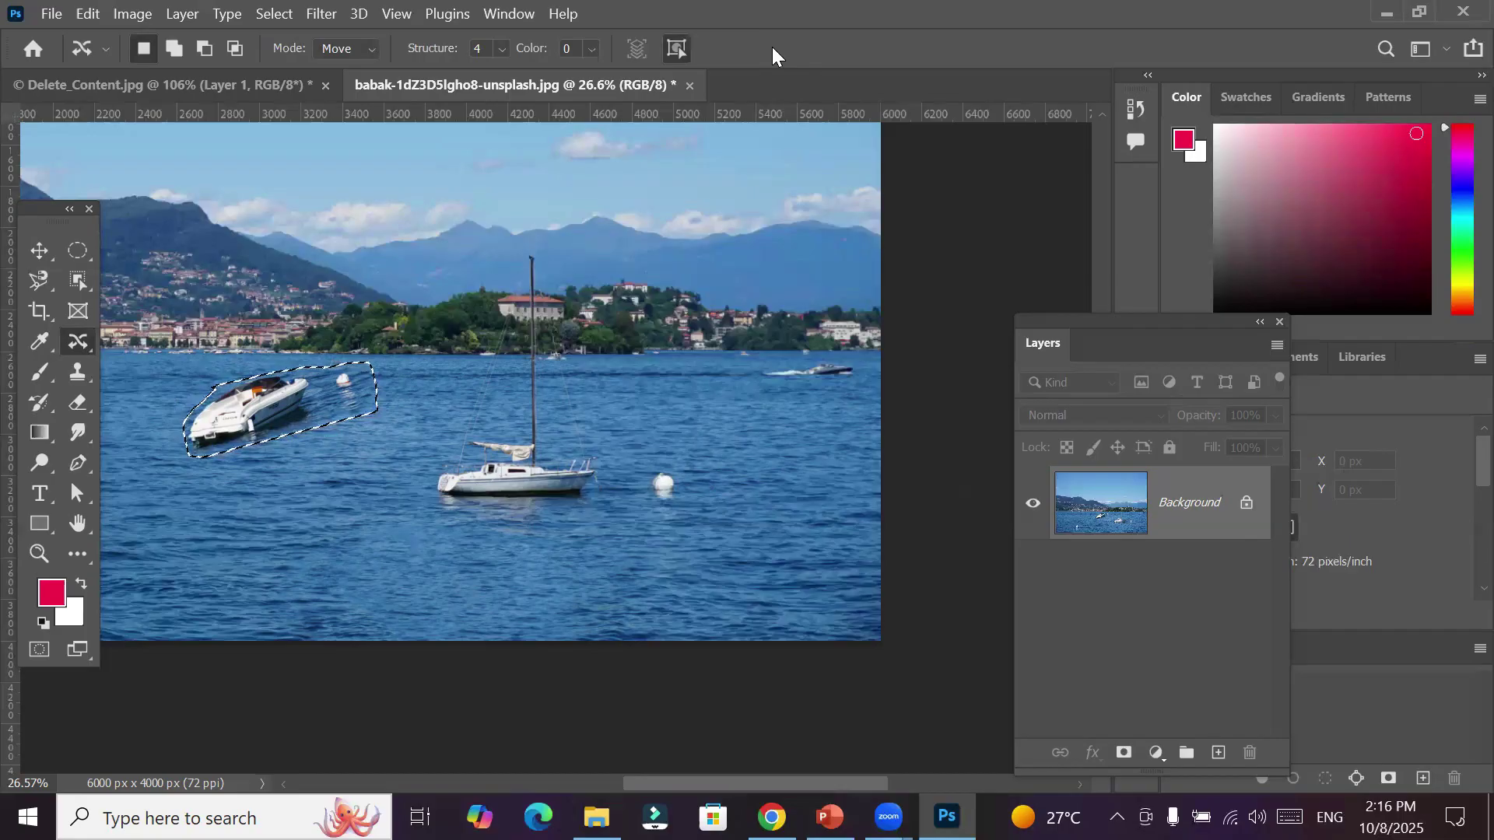
key("ctrl+d")
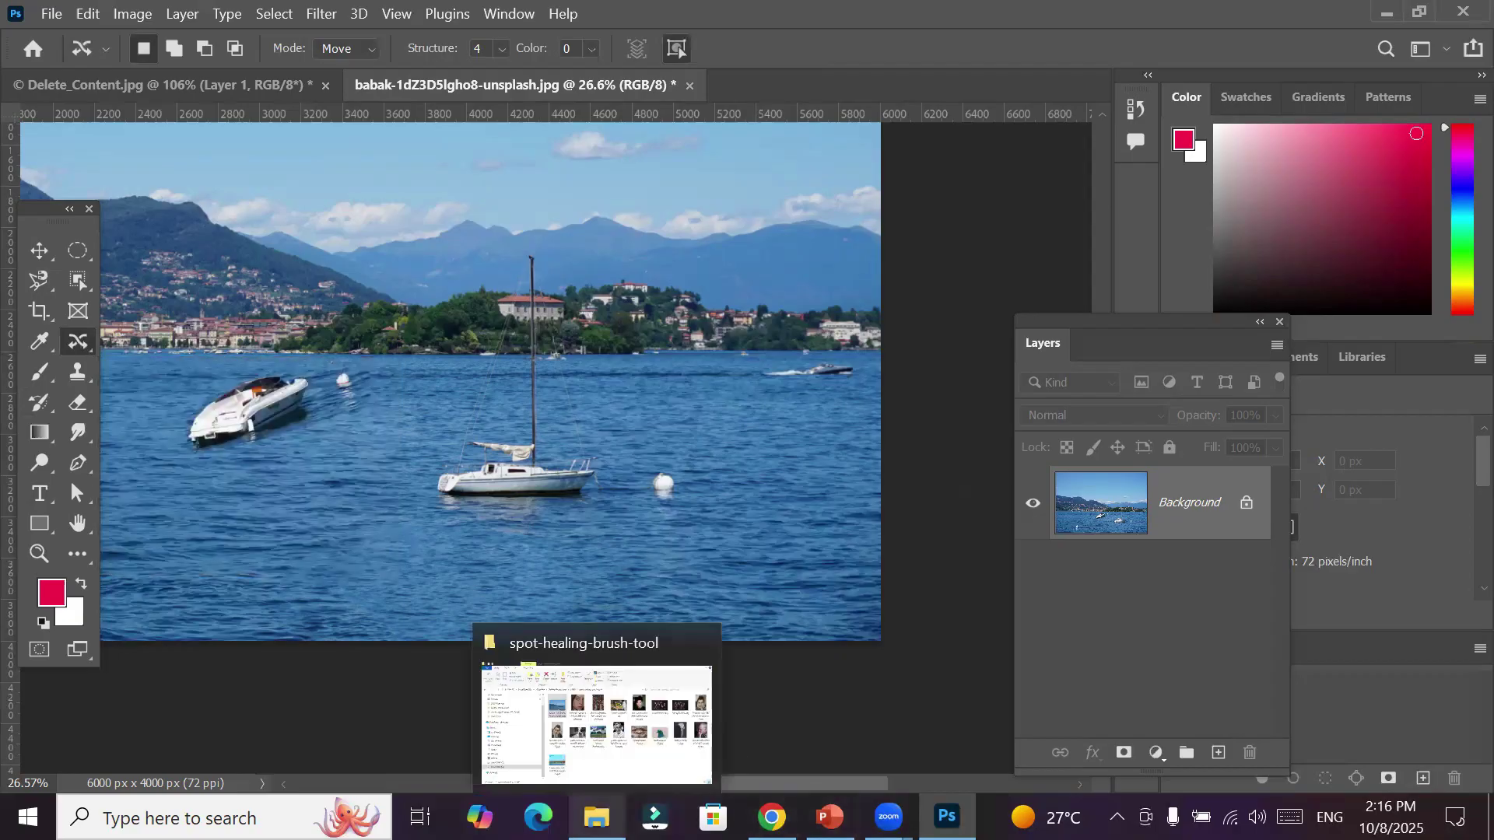
Close the lake photo and Delete_Content.jpg without saving their changes
left_click(689, 85)
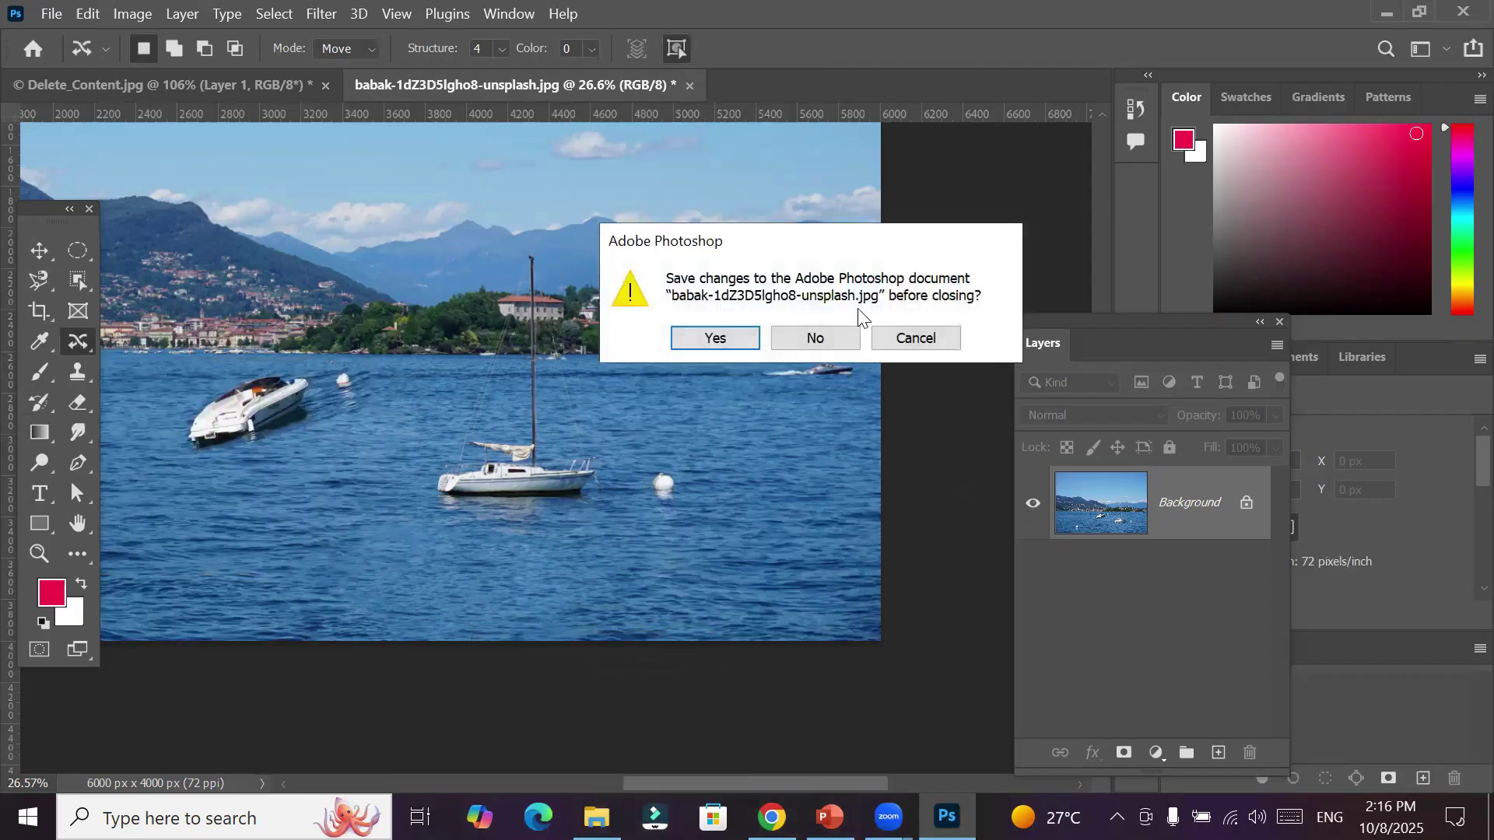
left_click(825, 334)
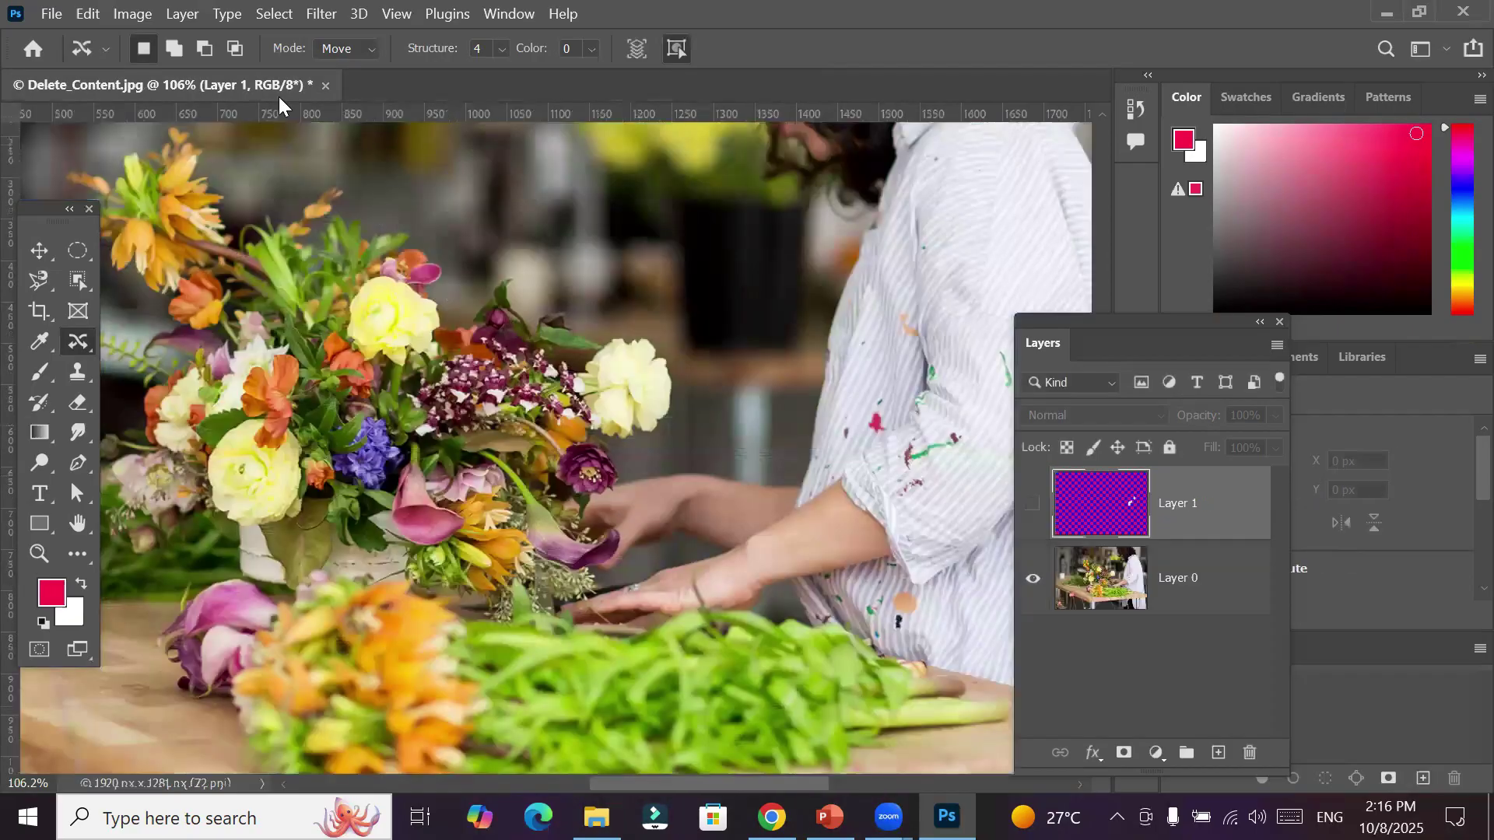
left_click(326, 85)
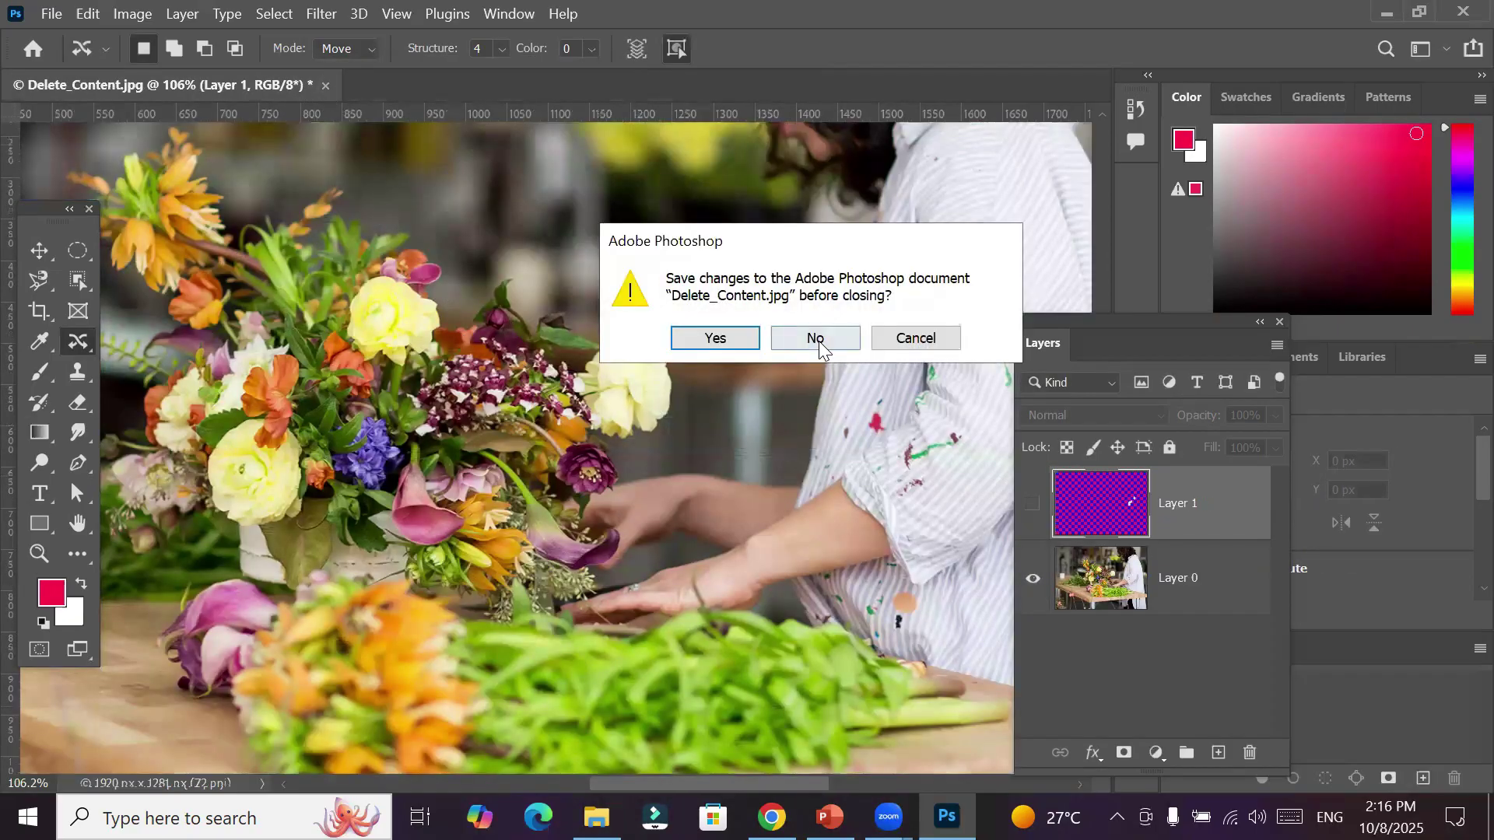
left_click(816, 338)
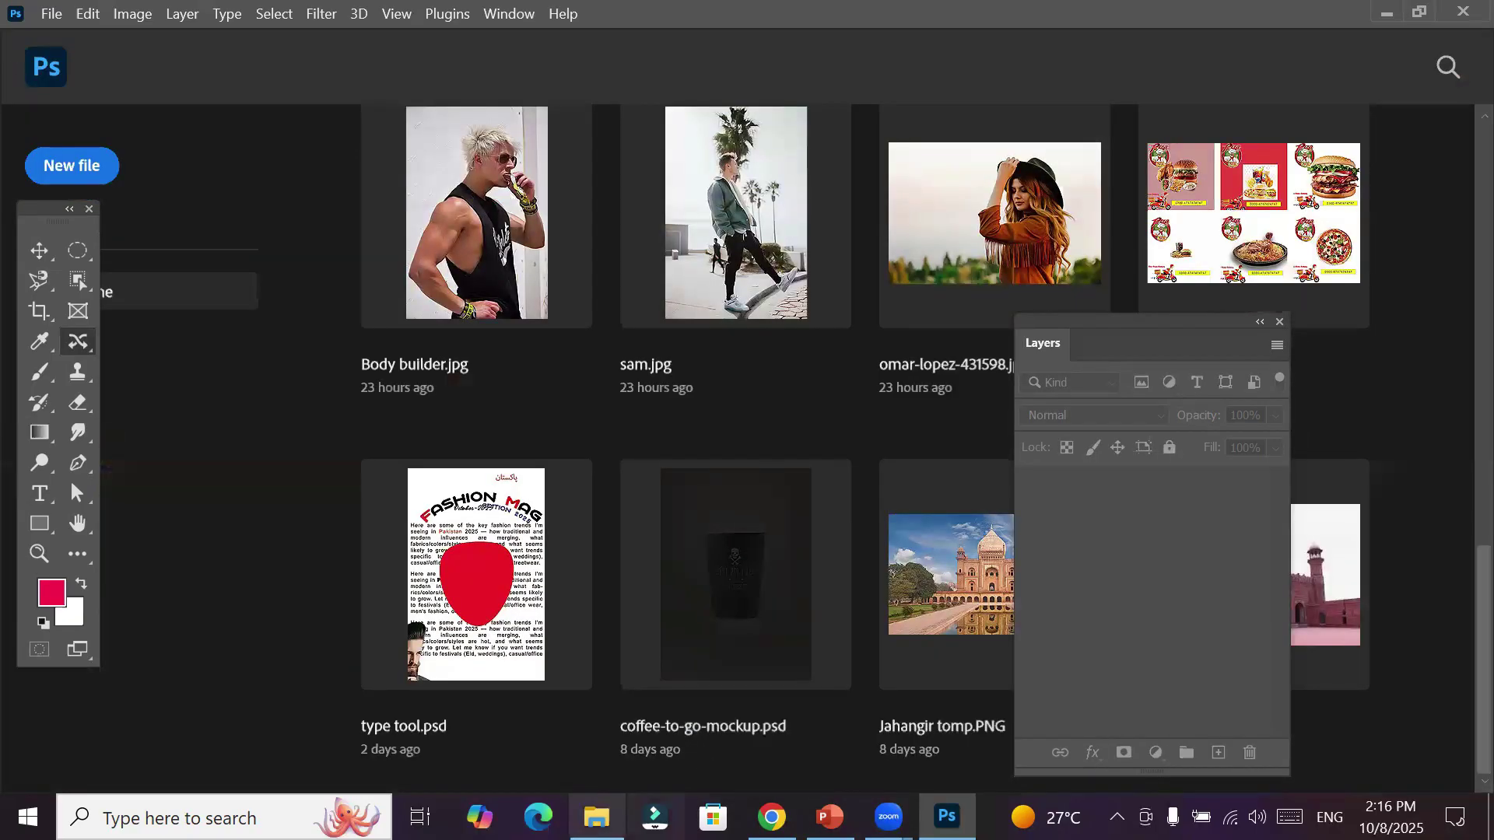
Switch to File Explorer and open familyPhoto1.jpg and familyPhoto2.jpg together in Photoshop
left_click(596, 816)
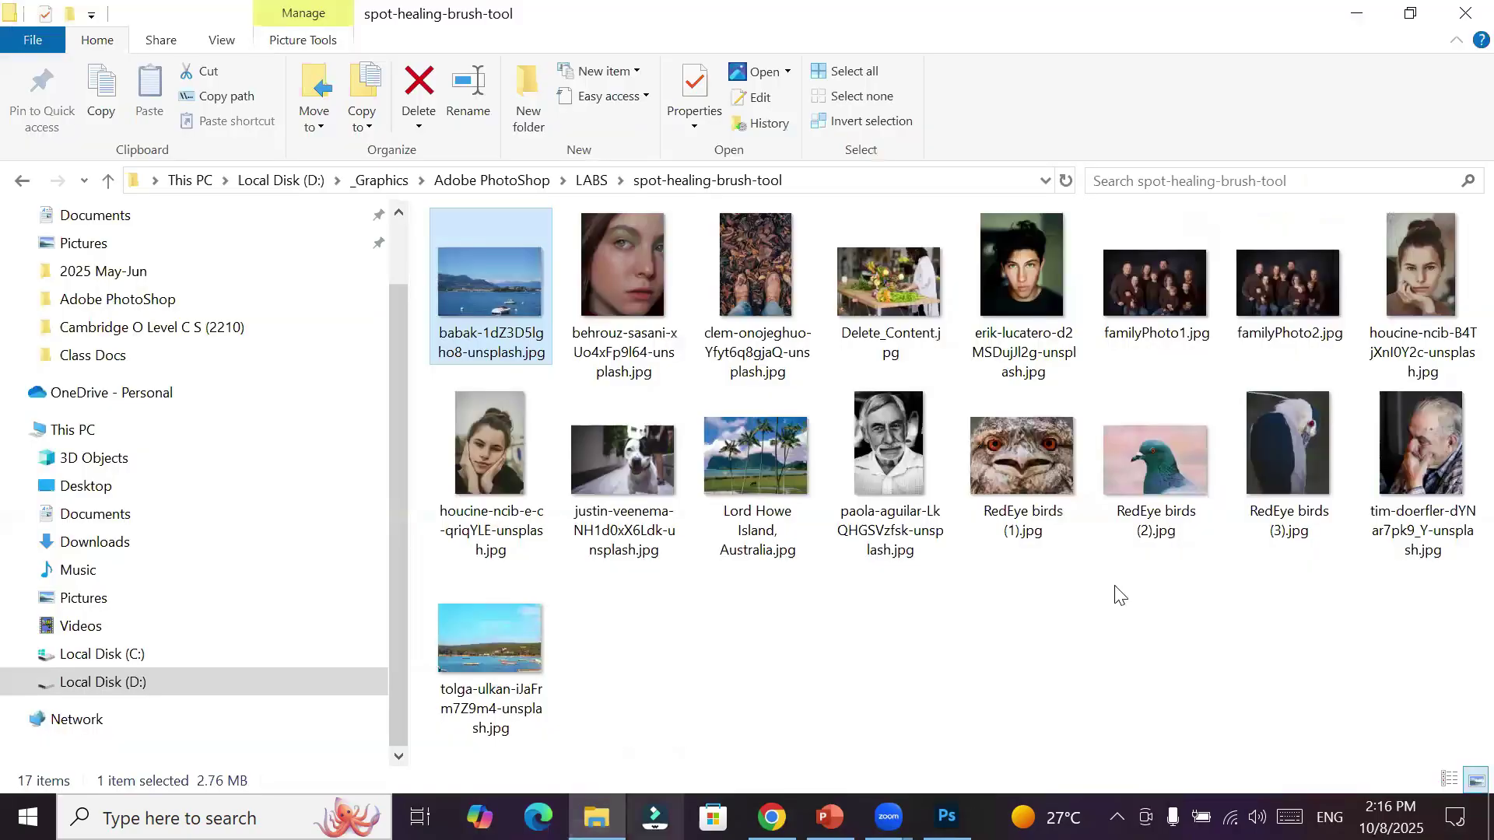
left_click(1156, 283)
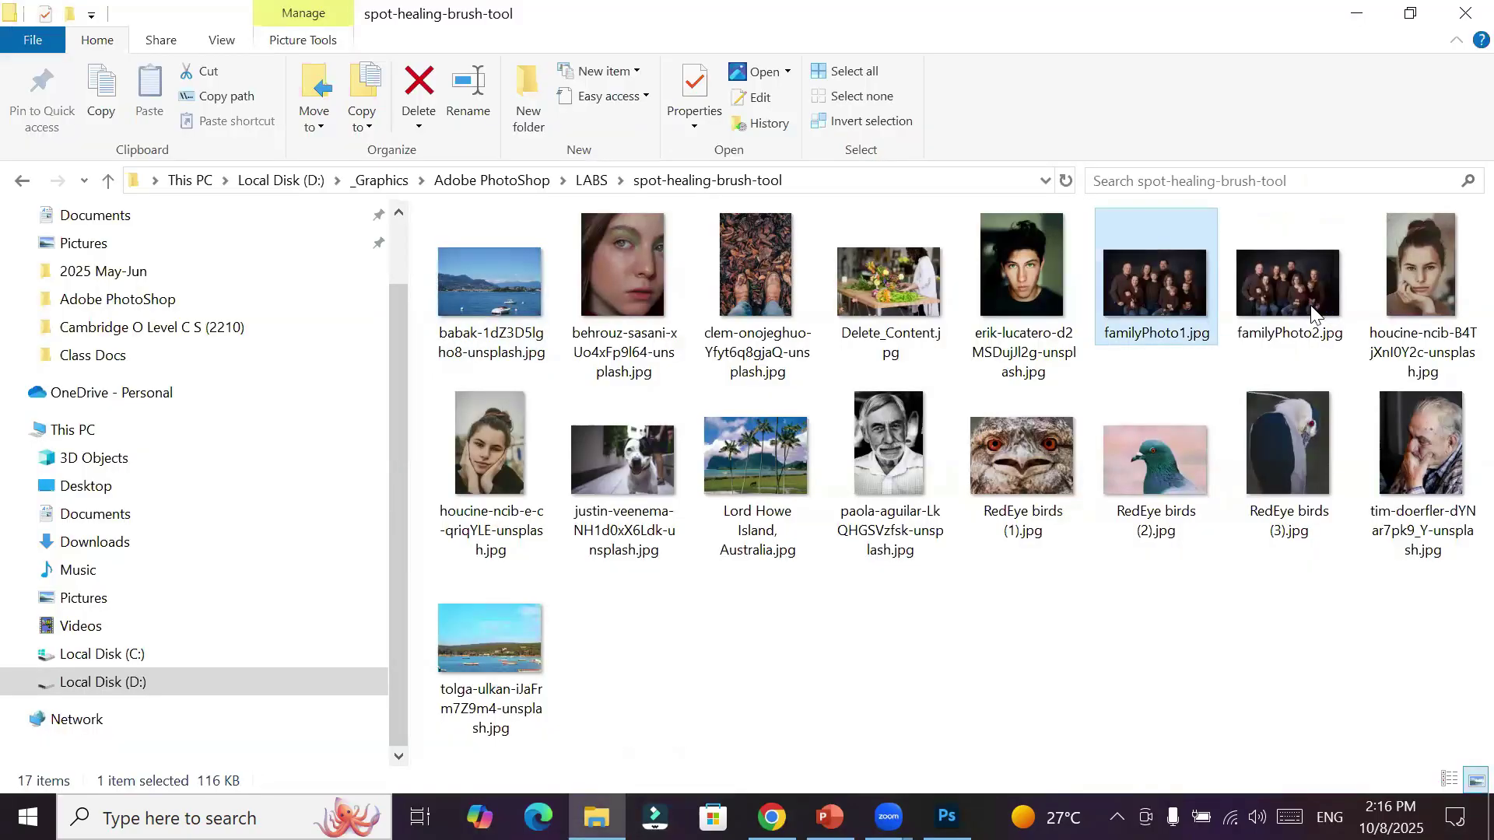
left_click(1313, 312, "ctrl")
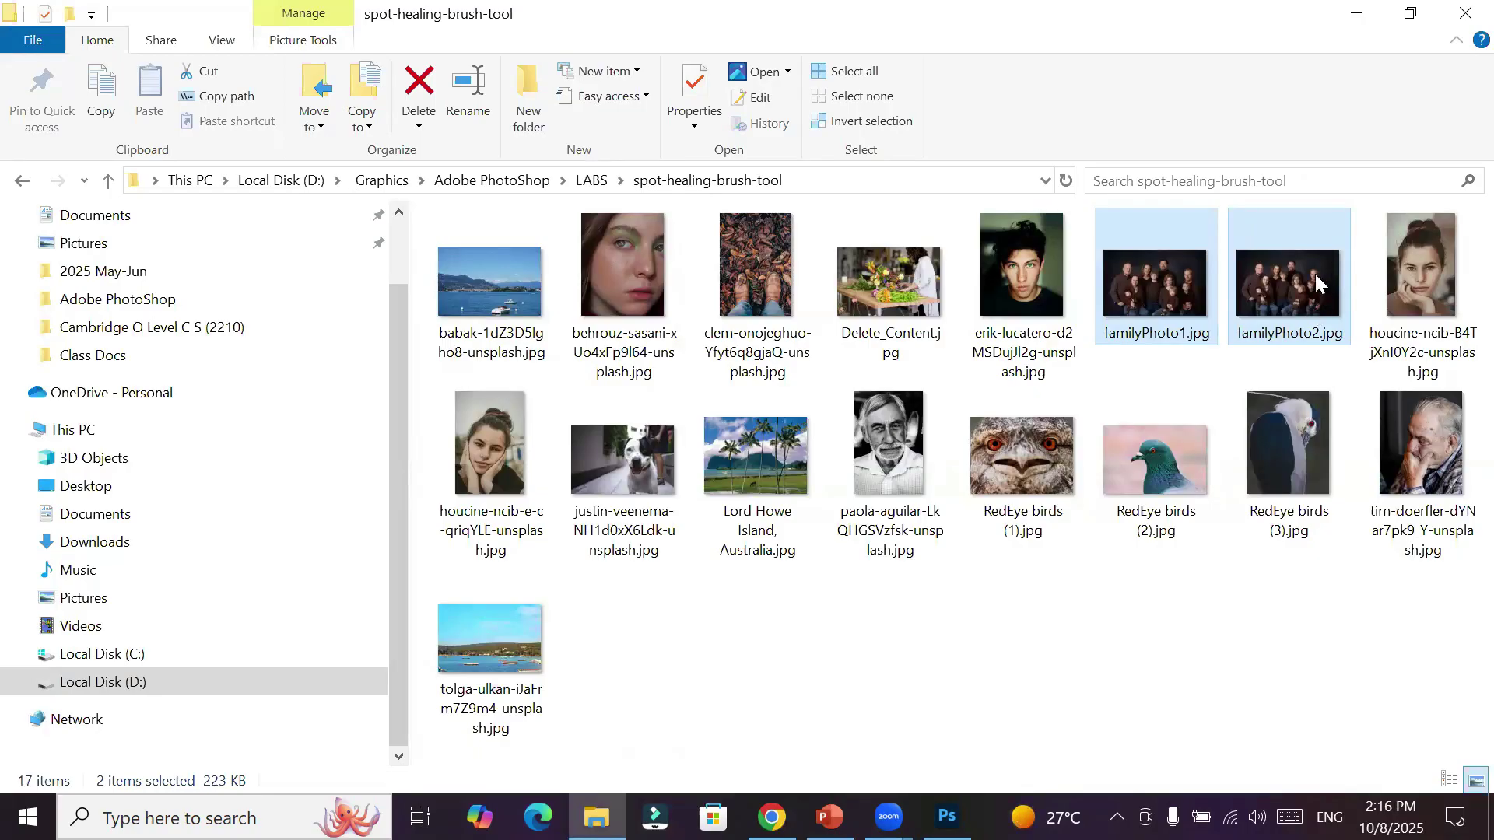
left_click_drag(1313, 281, 620, 56)
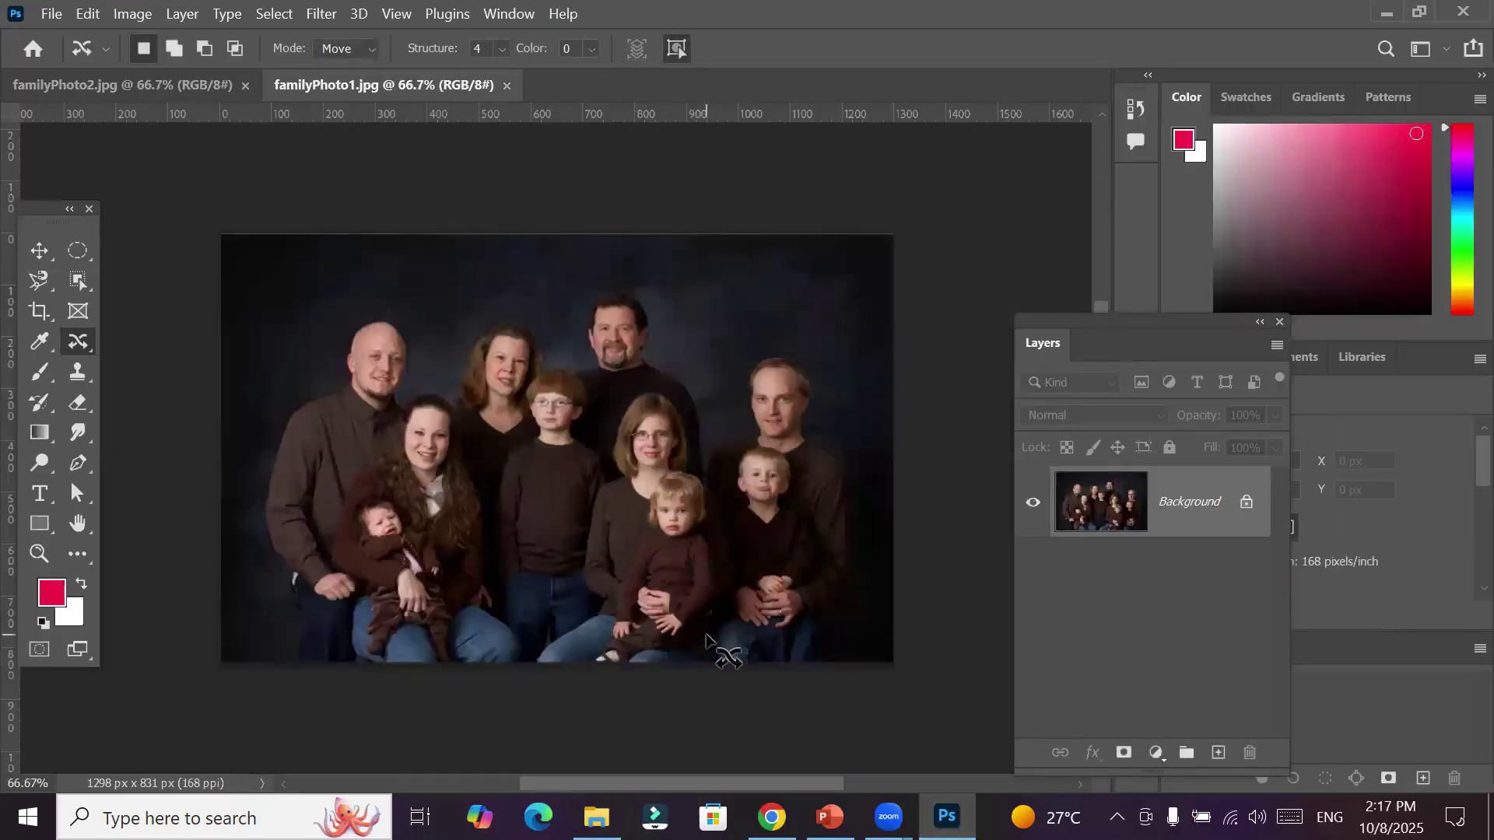
Examine the faces in familyPhoto2.jpg closely, including the seated woman, the baby and the people around the small boy
left_click(134, 87)
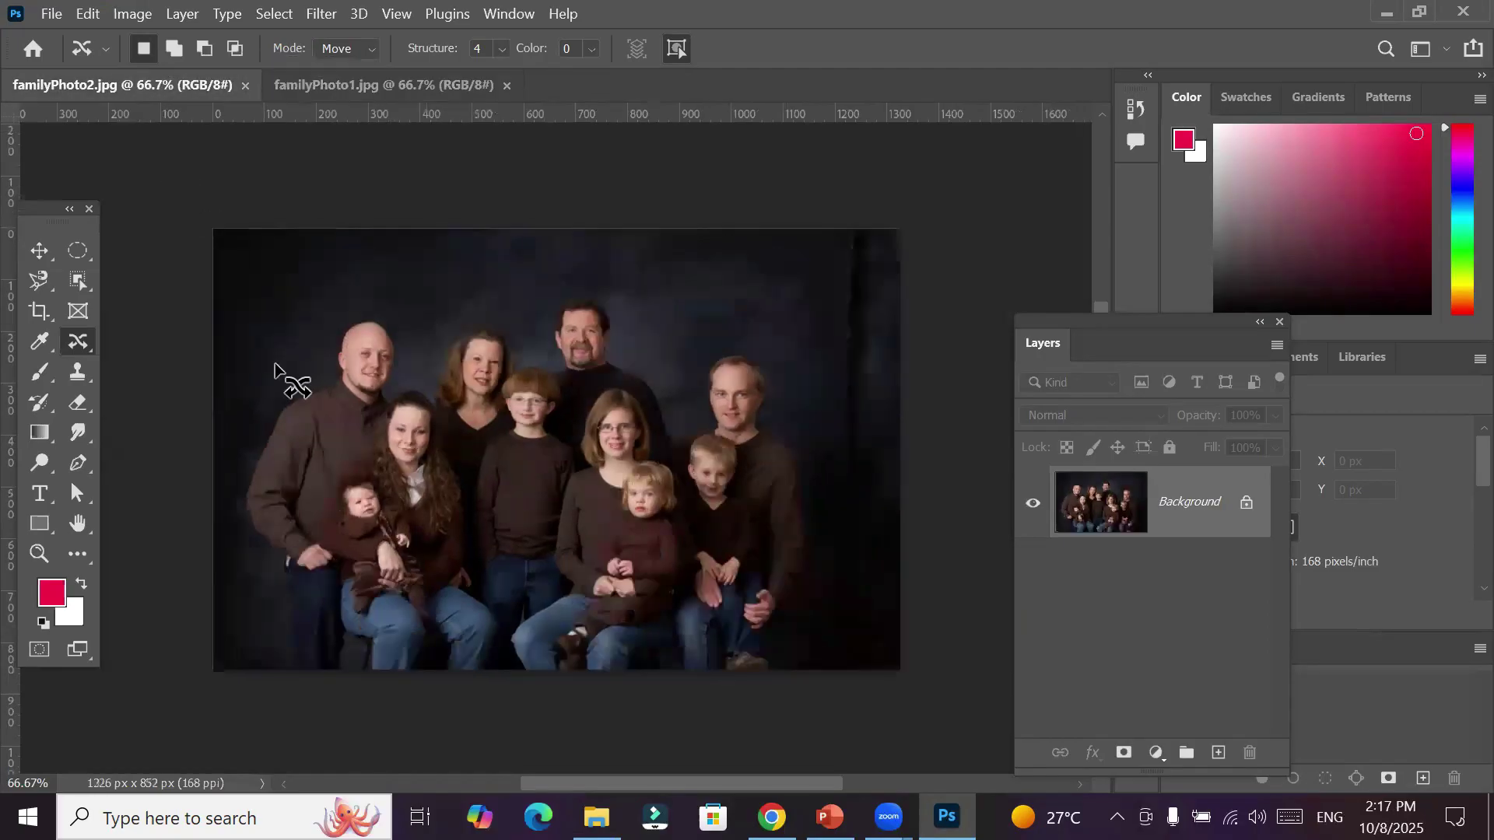
scroll(409, 576, "up", 1)
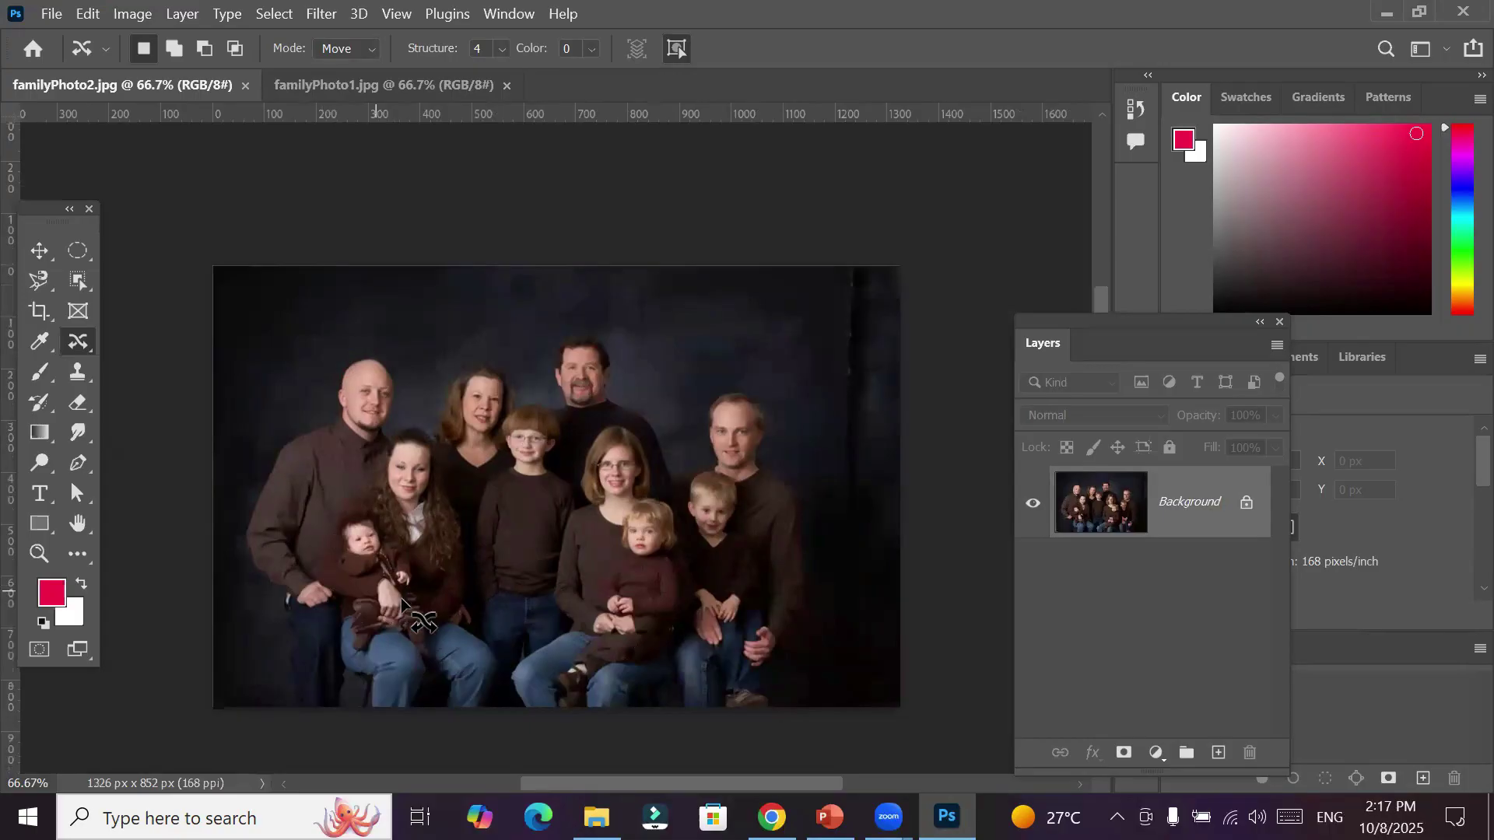
scroll(403, 603, "down", 1)
scroll(367, 537, "up", 5, "alt")
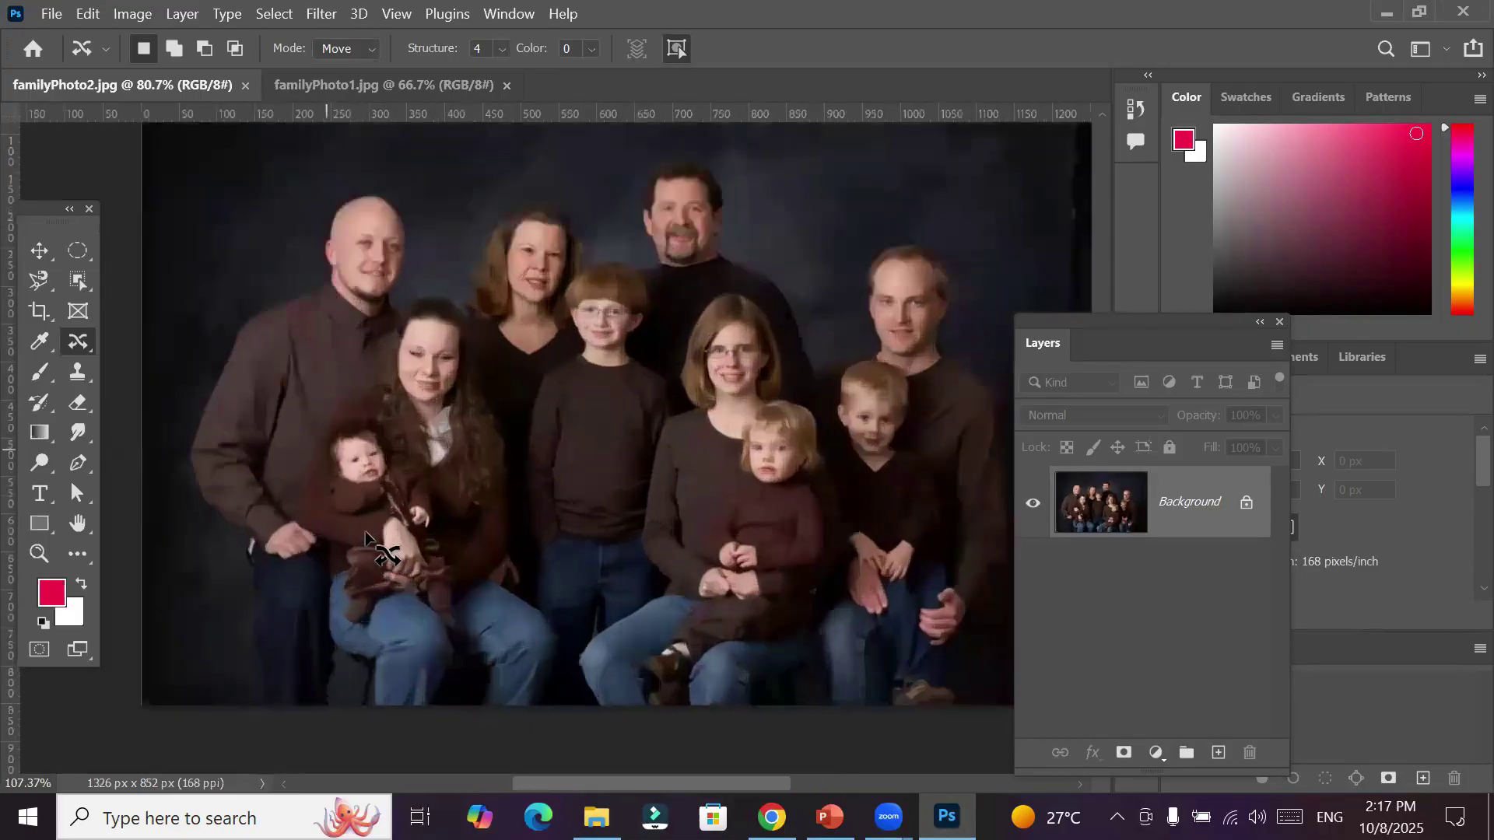
scroll(466, 330, "up", 8, "alt")
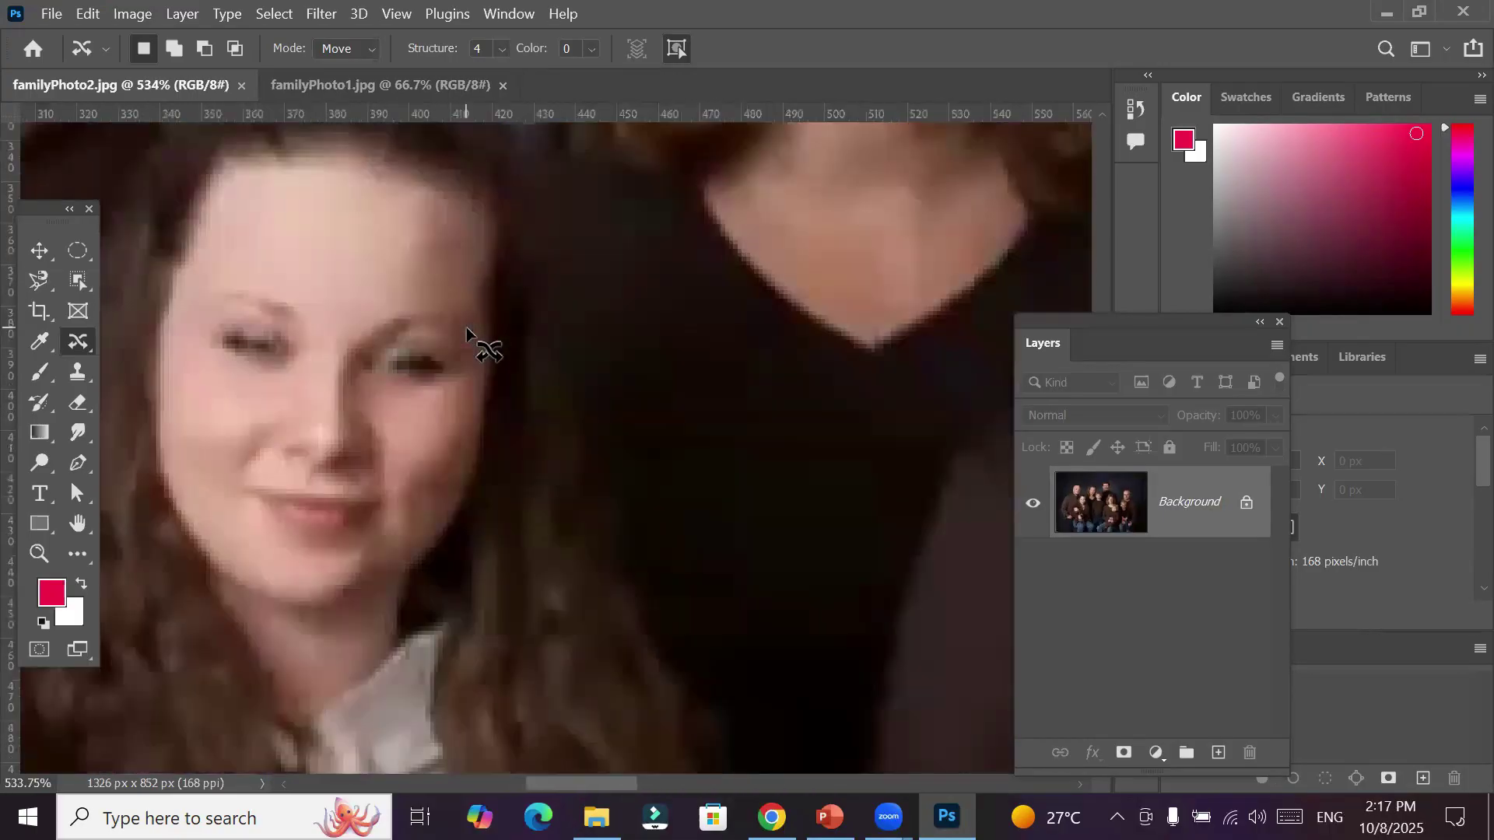
scroll(465, 327, "down", 8)
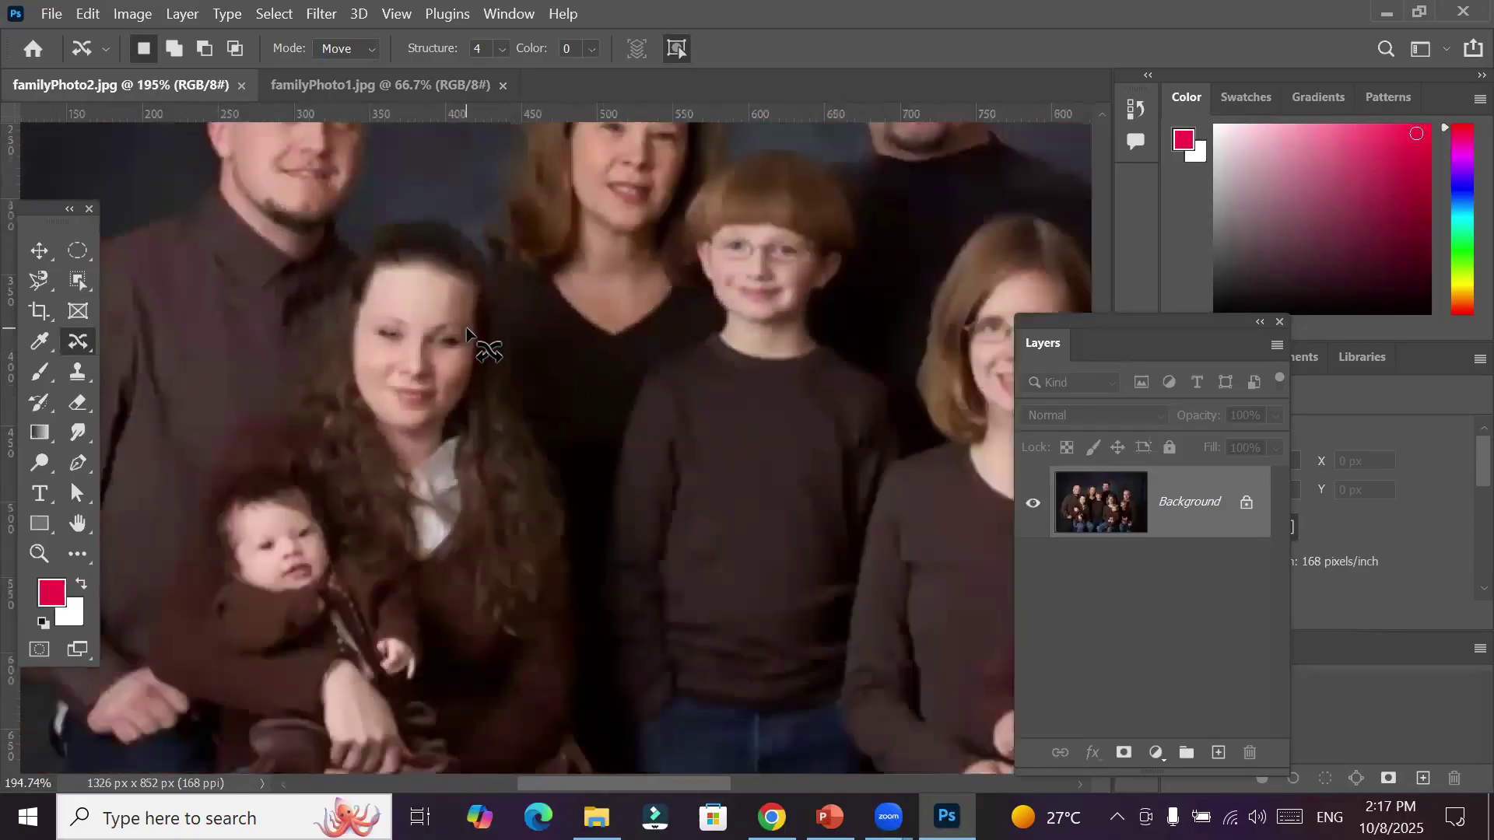
scroll(466, 327, "down", 2)
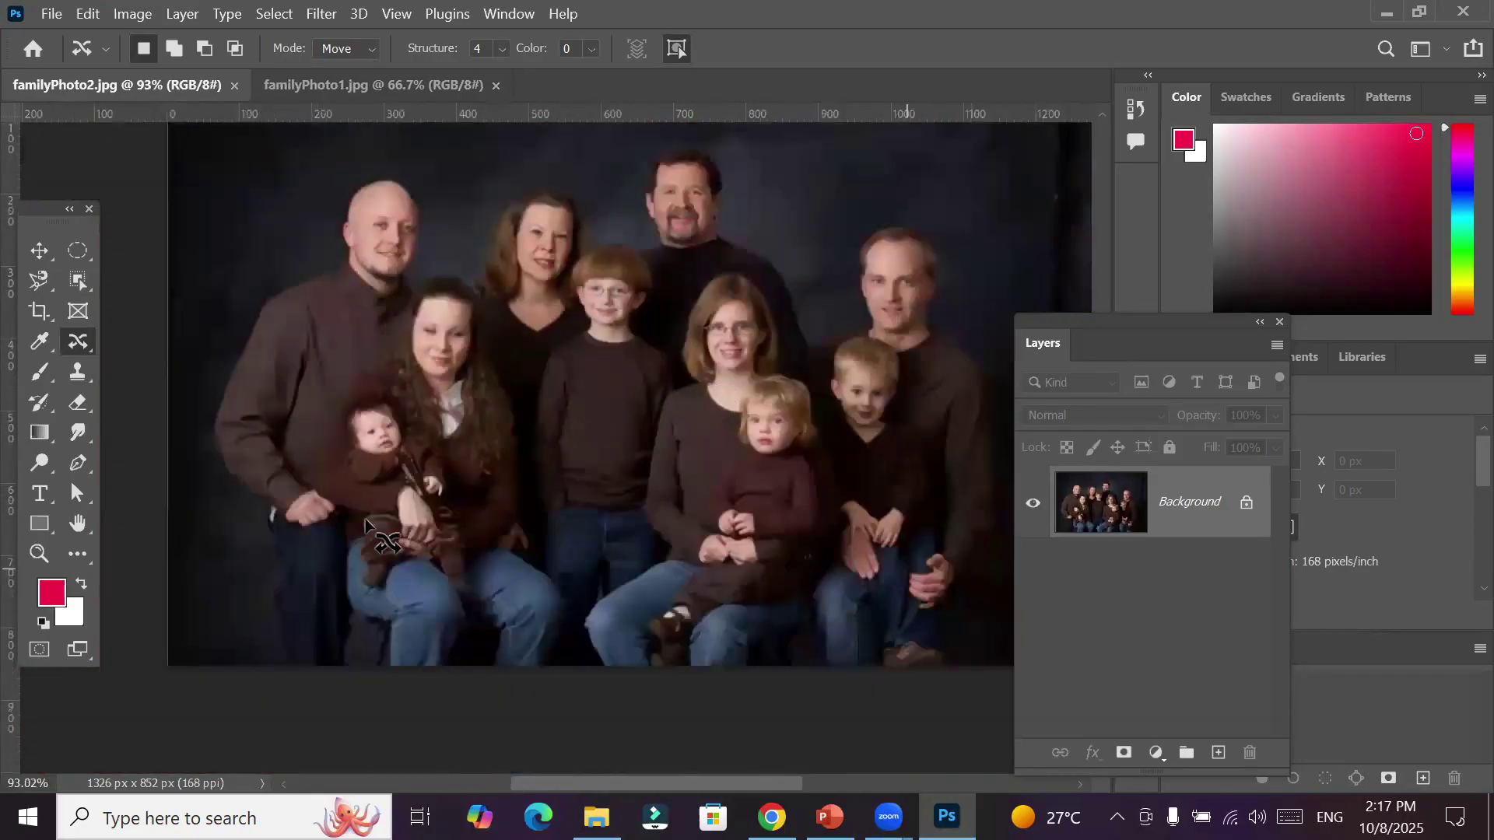
scroll(371, 474, "up", 5, "alt")
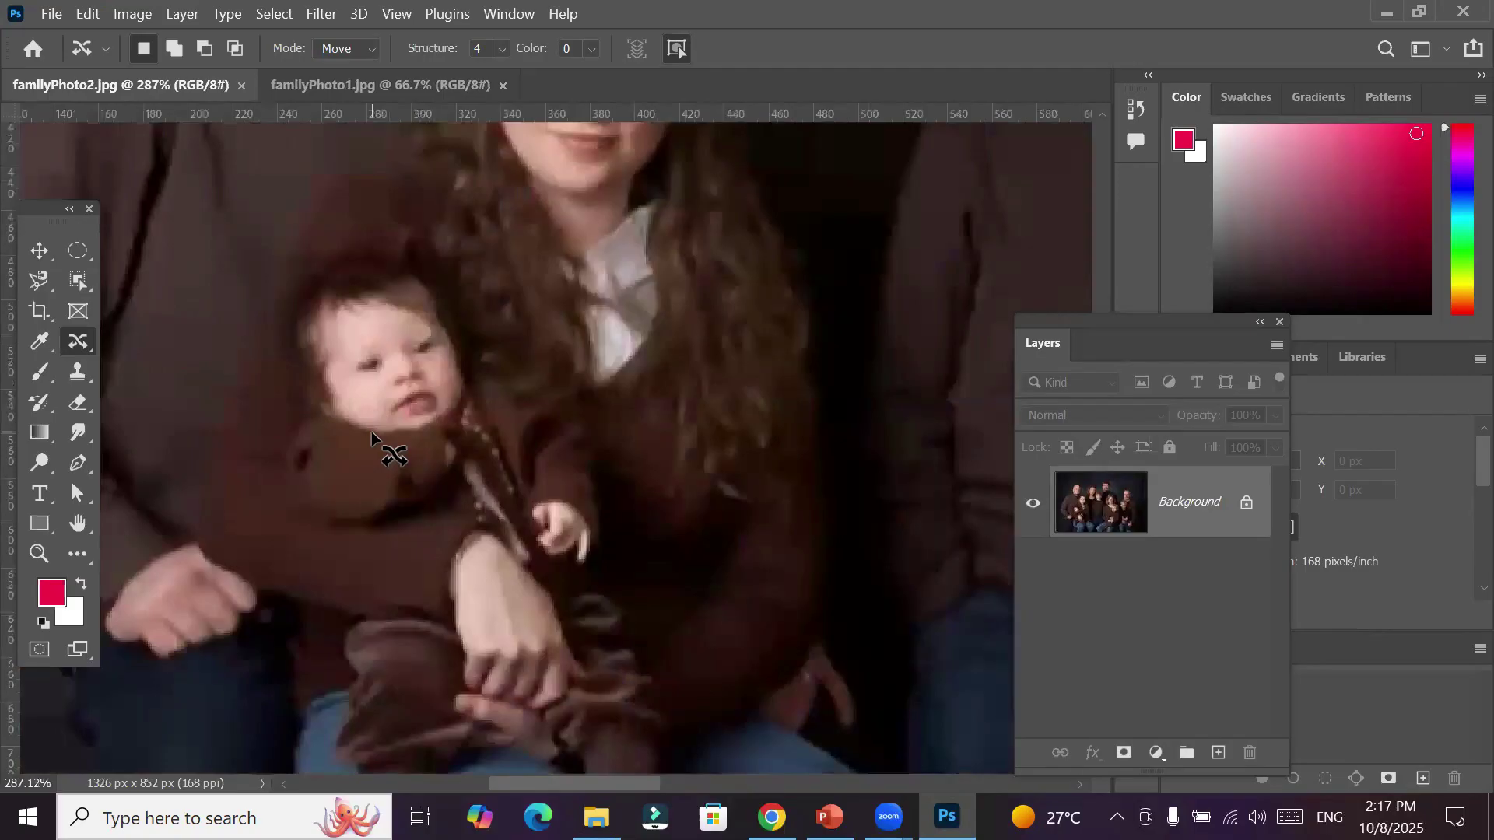
scroll(371, 431, "down", 5)
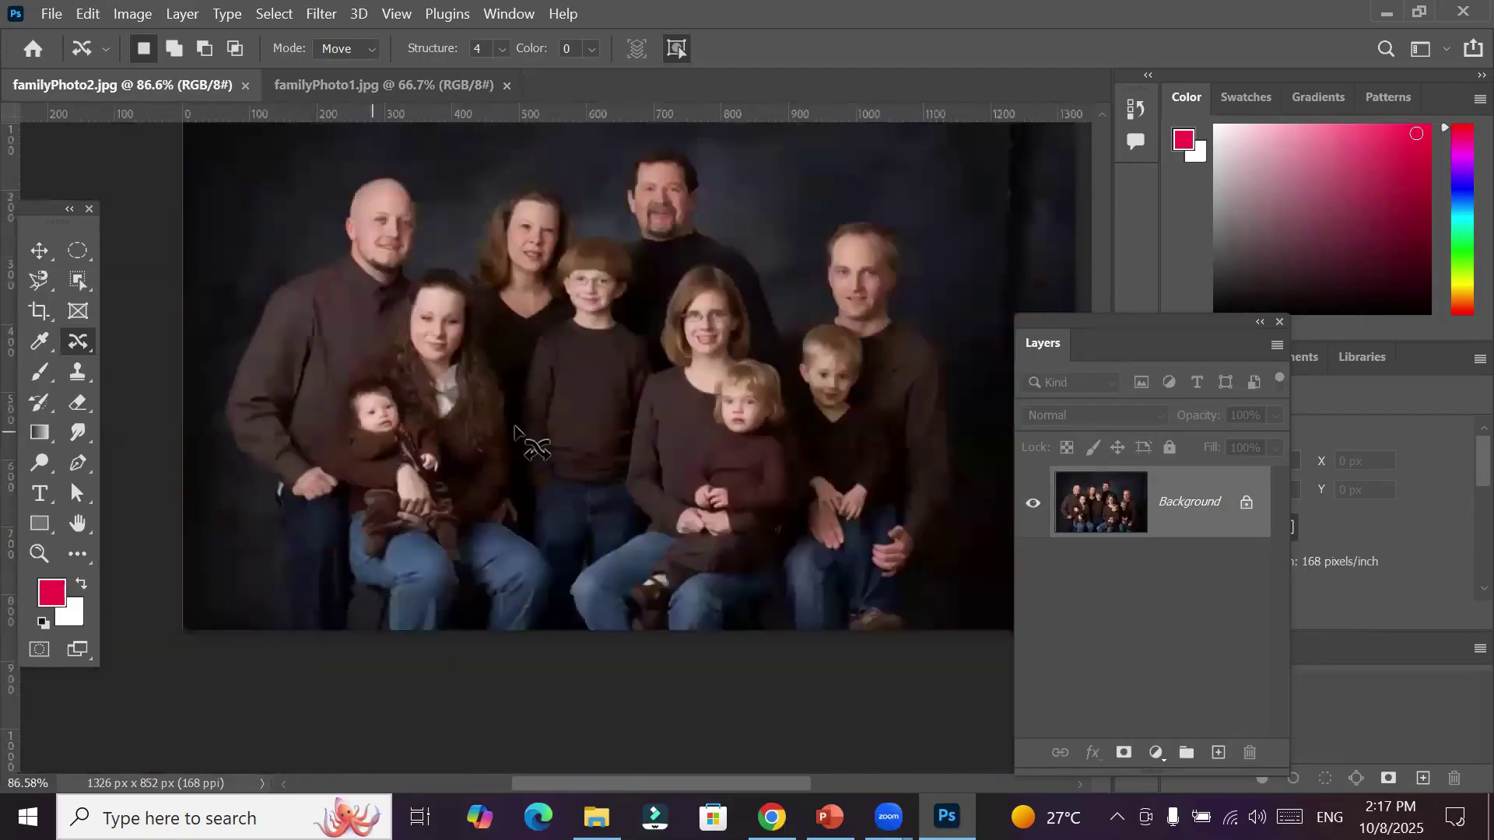
scroll(874, 377, "up", 5)
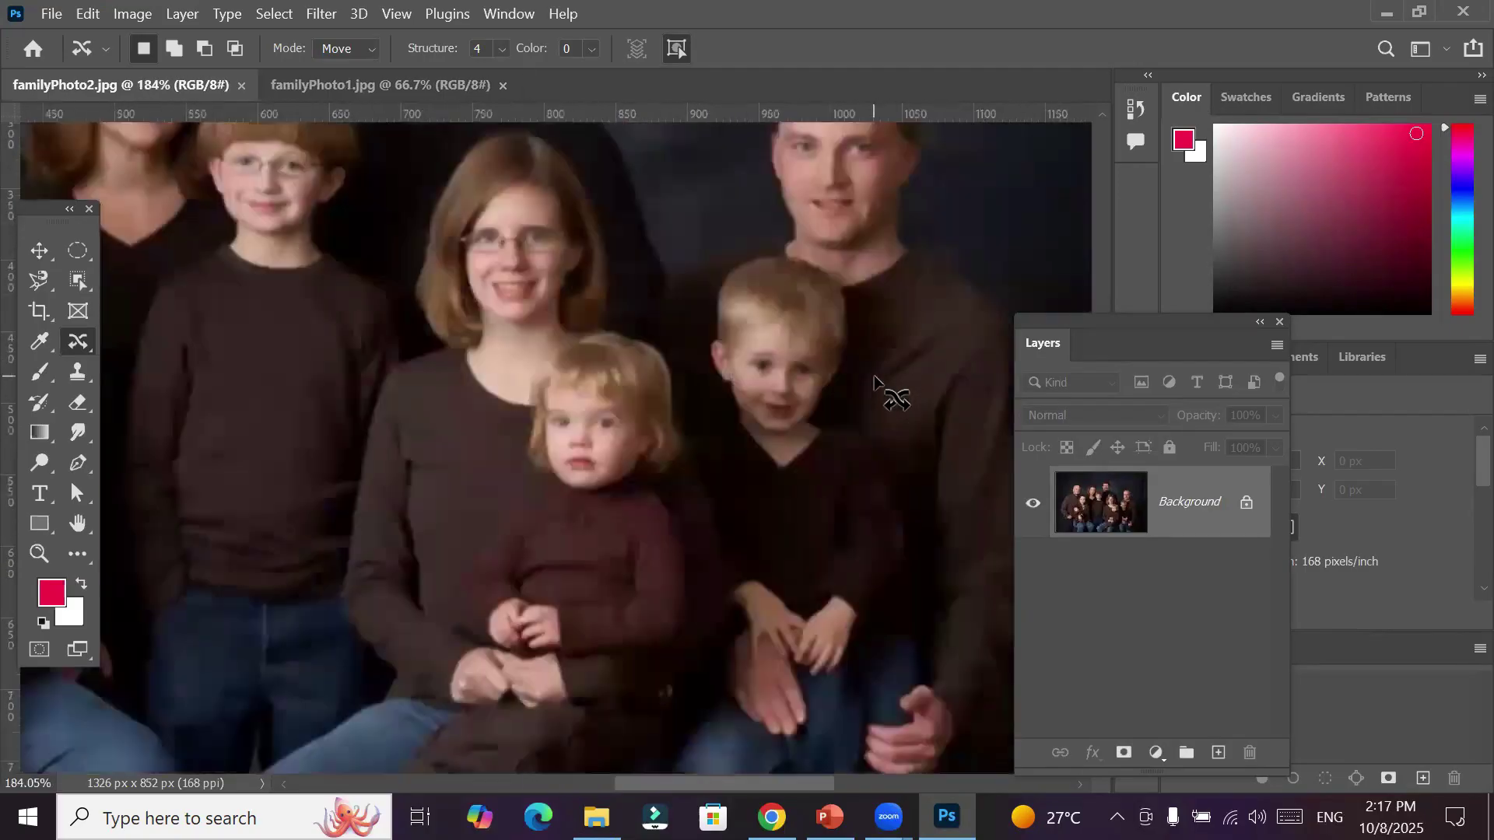
scroll(874, 377, "down", 5)
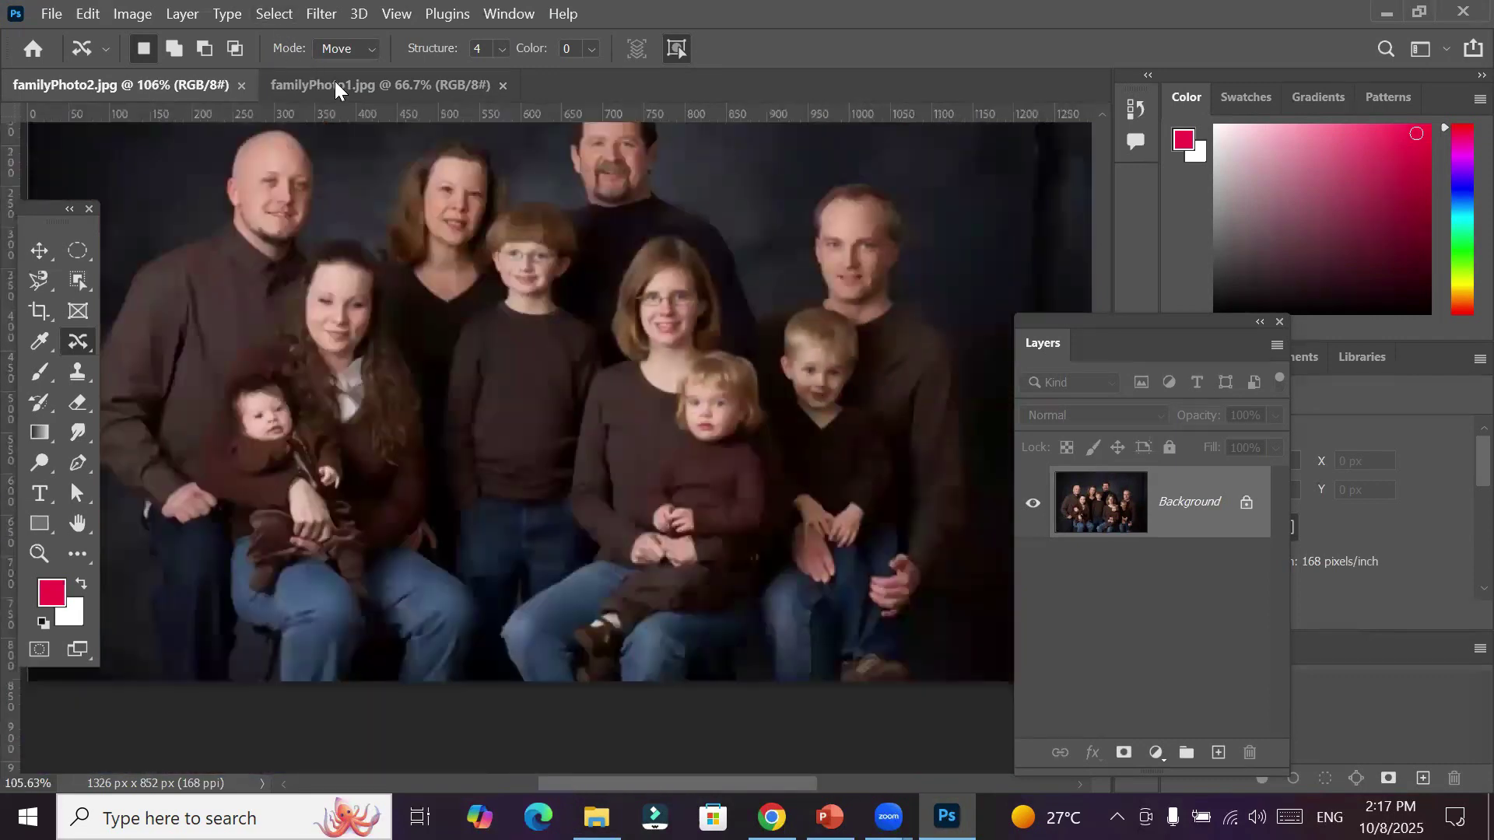
Compare the baby's face up close between familyPhoto1.jpg and familyPhoto2.jpg
left_click(334, 84)
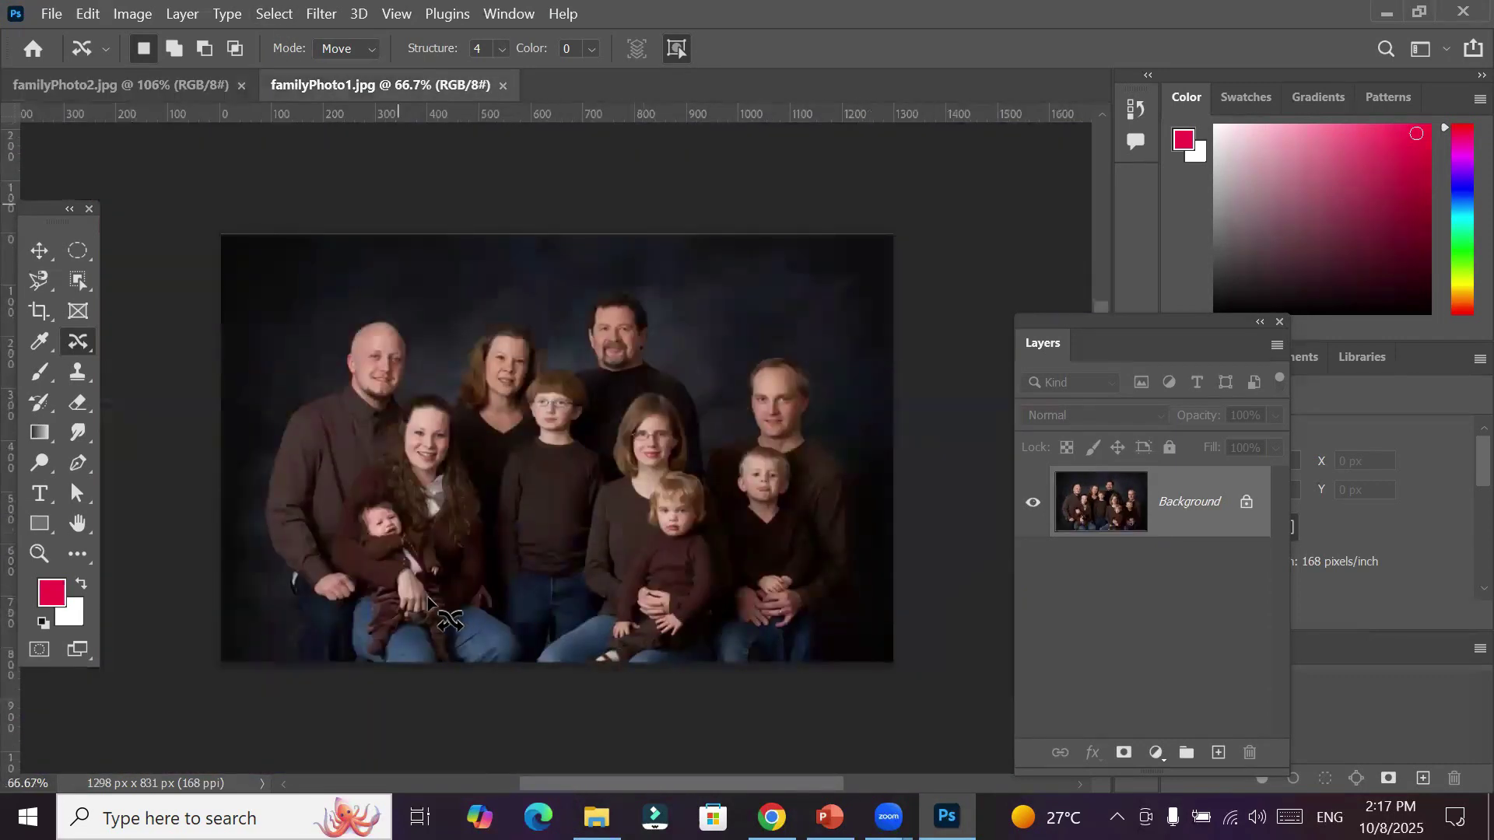
scroll(371, 549, "up", 5)
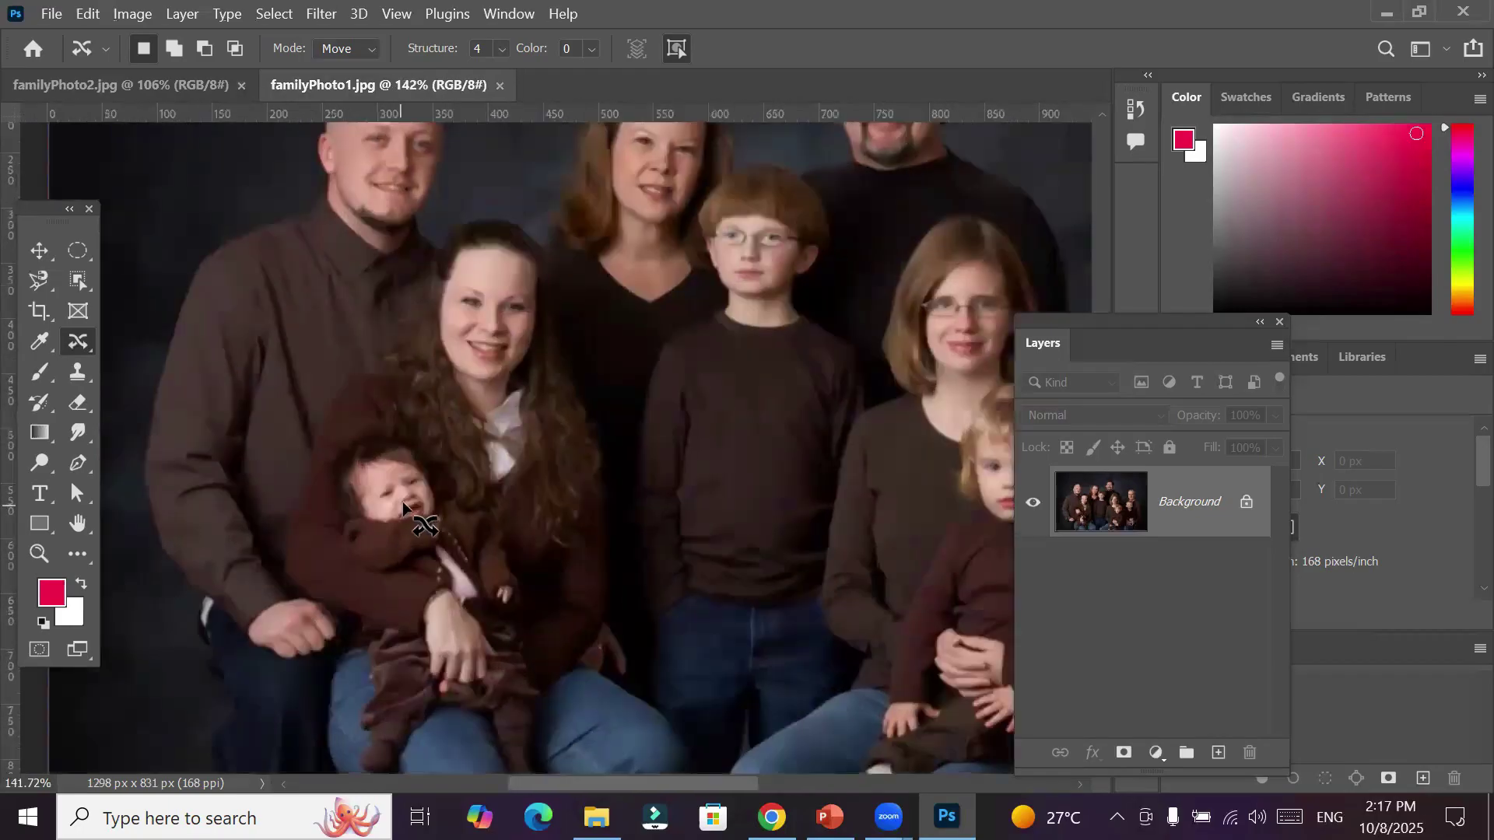
scroll(369, 520, "up", 4)
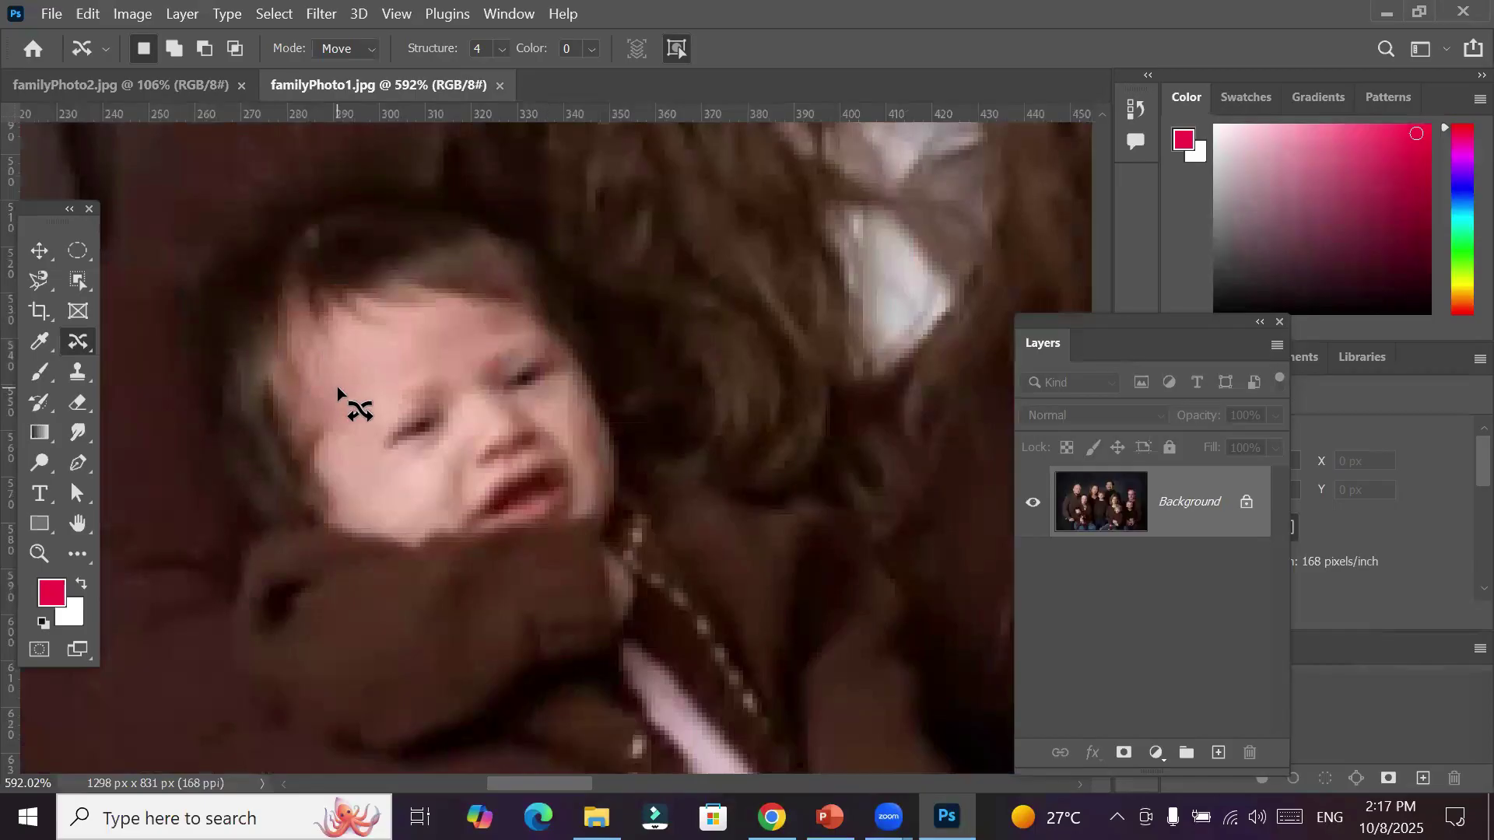
left_click(116, 82)
scroll(227, 558, "up", 5)
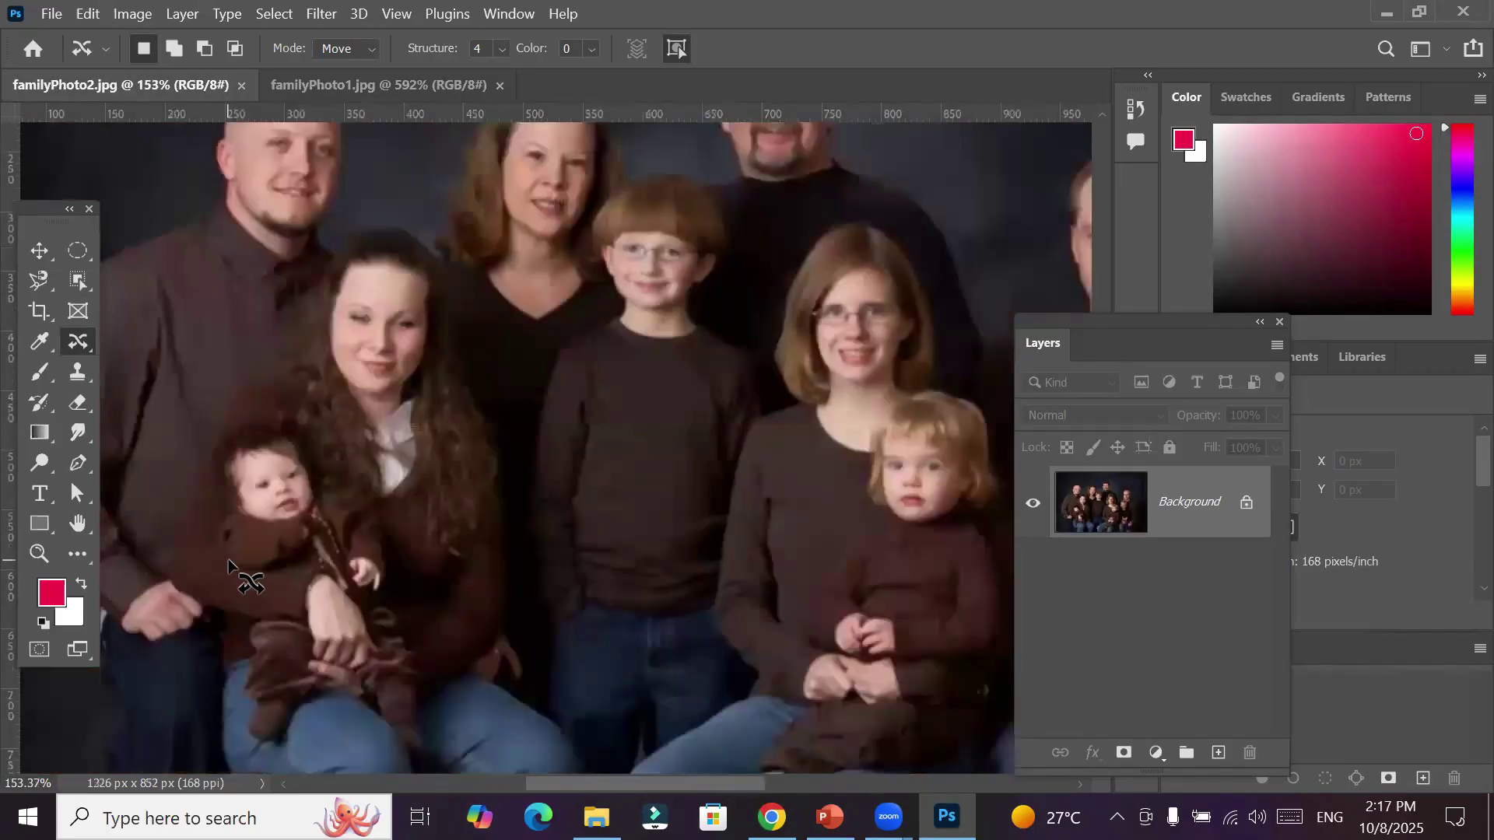
scroll(255, 358, "up", 3)
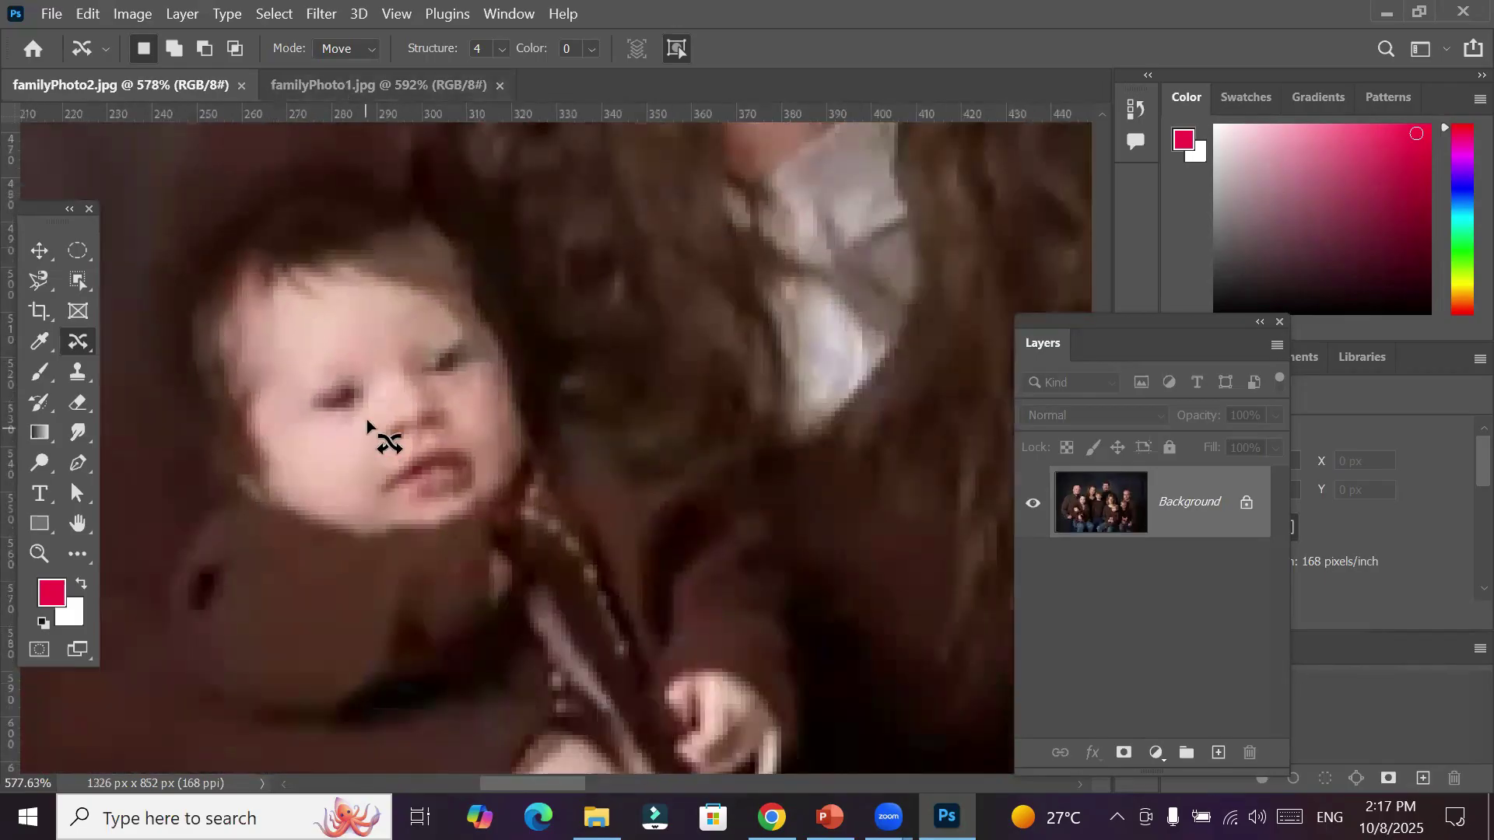
left_click_drag(367, 419, 383, 440)
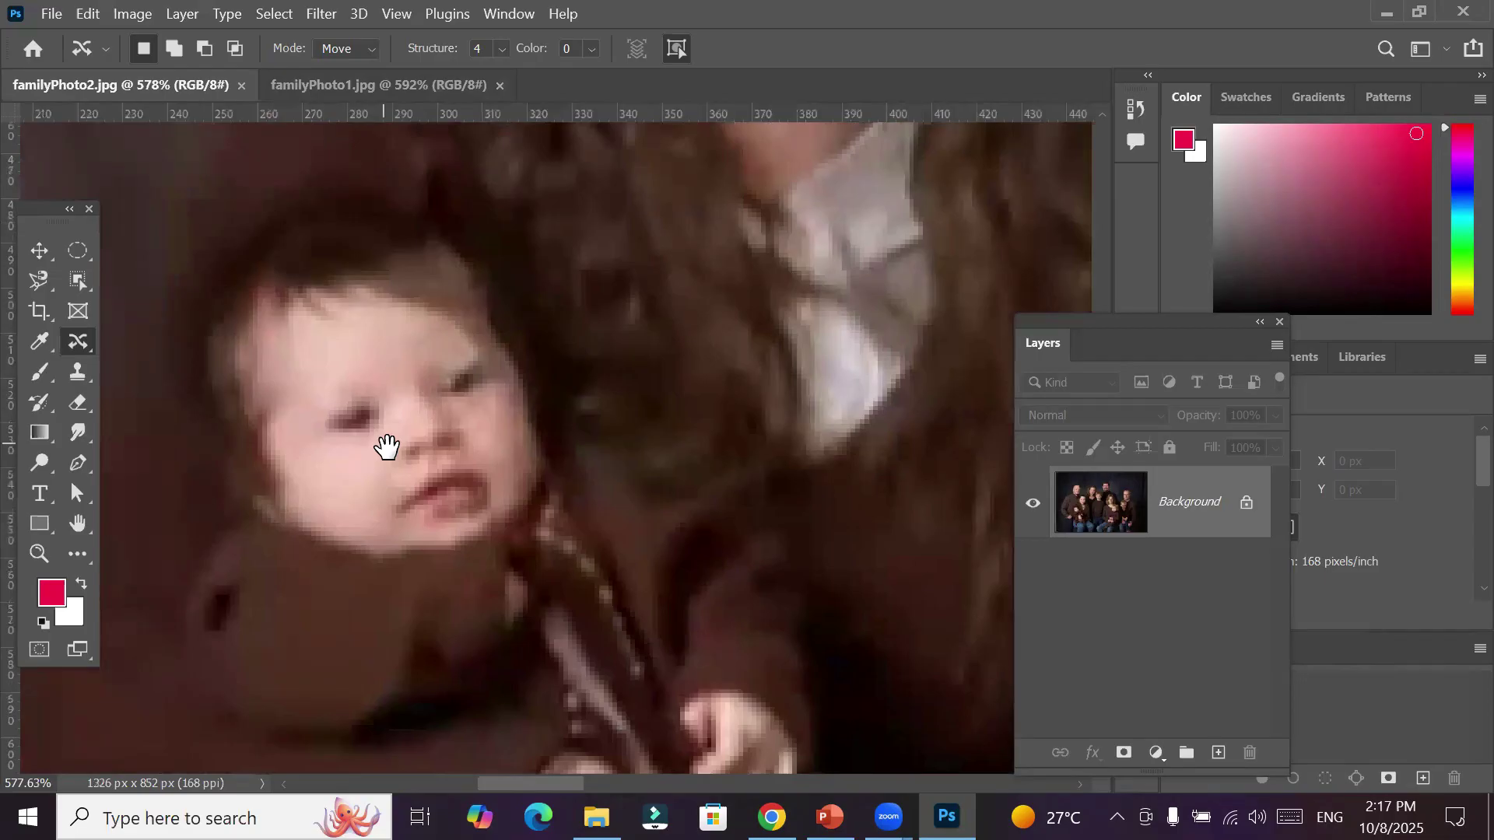
left_click(387, 89)
left_click(173, 87)
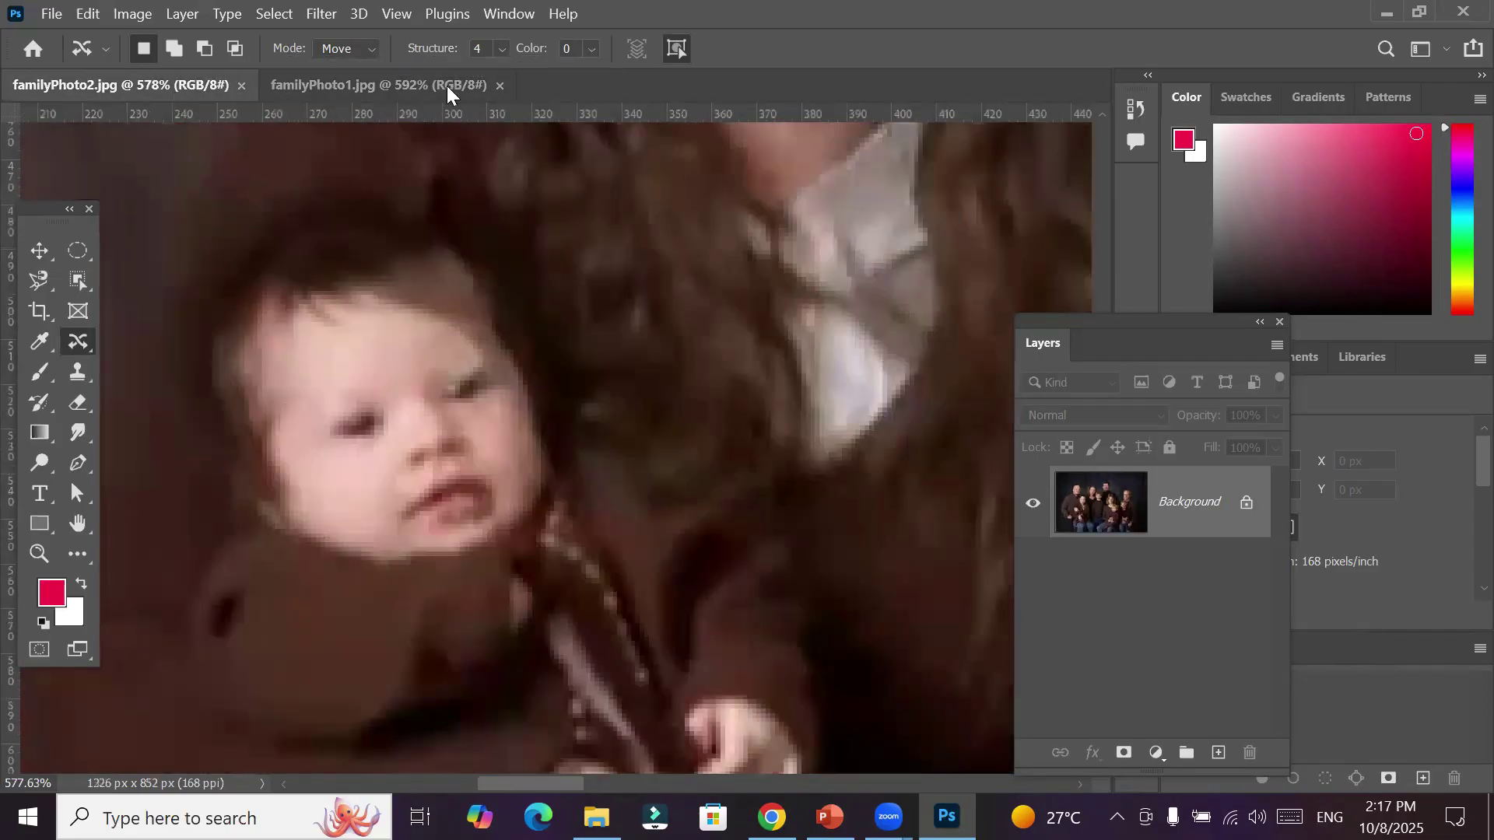
left_click(395, 84)
left_click(174, 87)
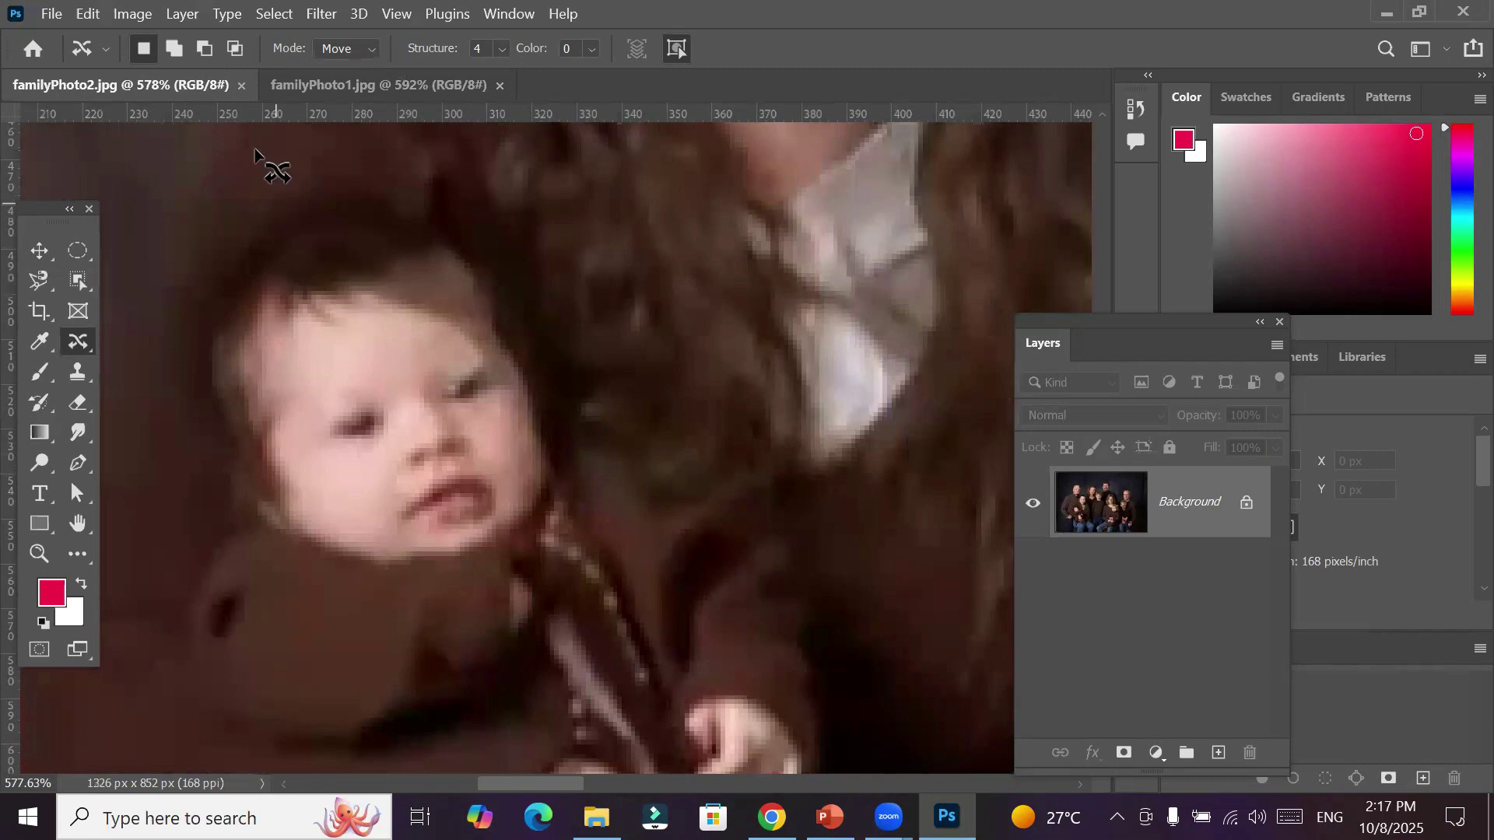
Arrange familyPhoto2.jpg and familyPhoto1.jpg side by side as 2-up Vertical and move the Layers panel clear of the images
left_click(506, 14)
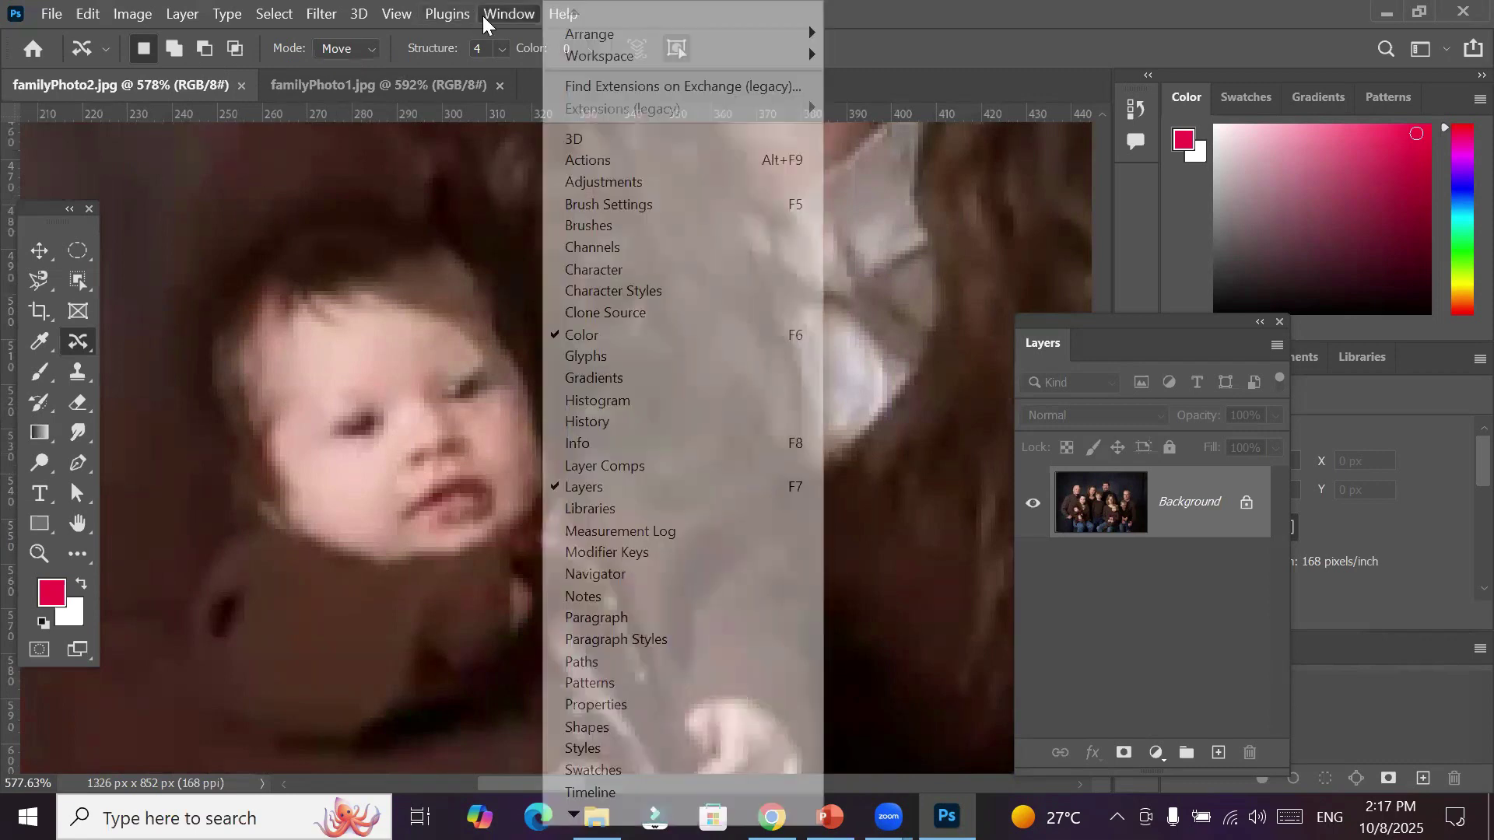
mouse_move(694, 25)
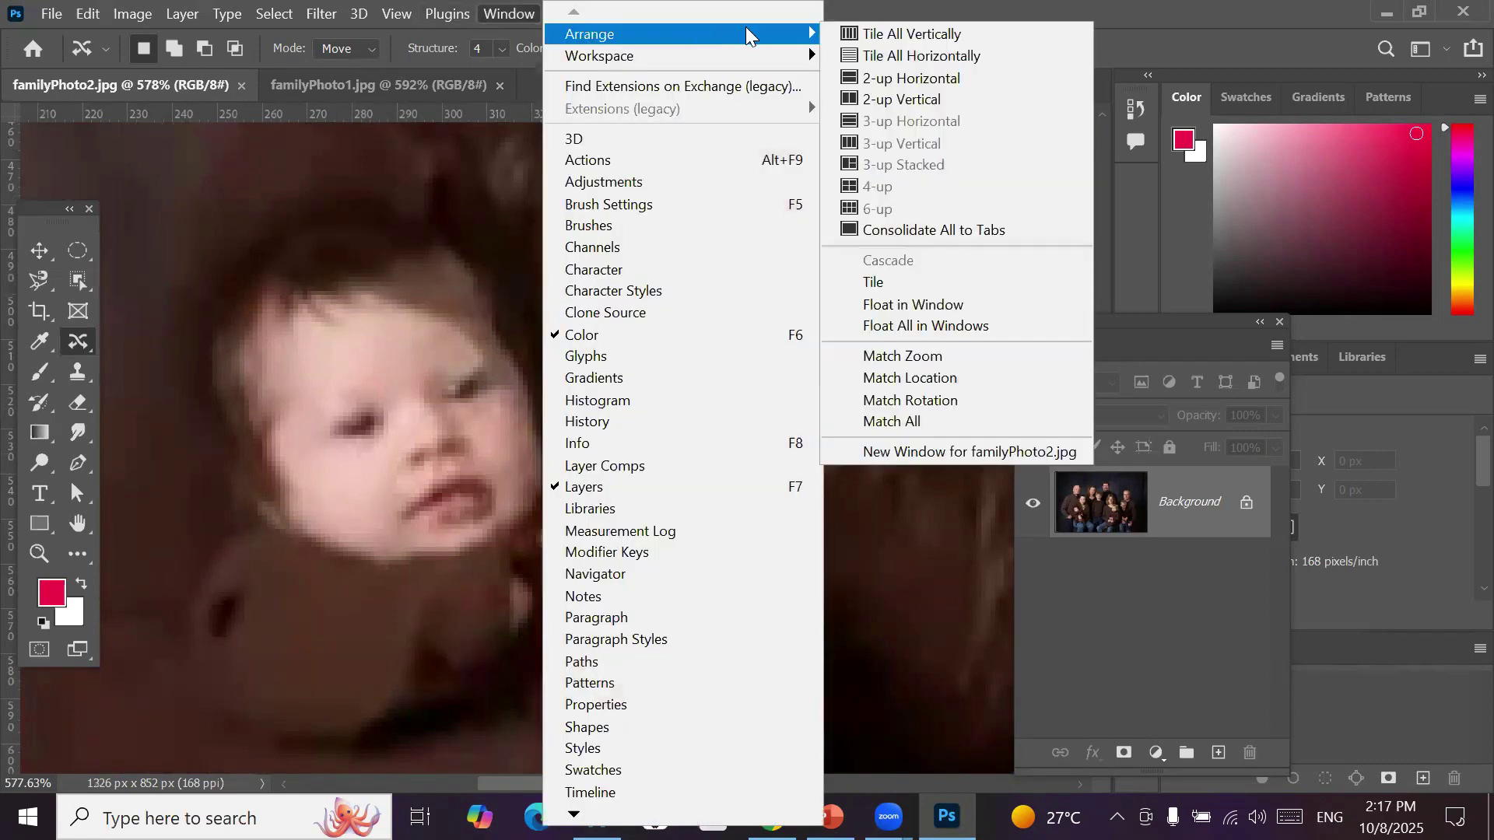
left_click(960, 106)
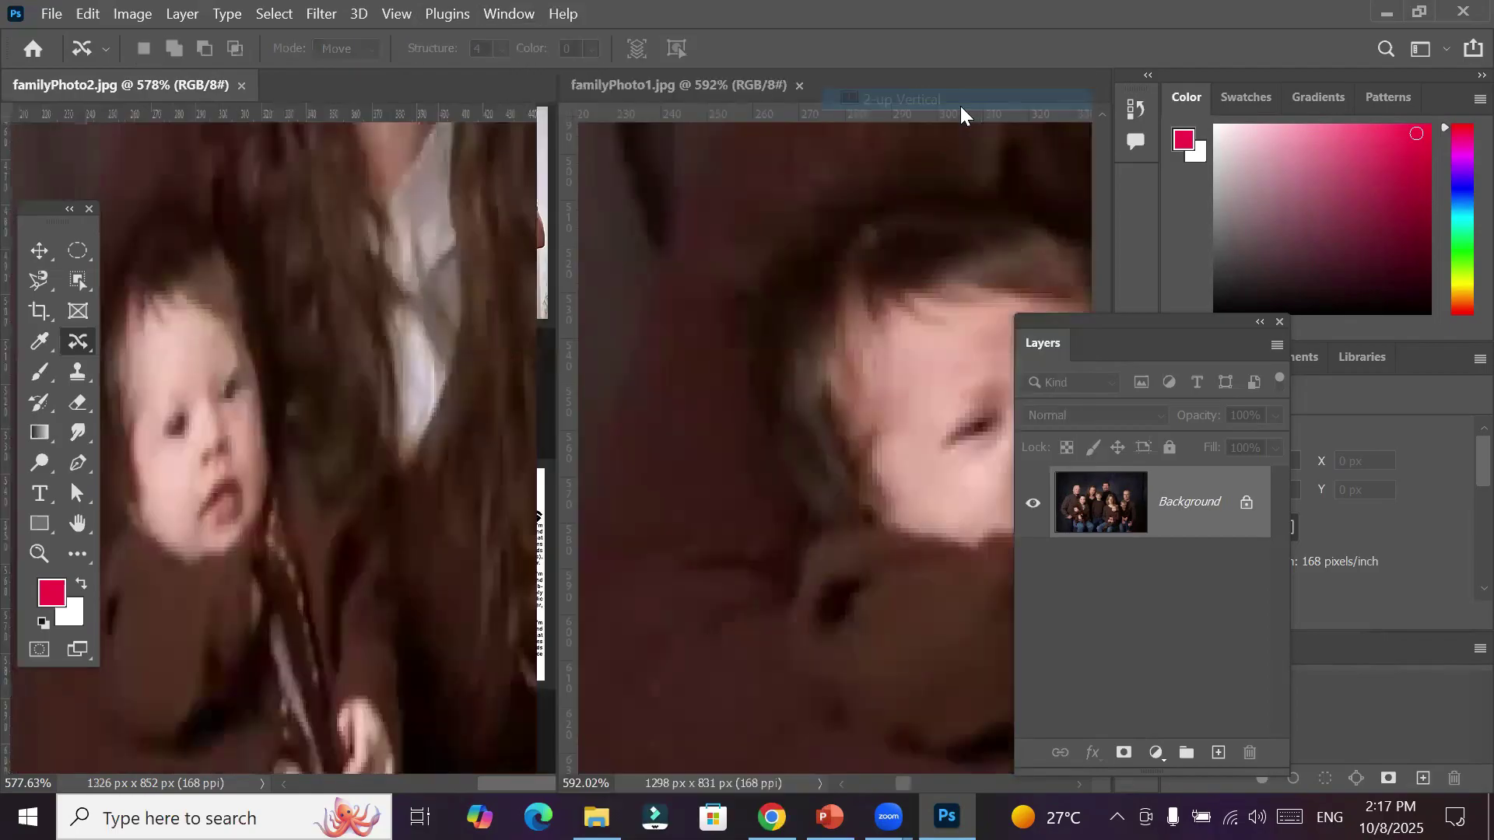
left_click_drag(1156, 315, 1308, 235)
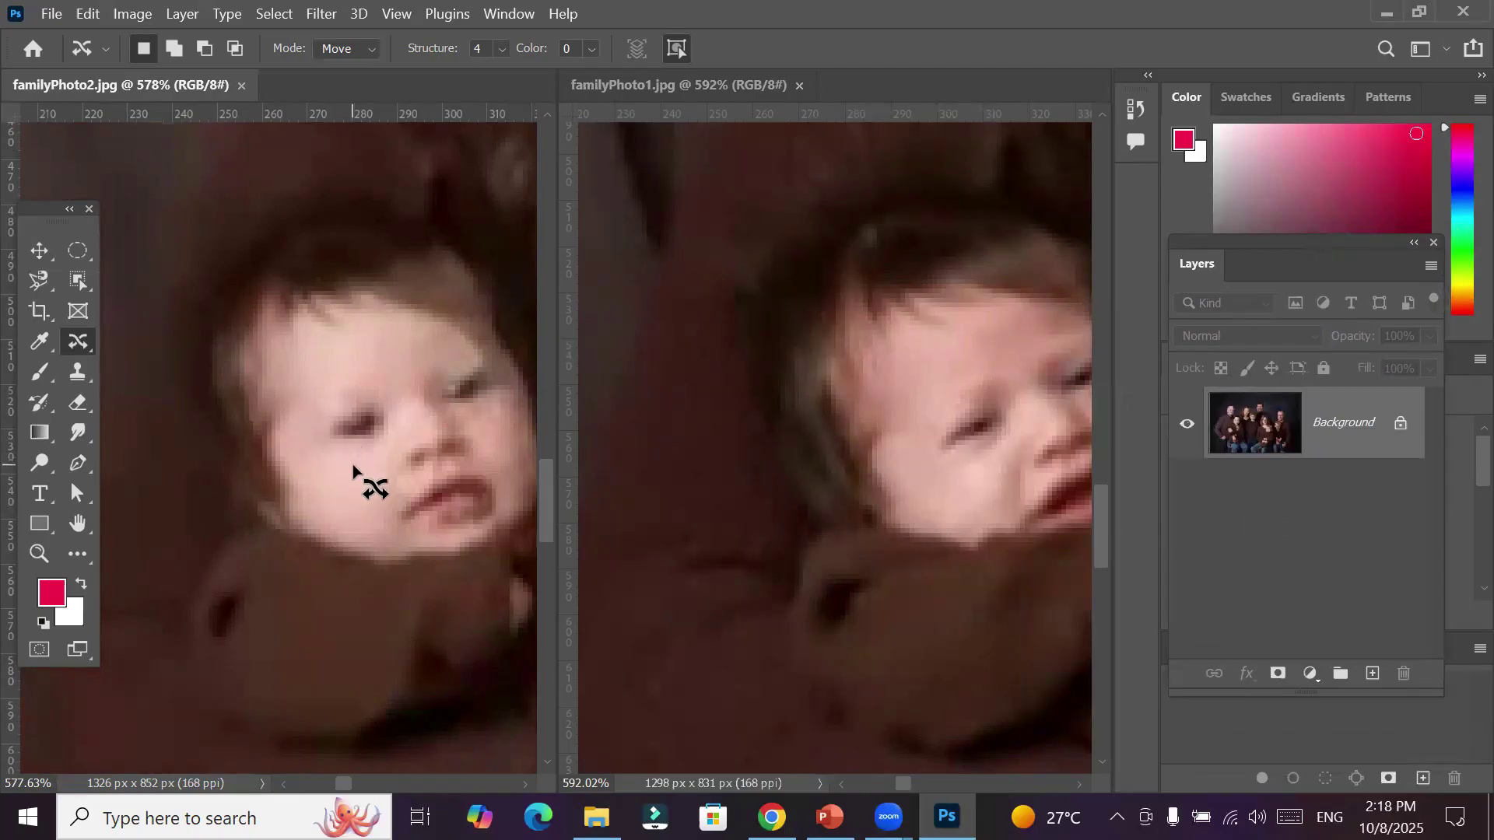
Compare the baby's whole face side by side in familyPhoto2.jpg and familyPhoto1.jpg at similar magnification
left_click_drag(280, 472, 266, 470)
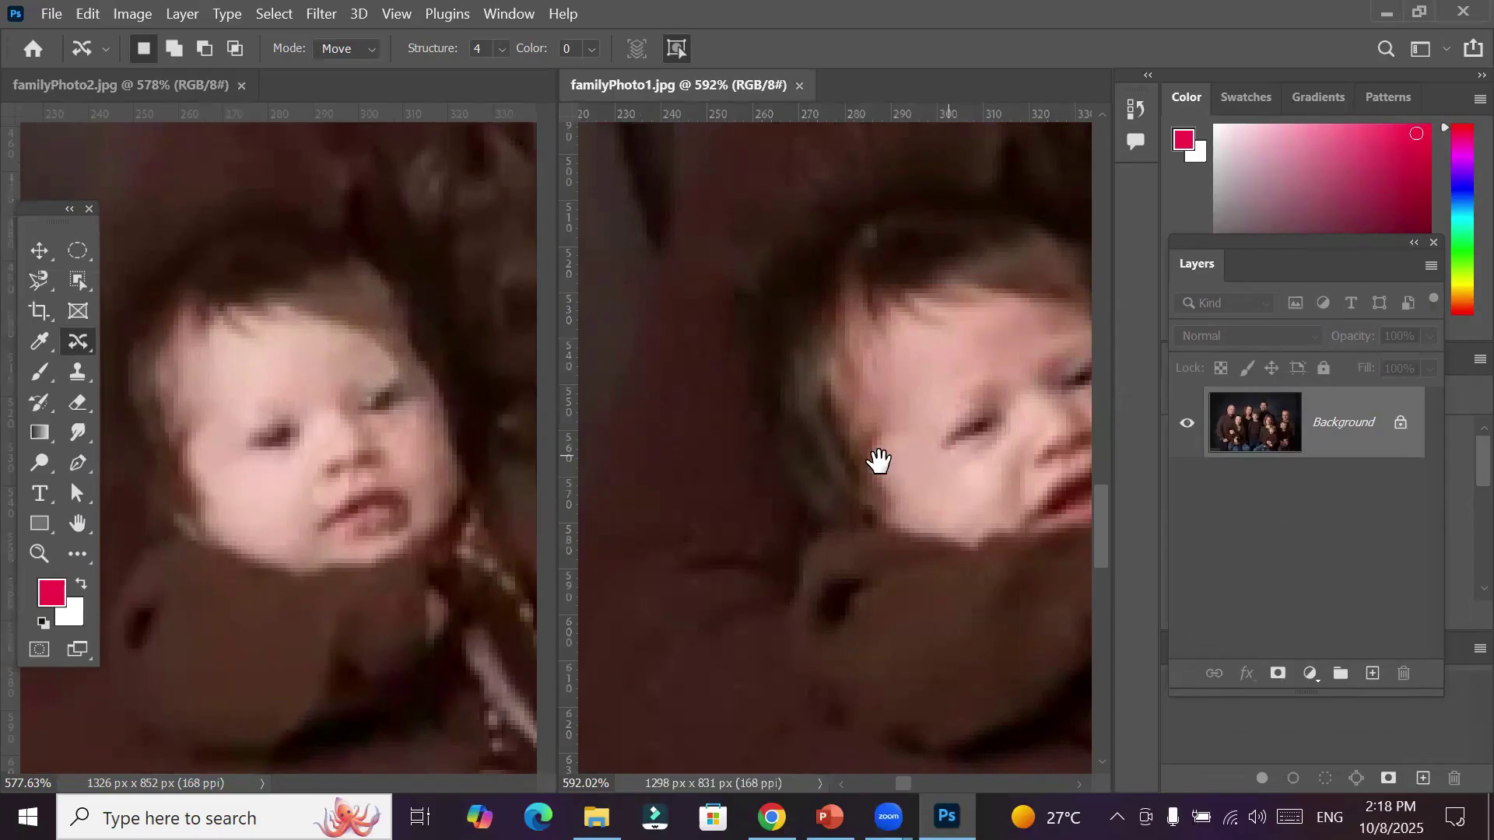
left_click_drag(873, 460, 817, 461)
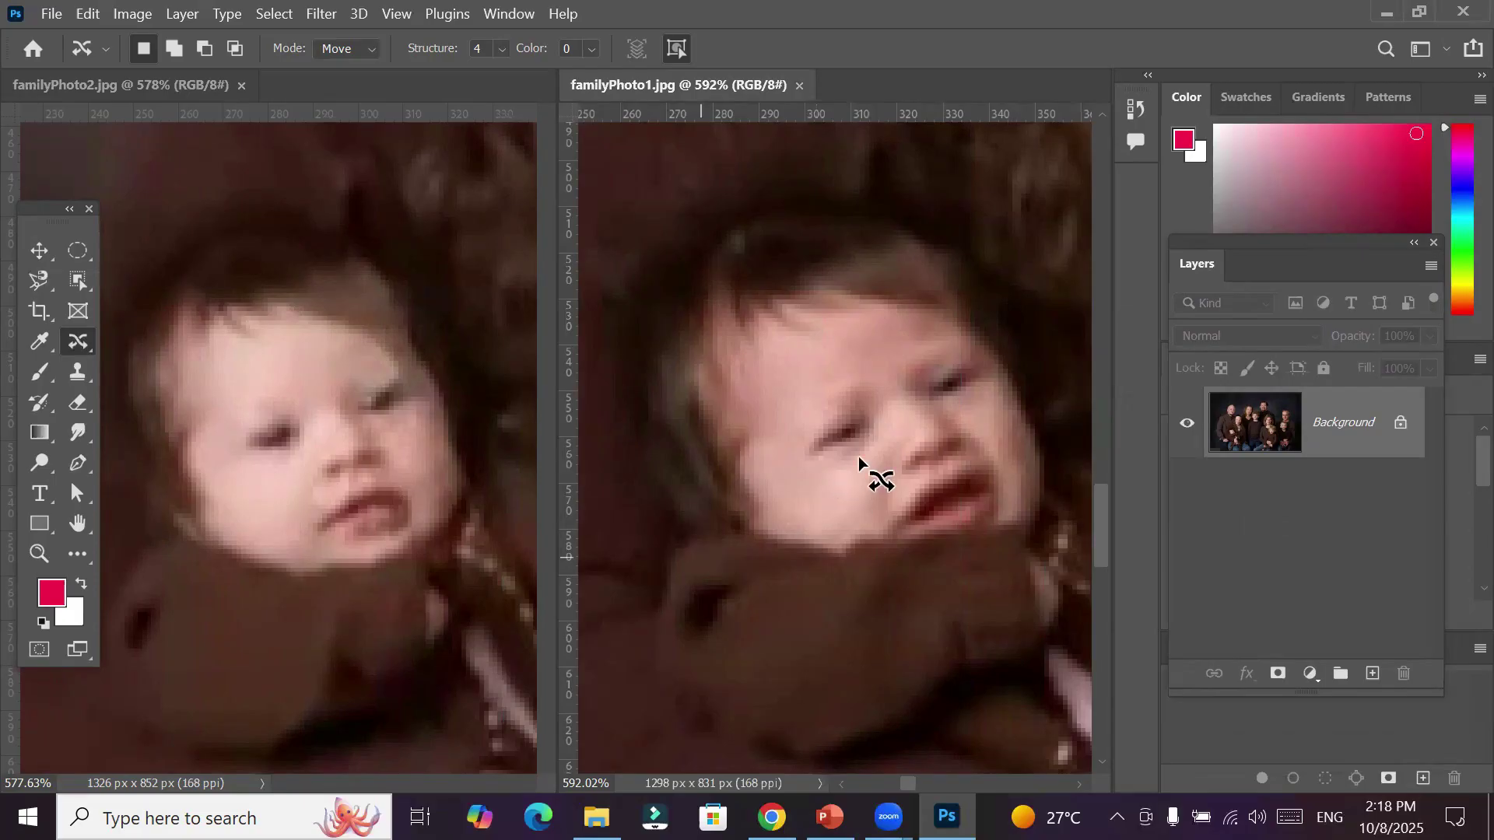
scroll(858, 456, "down", 2, "alt")
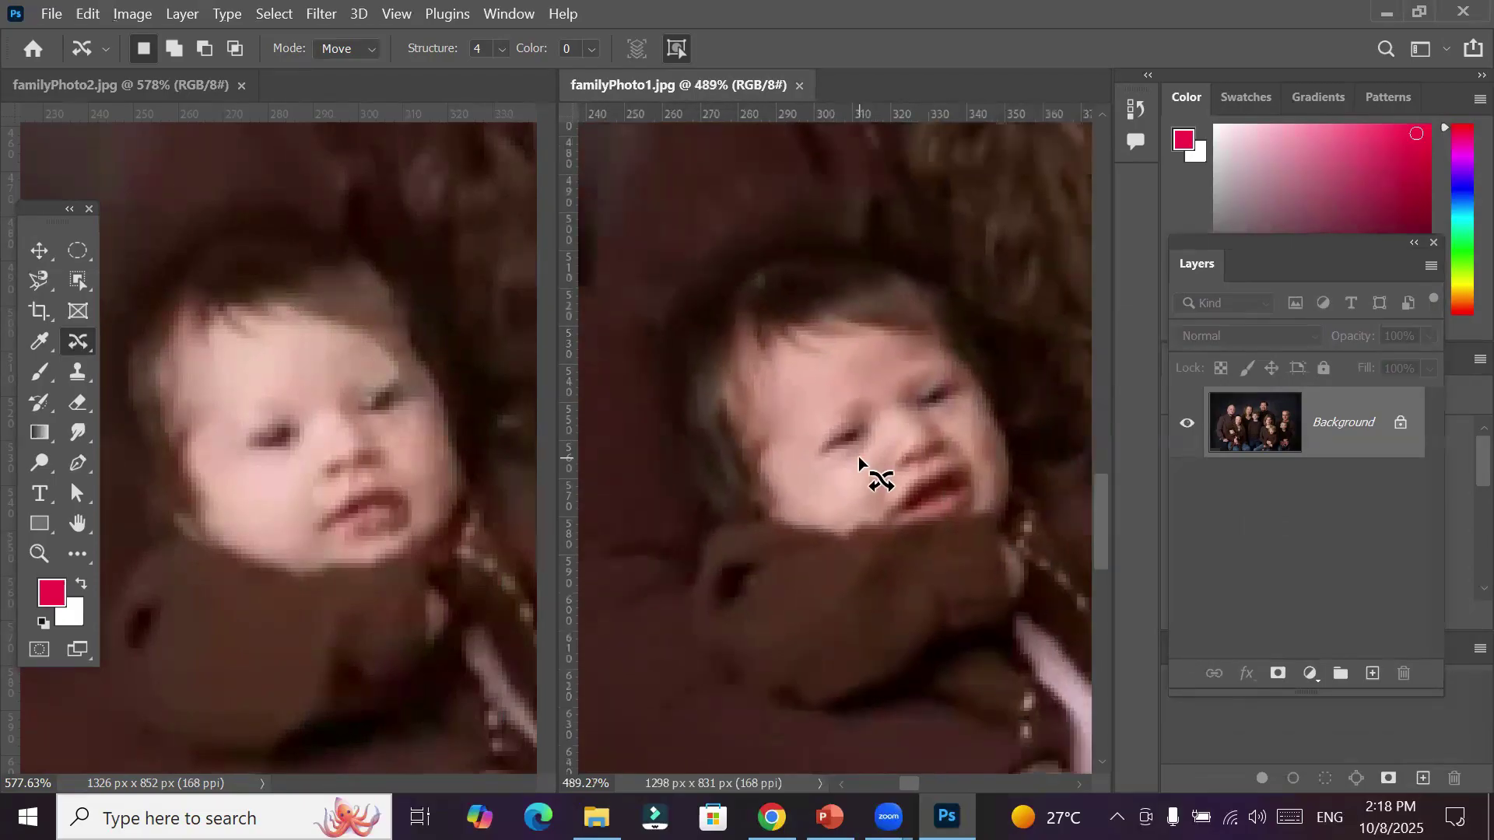
scroll(857, 456, "up", 2, "alt")
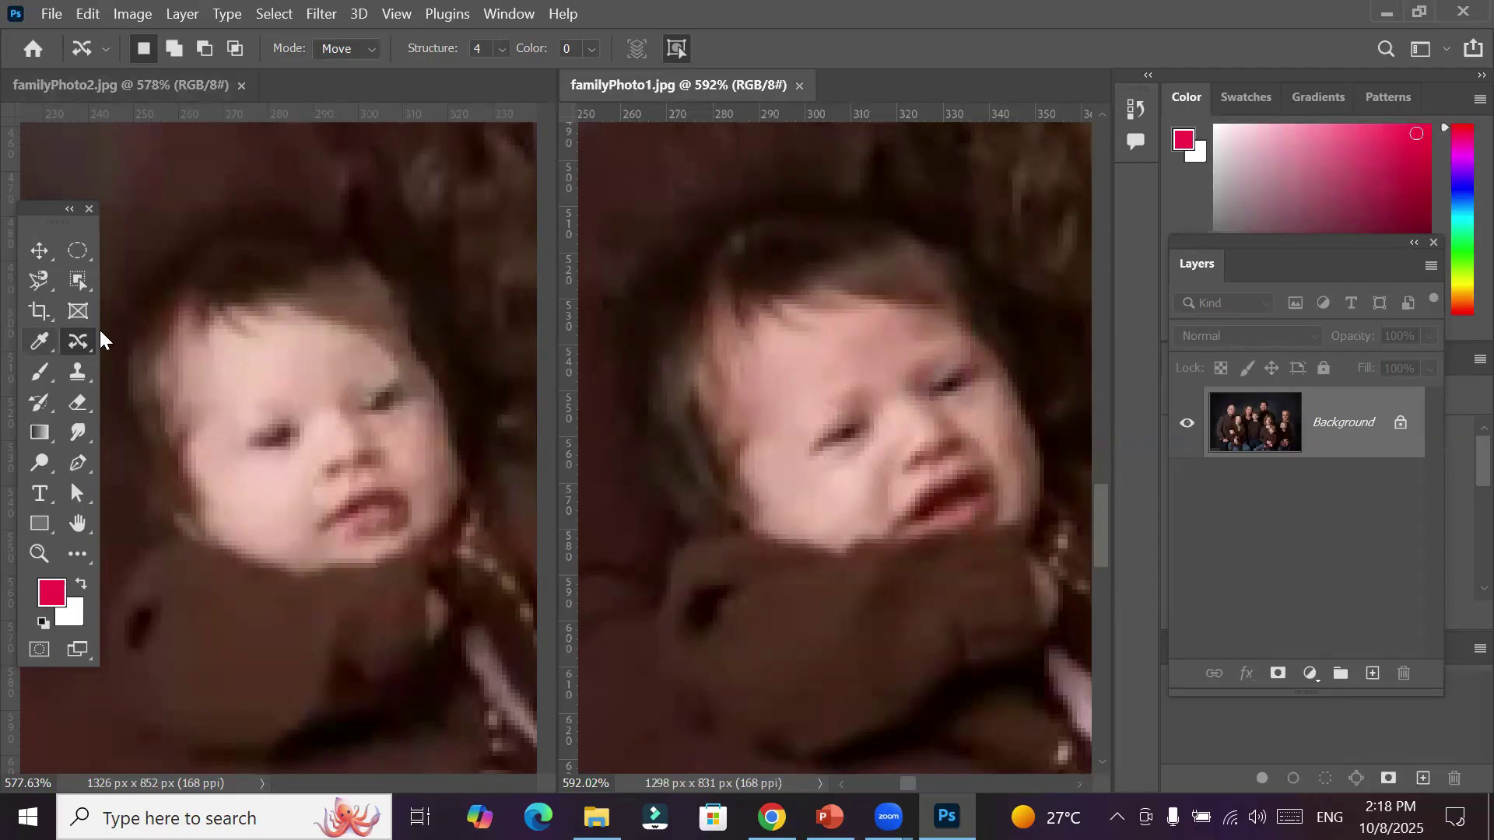
Sample the baby's face in familyPhoto2.jpg as the Healing Brush source, using a brush size of 90 that covers the whole face
right_click(82, 344)
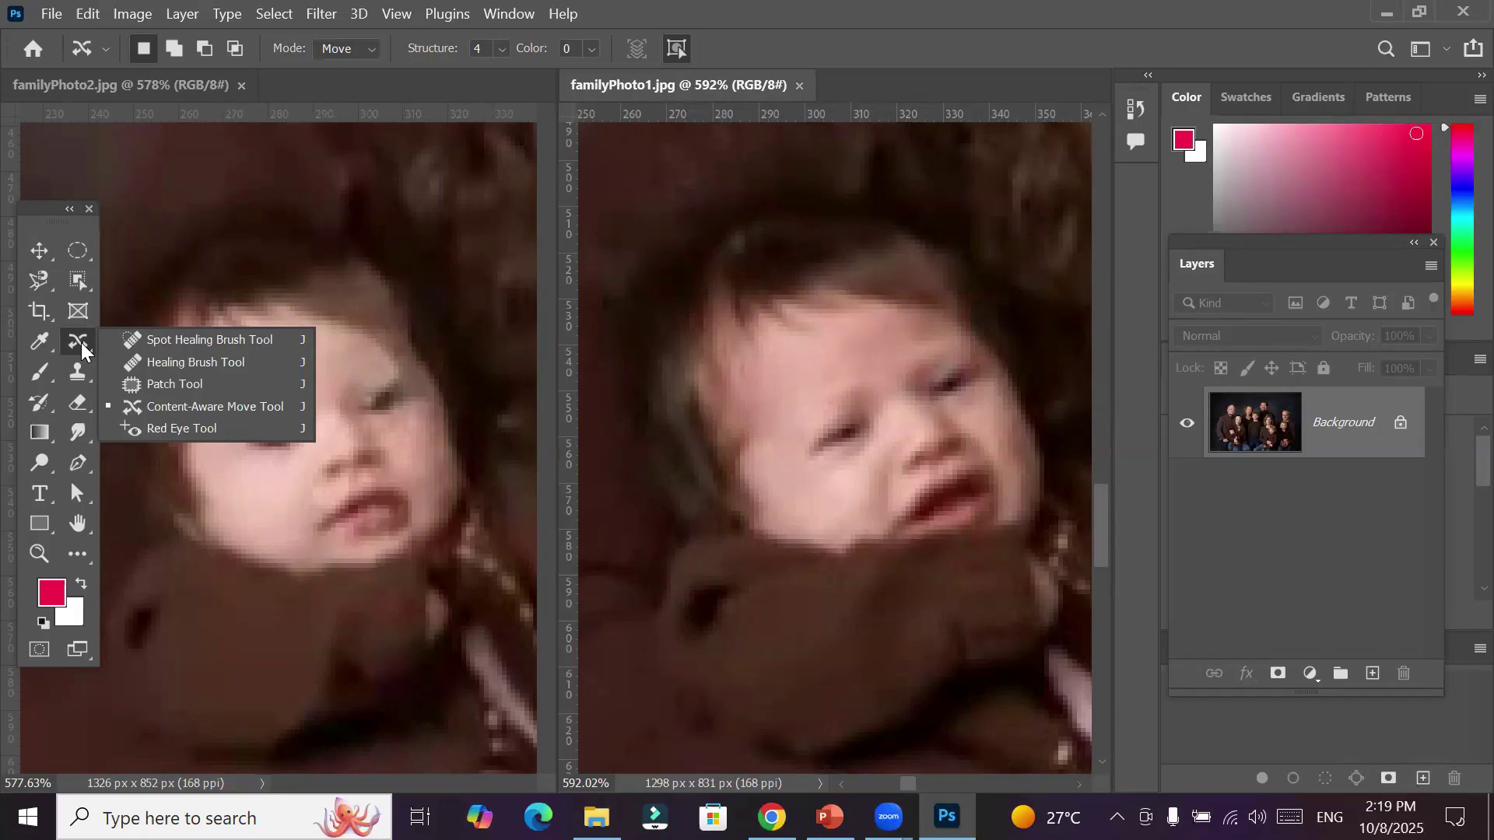
left_click(223, 365)
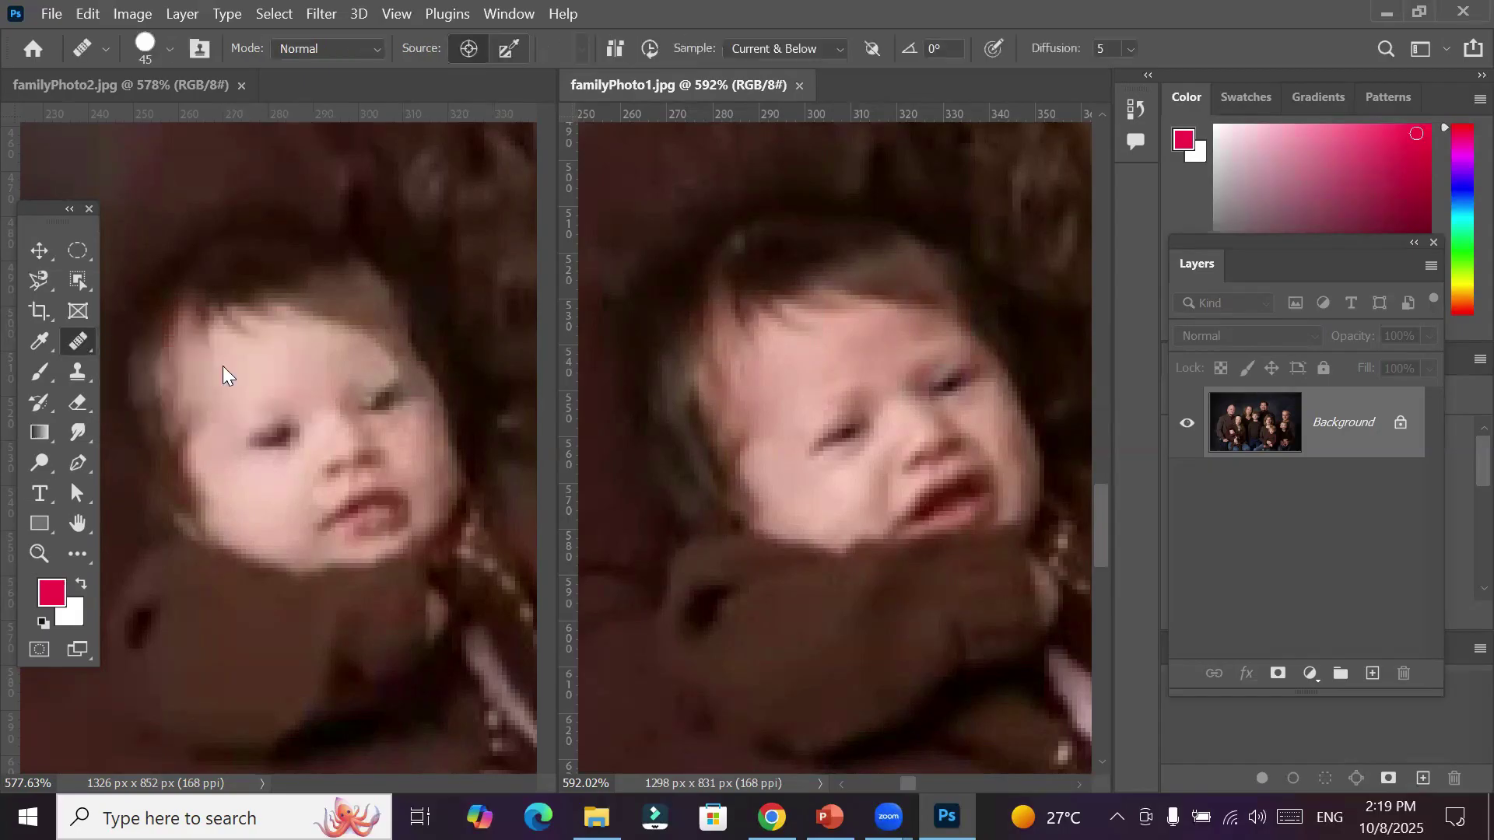
left_click(288, 443)
key("bracketright")
key("bracketright")
key("bracketright")
key("bracketright")
key("bracketright")
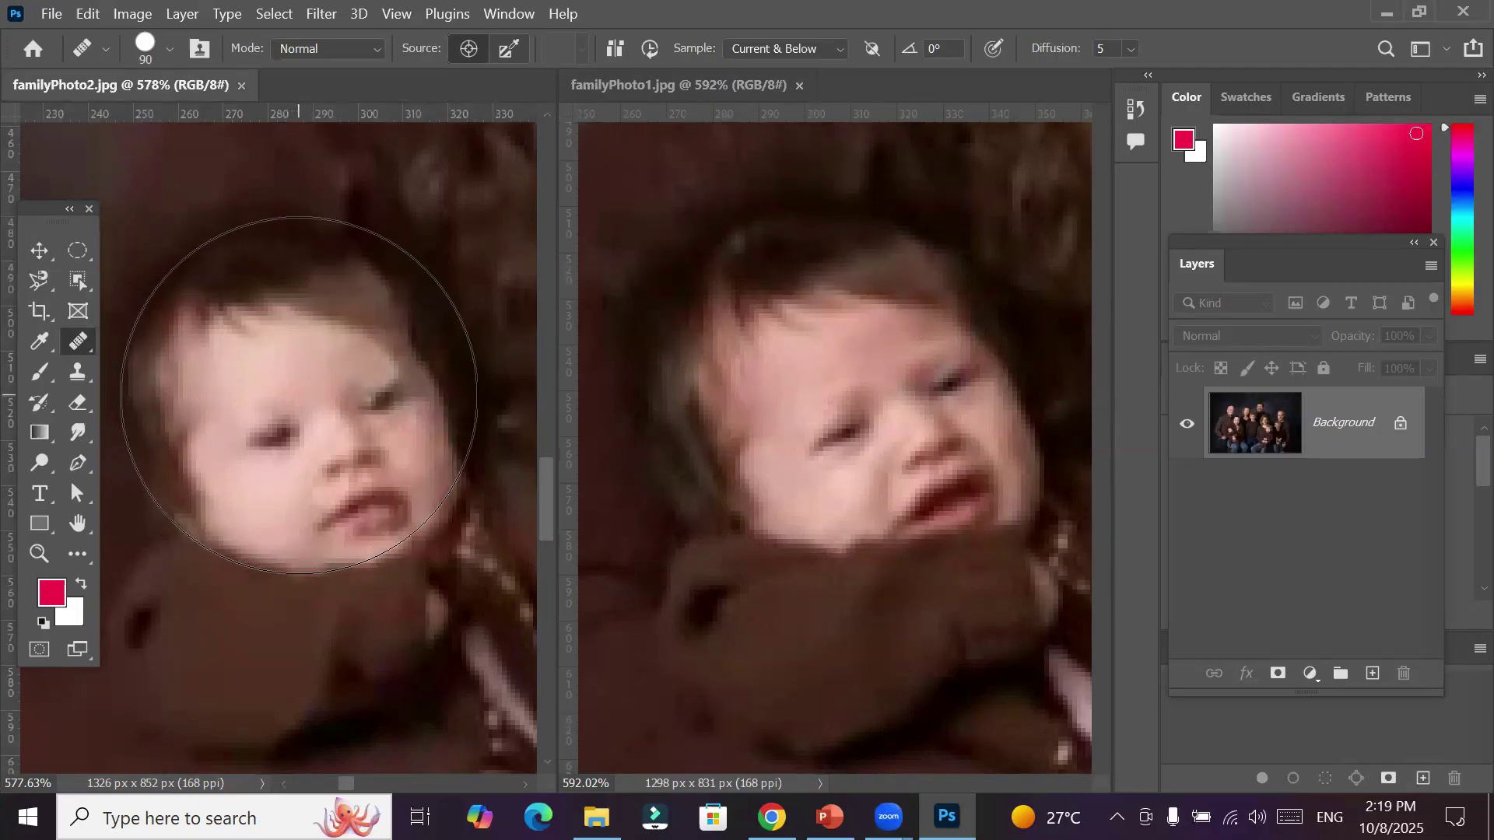
left_click(299, 396, "alt")
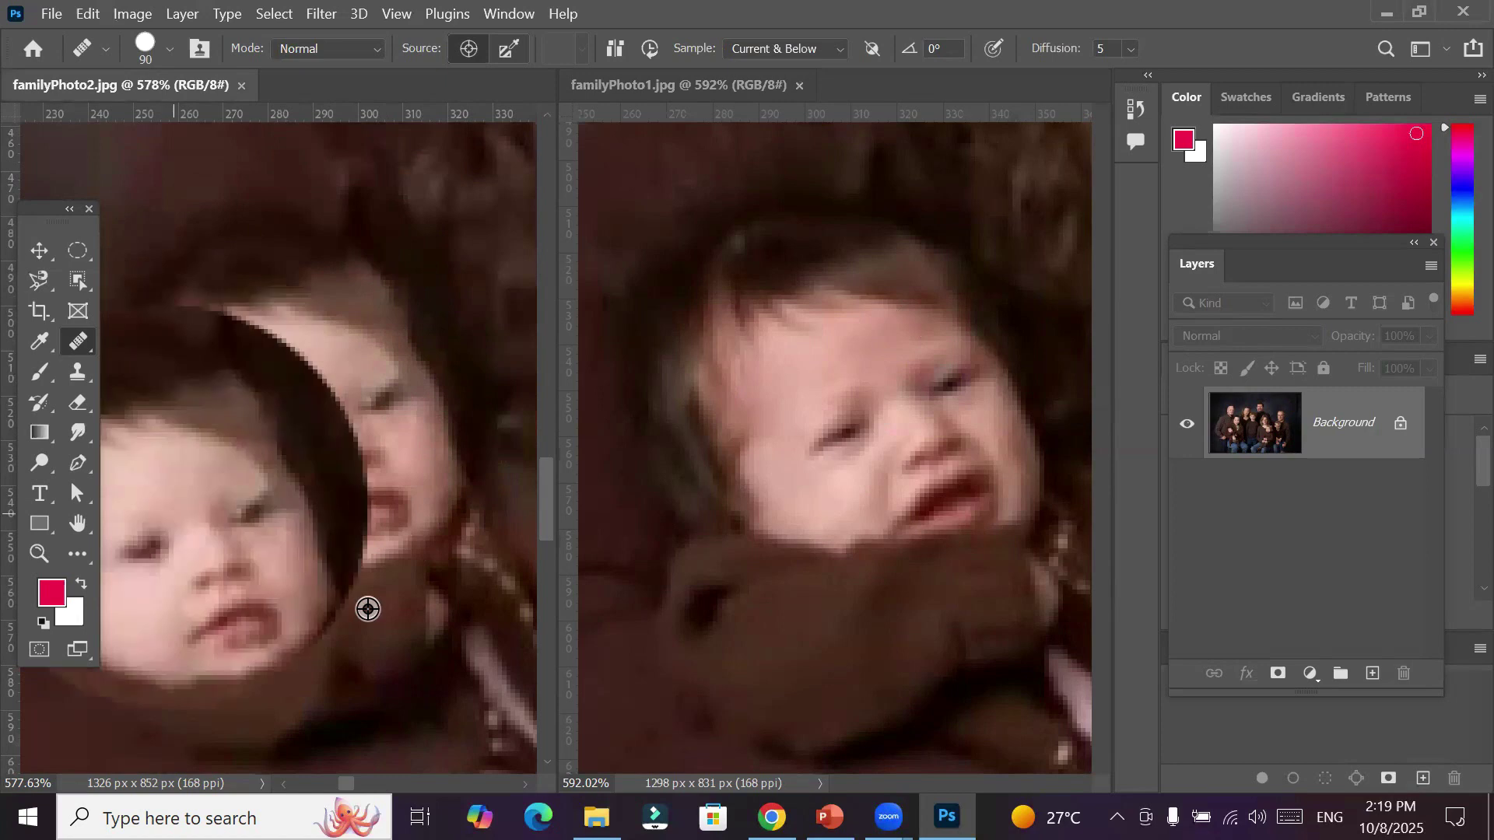
Heal the sampled baby's face over the crying baby's face in familyPhoto1.jpg, aligned with the existing head
left_click(858, 372)
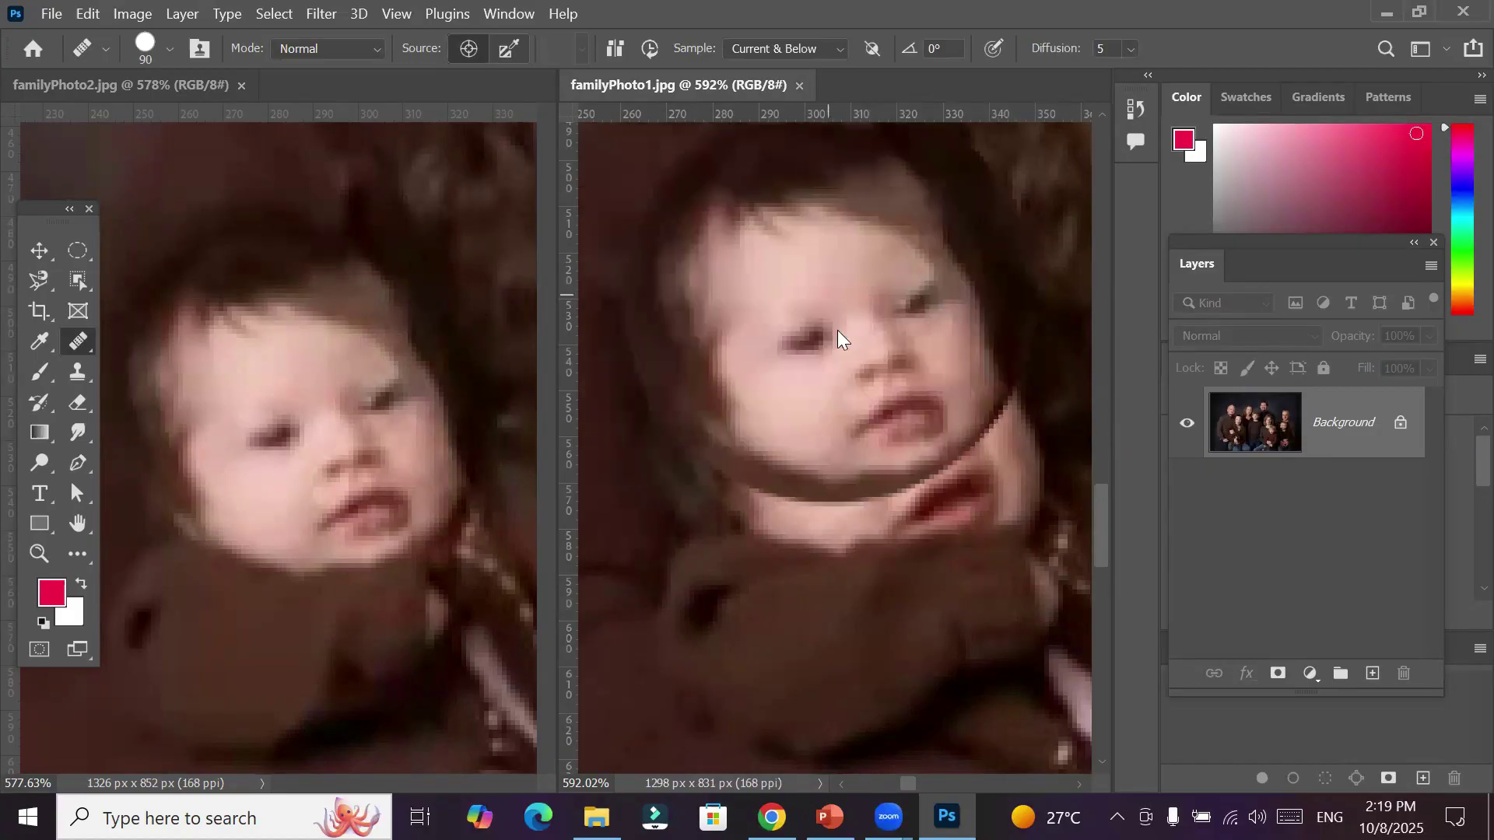
left_click(852, 359)
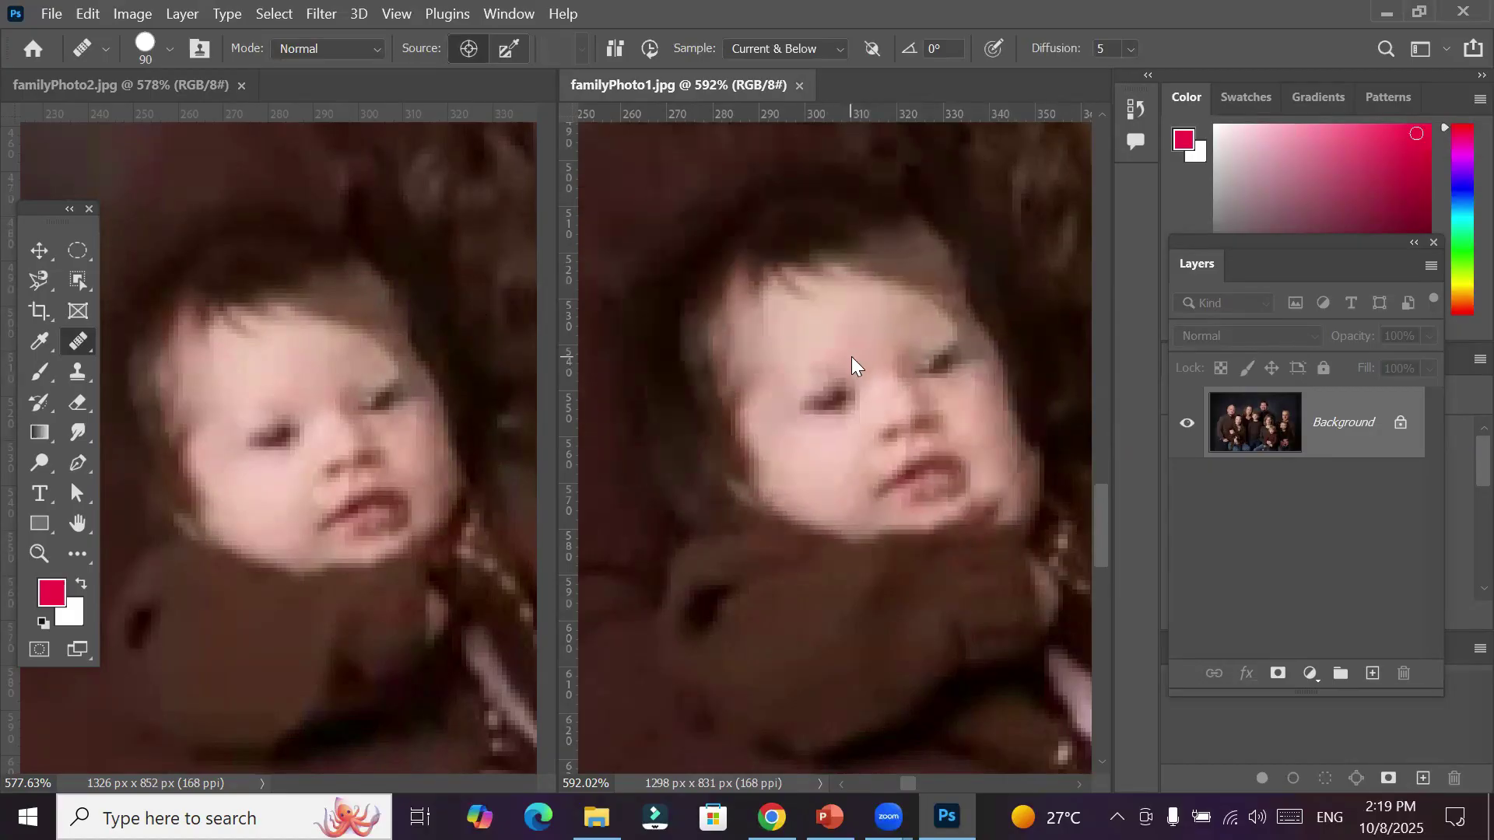
left_click(862, 372)
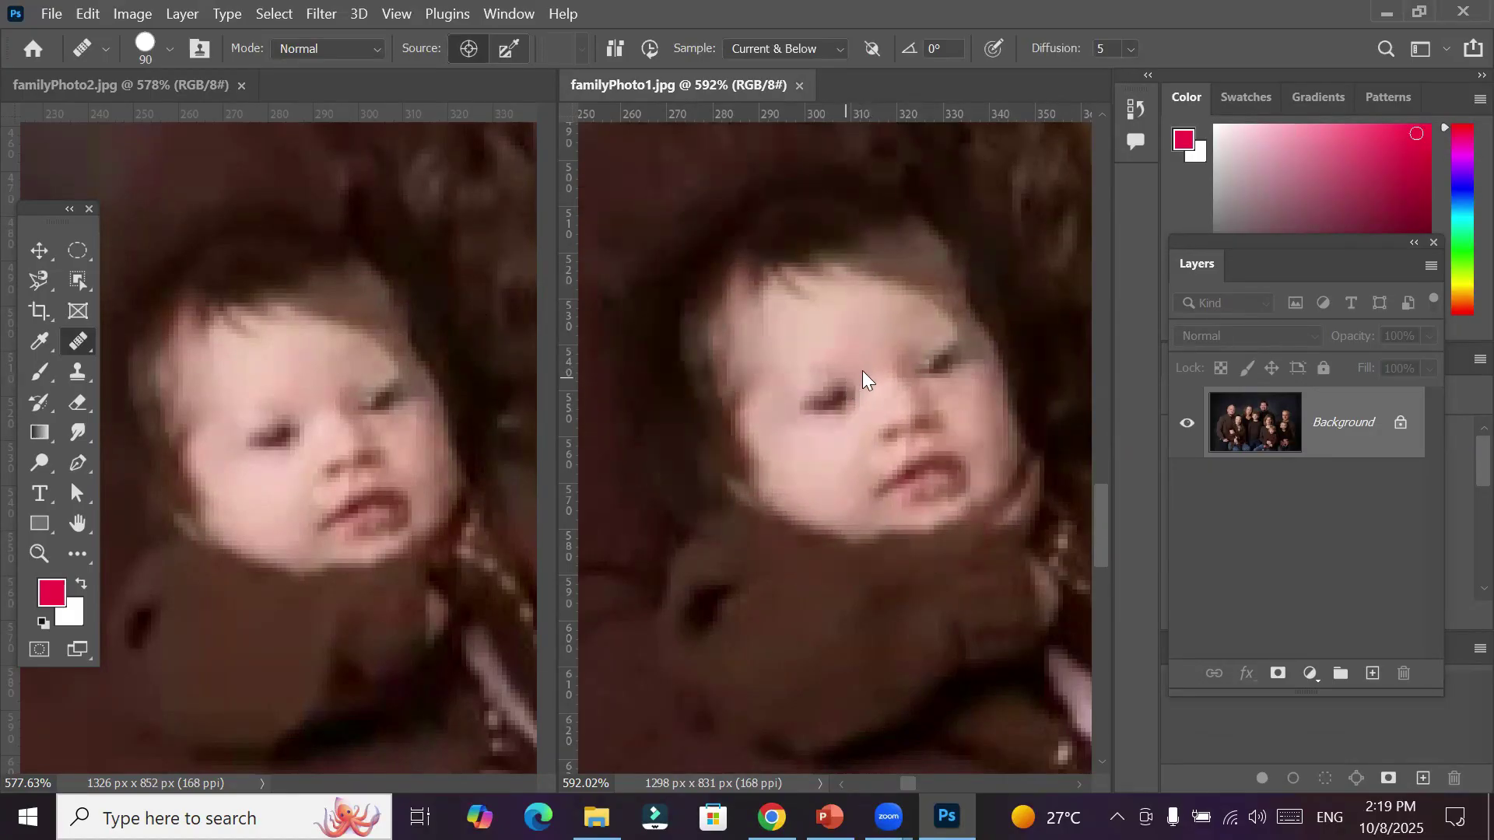
left_click(874, 389)
left_click(877, 386)
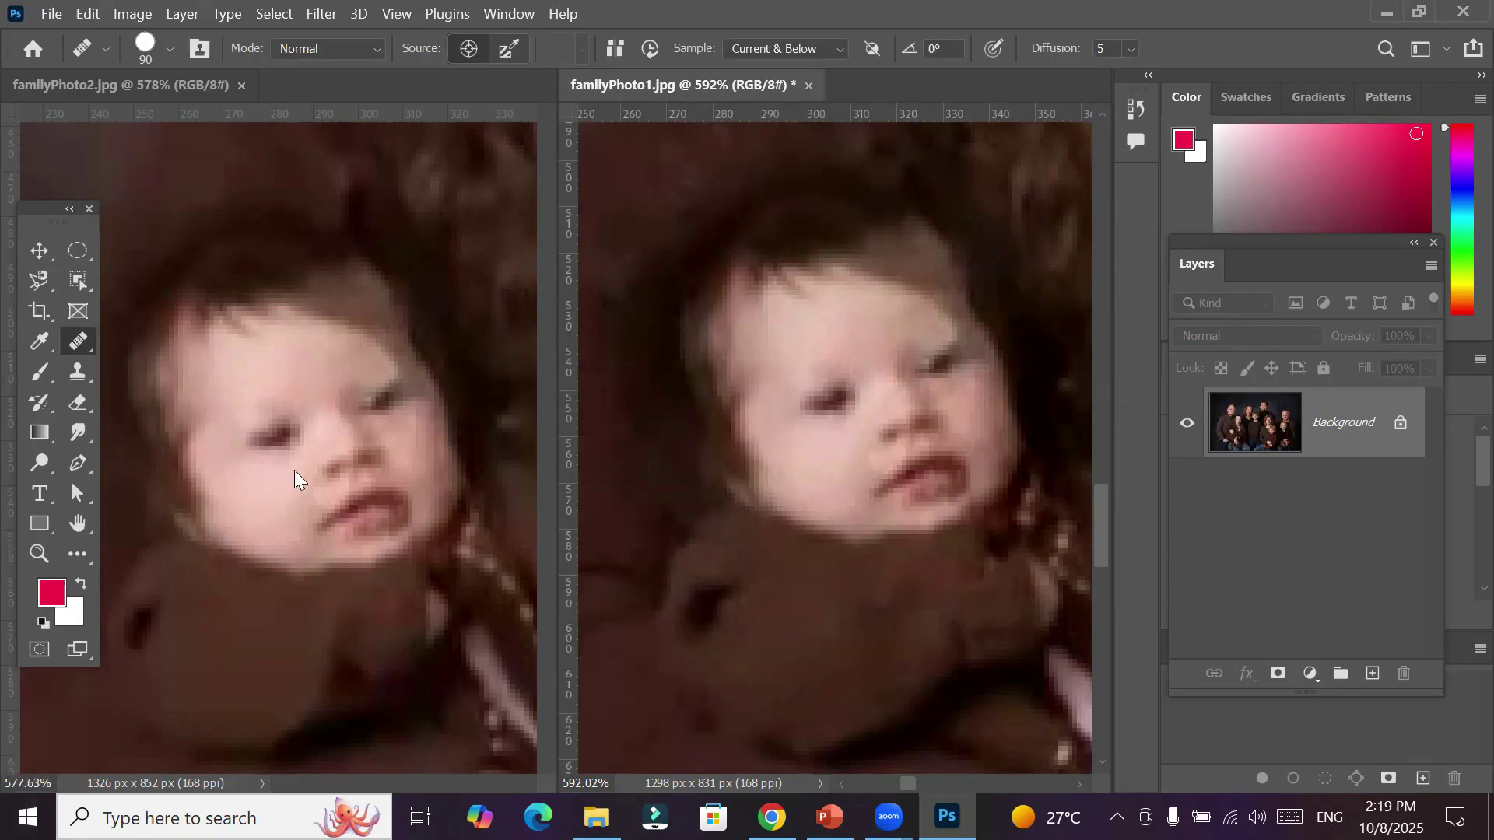
Switch to the Move tool and examine the small blond boy's face up close in familyPhoto1.jpg
left_click(39, 251)
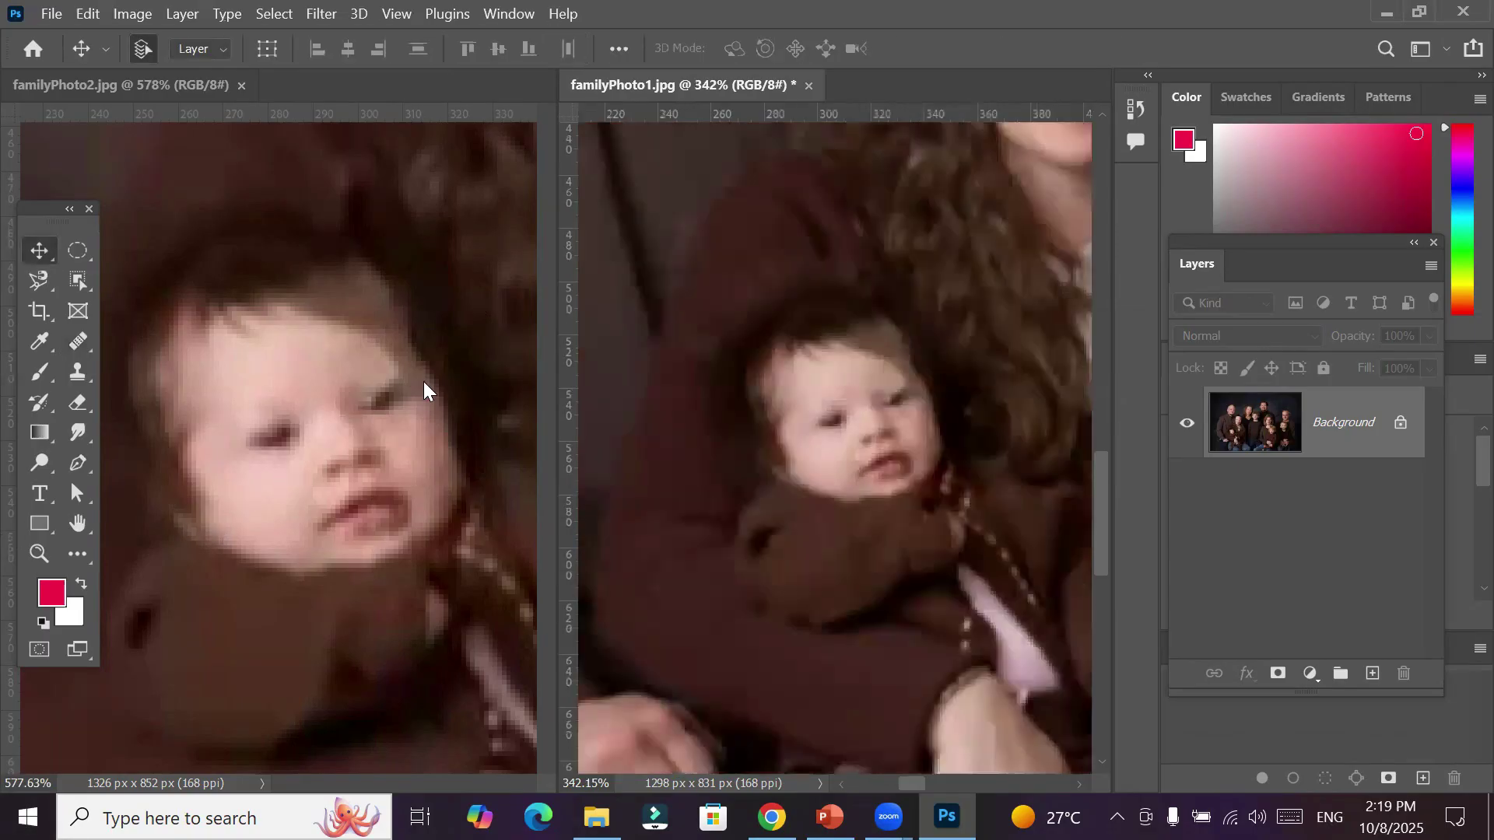
scroll(423, 381, "down", 10)
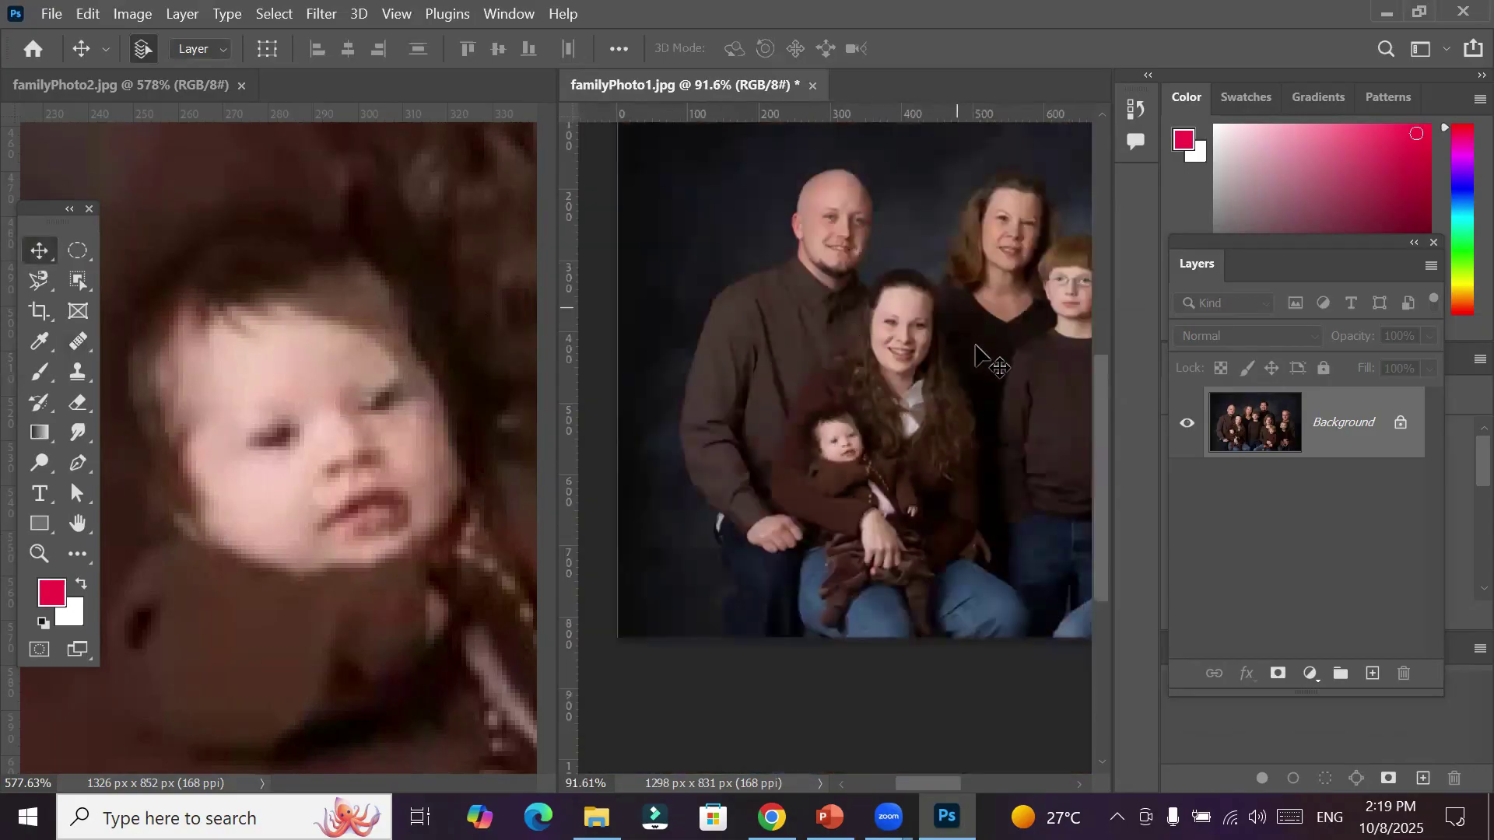
key("space")
left_click_drag(974, 344, 483, 487)
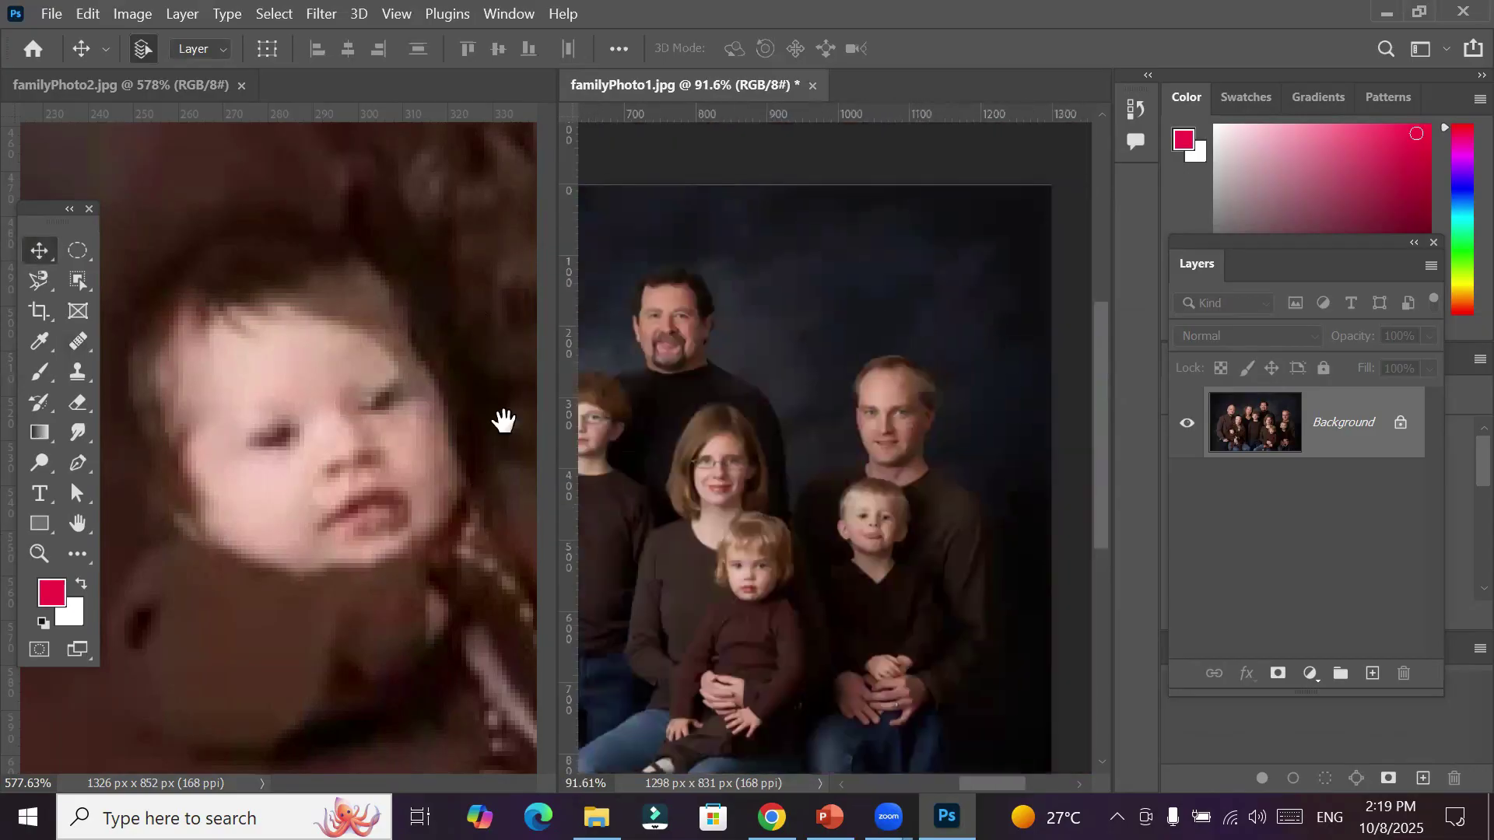
left_click_drag(504, 420, 544, 317)
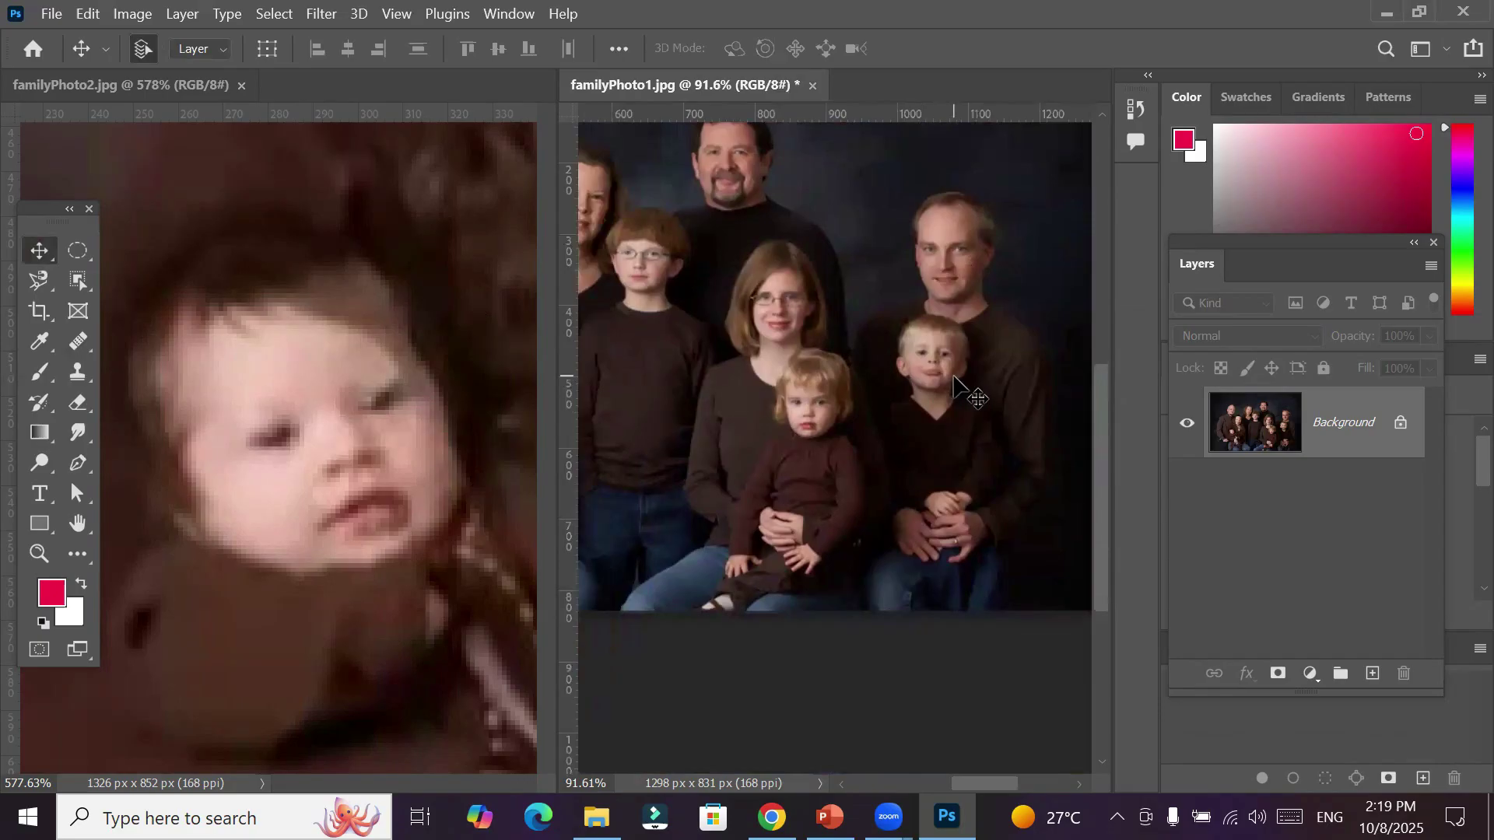
scroll(972, 373, "up", 4)
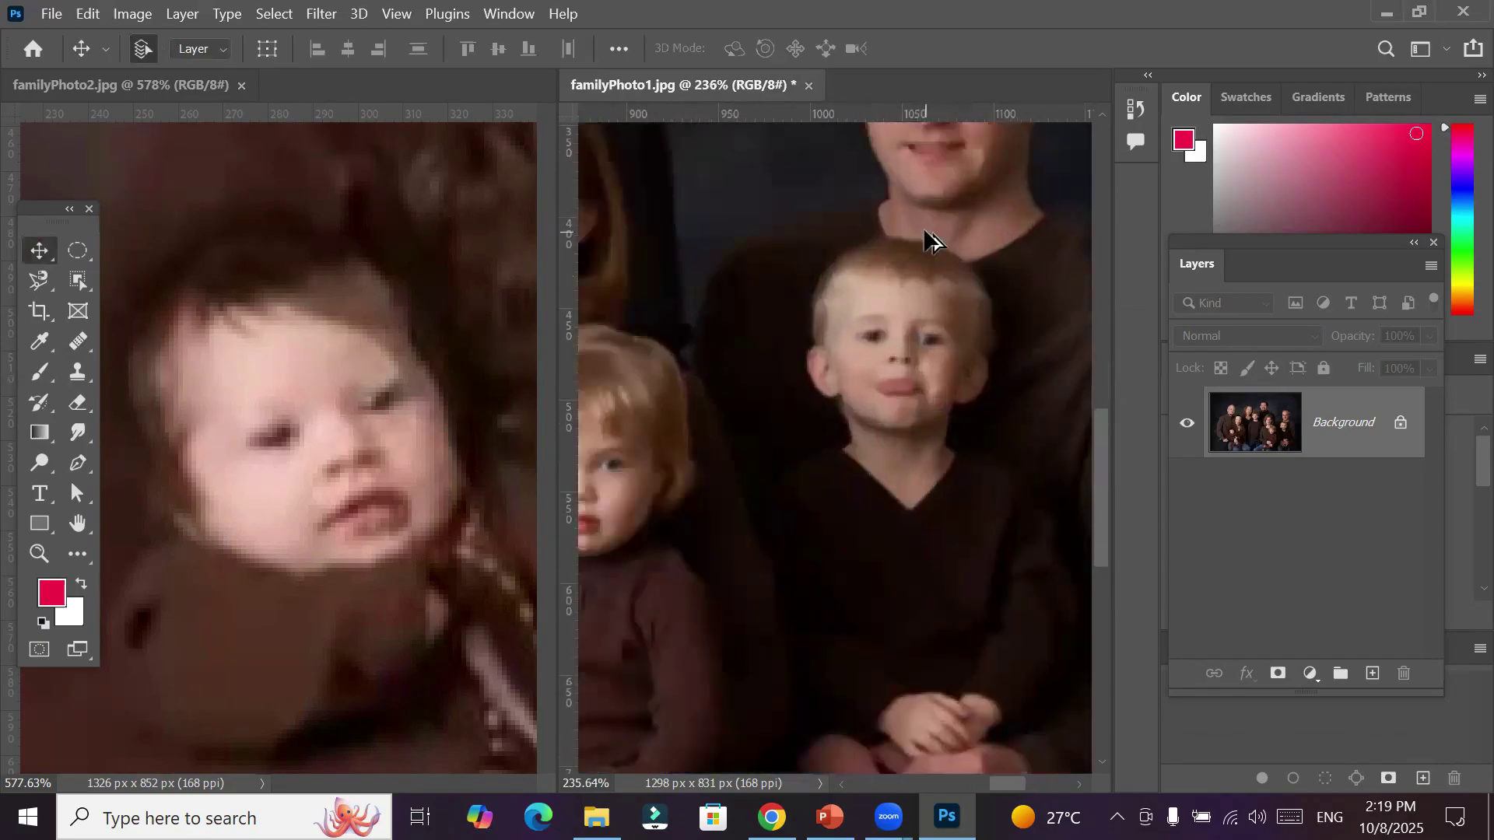
scroll(929, 241, "up", 2)
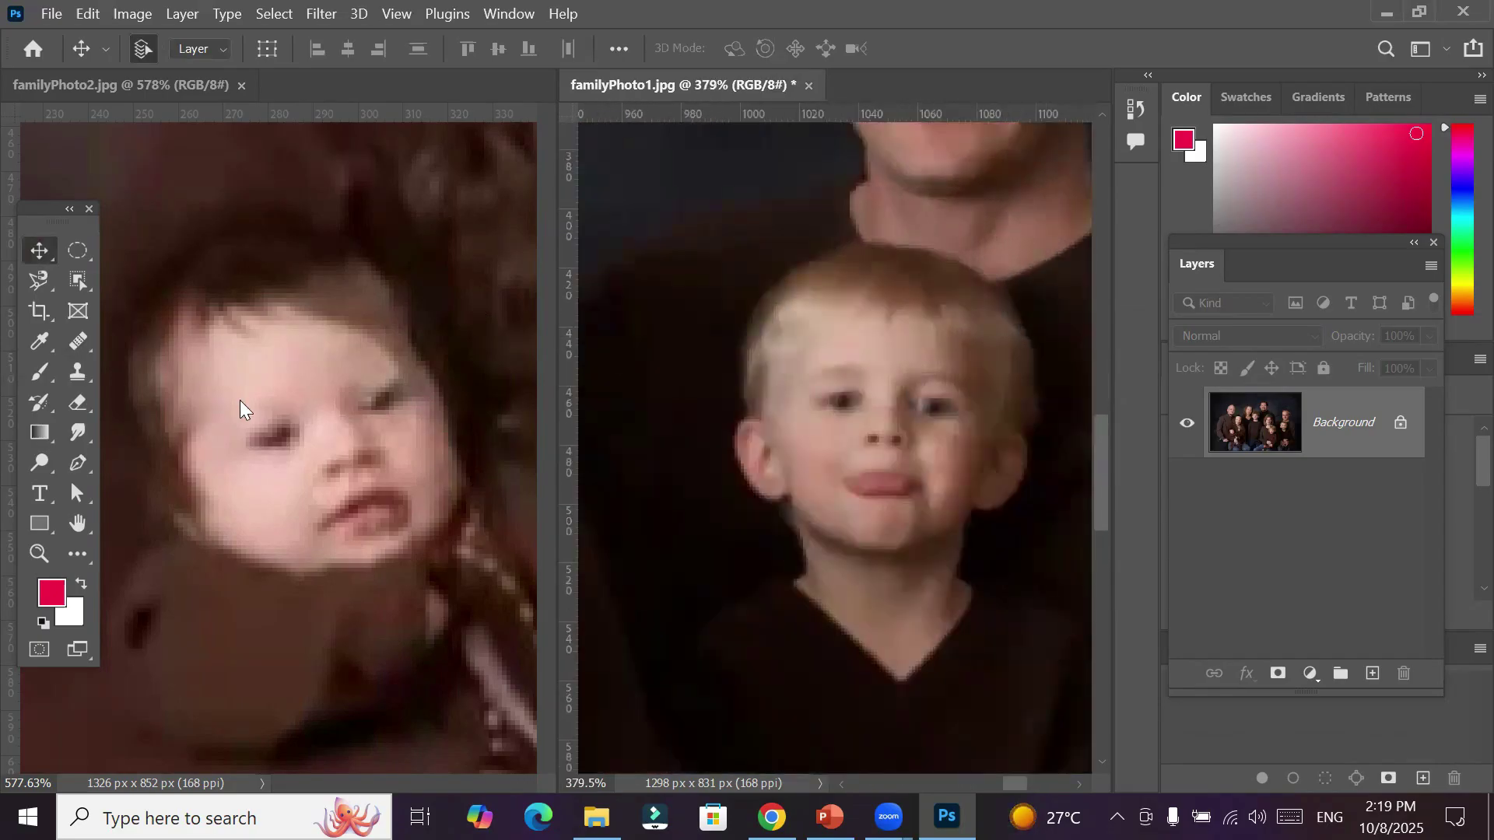
Find the same small boy in familyPhoto2.jpg and examine his face up close
left_click(360, 452)
scroll(365, 450, "down", 4)
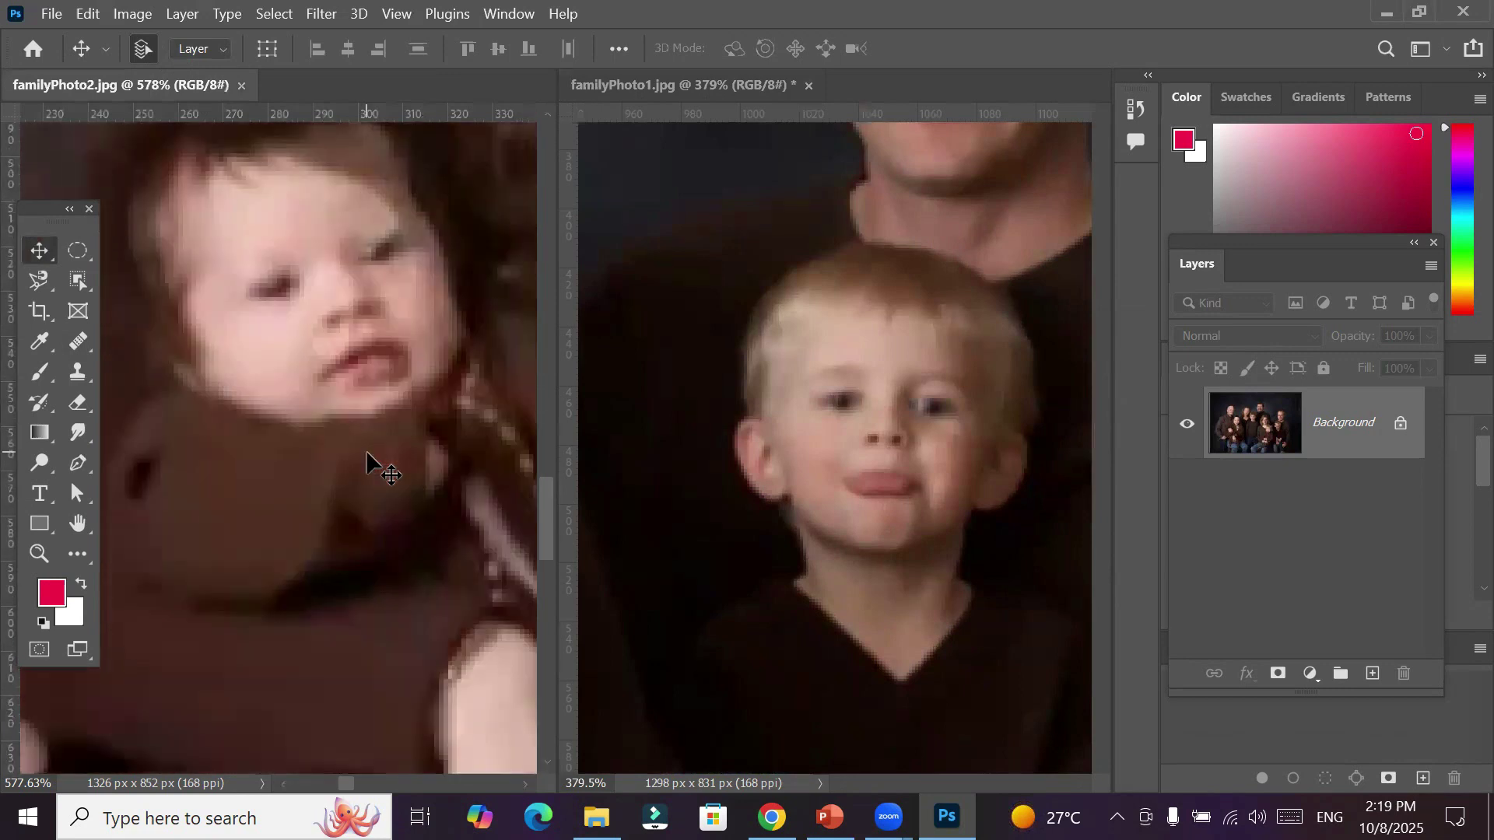
scroll(365, 450, "down", 4)
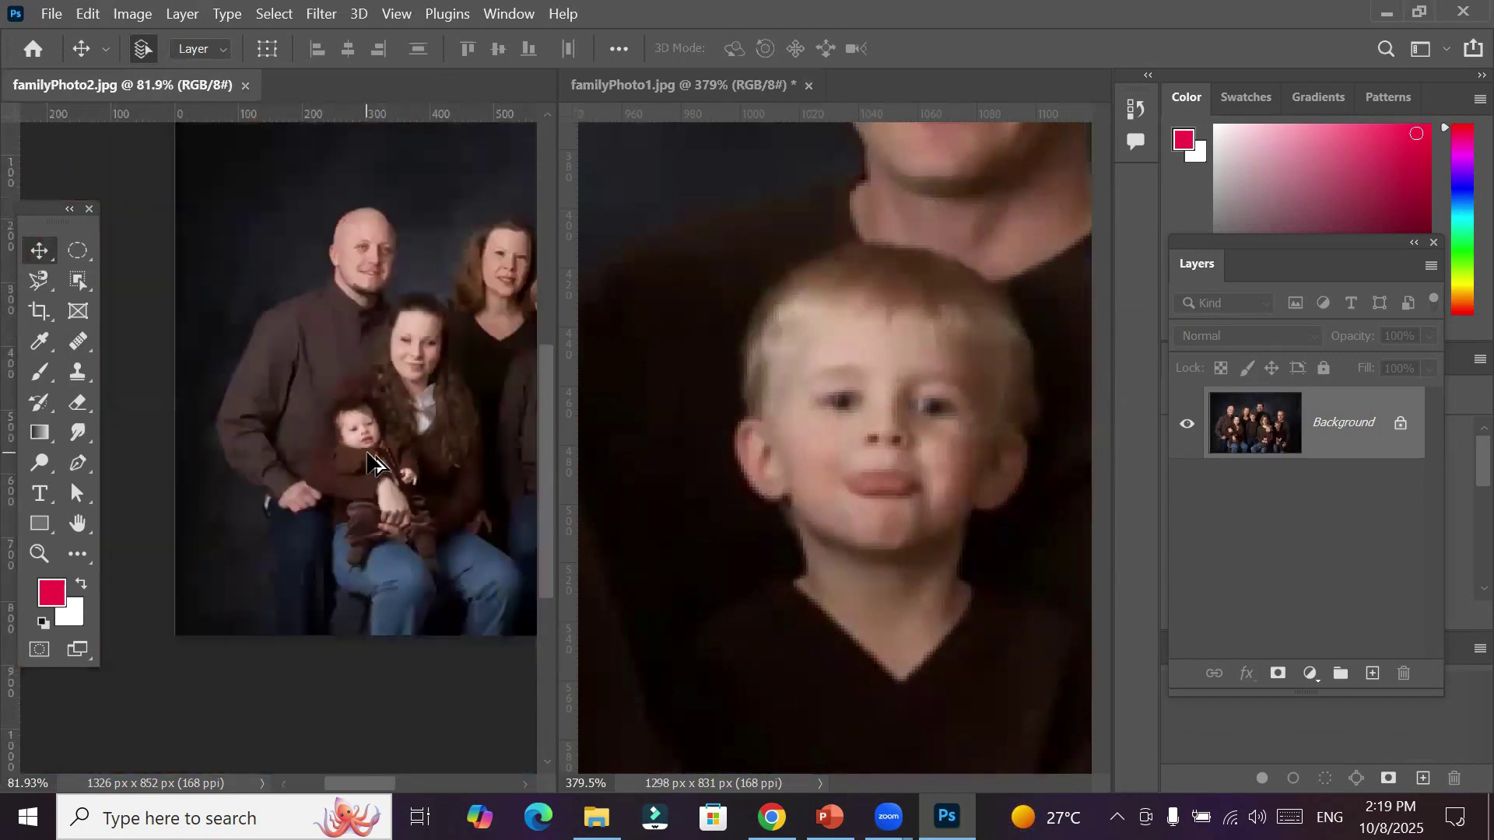
left_click_drag(304, 412, 34, 456)
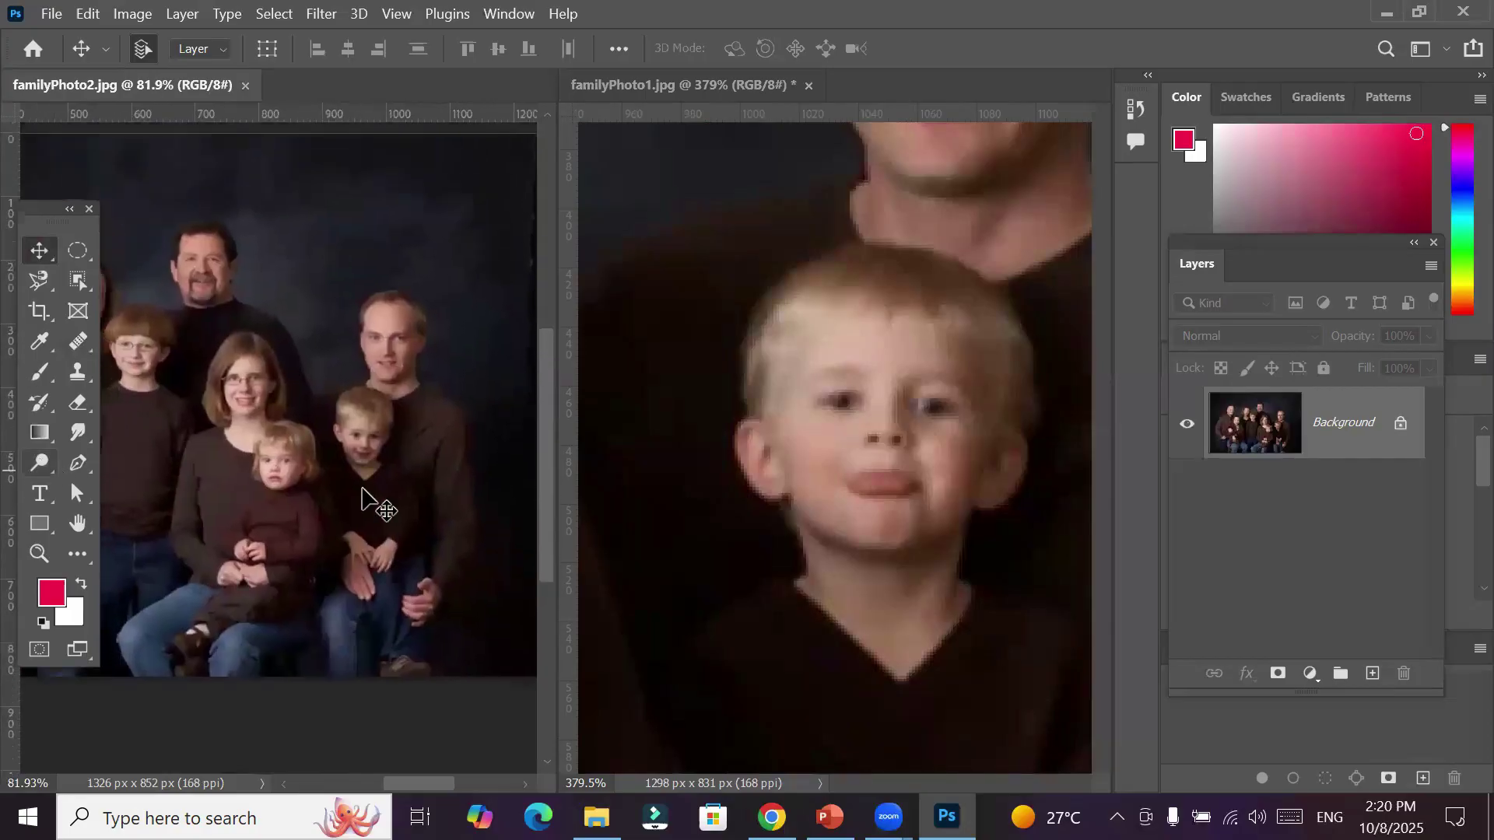
scroll(321, 404, "up", 6)
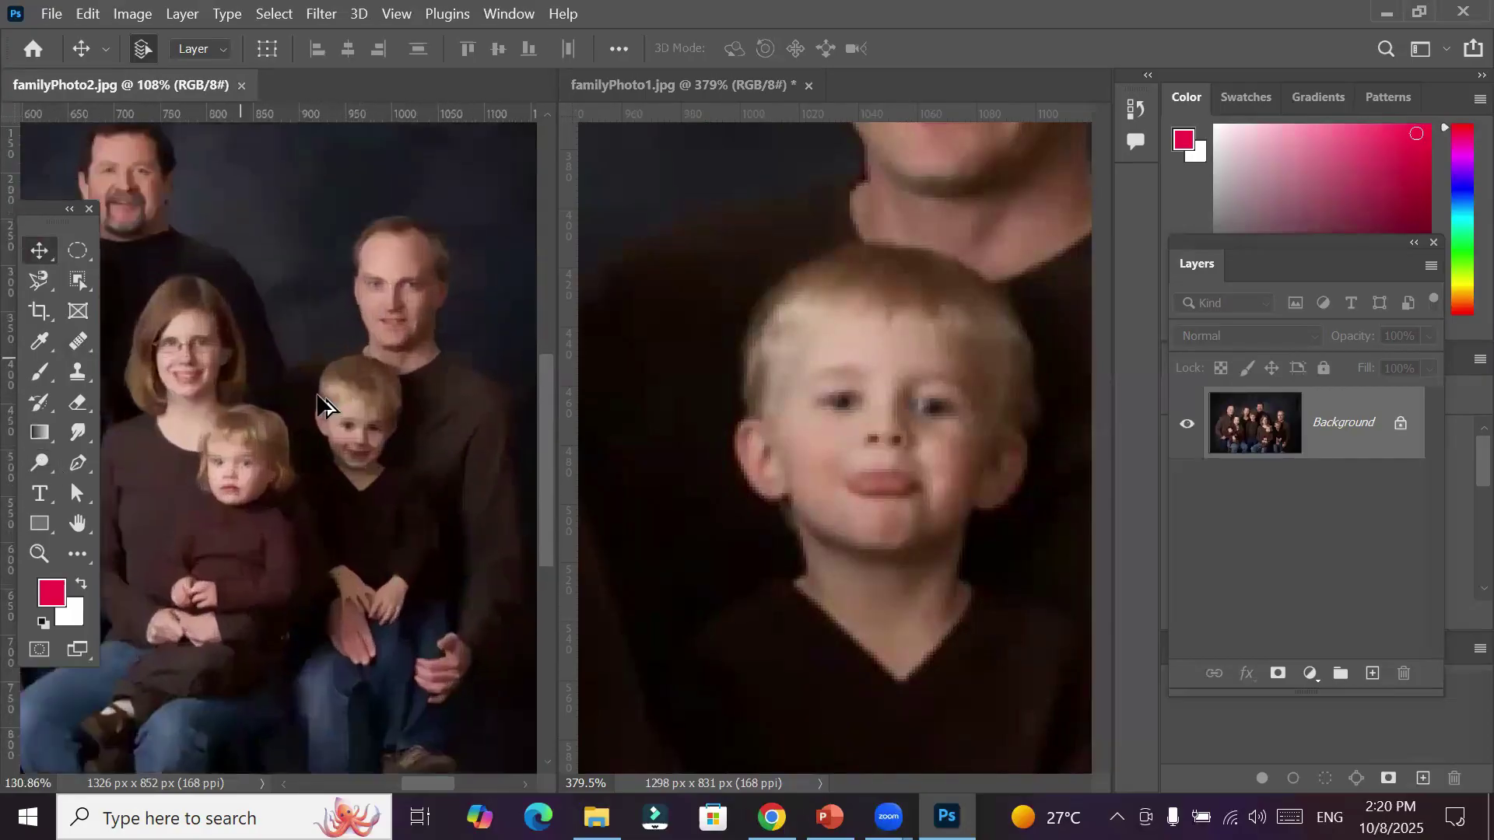
scroll(321, 405, "up", 3)
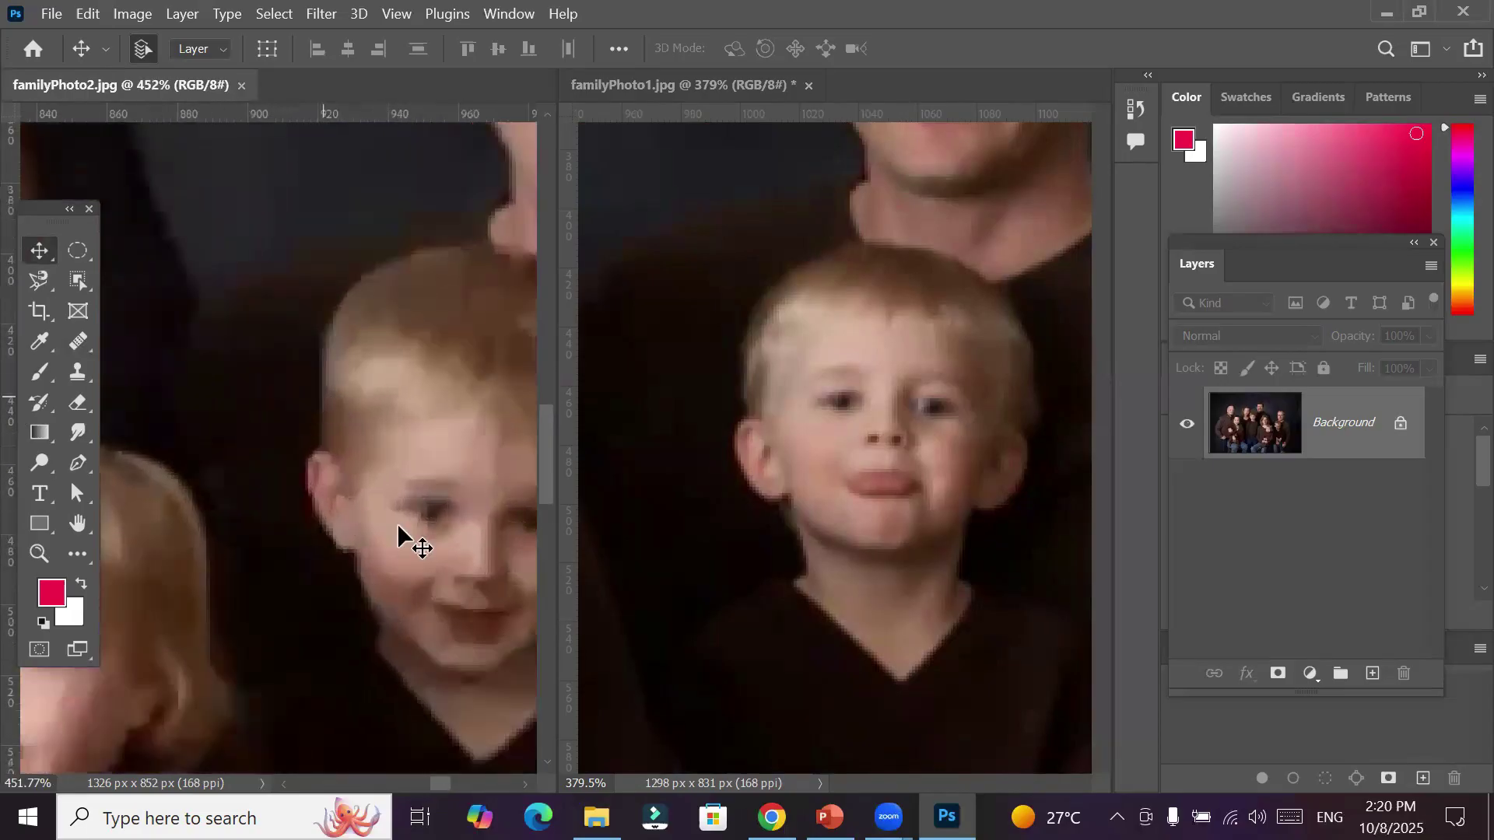
left_click_drag(410, 516, 237, 489)
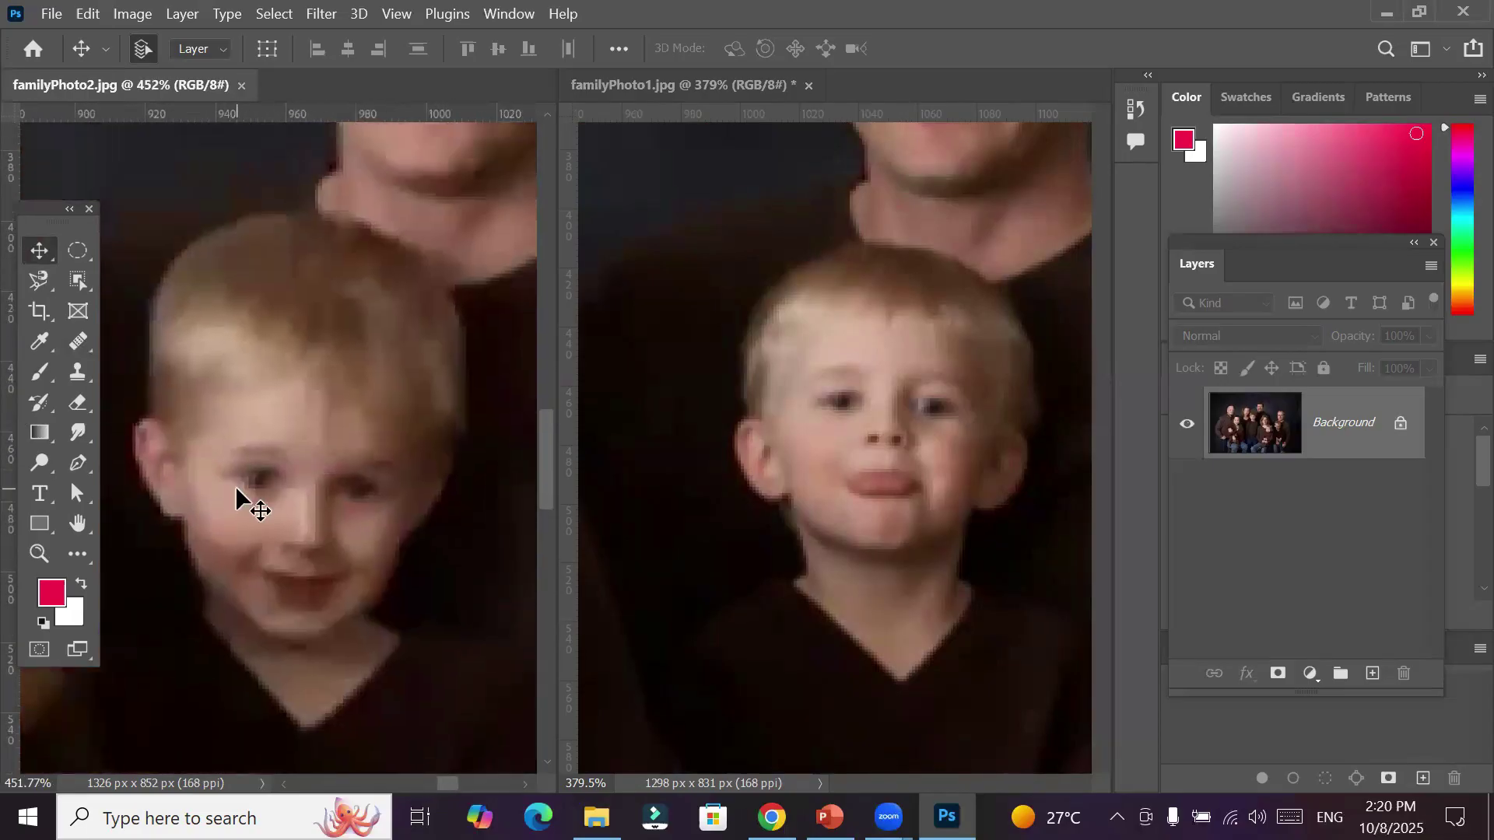
Match the boy's displayed size in familyPhoto1.jpg to familyPhoto2.jpg, at about 455%, with his whole head in view
left_click(821, 493)
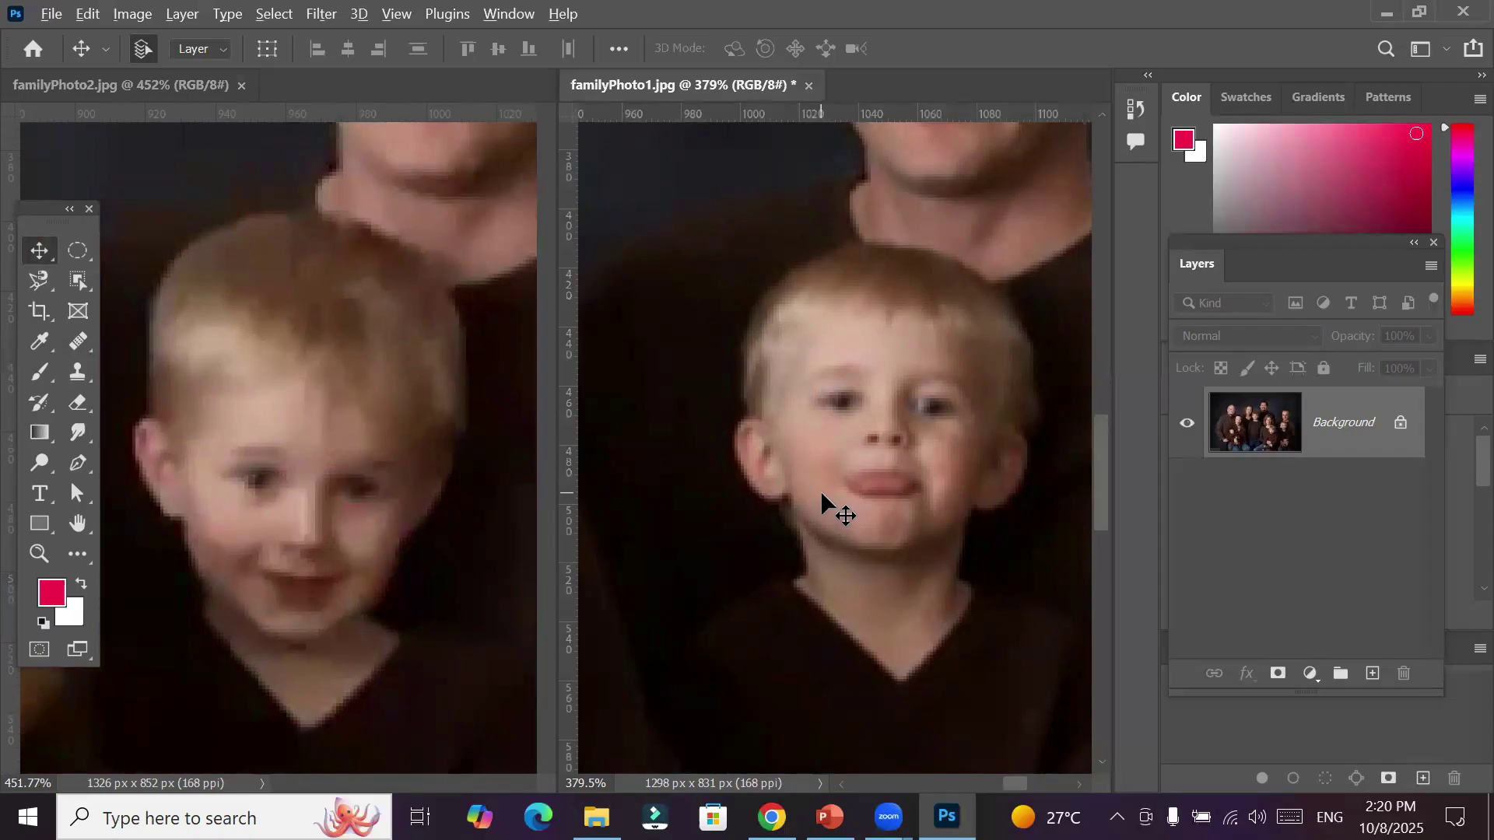
scroll(820, 490, "up", 2)
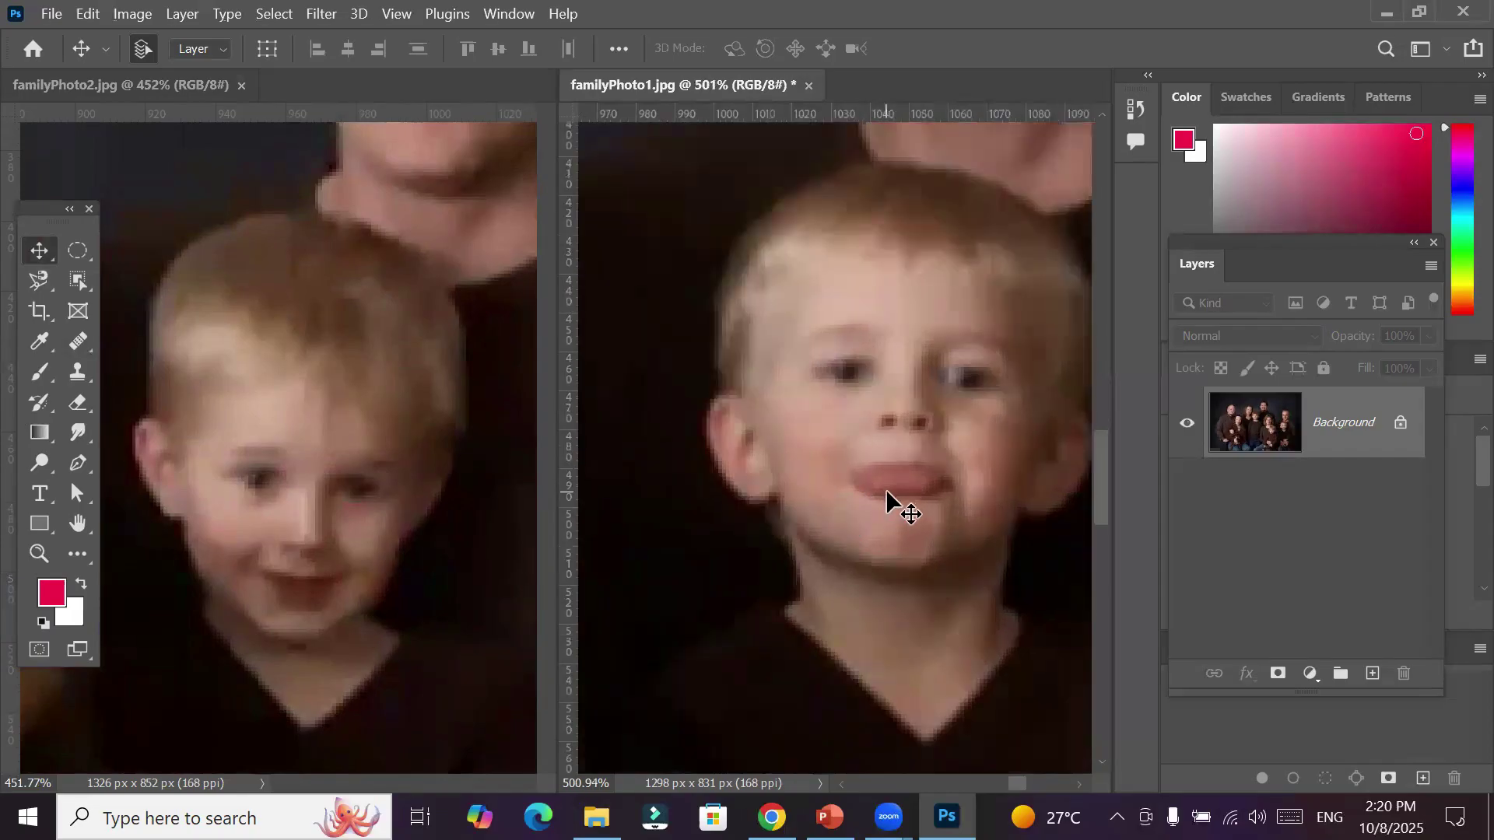
scroll(887, 492, "down", 1)
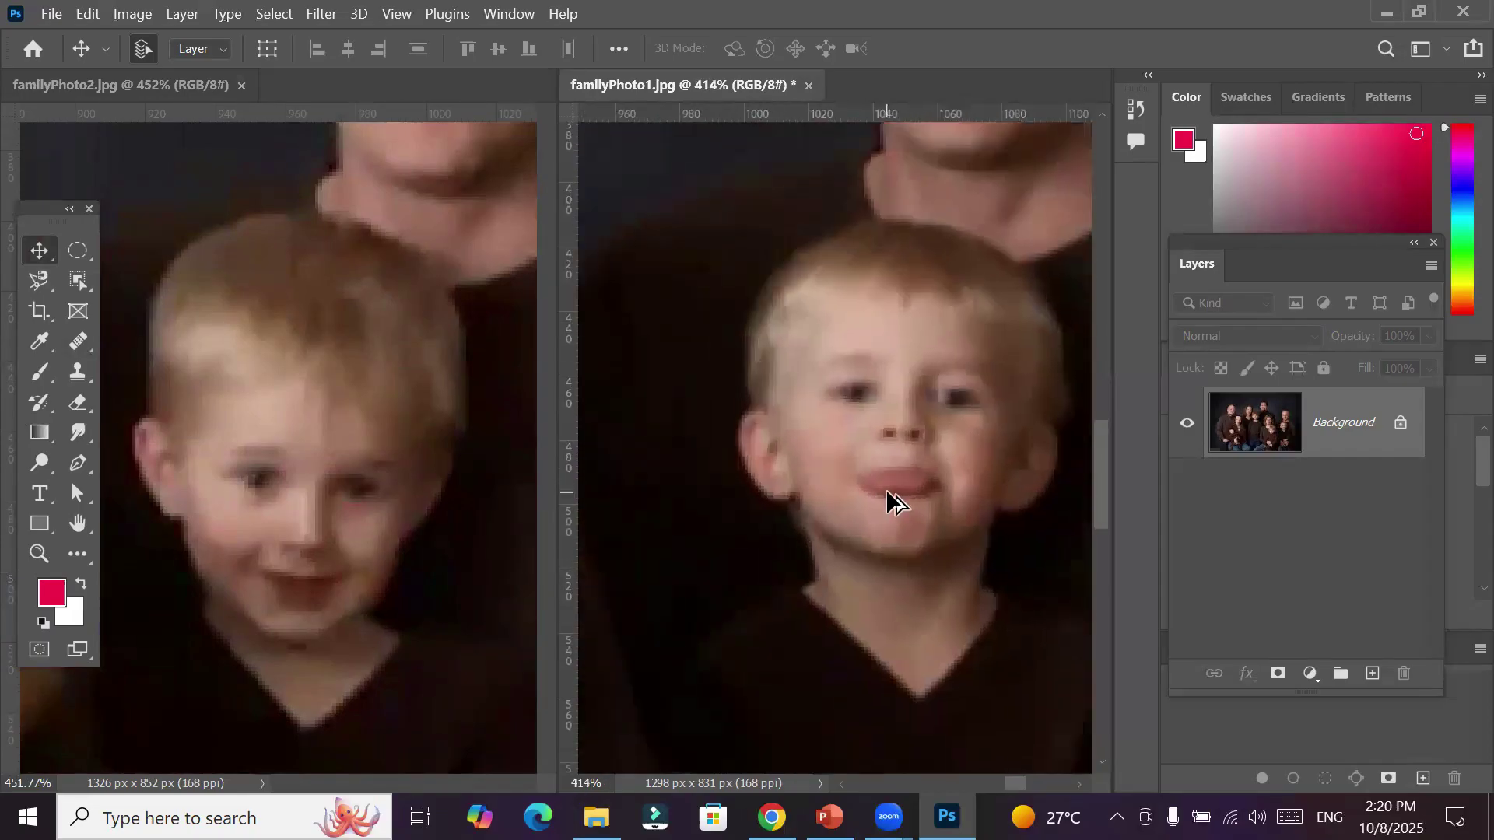
scroll(893, 501, "up", 1)
mouse_move(887, 510)
left_mouse_down()
mouse_move(851, 523)
mouse_move(871, 519)
left_mouse_up()
left_click(1028, 394)
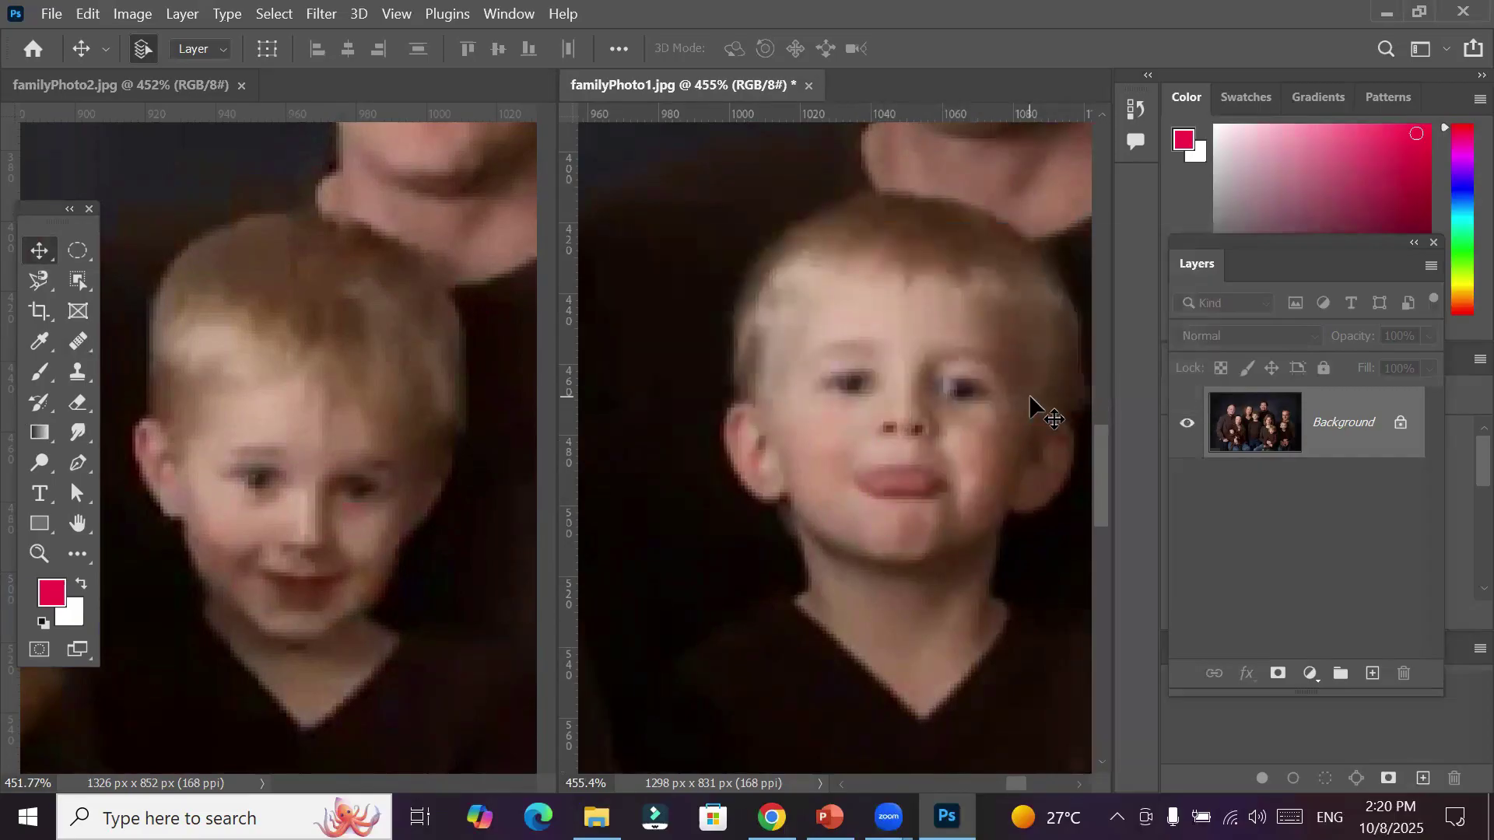
left_click_drag(932, 465, 869, 493)
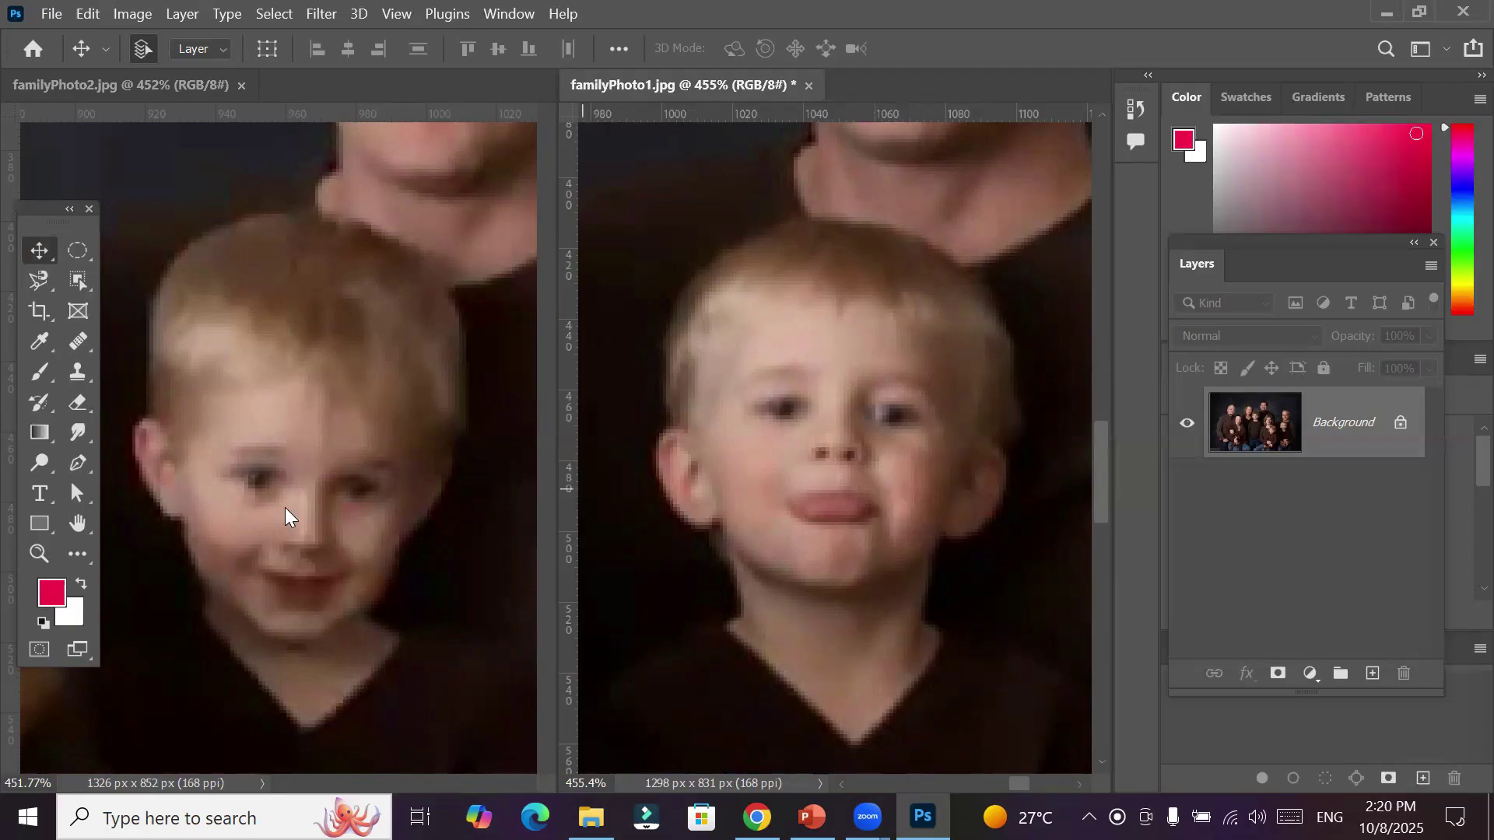
Select the Healing Brush tool and enlarge its brush to 150 px over the small boy's face in familyPhoto2.jpg
left_click(87, 342)
left_click(88, 342)
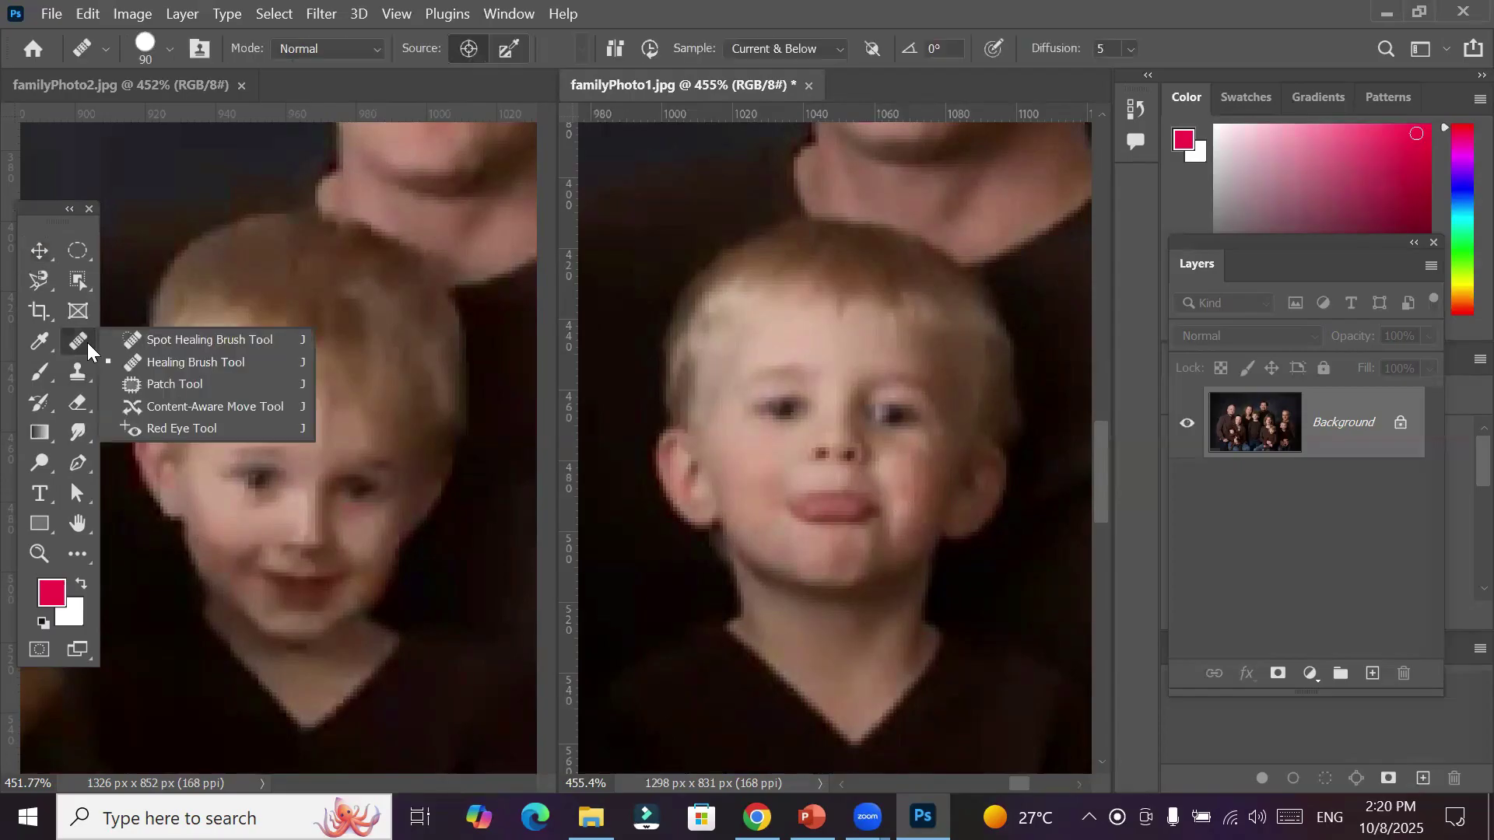
left_click(203, 362)
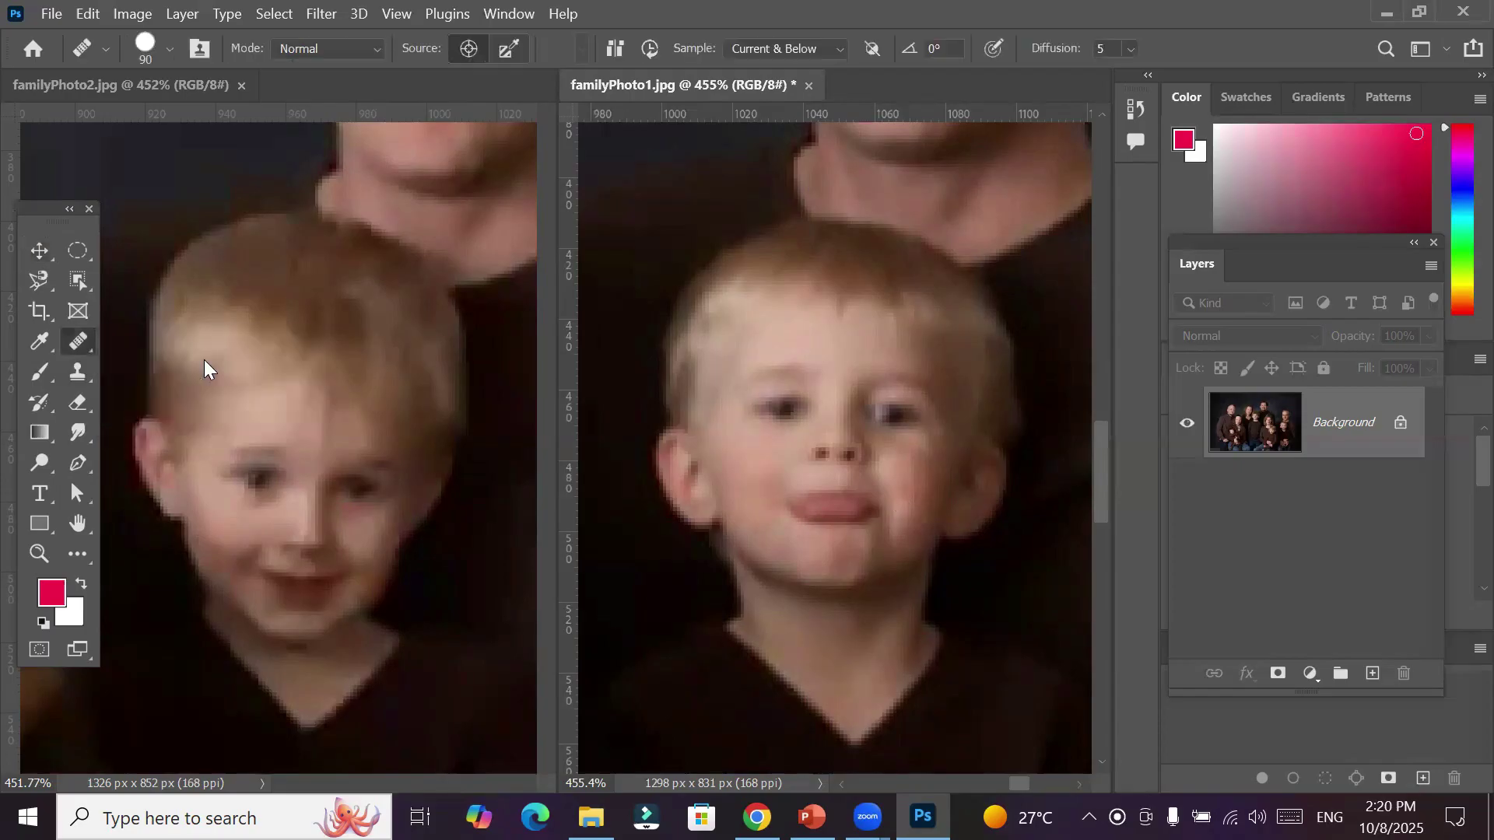
left_click(319, 442)
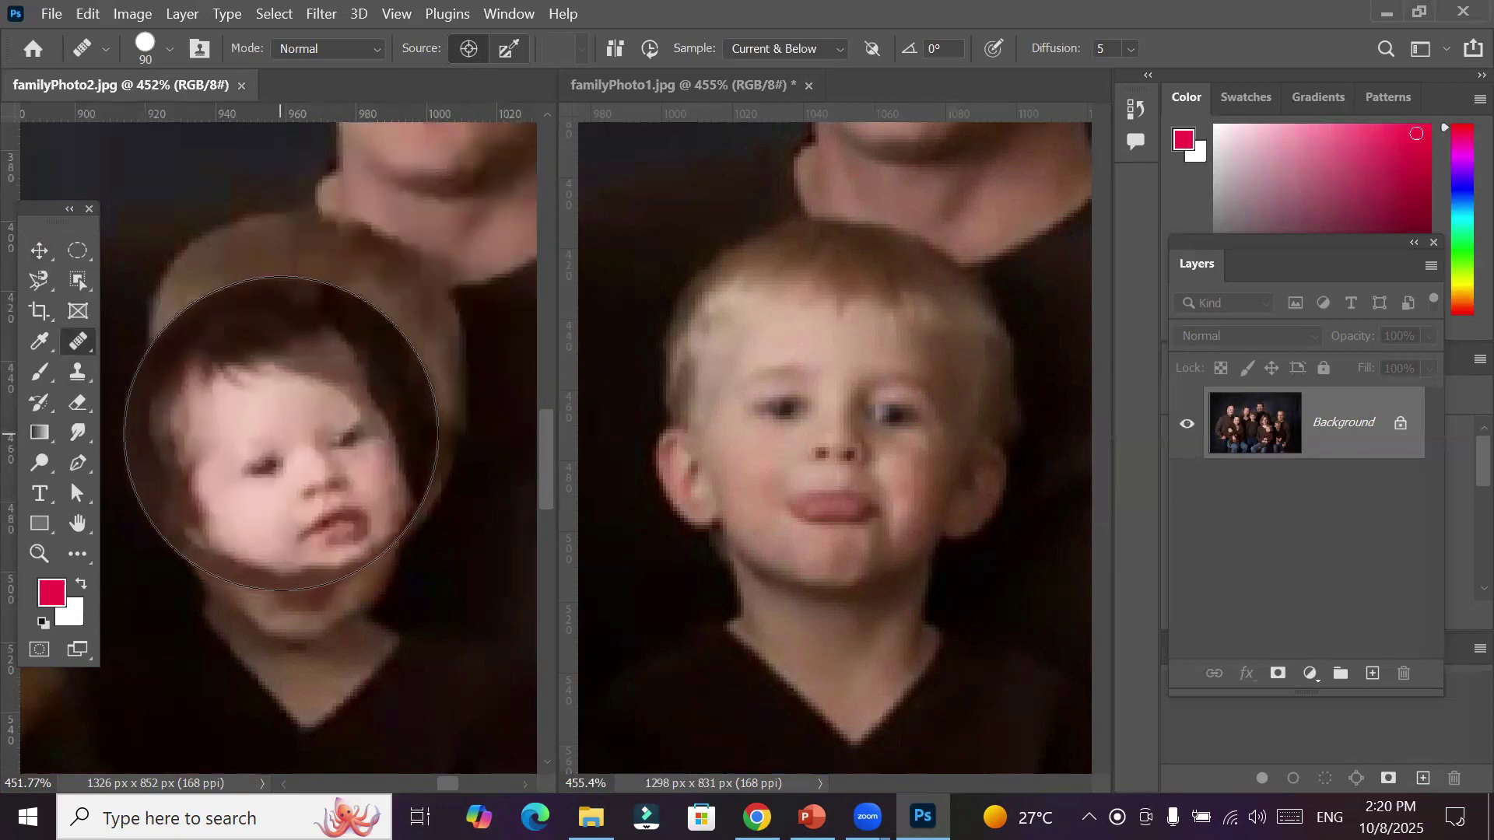
key("bracketright")
key("bracketright")
key("bracketright")
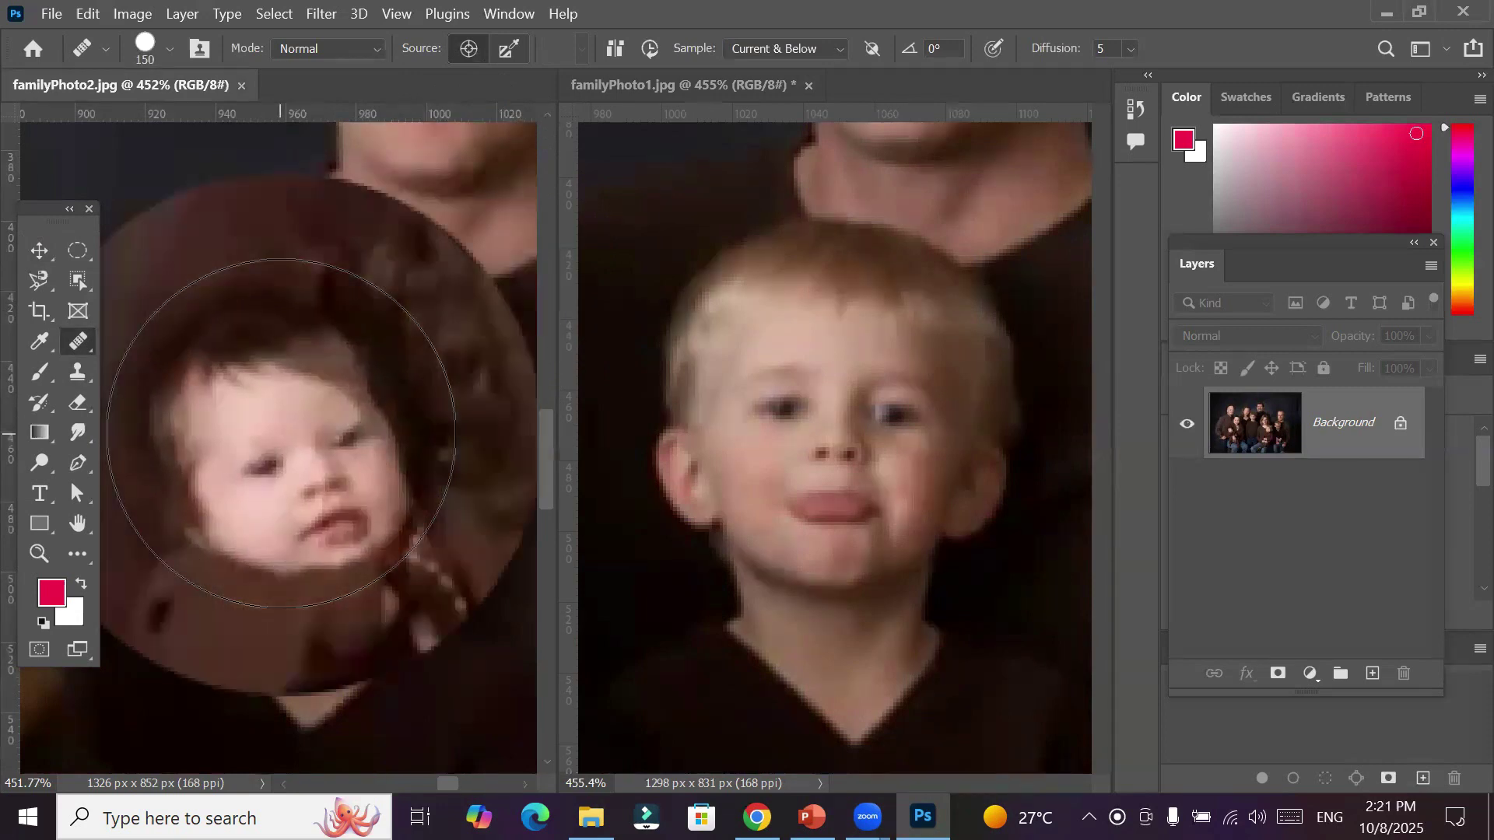
Try sampling the smiling boy's face in familyPhoto2.jpg and healing it over the same boy's face in familyPhoto1.jpg
left_click(281, 434, "alt")
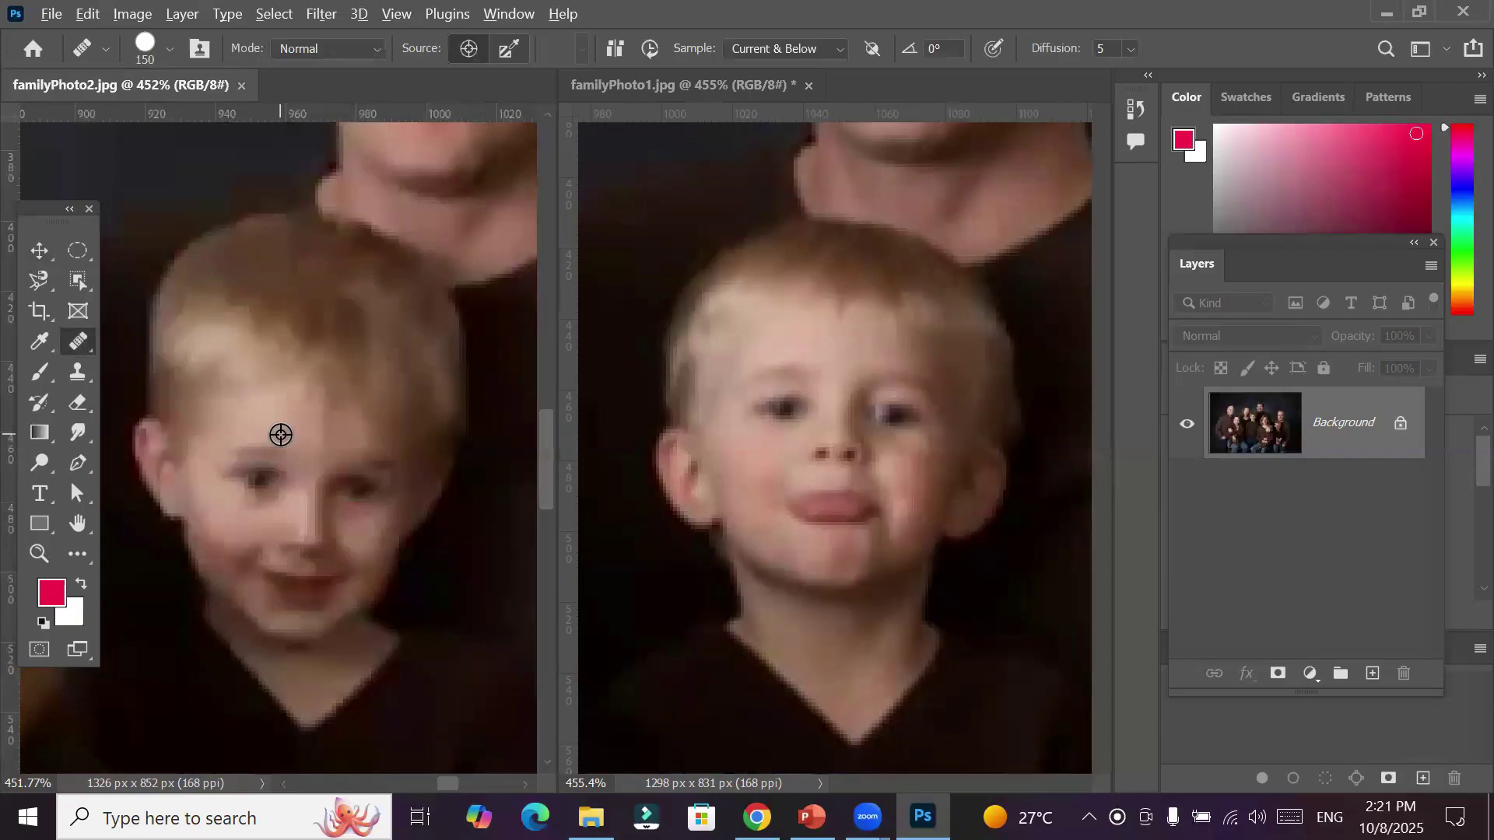
key("alt")
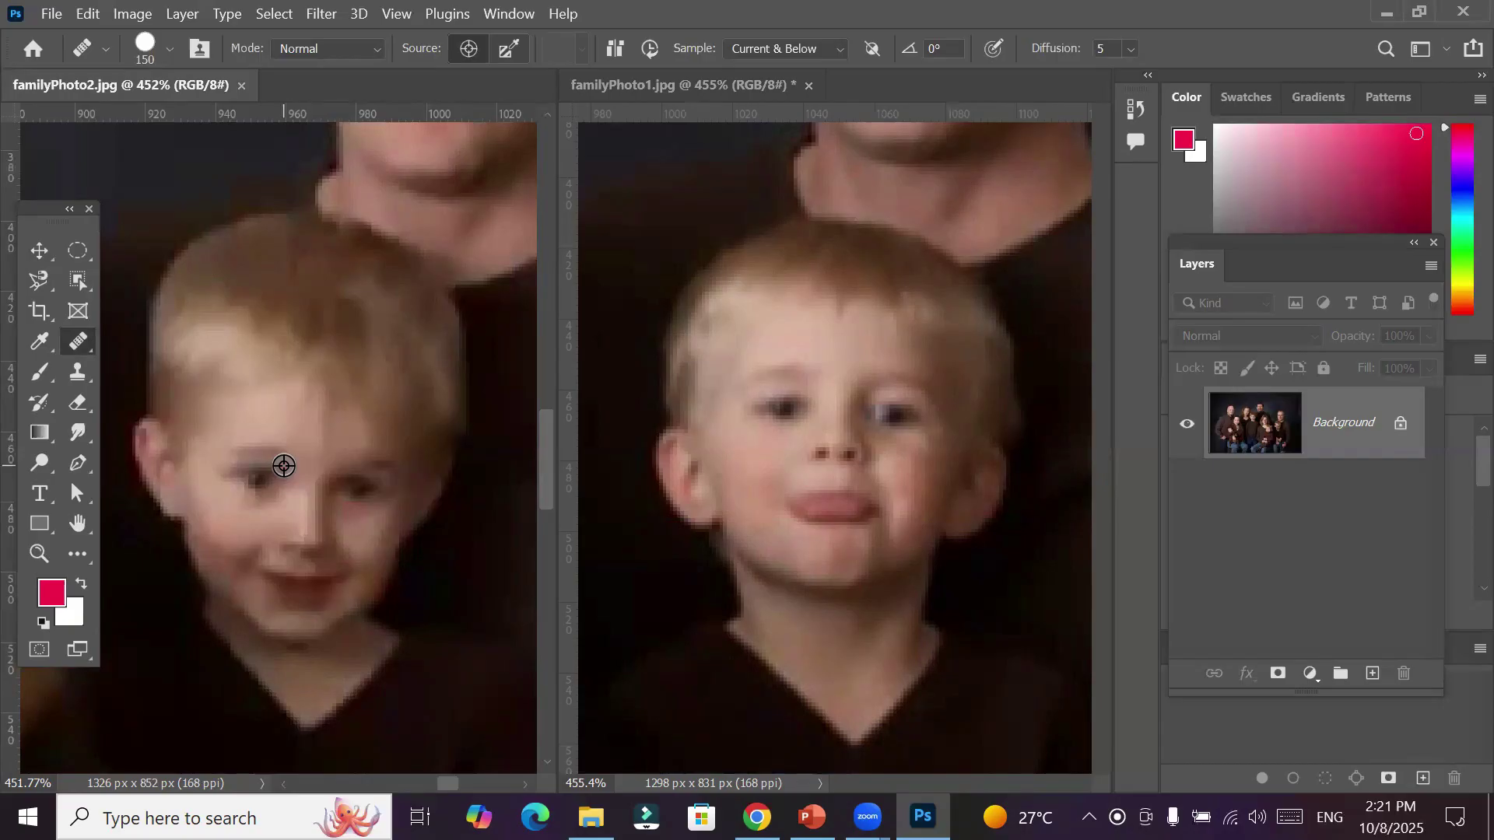
left_click(316, 460, "alt")
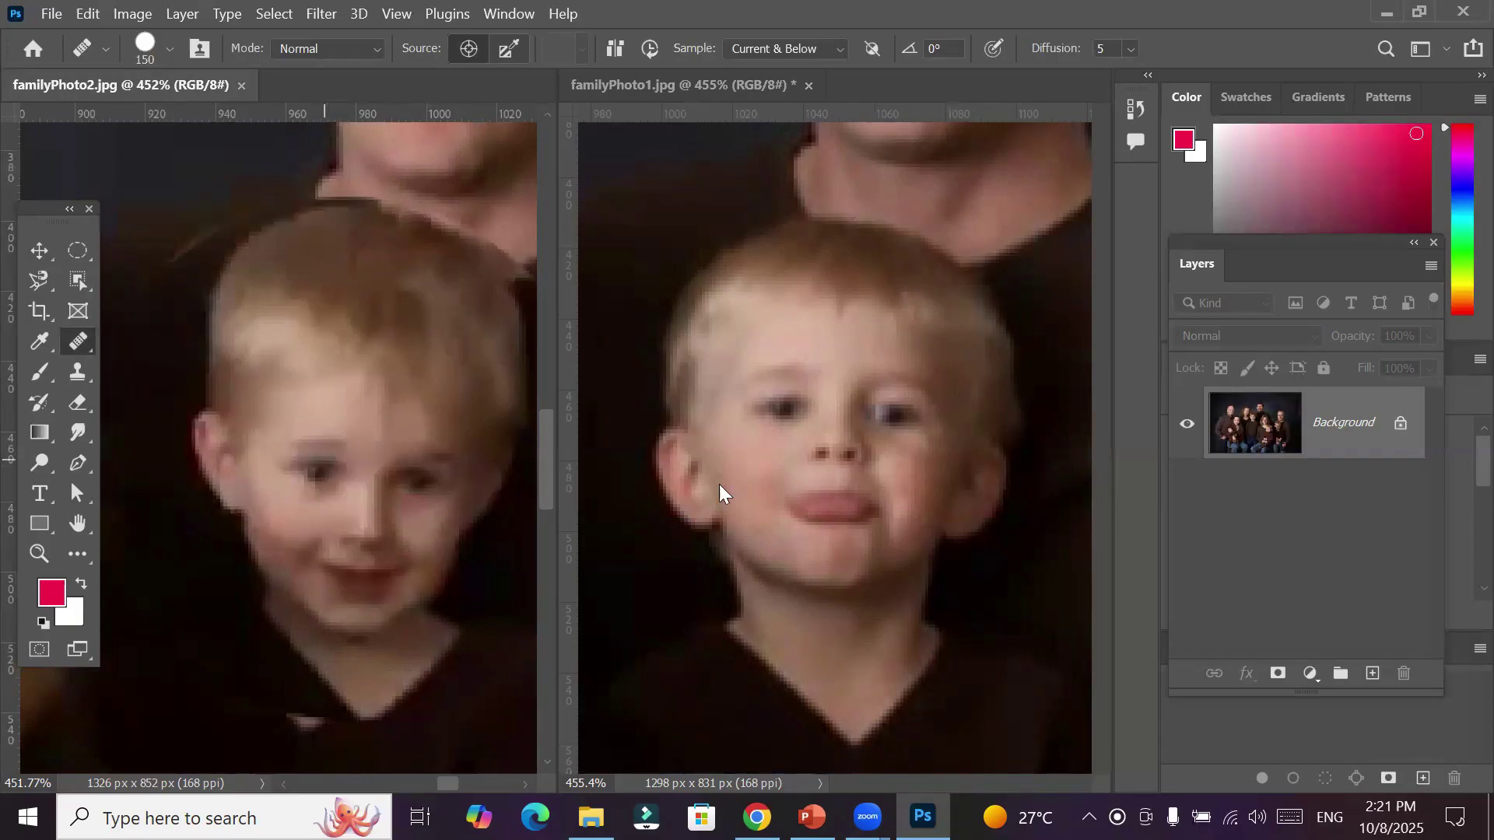
left_click(833, 444)
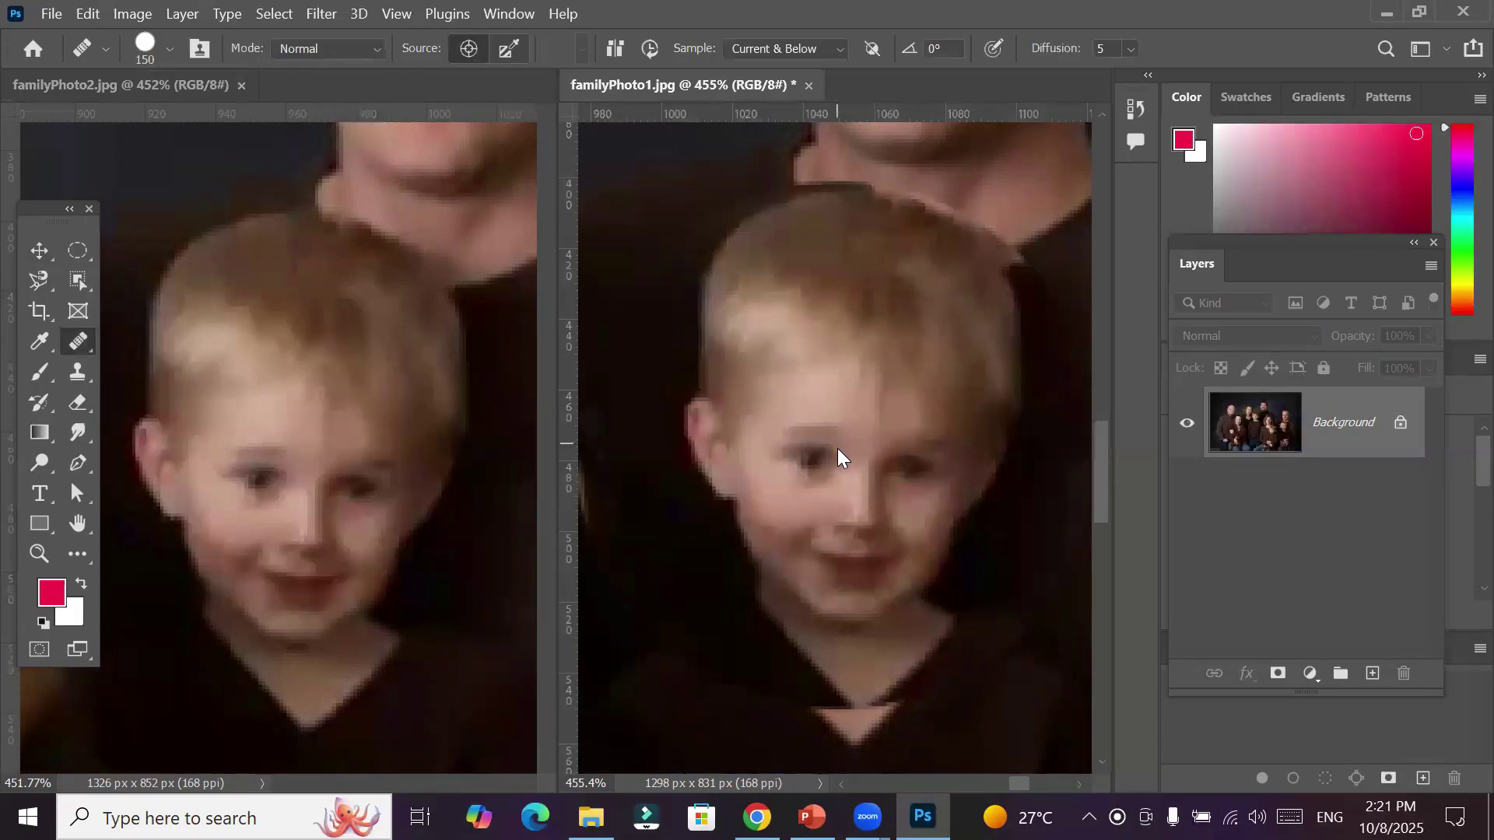
left_click(833, 502)
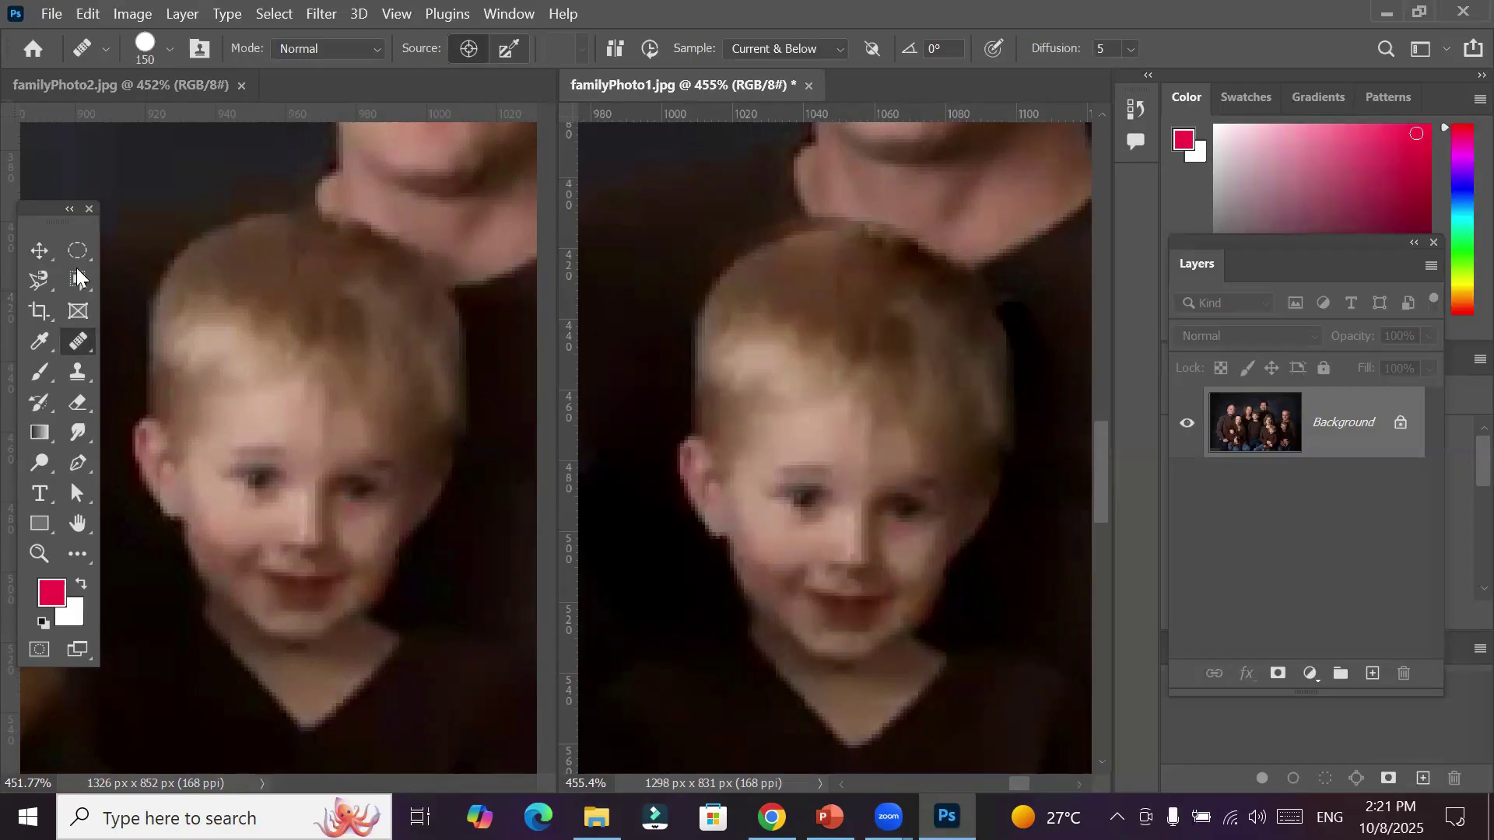
Switch to the Move tool and undo the healing of the boy's face in familyPhoto1.jpg
left_click(31, 256)
key("ctrl+z")
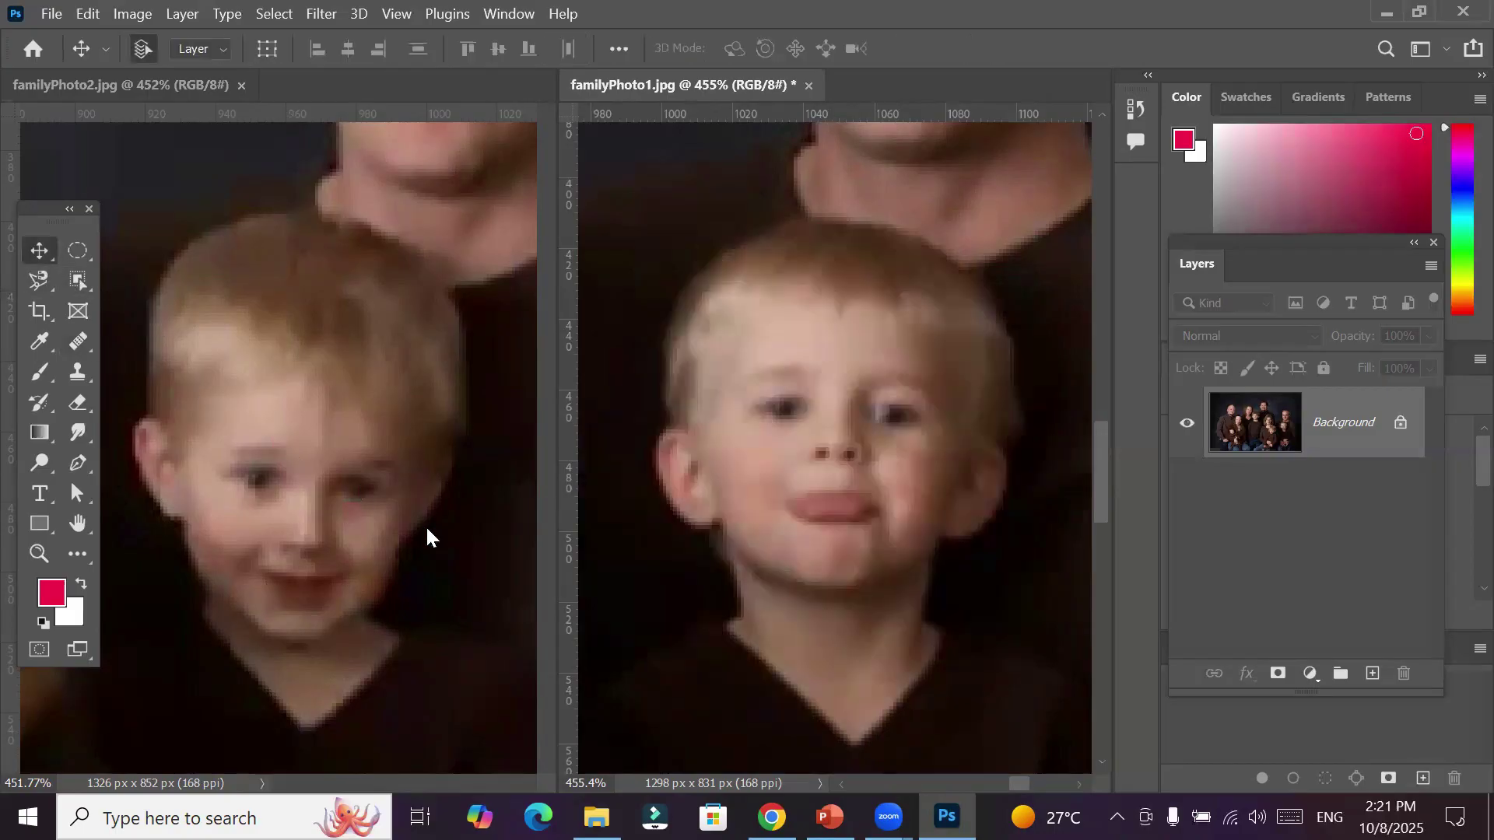
Bring the blond little girl's face into view in familyPhoto2.jpg, keeping the boy displayed in familyPhoto1.jpg
left_click(253, 536)
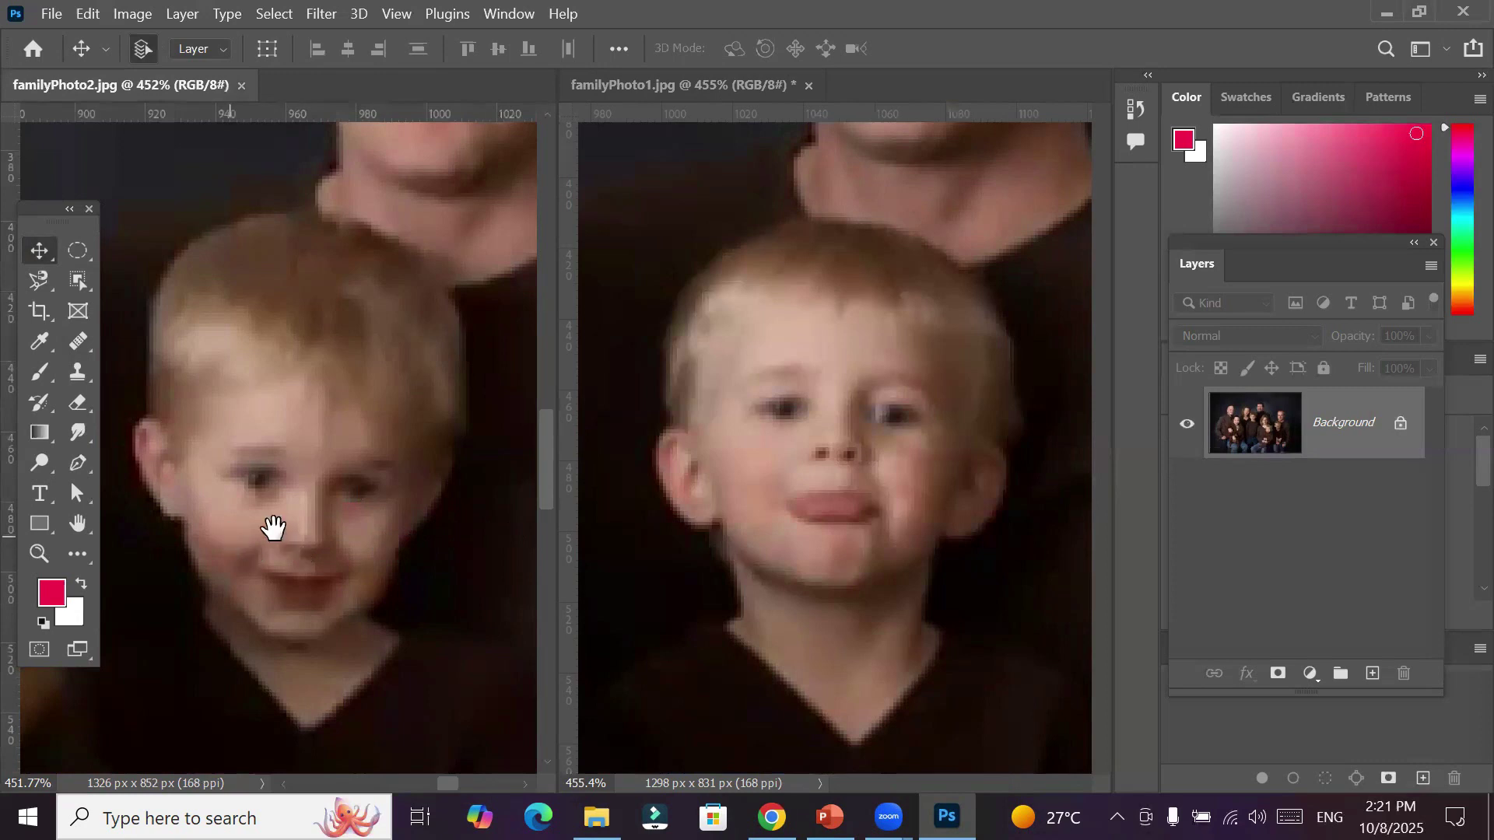
left_click_drag(273, 523, 434, 516)
left_click_drag(343, 553, 565, 379)
mouse_move(370, 466)
left_mouse_down()
mouse_move(404, 517)
mouse_move(372, 463)
mouse_move(374, 476)
left_mouse_up()
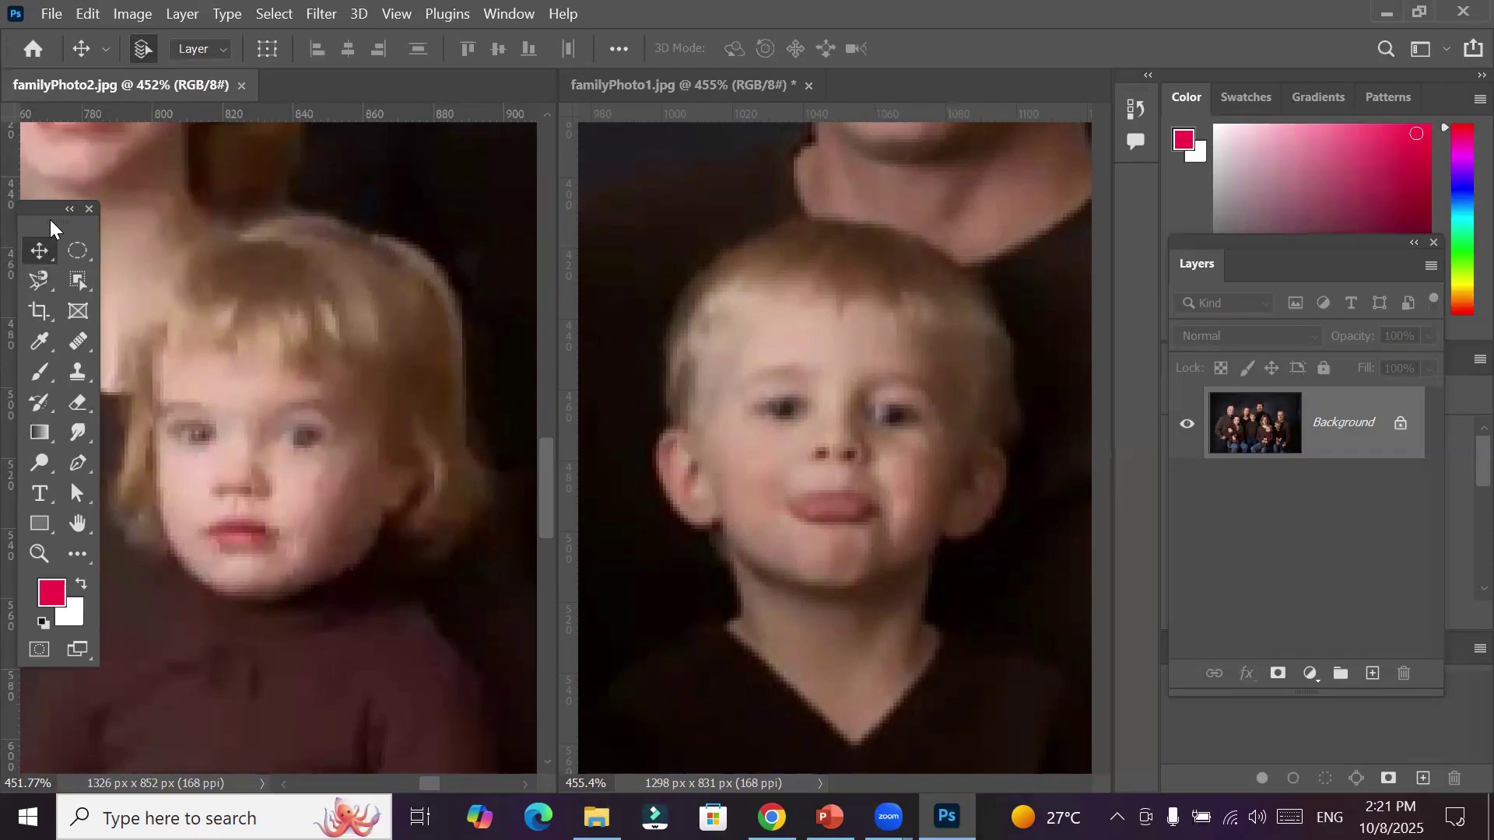
Collapse the side panels to icons, dock Layers among them, and move the toolbox off familyPhoto2.jpg, beside the collapsed panels
left_click_drag(37, 212, 84, 115)
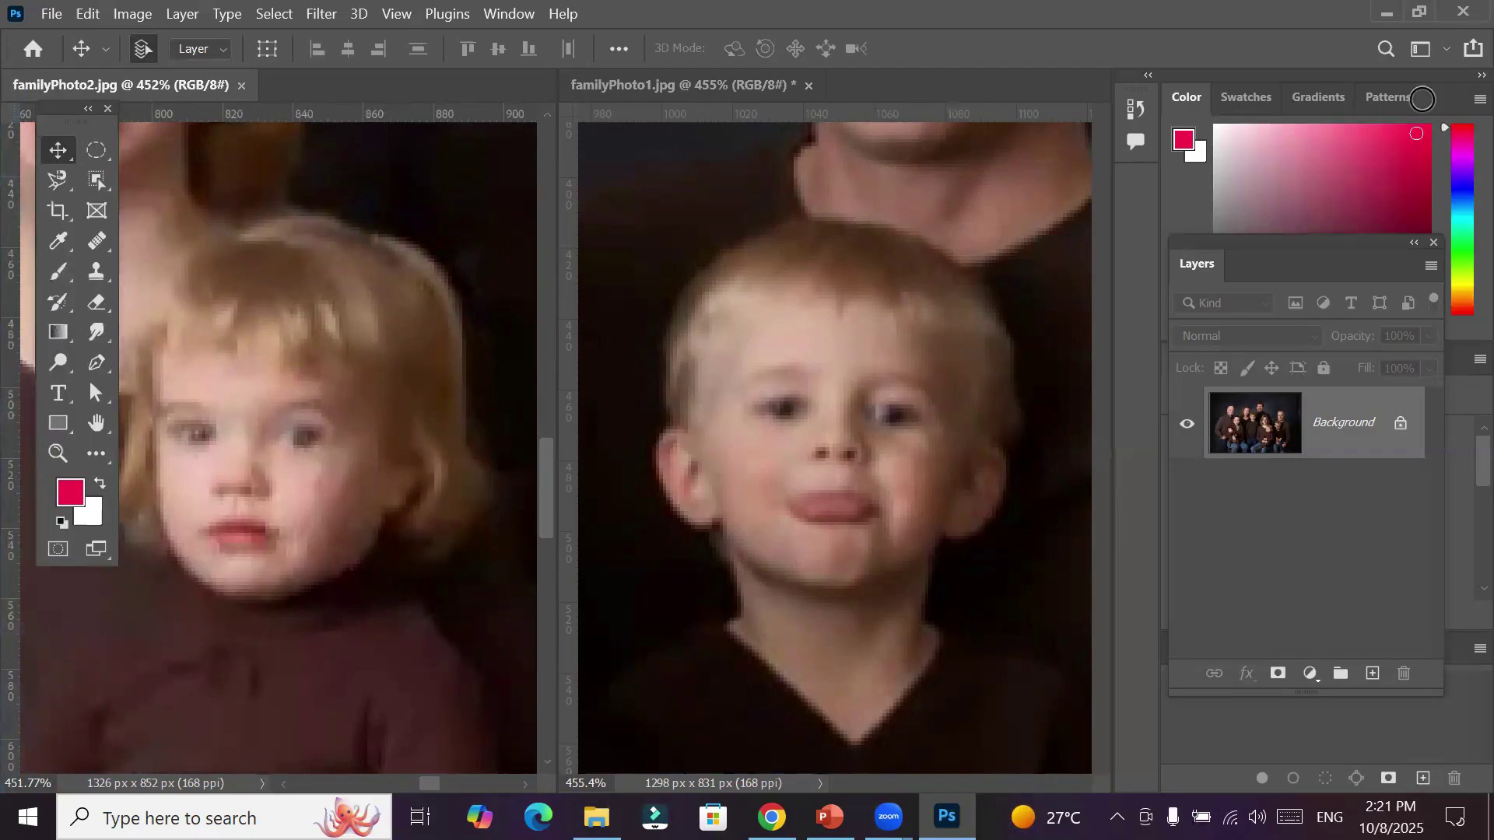
left_click(1481, 76)
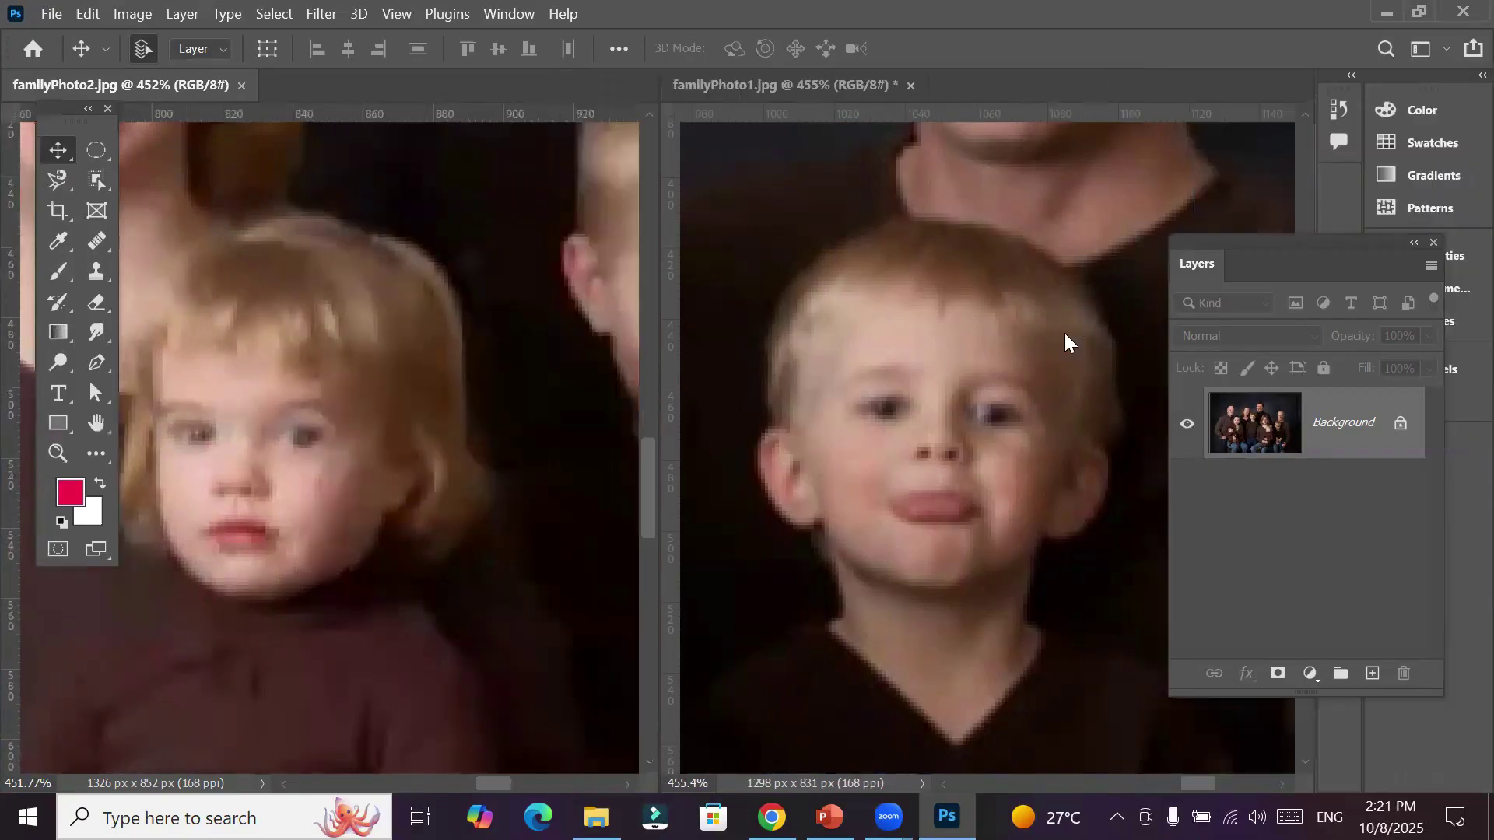
left_click_drag(1267, 257, 1360, 229)
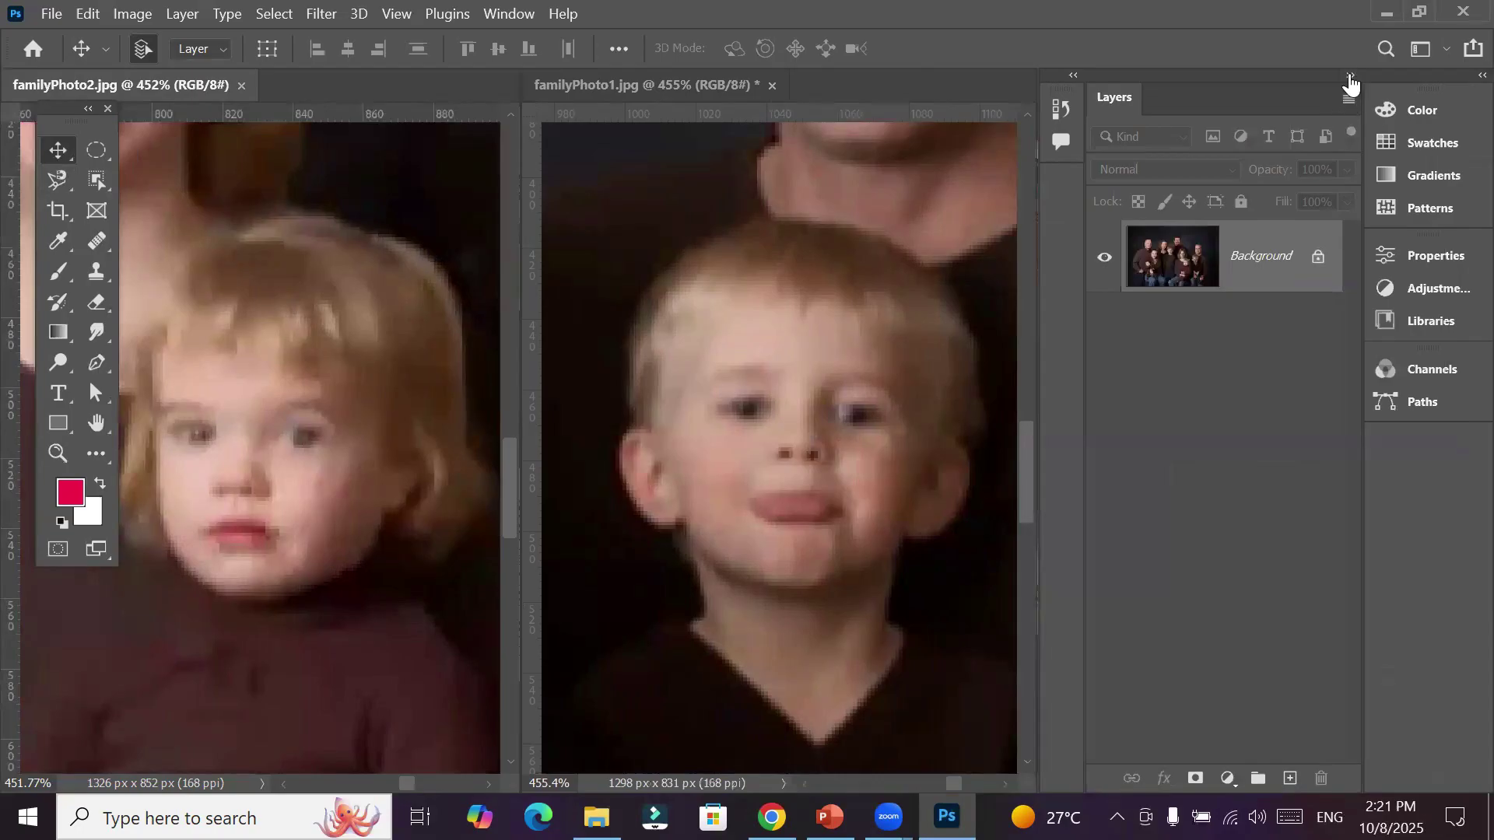
left_click(1352, 78)
left_click_drag(70, 124, 1280, 232)
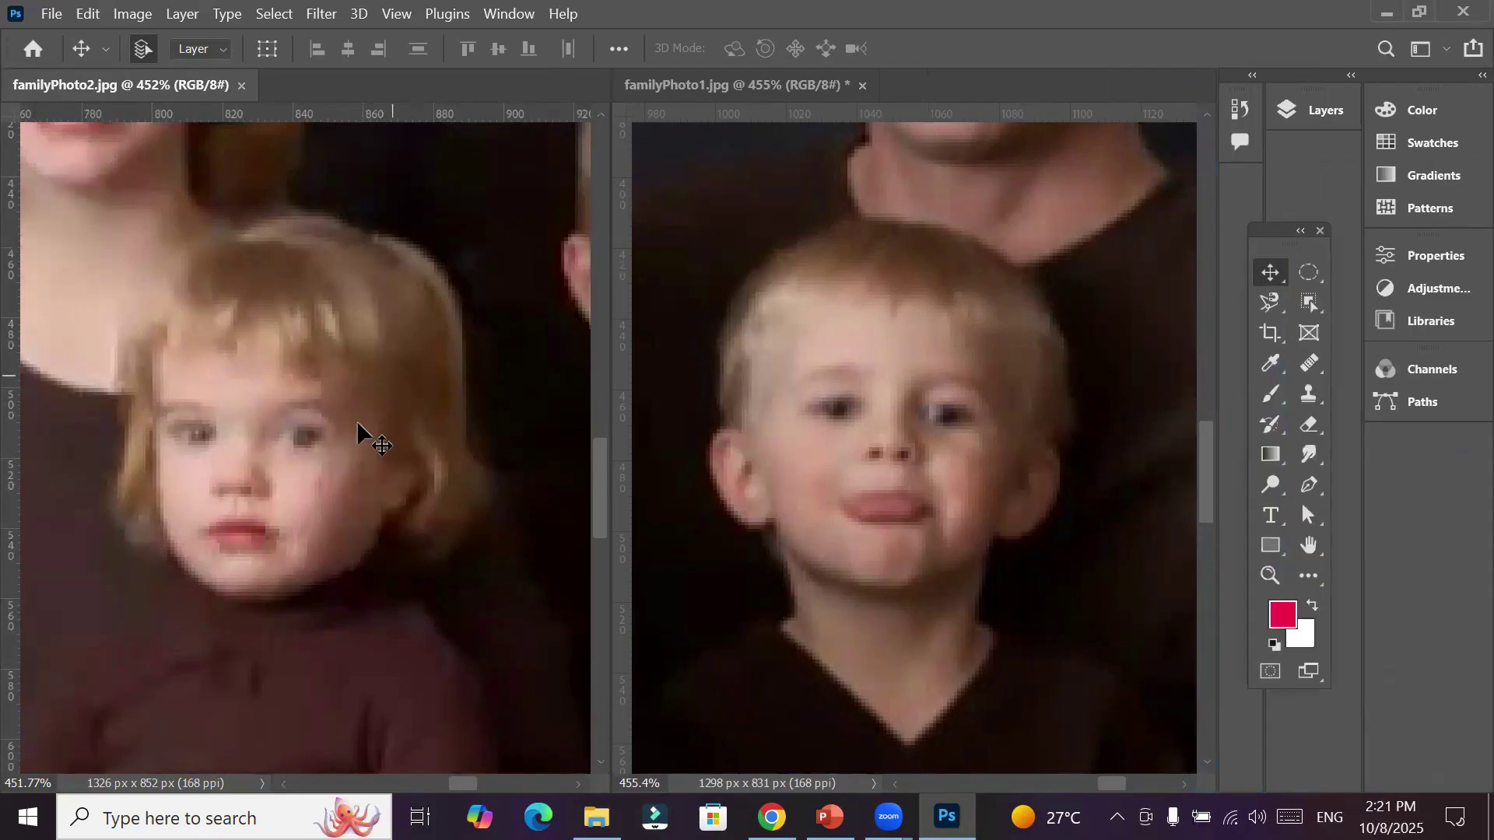
Select the Healing Brush tool again and place the toolbox clear of both faces, at the edge of familyPhoto1.jpg
key("space")
left_click_drag(336, 433, 334, 444)
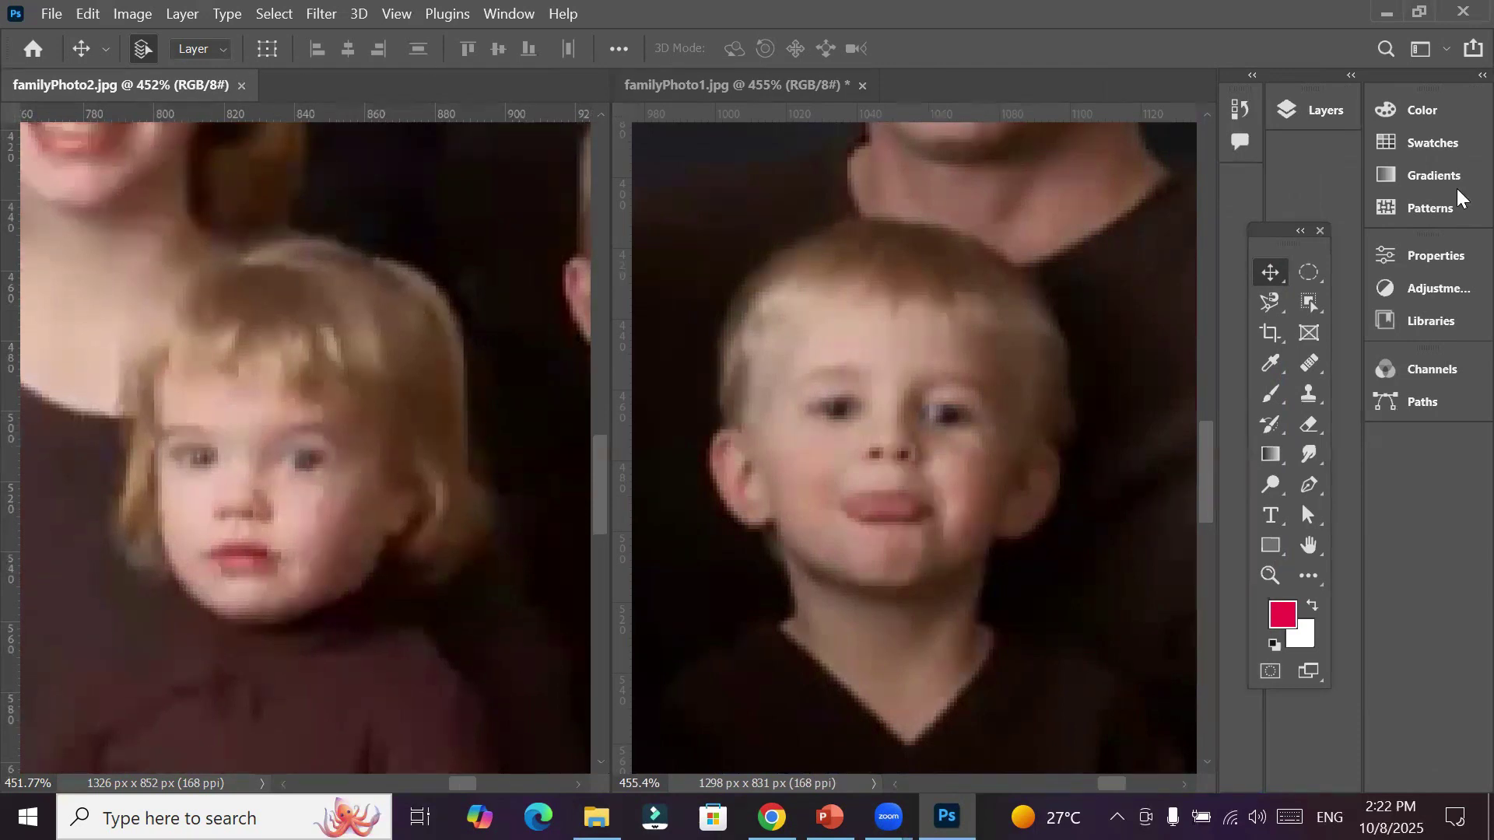
left_click(1311, 366)
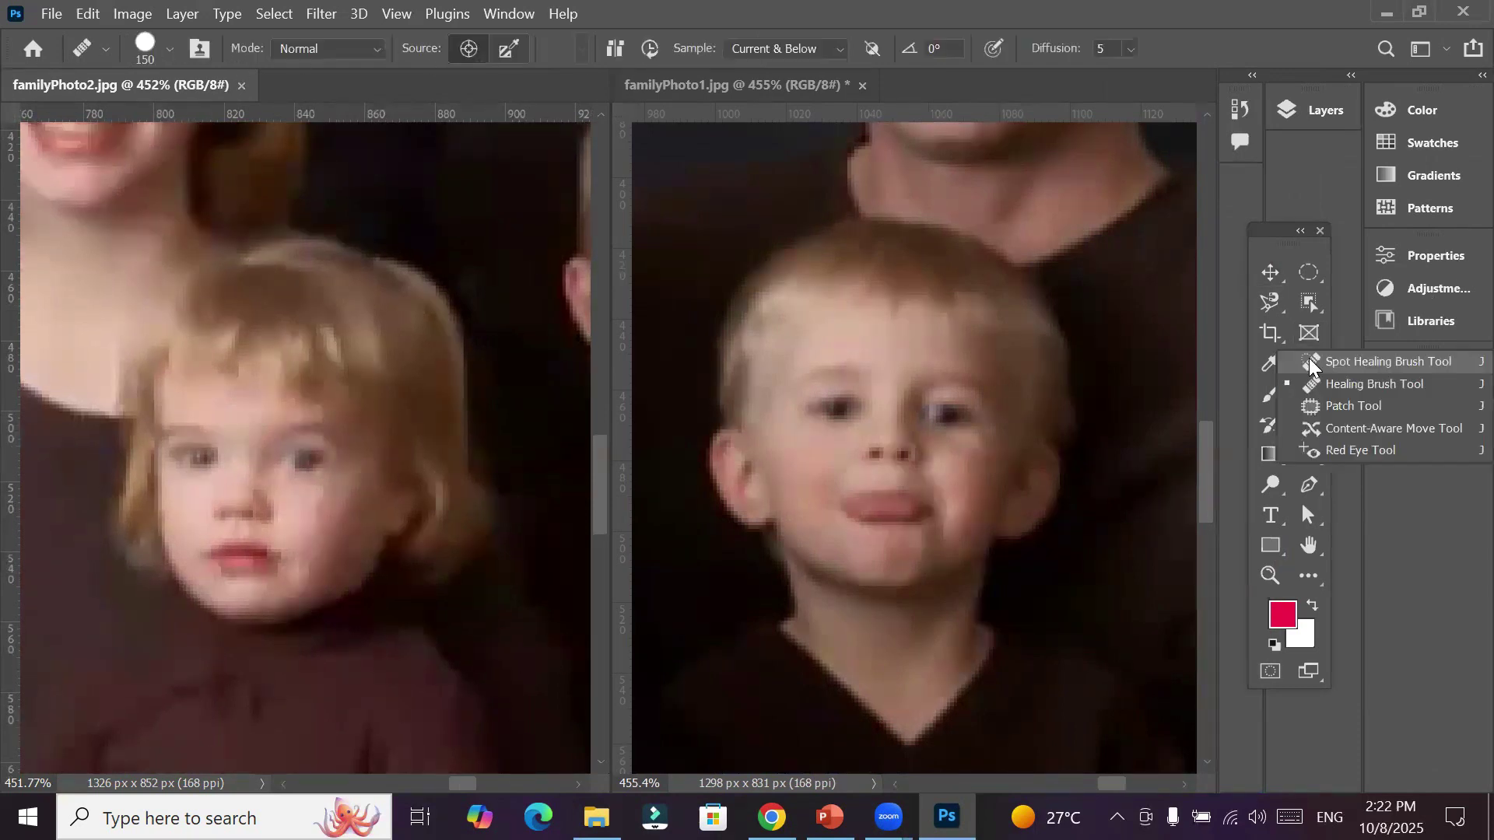
left_click(1308, 363)
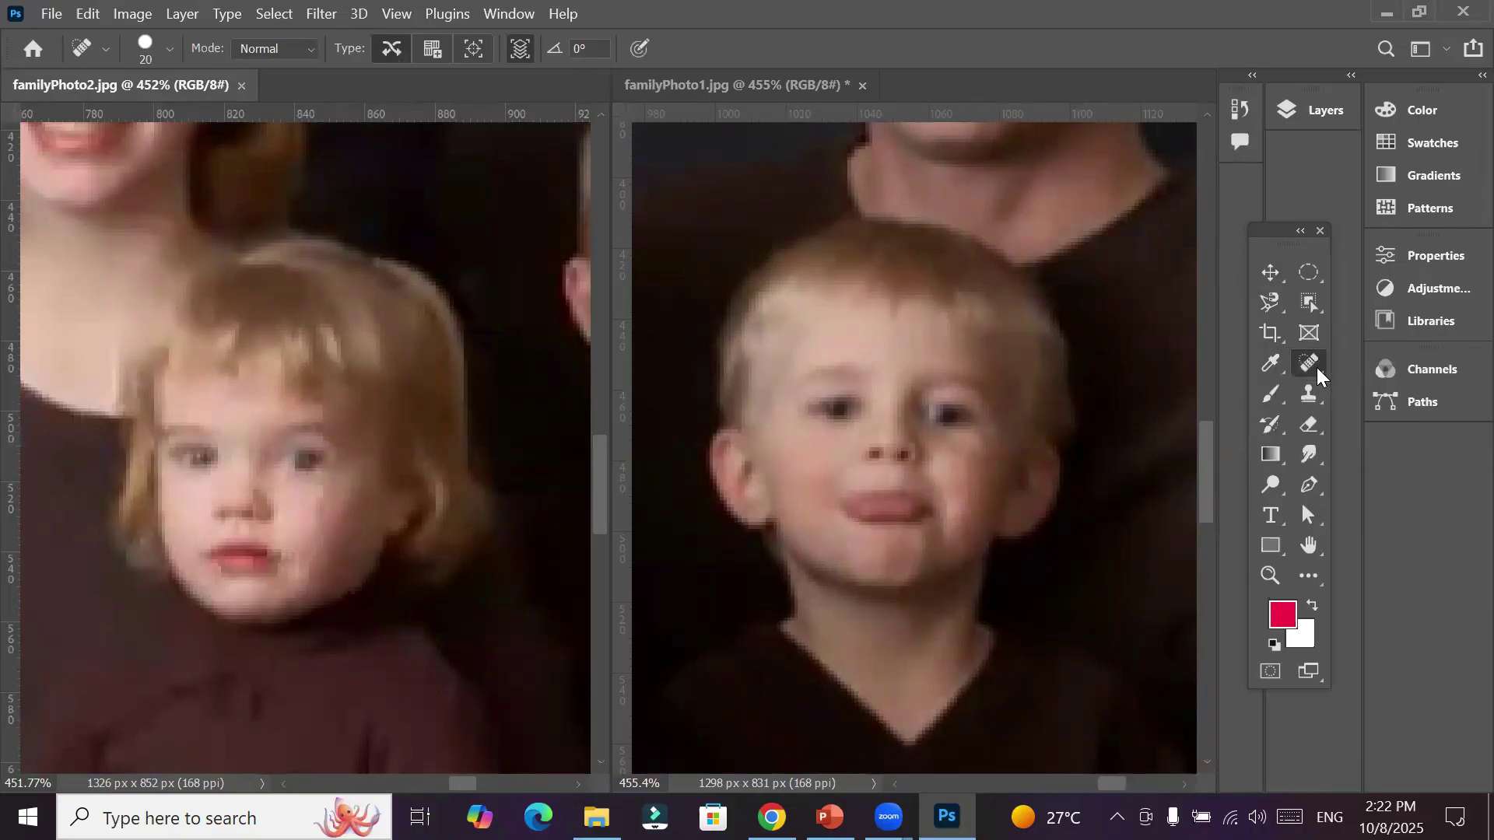
left_click(1316, 367)
left_click(1317, 364)
left_click(1317, 362)
left_click_drag(1271, 238, 961, 247)
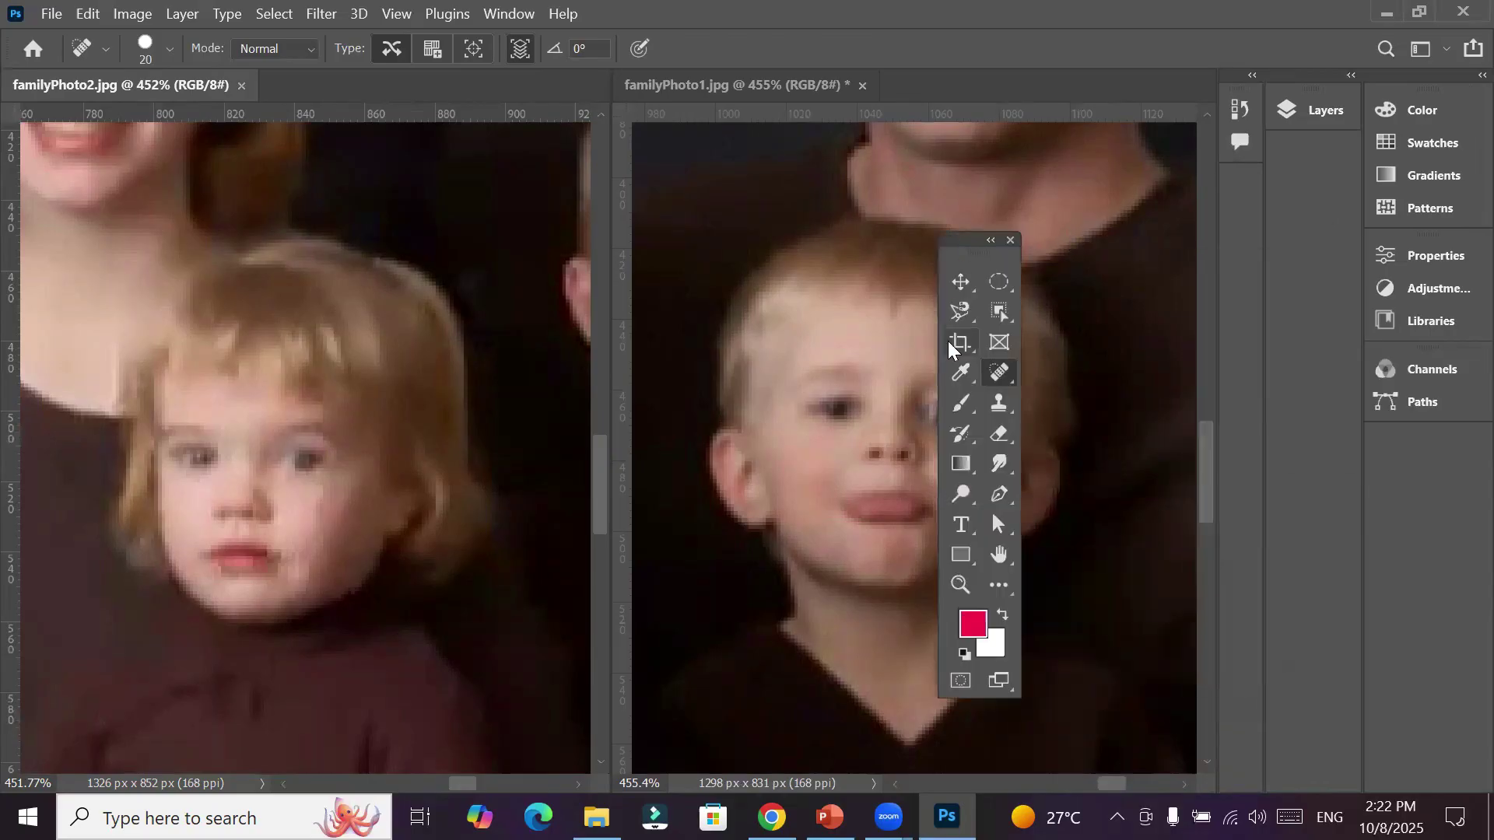
left_click(1002, 372)
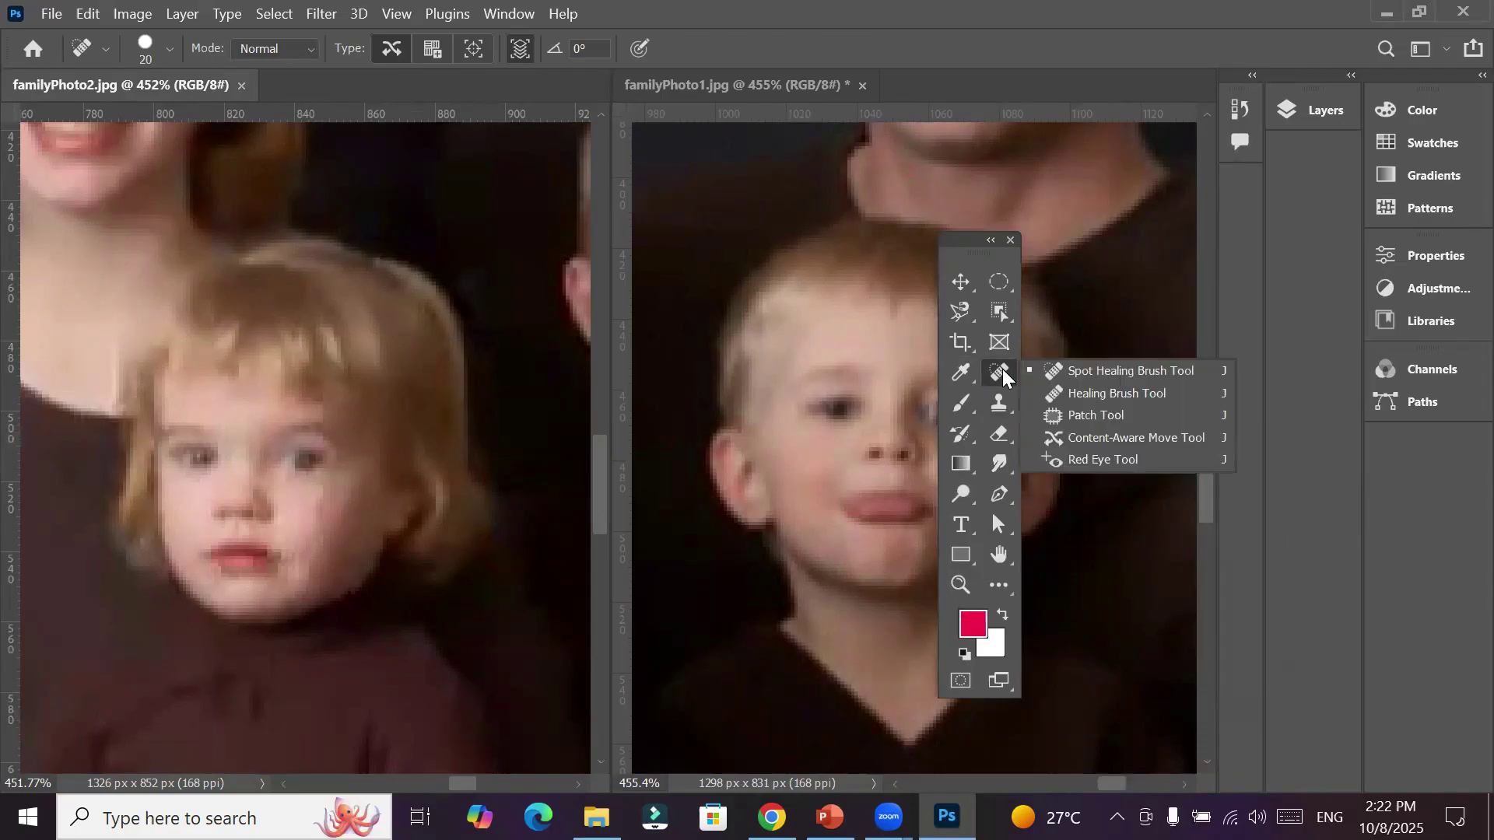
left_click(1111, 399)
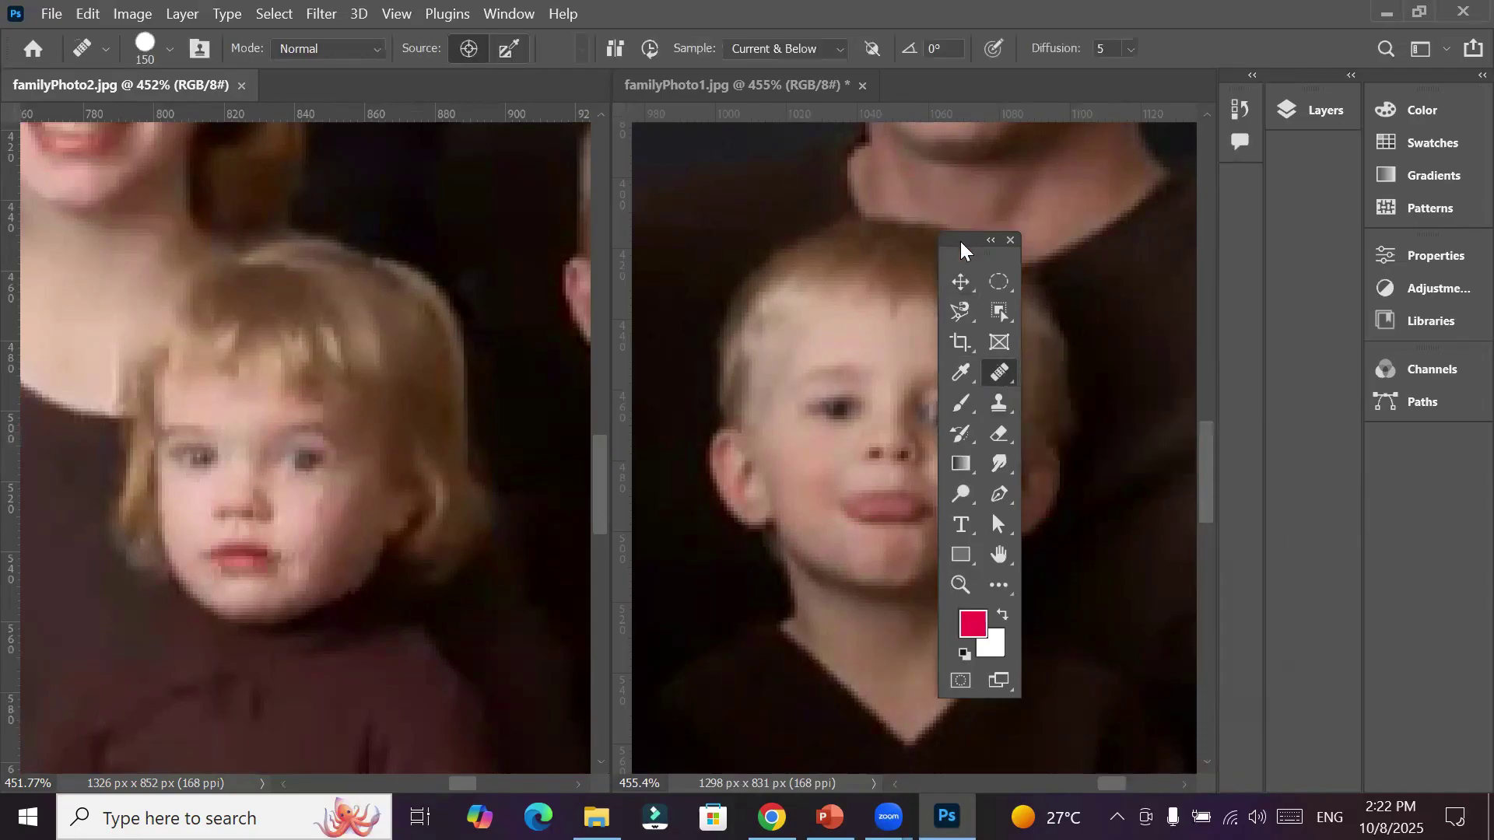
left_click_drag(1006, 249, 1169, 224)
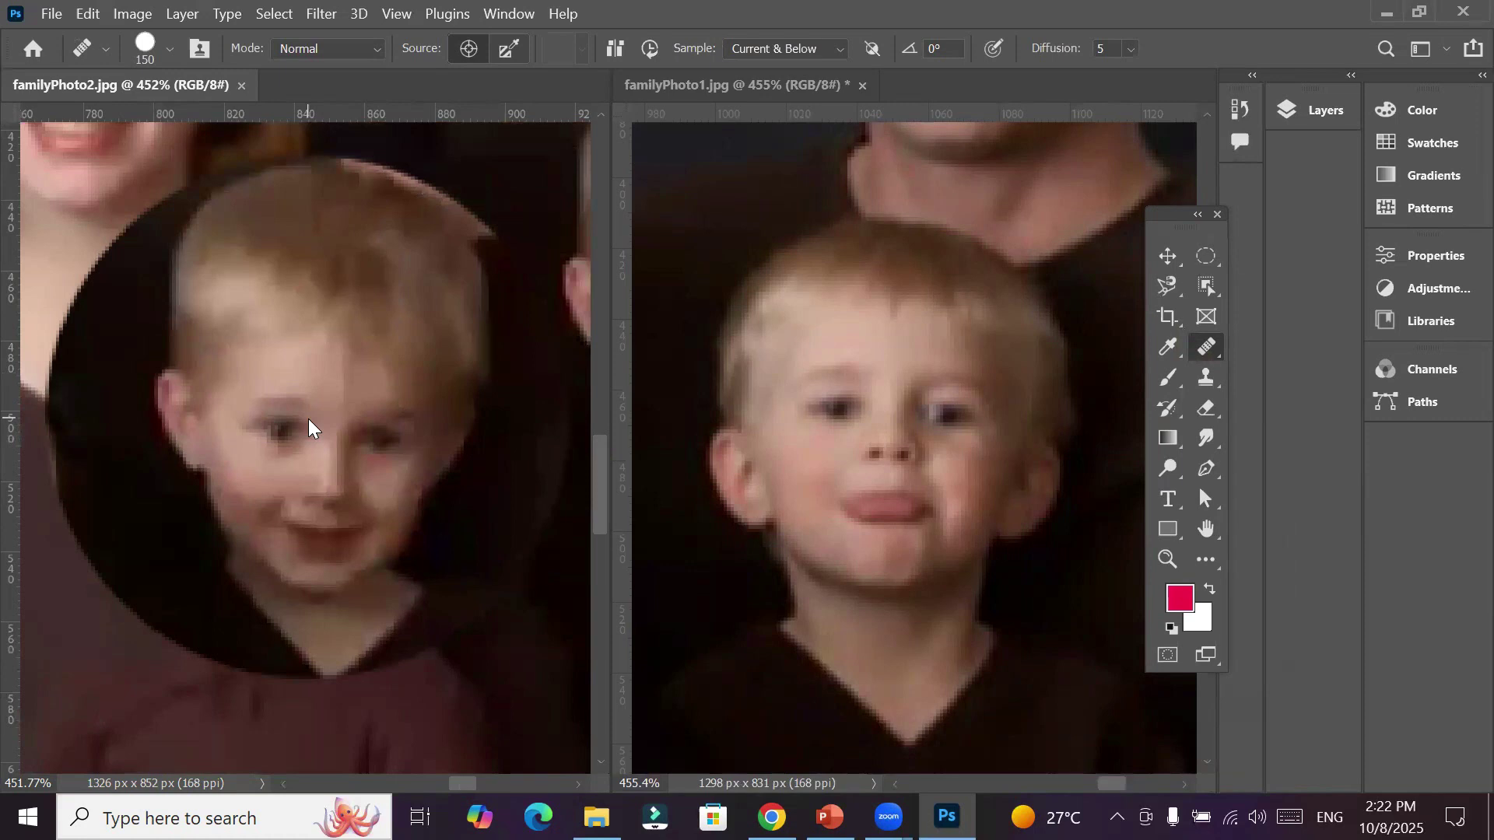
Sample the blond girl's face beside her eye in familyPhoto2.jpg and heal it over the boy's head in familyPhoto1.jpg
key("alt")
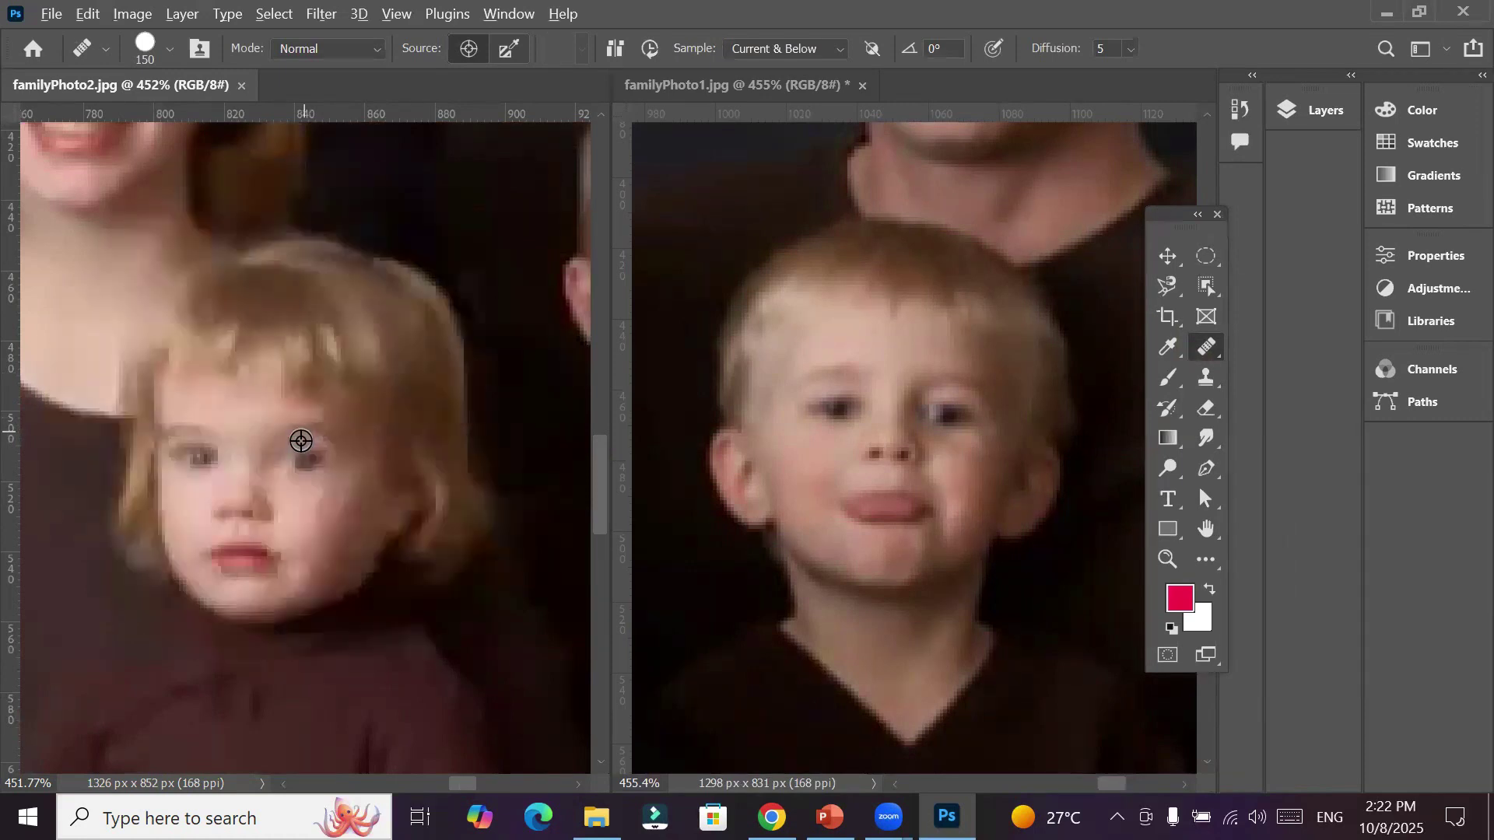
key("alt")
key("alt")
left_click(301, 441, "alt")
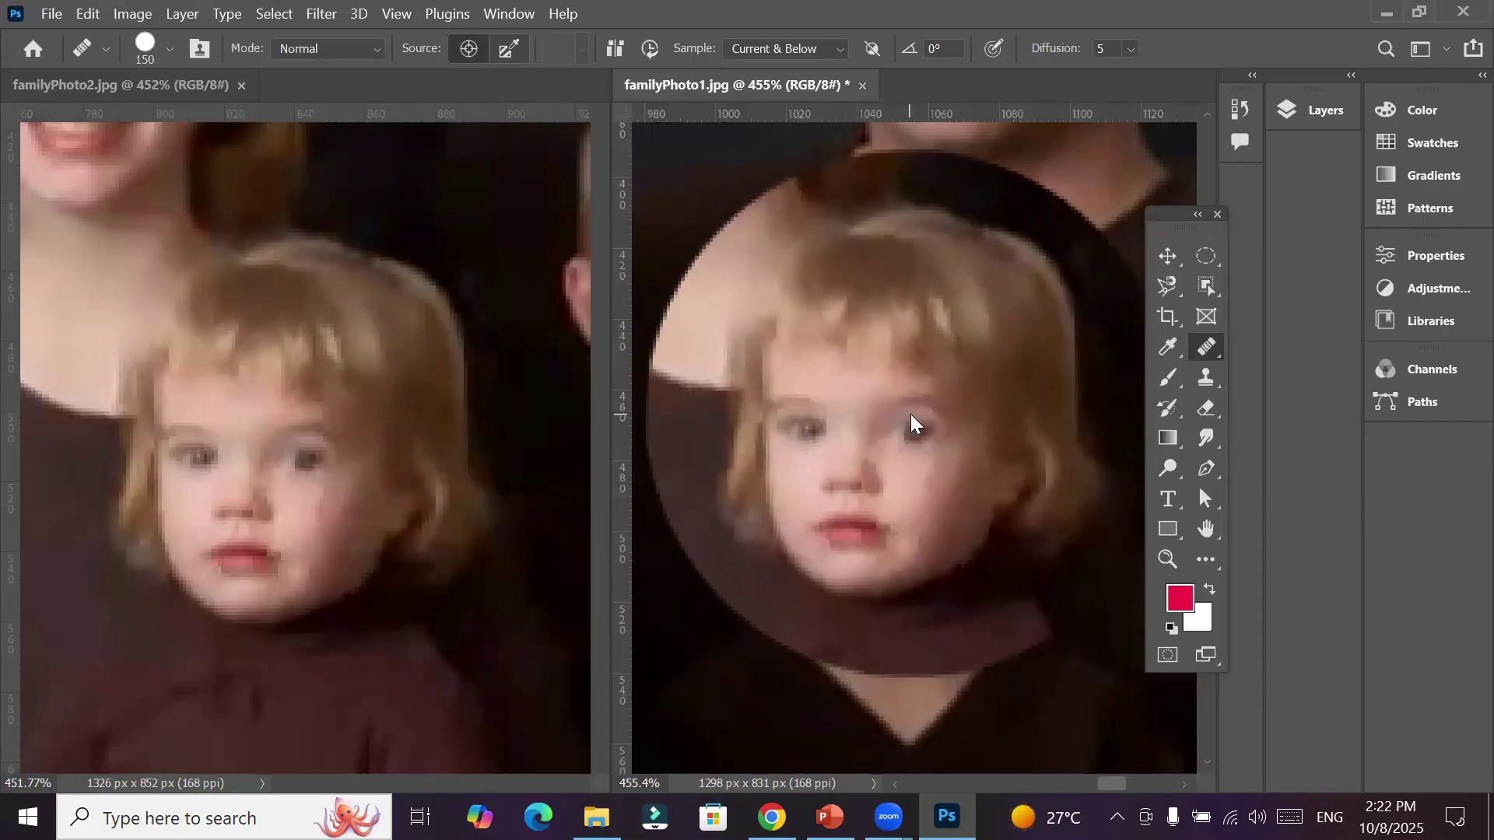
left_click_drag(912, 424, 893, 408)
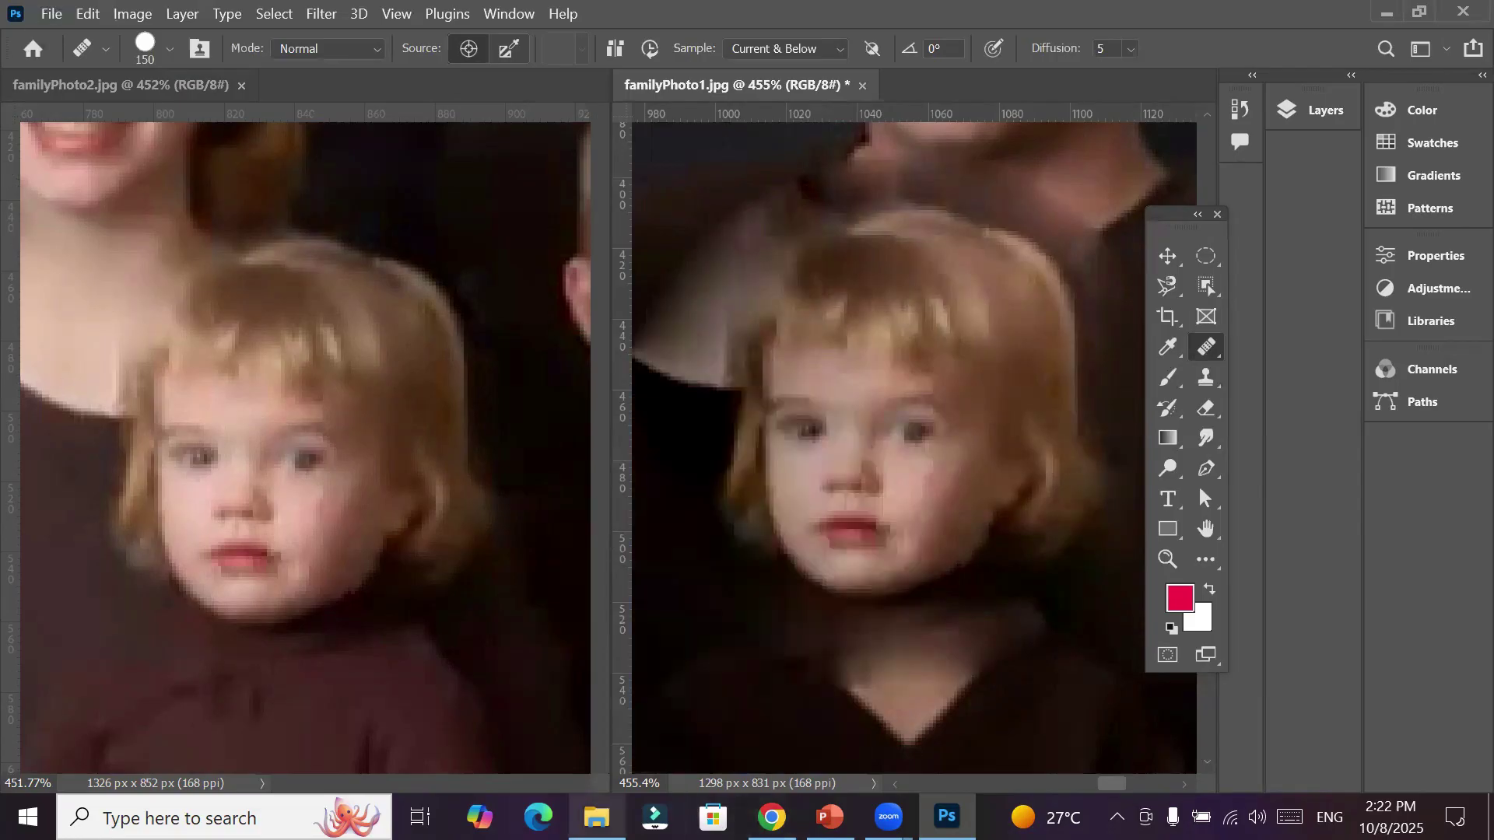
Open the harbour photo with wind turbines from the spot-healing-brush-tool folder in Photoshop and consolidate all documents into tabs
left_click(596, 816)
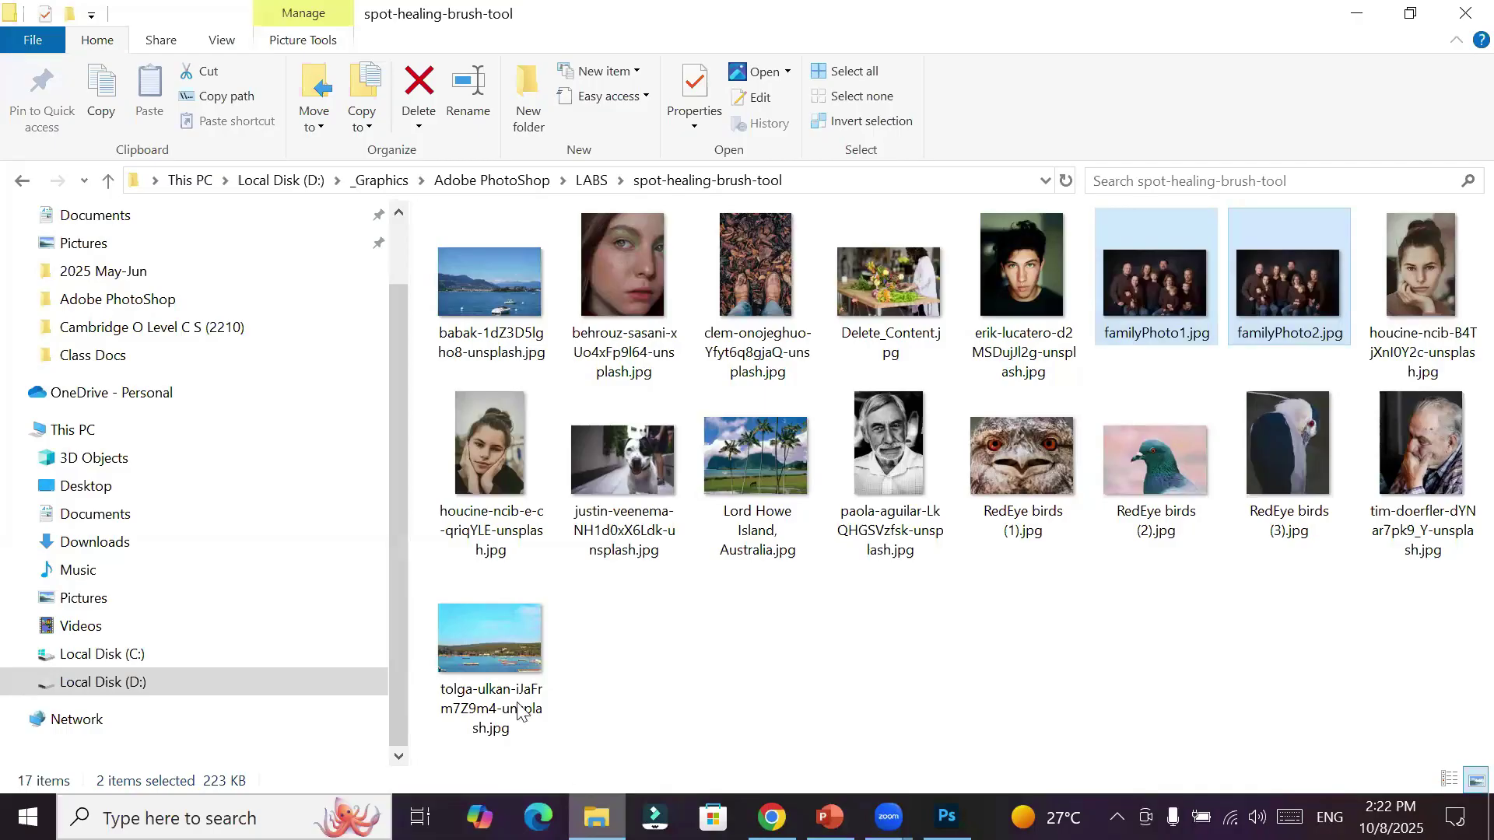
left_click_drag(486, 635, 1178, 53)
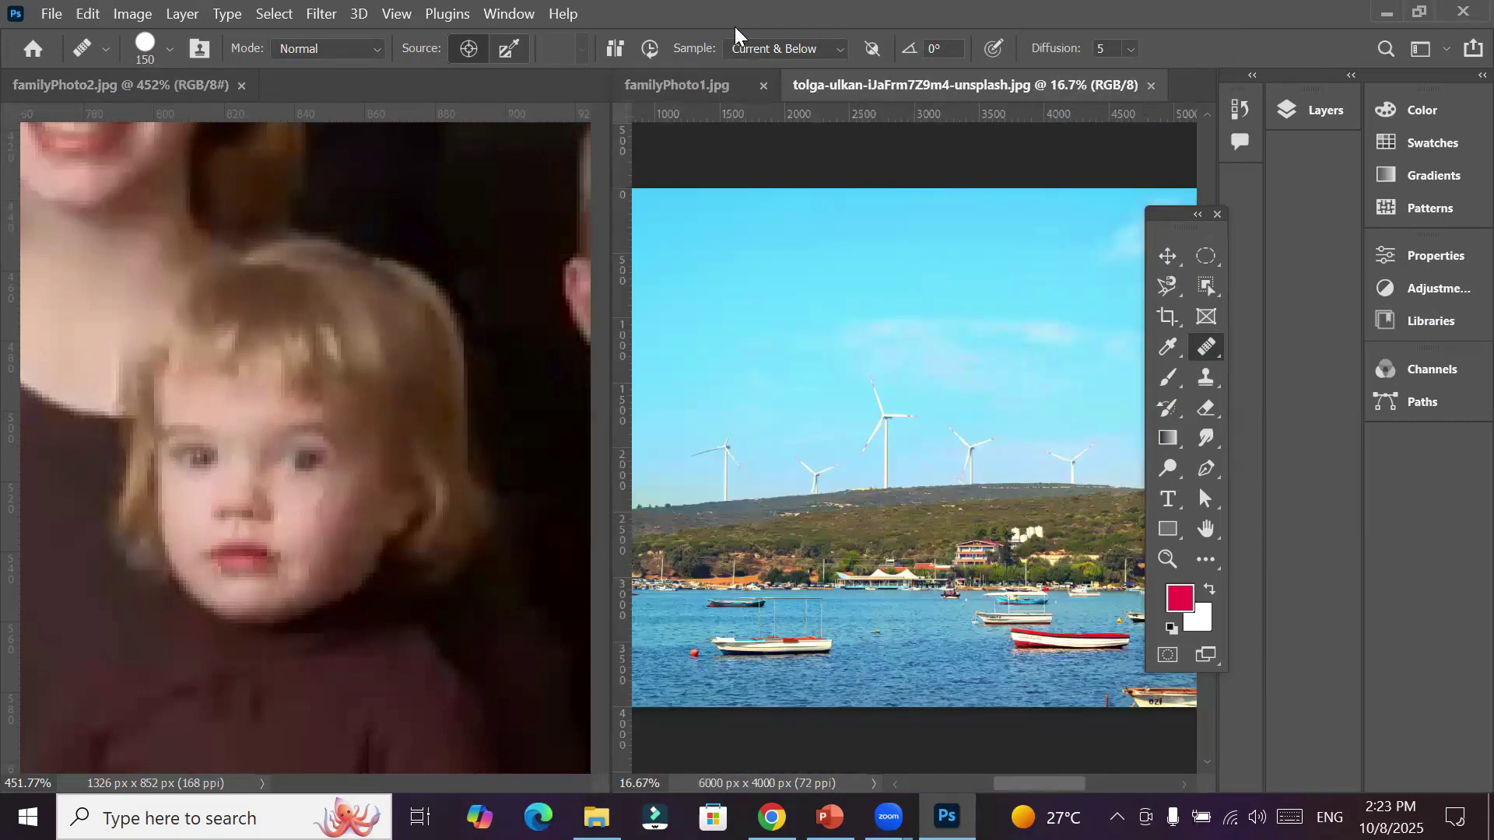
left_click(512, 14)
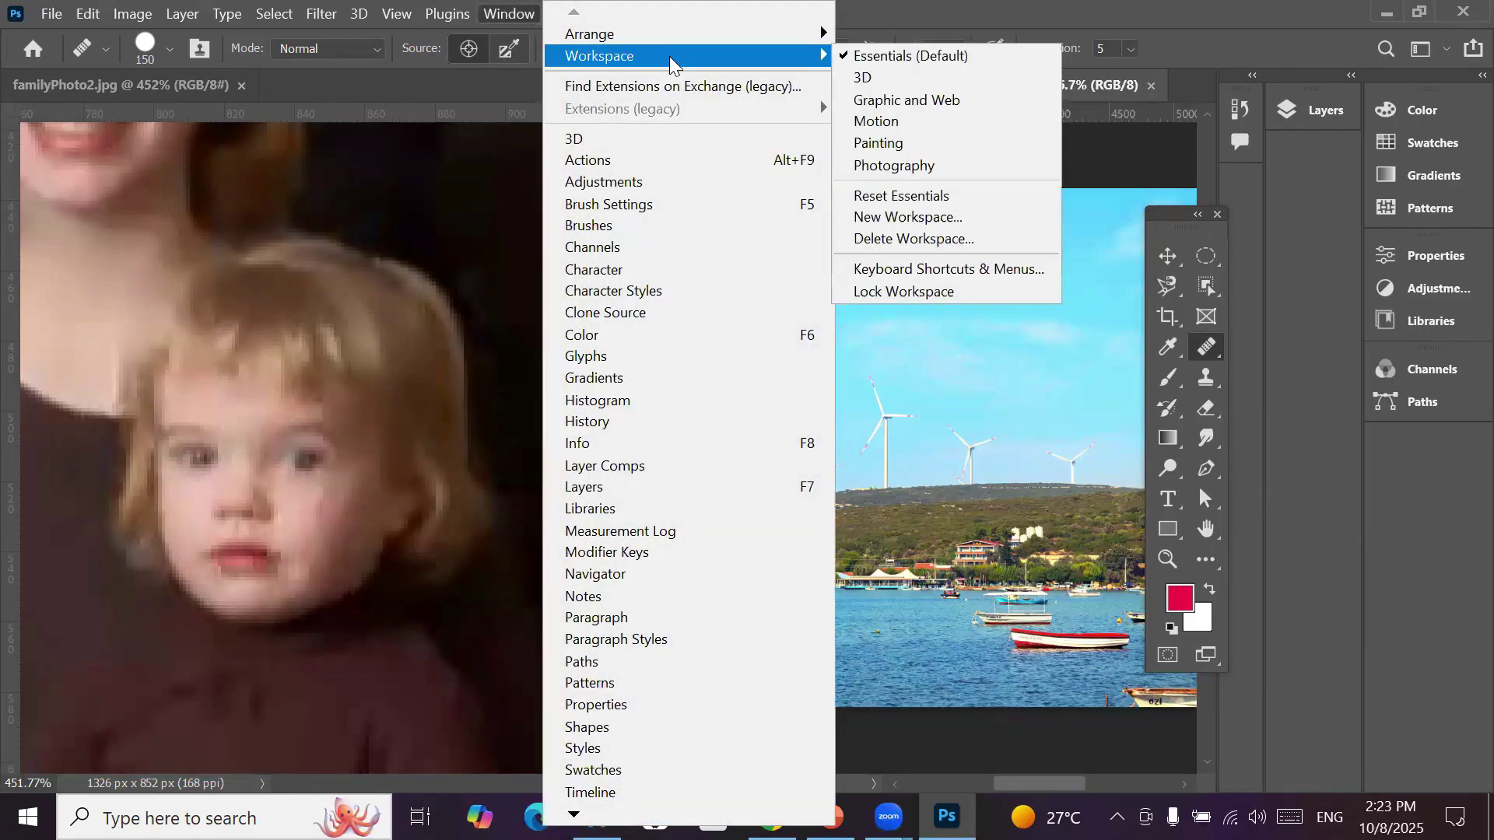
mouse_move(701, 35)
left_click(946, 230)
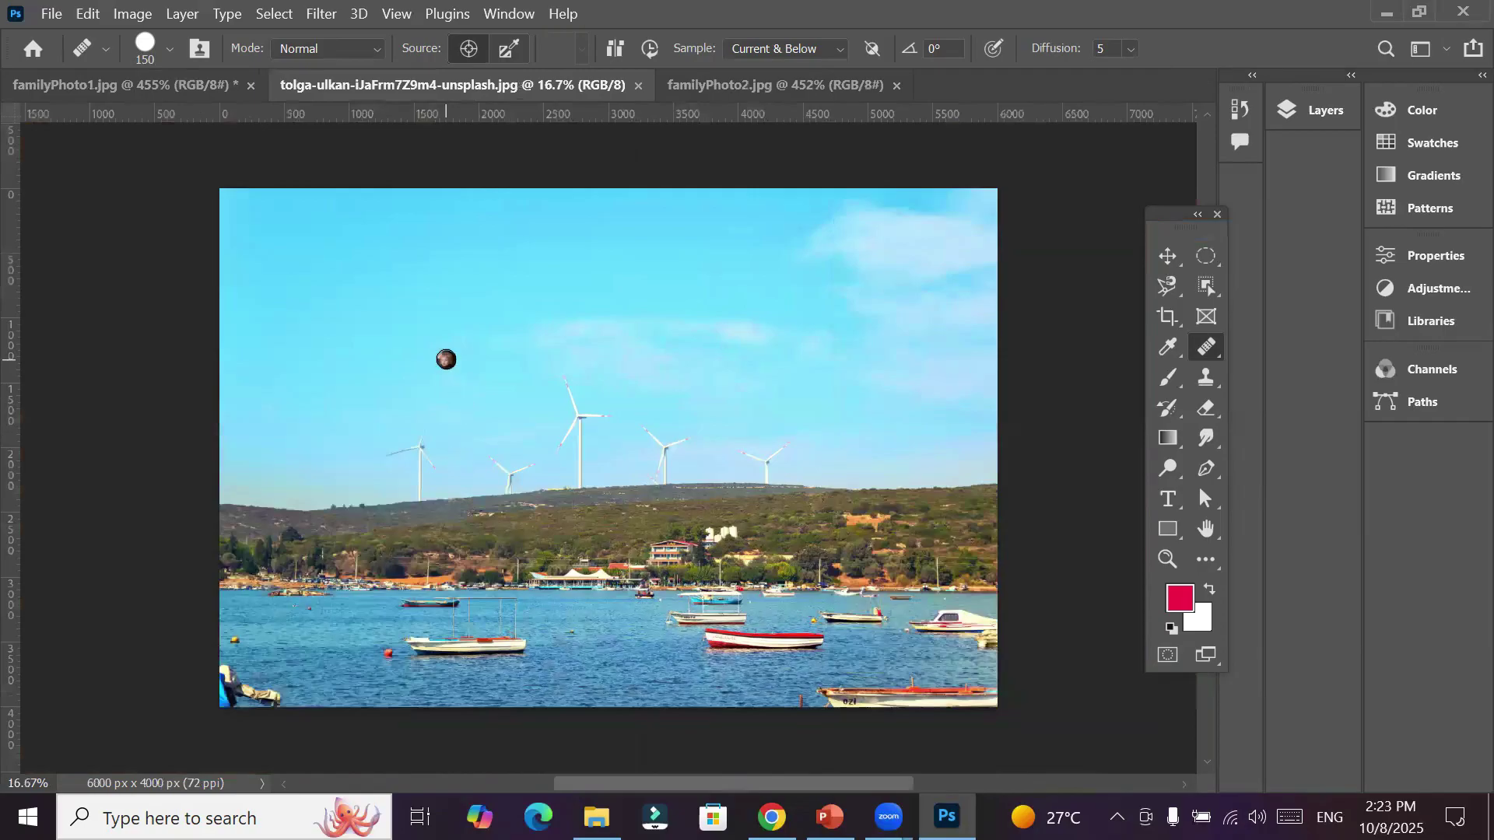
Paint part of the sampled family photo into the sky above the wind turbines with the 150 px Healing Brush
scroll(444, 361, "up", 1)
scroll(467, 417, "up", 1)
scroll(468, 449, "up", 2)
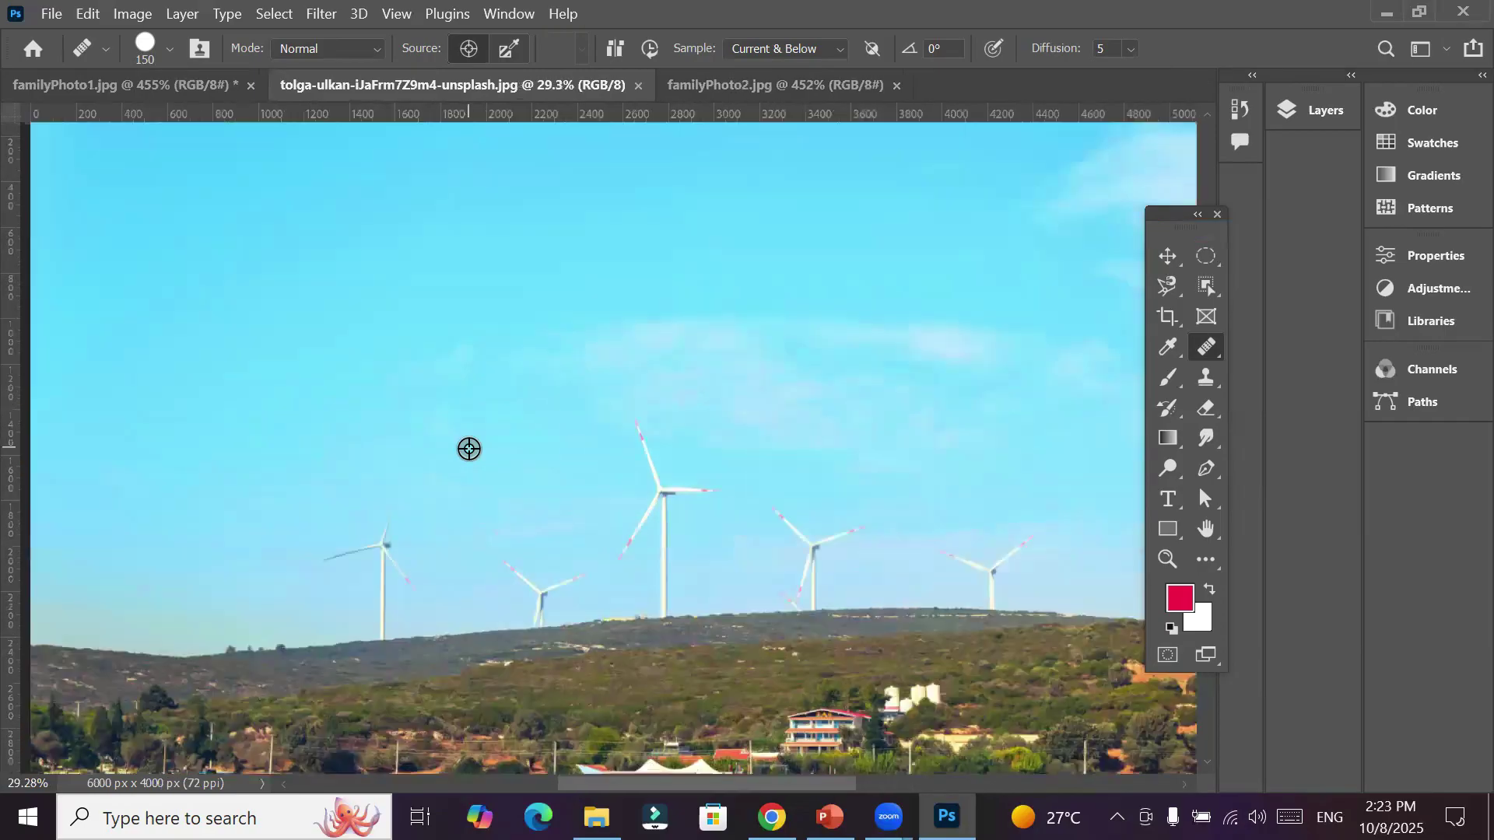
mouse_move(374, 349)
left_mouse_down()
mouse_move(410, 390)
mouse_move(366, 326)
mouse_move(411, 307)
mouse_move(347, 335)
mouse_move(354, 358)
mouse_move(395, 364)
mouse_move(411, 303)
mouse_move(377, 297)
mouse_move(395, 293)
mouse_move(392, 350)
mouse_move(455, 340)
mouse_move(451, 354)
mouse_move(485, 245)
mouse_move(463, 280)
mouse_move(378, 270)
mouse_move(449, 314)
mouse_move(335, 359)
mouse_move(363, 321)
mouse_move(329, 318)
mouse_move(380, 359)
mouse_move(362, 389)
left_mouse_up()
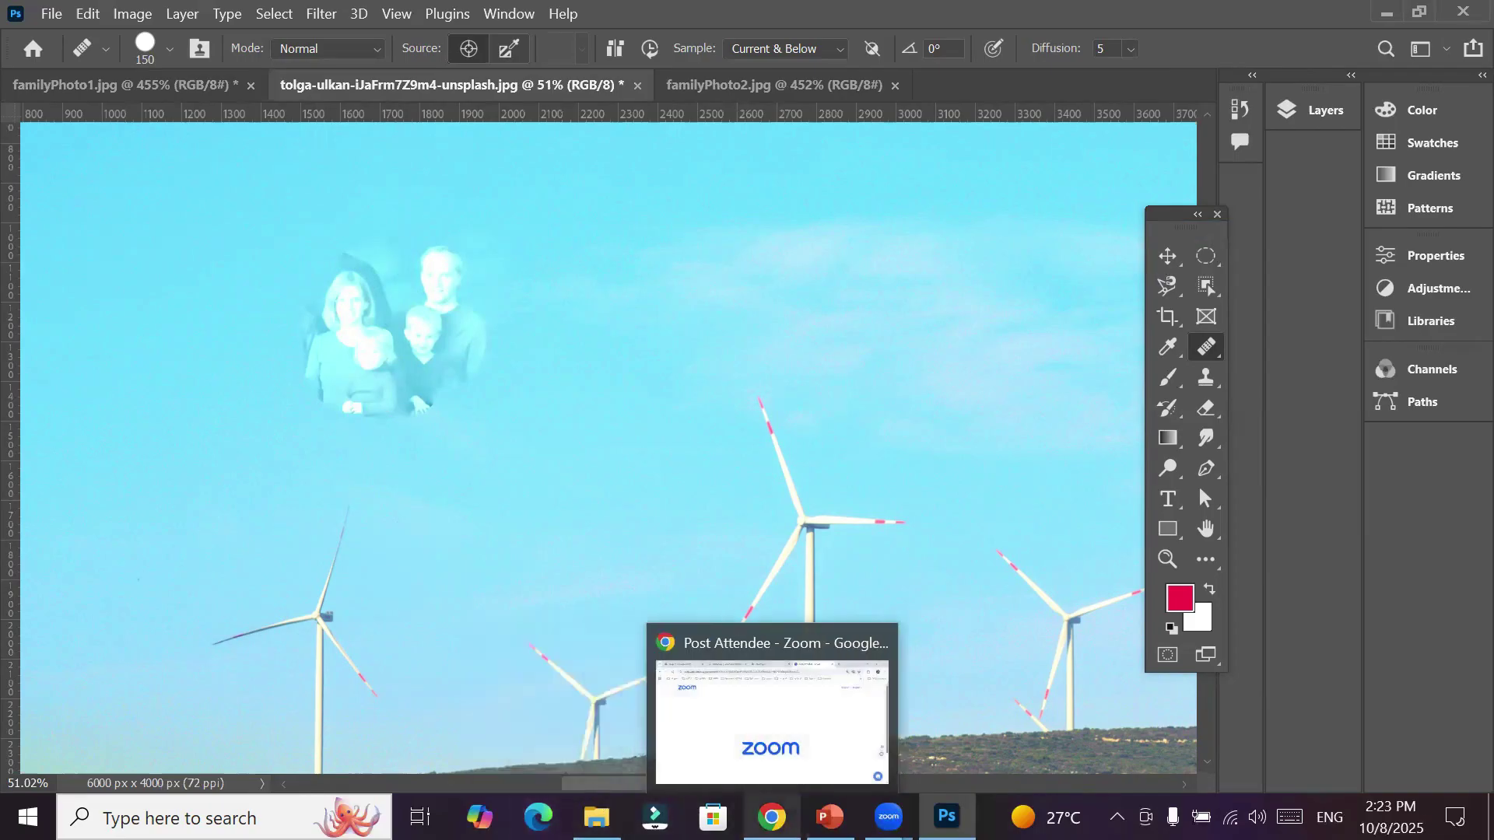
Open RedEye birds (2).jpg from the spot-healing-brush-tool folder as a new document in Photoshop
left_click(596, 817)
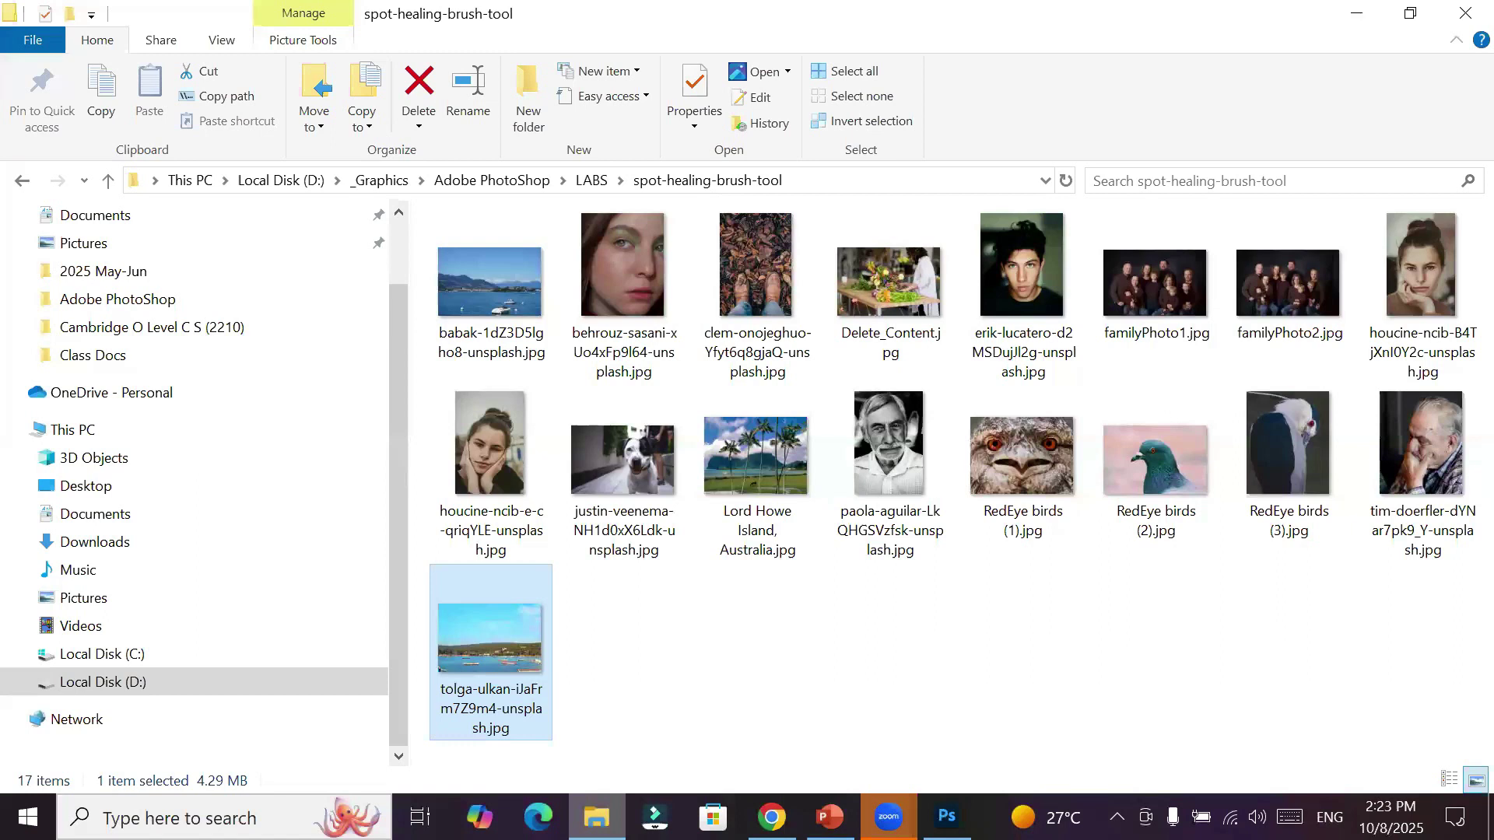
left_click(1140, 465)
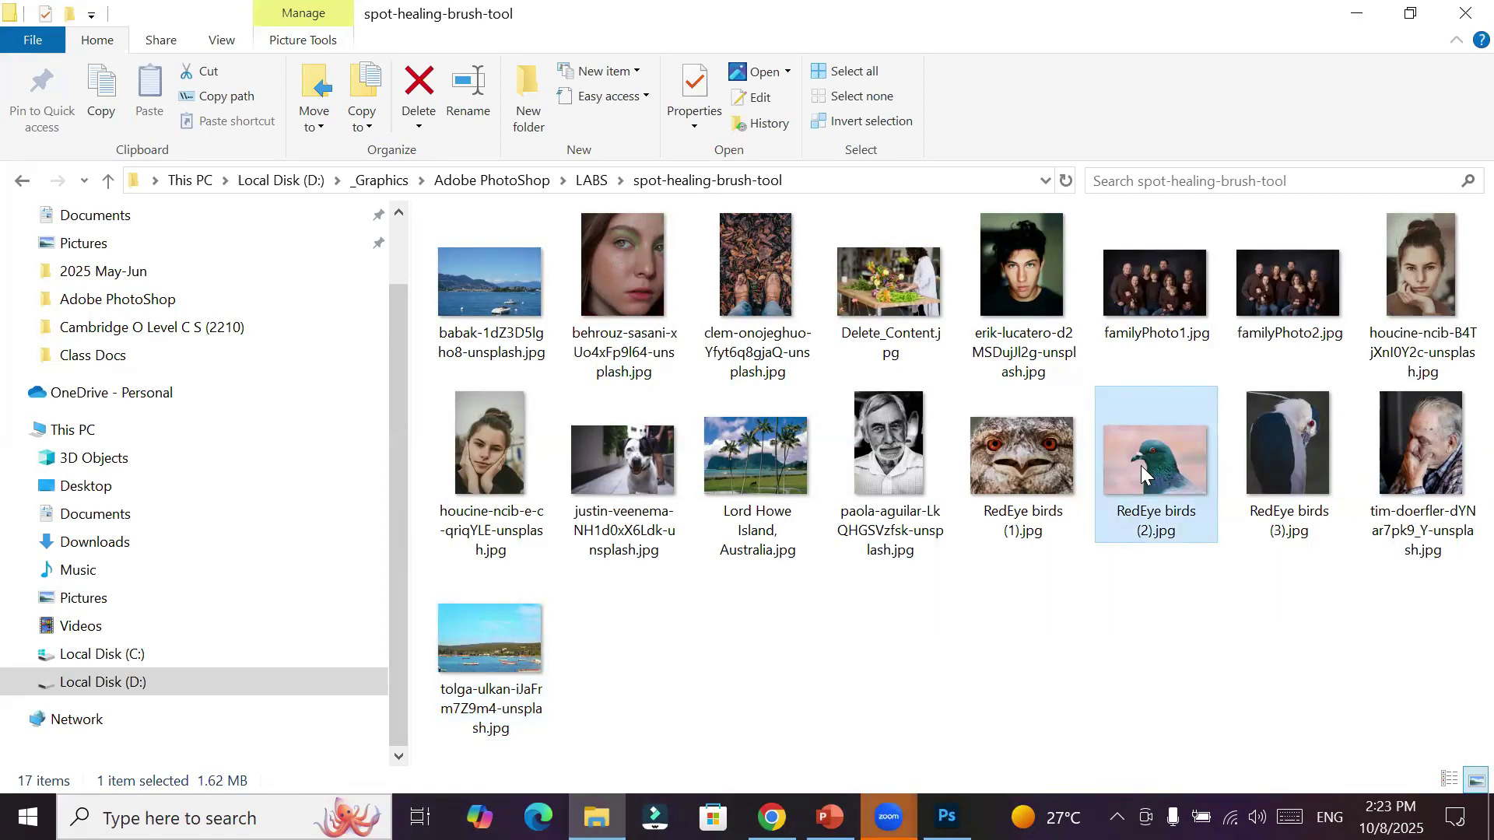
left_click_drag(1162, 474, 898, 12)
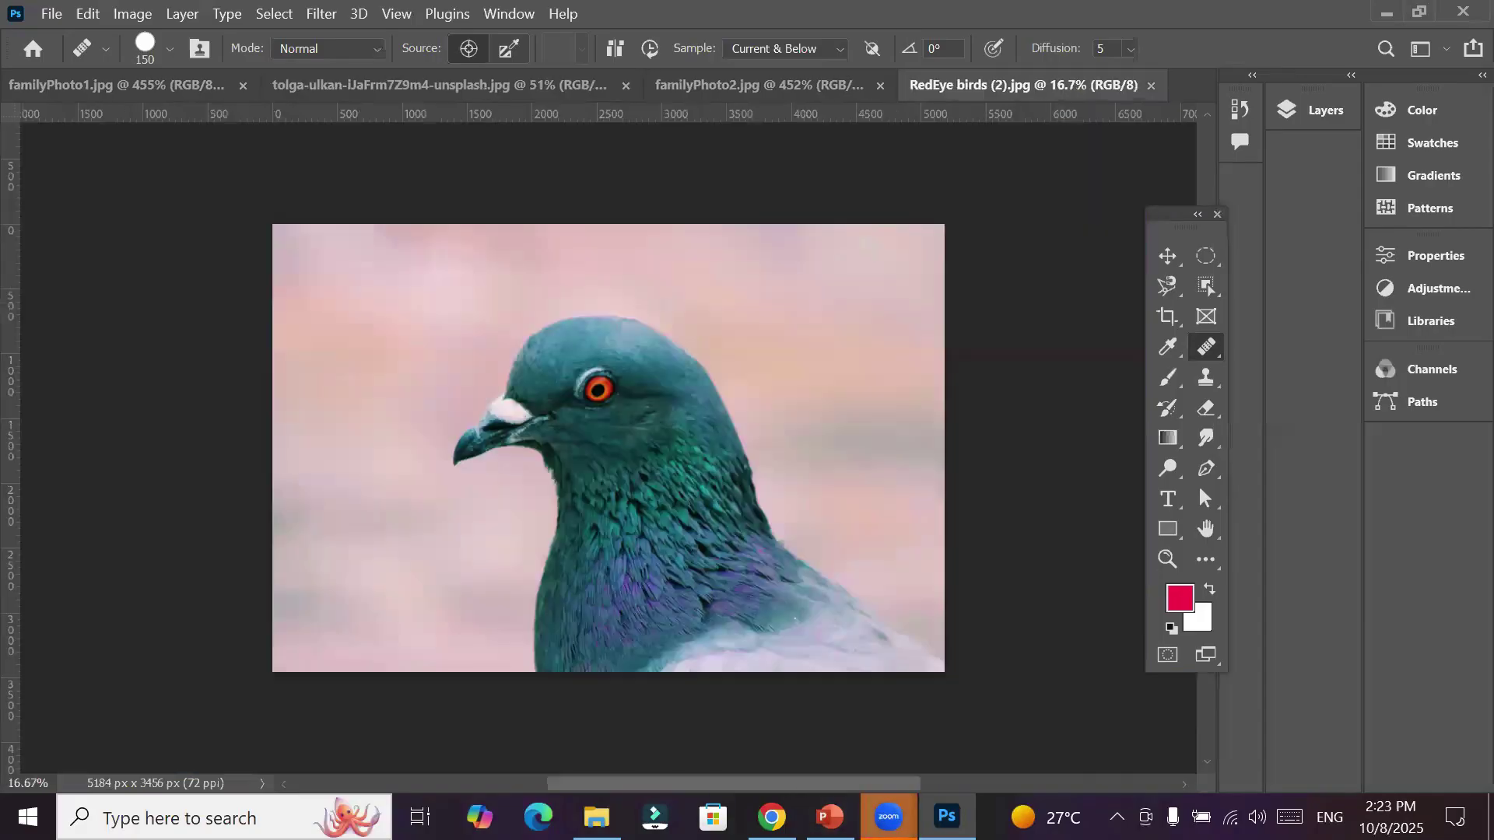
left_click(888, 817)
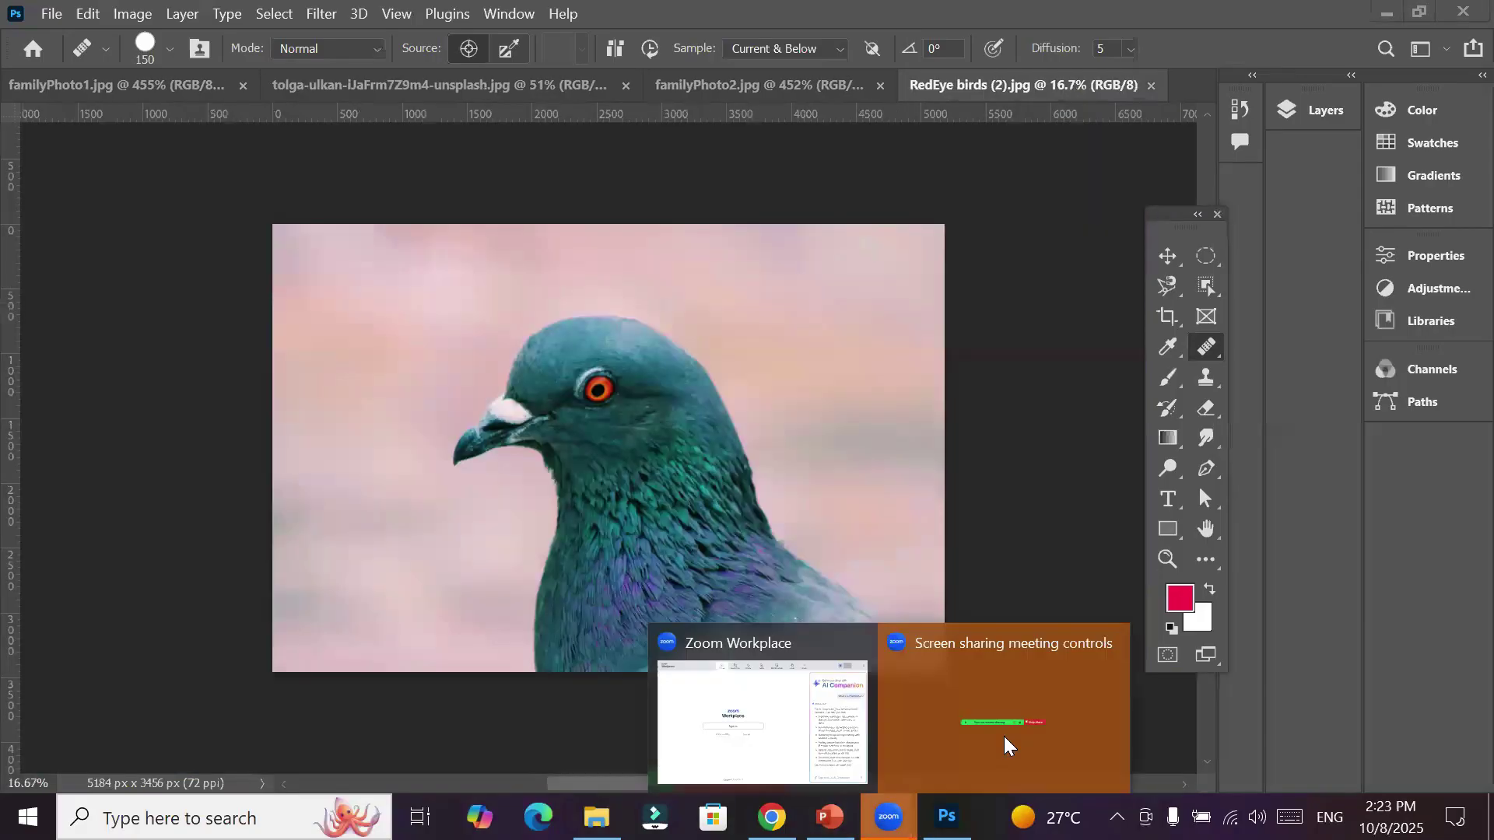
left_click(1063, 703)
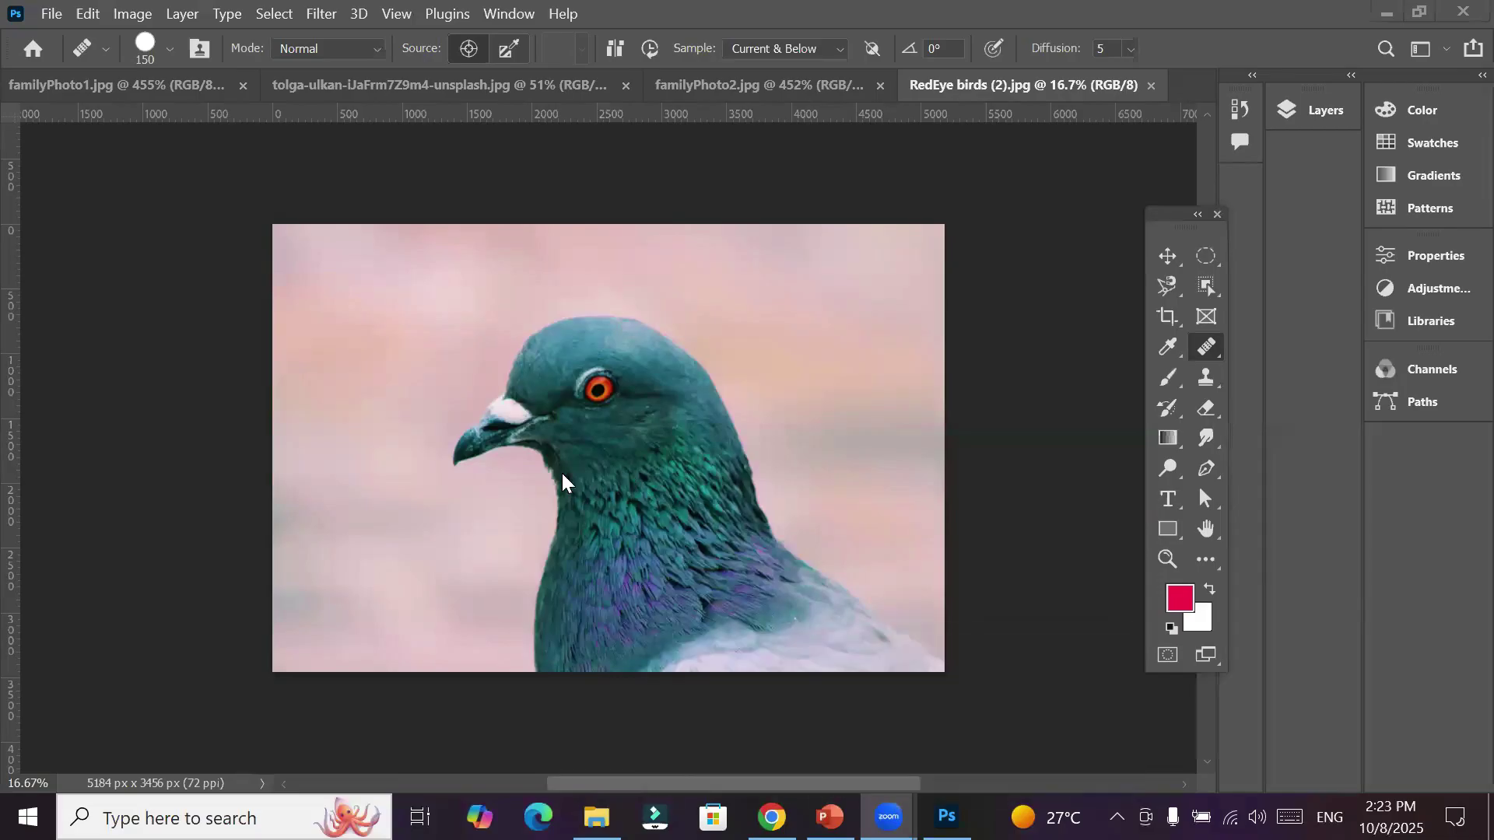
Remove the red from the pigeon's iris with the Red Eye Tool at 50% pupil size and 50% darken amount
scroll(600, 457, "up", 6)
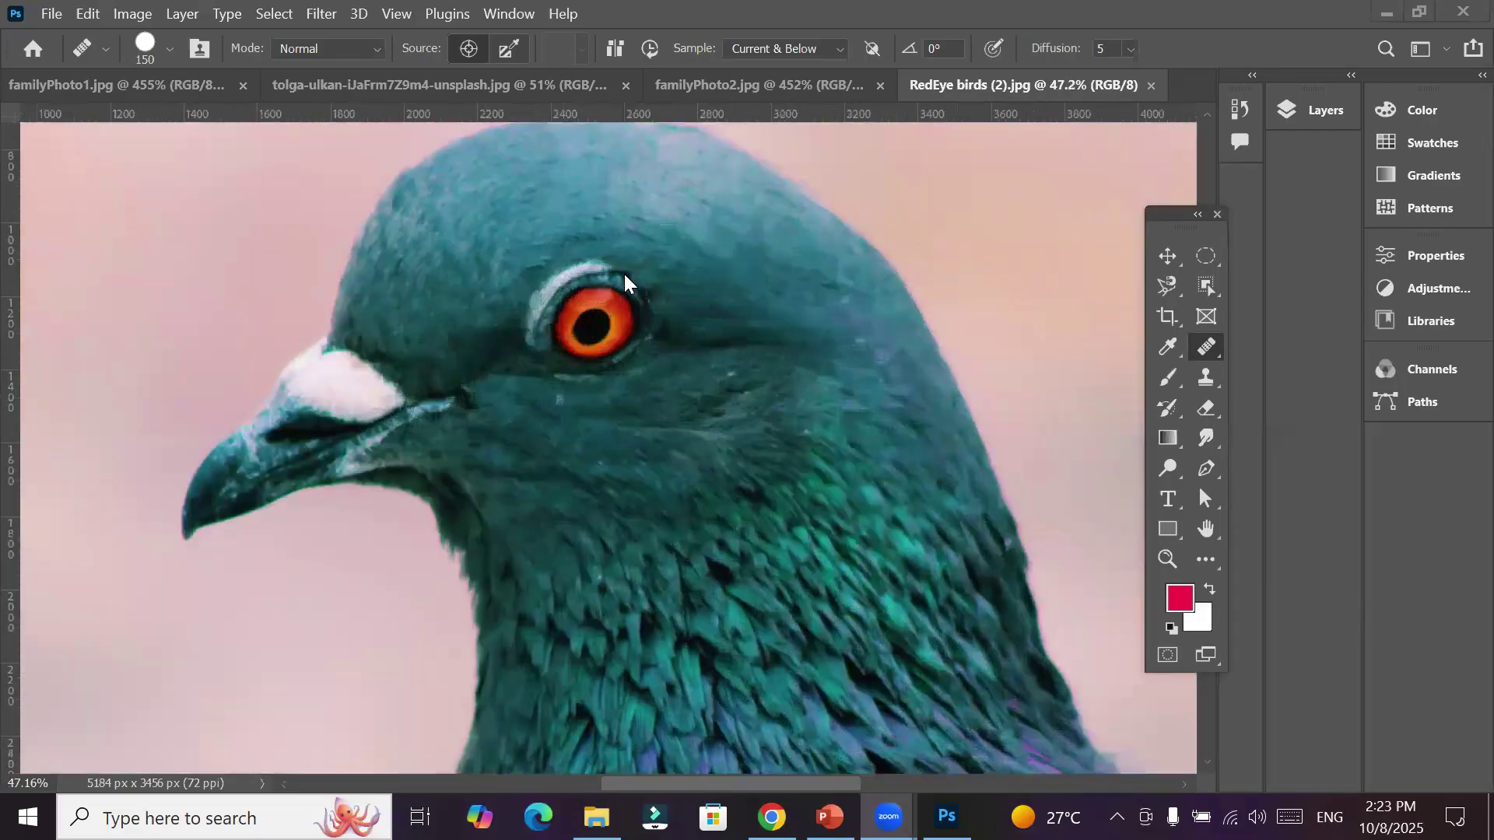
scroll(591, 235, "up", 3)
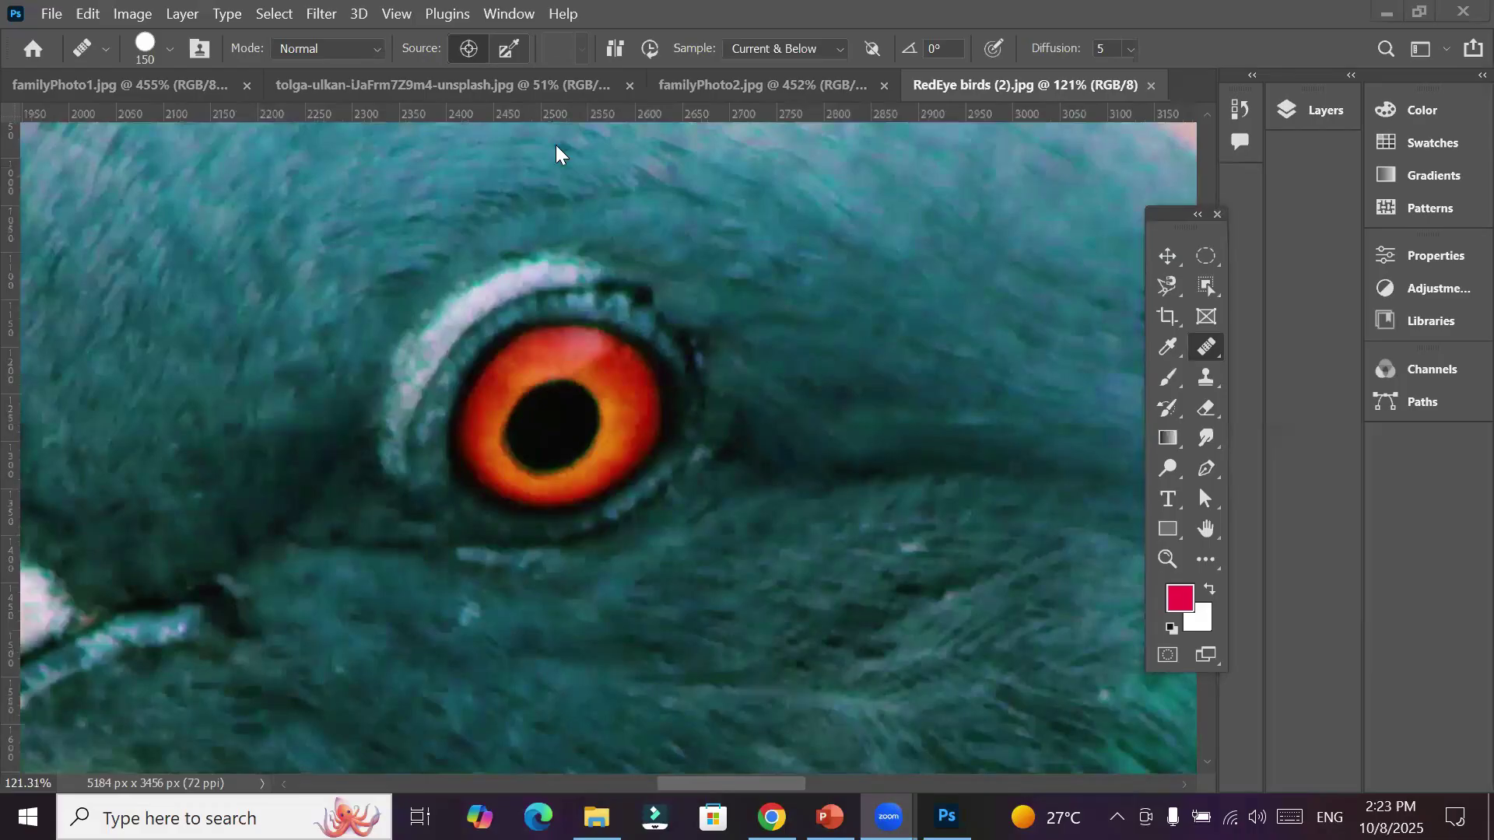
right_click(1212, 349)
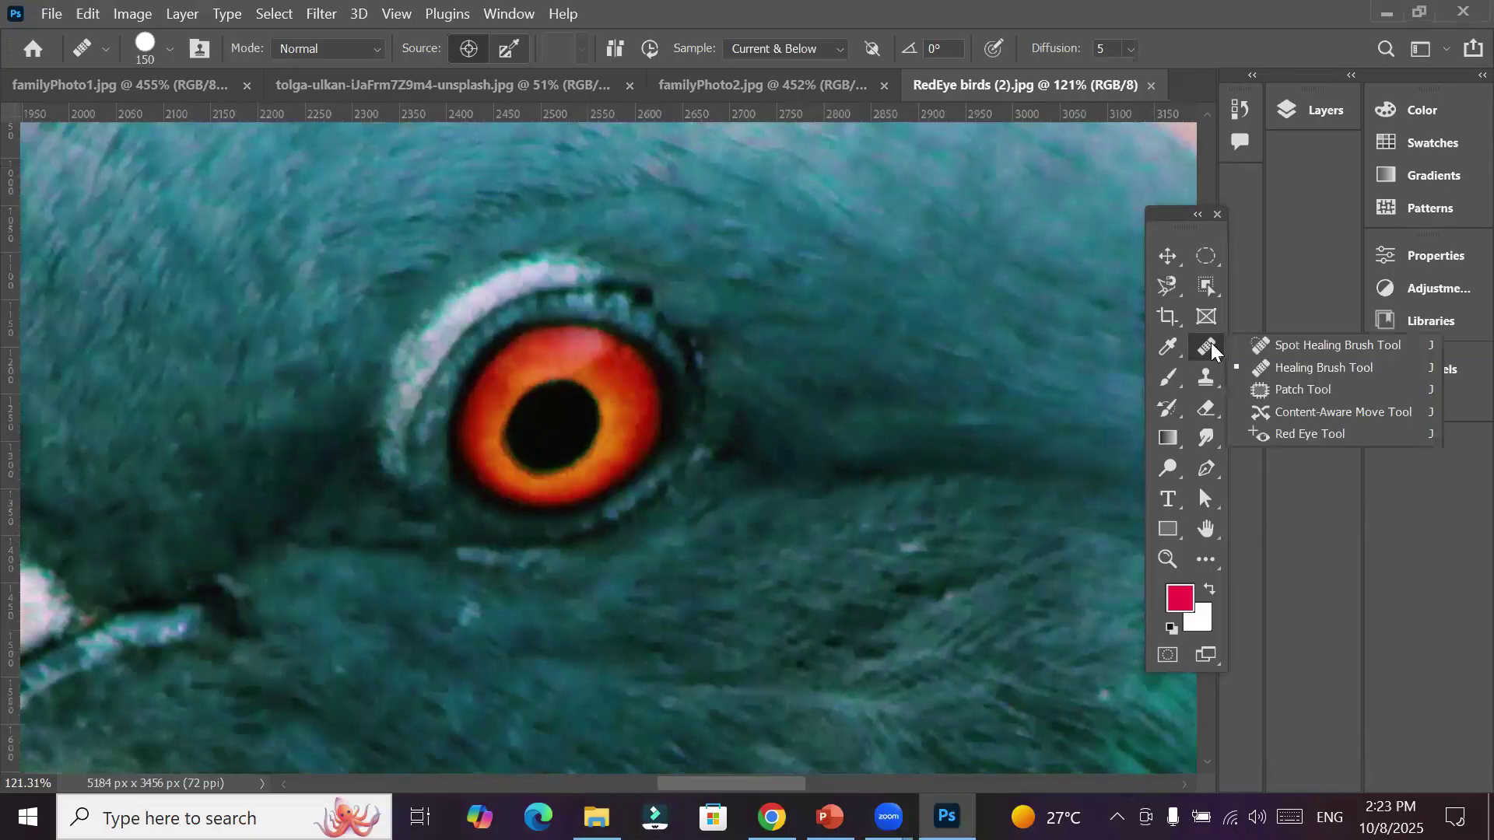
left_click(1290, 442)
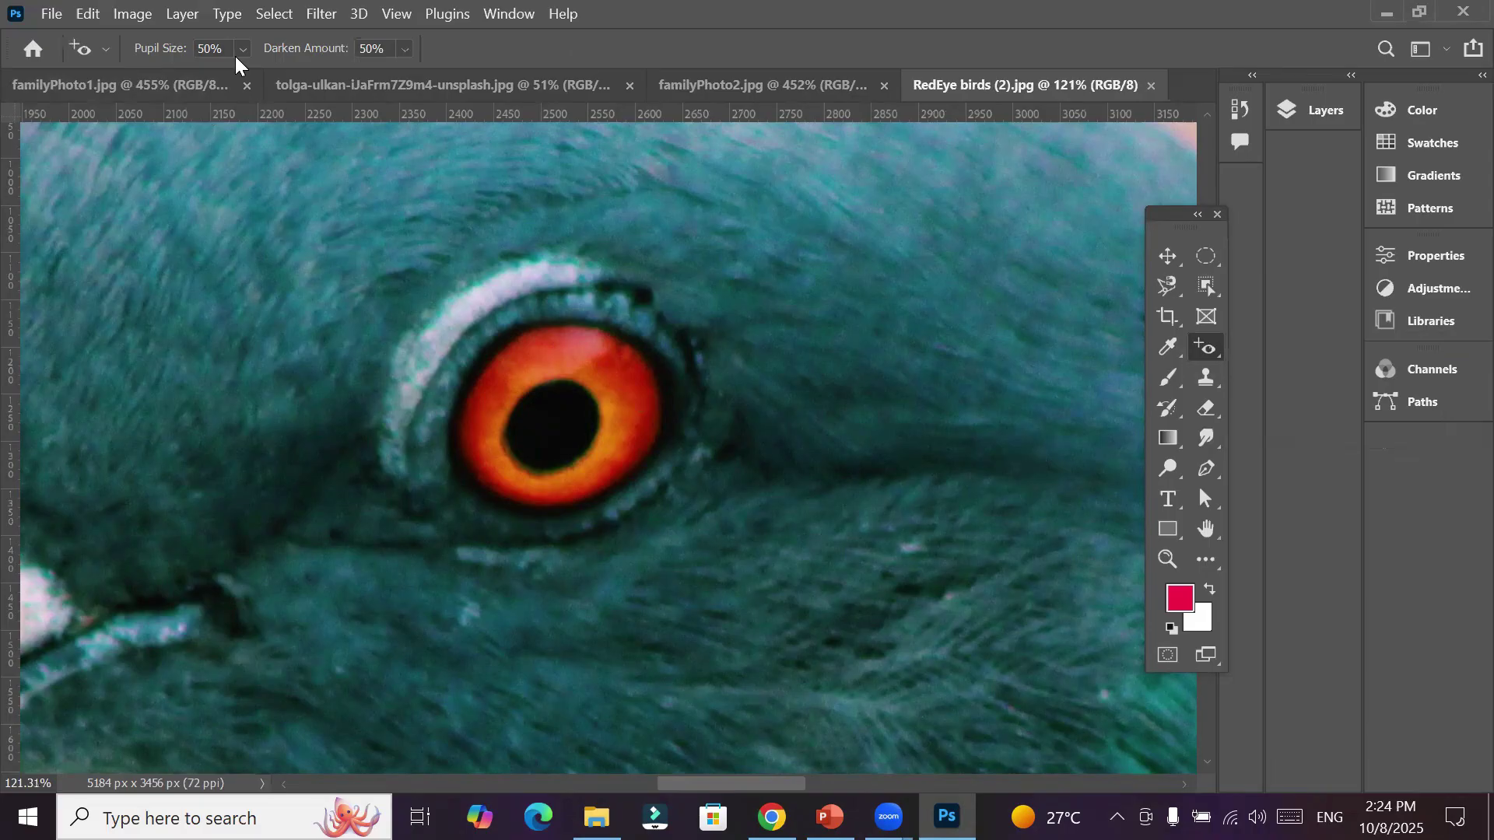
left_click(405, 49)
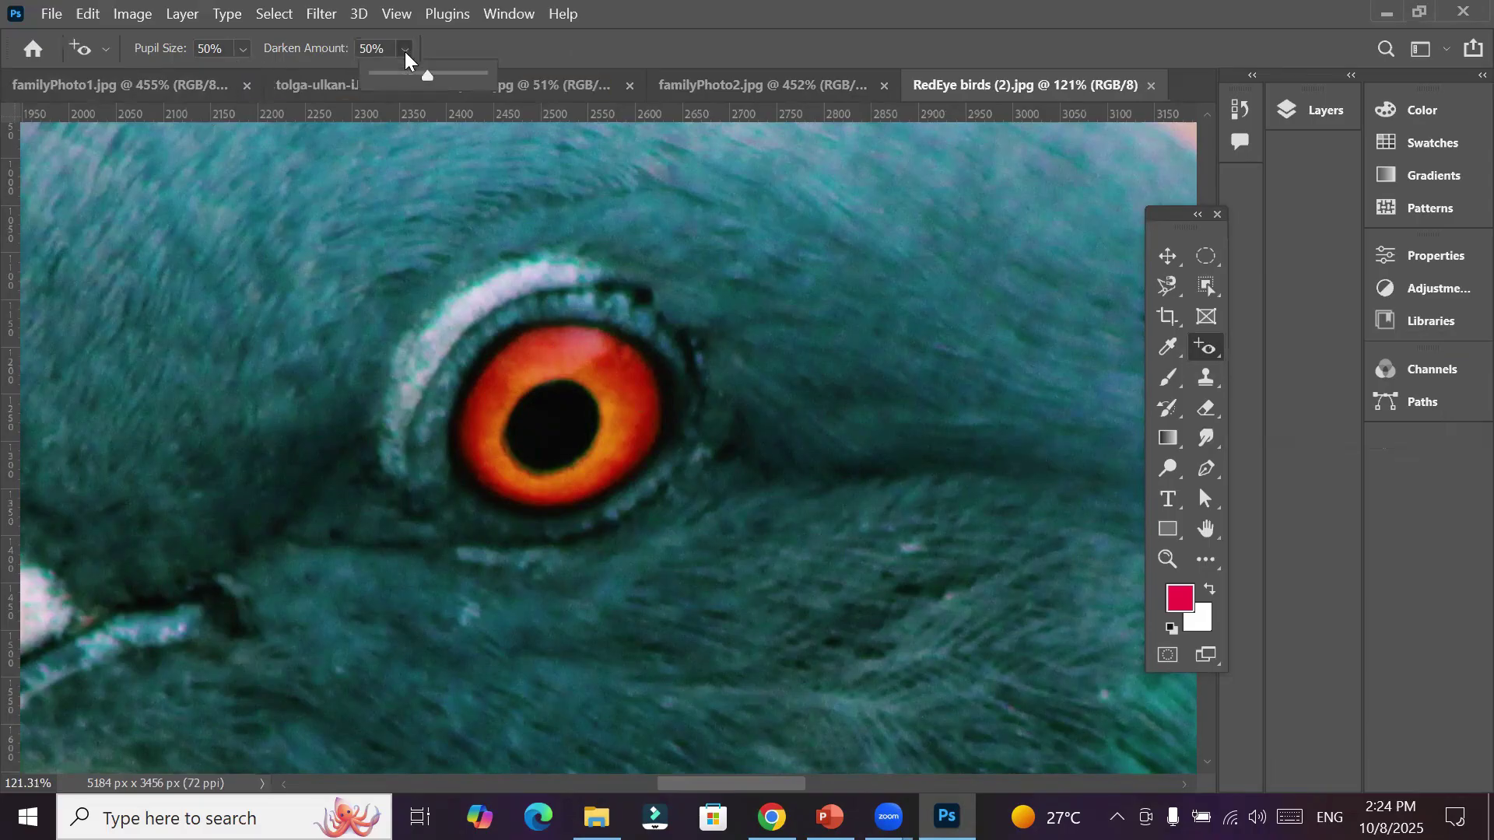
left_click(406, 53)
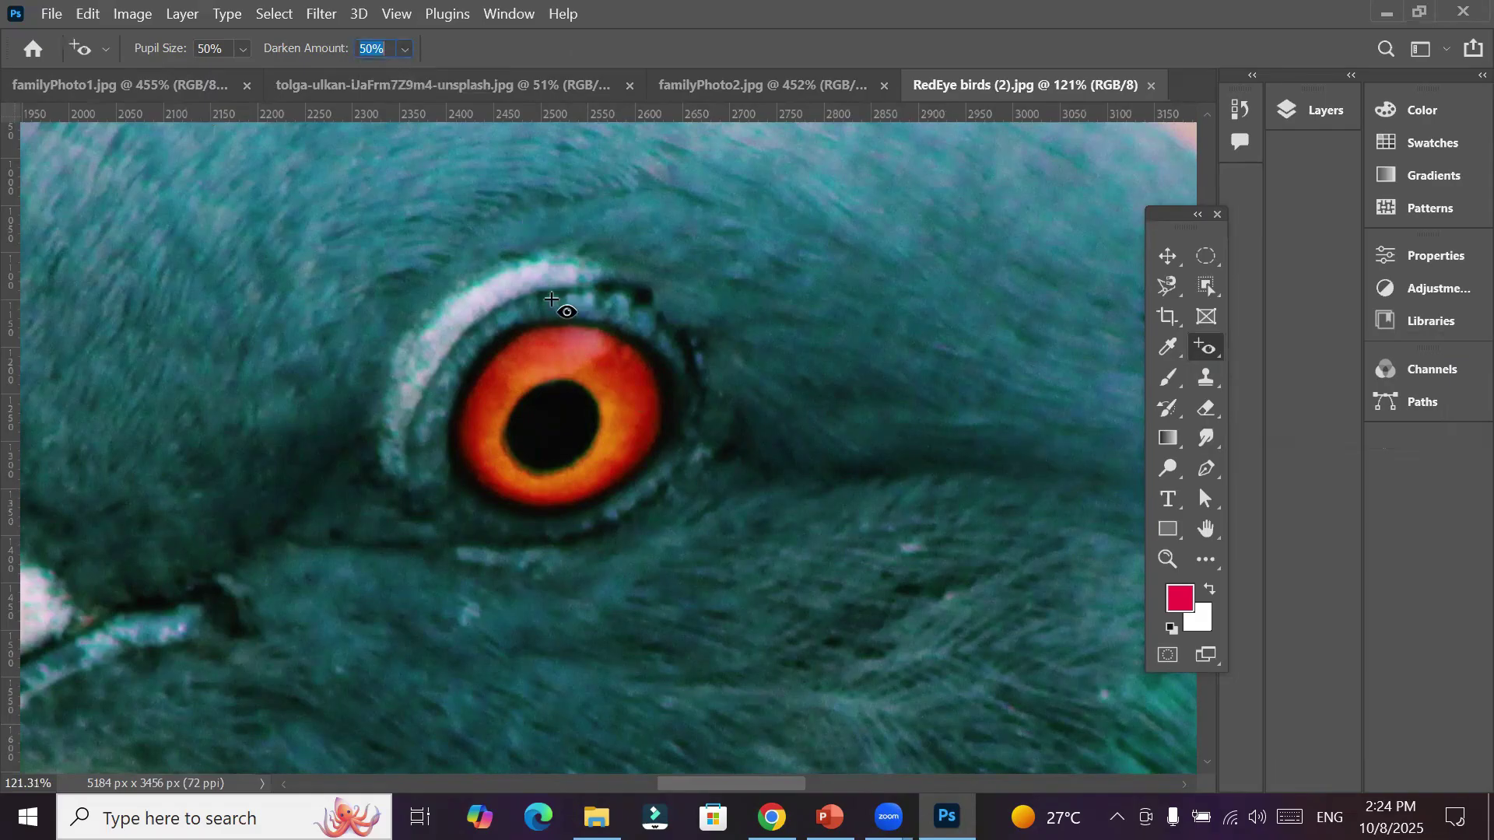
left_click(560, 363)
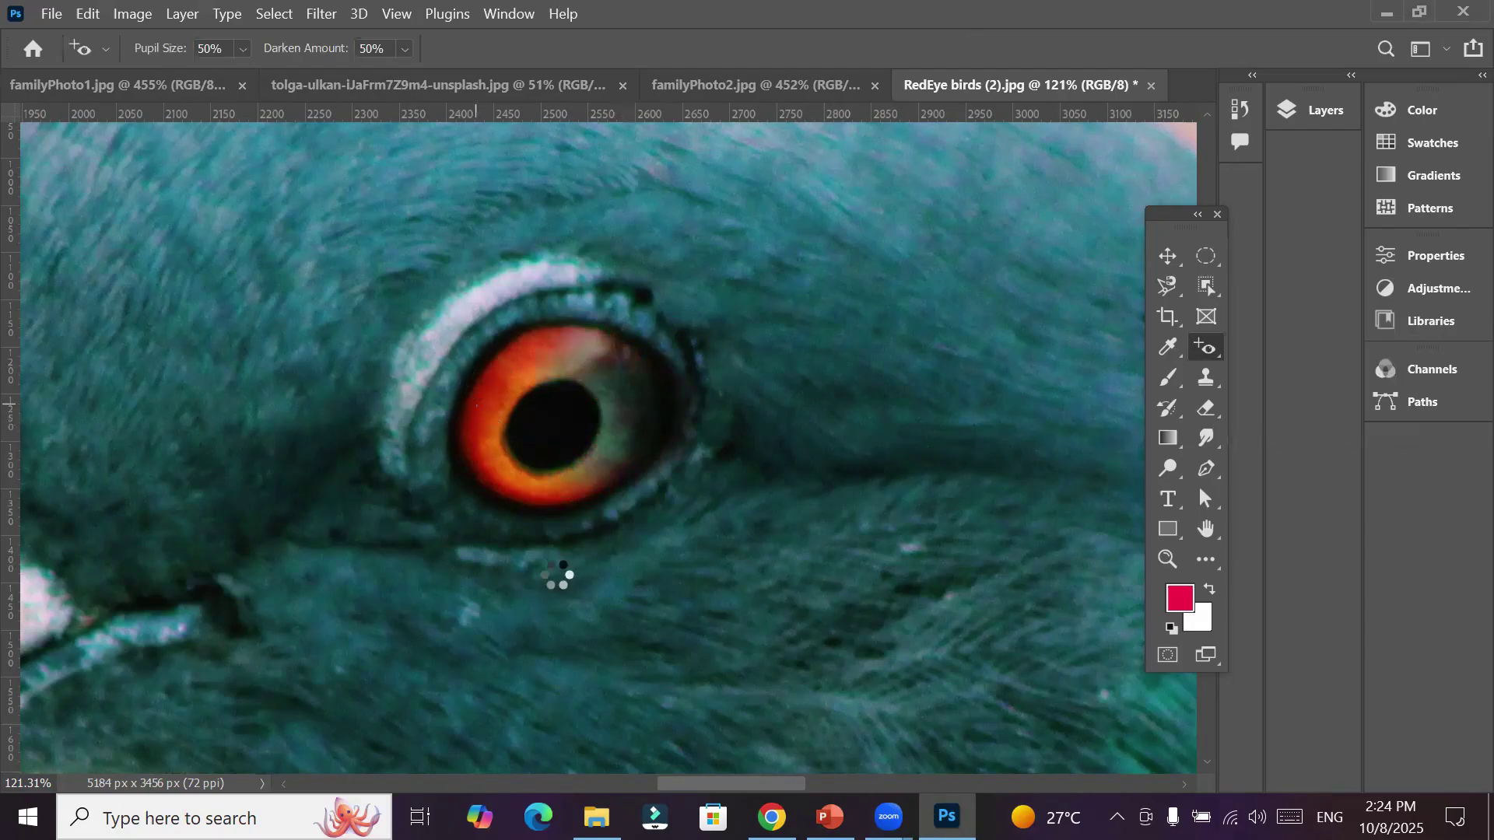
left_click(559, 492)
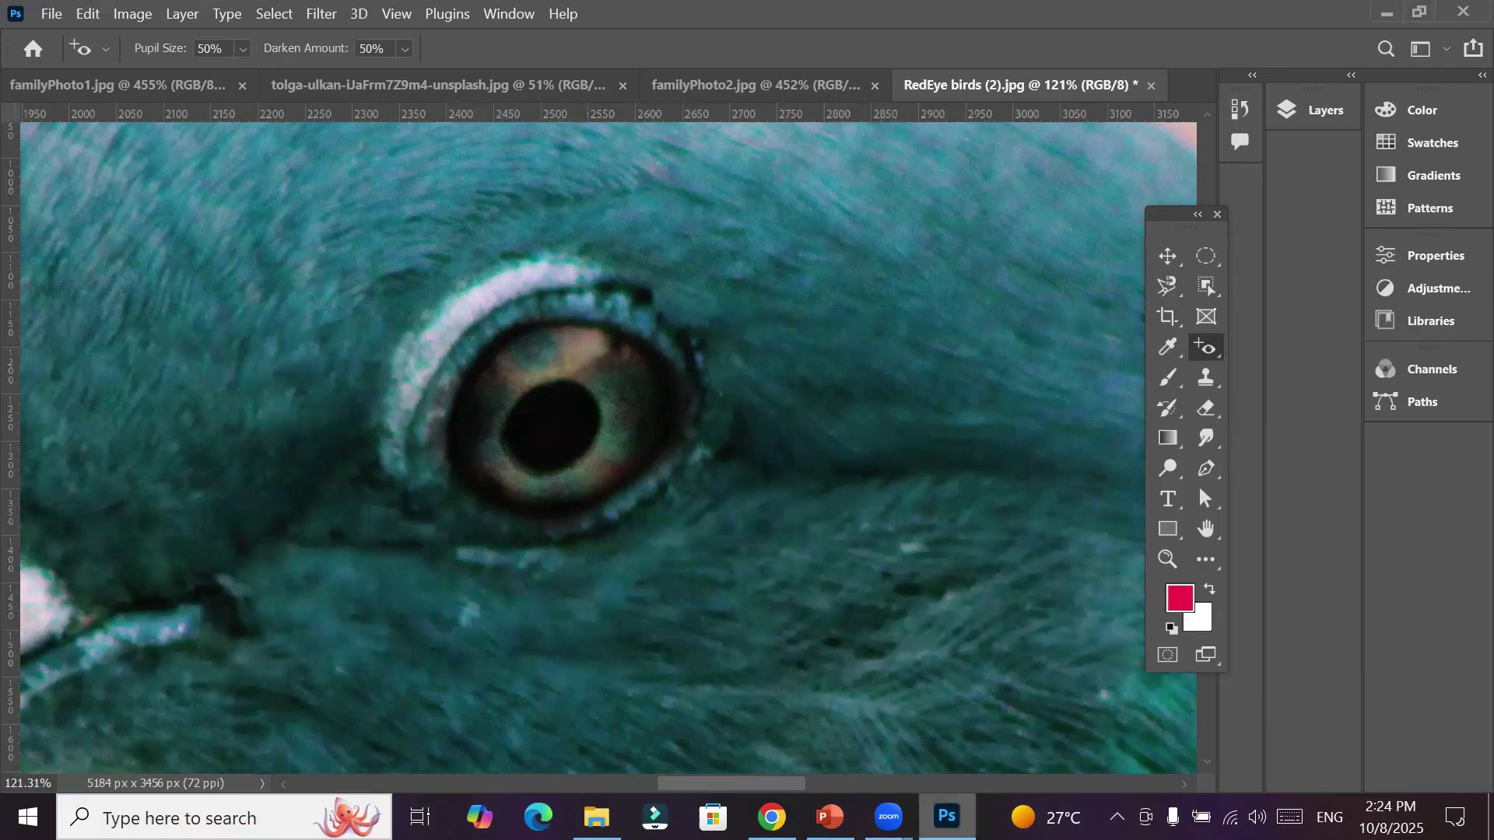
Switch to the 3- PS Toolbox.pptx presentation in PowerPoint and go through the healing tool slides to the Red Eye Tool slide
mouse_move(829, 817)
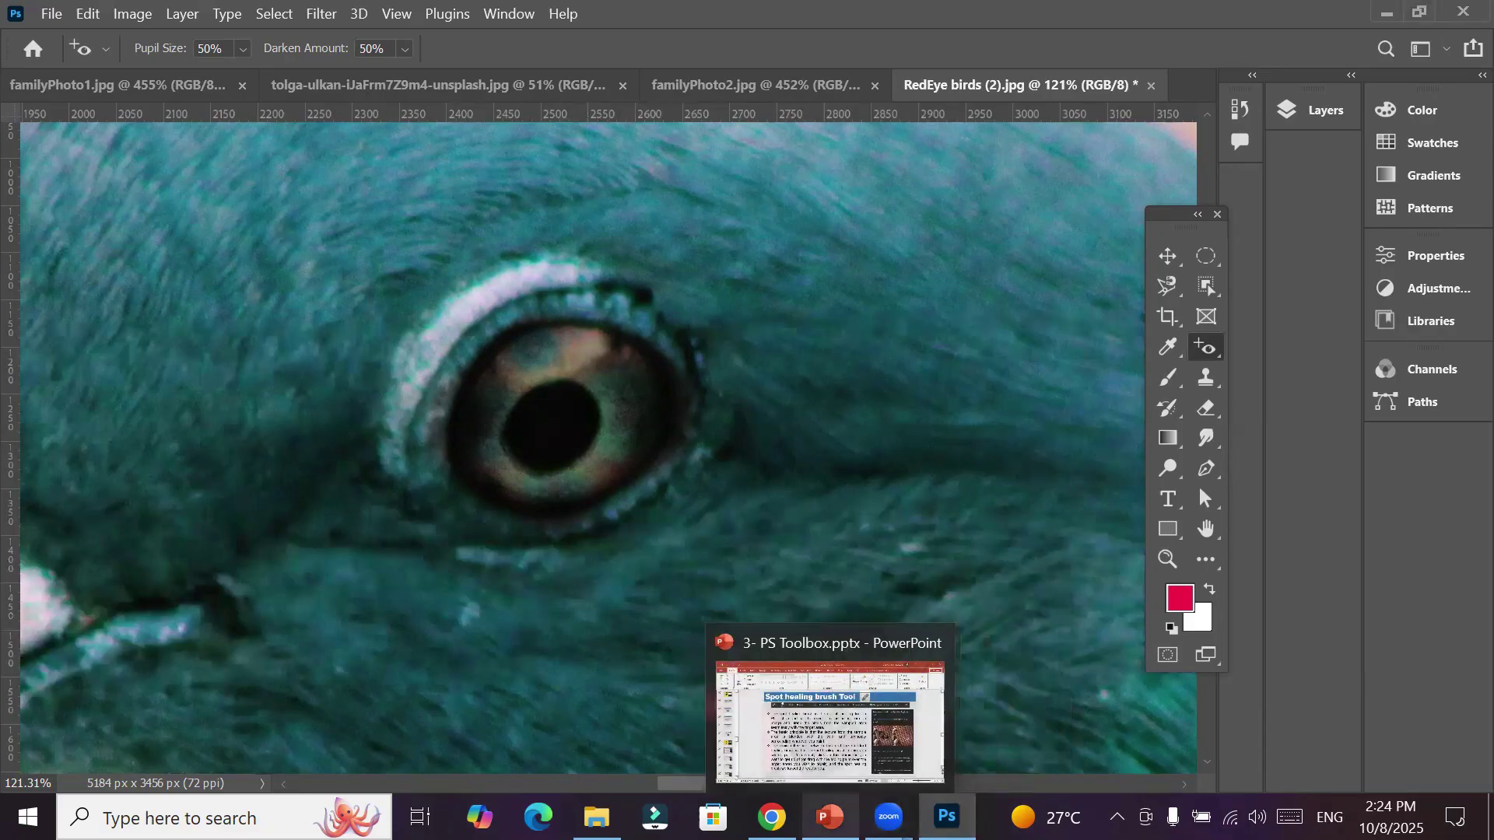
left_click(828, 817)
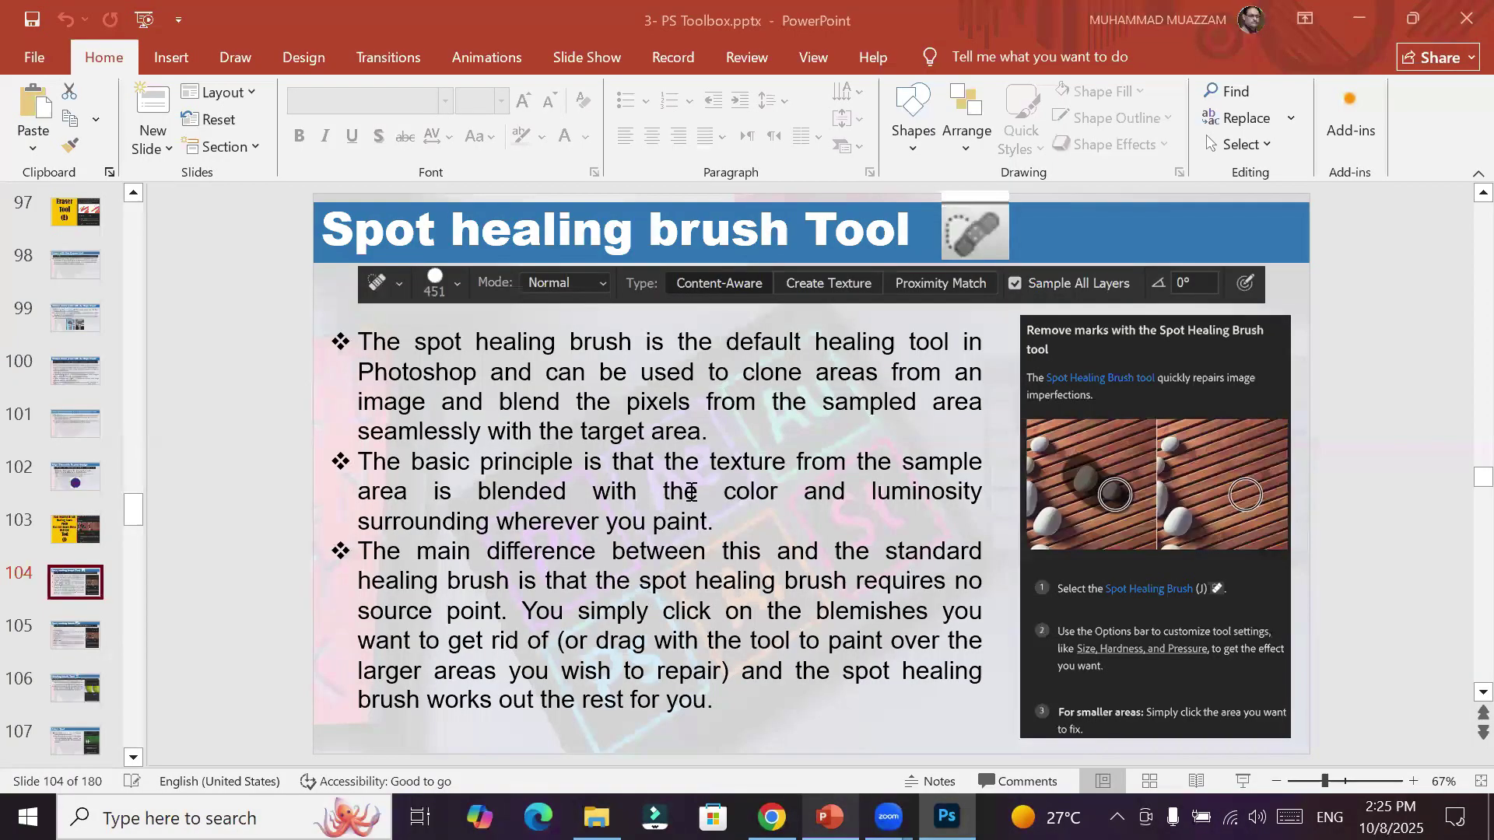
left_click(92, 649)
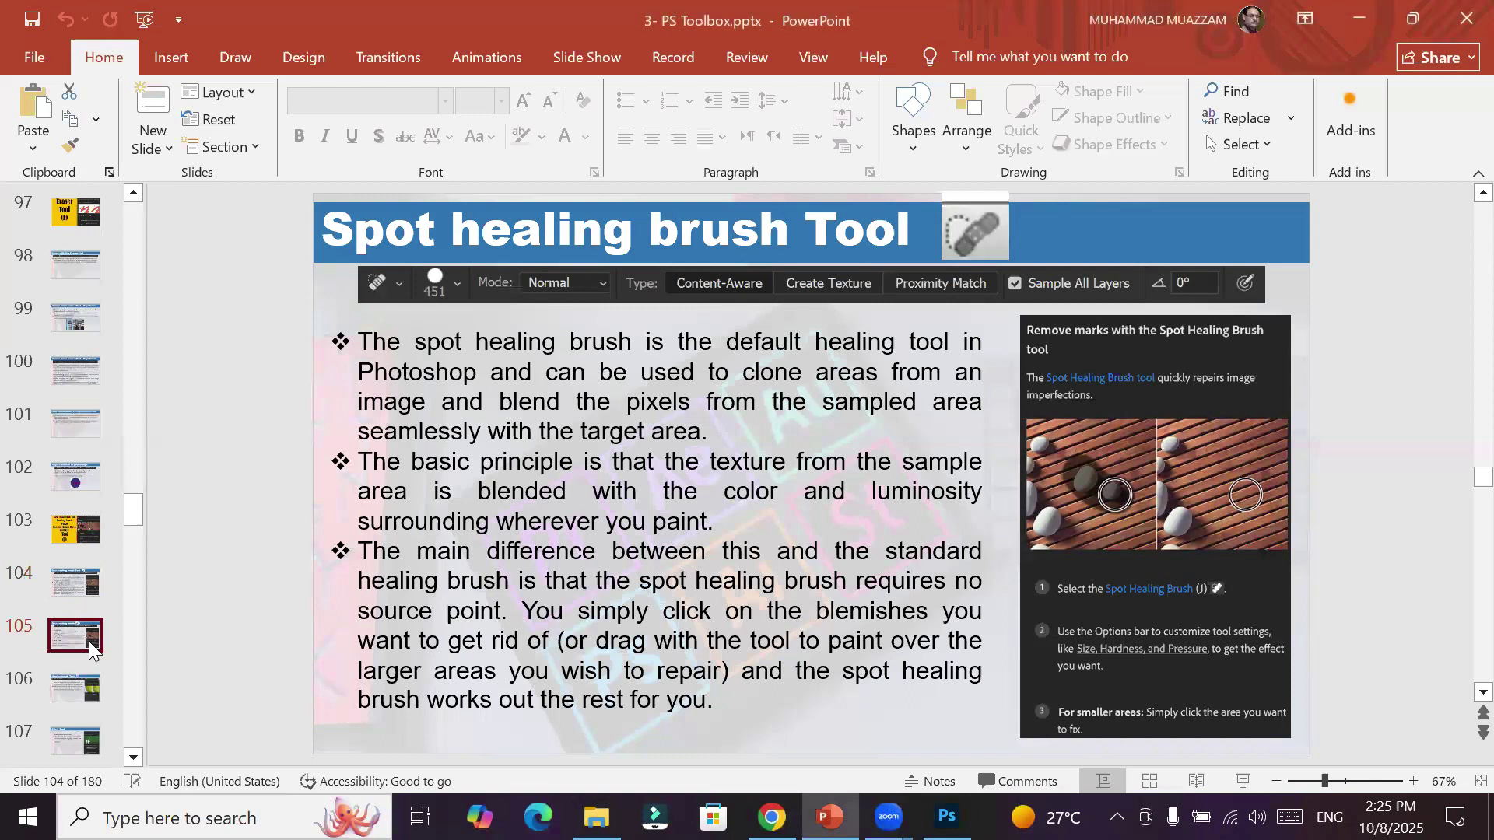
key("Down")
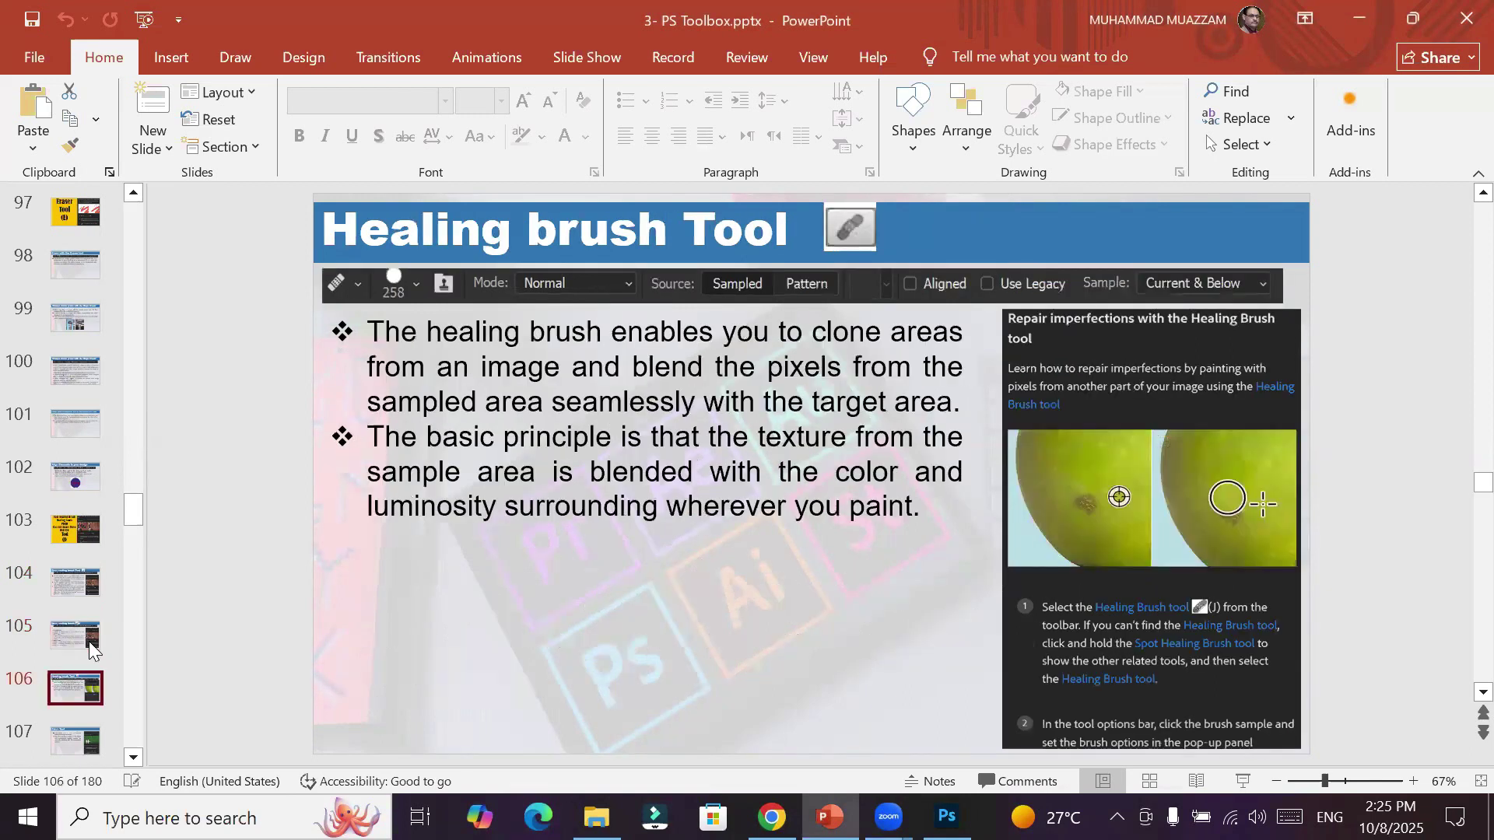
key("Down")
key("Down")
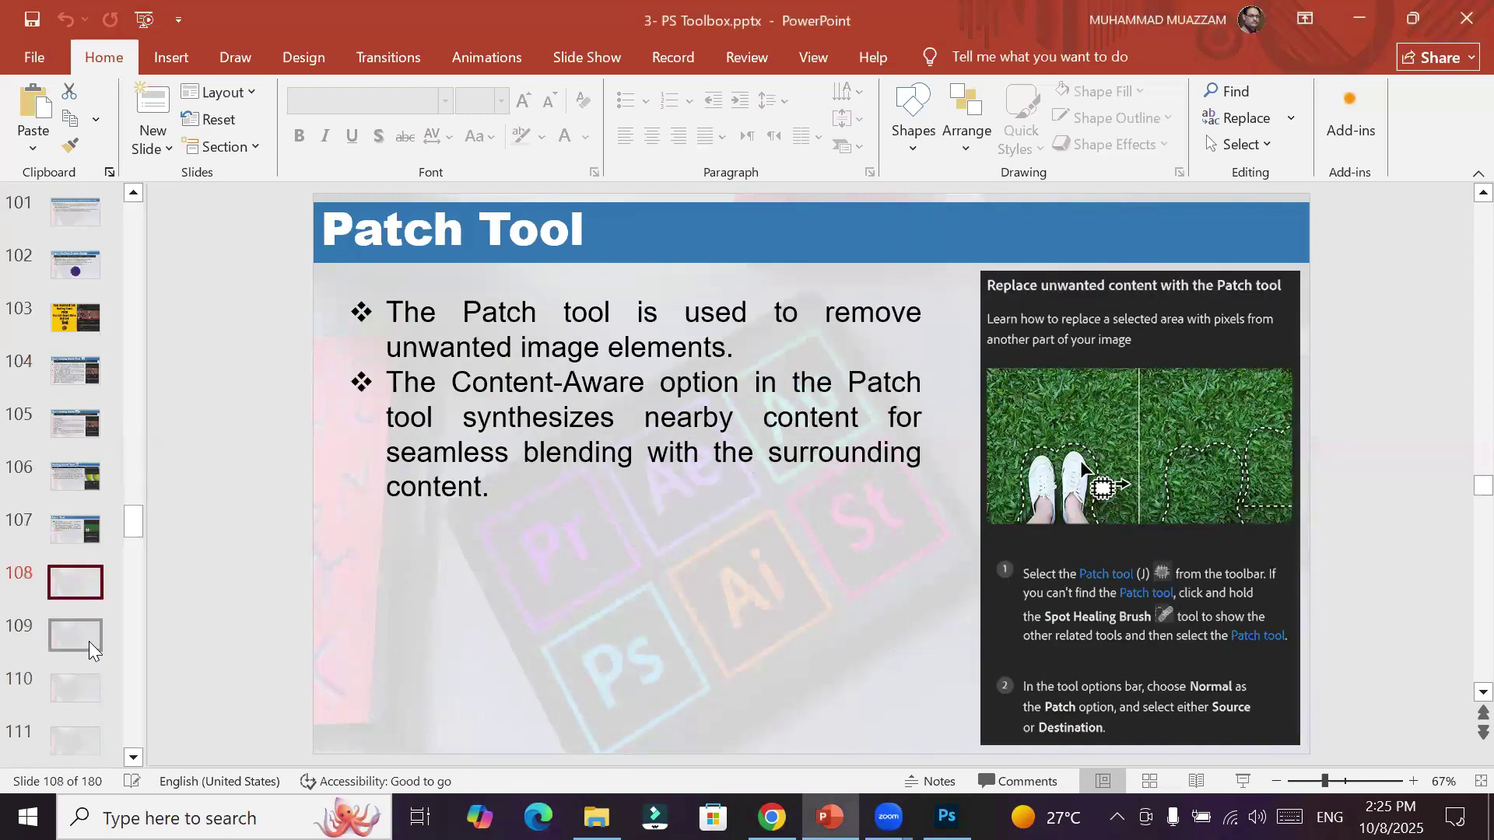
key("Down")
key("Down")
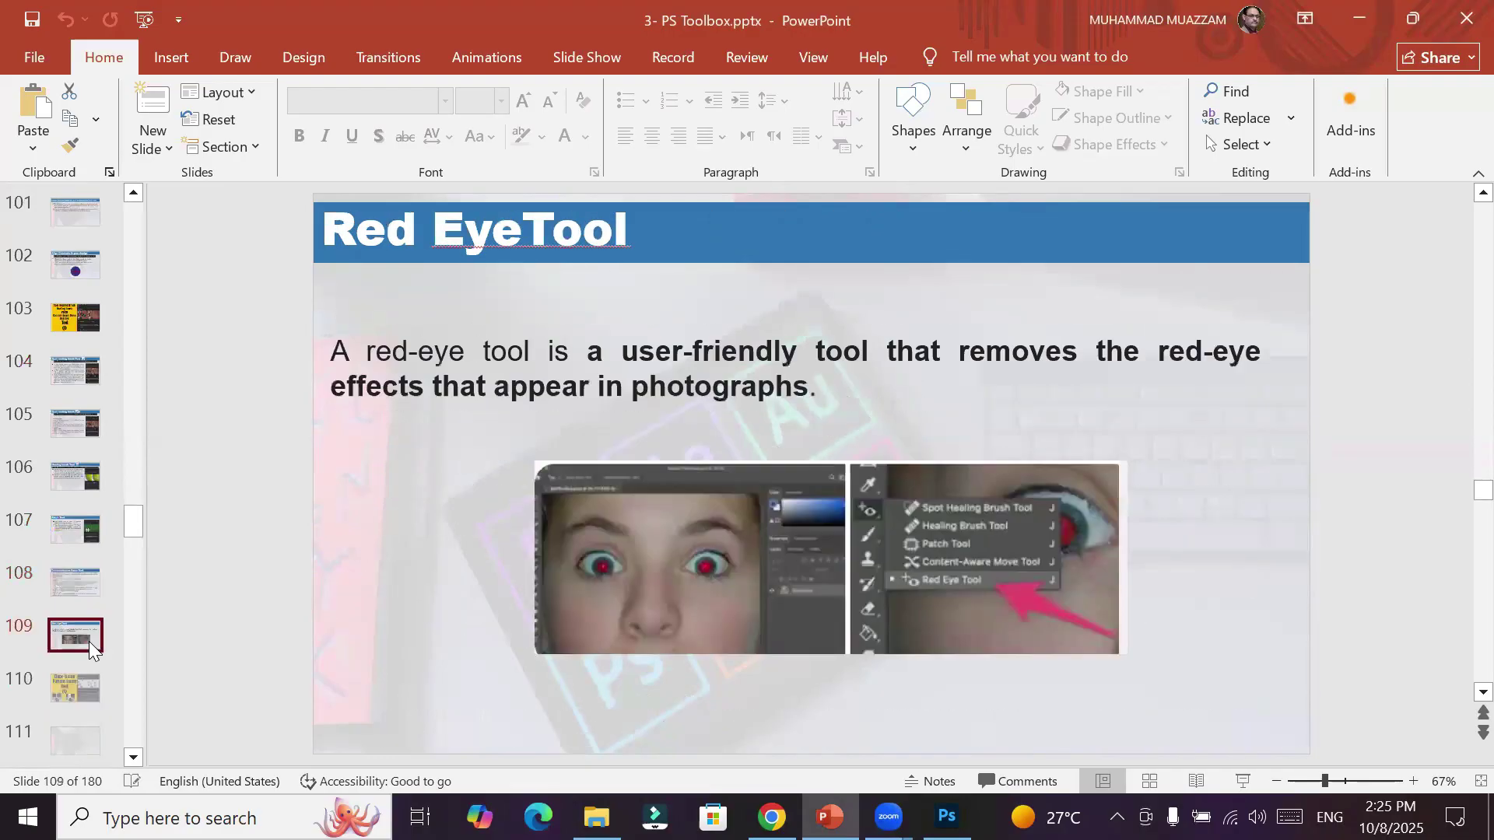
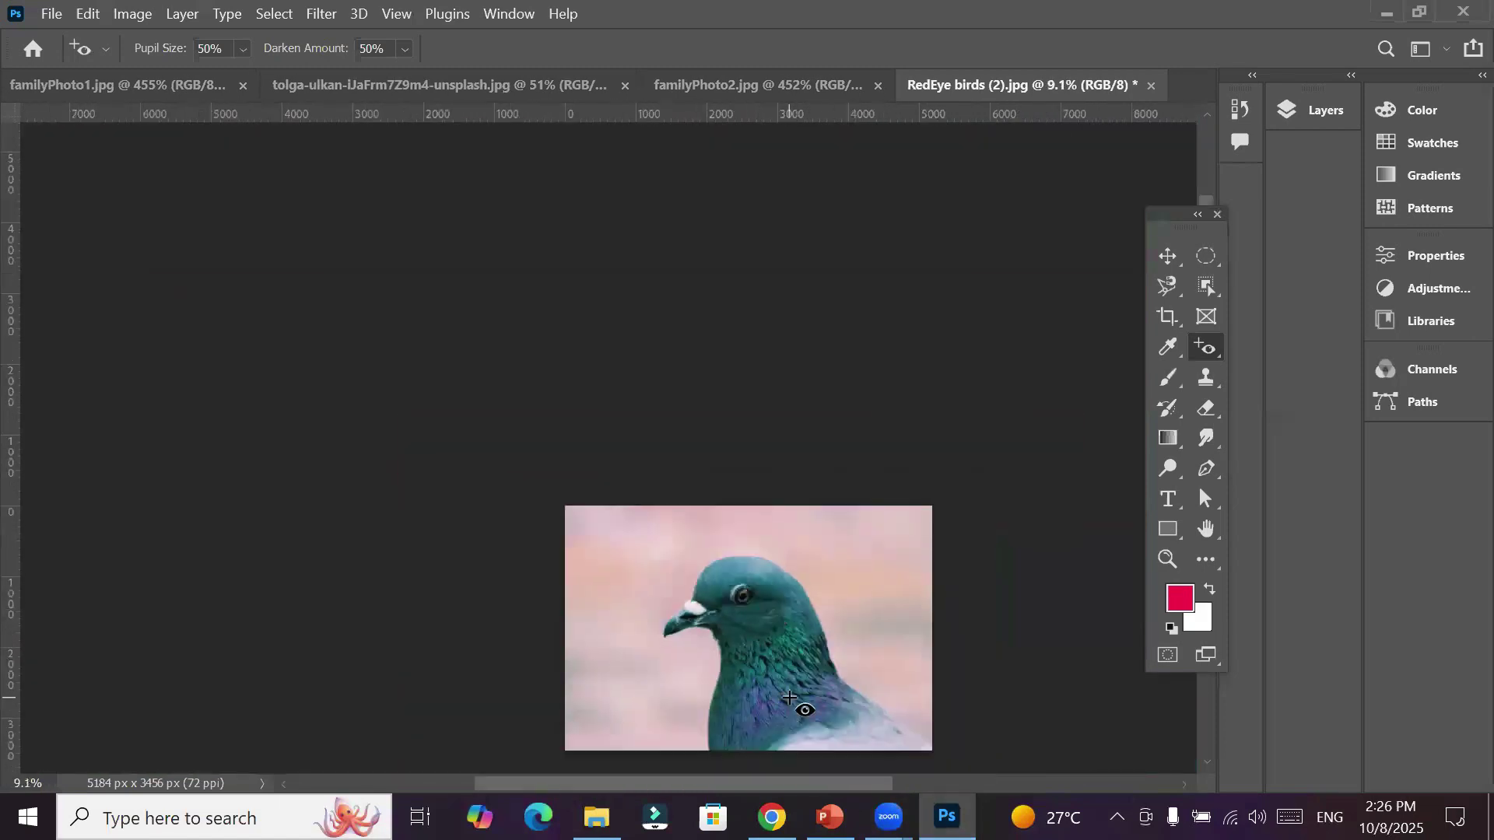
Return to the pigeon photo in Photoshop, choose the Healing Brush Tool and move the floating toolbox clear of the image
scroll(801, 708, "up", 2)
scroll(759, 612, "down", 6)
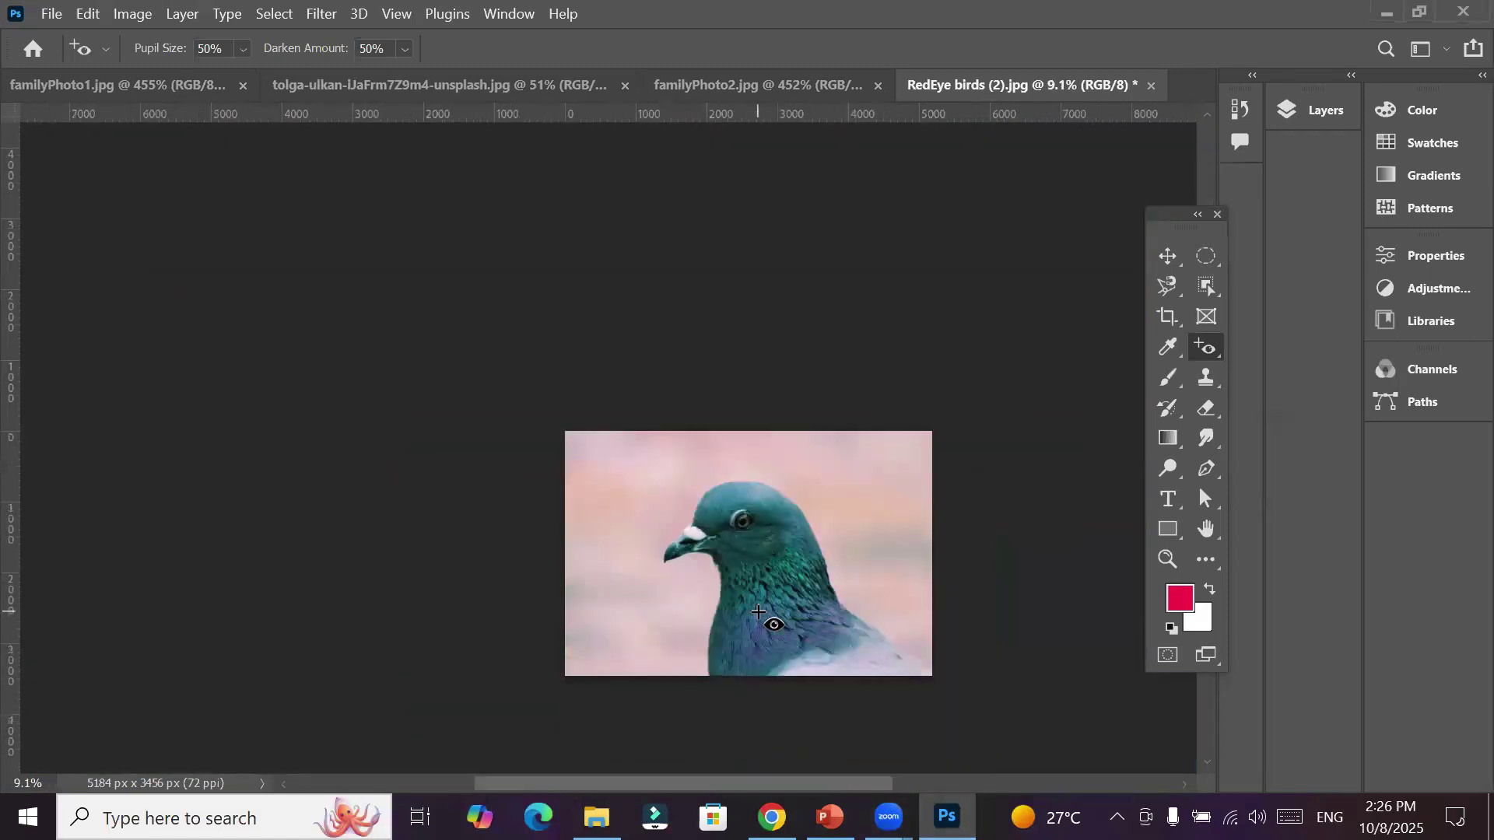
scroll(759, 612, "up", 2)
scroll(759, 612, "up", 1)
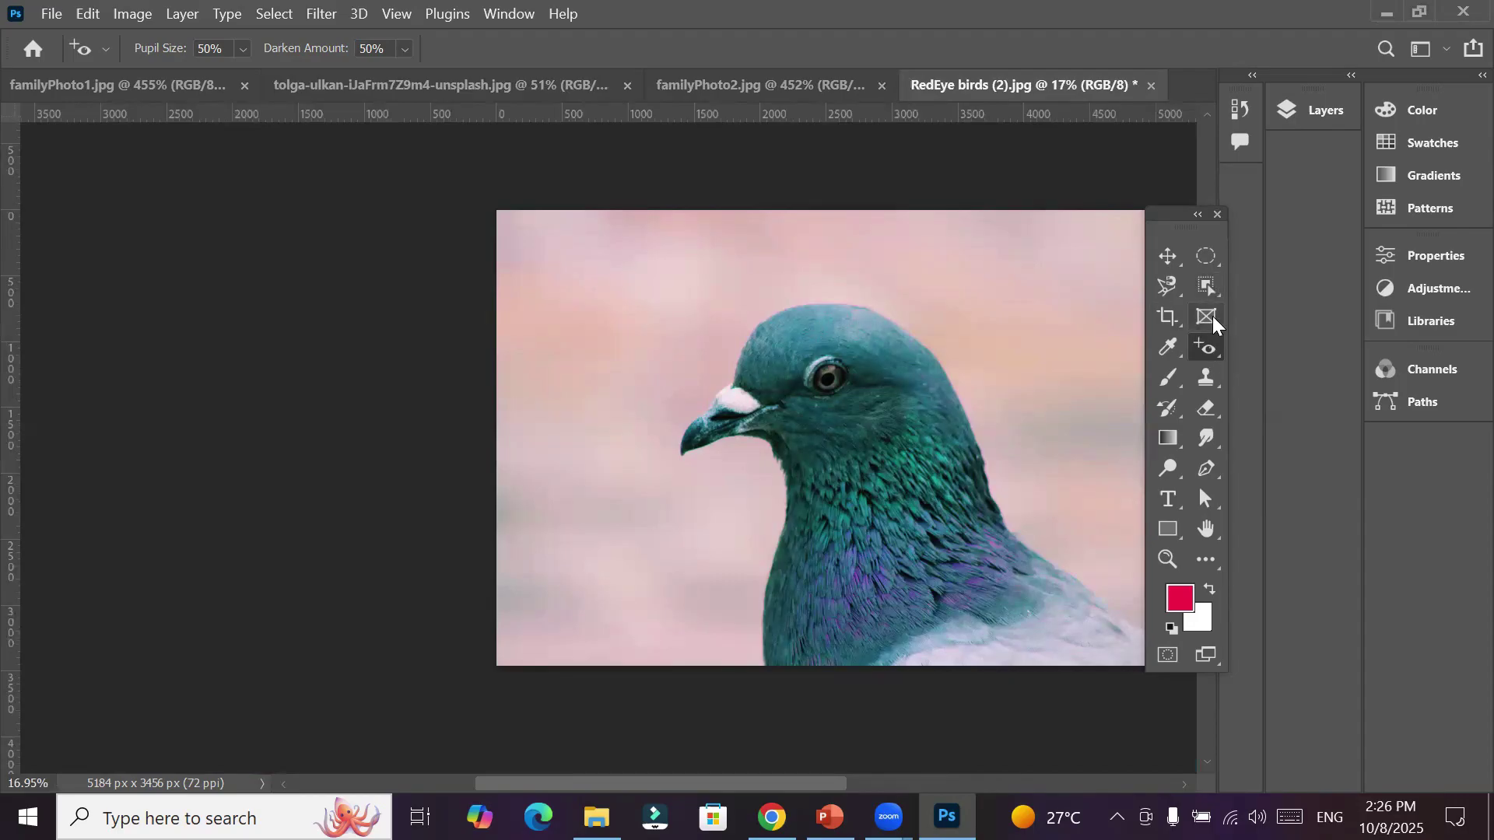
right_click(1206, 348)
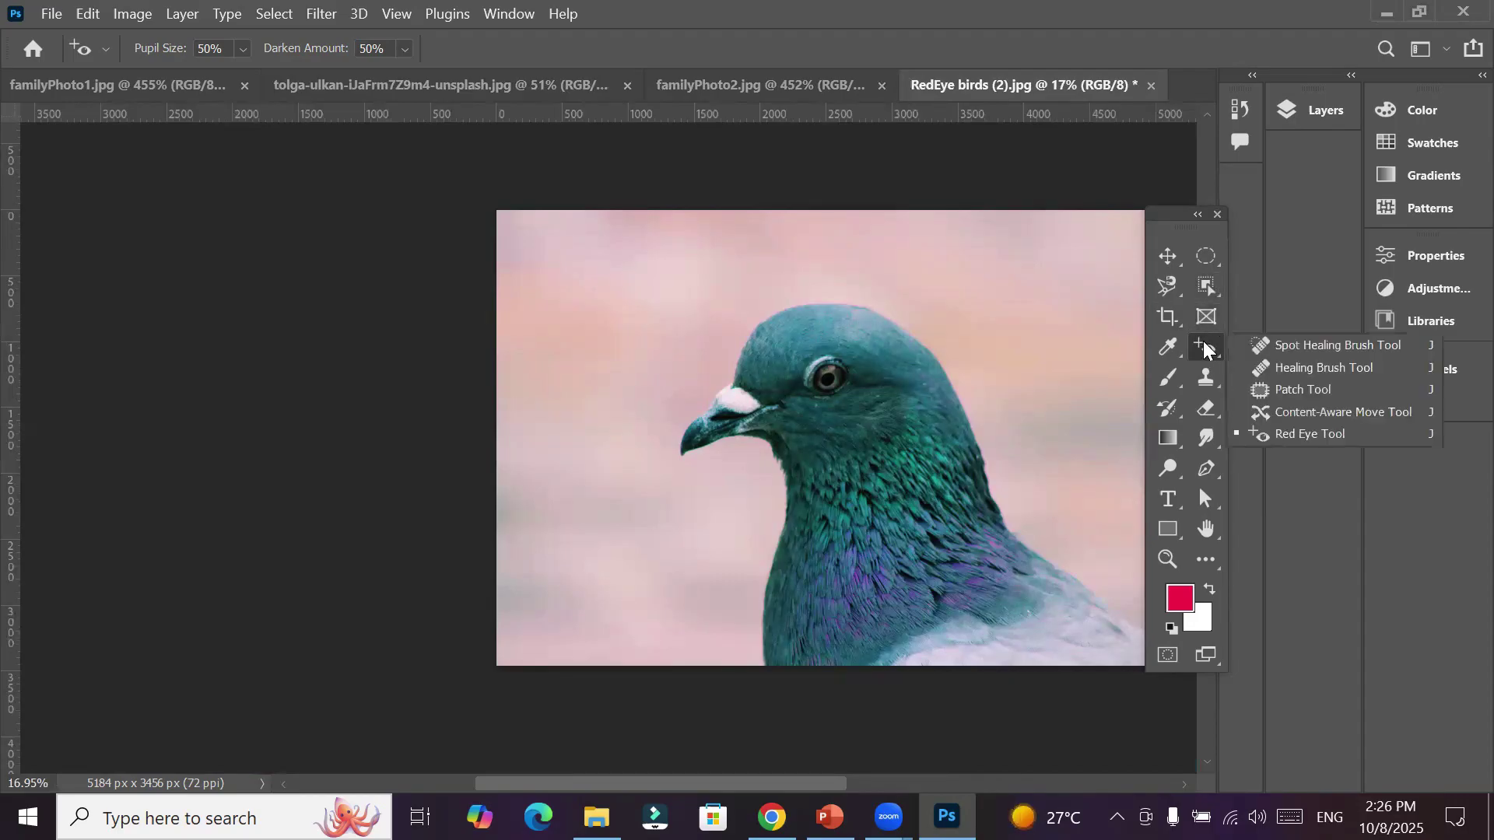
left_click(1313, 369)
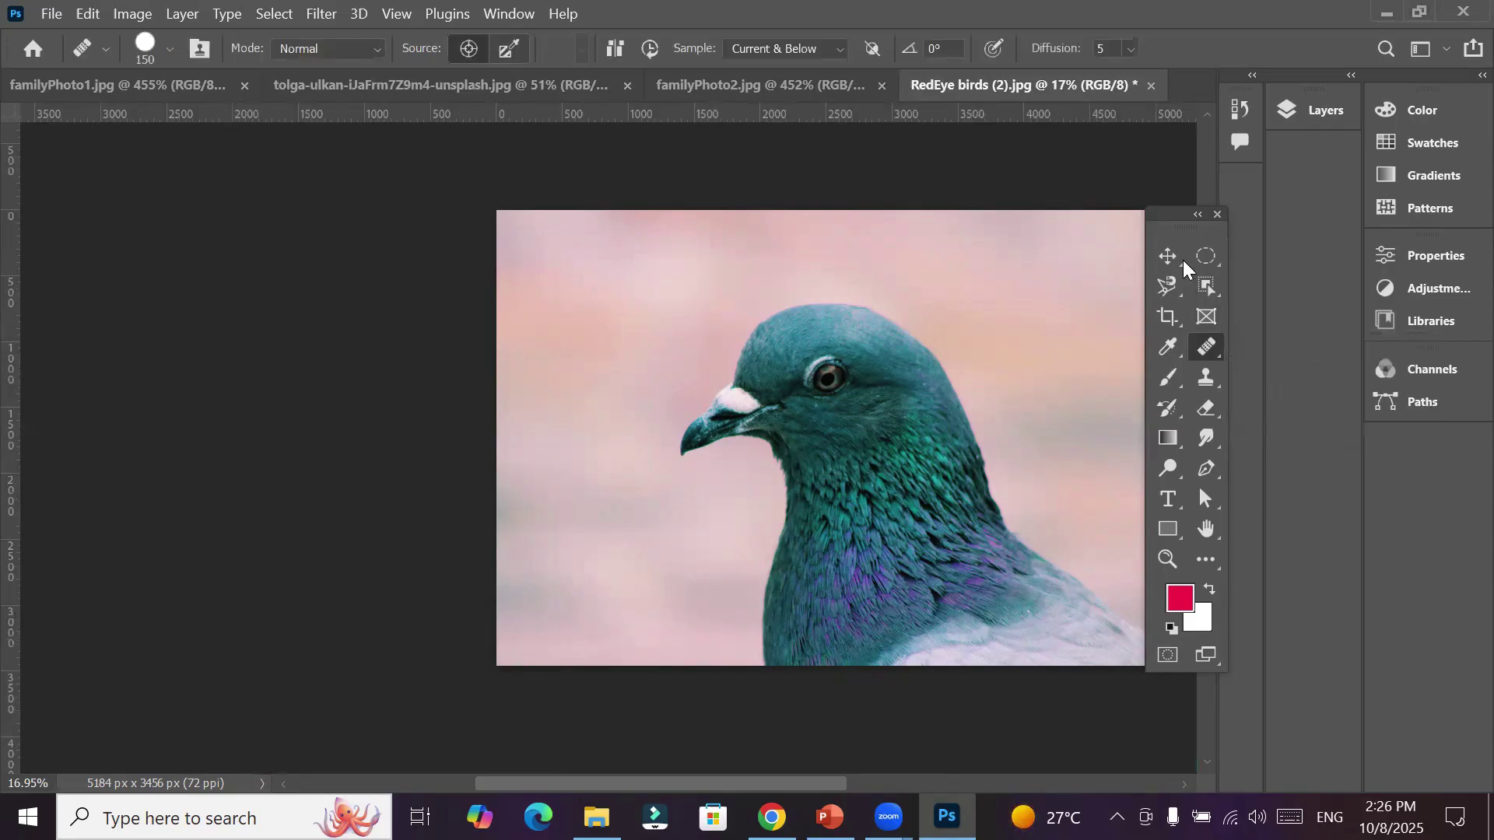
left_click_drag(1174, 224, 237, 211)
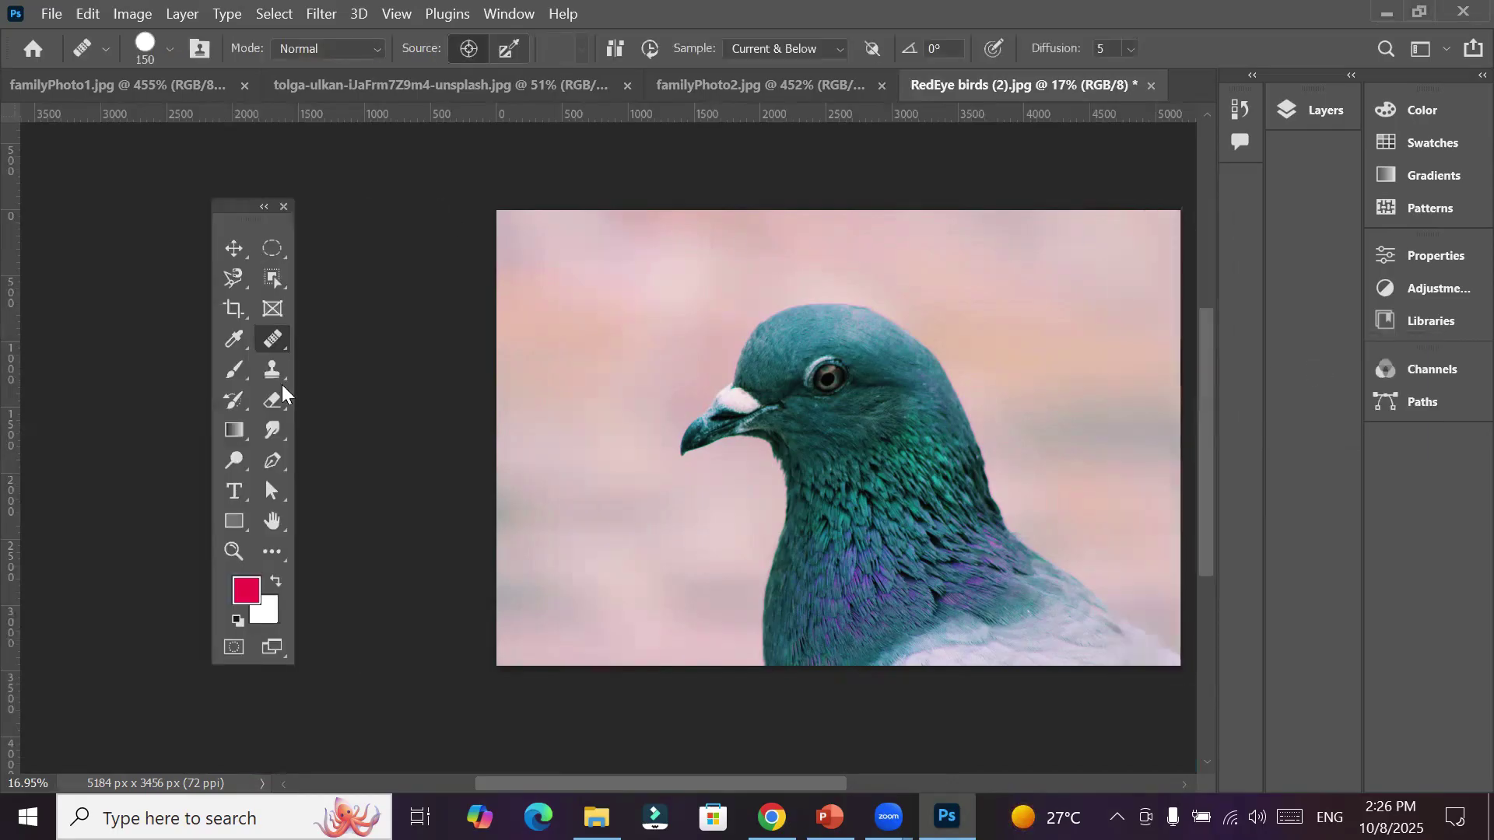
left_click(276, 367)
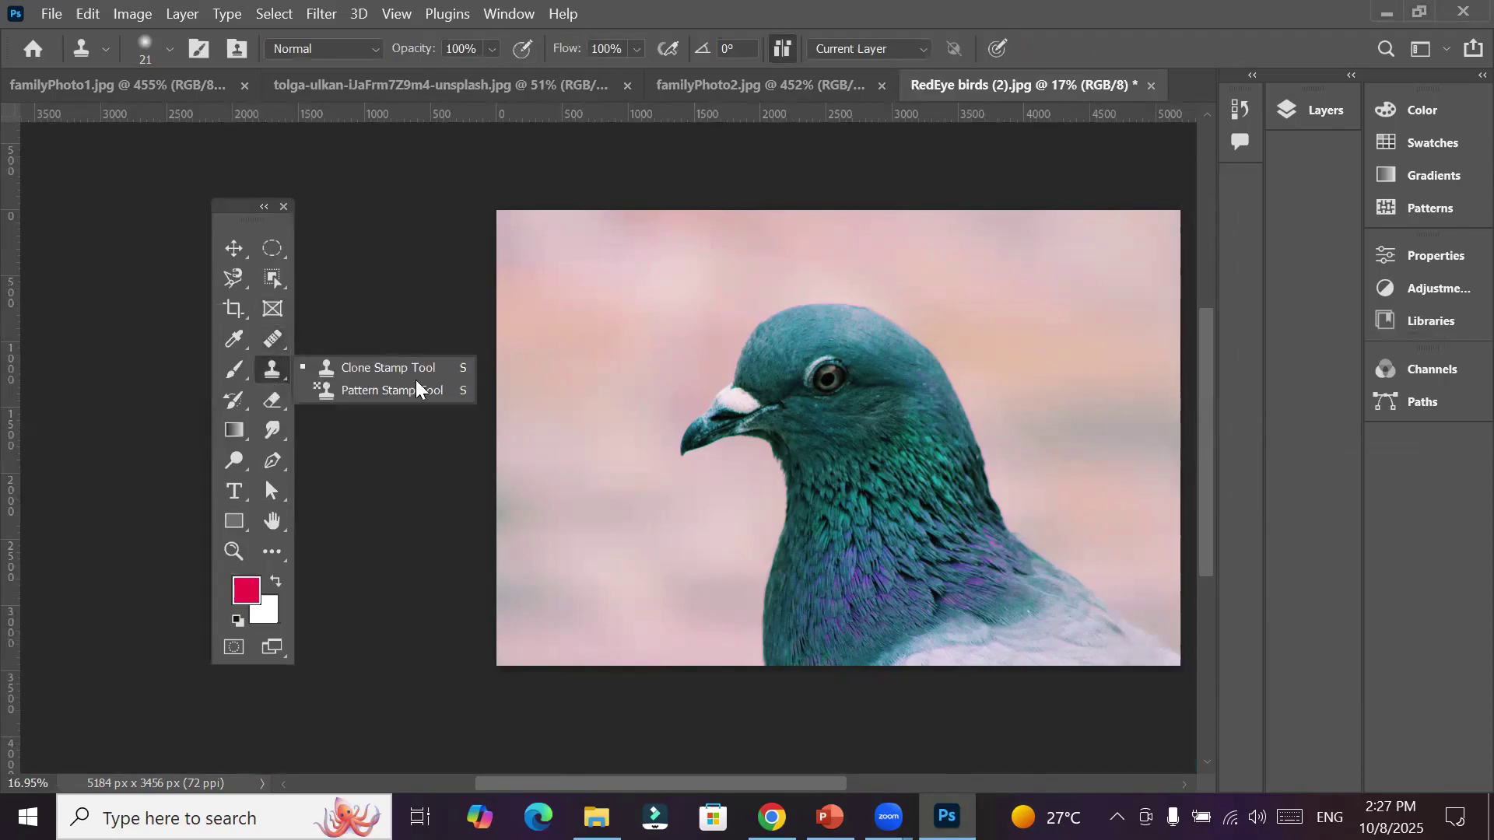
left_click(272, 339)
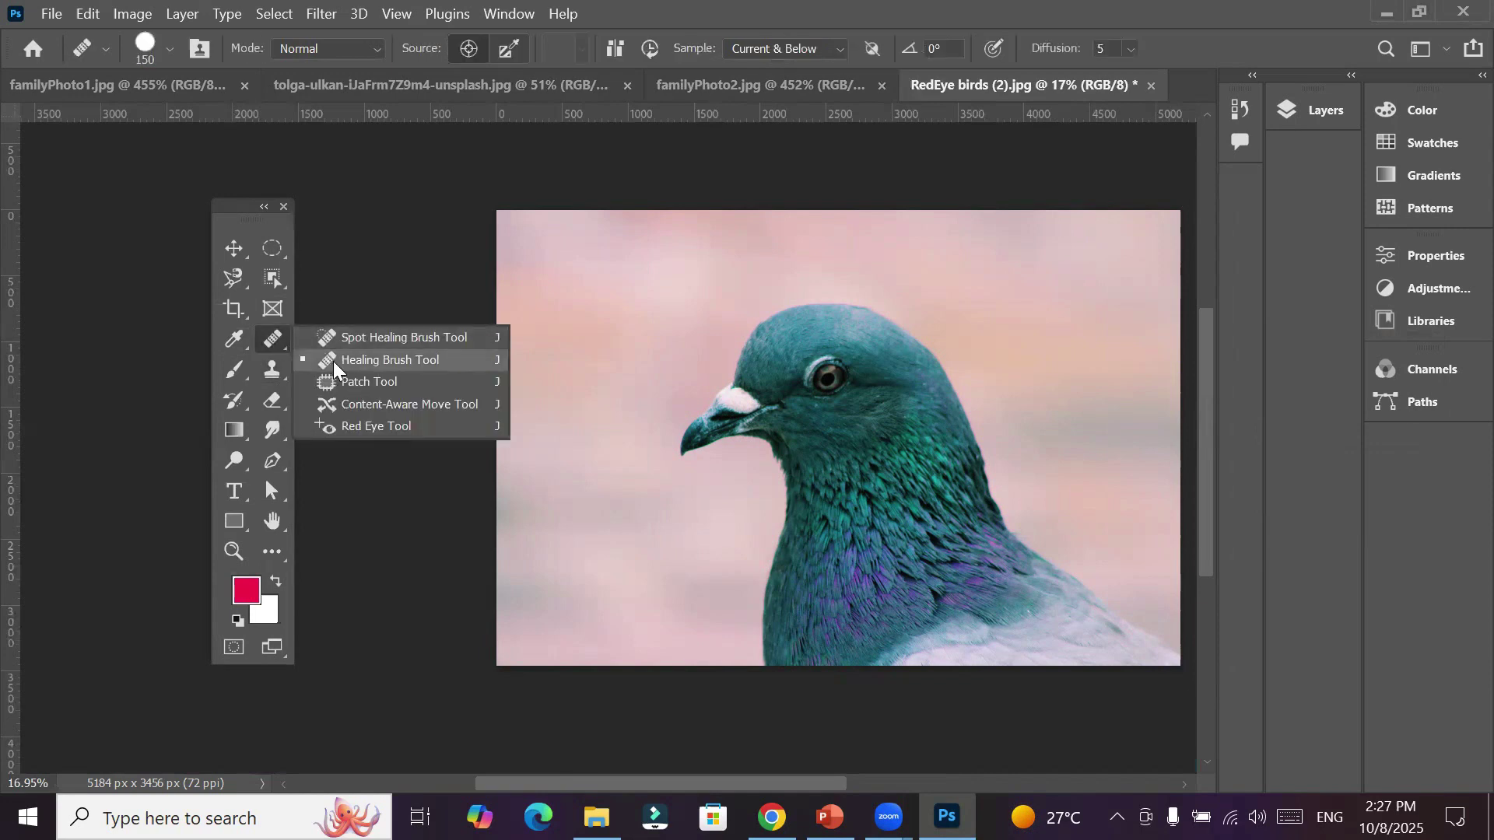
left_click(333, 361)
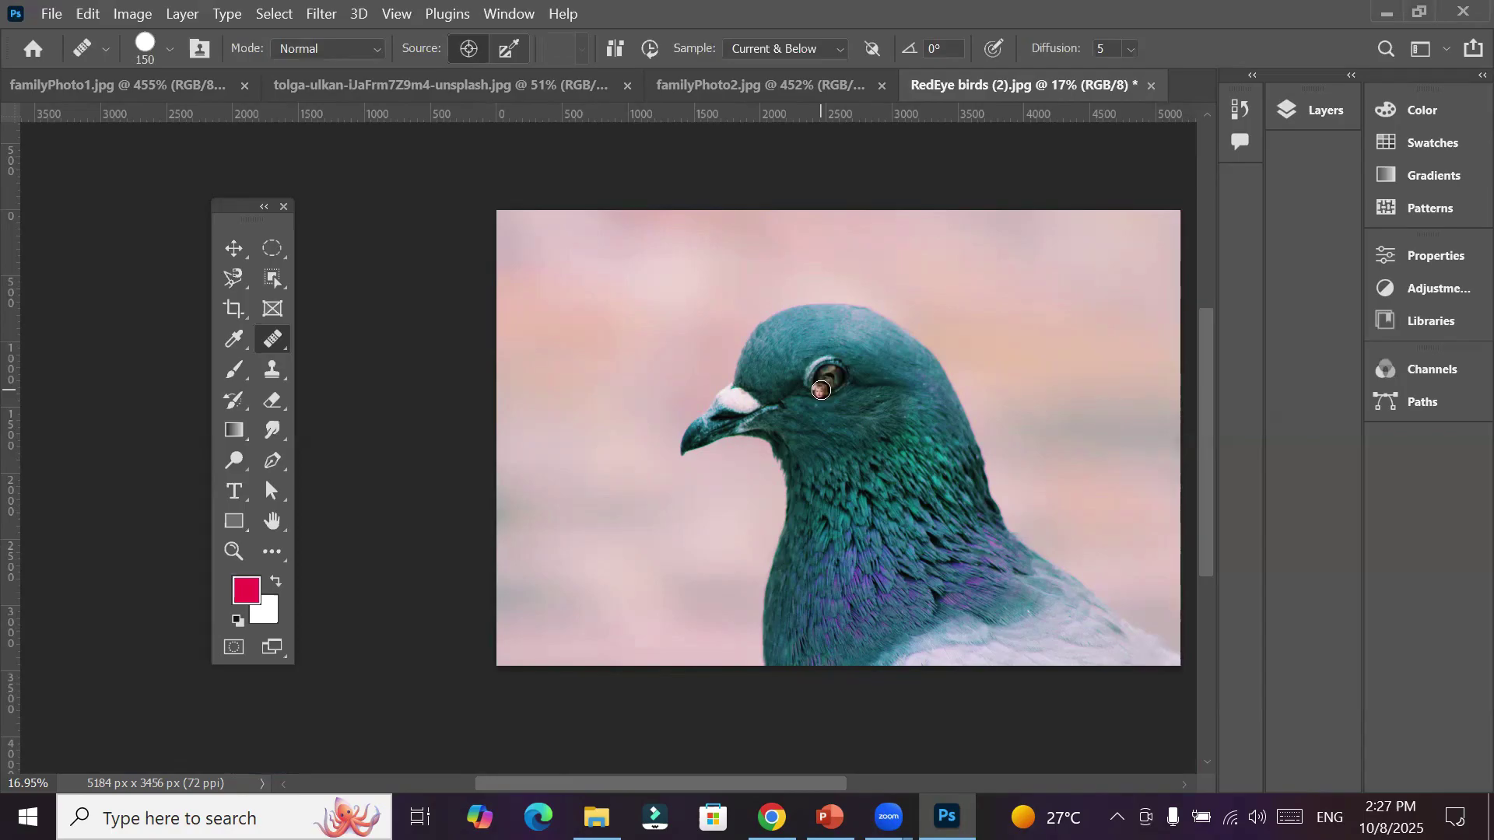
Enlarge the Healing Brush to 2800 px and sample the pigeon's upper neck below the eye as the source
key("bracketright")
key("bracketright")
key("bracketright")
key("bracketright")
key("bracketright")
key("bracketright")
key("bracketright")
key("bracketright")
key("bracketright")
key("bracketright")
key("bracketright")
key("bracketright")
key("bracketright")
key("bracketright")
key("bracketright")
key("bracketright")
key("bracketright")
key("bracketright")
key("bracketright")
key("bracketright")
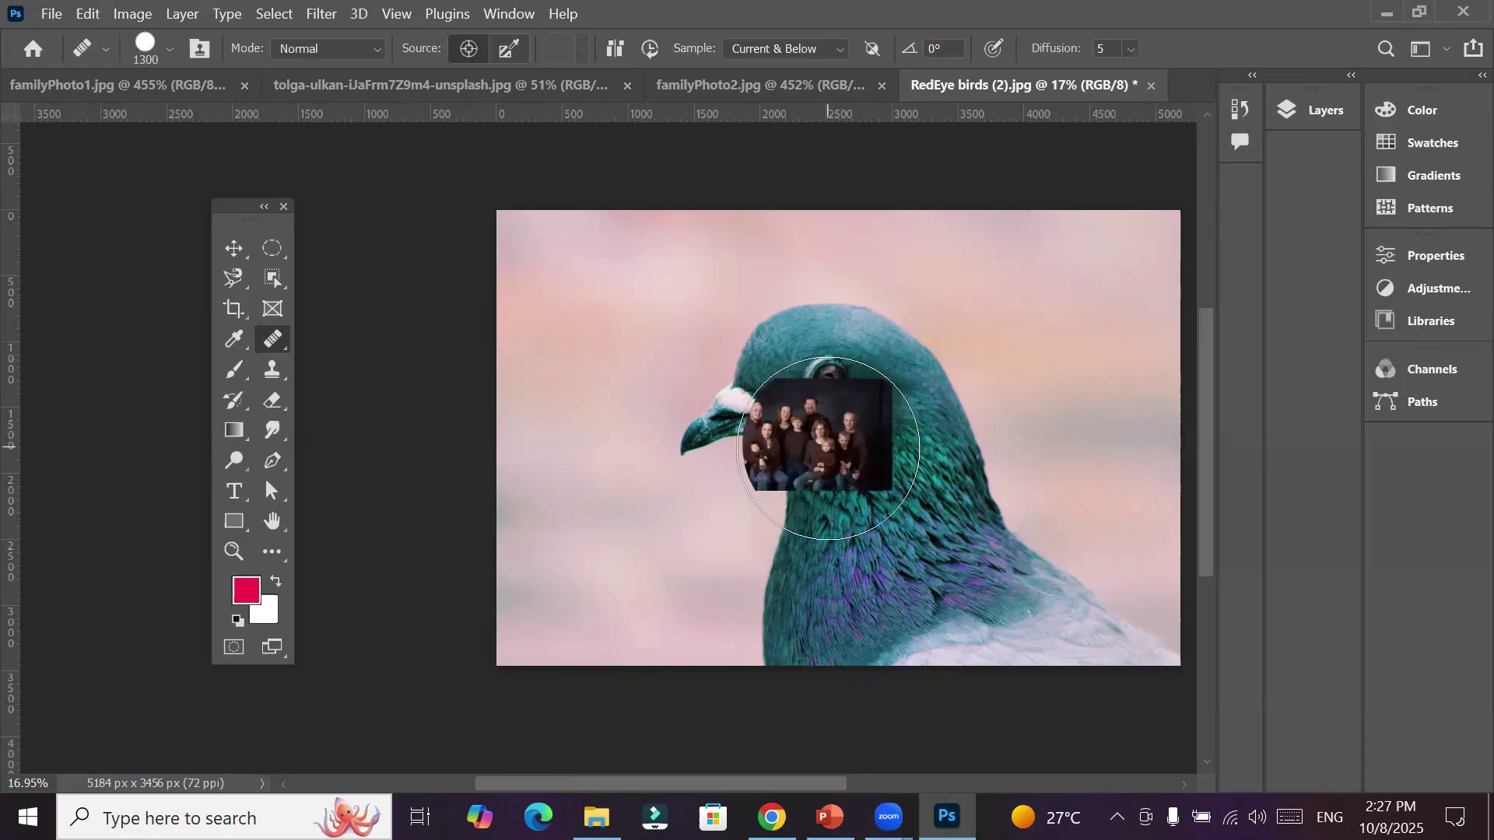
key("bracketright")
key("bracketright")
key("bracketright")
key("bracketright")
key("bracketright")
key("bracketright")
key("bracketright")
key("bracketright")
key("bracketright")
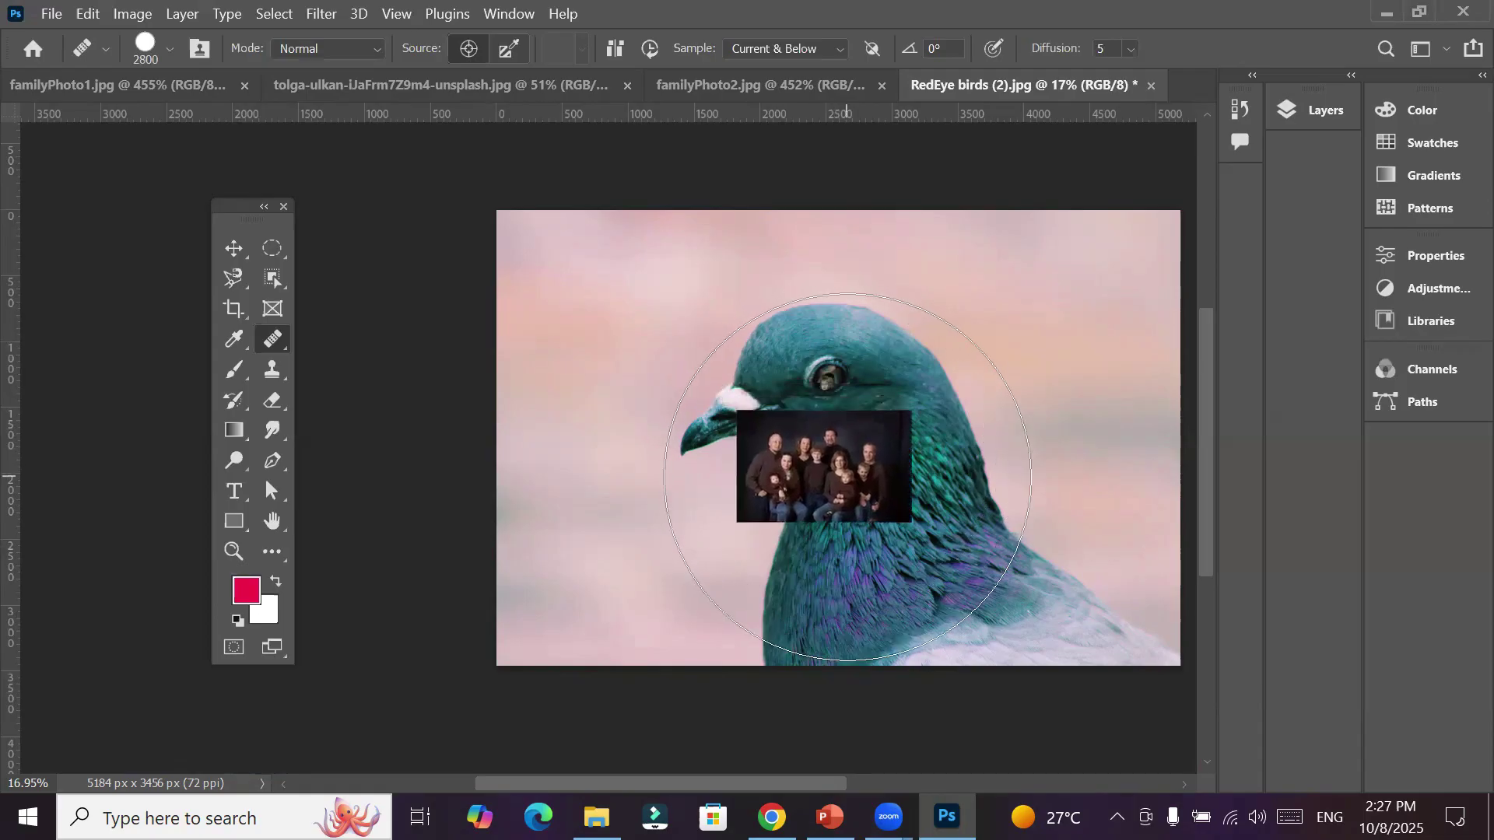
key("alt")
left_click(848, 477, "alt")
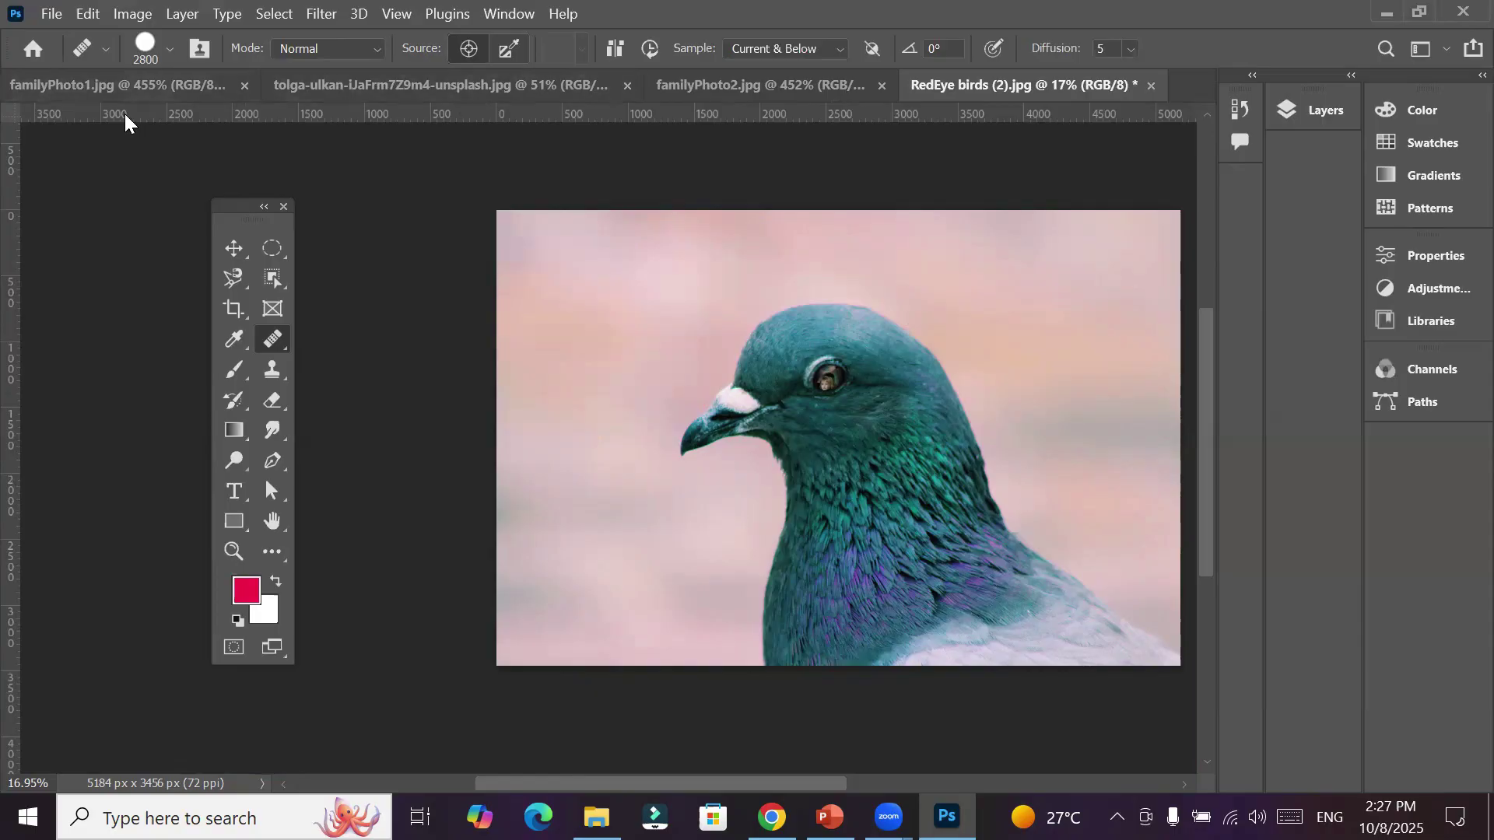
Create a new document from the Tabloid preset, 11 x 17 in at 300 ppi
left_click(60, 13)
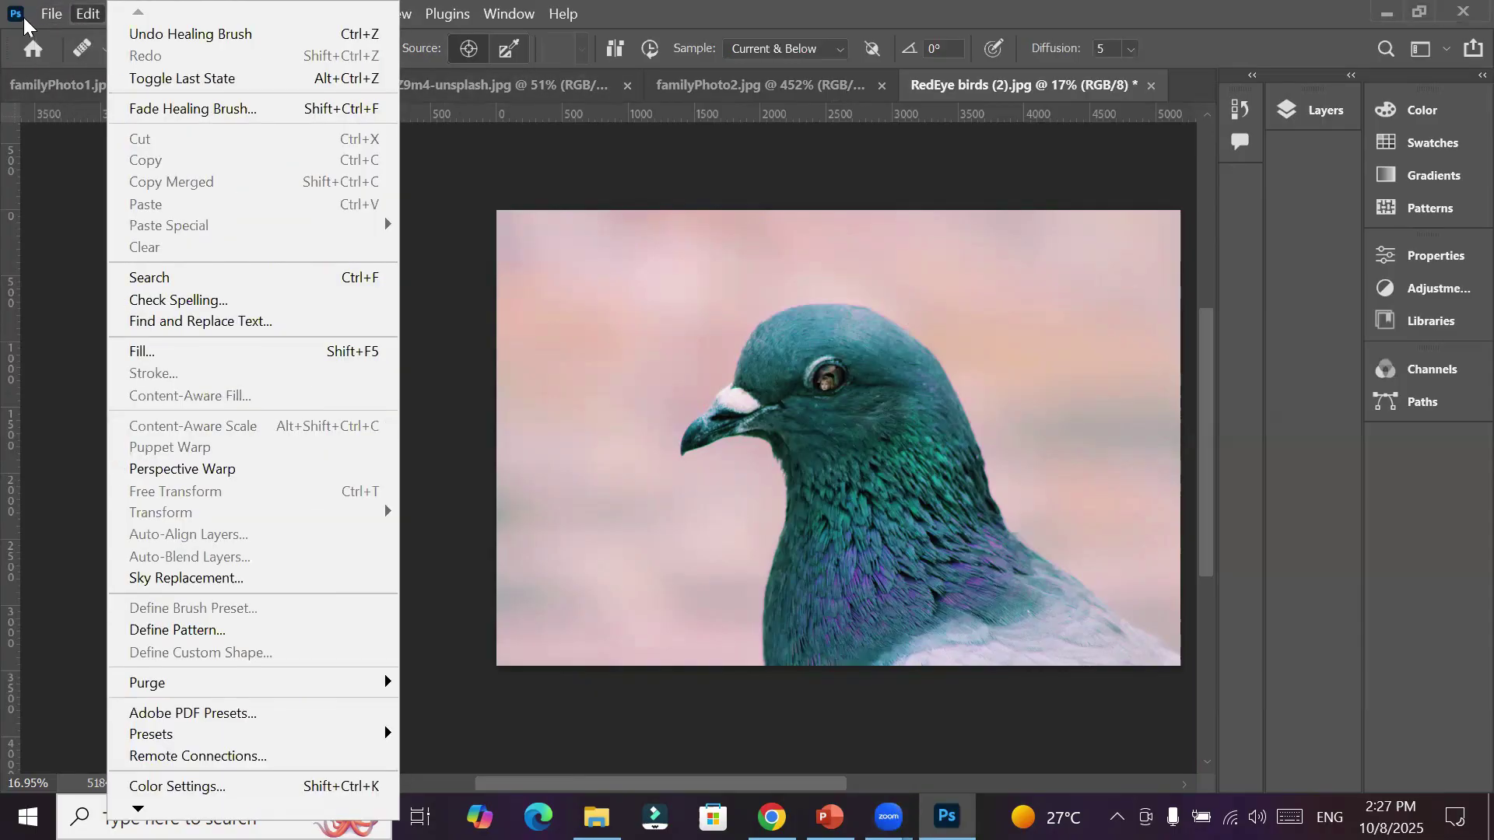
left_click(56, 35)
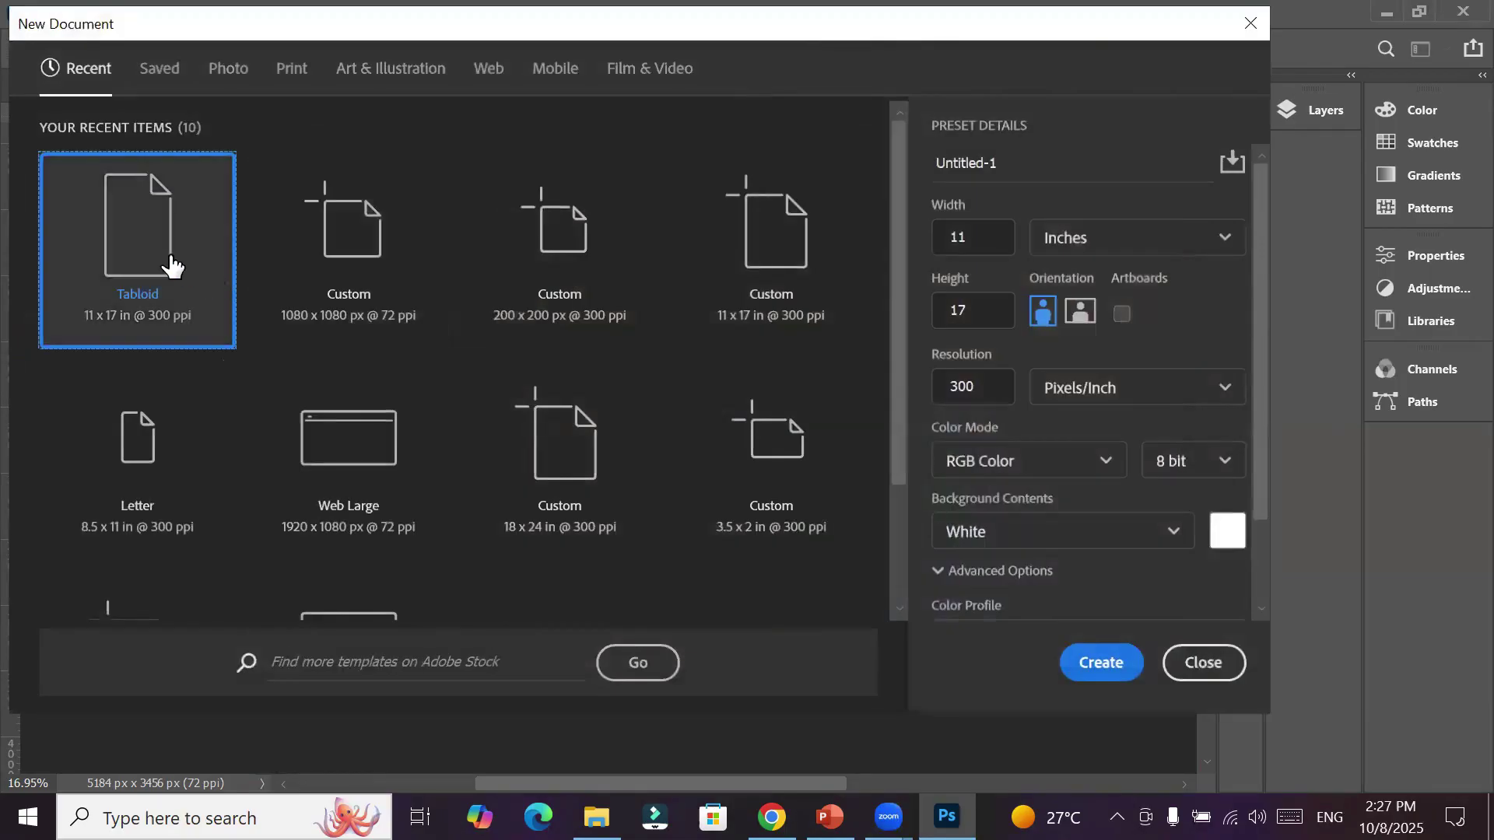
double_click(171, 266)
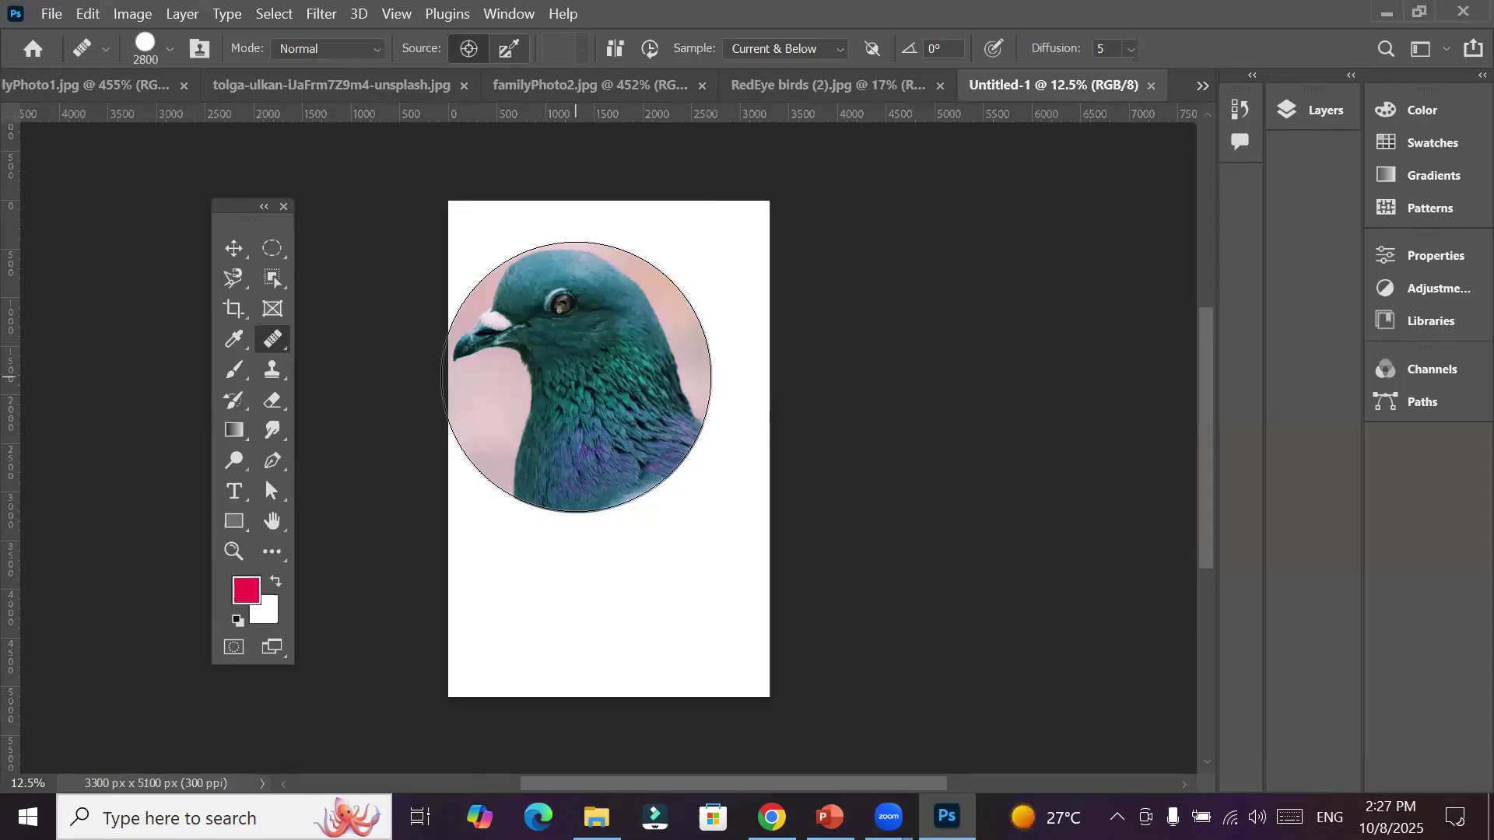
Sample the small blond boy's face in familyPhoto2.jpg as the new Healing Brush source
left_click(540, 93)
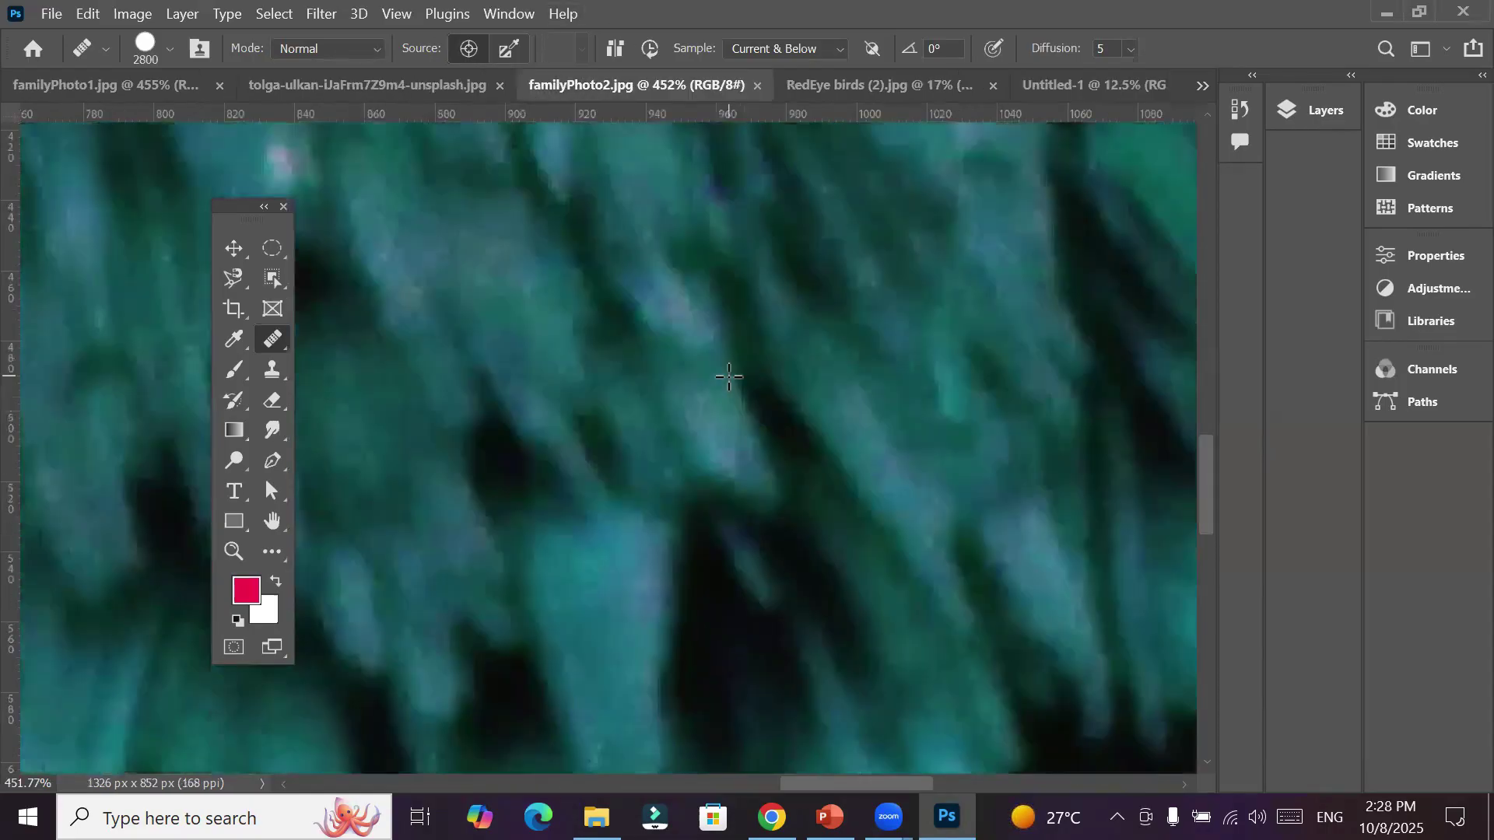
scroll(729, 377, "down", 8)
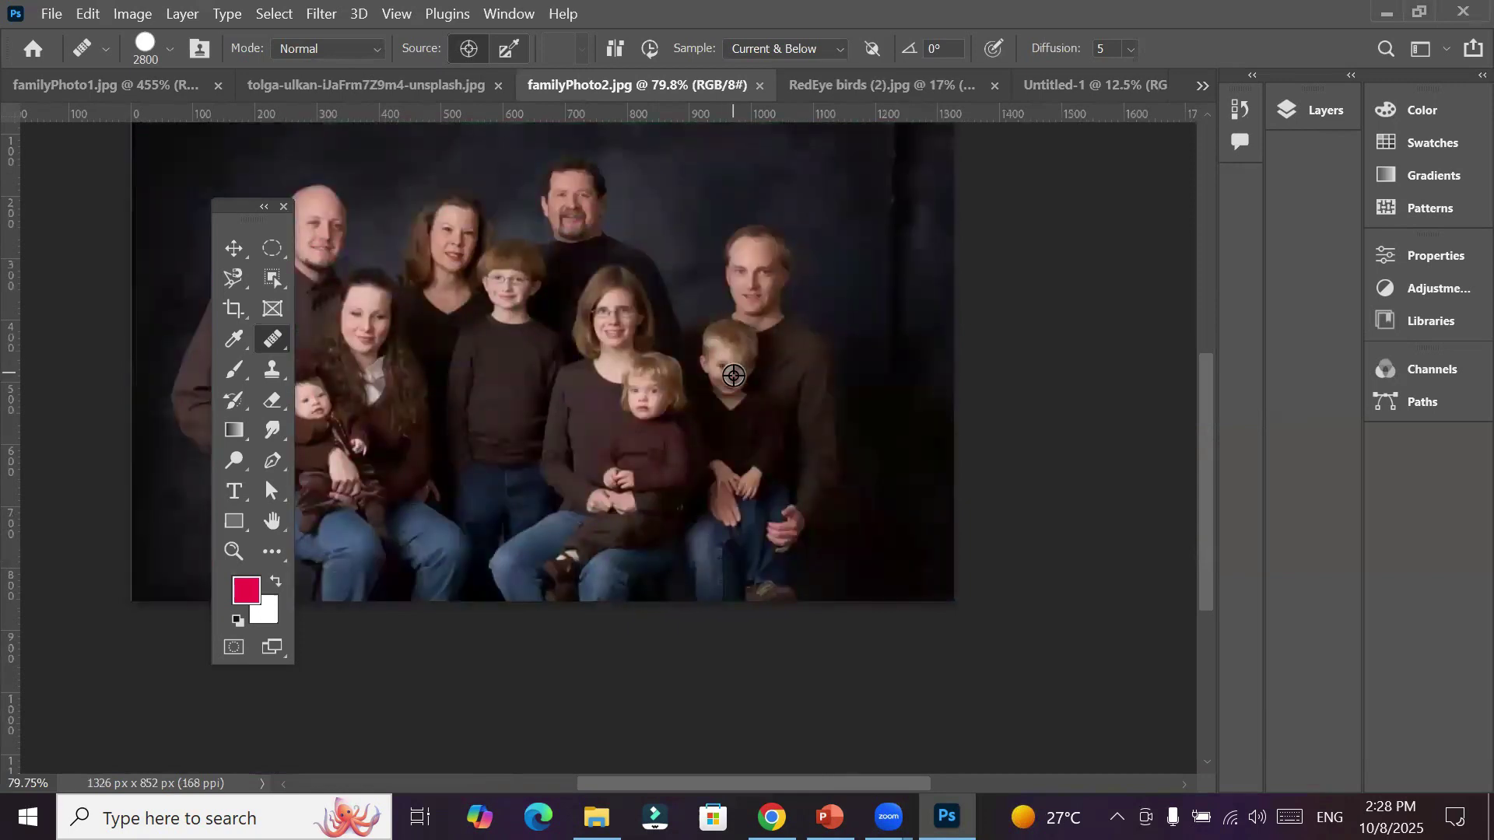
left_click(733, 357, "alt")
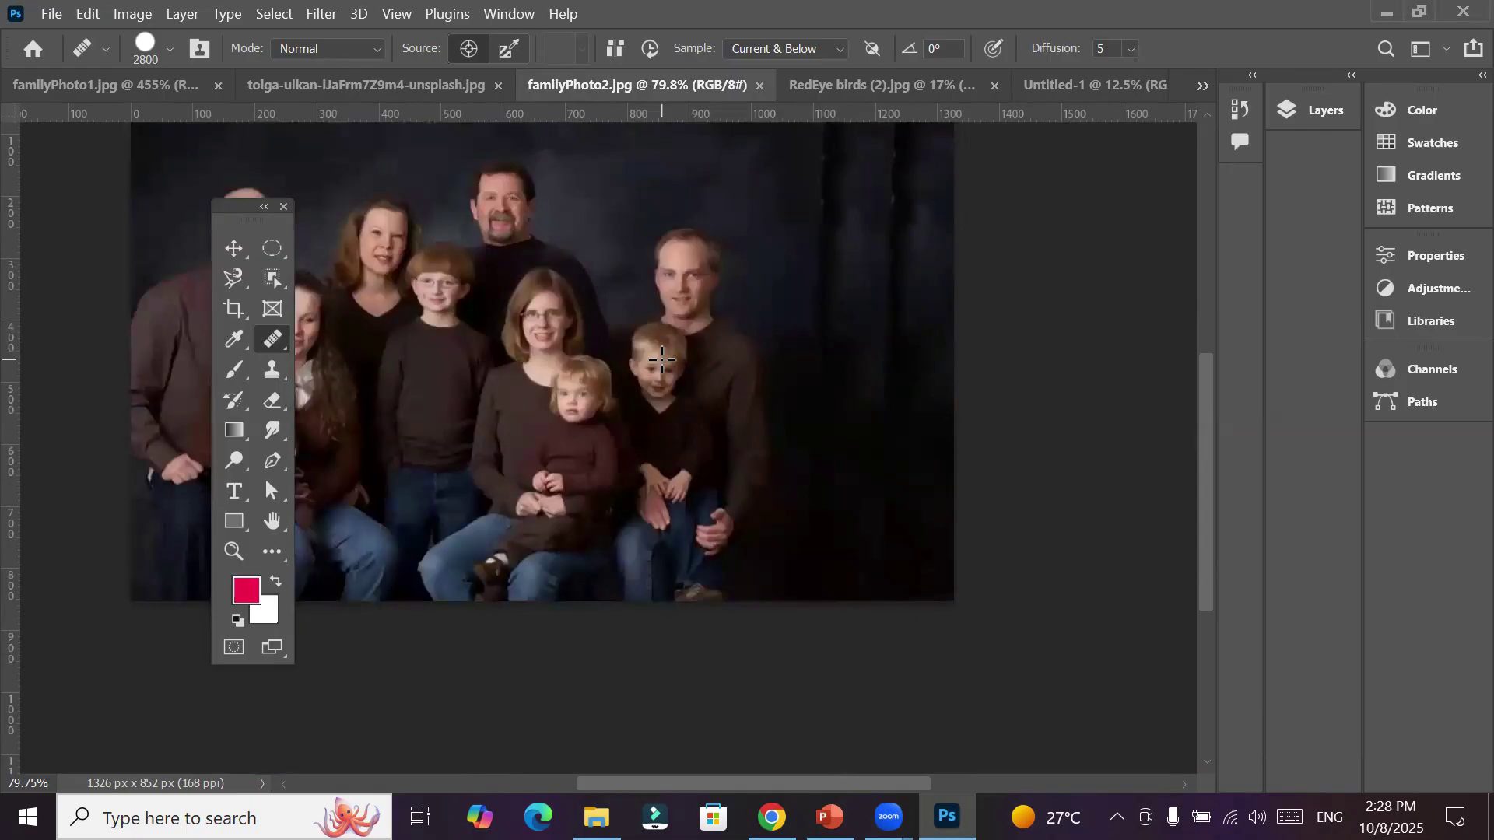
scroll(662, 360, "down", 2, "alt")
scroll(662, 360, "down", 3)
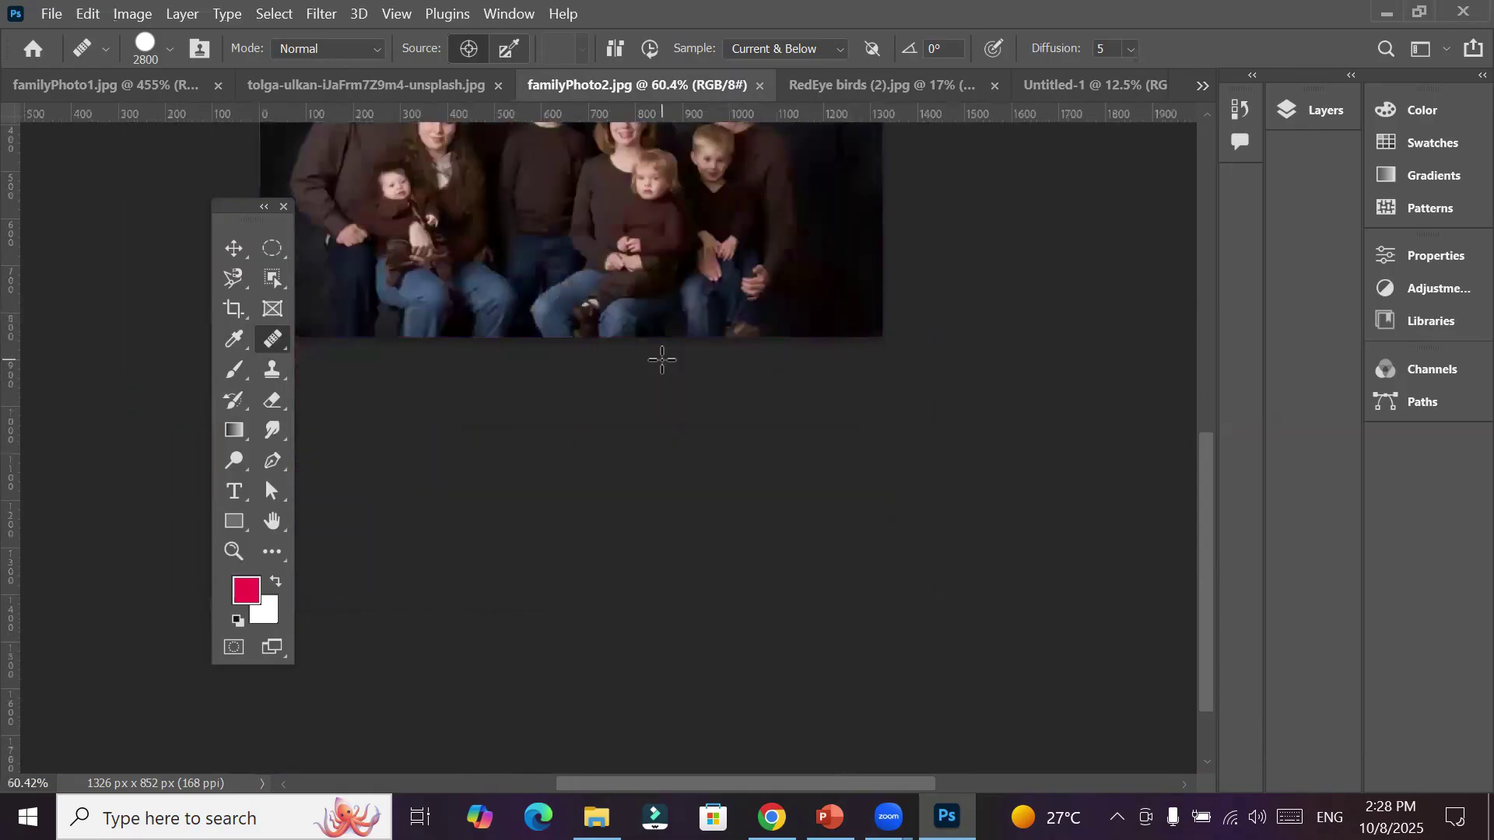
Reduce the Healing Brush to 300 px and sample the bald man's face in familyPhoto2.jpg as the source
scroll(662, 359, "up", 3)
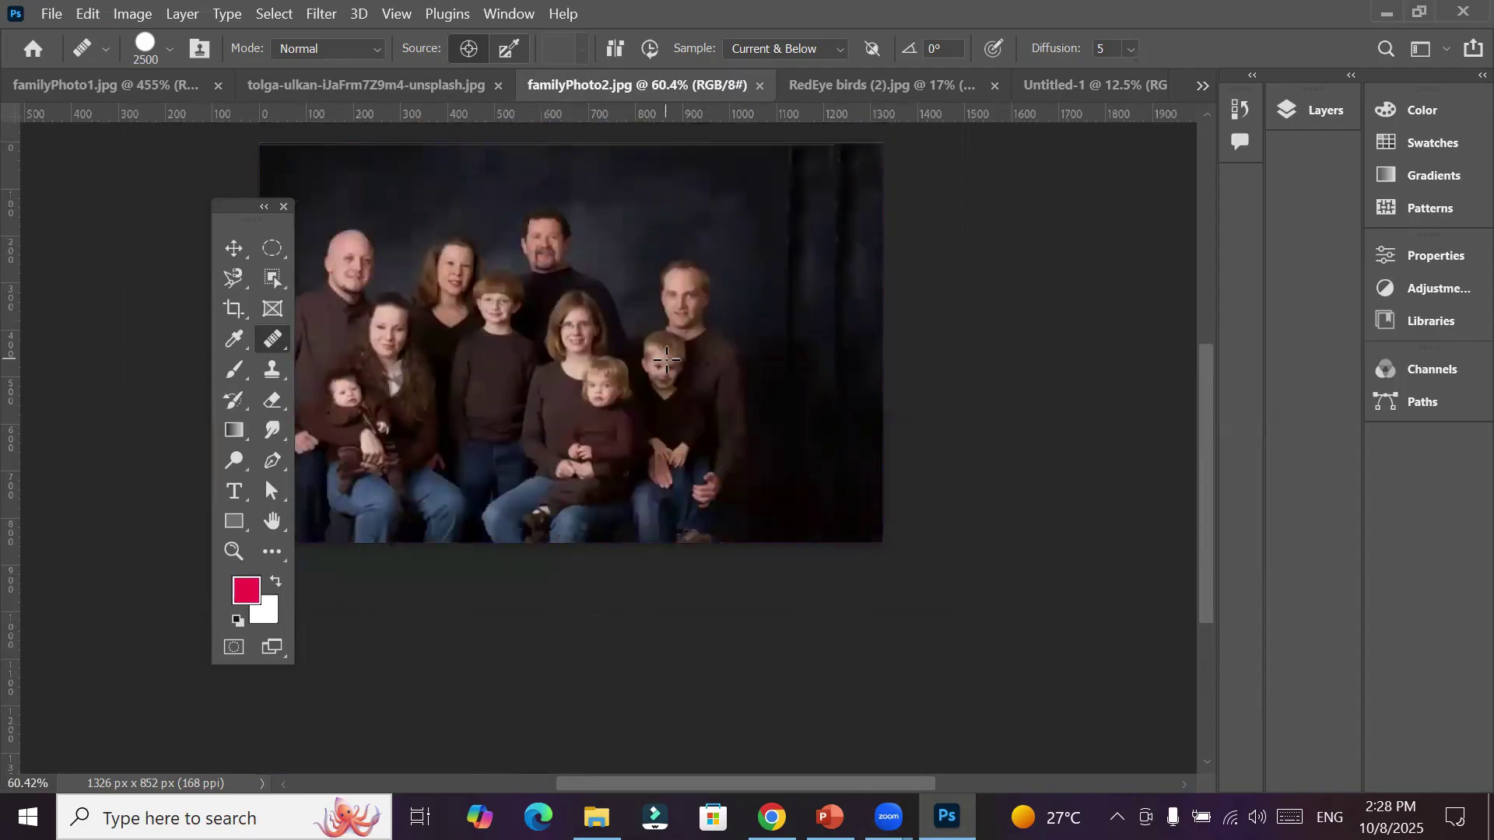
key("bracketleft")
key("bracketleft")
key("bracketleft")
key("bracketleft")
key("bracketleft")
key("bracketleft")
key("bracketleft")
key("bracketleft")
key("bracketleft")
key("bracketleft")
key("bracketleft")
key("bracketleft")
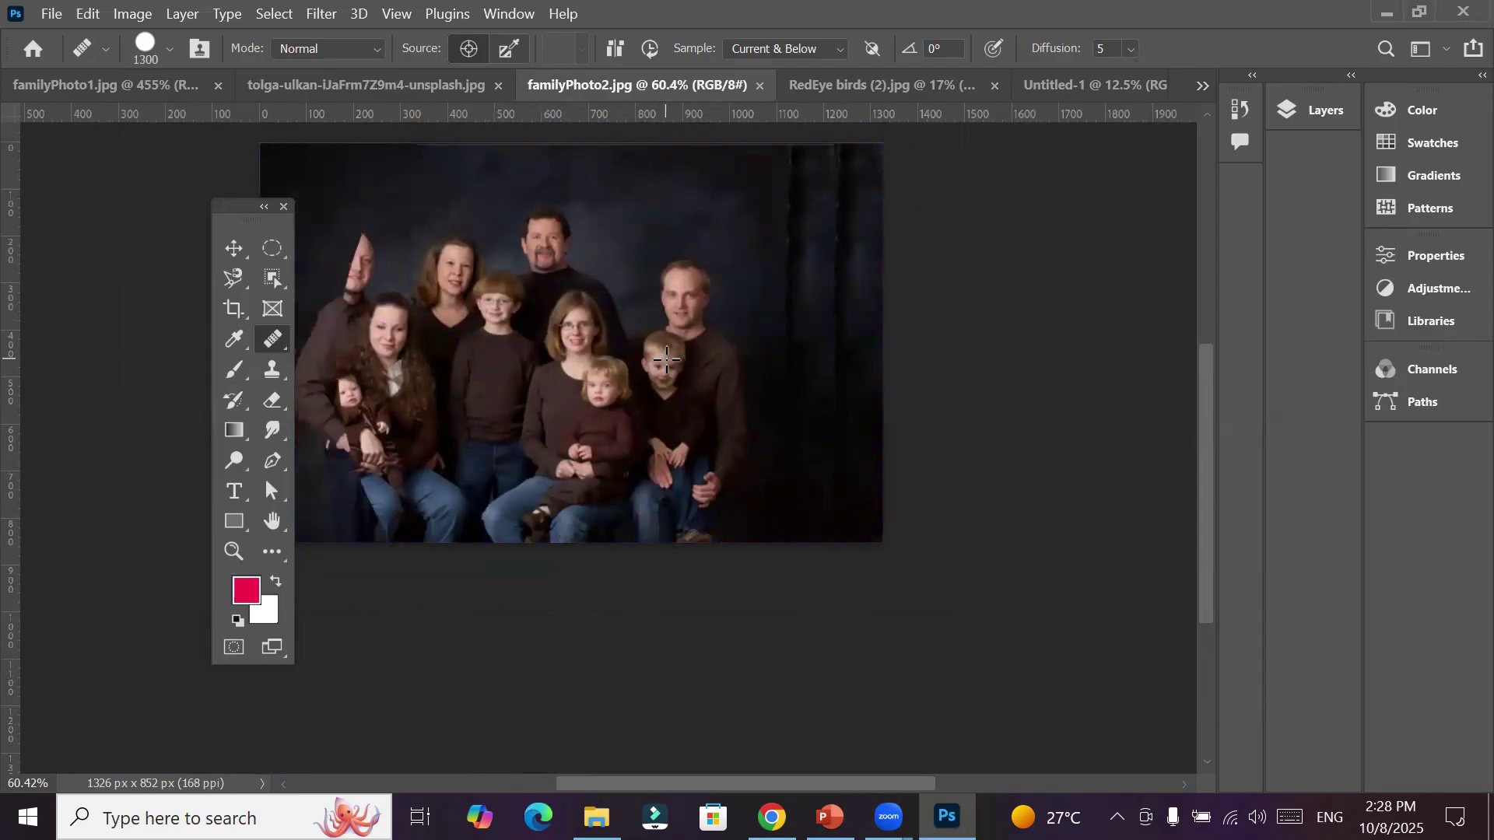
key("bracketleft")
key("bracketleft")
key("bracketleft")
key("bracketleft")
key("bracketleft")
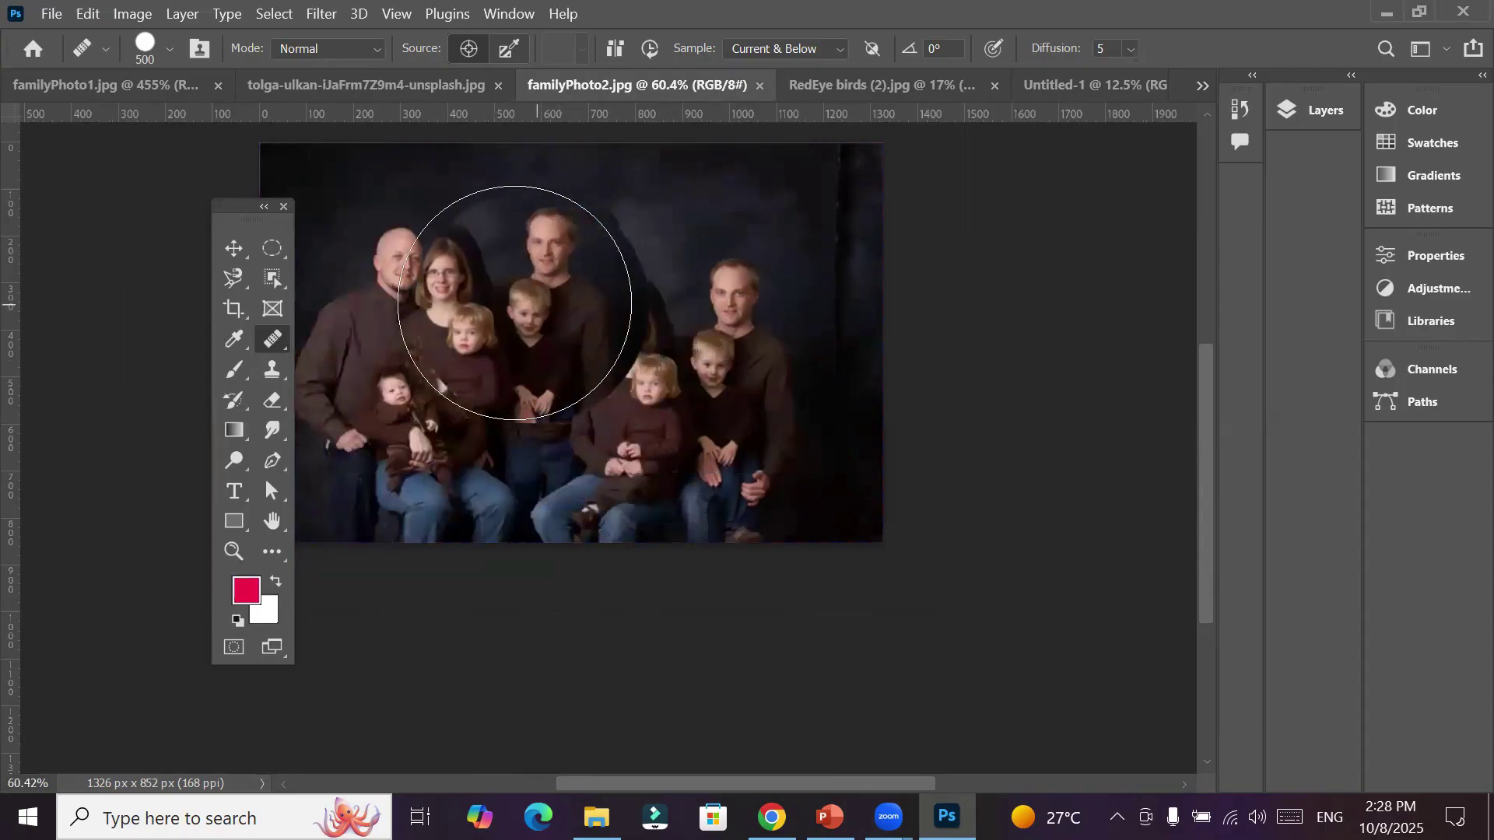
key("bracketleft")
key("bracketleft")
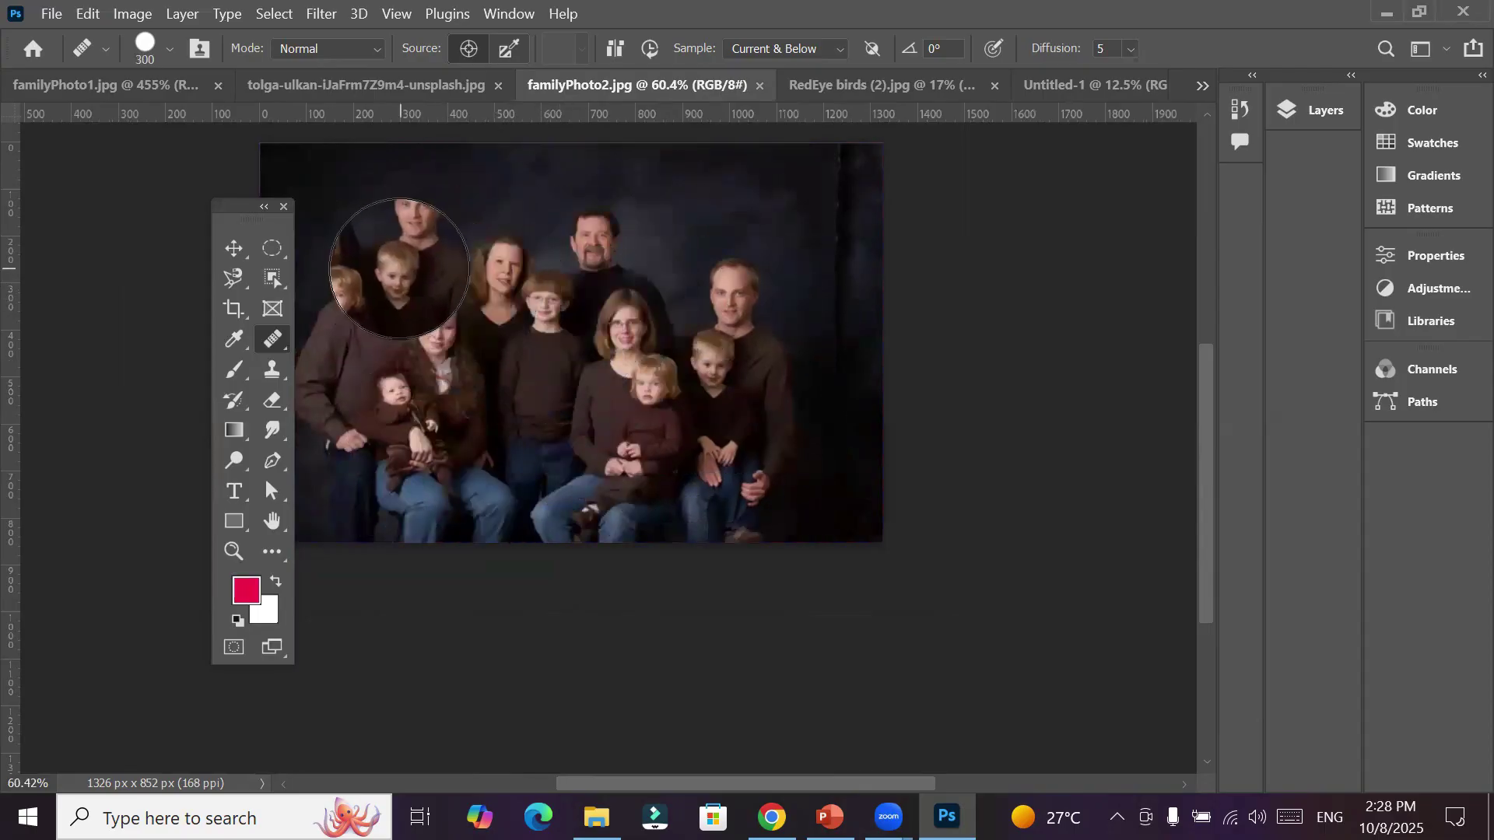
left_click(396, 264, "alt")
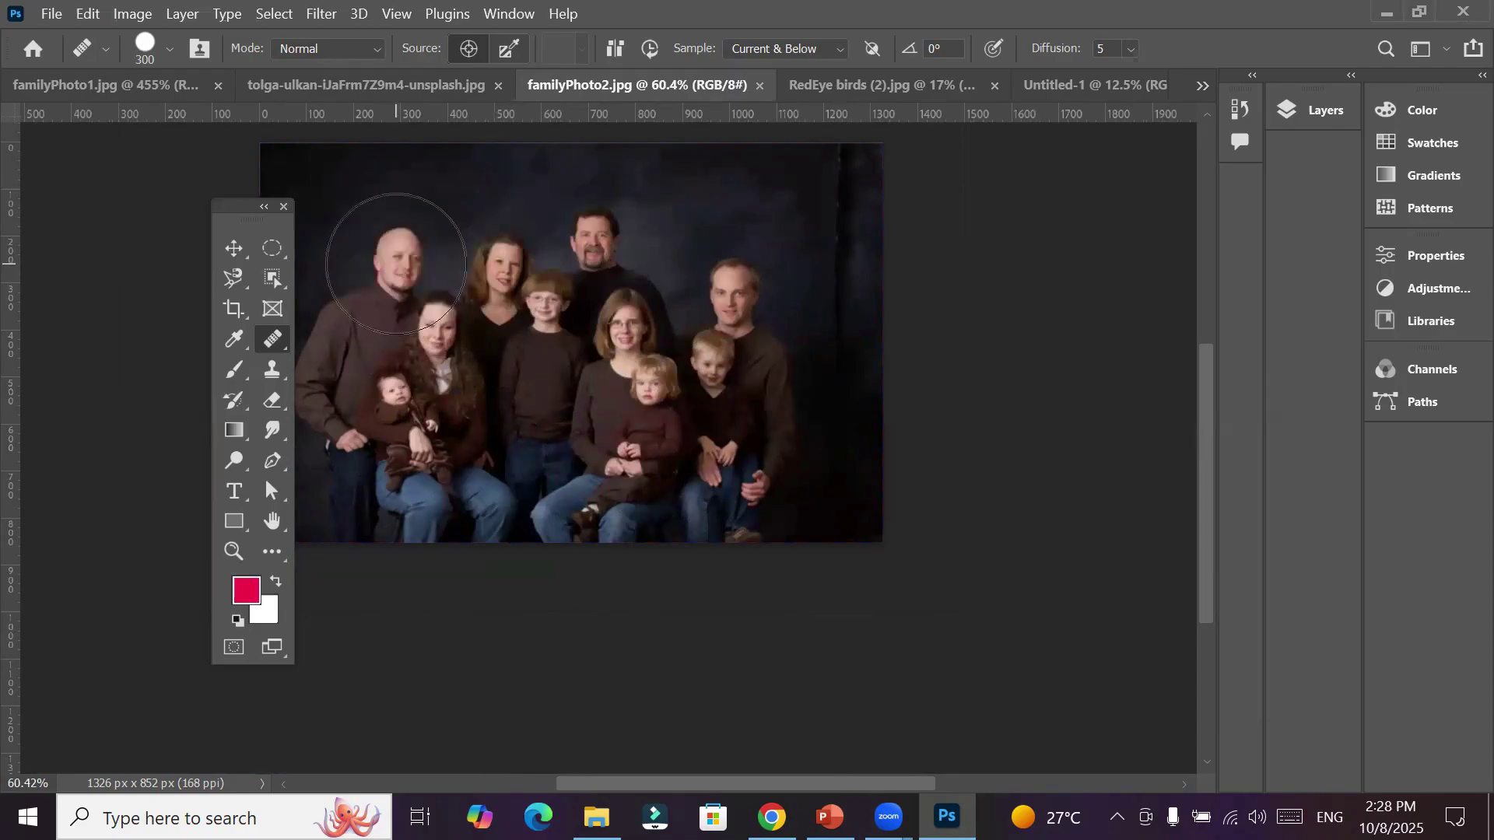
Paint the sampled family photo content with one short Healing Brush stroke on the upper middle of the blank Untitled-1 page
left_click(377, 87)
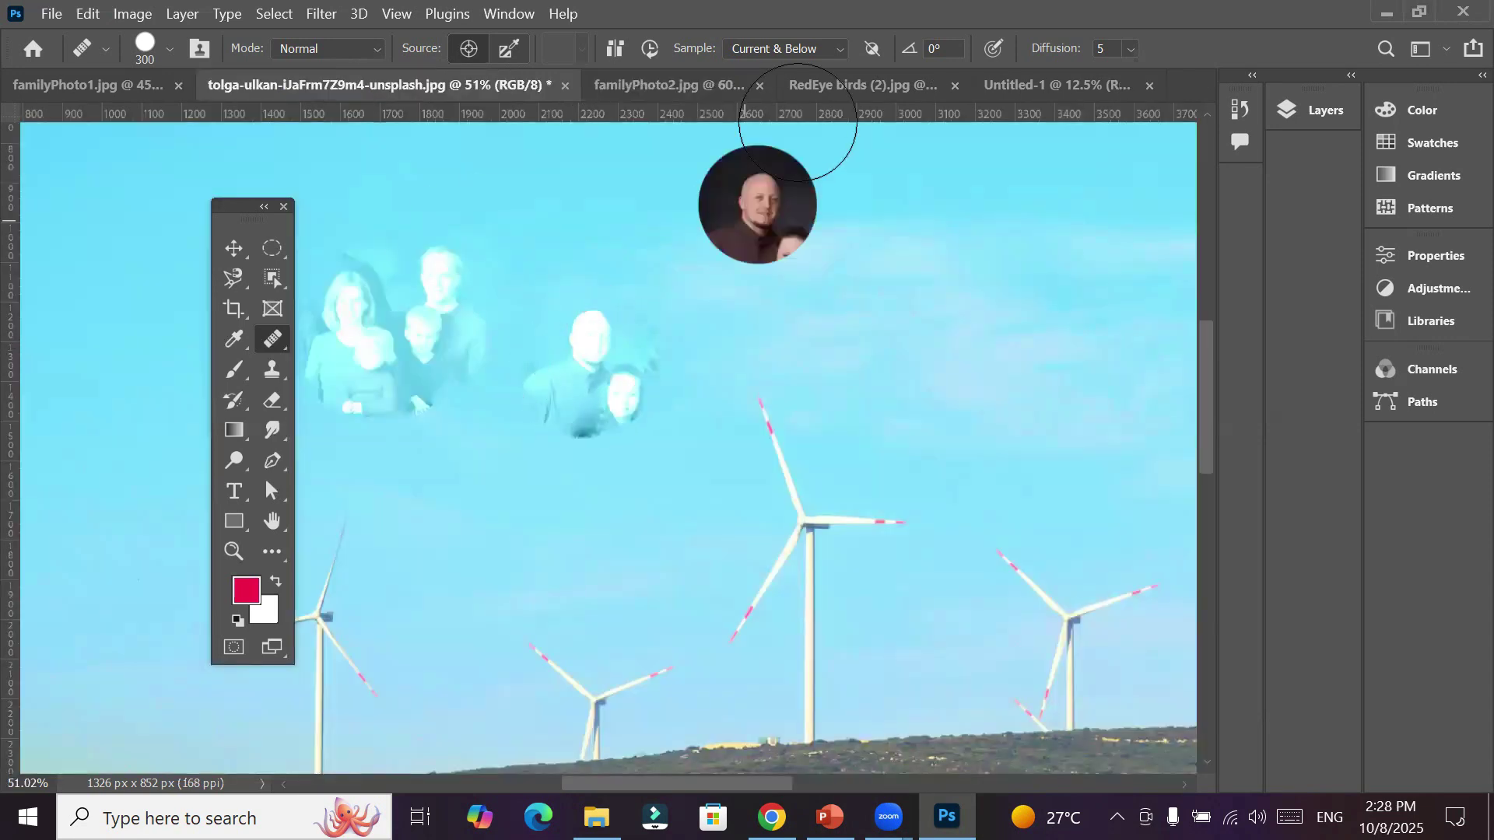
left_click(1012, 85)
mouse_move(608, 352)
left_mouse_down()
mouse_move(611, 388)
mouse_move(615, 360)
mouse_move(585, 361)
mouse_move(615, 421)
mouse_move(572, 364)
left_mouse_up()
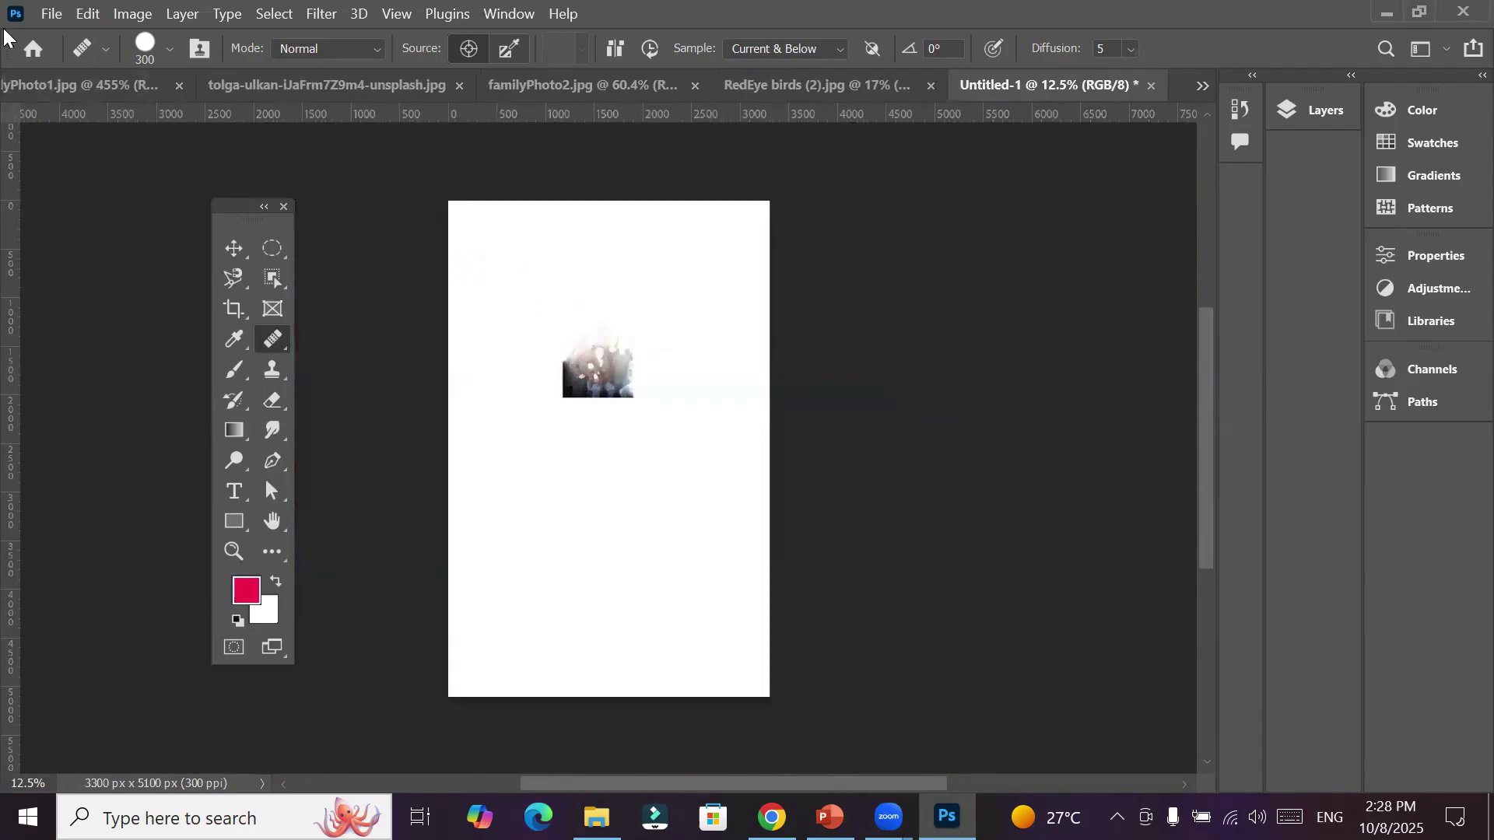
Stamp the sampled bald man's face repeatedly with the Healing Brush over the enlarged face in familyPhoto1.jpg
left_click(105, 89)
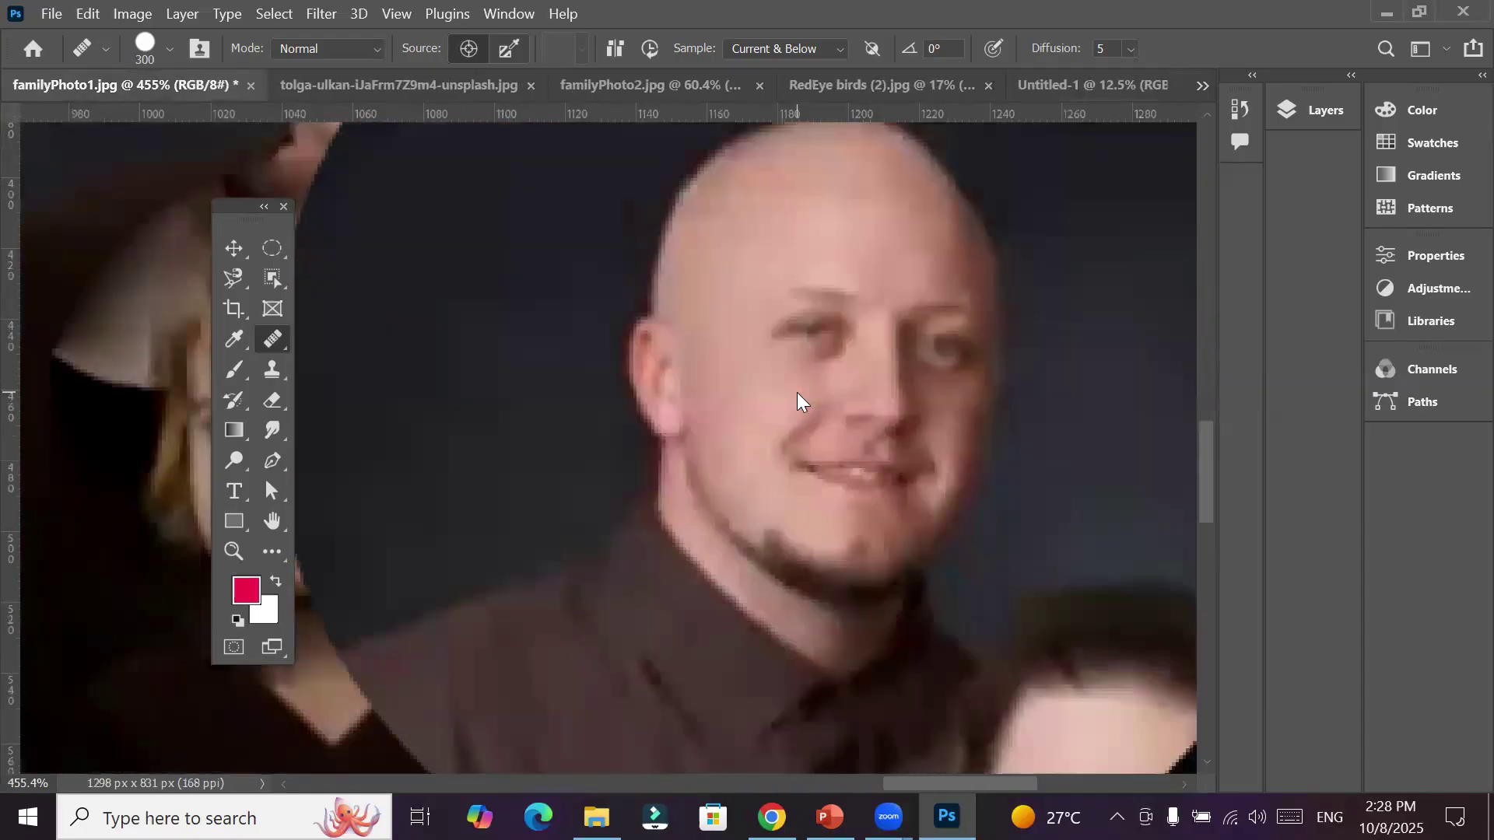
left_click(797, 392)
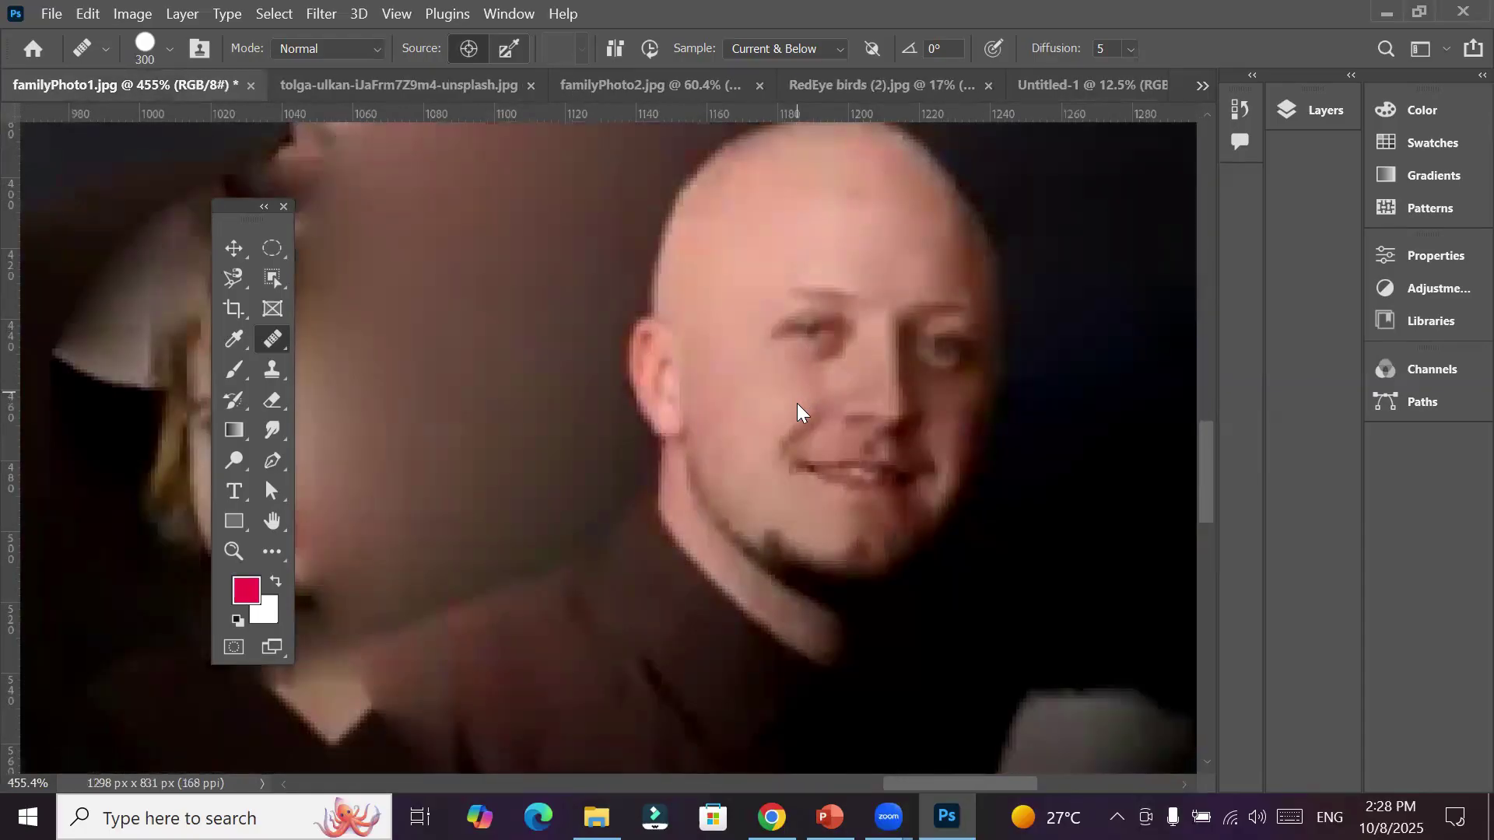
left_click(793, 361)
left_click(797, 362)
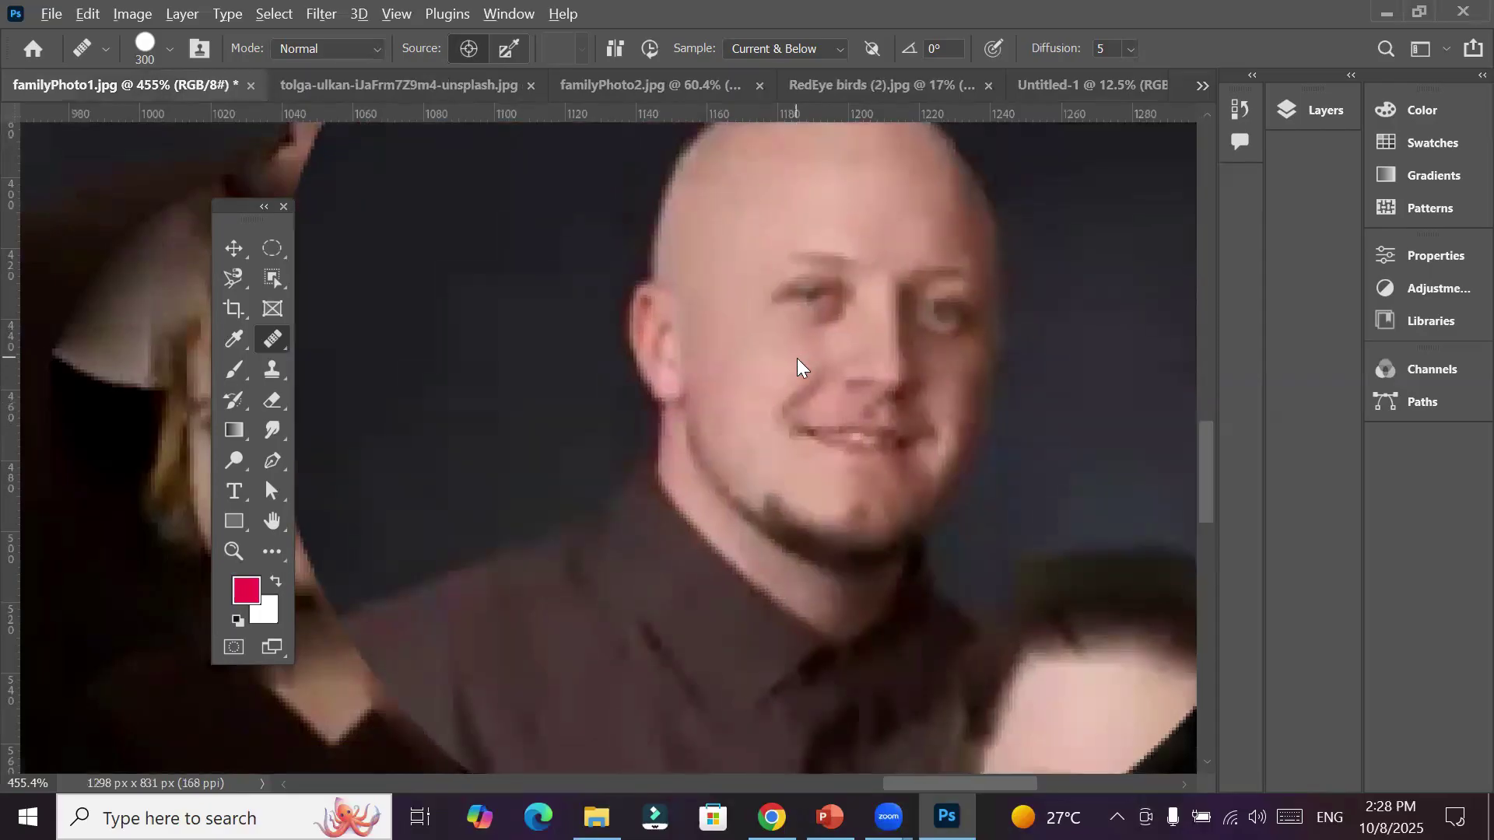
scroll(796, 358, "down", 1)
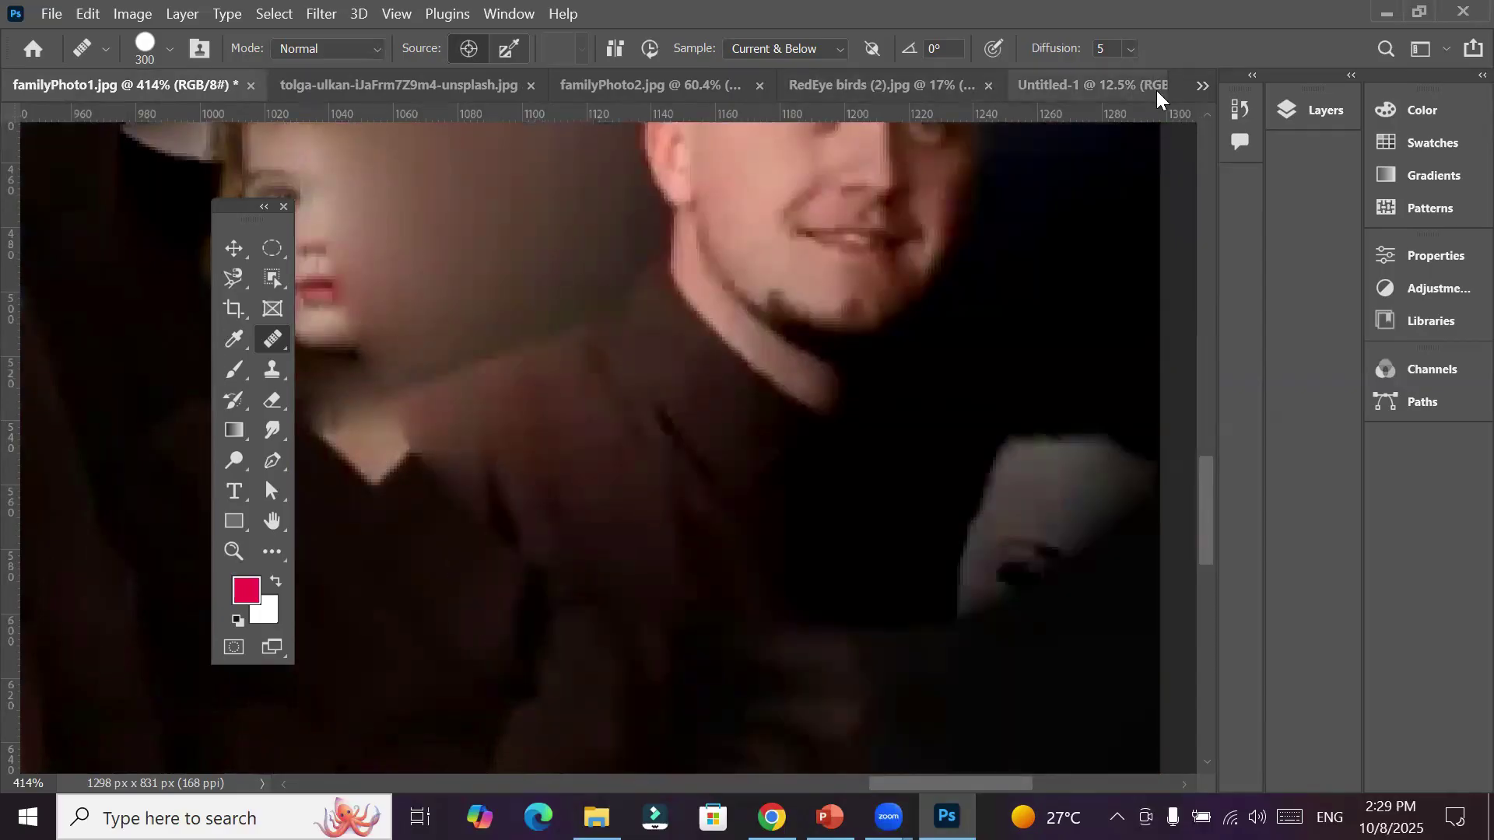
Close Untitled-1 and RedEye birds (2).jpg without saving changes
left_click(1143, 91)
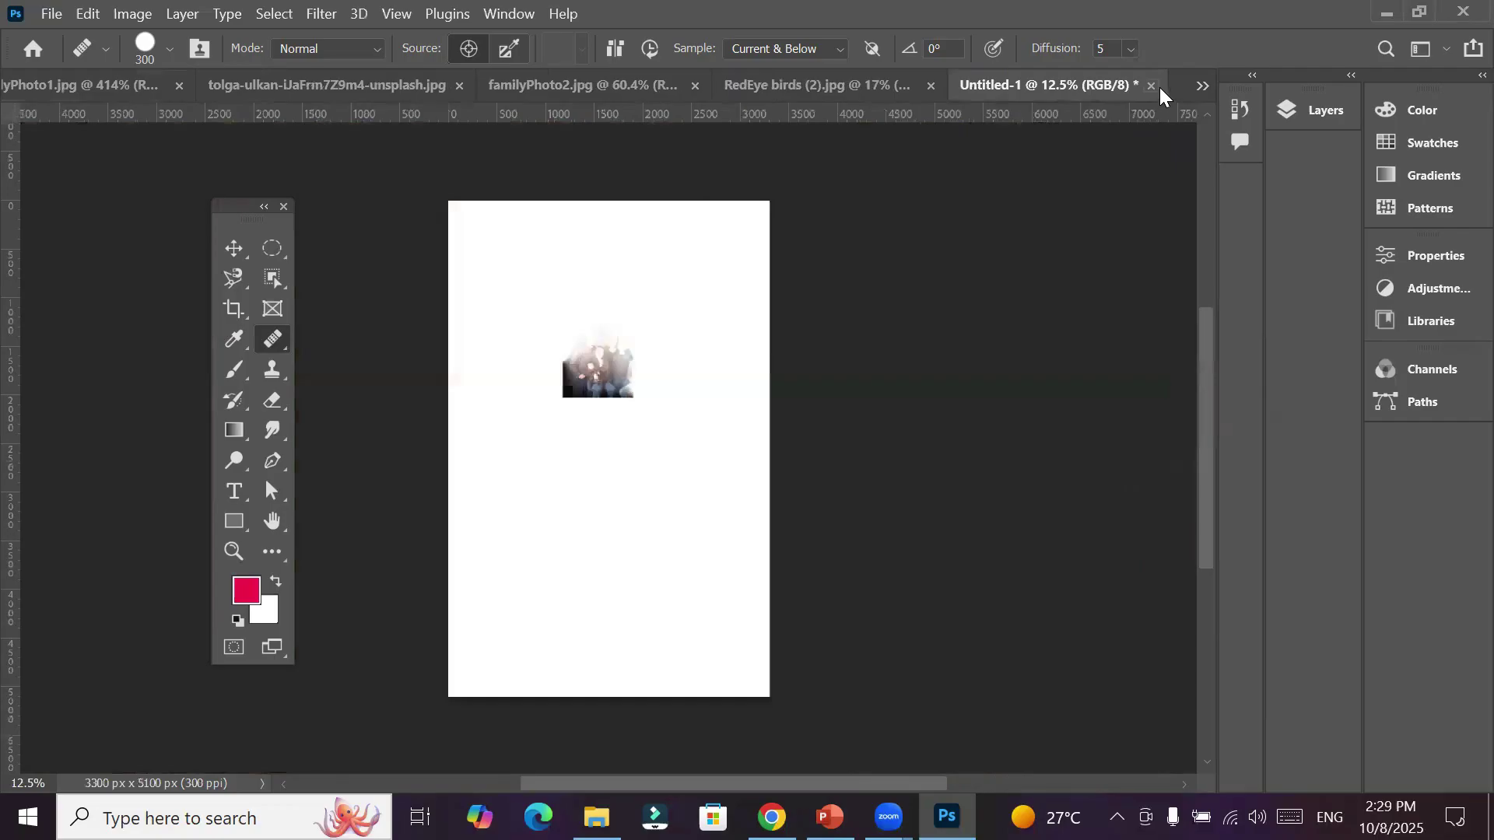
left_click(1157, 87)
left_click(795, 340)
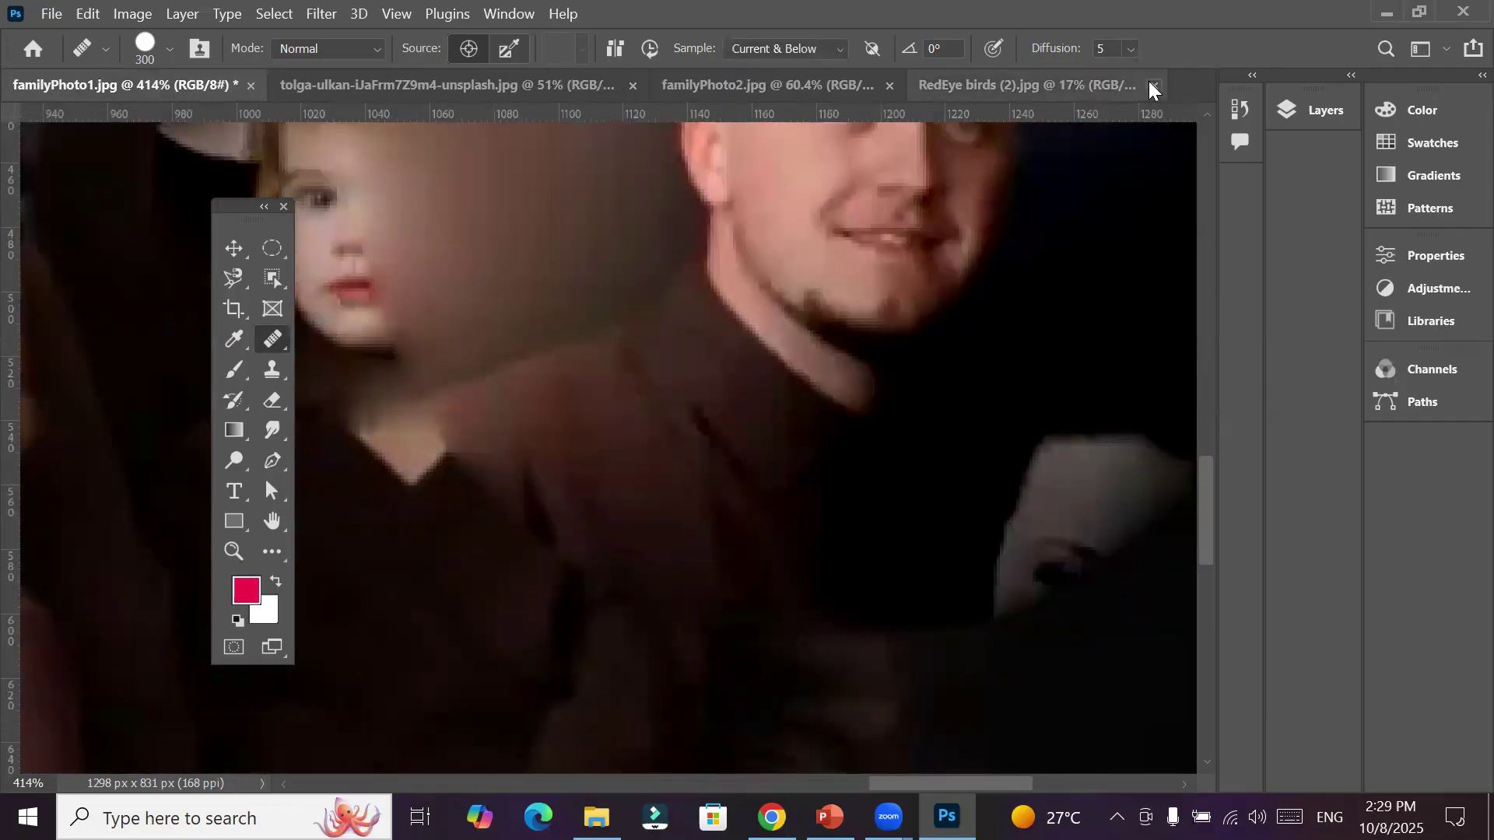
left_click(1150, 84)
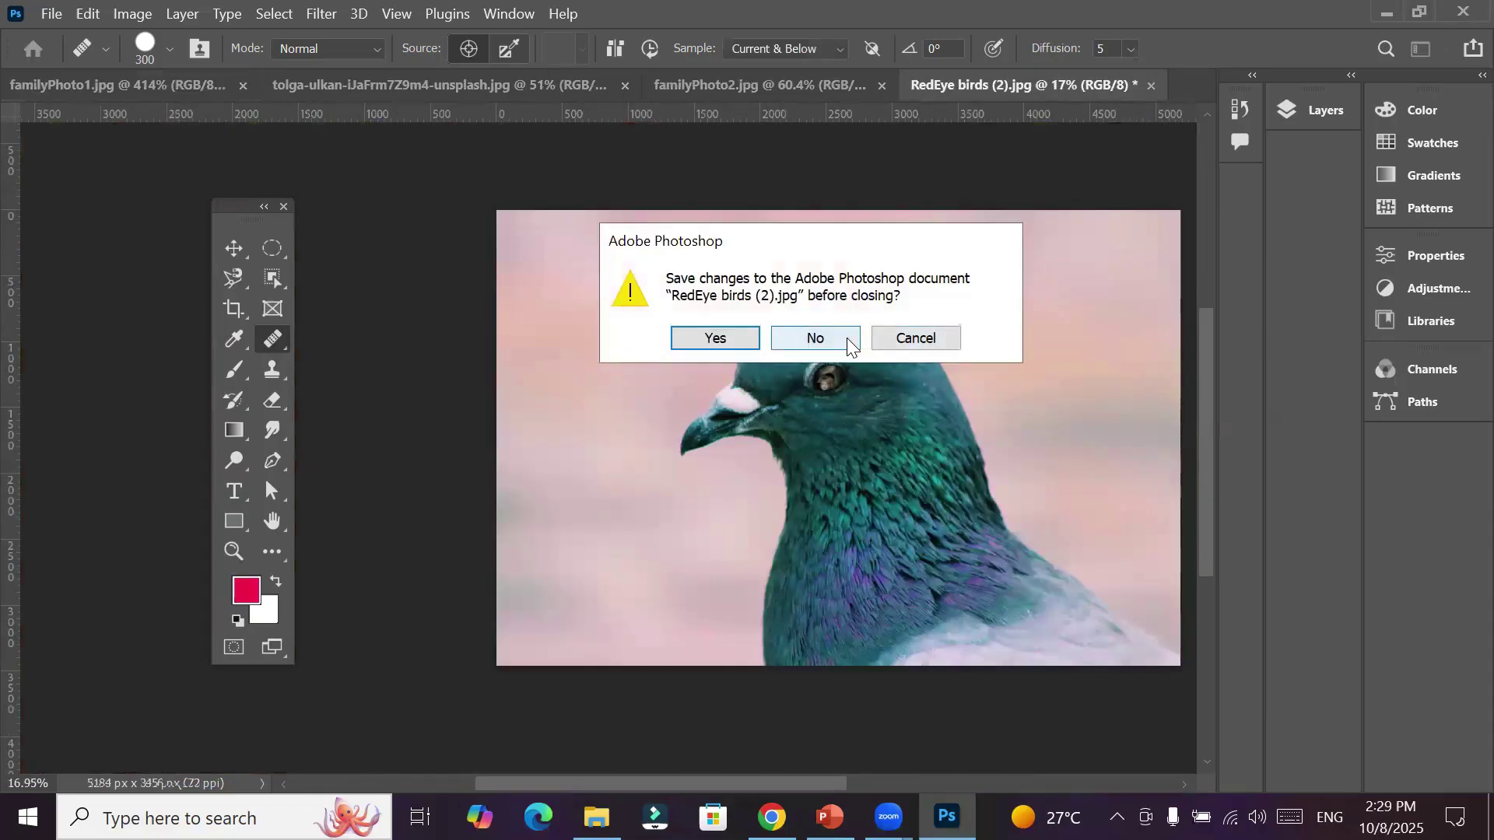
left_click(846, 338)
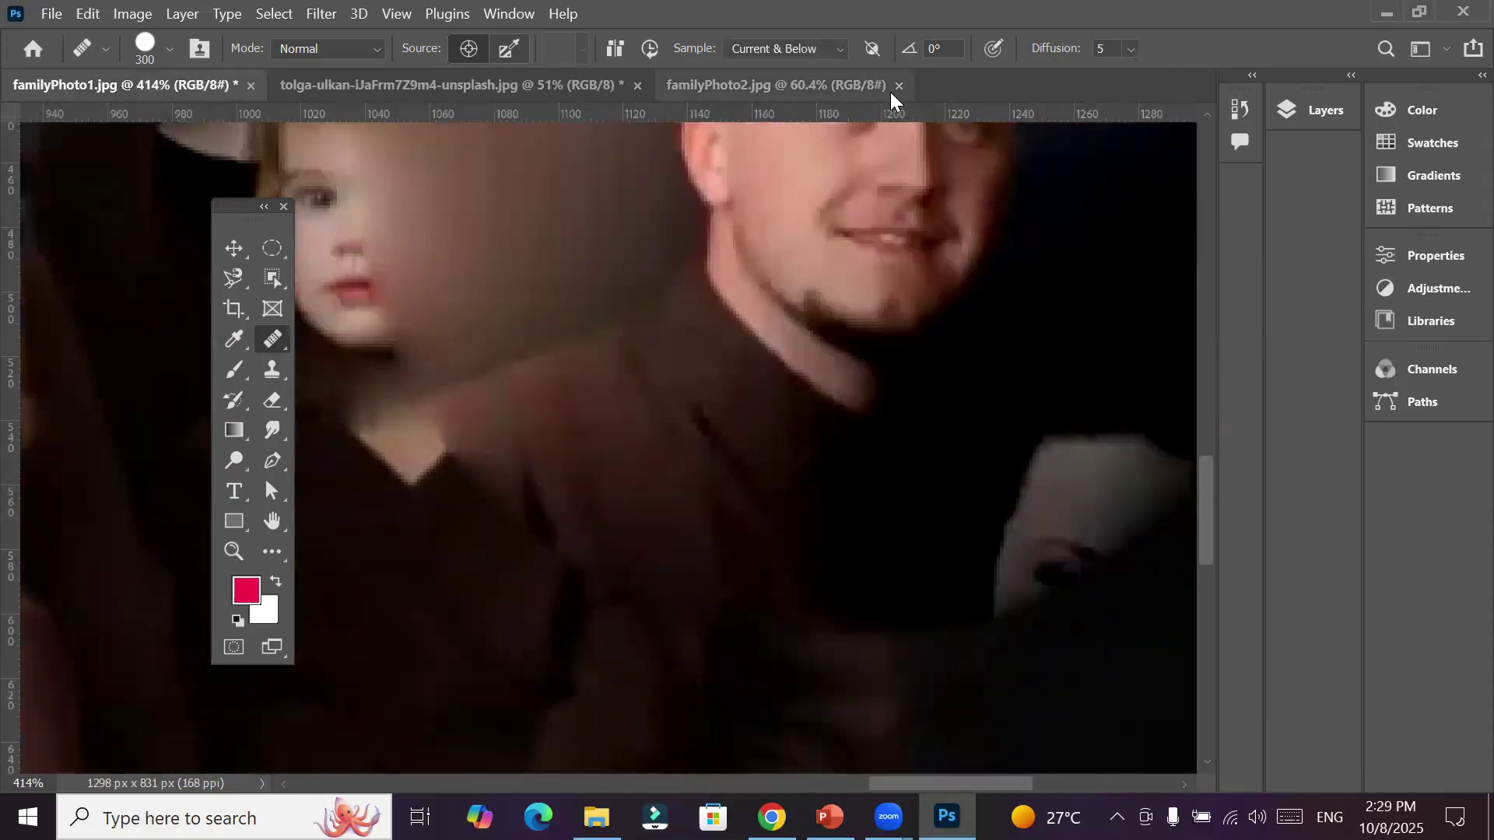
Close familyPhoto2.jpg, the wind turbine photo and familyPhoto1.jpg, discarding any unsaved changes
left_click(899, 84)
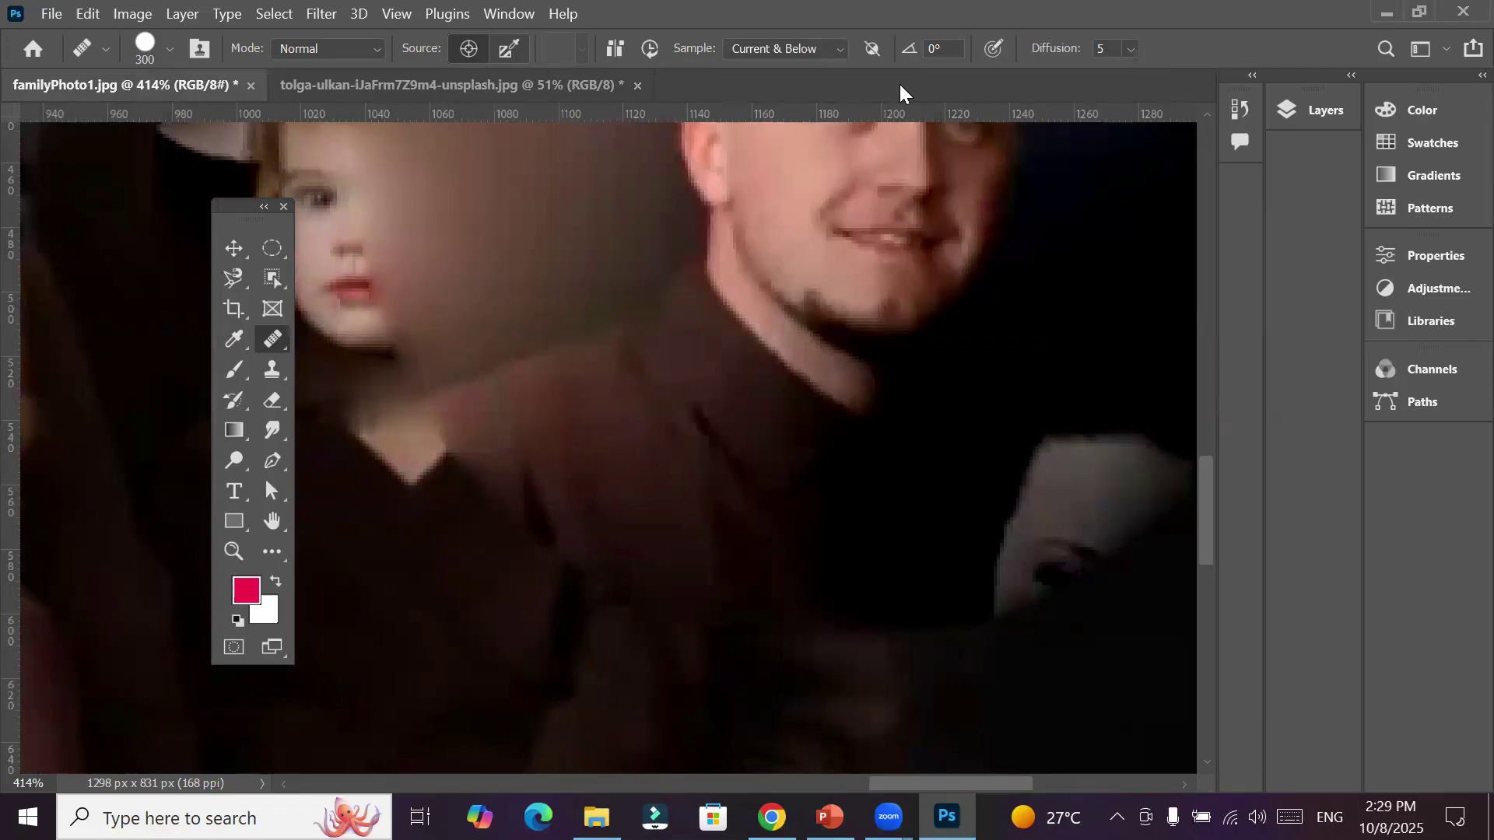
left_click(635, 81)
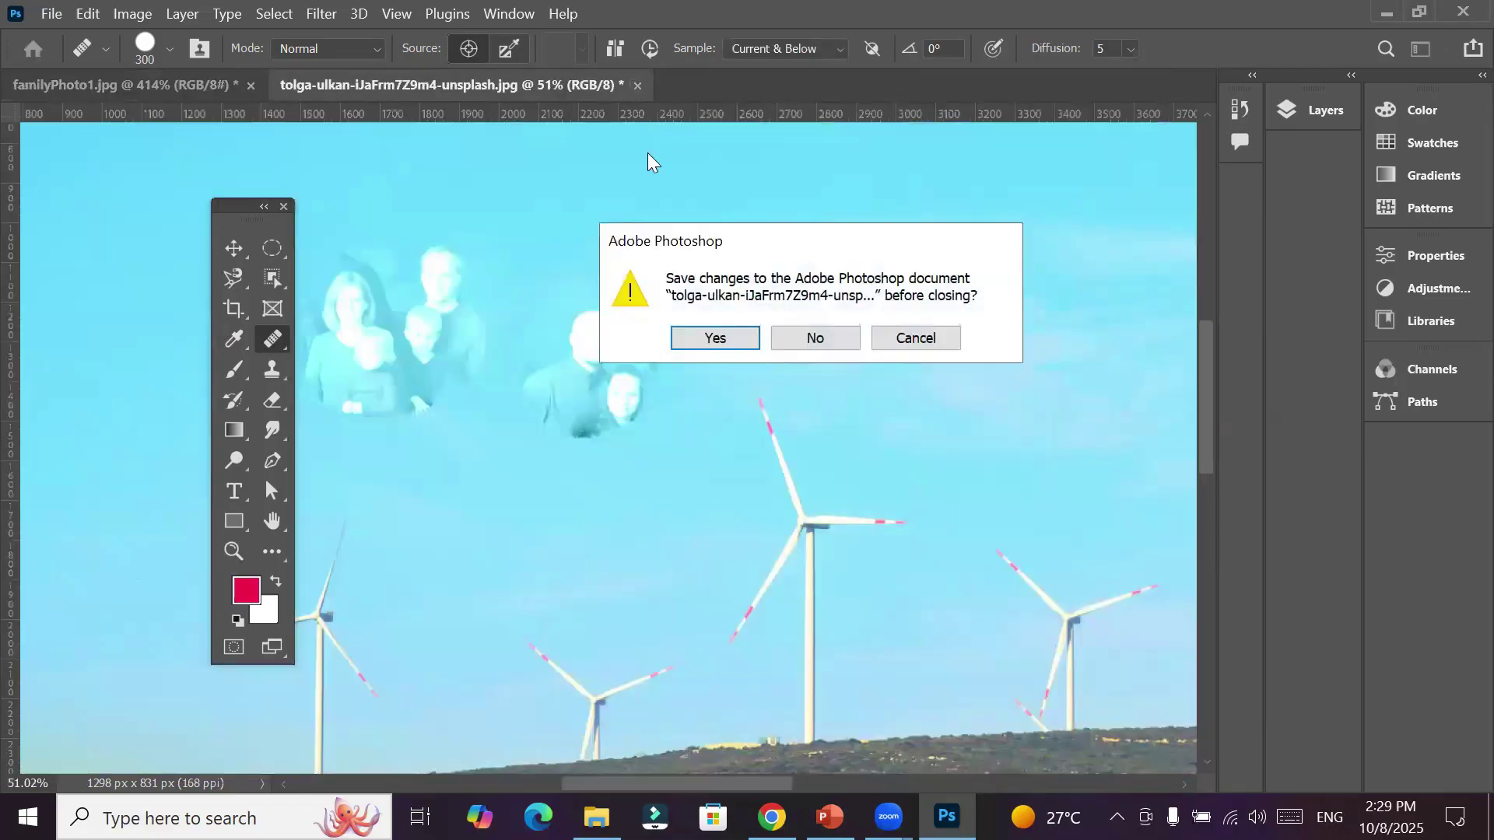
left_click(834, 340)
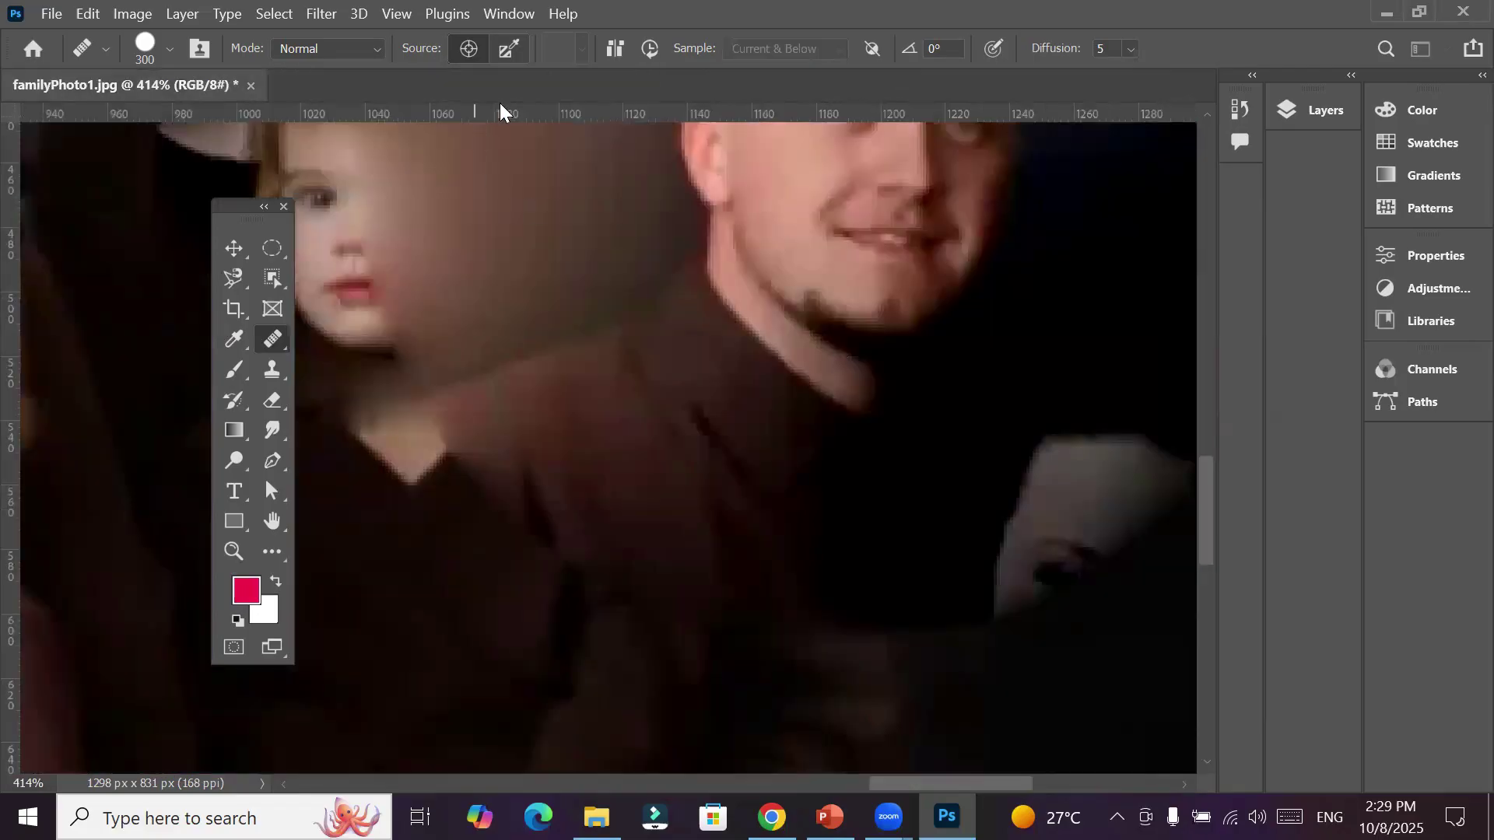
left_click(250, 85)
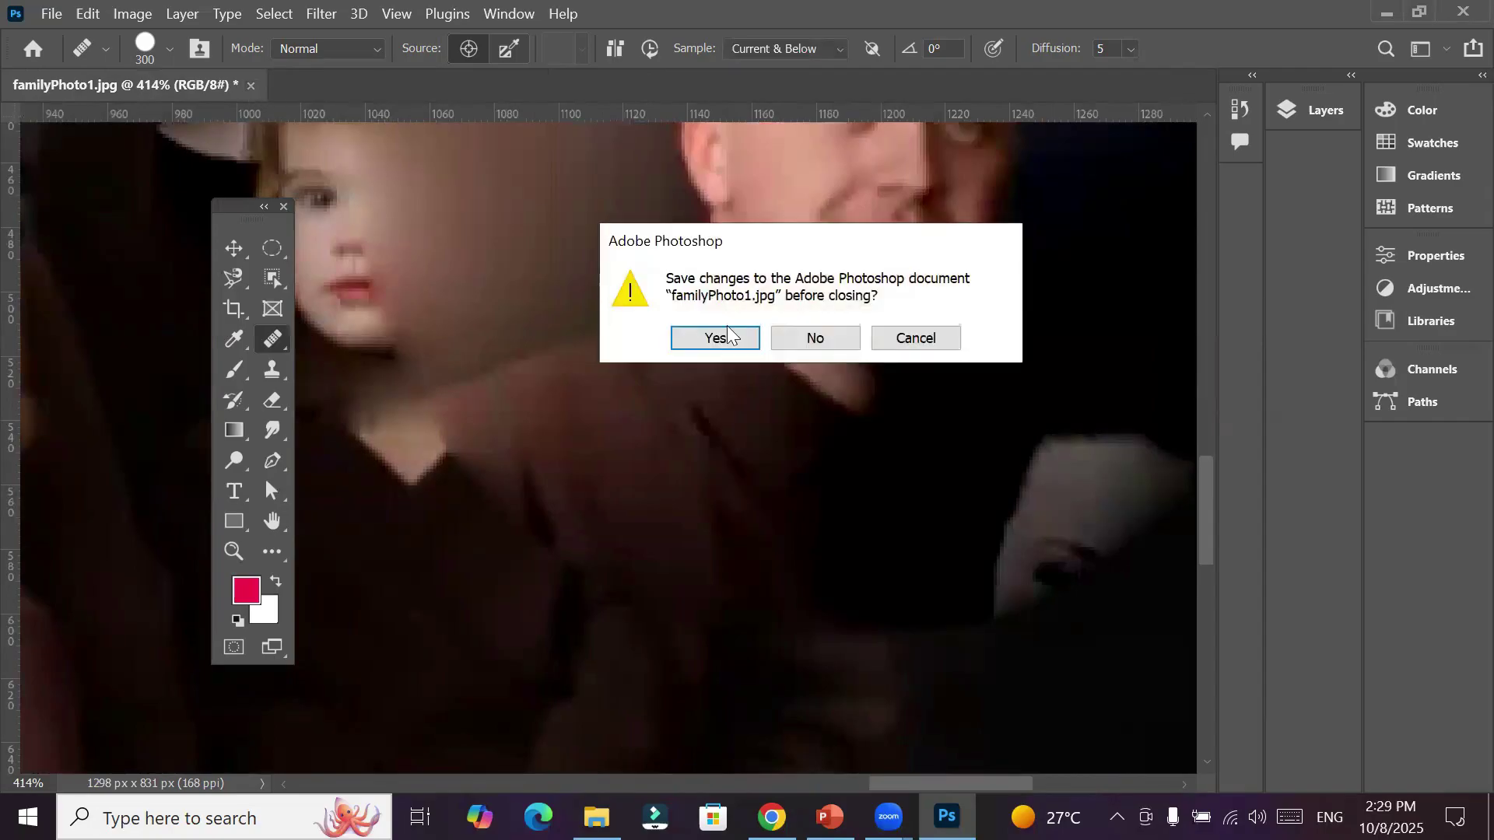
left_click(800, 336)
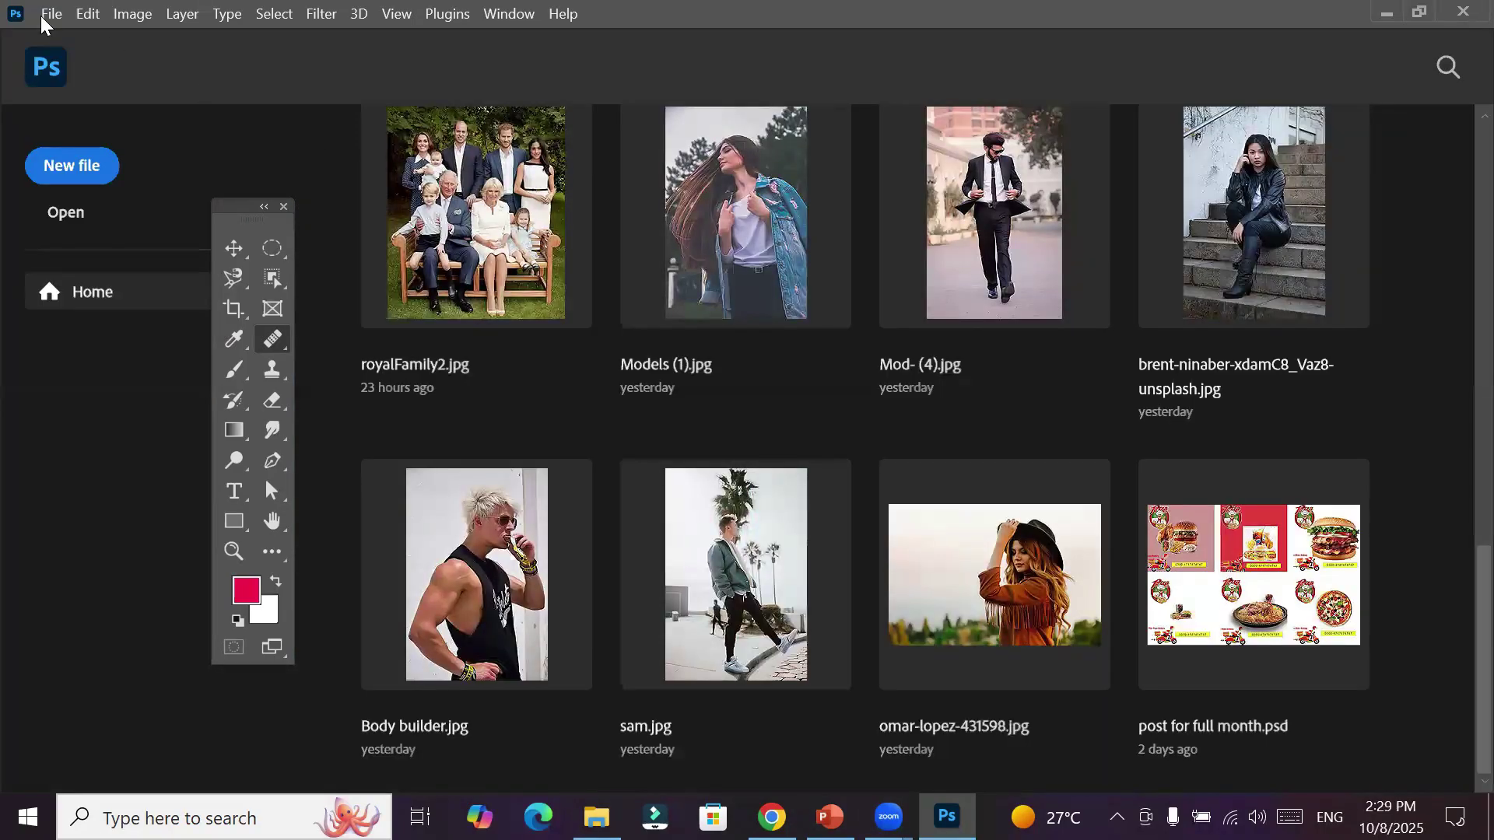
Create a blank document from the recent Tabloid preset, 11 x 17 in at 300 ppi
left_click(47, 15)
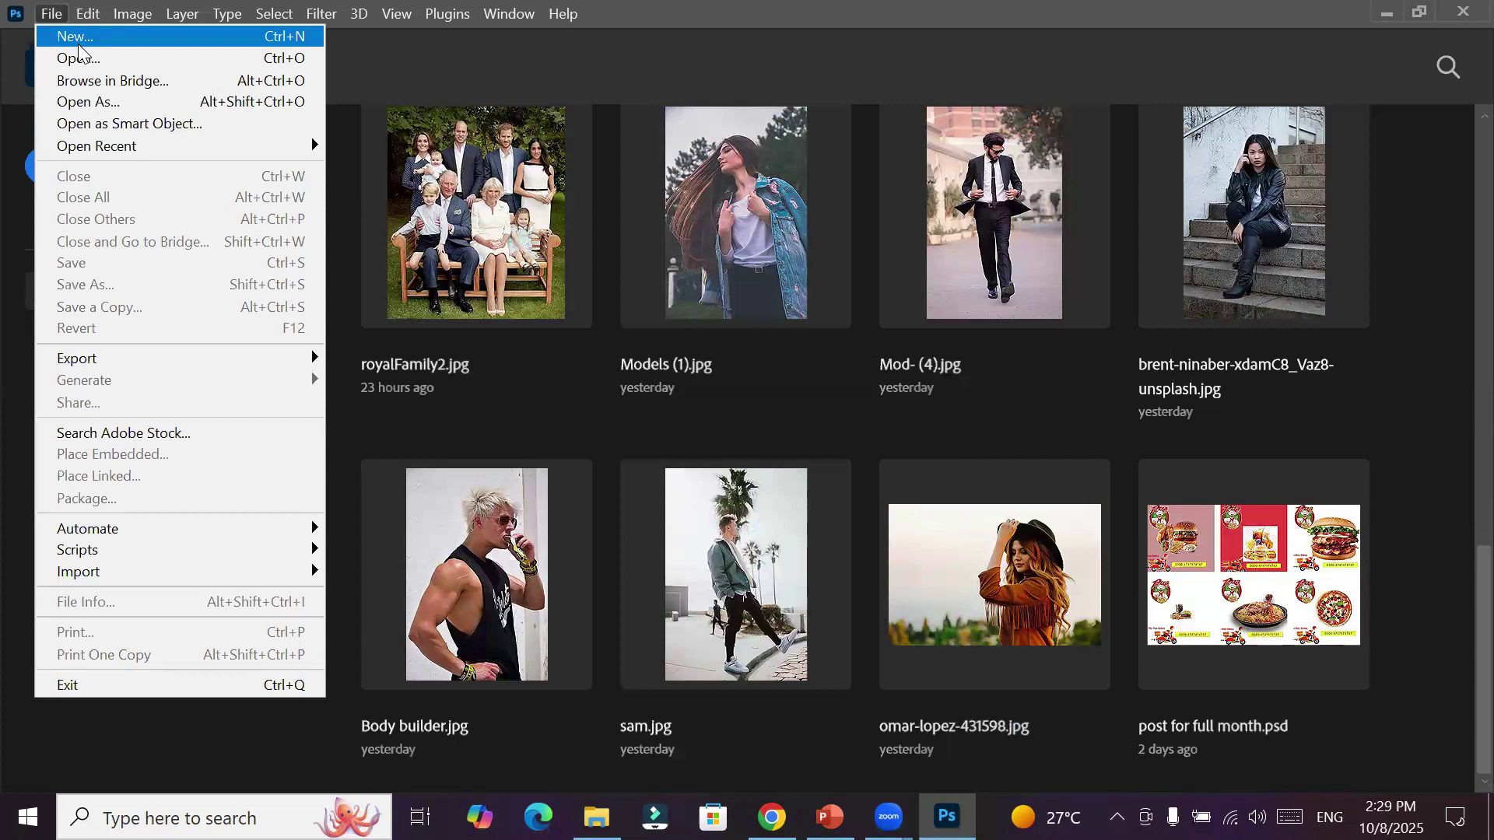
left_click(78, 39)
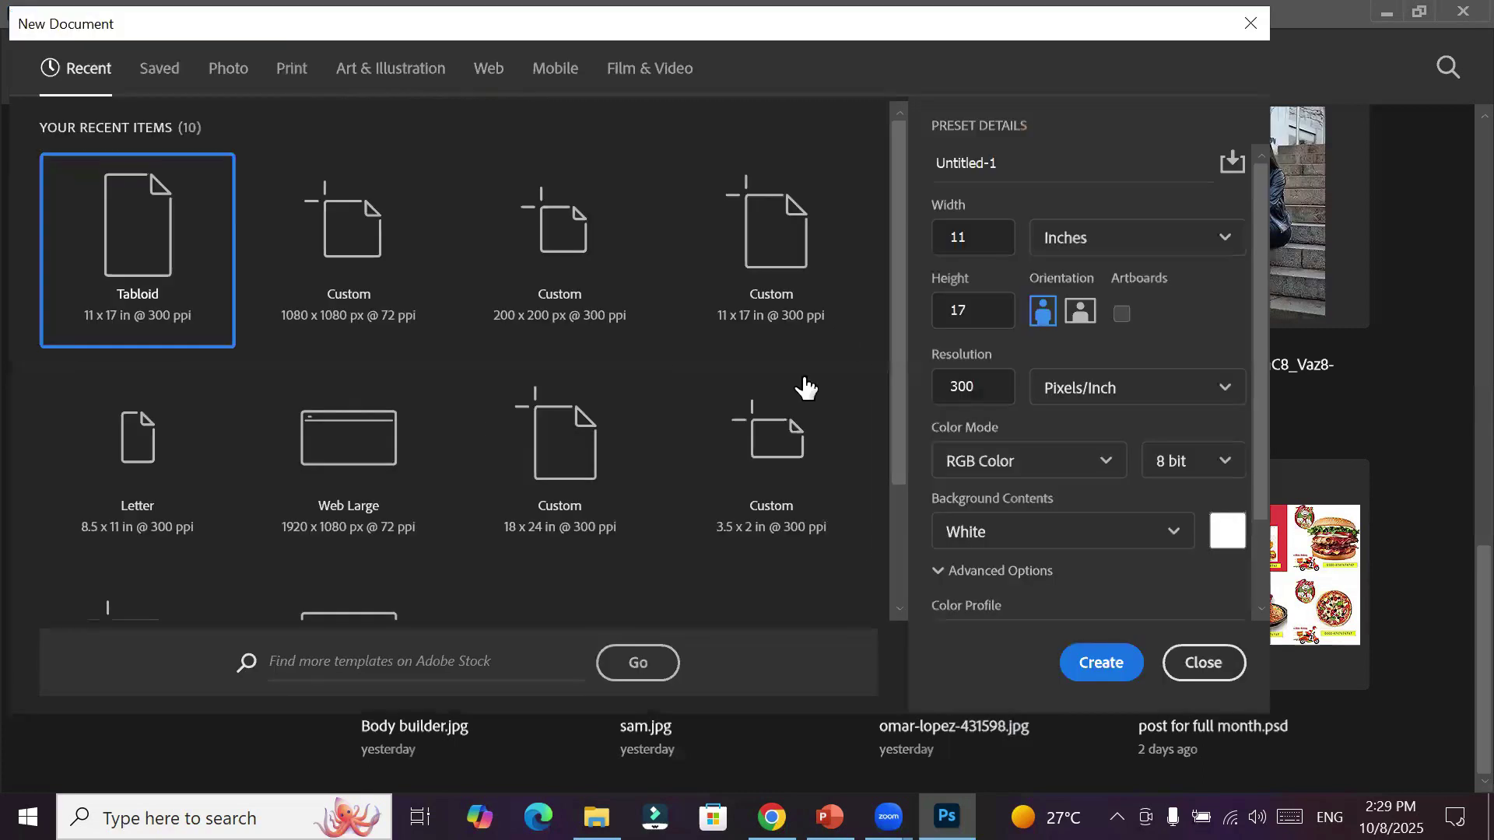
double_click(115, 265)
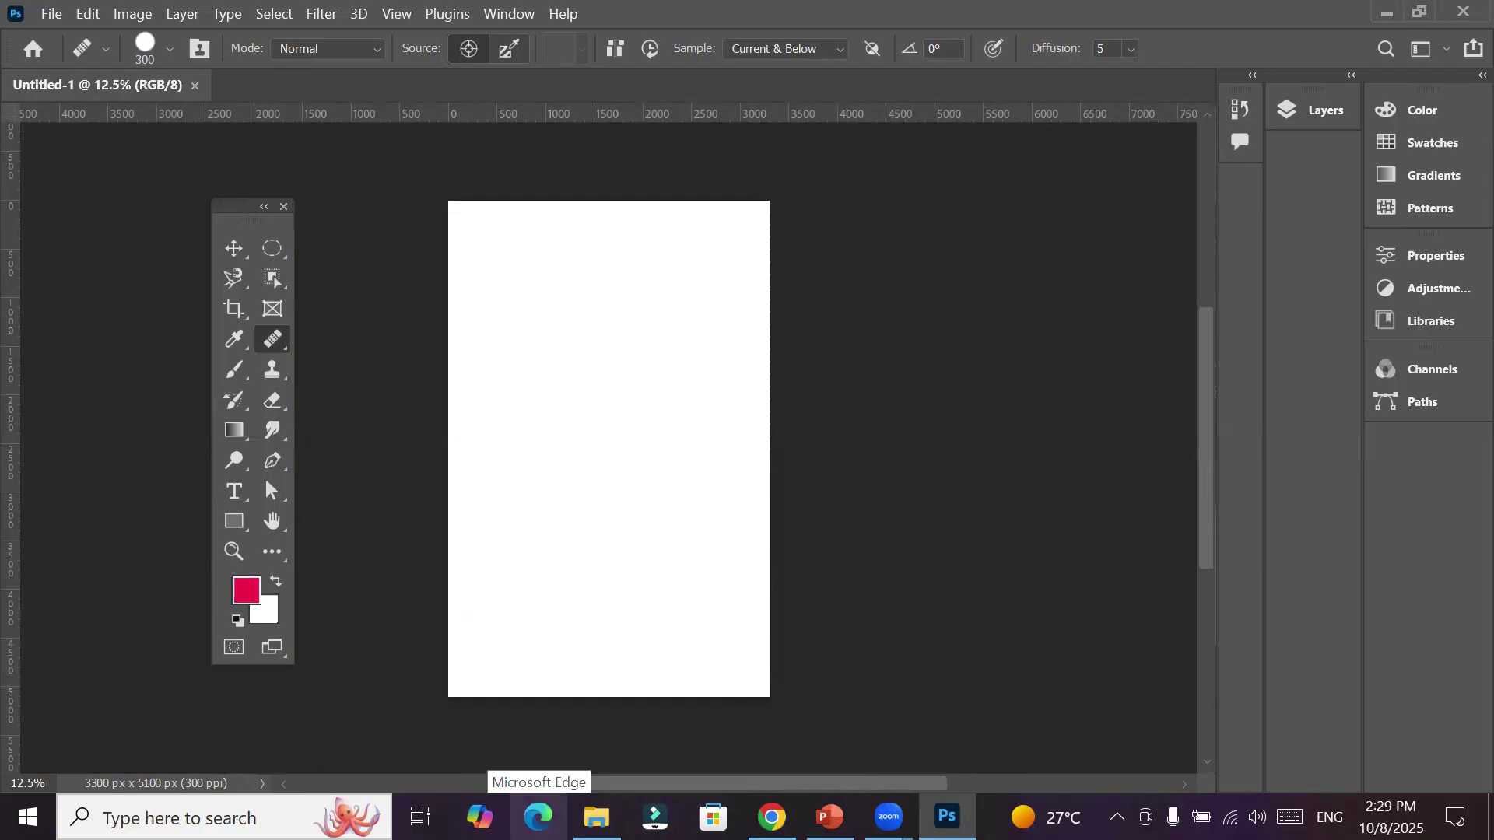
Switch to File Explorer and open the Bride folder inside _Graphics > Images on Local Disk (D:)
mouse_move(596, 817)
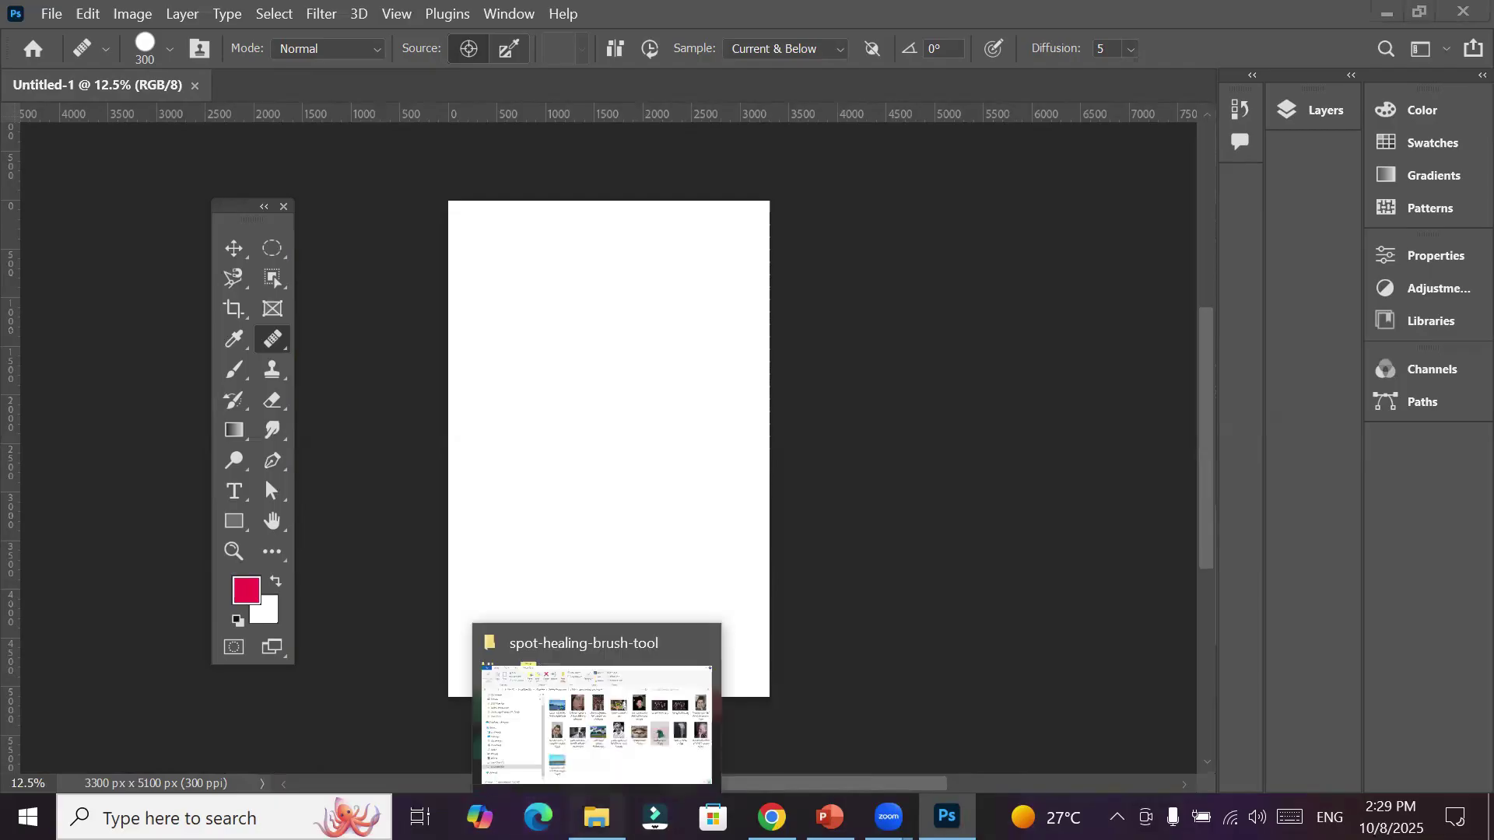
left_click(361, 178)
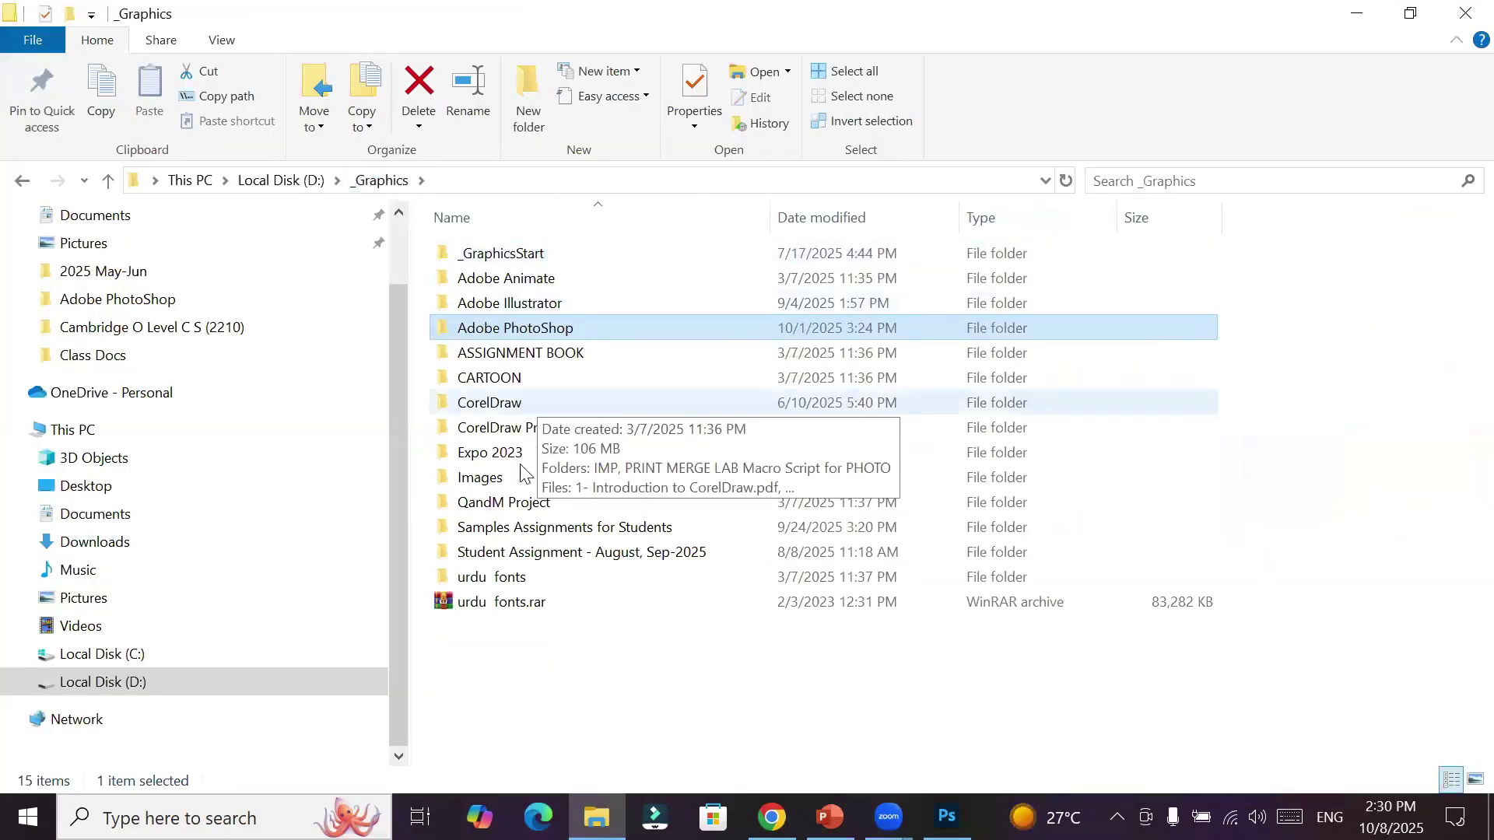
left_click(296, 184)
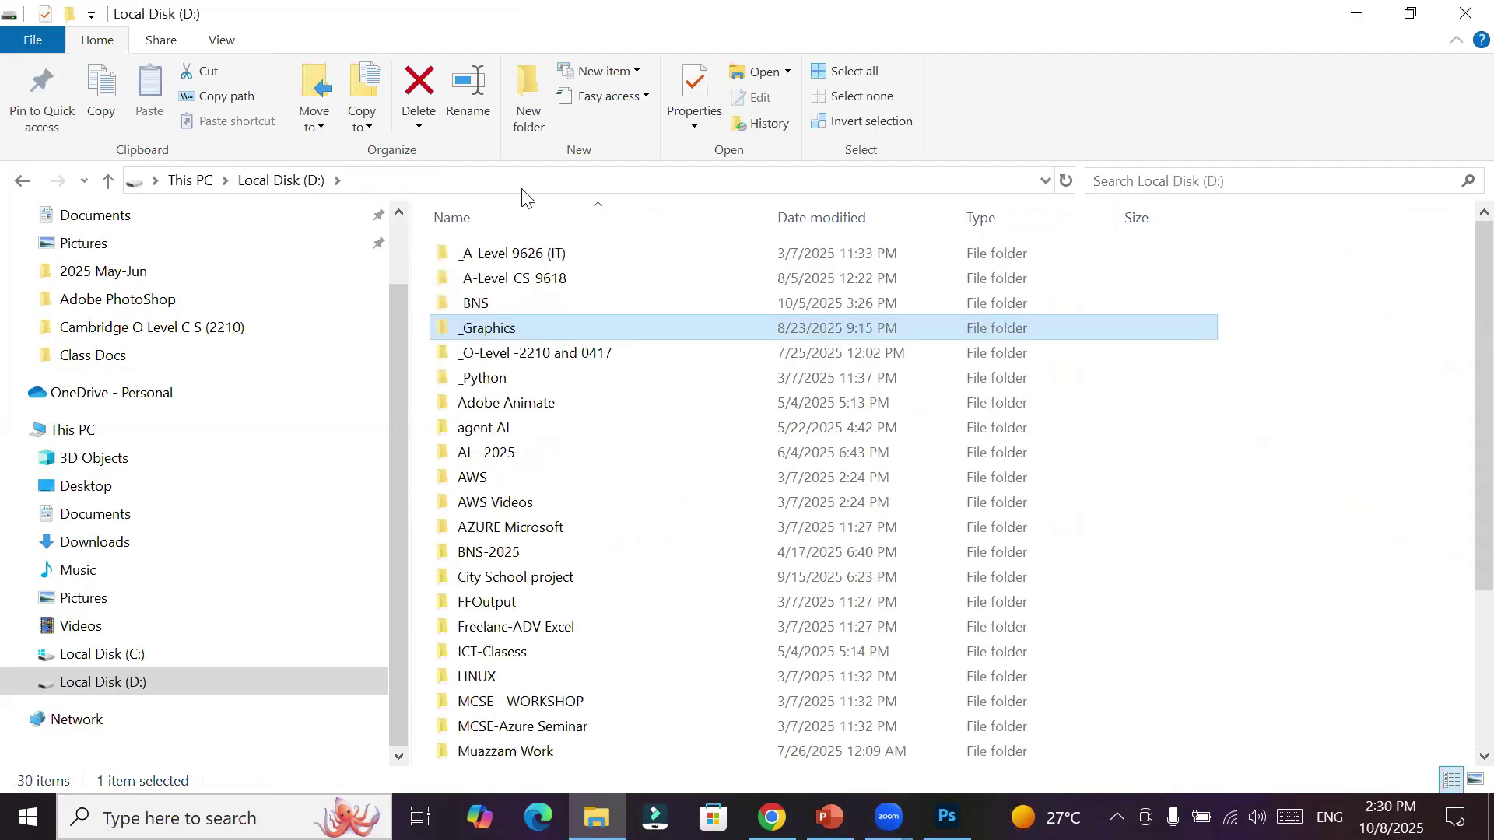
double_click(503, 329)
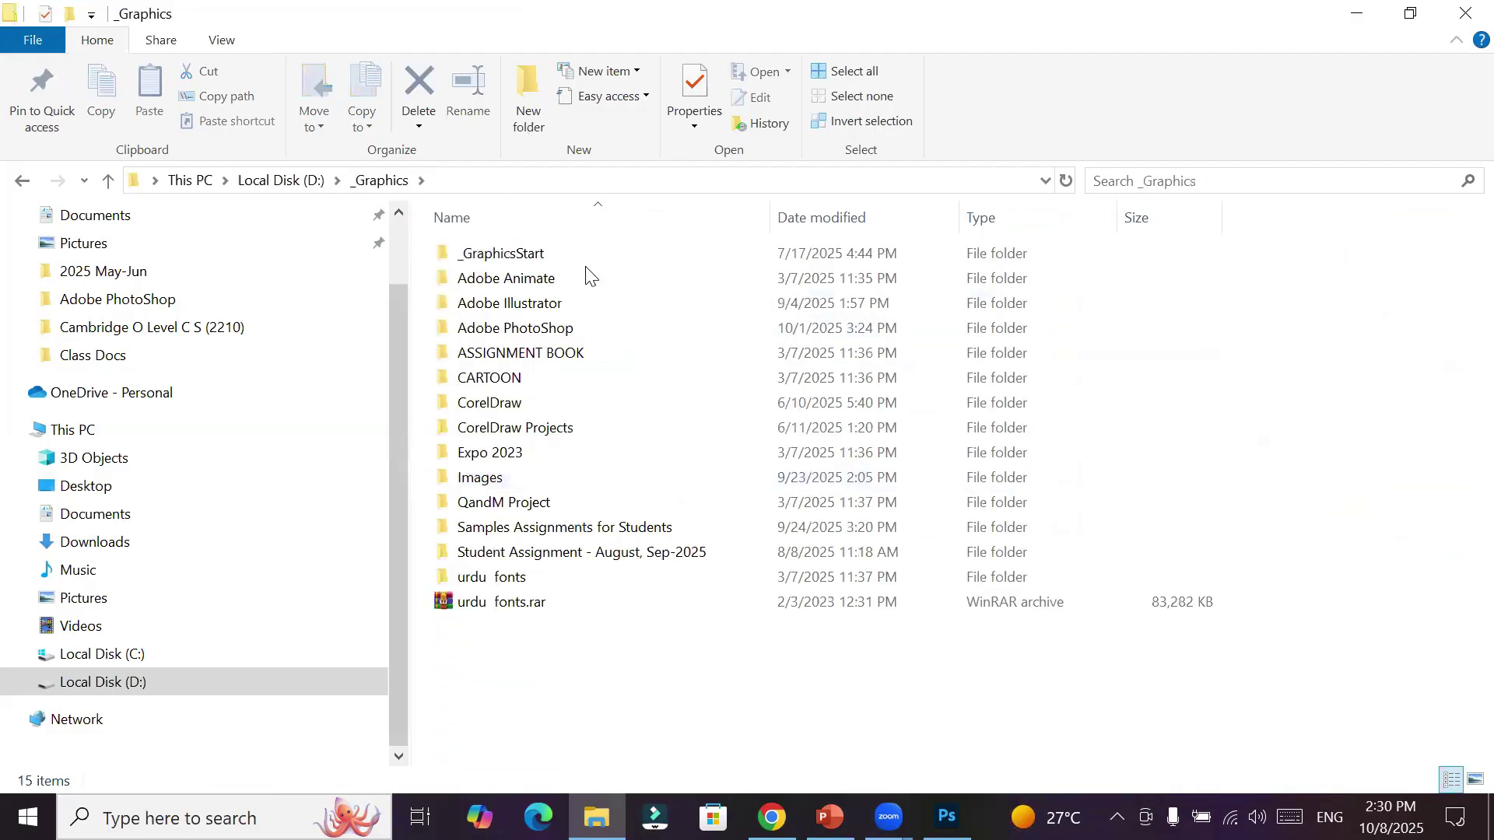
double_click(501, 485)
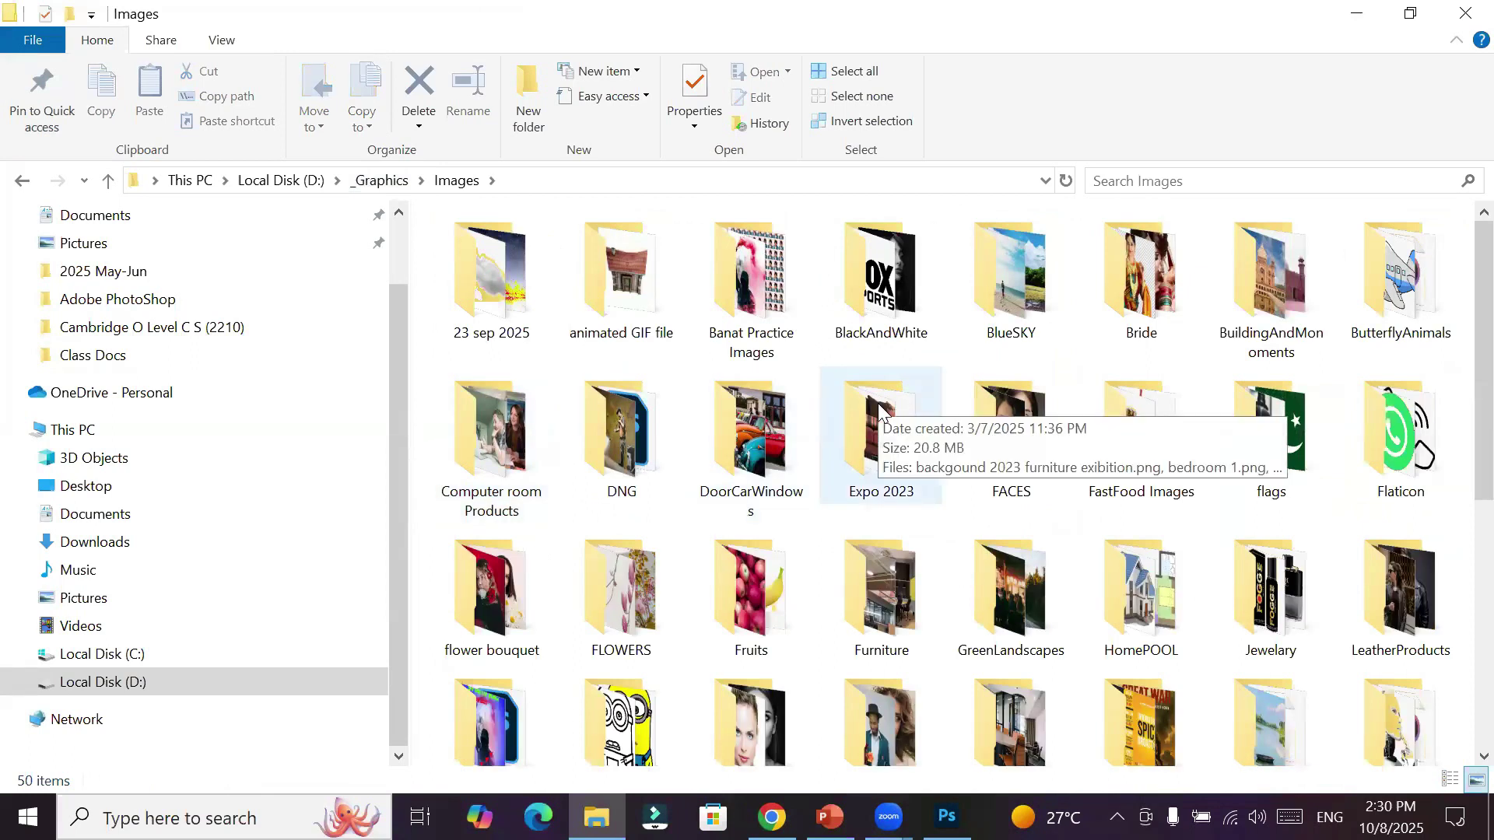
double_click(1136, 276)
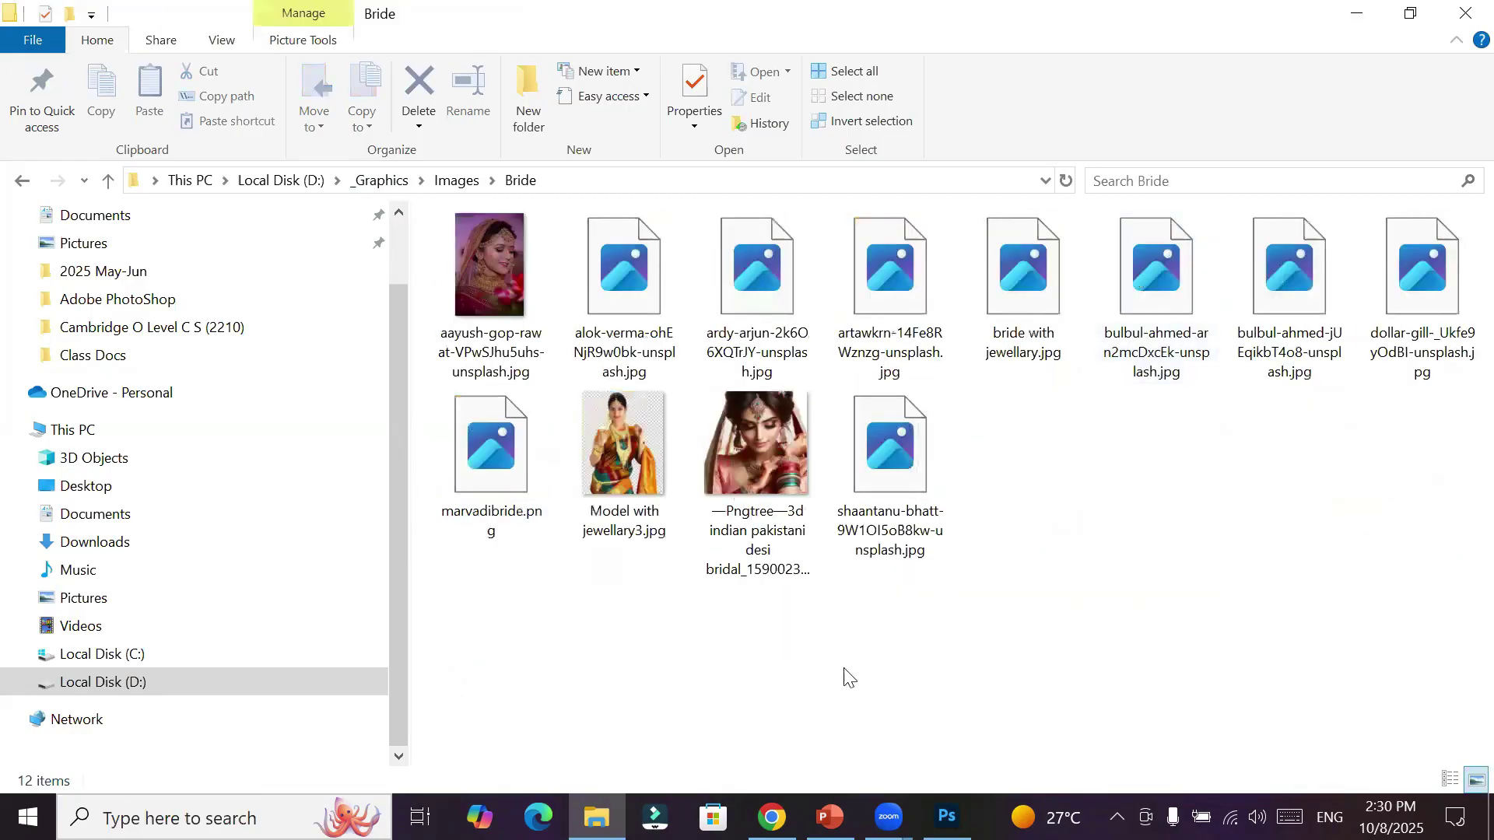
Open the folder's first four bride photos in Photoshop and bring the bride in the bright pink veil to the front
left_click(501, 277)
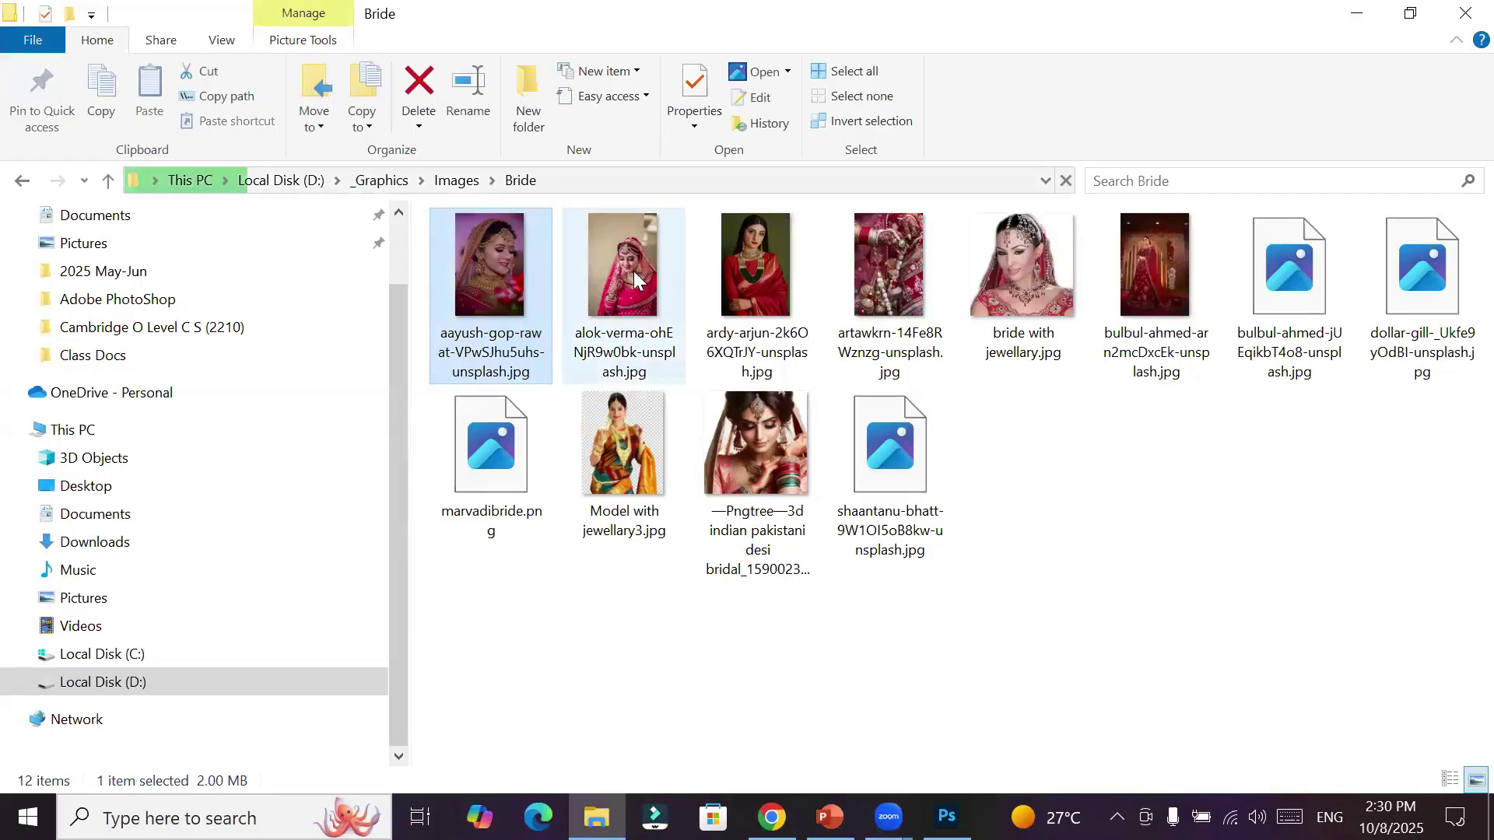
left_click(753, 266, "ctrl")
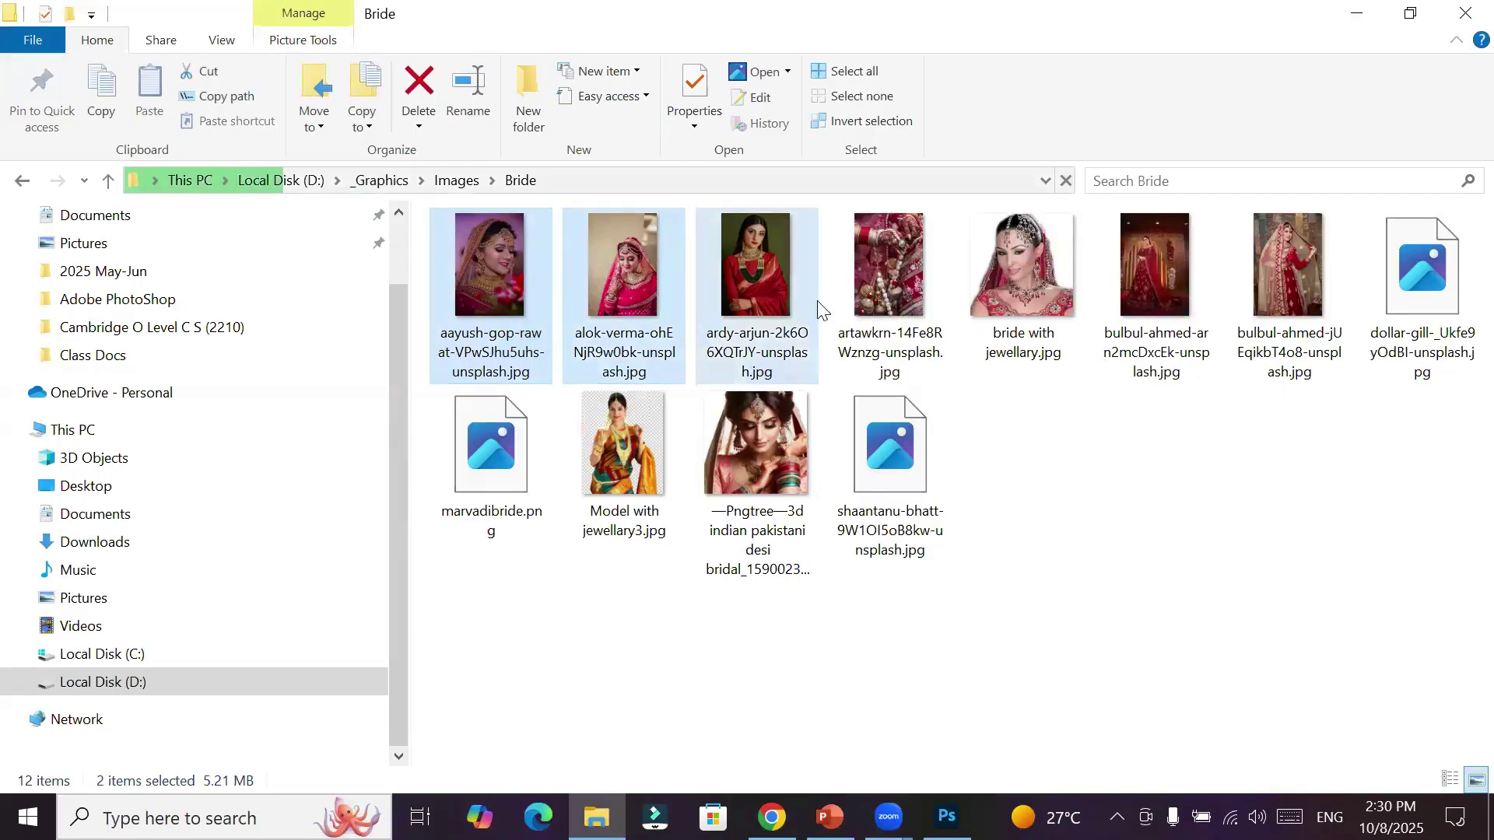
left_click(888, 264, "ctrl")
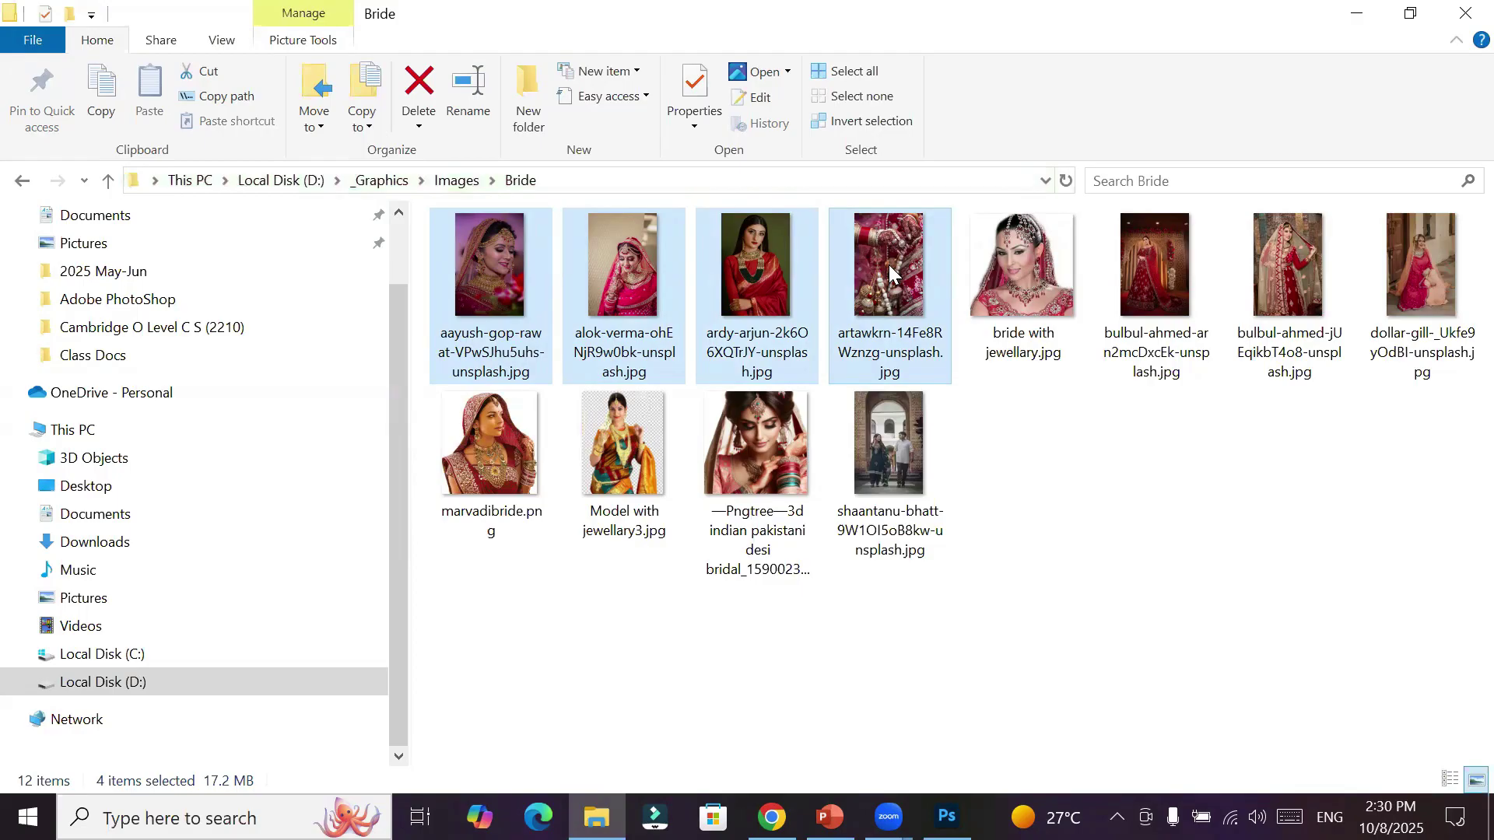
left_click_drag(889, 264, 632, 78)
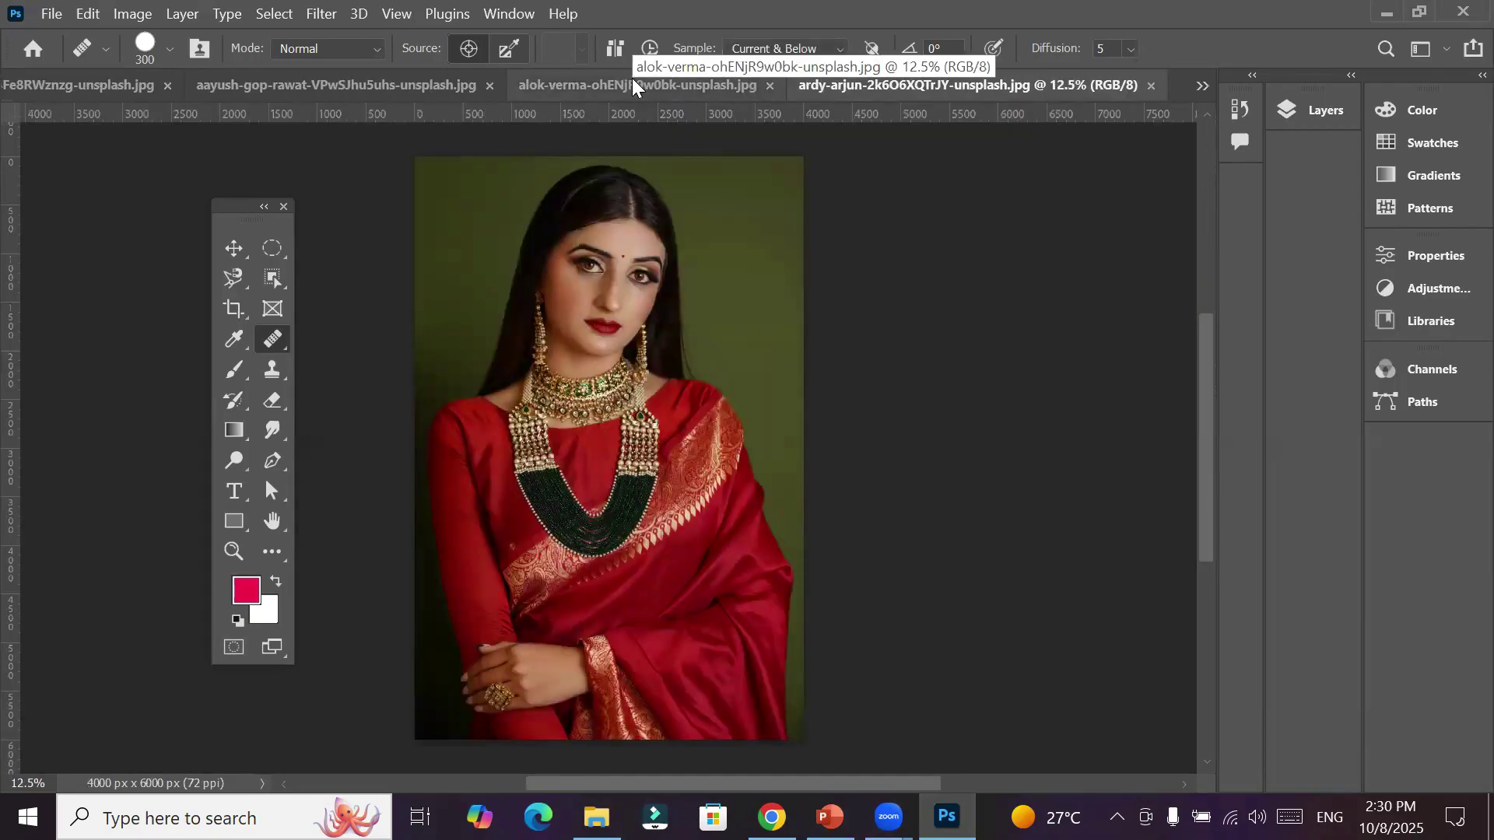
left_click(292, 81)
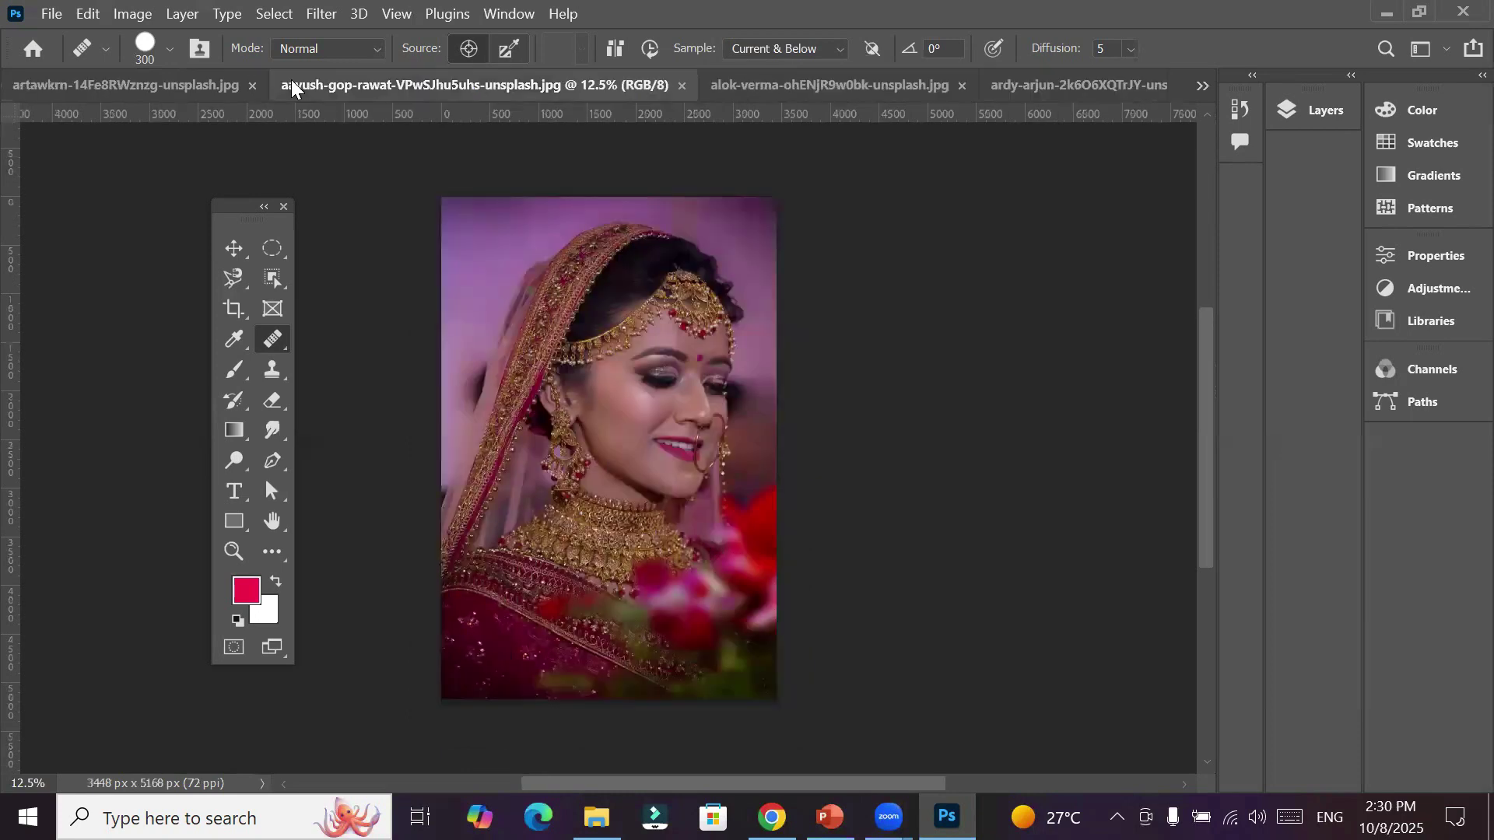
left_click(778, 74)
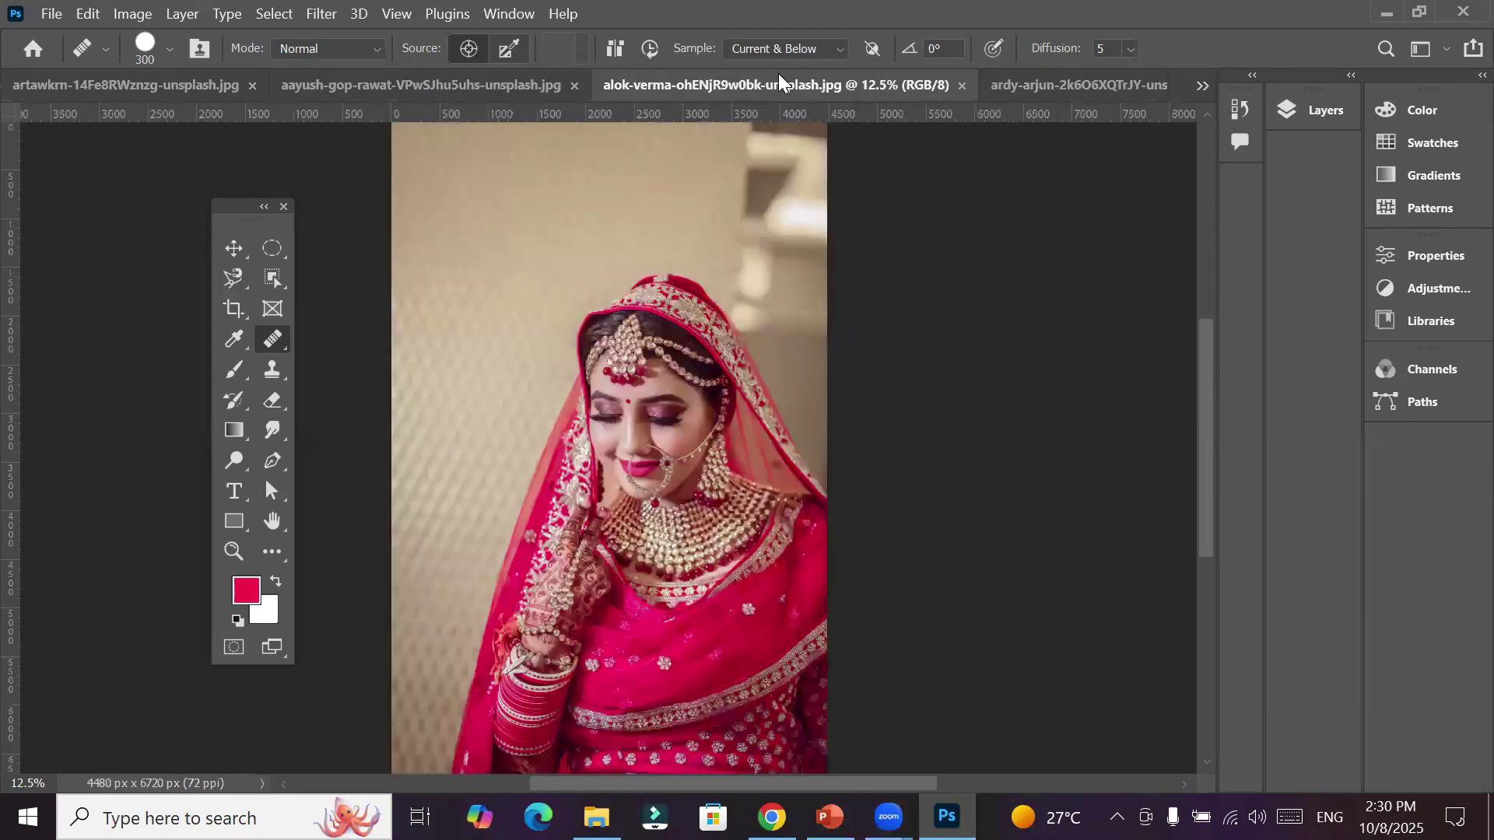
Check the green-background bride photo and the list of open documents, and bring the photo of hennaed hands to the front
left_click(1070, 78)
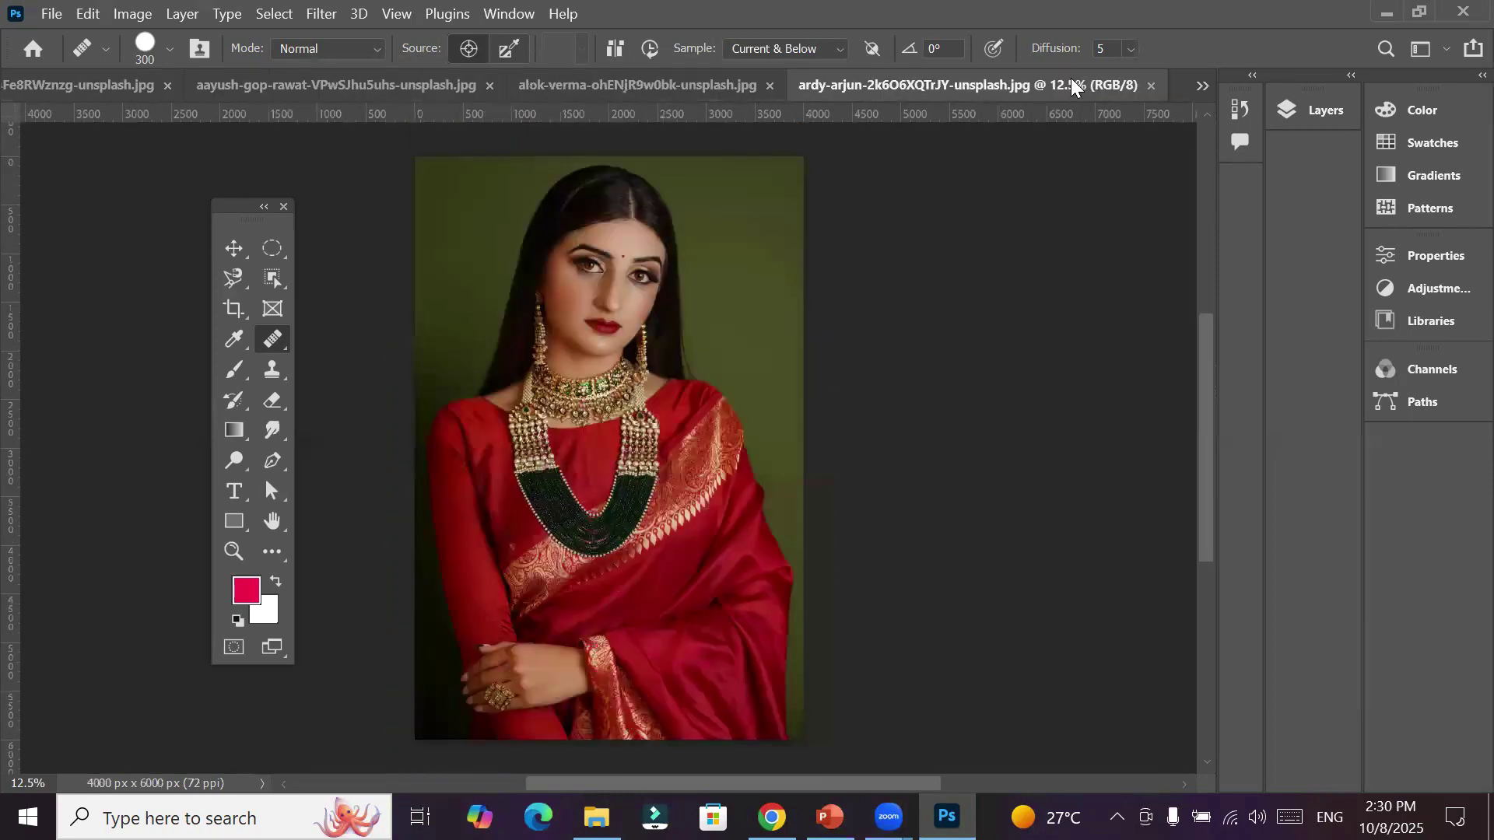
left_click(1202, 84)
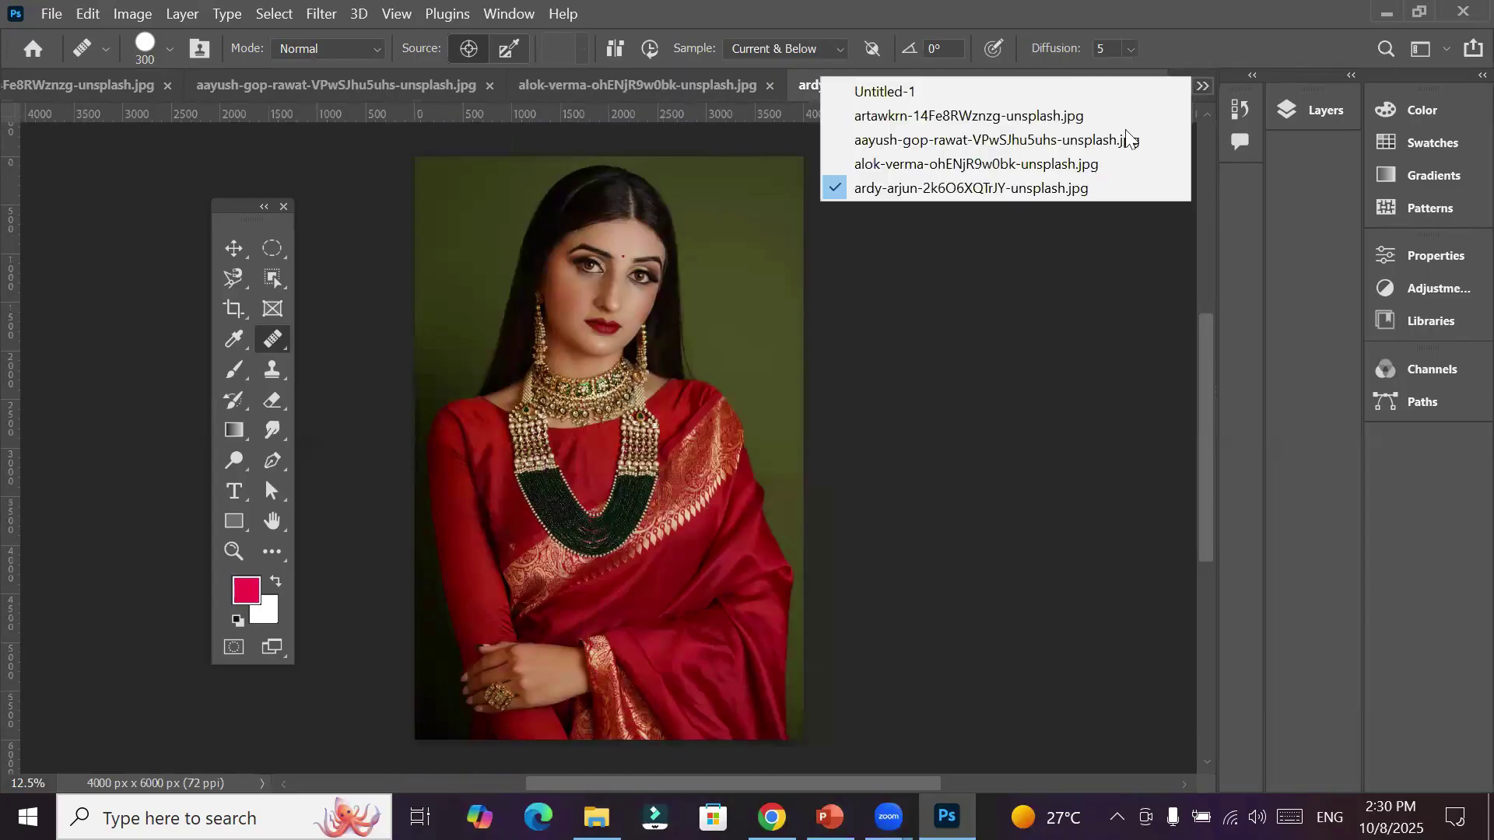
left_click(908, 121)
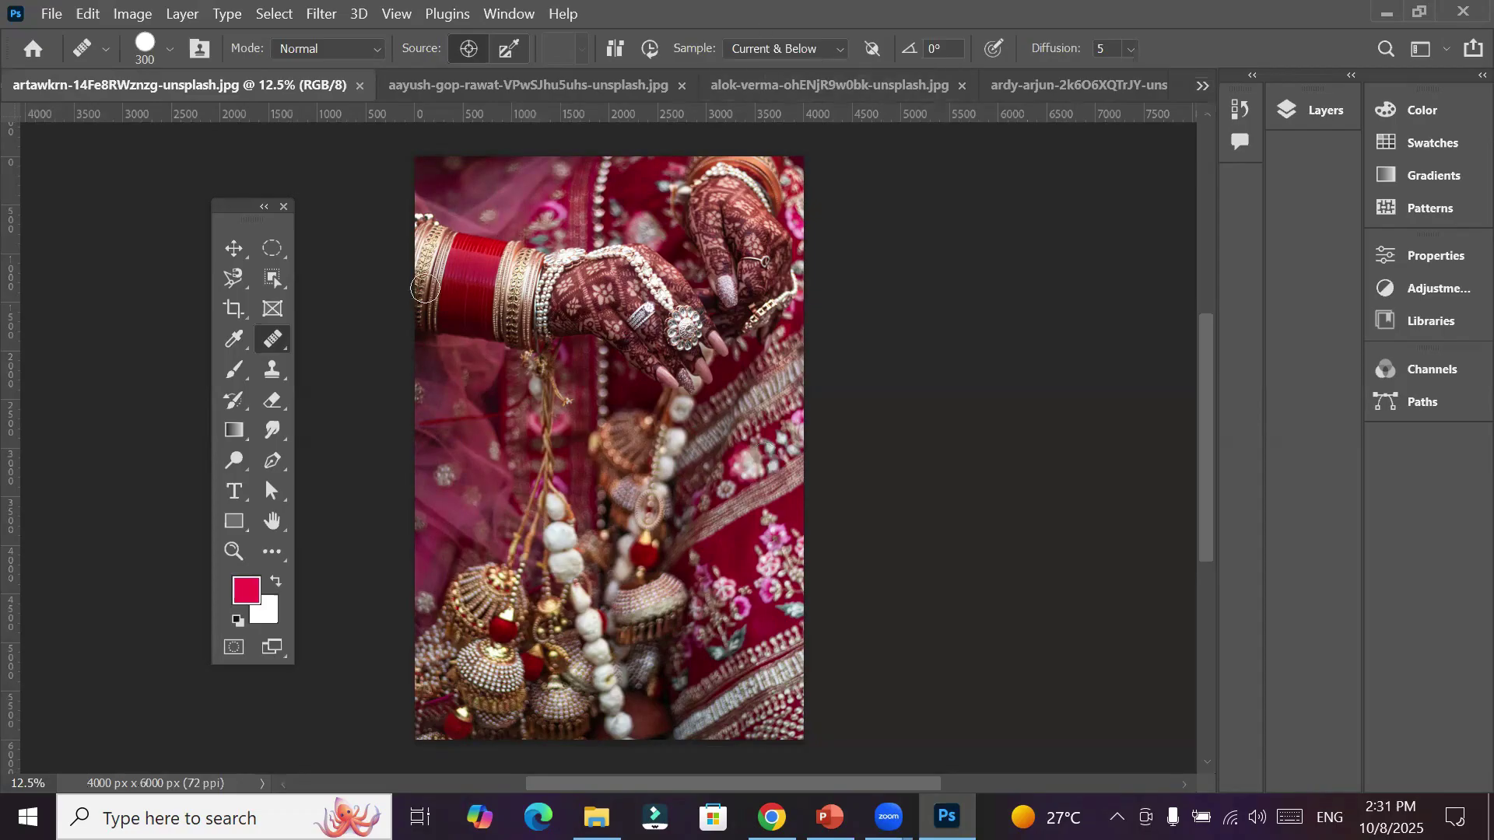
Choose the Healing Brush, enlarge it to 2600 px and sample the hennaed hands as its source
right_click(276, 348)
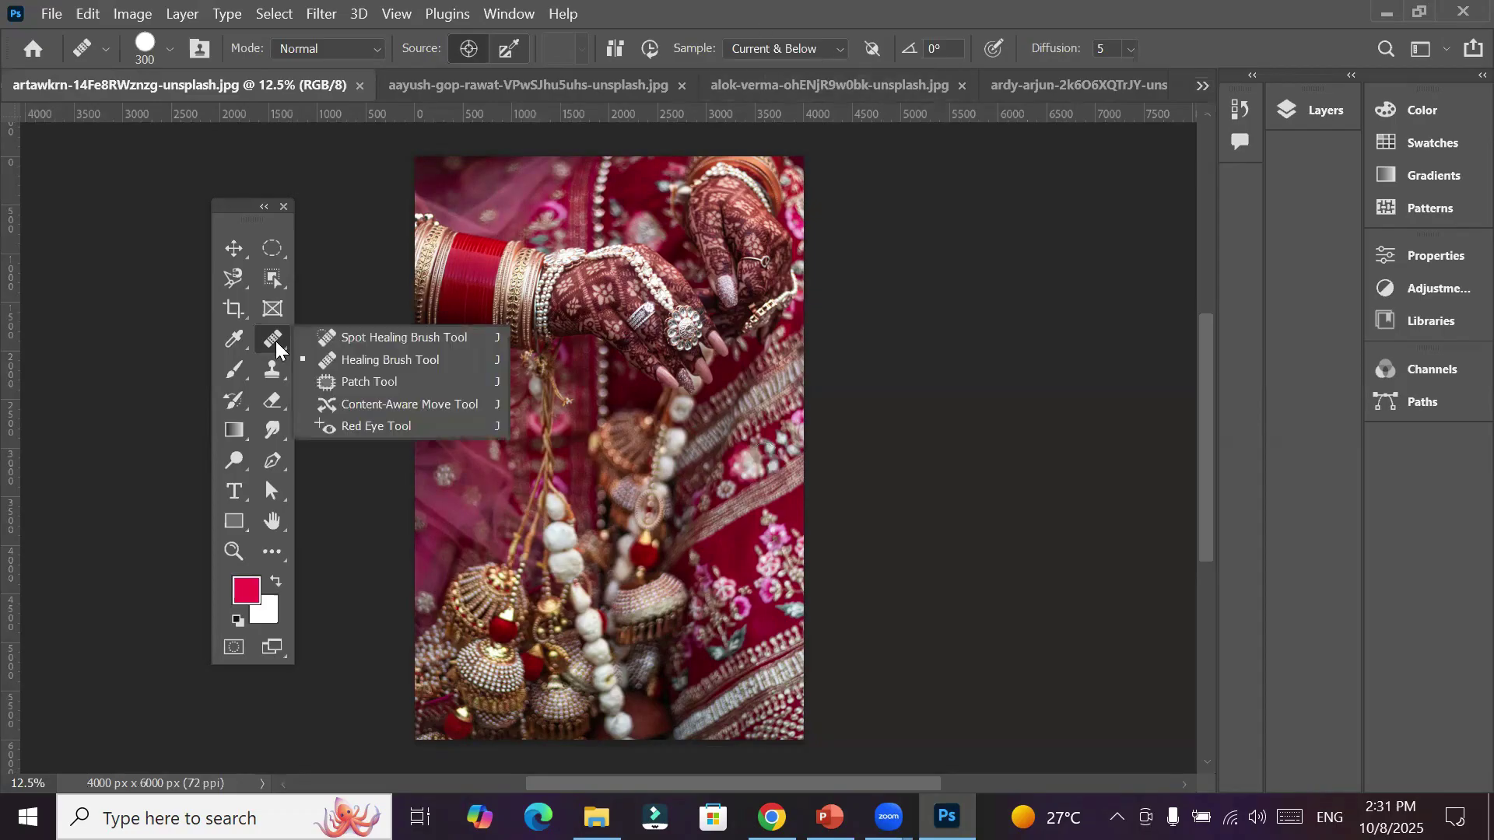
left_click(383, 359)
key("bracketright")
key("bracketright")
key("bracketright")
key("bracketright")
key("bracketright")
key("bracketright")
key("bracketright")
key("bracketright")
key("bracketright")
key("bracketright")
key("bracketright")
key("bracketright")
key("bracketright")
key("bracketright")
key("bracketright")
key("bracketright")
key("bracketright")
key("bracketright")
key("bracketright")
key("bracketright")
key("bracketright")
key("bracketright")
key("bracketright")
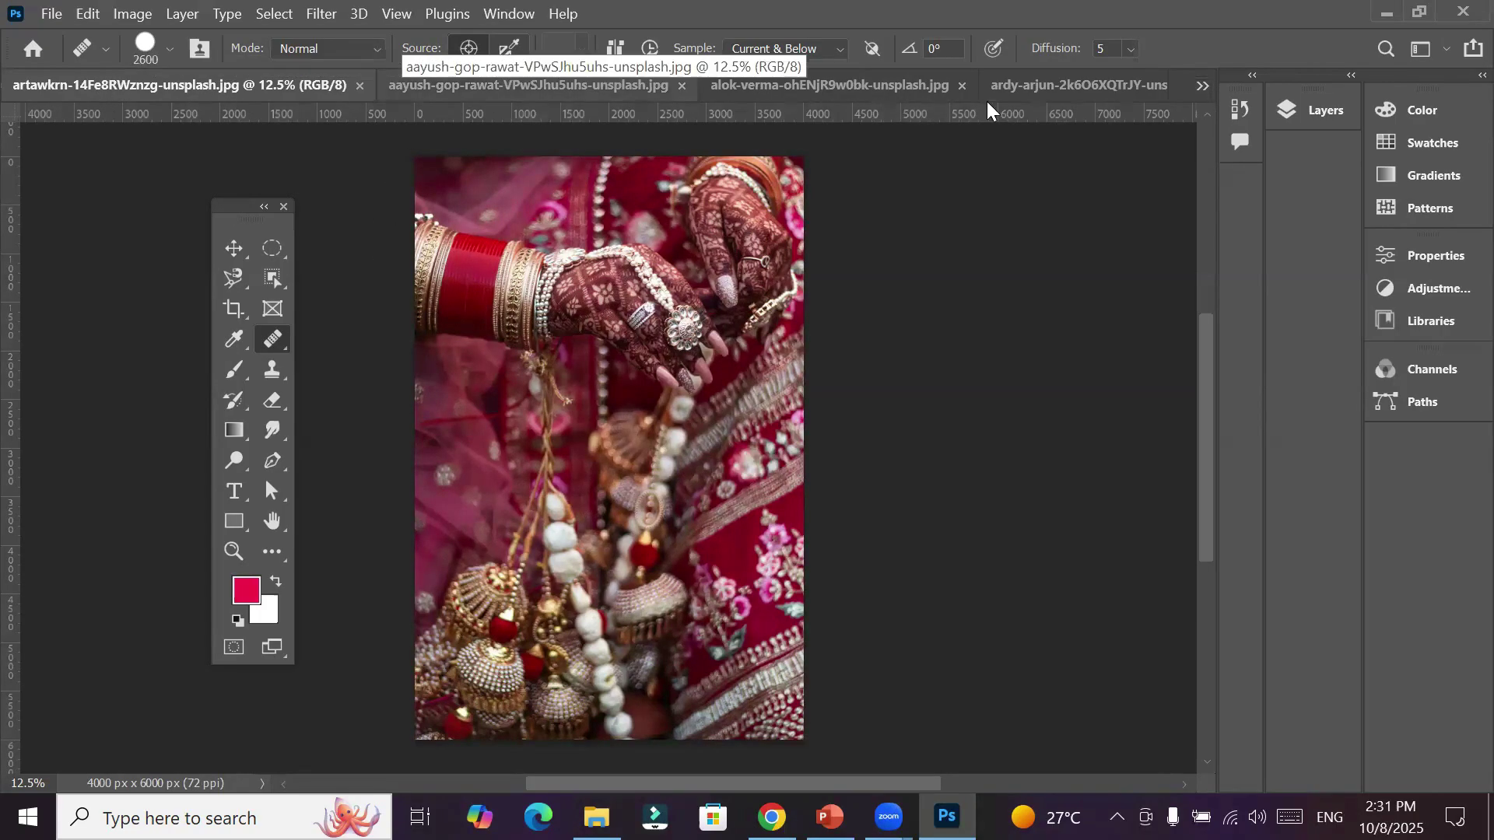
Switch to Untitled-1 and paint the sampled hands onto the middle of the blank page with the Healing Brush
left_click(1203, 91)
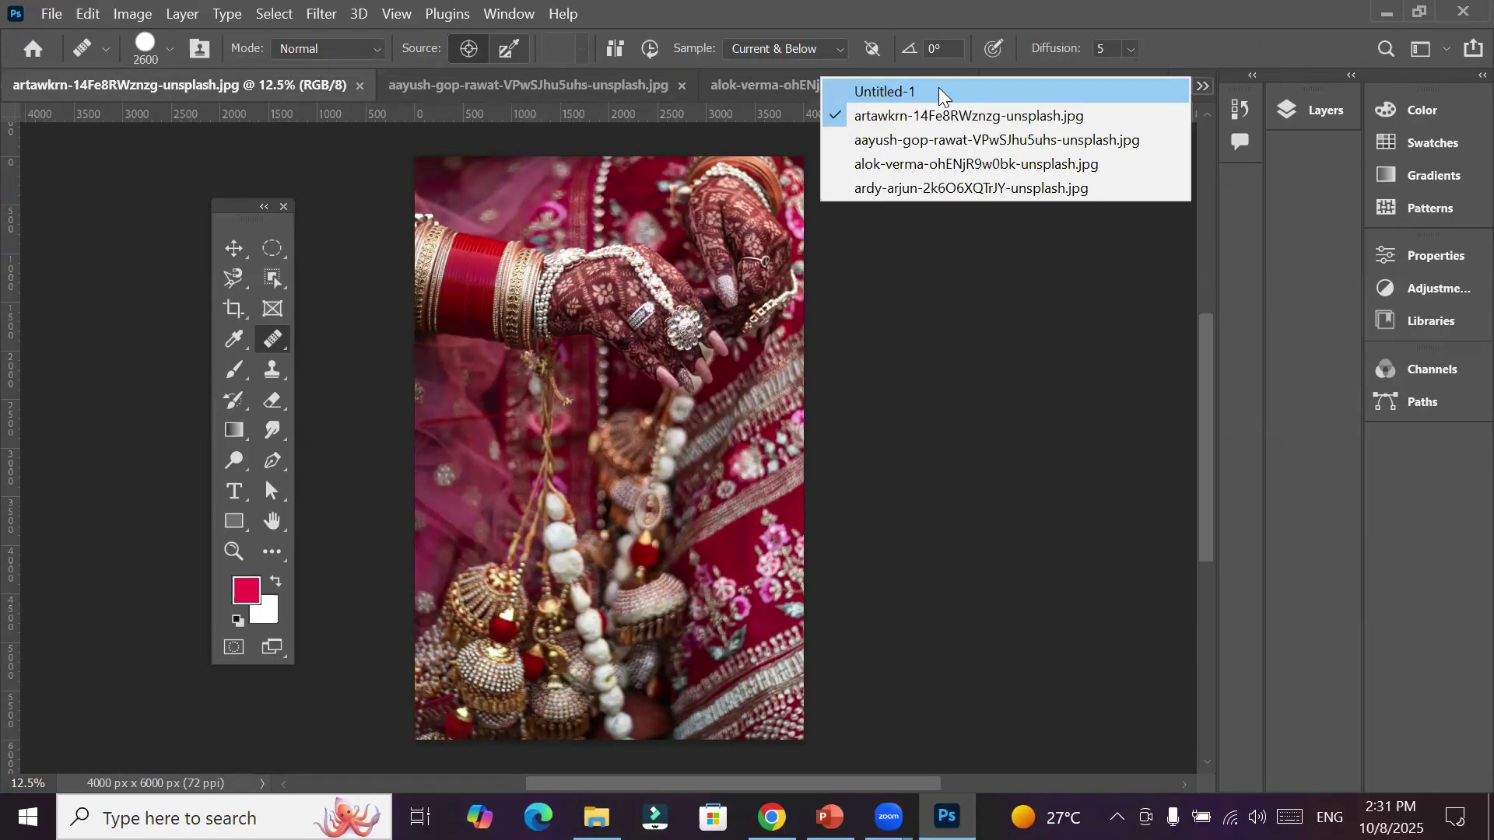
left_click(938, 88)
left_click_drag(520, 382, 599, 491)
left_click(599, 491)
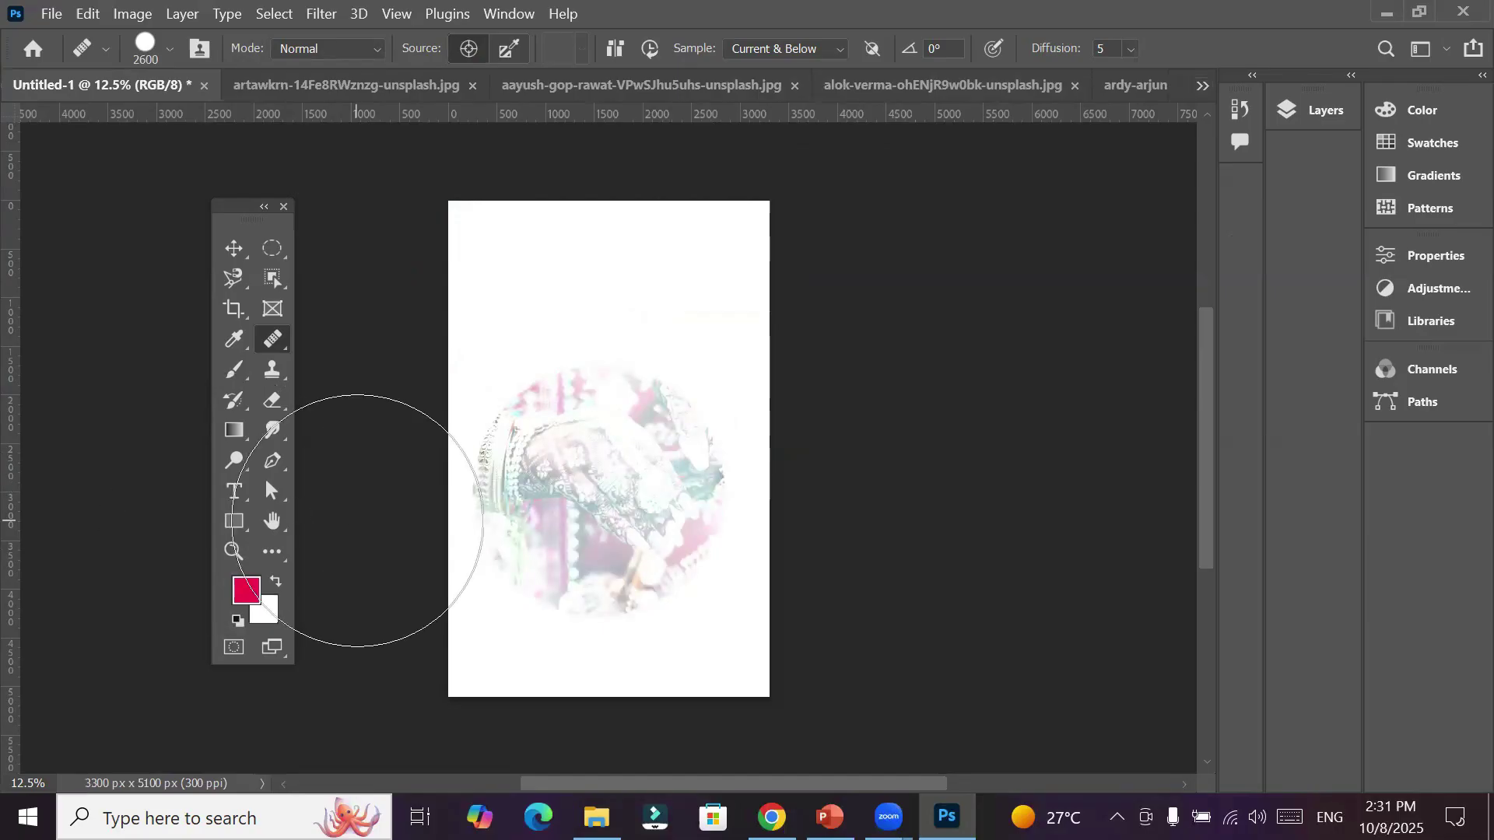
Undo the Healing Brush paint and apply the sampled hands once more near the middle of the page
key("ctrl+z")
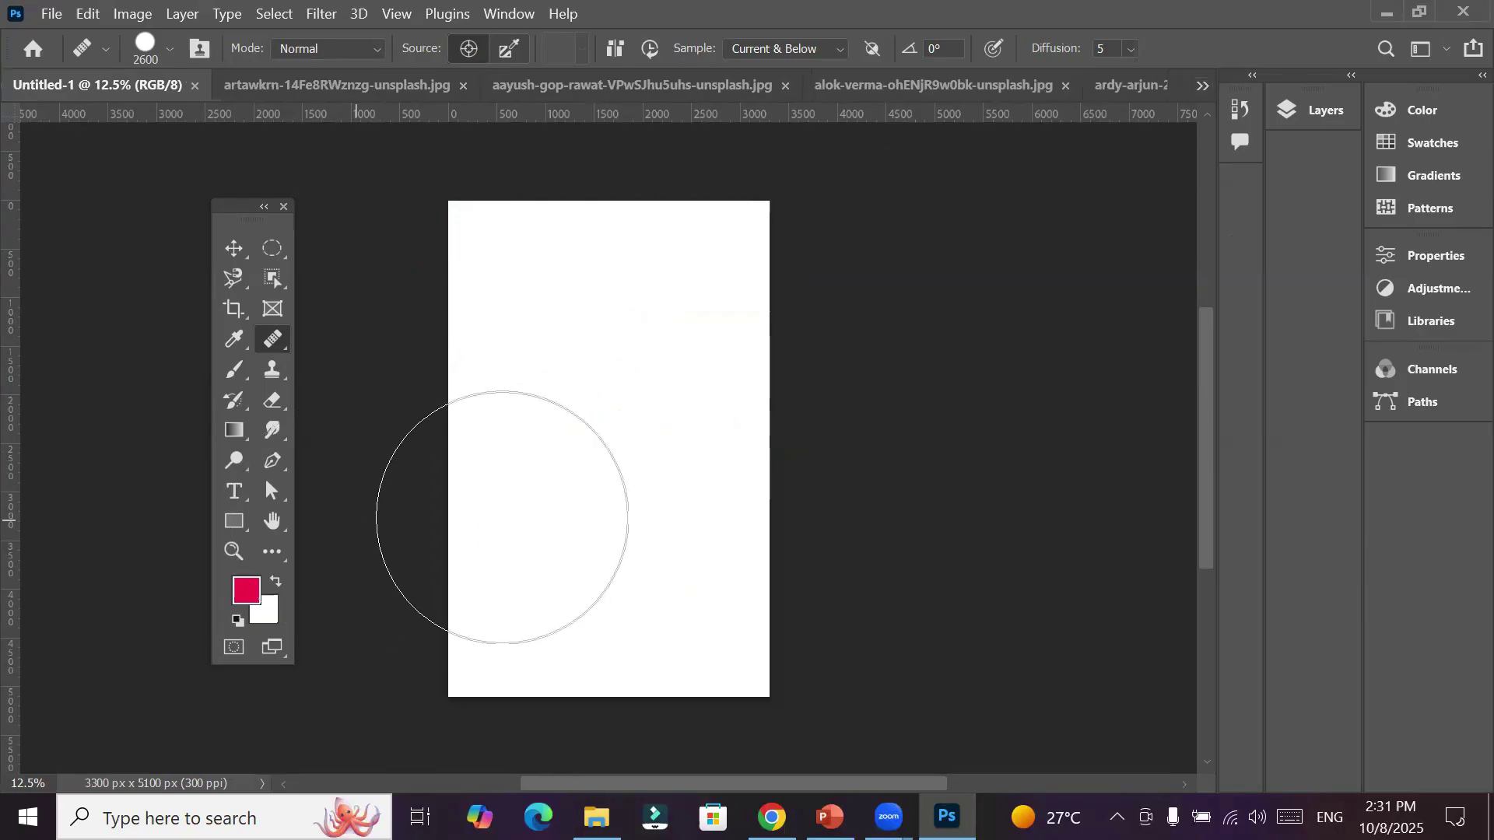
left_click_drag(510, 516, 601, 482)
left_click(602, 481)
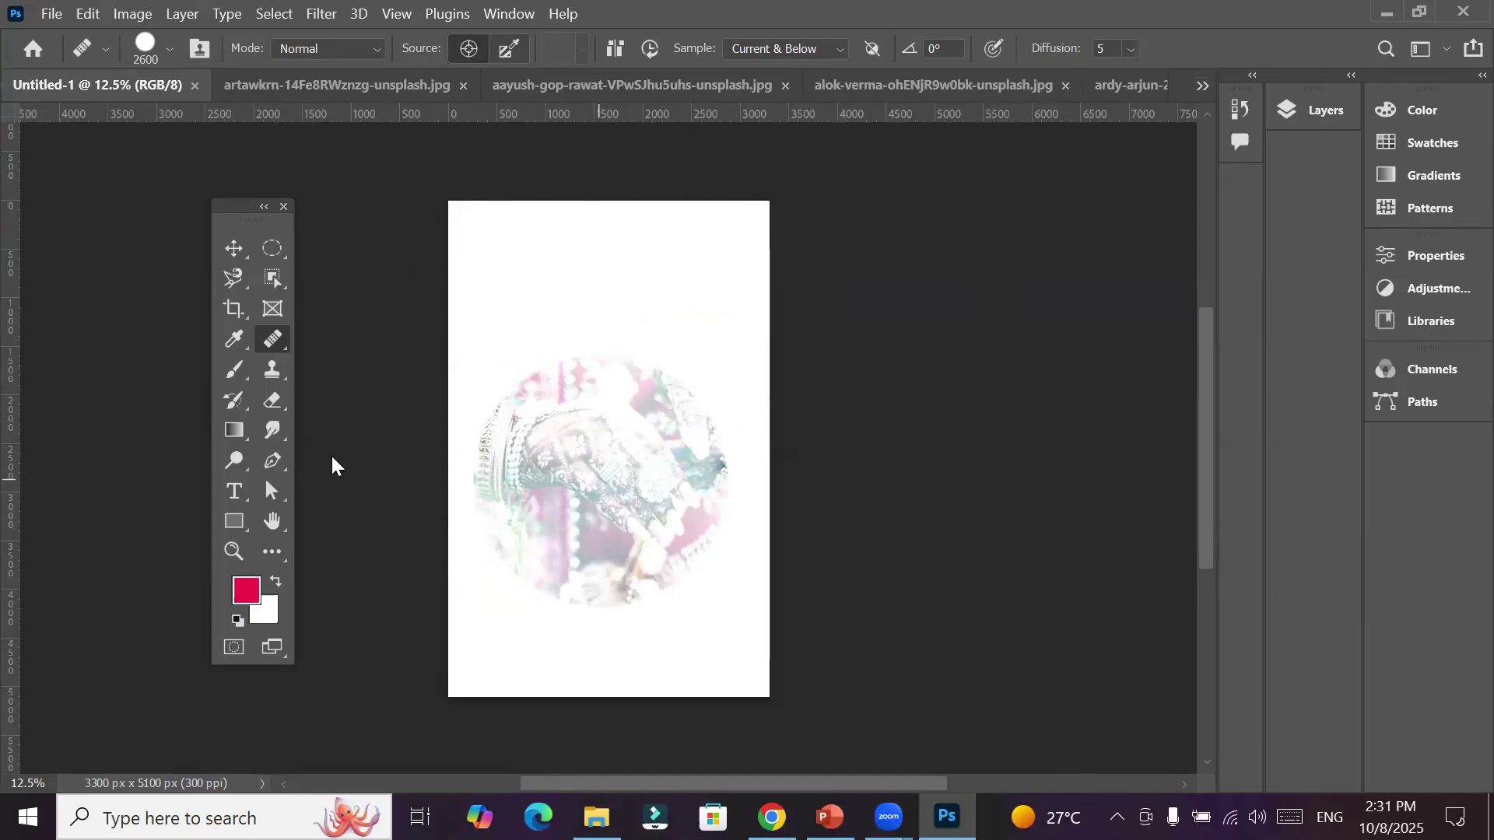
Show the layers of Untitled-1 beside the page, unlock the Background layer and undo the unlock
left_click(1308, 109)
left_click_drag(1103, 101, 948, 173)
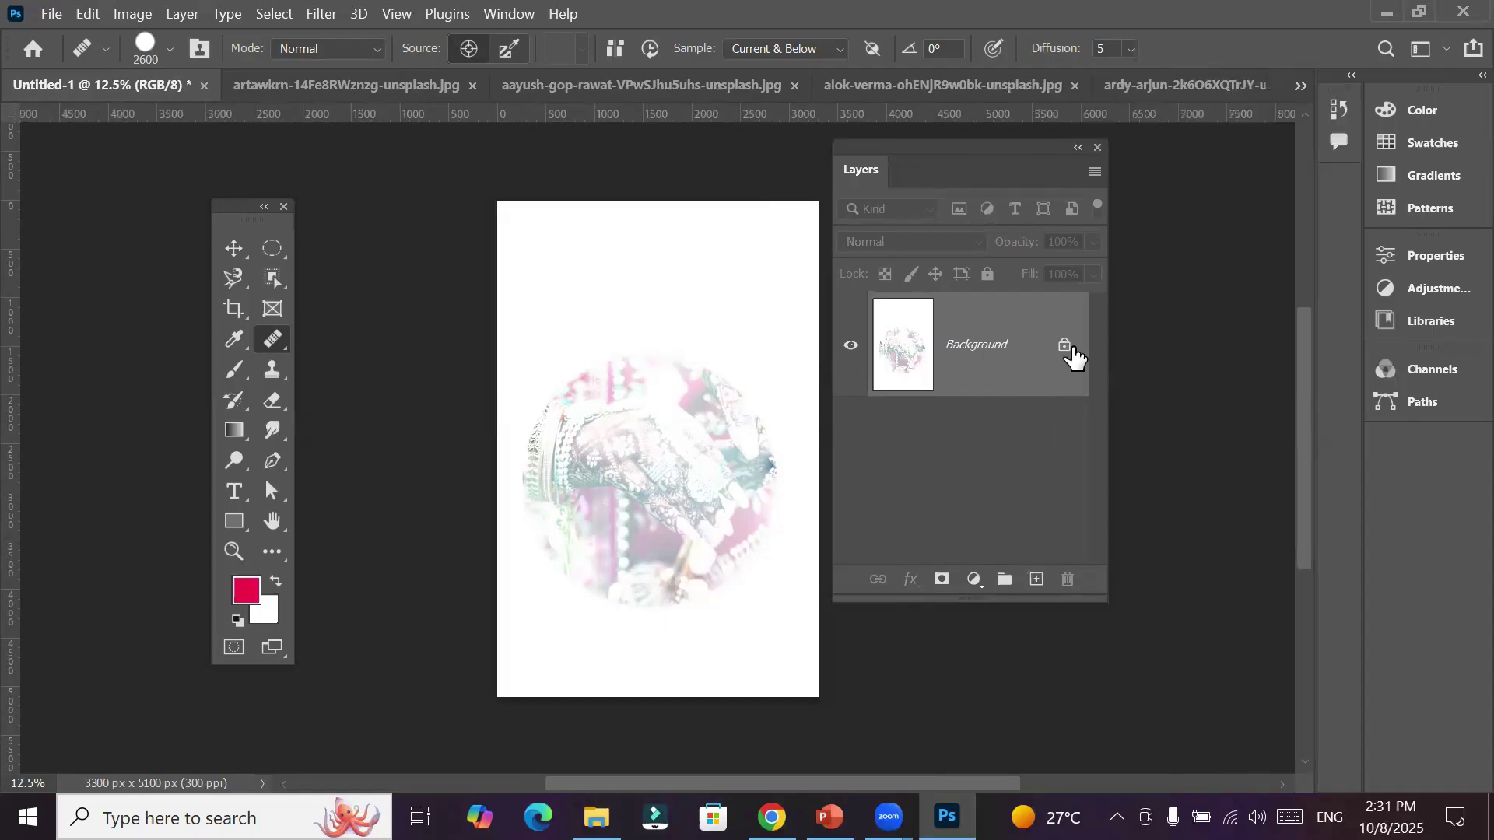
left_click(1065, 349)
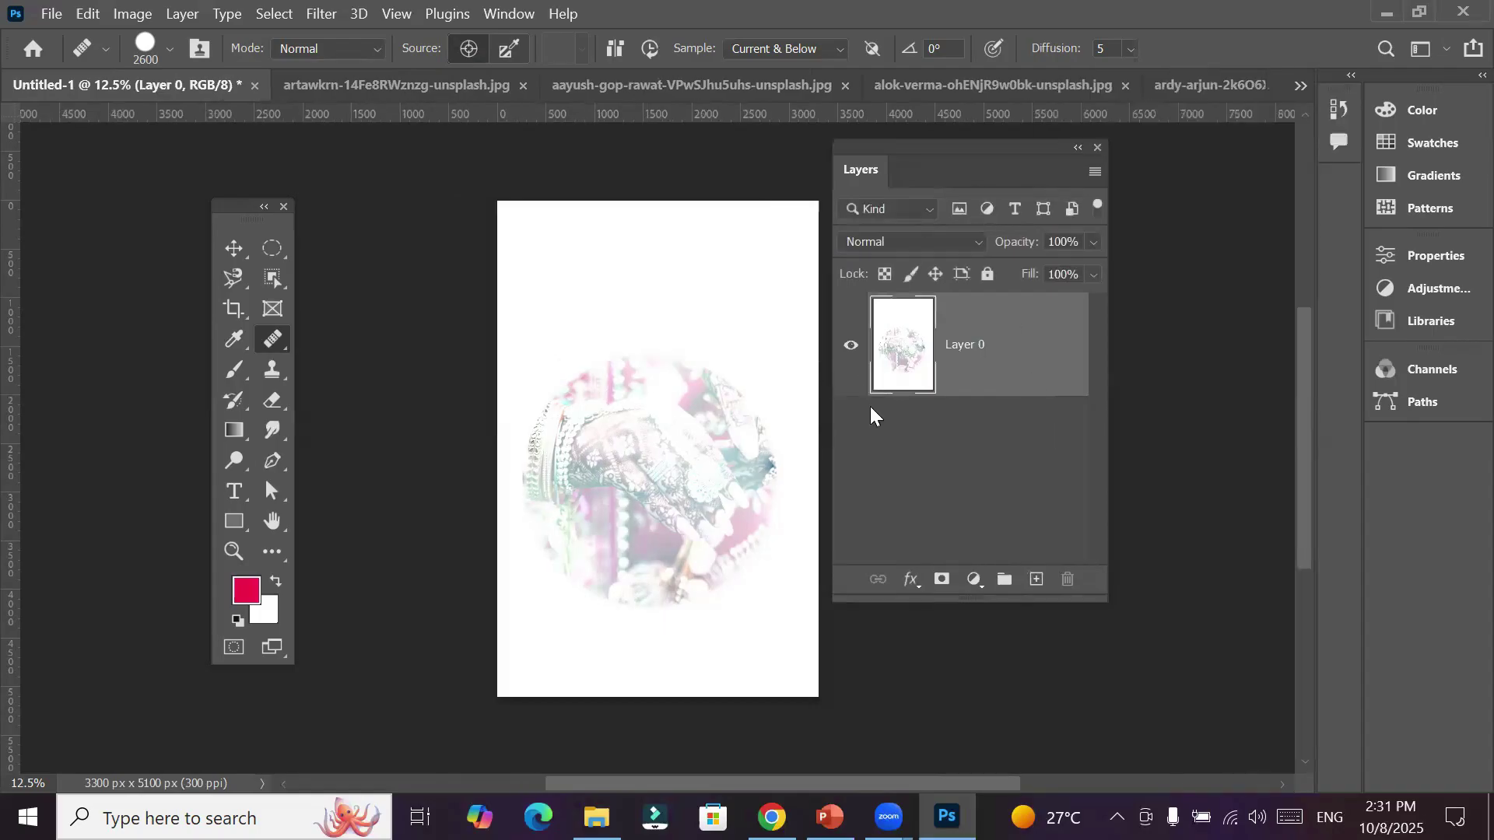
key("ctrl+z")
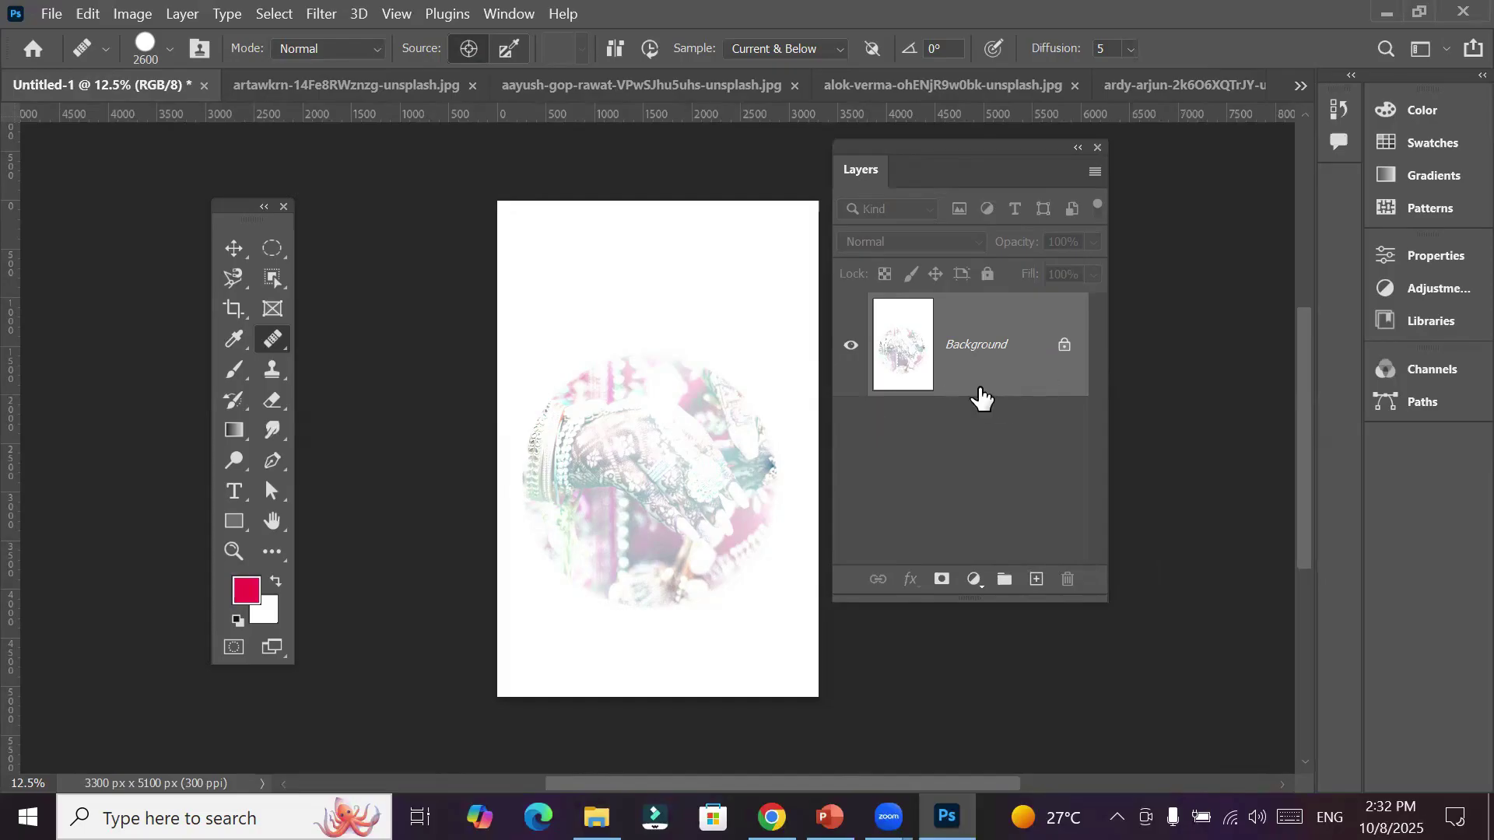
Cover the painted hands by filling the Background with the pinkish-red foreground colour, and refill it with the white background colour
key("alt+BackSpace")
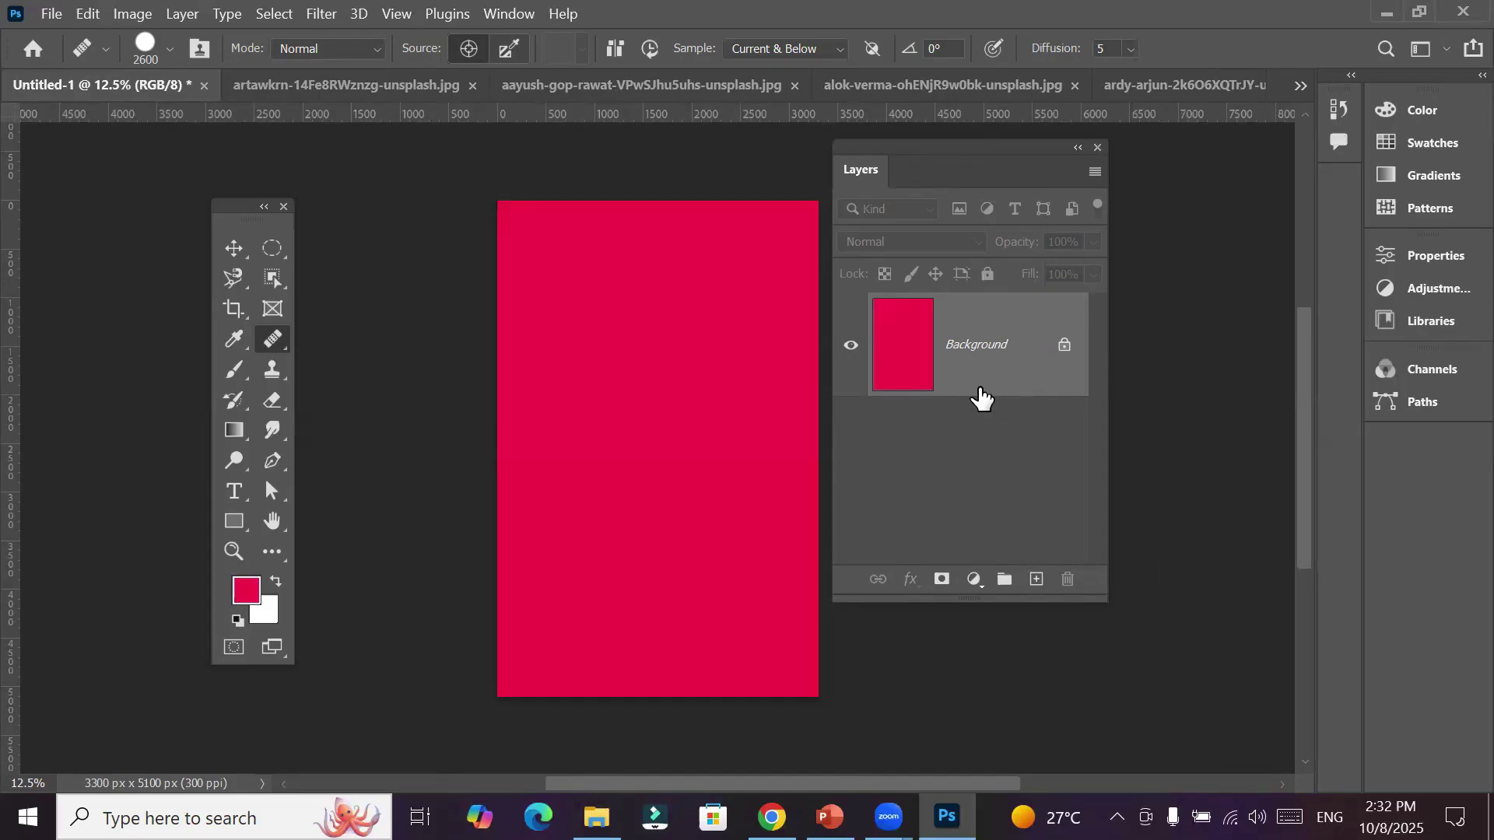
key("ctrl+BackSpace")
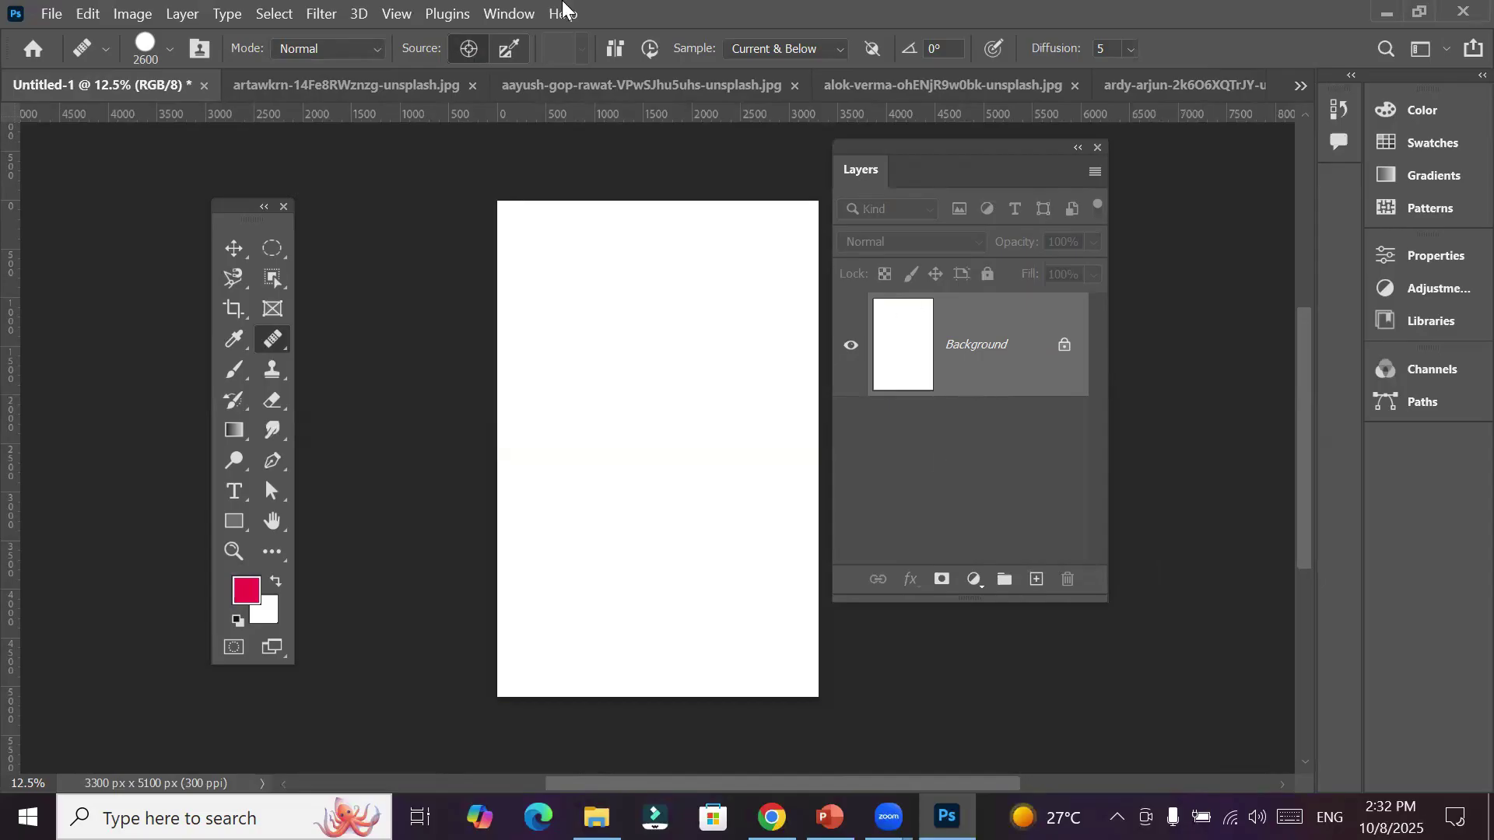
left_click(513, 393)
Sample the bride's face in the purple-background photo, replace that source with the pink-veiled bride's face, and return to Untitled-1
left_click(610, 88)
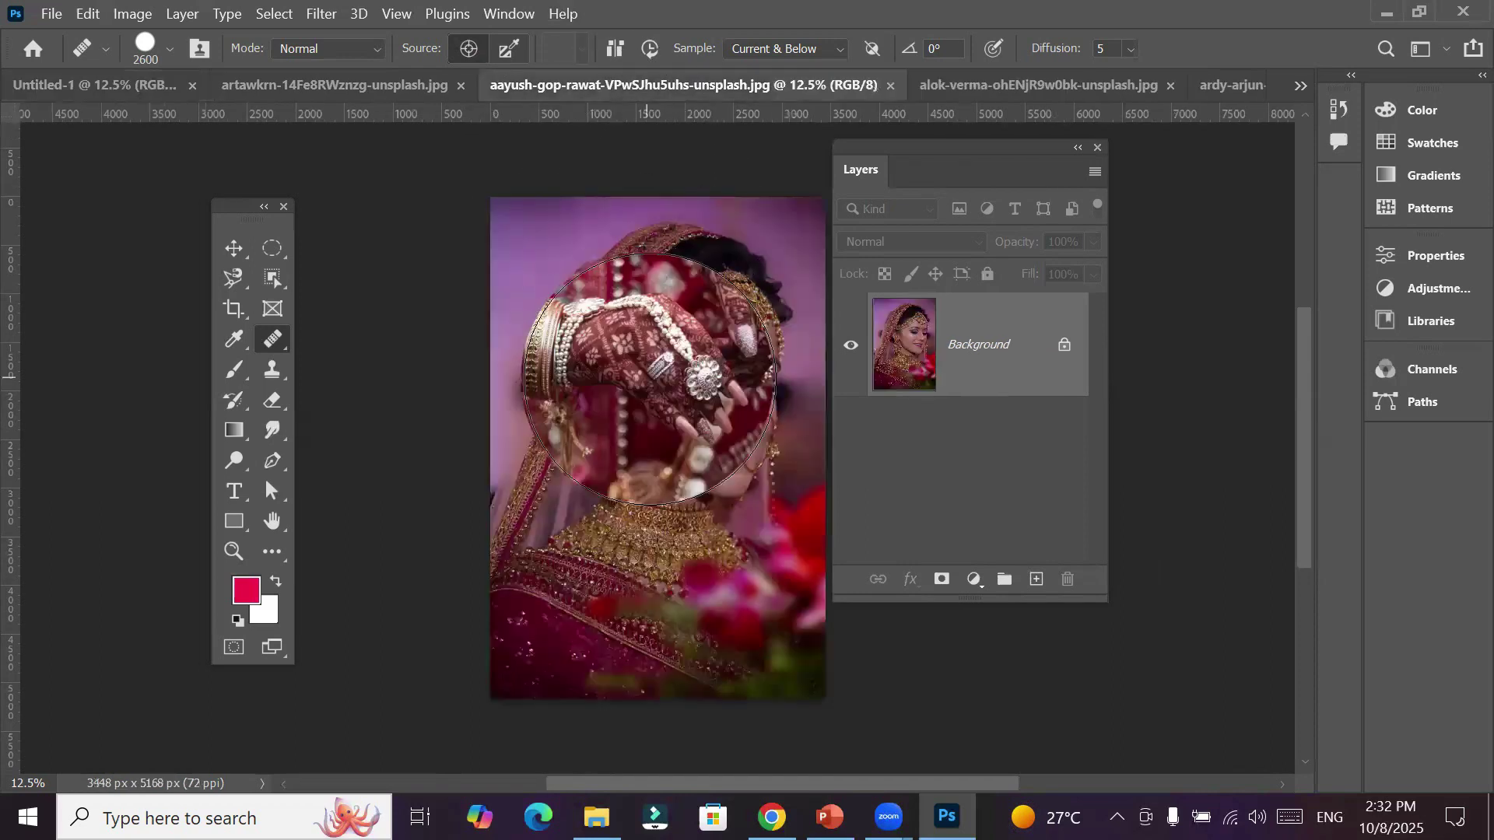
left_click(658, 377, "alt")
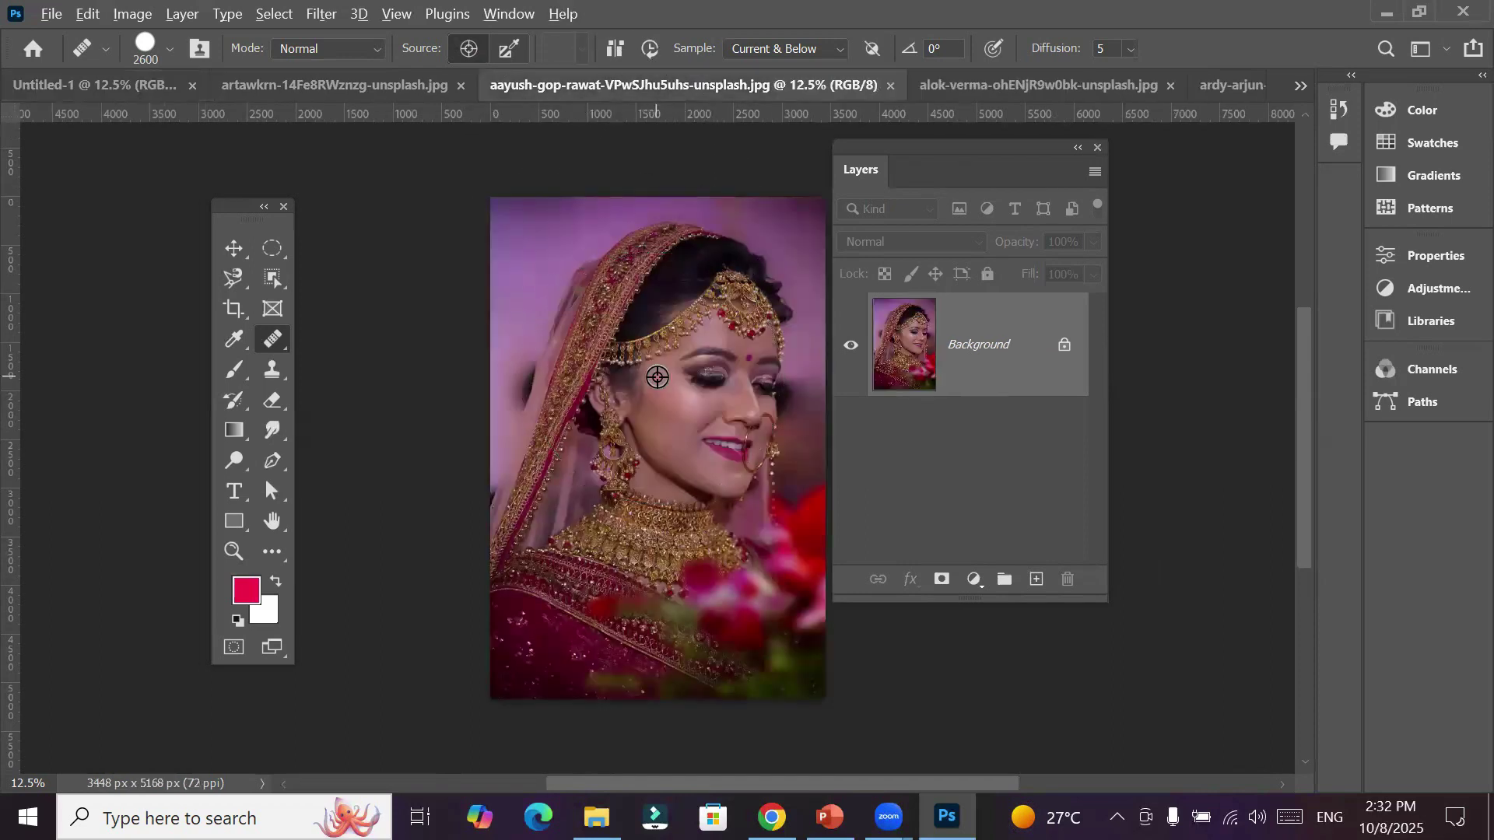
left_click(61, 88)
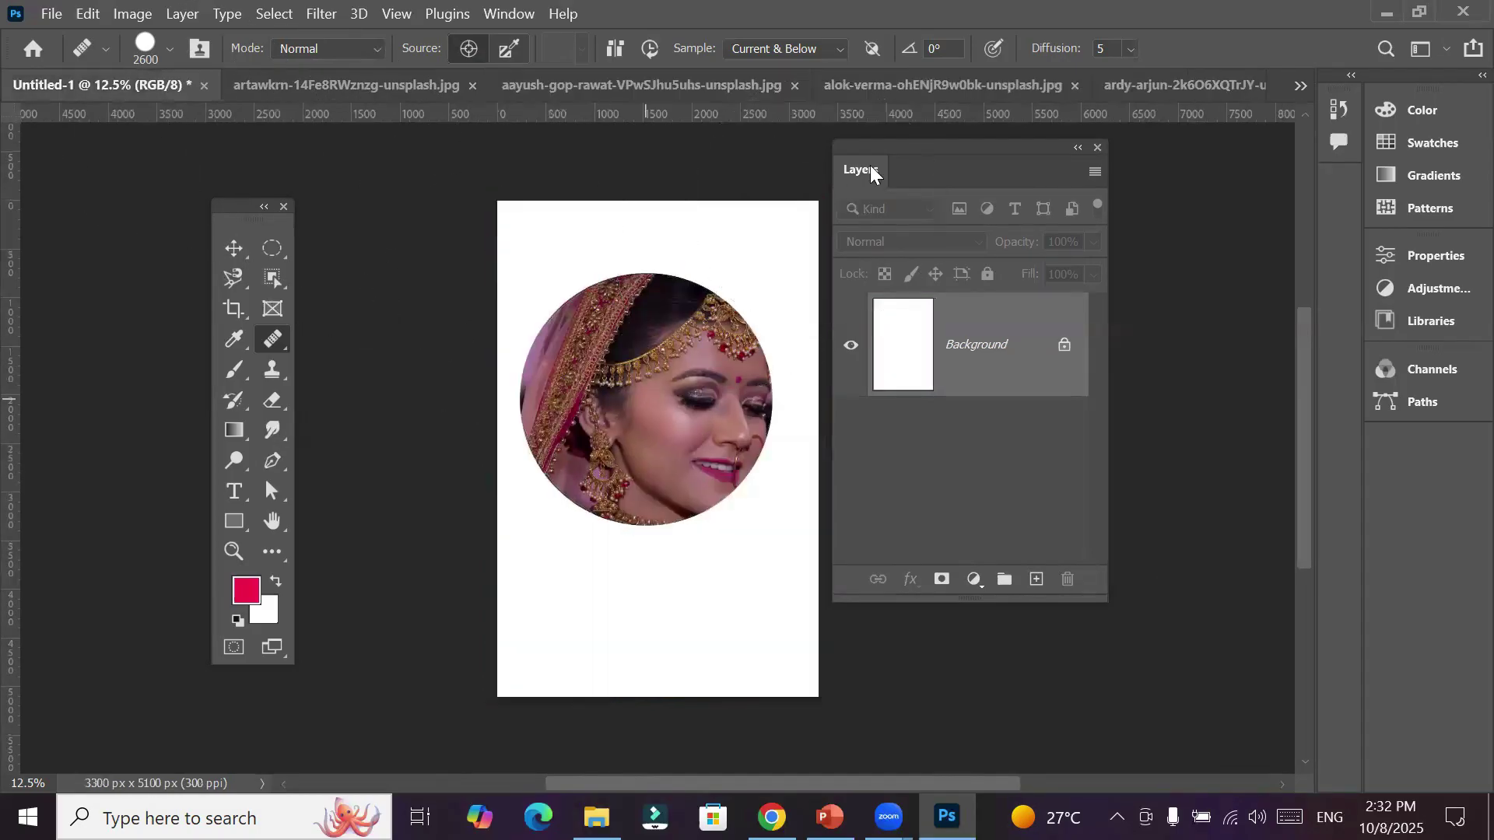
left_click(901, 87)
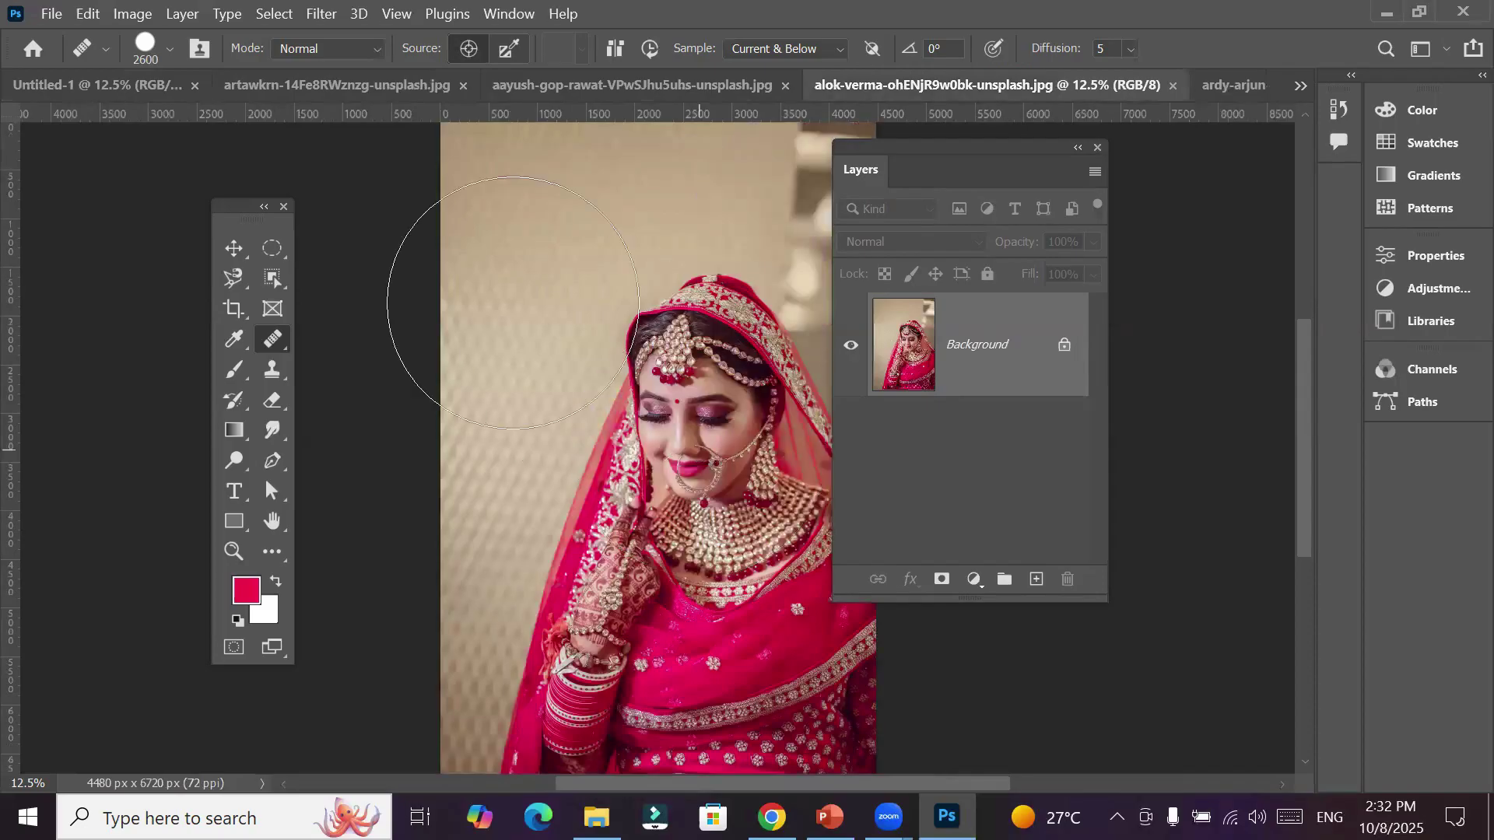
left_click(89, 90)
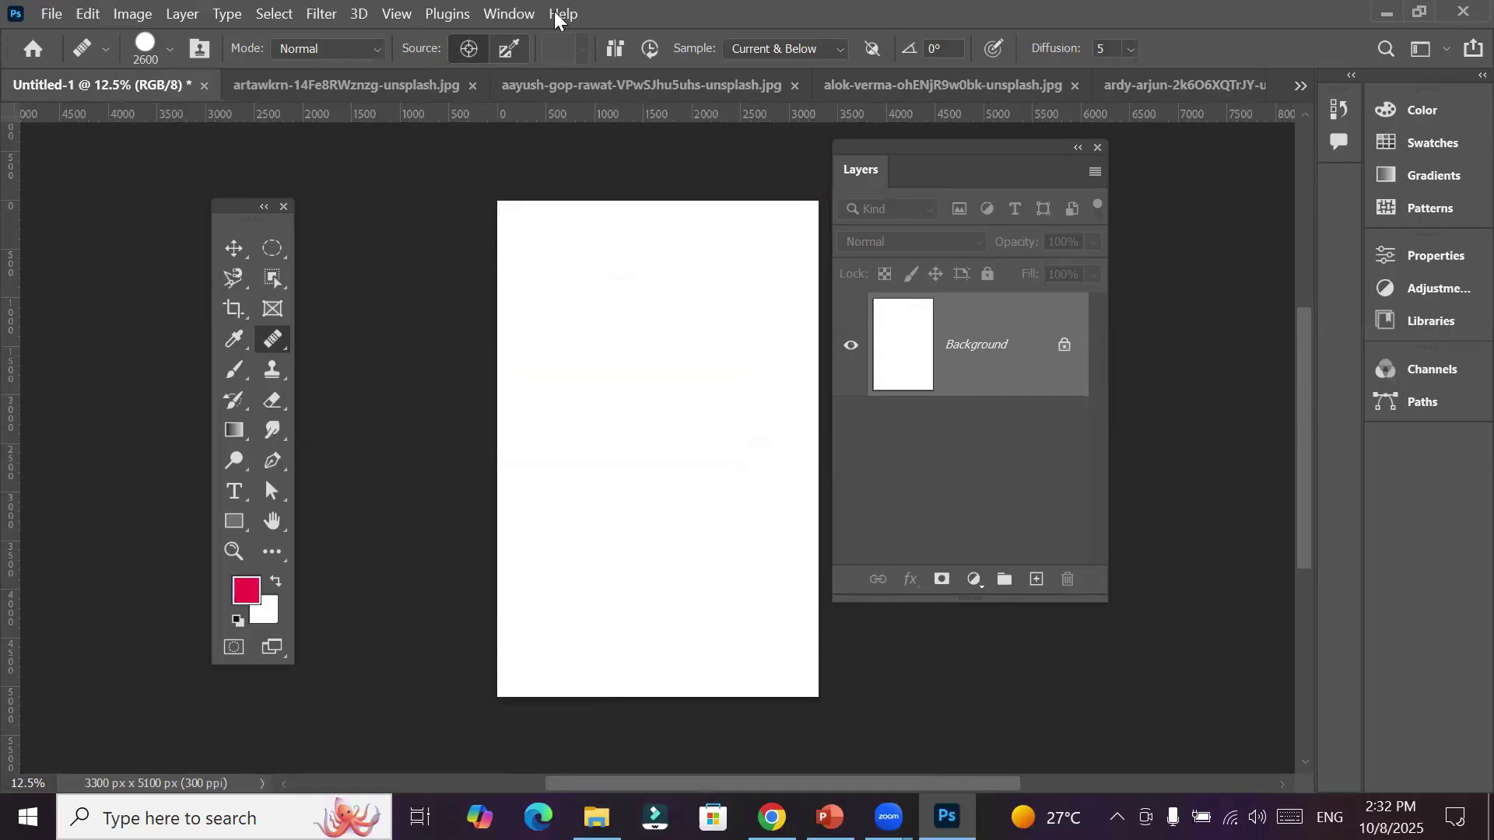
Display the Clone Source settings and place them directly beside the floating tools, clear of most of the page
left_click(512, 16)
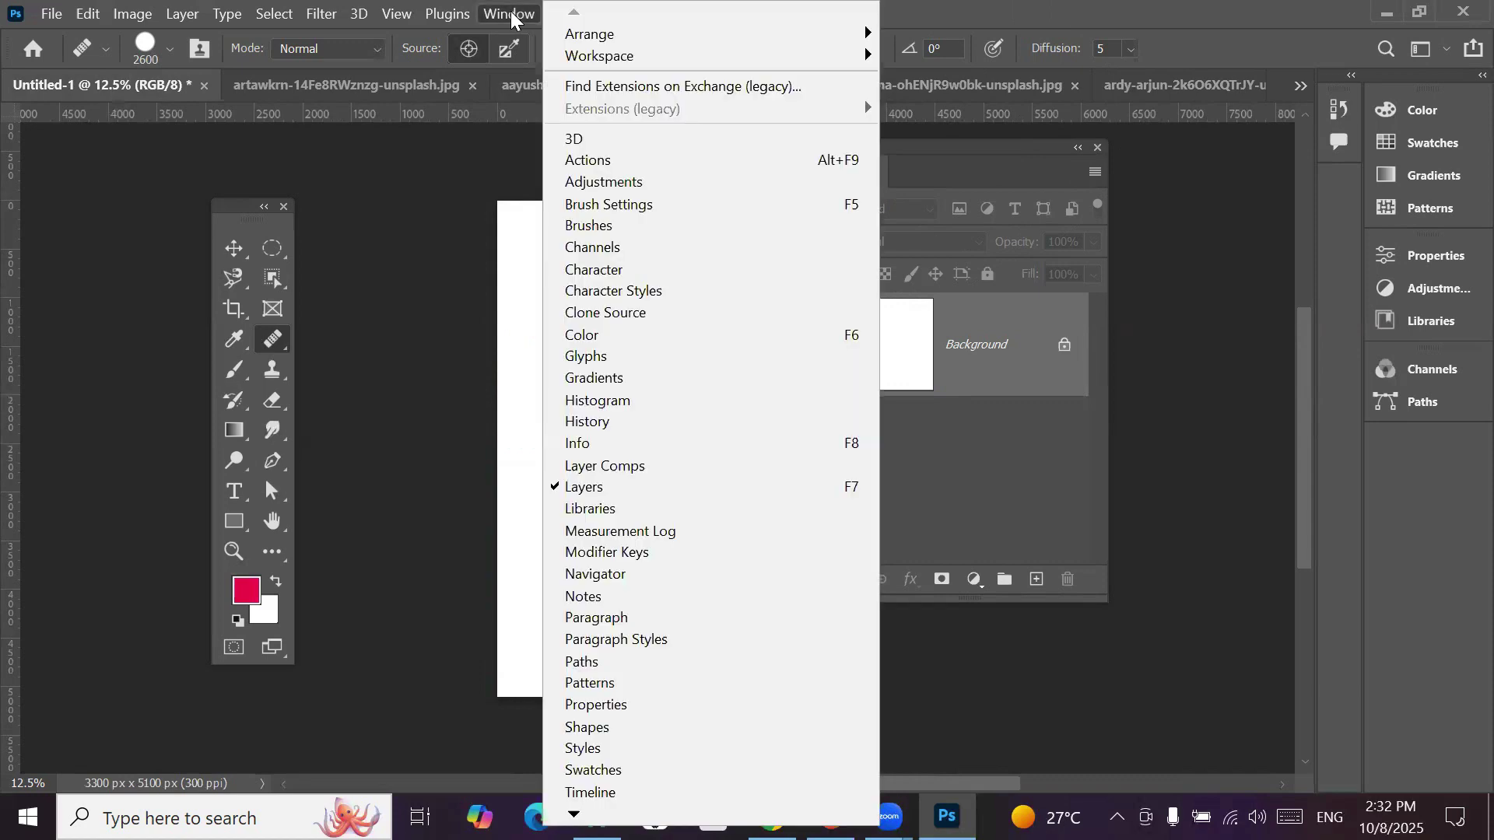
left_click(660, 316)
left_click_drag(1178, 173, 631, 291)
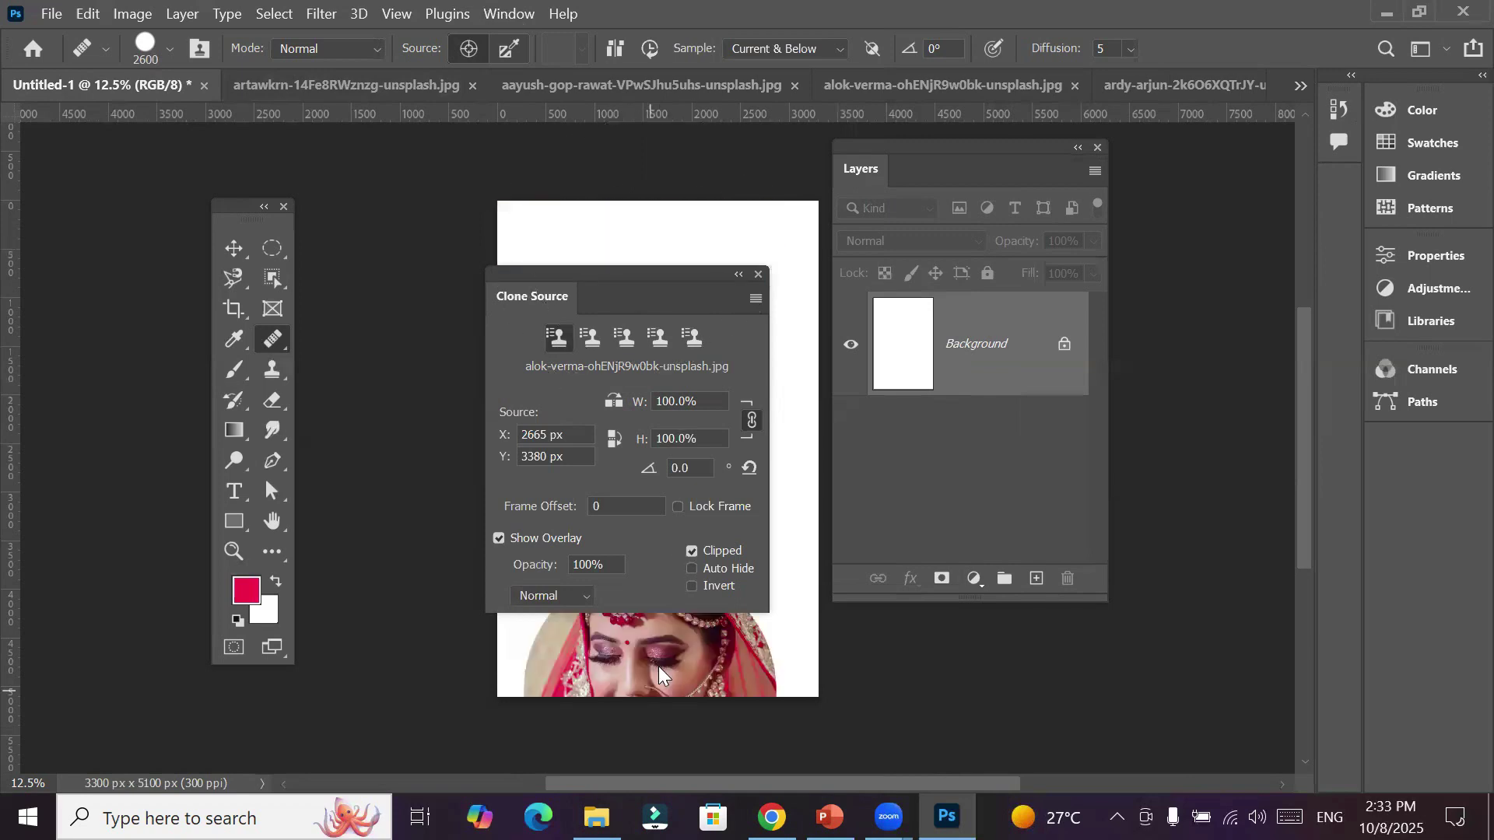
left_click_drag(633, 283, 443, 218)
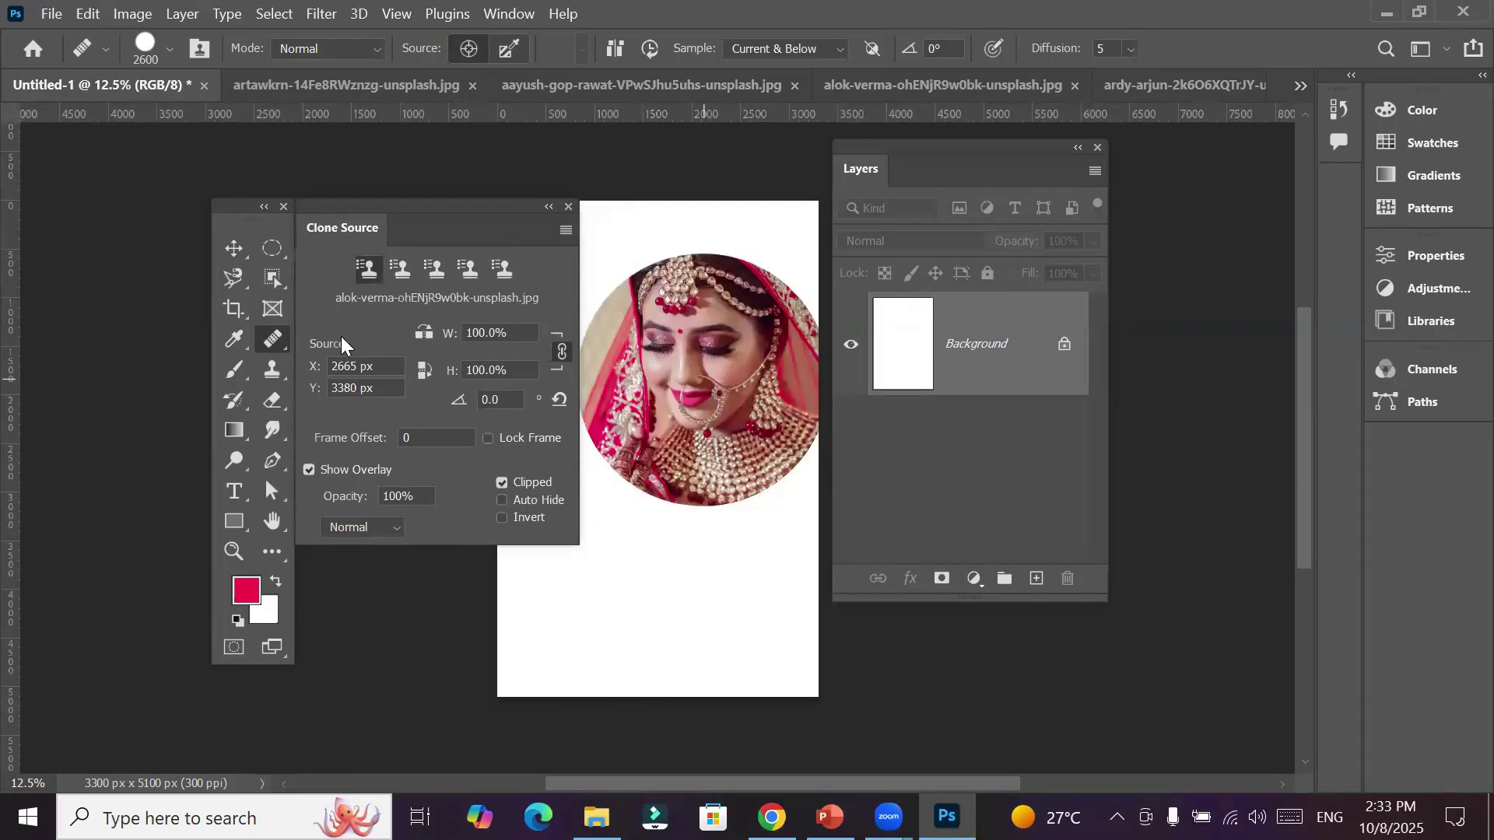
Look through the first four clone source slots and return to the one holding the pink-veiled bride
left_click(400, 274)
left_click(435, 271)
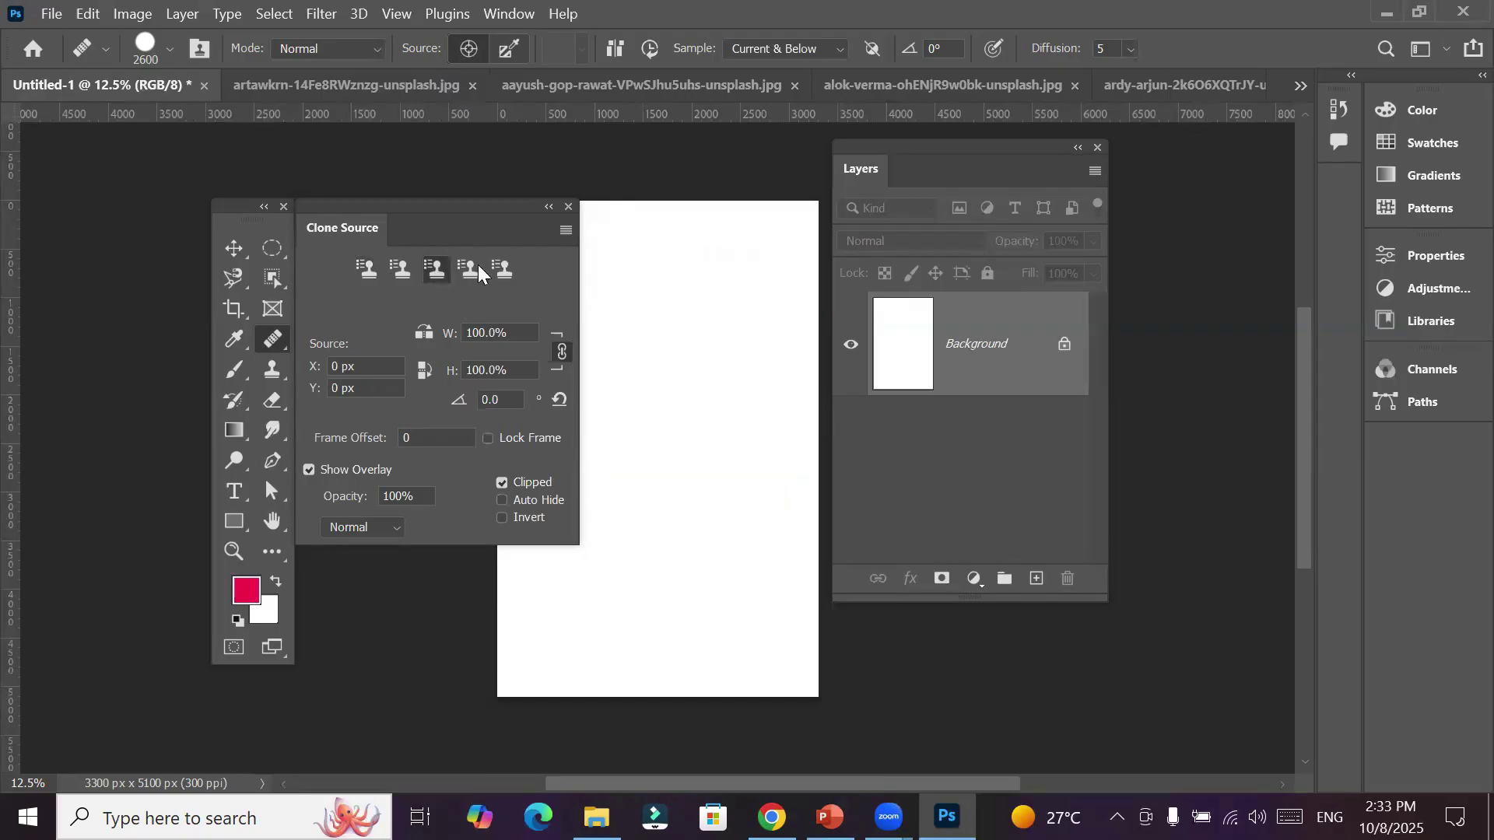
left_click(471, 272)
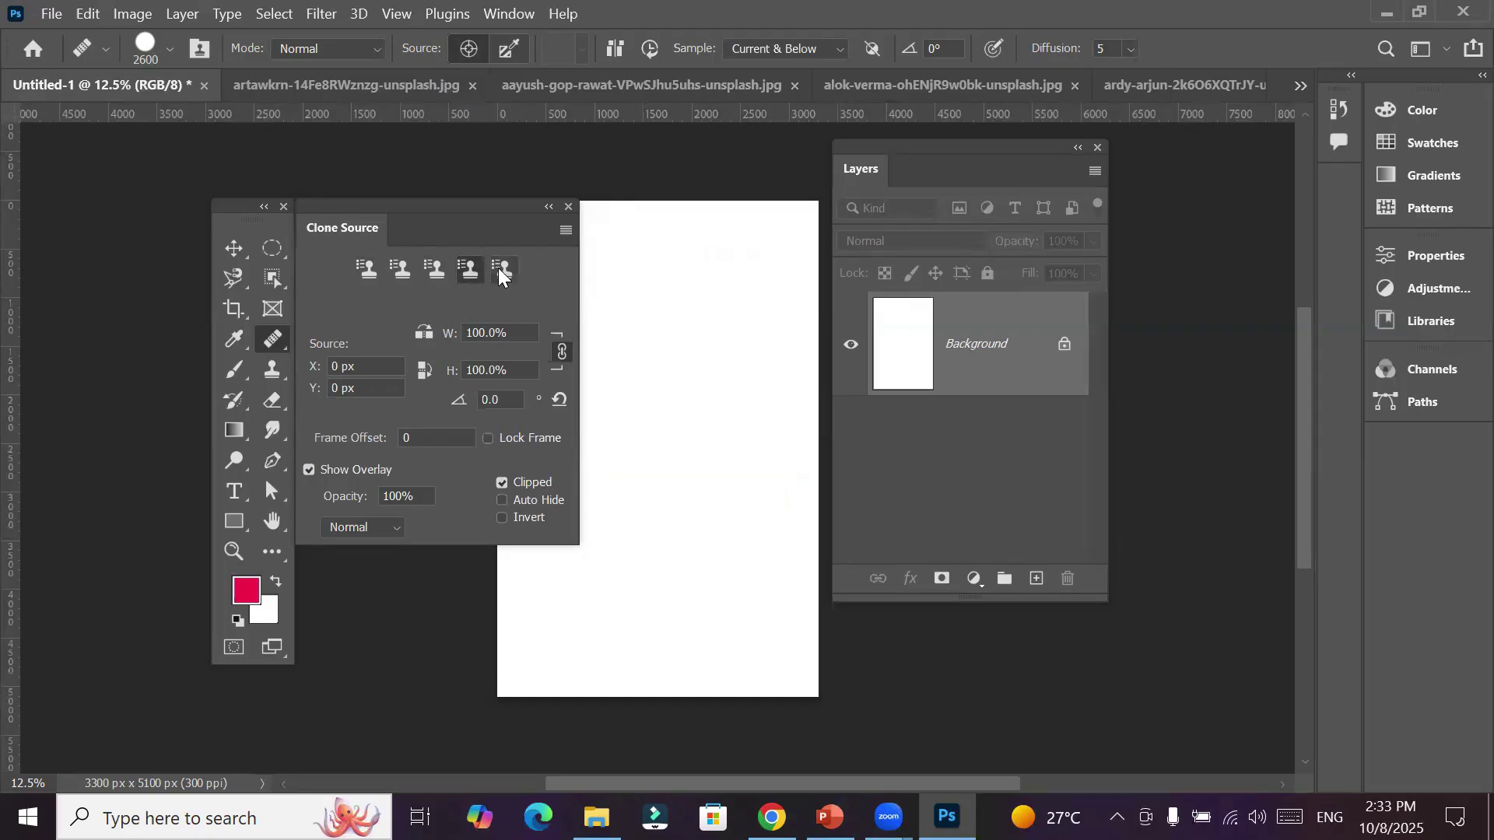
left_click(367, 271)
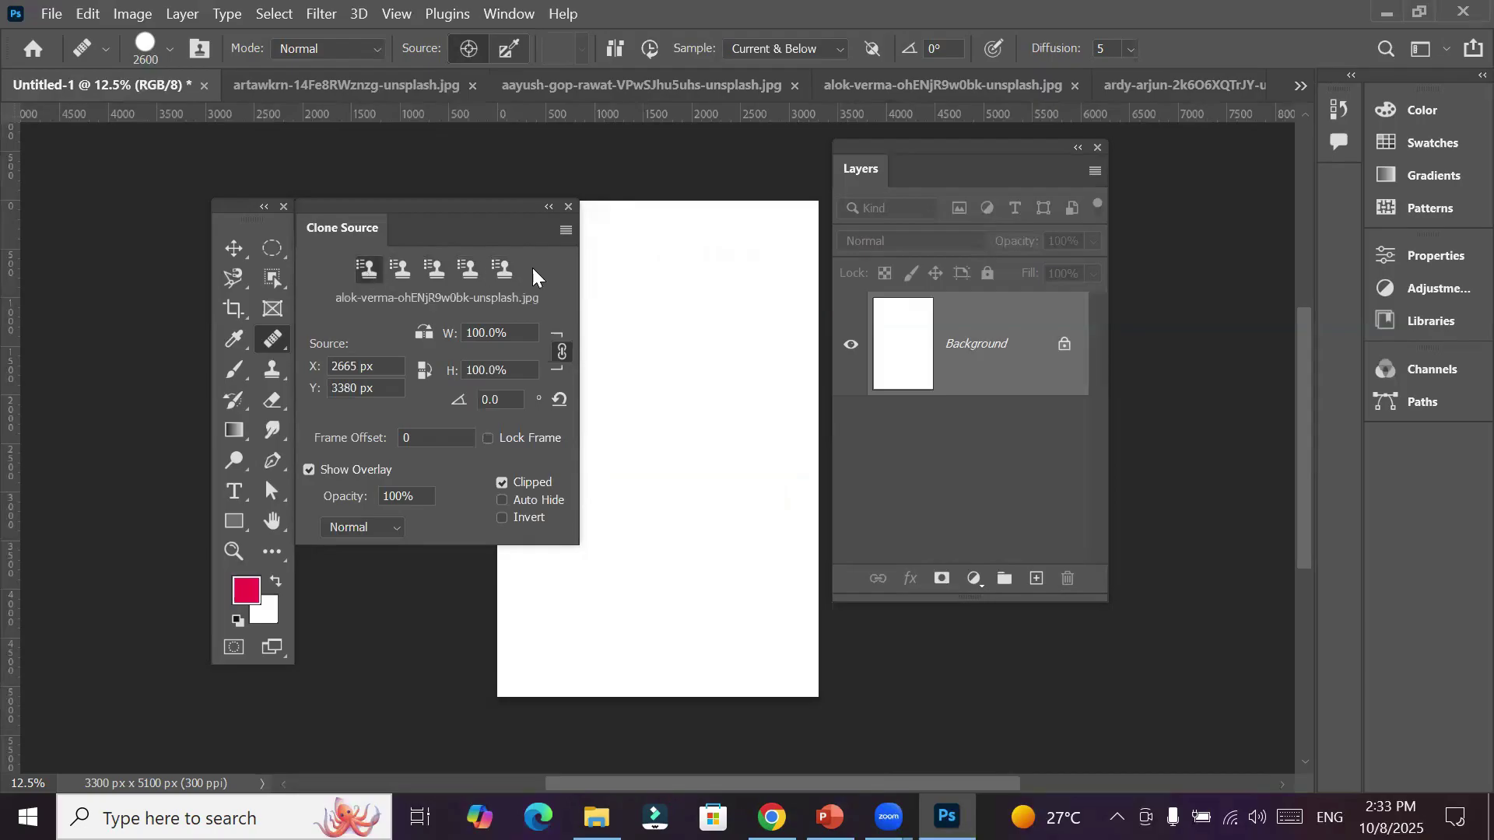
left_click(410, 271)
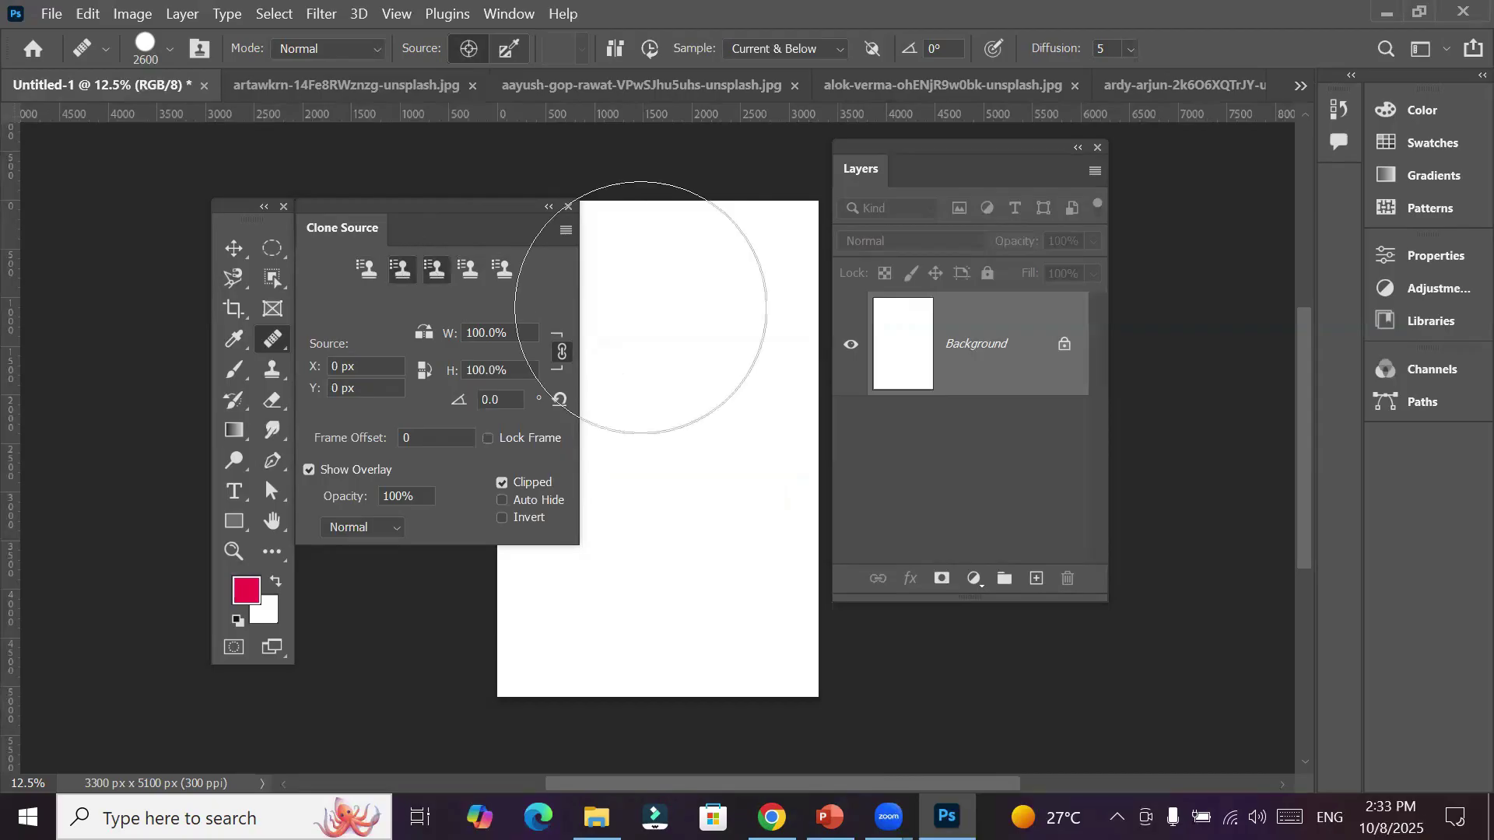
left_click(367, 272)
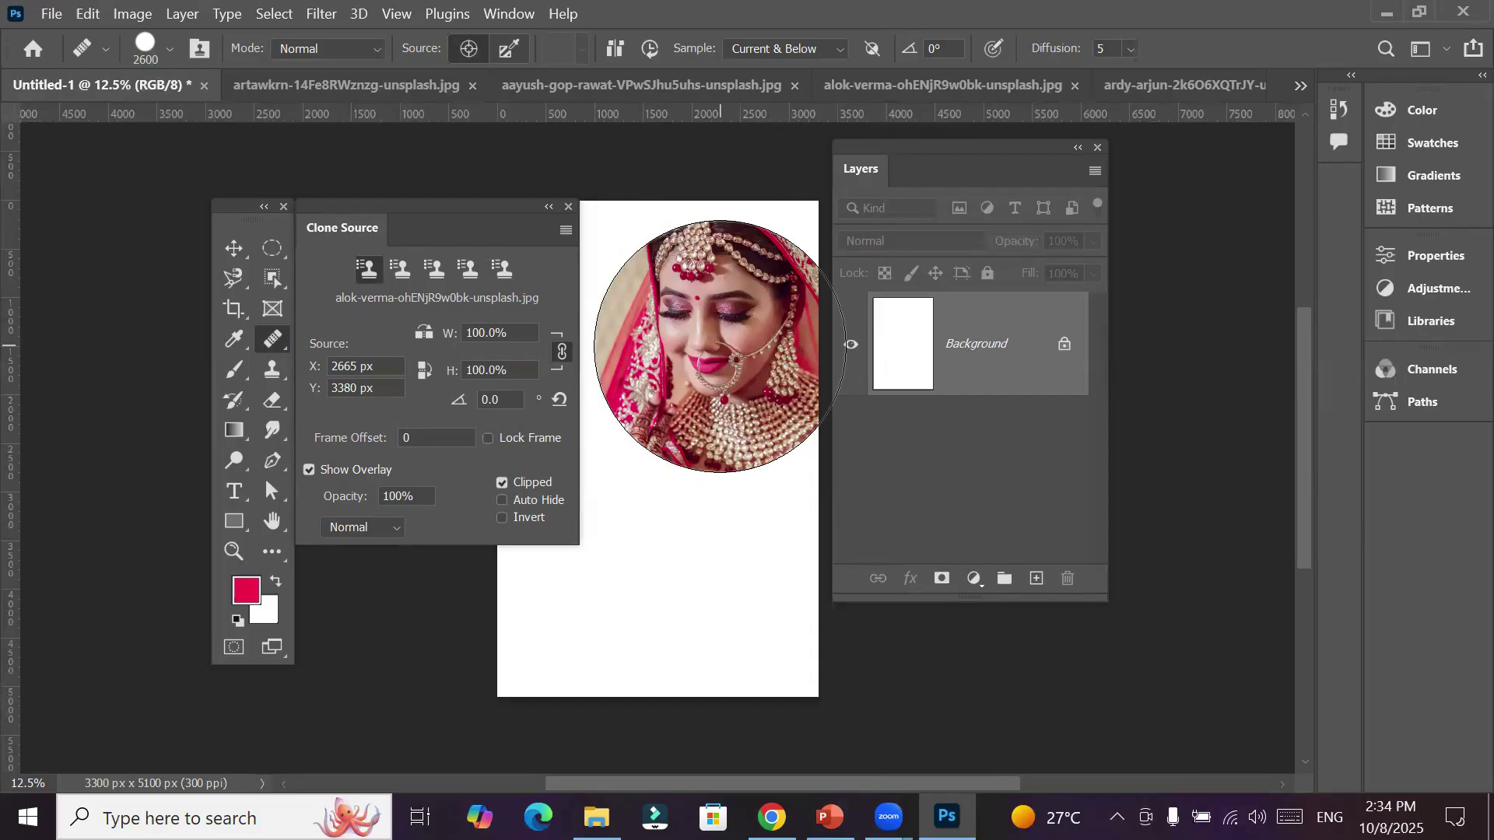
Store the bride's face from the purple-background photo in the second clone source slot and return to Untitled-1
left_click(401, 272)
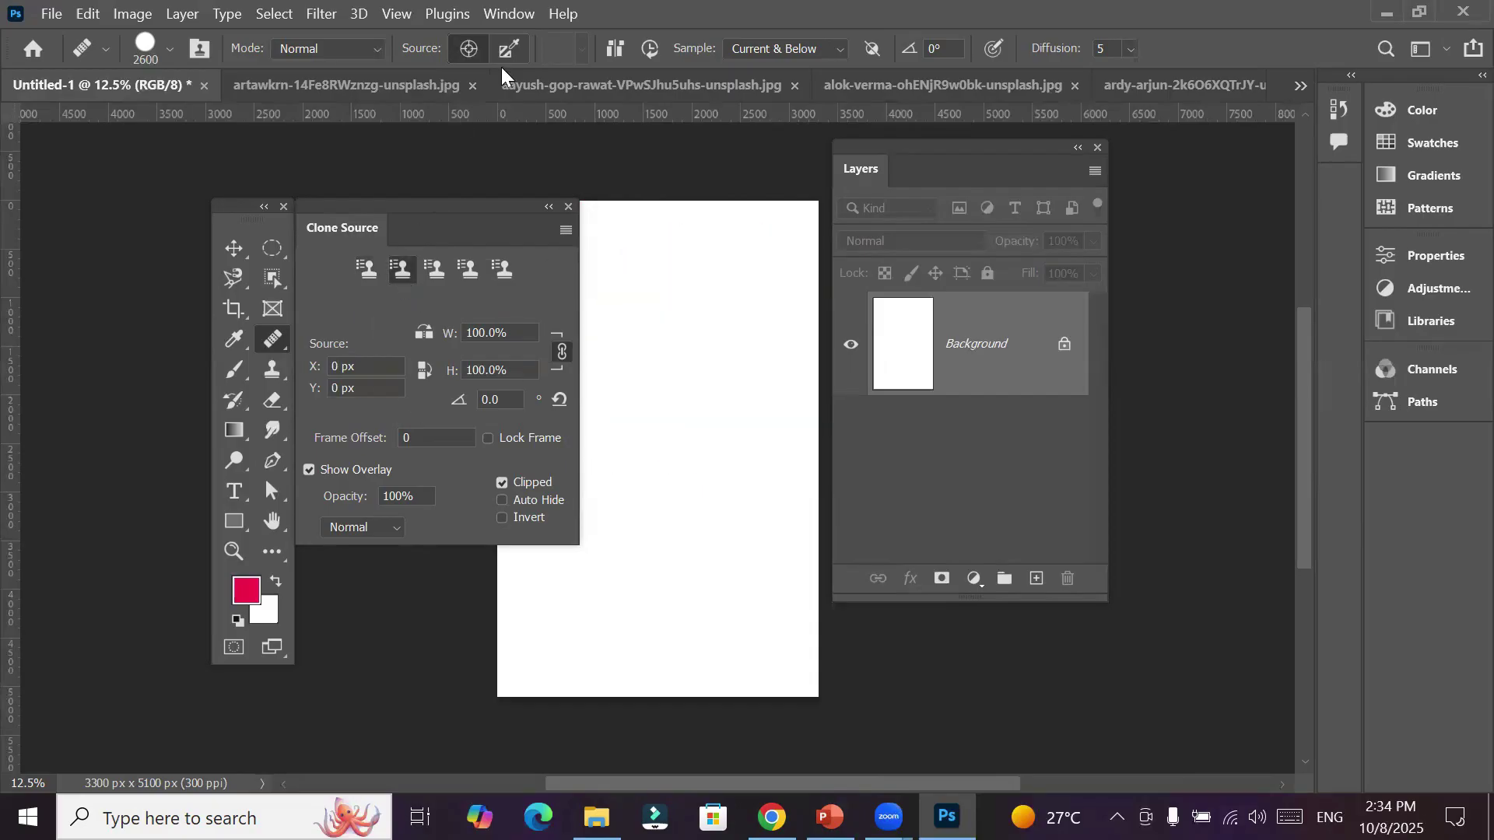
left_click(558, 87)
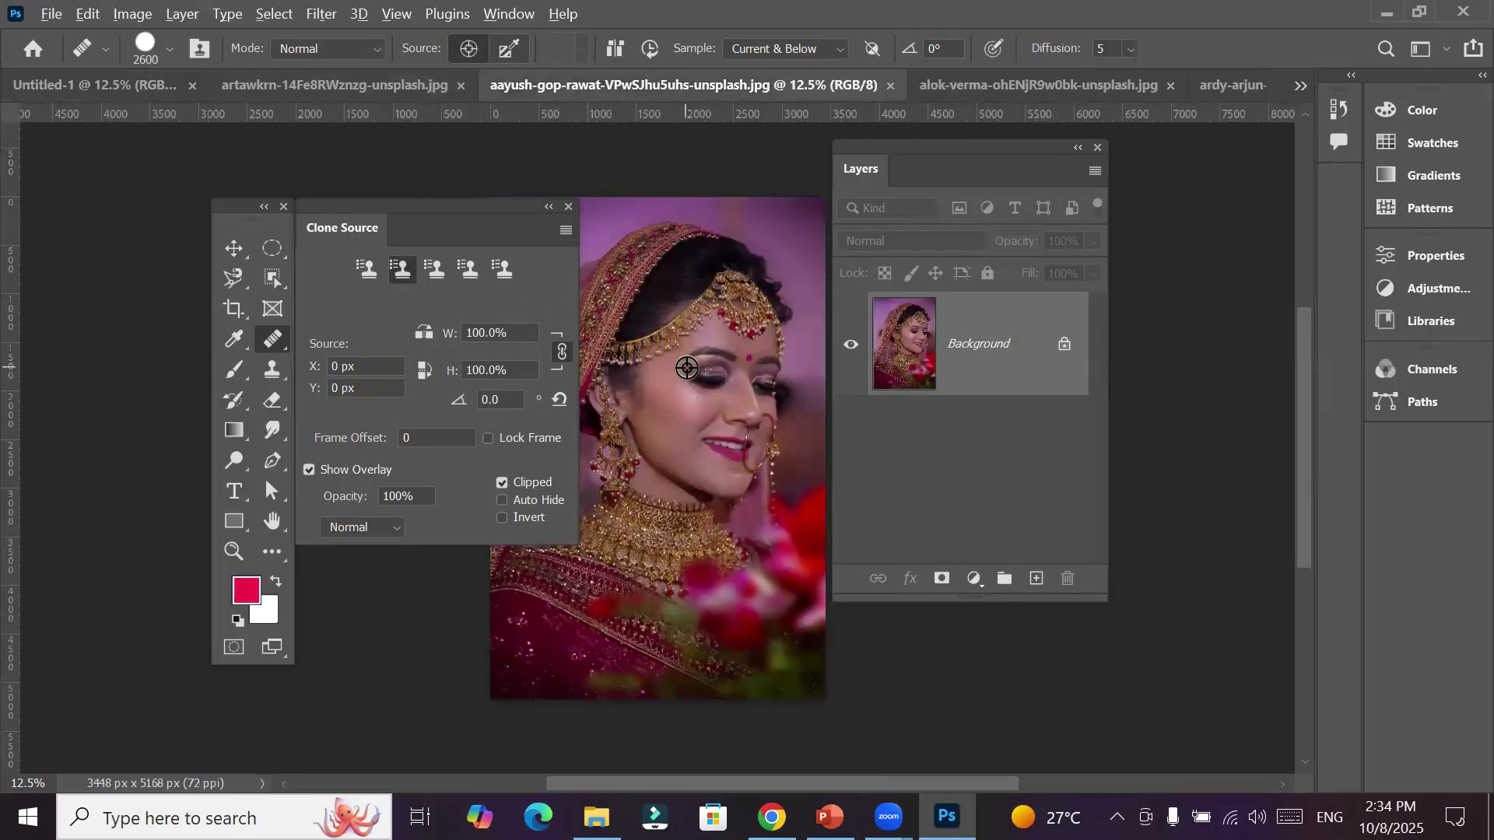
left_click(687, 367, "alt")
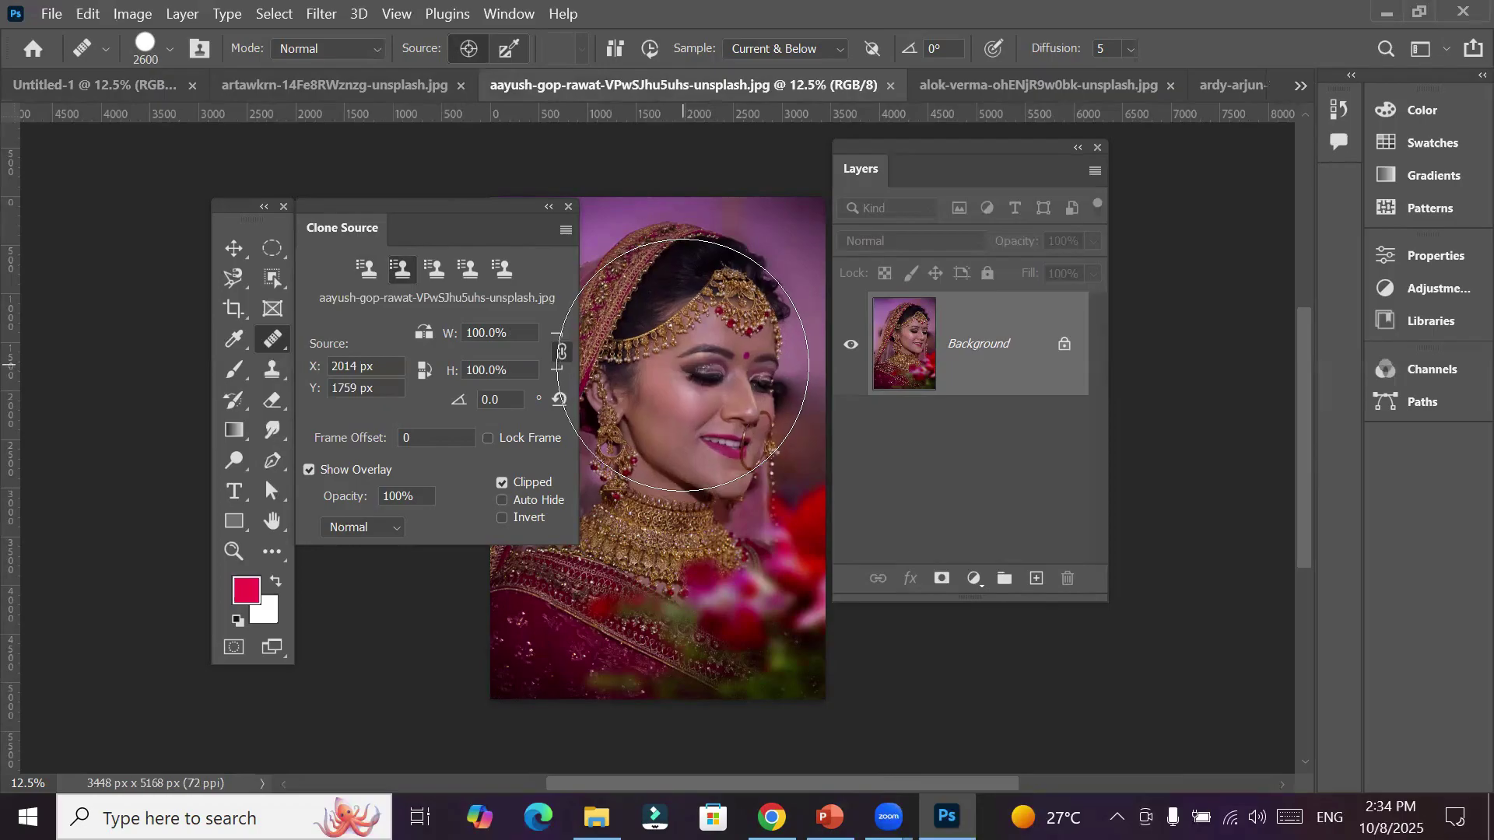
left_click(85, 85)
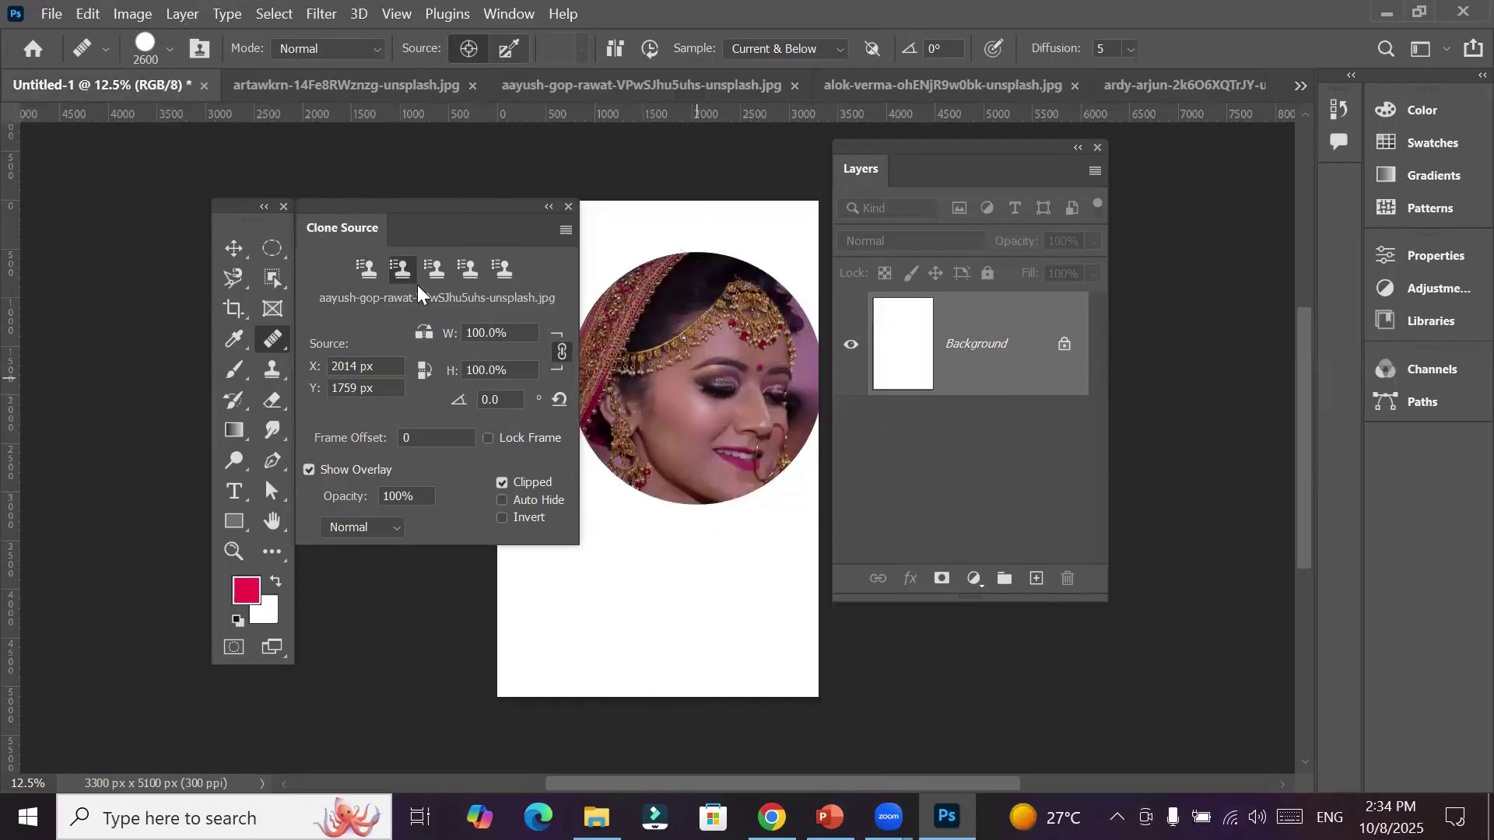
Alternate between the first and second clone sources to compare their previews over the blank page, ending on the second
left_click(366, 270)
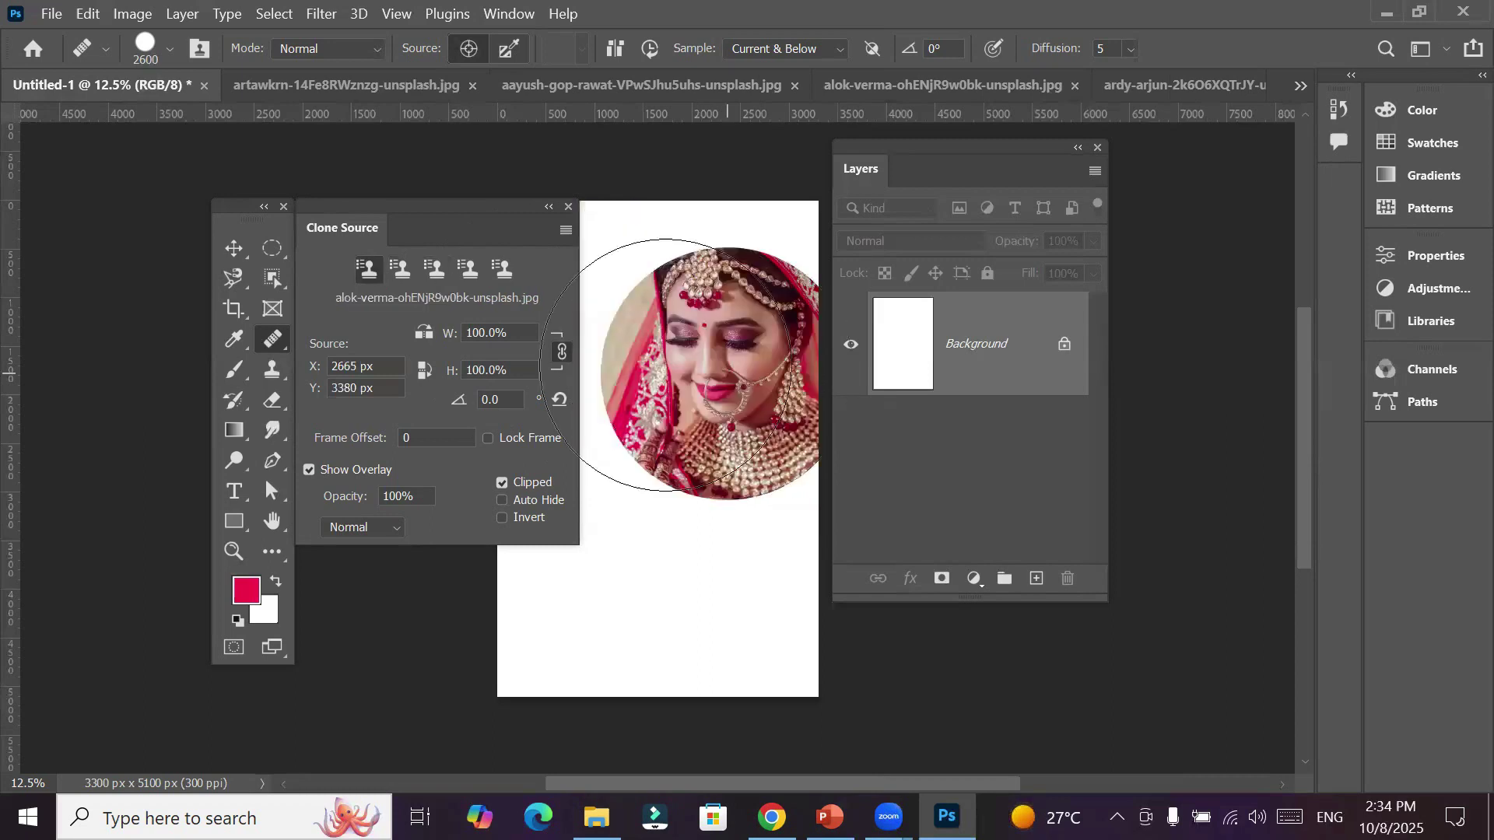
left_click(399, 270)
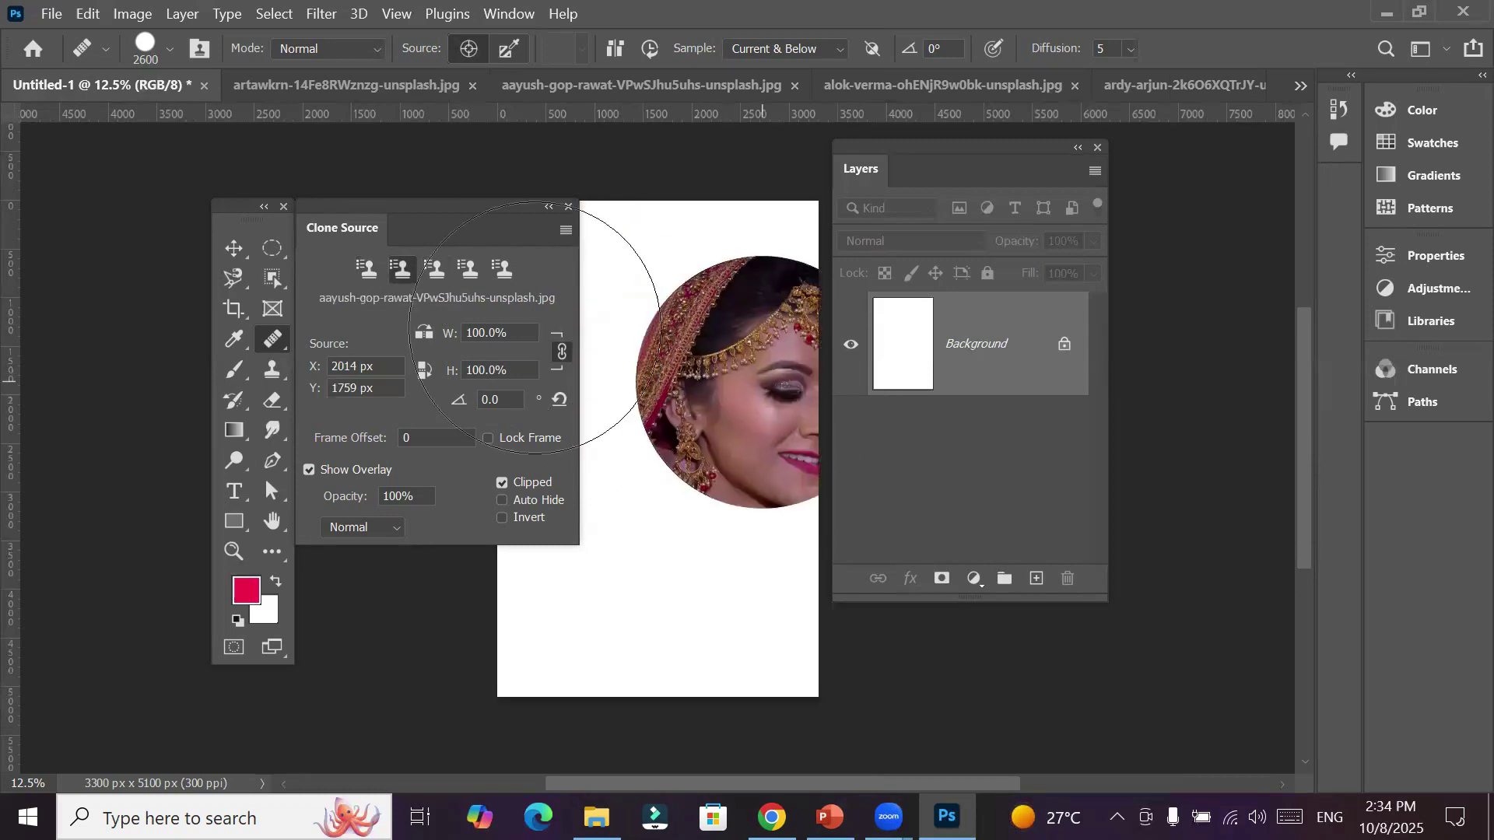
left_click(365, 270)
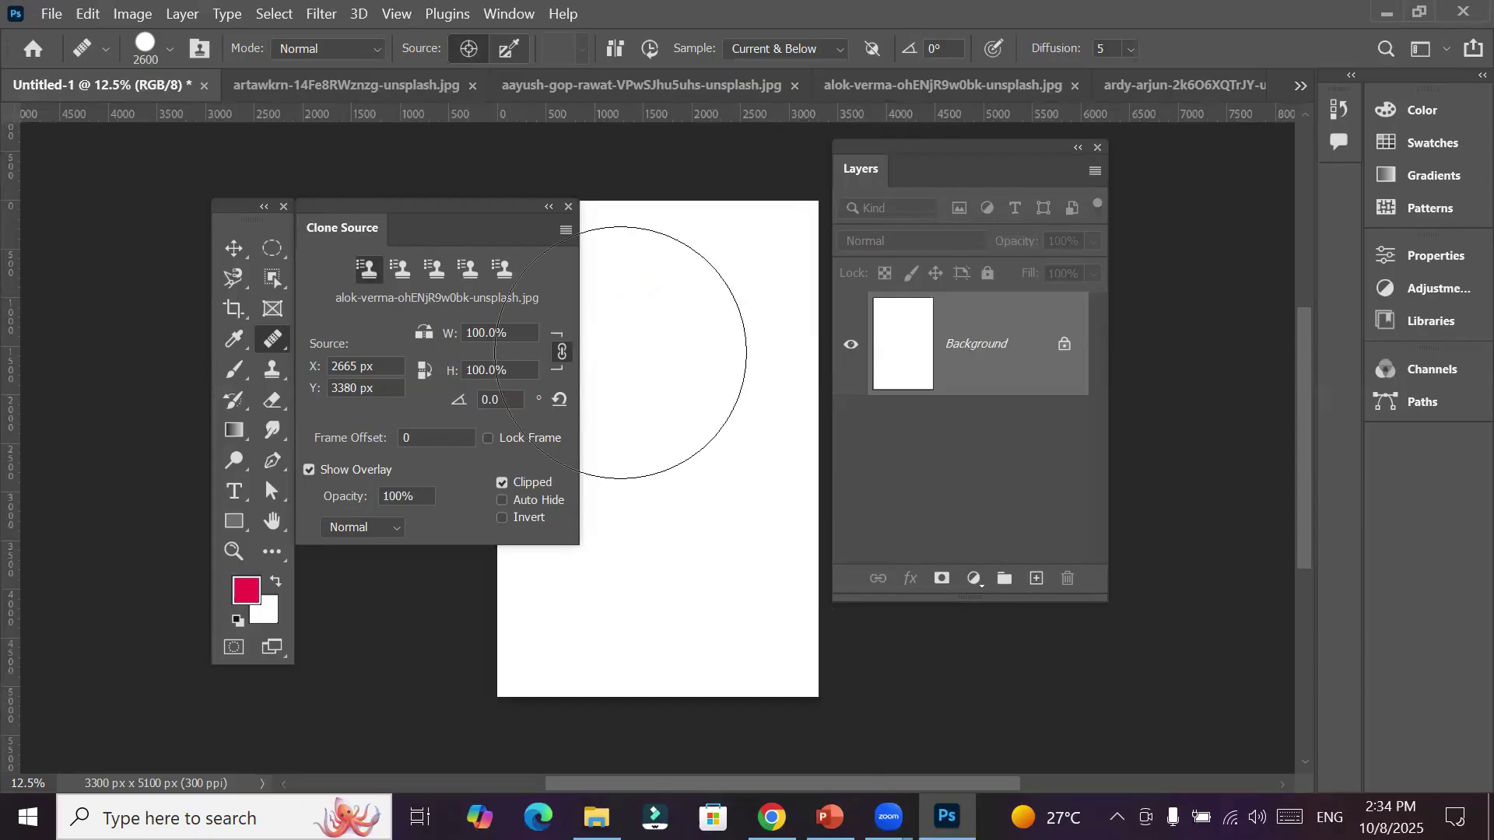
left_click(400, 270)
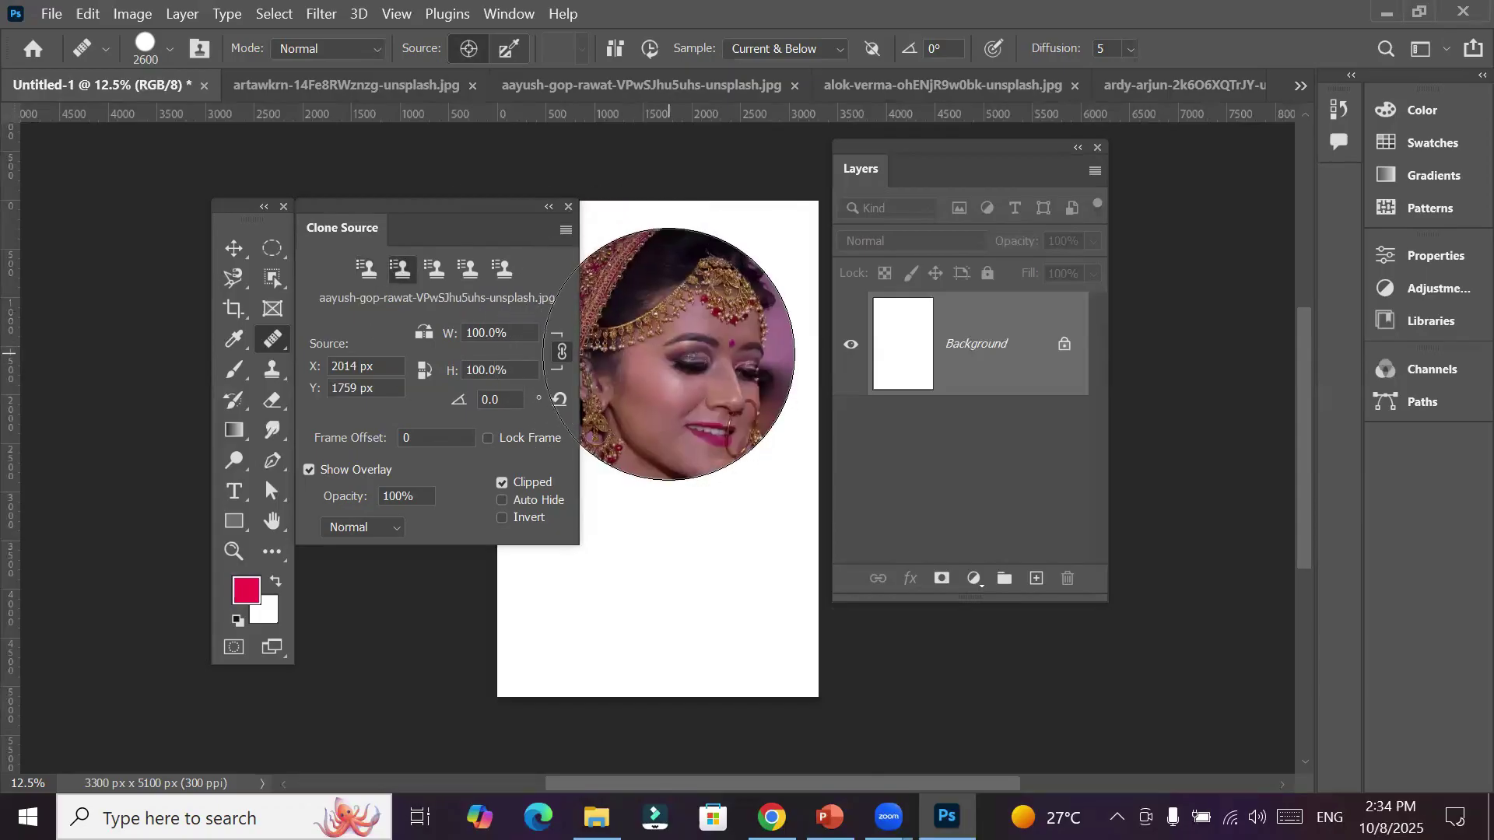
Store the face of the bride in the red sari from the green-background photo in the third clone source slot
left_click(436, 270)
left_click(944, 87)
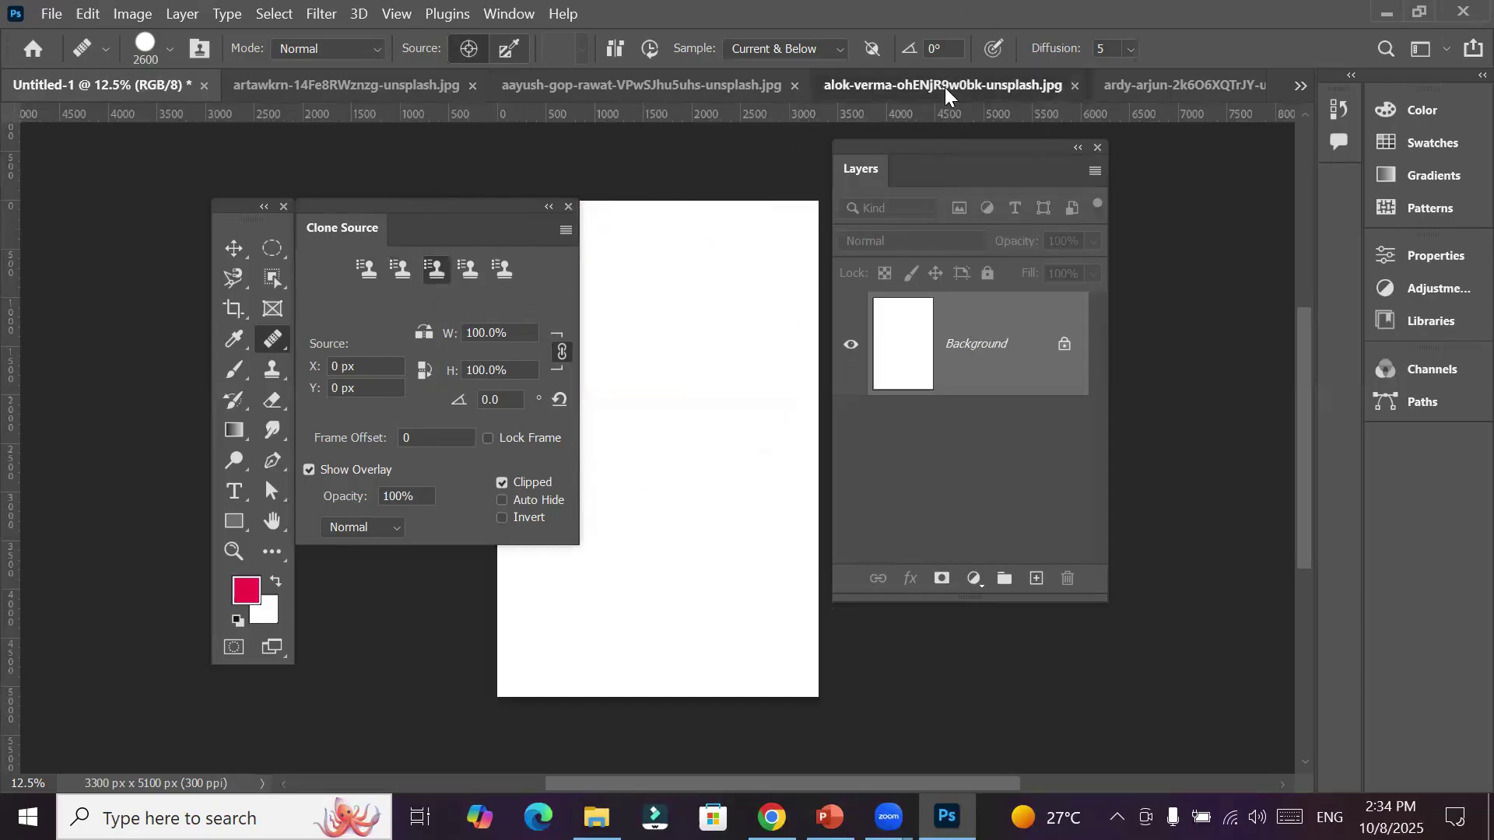
left_click(1233, 86)
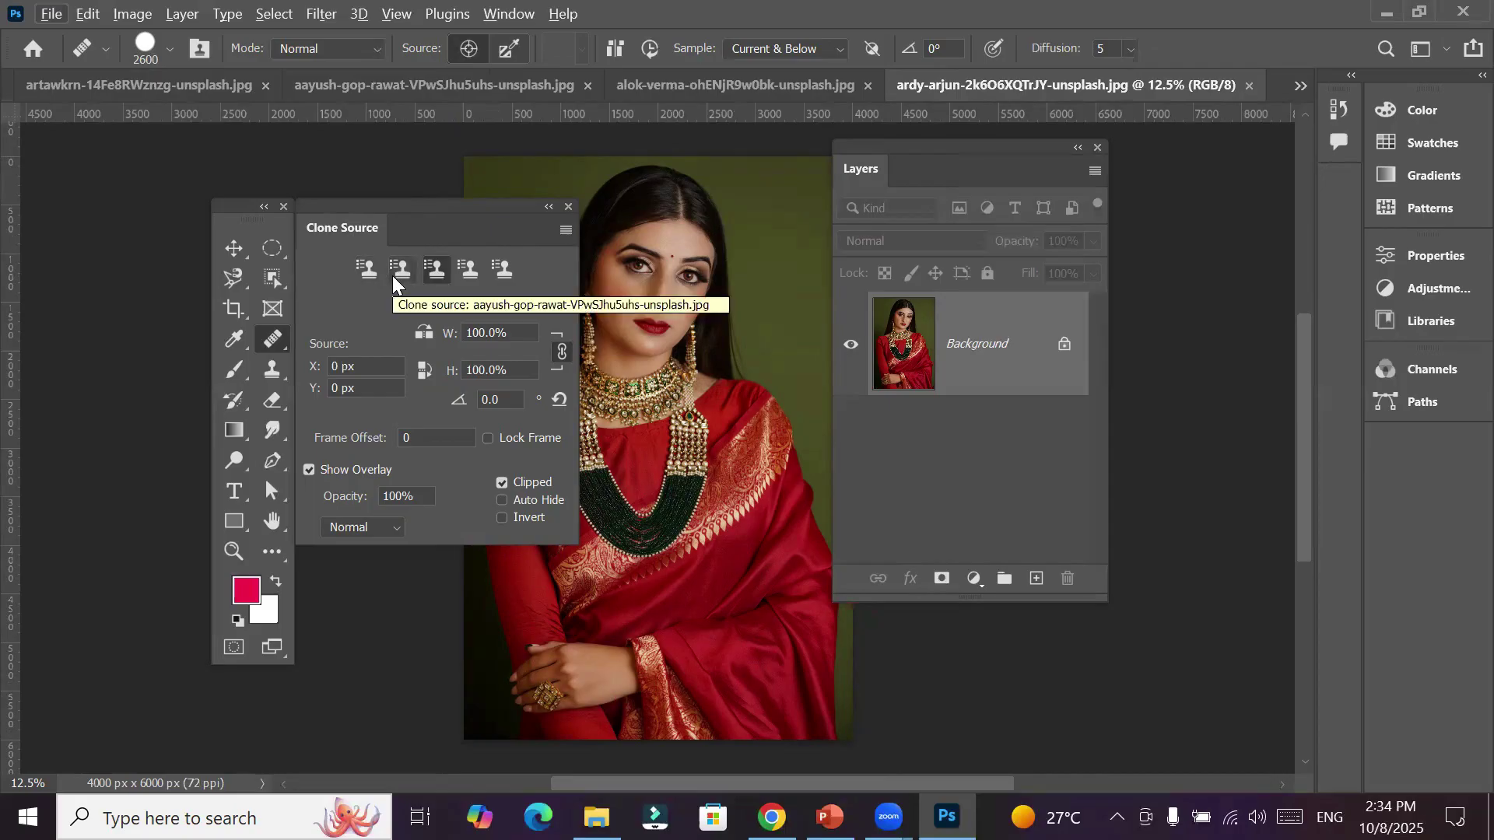
left_click(368, 270)
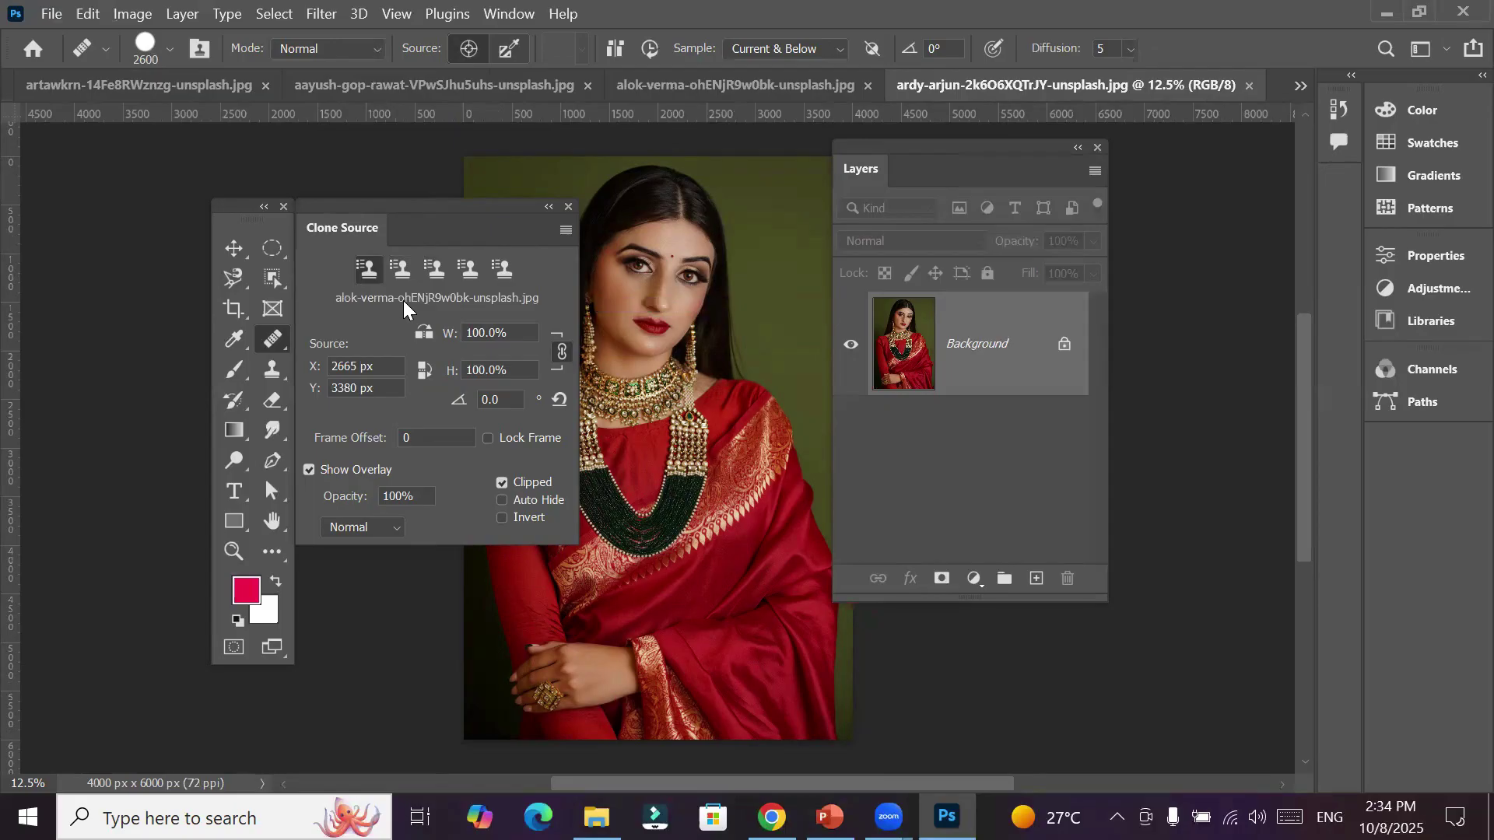
left_click(401, 270)
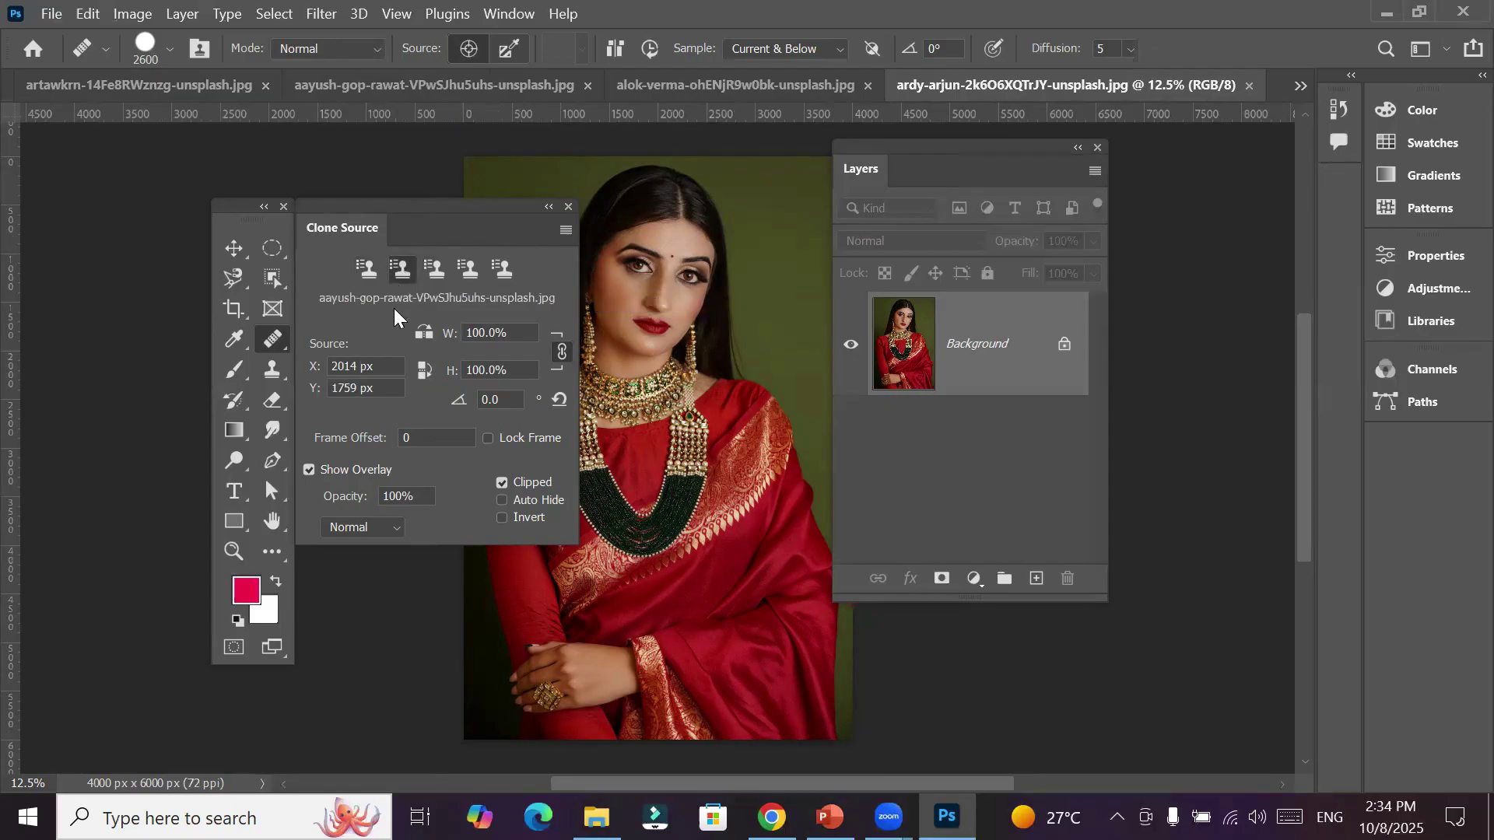
left_click(434, 271)
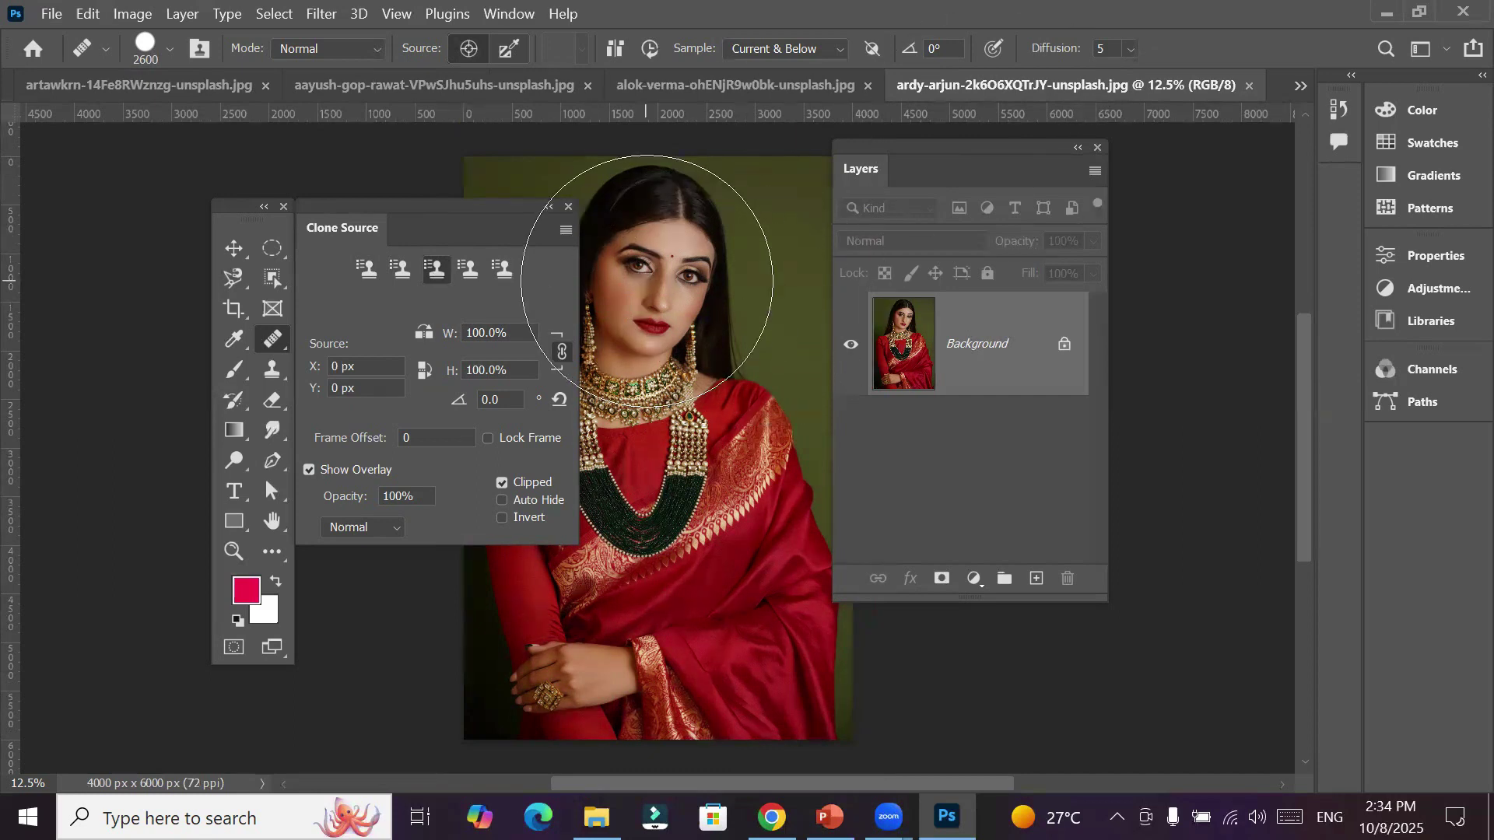
left_click(648, 280, "alt")
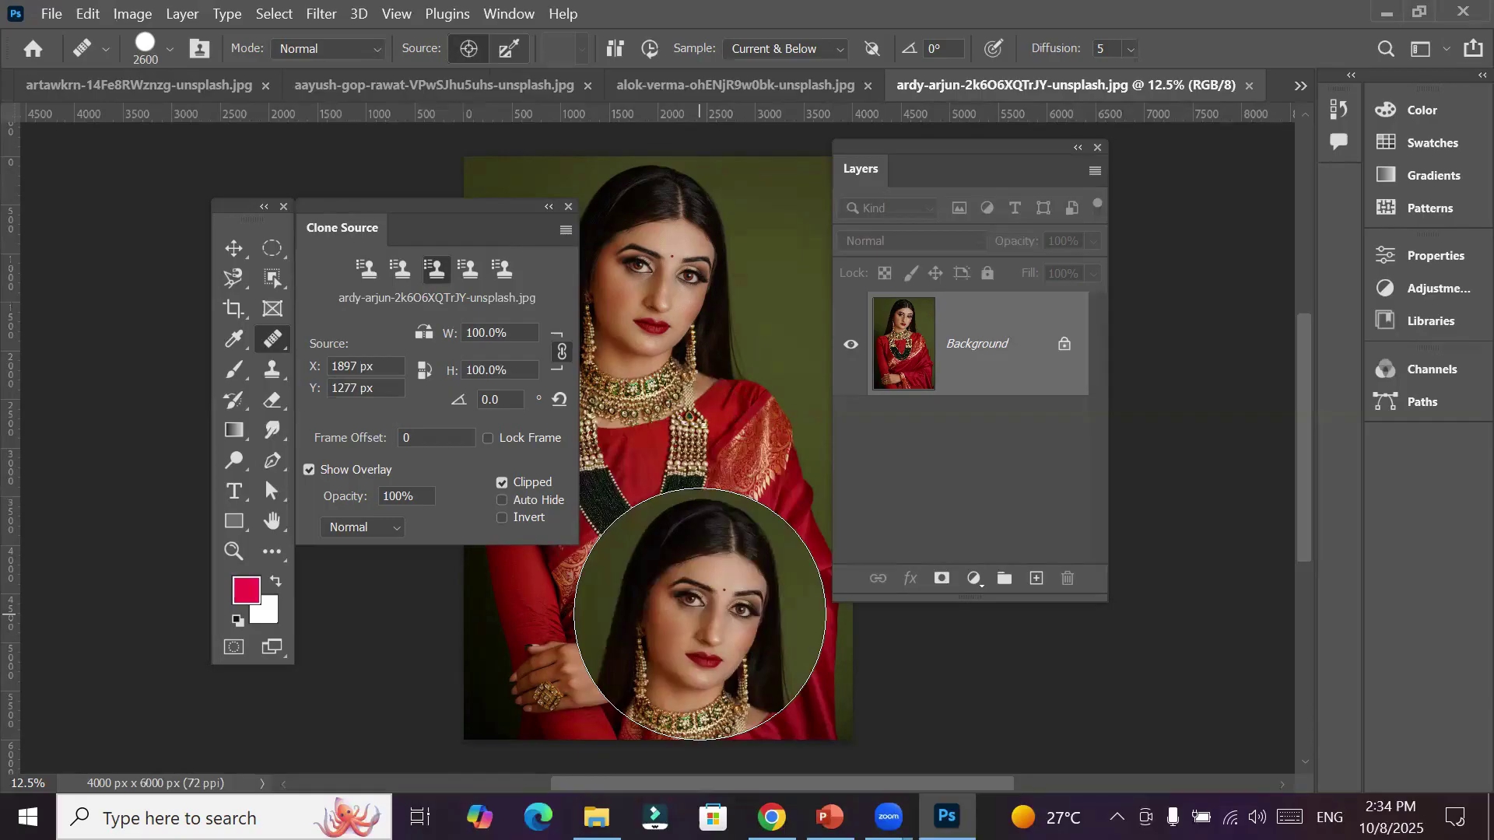
Compare the previews of the first three clone sources over the green-background photo, ending on the third
left_click(366, 270)
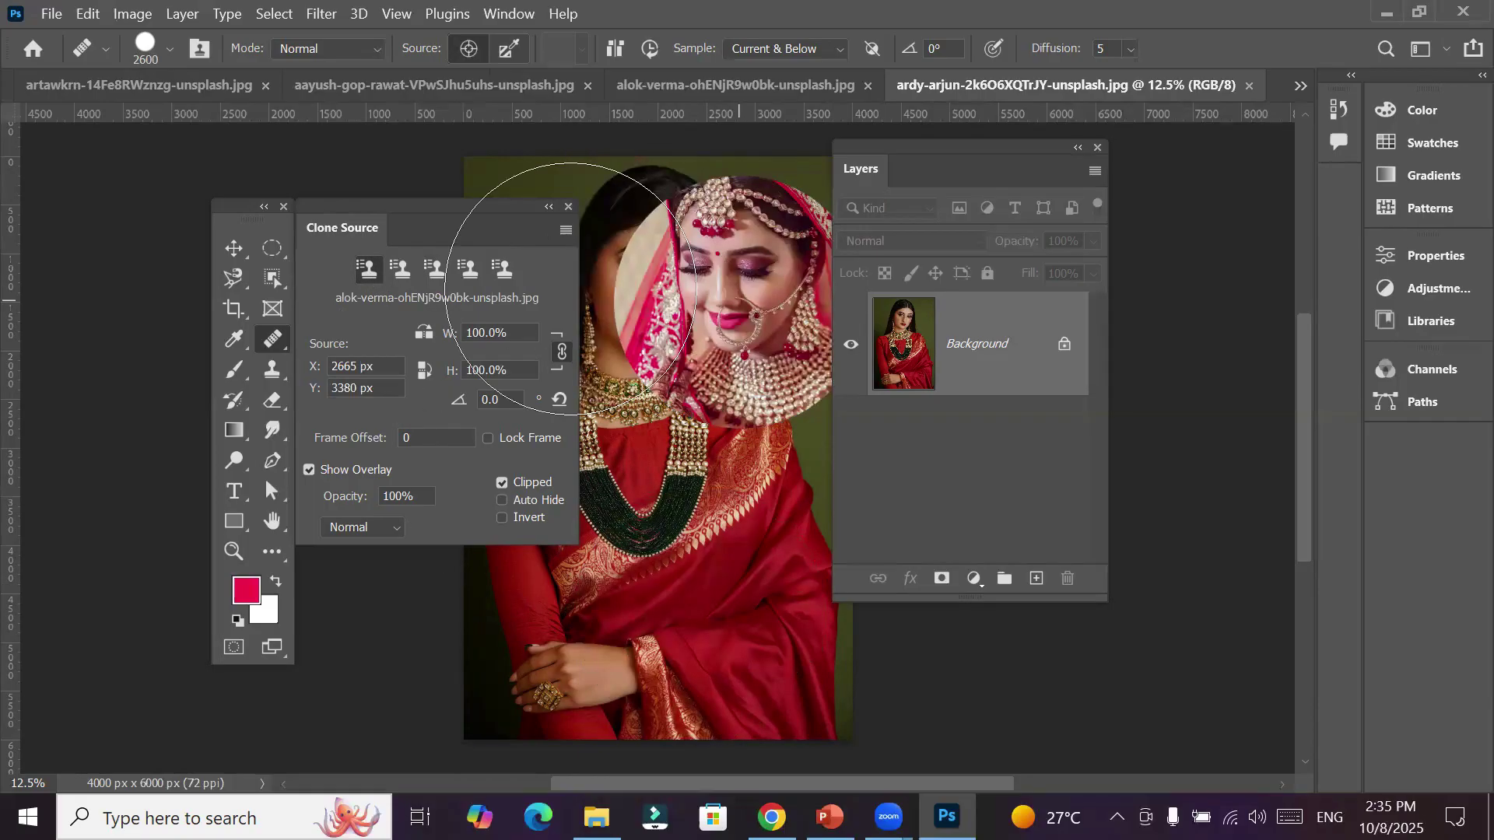
left_click(401, 270)
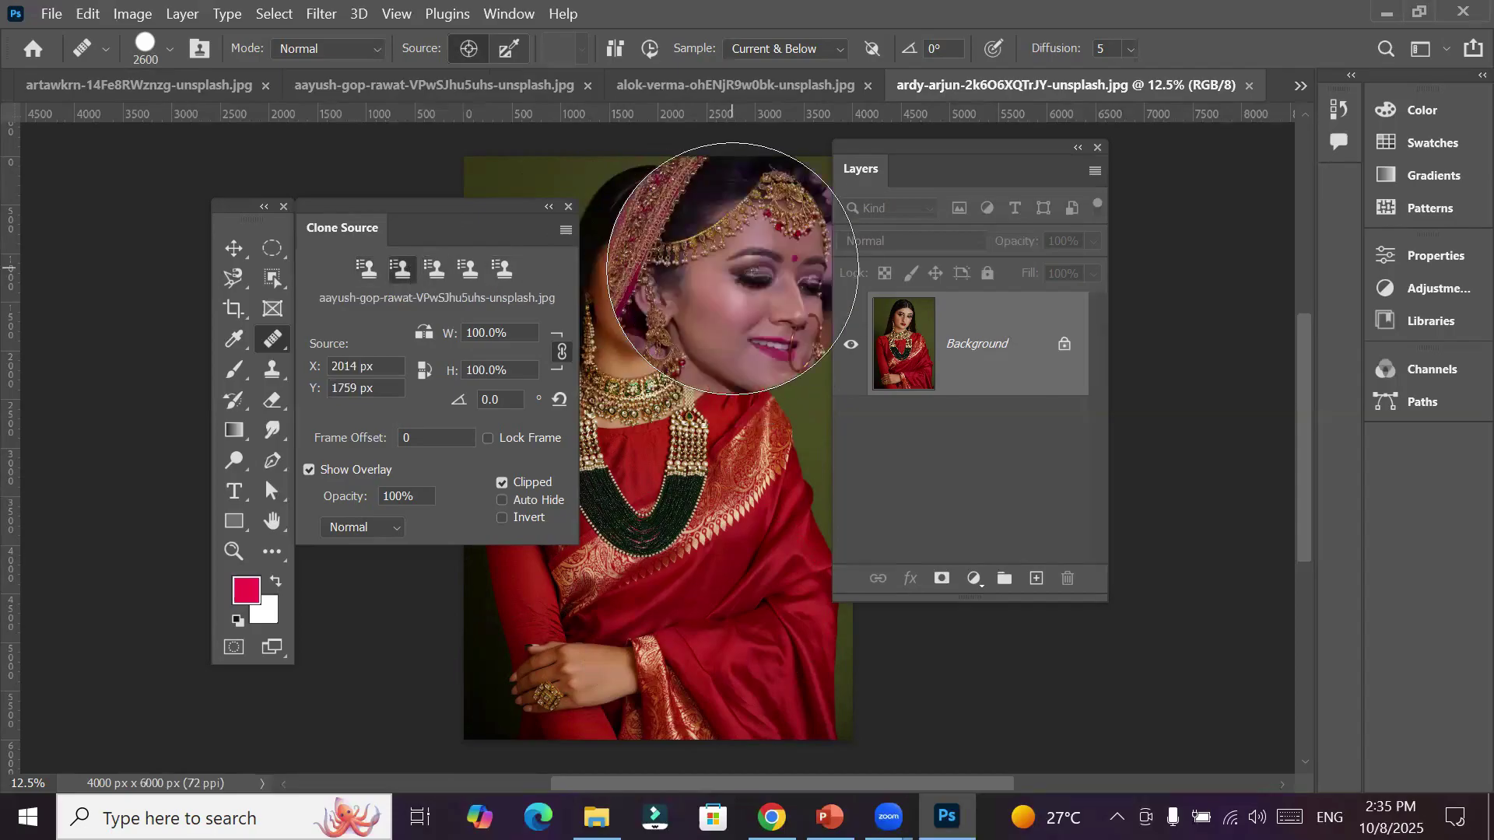
left_click(435, 270)
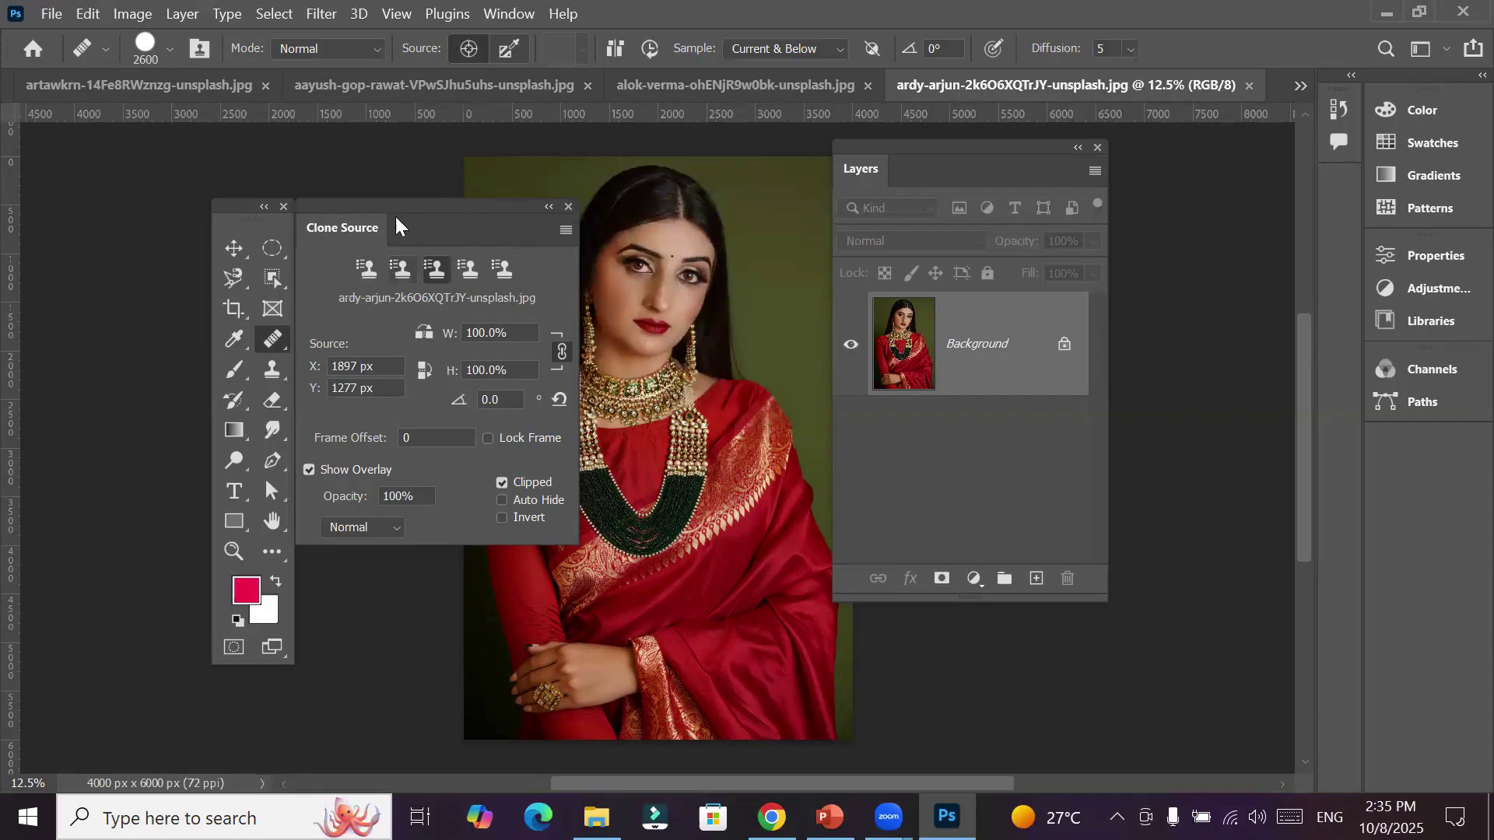
Move the Clone Source and Layers panels clear of the photo and heal a copy of the third source's face onto its upper-right background
mouse_move(397, 221)
left_mouse_down()
mouse_move(218, 210)
mouse_move(161, 306)
left_mouse_up()
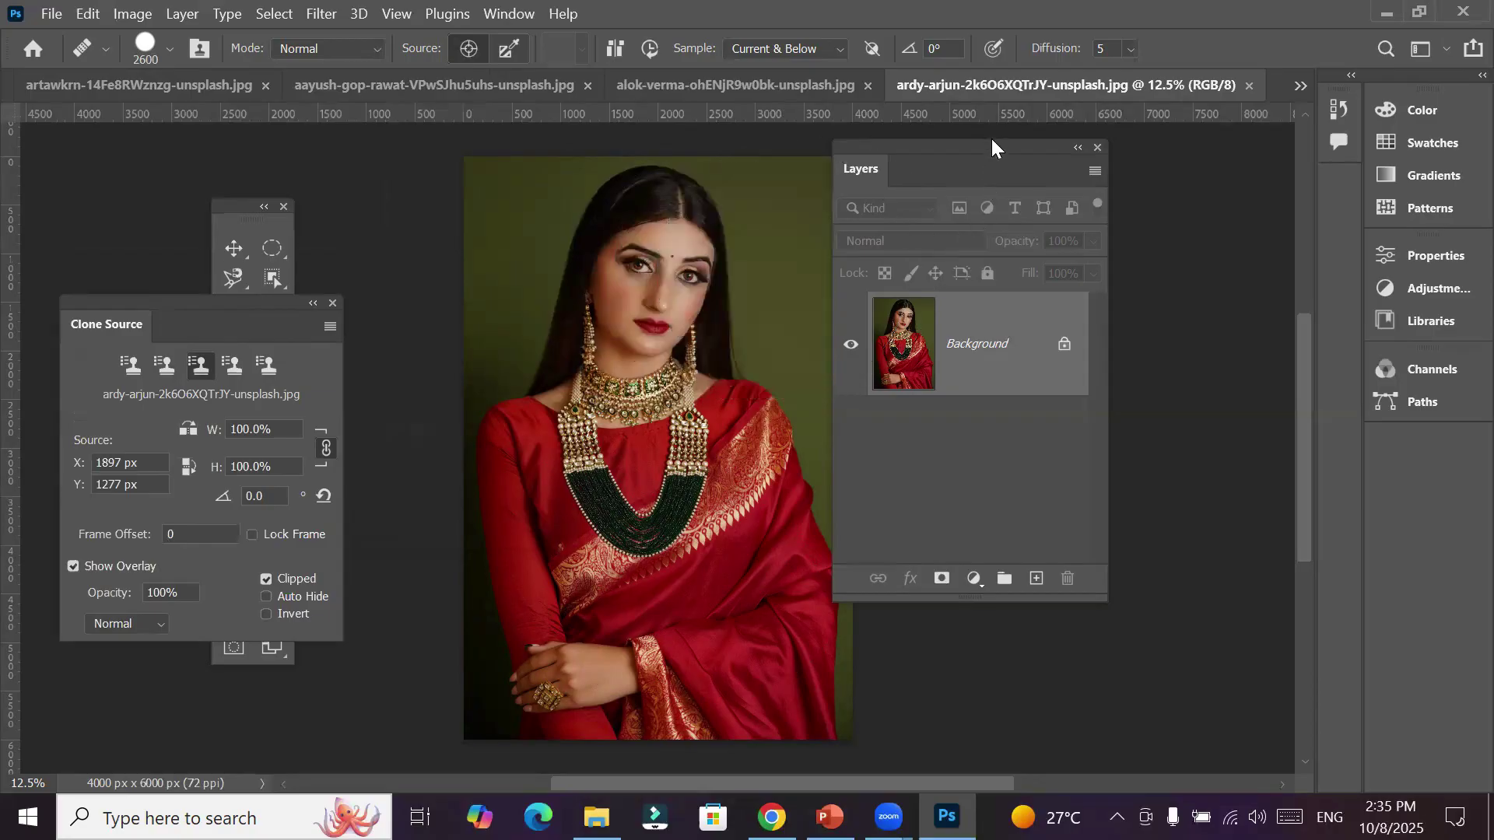
left_click_drag(991, 150, 1131, 209)
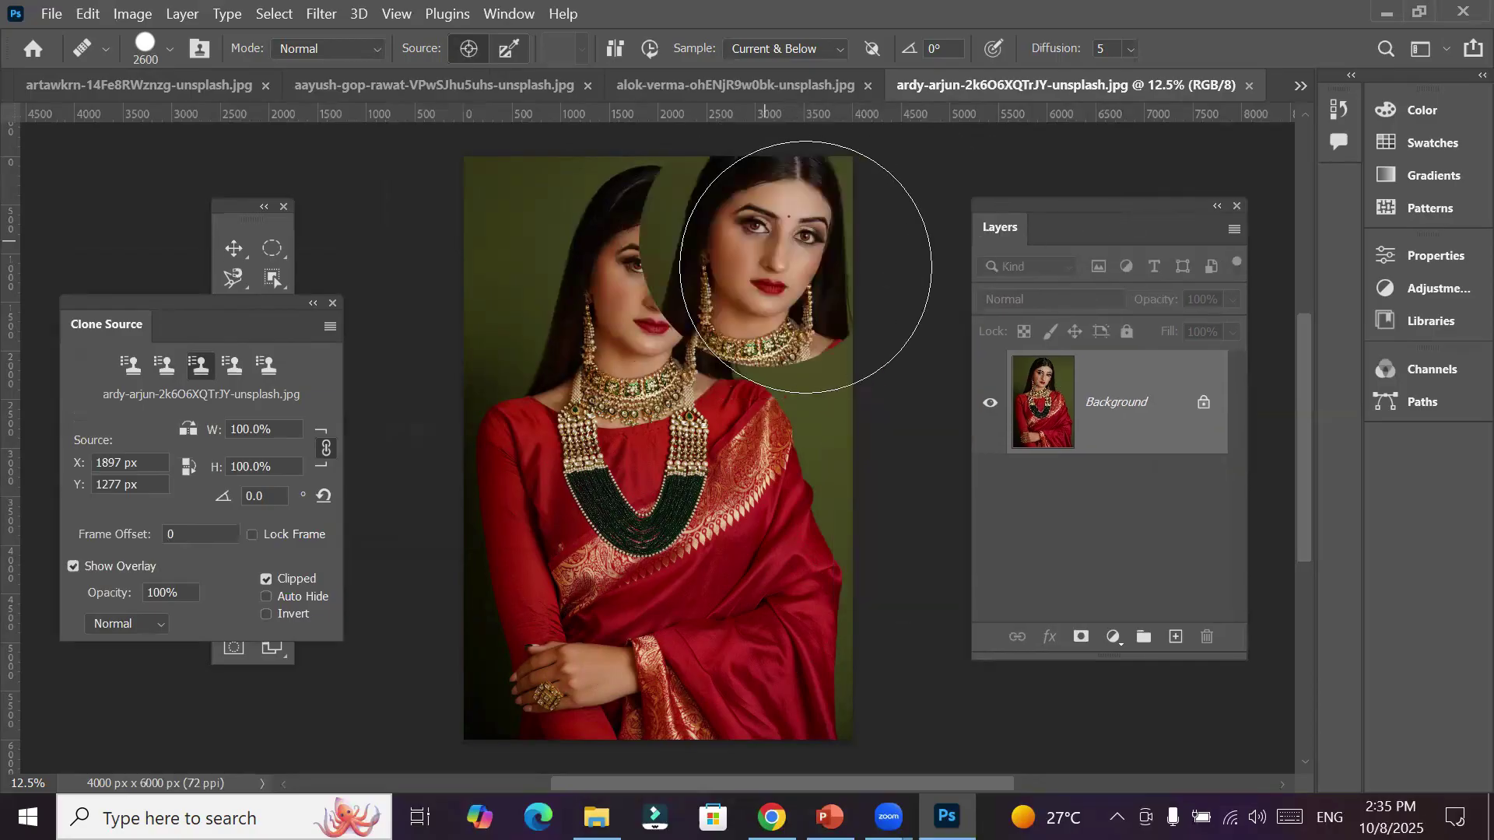
left_click(838, 261)
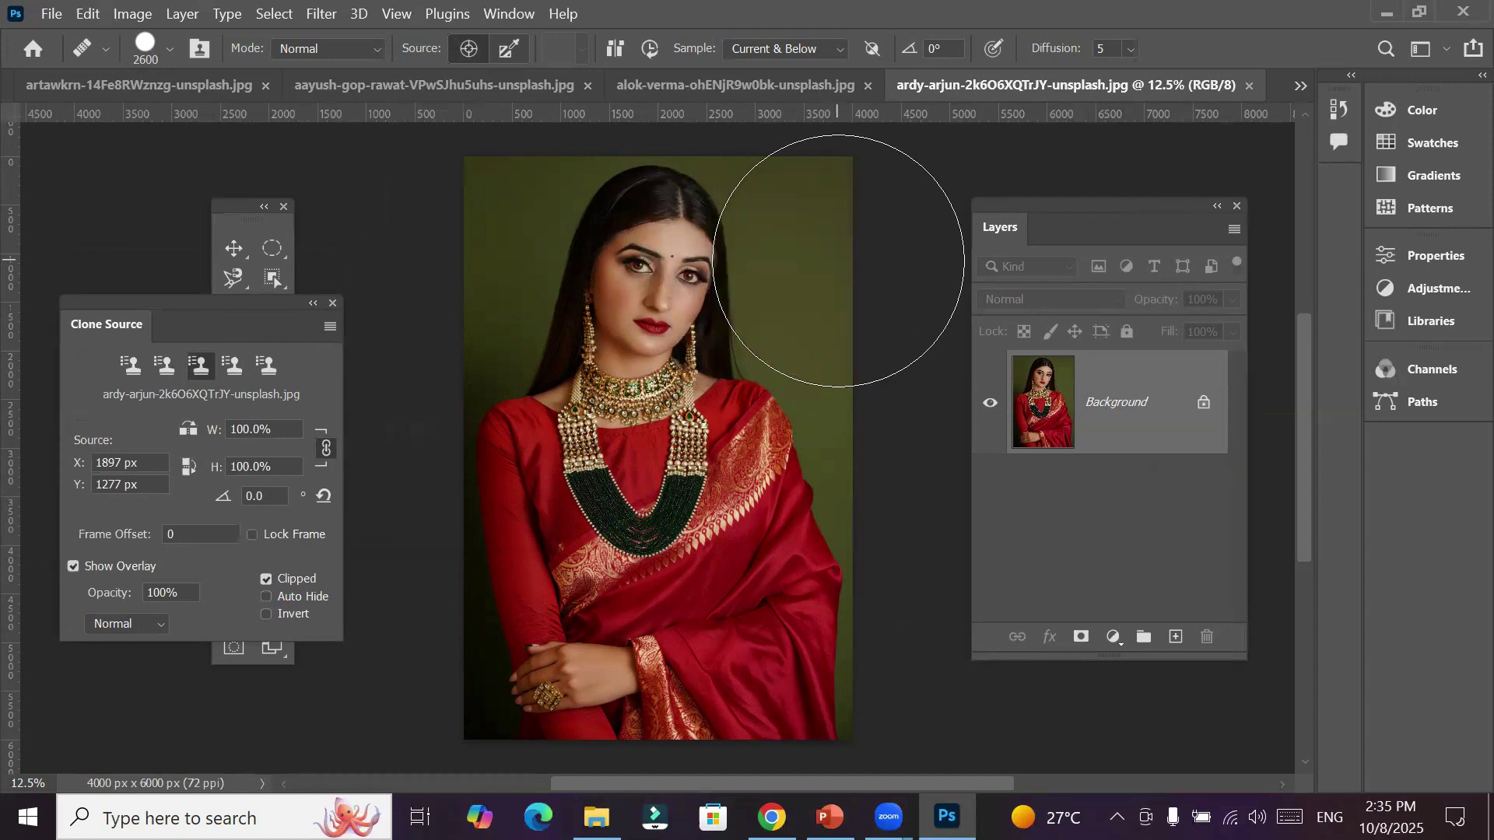
left_click(838, 260)
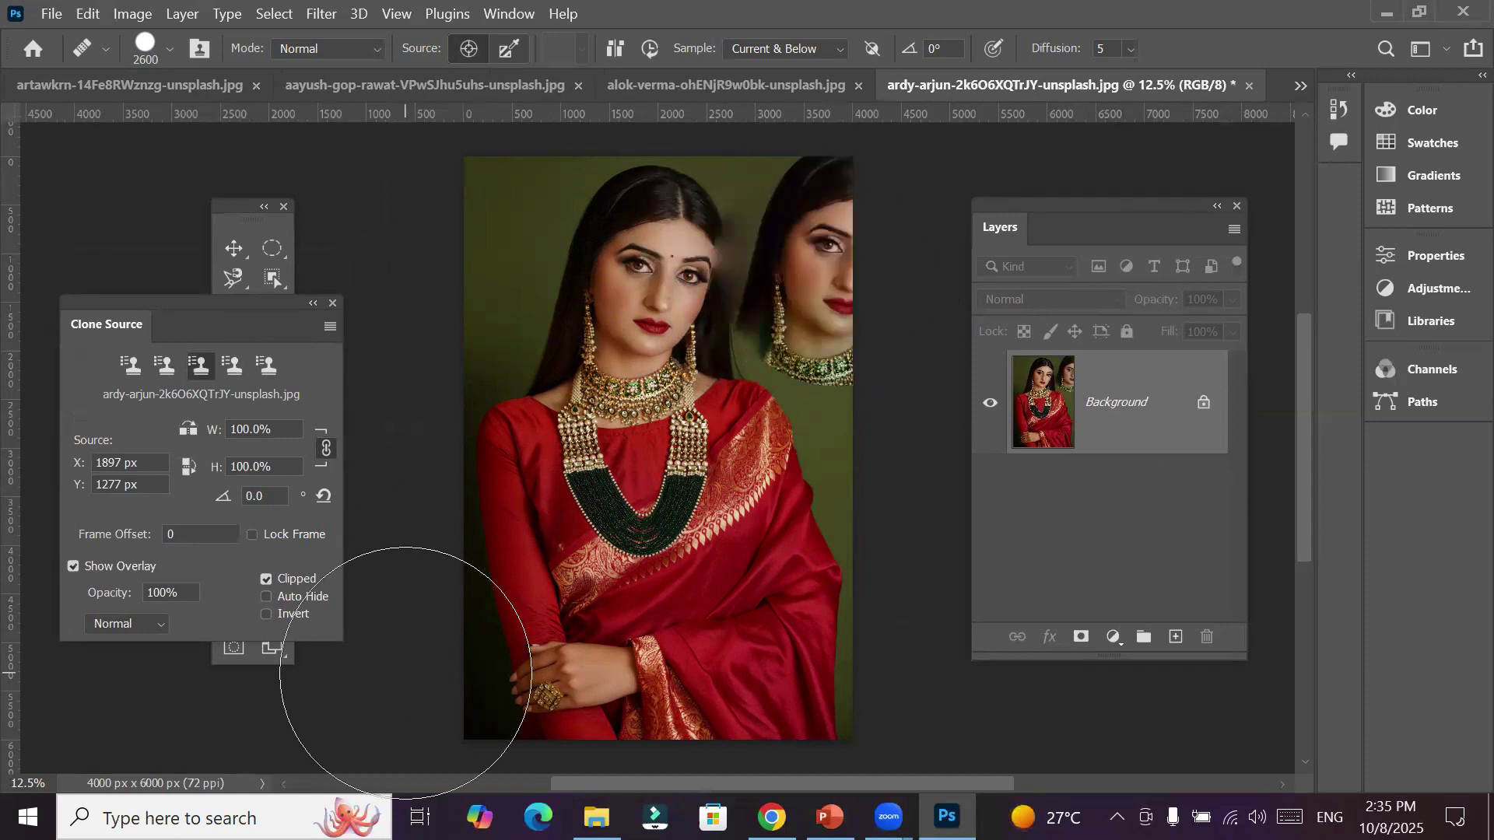
Switch the Healing Brush to the second clone source for the photo's upper-left background
left_click(161, 366)
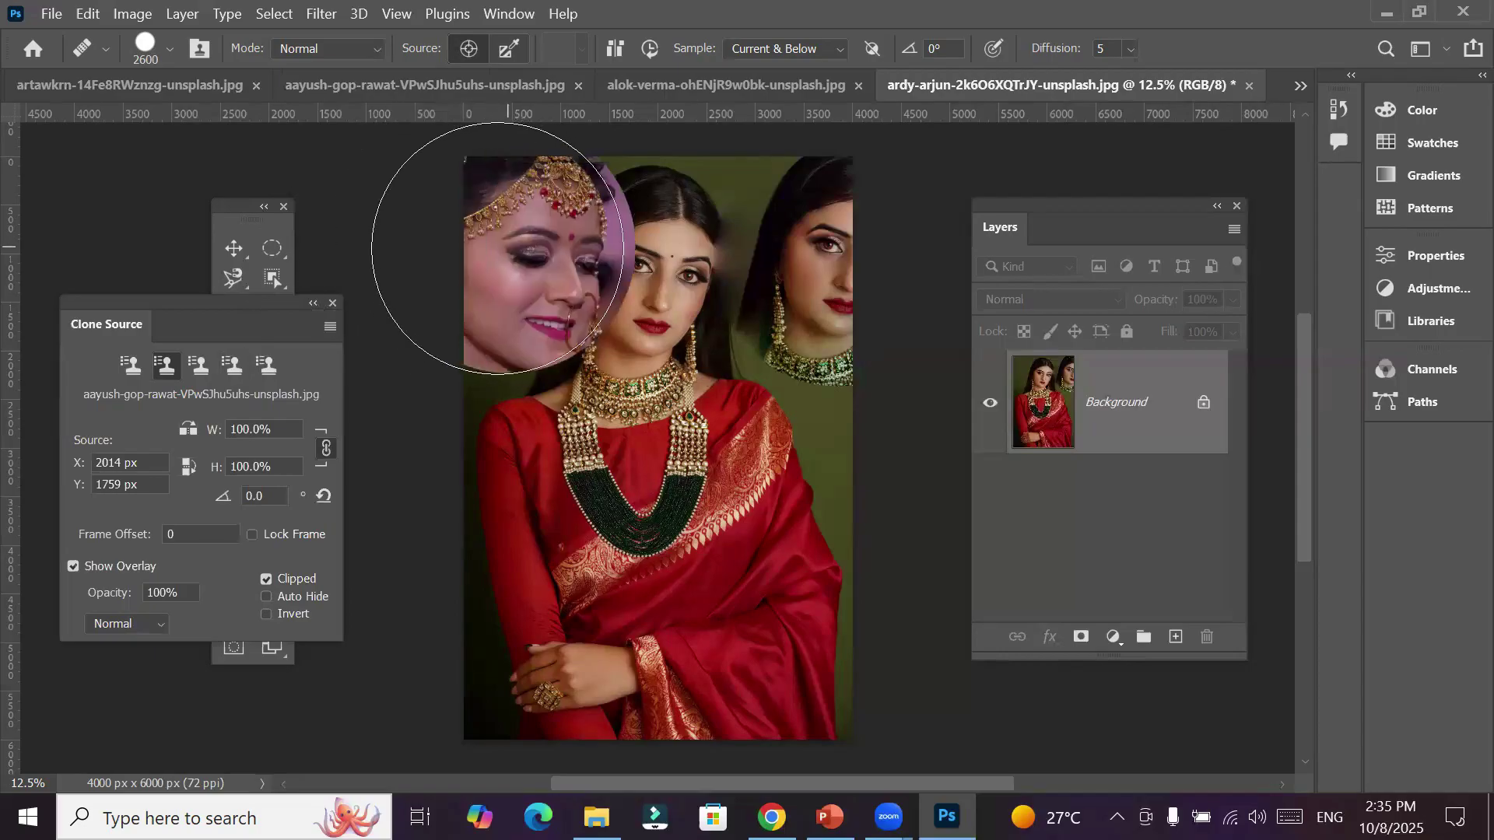
Heal the second clone source's face into the red-sari portrait's upper-left corner and the first clone source's face into its lower-right area
left_click(496, 248)
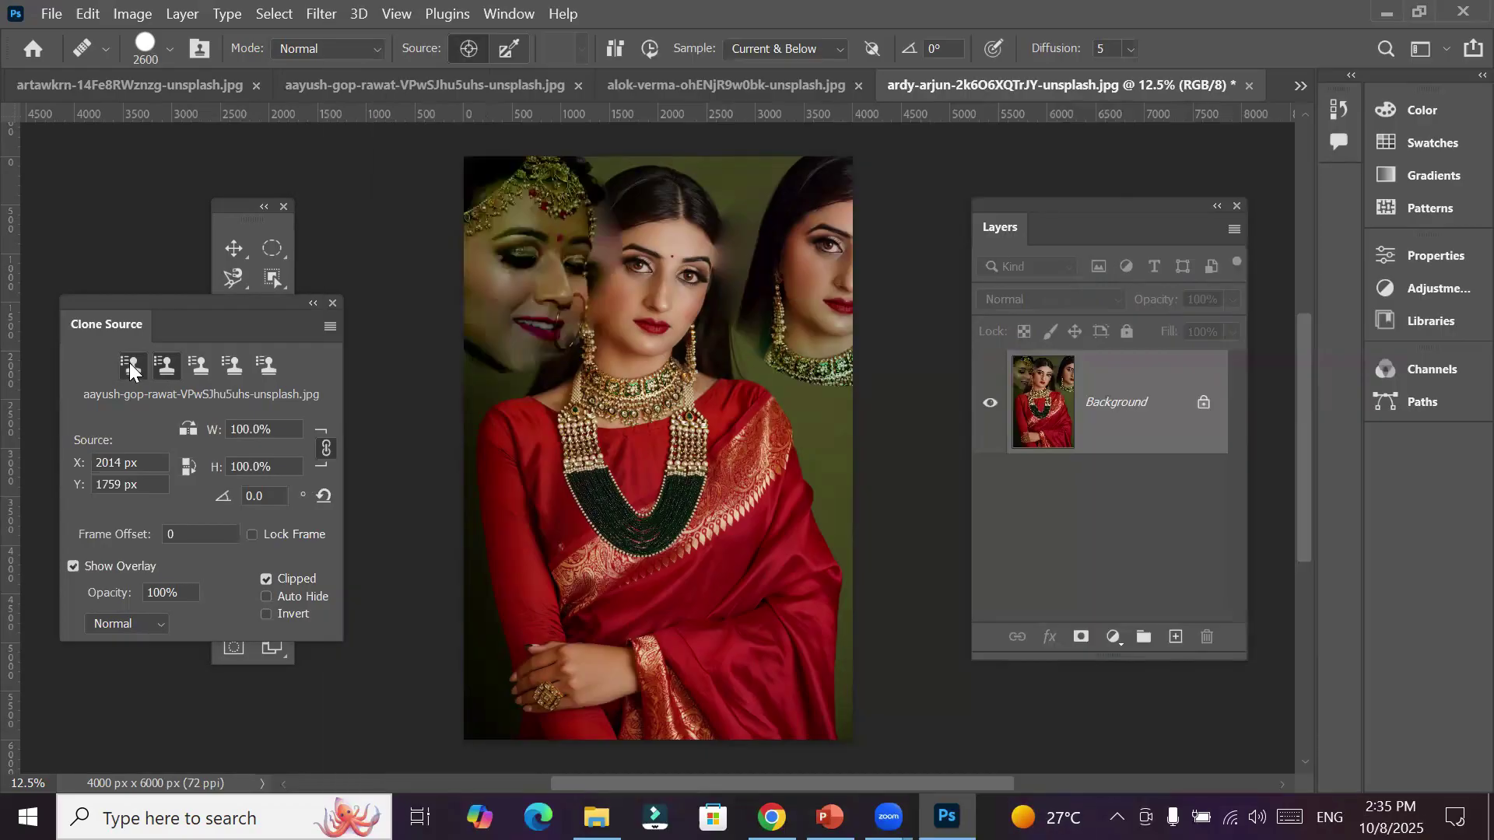
left_click(129, 363)
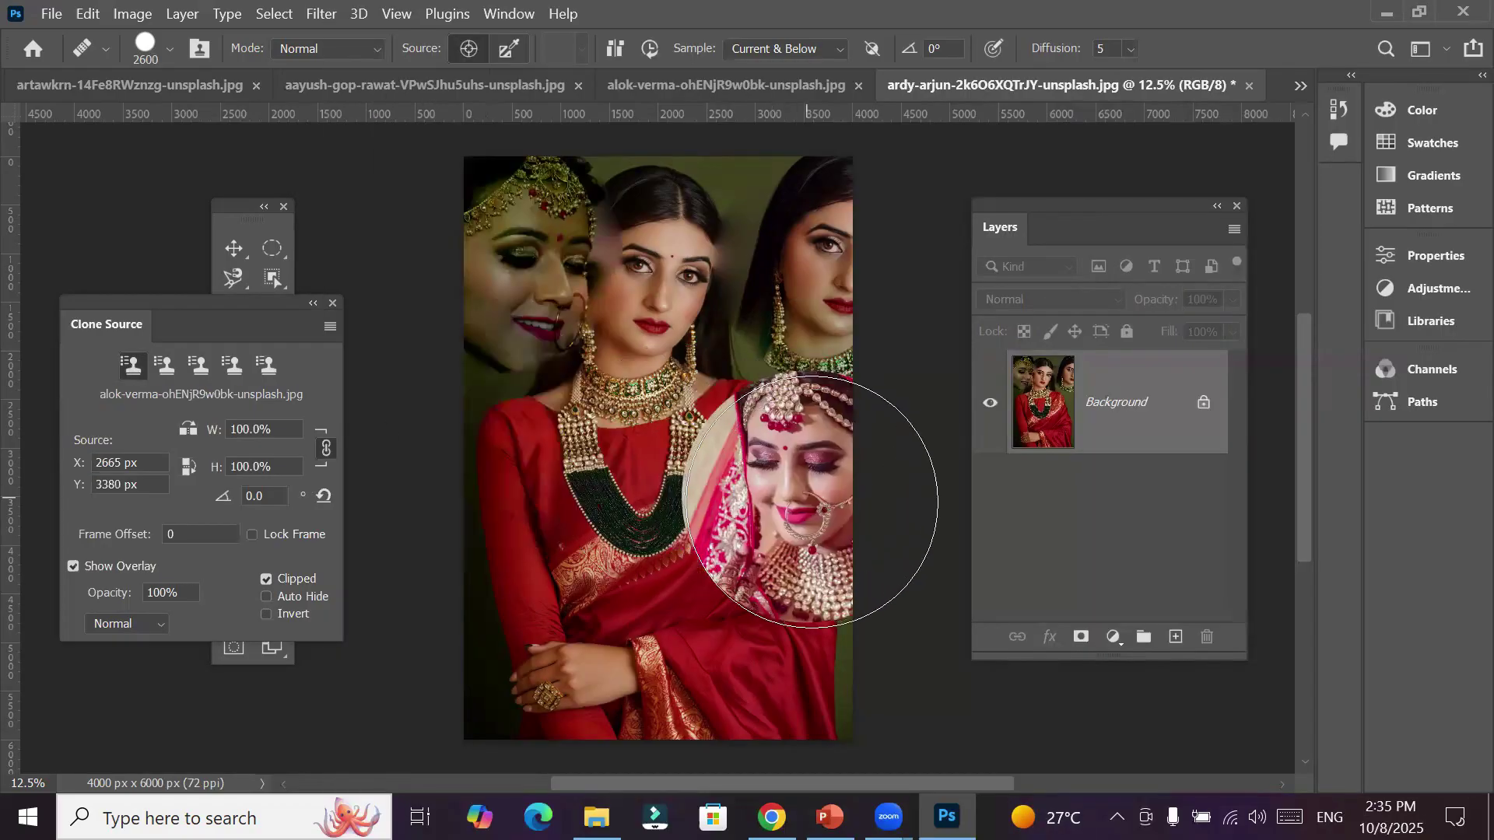
left_click(811, 502)
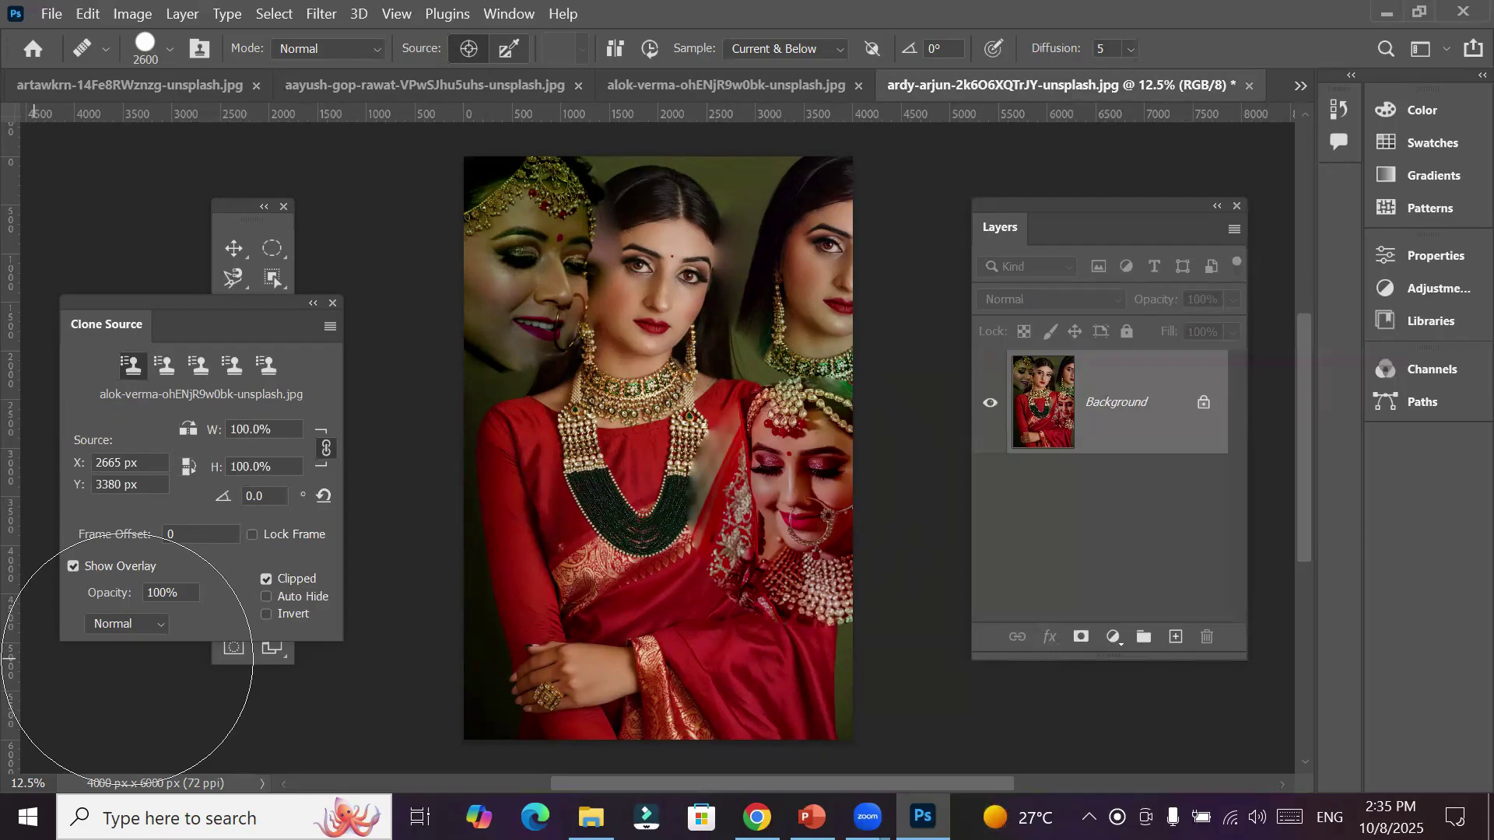
In the pink-veiled bride image, scale the first clone source to 200% and heal the enlarged face onto the upper-left background, redoing the stroke once
left_click(651, 78)
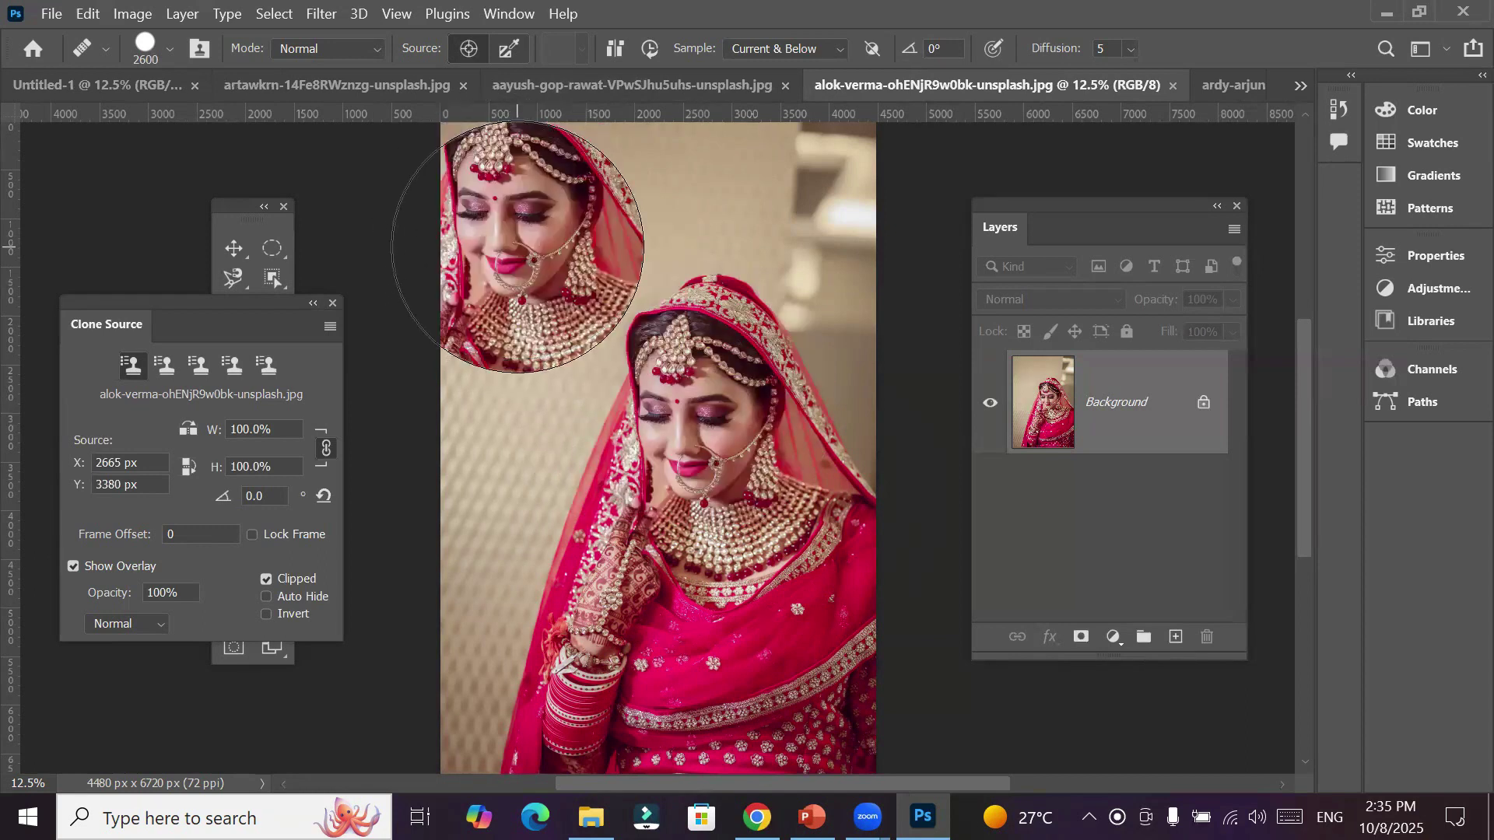
left_click(254, 429)
type("2")
key("Return")
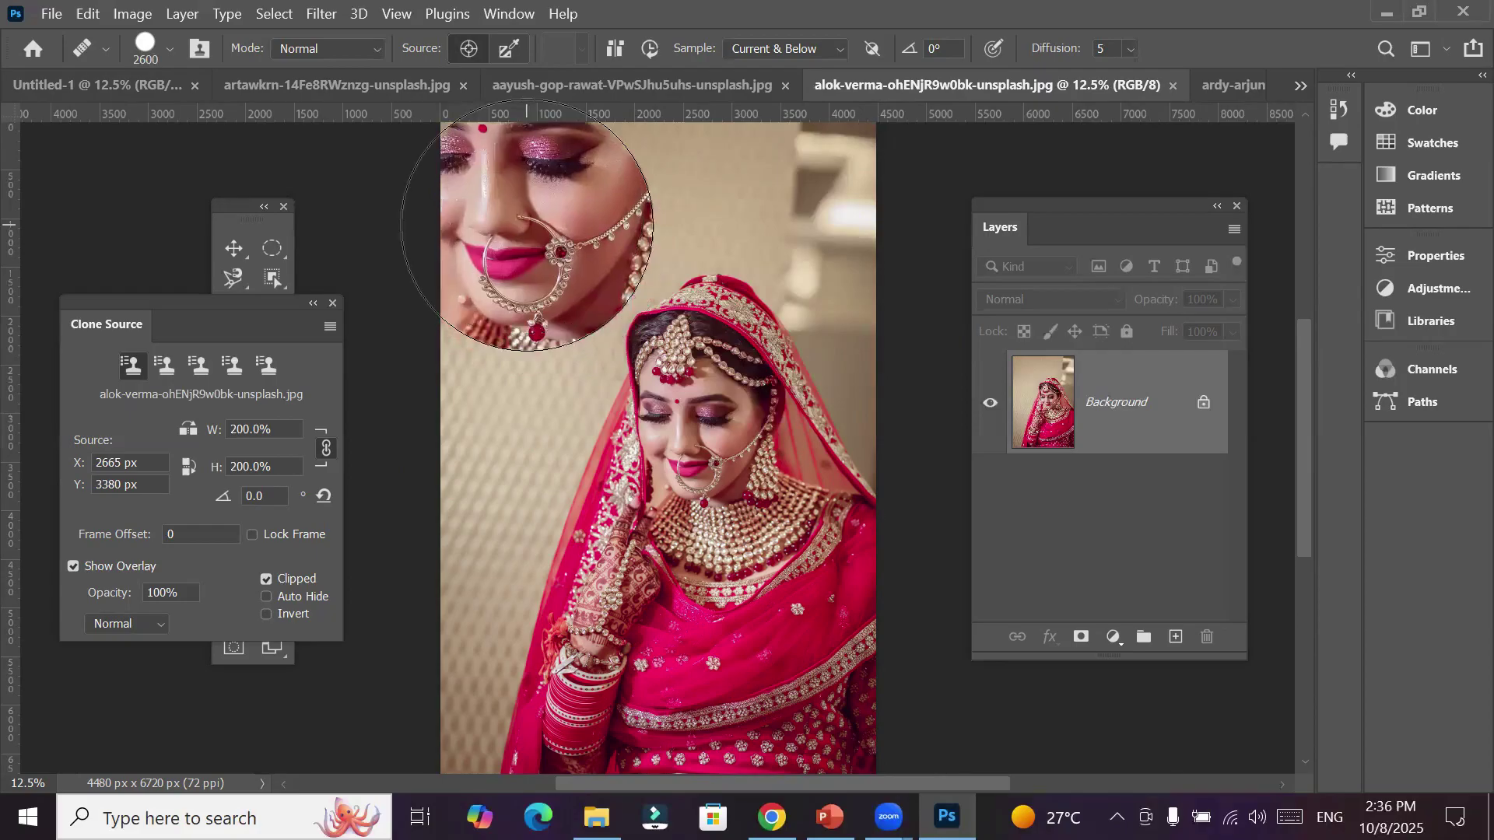
left_click(527, 225)
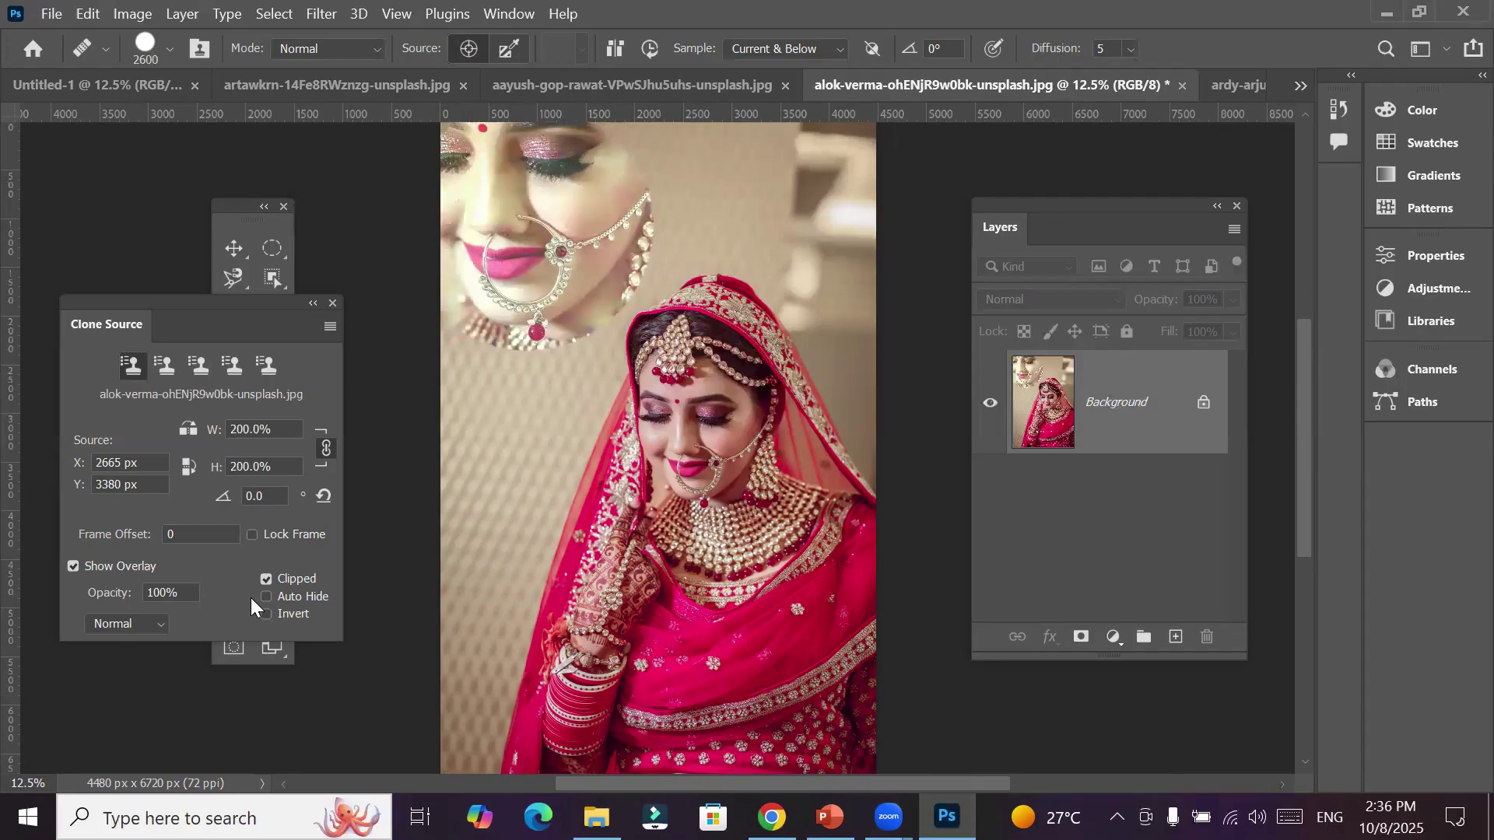
key("ctrl+z")
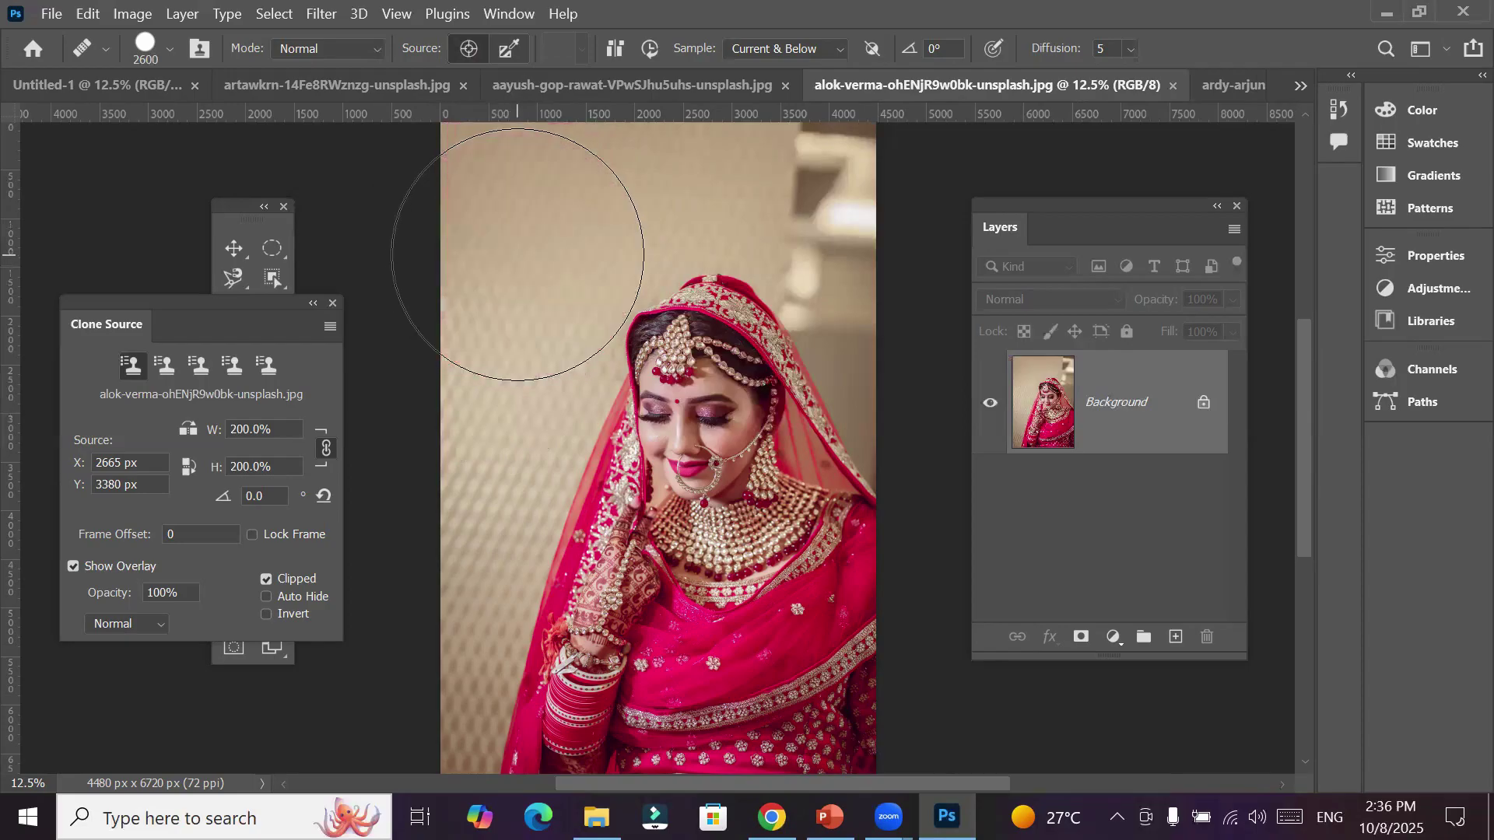
left_click(517, 254)
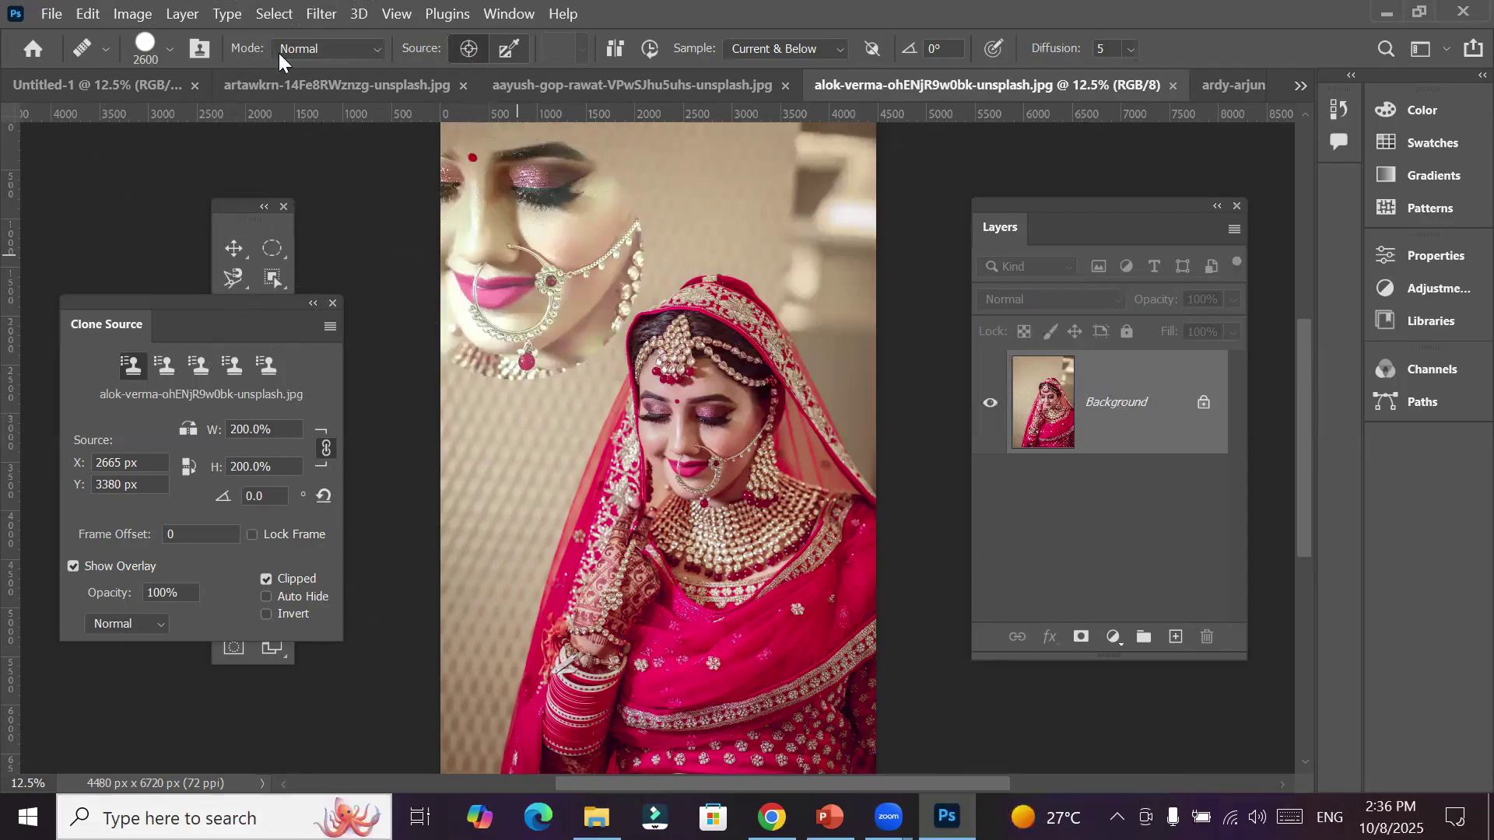
In the bangled-hands image, heal the first clone source's 200% face into the lower-left area and the second source's face into the lower-right area
left_click(290, 76)
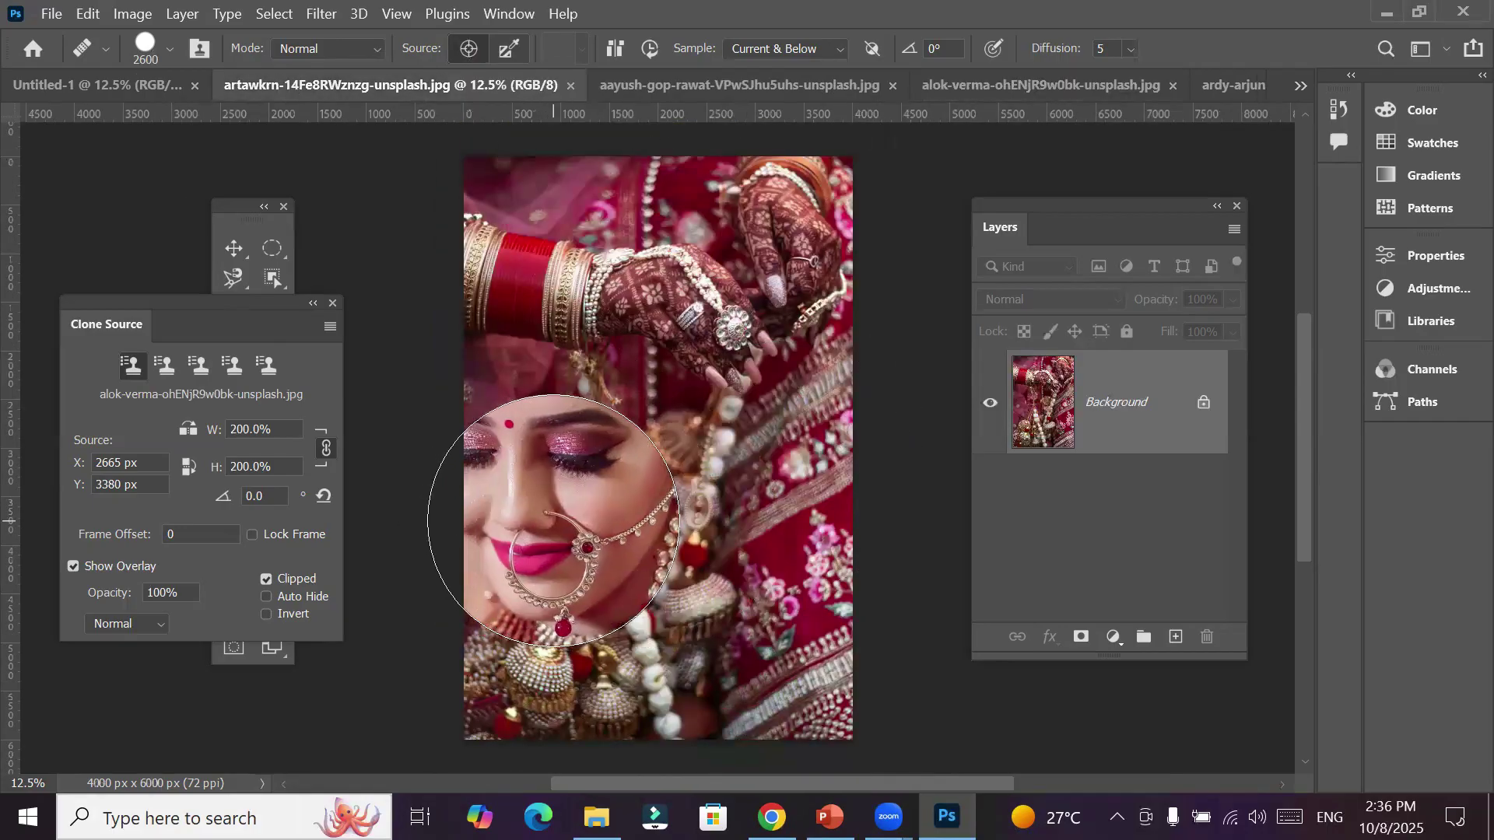
left_click(160, 362)
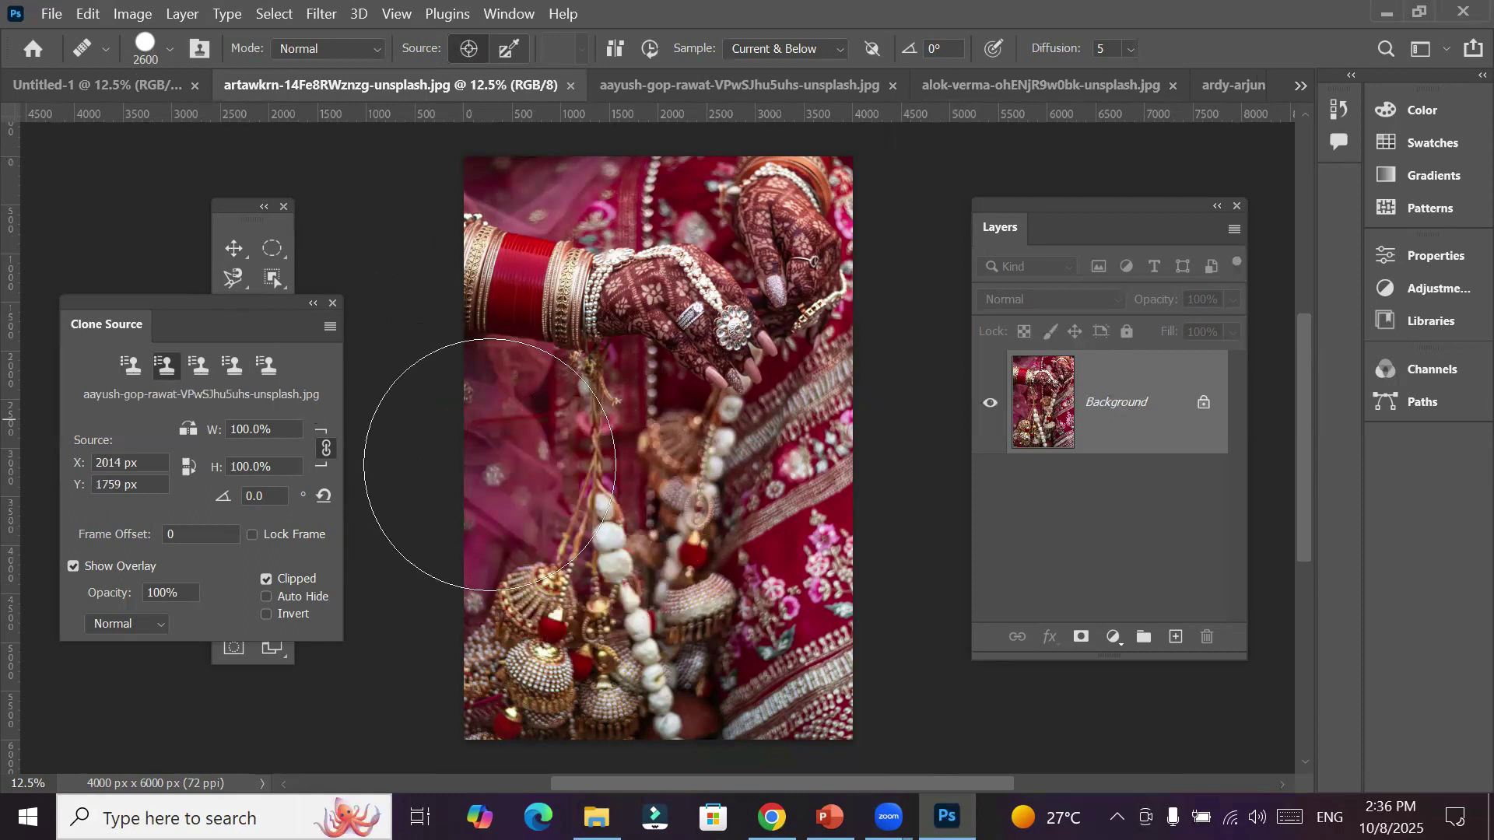
left_click(198, 364)
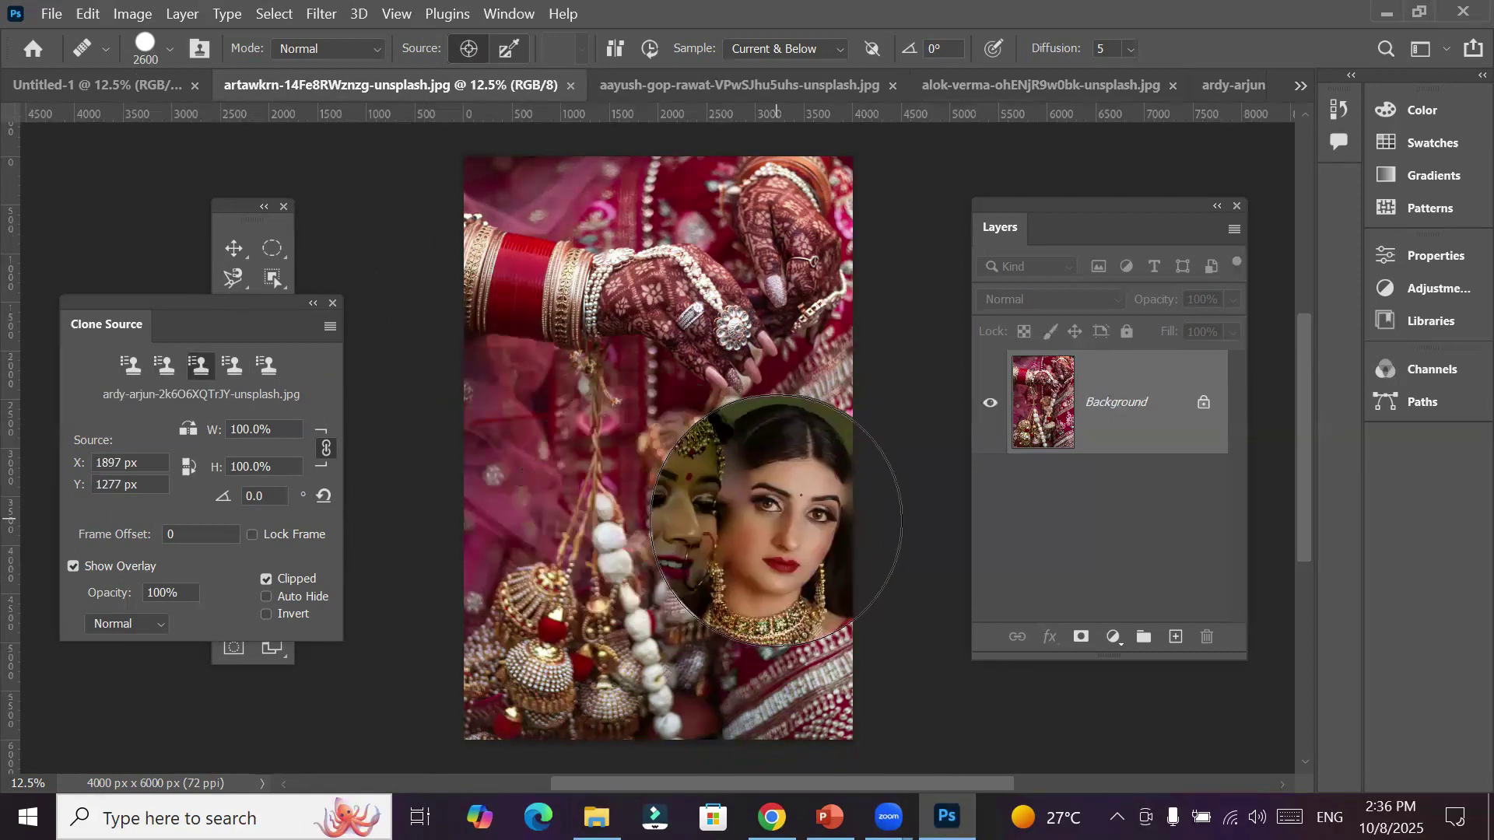
left_click(132, 365)
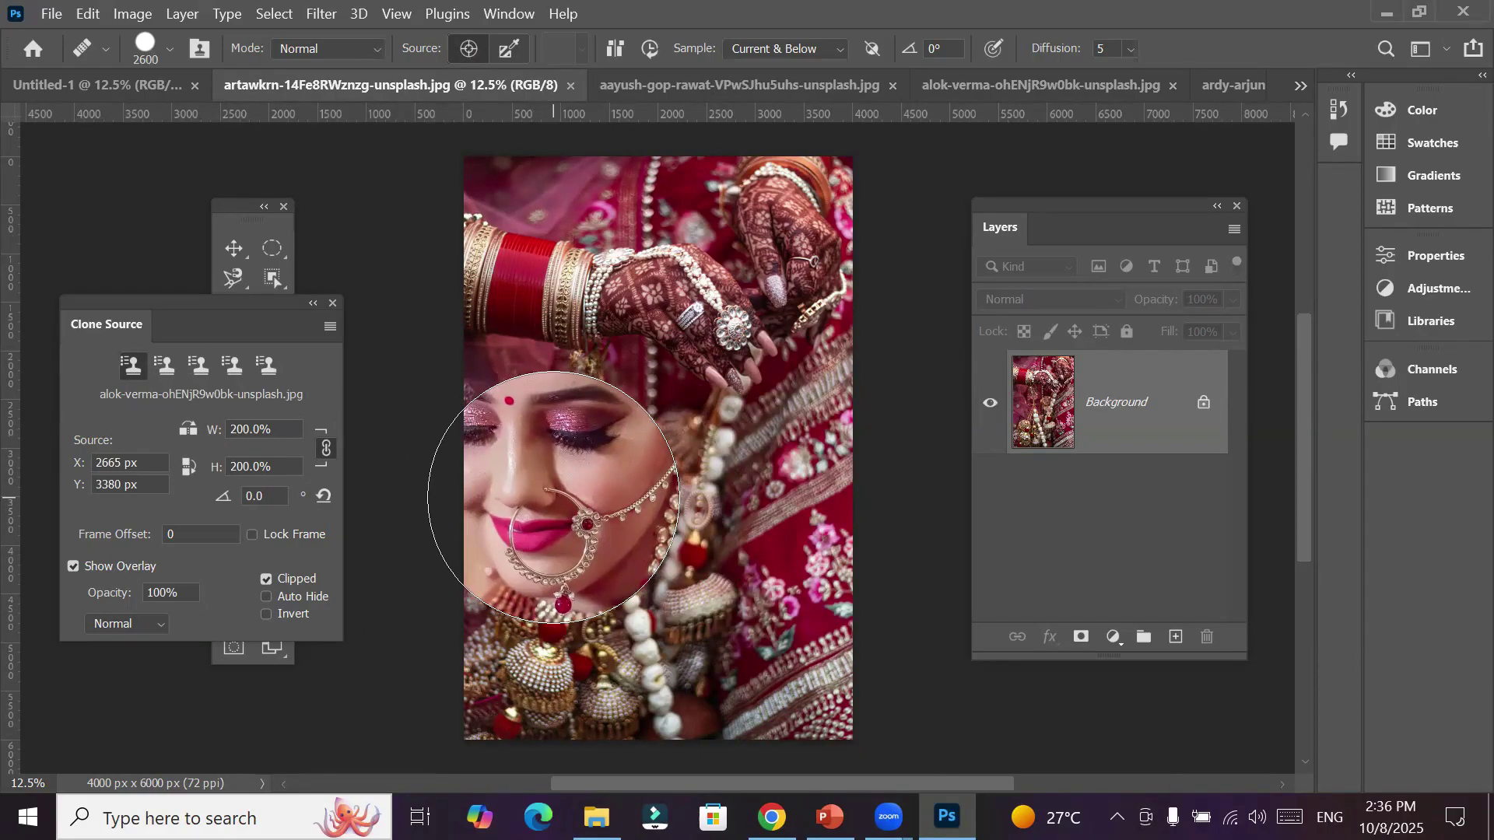
left_click(553, 497)
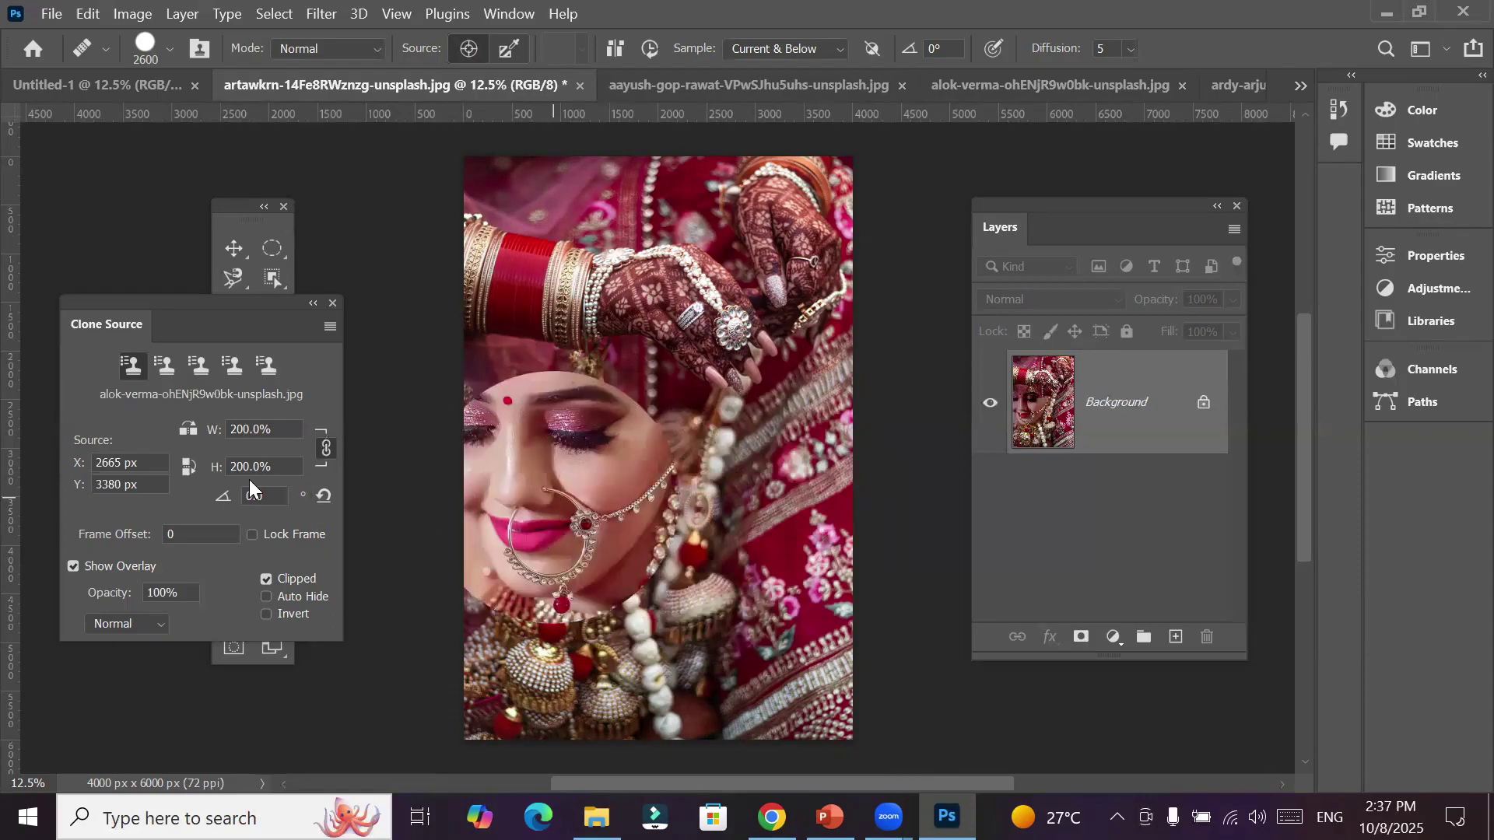
left_click(165, 369)
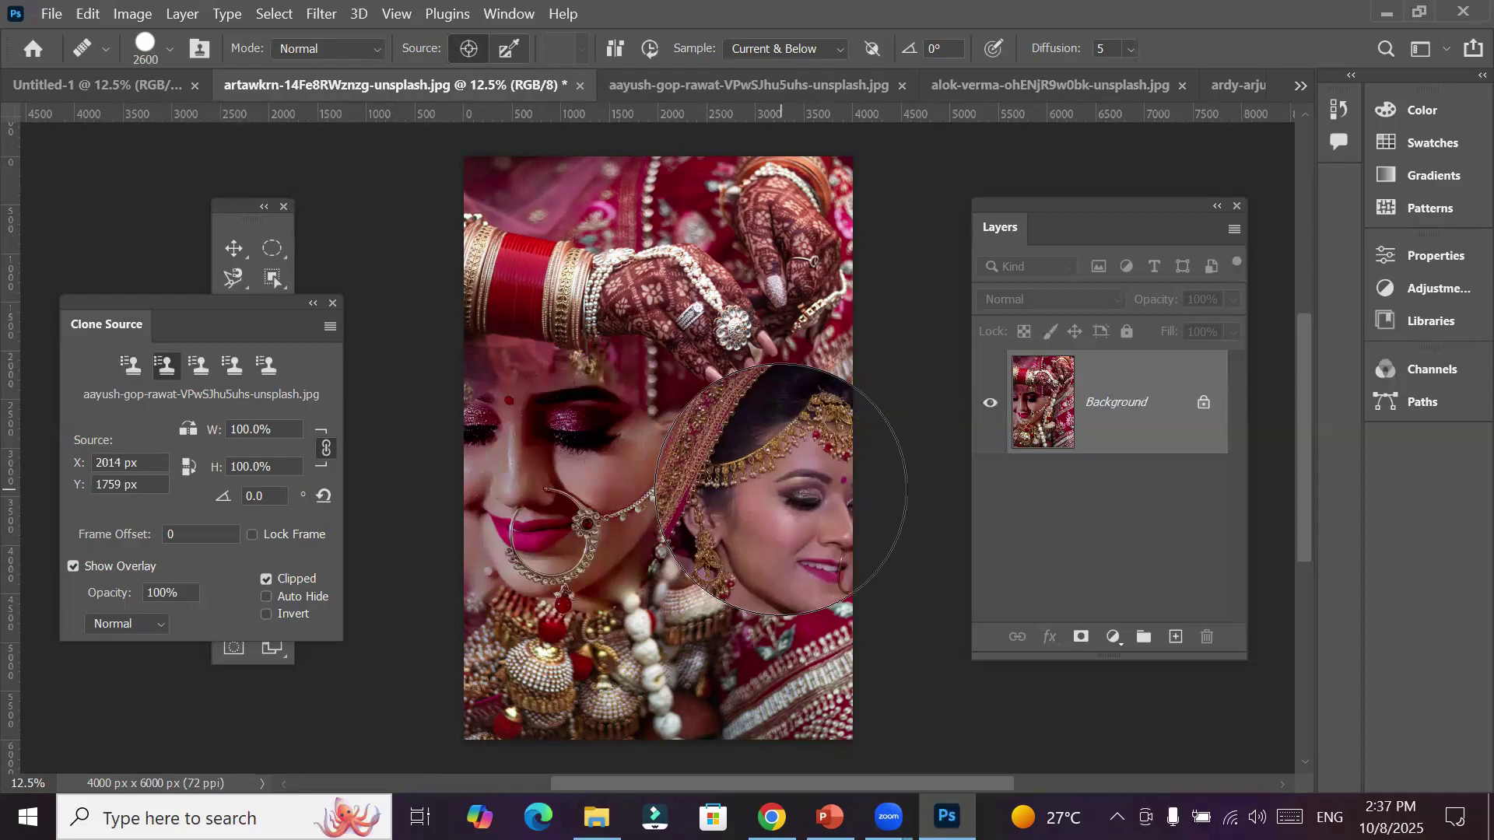
left_click(779, 490)
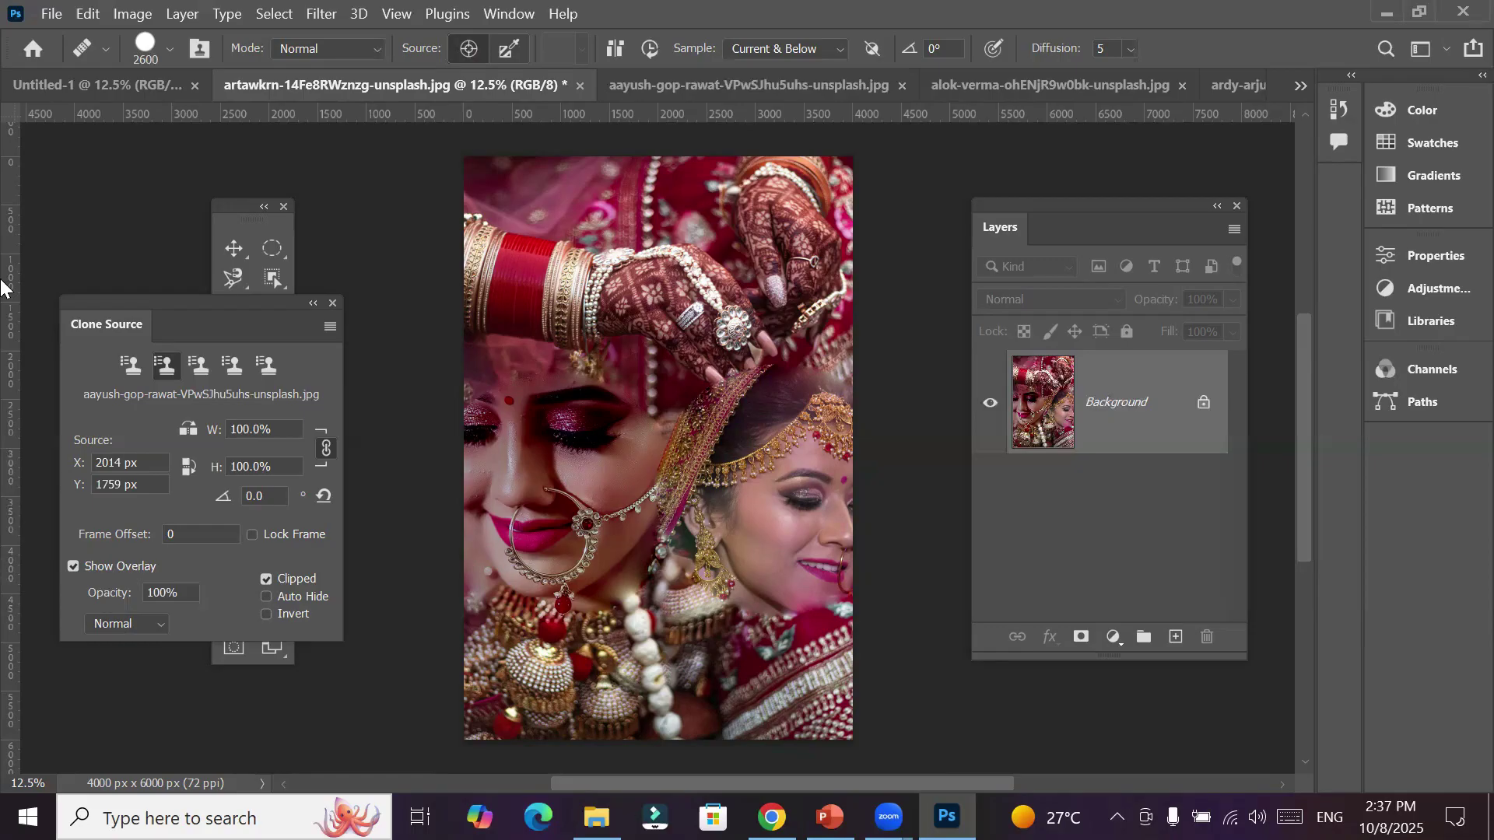
left_click(129, 366)
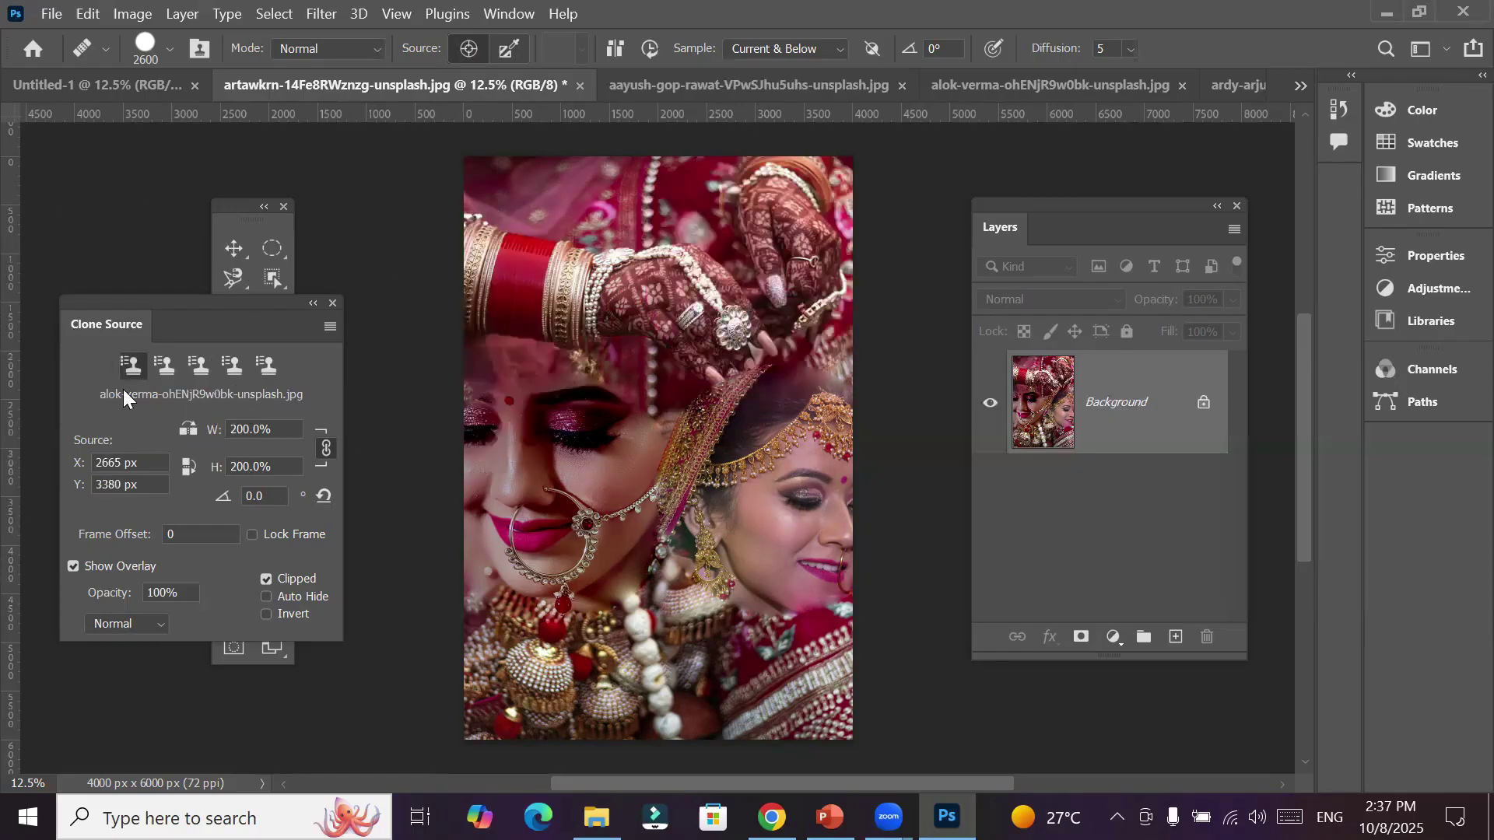
left_click(198, 366)
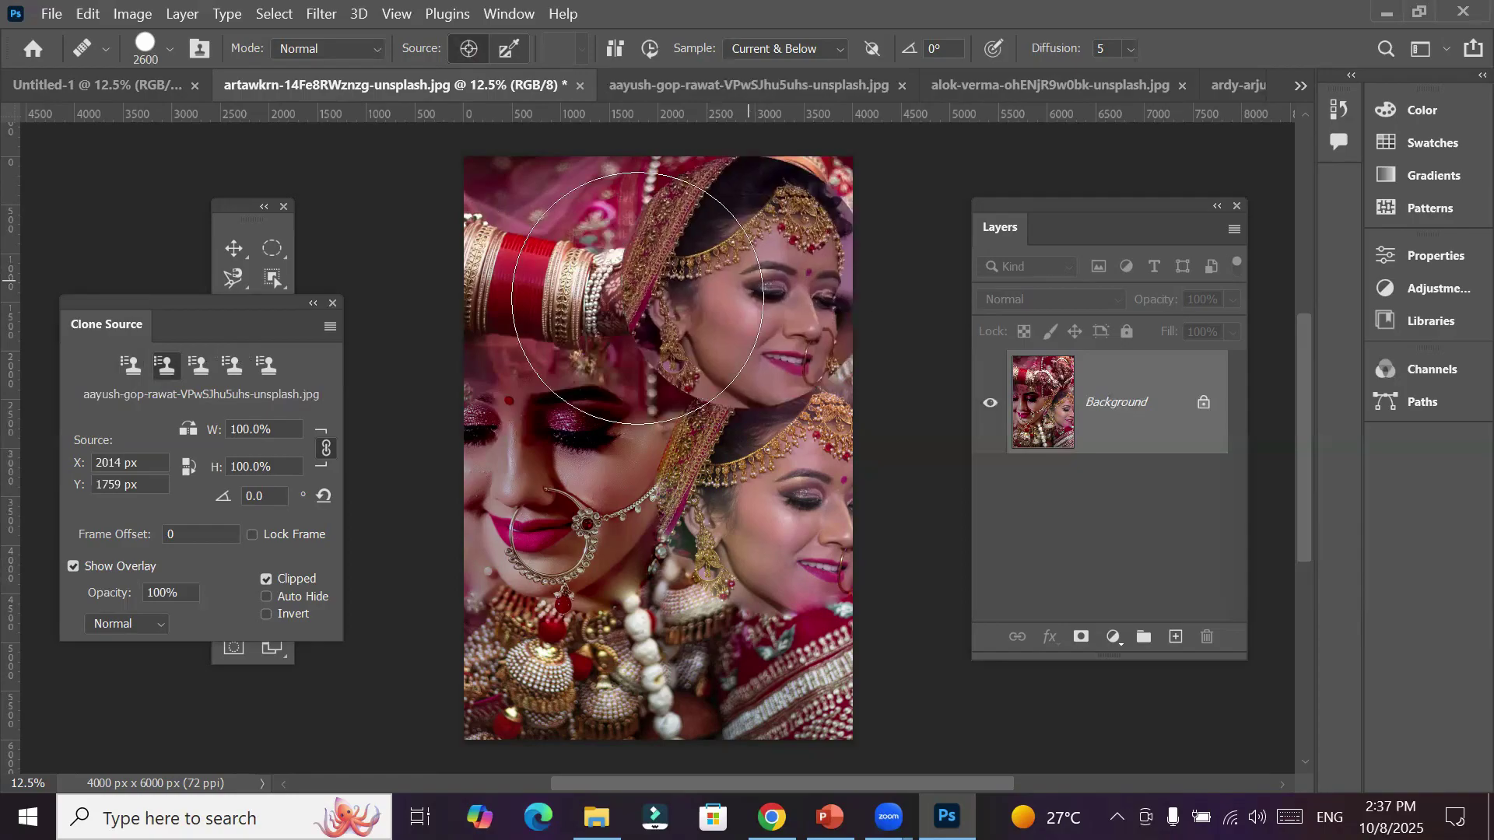
Select the first clone source and close its source document, the pink-veiled bride image, without saving the changes
left_click(135, 369)
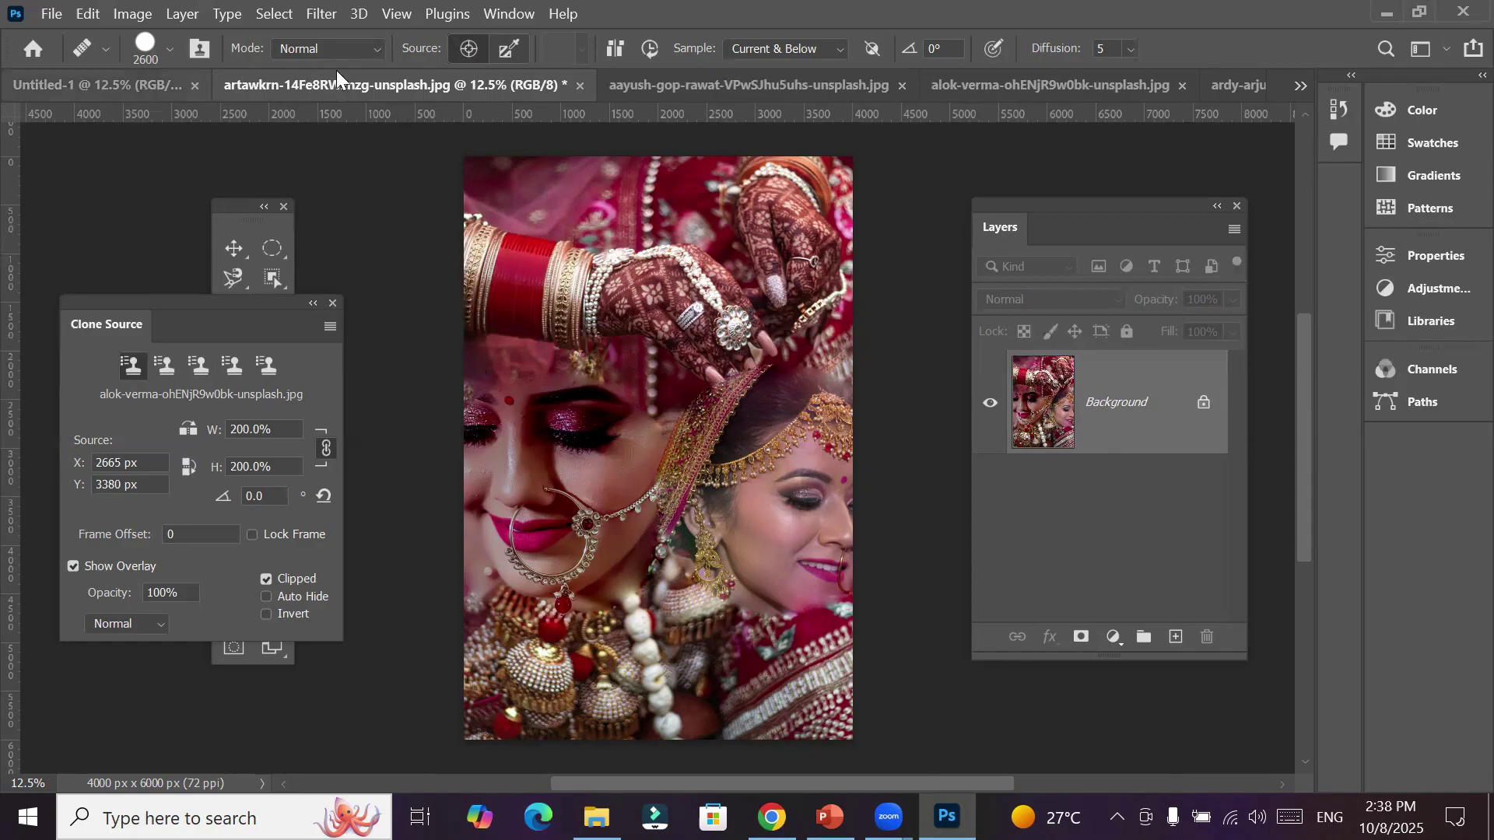
left_click(672, 81)
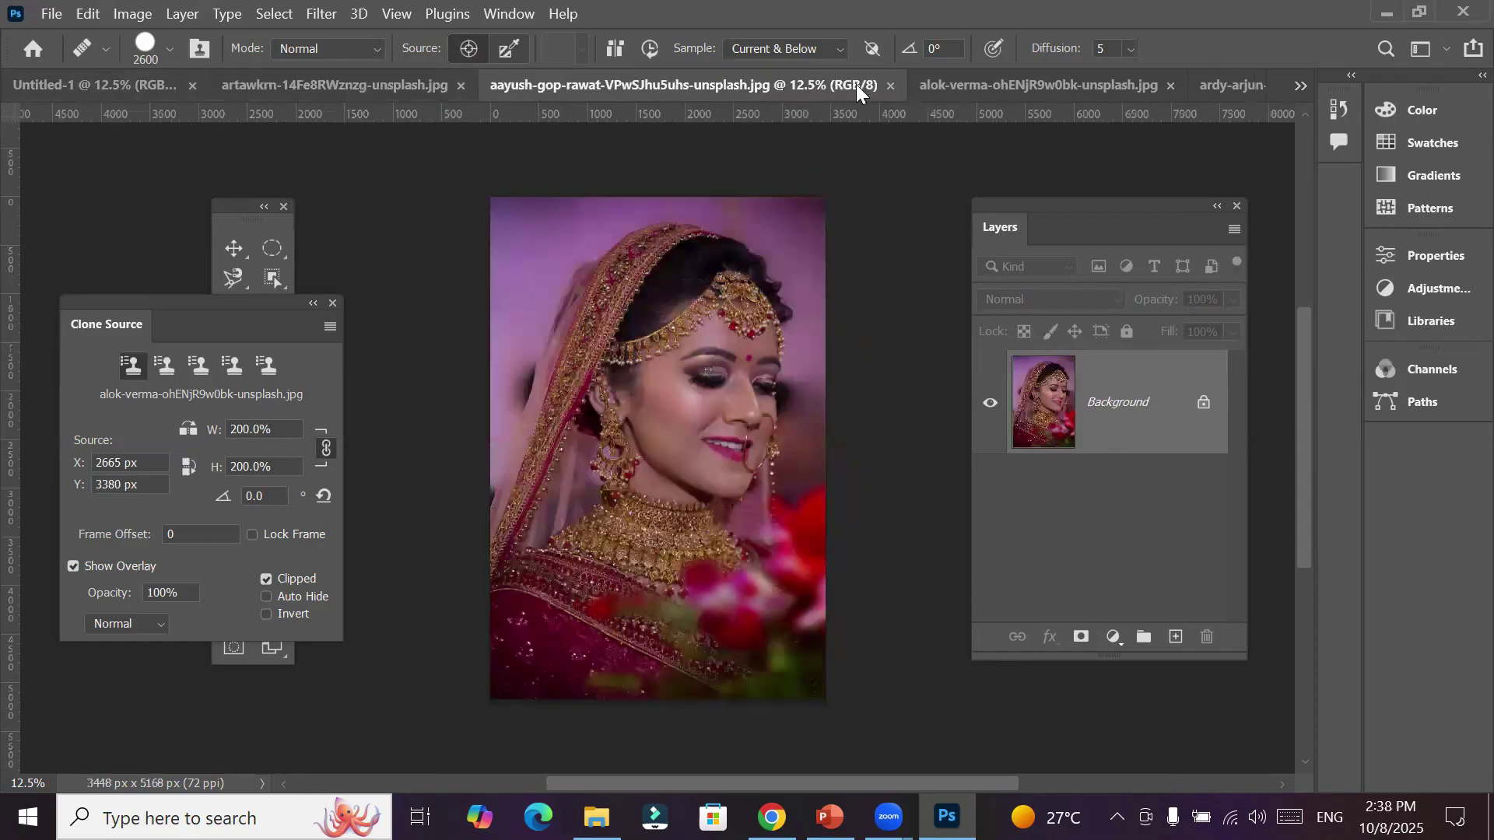
left_click(974, 83)
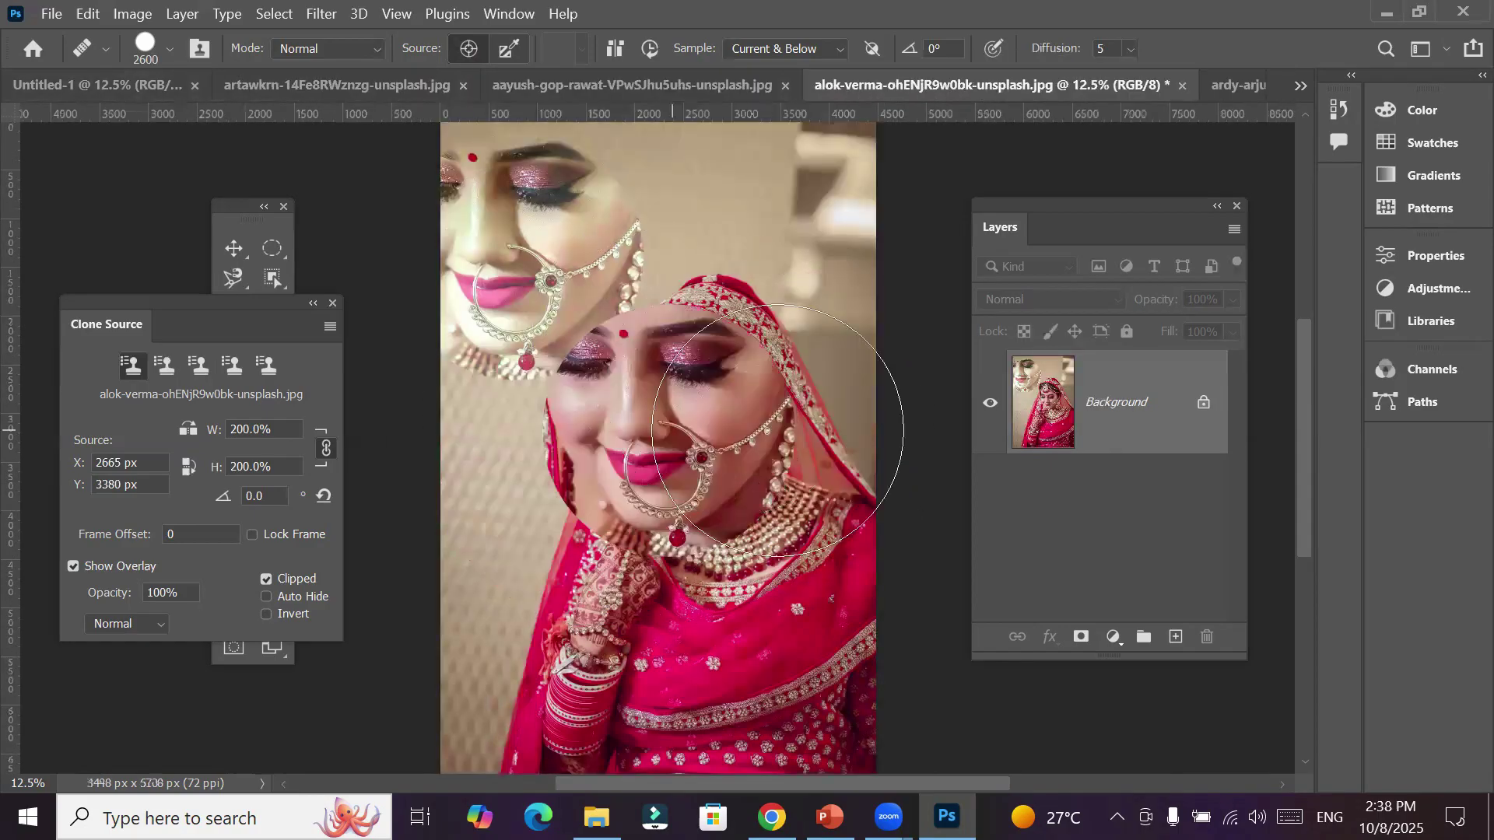
left_click(1181, 84)
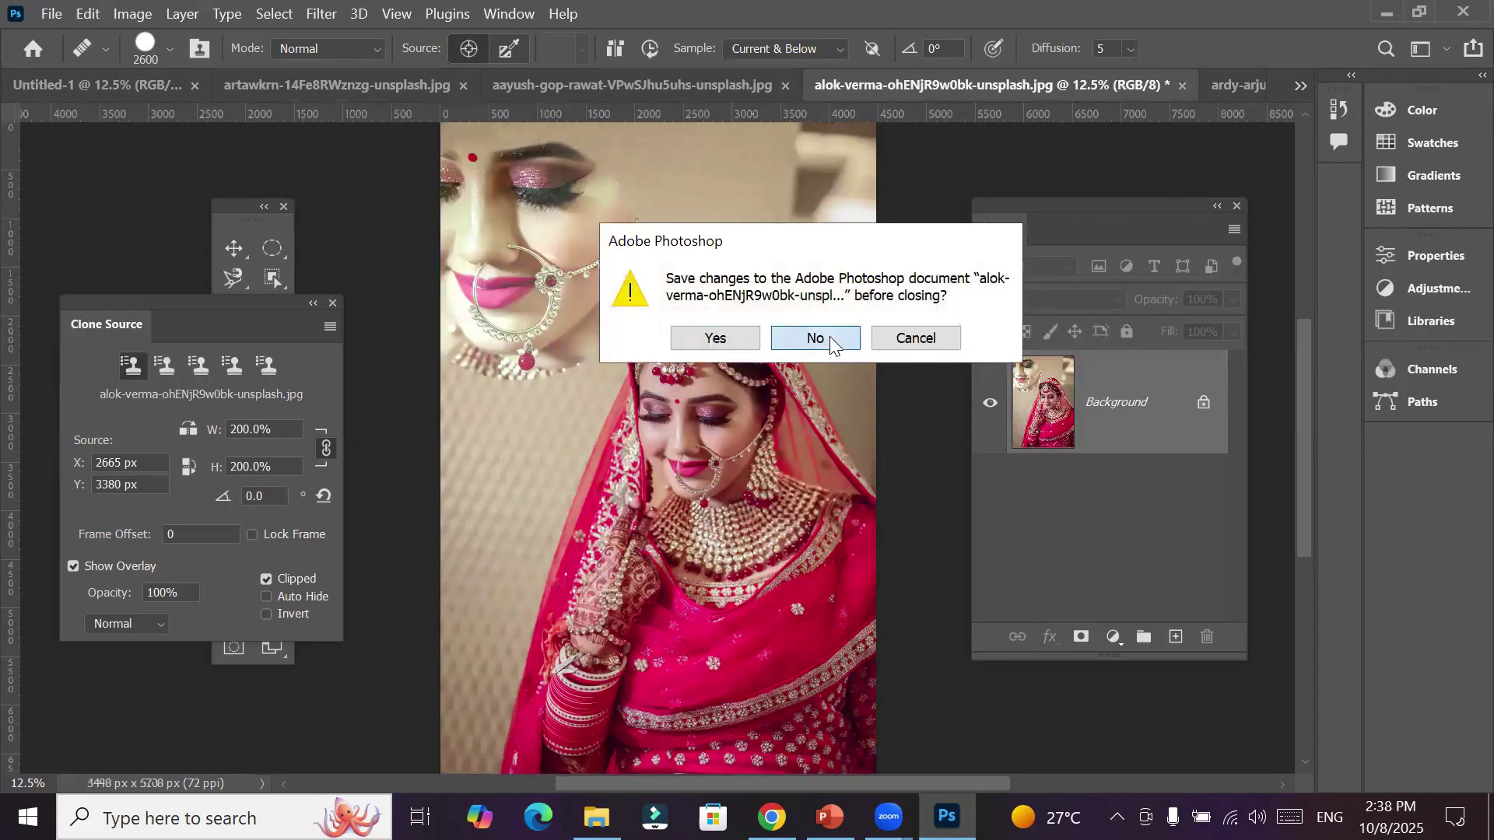
left_click(830, 337)
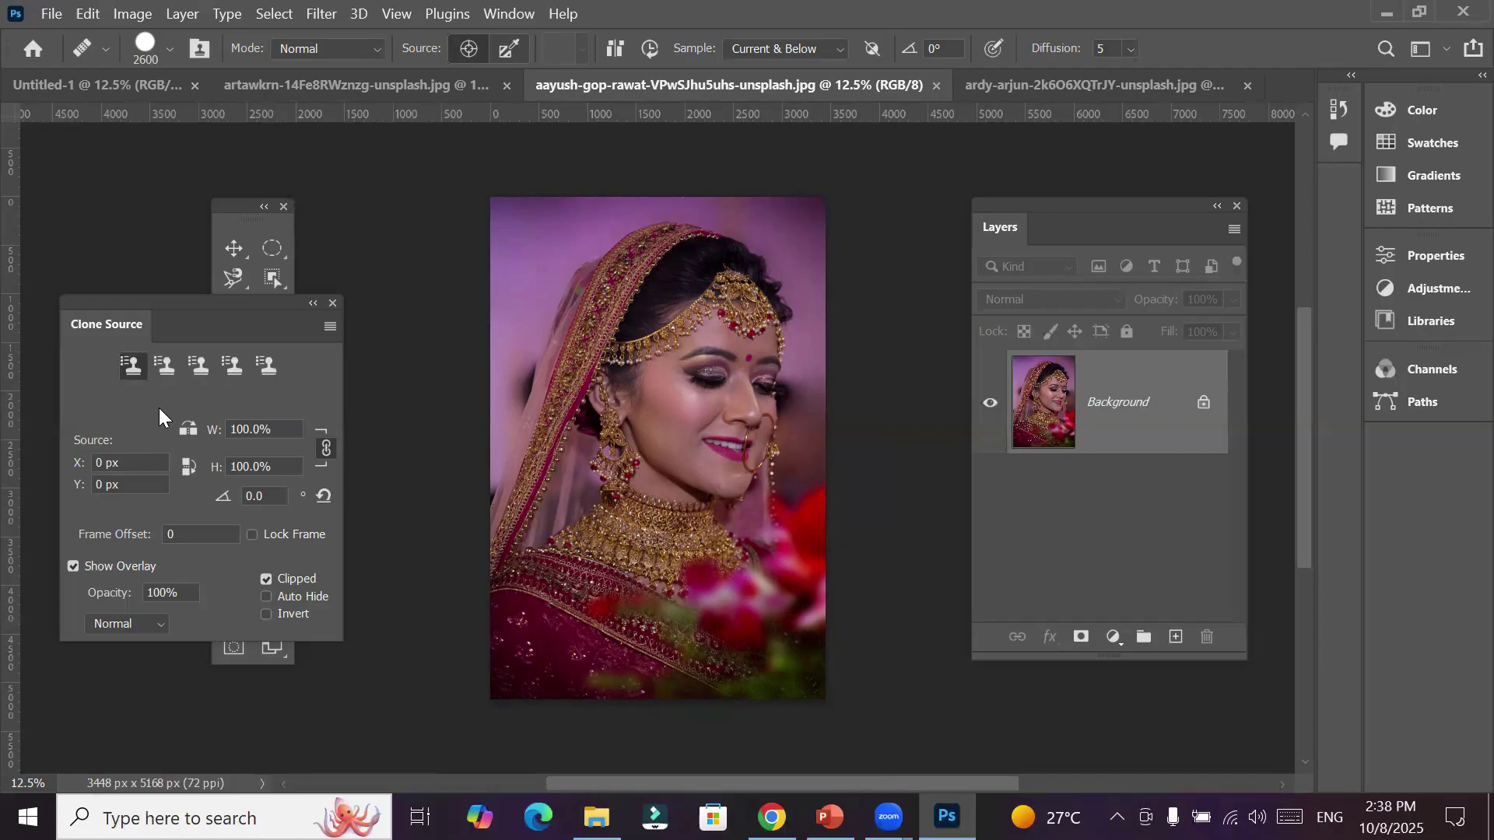
In the purple-background bride image, heal the second clone source's face into the upper-left corner and the third source's face into the lower-right corner
left_click(162, 366)
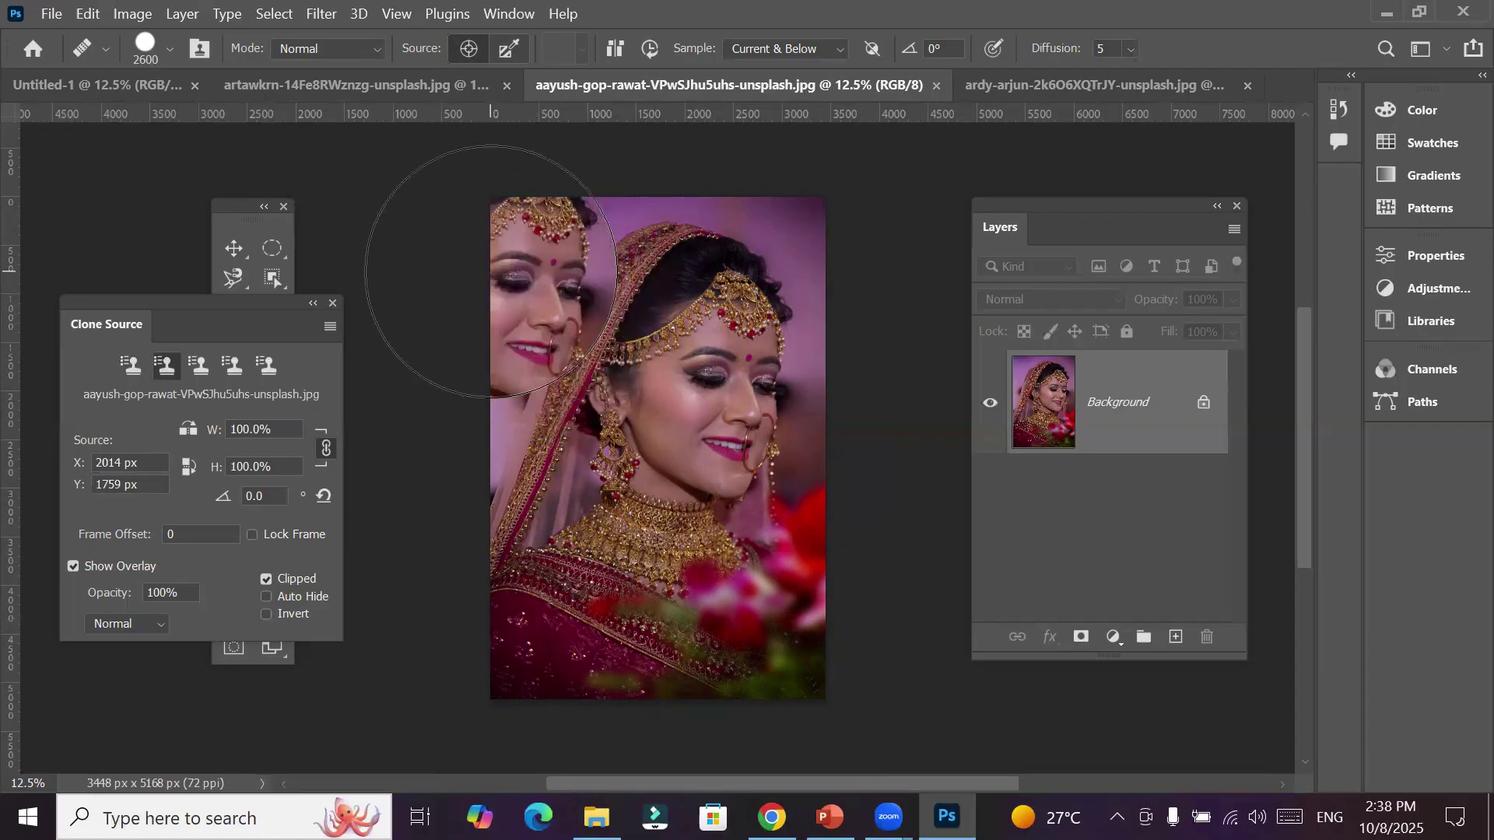
left_click(498, 271)
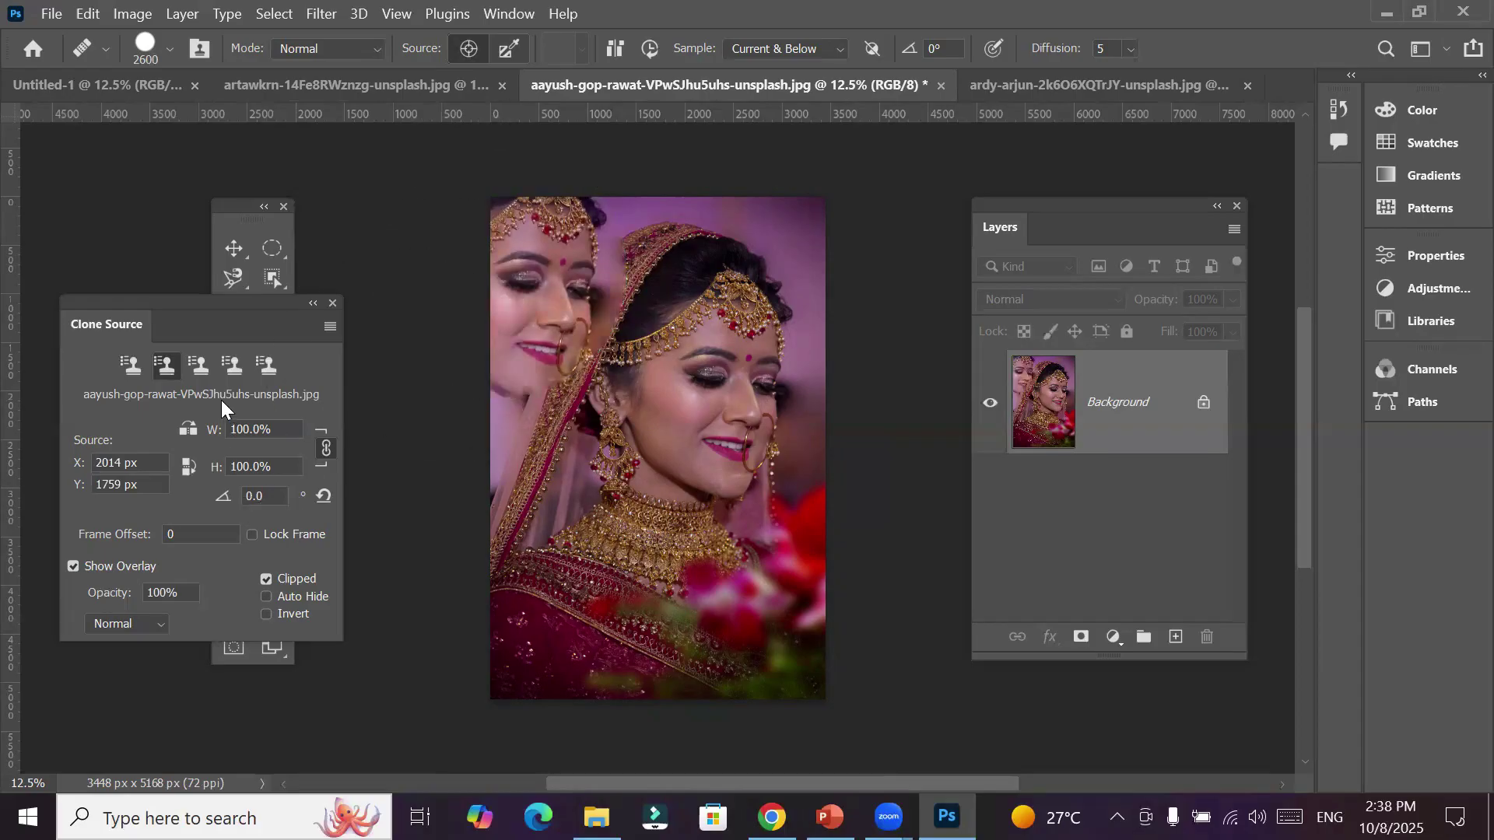
left_click(199, 366)
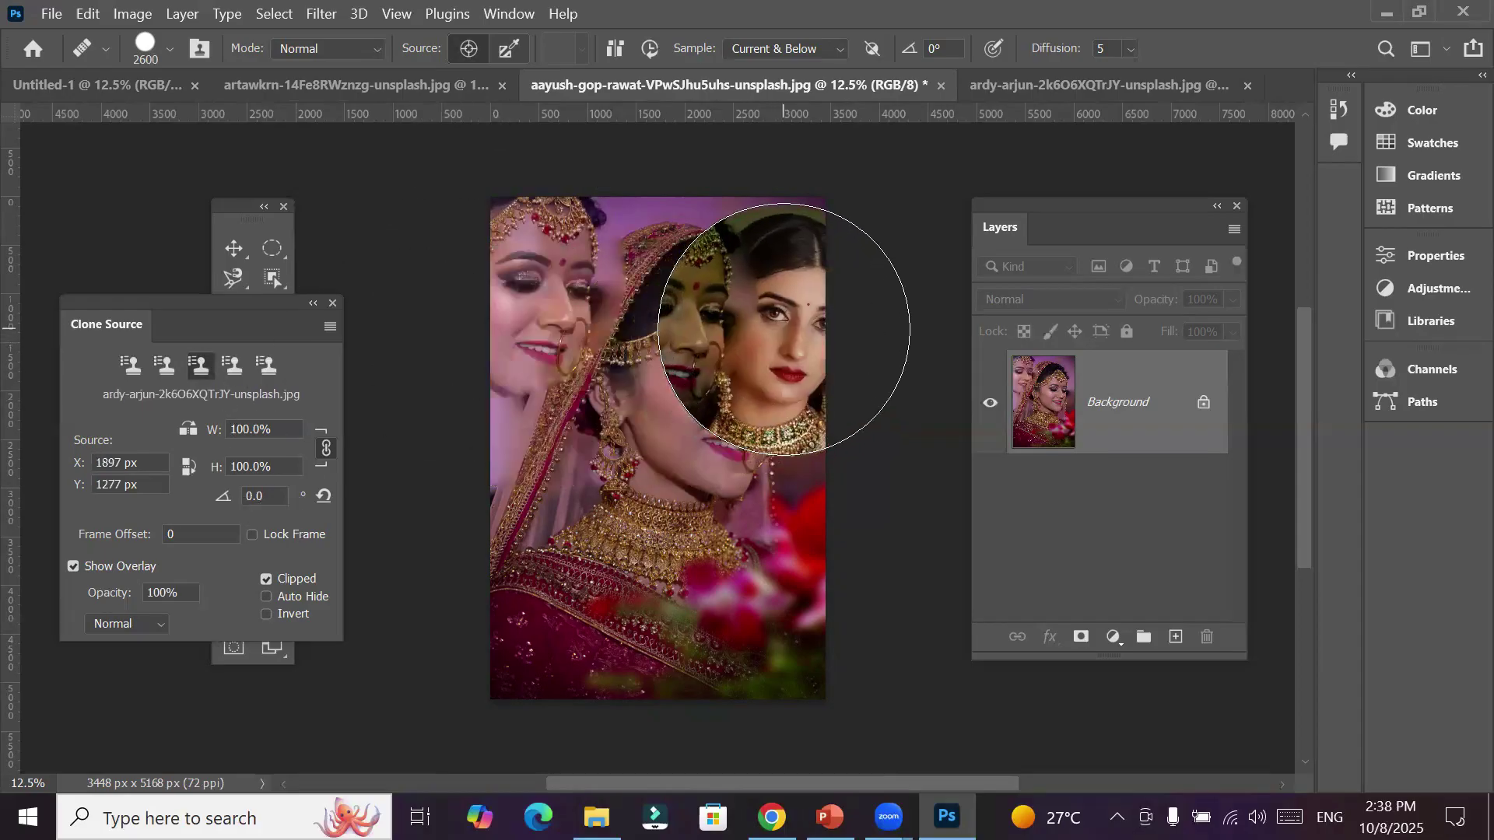
left_click(792, 582)
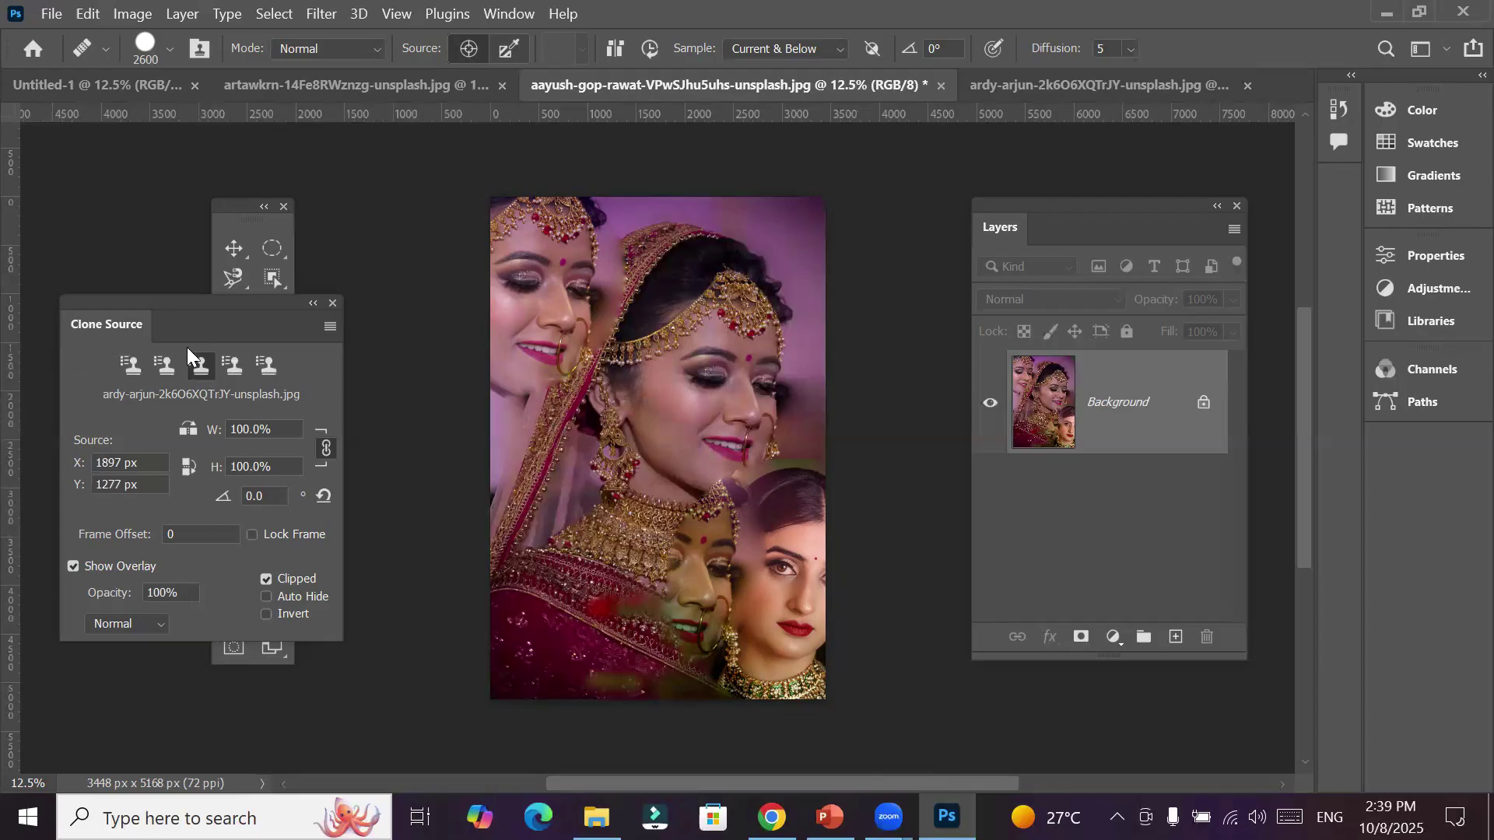
Flip the second clone source horizontally and heal its mirrored face into the bride image's upper-right corner, undoing the unflipped and stray strokes
left_click(171, 366)
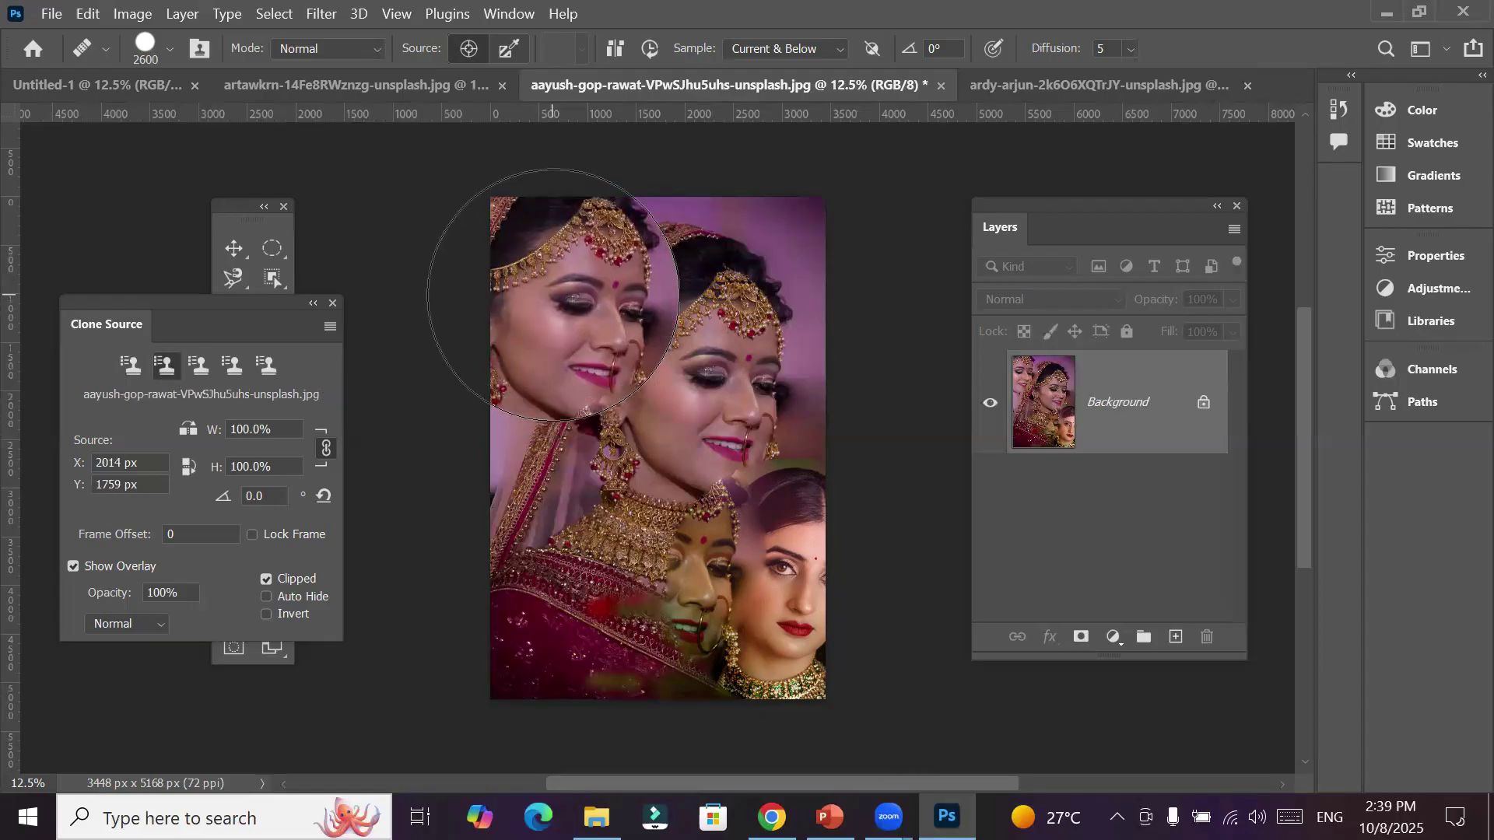
left_click_drag(615, 294, 787, 289)
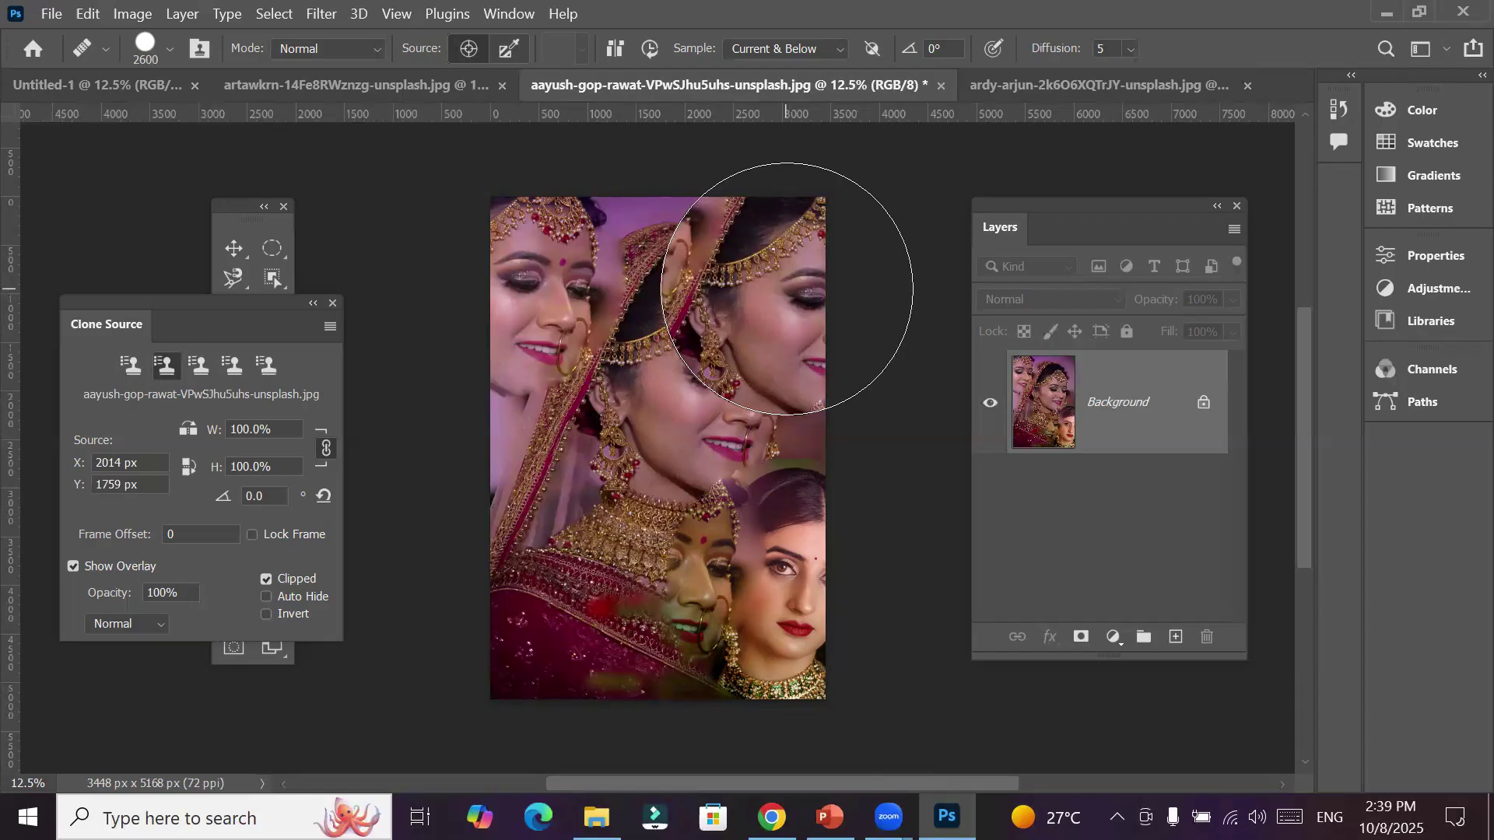
key("ctrl+z")
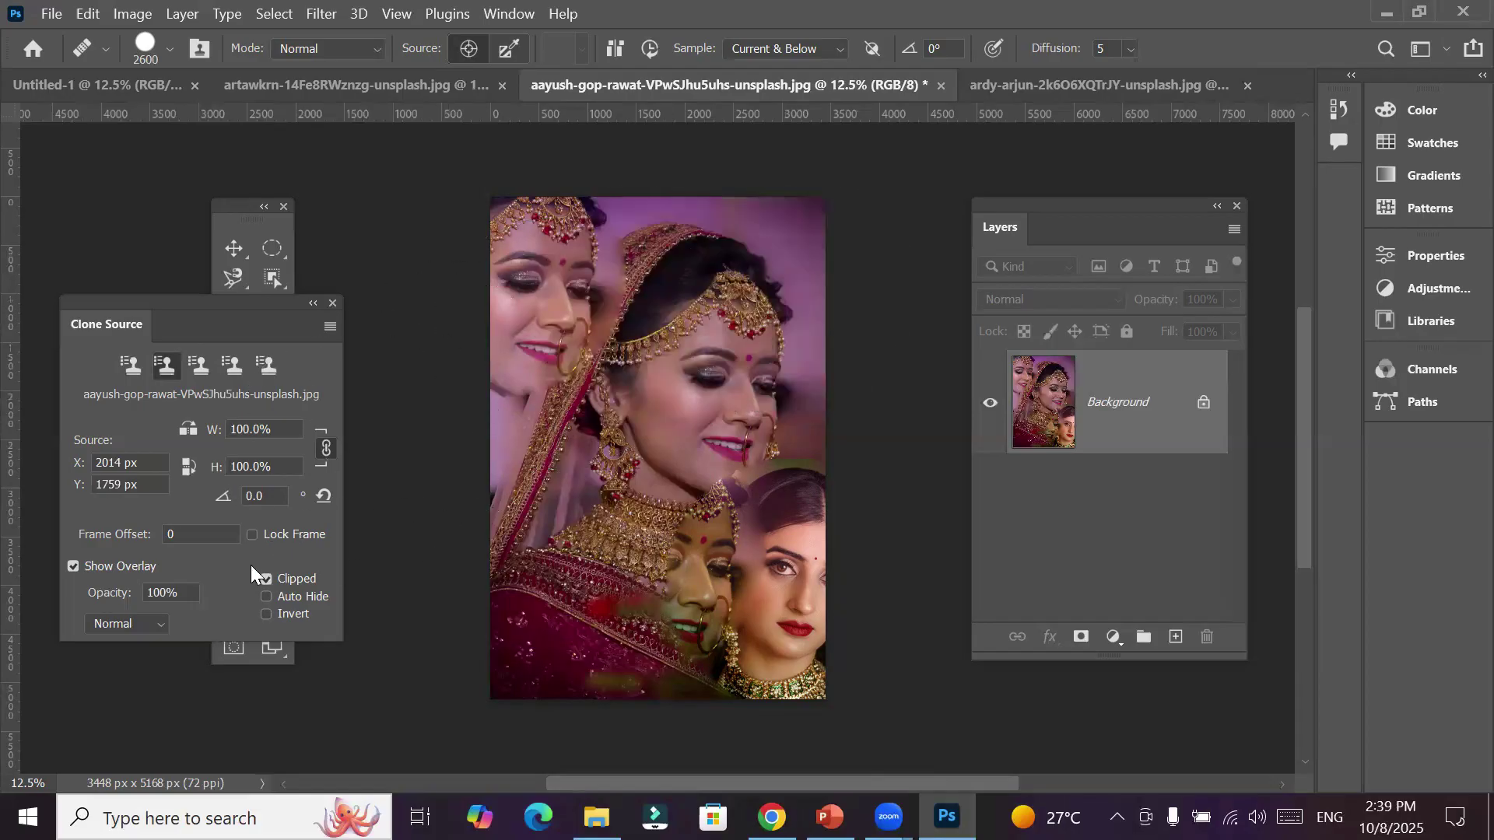
left_click(187, 429)
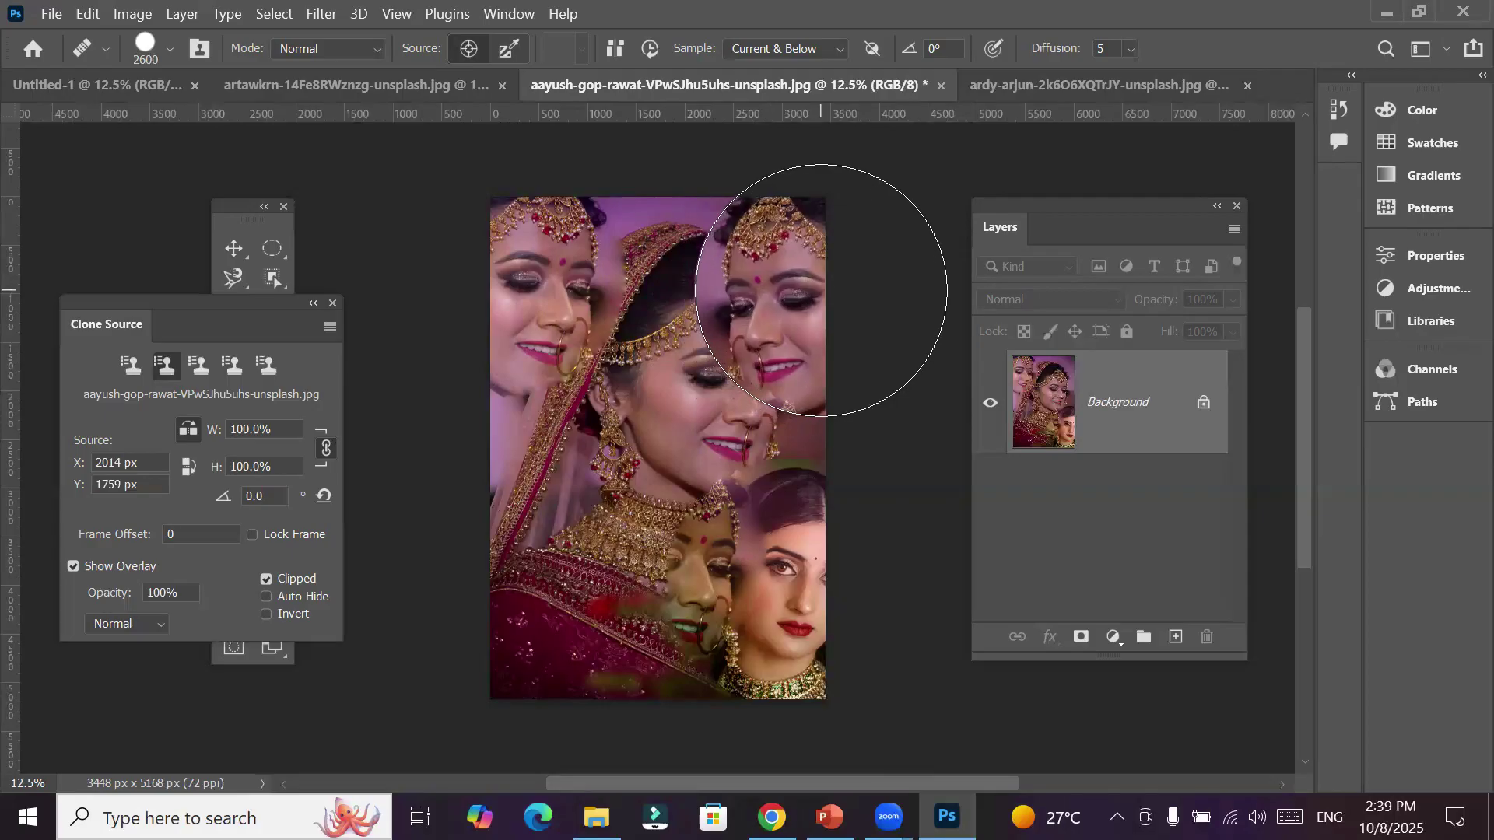
left_click(821, 292)
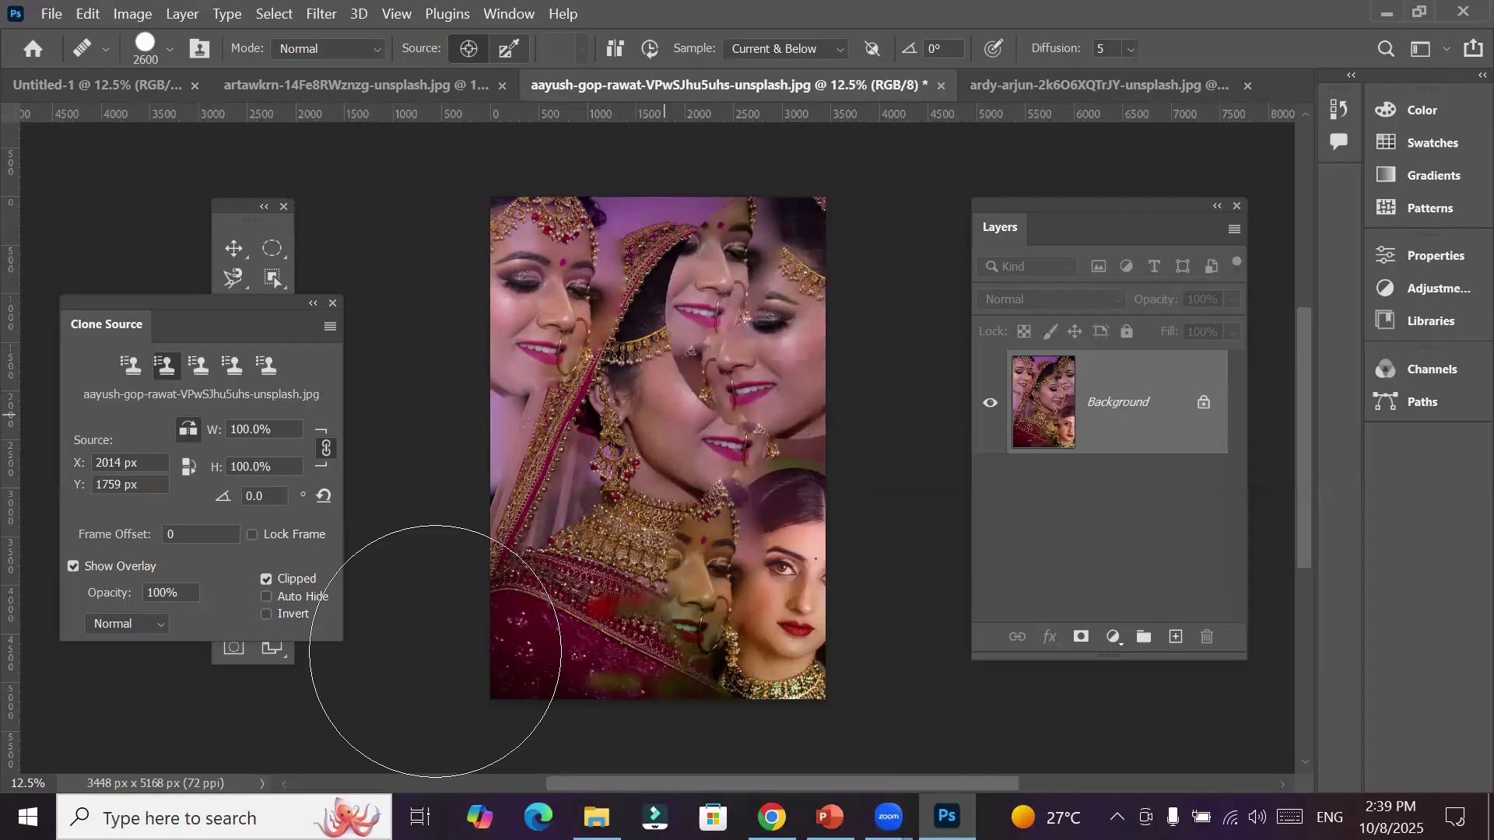
key("ctrl+z")
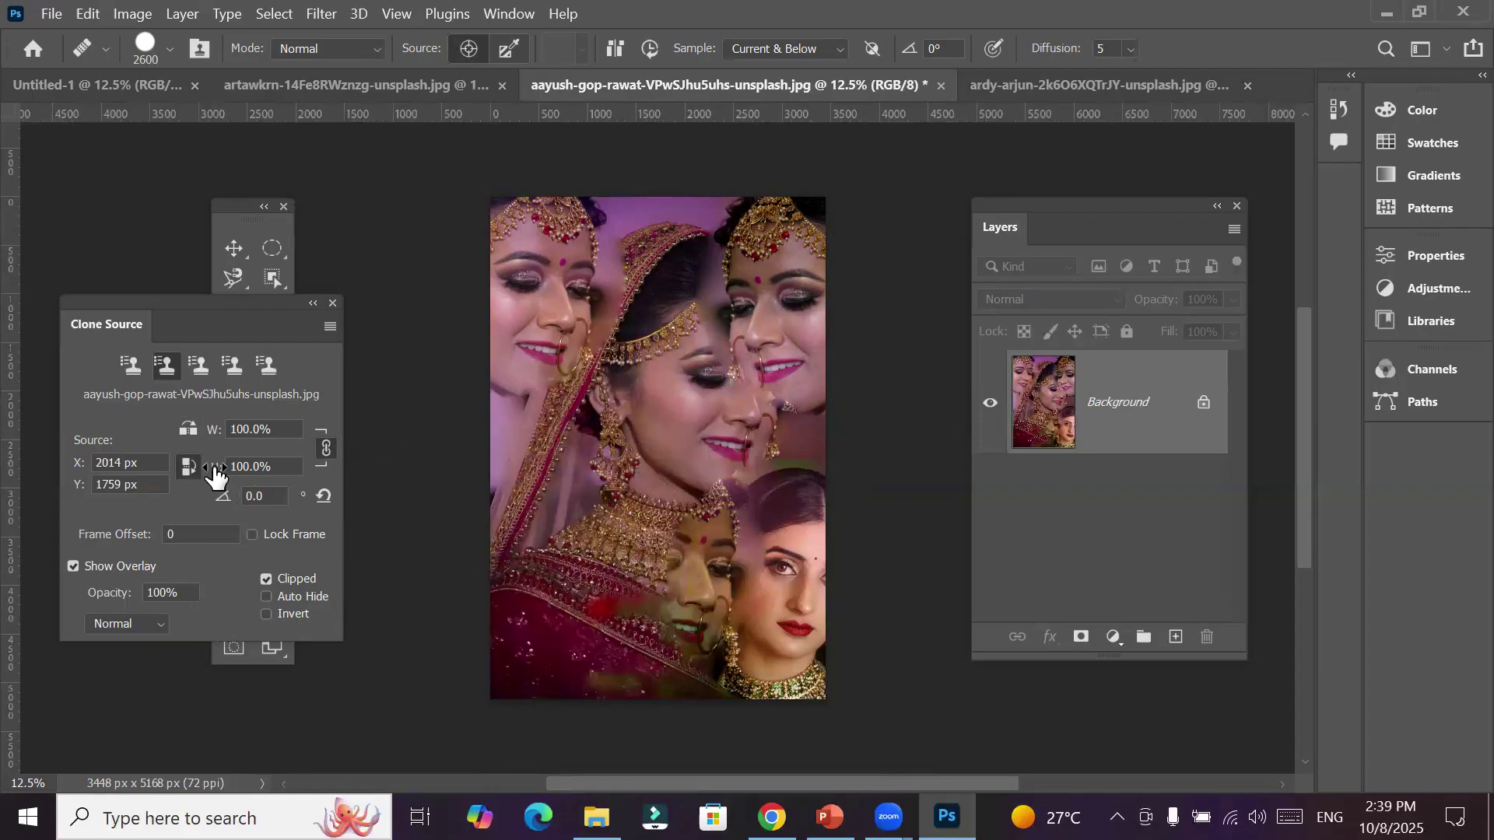
Set the rotation of the vertically flipped second clone source to 45°
left_click(267, 499)
type("45")
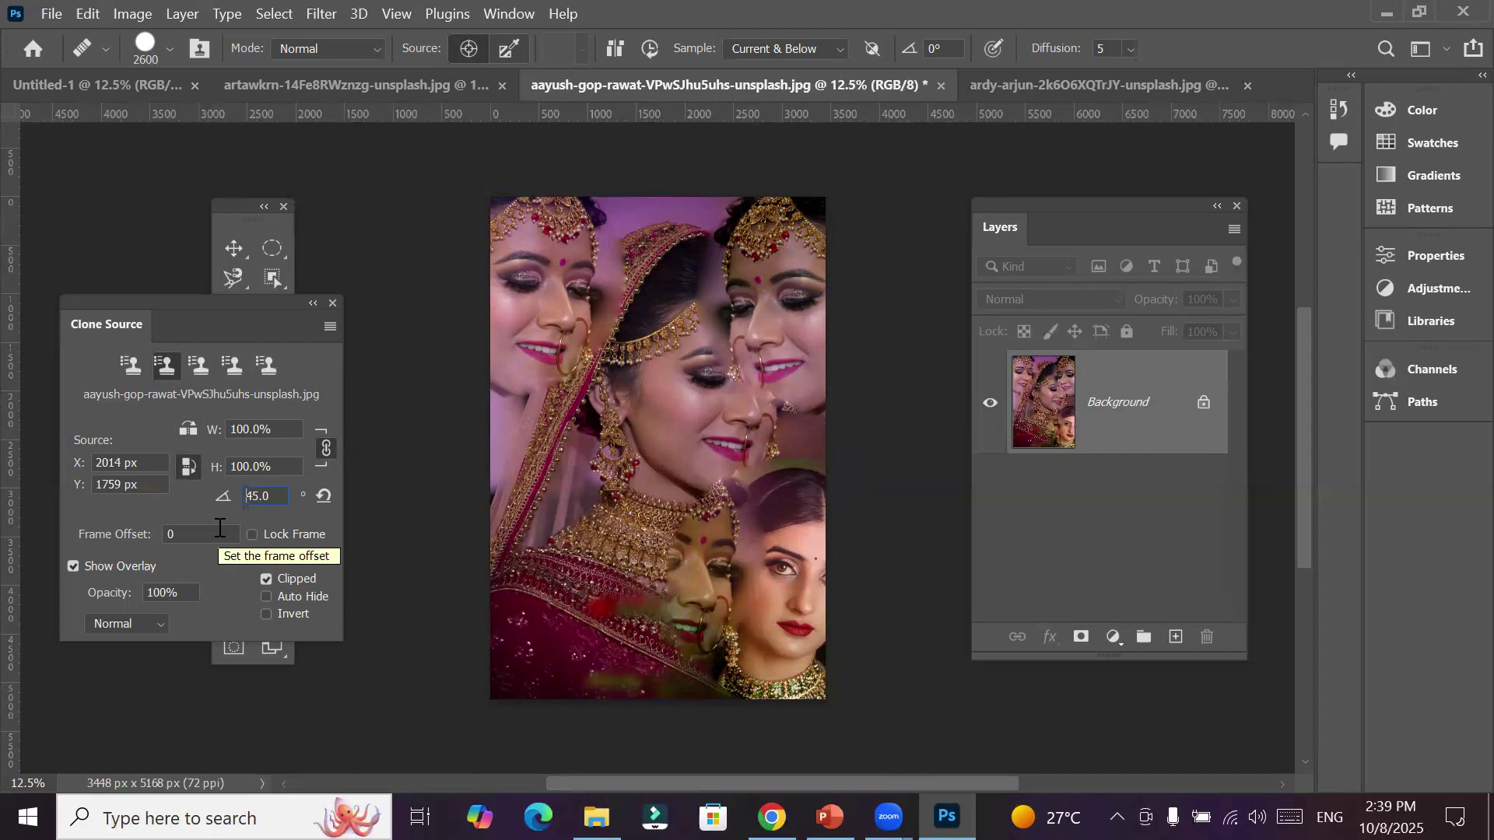
Switch to File Explorer, browse to D:\_Graphics\Adobe PhotoShop\LABS\spot-healing-brush-tool, and open the dog photo in Photoshop
key("alt+Tab")
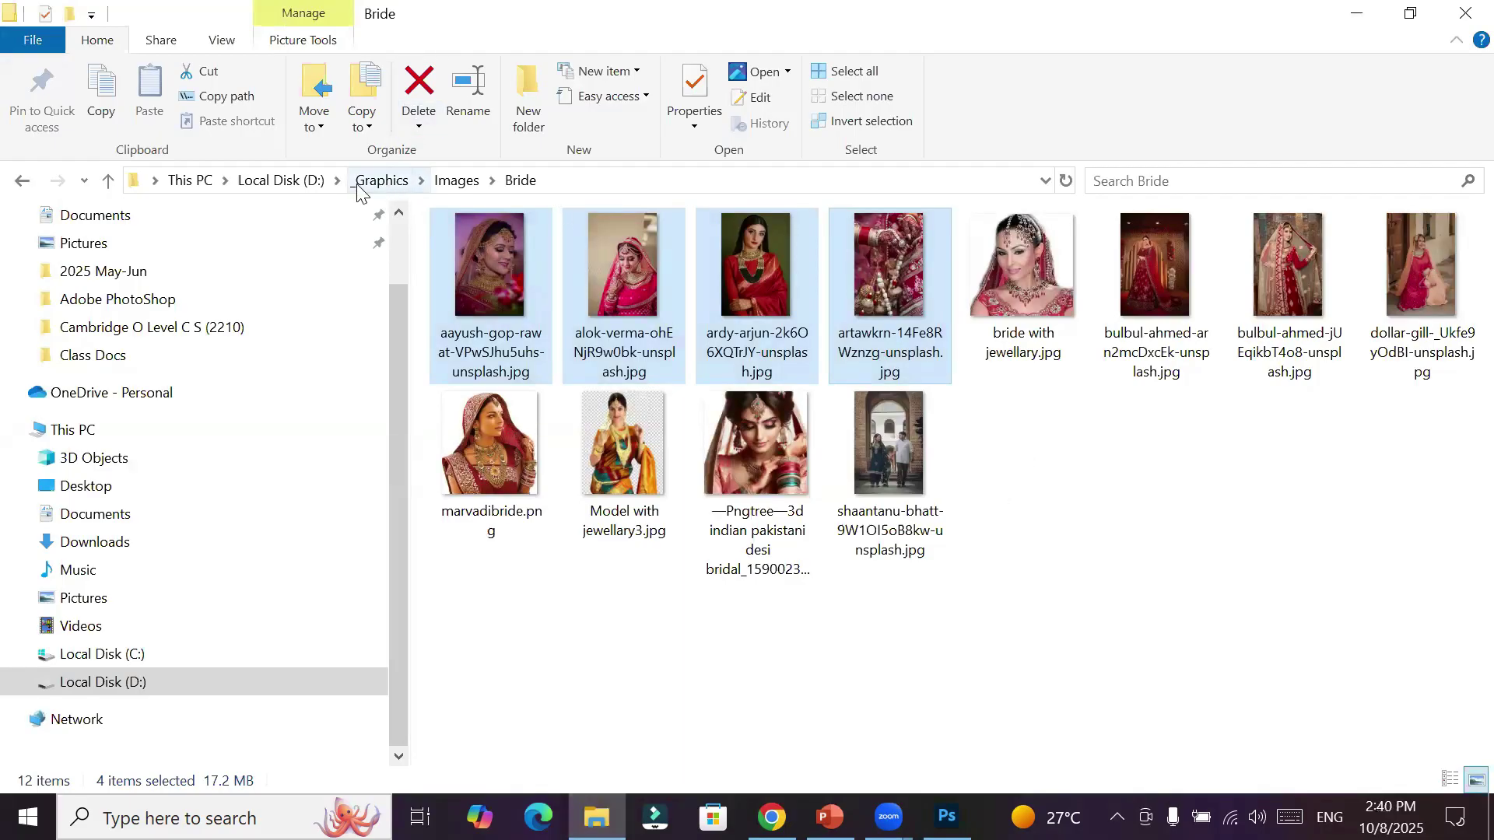
left_click(309, 182)
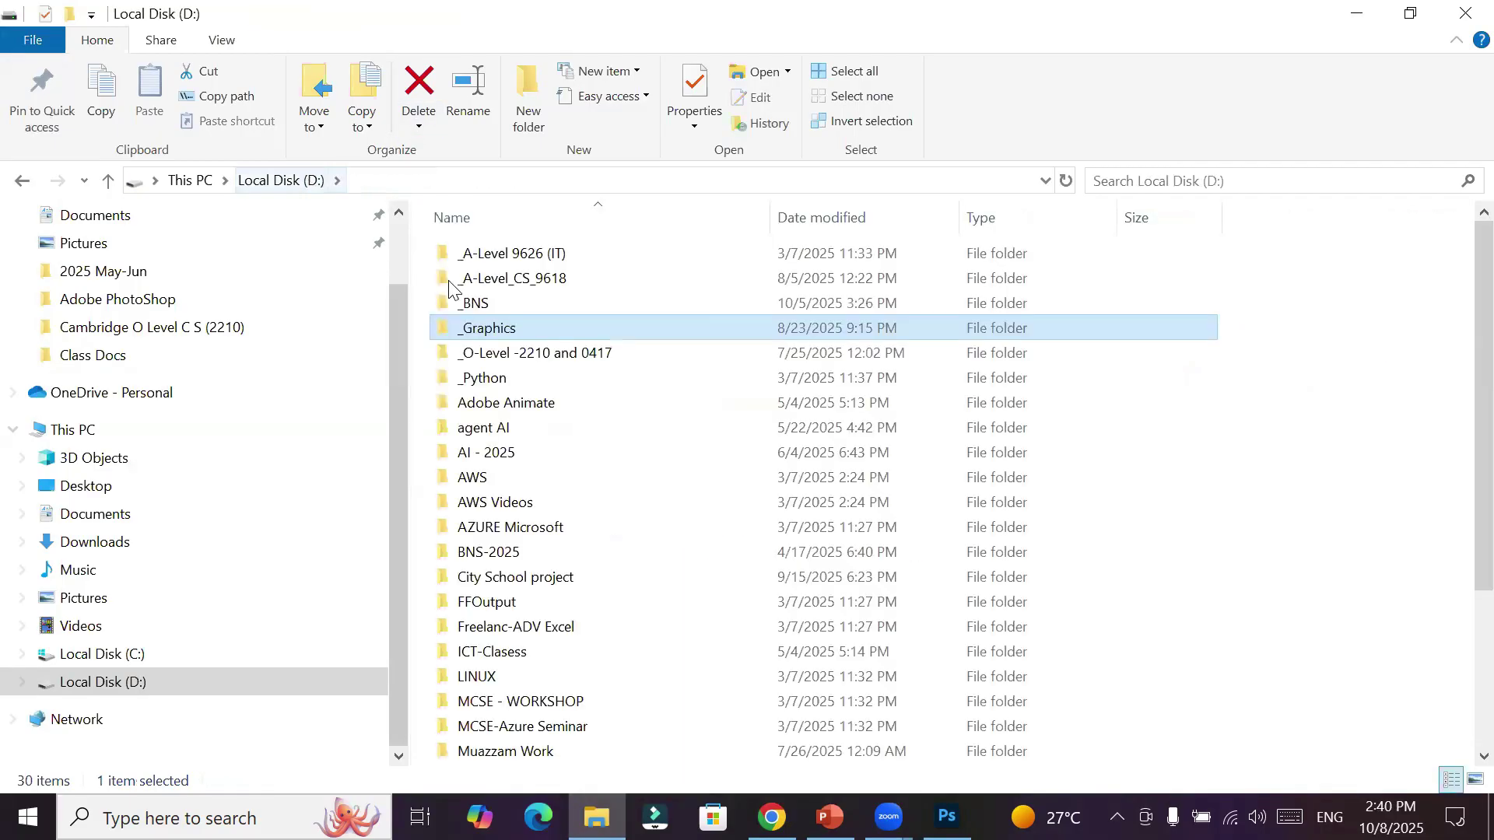
double_click(557, 325)
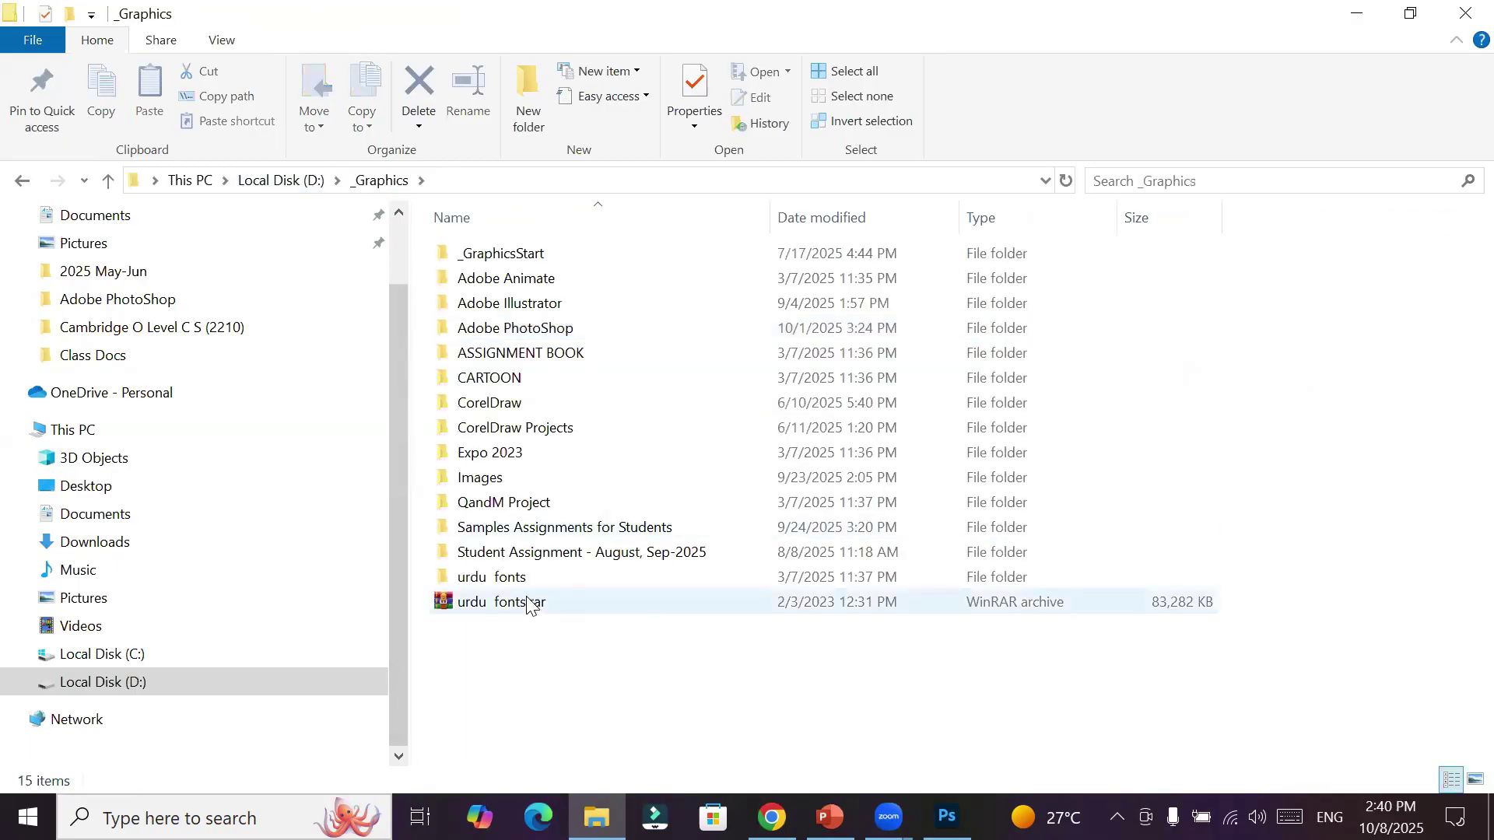
double_click(554, 479)
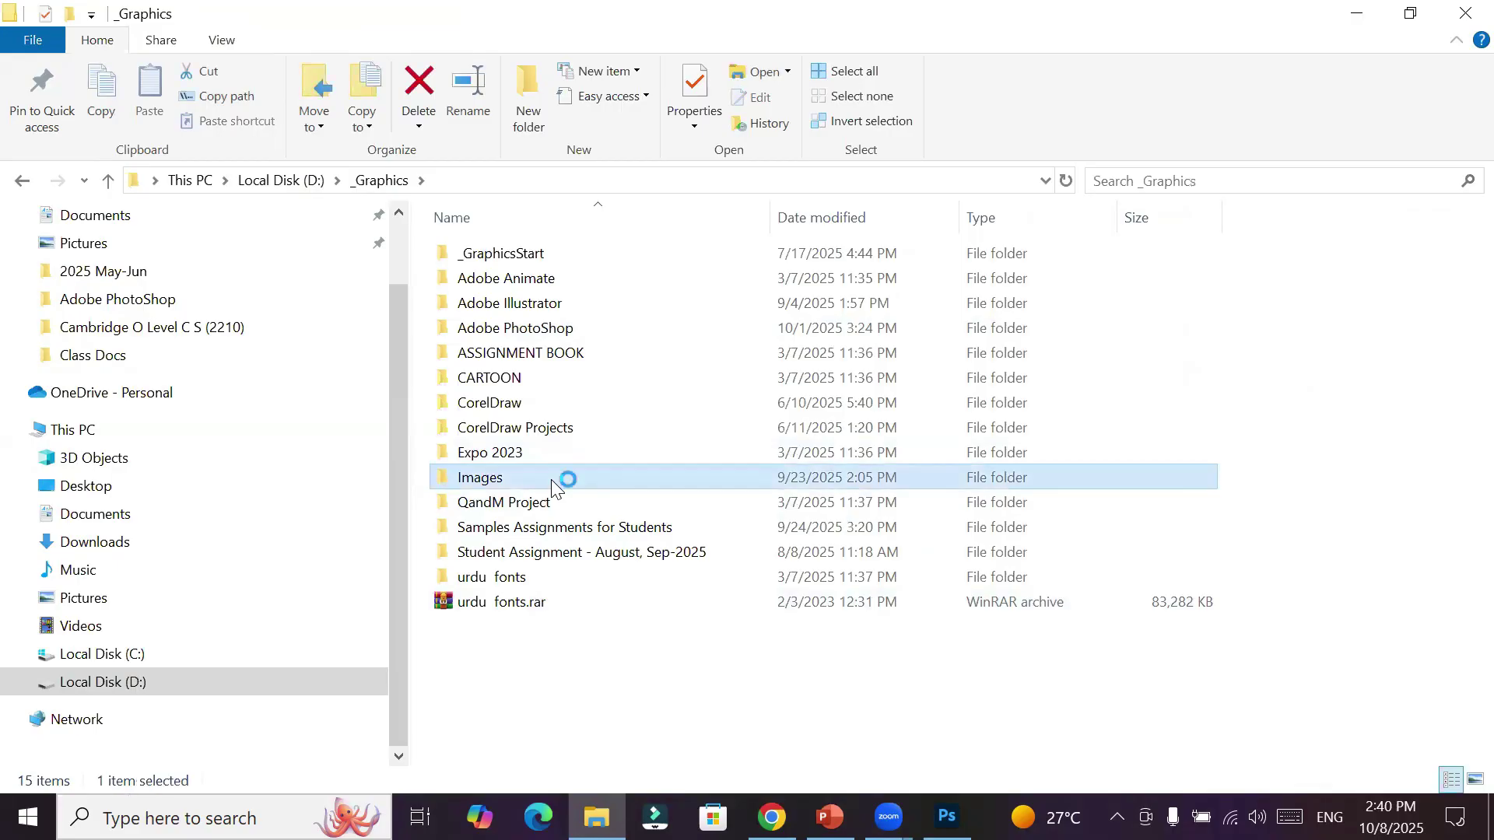
left_click(366, 187)
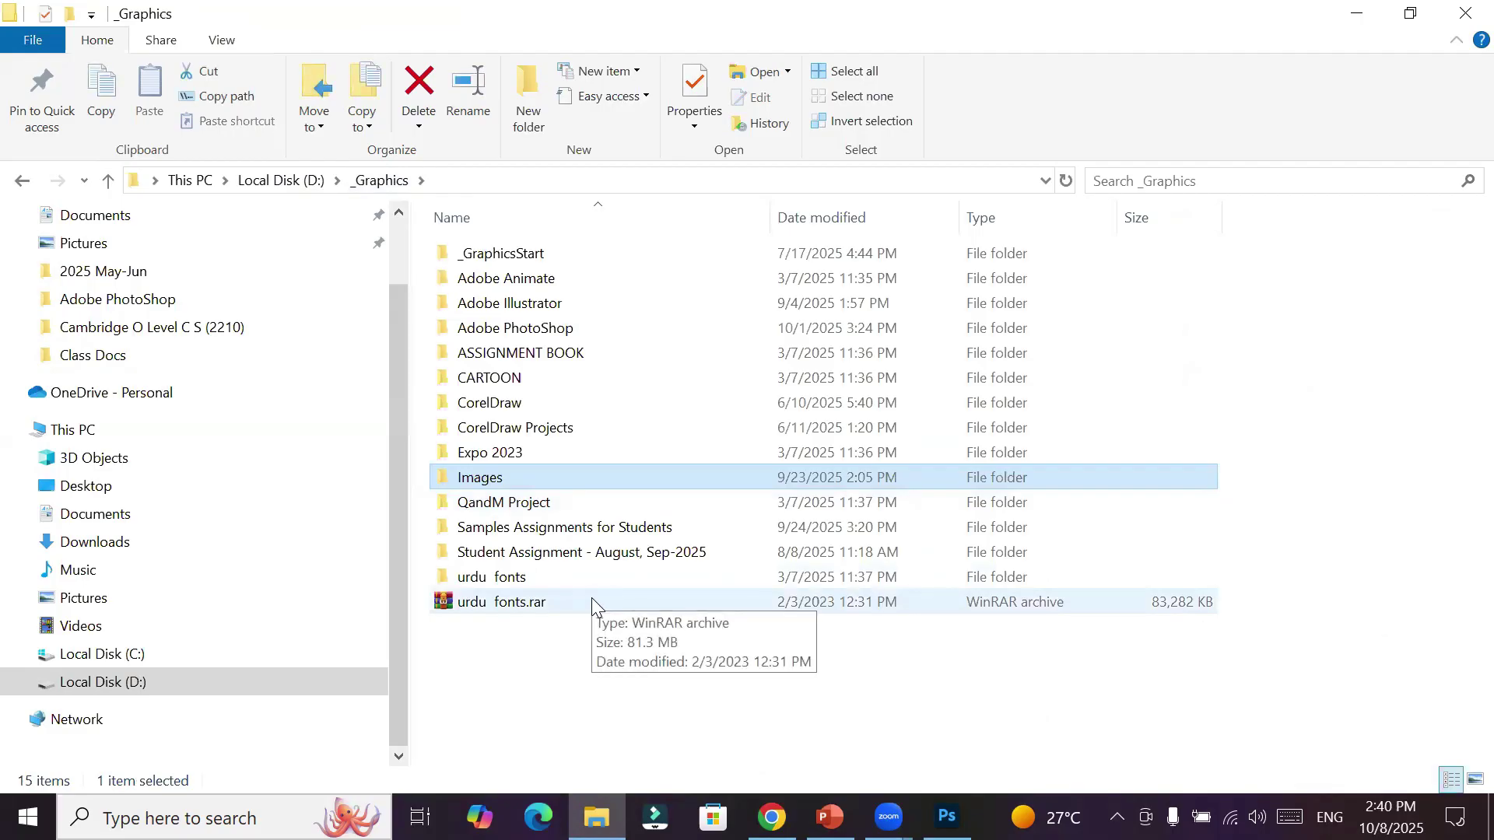
double_click(590, 335)
left_click(539, 330)
double_click(538, 330)
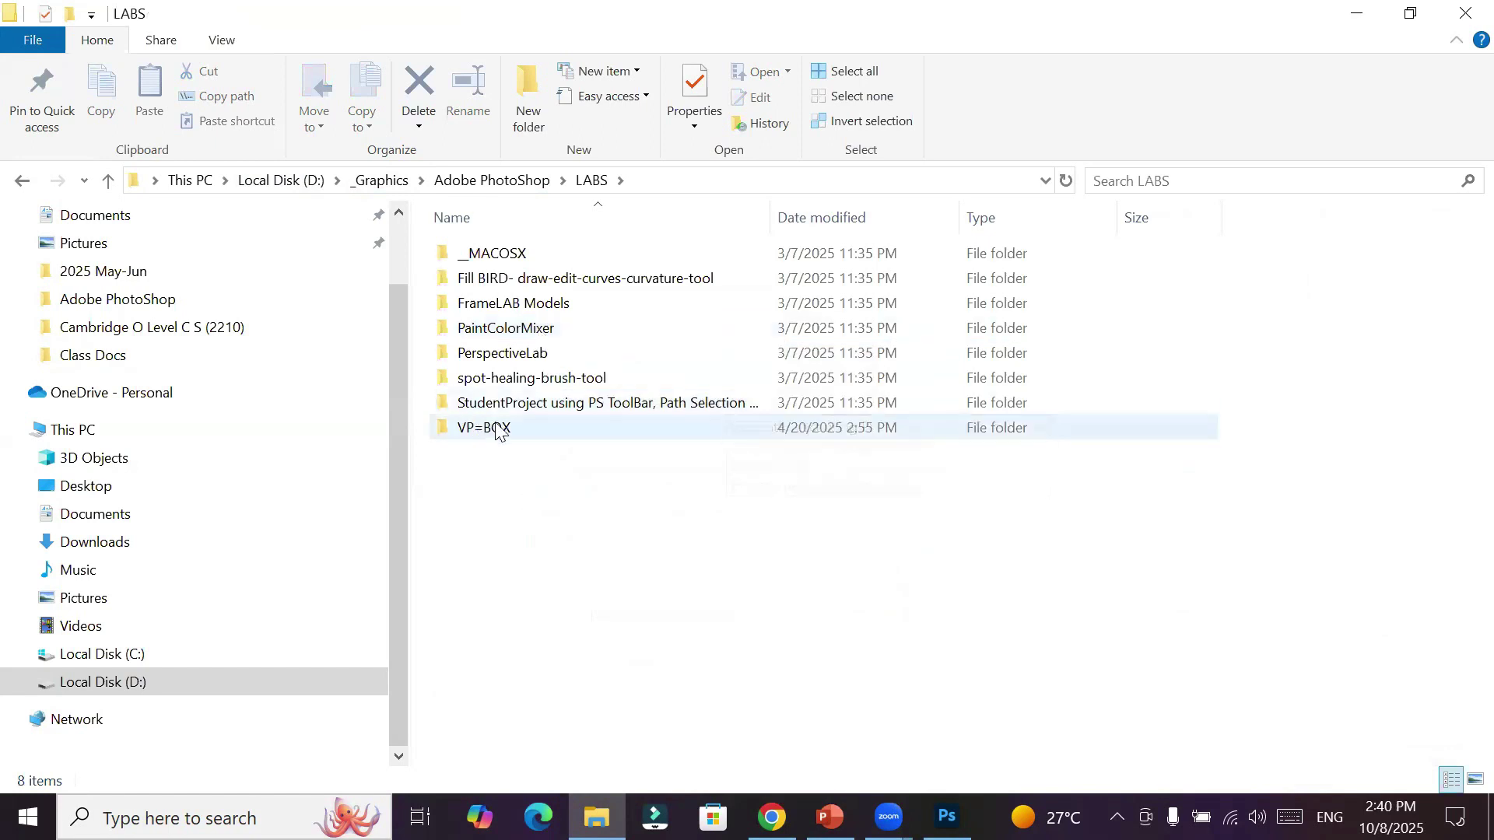
double_click(501, 381)
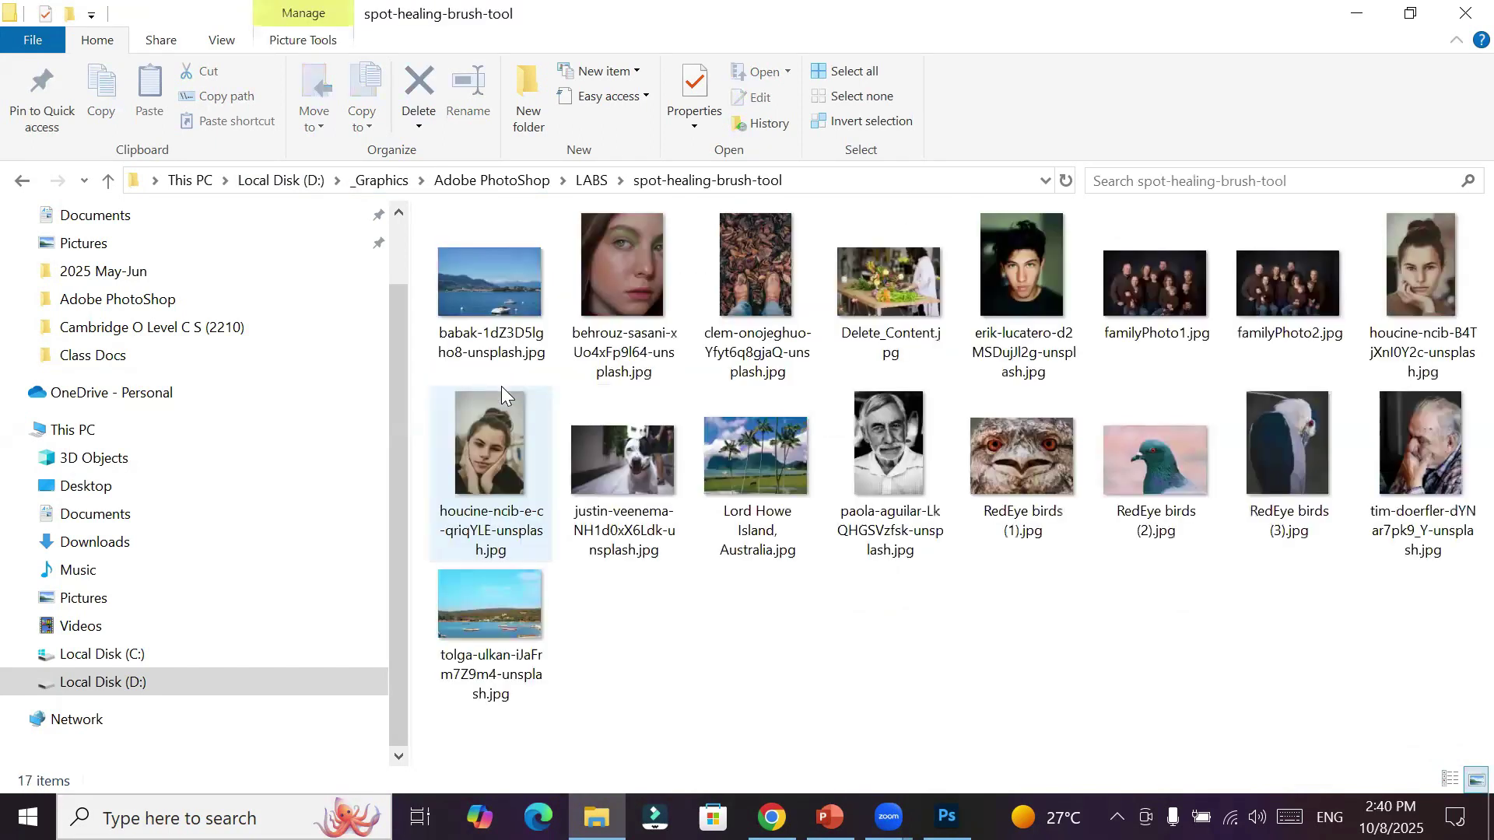
left_click_drag(652, 482, 848, 87)
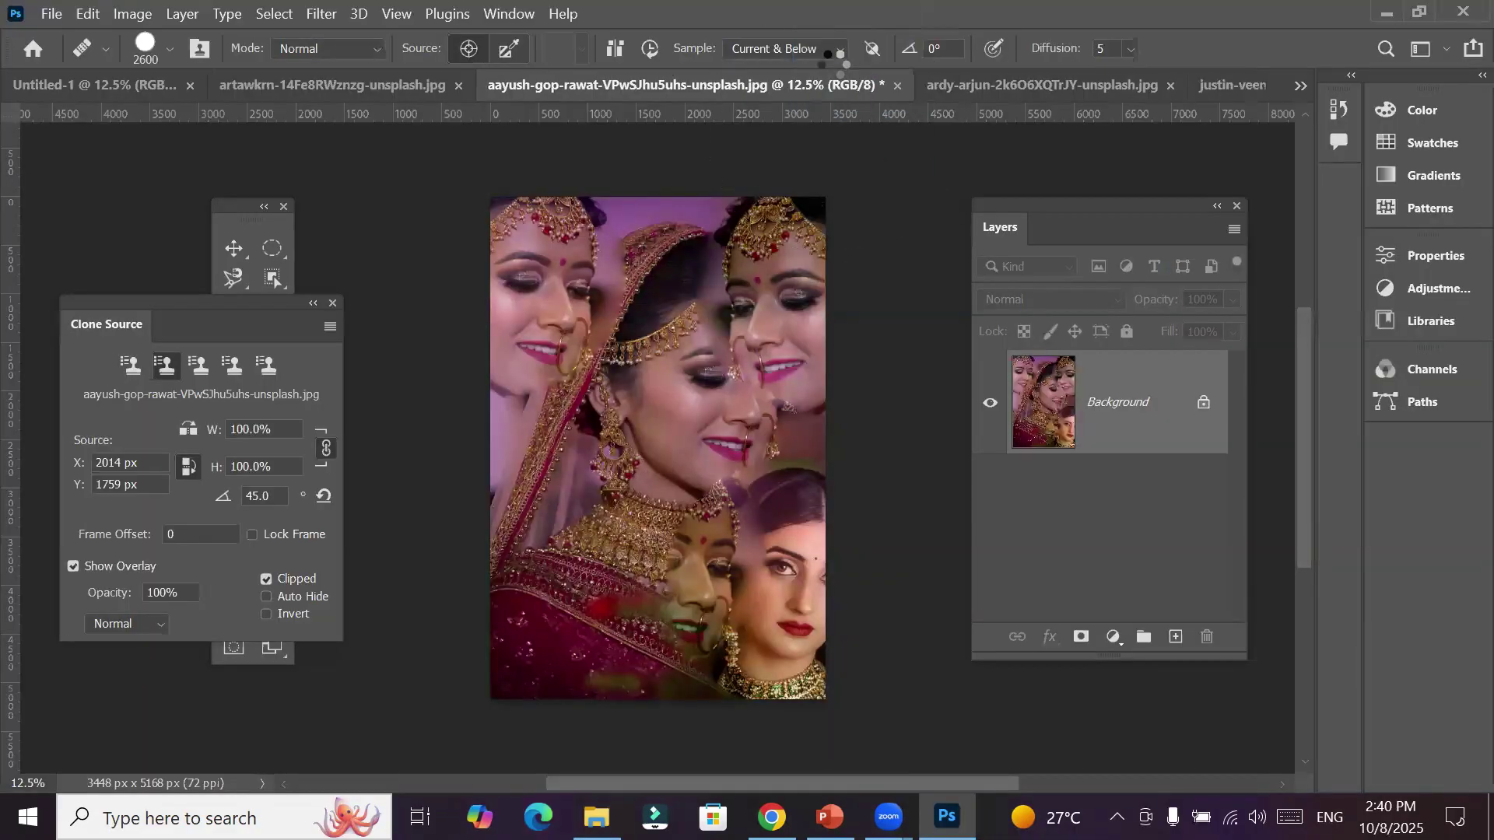
Move the Layers panel away from the dog photo and reduce the Healing Brush size to 300
mouse_move(1063, 203)
left_mouse_down()
mouse_move(1210, 230)
mouse_move(1198, 273)
left_mouse_up()
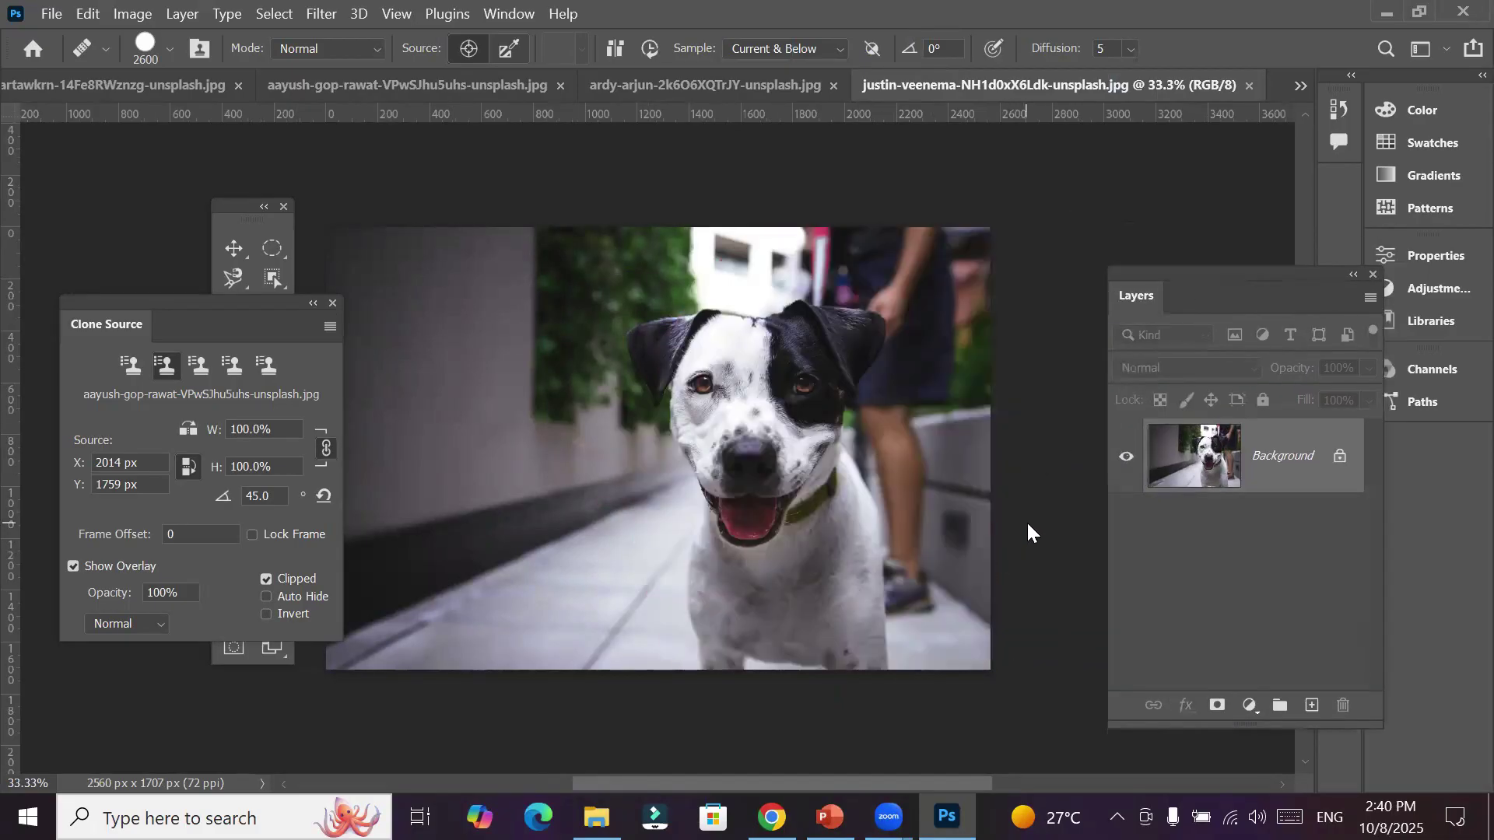
scroll(1029, 509, "up", 5)
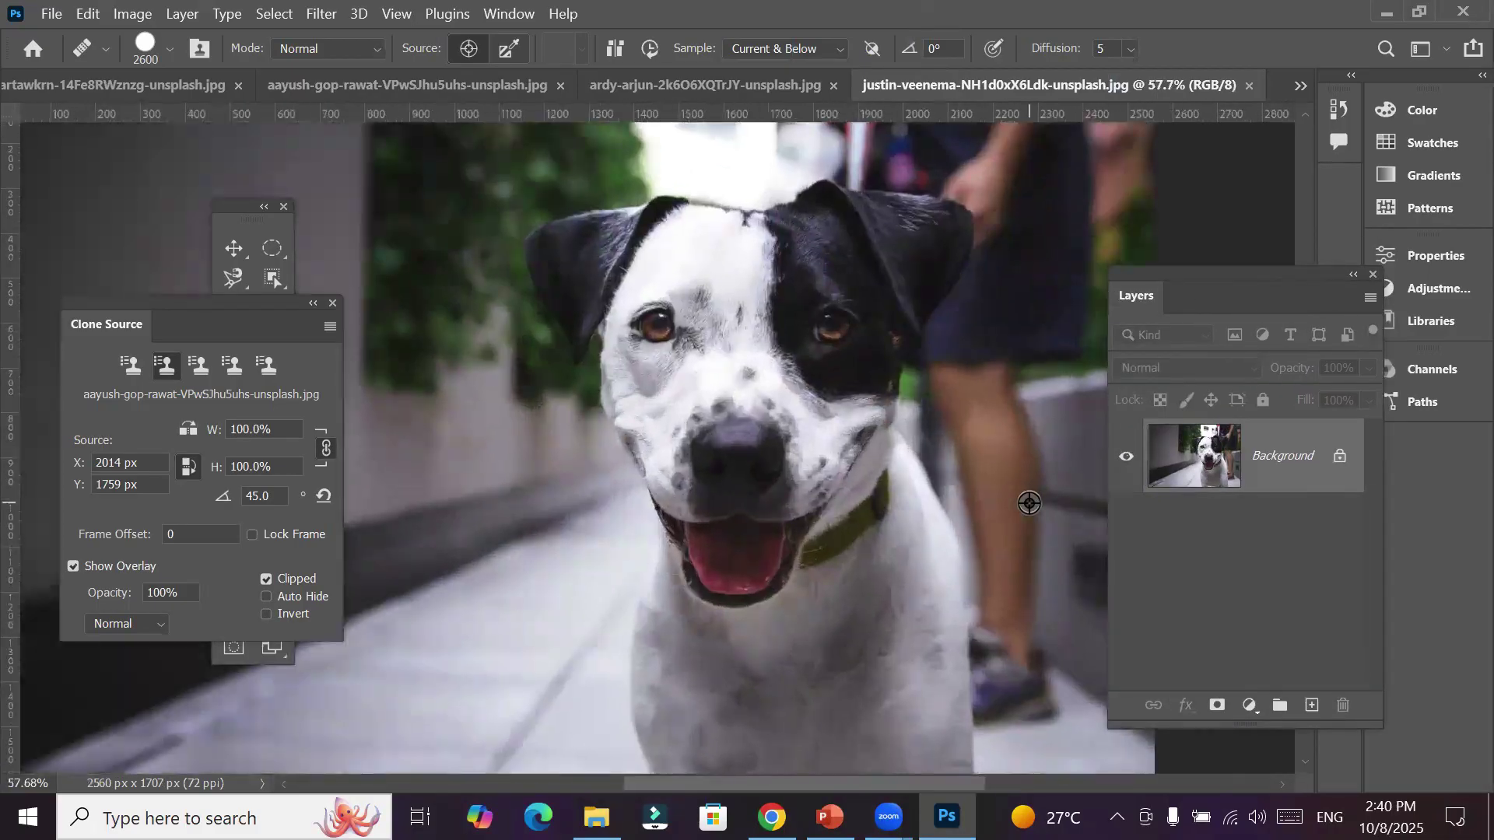
left_click(767, 438)
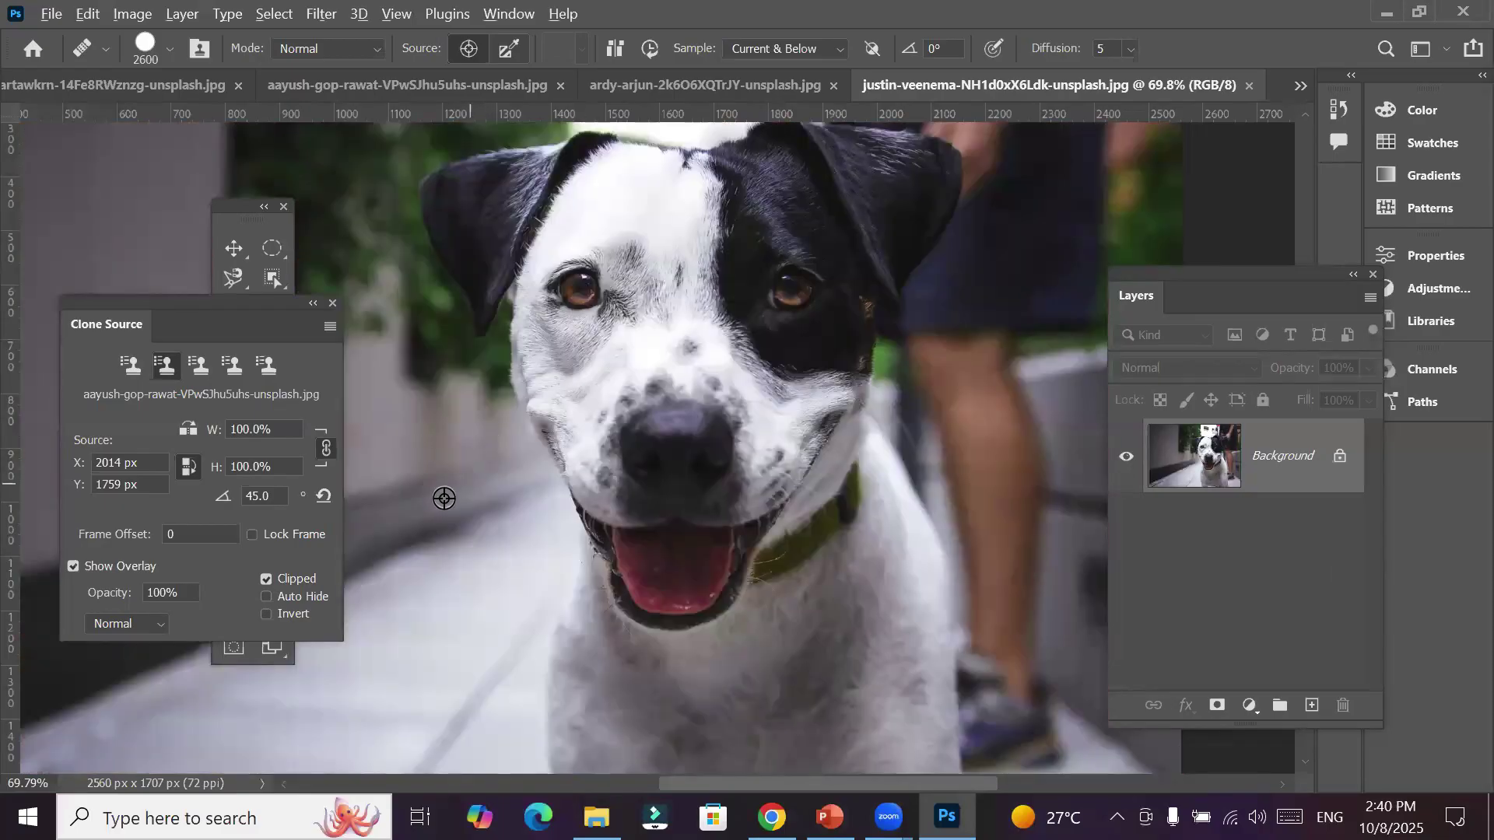
left_click(432, 515, "alt")
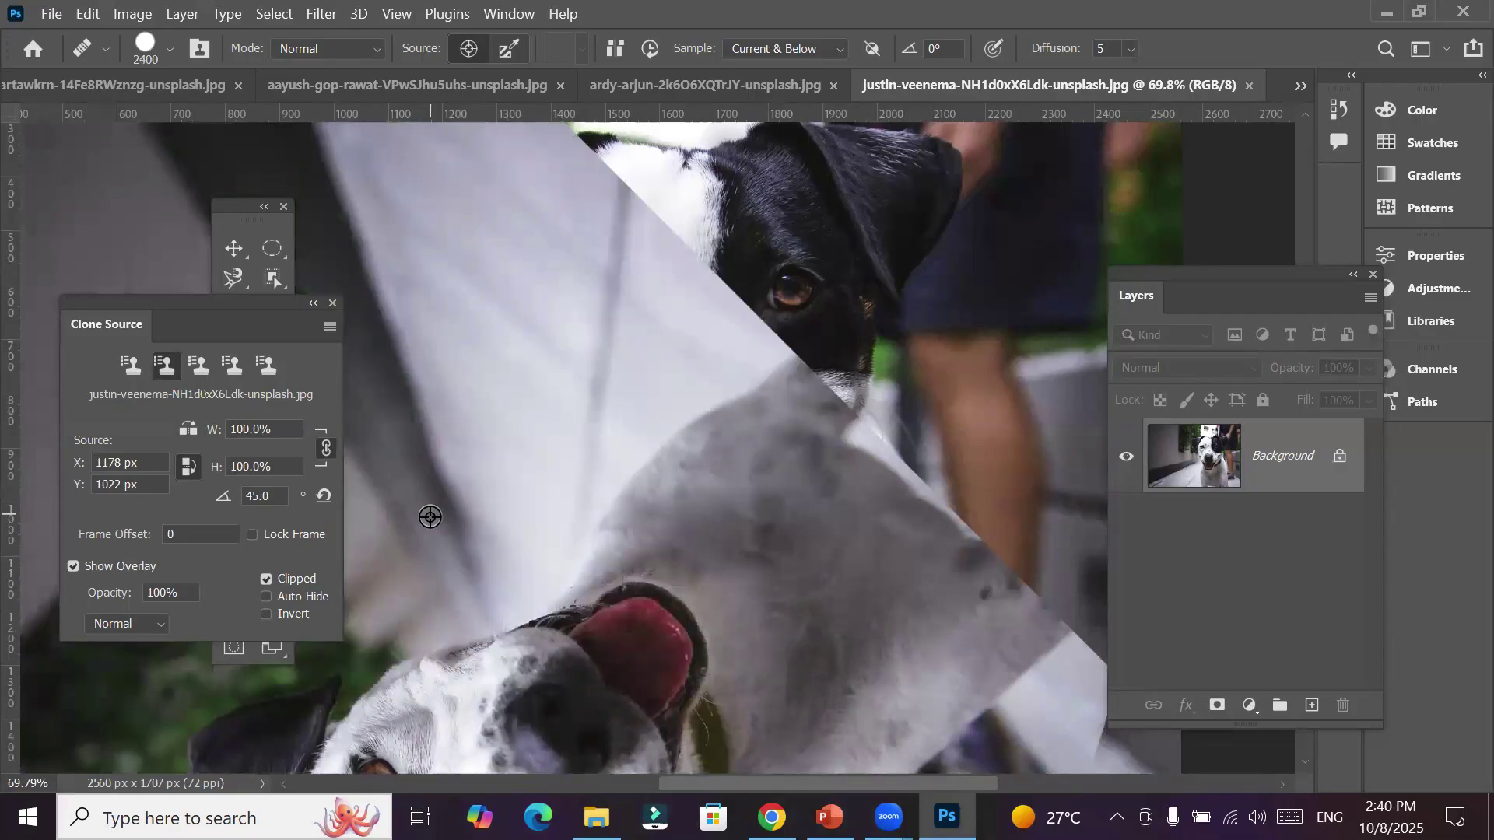
key("bracketleft")
key("bracketleft")
key("bracketleft")
key("bracketleft")
key("bracketleft")
key("bracketleft")
key("bracketleft")
key("bracketleft")
key("bracketleft")
key("bracketleft")
key("bracketleft")
key("bracketleft")
key("bracketleft")
key("bracketleft")
key("bracketleft")
key("bracketleft")
key("bracketleft")
key("bracketleft")
key("bracketleft")
key("bracketleft")
key("bracketleft")
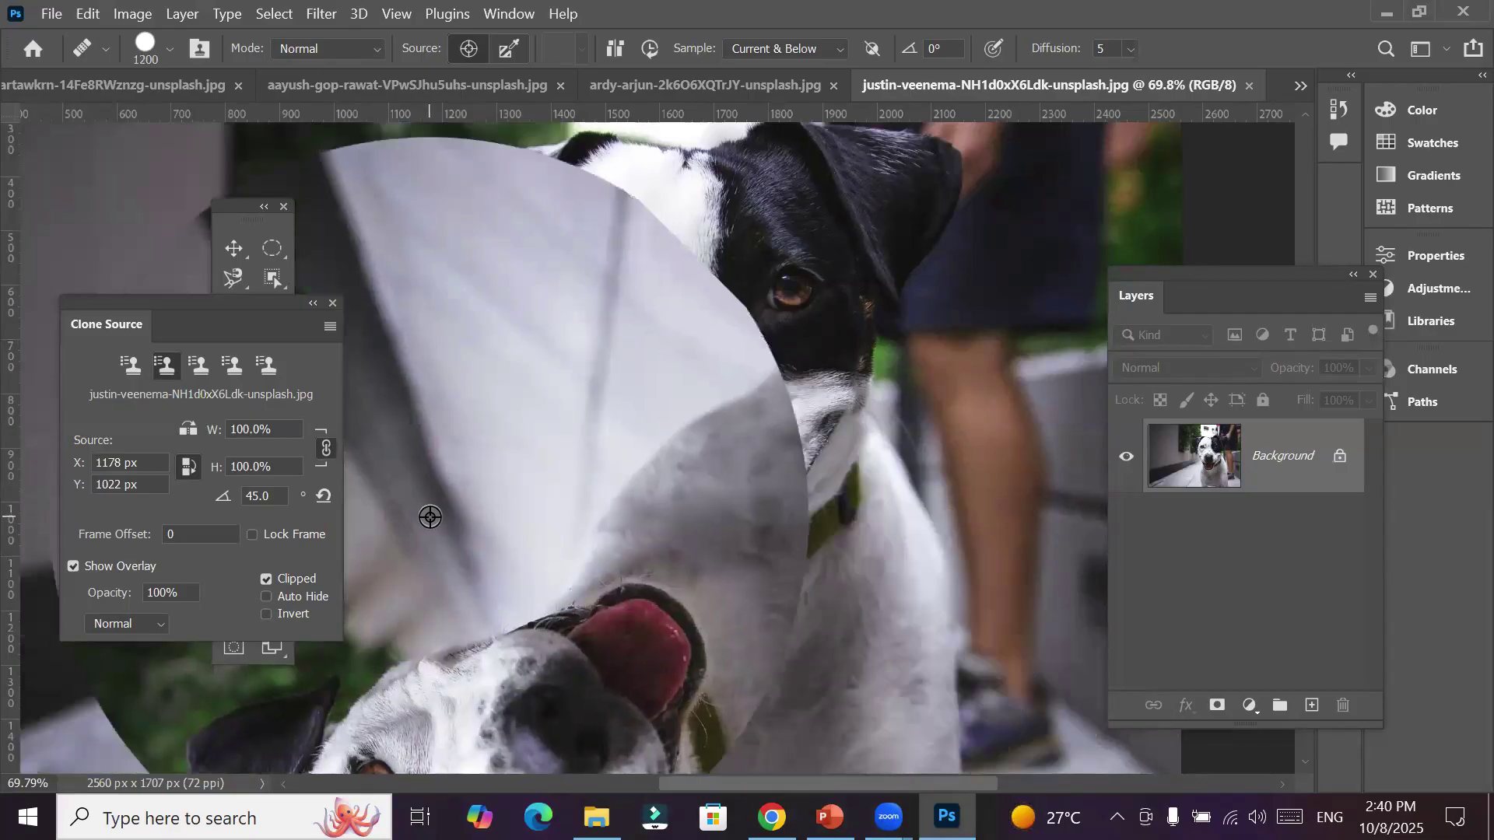
key("bracketleft")
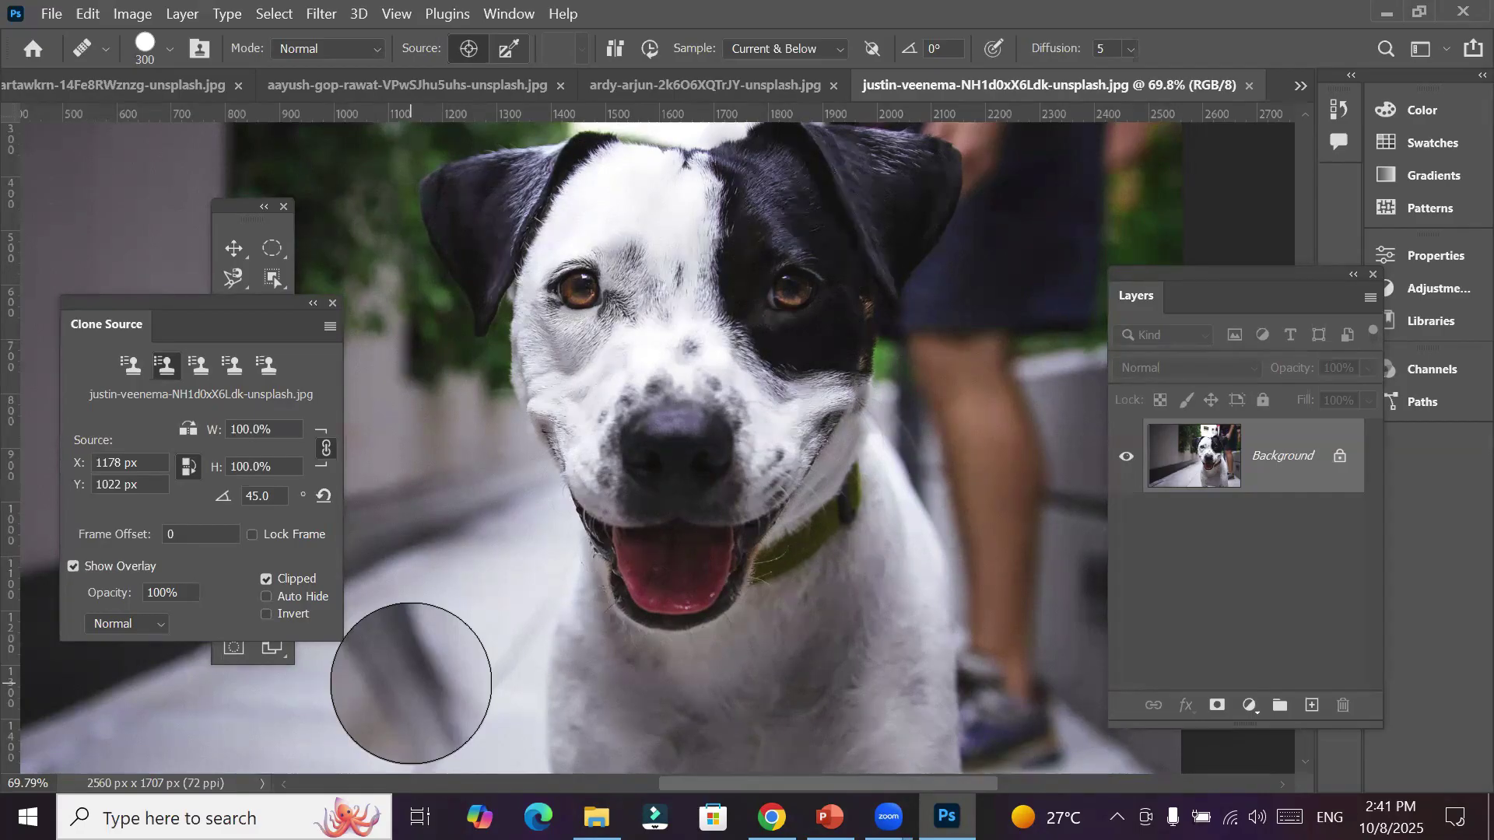
key("space")
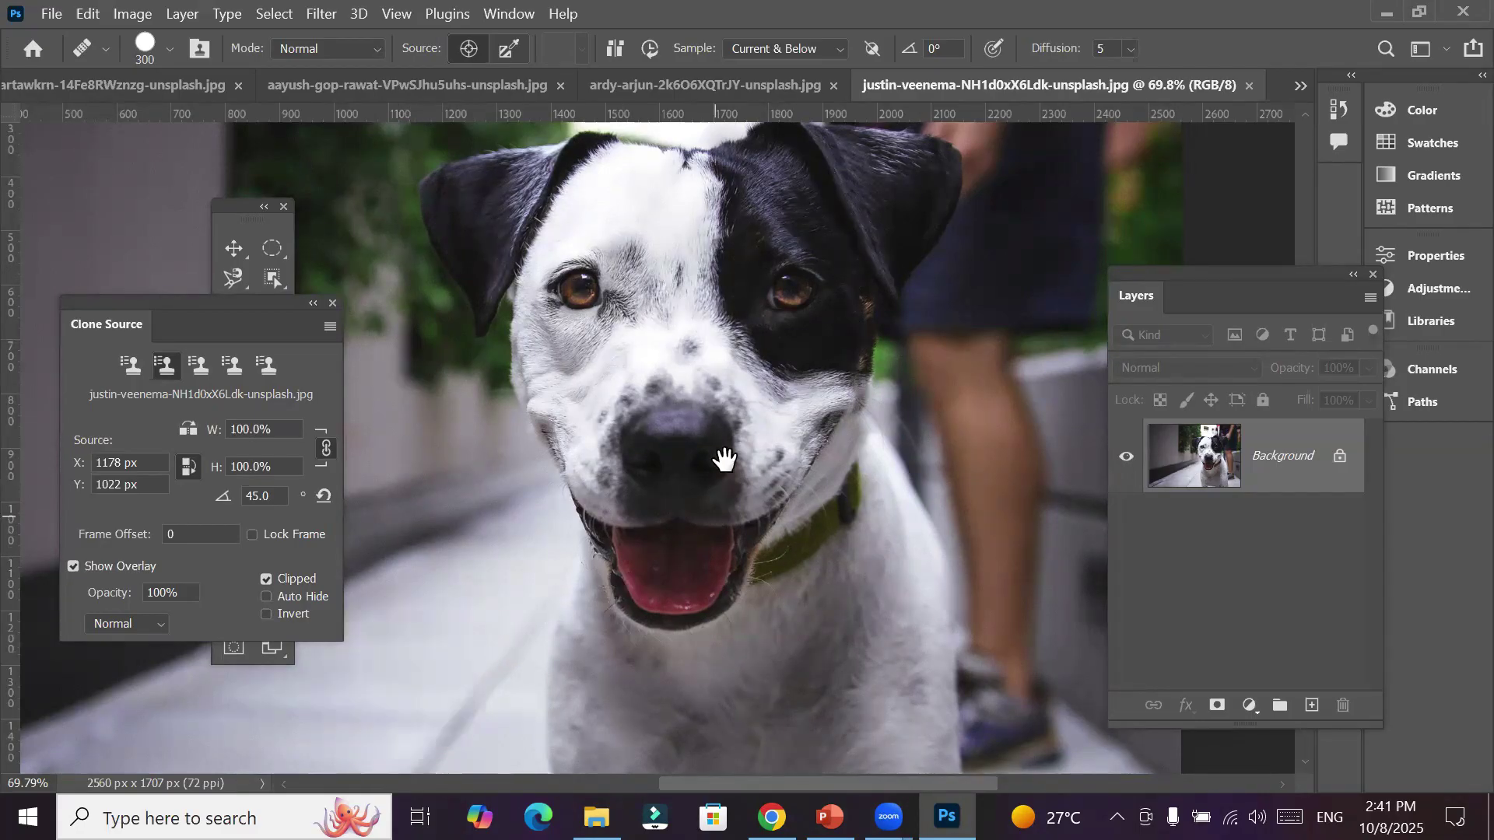
left_click_drag(724, 460, 704, 481)
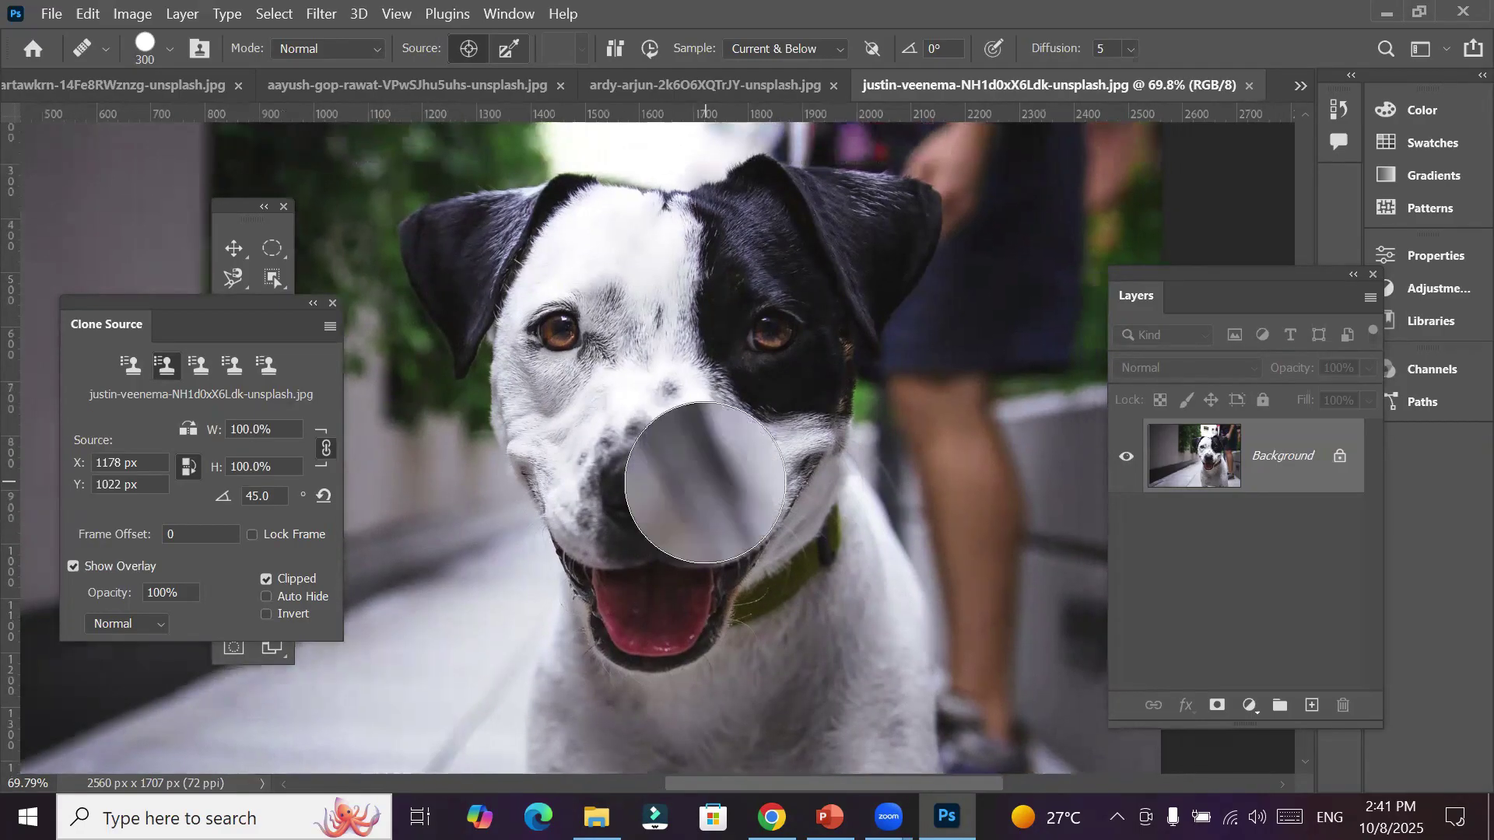
Move the toolbox clear of the Clone Source panel's upper edge and select the Healing Brush Tool
left_click_drag(251, 207, 239, 144)
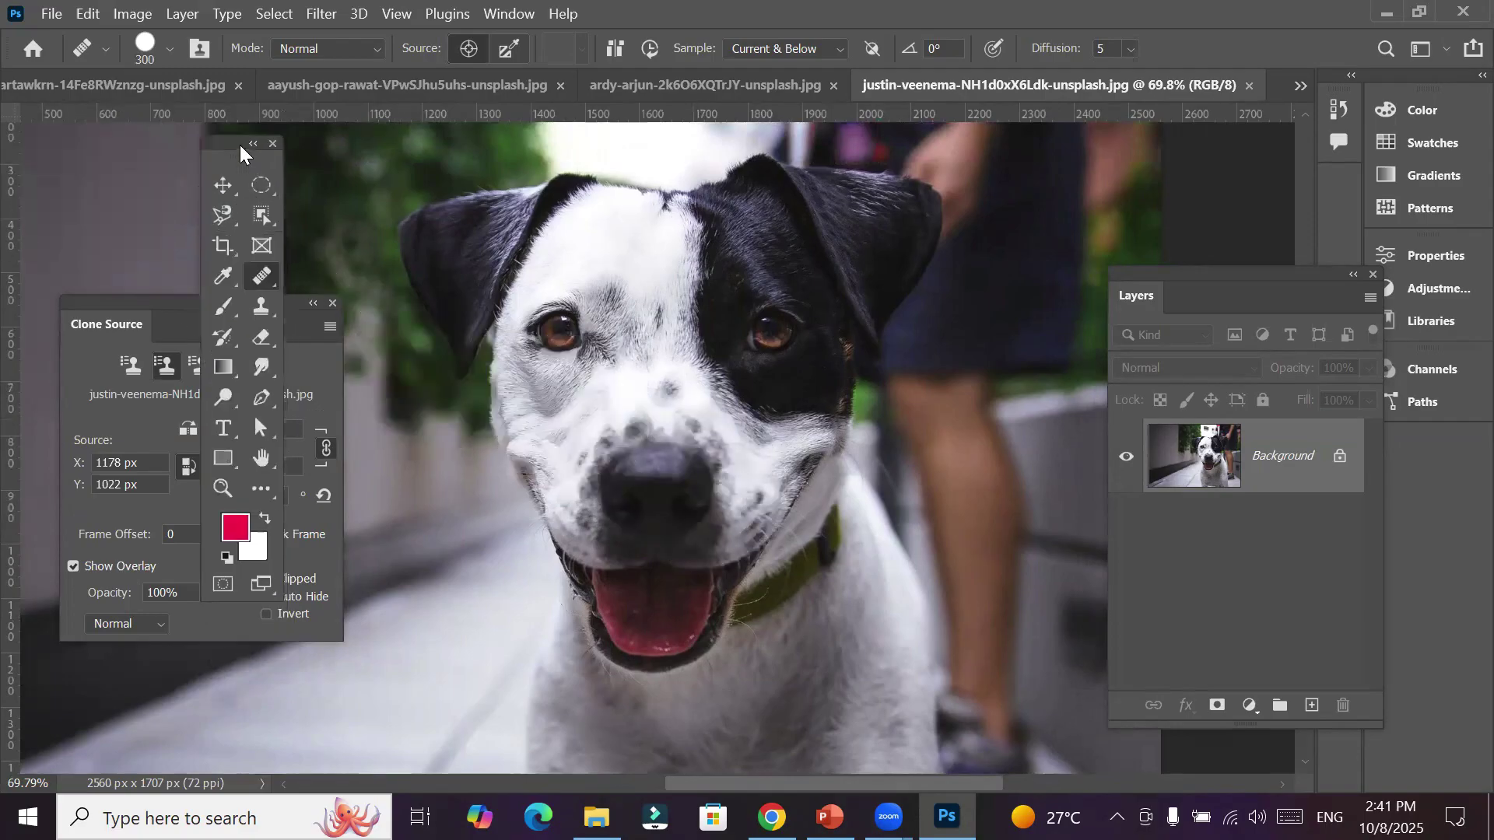
right_click(259, 281)
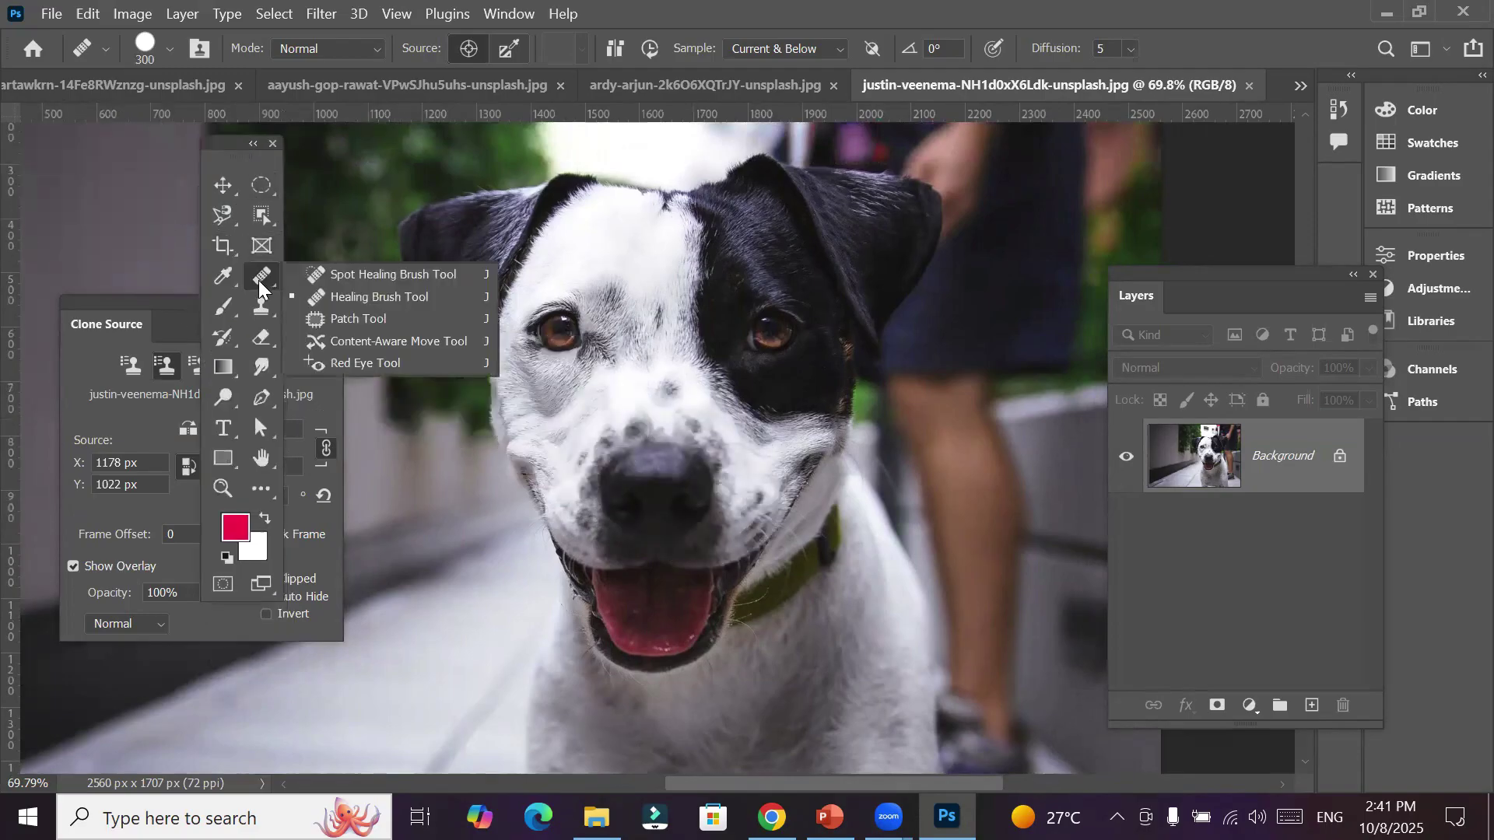
left_click(385, 298)
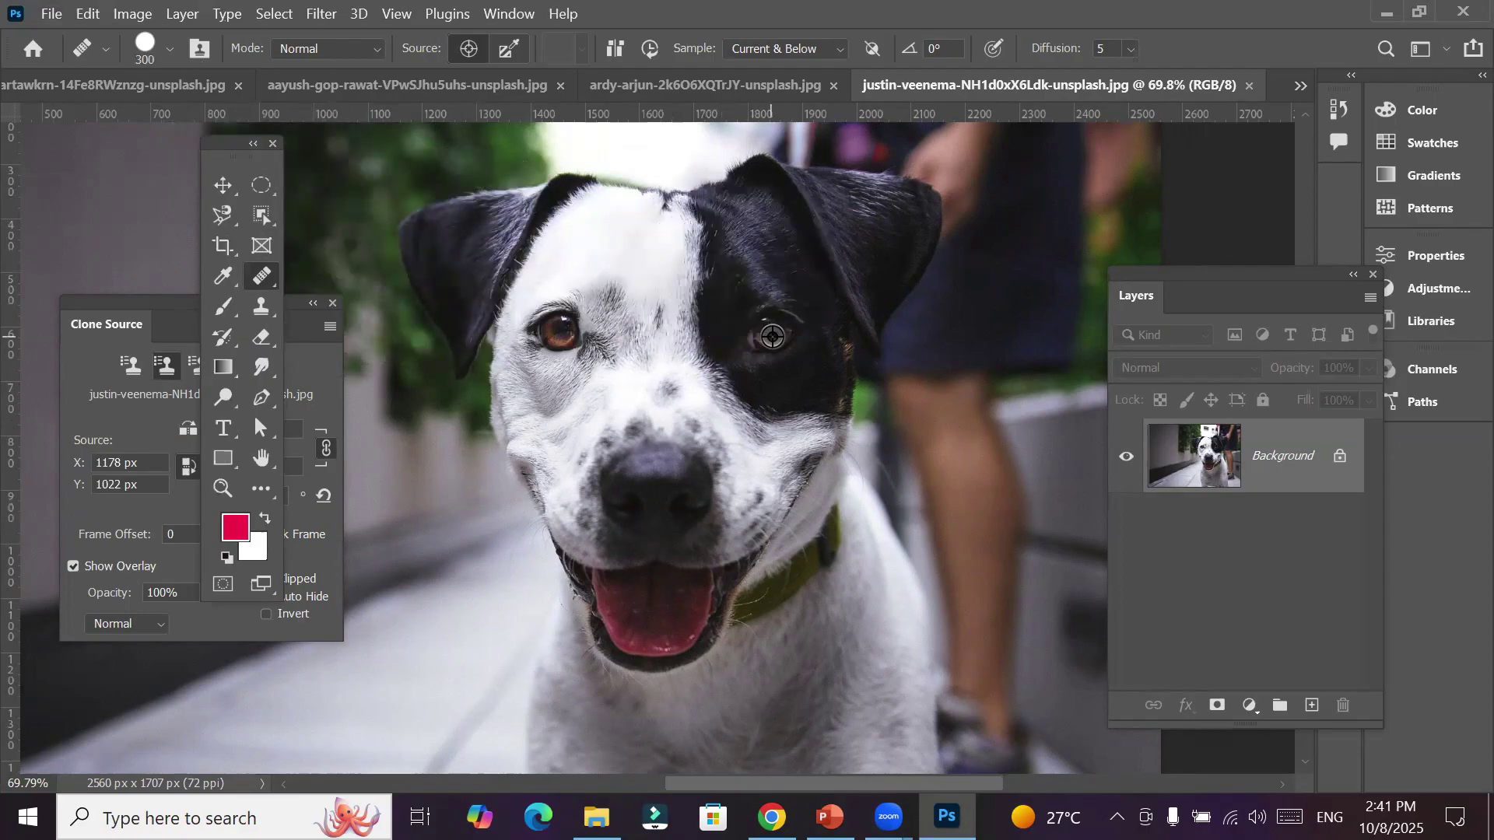
Try to heal the dog's black-patched eye over the white-side eye with the rotated second clone source, and undo the strokes
left_click(772, 336, "alt")
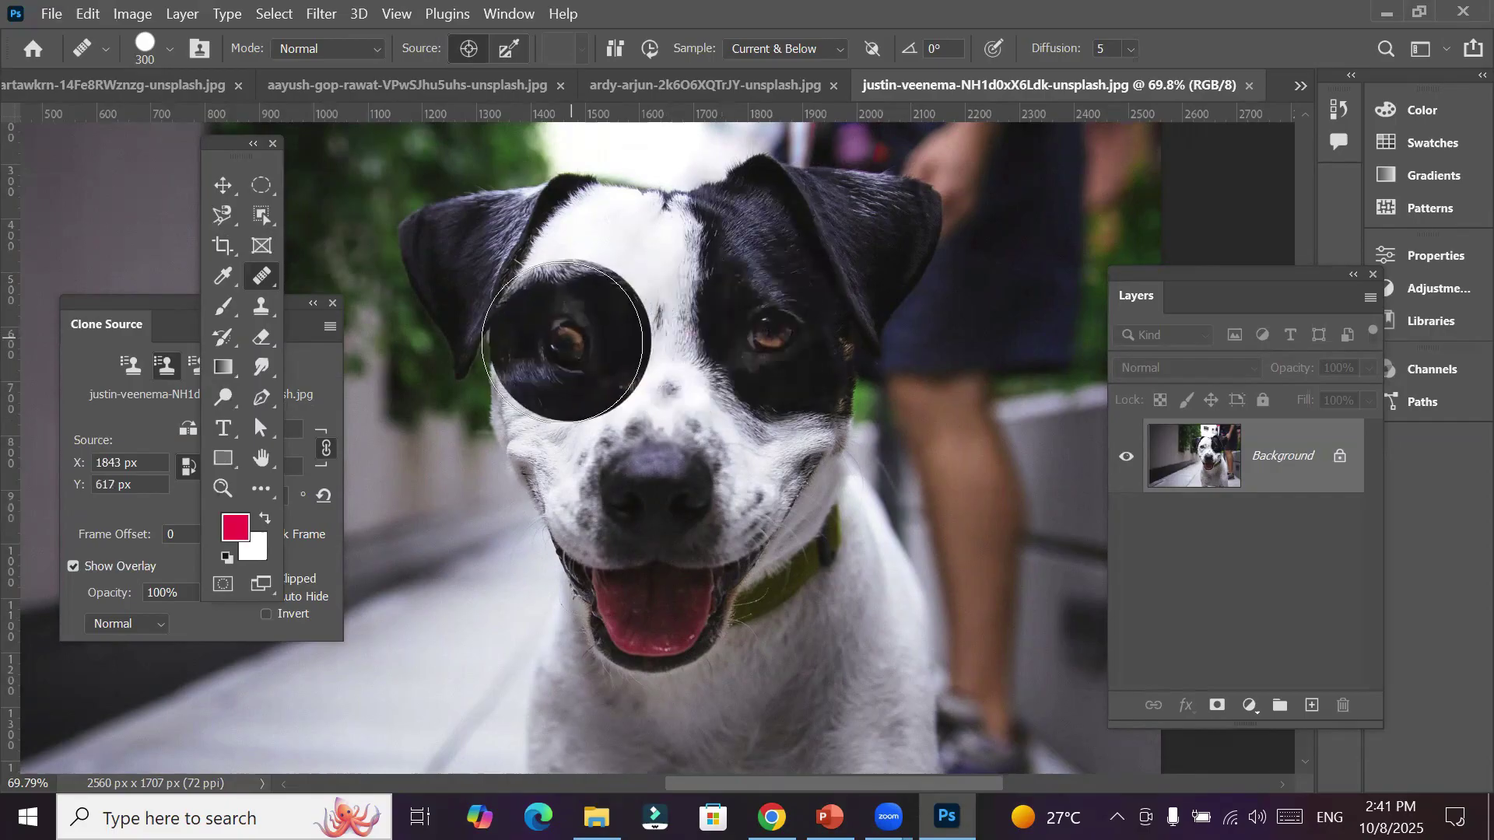
left_click(561, 342)
mouse_move(562, 343)
left_mouse_down()
mouse_move(581, 339)
mouse_move(570, 348)
mouse_move(540, 316)
mouse_move(533, 269)
mouse_move(545, 284)
mouse_move(593, 233)
mouse_move(535, 334)
mouse_move(541, 416)
mouse_move(527, 293)
mouse_move(550, 316)
mouse_move(550, 277)
mouse_move(623, 159)
left_mouse_up()
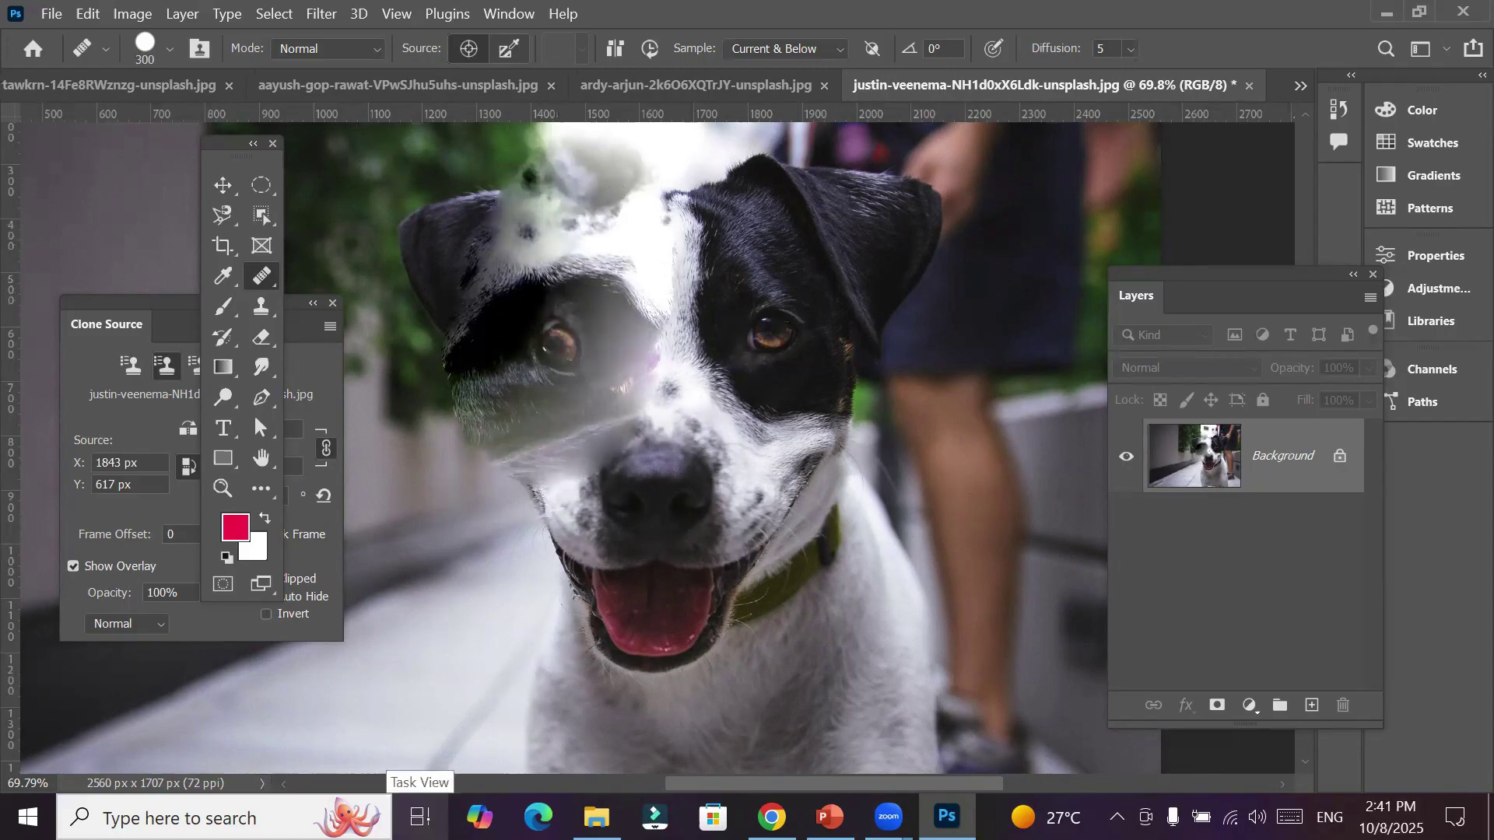
key("ctrl+z")
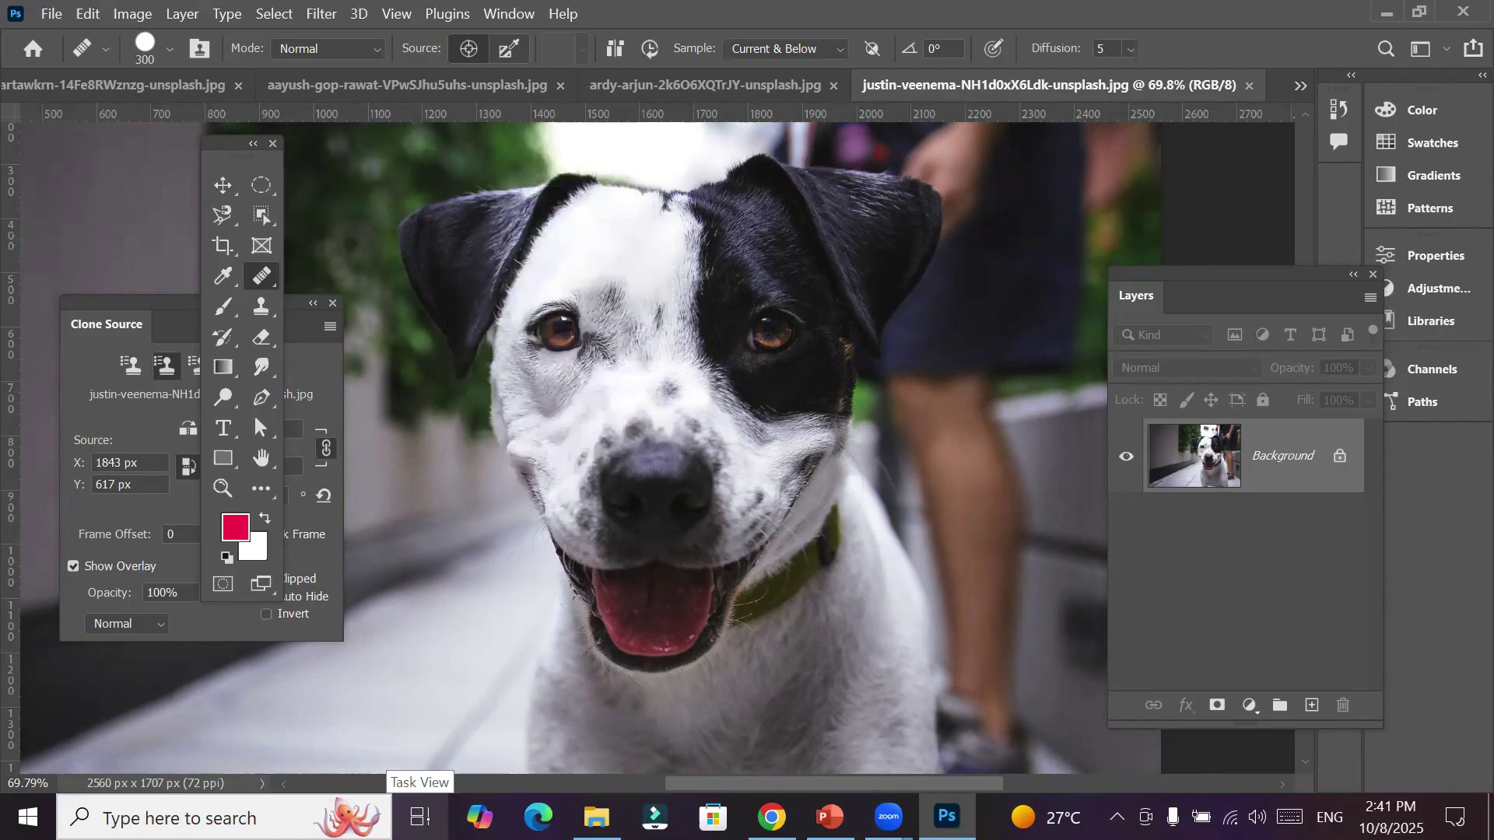
Bring the Clone Source panel in front of the toolbox and sample the dog's black-patched eye into the first clone source
left_click_drag(118, 317, 78, 210)
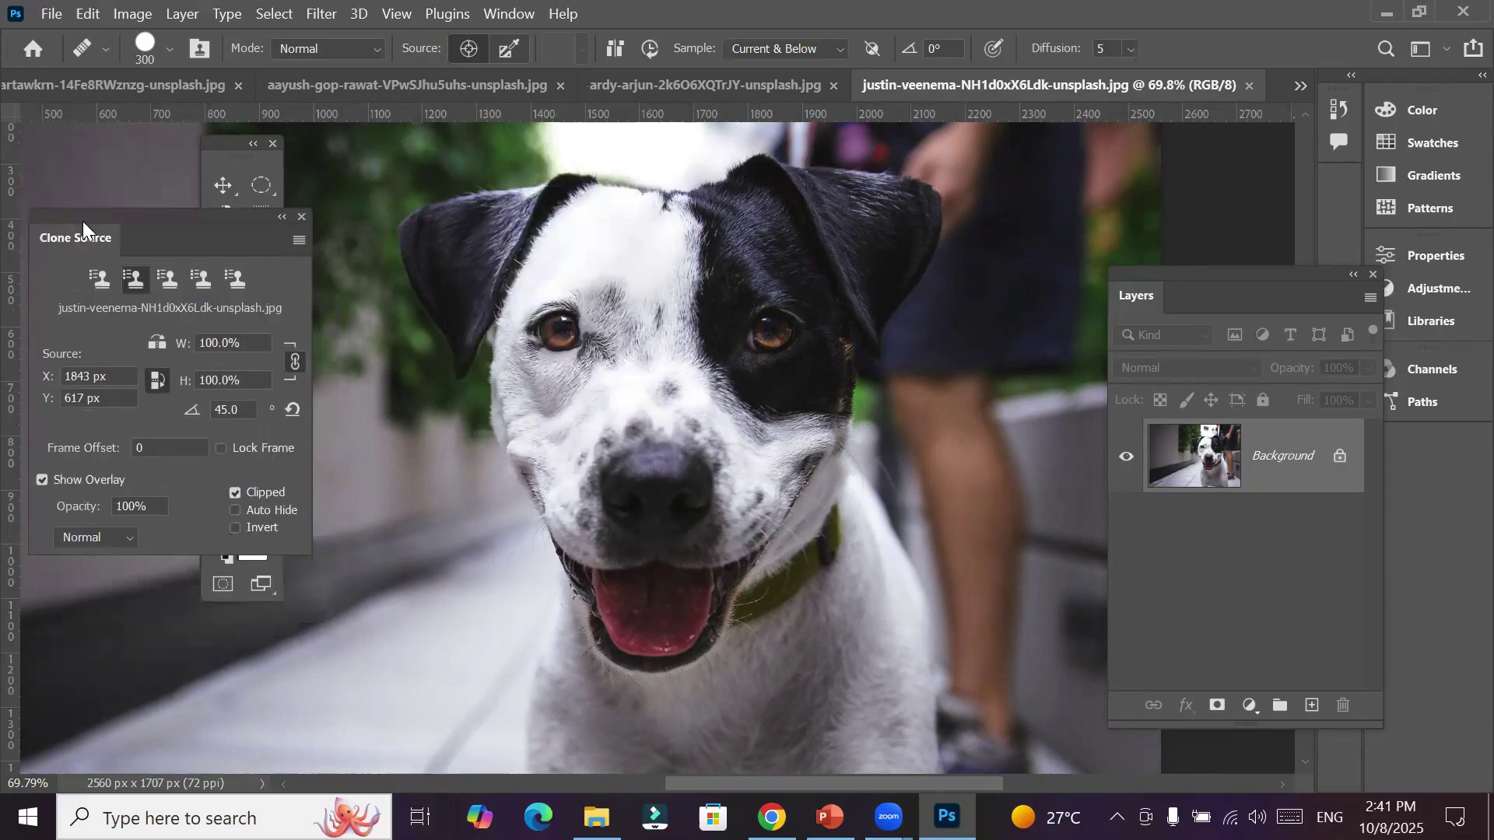
left_click(101, 280)
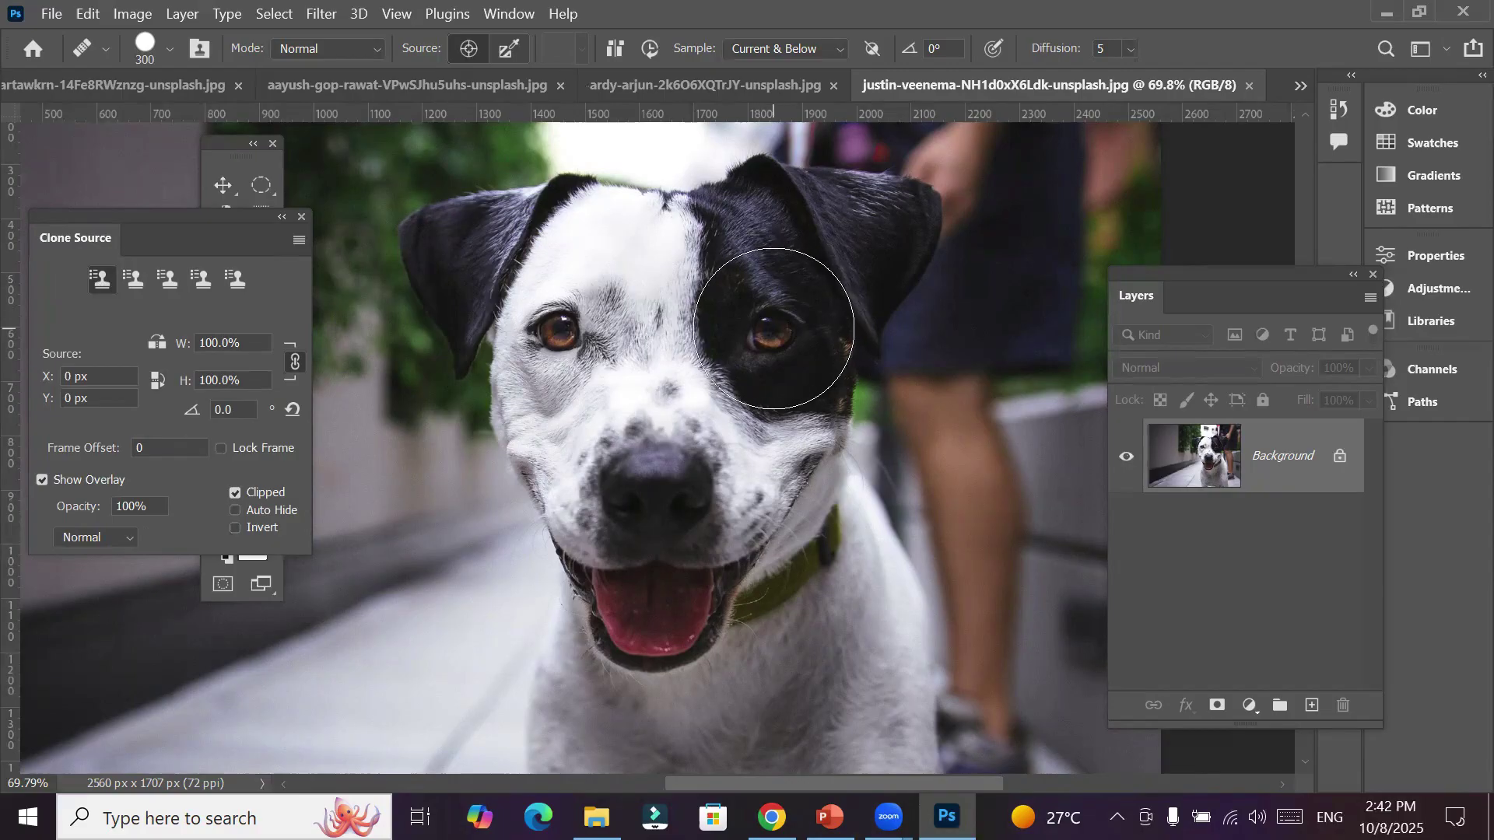
key("alt")
left_click(774, 328, "alt")
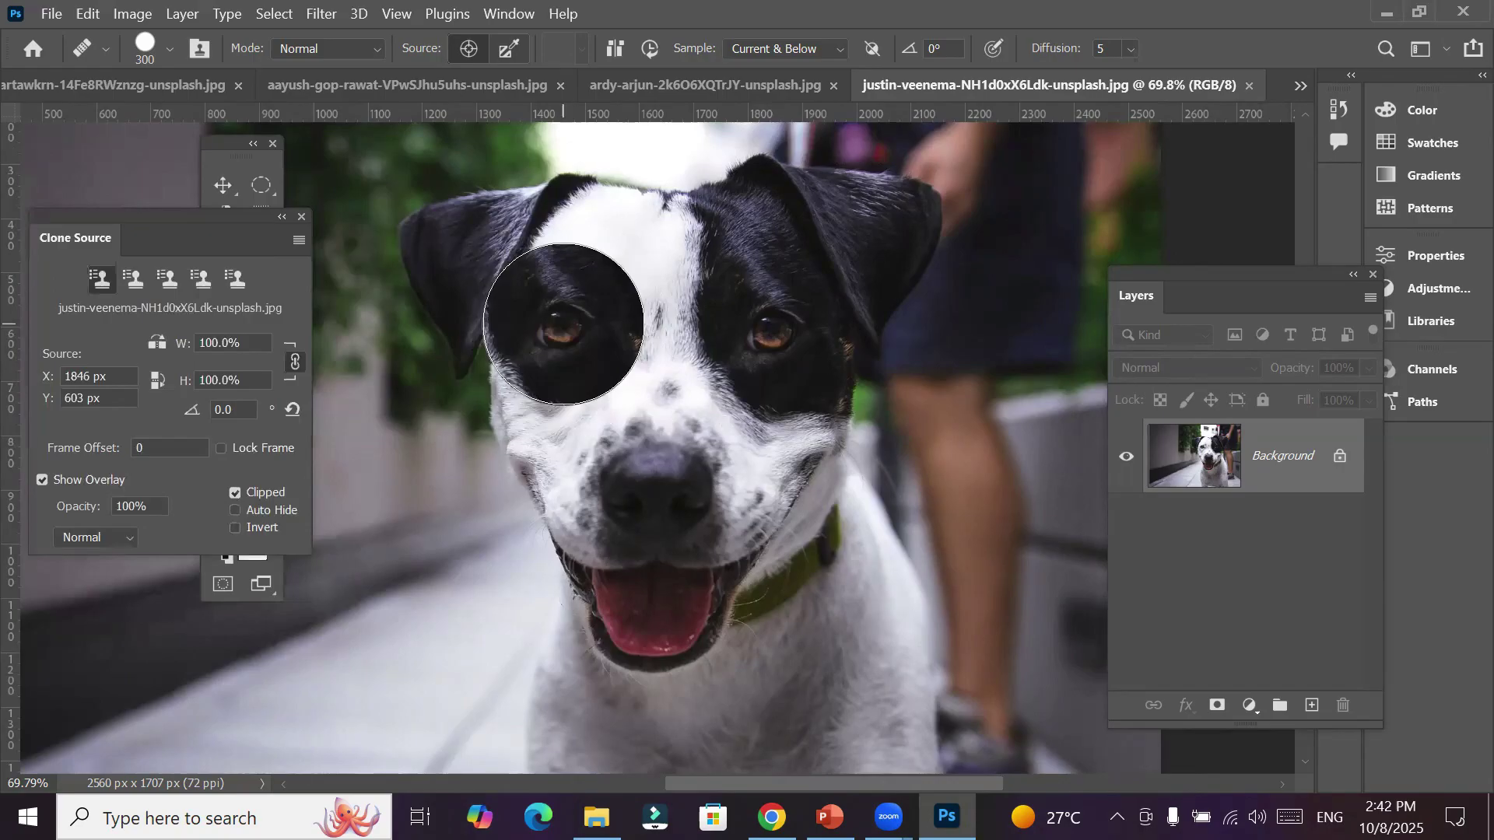
Try to heal the unflipped first clone source over the dog's white-side eye, and undo the strokes
mouse_move(563, 324)
left_mouse_down()
mouse_move(550, 296)
mouse_move(583, 235)
mouse_move(604, 250)
mouse_move(516, 280)
mouse_move(601, 264)
mouse_move(576, 249)
mouse_move(502, 350)
mouse_move(554, 374)
mouse_move(544, 285)
mouse_move(519, 369)
mouse_move(551, 288)
mouse_move(487, 521)
left_mouse_up()
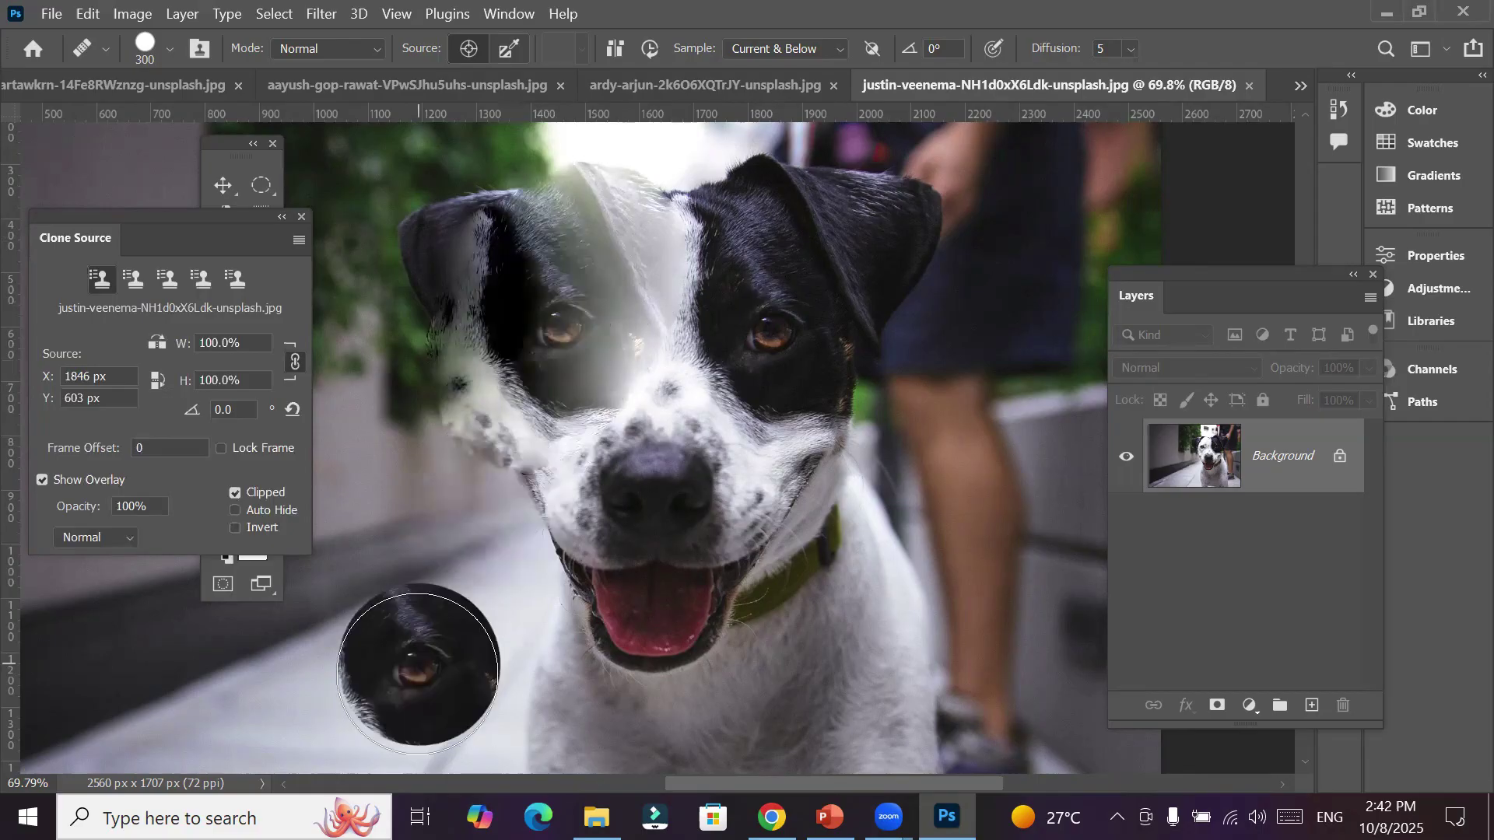
left_click(418, 669)
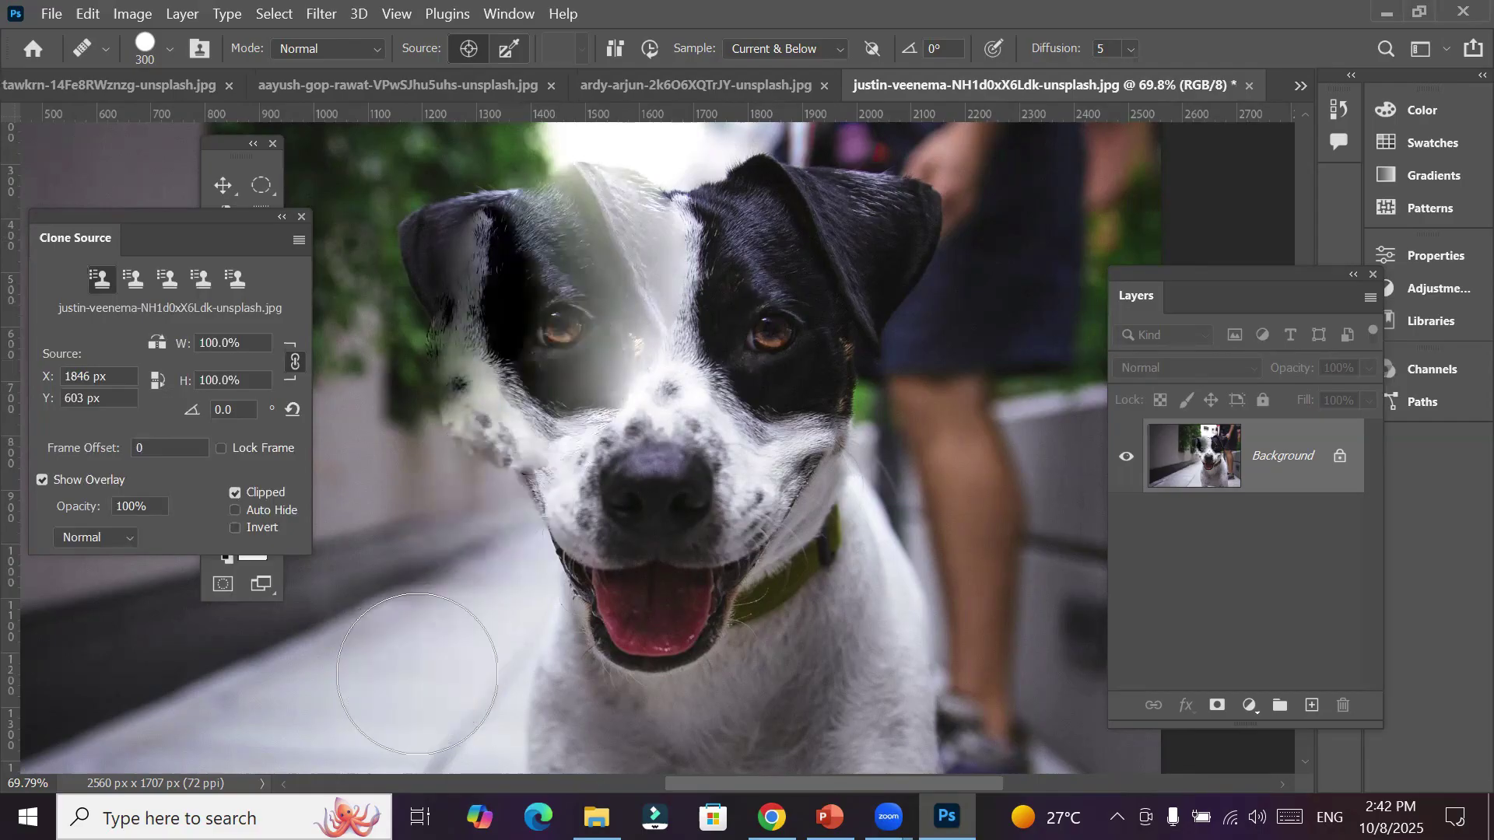
key("ctrl+z")
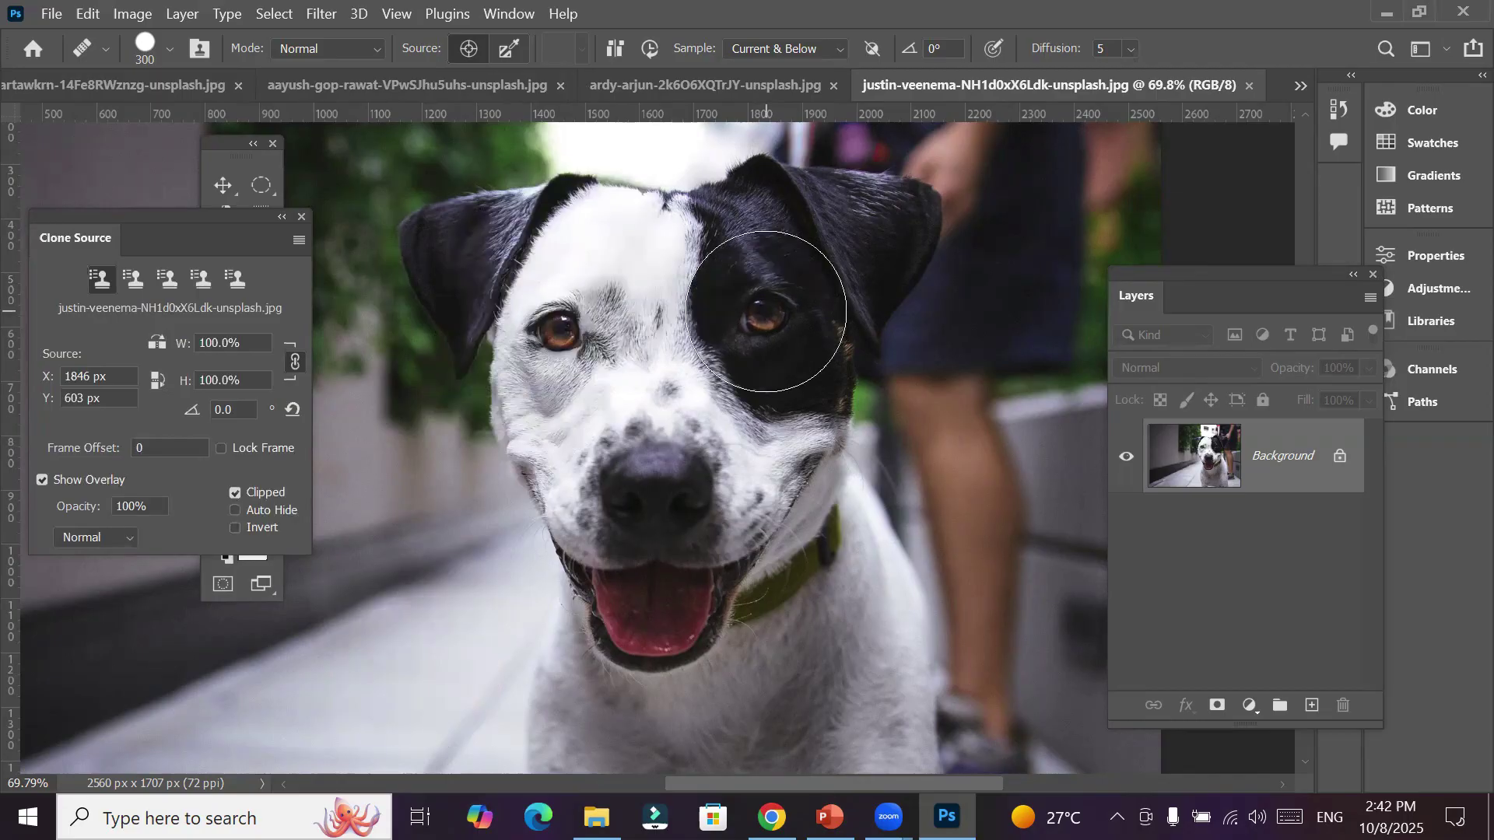
Resample the black-patched eye, flip the first clone source horizontally, and heal the mirrored patch over the dog's white-side eye and forehead
left_click(773, 326, "alt")
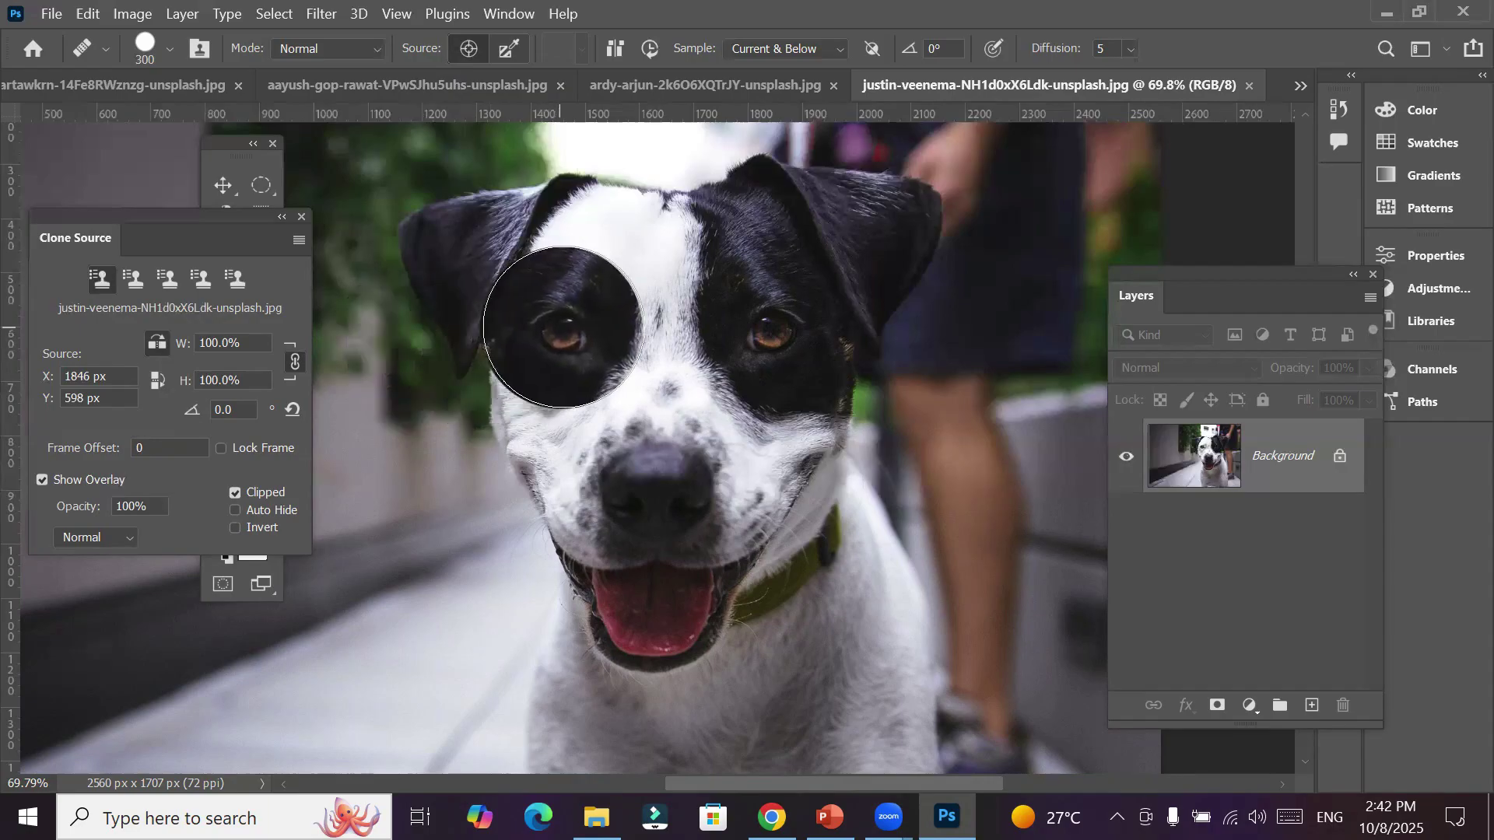
mouse_move(562, 327)
left_mouse_down()
mouse_move(573, 238)
mouse_move(566, 301)
mouse_move(554, 256)
mouse_move(543, 291)
mouse_move(541, 262)
mouse_move(548, 361)
mouse_move(564, 356)
mouse_move(576, 283)
mouse_move(580, 296)
mouse_move(578, 226)
mouse_move(543, 381)
mouse_move(530, 329)
mouse_move(525, 372)
mouse_move(543, 256)
mouse_move(571, 217)
mouse_move(560, 276)
mouse_move(532, 269)
mouse_move(523, 296)
mouse_move(496, 305)
mouse_move(478, 267)
mouse_move(490, 368)
left_mouse_up()
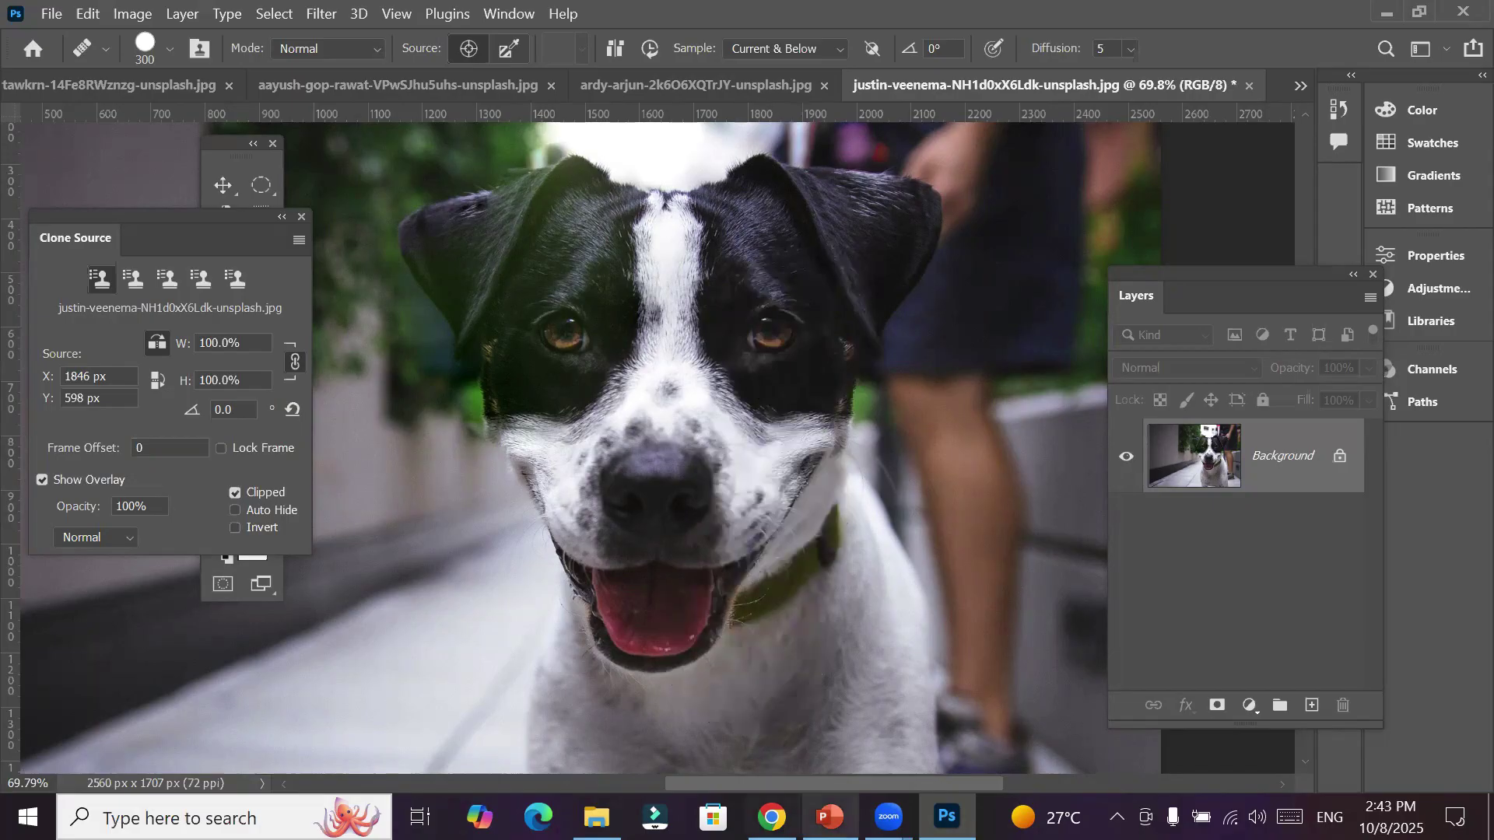
Switch to File Explorer and open the first image in the spot-healing-brush-tool folder, the blue water and mountains photo, in Photoshop
mouse_move(830, 816)
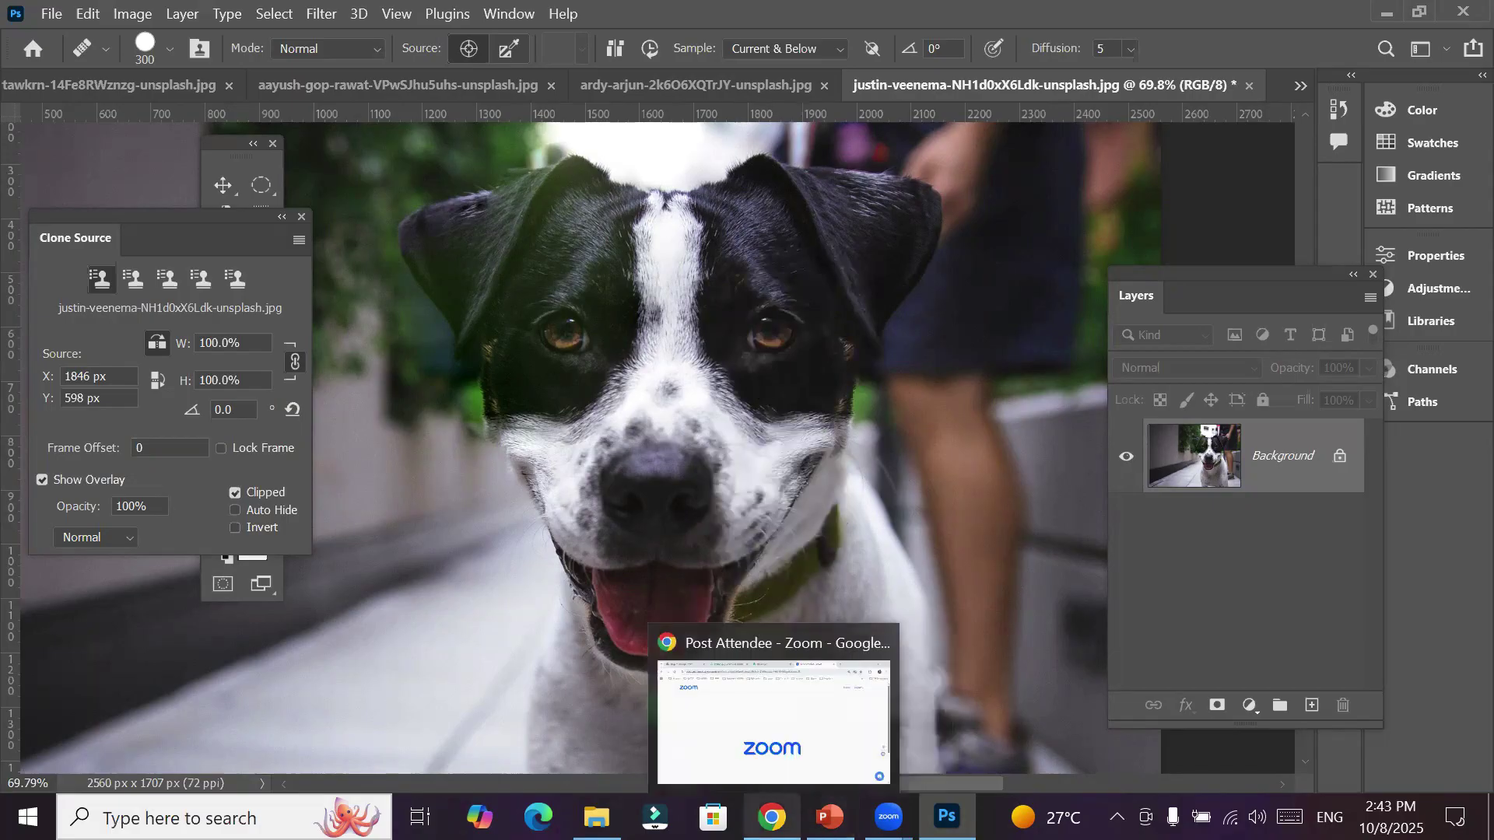
mouse_move(596, 817)
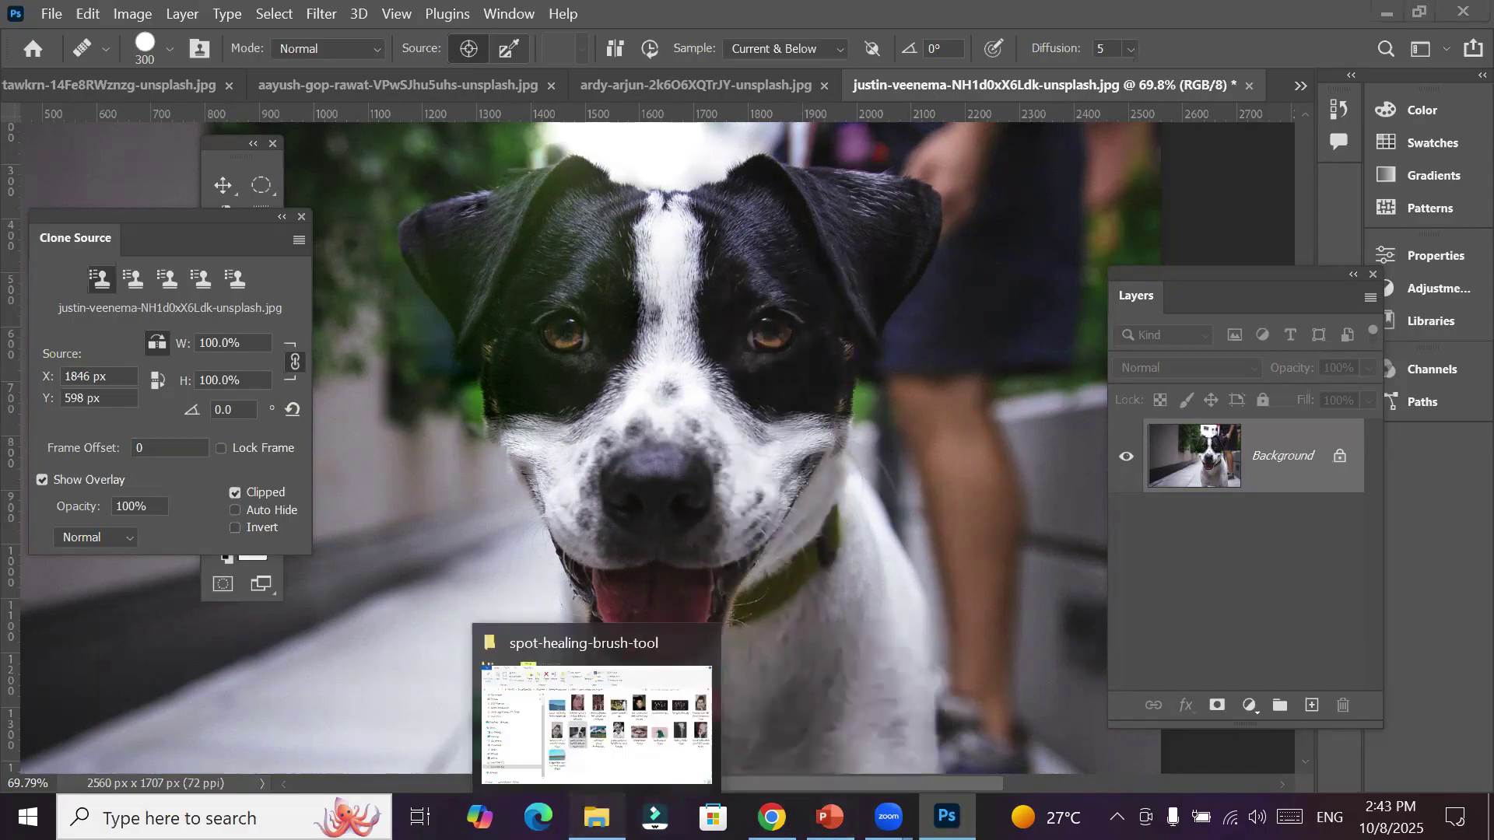
left_click(592, 723)
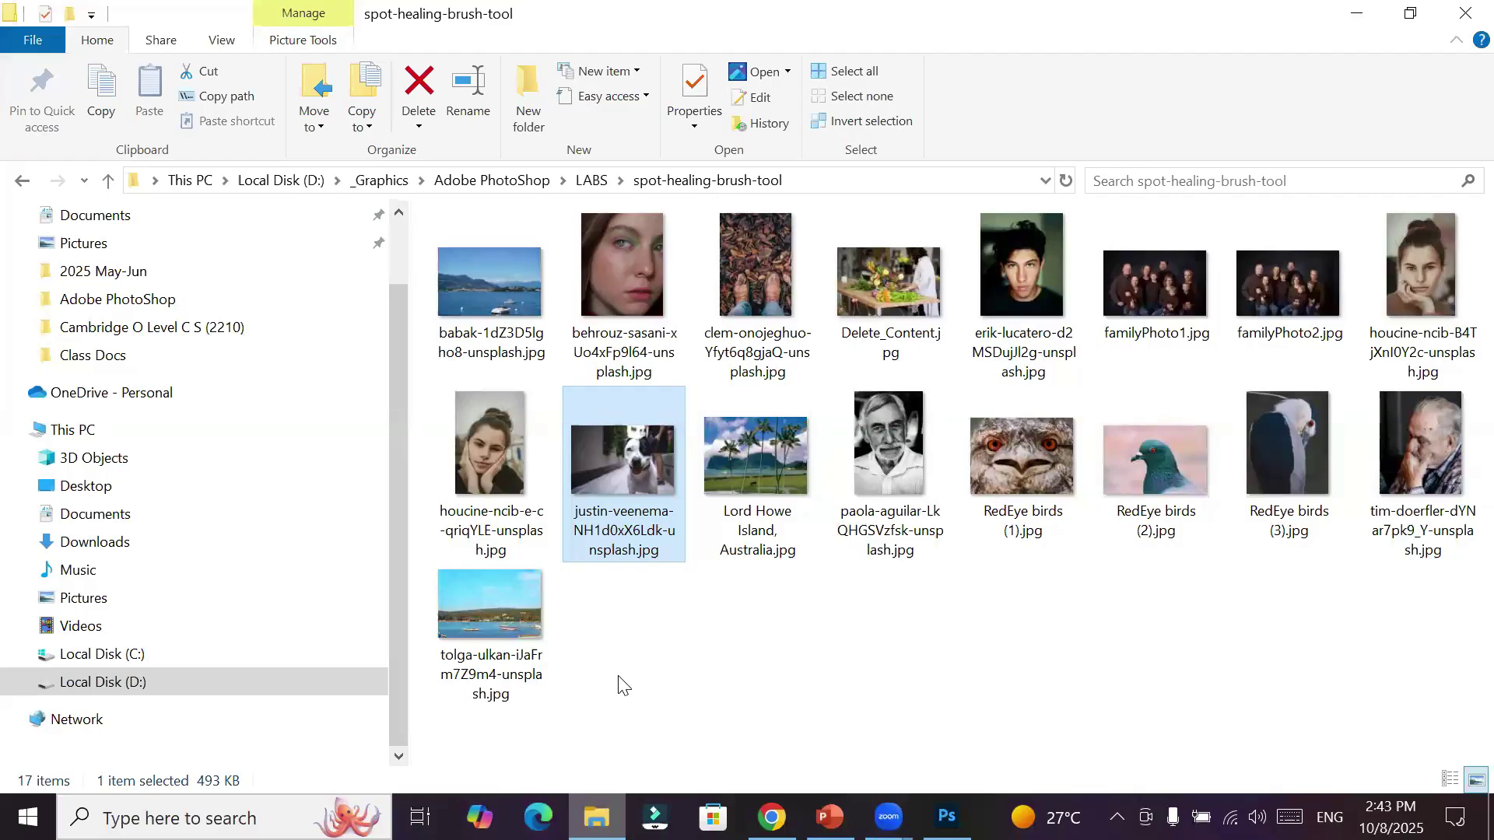
left_click(516, 278)
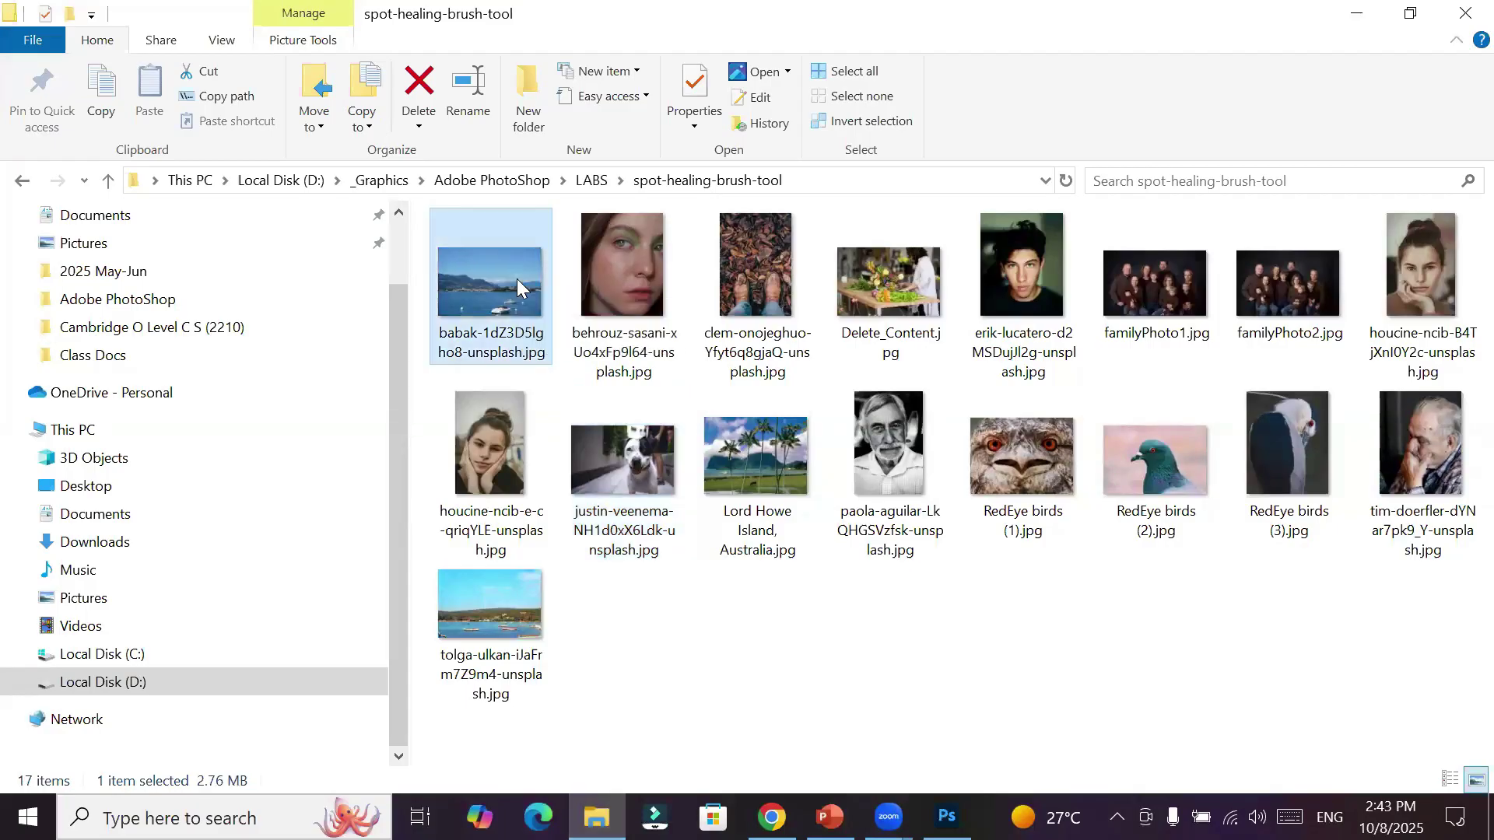
left_click_drag(516, 278, 953, 90)
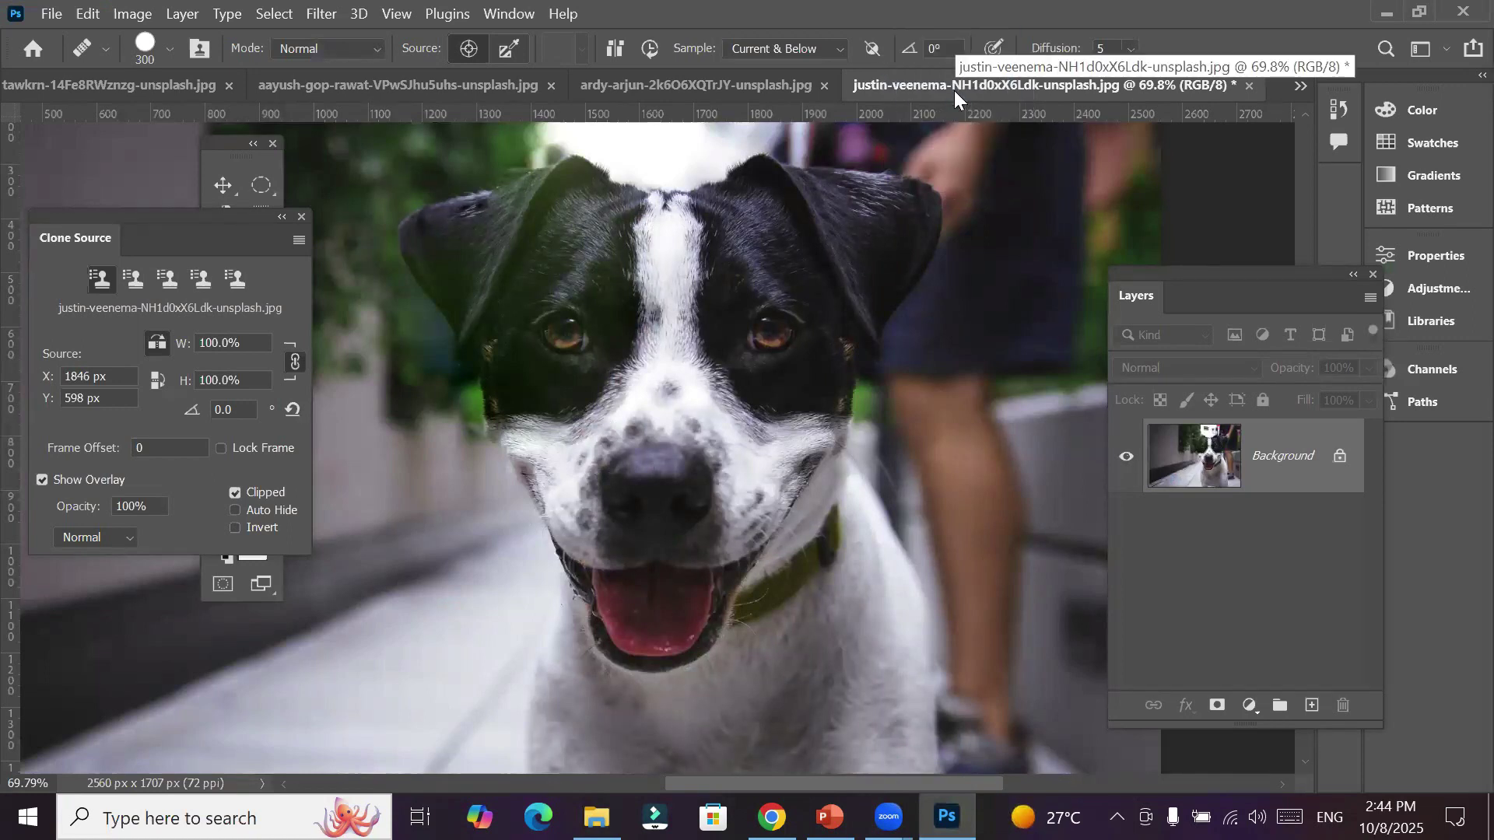
Close the three bridal photos and the dog photo without saving their changes, keeping only Untitled-1 open
left_click(825, 86)
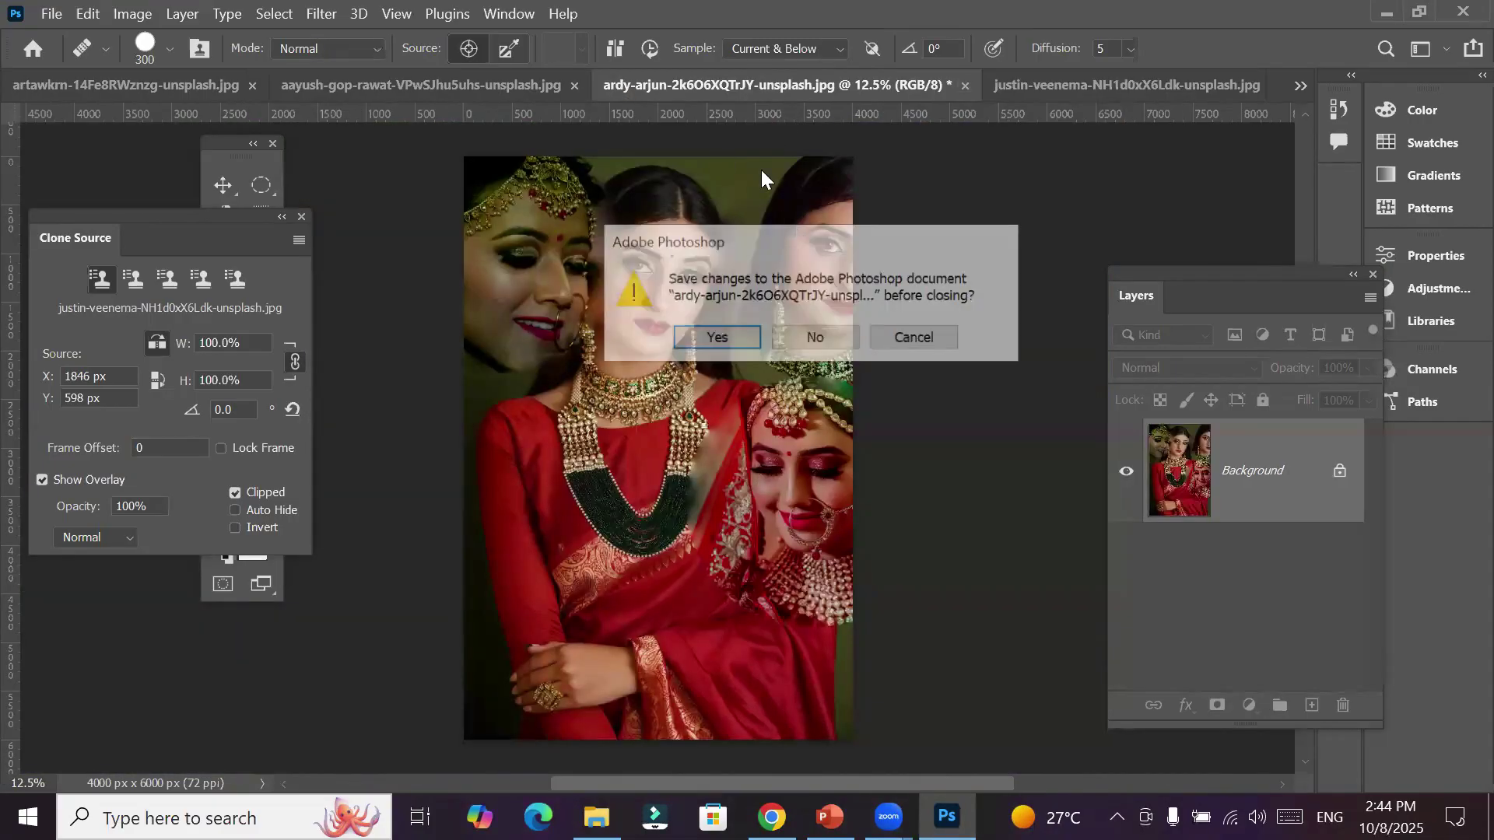
left_click(820, 338)
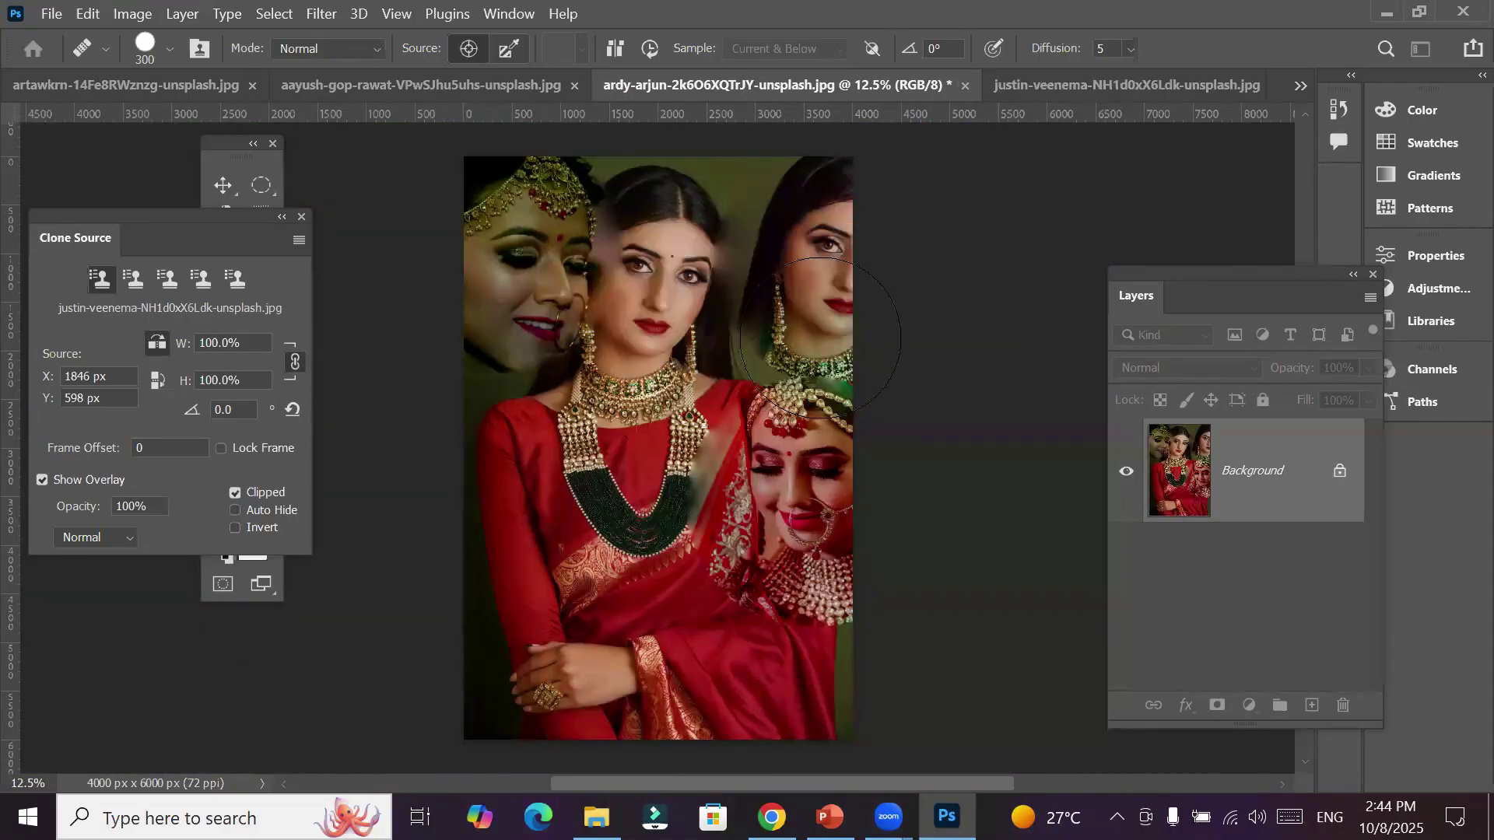
left_click(822, 85)
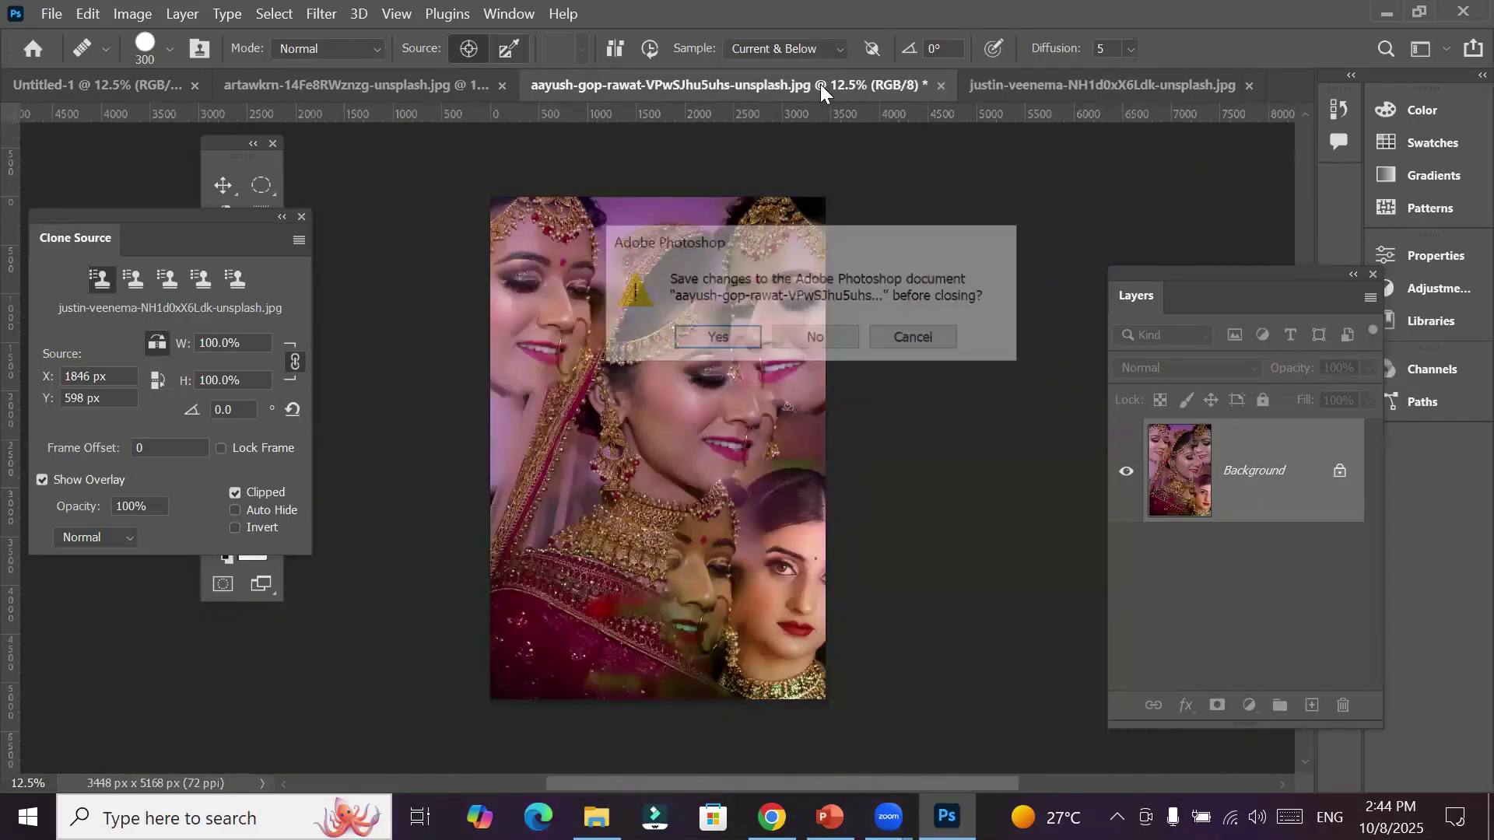
left_click(834, 335)
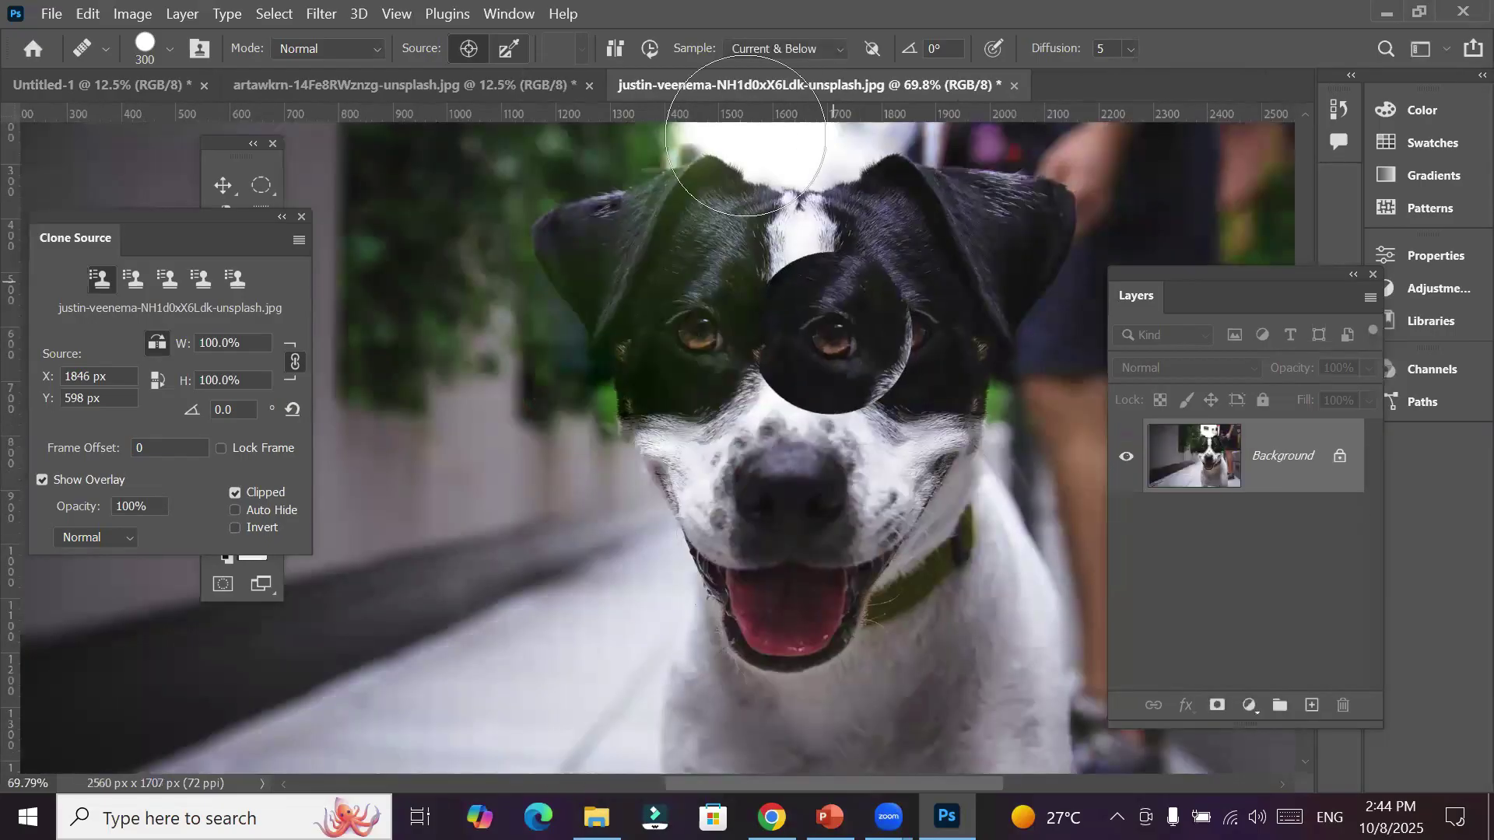
left_click(1014, 85)
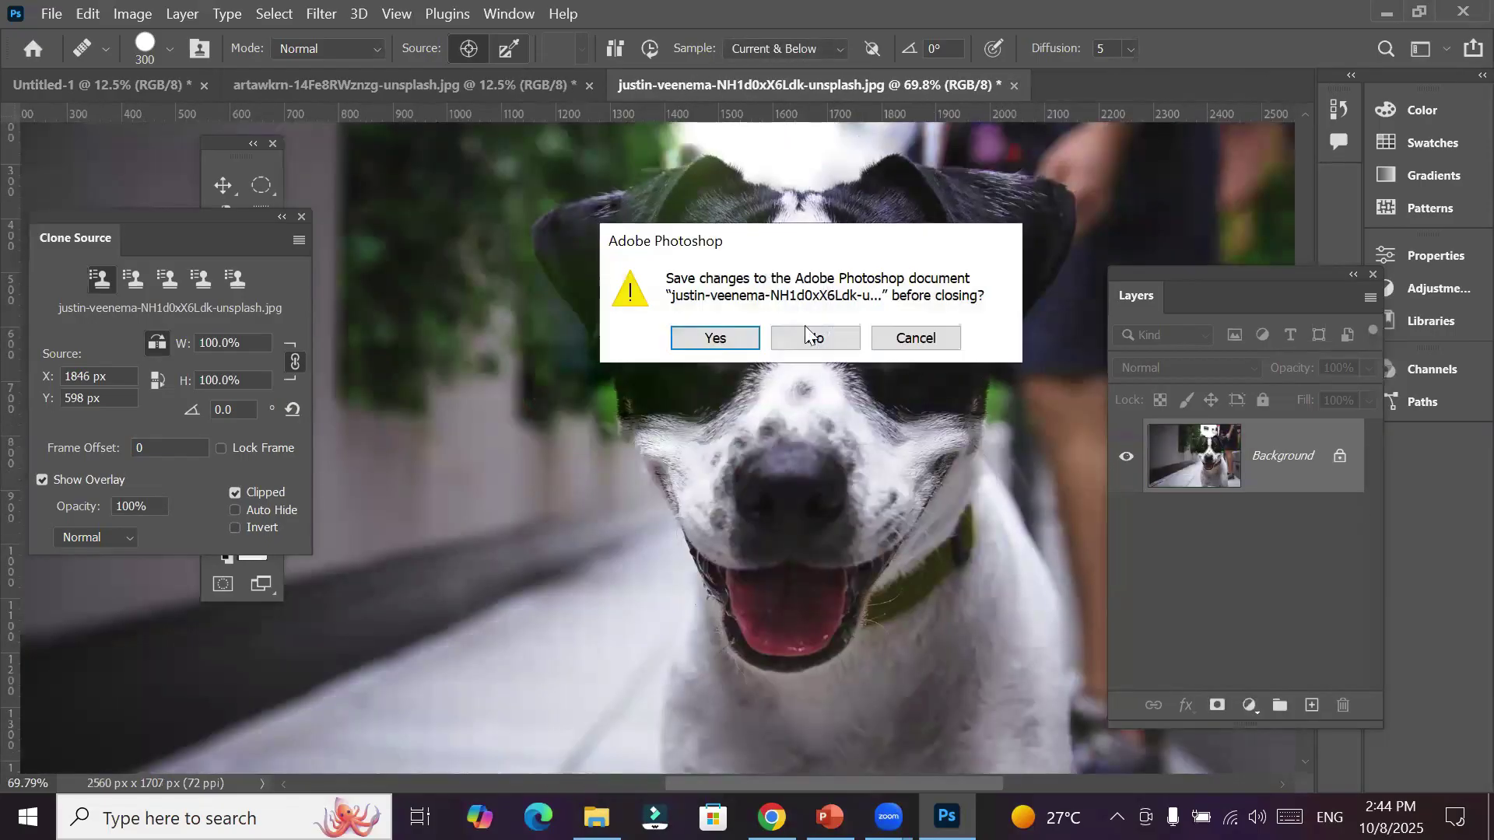
left_click(839, 337)
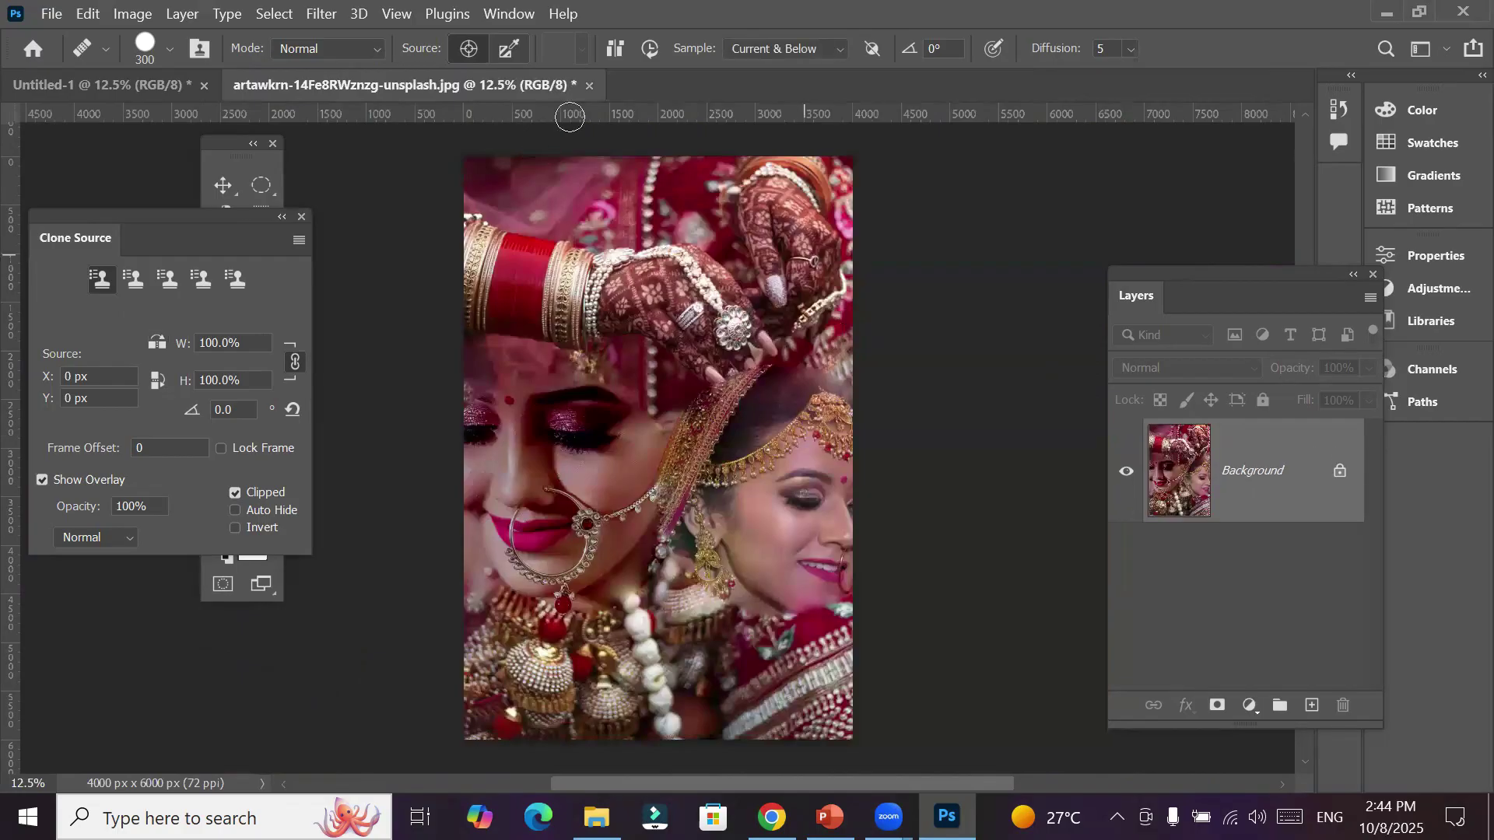
left_click(588, 86)
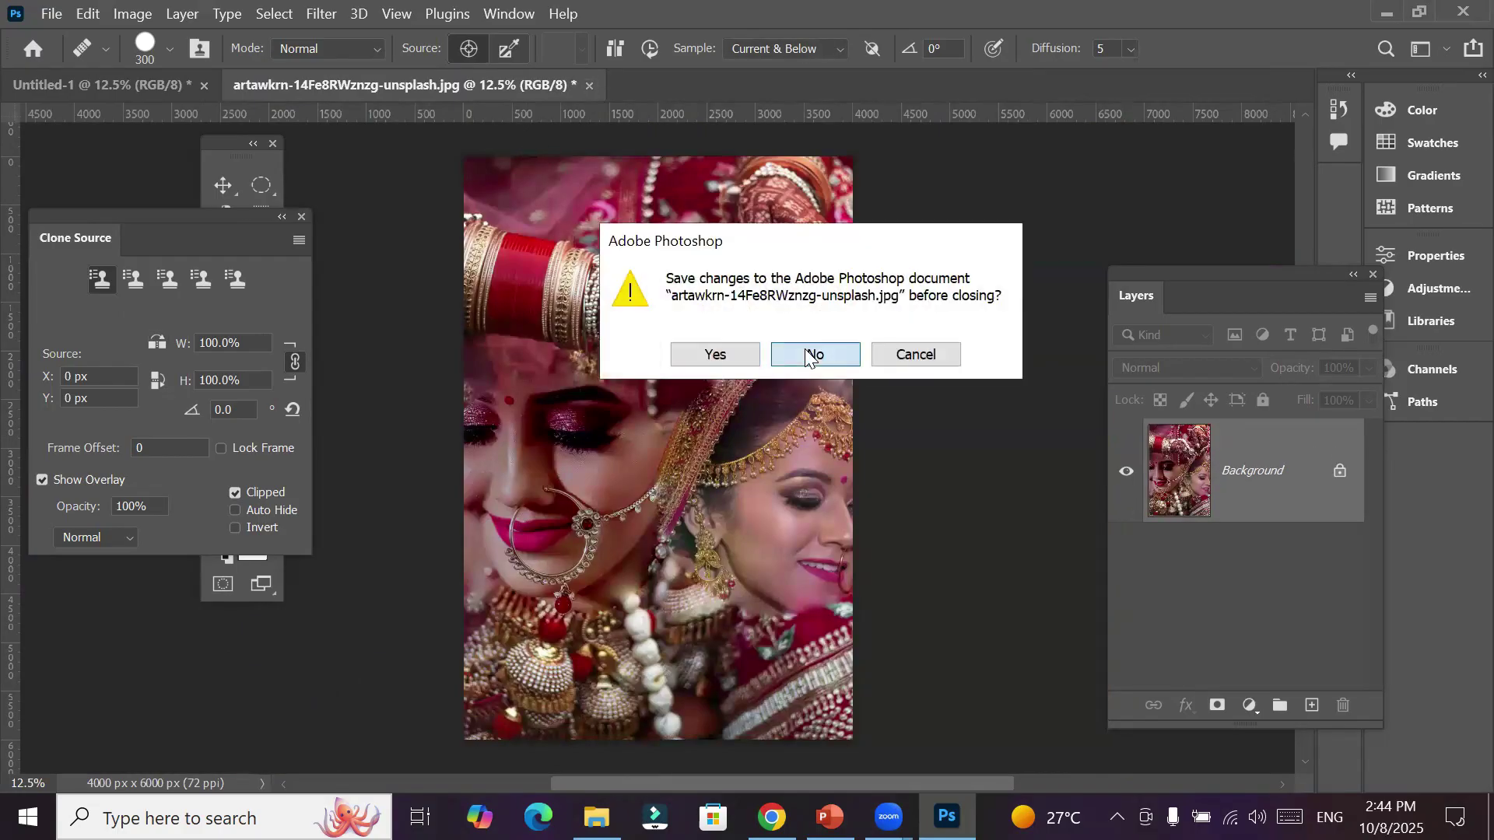
left_click(806, 350)
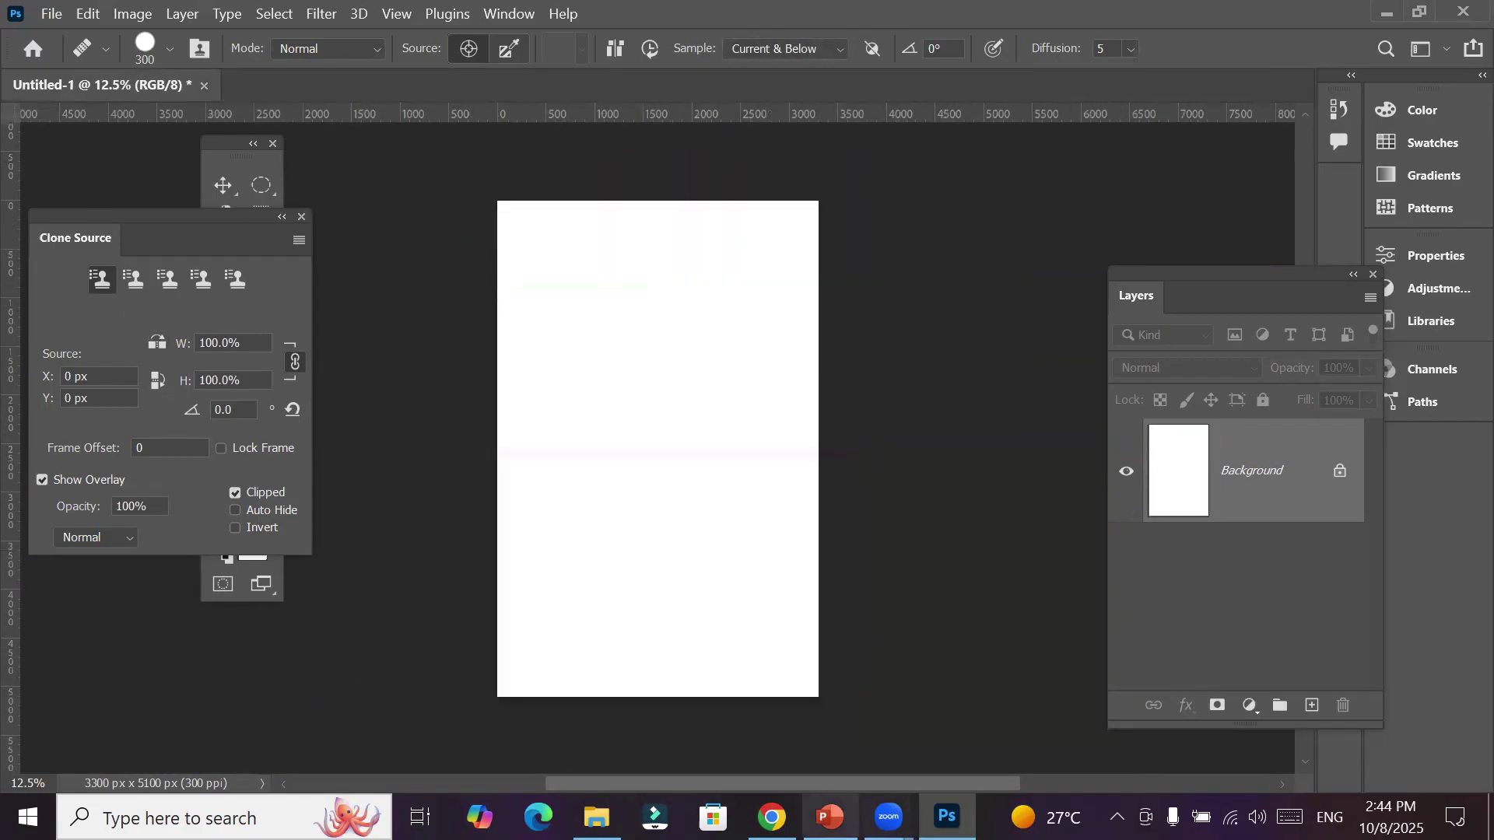
Switch to File Explorer and open the wind turbine and boats photo from the spot-healing-brush-tool folder in Photoshop
left_click(596, 817)
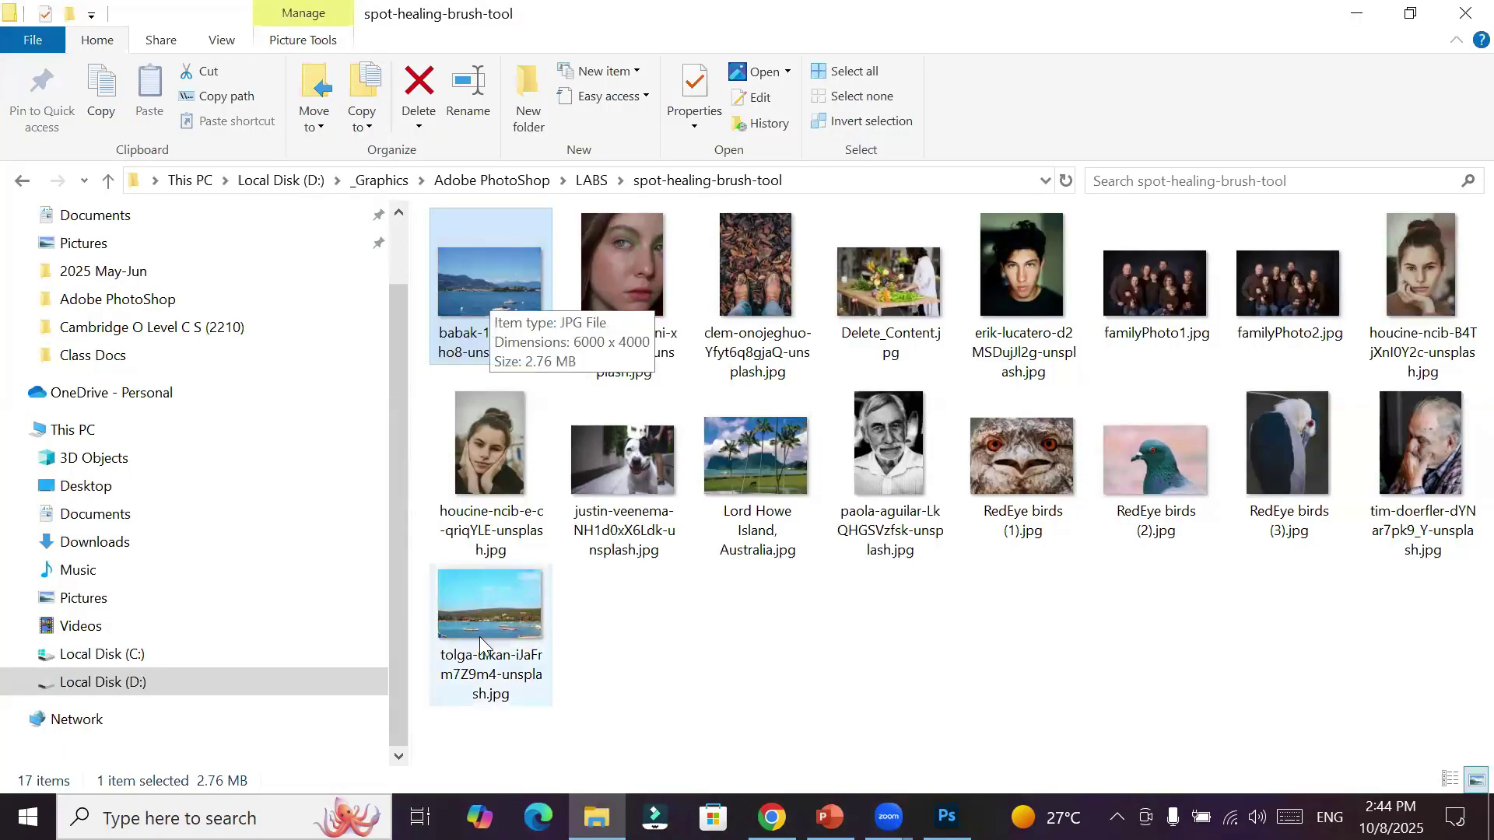
left_click_drag(479, 591, 697, 96)
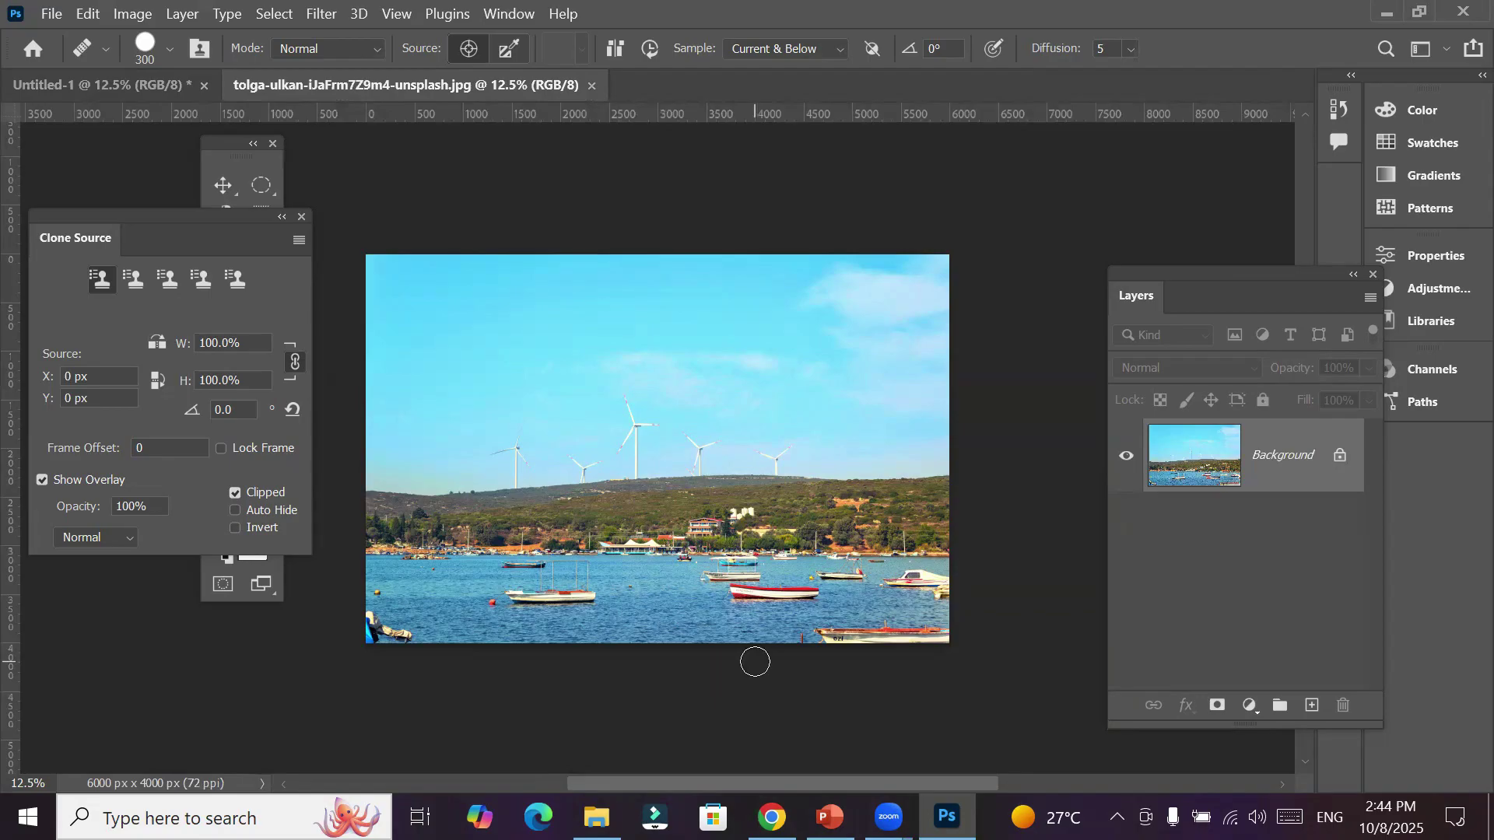
scroll(752, 662, "up", 2)
scroll(766, 659, "down", 3)
key("ctrl+plus")
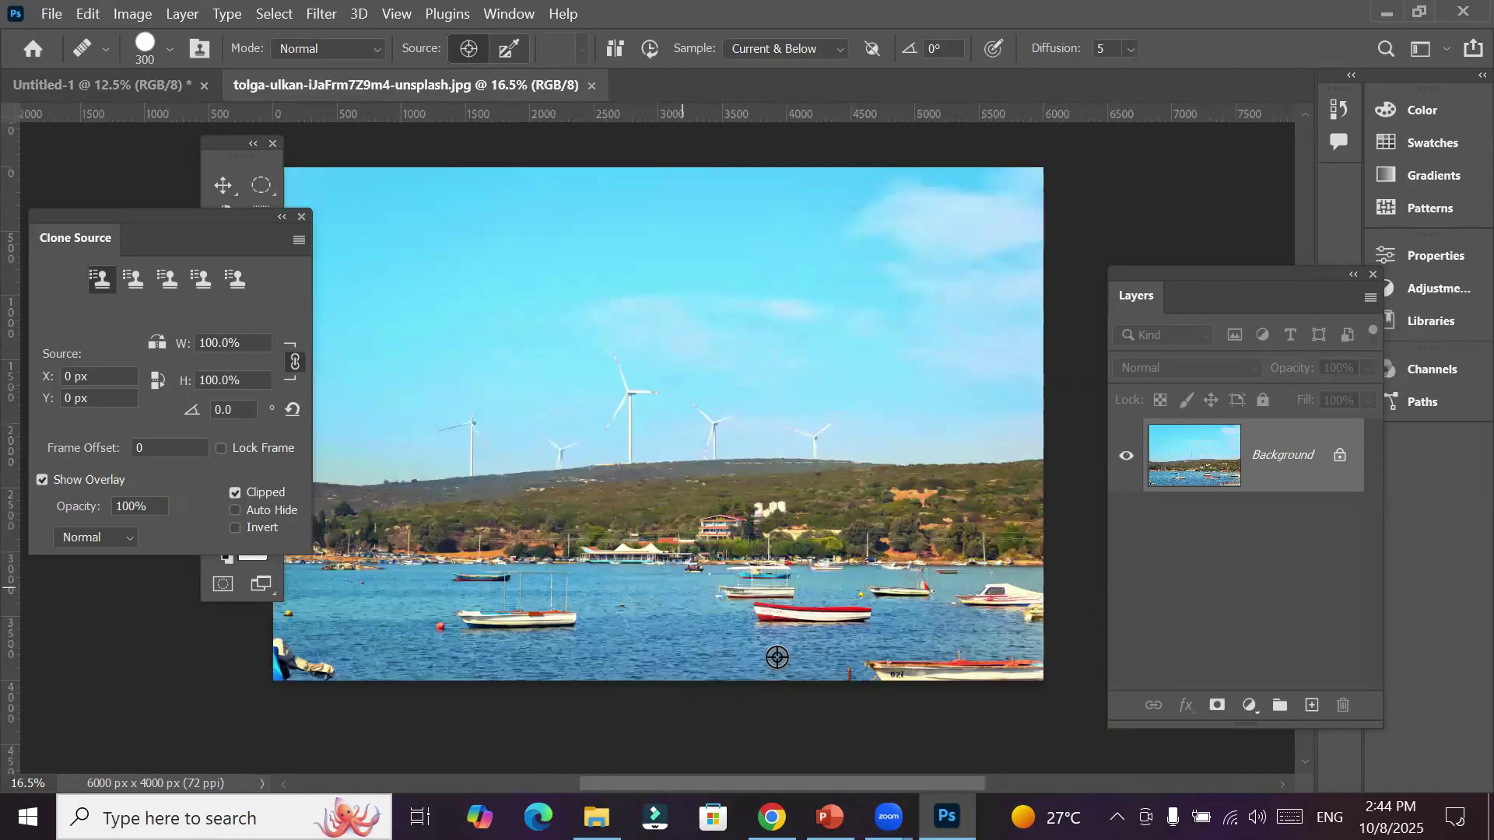
Clear the Clone Source panel and the toolbox off the photo and activate the Pattern Stamp Tool
left_click(303, 217)
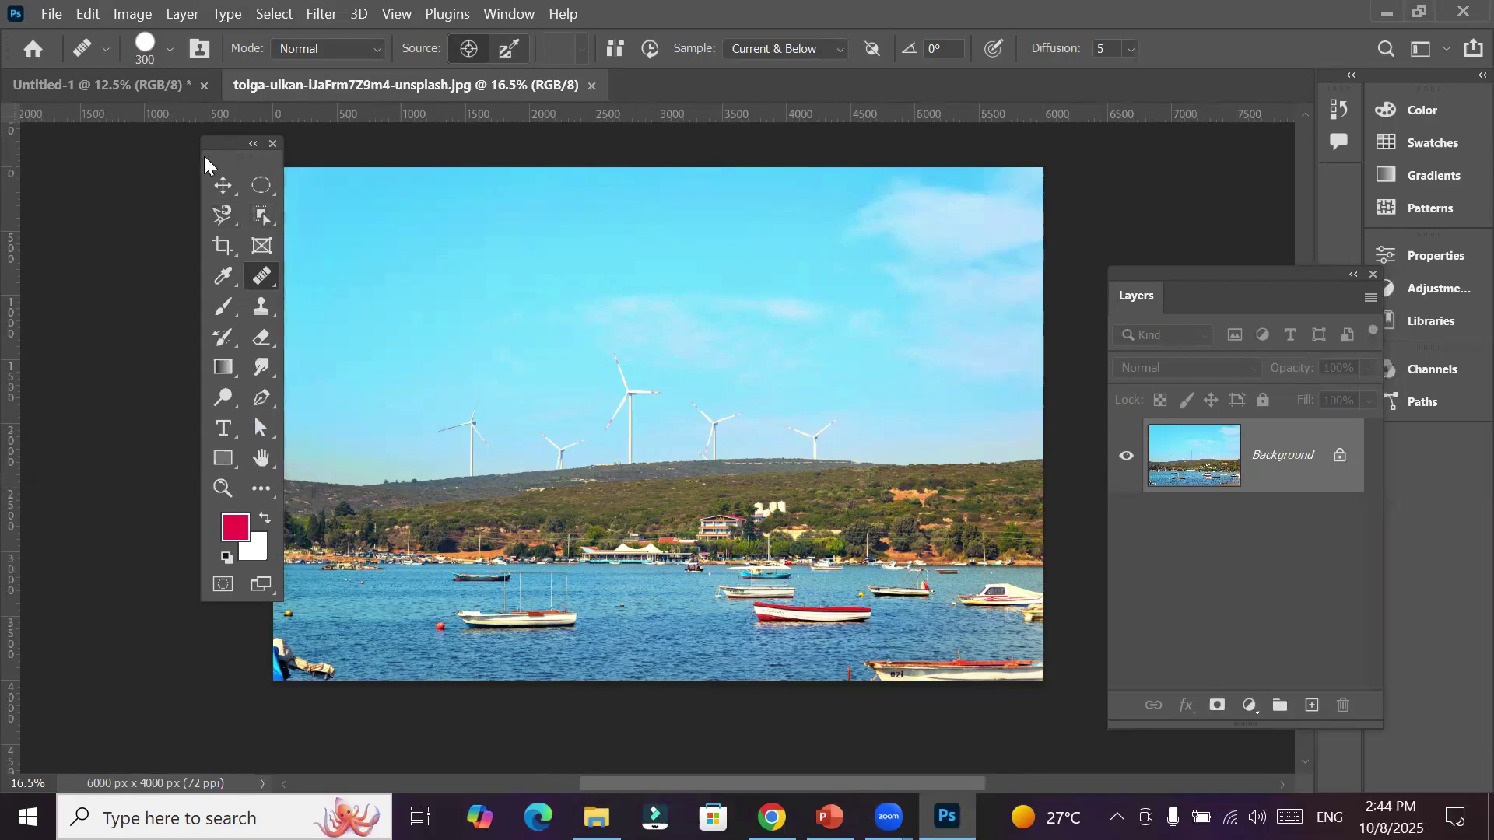
left_click_drag(259, 160, 176, 180)
right_click(179, 307)
left_click(179, 308)
right_click(179, 328)
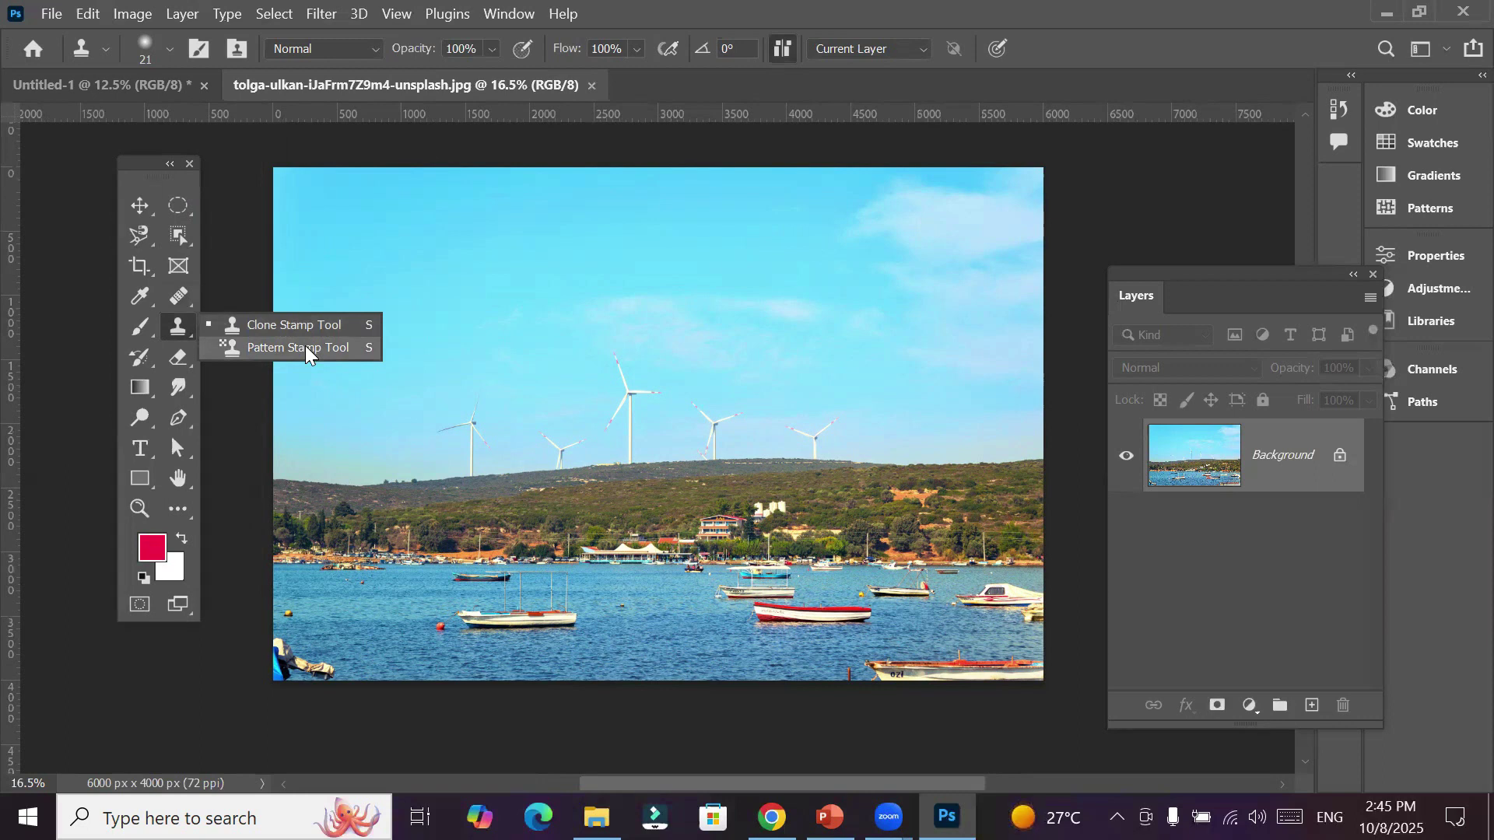
left_click(278, 347)
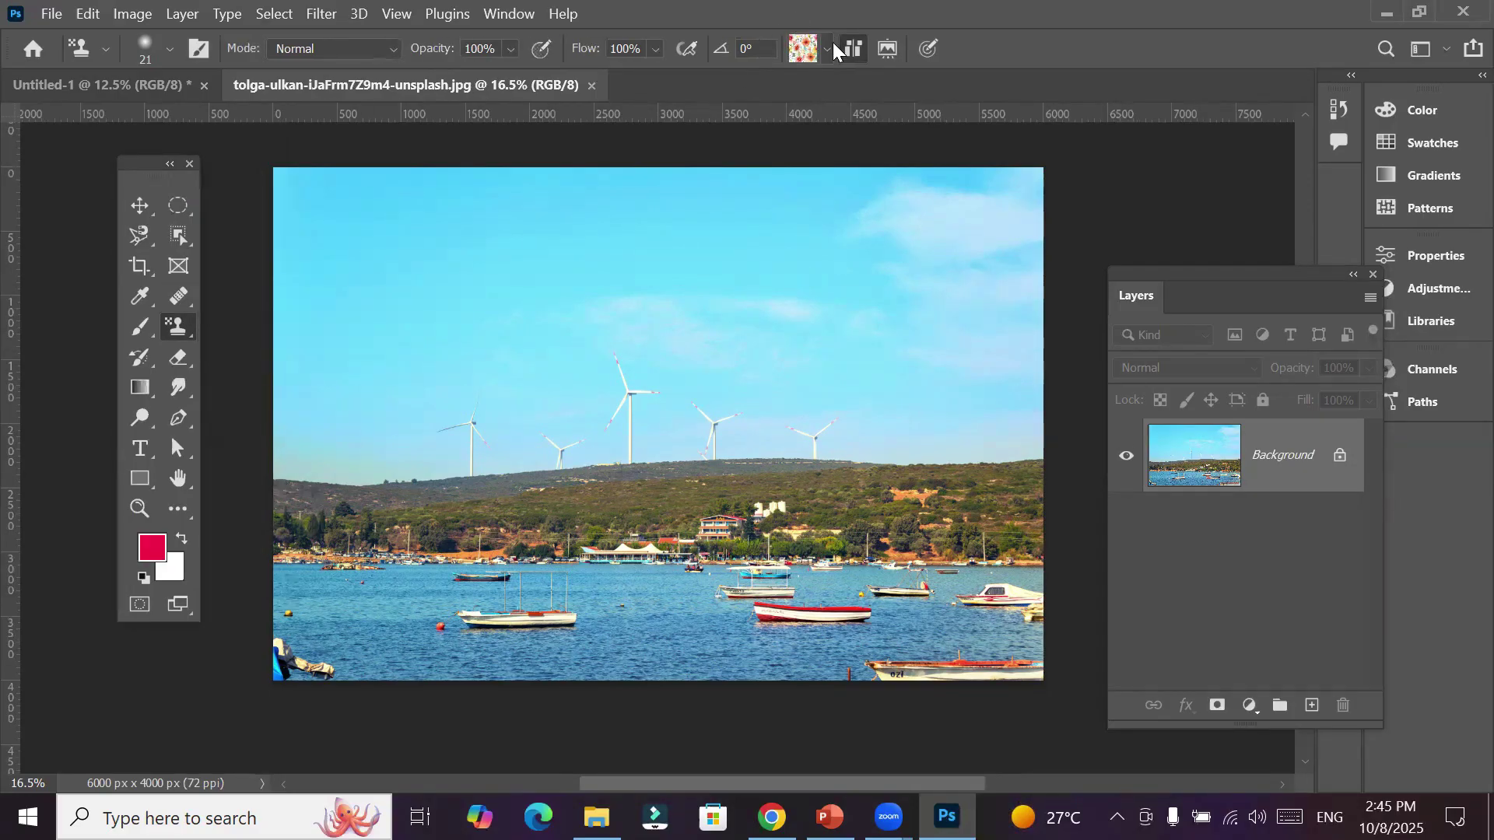
Browse the pattern groups and choose the ungrouped narrow text pattern, 118 by 642 pixels, for the Pattern Stamp
left_click(829, 50)
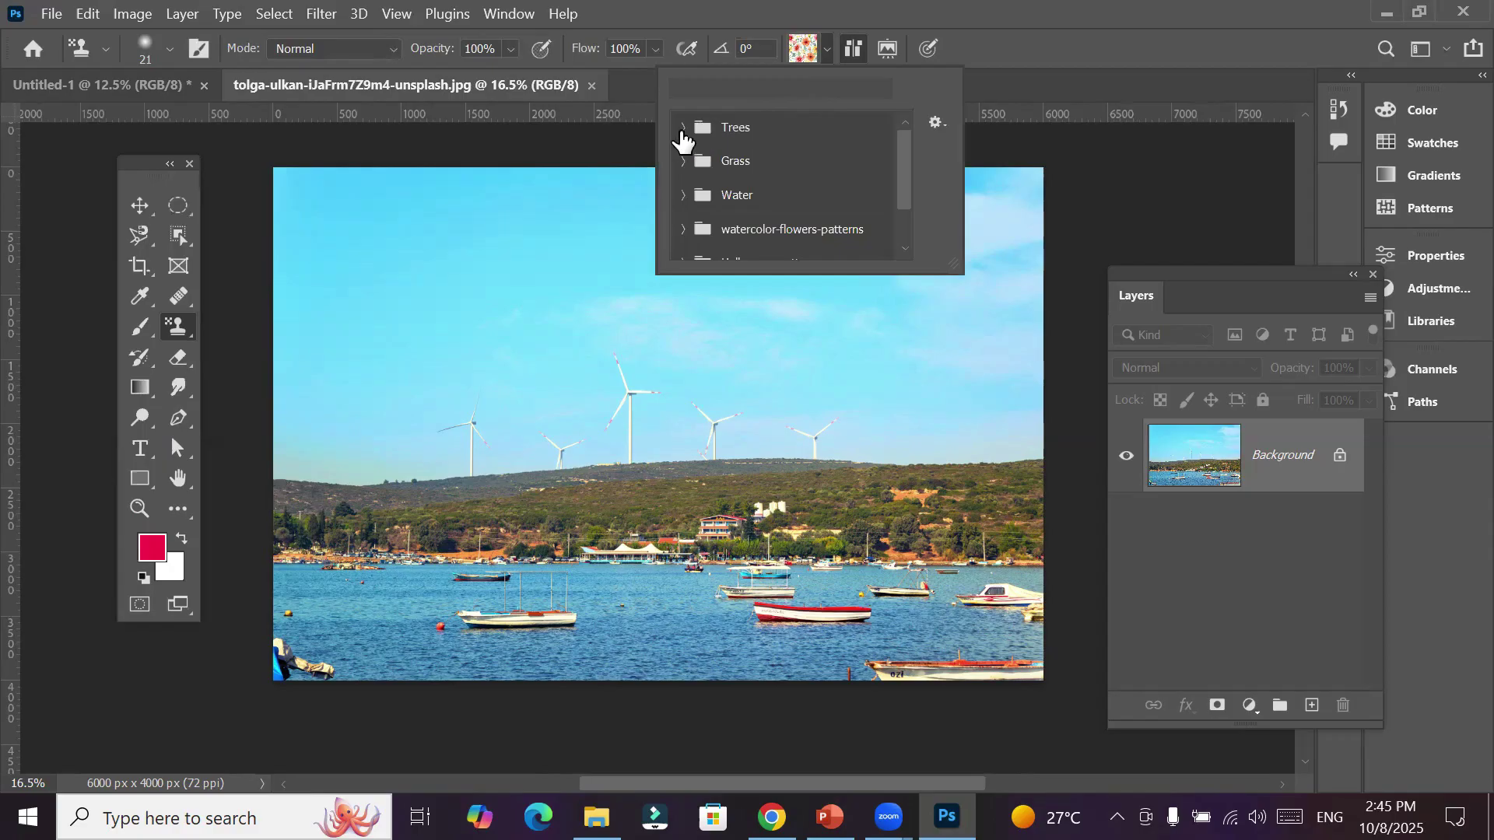
left_click(682, 128)
left_click(682, 129)
left_click_drag(904, 181, 908, 261)
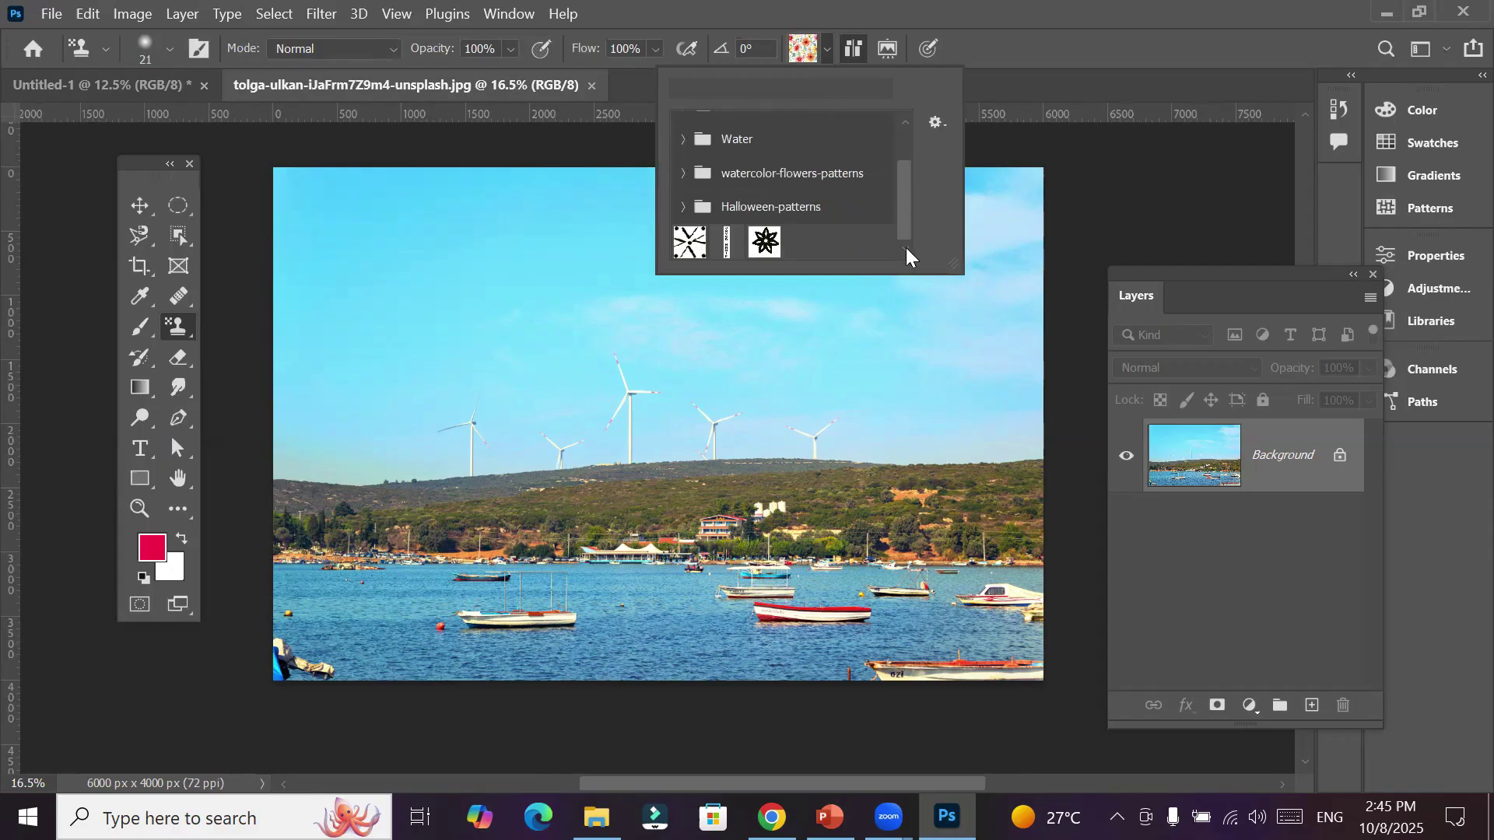
left_click(673, 175)
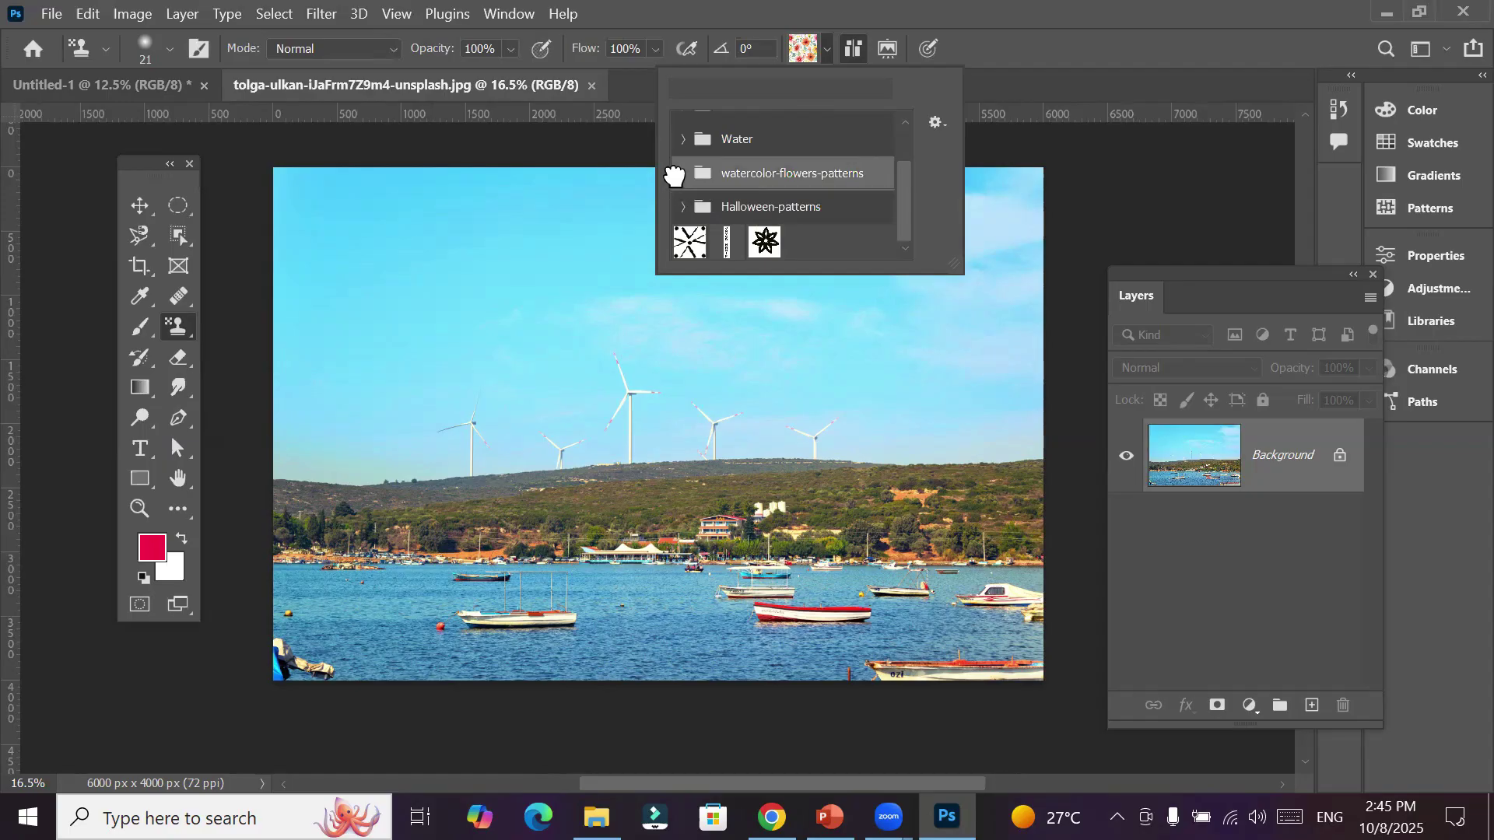
left_click(682, 173)
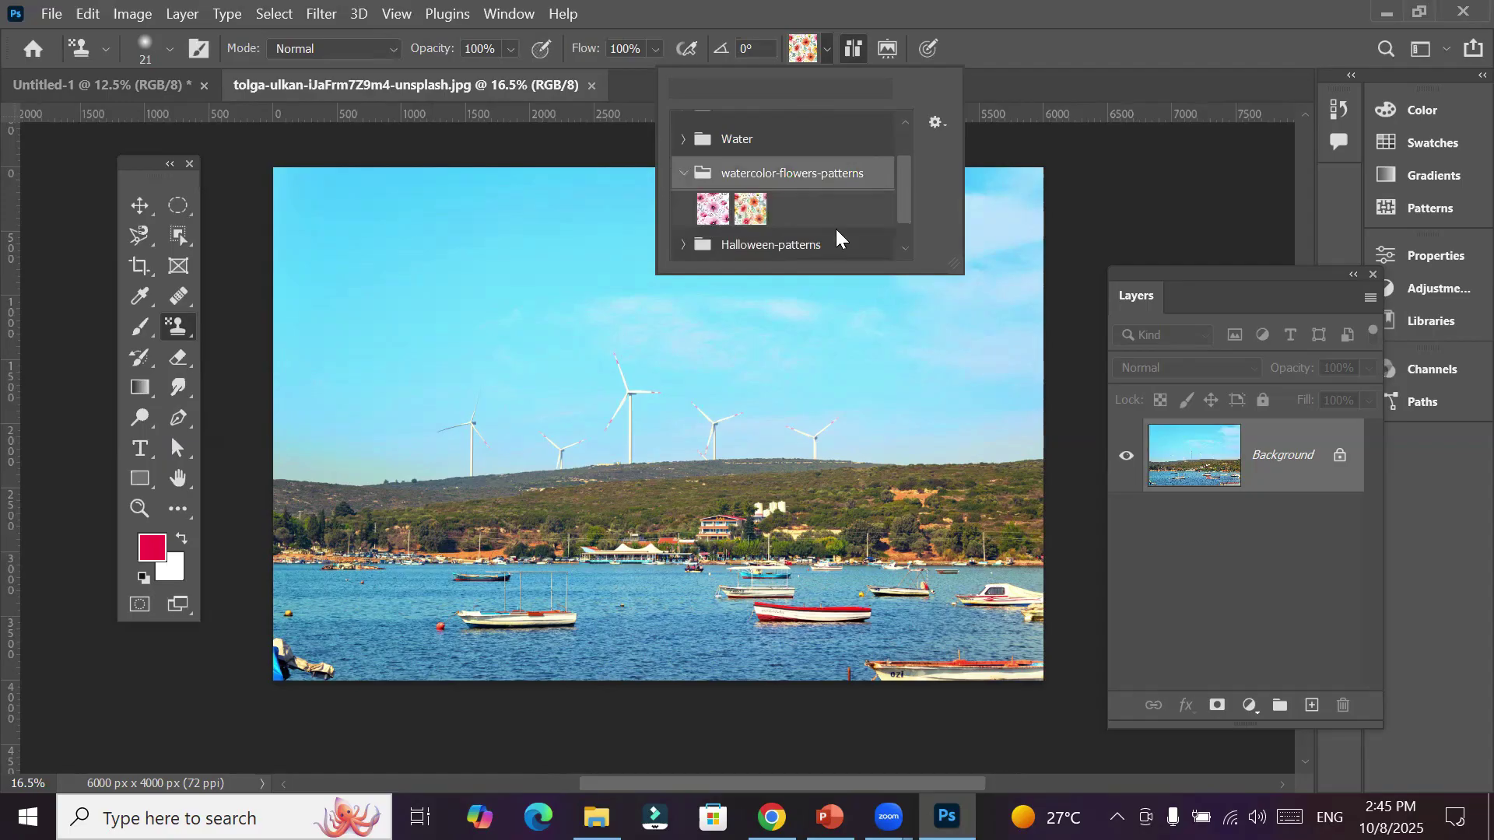
left_click(683, 173)
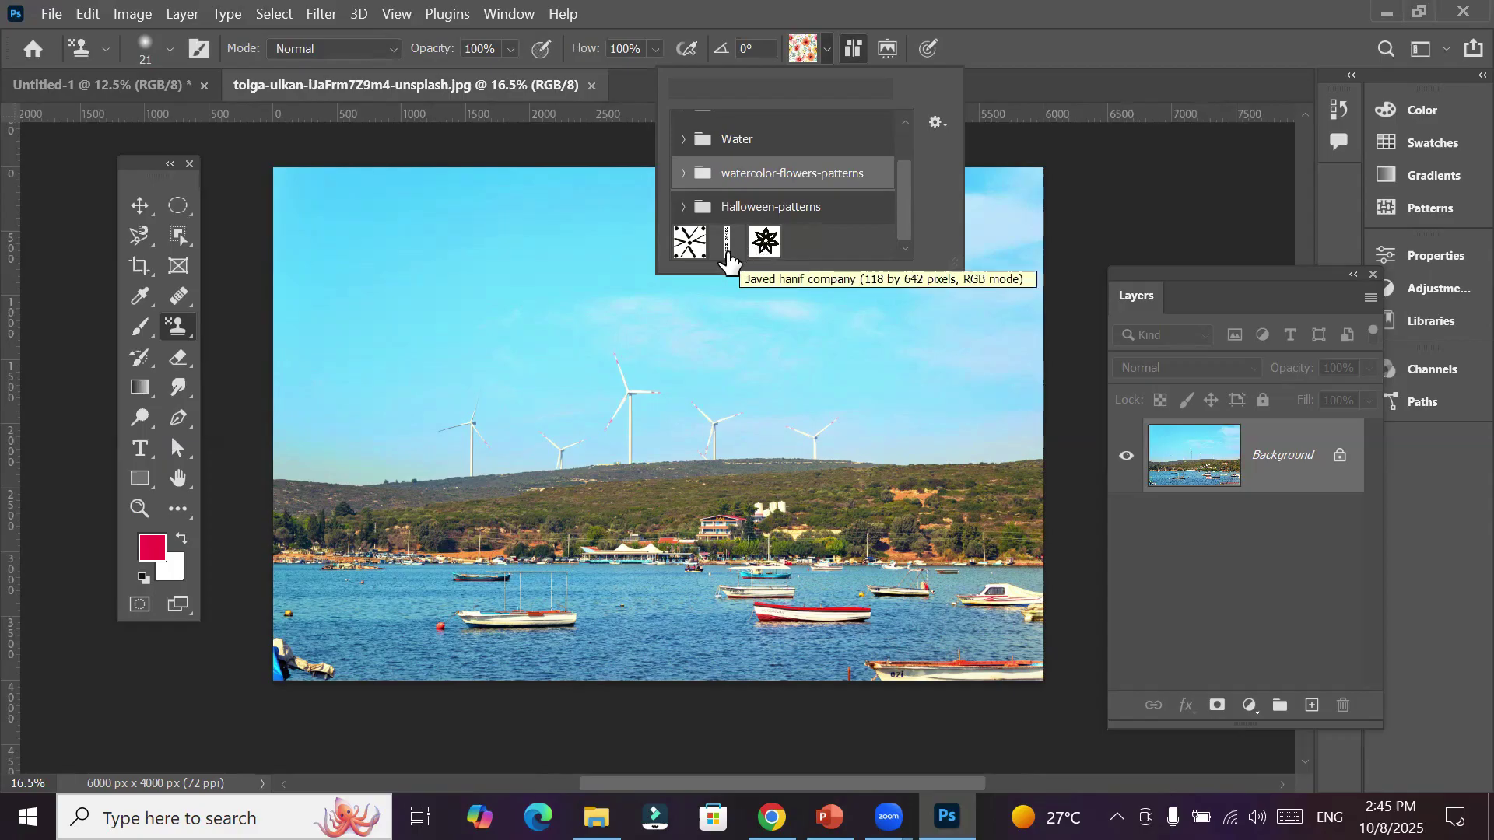
left_click(728, 254)
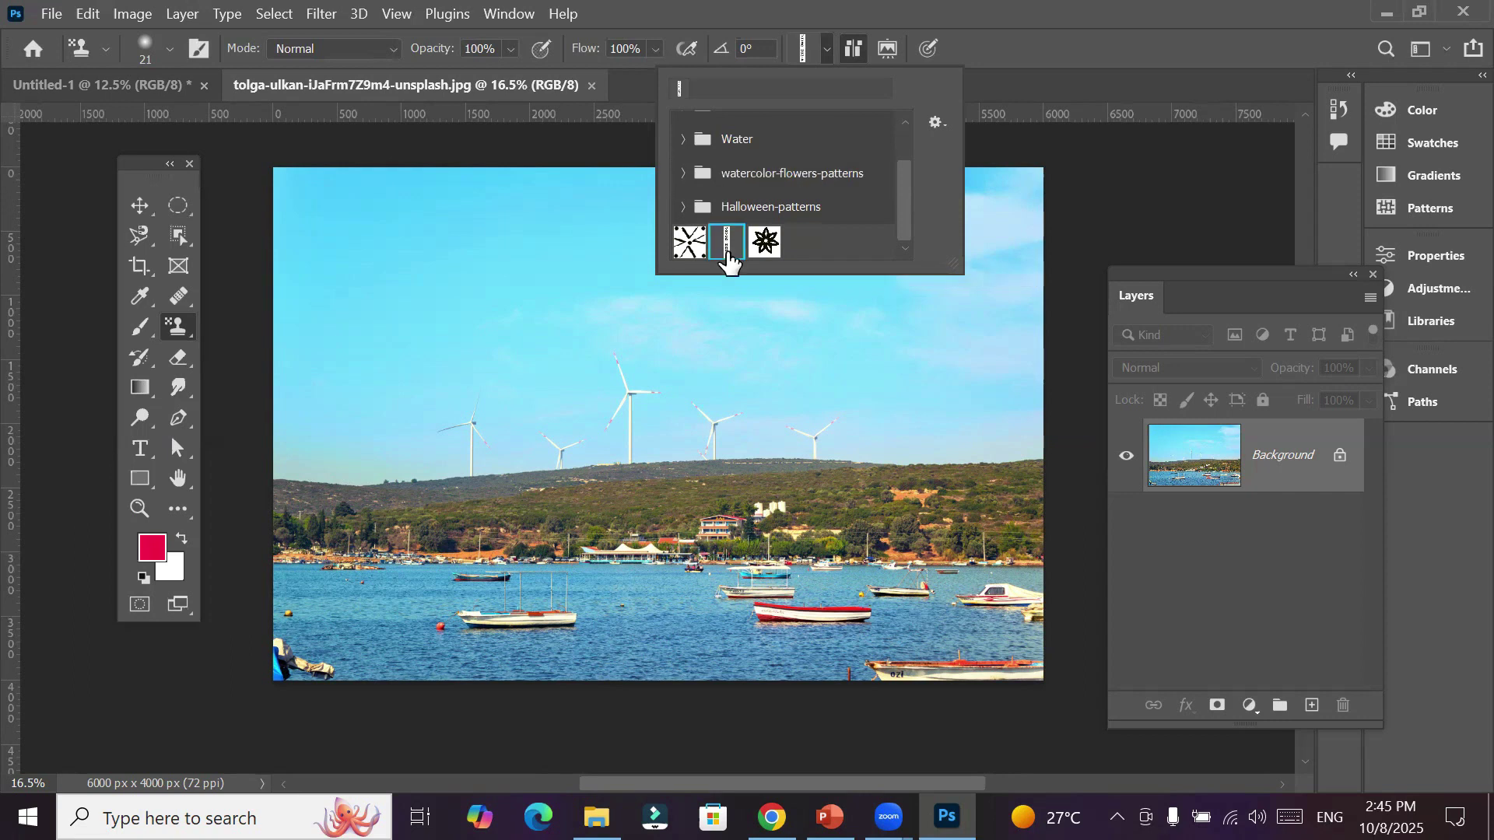
left_click(804, 50)
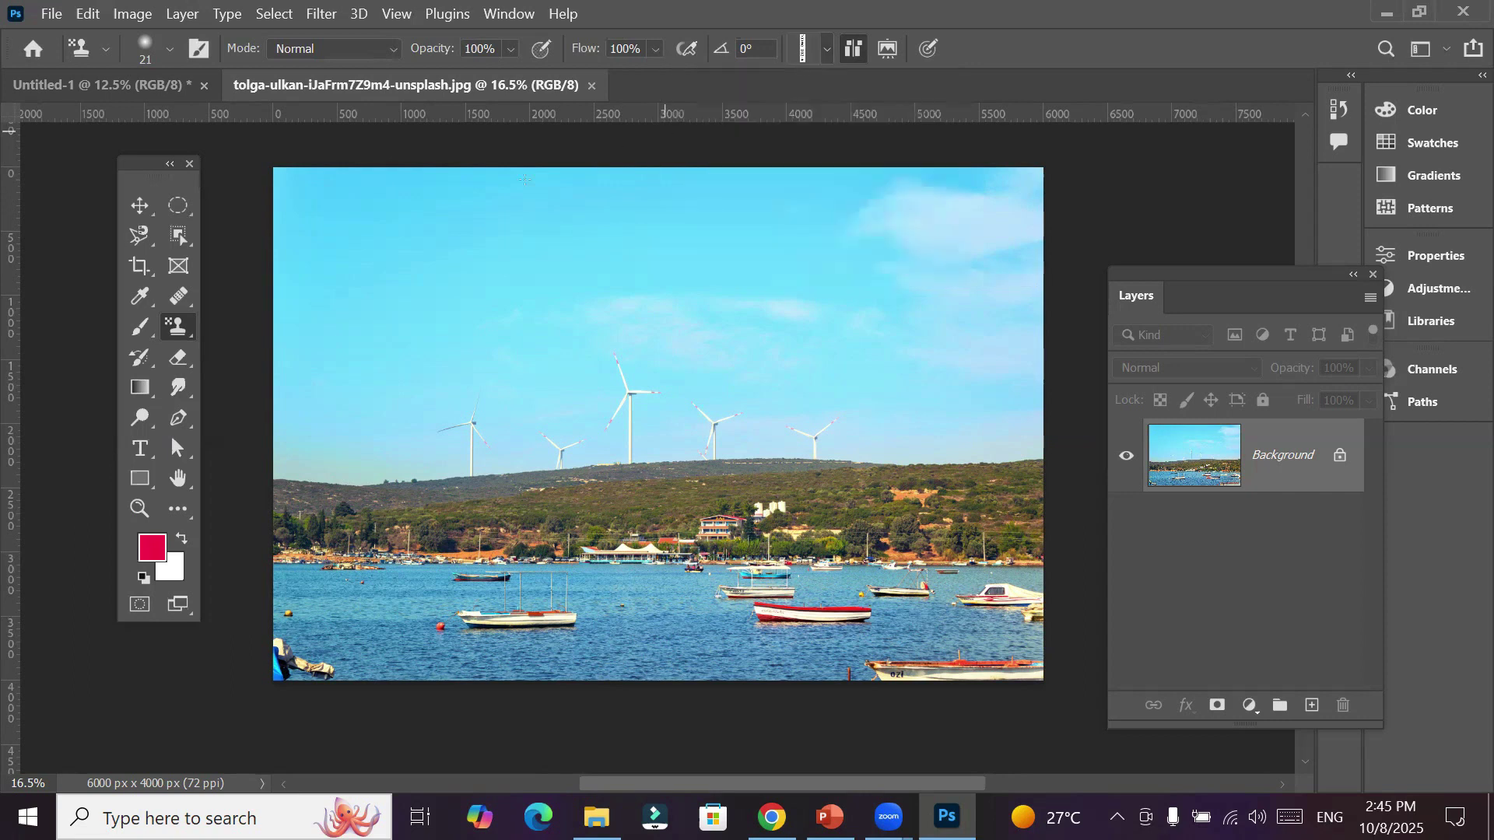
Enlarge the Pattern Stamp brush to 1500 px and set it to Hard Round
key("bracketright")
key("bracketright")
key("bracketright")
key("bracketright")
key("bracketright")
key("bracketright")
key("bracketright")
key("bracketright")
key("bracketright")
key("bracketright")
key("bracketright")
key("bracketright")
key("bracketright")
key("bracketright")
key("bracketright")
key("bracketright")
key("bracketright")
key("bracketright")
key("bracketright")
key("bracketright")
key("bracketright")
key("bracketright")
key("bracketright")
key("bracketright")
key("bracketright")
key("bracketright")
key("bracketright")
left_click(170, 50)
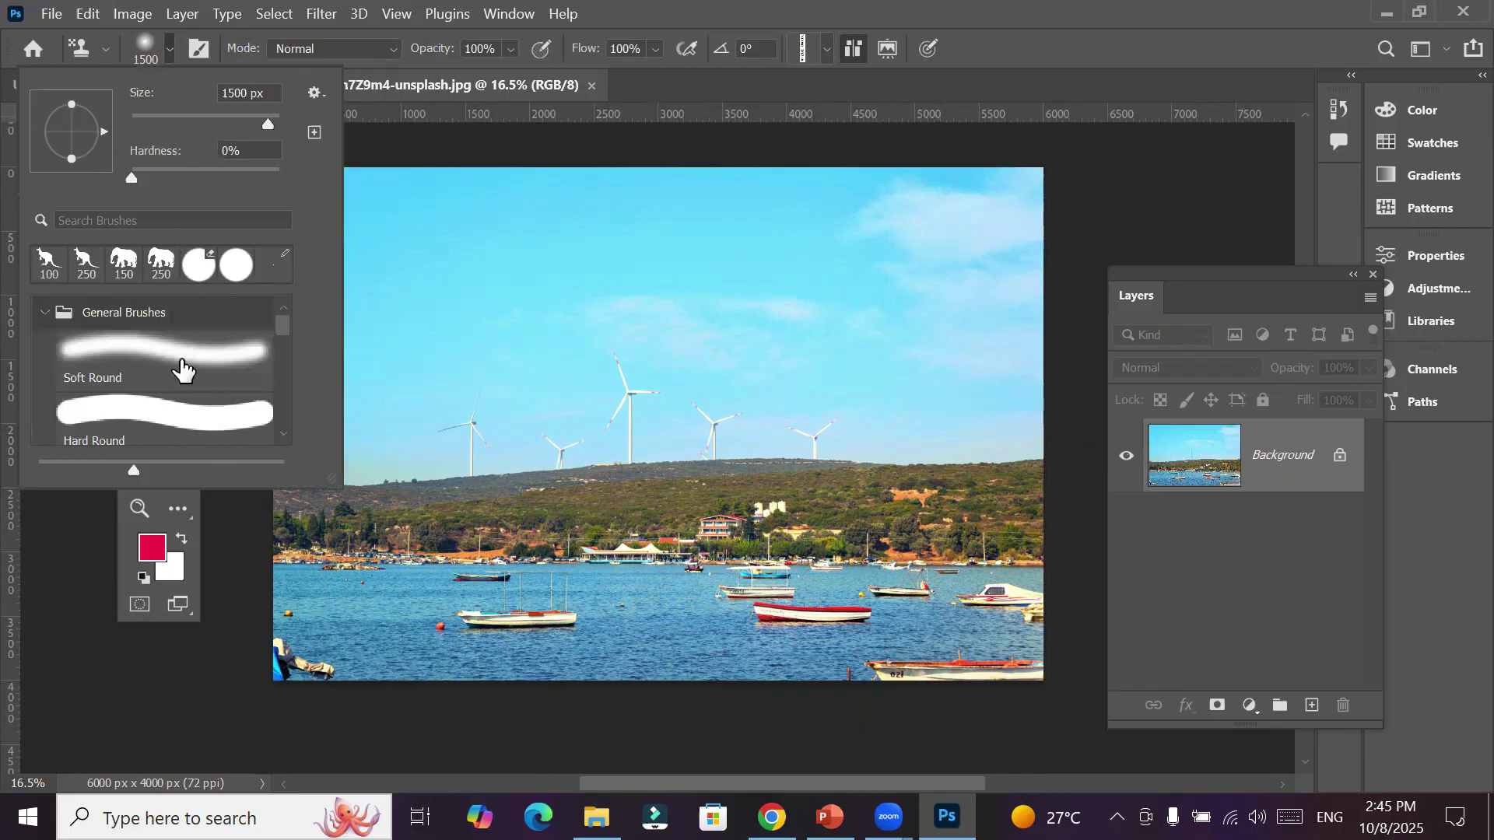
left_click(177, 420)
Stamp the text pattern over the entire sky down to the ridge of the hills
mouse_move(417, 232)
left_mouse_down()
mouse_move(1026, 260)
mouse_move(991, 298)
mouse_move(933, 315)
mouse_move(573, 373)
mouse_move(326, 381)
mouse_move(304, 420)
mouse_move(316, 188)
mouse_move(907, 290)
mouse_move(990, 333)
mouse_move(974, 360)
mouse_move(639, 376)
mouse_move(1042, 377)
mouse_move(1034, 412)
left_mouse_up()
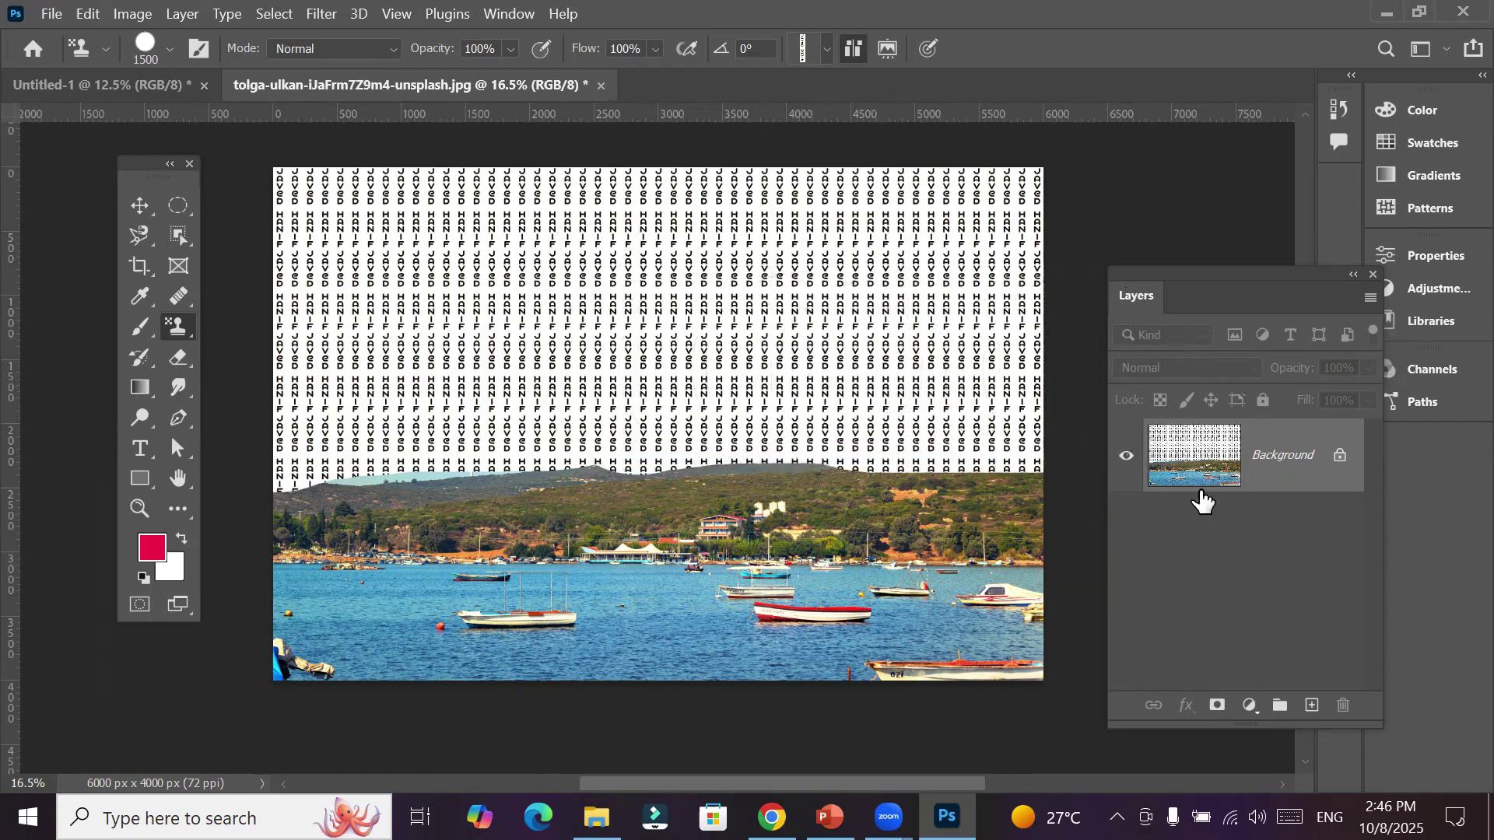
mouse_move(555, 373)
left_mouse_down()
mouse_move(292, 401)
mouse_move(260, 428)
left_mouse_up()
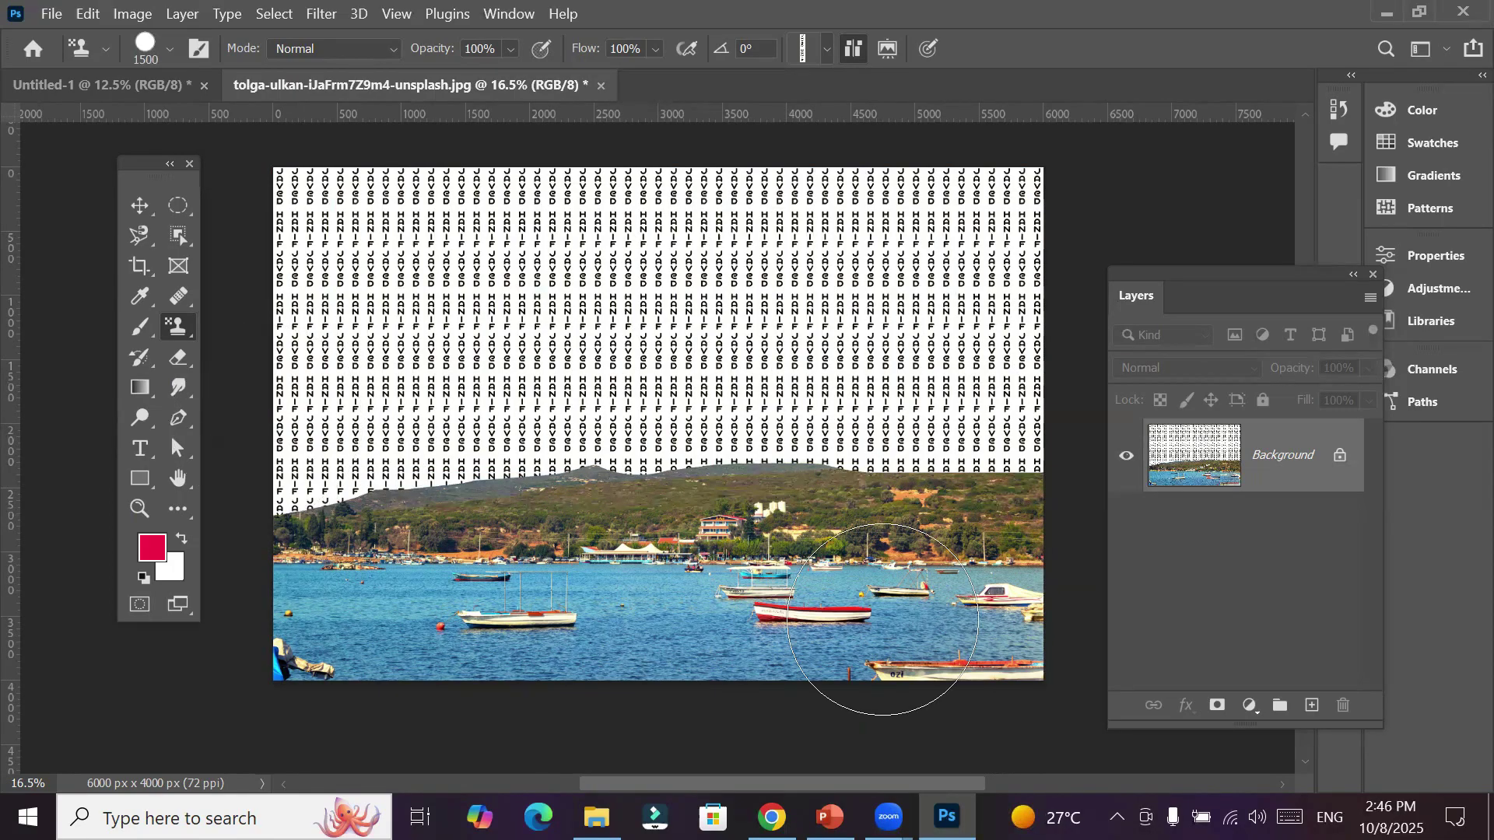
Choose the black flower pattern and stamp it over the sky and hills down to the shoreline
left_click(827, 49)
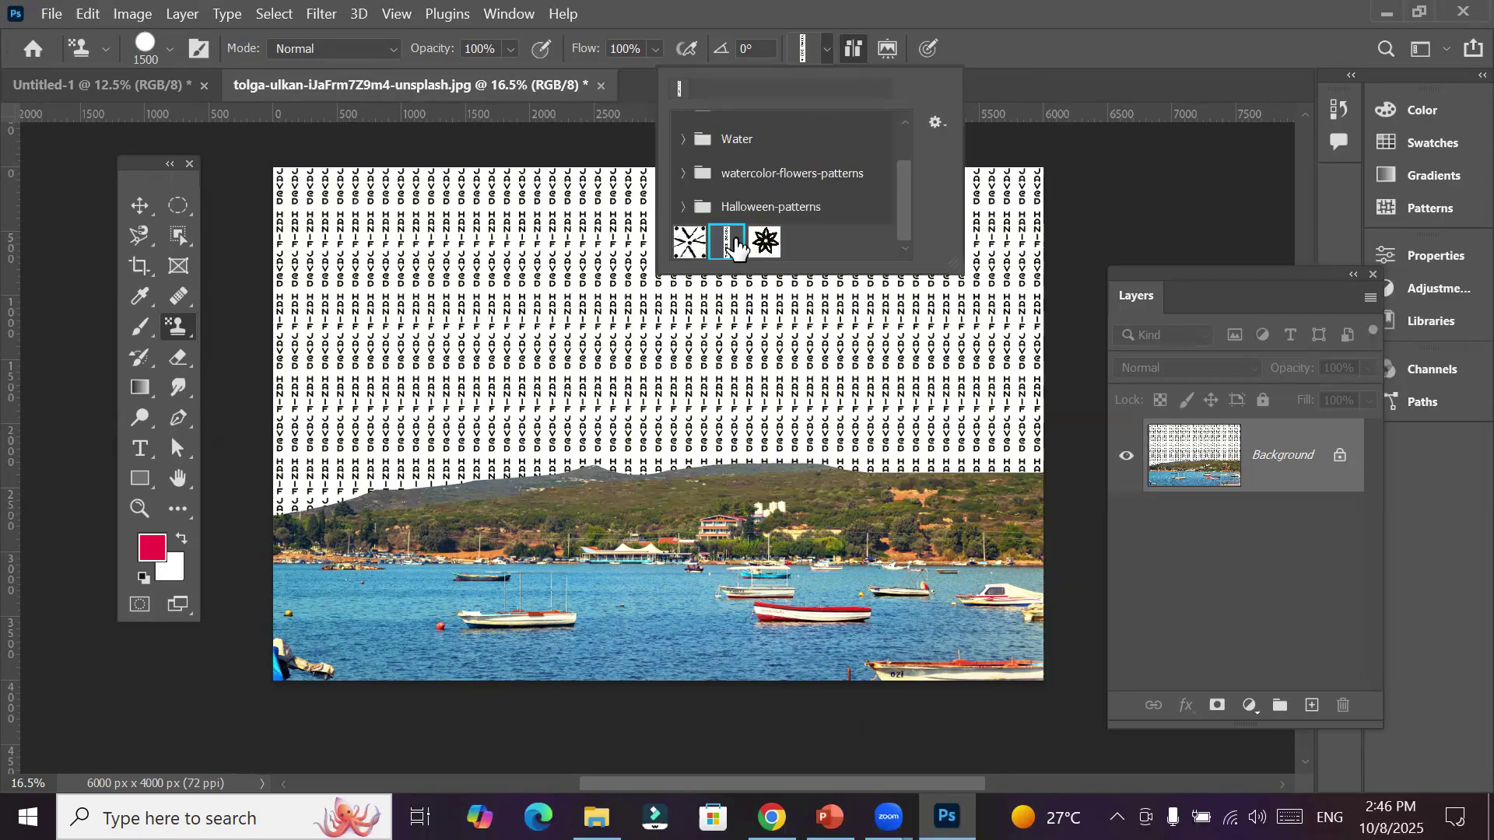
left_click(765, 242)
mouse_move(323, 253)
left_mouse_down()
mouse_move(919, 249)
mouse_move(1068, 267)
mouse_move(1159, 334)
mouse_move(1142, 352)
mouse_move(551, 354)
mouse_move(311, 380)
mouse_move(187, 420)
mouse_move(1026, 414)
mouse_move(1105, 430)
mouse_move(1102, 451)
mouse_move(225, 455)
left_mouse_up()
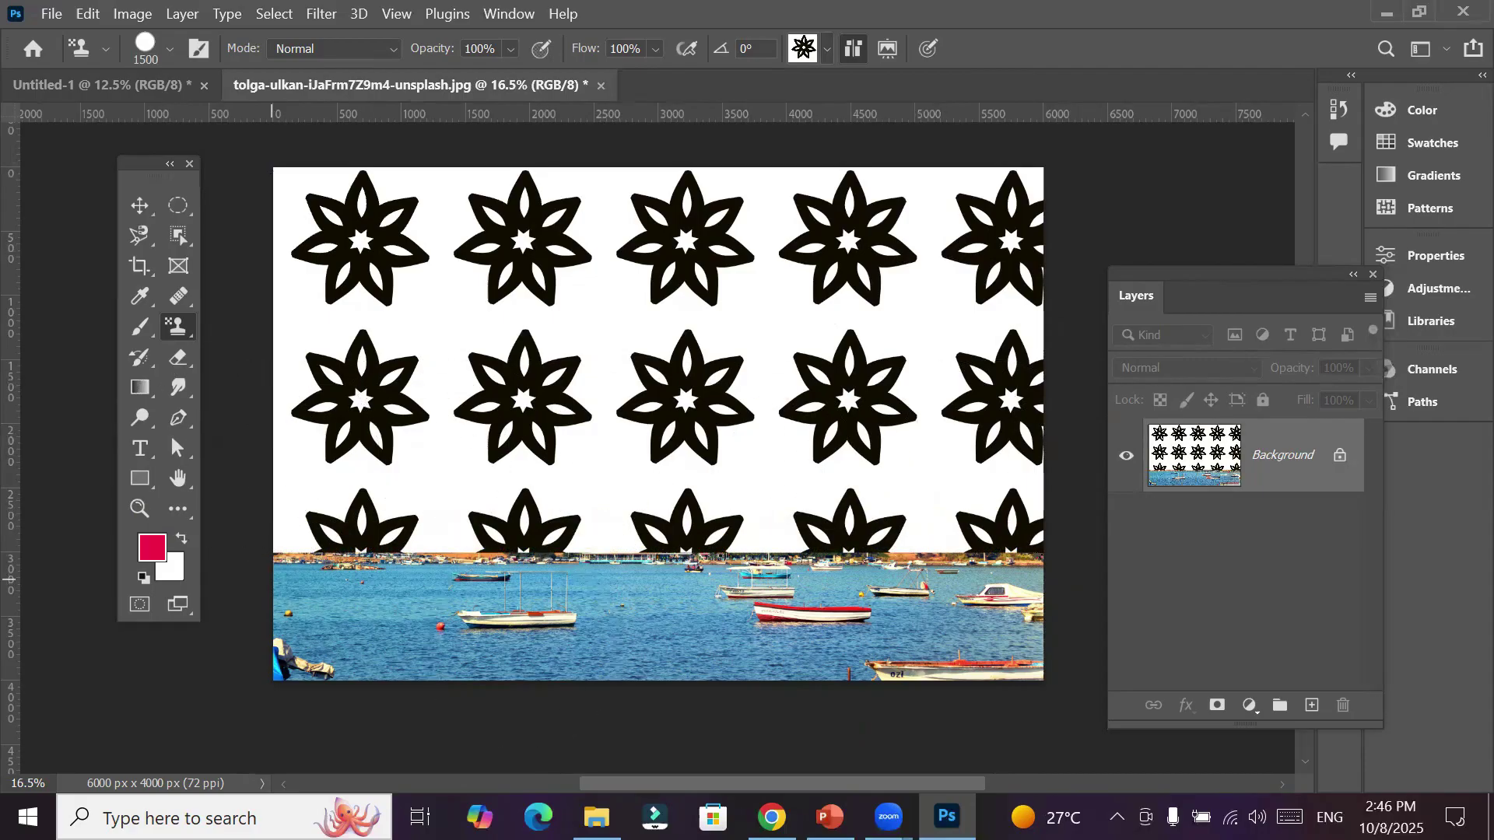
Switch to File Explorer, open RedEye birds (2).jpg in Photoshop, and unlock its background layer
key("alt+Tab")
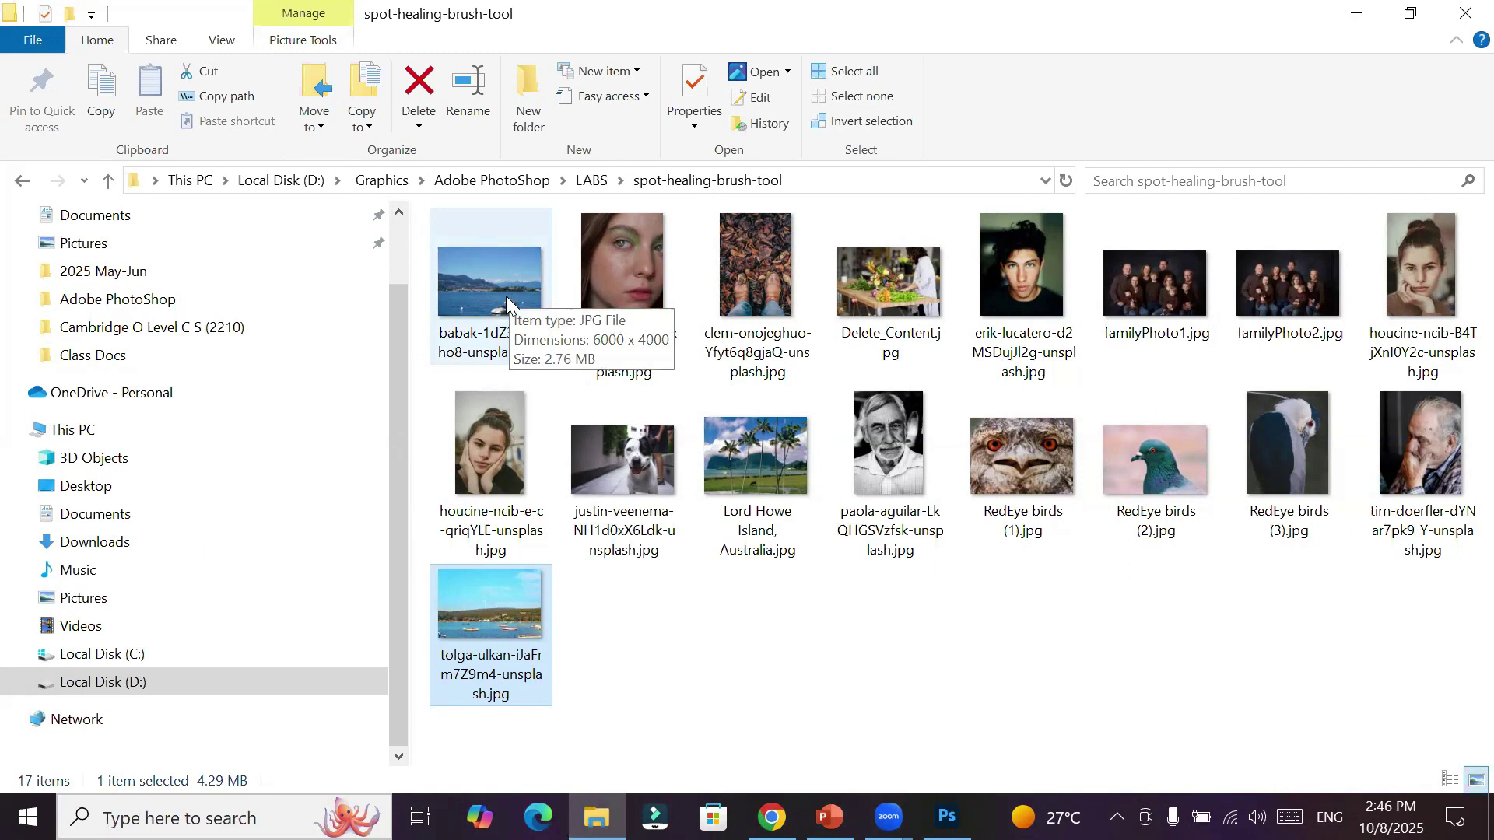
left_click_drag(1150, 459, 777, 84)
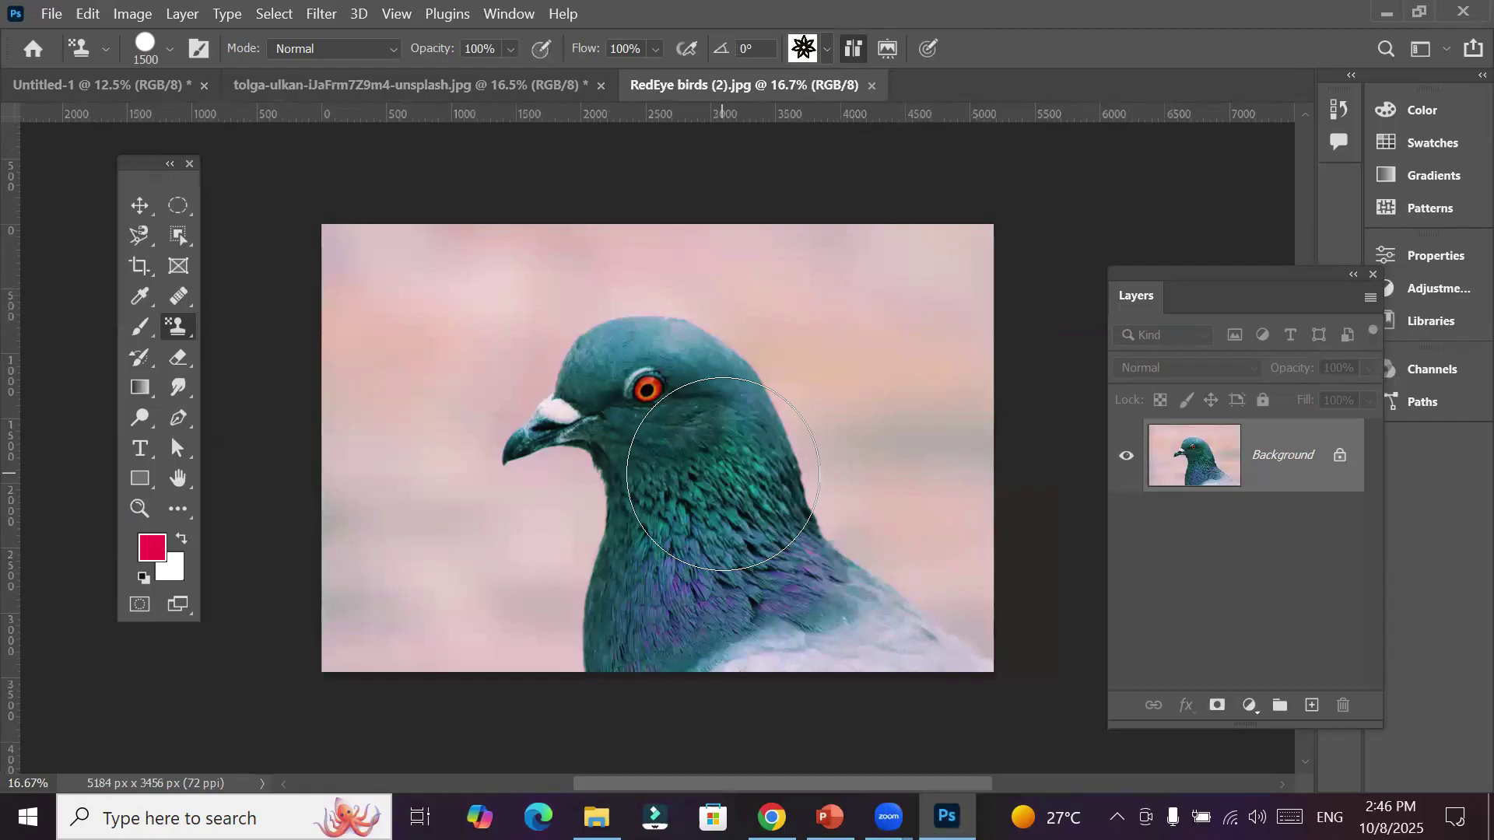
left_click(1340, 455)
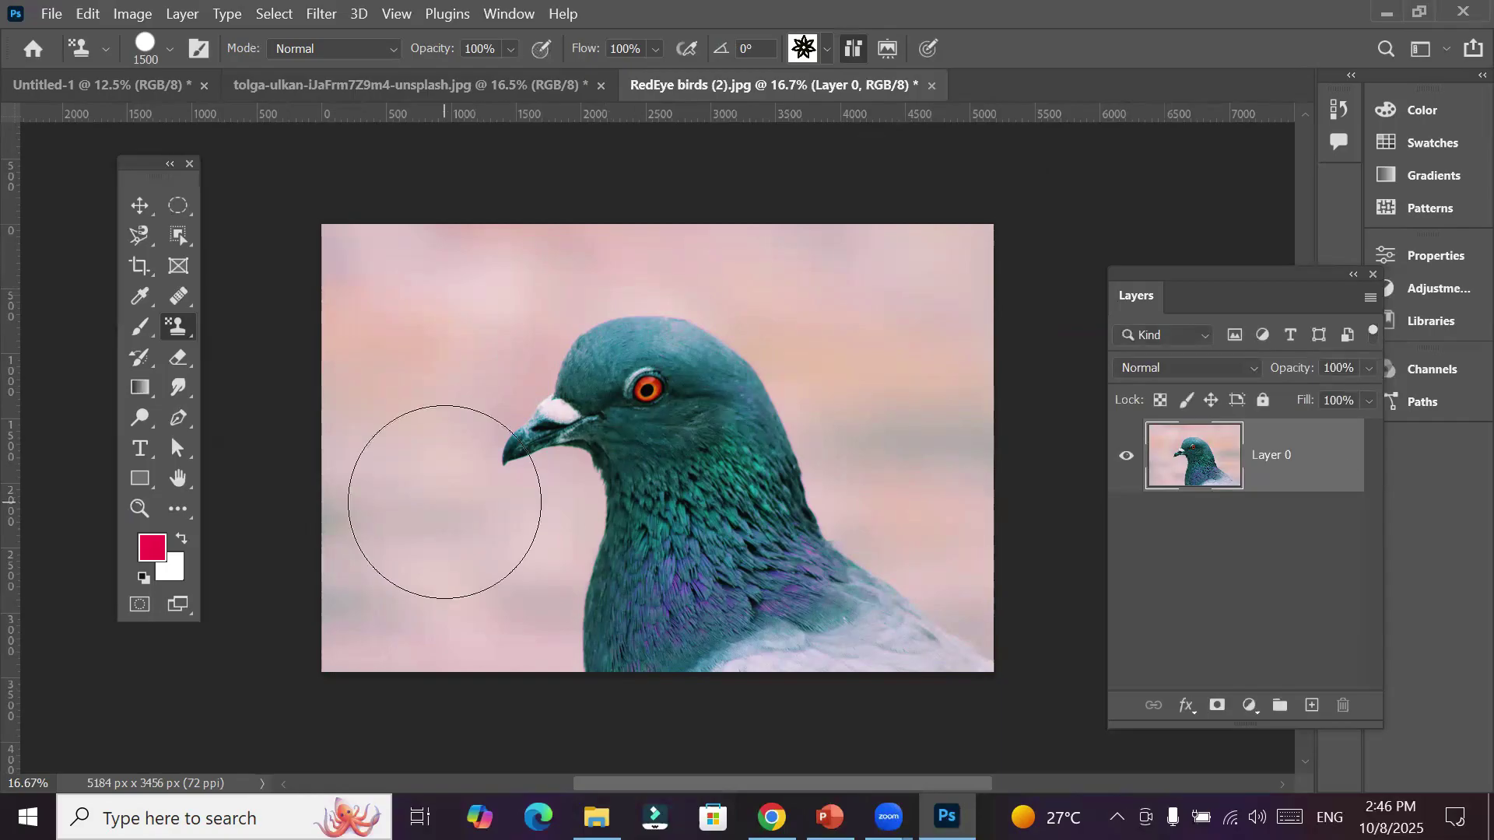
Activate the Object Selection Tool and select the pigeon with Select Subject
right_click(179, 232)
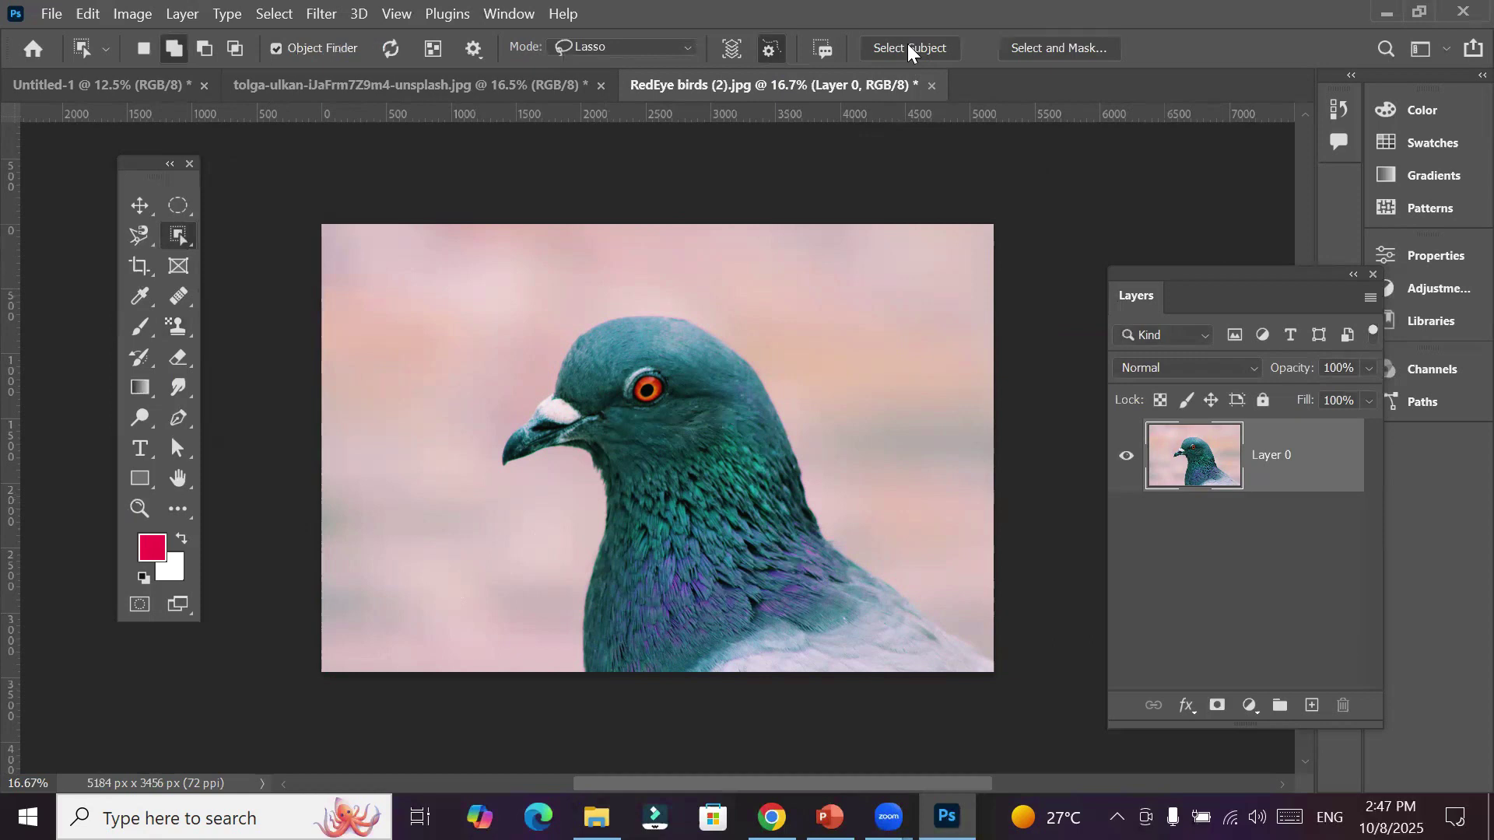
left_click(904, 49)
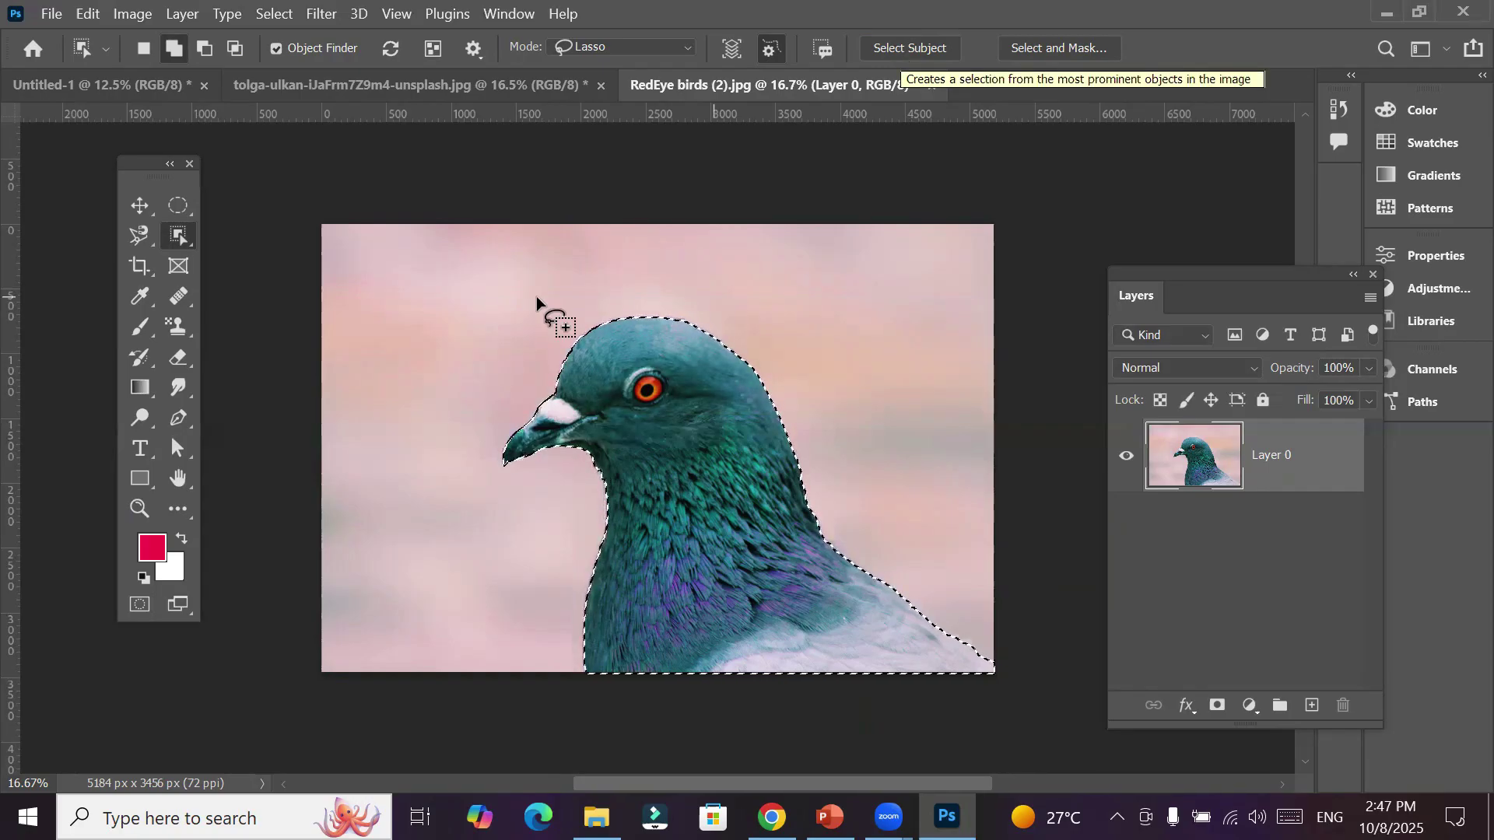
Try stamping the pink flower pattern from watercolor-flowers-patterns over the selected pigeon with the Pattern Stamp Tool
left_click(173, 332)
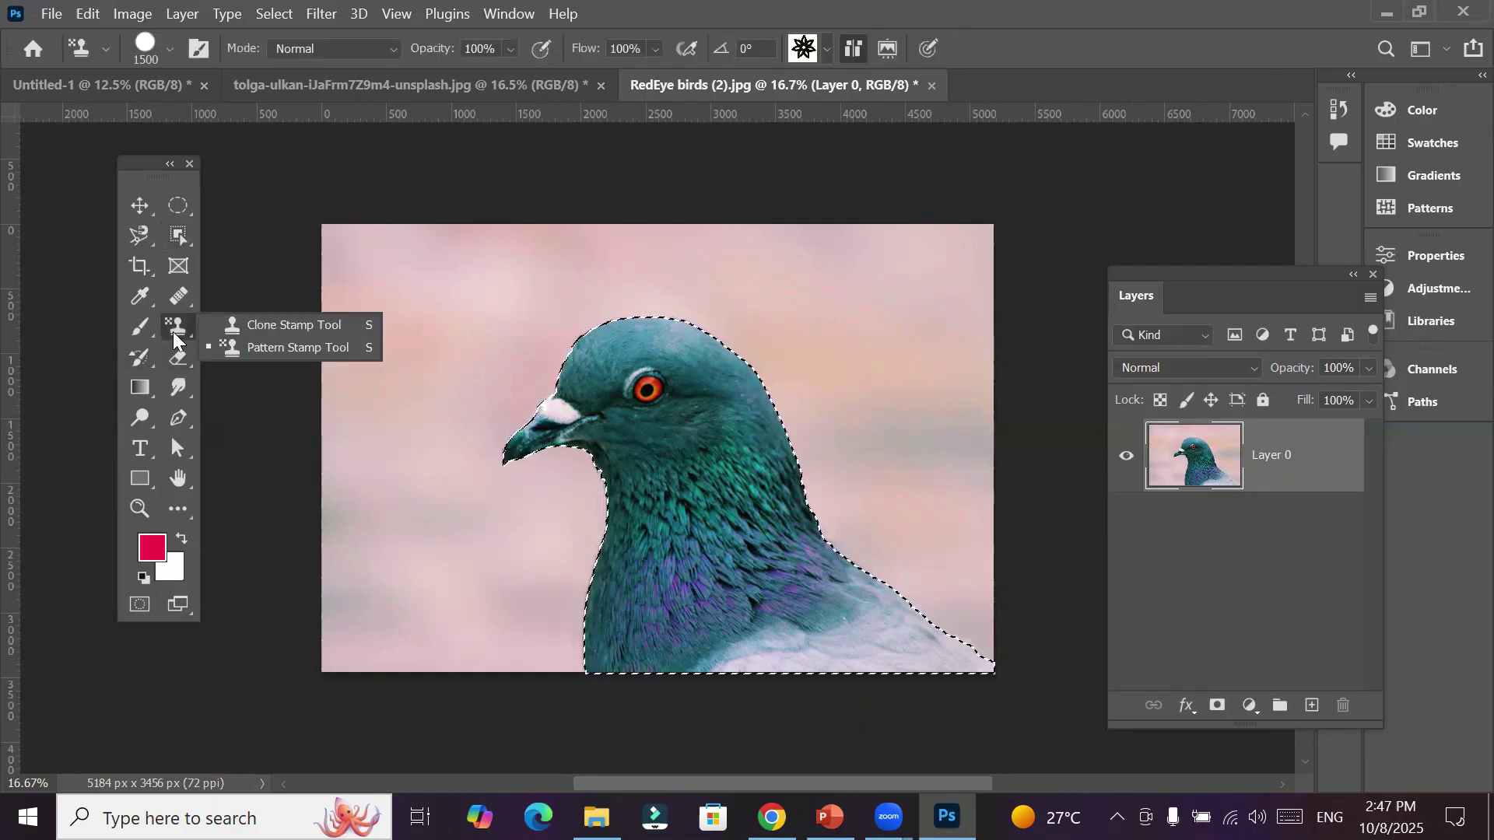
left_click(308, 350)
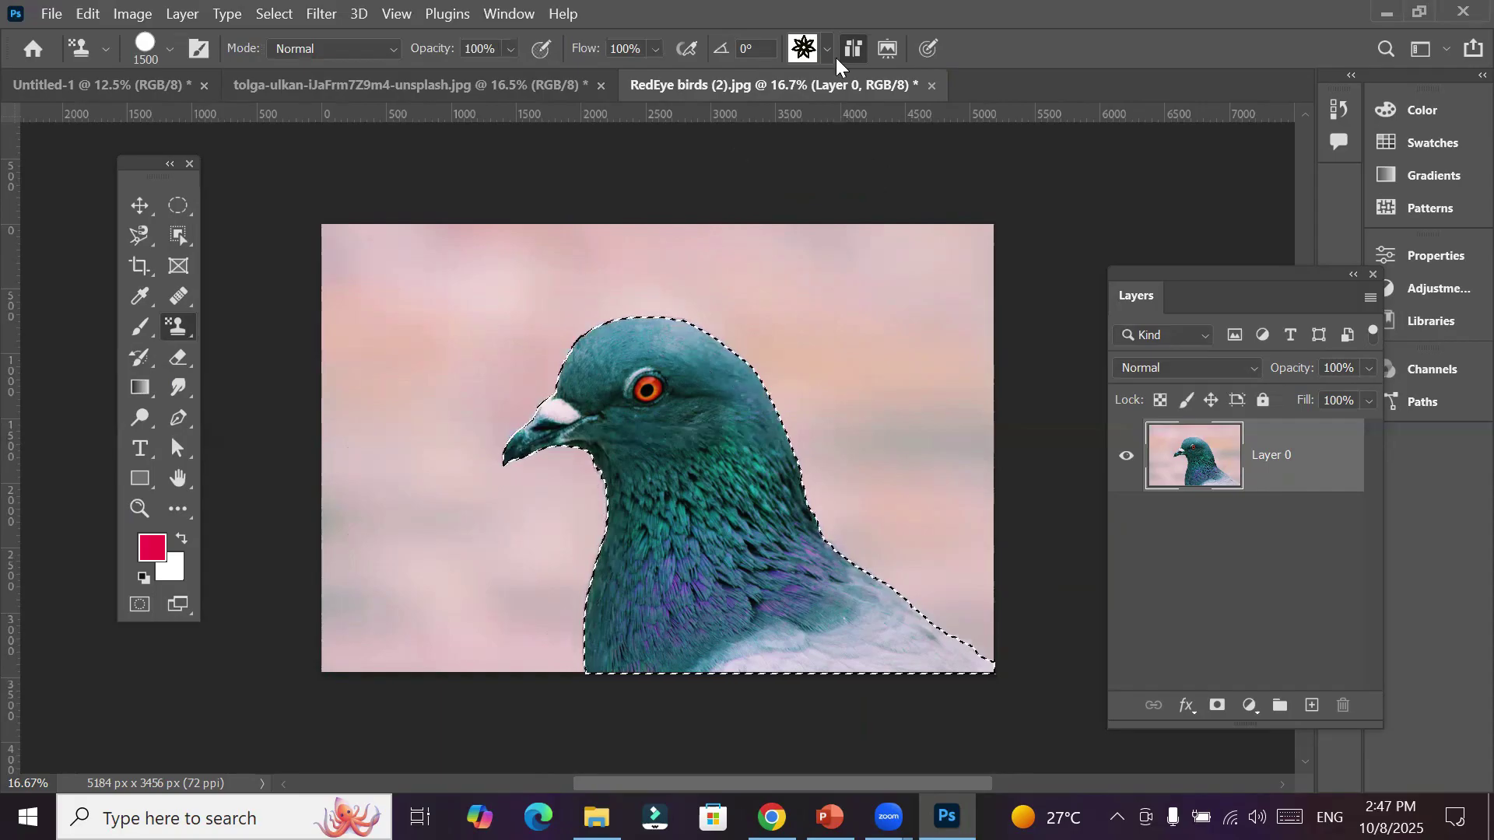
left_click(829, 56)
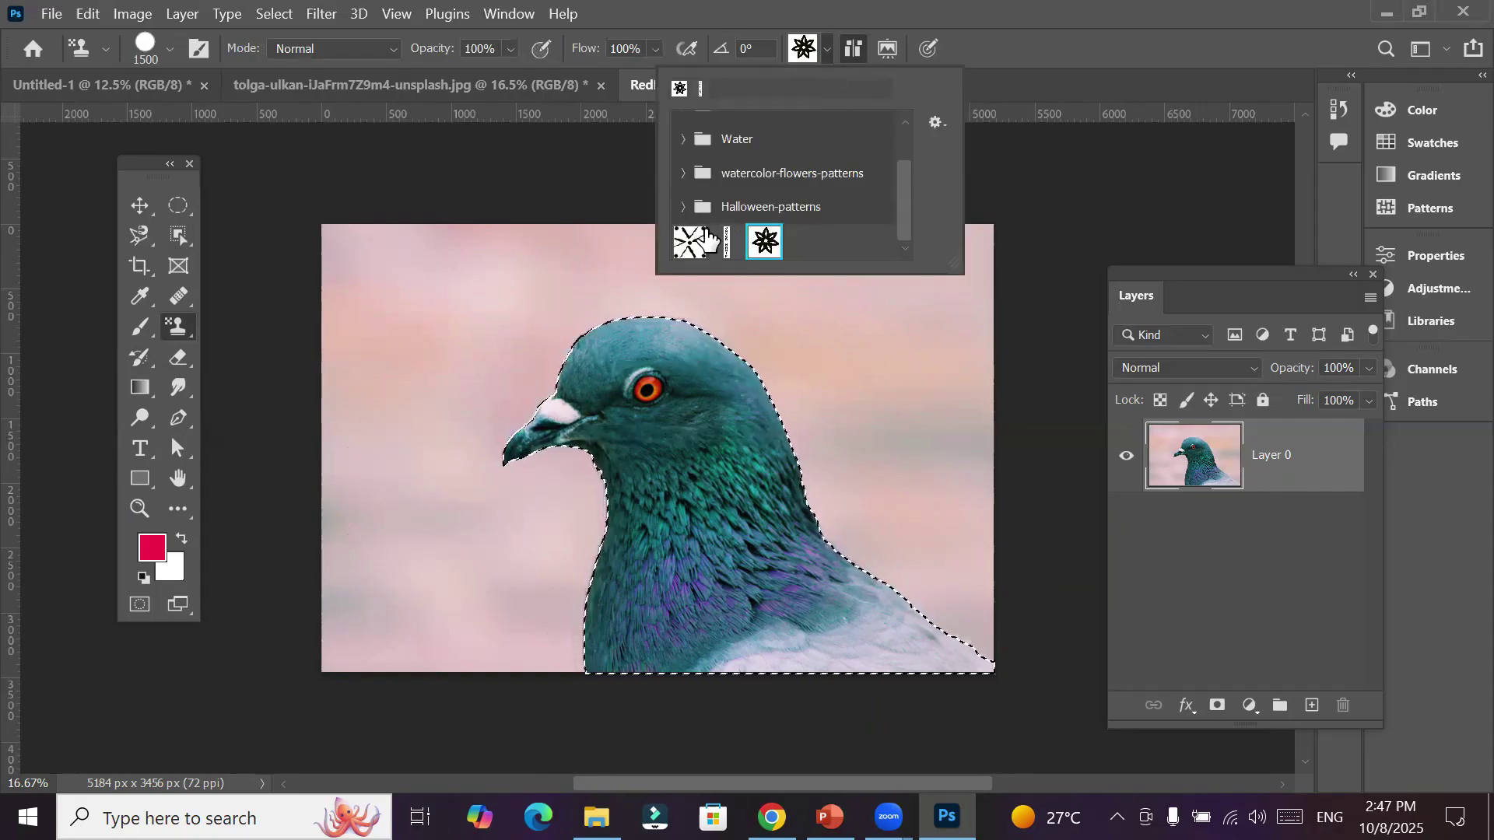
left_click(683, 207)
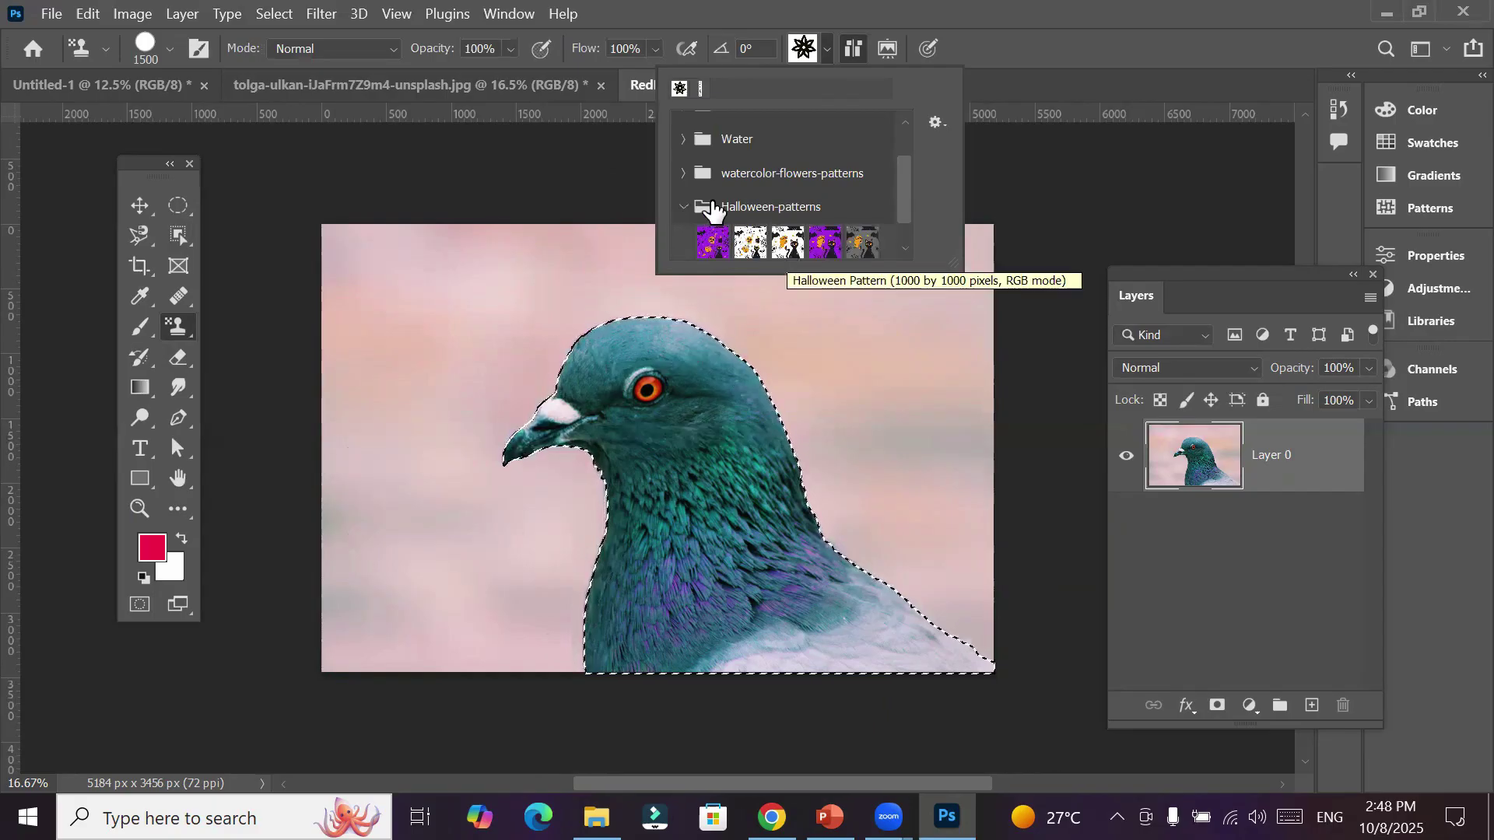
left_click(683, 172)
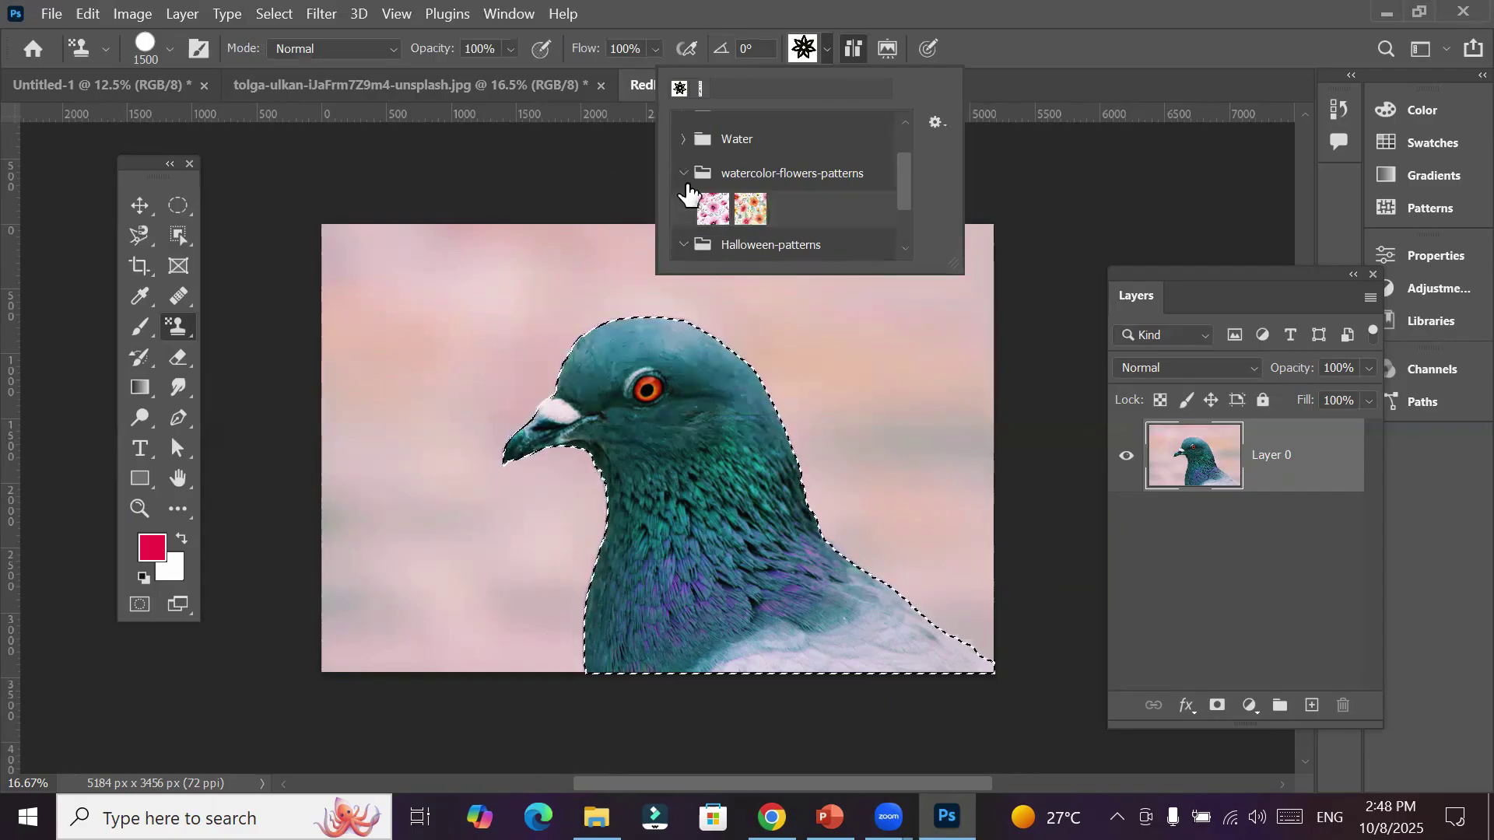
left_click(722, 221)
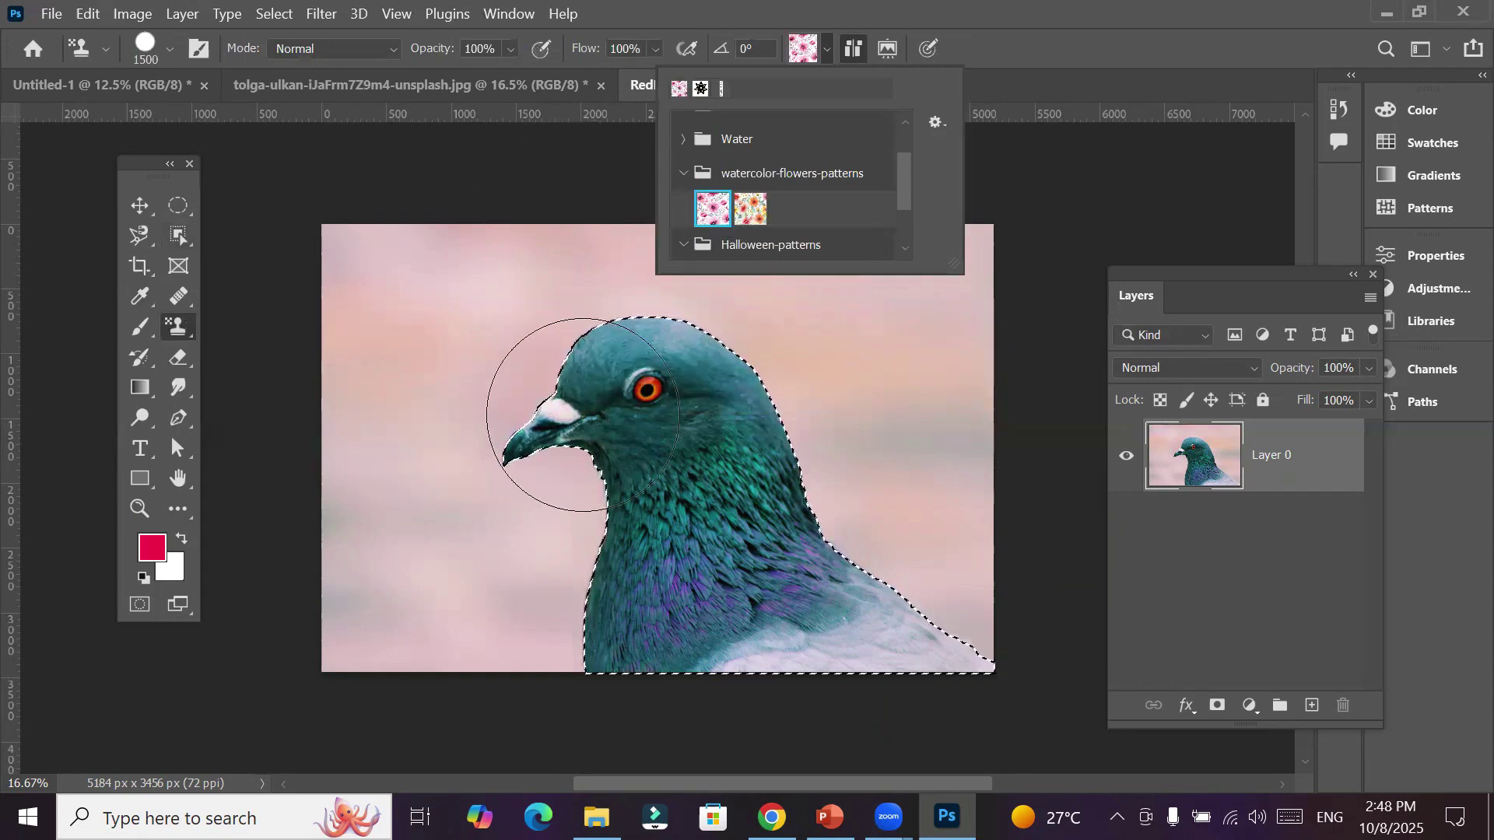
mouse_move(550, 390)
left_mouse_down()
mouse_move(669, 436)
mouse_move(850, 700)
mouse_move(953, 645)
mouse_move(626, 650)
mouse_move(621, 489)
mouse_move(550, 316)
mouse_move(743, 352)
mouse_move(550, 433)
mouse_move(534, 457)
left_mouse_up()
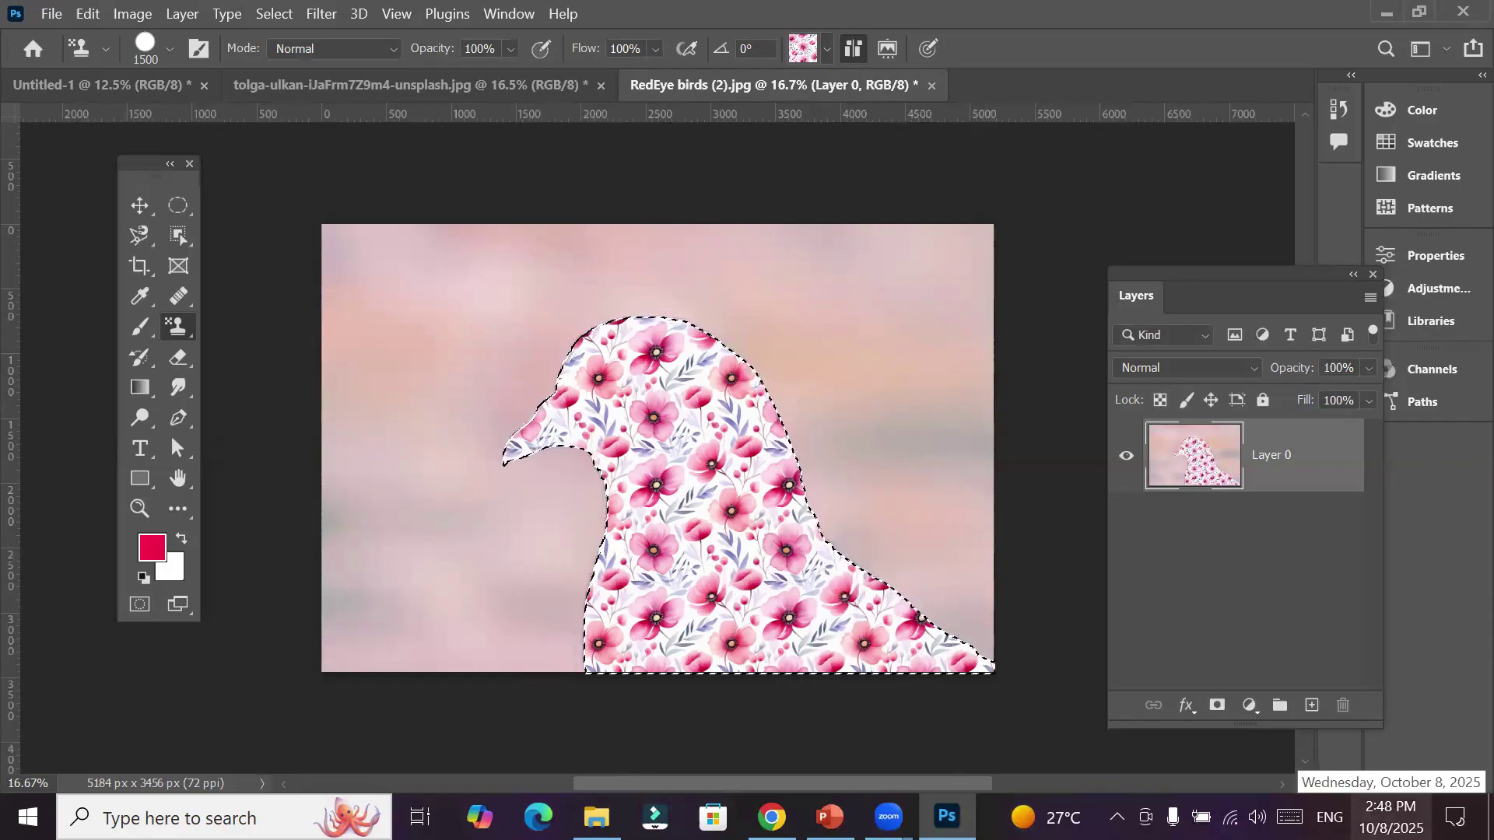
key("ctrl+z")
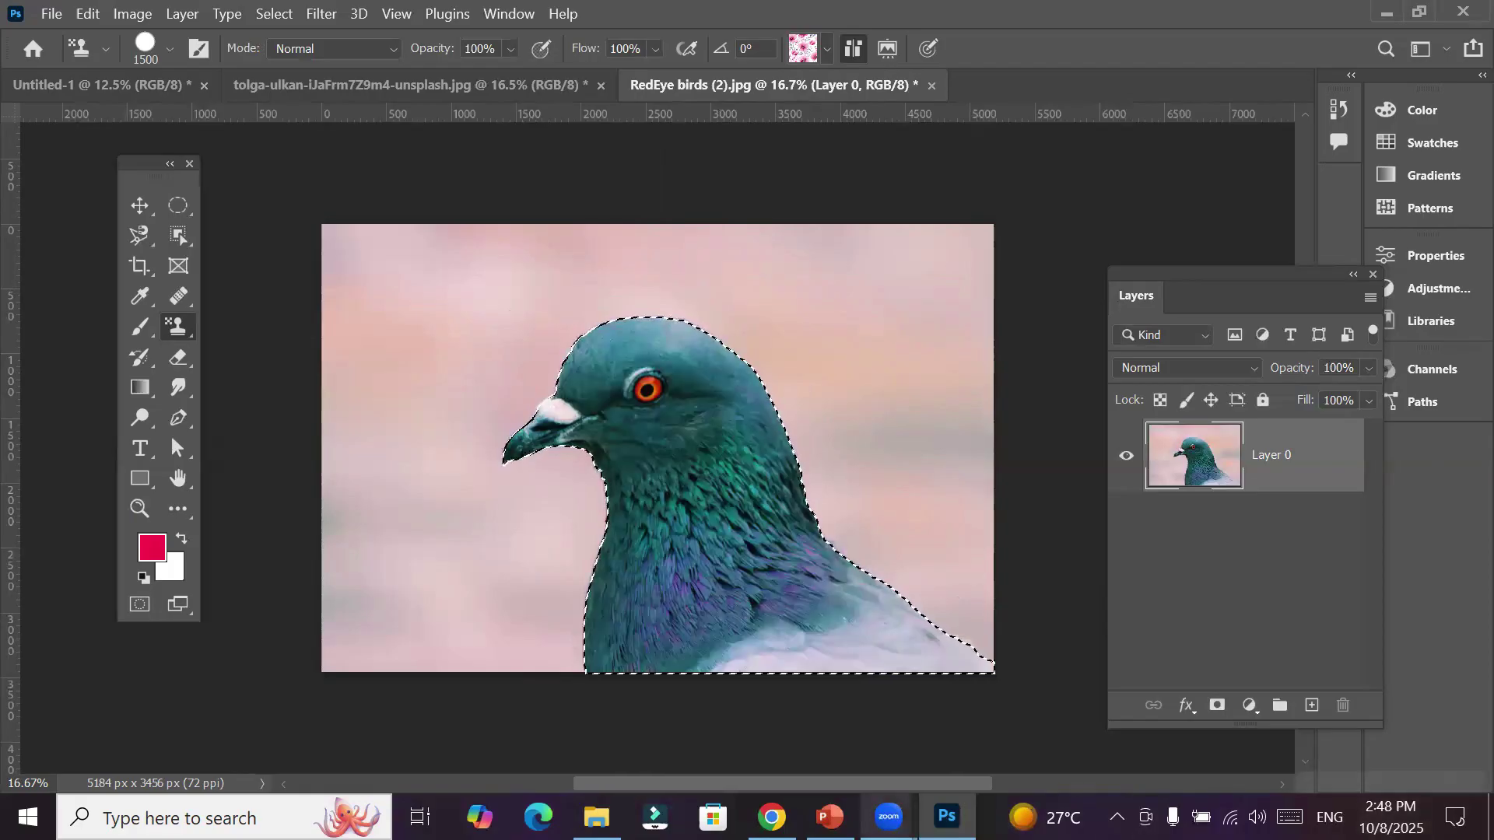
Invert the selection so that it covers the background around the pigeon
left_click(174, 206)
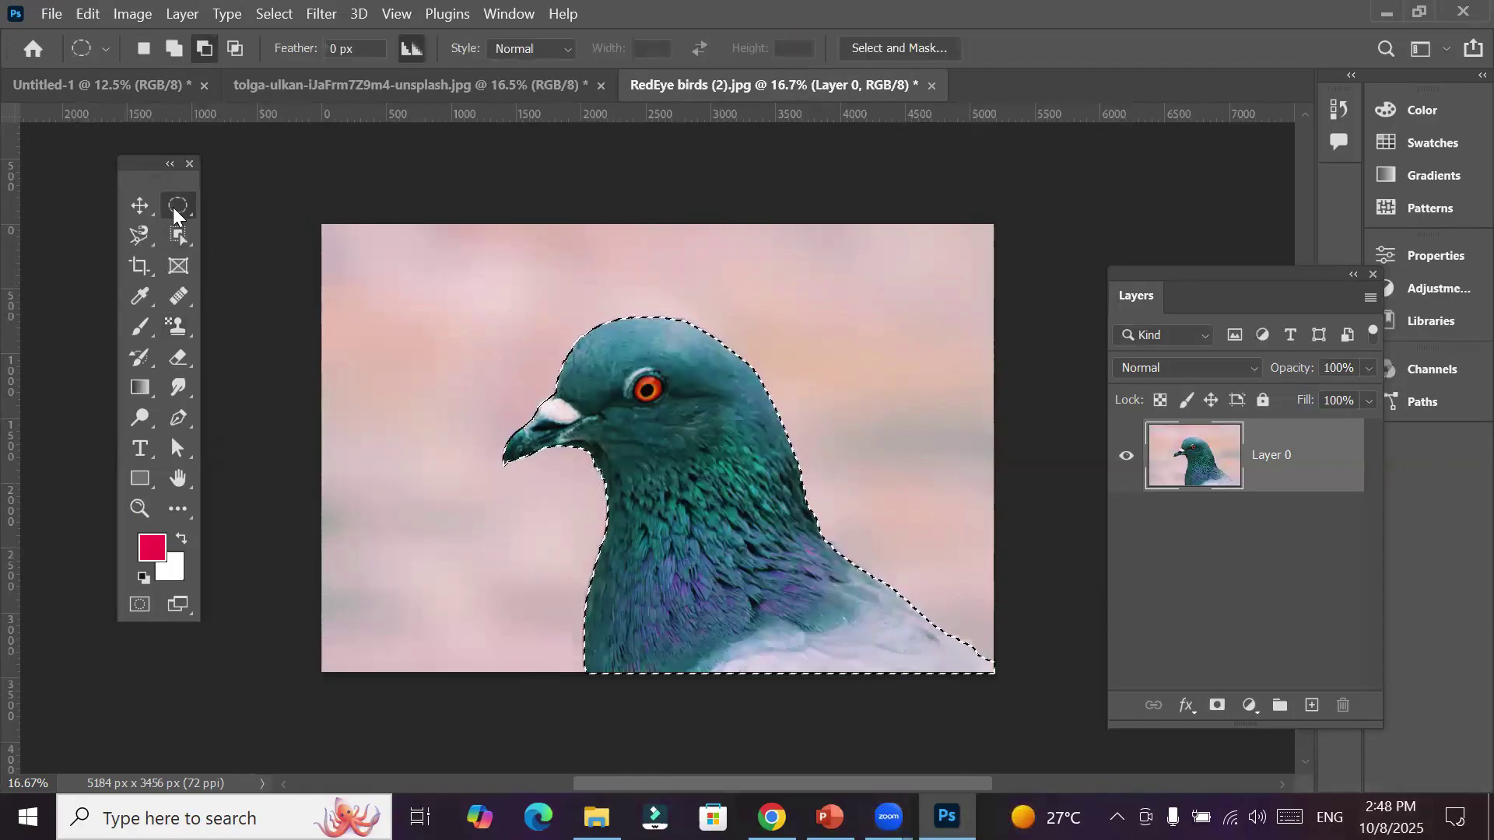
right_click(688, 523)
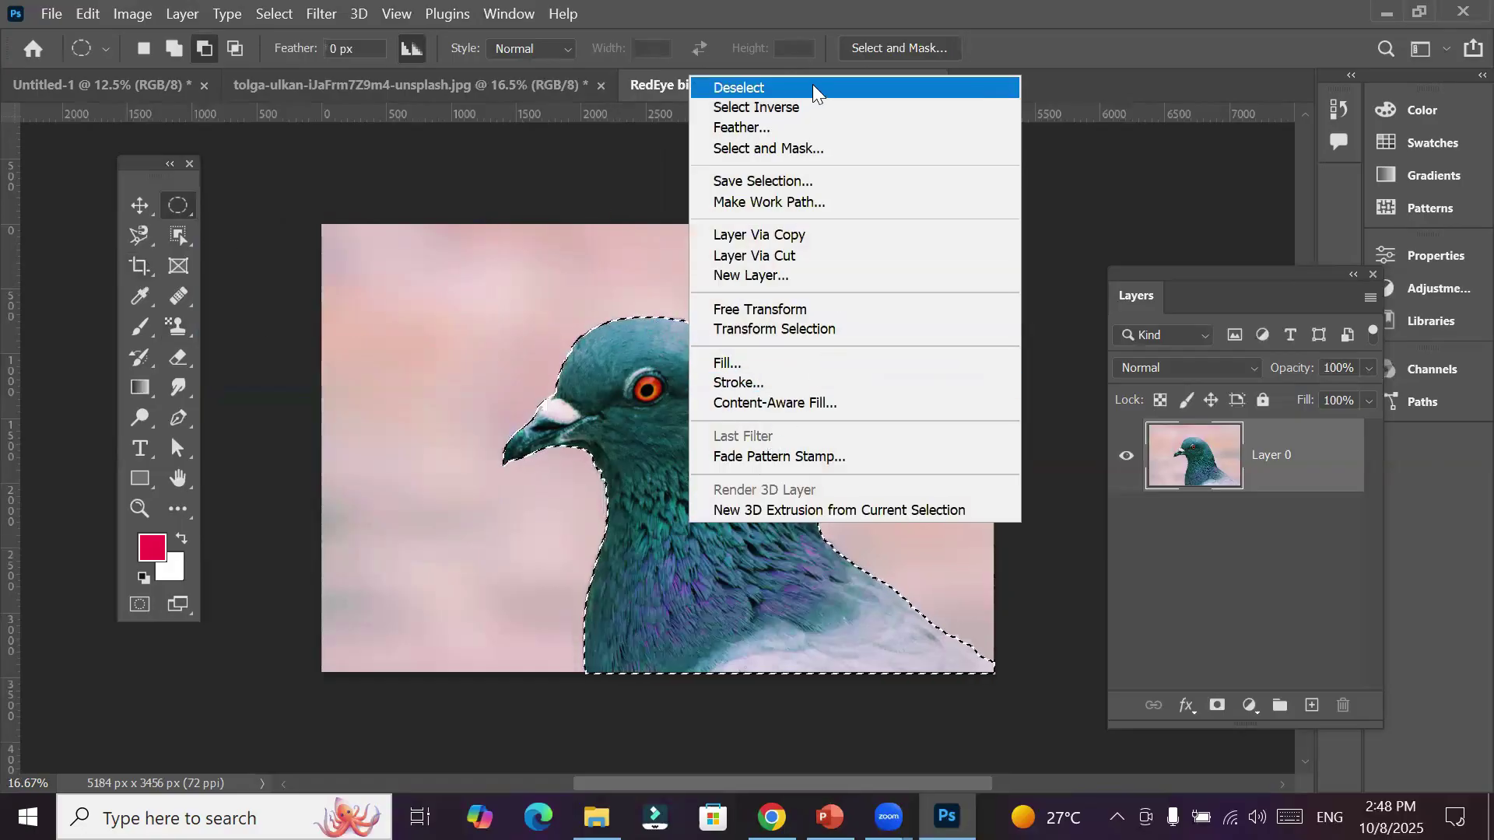
left_click(814, 107)
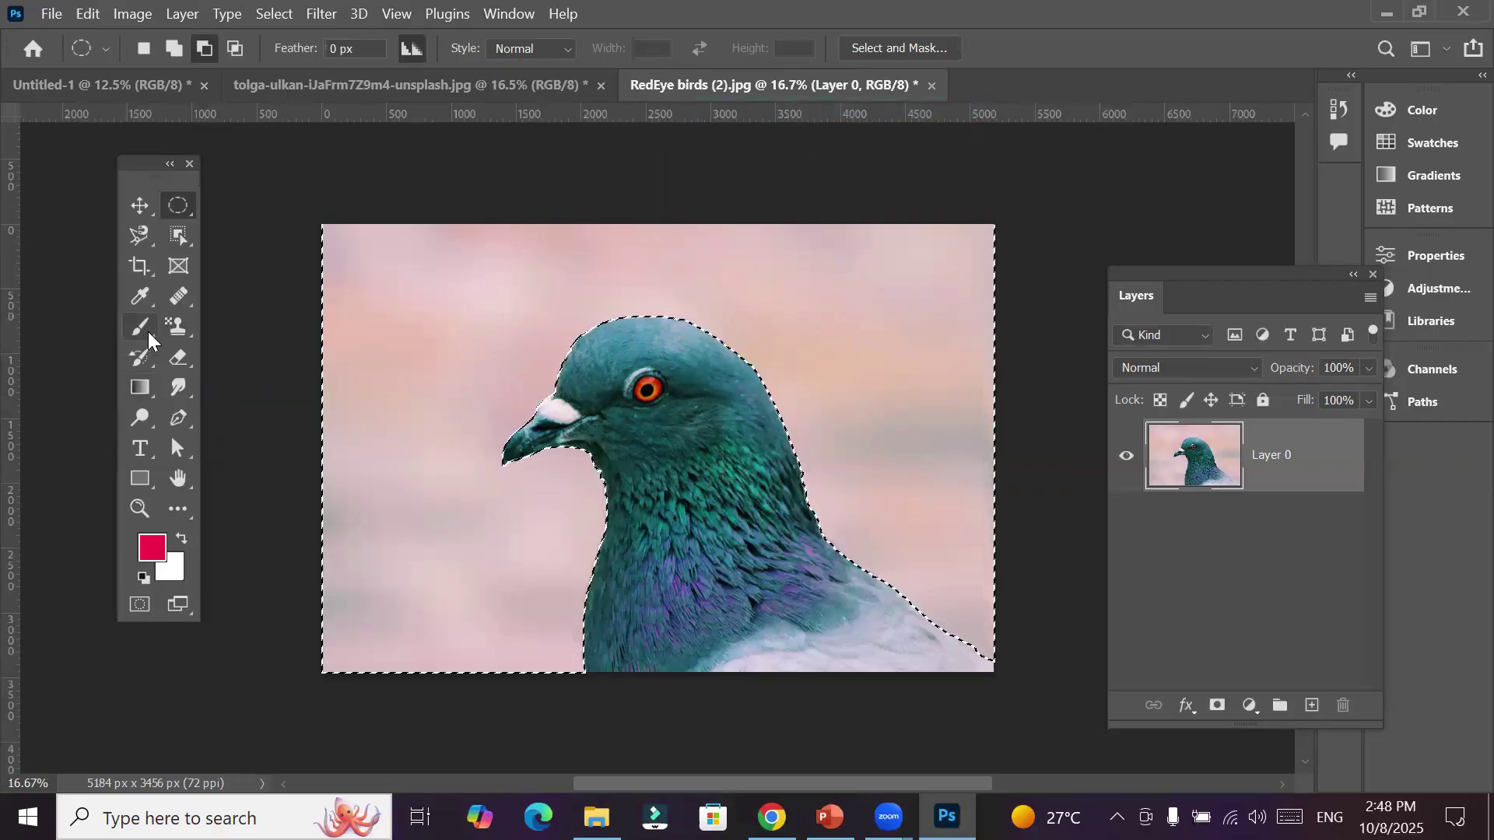
Stamp the text pattern over the selected background all around the pigeon at 100% opacity
left_click(175, 327)
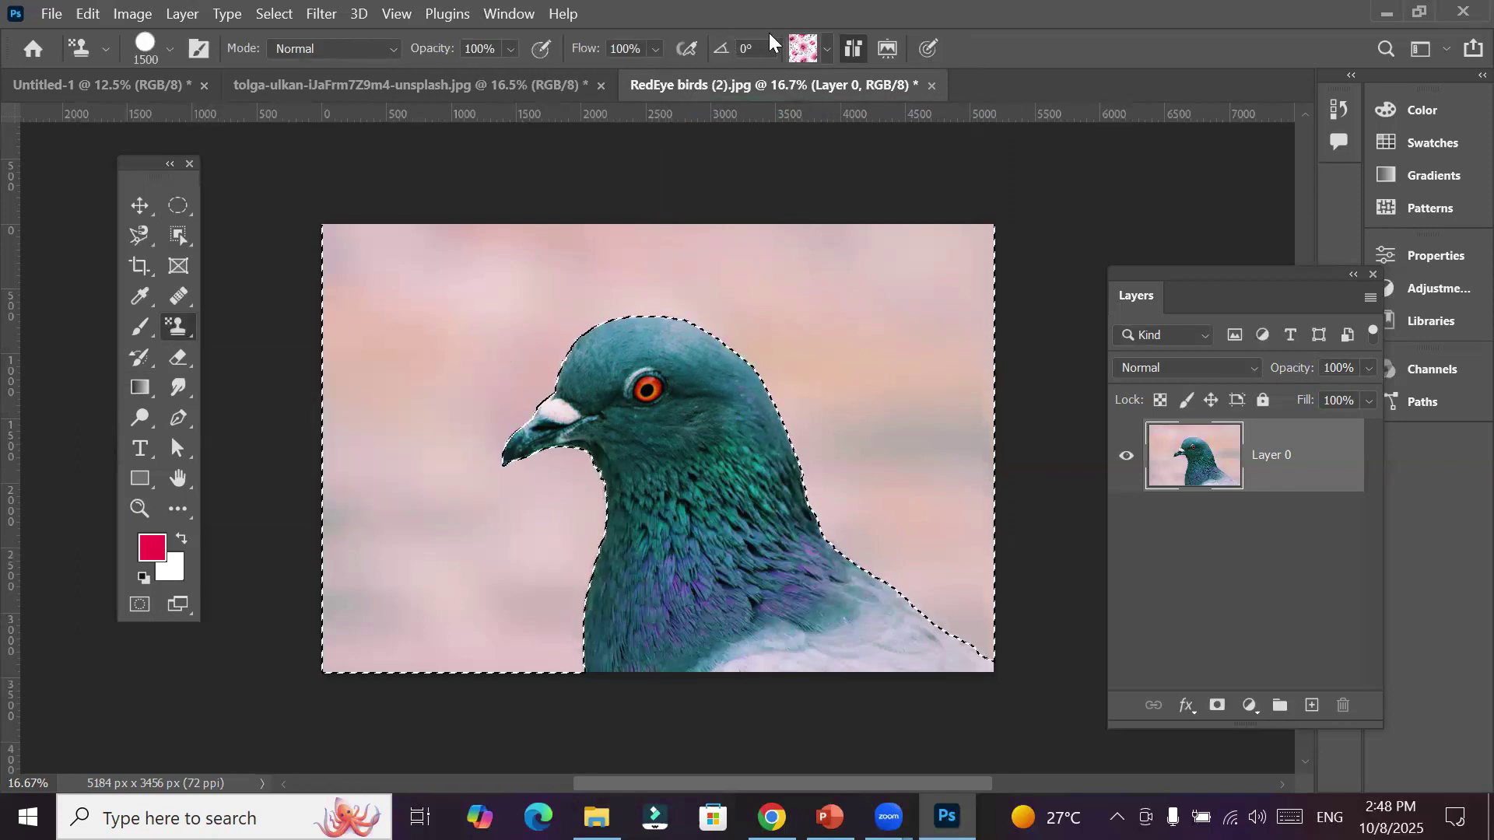
left_click(827, 49)
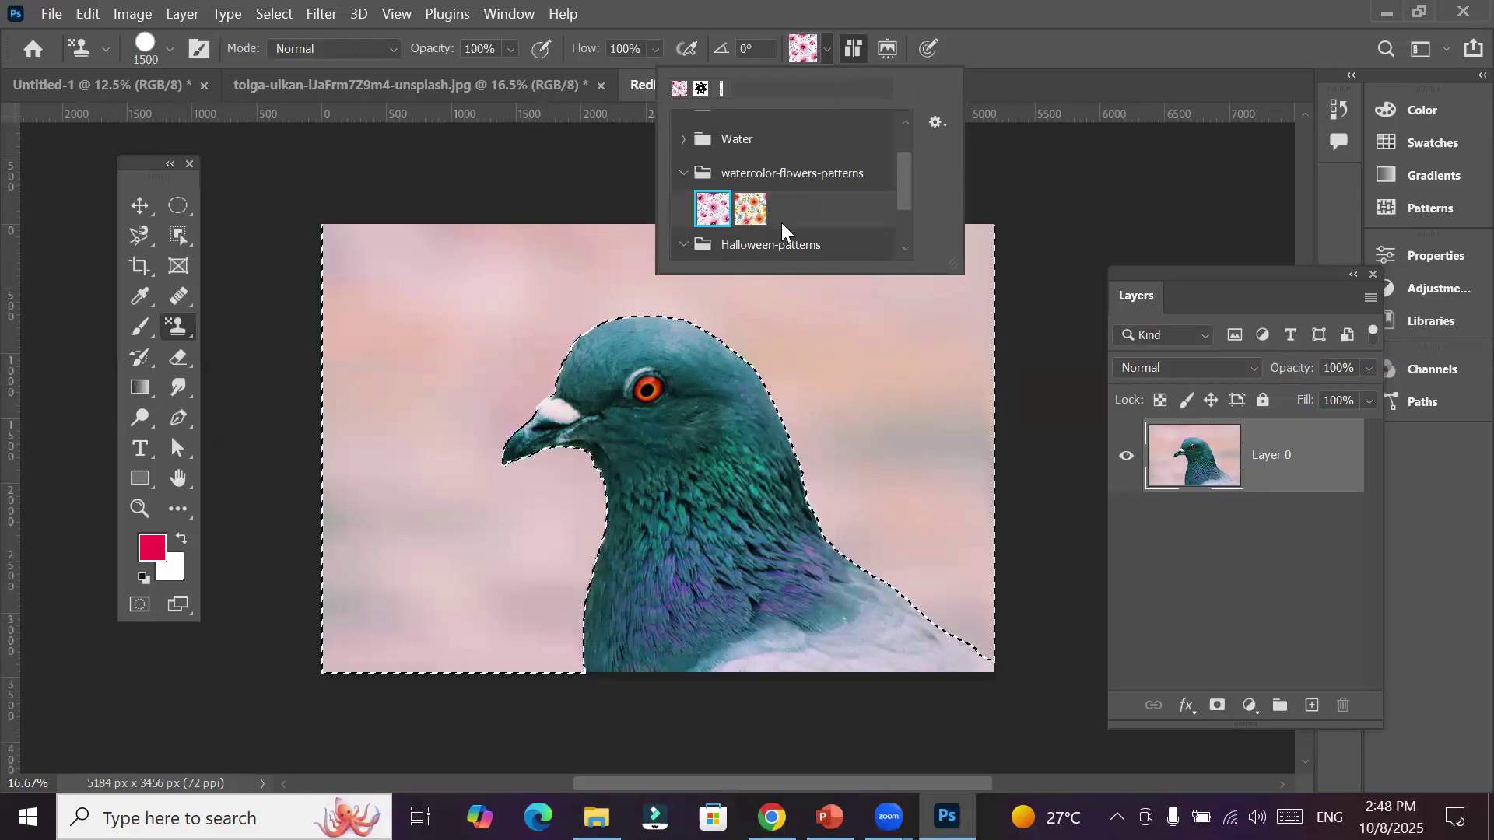
scroll(781, 222, "down", 3)
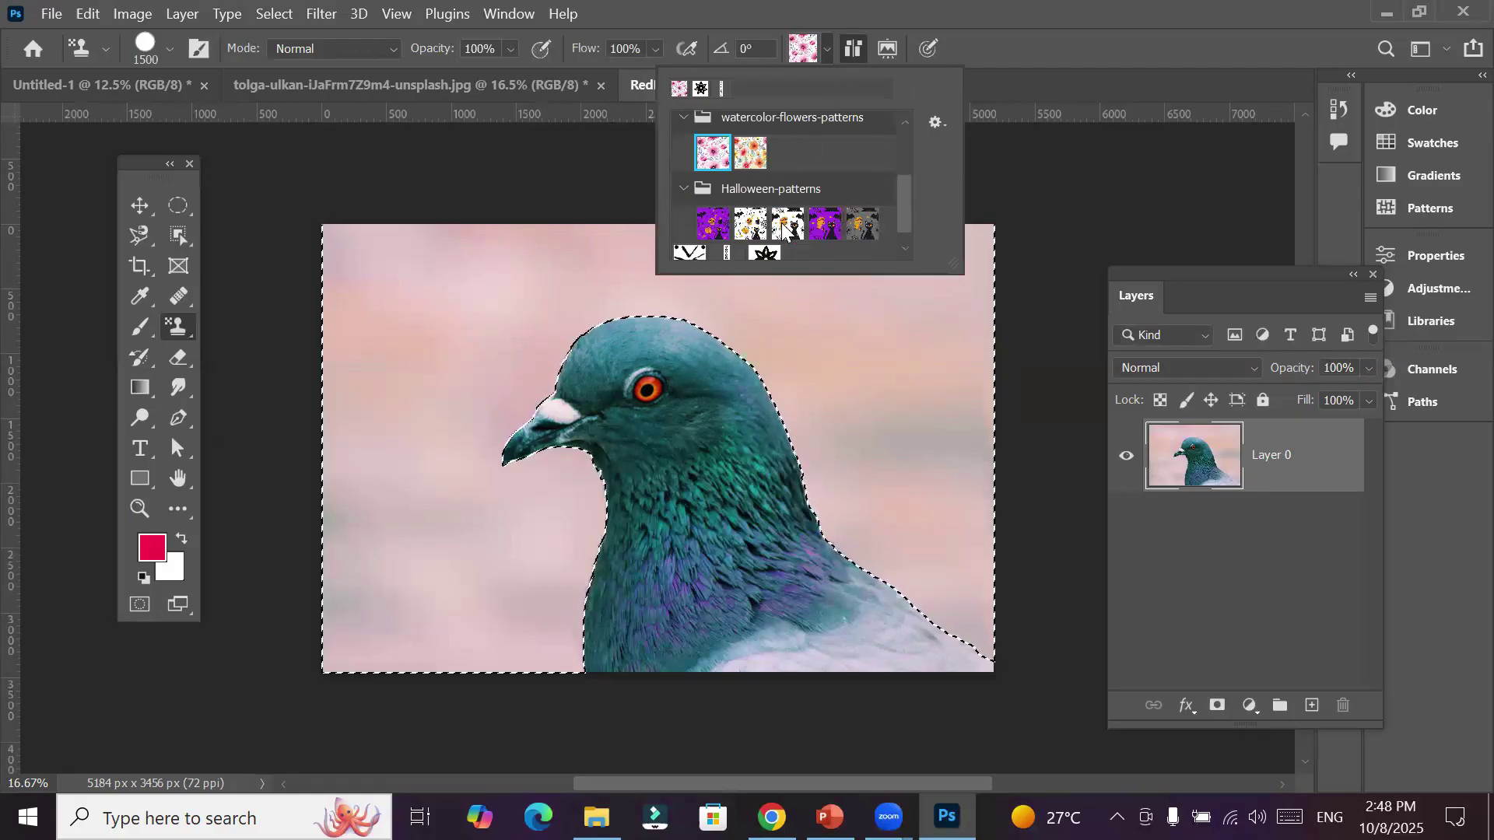
left_click(726, 243)
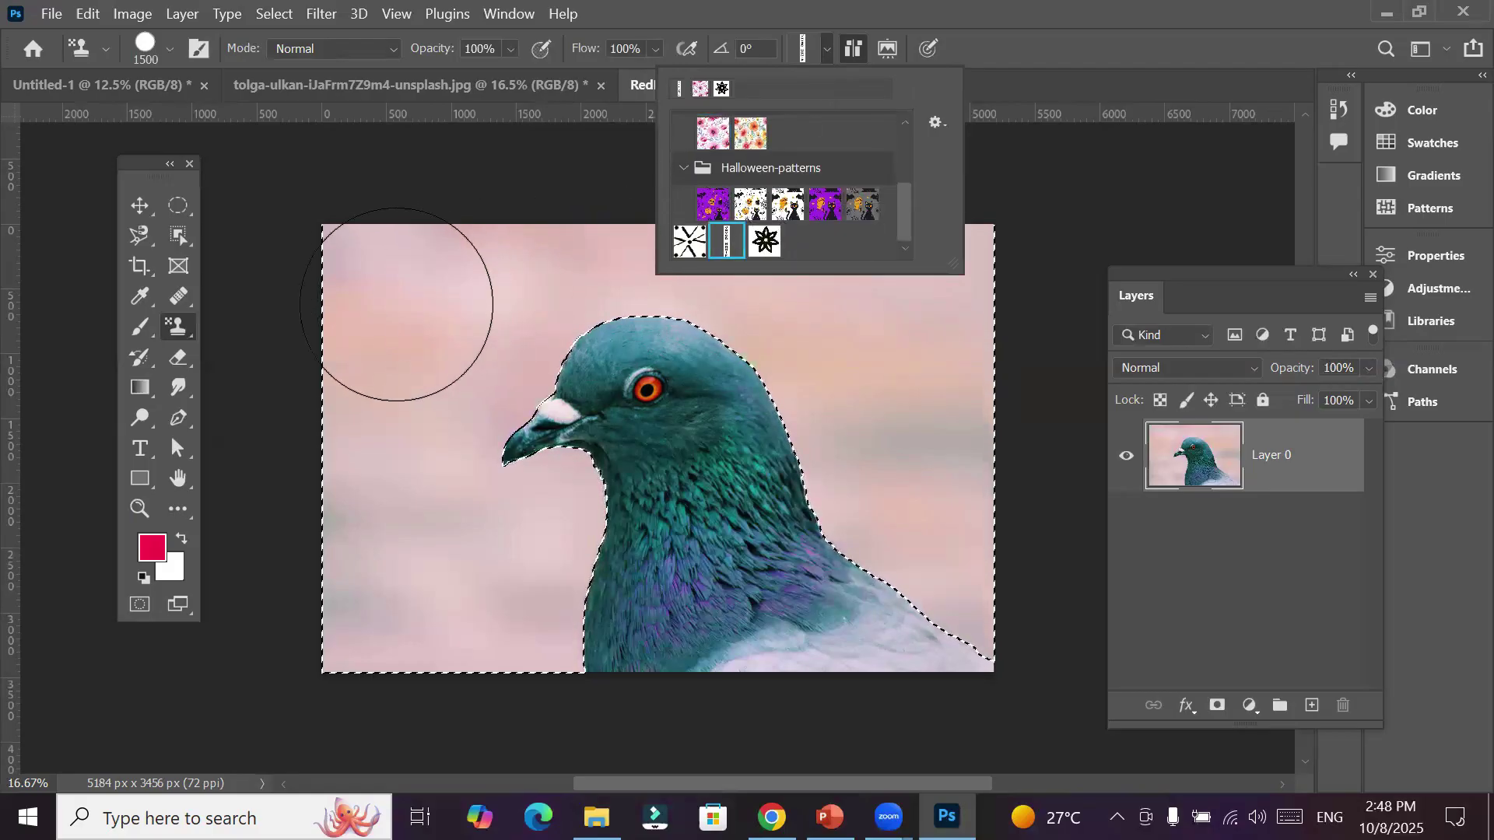
left_click(414, 294)
mouse_move(413, 293)
left_mouse_down()
mouse_move(887, 271)
mouse_move(895, 342)
left_mouse_up()
mouse_move(364, 493)
left_mouse_down()
mouse_move(347, 538)
mouse_move(589, 460)
mouse_move(860, 444)
mouse_move(949, 468)
mouse_move(712, 606)
mouse_move(368, 649)
mouse_move(505, 675)
mouse_move(773, 611)
mouse_move(1022, 451)
mouse_move(909, 662)
mouse_move(653, 687)
left_mouse_up()
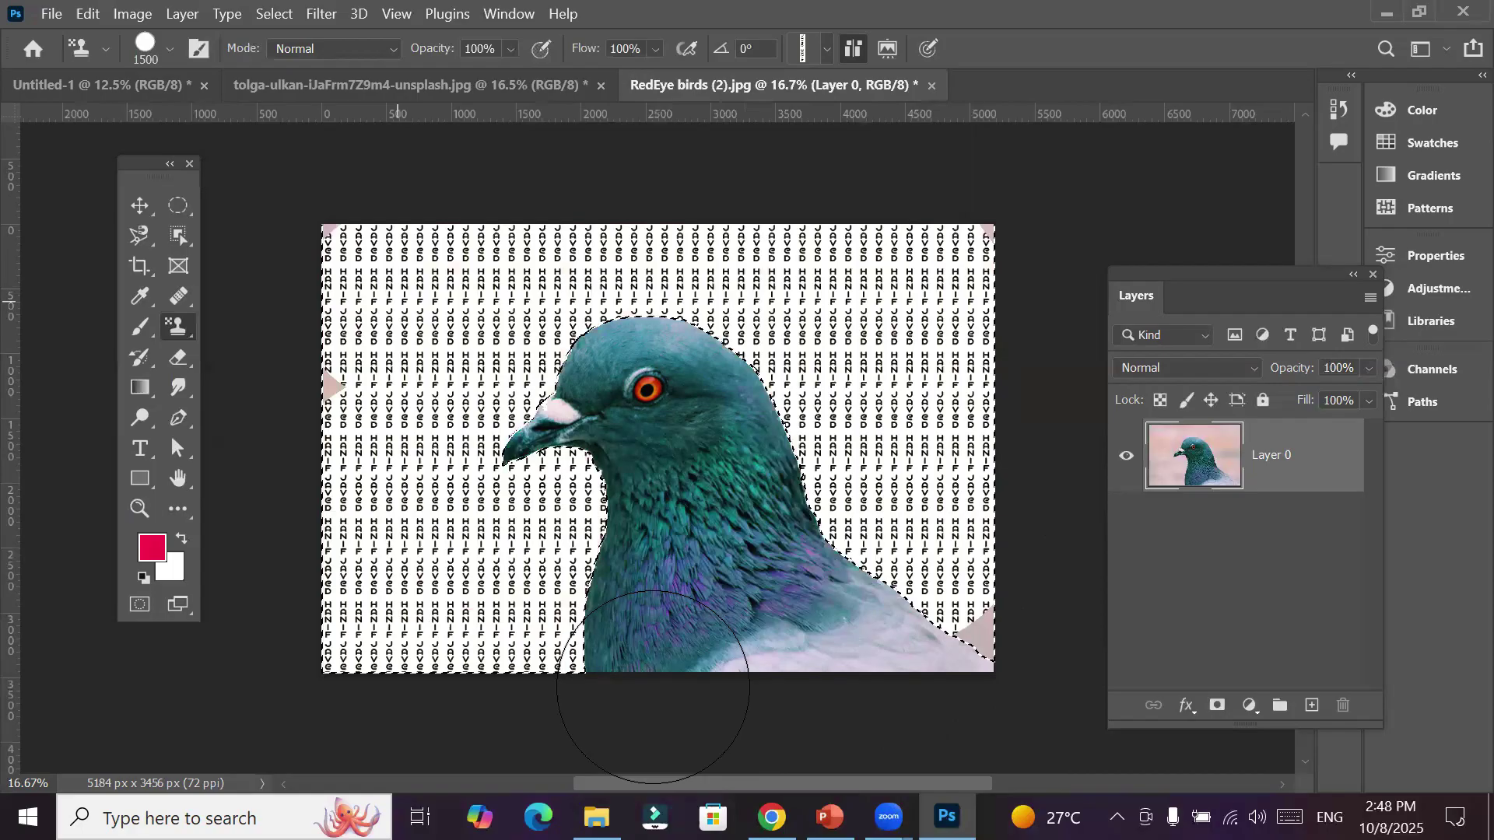
left_click_drag(950, 634, 965, 648)
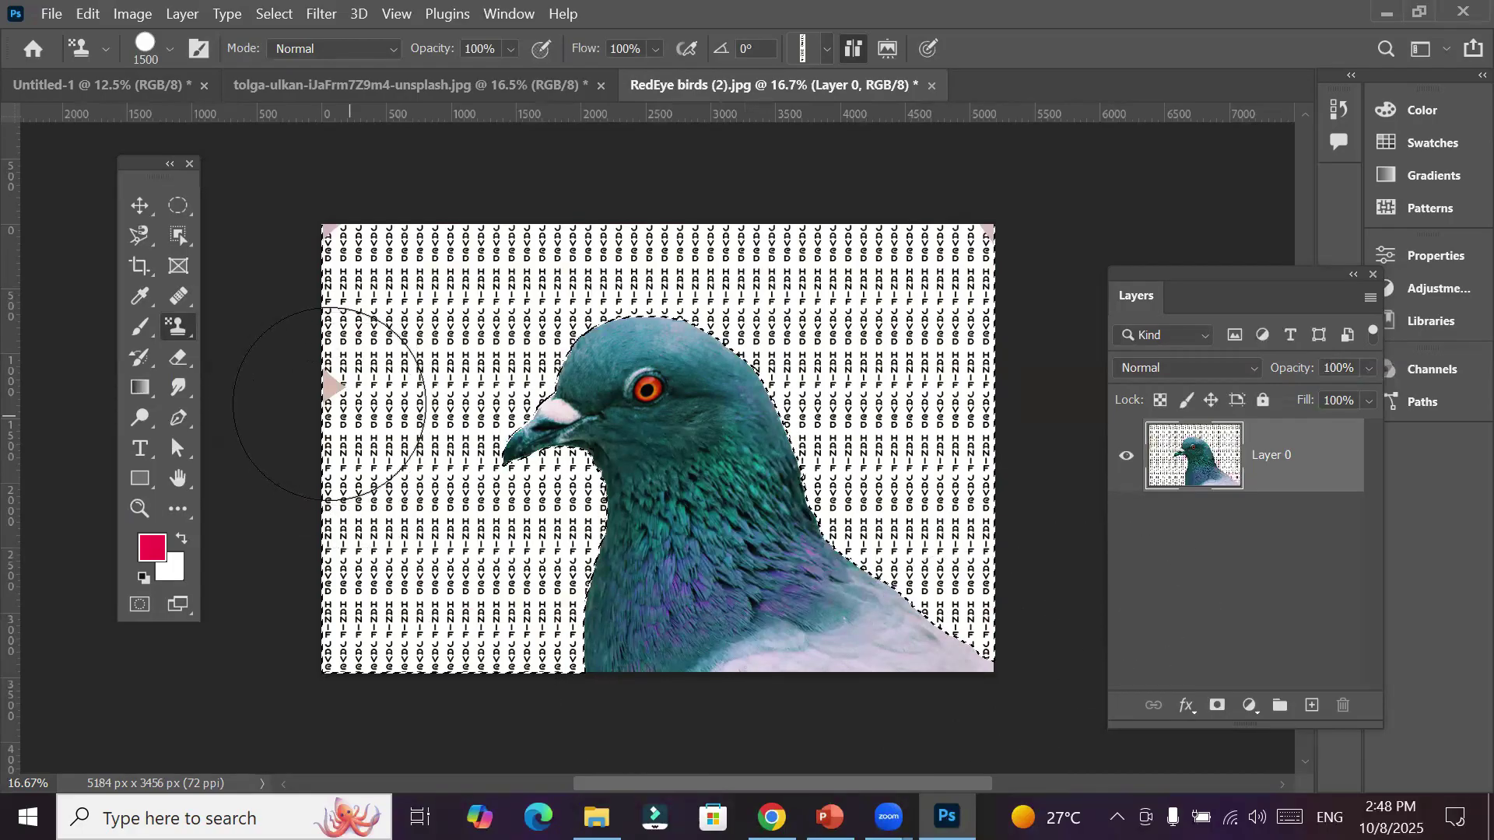
left_click_drag(389, 358, 357, 384)
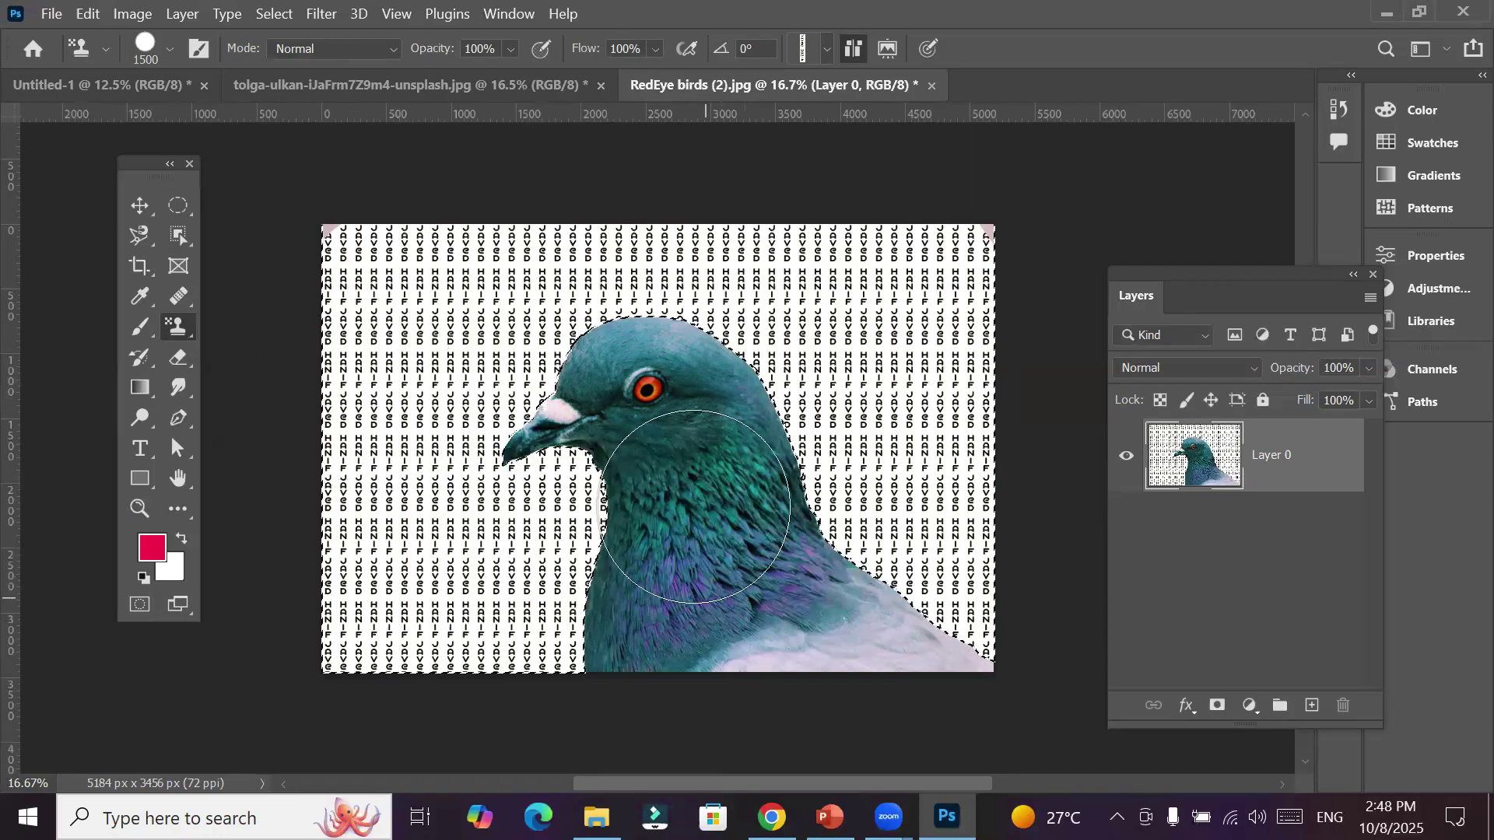
Undo the full-opacity text pattern stamping on the pigeon's background
scroll(896, 506, "up", 3)
scroll(896, 506, "down", 3)
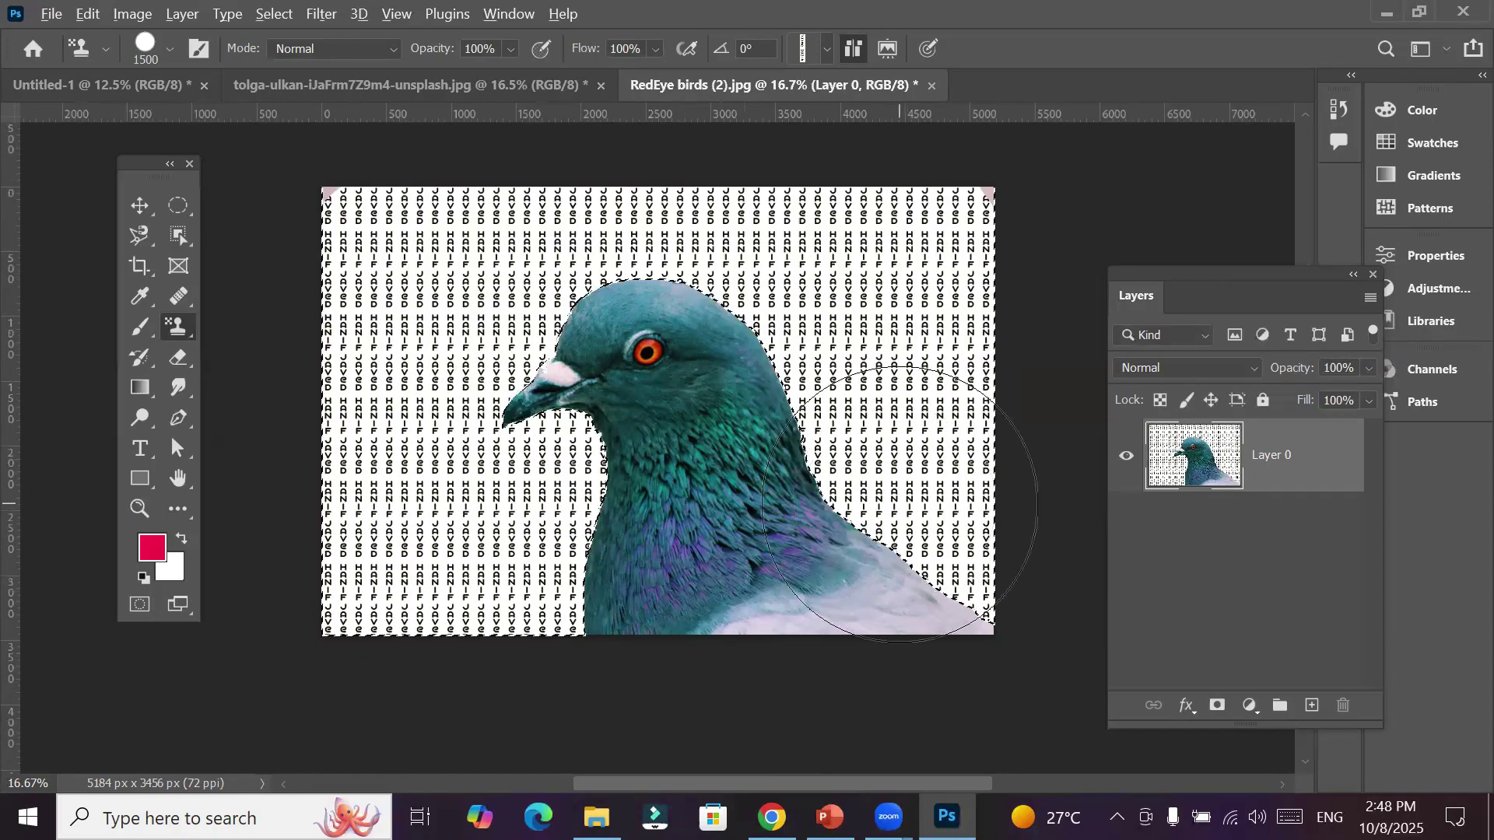
scroll(898, 504, "up", 2)
scroll(898, 504, "up", 2)
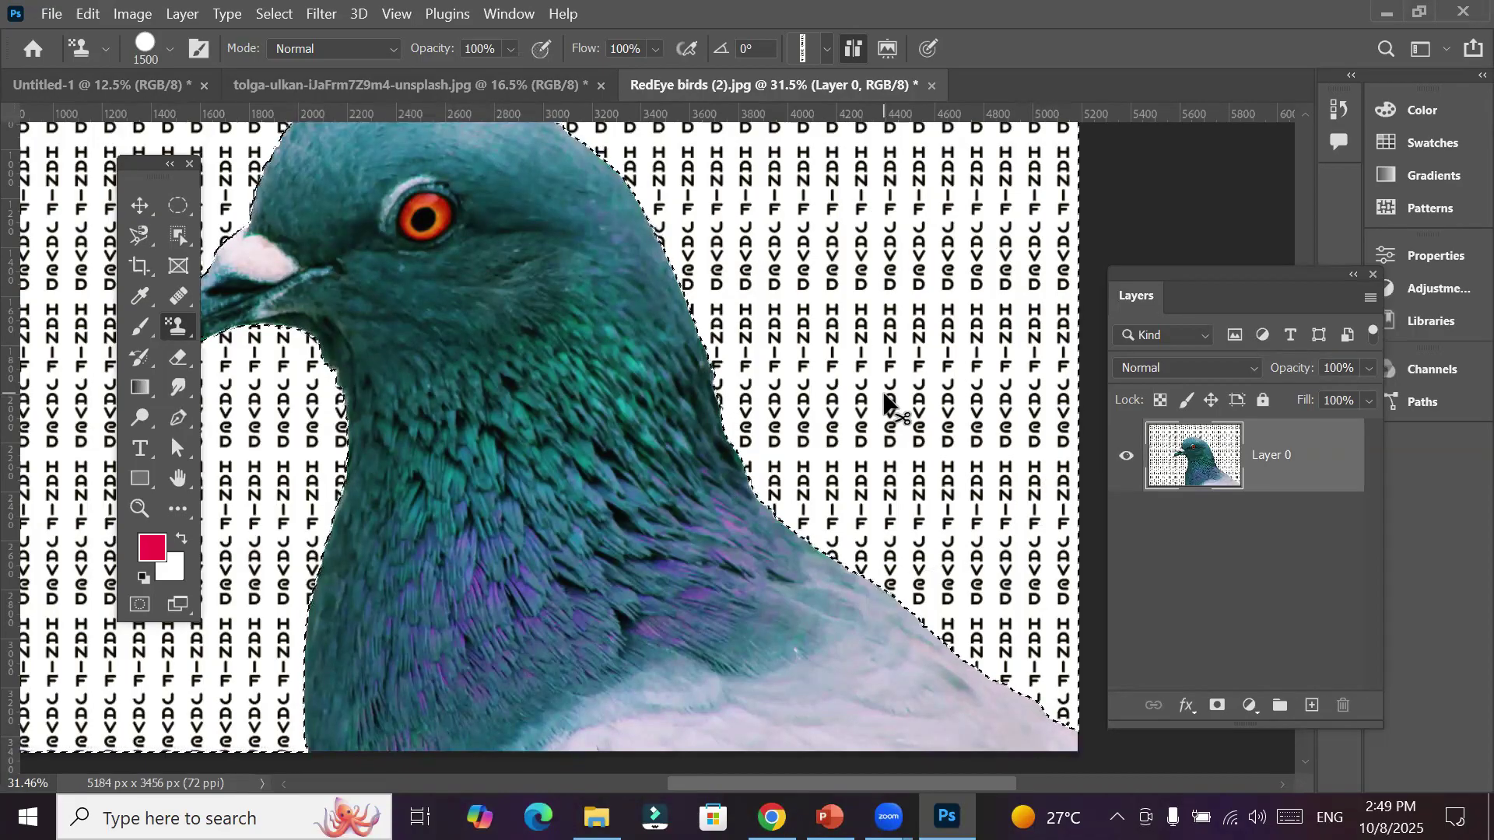
key("ctrl+z")
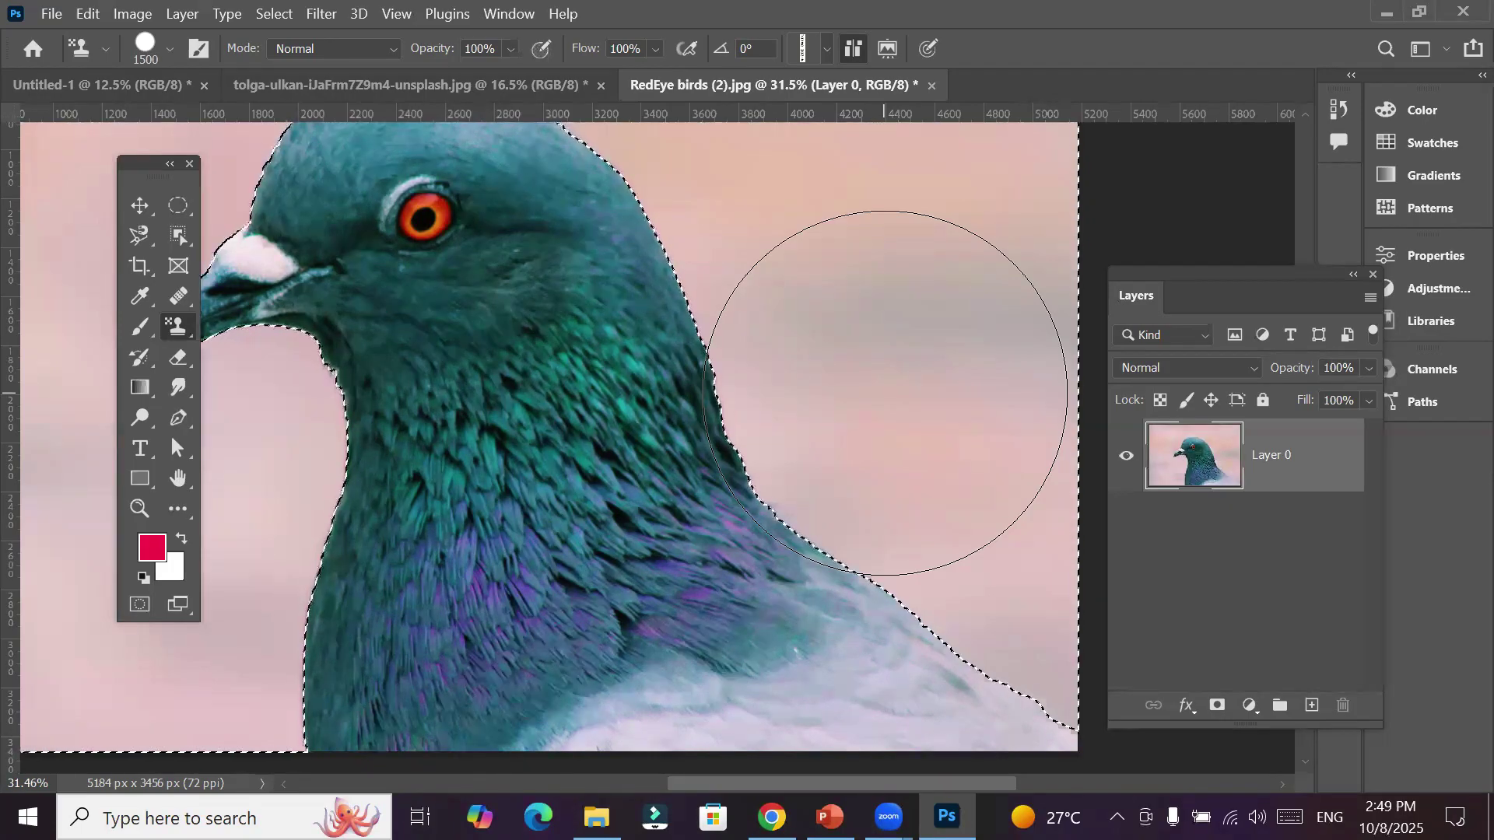
Lower the stamp opacity to 30% and stamp the text pattern over the background behind the pigeon's head and back
left_click(509, 47)
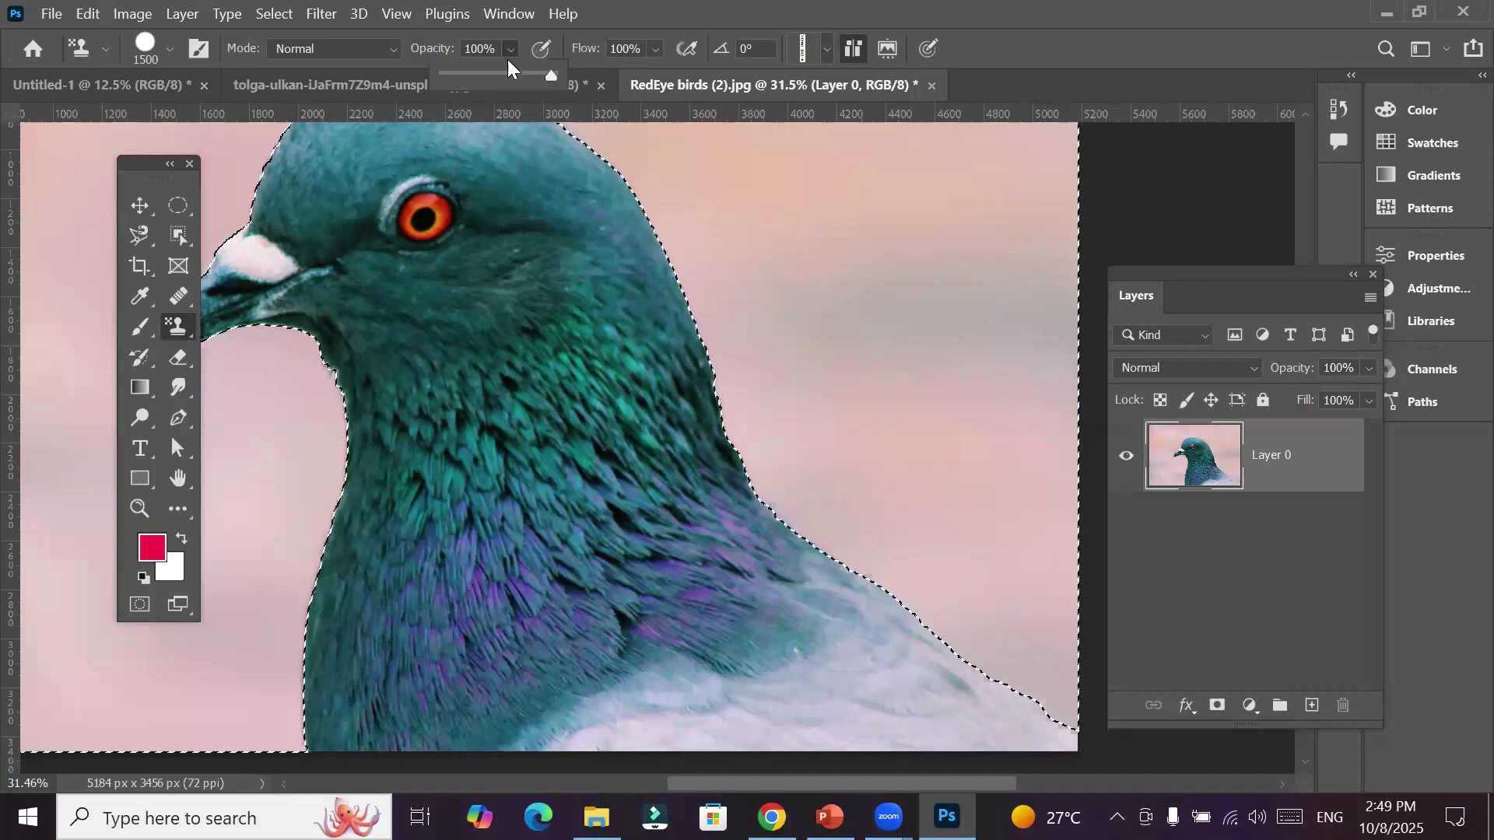
left_click_drag(546, 77, 476, 86)
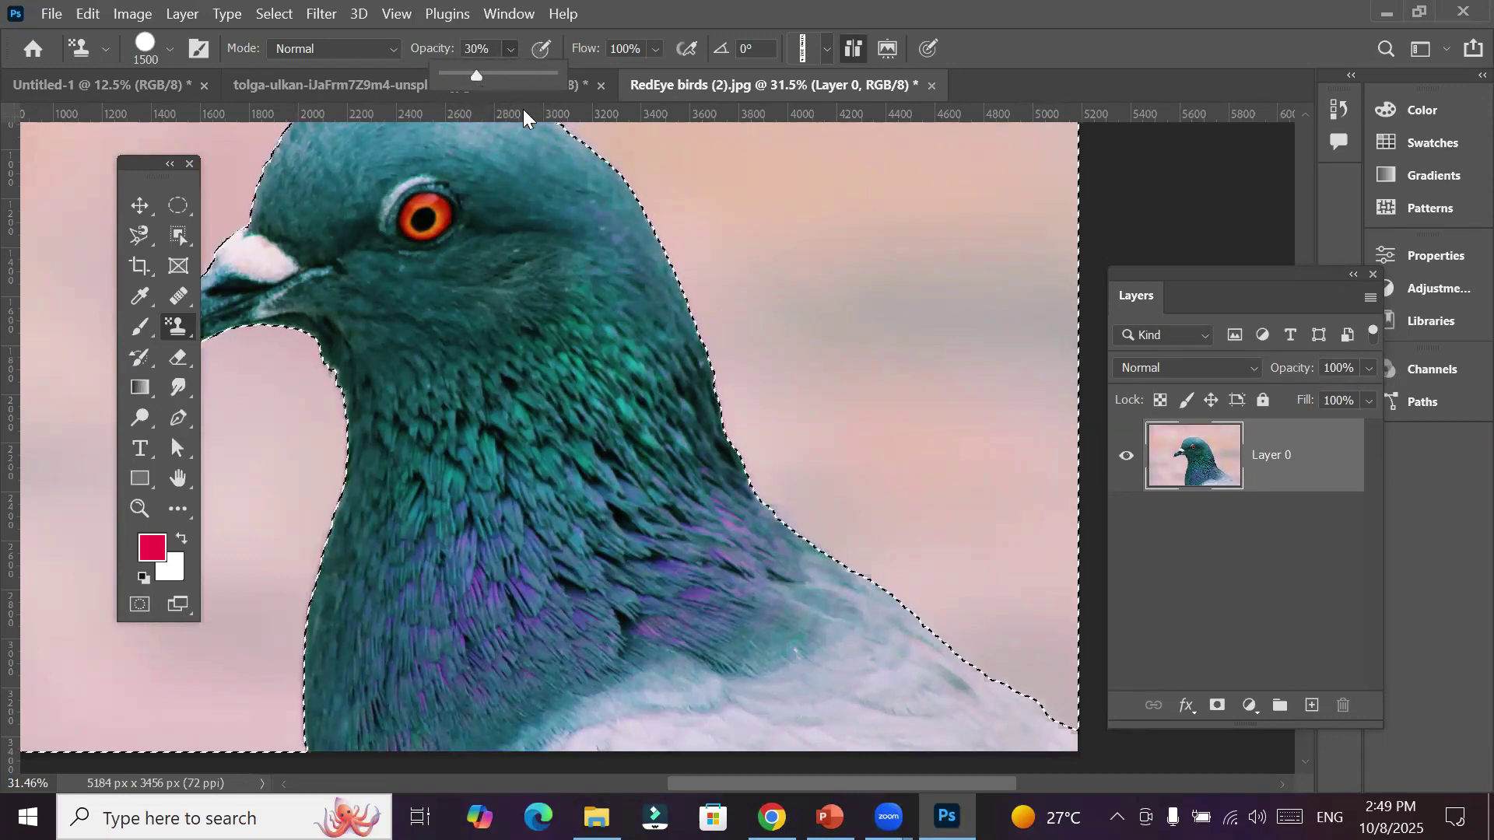
mouse_move(943, 227)
left_mouse_down()
mouse_move(1027, 299)
mouse_move(988, 413)
mouse_move(680, 473)
mouse_move(759, 510)
mouse_move(1138, 585)
left_mouse_up()
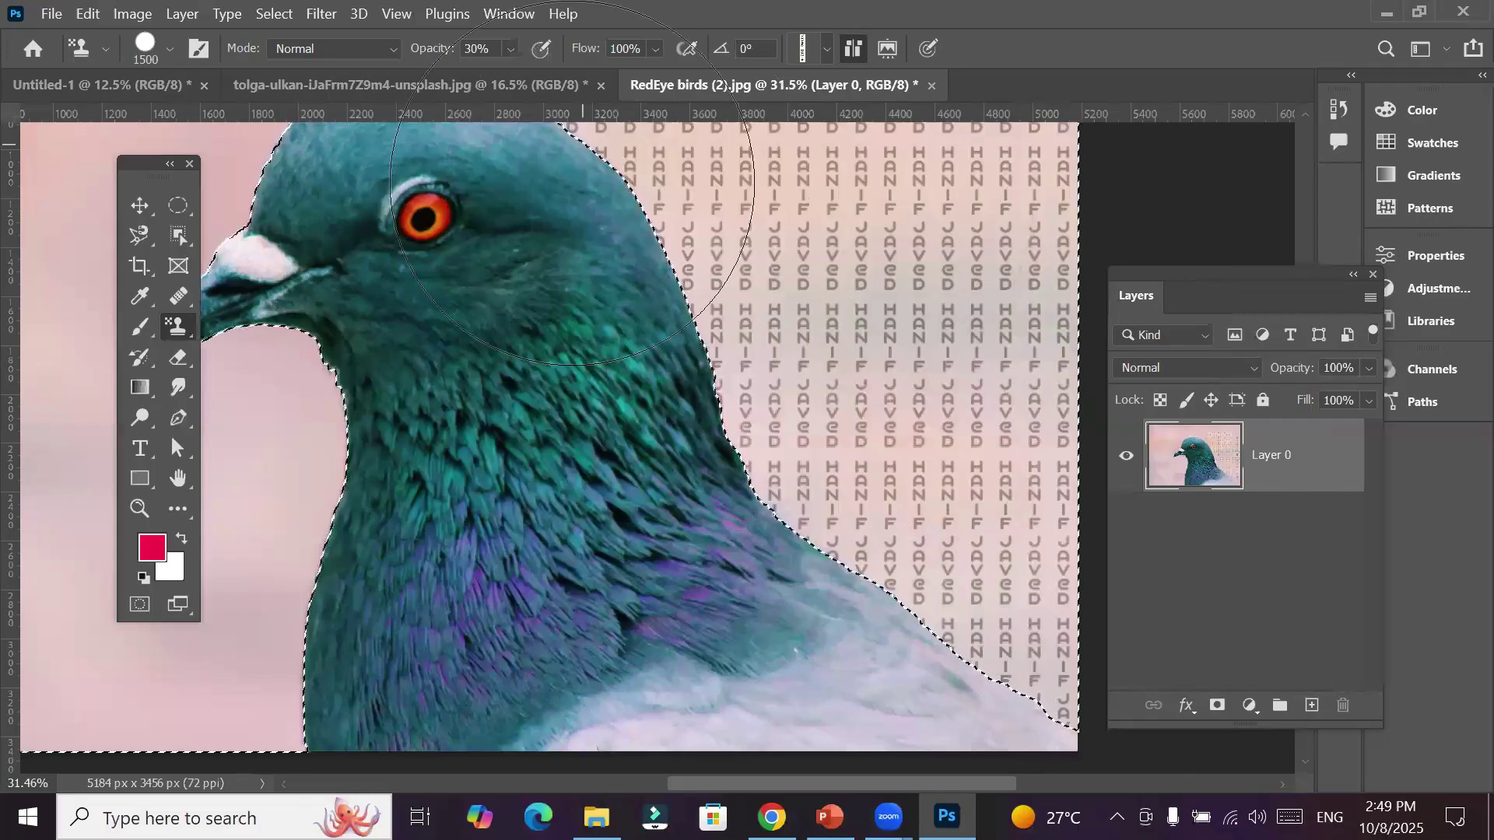
Set the stamp opacity to 100% and stamp the text pattern over the background in front of the pigeon's beak and neck
left_click(512, 47)
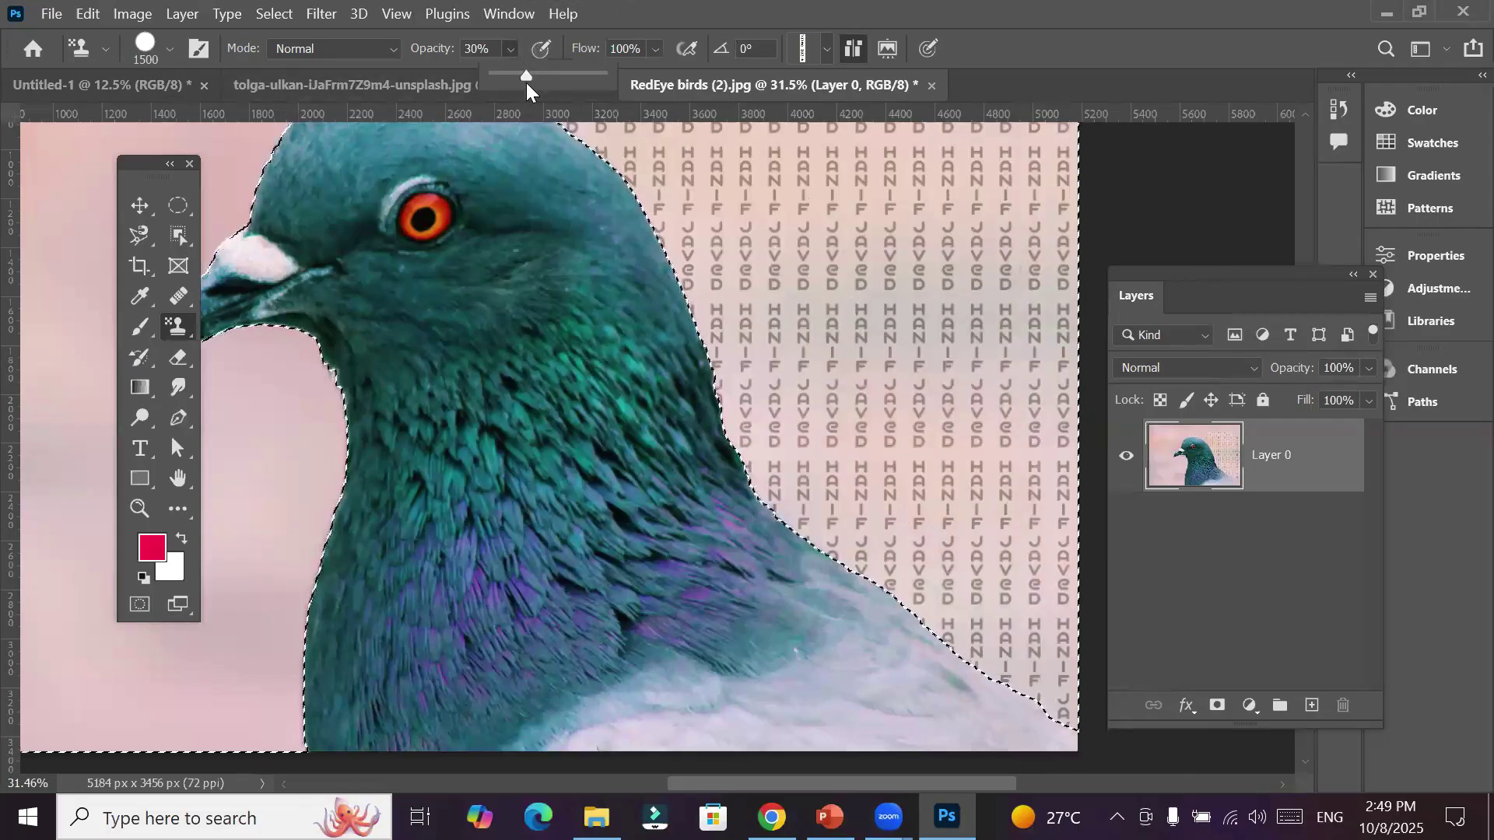
left_click_drag(549, 73, 607, 72)
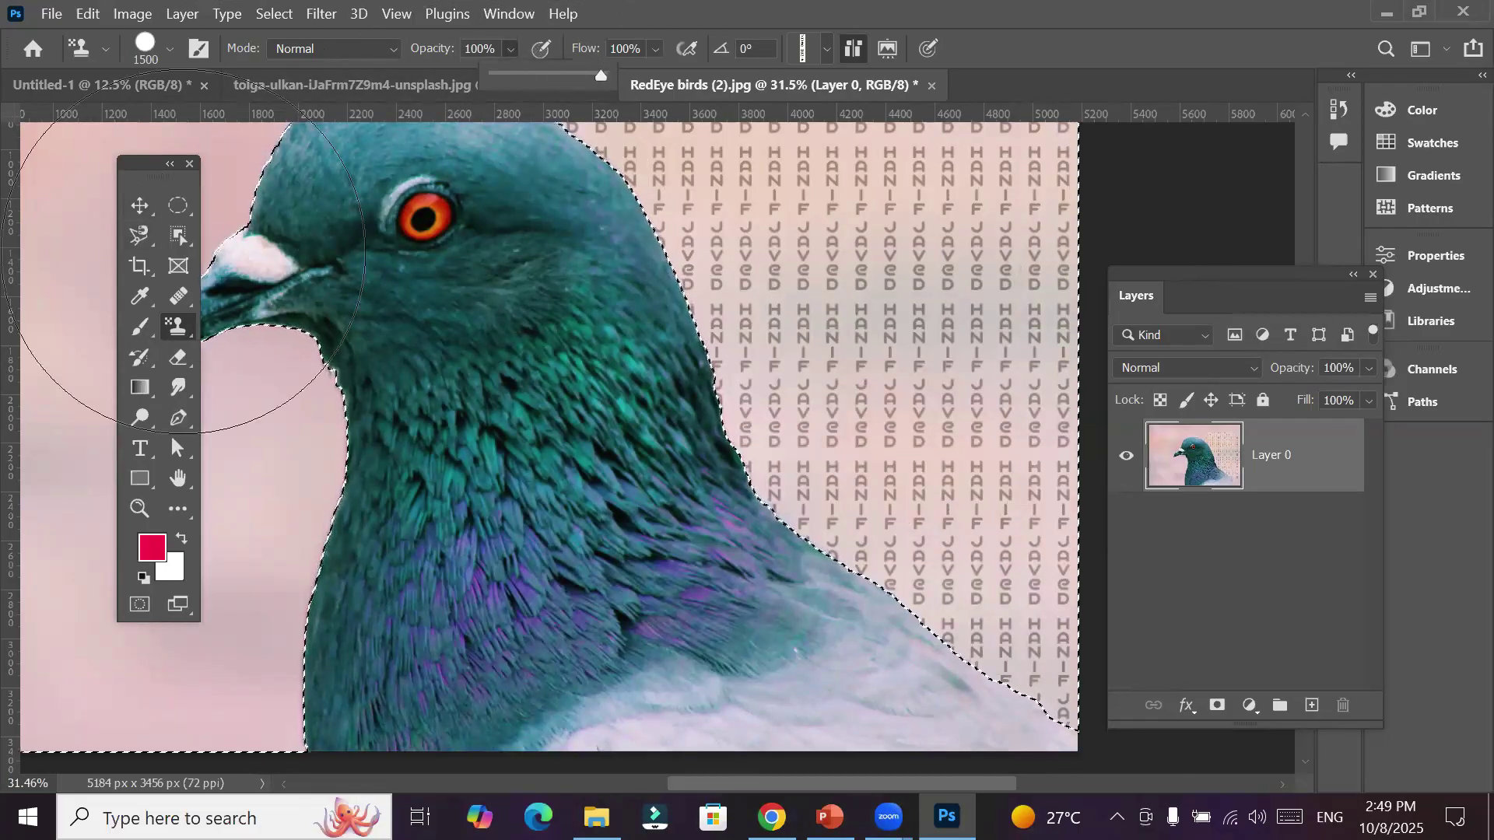
left_click(155, 257)
left_click(190, 367)
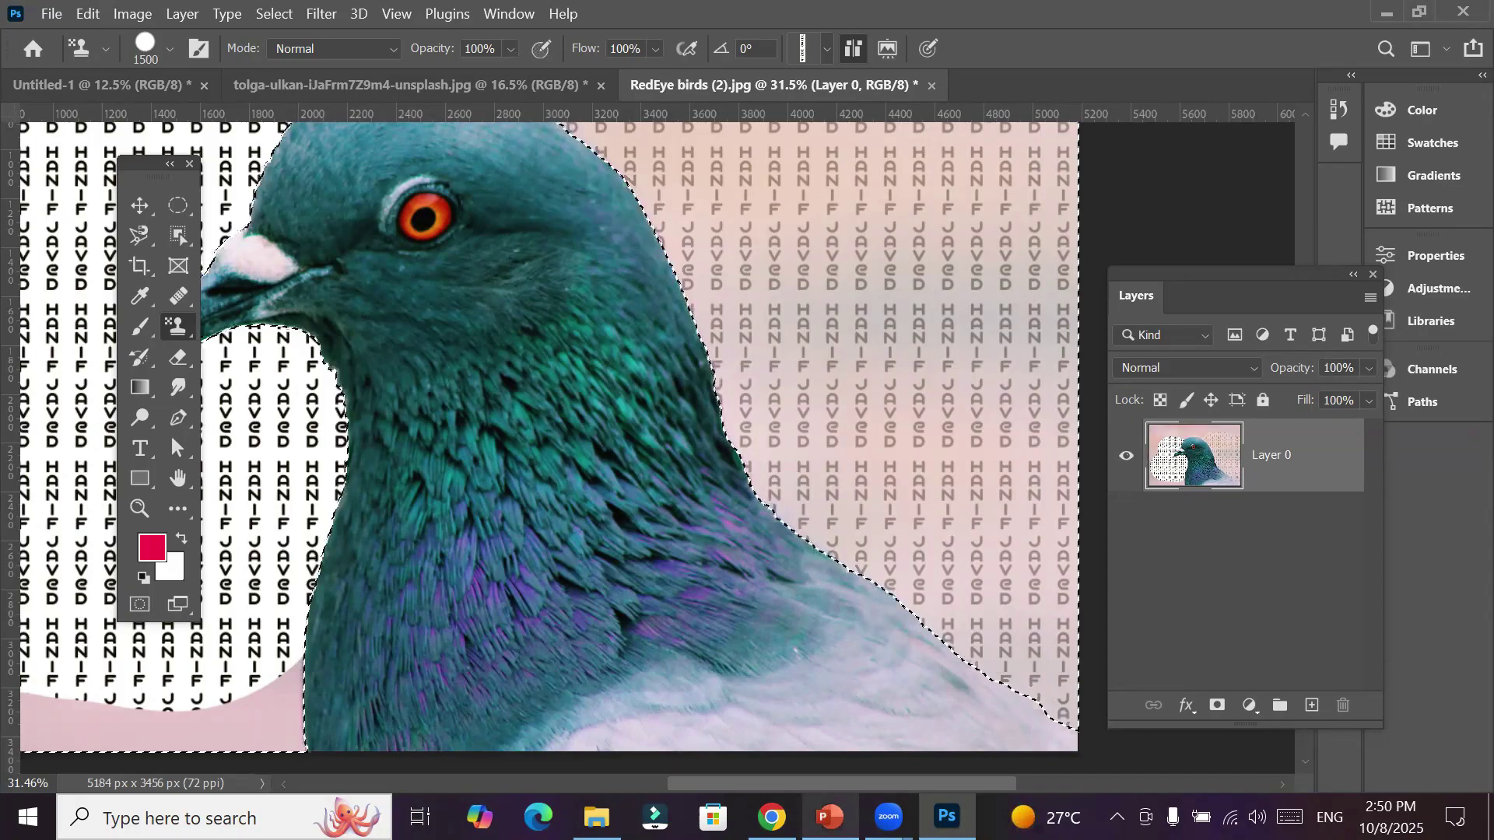
Switch to the PS Toolbox presentation in PowerPoint and review the slides backwards from the Clone Stamp slide to the Brush Tool title slide
left_click(829, 817)
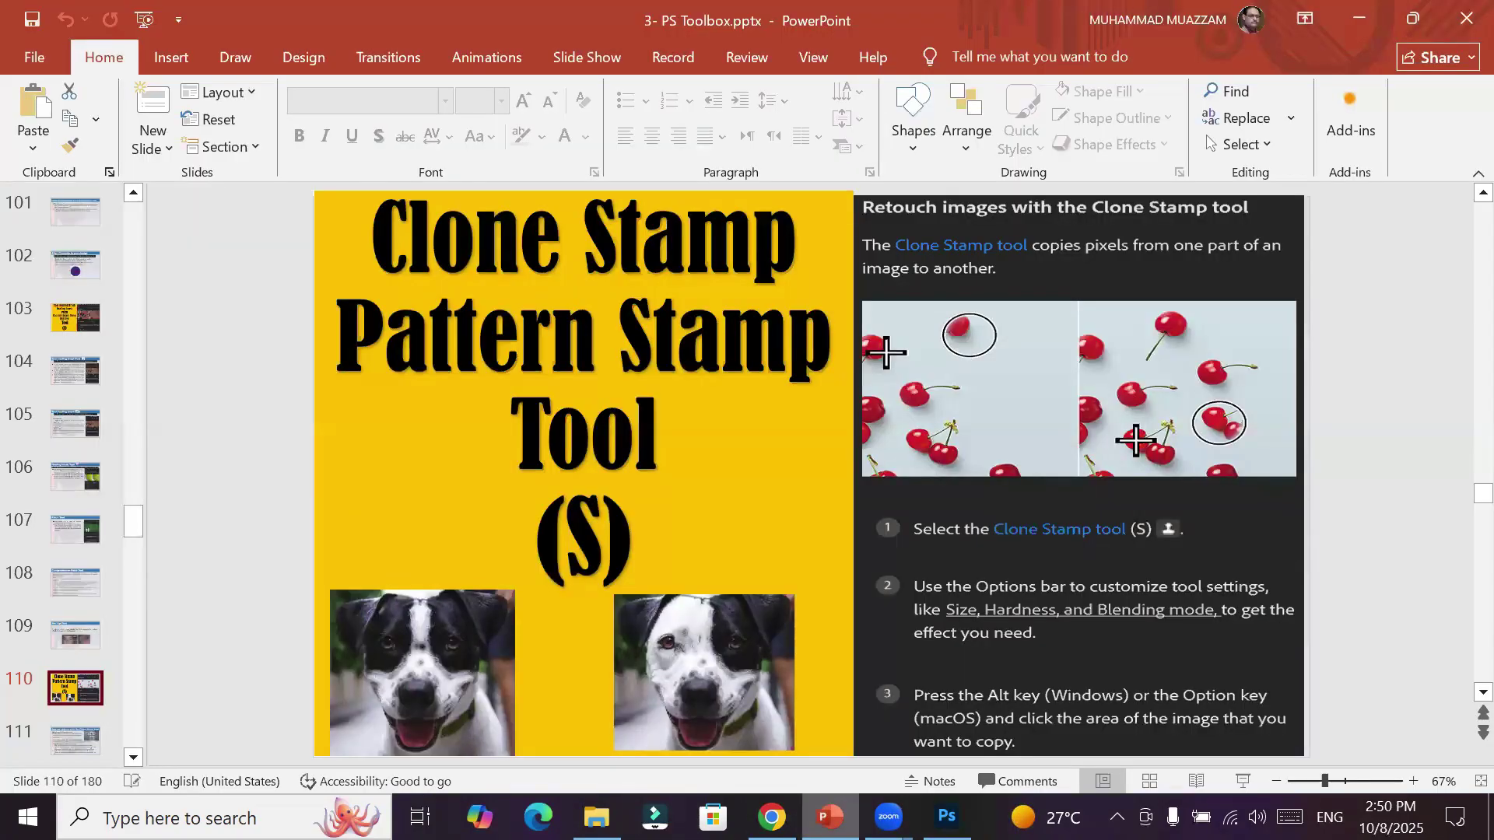
key("Page_Up")
key("Page_Up")
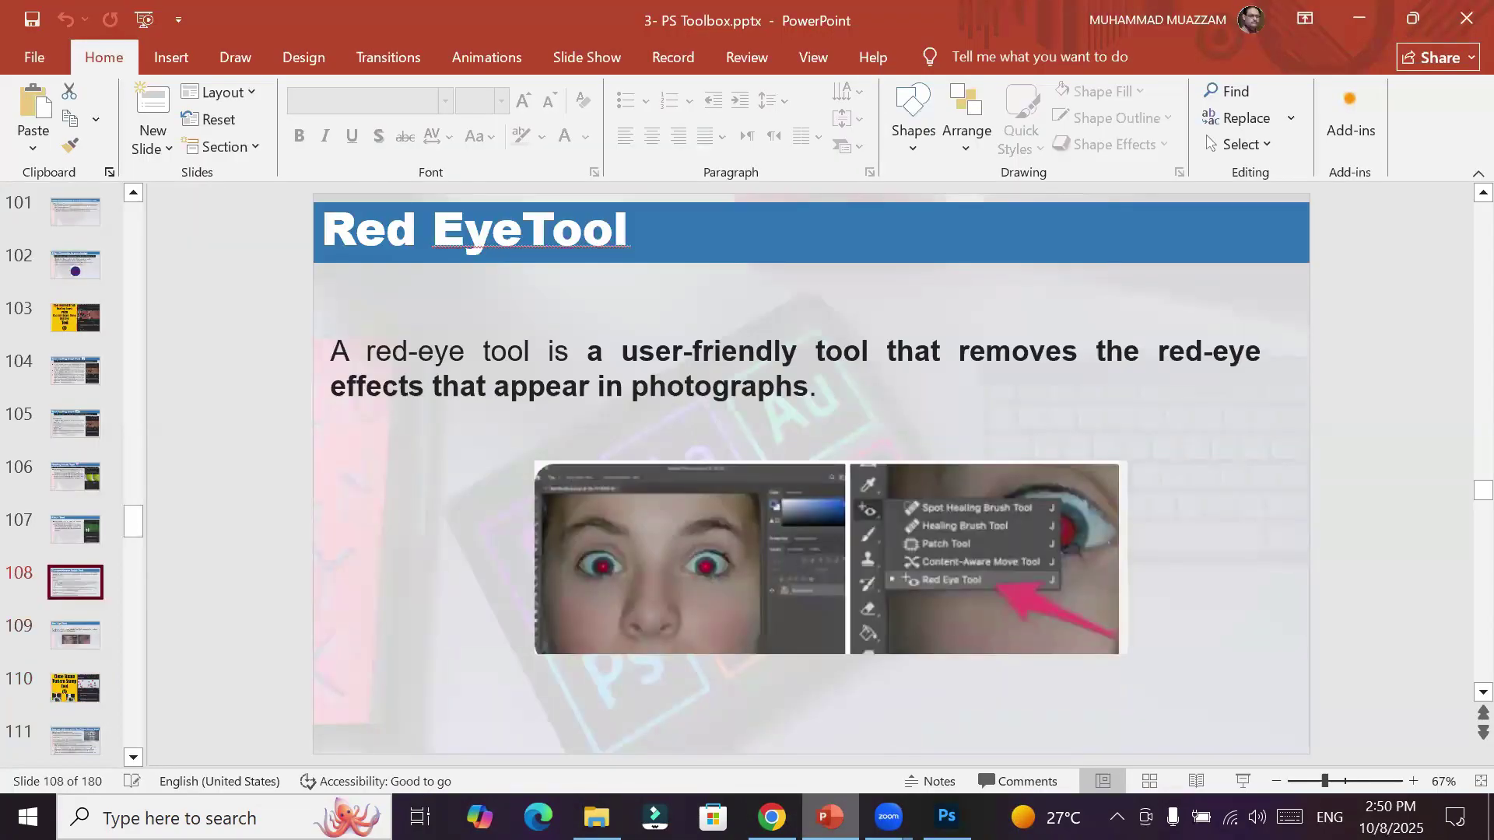
key("Page_Up")
key("Page_Up")
key("Page_Up")
key("Page_Up")
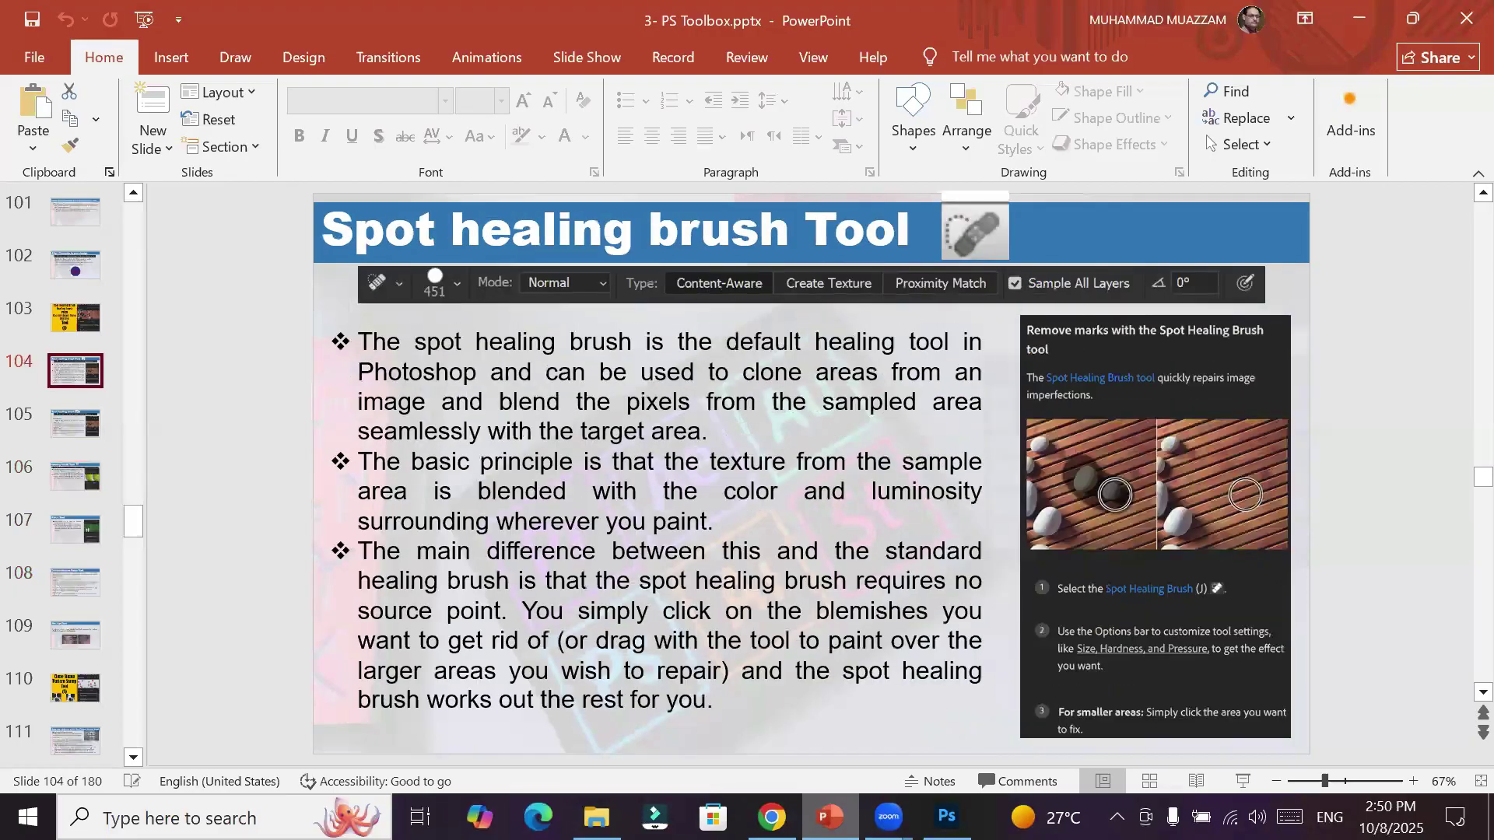
key("Page_Up")
key("Page_Up")
key("Page_Up")
key("Page_Up")
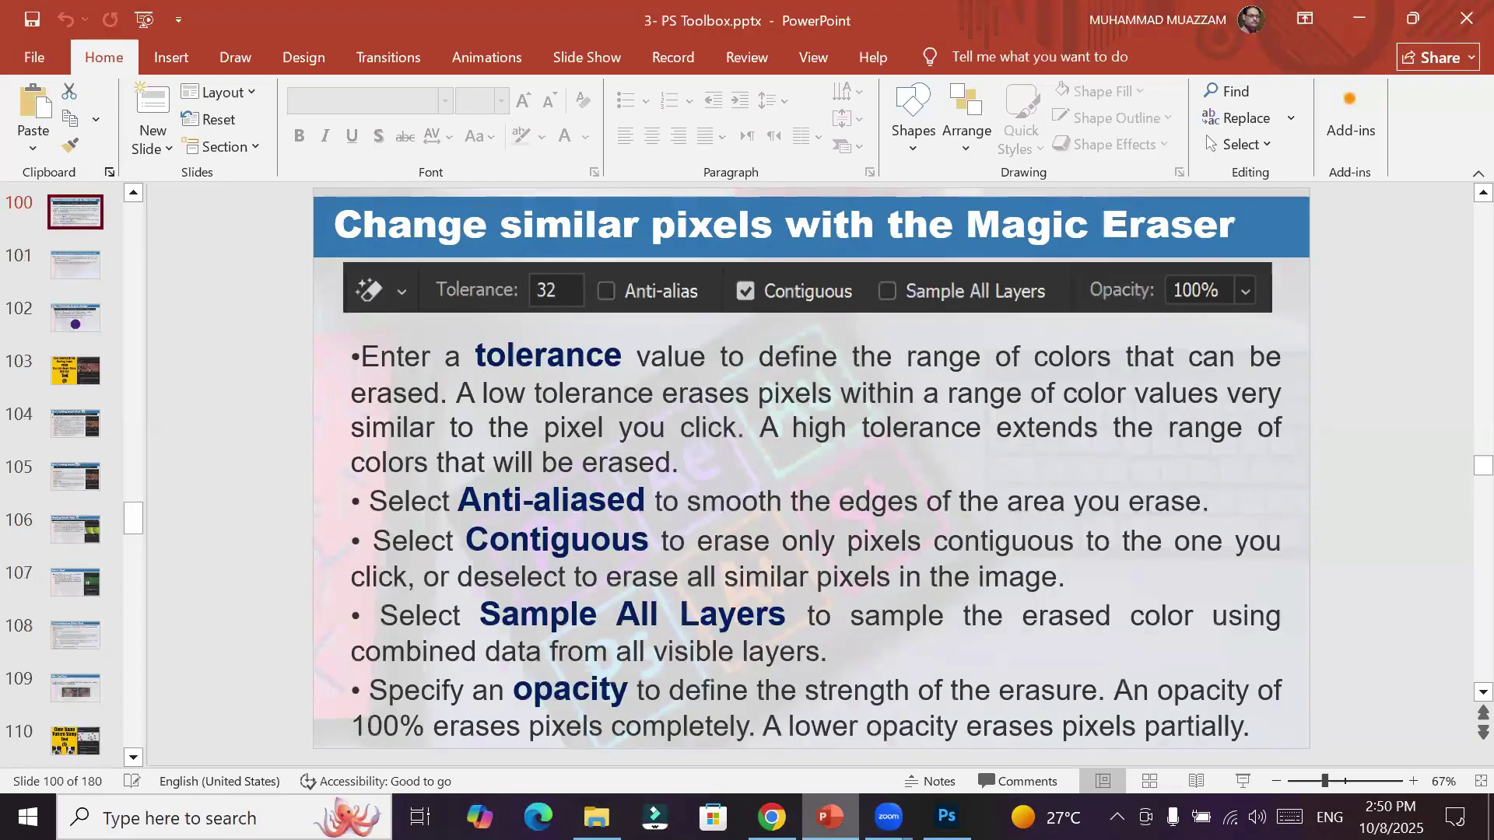
key("Page_Up")
key("Page_Up")
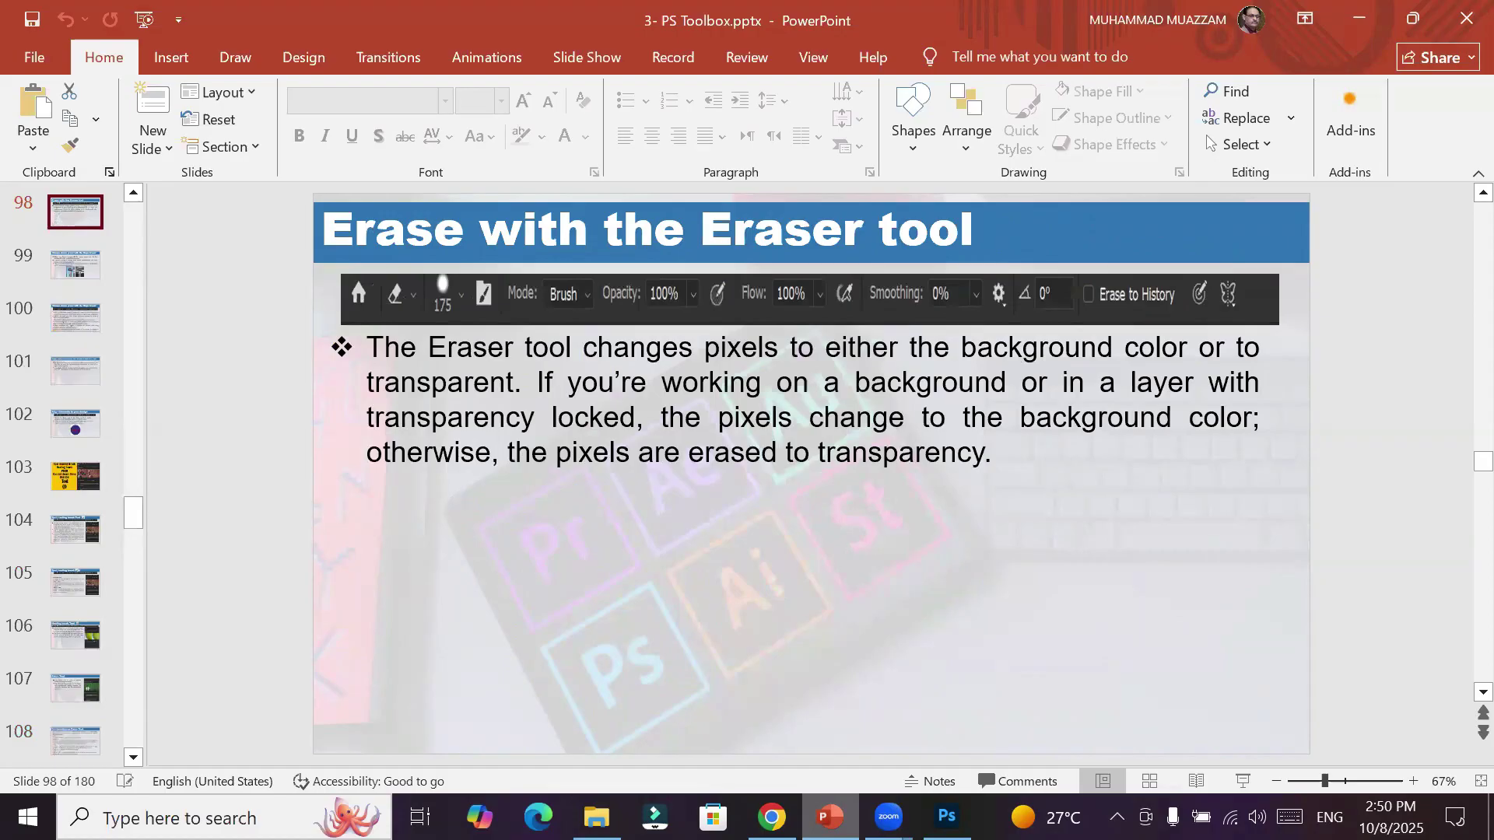
key("Page_Up")
key("Page_Up")
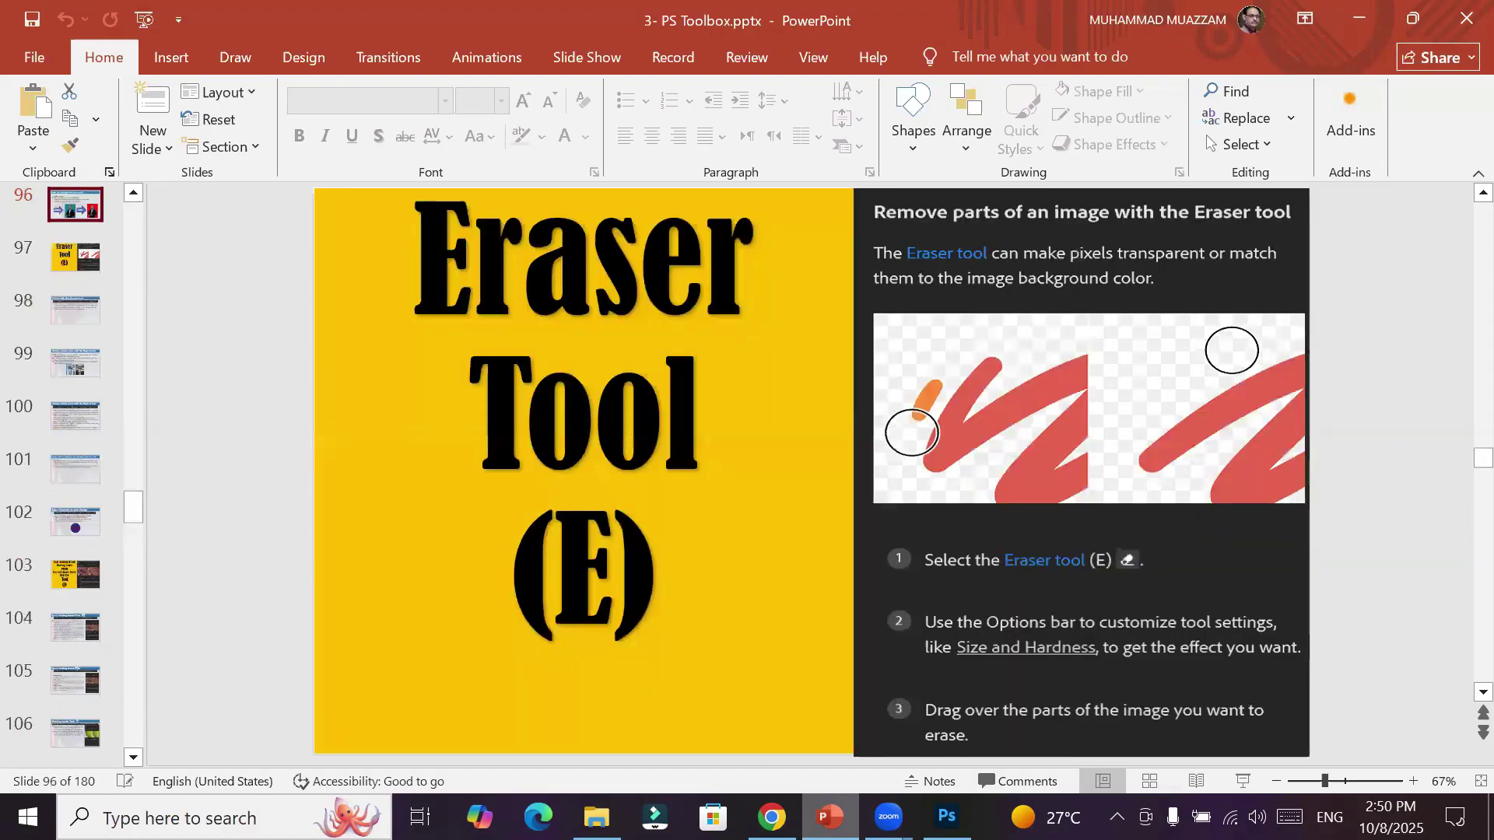
key("Page_Up")
key("Page_Up")
key("Page_Up")
key("Page_Up")
key("Page_Up")
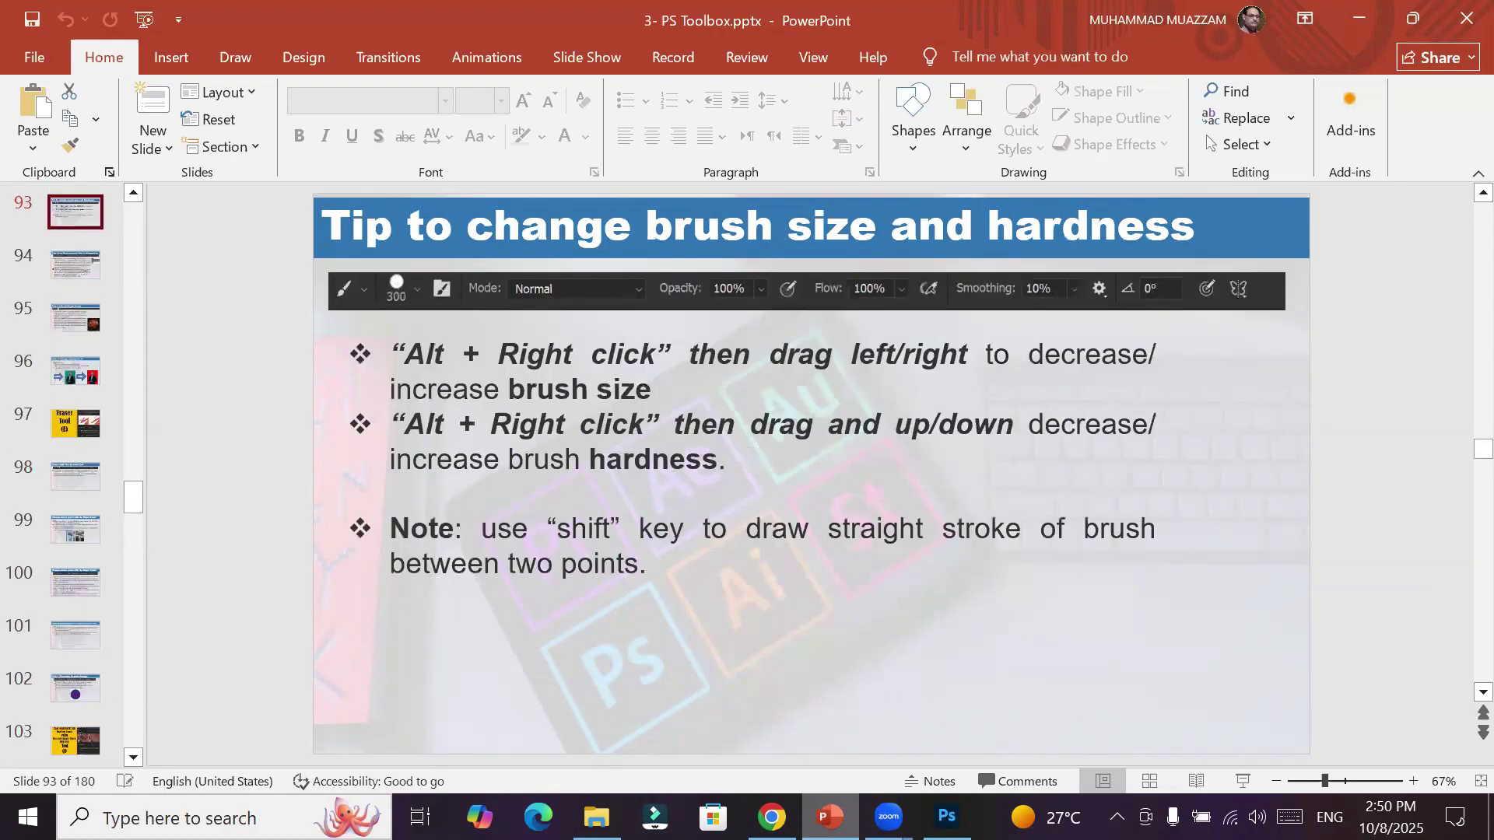
key("Page_Up")
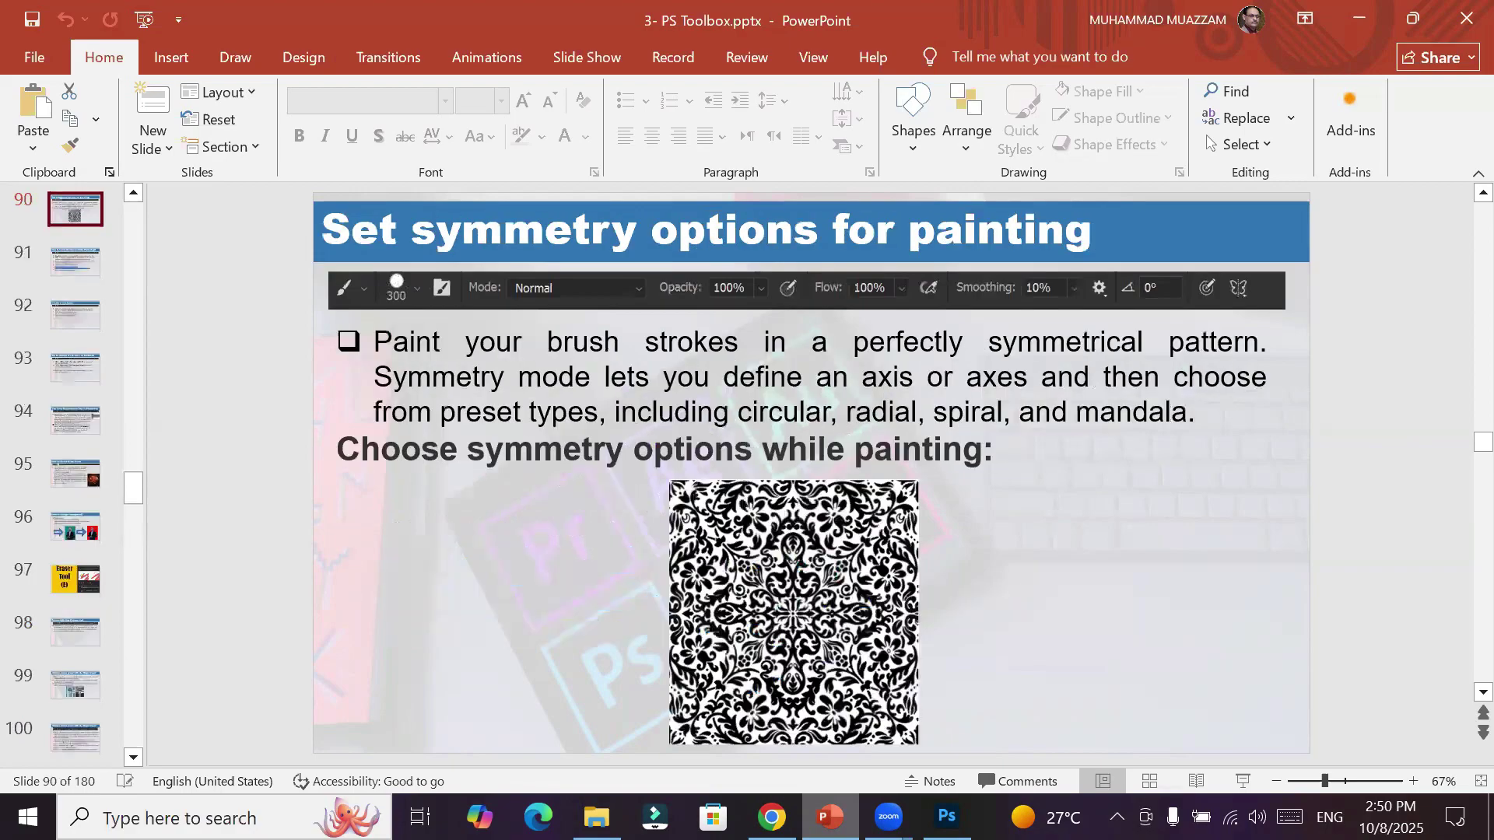
key("Page_Up")
key("Page_Up")
key("Page_Up")
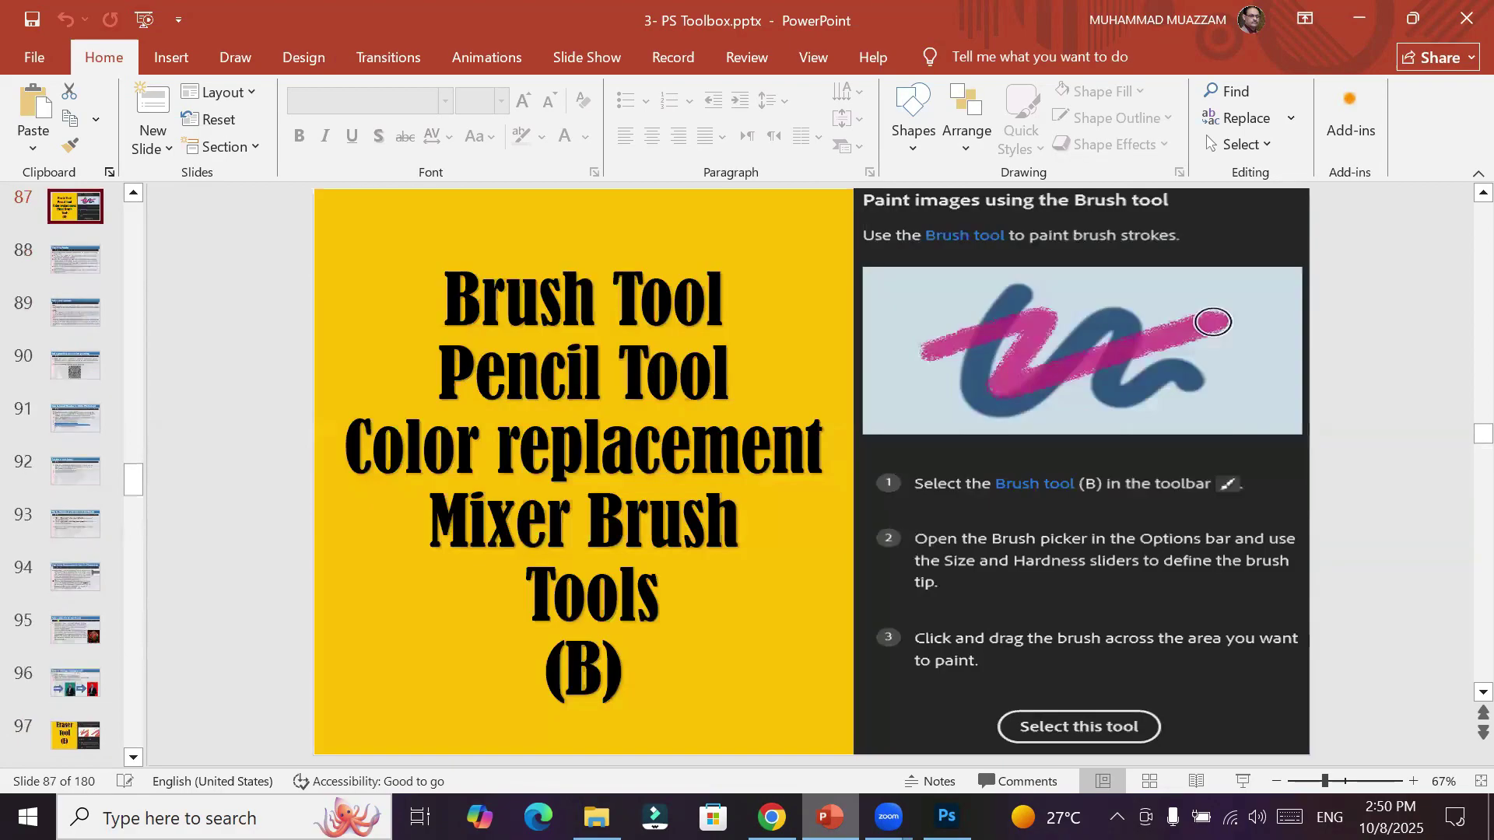
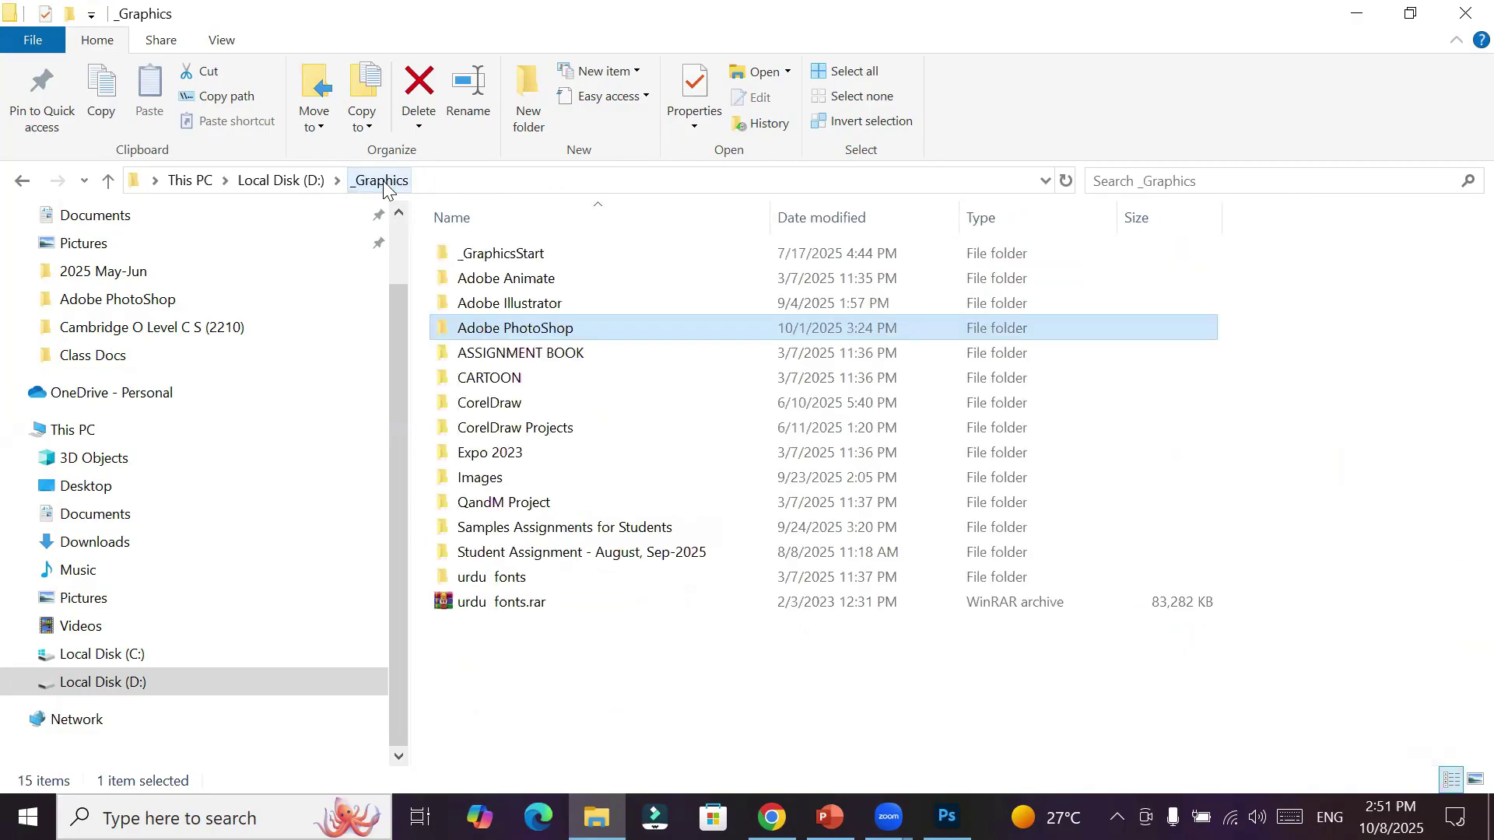
Find the portrait of the woman in a denim jacket in the Images\Models folder and open it as a new Photoshop document
double_click(563, 479)
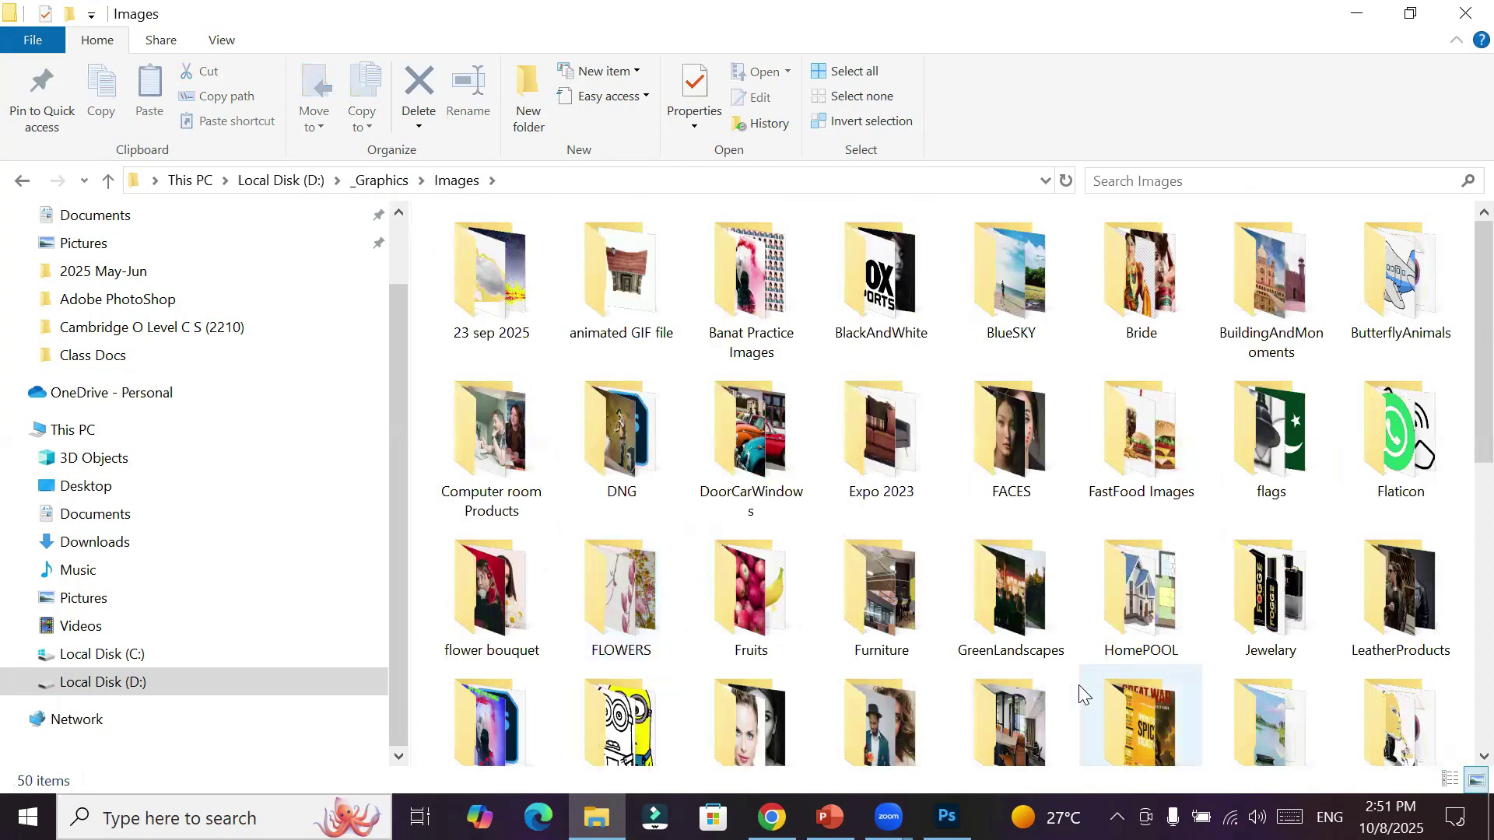
scroll(1084, 692, "down", 3)
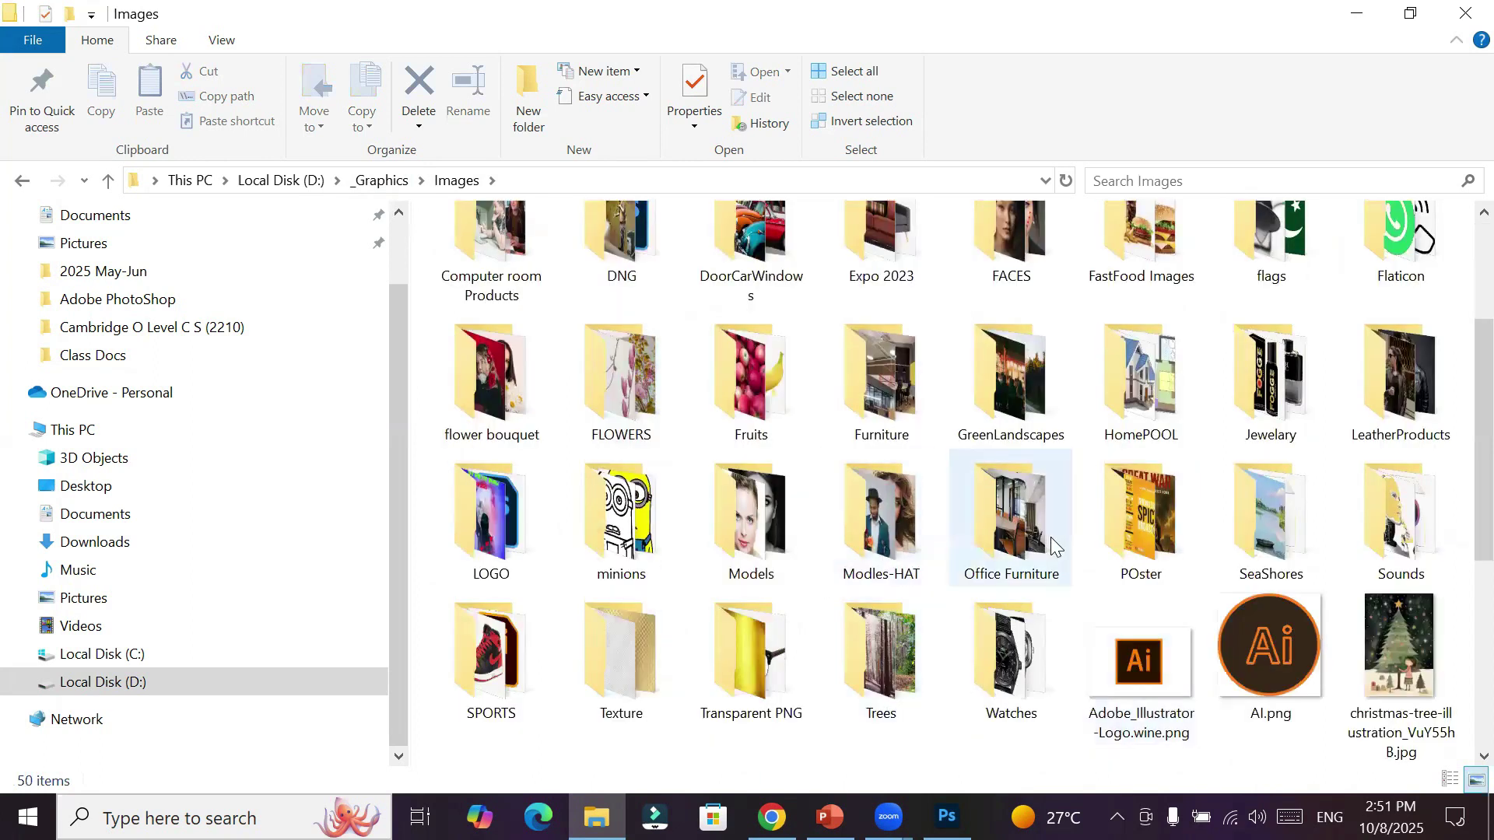
double_click(762, 552)
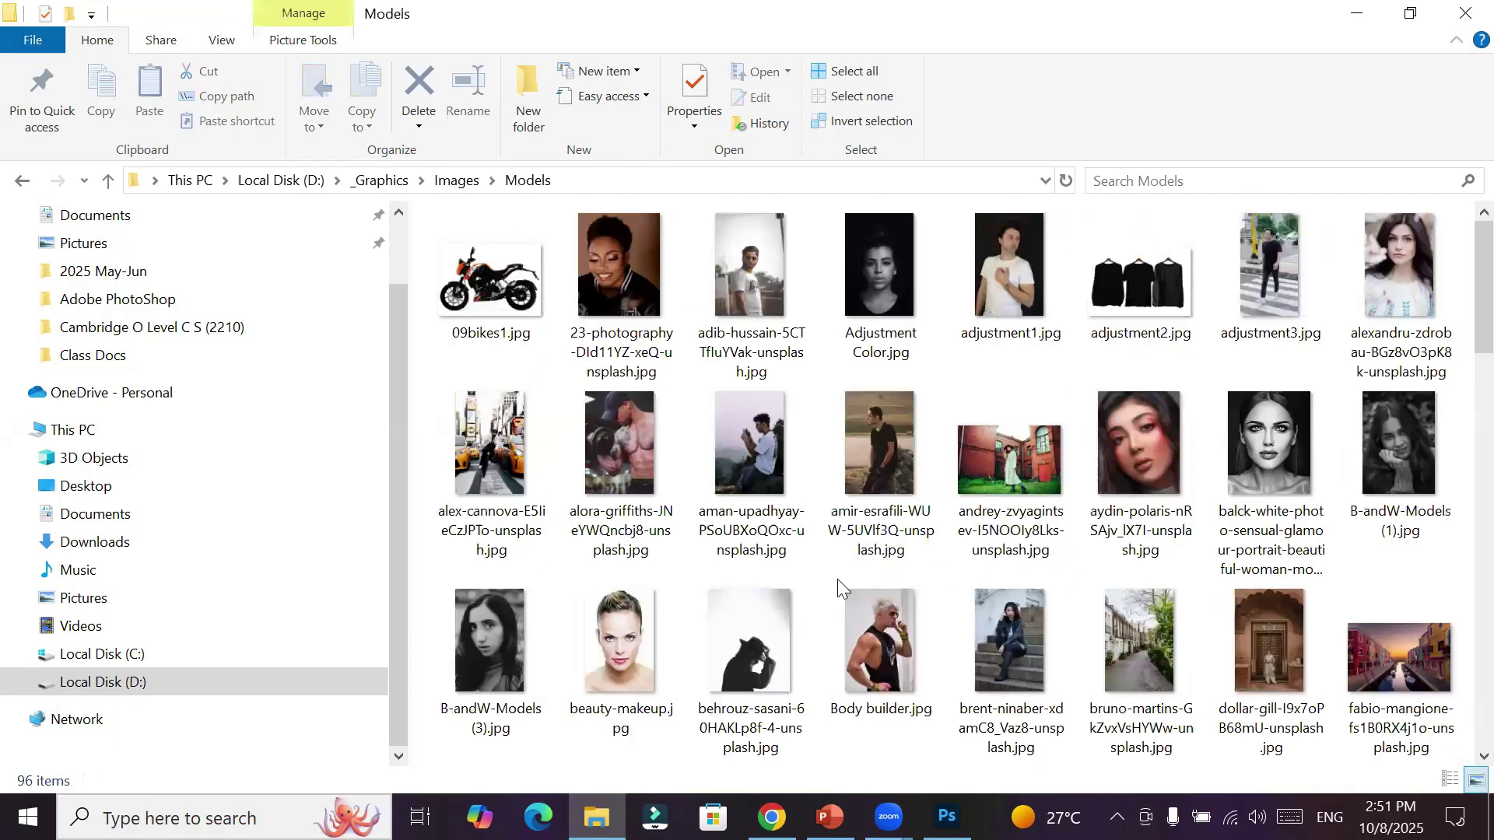
scroll(837, 579, "down", 3)
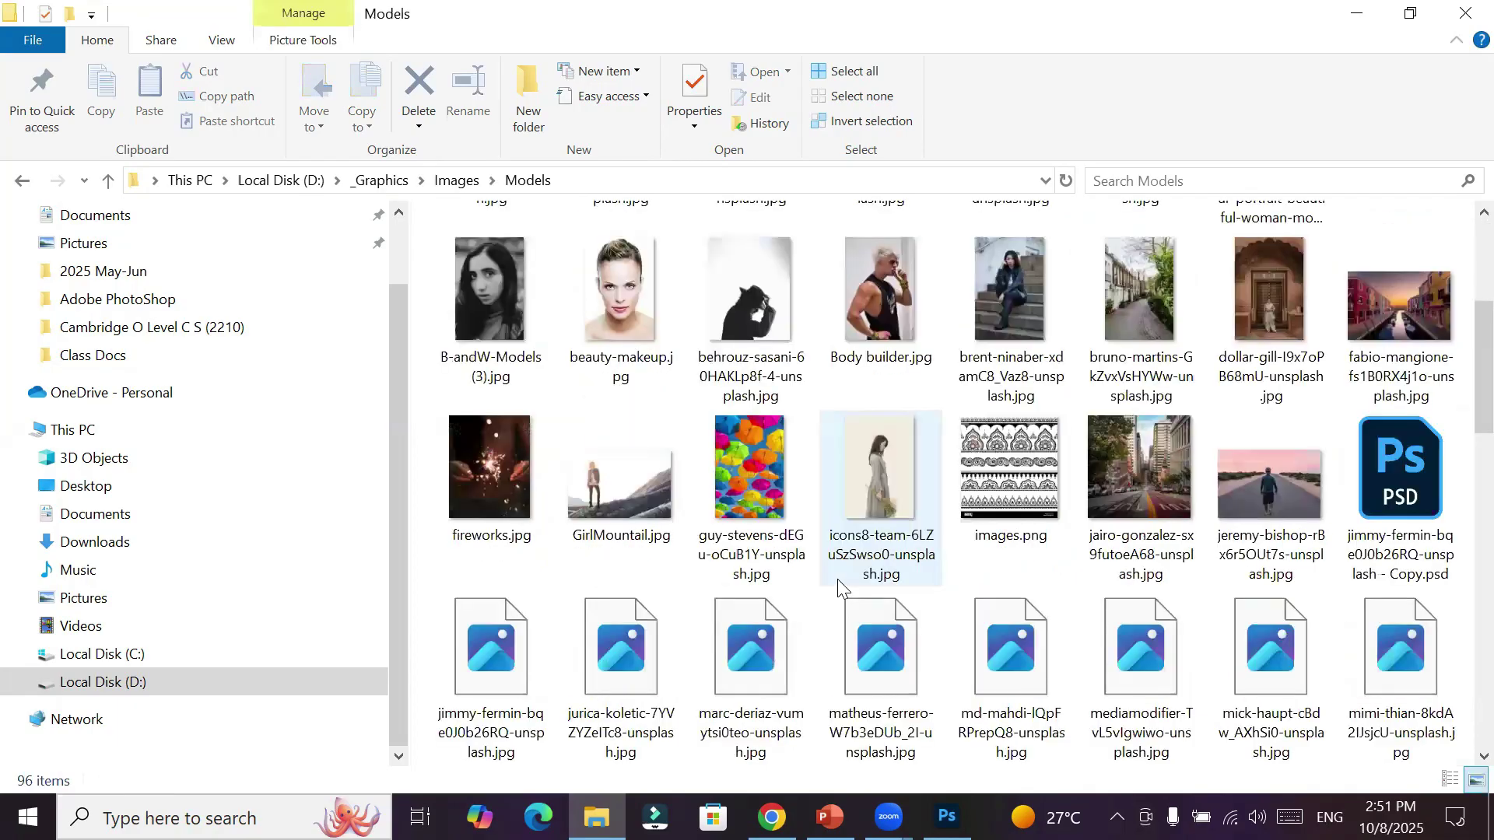
scroll(837, 579, "down", 3)
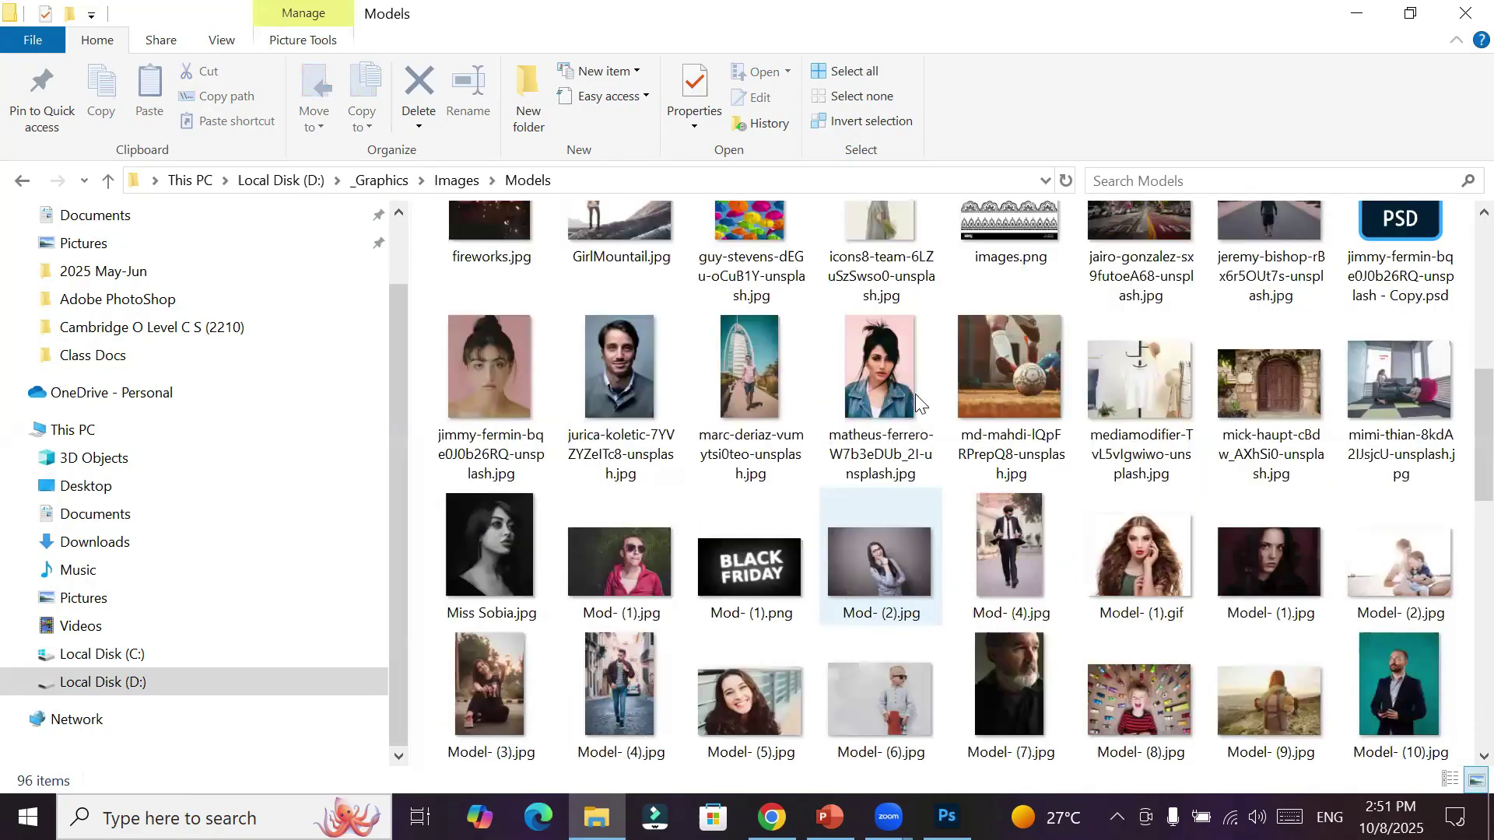
left_click(876, 399)
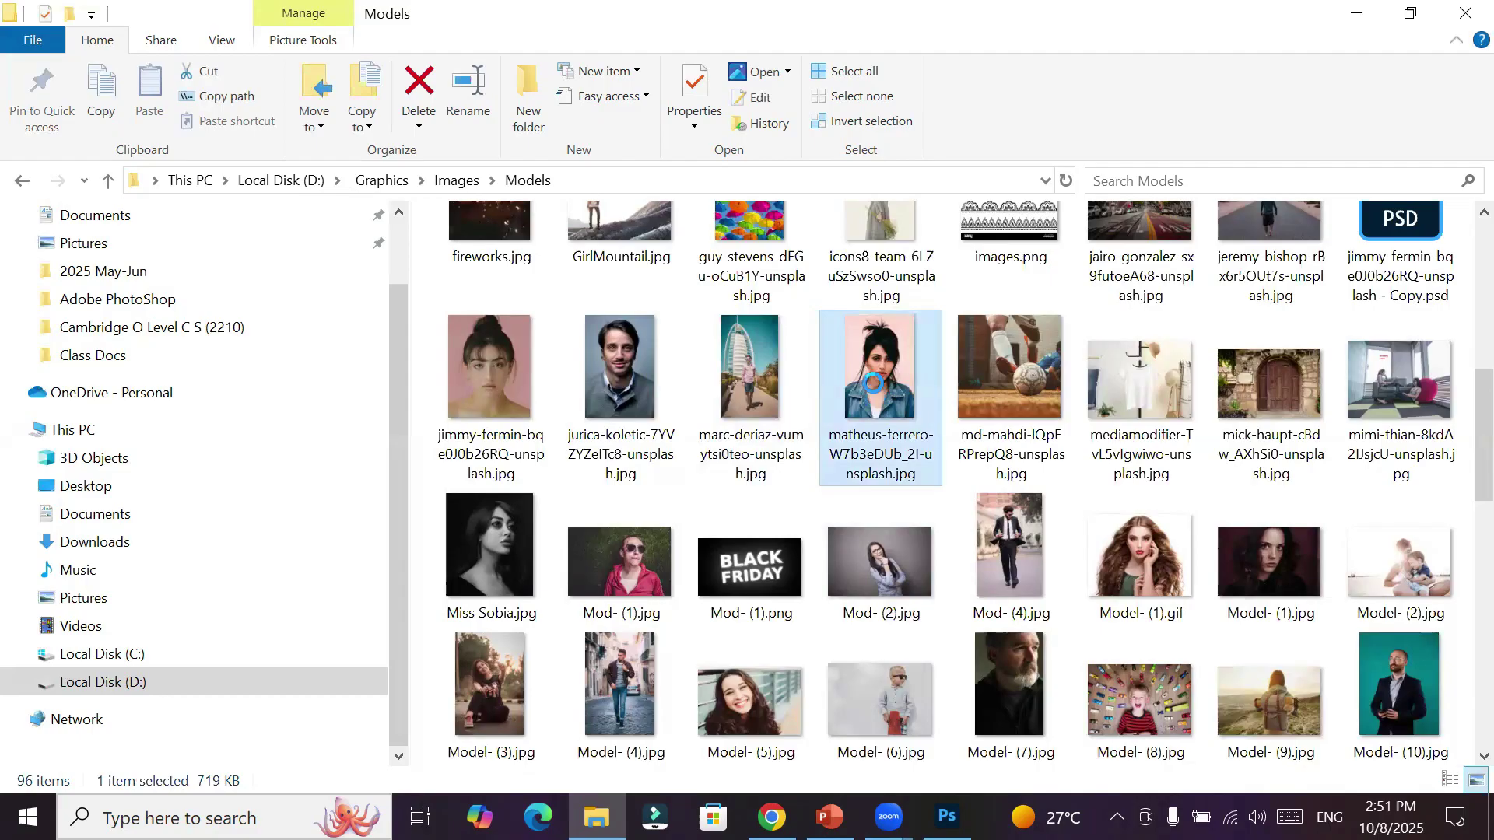
left_click_drag(873, 383, 1019, 85)
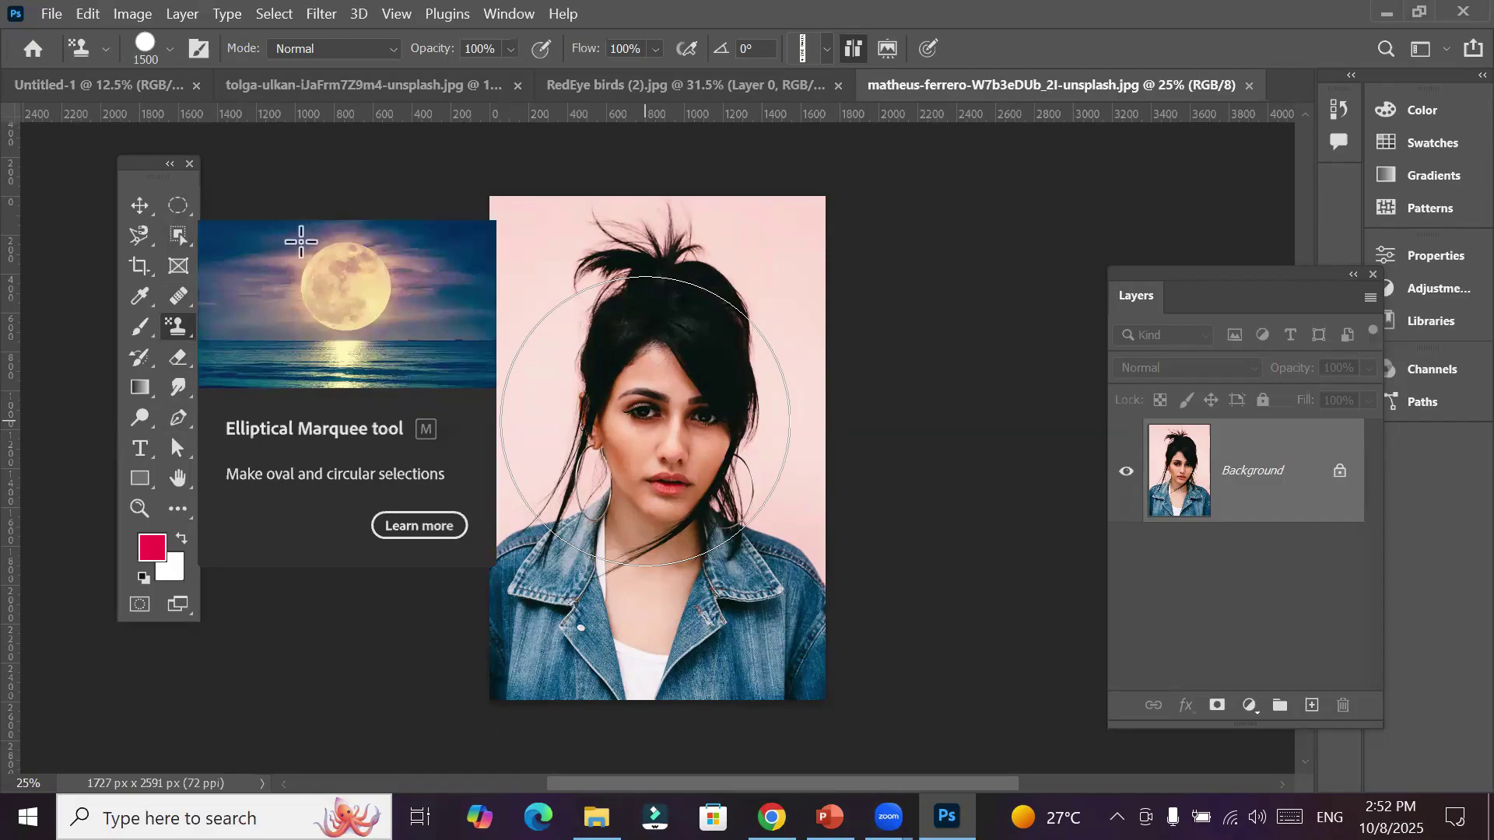
Crop the portrait to about 1663 × 2159 px, cutting off the lower jacket and slightly trimming the top and both sides
left_click(141, 267)
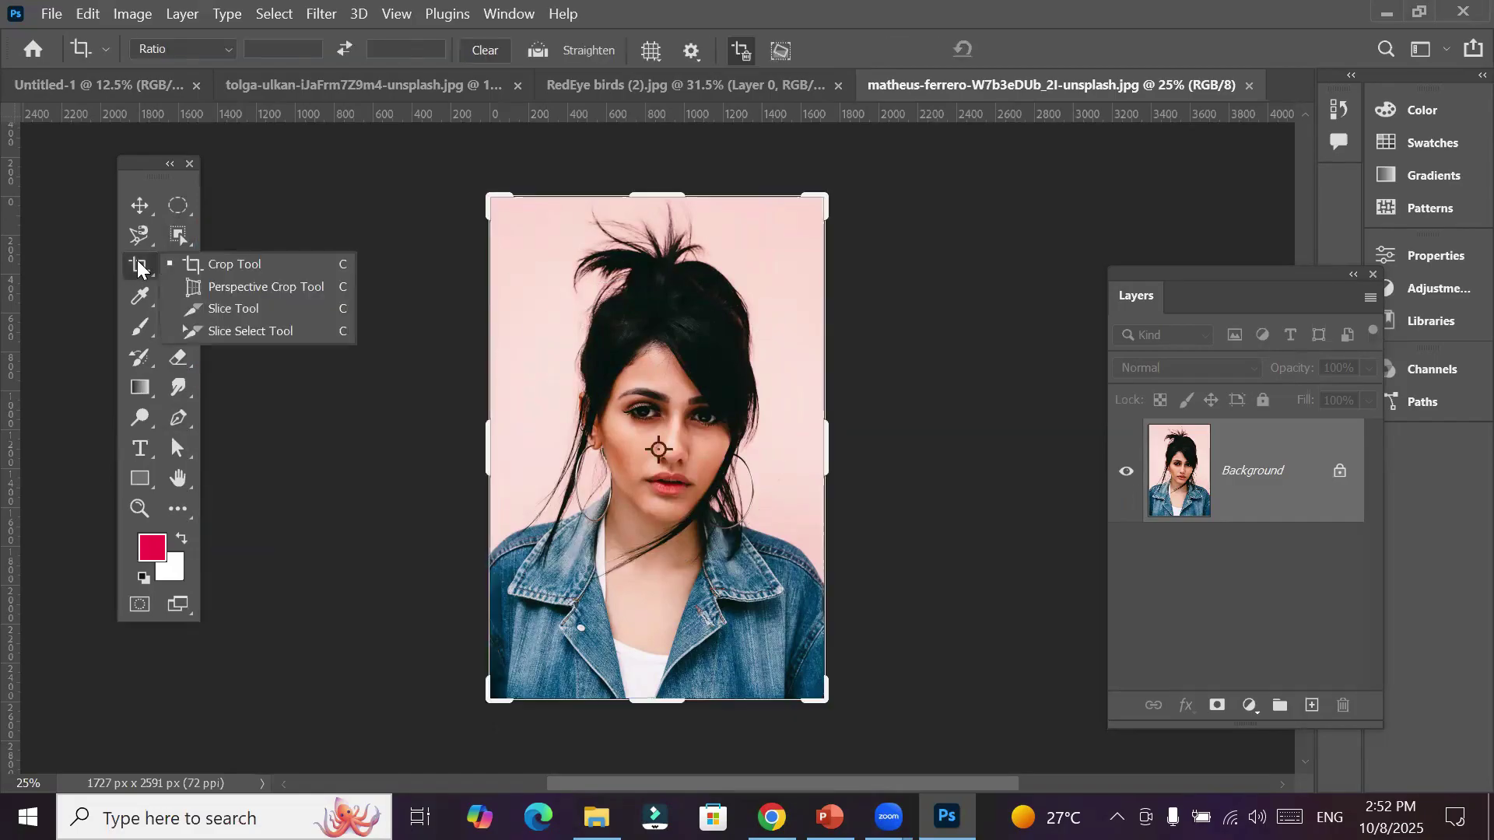
left_click(227, 267)
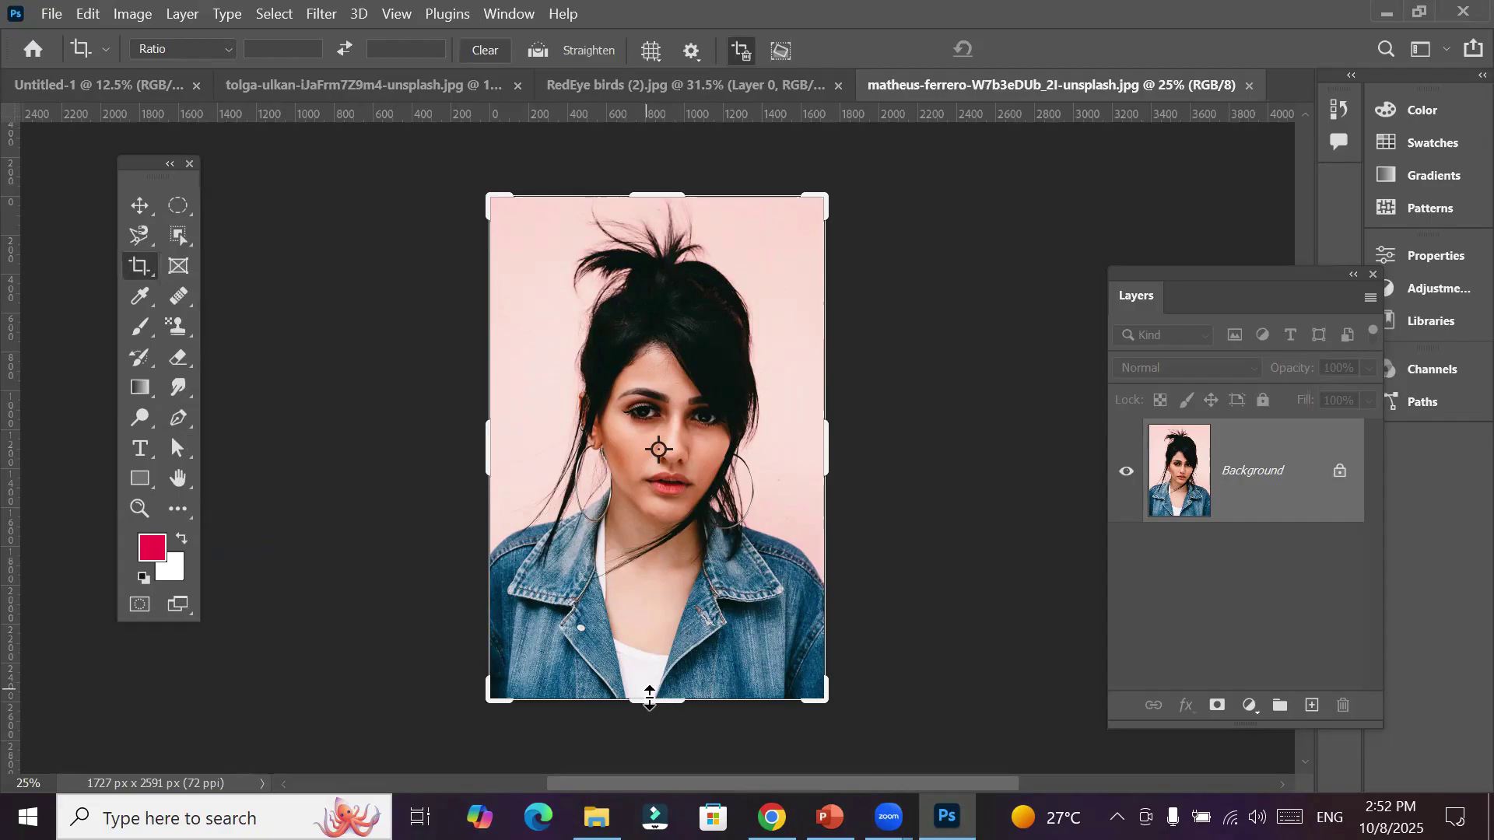
left_click_drag(651, 699, 650, 660)
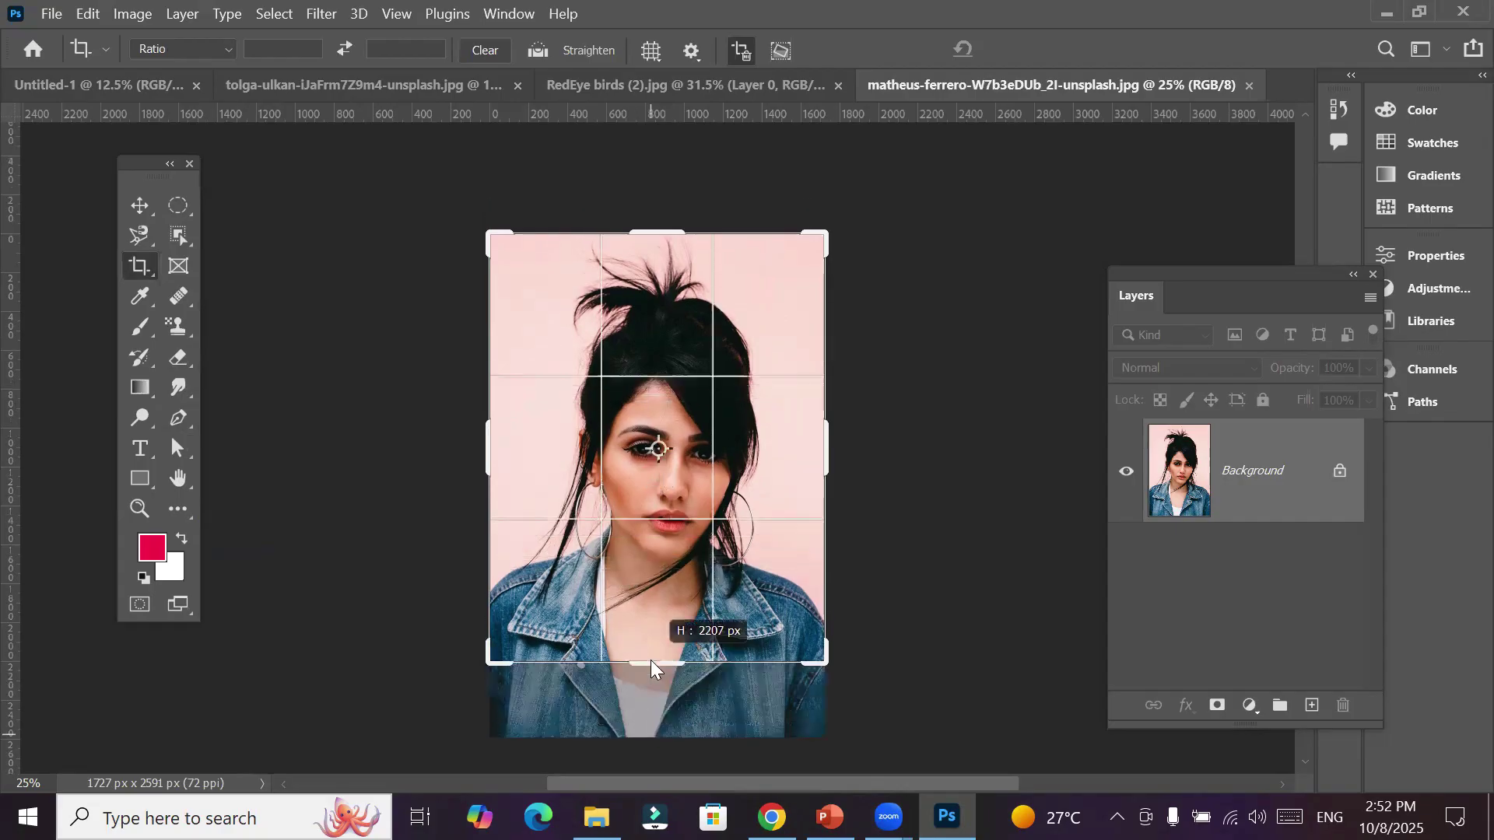
left_click_drag(651, 231, 651, 222)
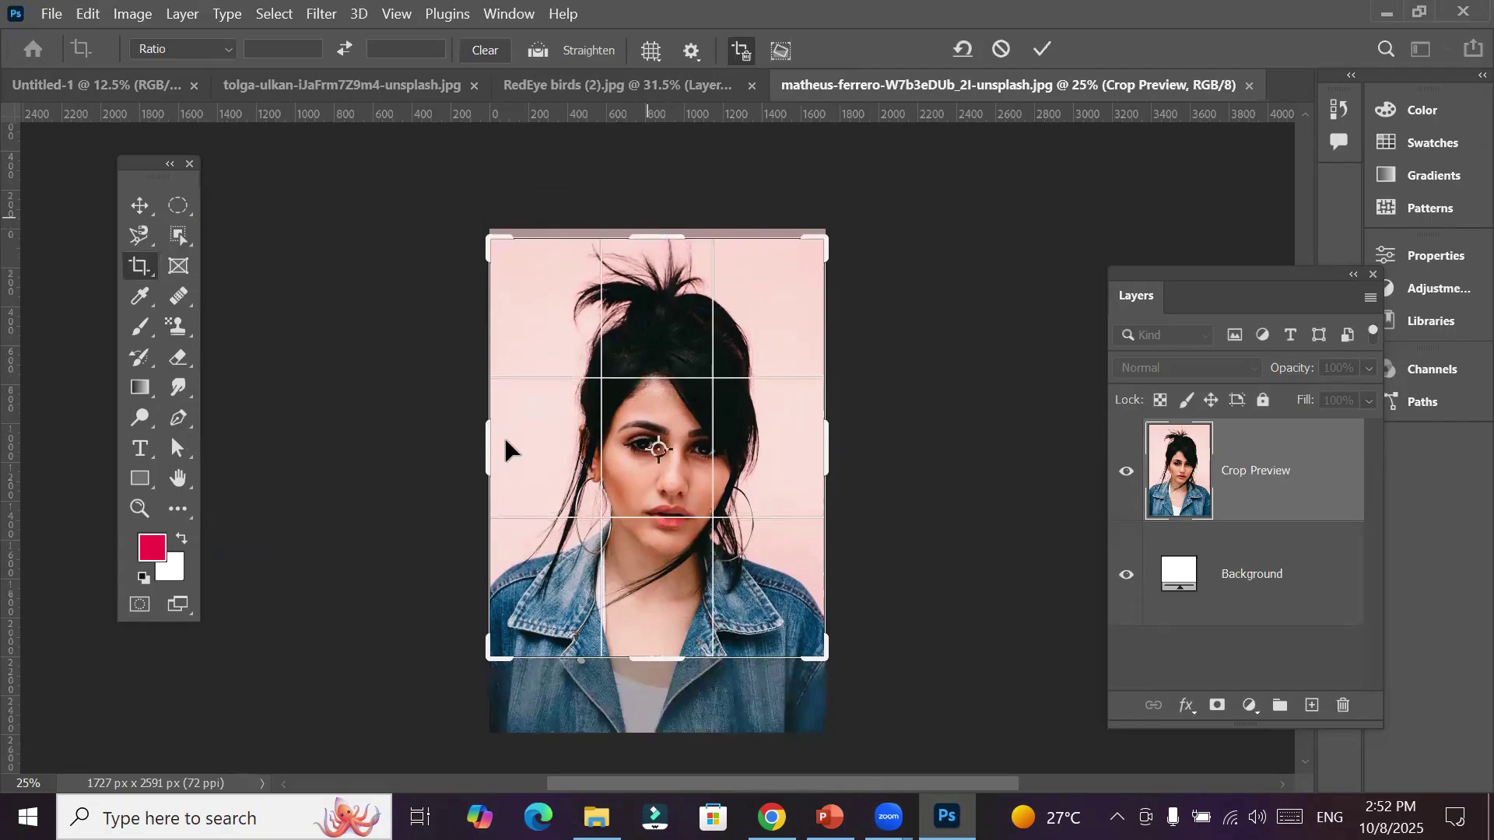
left_click_drag(491, 448, 502, 454)
left_click_drag(826, 451, 821, 449)
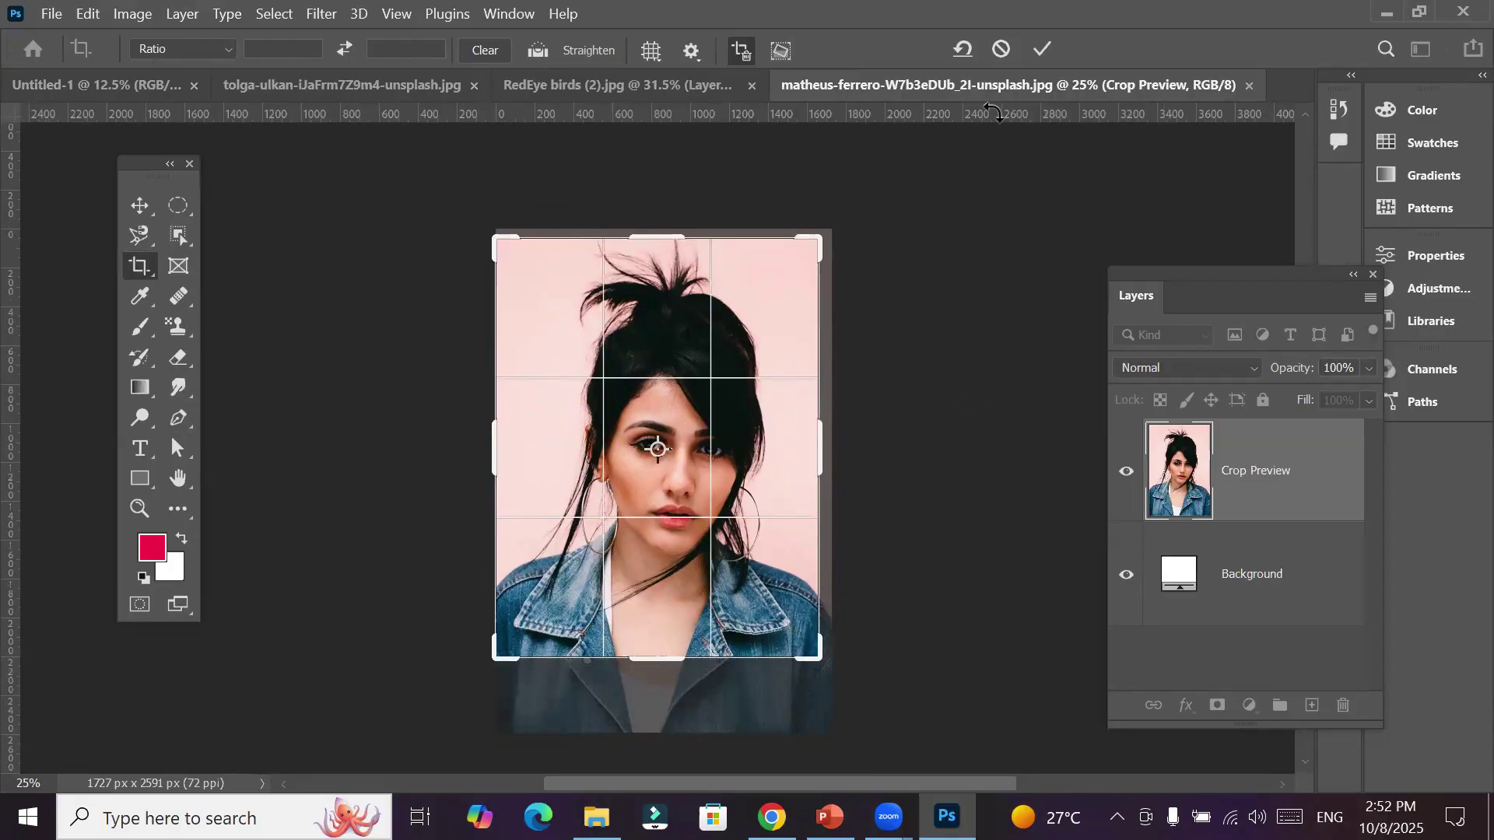
left_click(1043, 48)
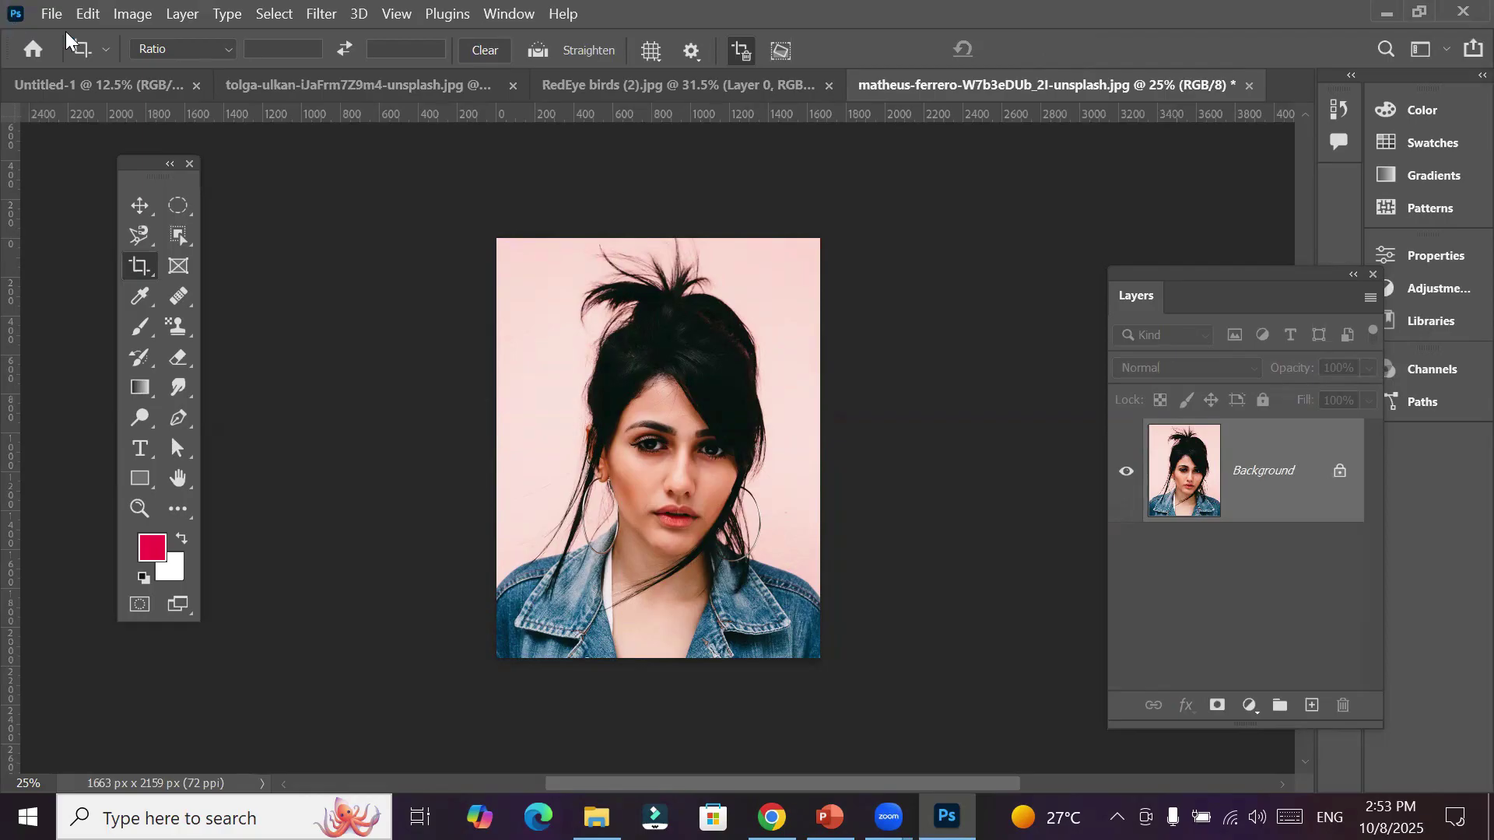
Open the Image Size settings for the cropped portrait and set the width to 2 inches
left_click(125, 15)
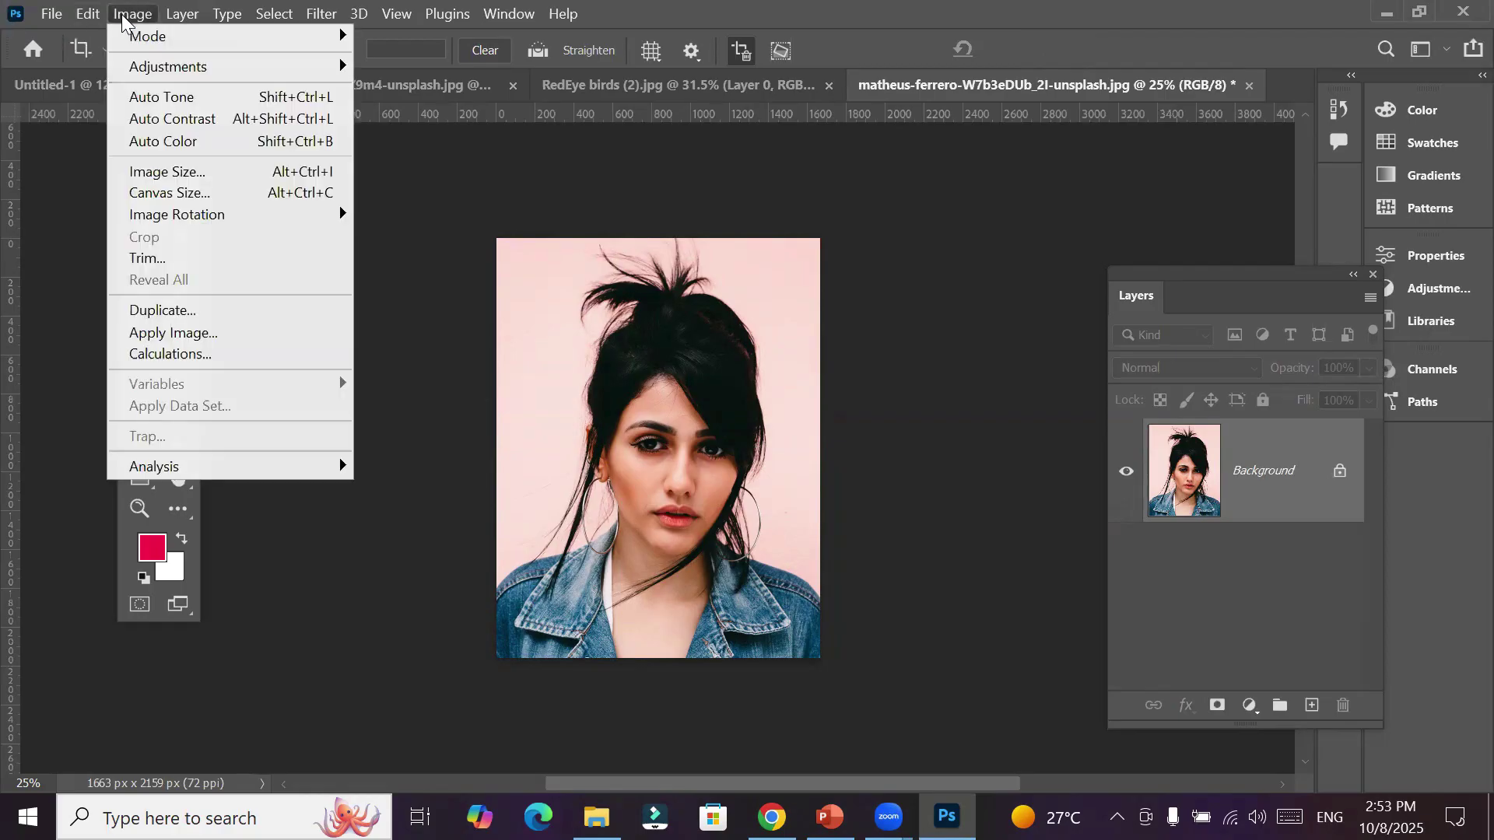
left_click(220, 173)
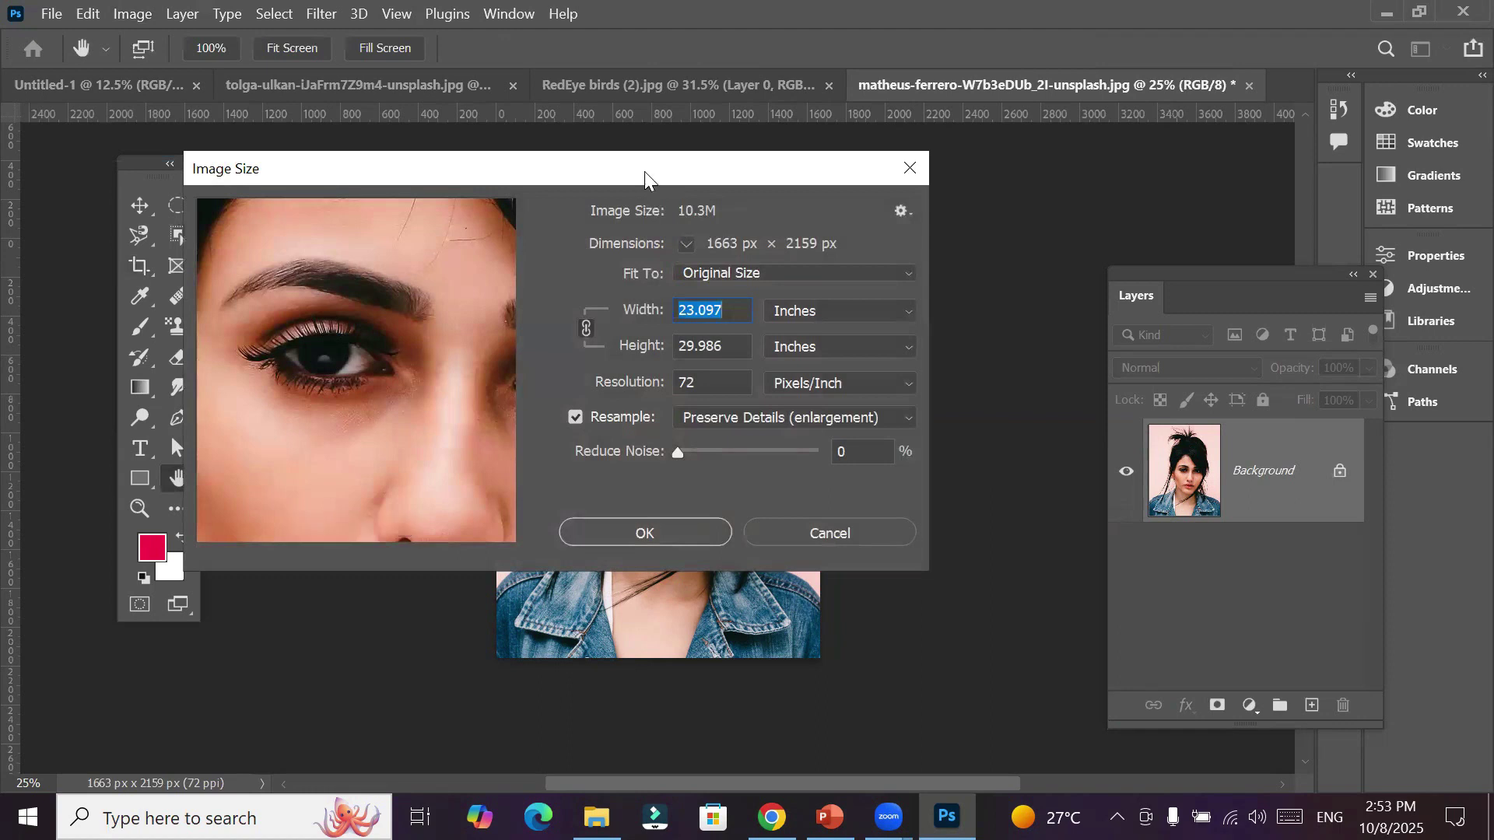
left_click_drag(644, 171, 791, 195)
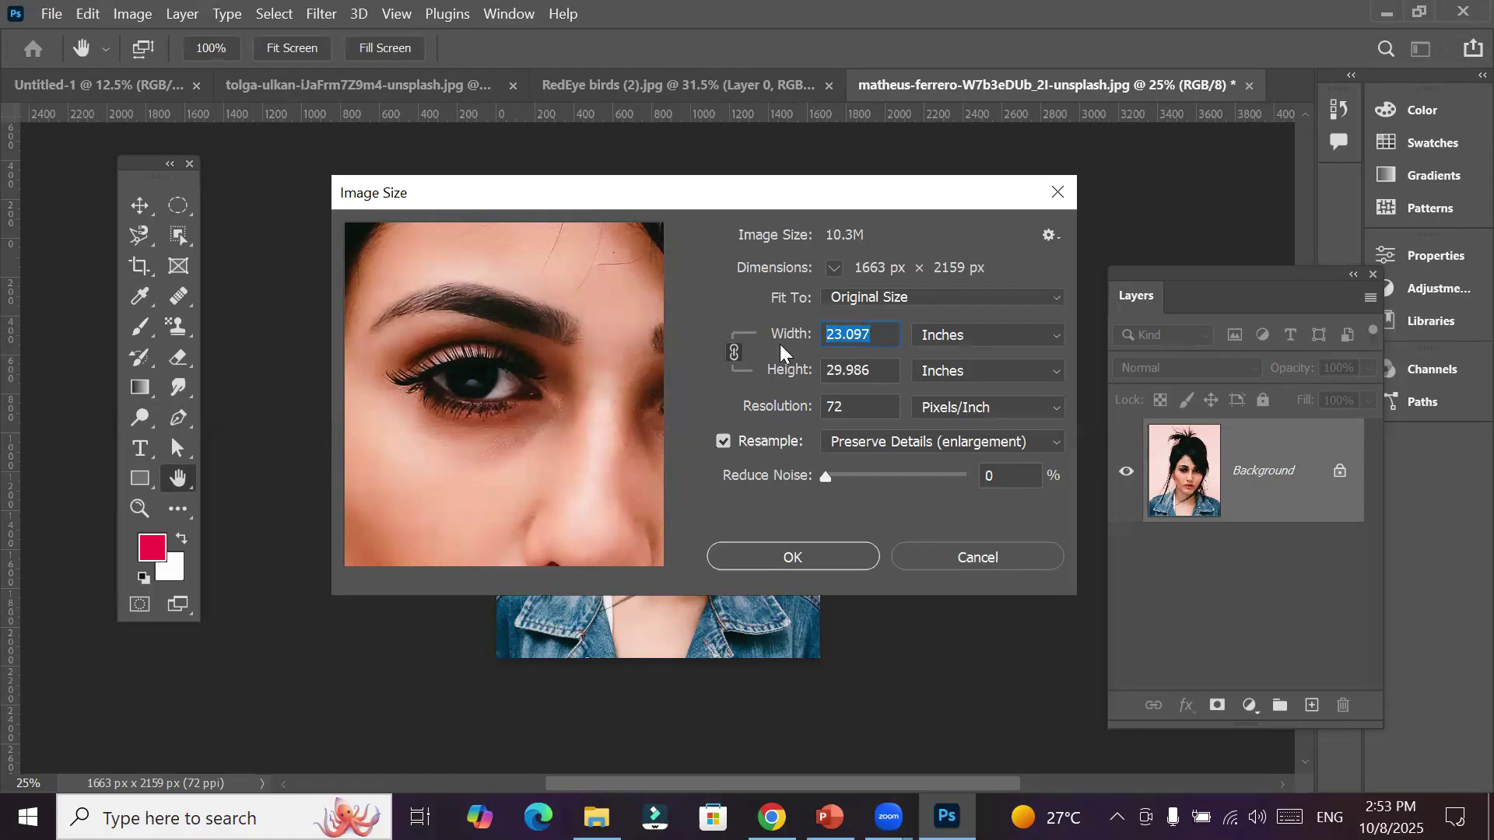
type("2")
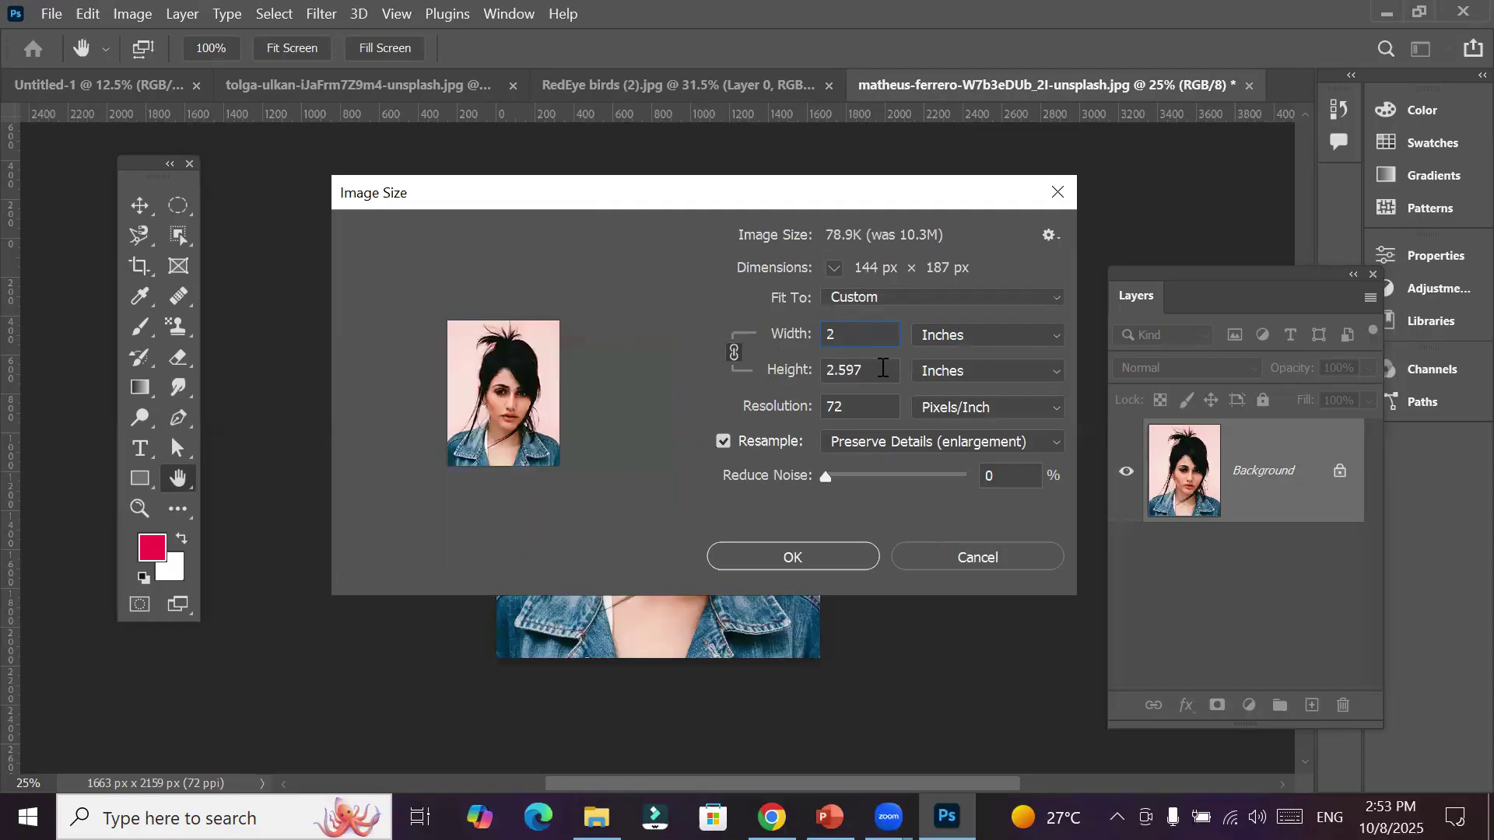
Unlink the width and height proportions, and set the height to 3 inches and the width to 2.5 inches
double_click(822, 378)
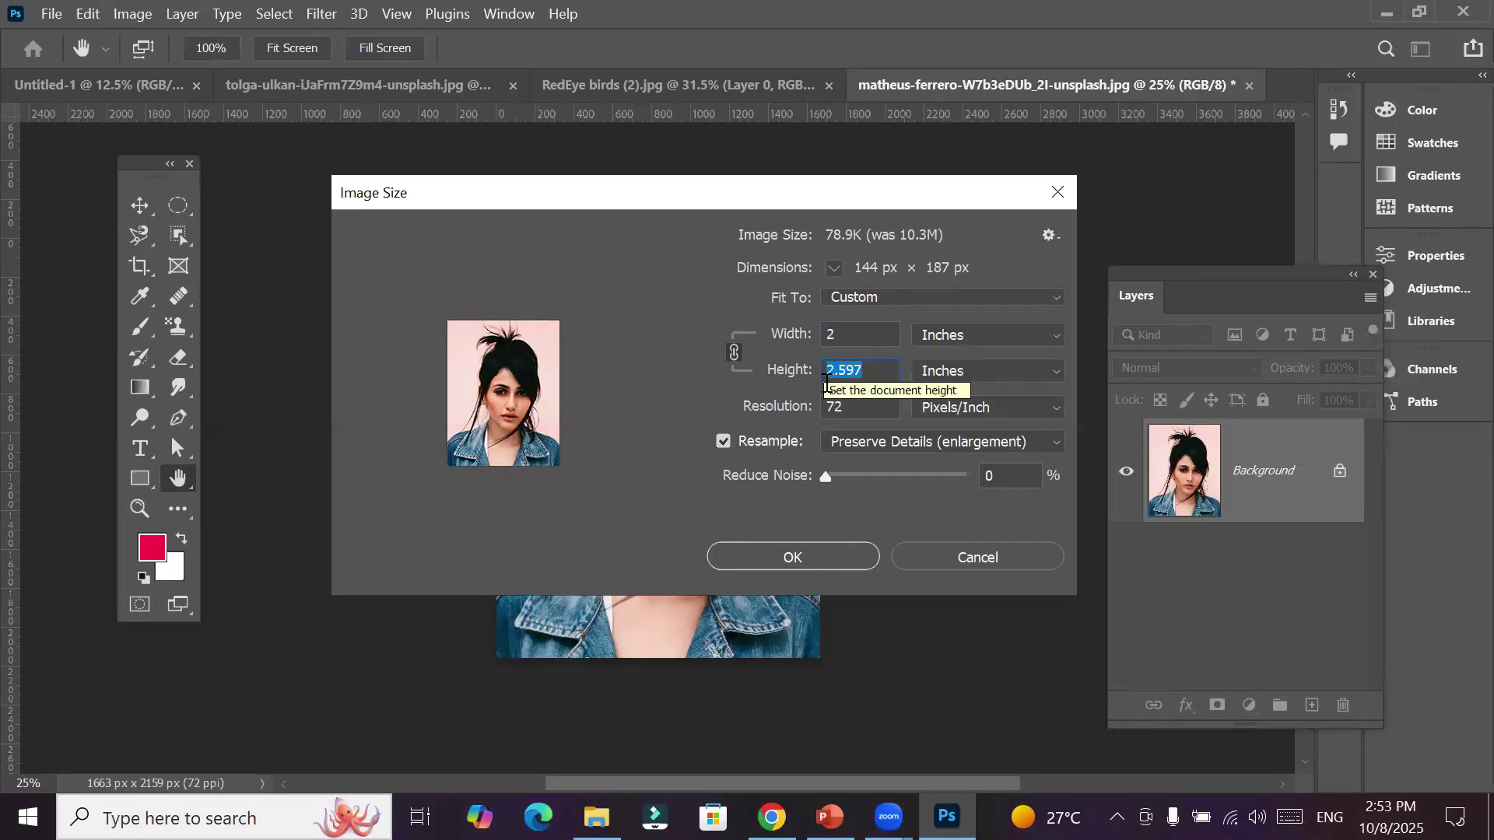
left_click(733, 353)
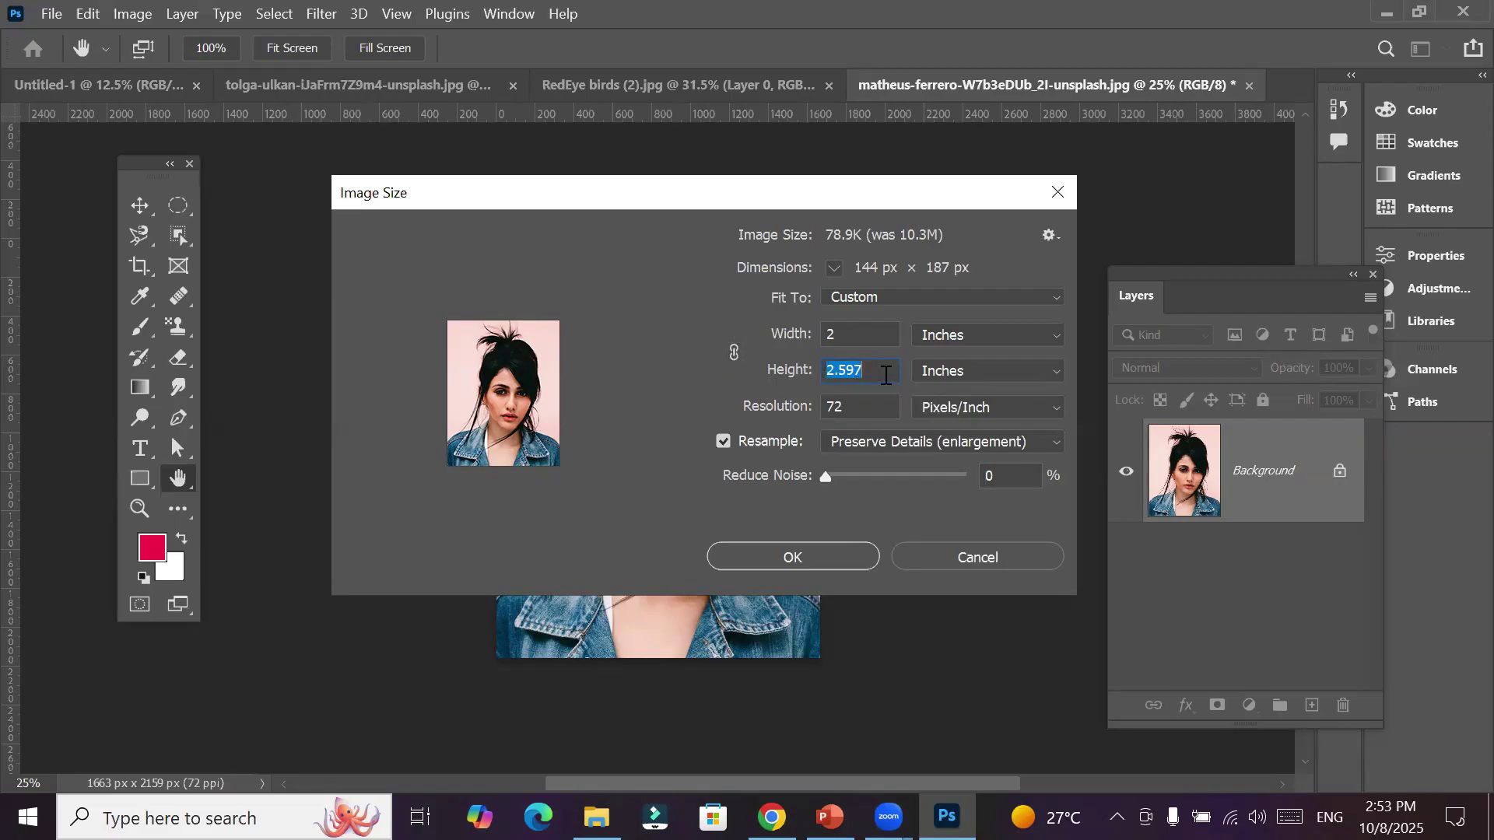
type("3")
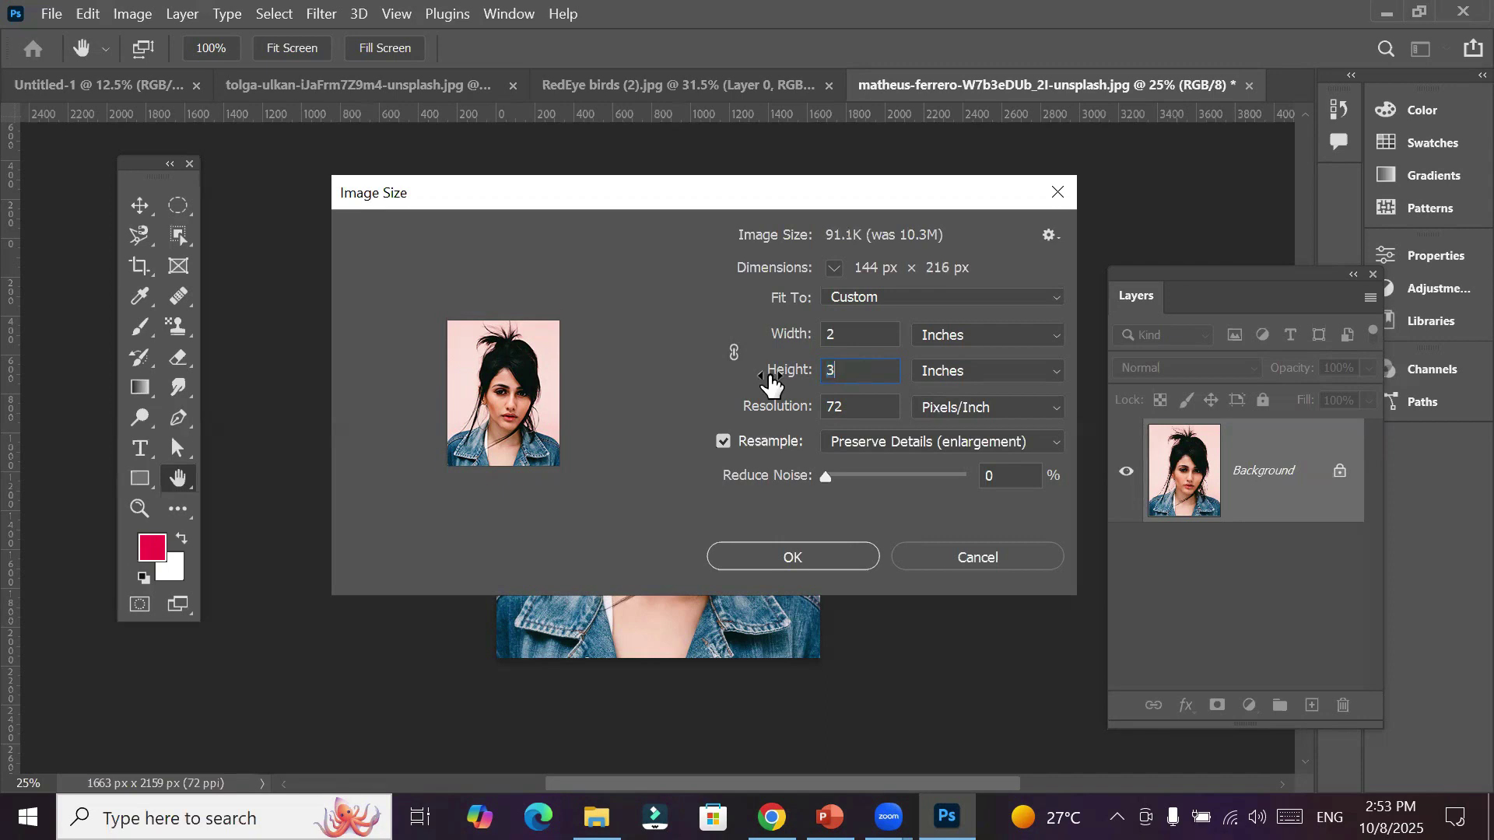
left_click(885, 332)
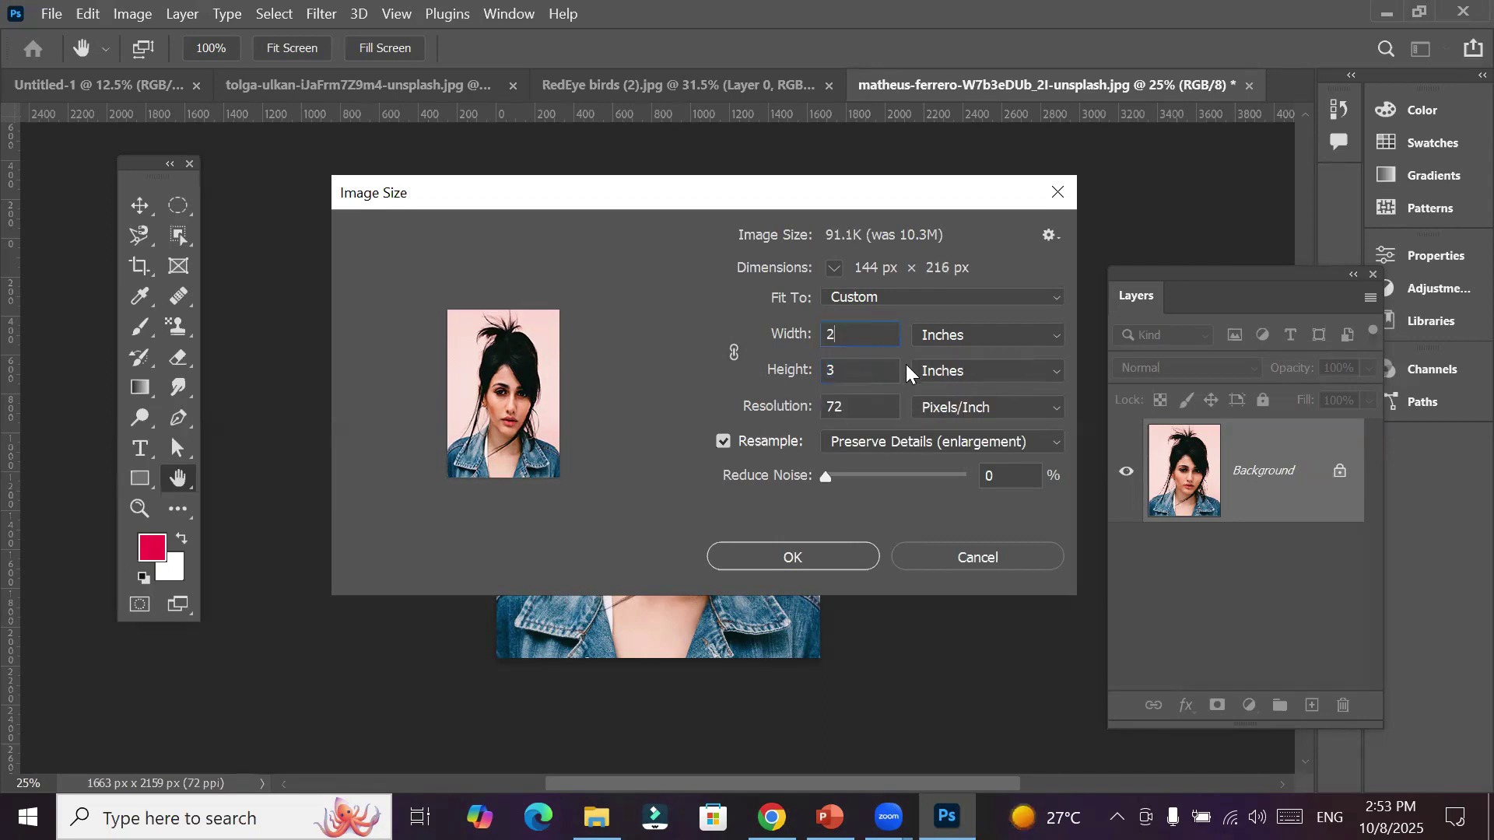
type(".5")
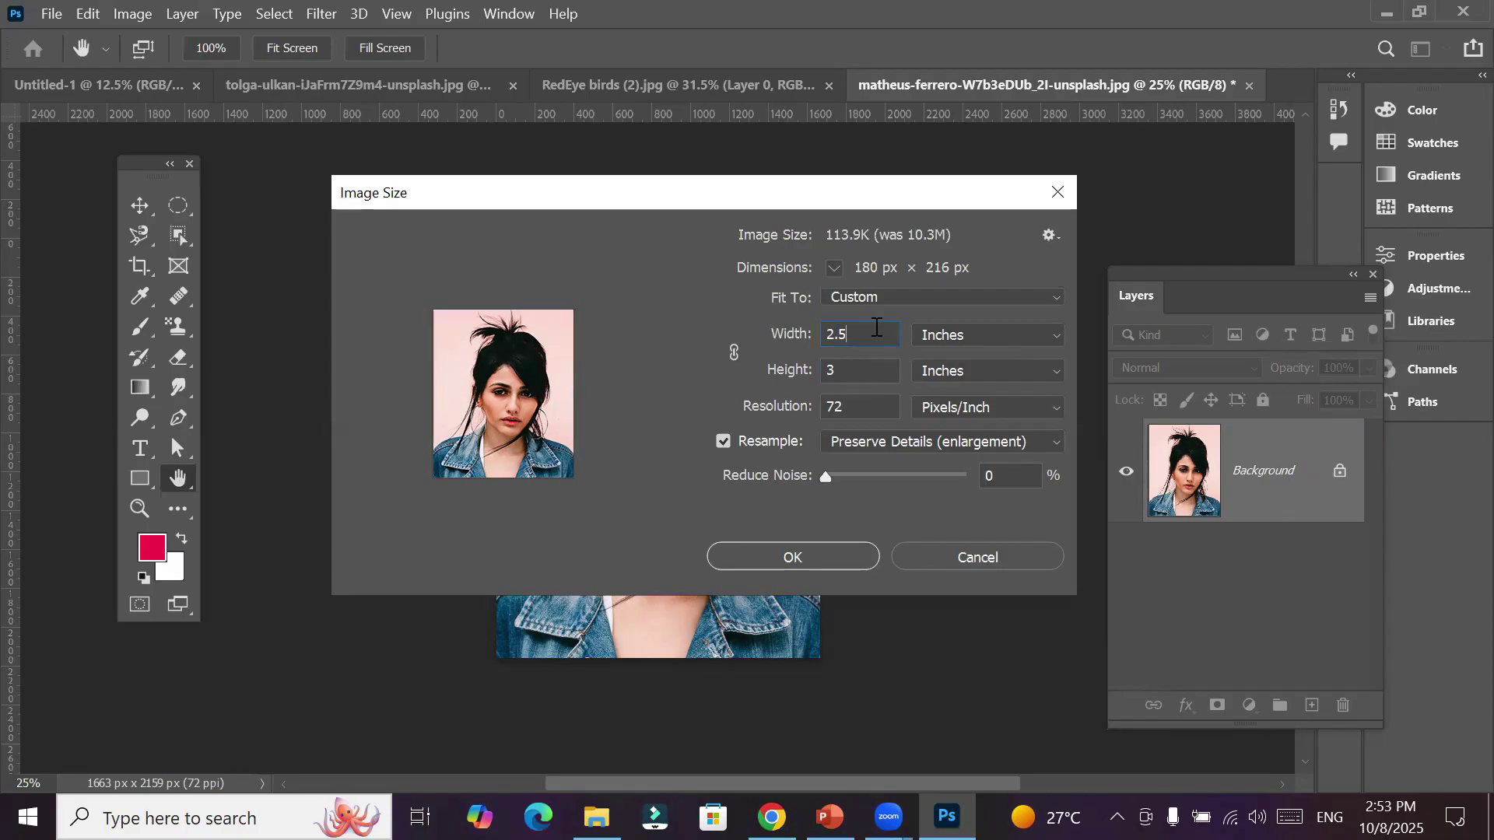
Set the resolution to 300 pixels/inch and apply the new image size
left_click(854, 404)
left_click(787, 413)
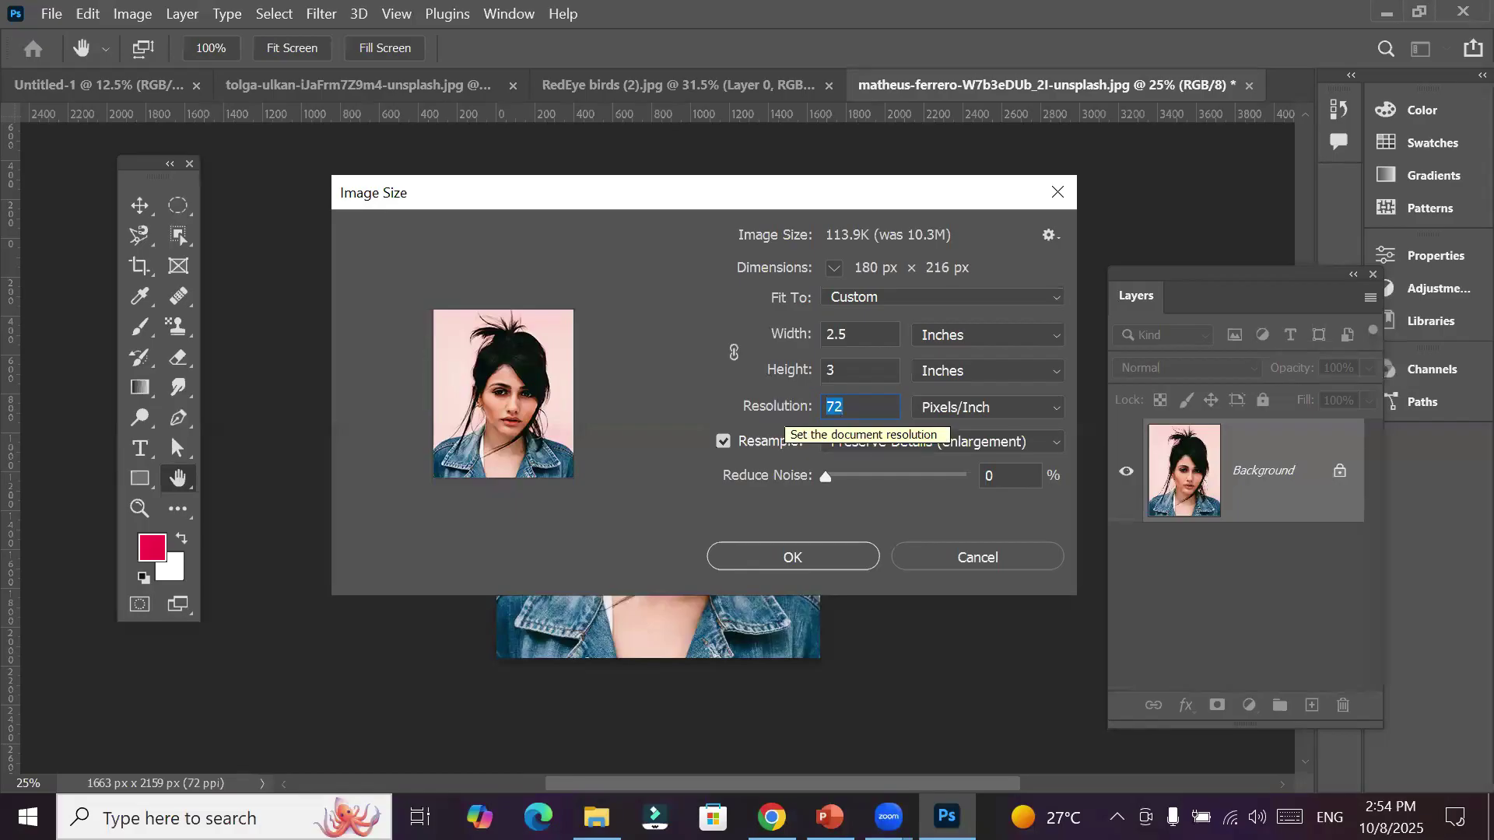
type("300")
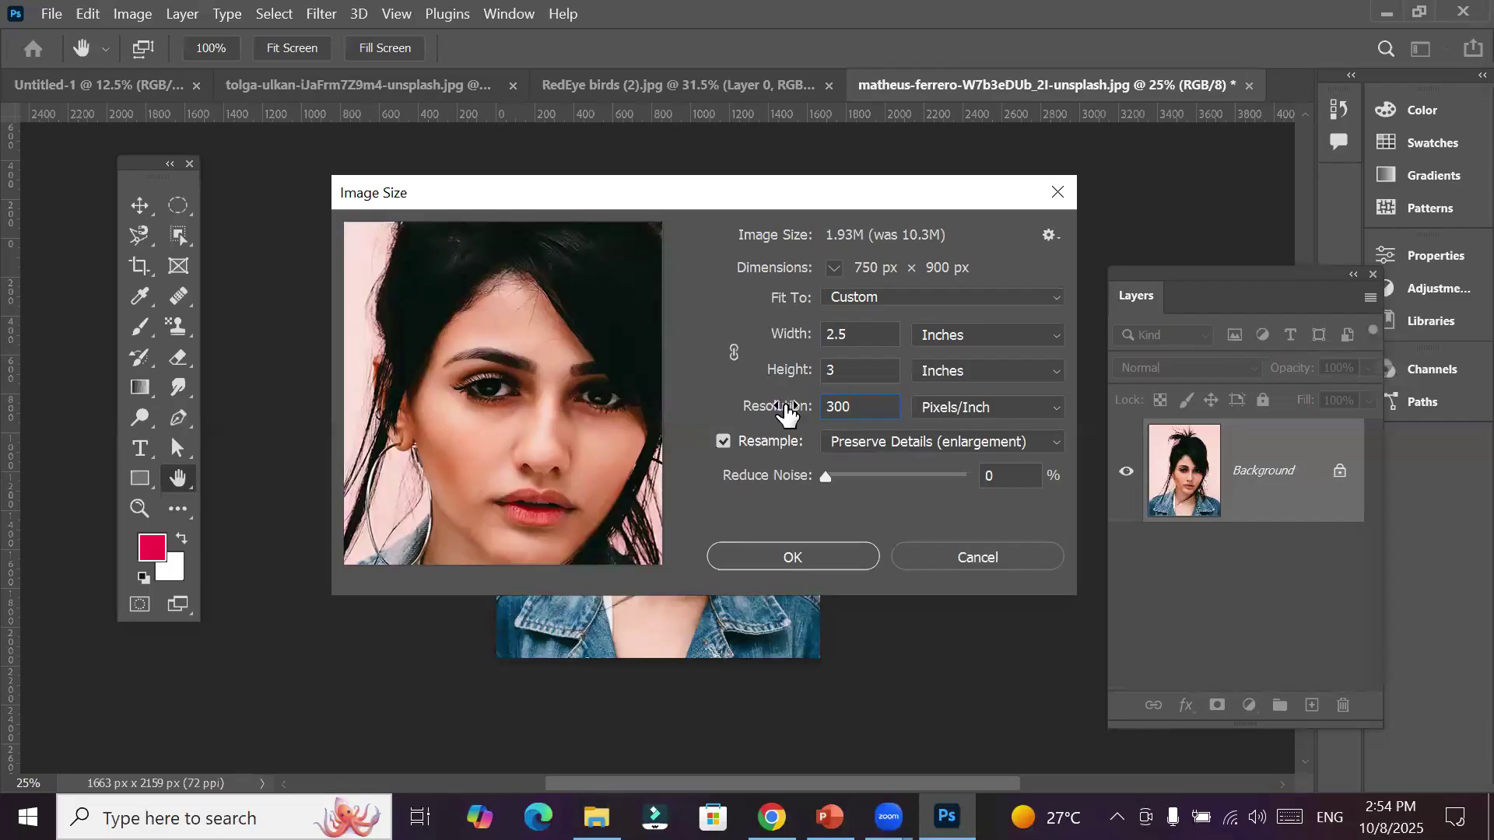
left_click(808, 555)
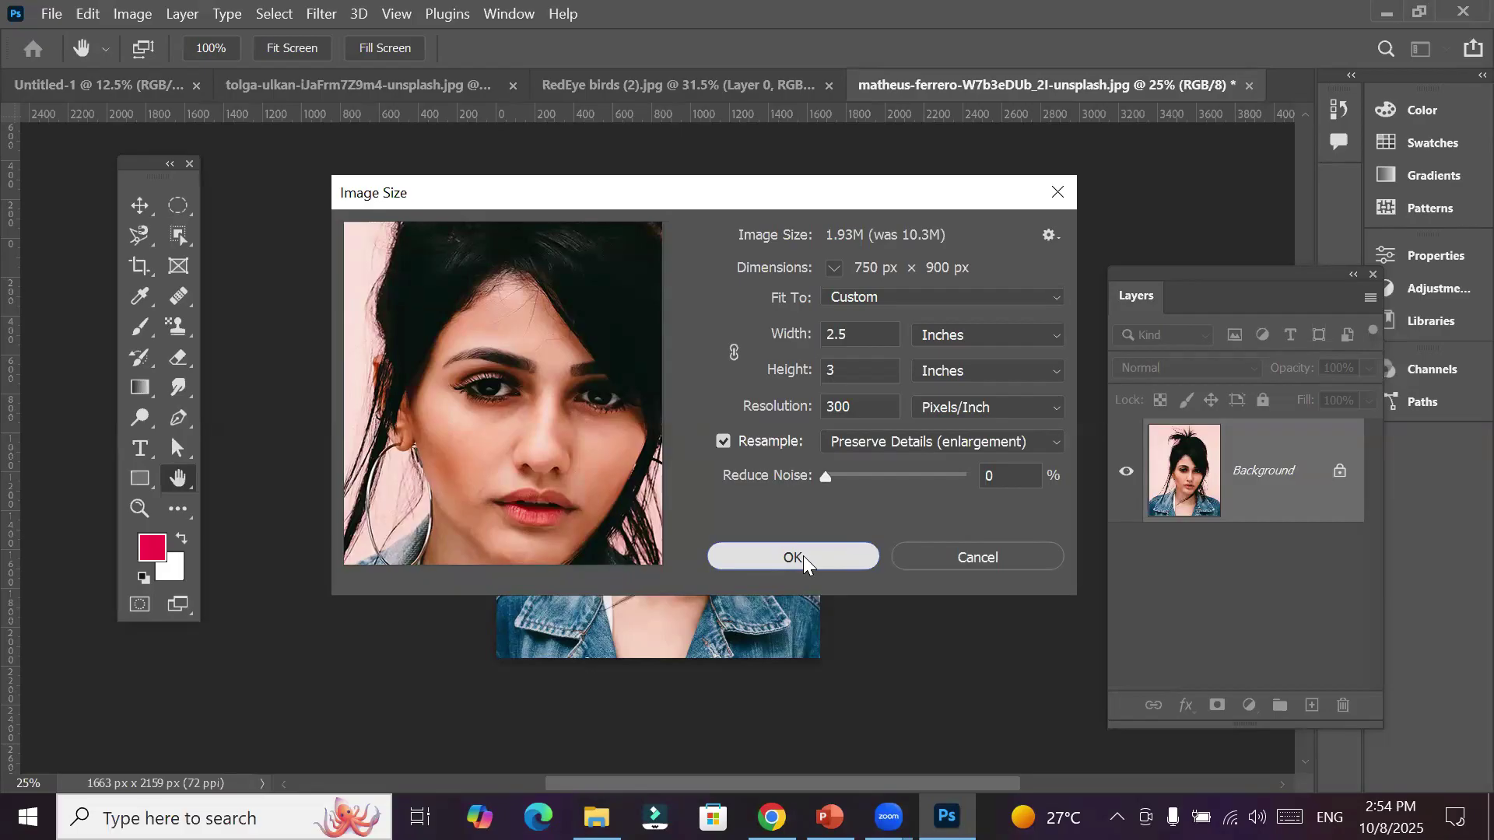
Confirm the portrait's 2.5 × 3 inch image size at 300 pixels/inch and commit the crop frame around the resized image
left_click(803, 556)
key("c")
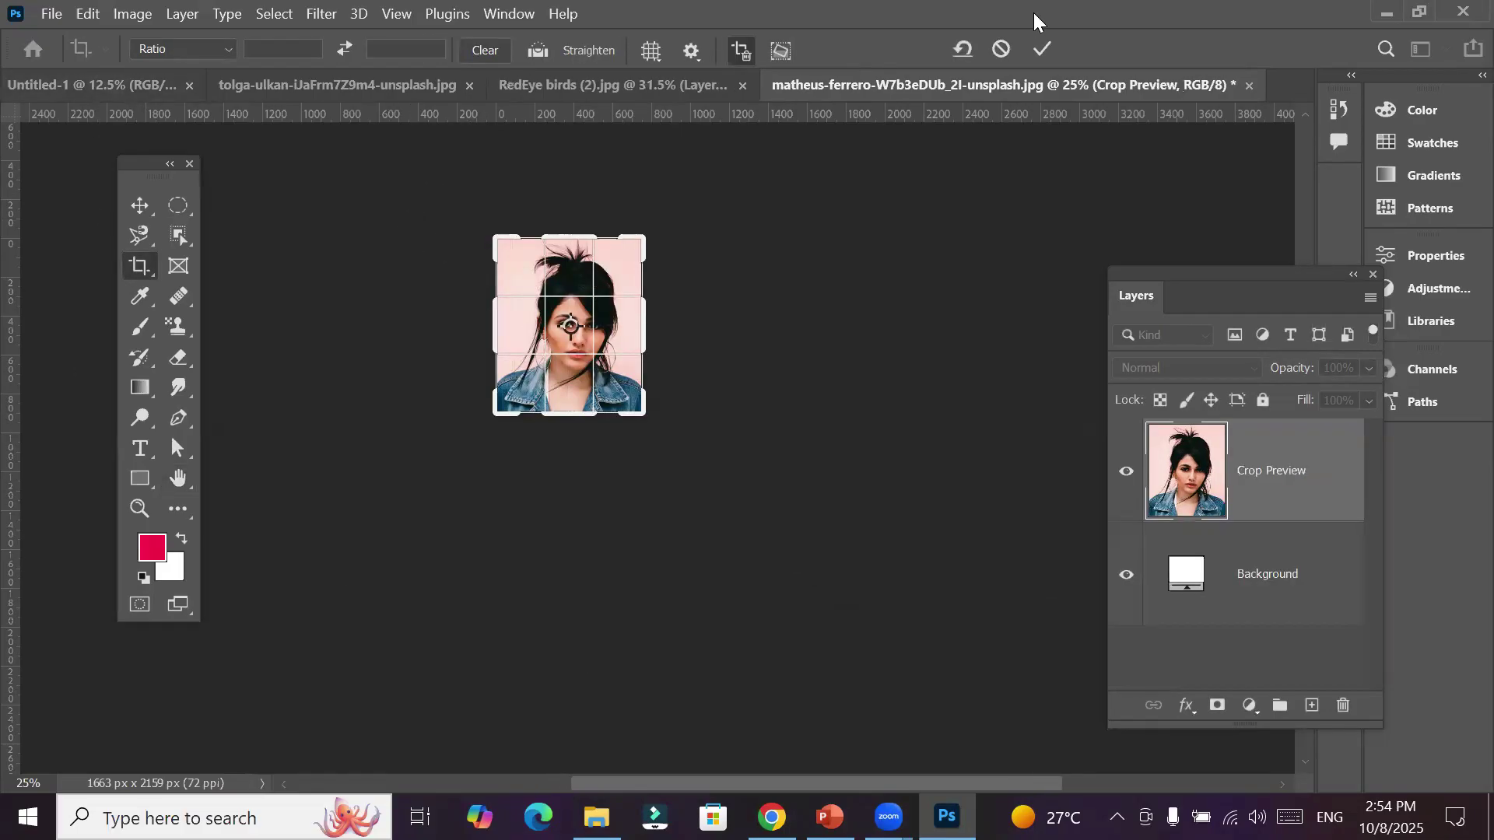
left_click(1043, 50)
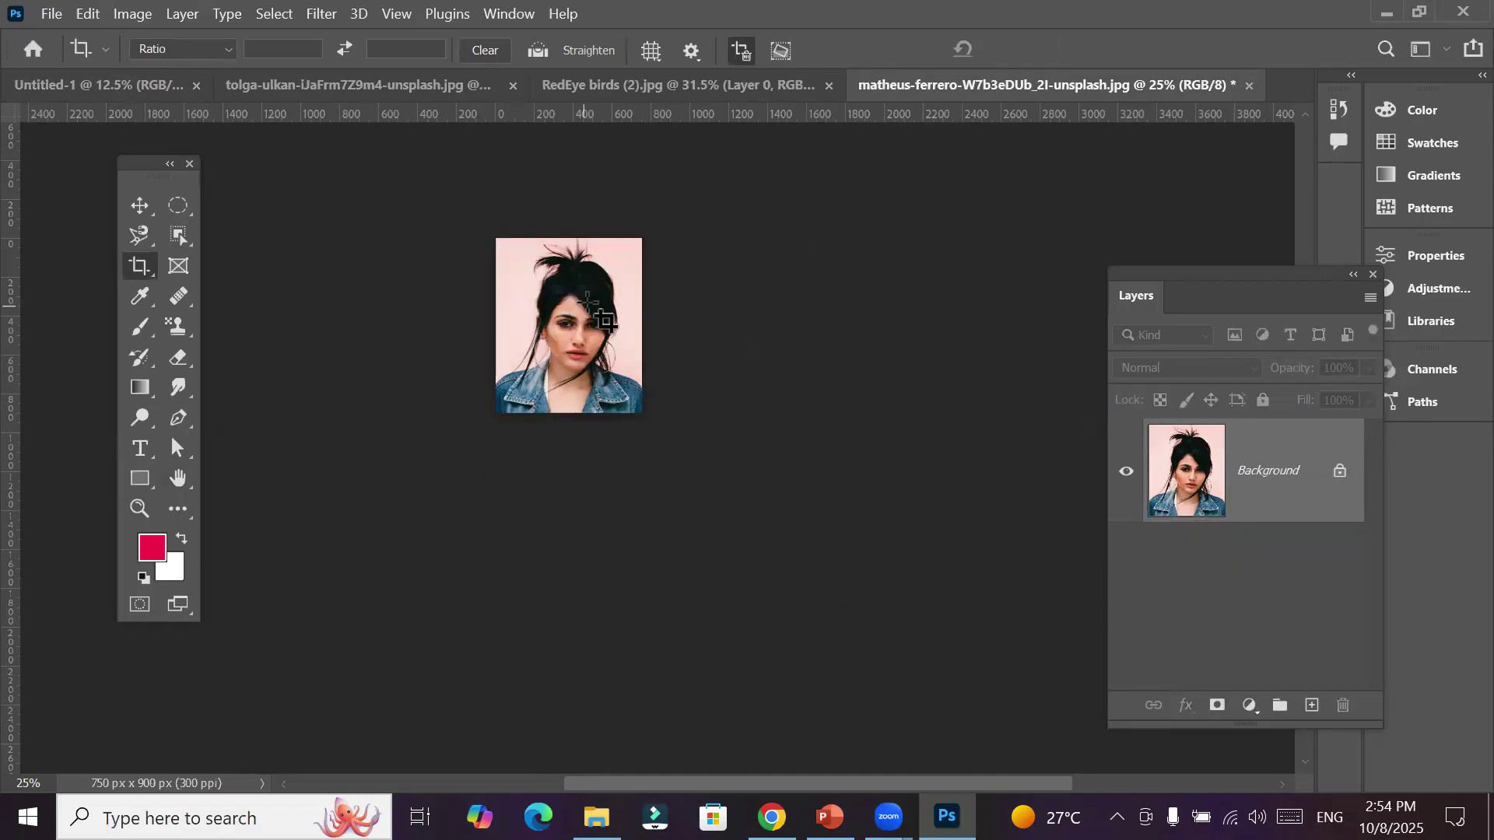
scroll(564, 318, "up", 1)
scroll(557, 409, "up", 1)
scroll(557, 410, "up", 1)
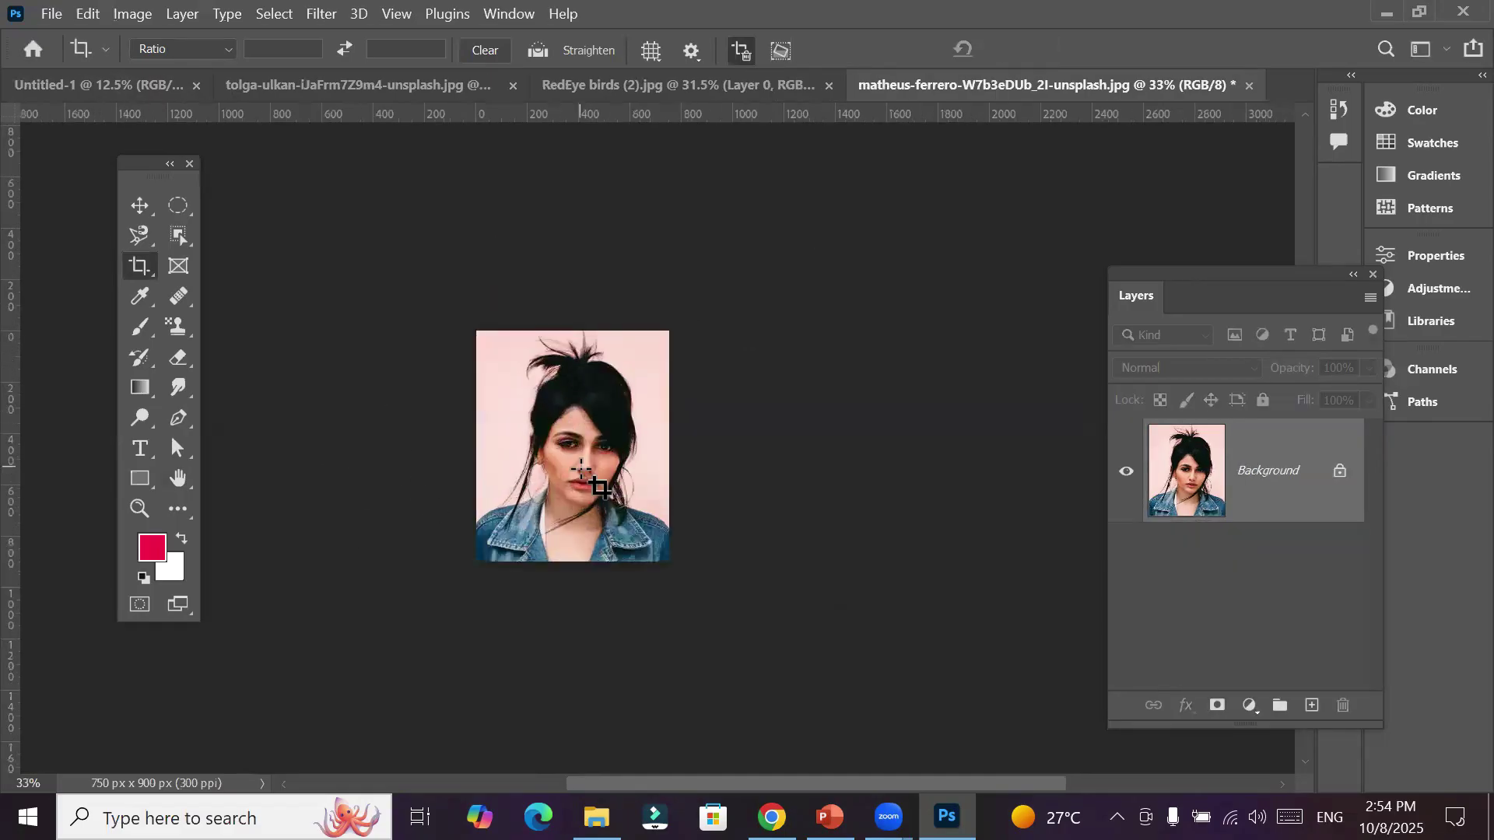
scroll(582, 469, "up", 2)
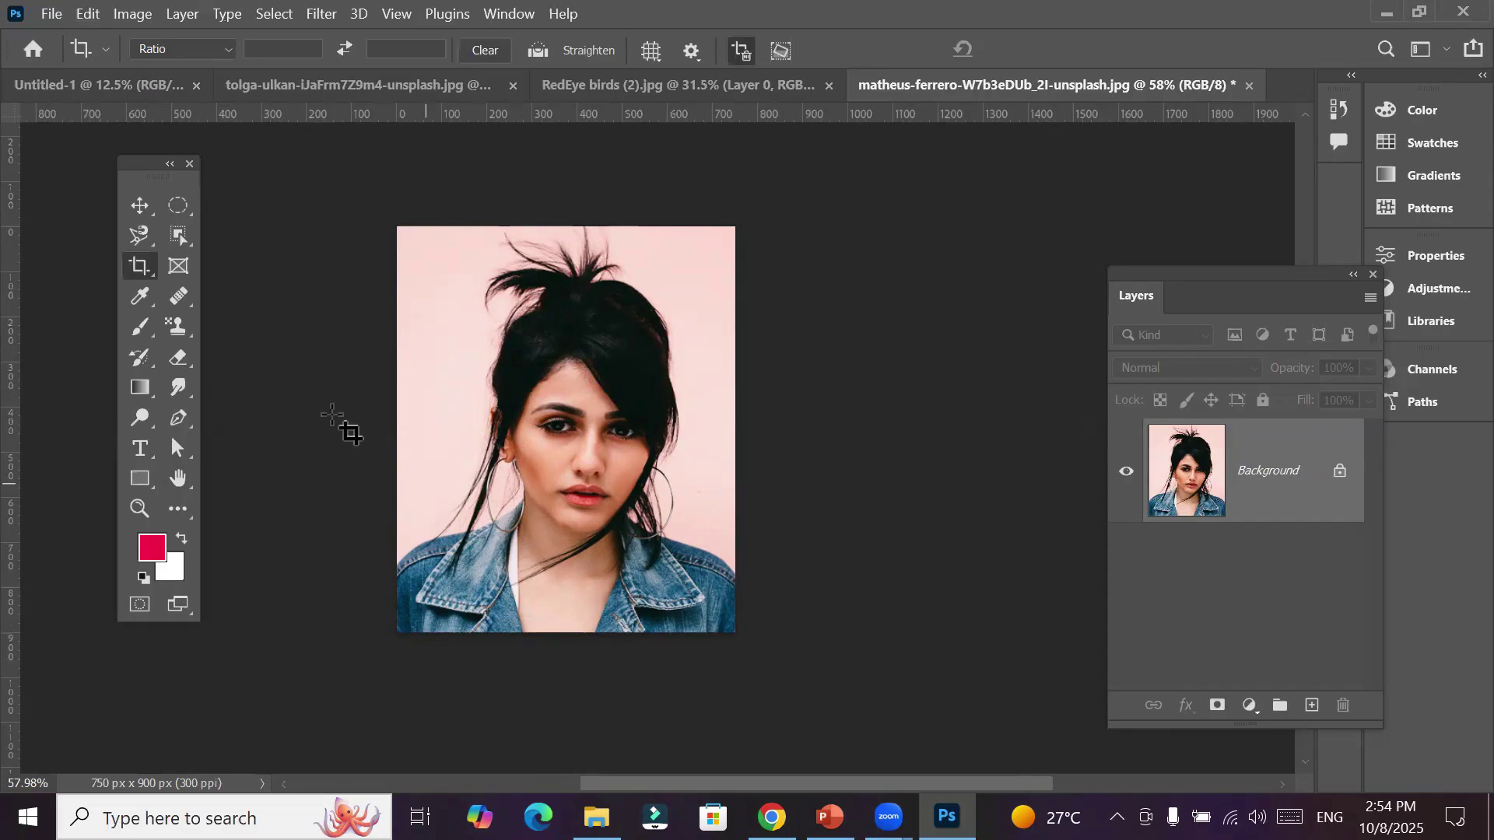
Select the entire resized portrait and copy it to the clipboard
left_click(257, 15)
left_click(350, 37)
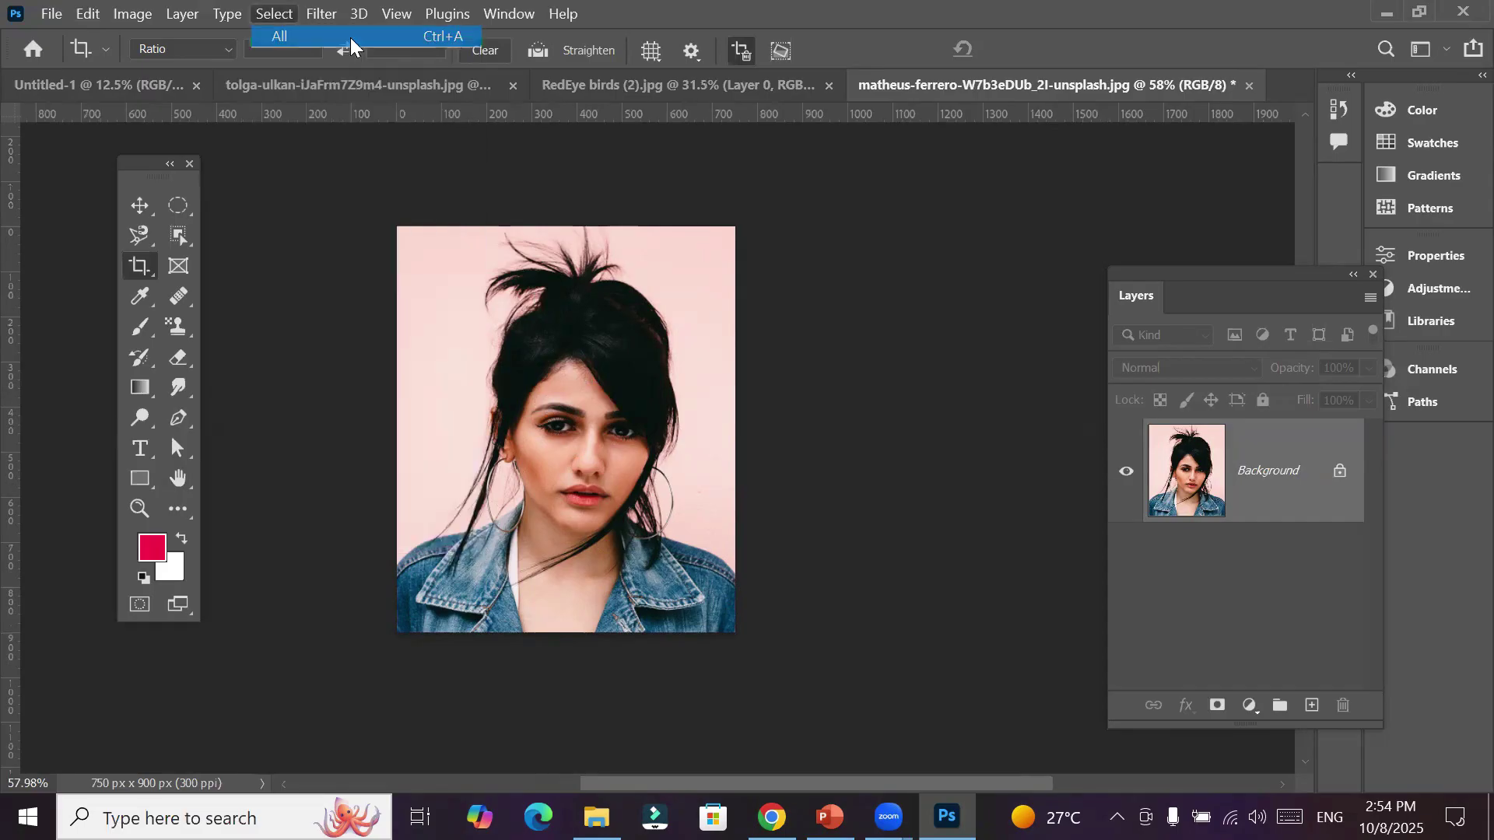
left_click(97, 16)
left_click(138, 157)
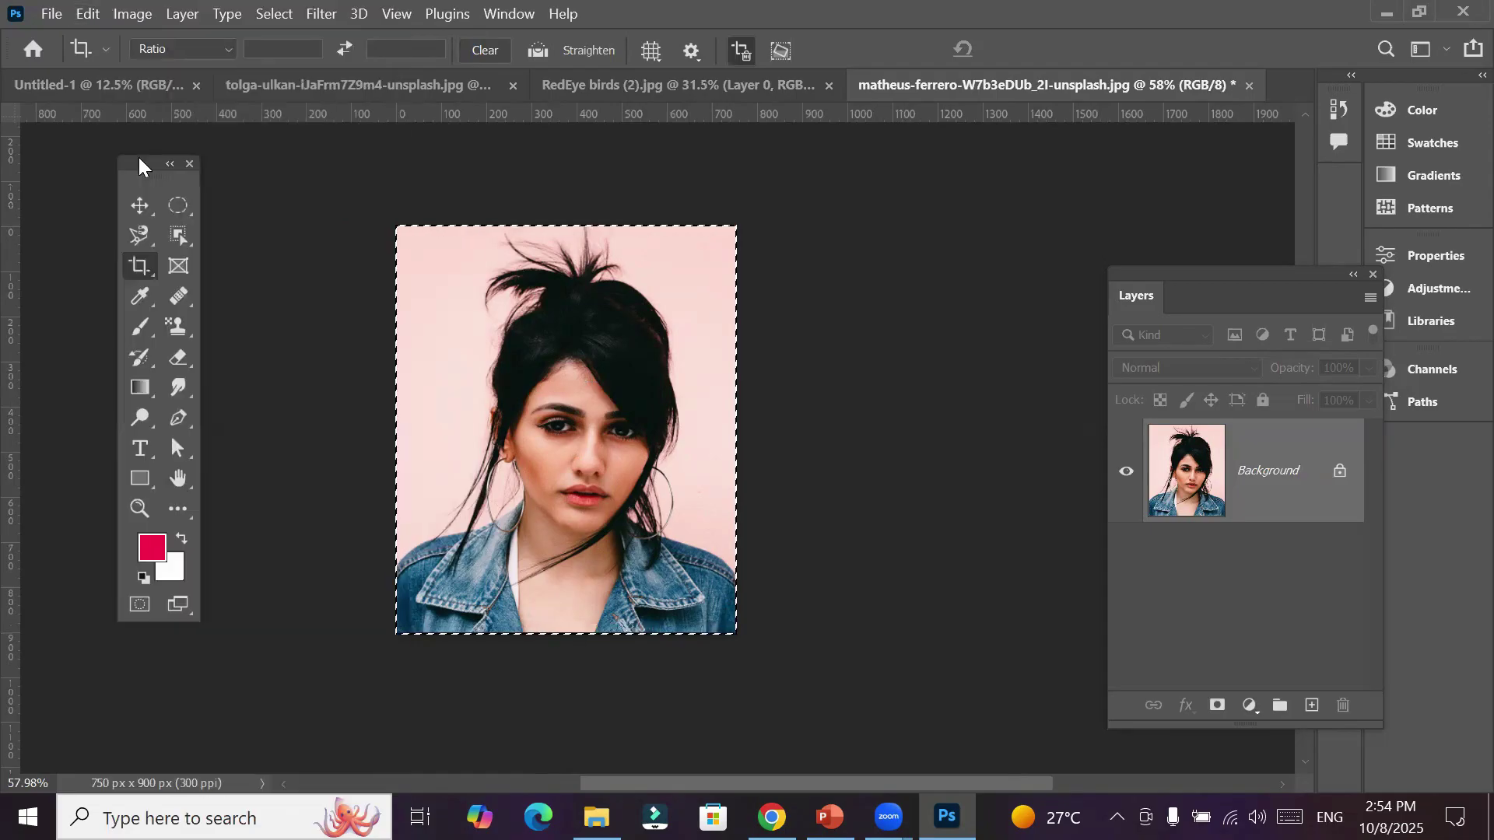
Create a new document from the A4 print preset, 210 × 297 mm at 300 ppi
left_click(42, 8)
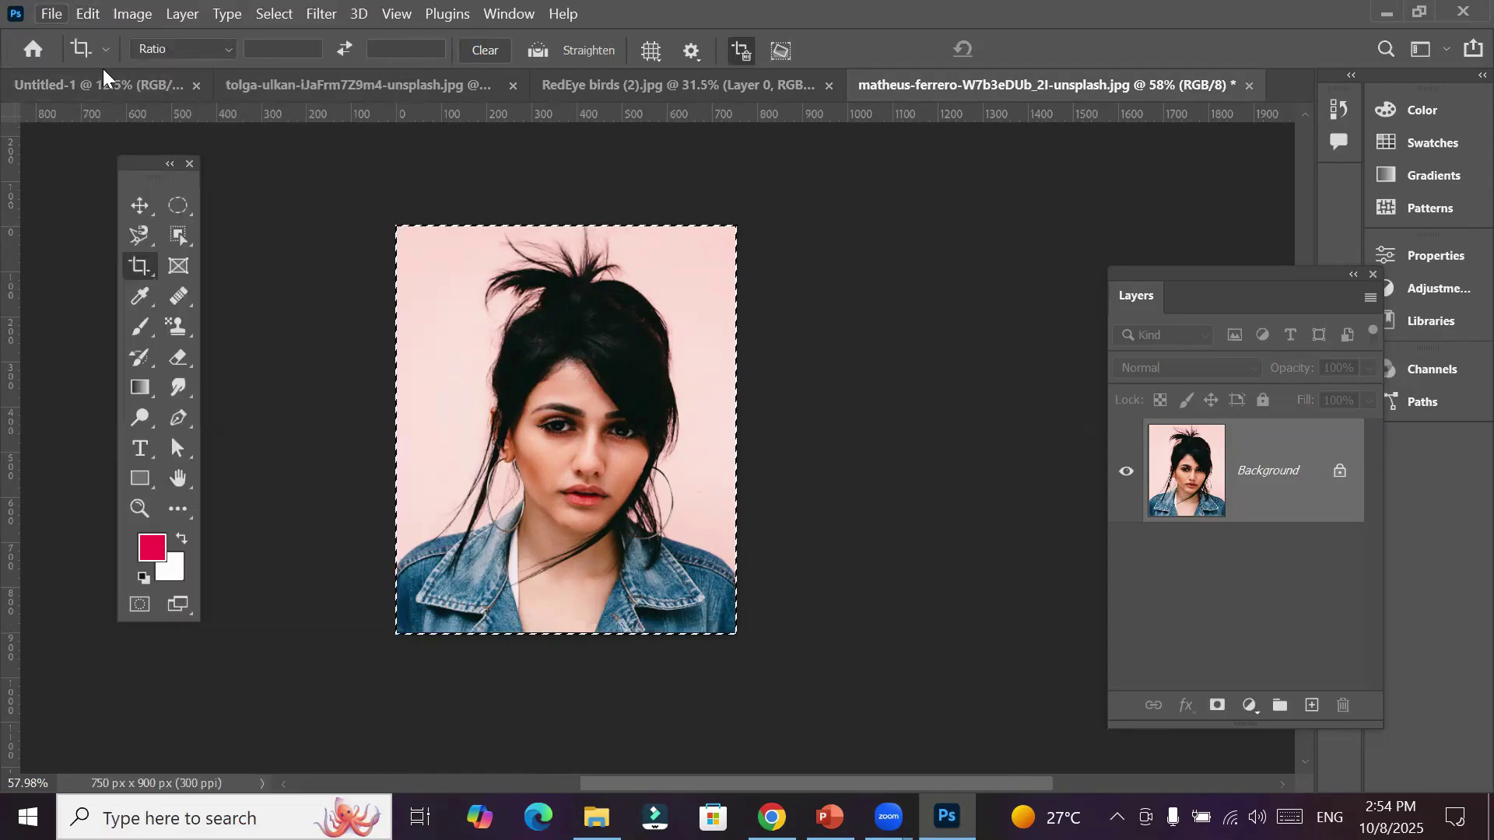
left_click(122, 43)
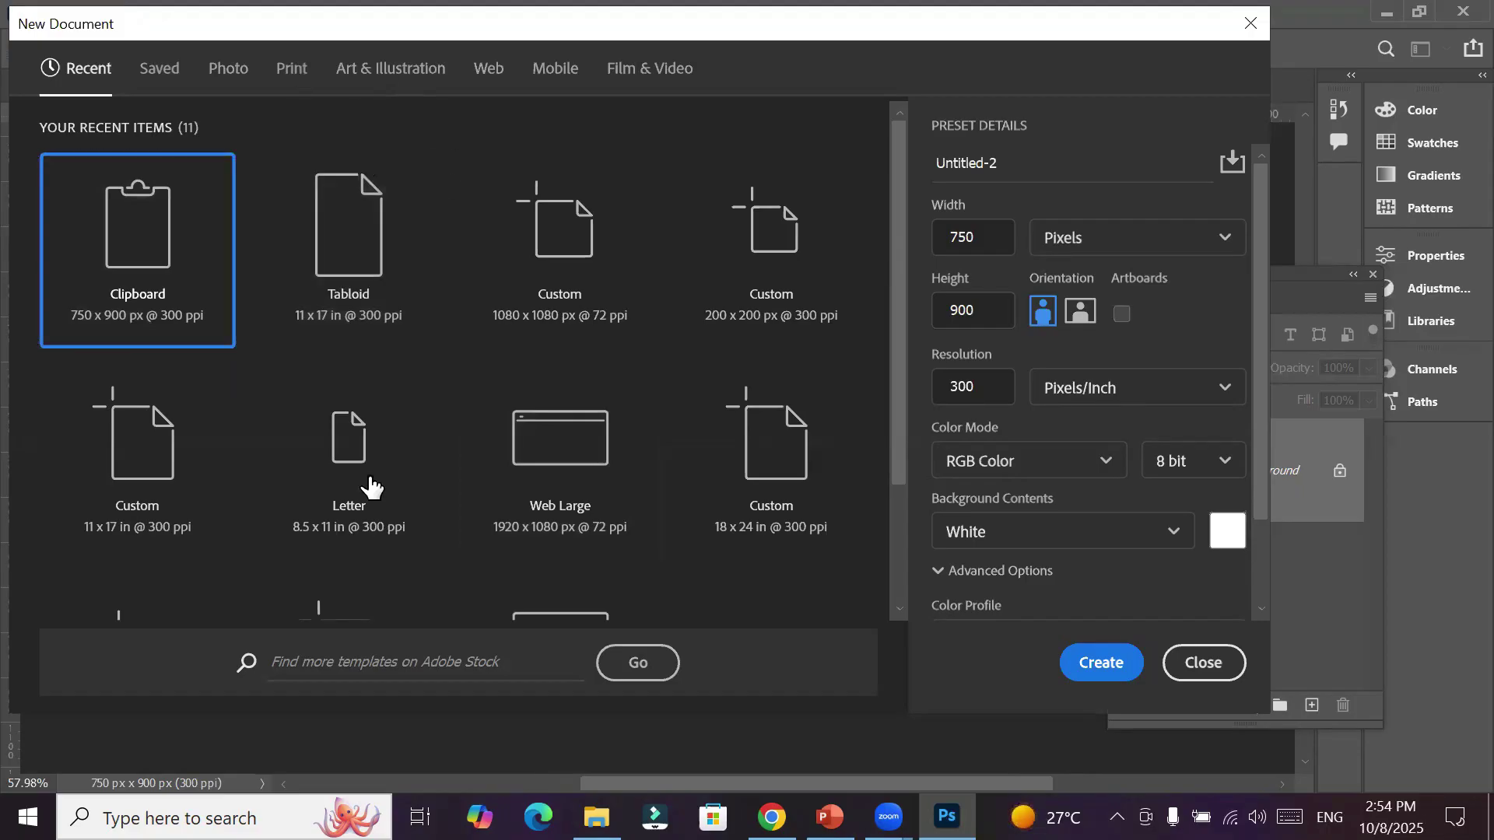
left_click(292, 68)
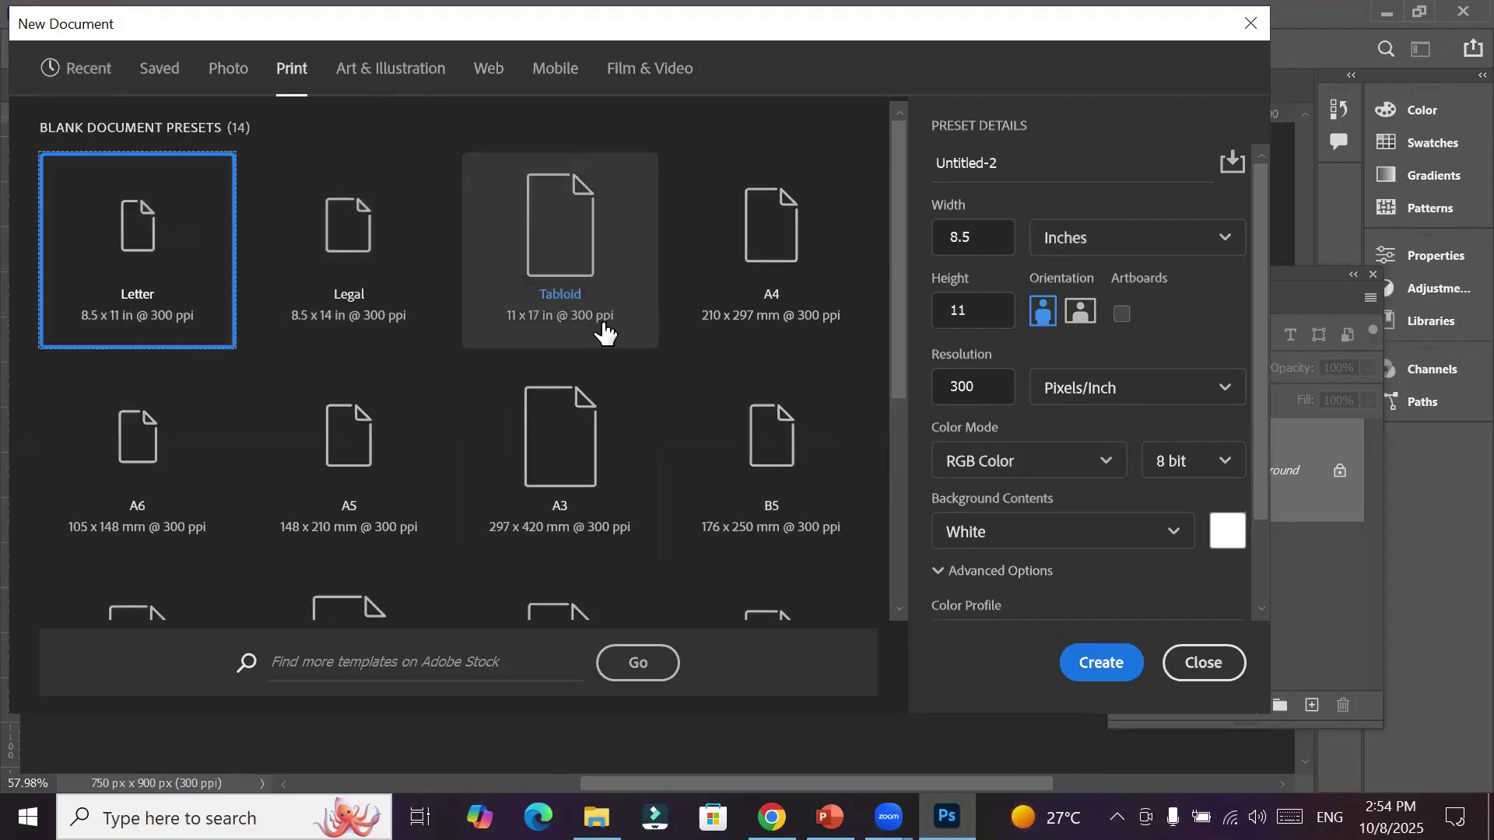
left_click(766, 273)
left_click(1076, 659)
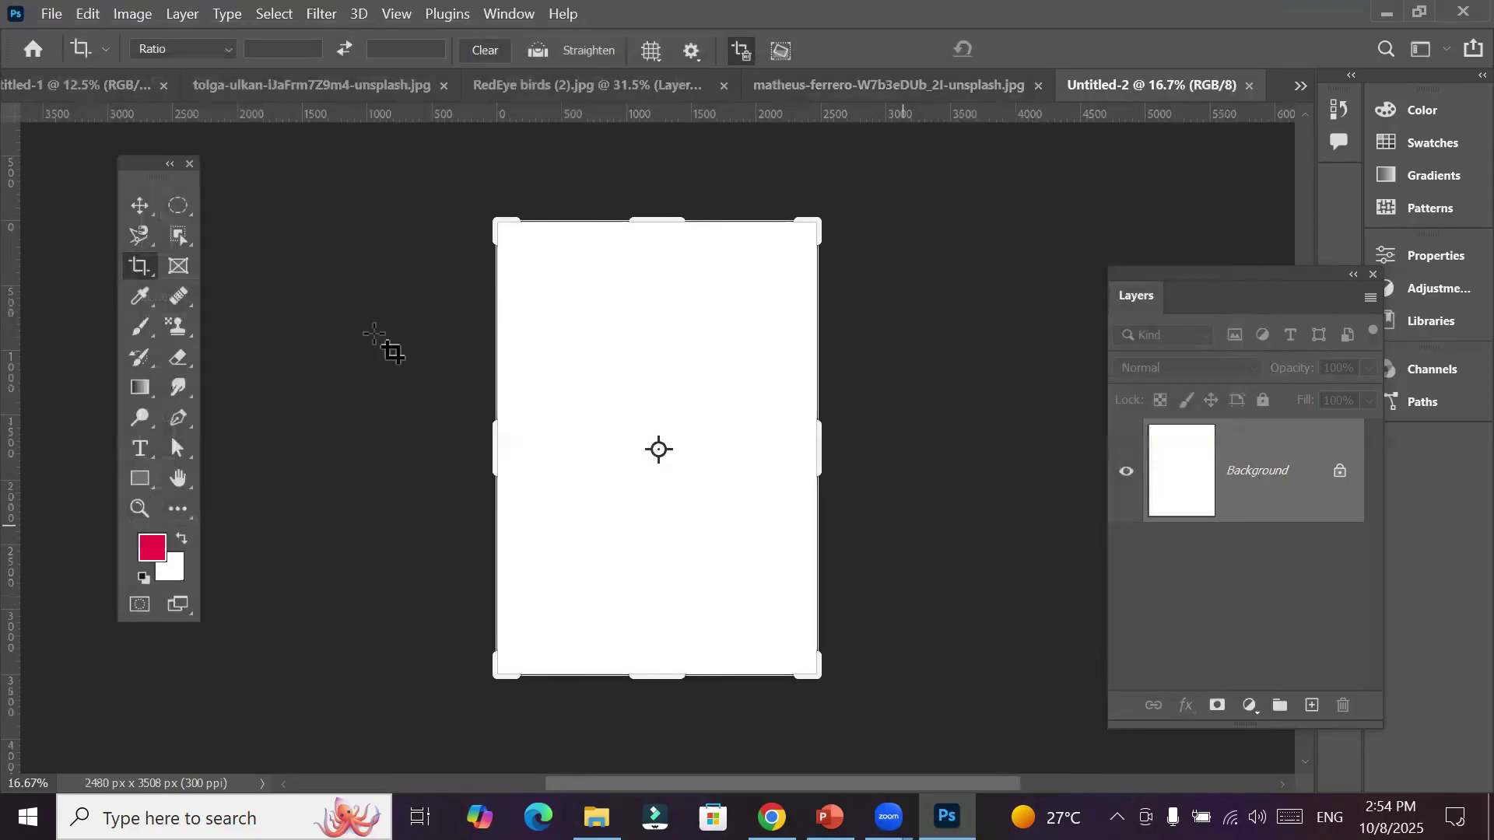
Paste the copied portrait onto the A4 page and move it into the page's upper-left corner
left_click(140, 205)
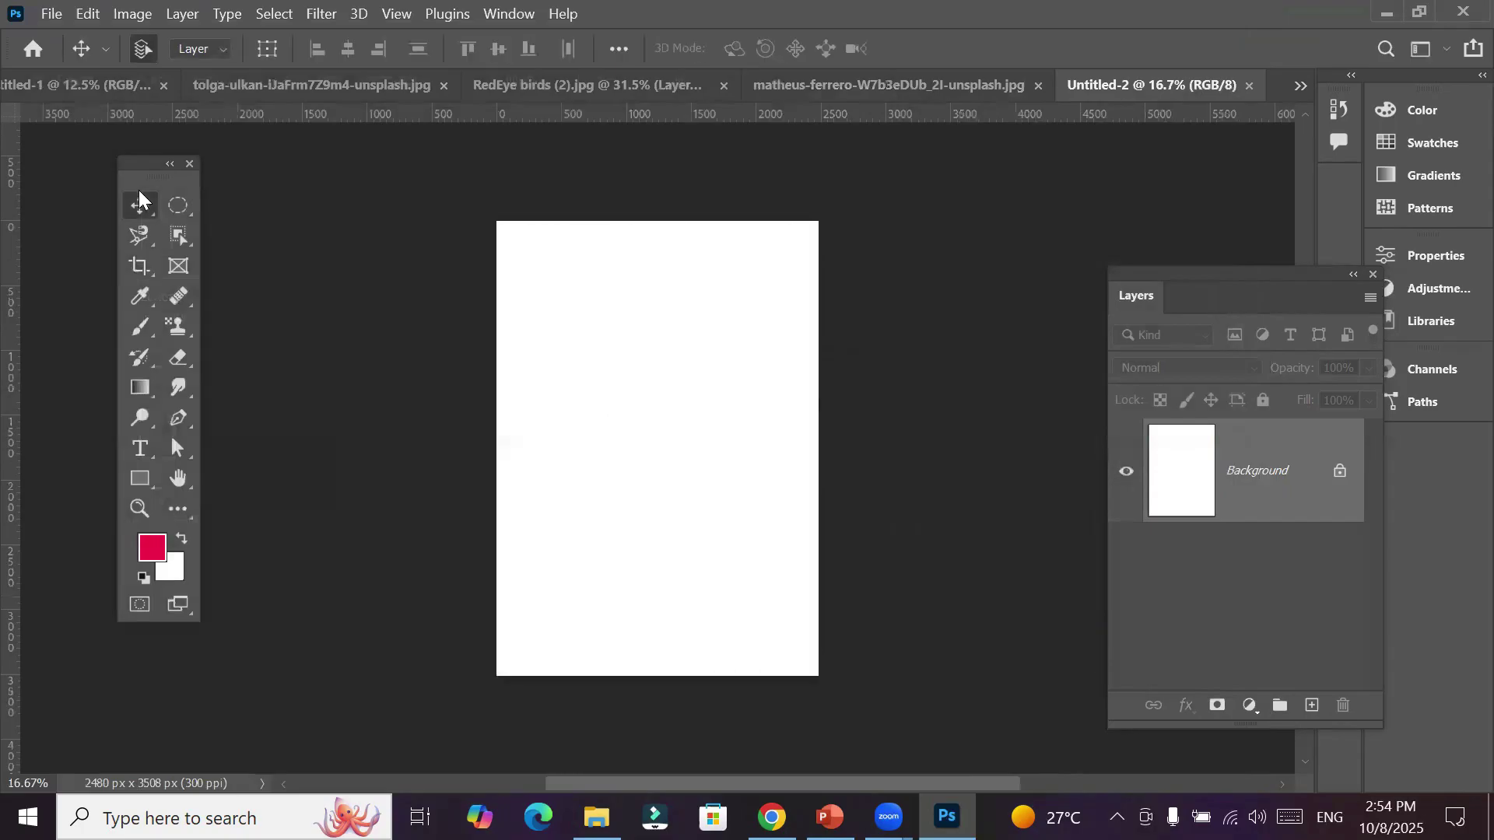
left_click(88, 14)
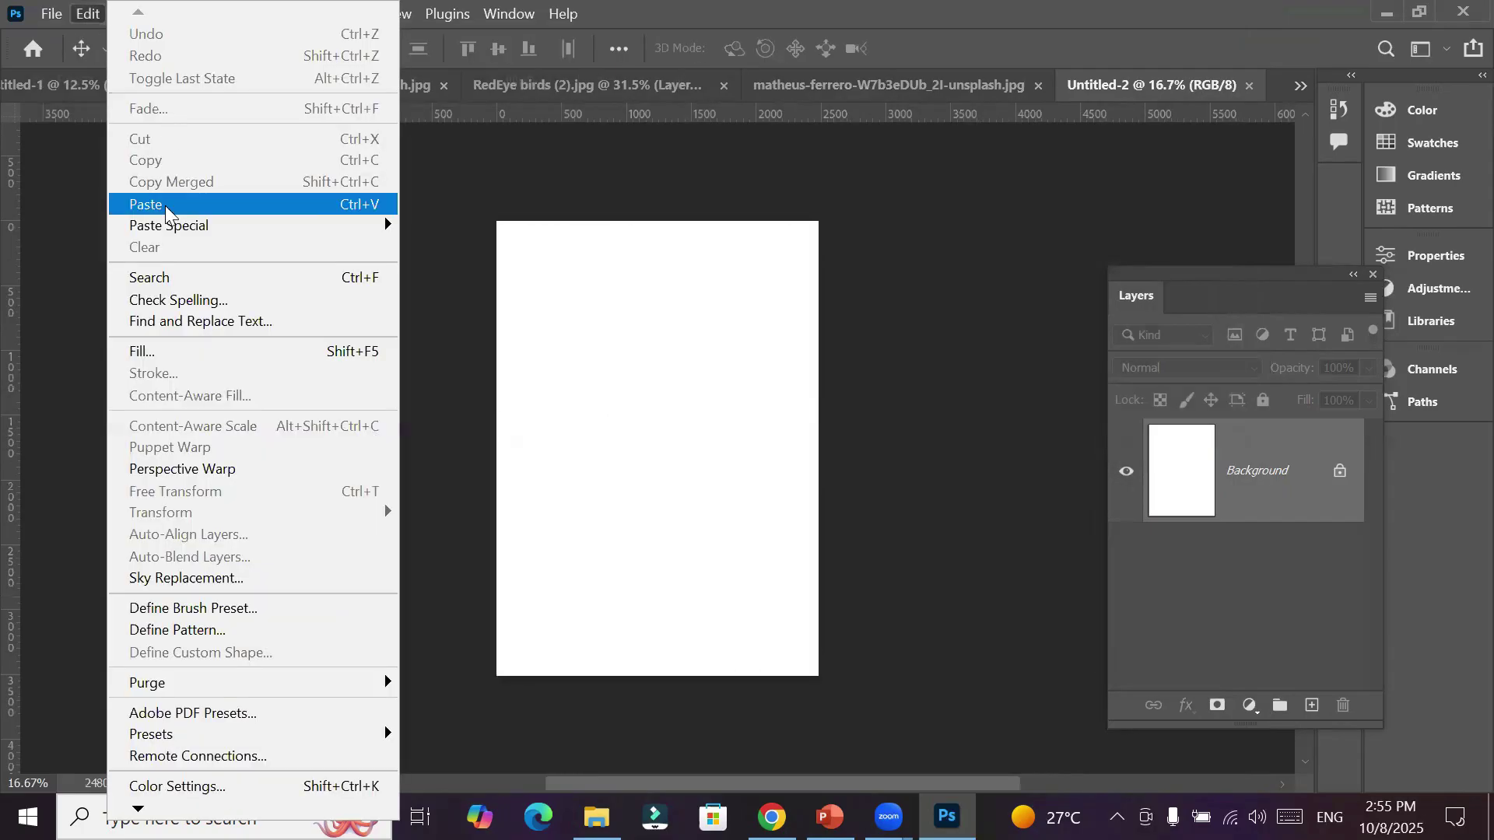
left_click(166, 206)
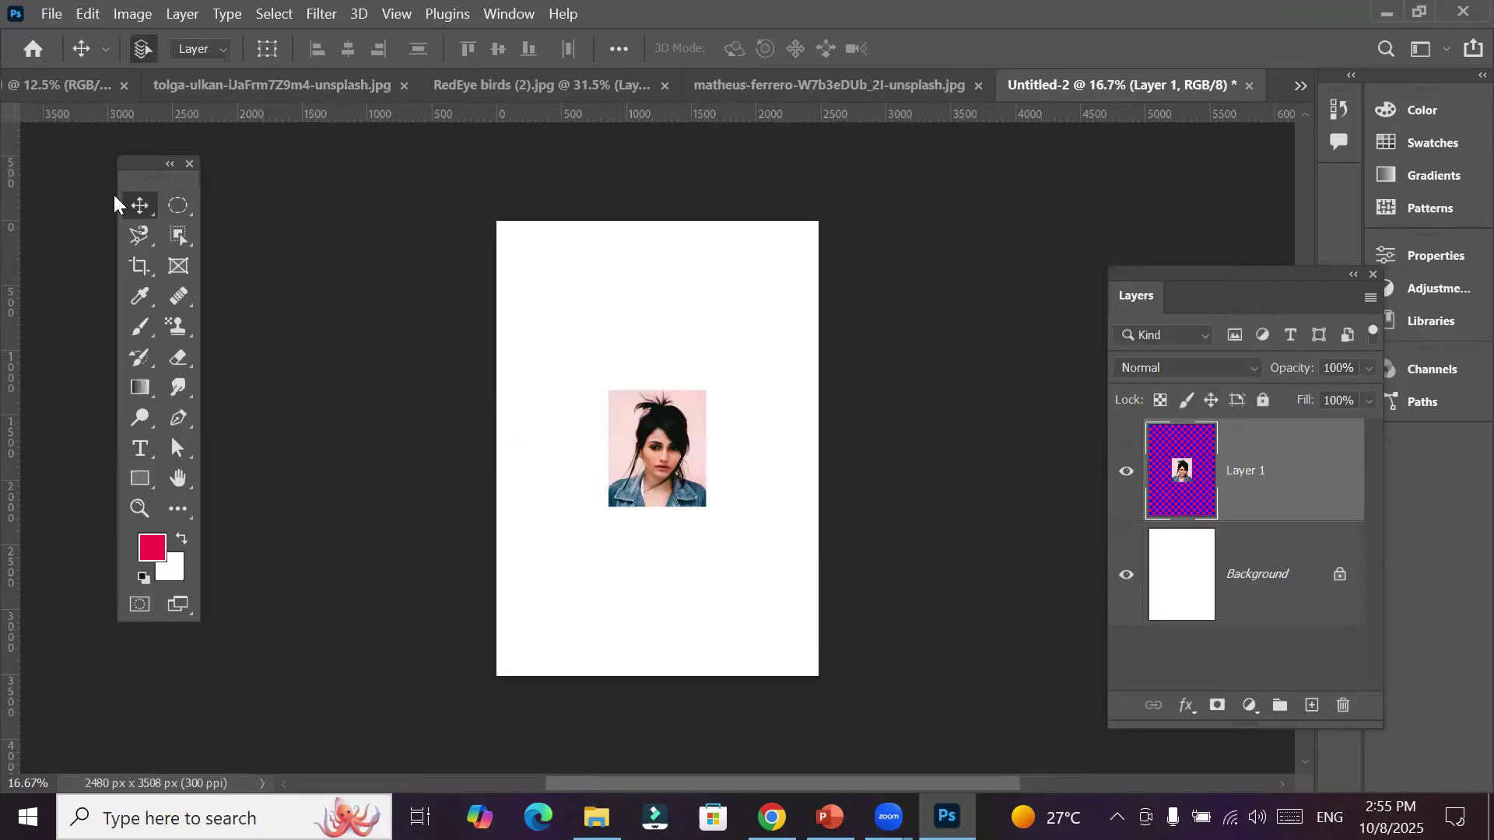
left_click_drag(627, 401, 576, 300)
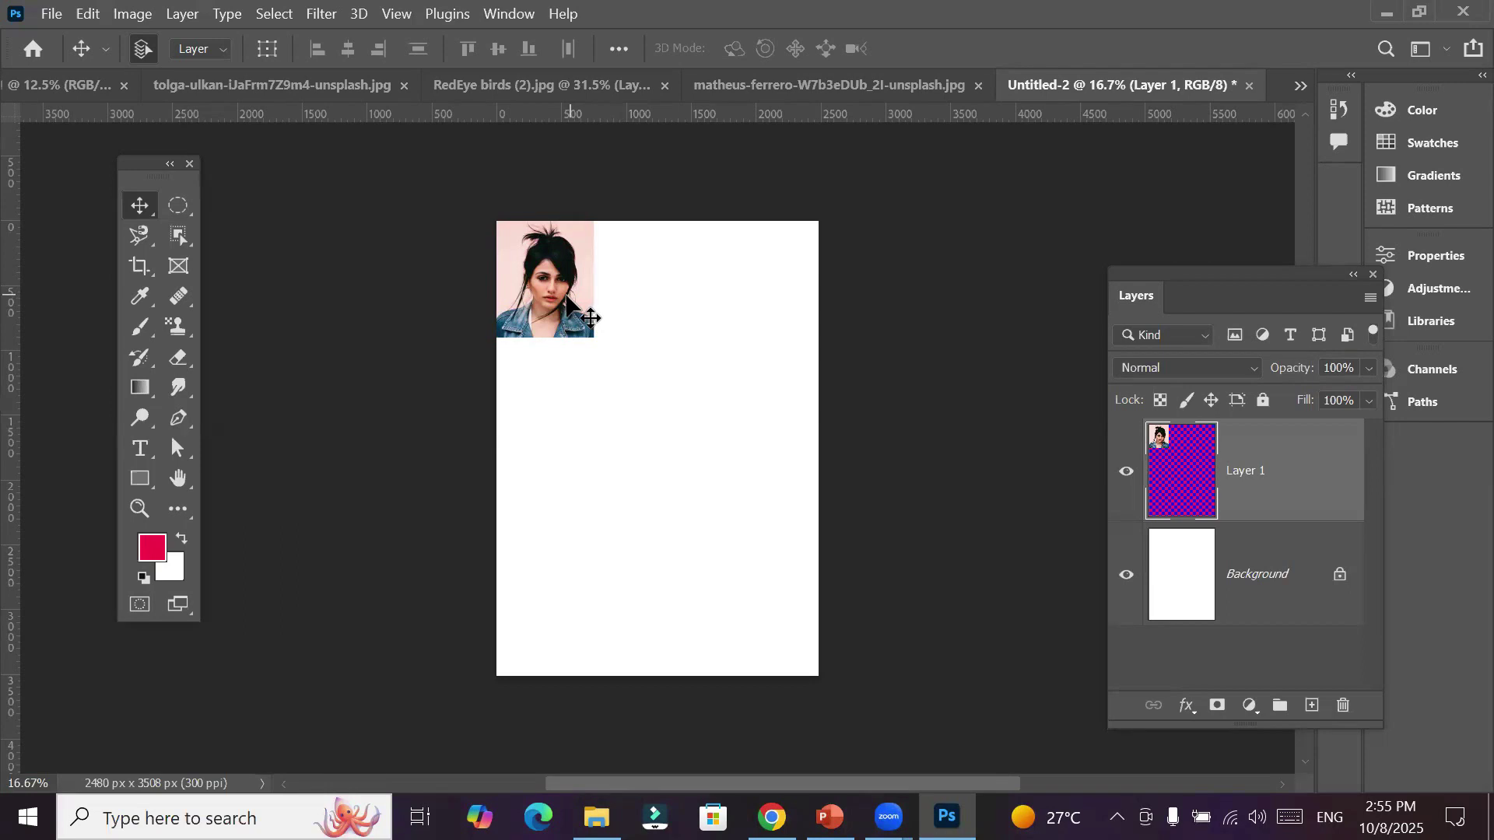
Duplicate the portrait into three rows of three across the page and center the whole grid vertically
left_click_drag(574, 305, 781, 301)
left_click_drag(433, 192, 899, 401)
left_click_drag(801, 317, 798, 440)
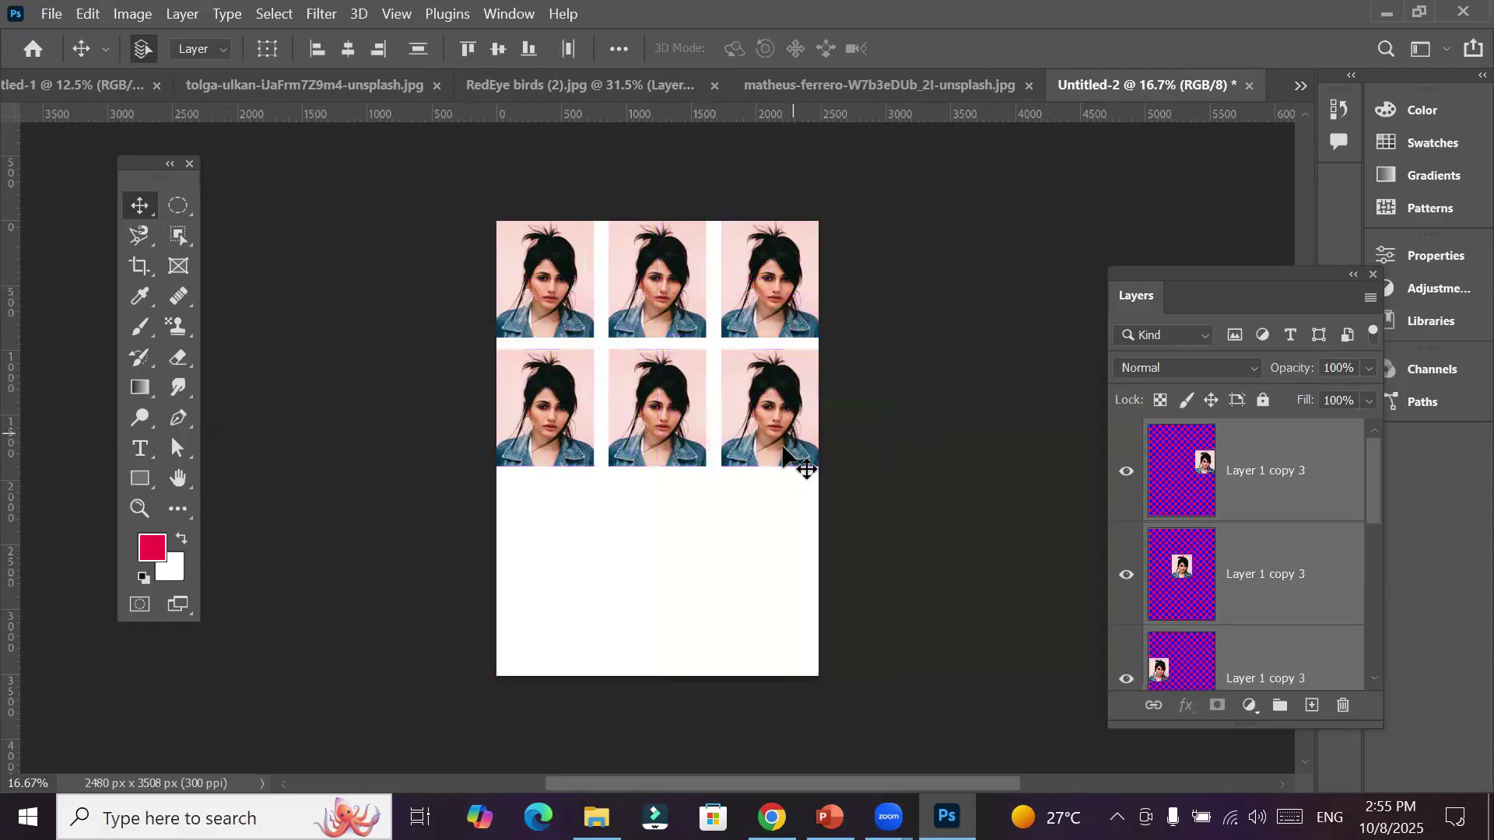
left_click_drag(788, 511, 812, 639)
left_click_drag(396, 195, 772, 614)
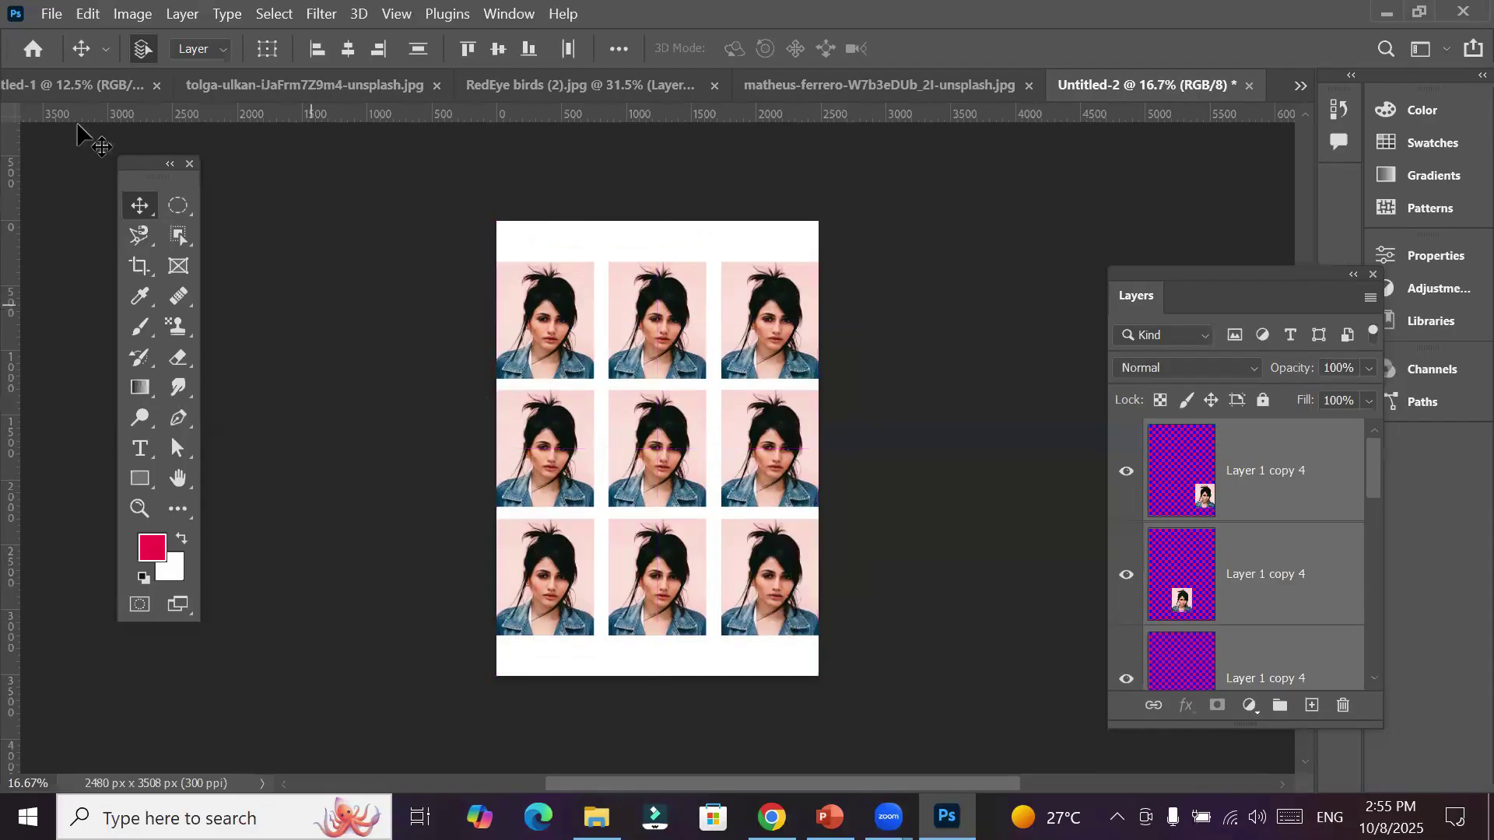
Review the Export As settings for the nine-portrait sheet and leave without exporting
left_click(51, 16)
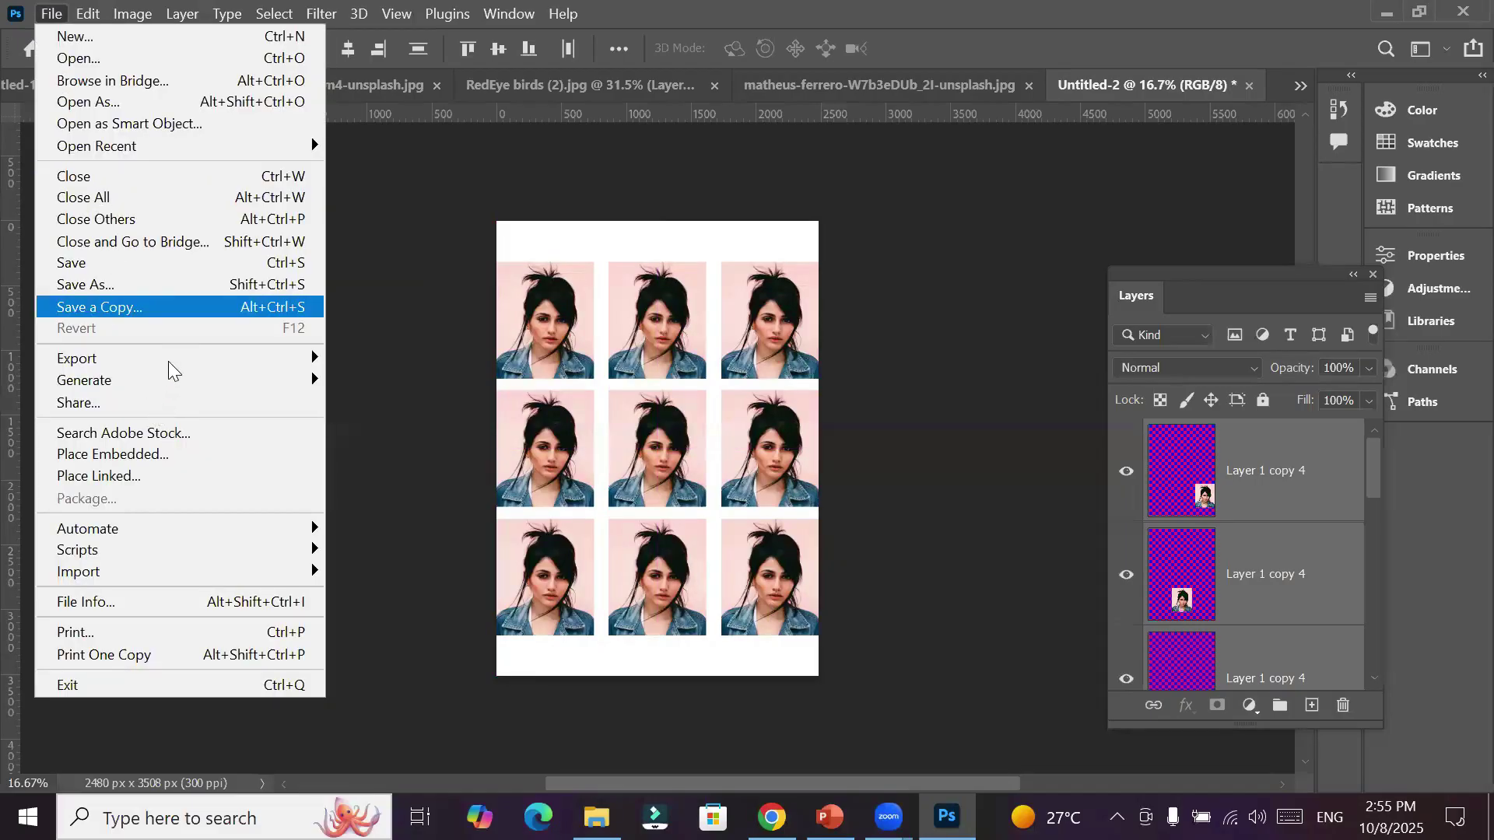
mouse_move(168, 362)
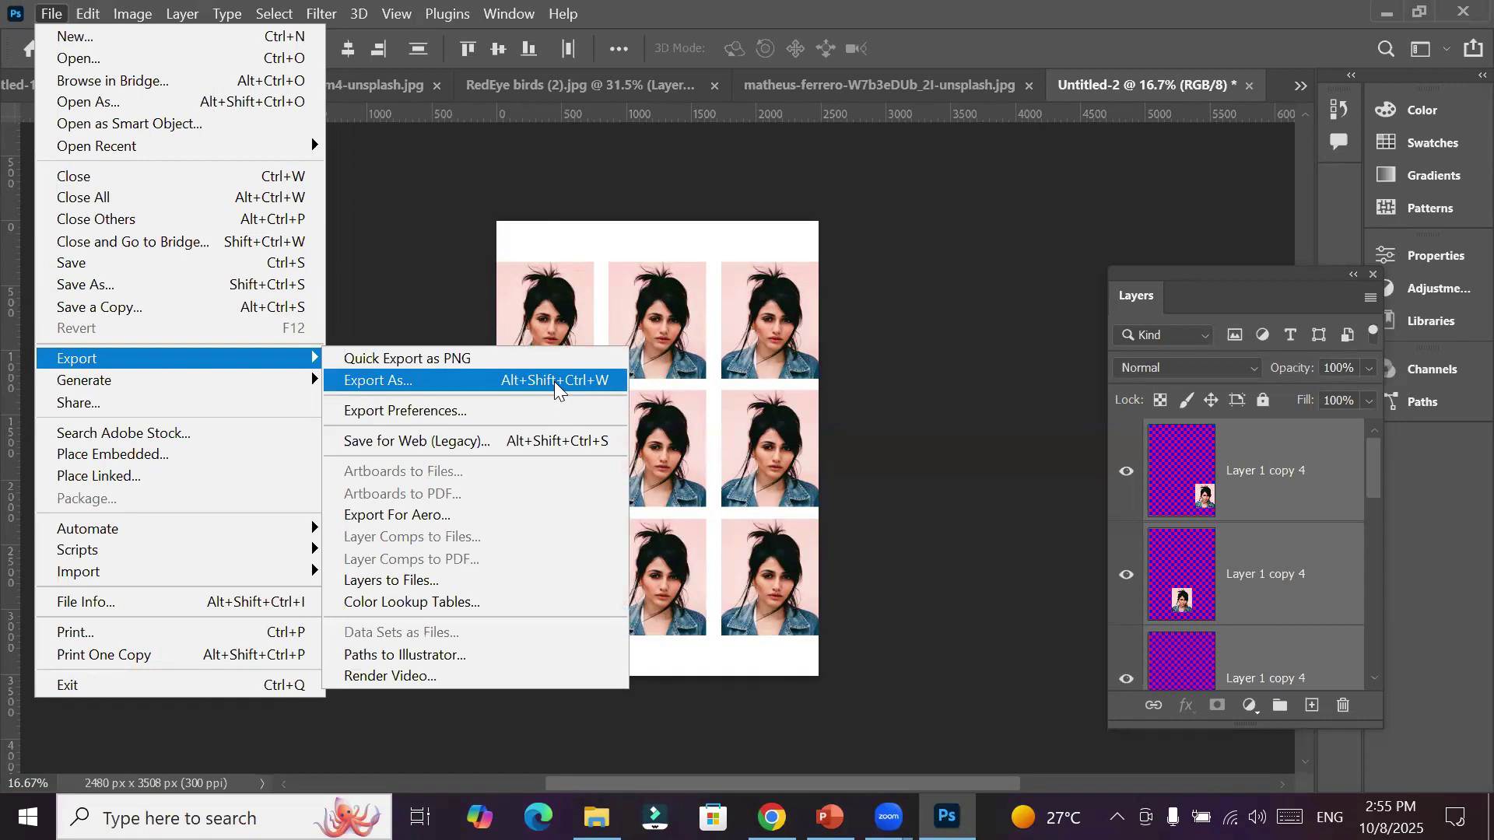
left_click(554, 382)
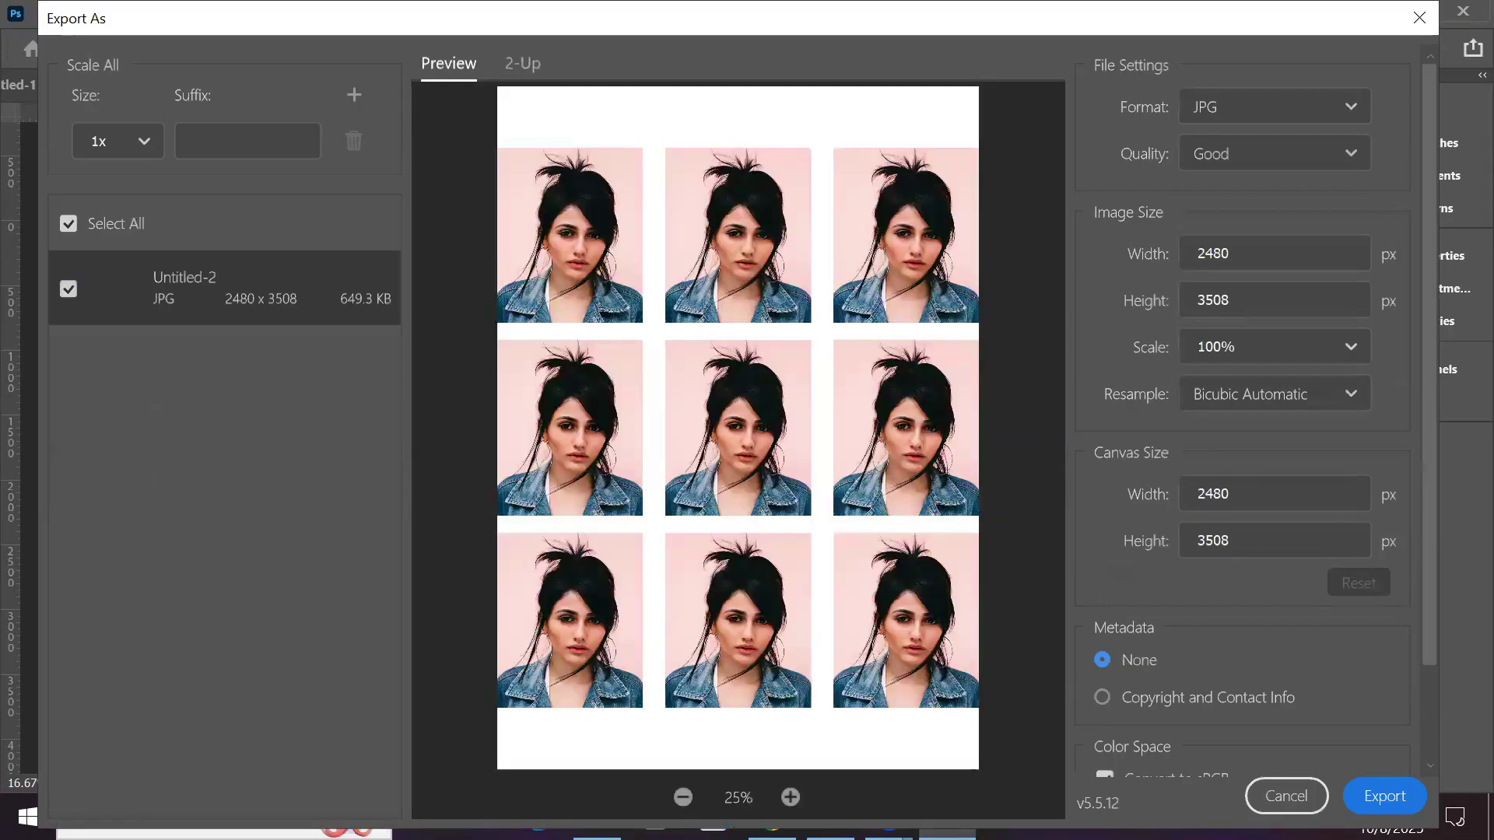
left_click(1263, 795)
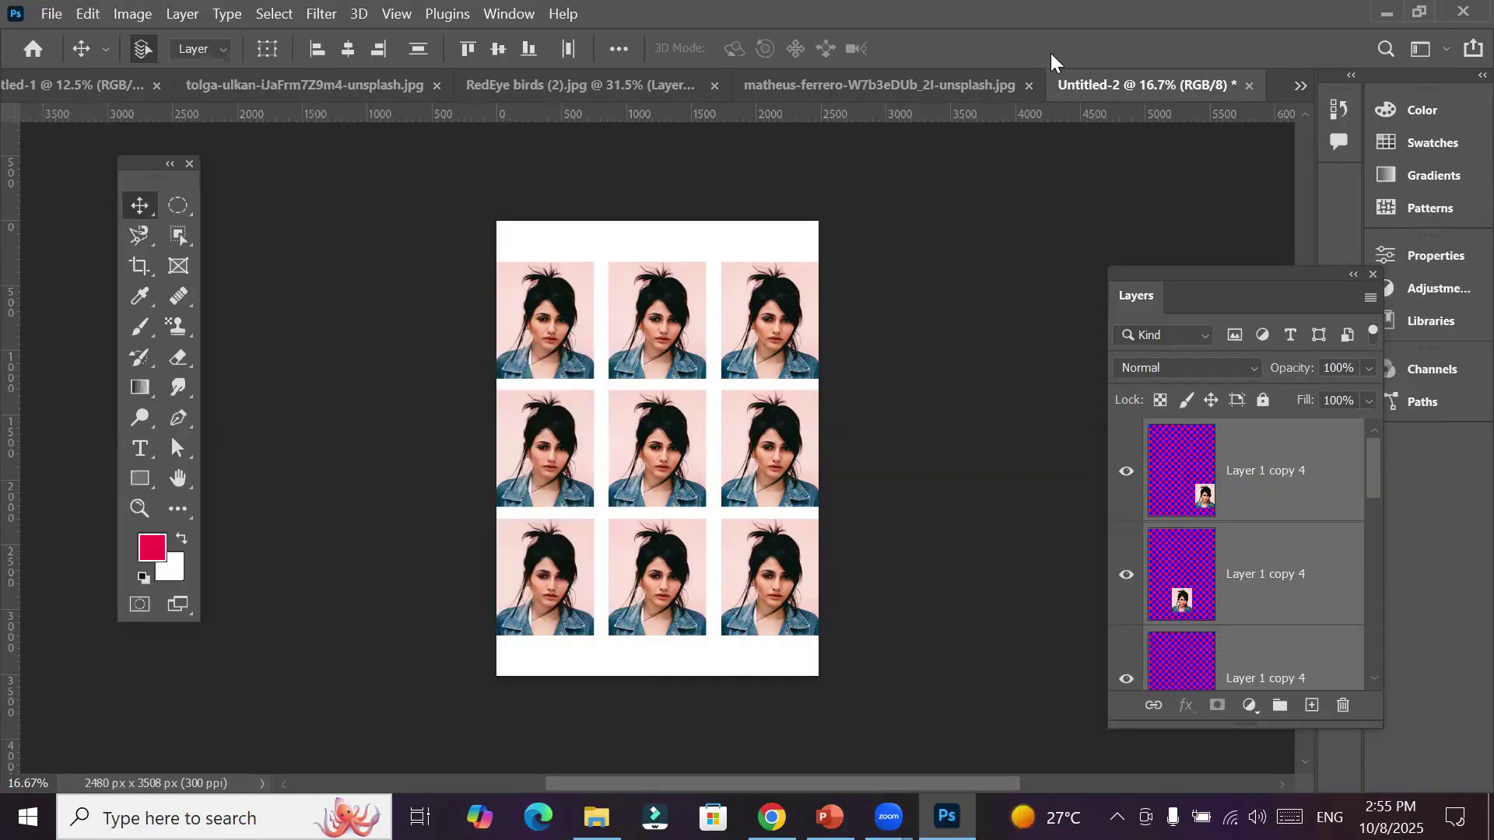
Close the flower-patterned harbor image without saving its changes and switch to the blank Untitled-1 document
left_click(437, 87)
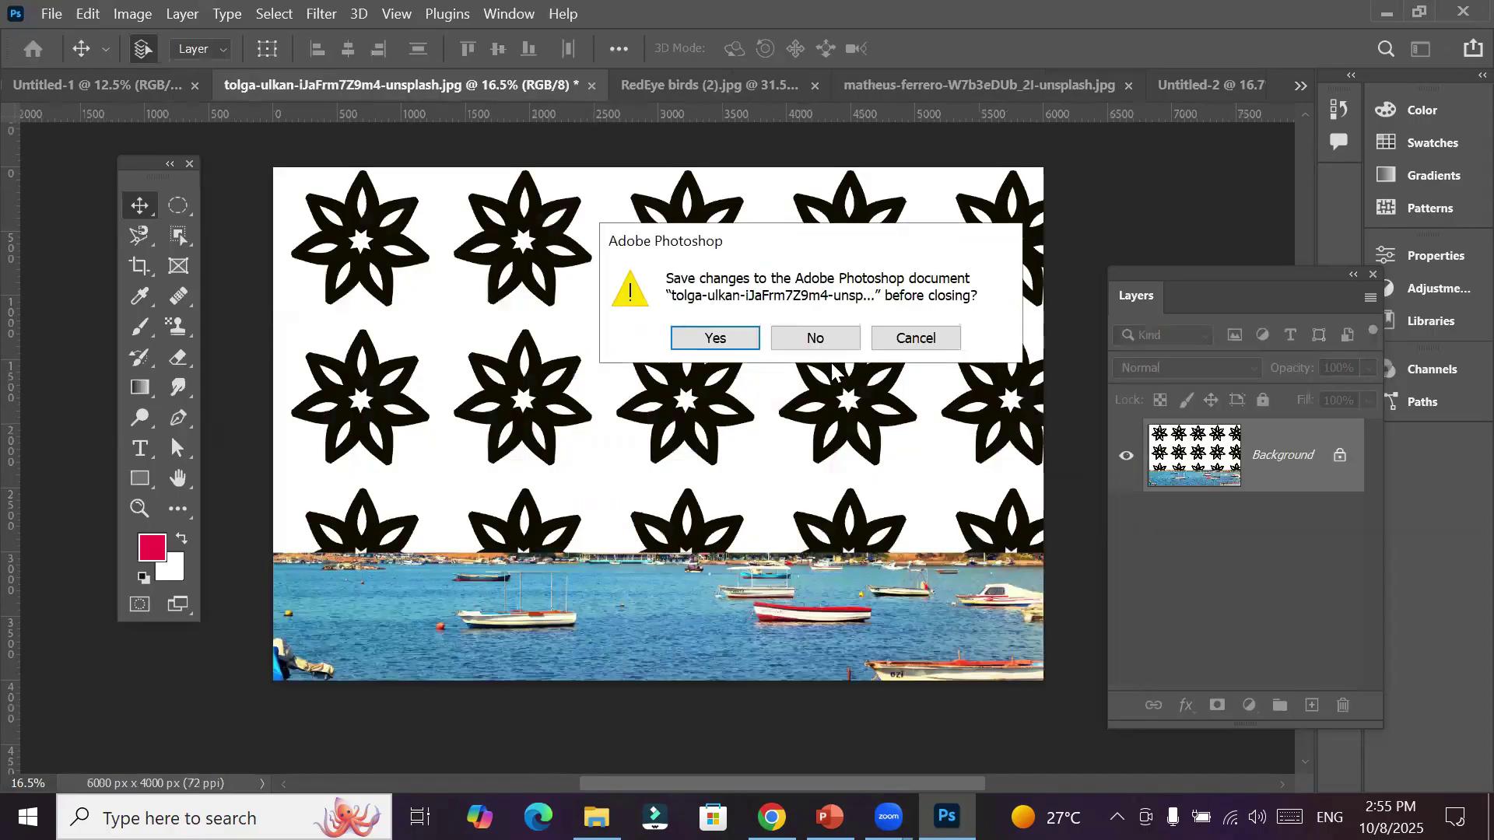
left_click(823, 342)
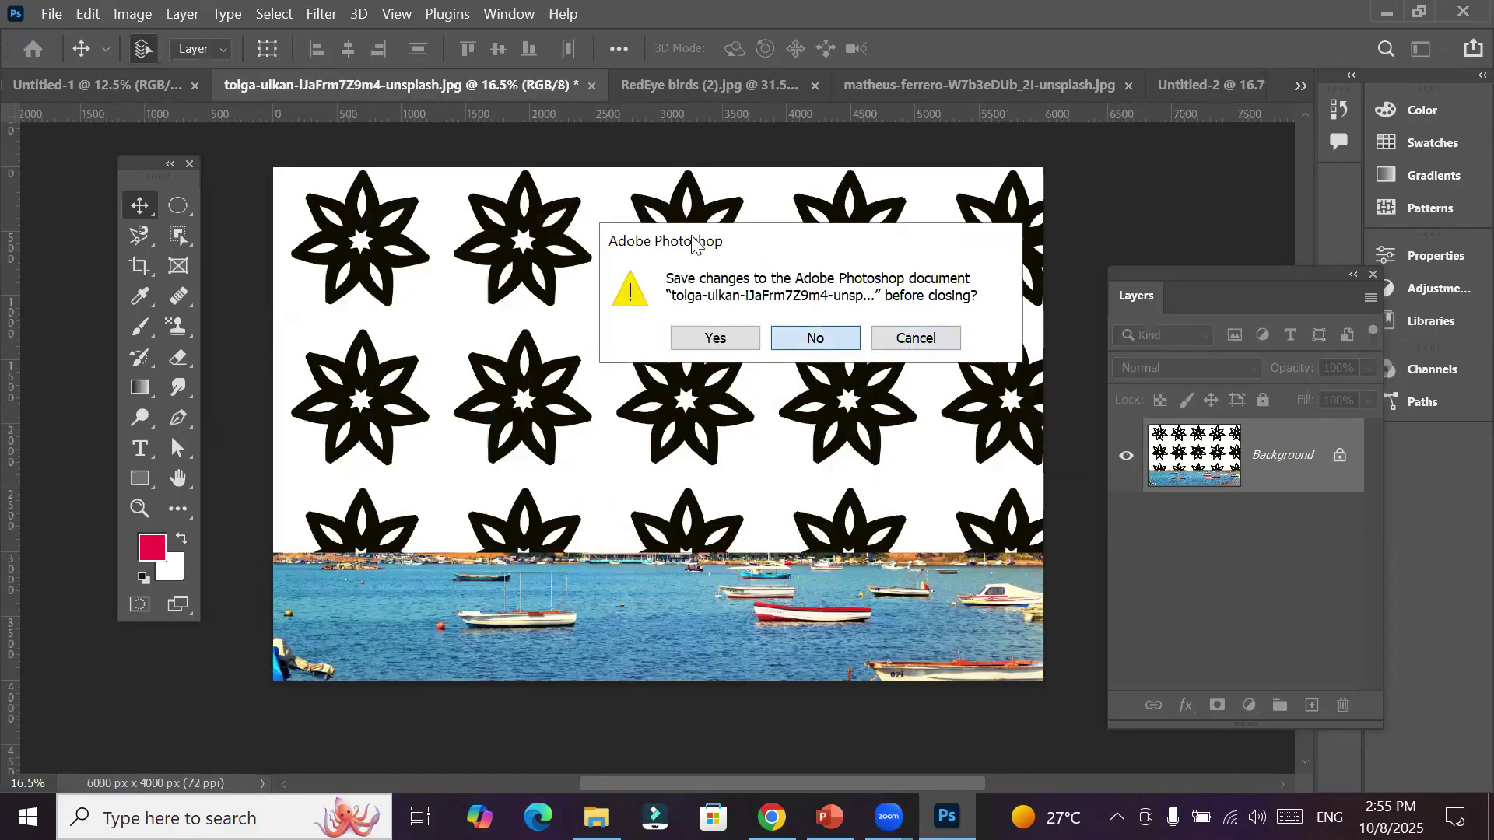
left_click(686, 82)
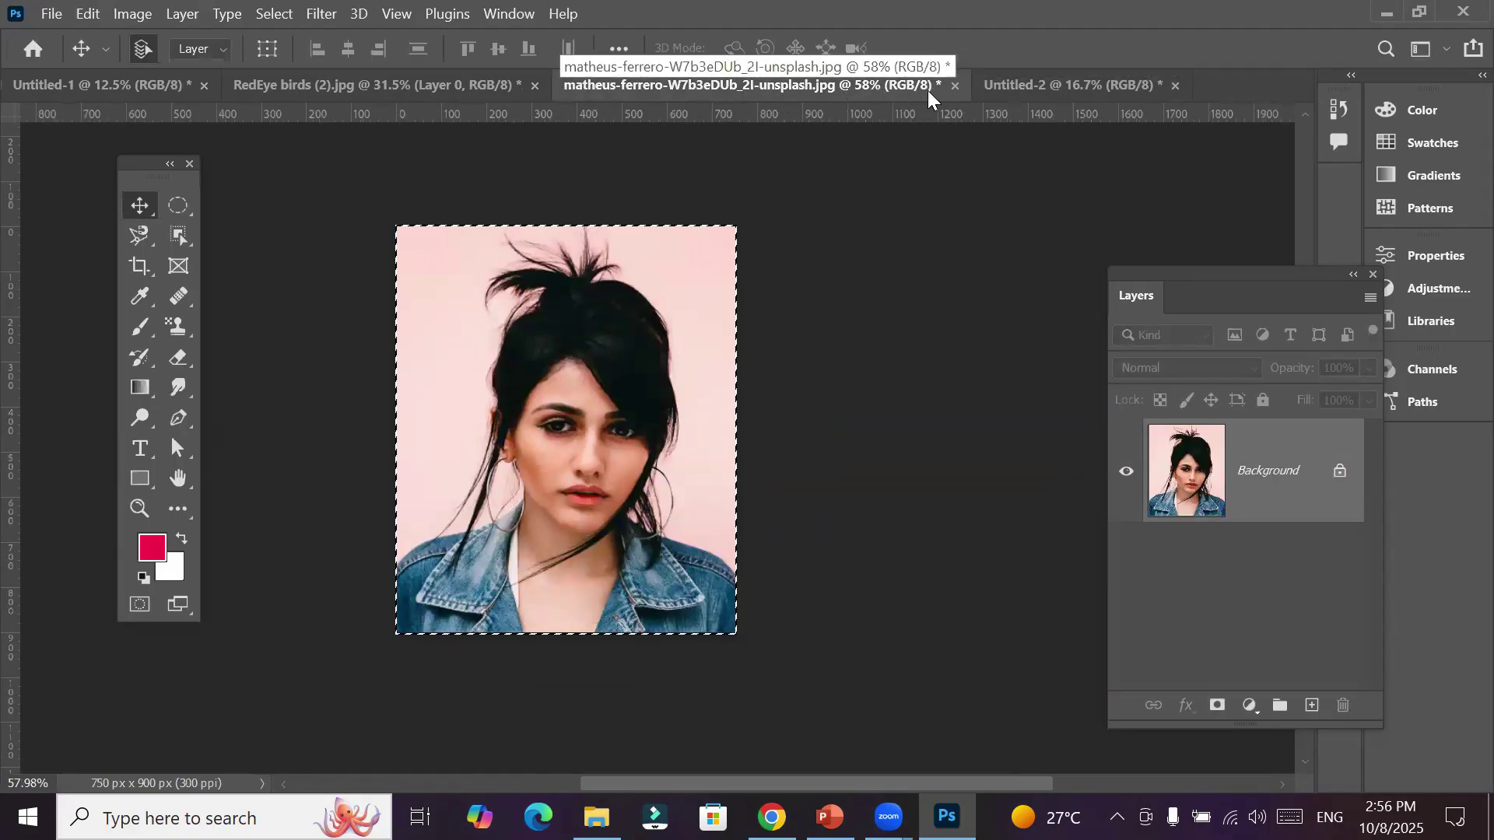
left_click(1019, 87)
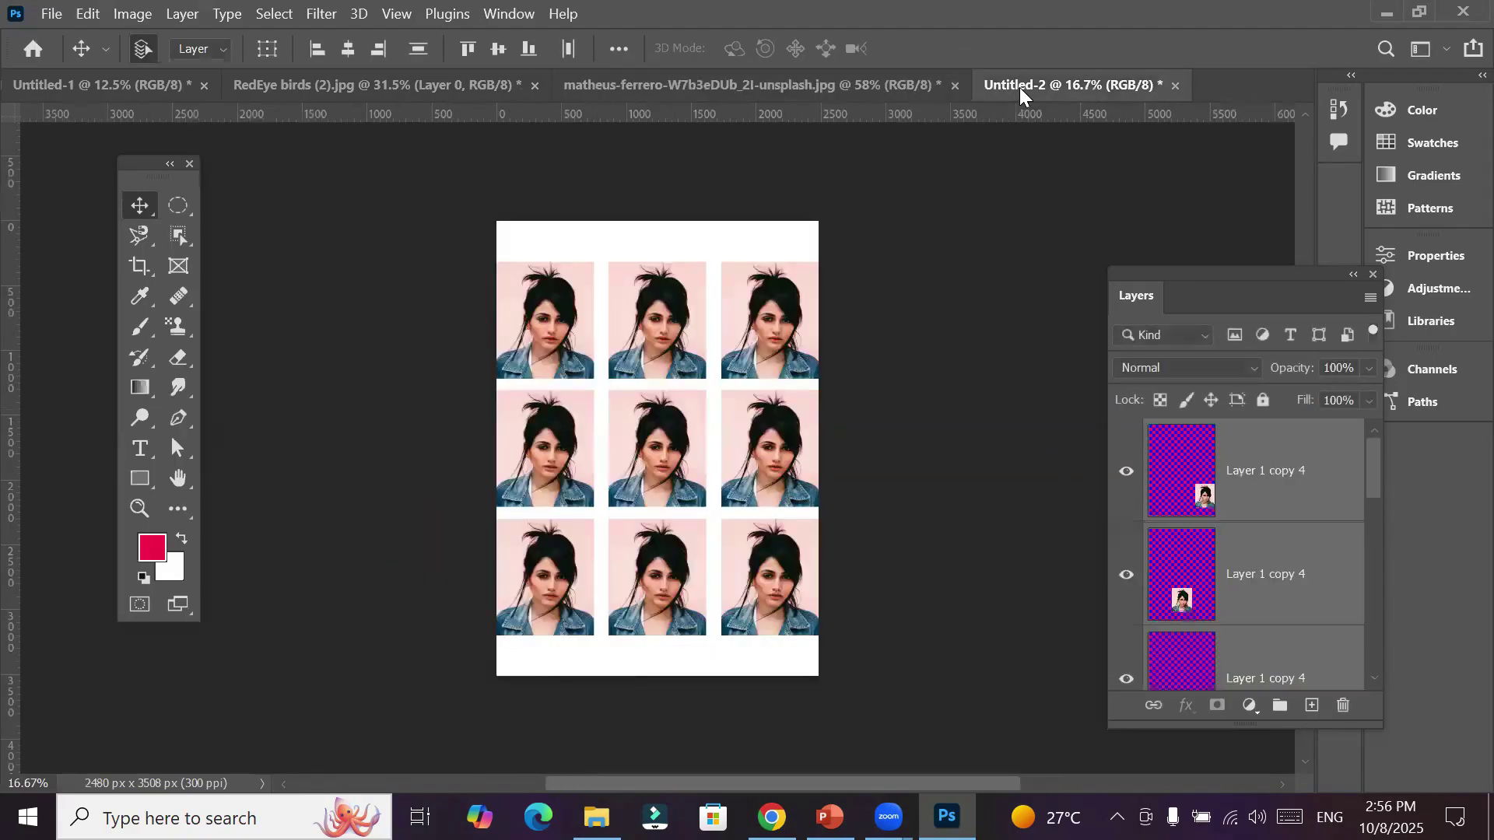
left_click(400, 82)
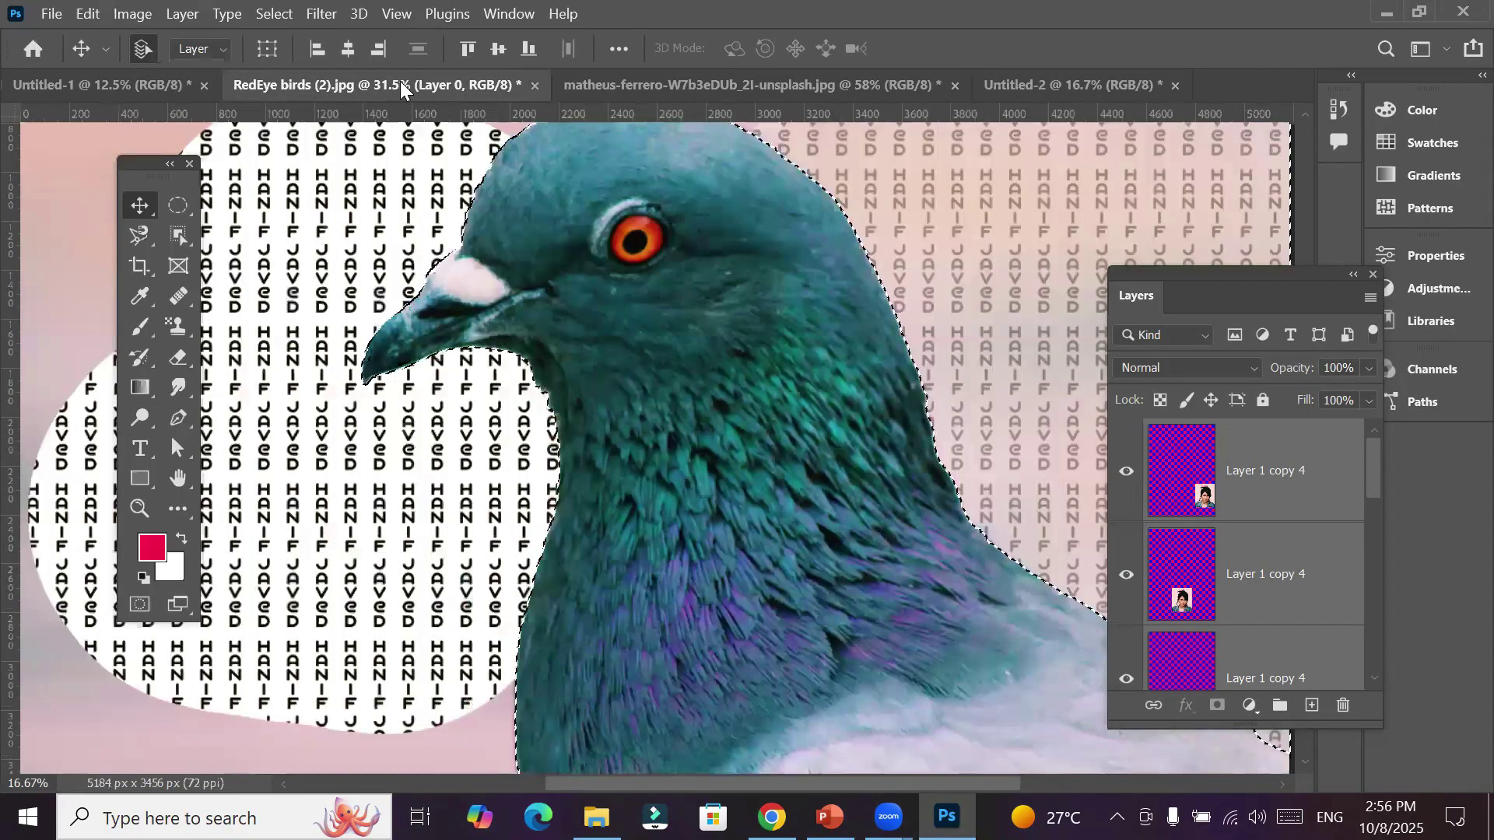
left_click(77, 87)
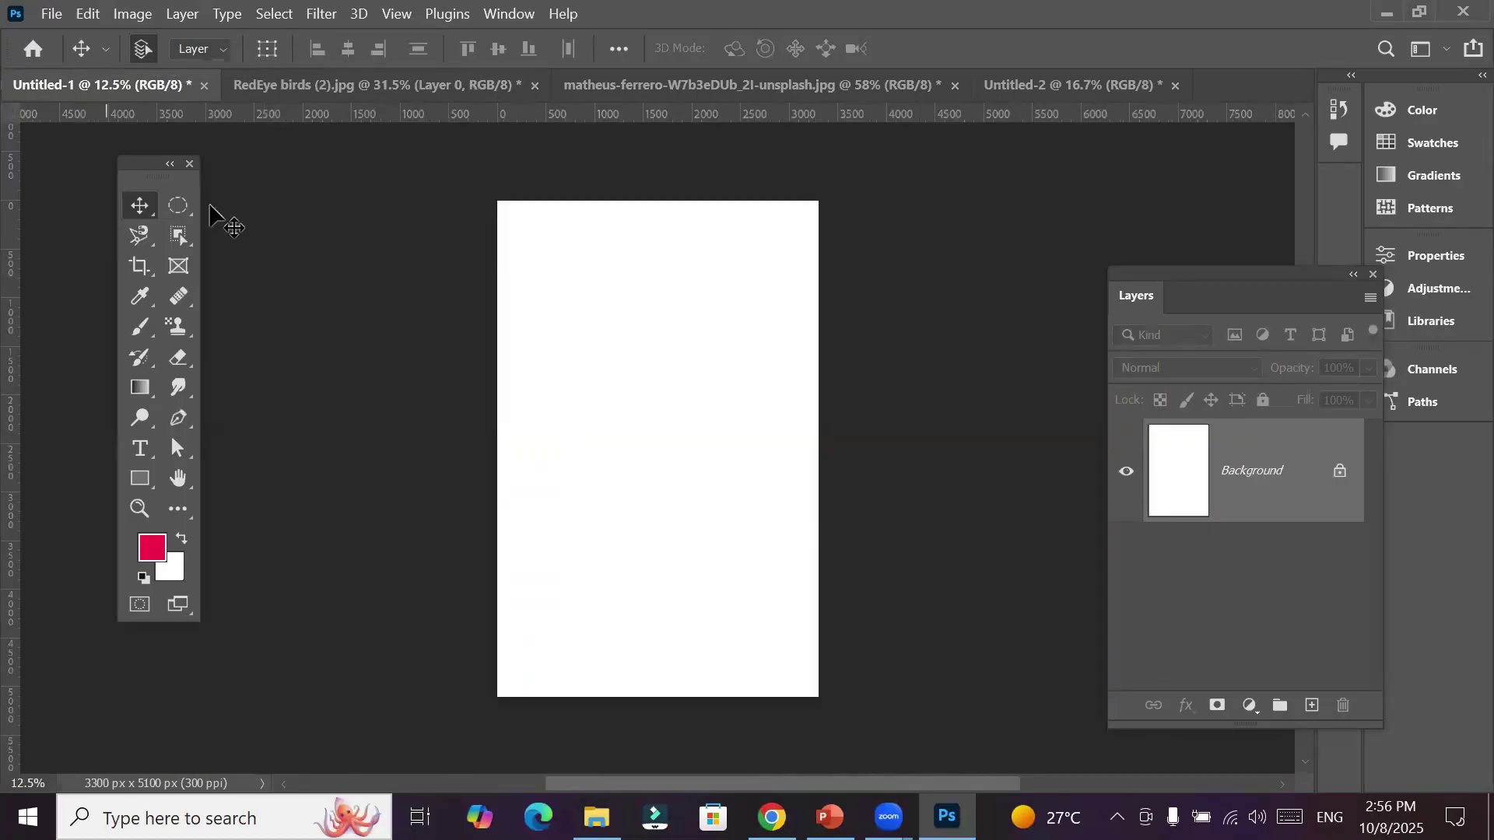
Set the Rectangular Marquee to New Selection with a fixed size of 2 × 3 in, and place a selection near the page's upper-left corner
left_click(178, 208)
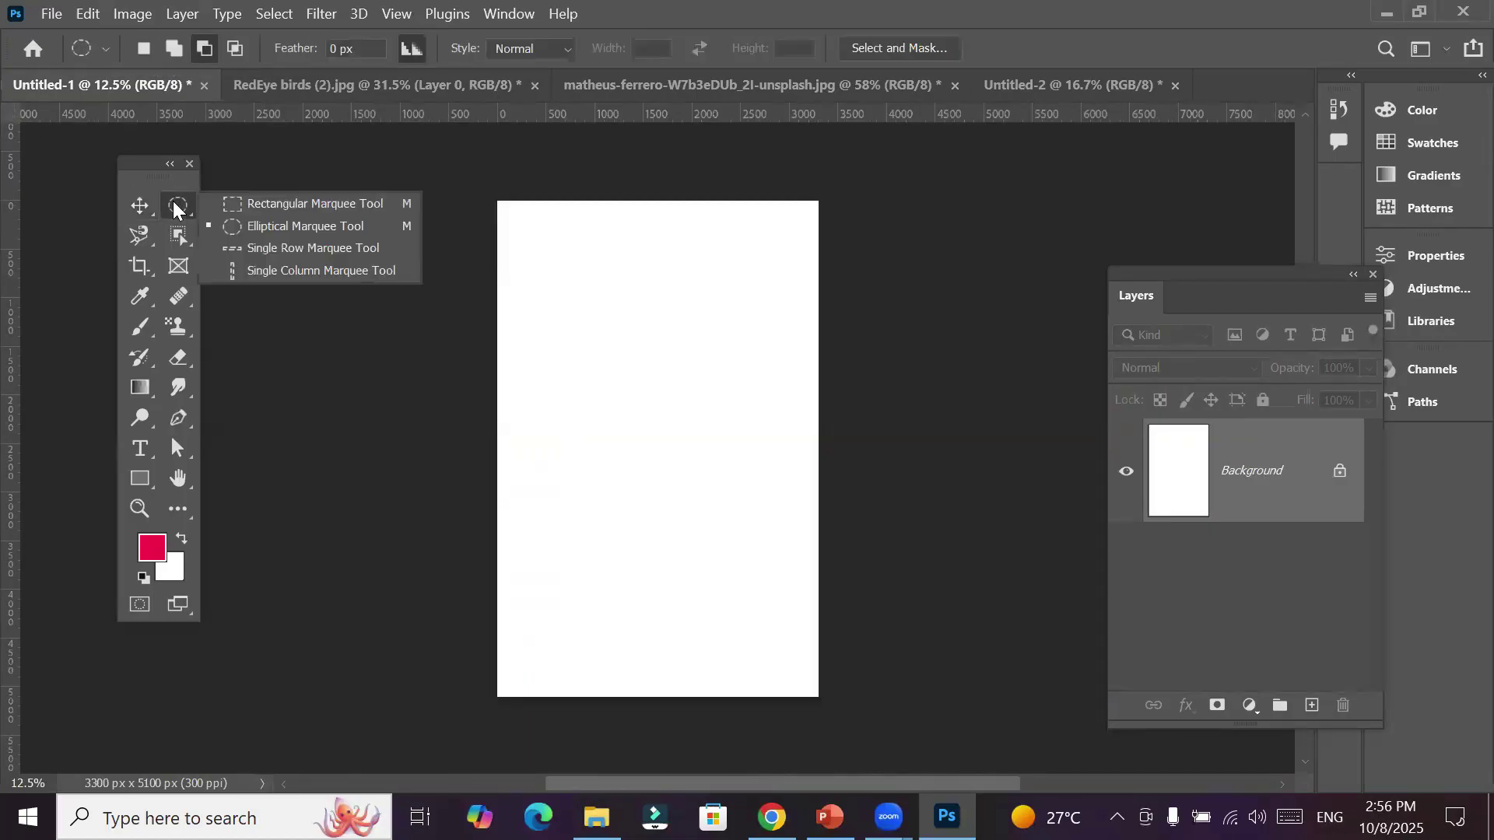
left_click(309, 204)
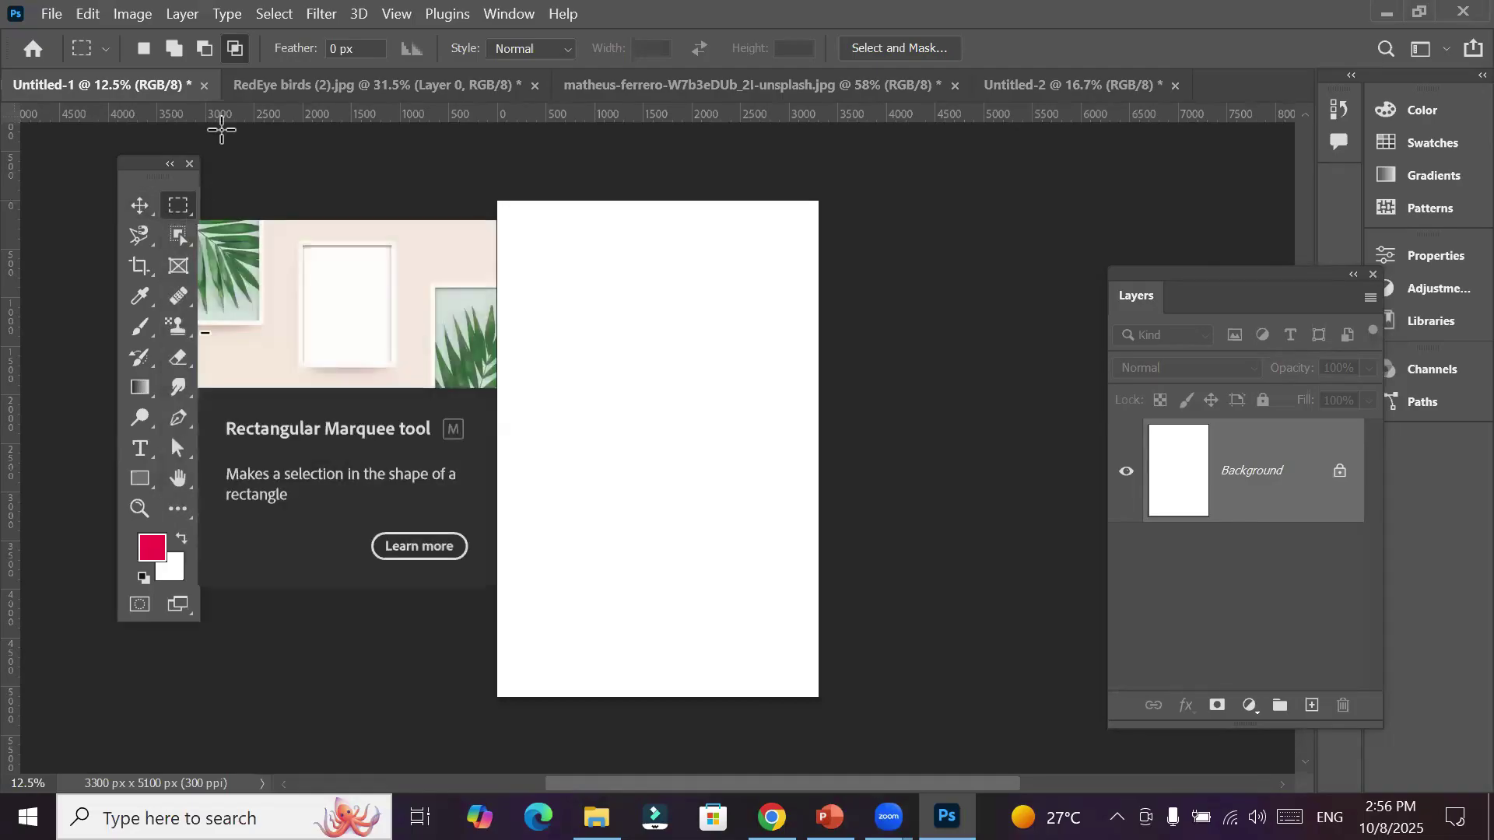
left_click(143, 48)
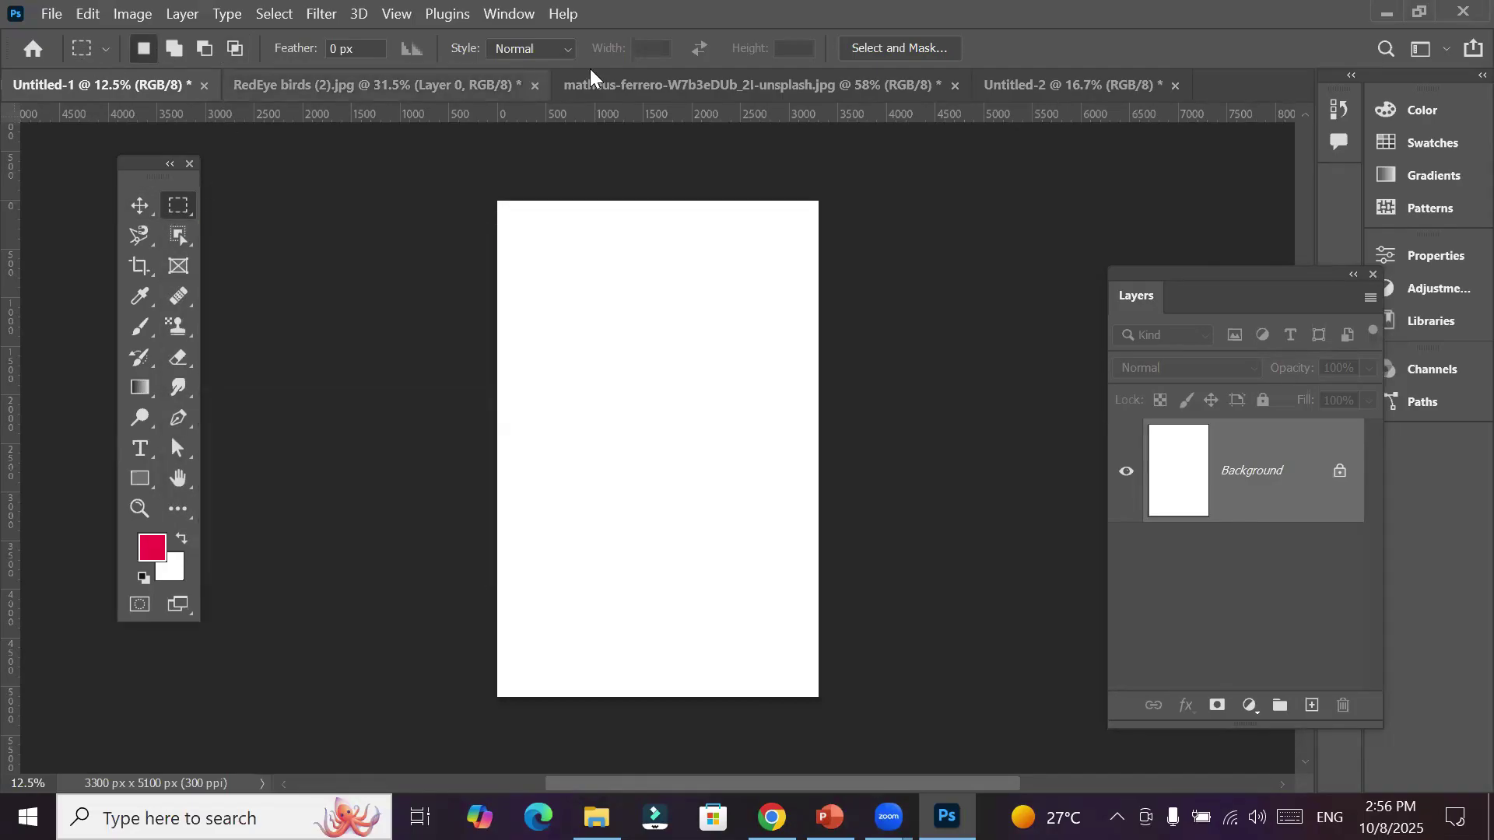
left_click(529, 52)
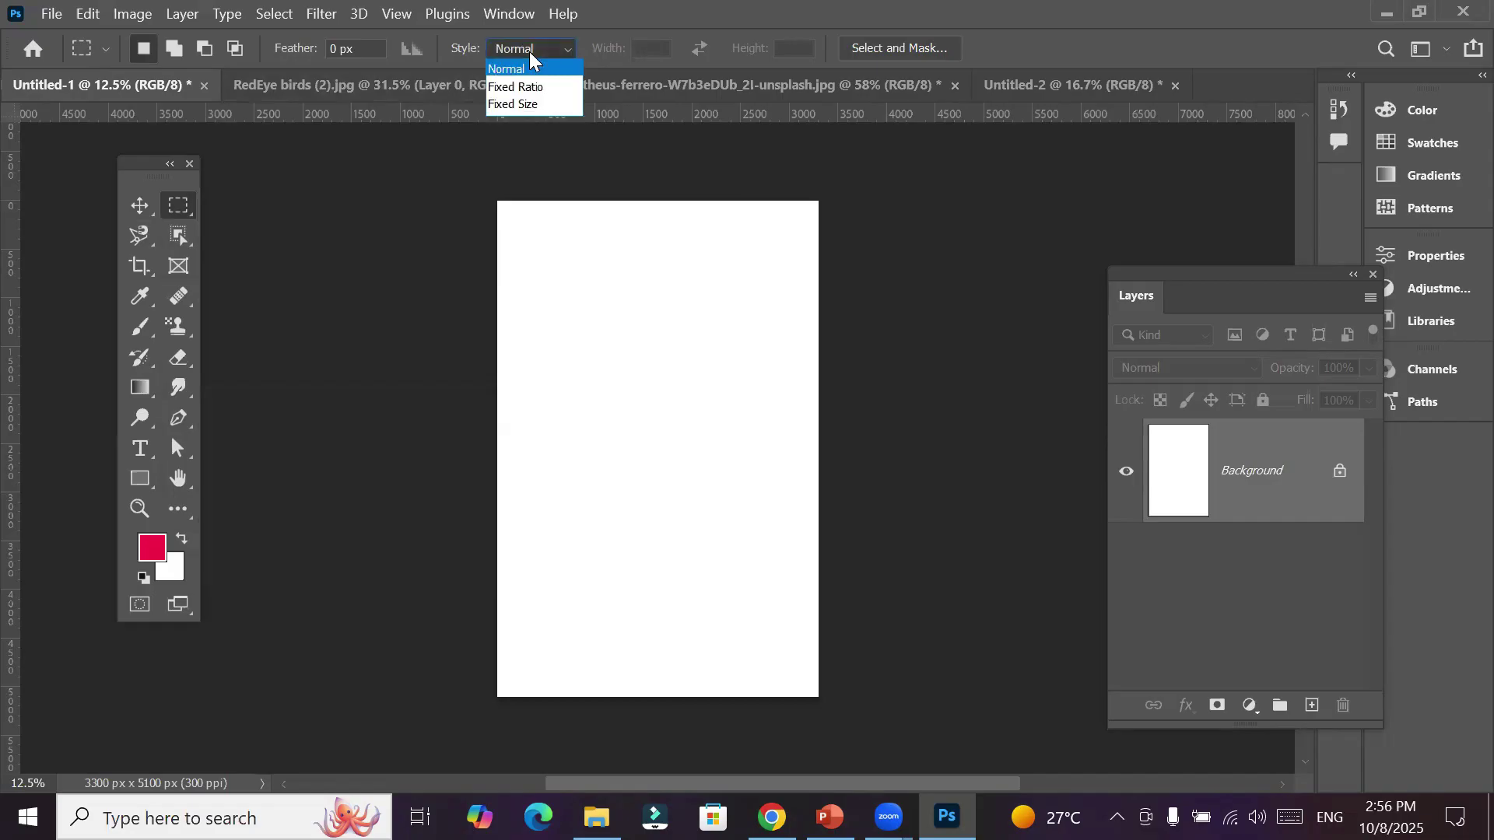
left_click(538, 104)
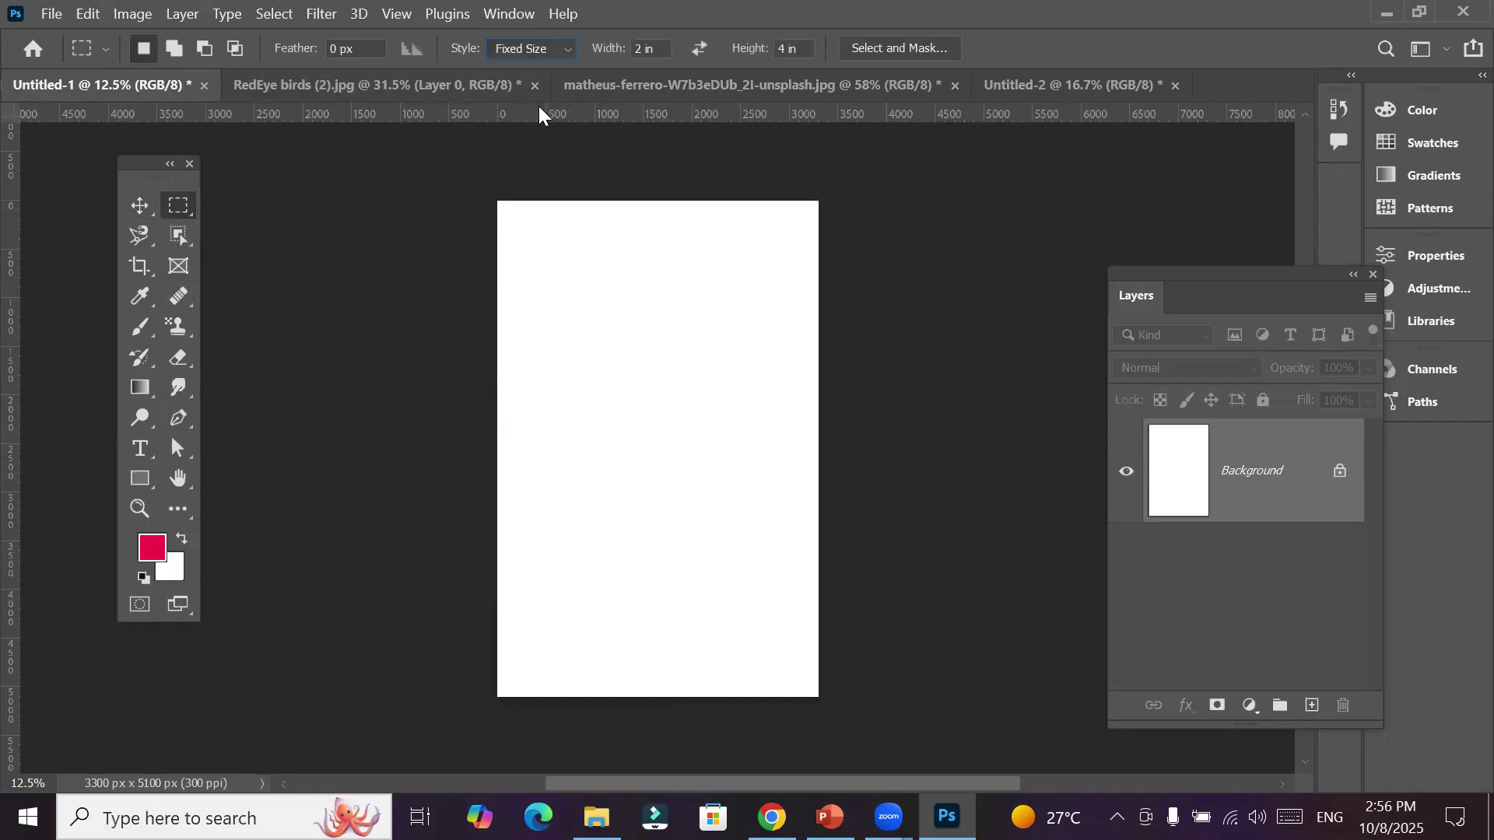
double_click(646, 48)
double_click(782, 48)
key("Return")
left_click(502, 213)
Fill the selection on the Background layer with the color #3684d4 at 34% opacity in Normal mode
right_click(534, 249)
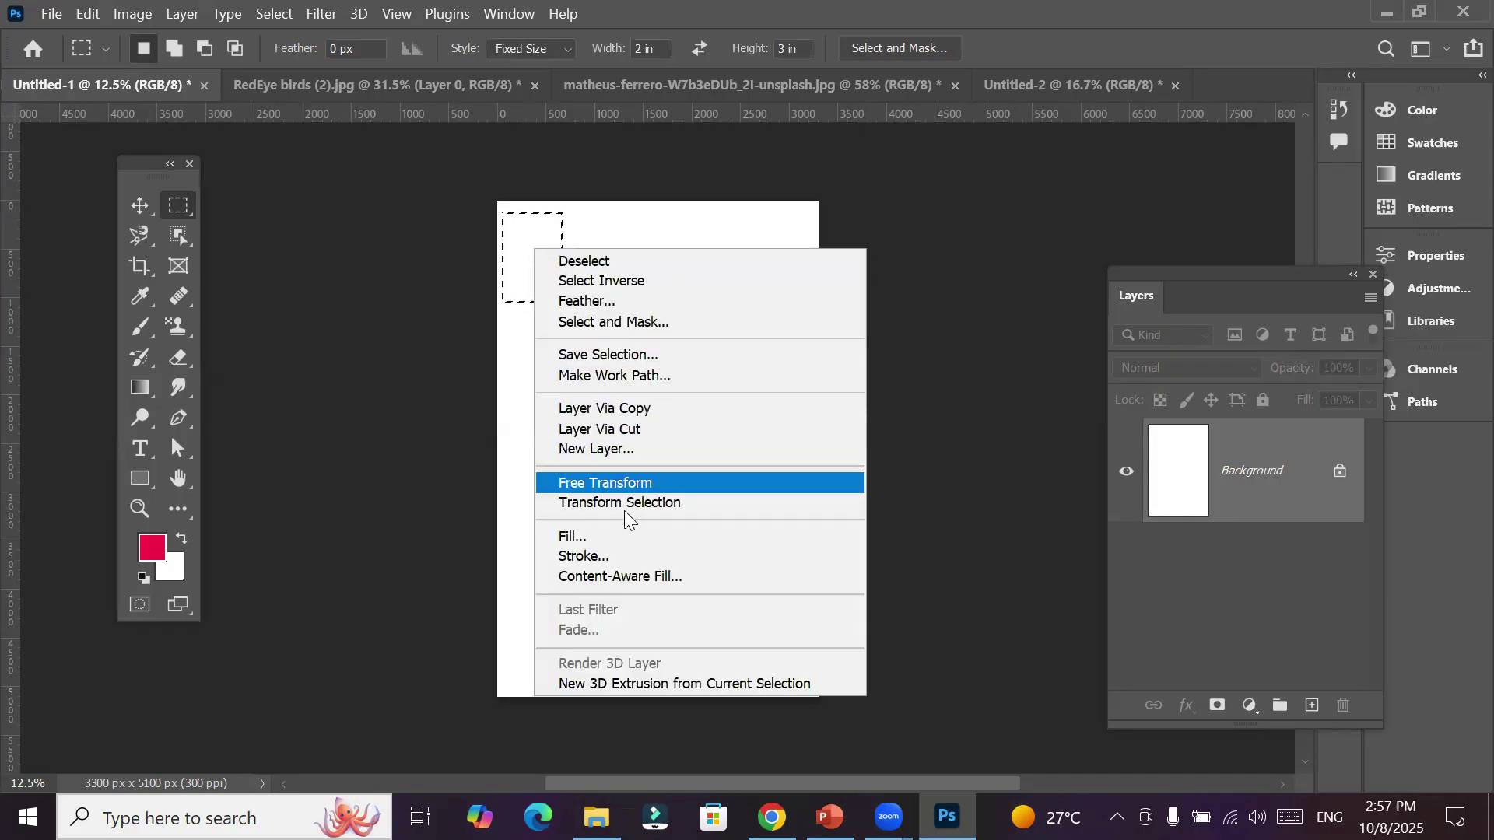
left_click(624, 536)
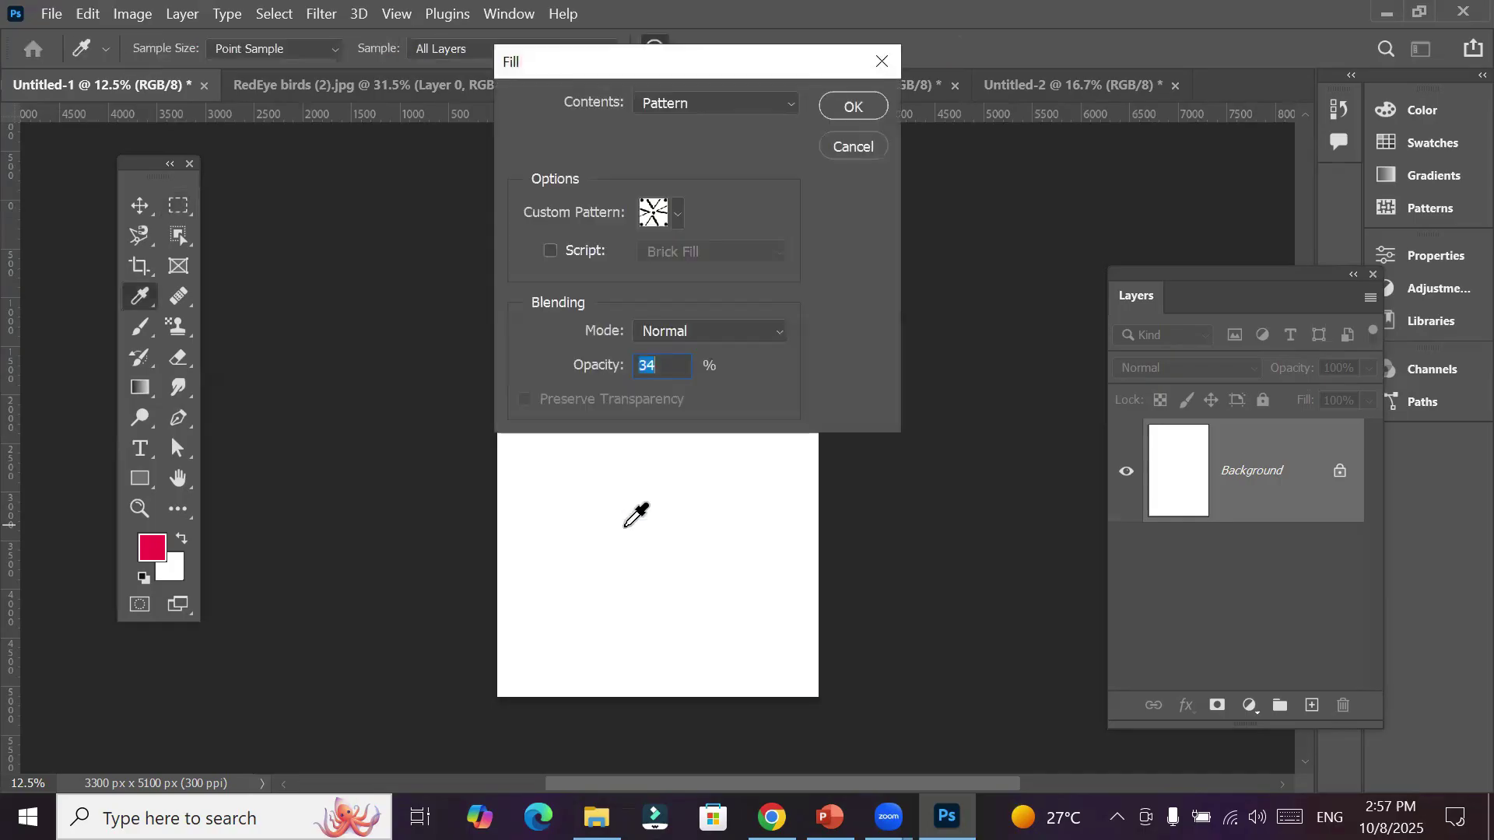
left_click(719, 98)
left_click(707, 165)
left_click(851, 345)
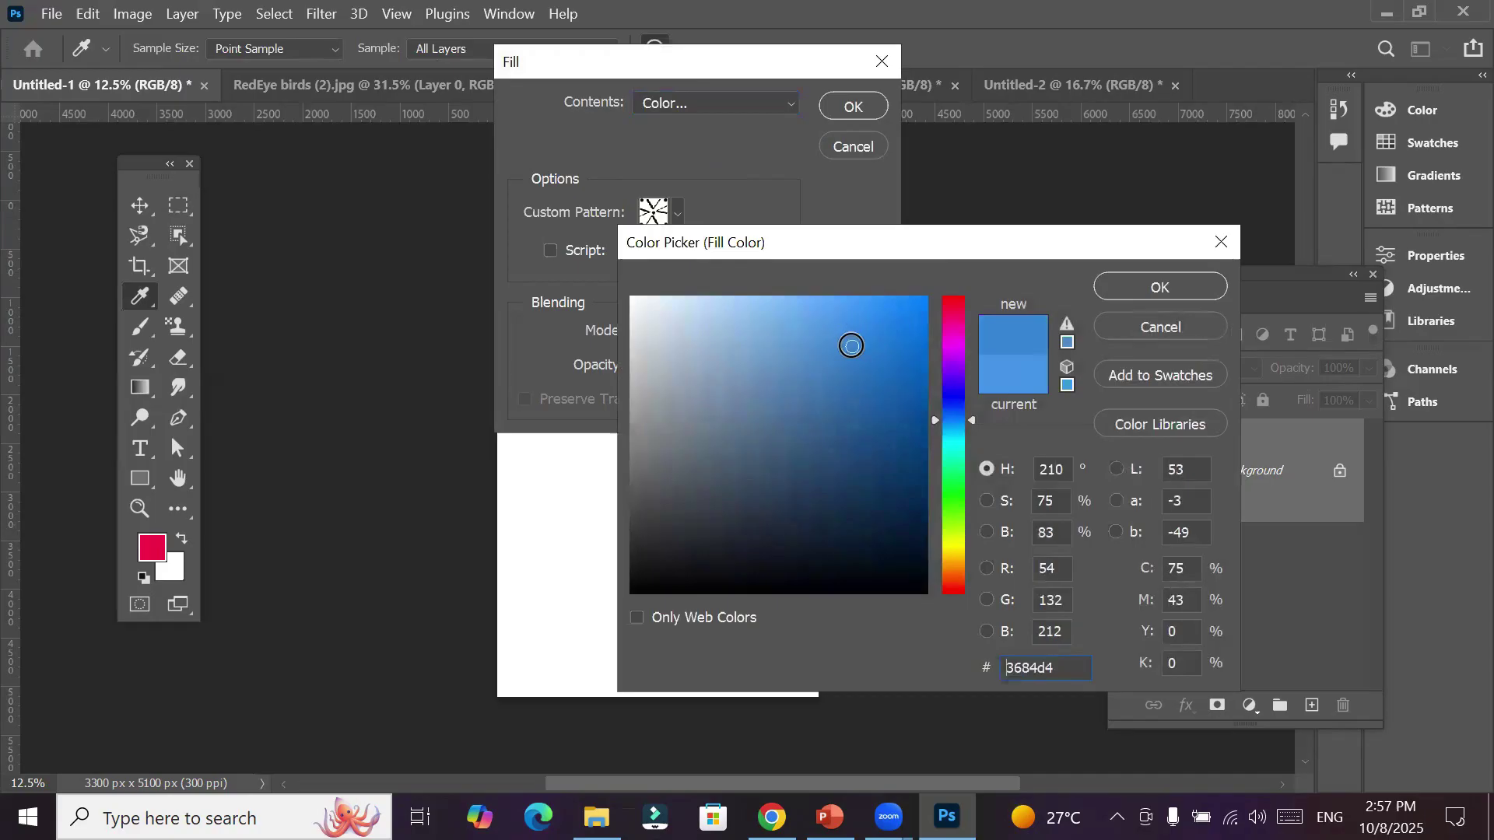
left_click(1133, 288)
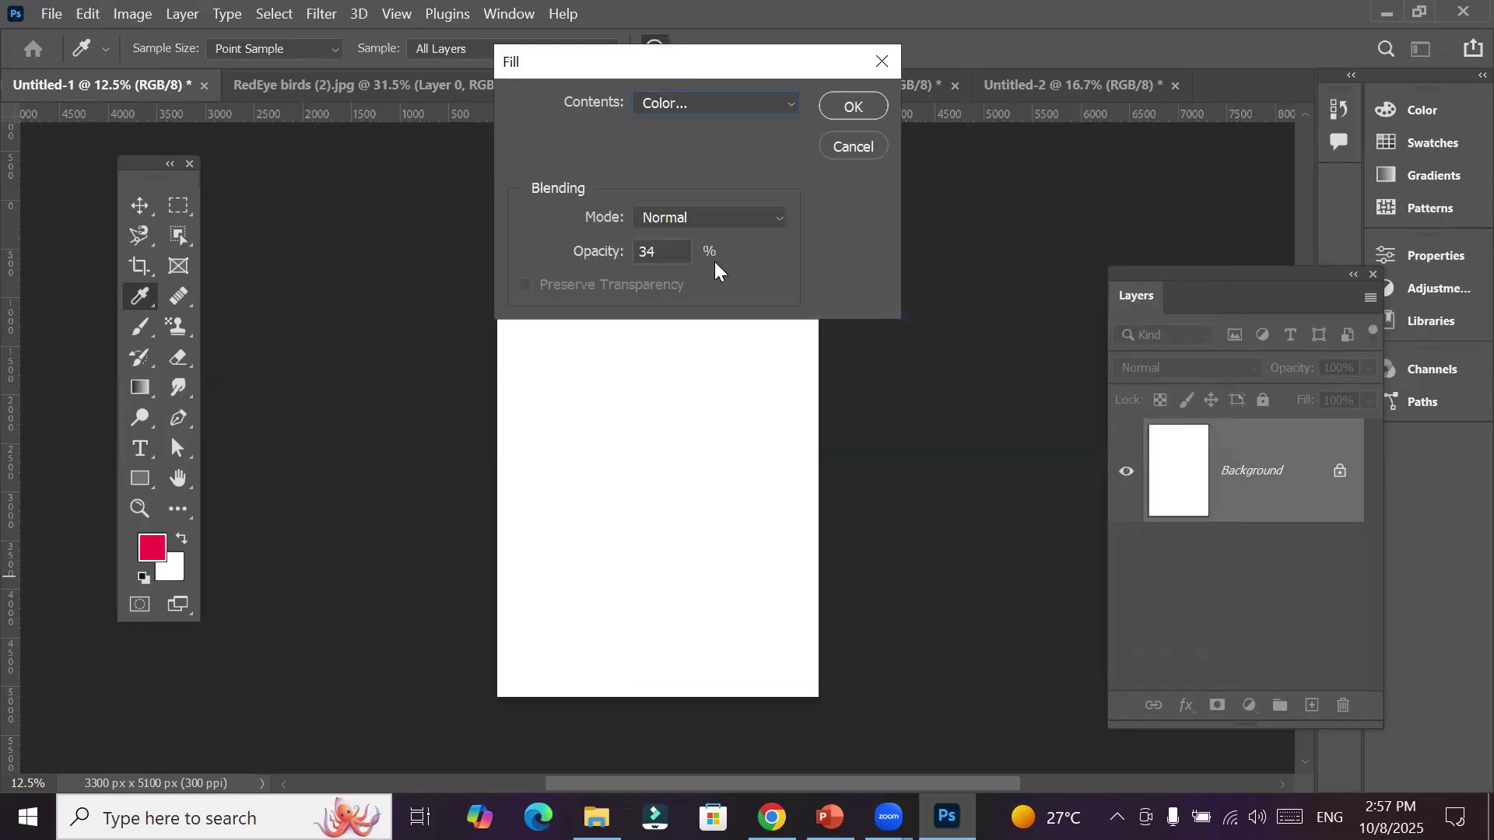
left_click(836, 115)
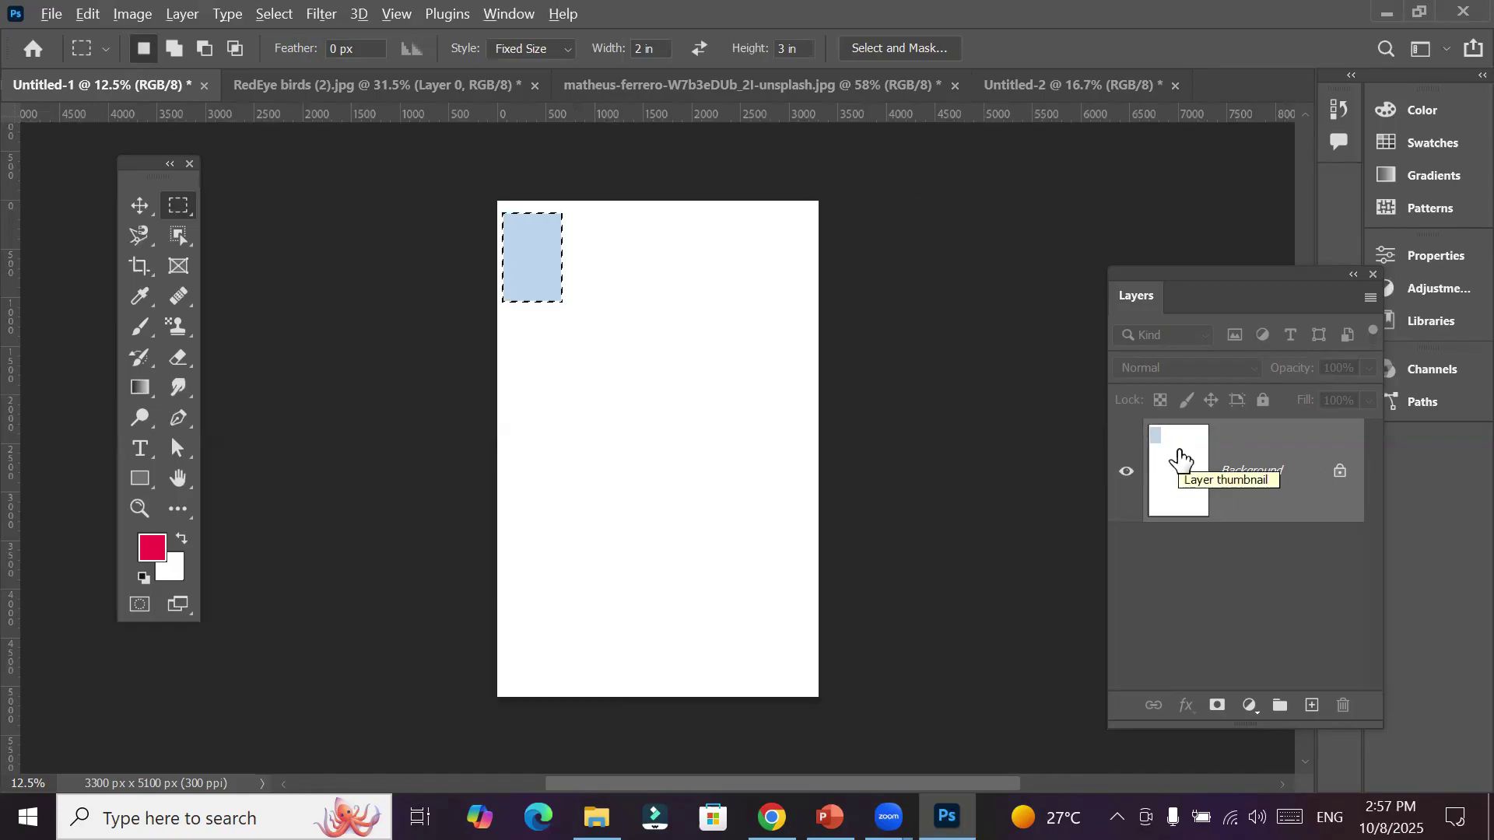
Try the foreground red as a fill for the selection and the whole deselected page, and refill the page with the white background color
key("alt+BackSpace")
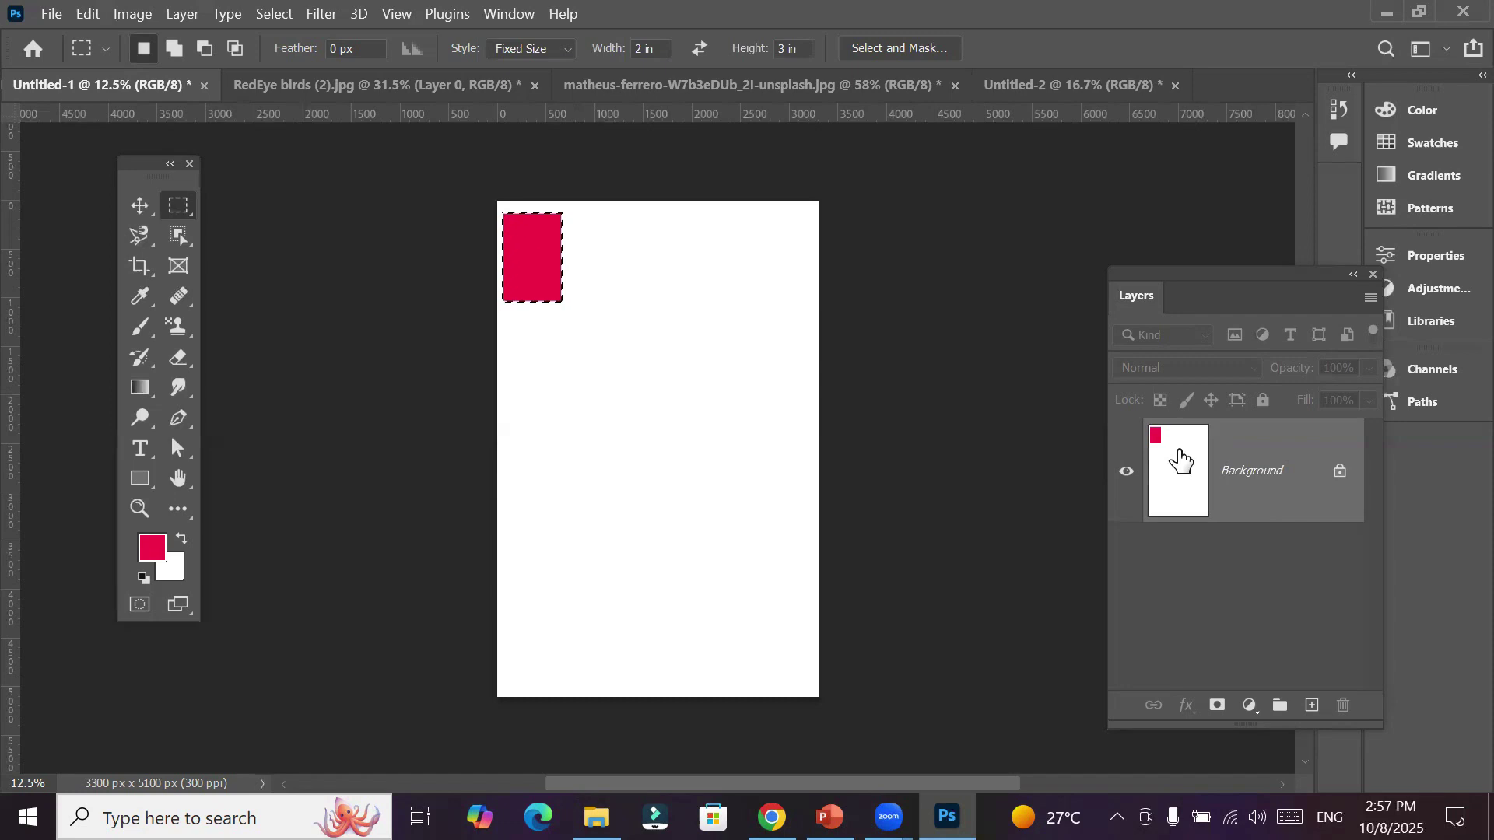
key("ctrl+z")
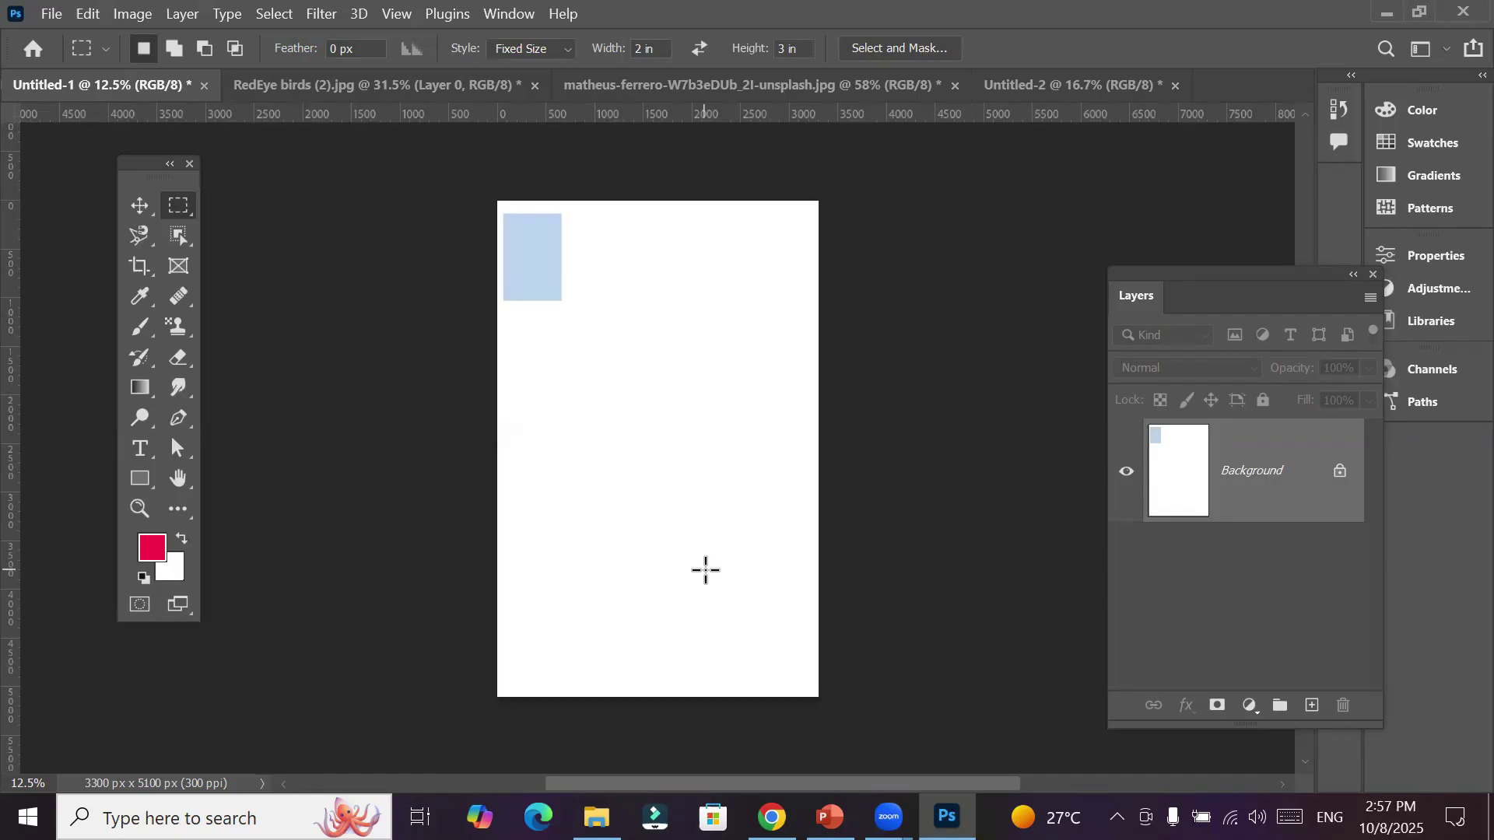
key("alt+BackSpace")
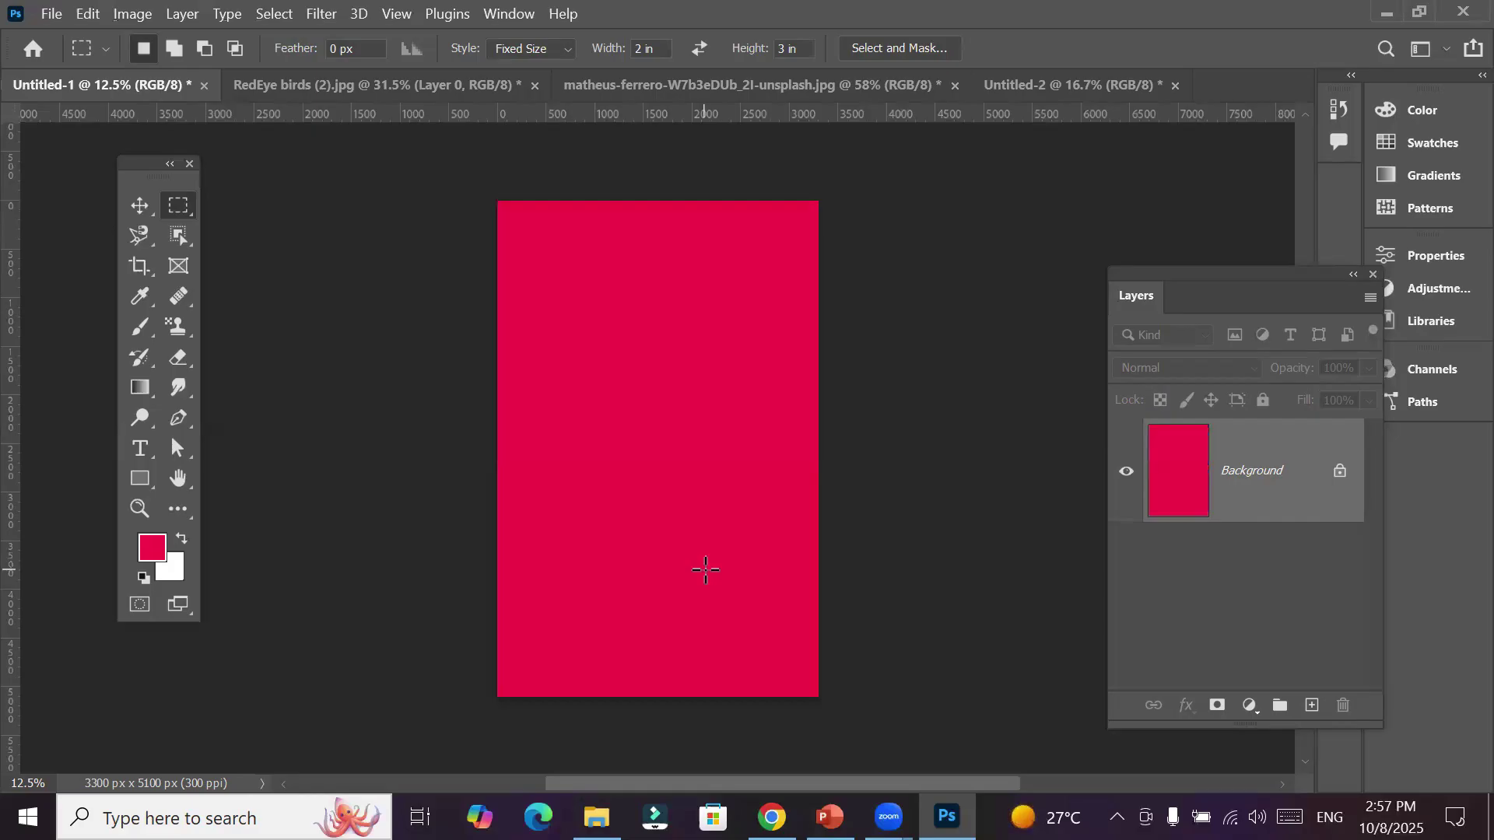
key("ctrl+BackSpace")
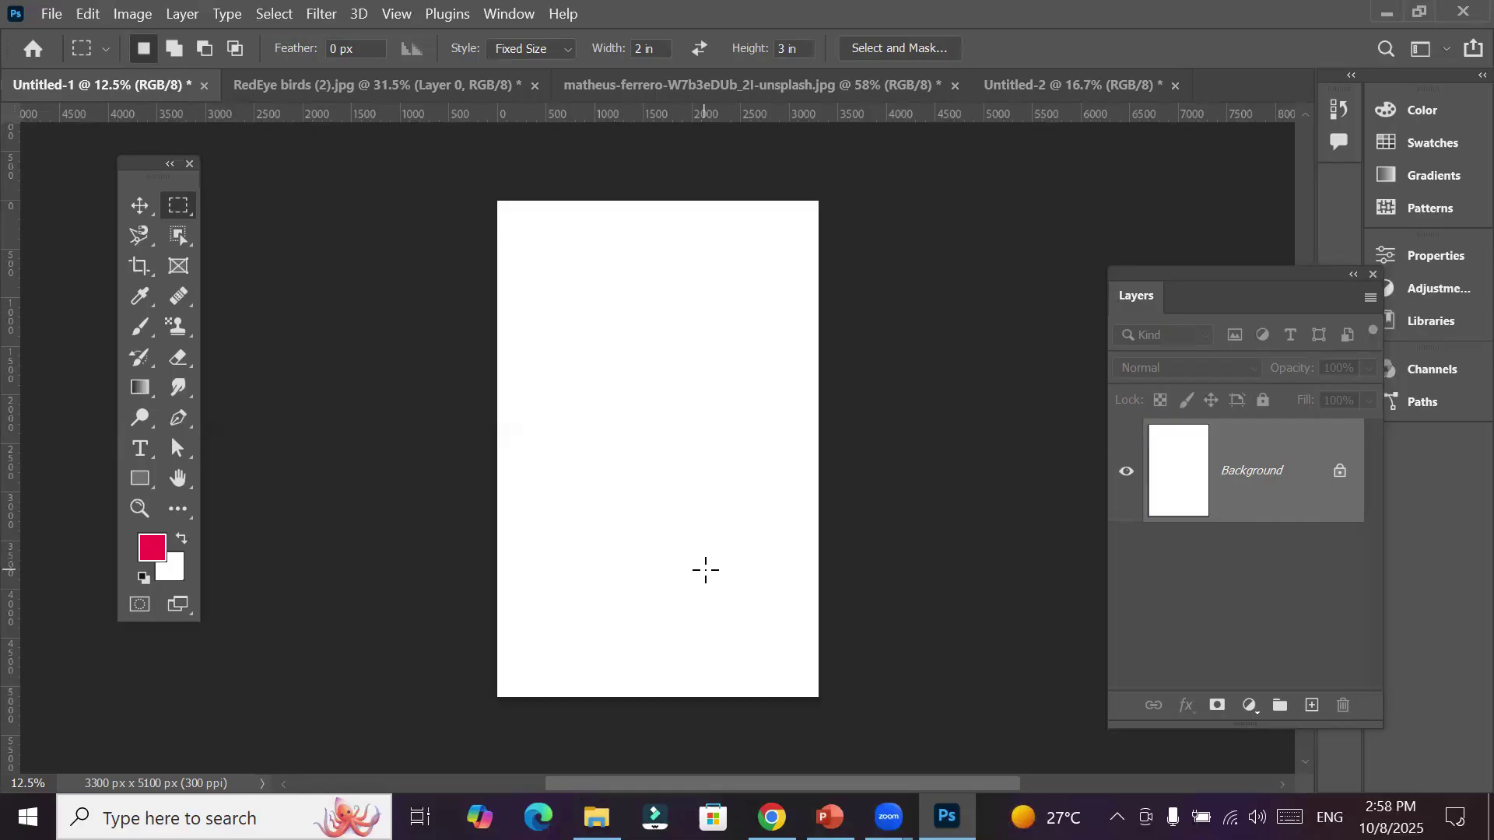
Add a new layer, place a 2 × 3 in selection near the page's upper-left corner, and fill it with #5794d3 at 34% opacity
left_click(1312, 705)
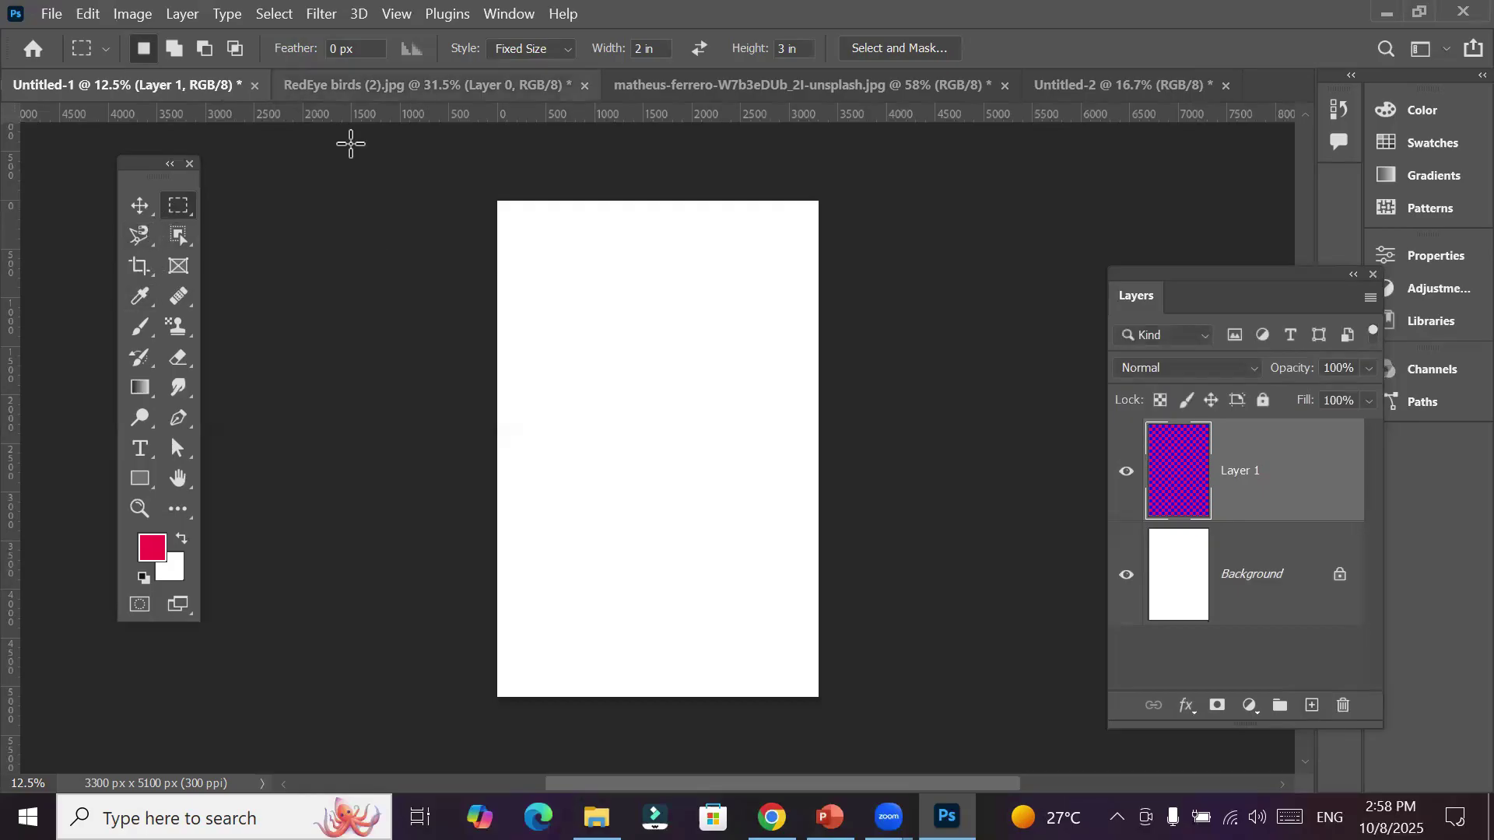
left_click(509, 213)
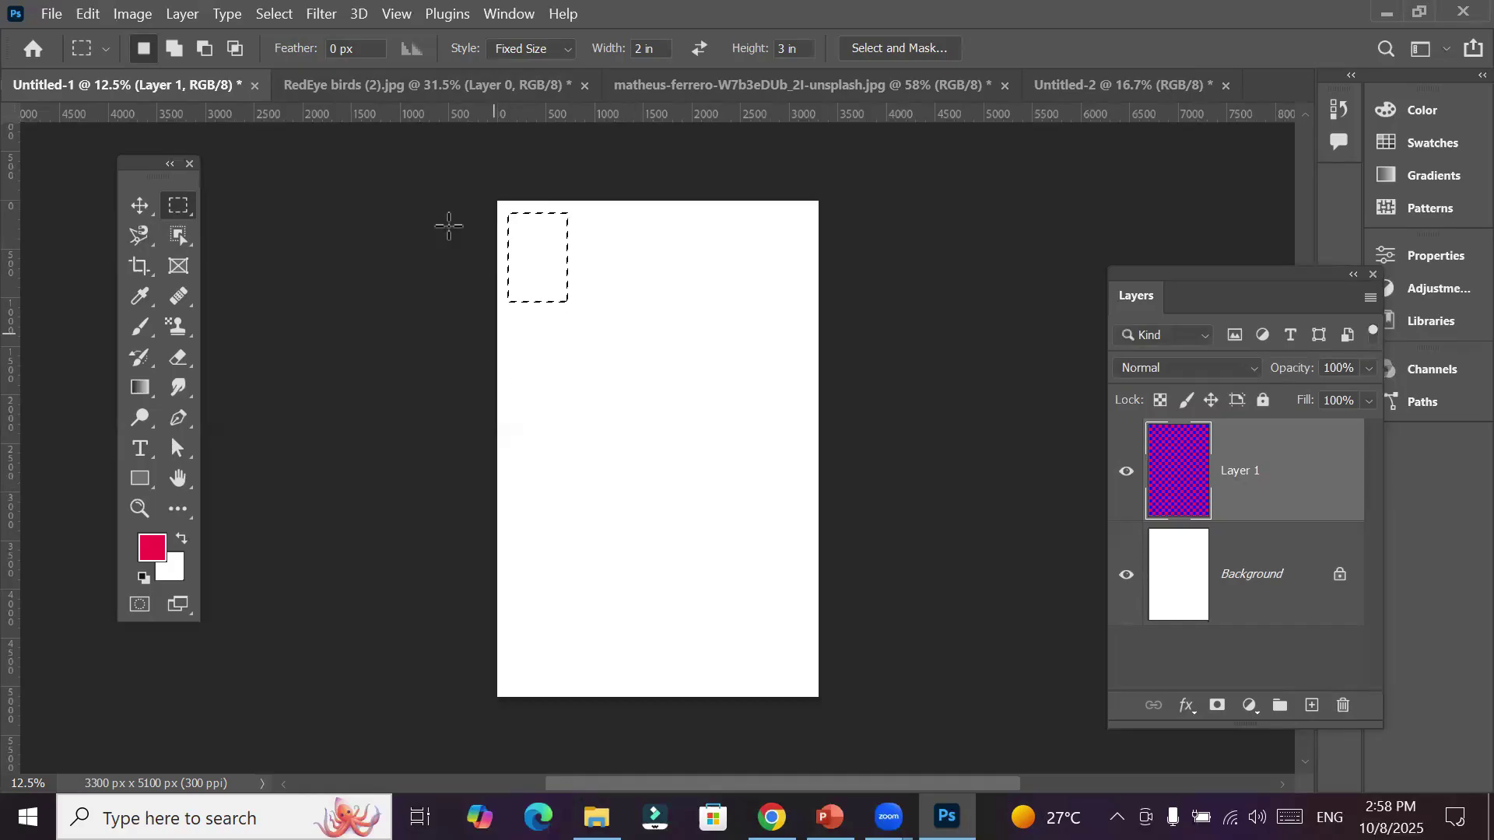
right_click(547, 278)
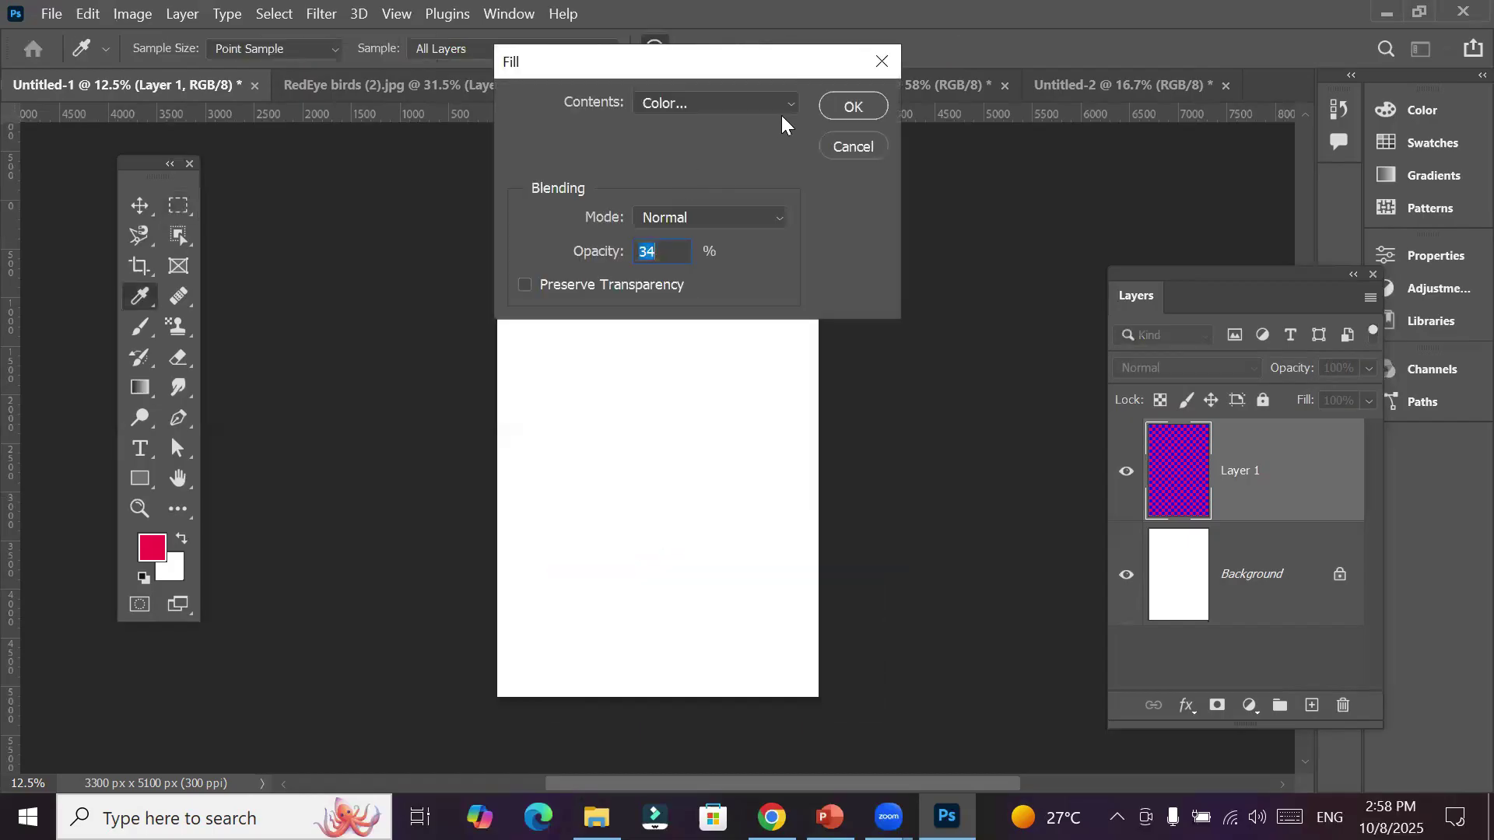
left_click(724, 98)
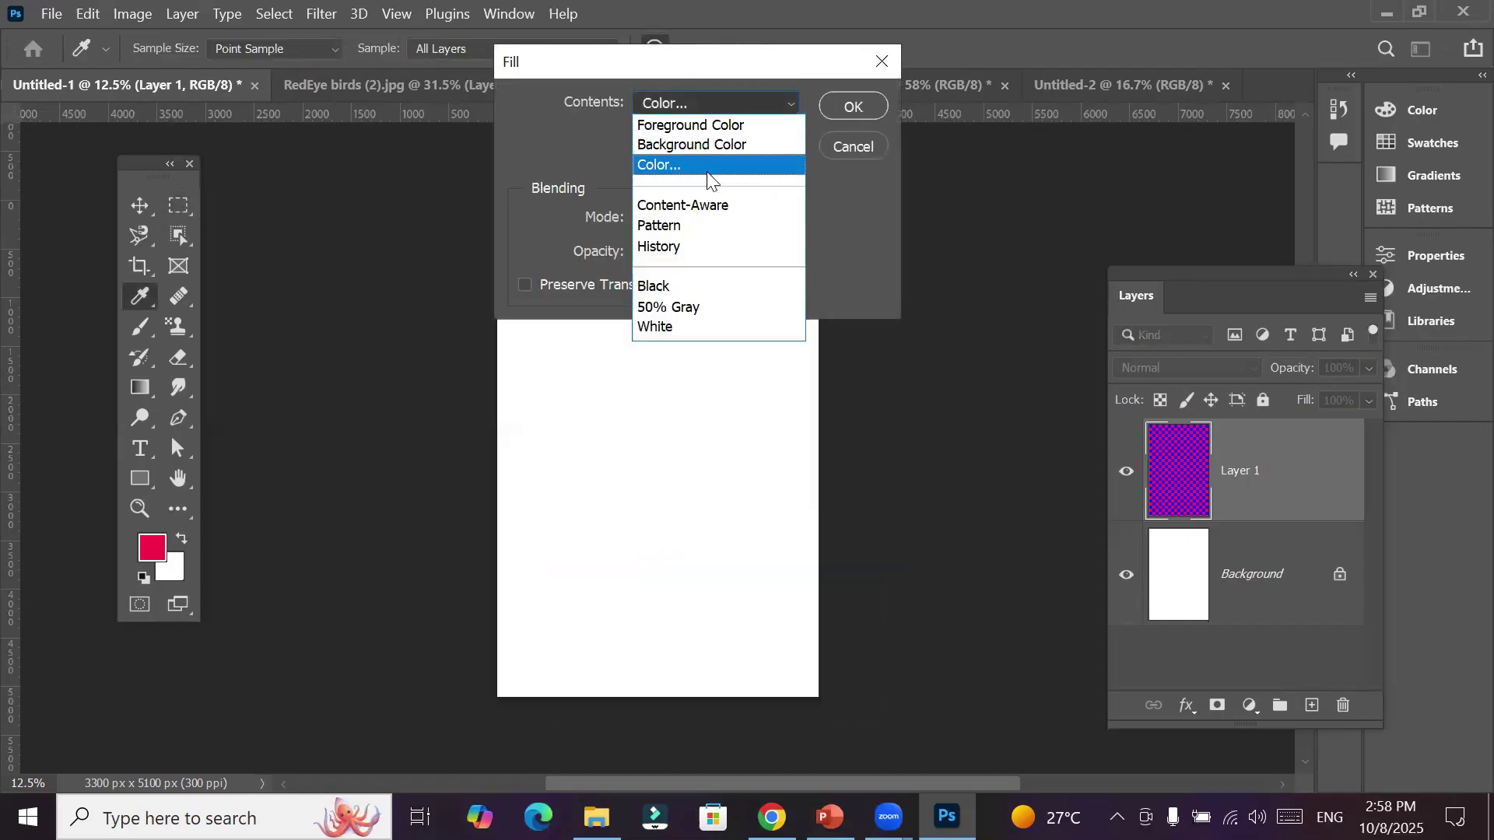
left_click(708, 175)
left_click_drag(861, 349, 805, 348)
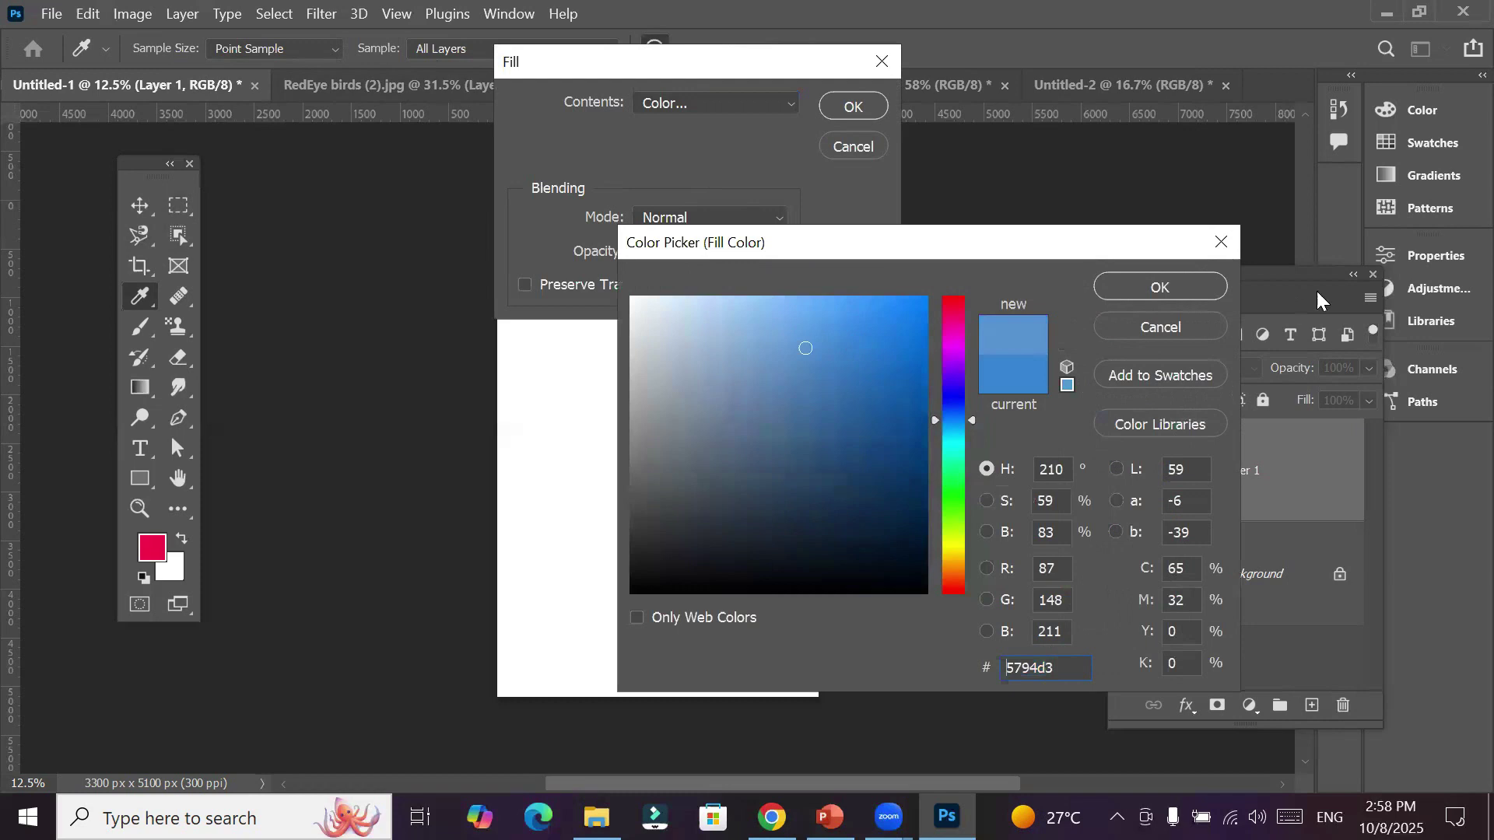
left_click(1167, 293)
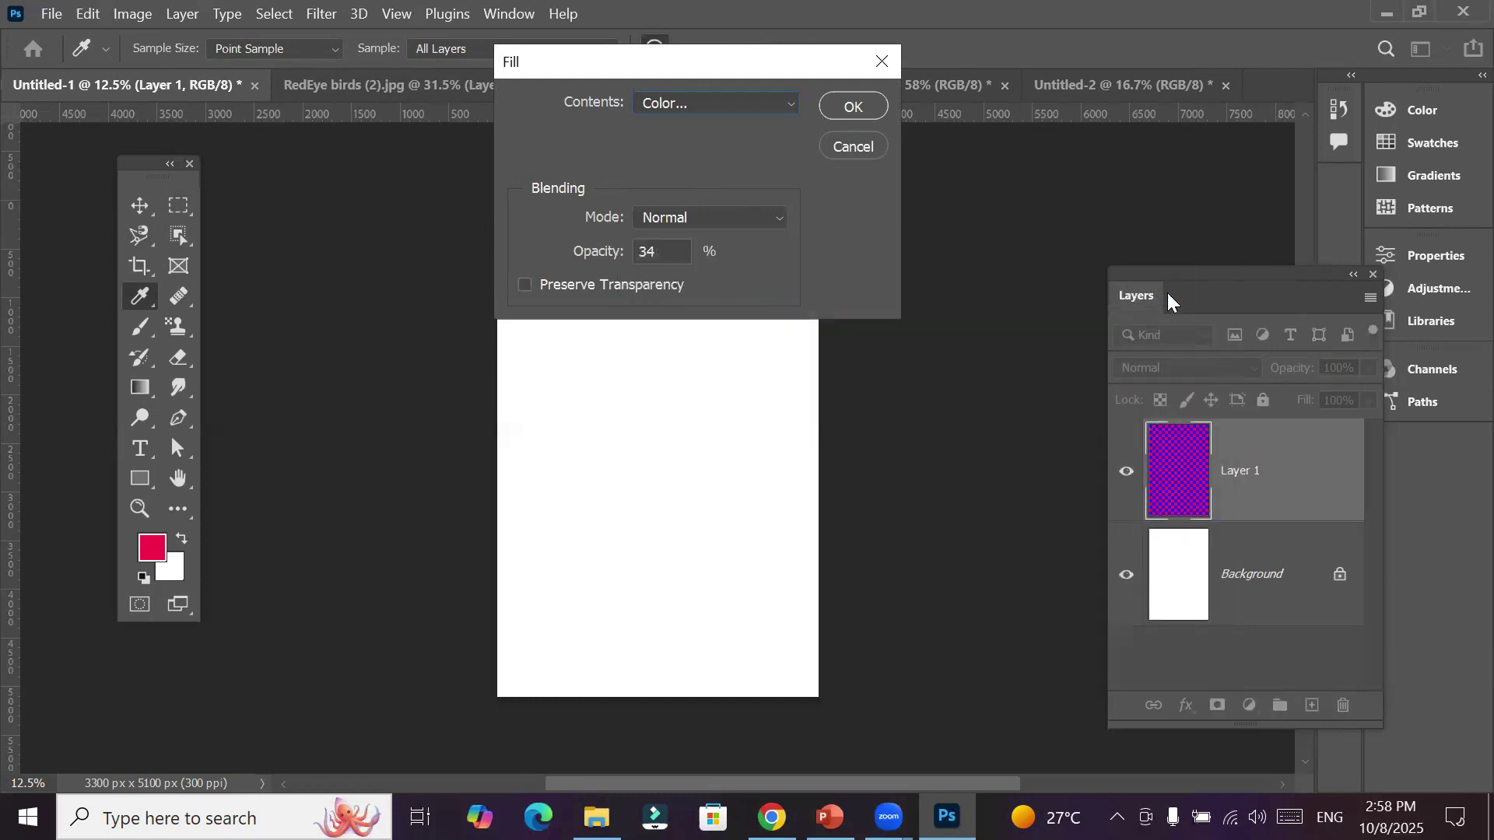
left_click(848, 108)
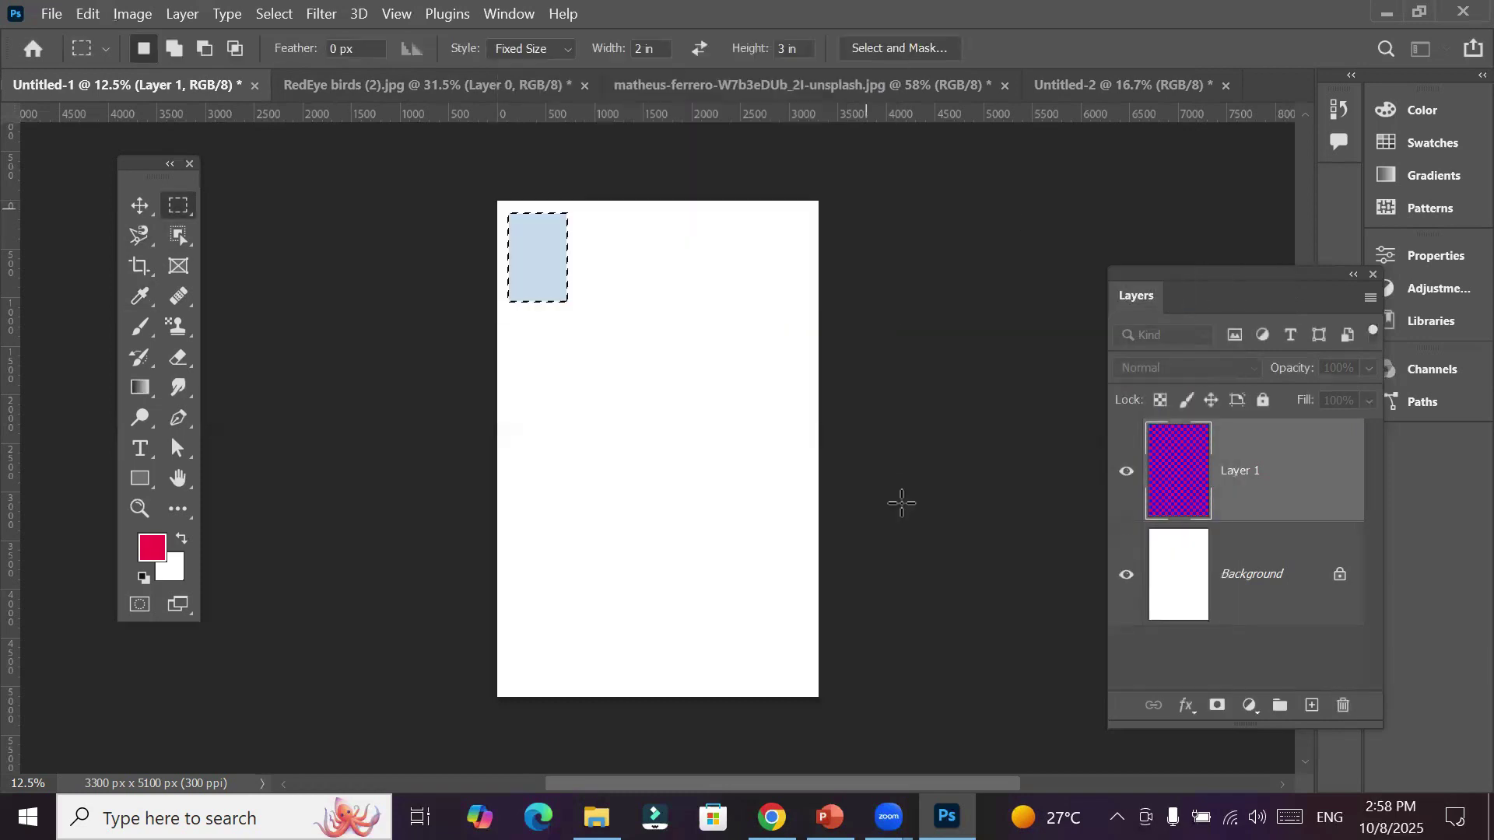
Convert the layer with the light blue rectangle to a smart object
right_click(1173, 459)
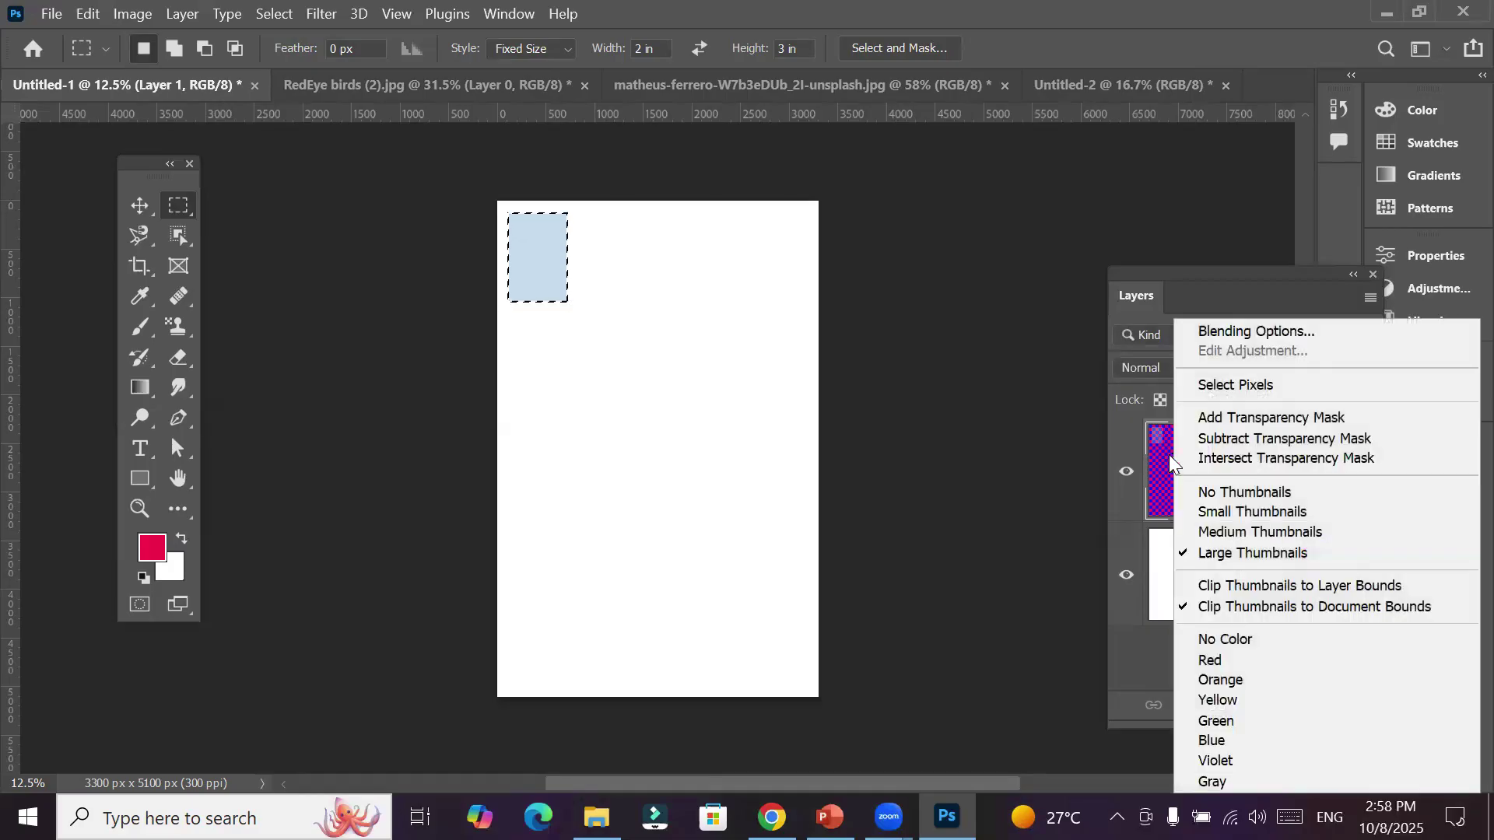
left_click(1169, 456)
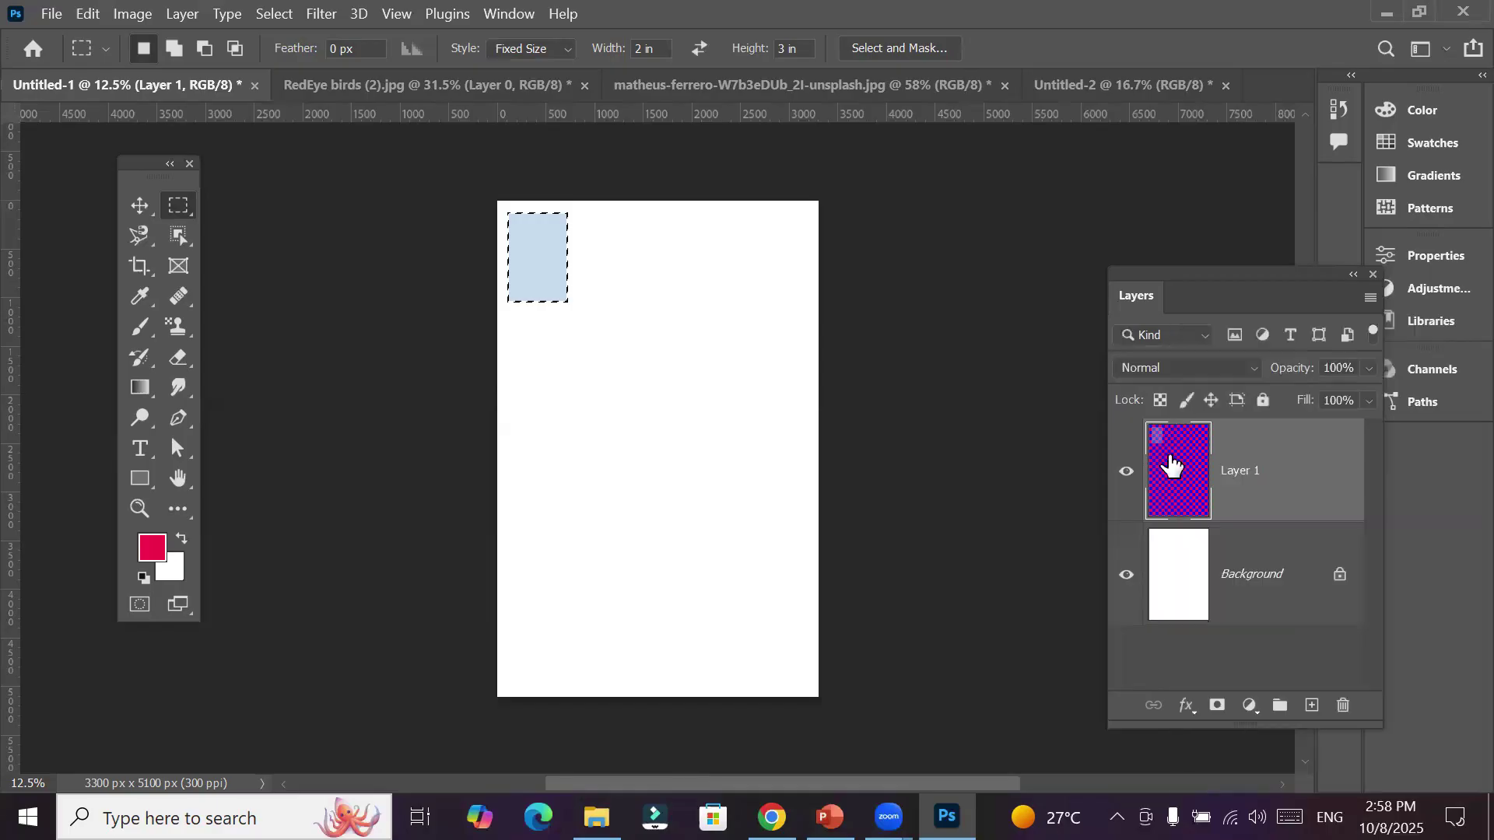
right_click(1256, 465)
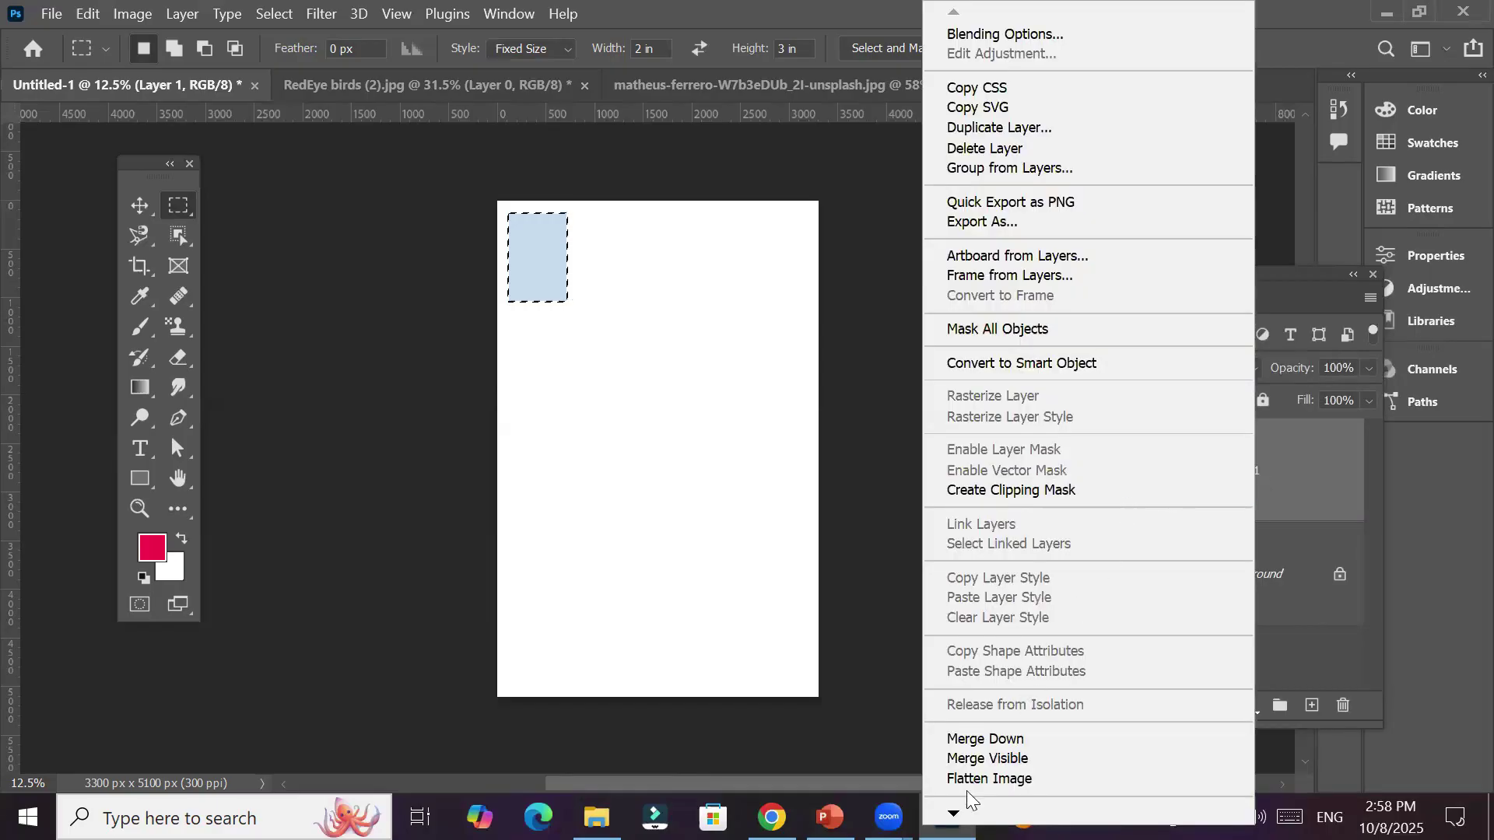
mouse_move(960, 813)
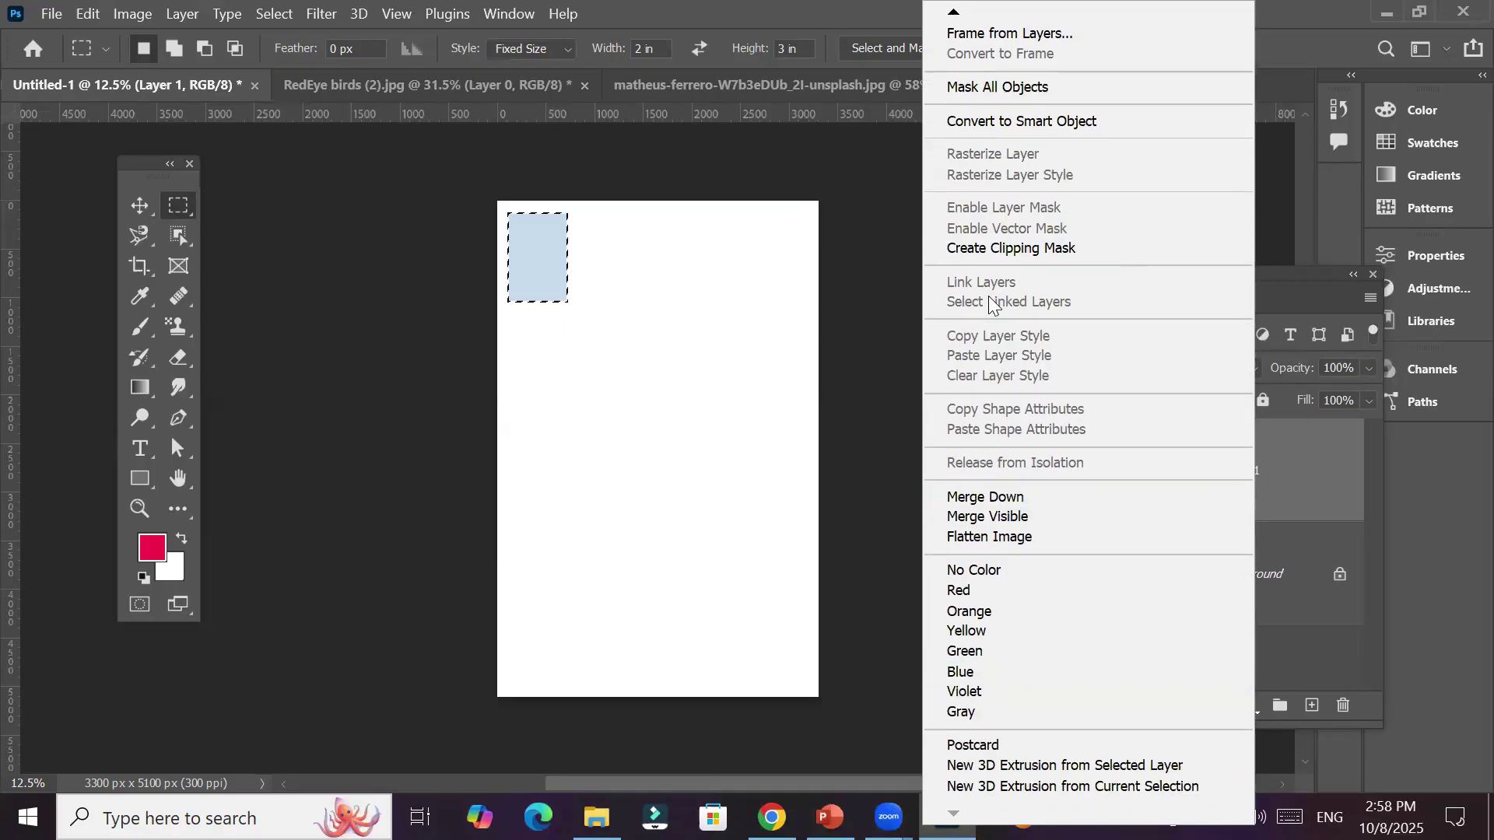
left_click(1078, 116)
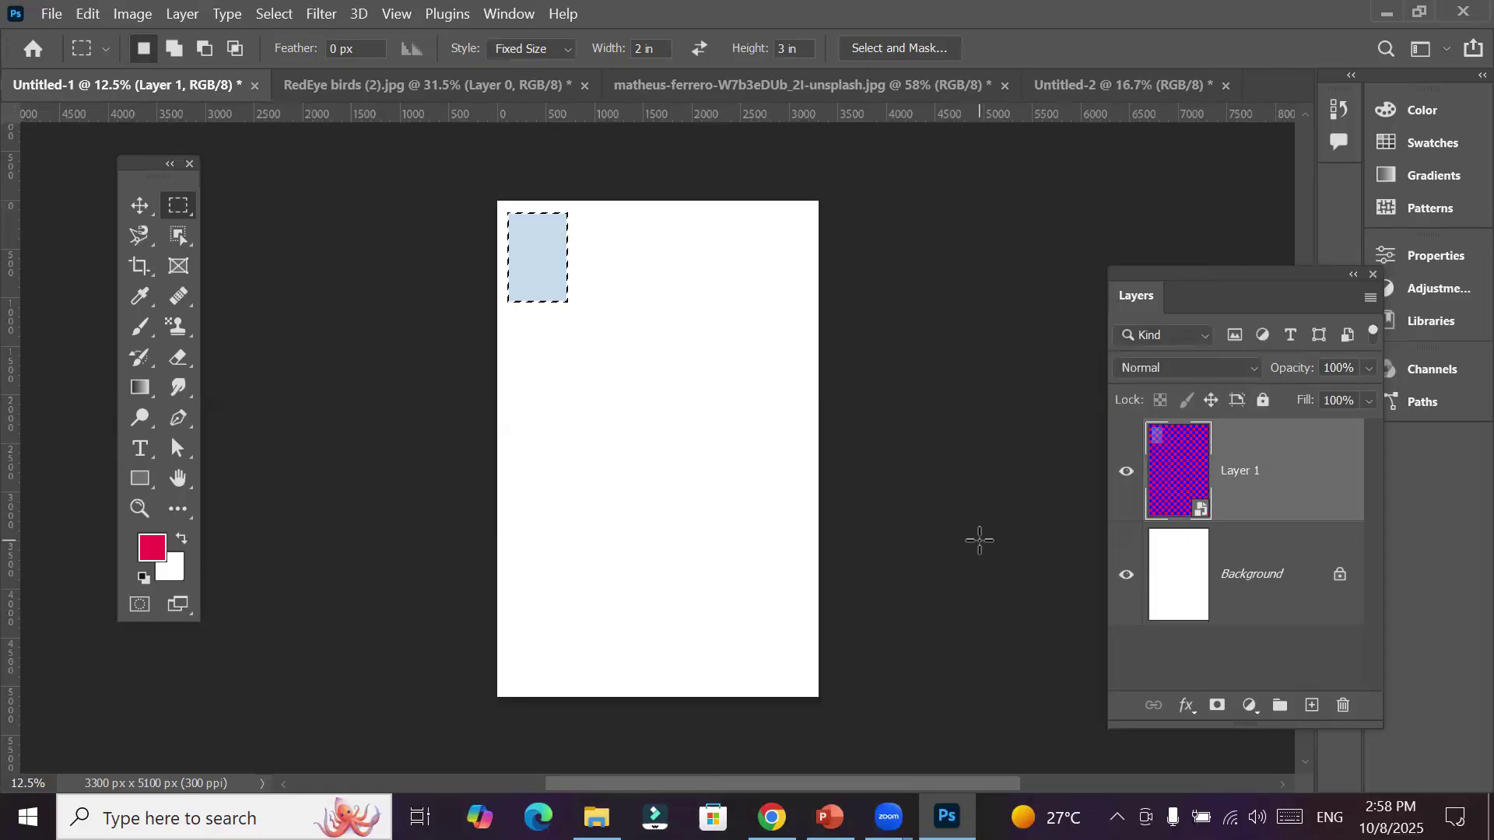
Duplicate the light blue rectangle into four rows of four and center the whole grid on the page
left_click(139, 205)
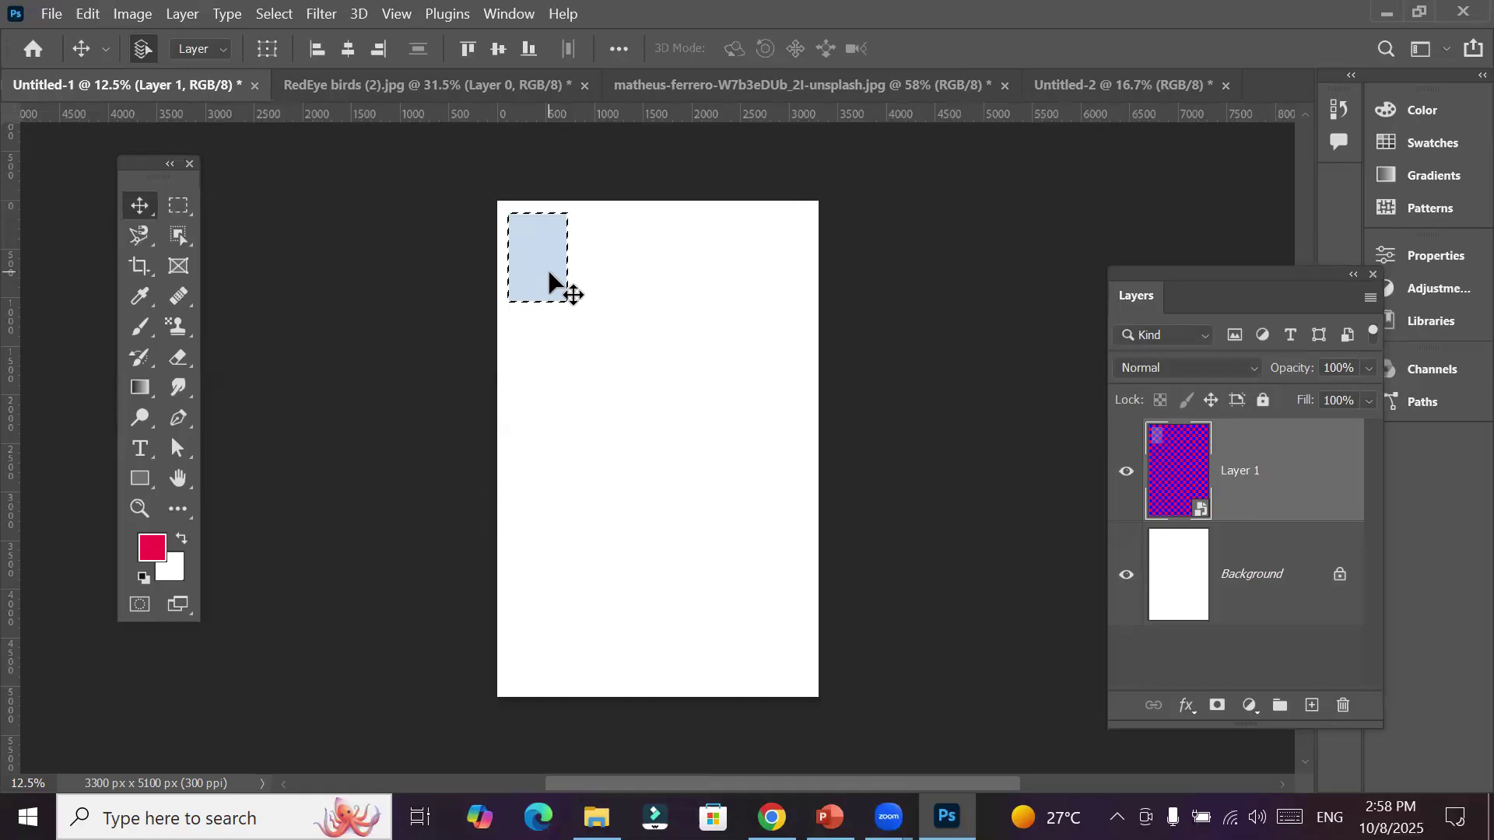
left_click_drag(564, 266, 755, 259)
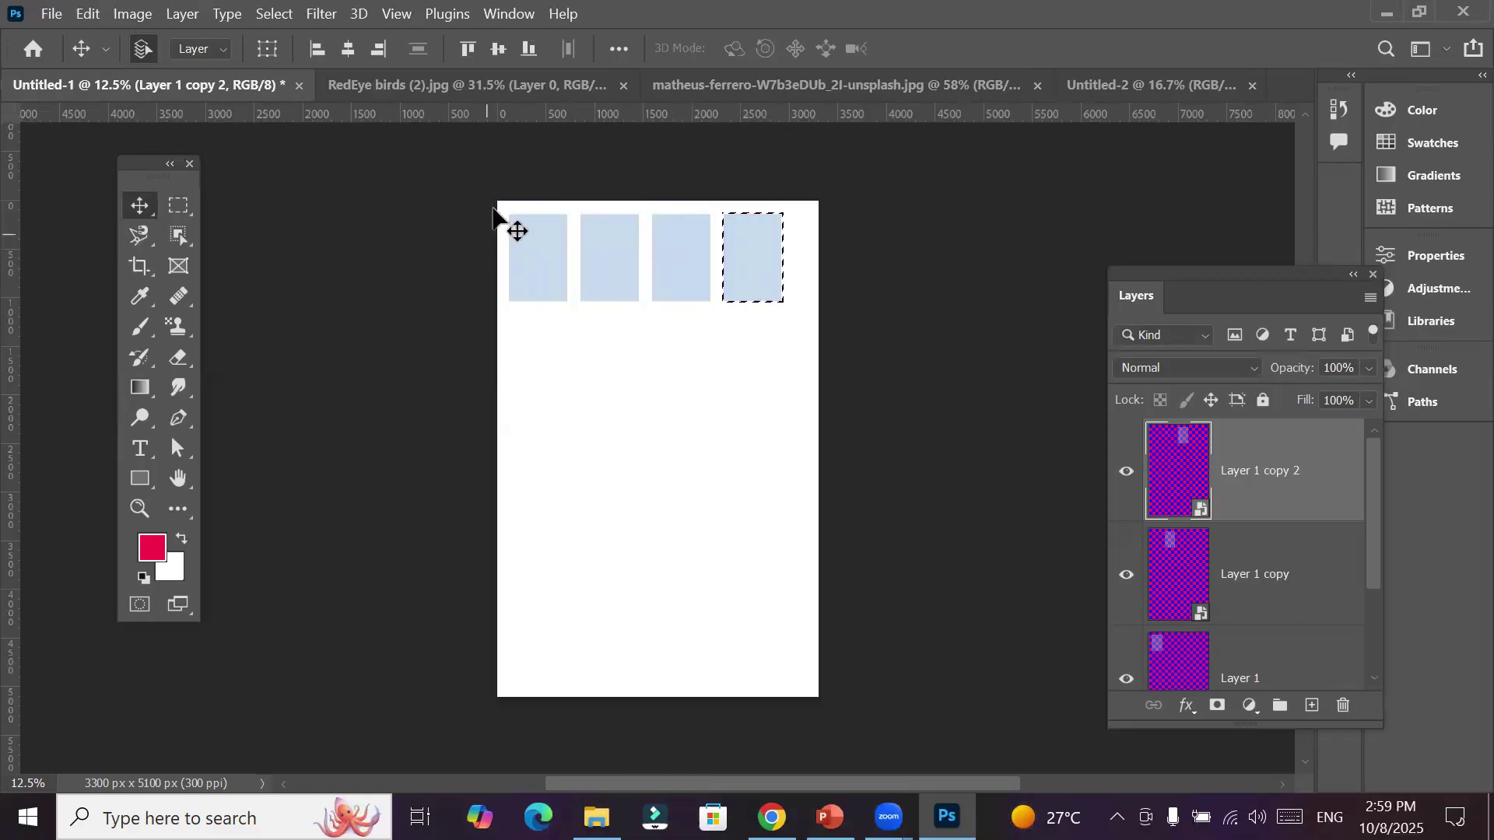
left_click_drag(460, 191, 760, 603)
left_click_drag(417, 154, 856, 649)
left_click_drag(763, 604, 763, 615)
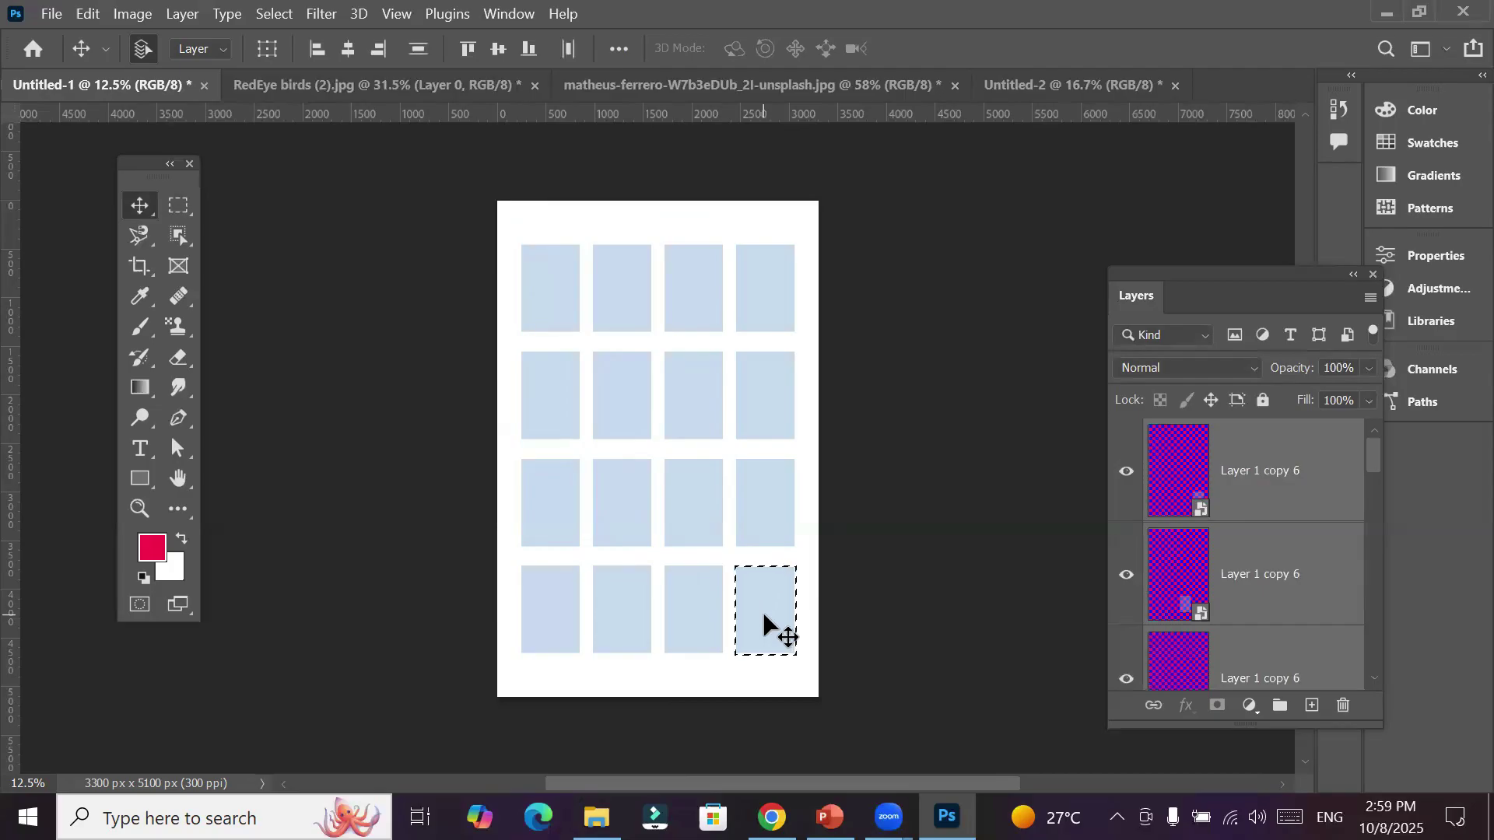
Examine the stack of smart object layers from the topmost copy down to the original Layer 1
left_click(1188, 476)
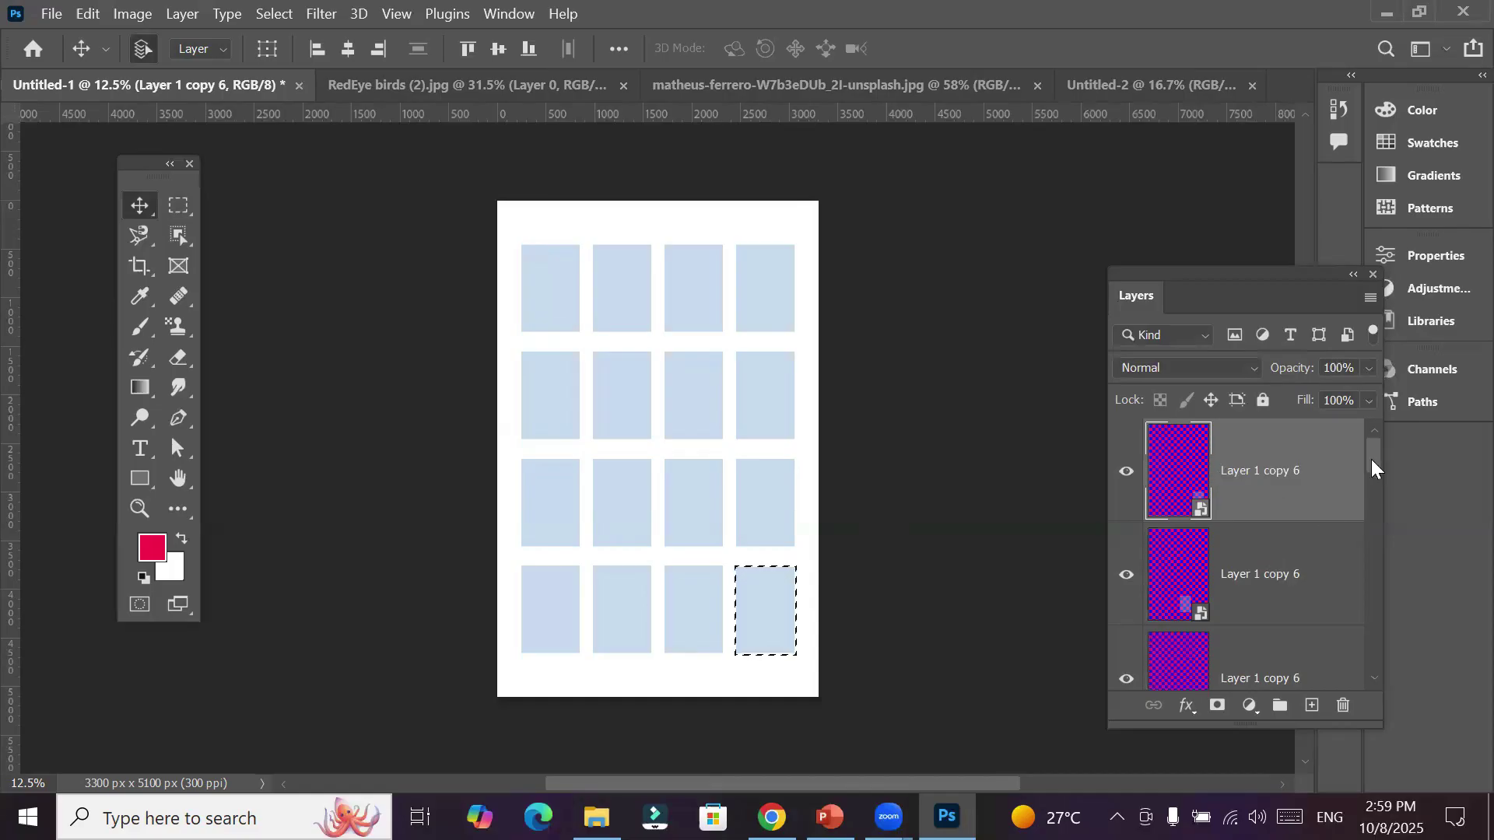
left_click(1371, 639)
left_click_drag(1371, 632, 1370, 661)
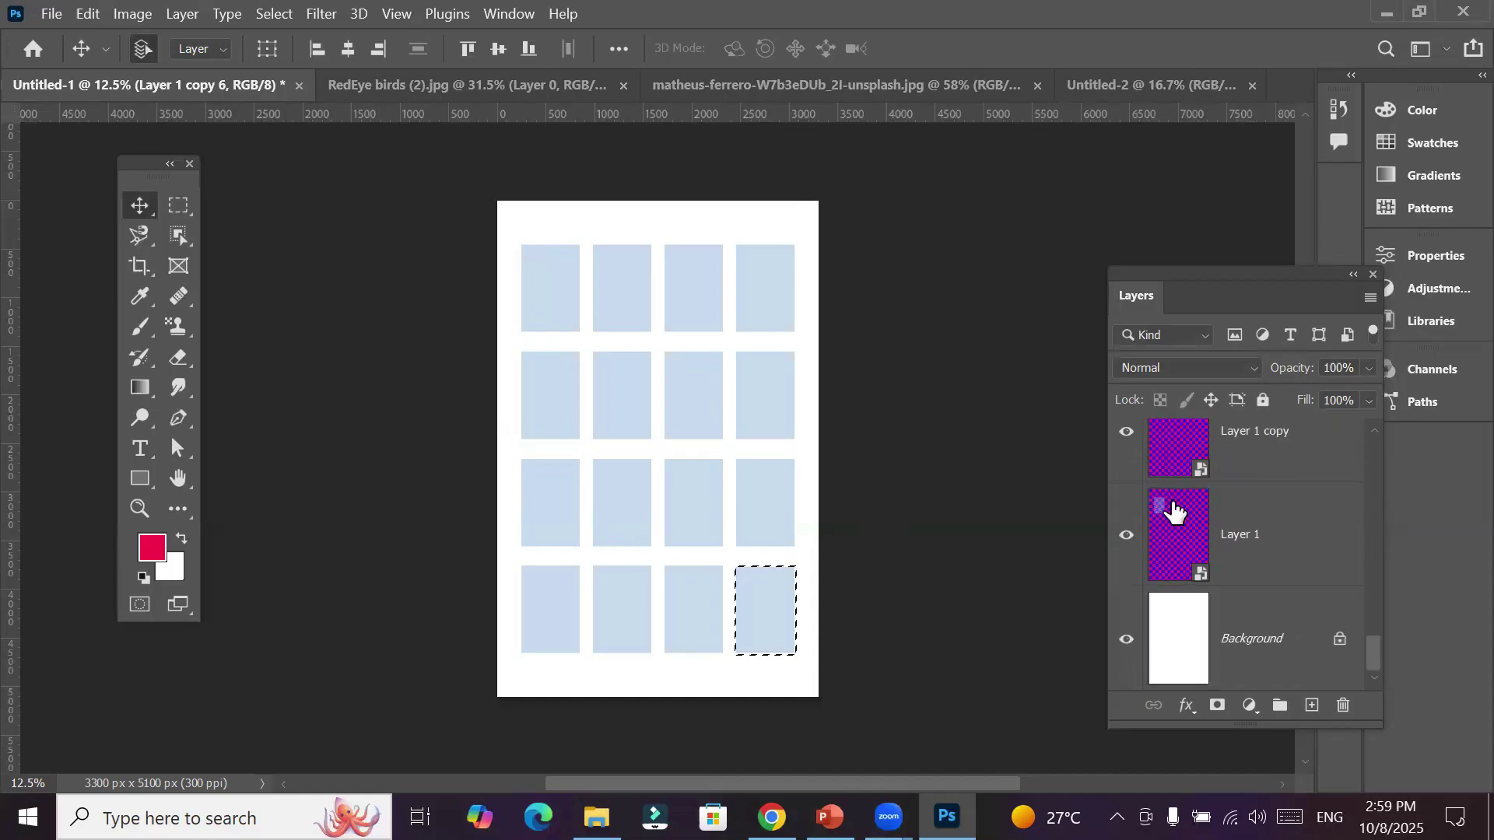
left_click(1186, 536)
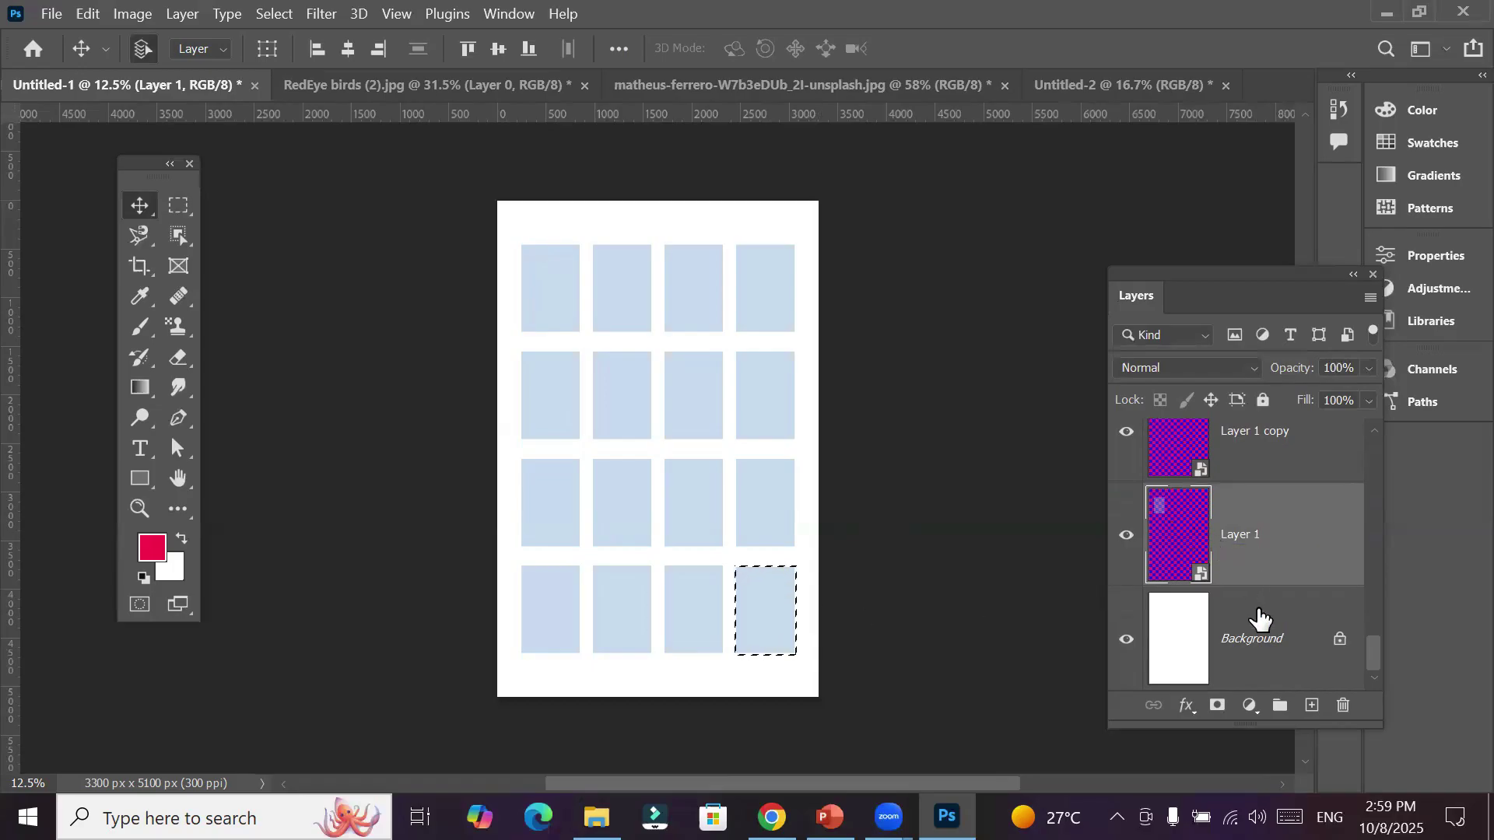
scroll(1256, 616, "up", 3)
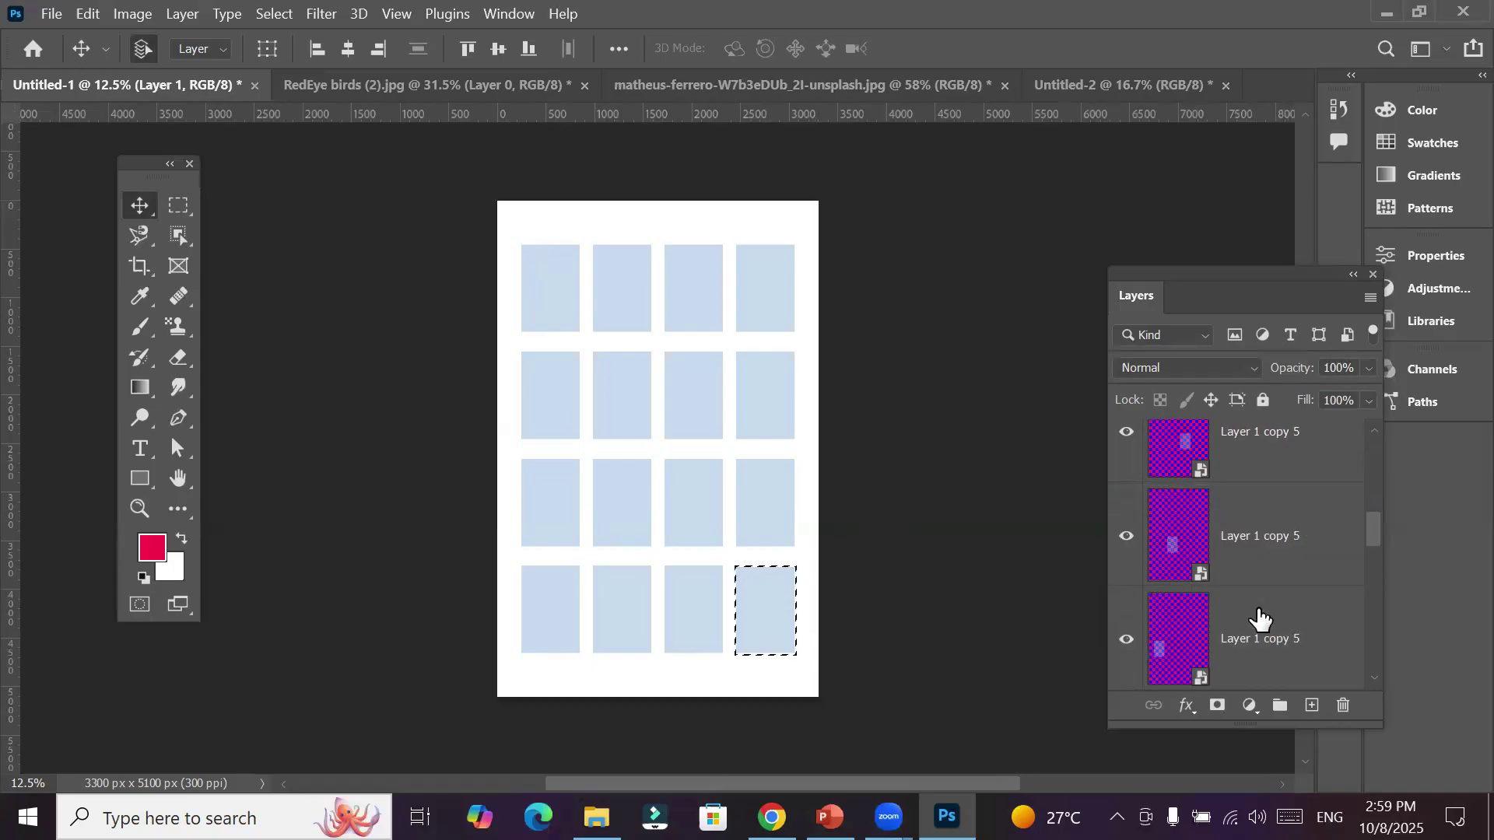
scroll(1257, 617, "up", 2)
left_click(1175, 496)
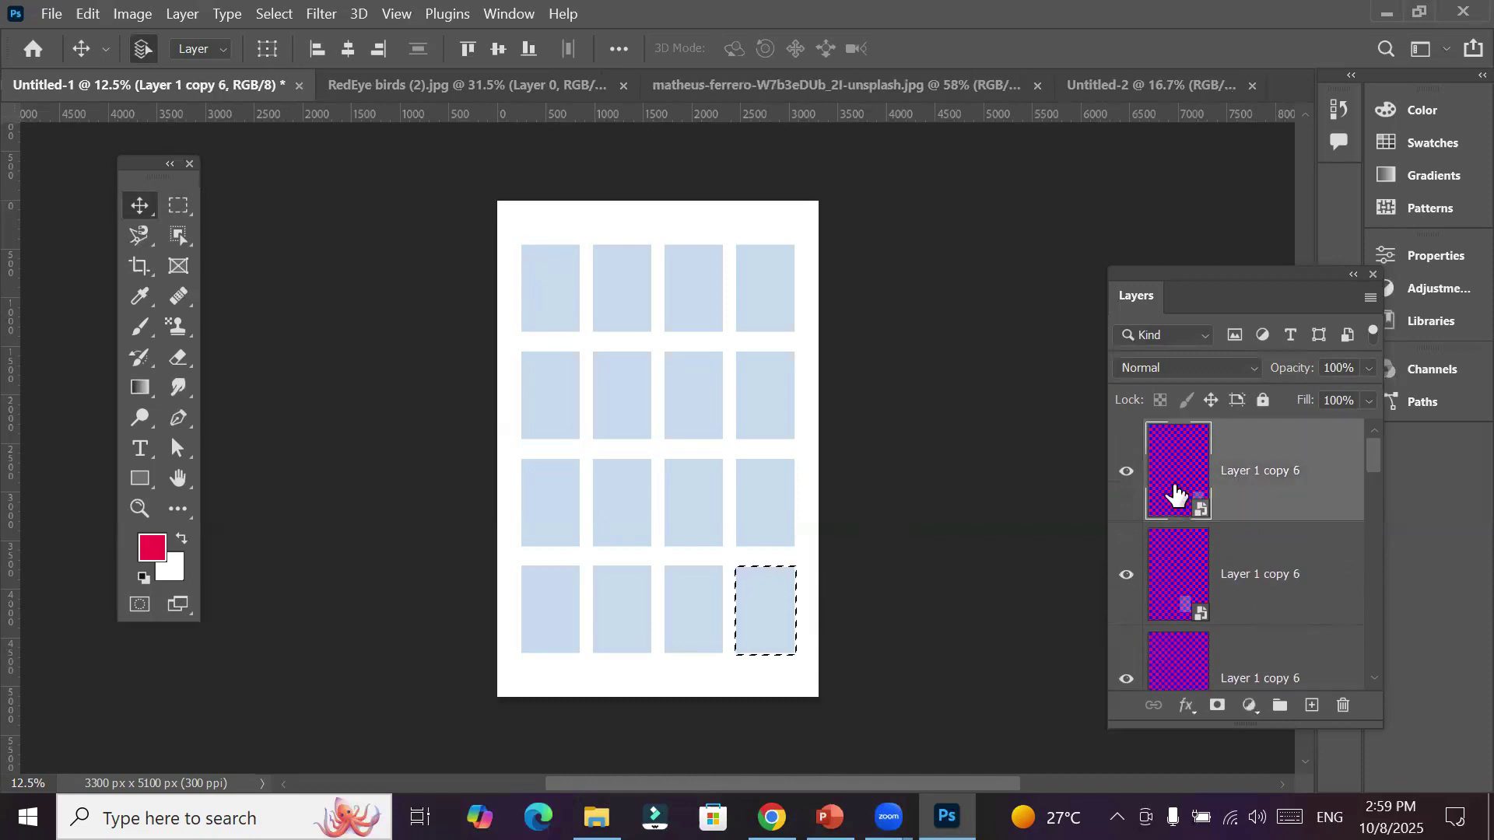
key("ctrl")
Select the grid's first rectangle, Layer 1, and open its smart object contents for editing
left_click(557, 294, "ctrl")
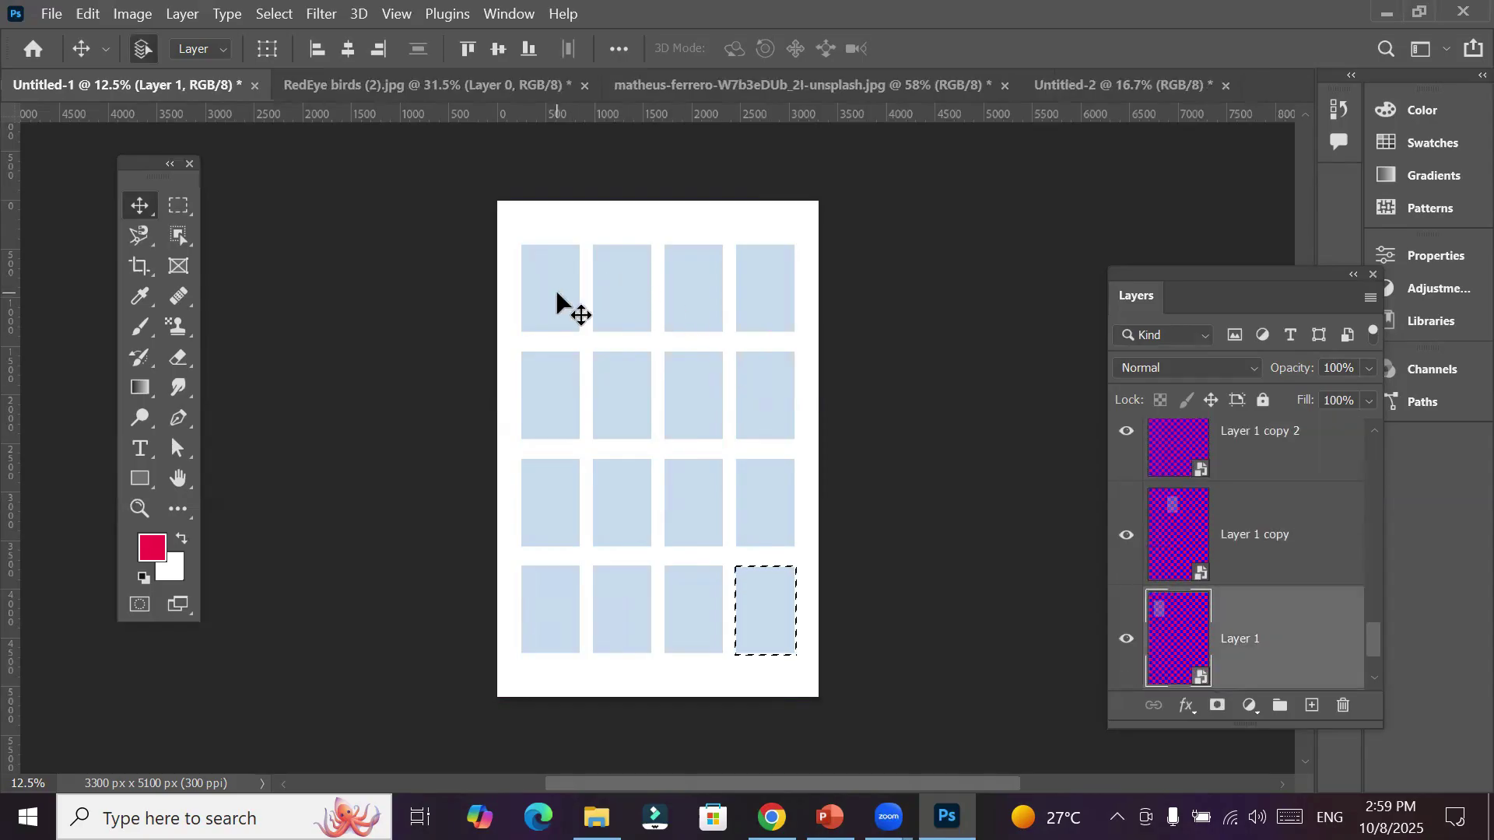
scroll(1294, 668, "down", 1)
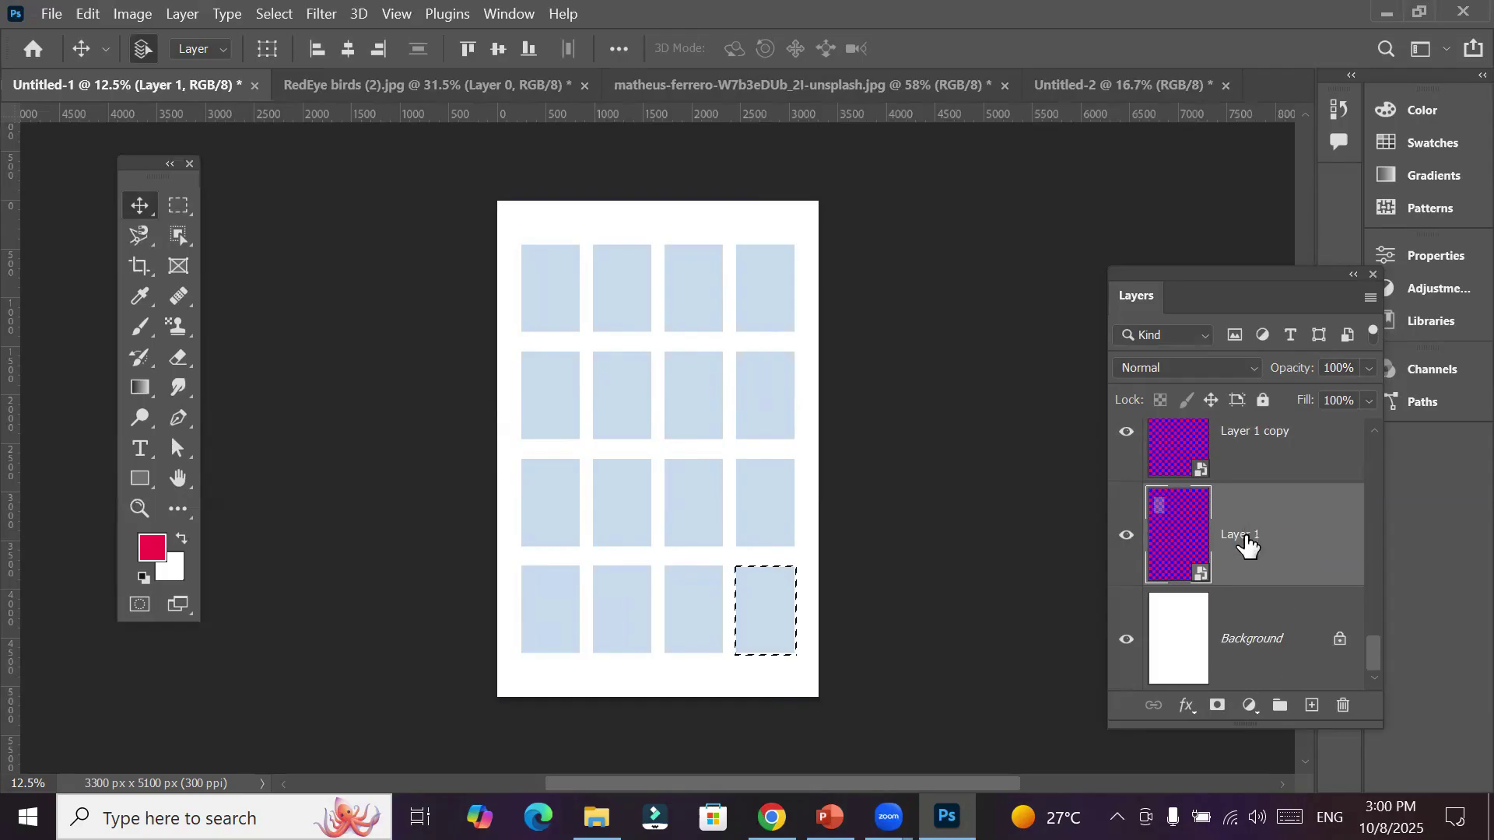
double_click(1159, 519)
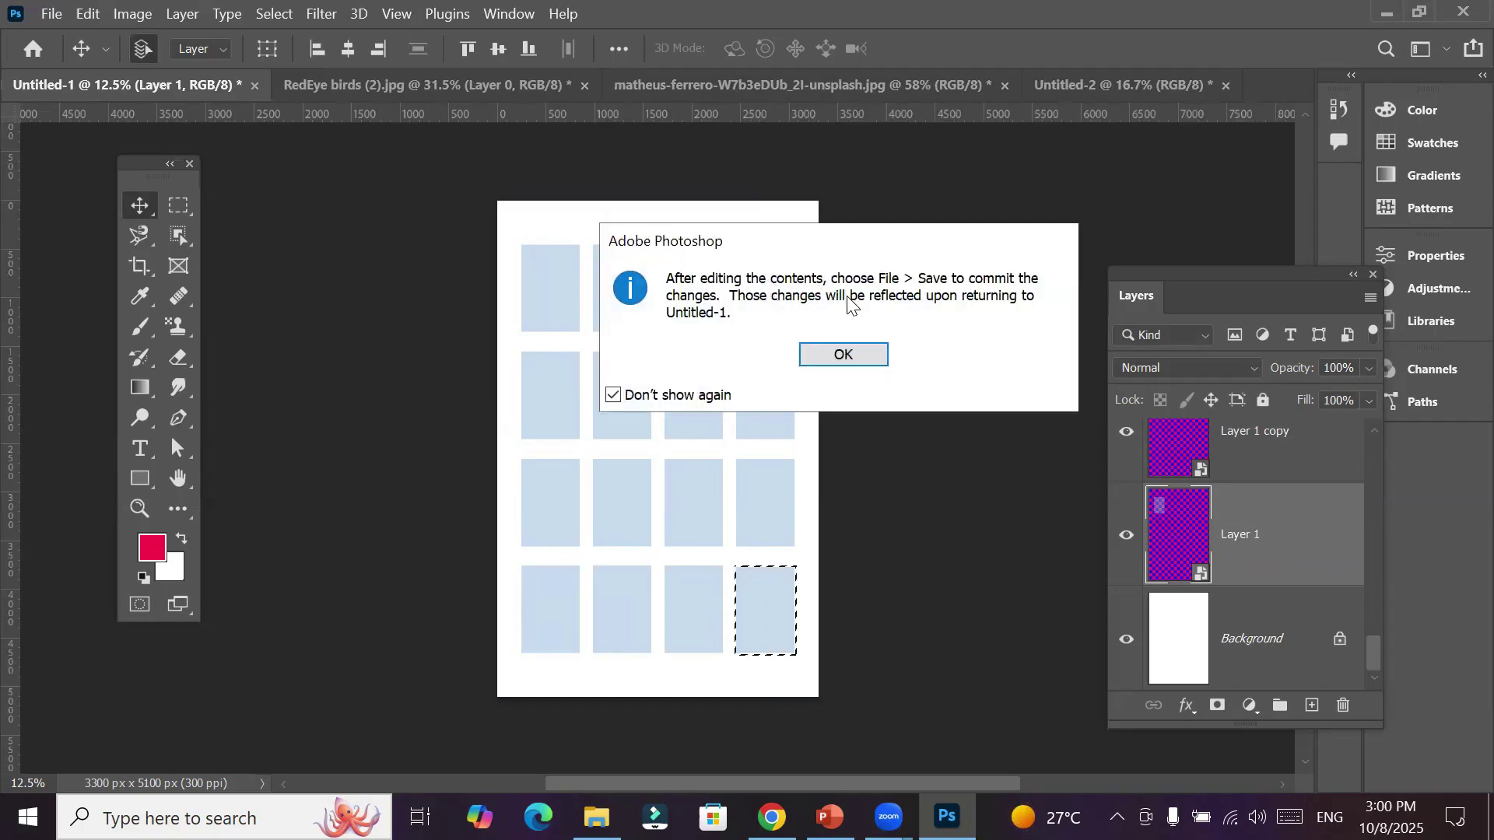
left_click(843, 355)
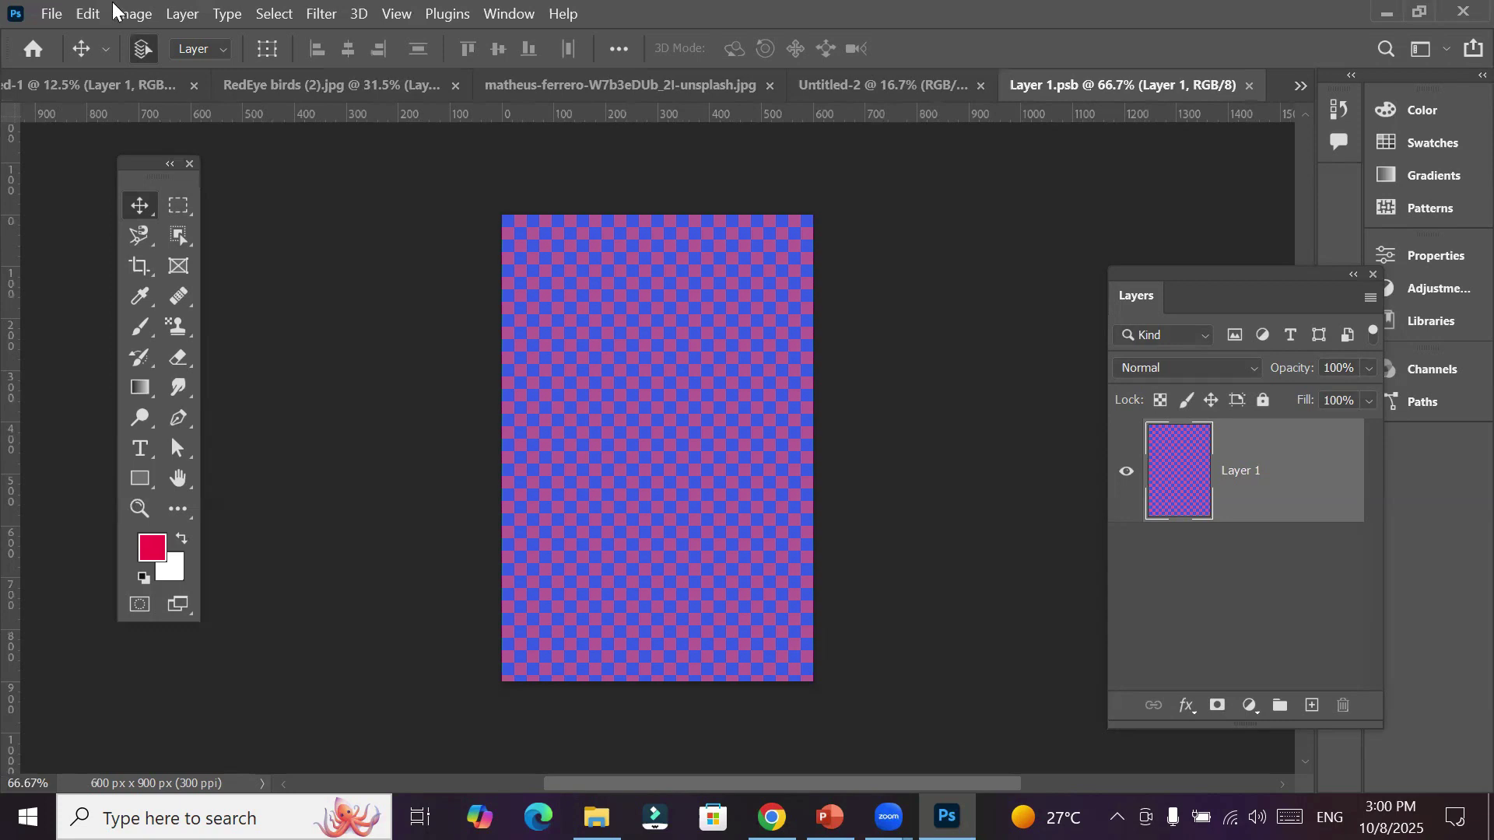
Start placing an embedded image in the smart object contents and browse to the Models folder inside Images
left_click(42, 14)
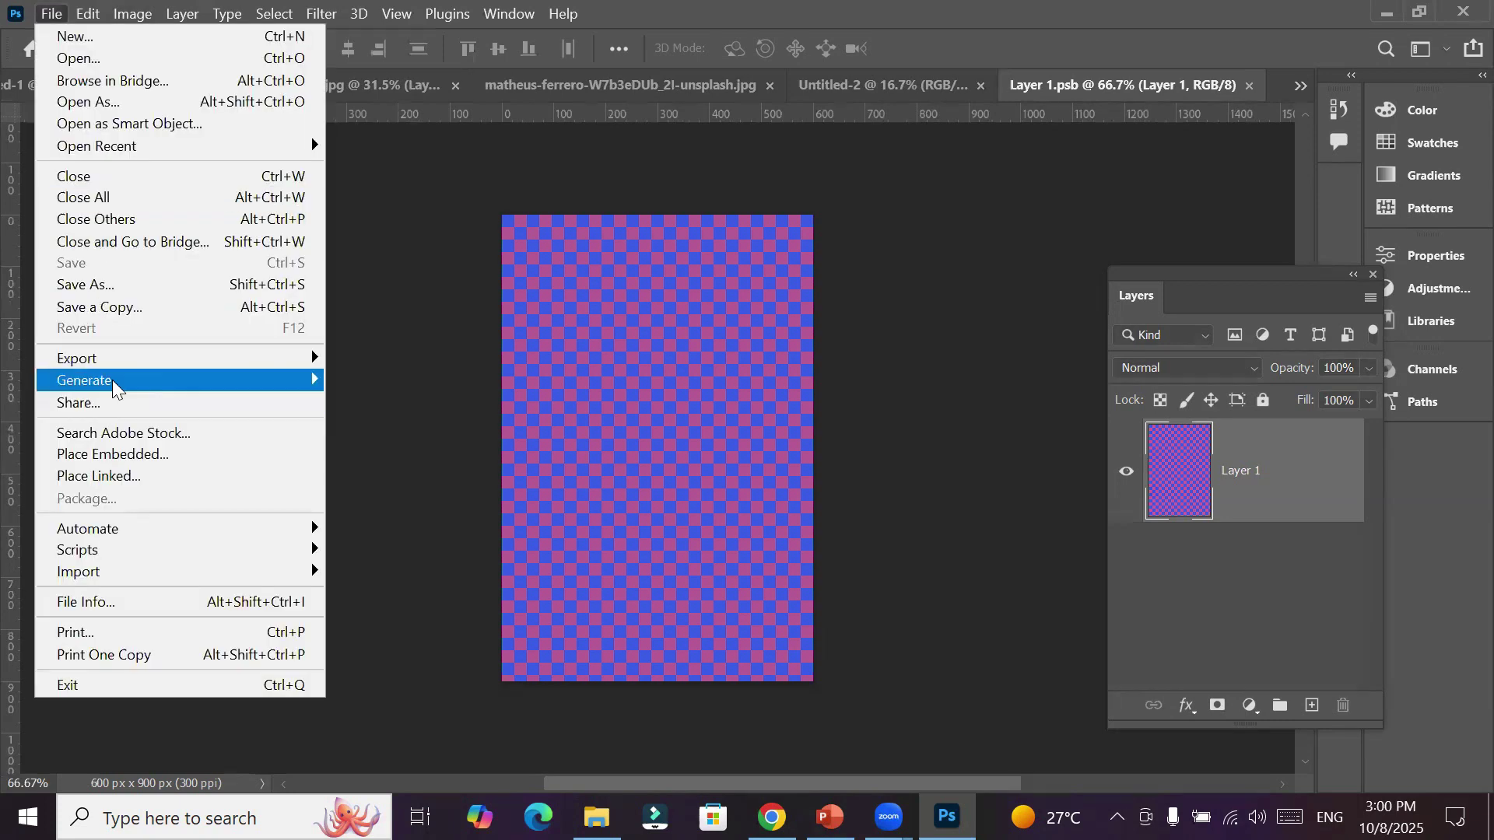
left_click(138, 459)
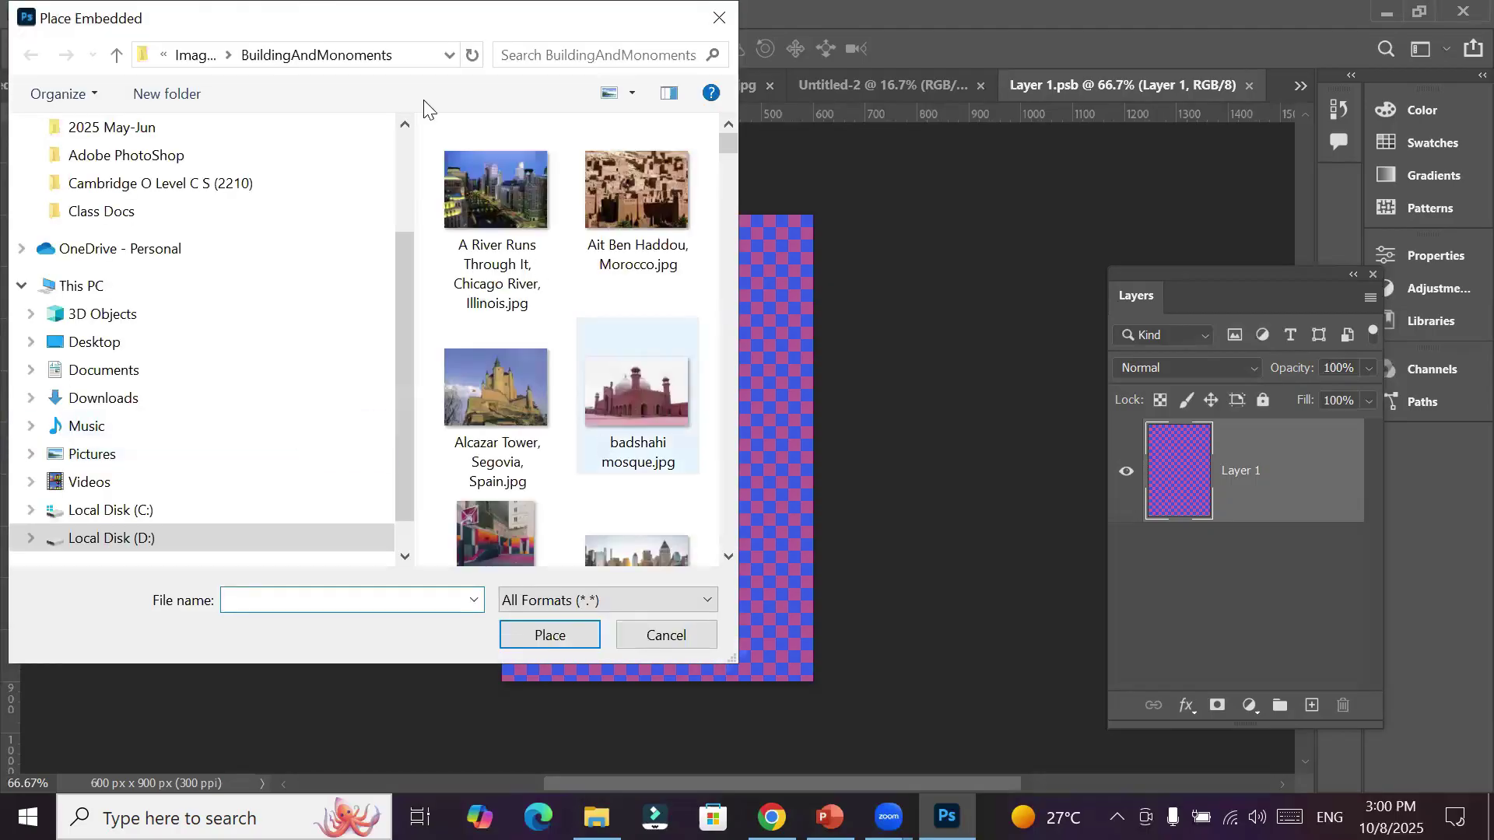
left_click(191, 56)
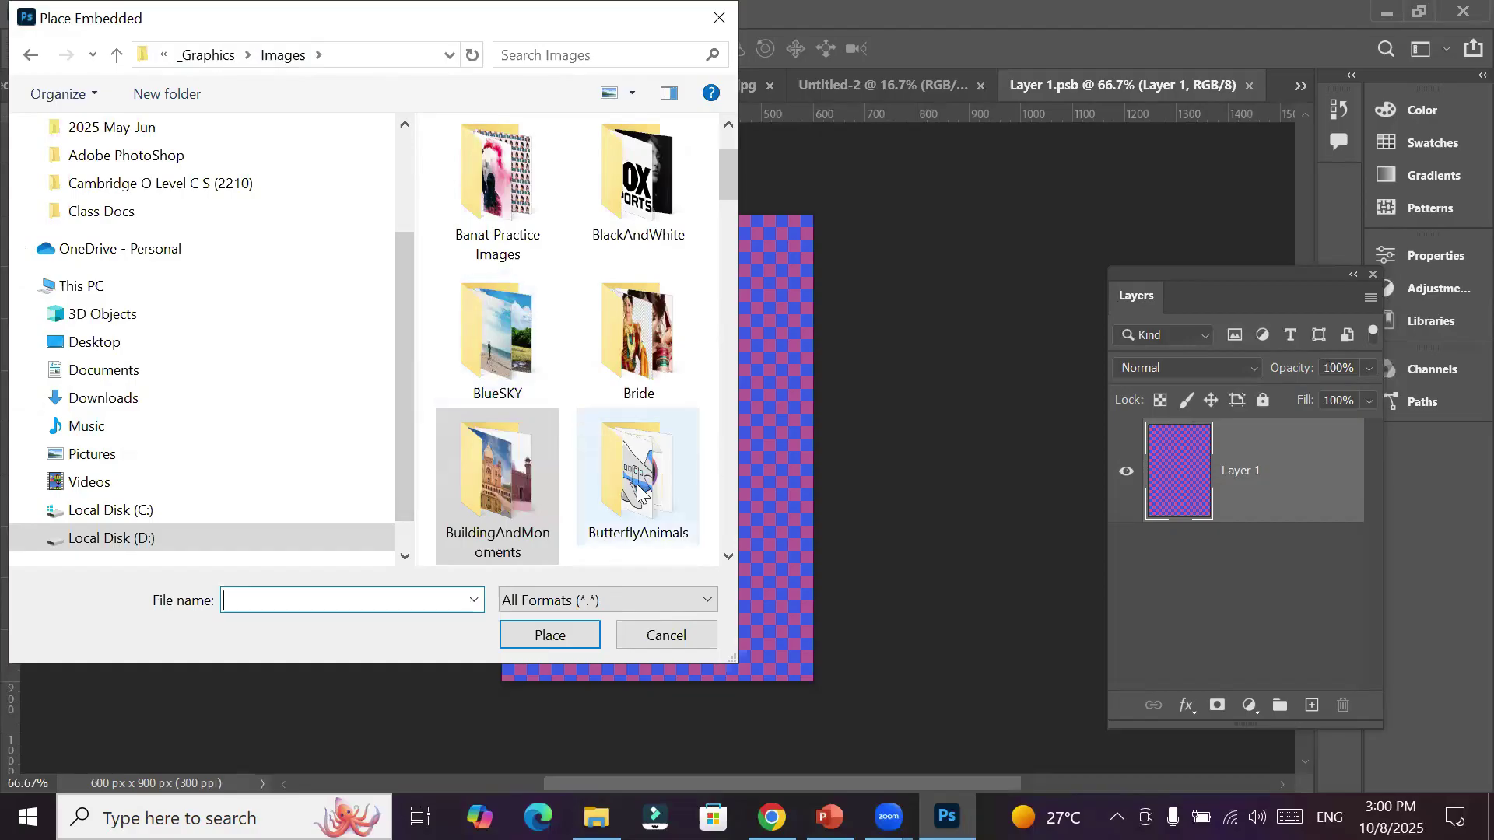
scroll(637, 486, "down", 2)
scroll(636, 486, "down", 3)
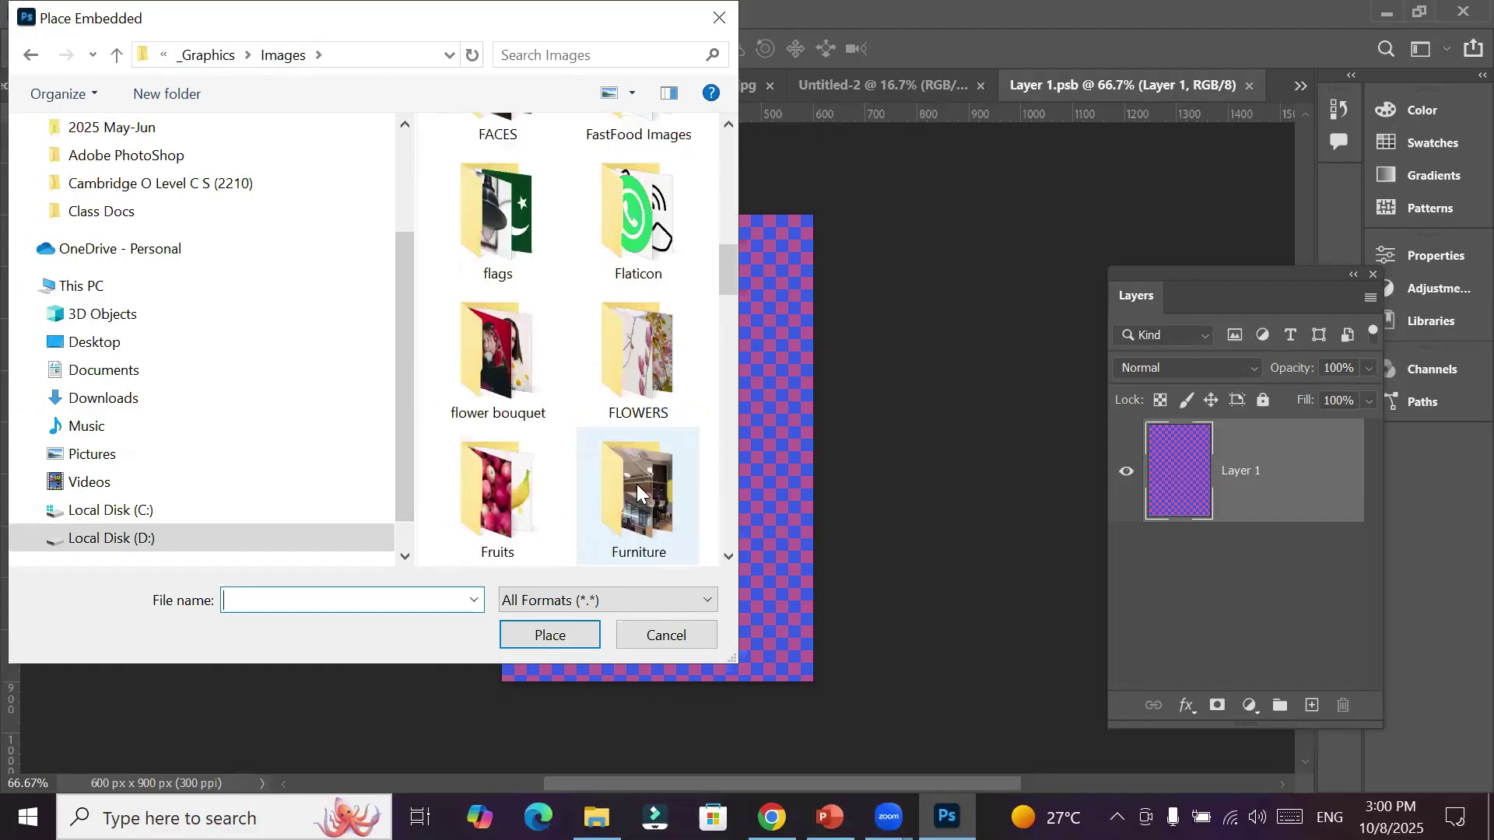
scroll(636, 488, "down", 3)
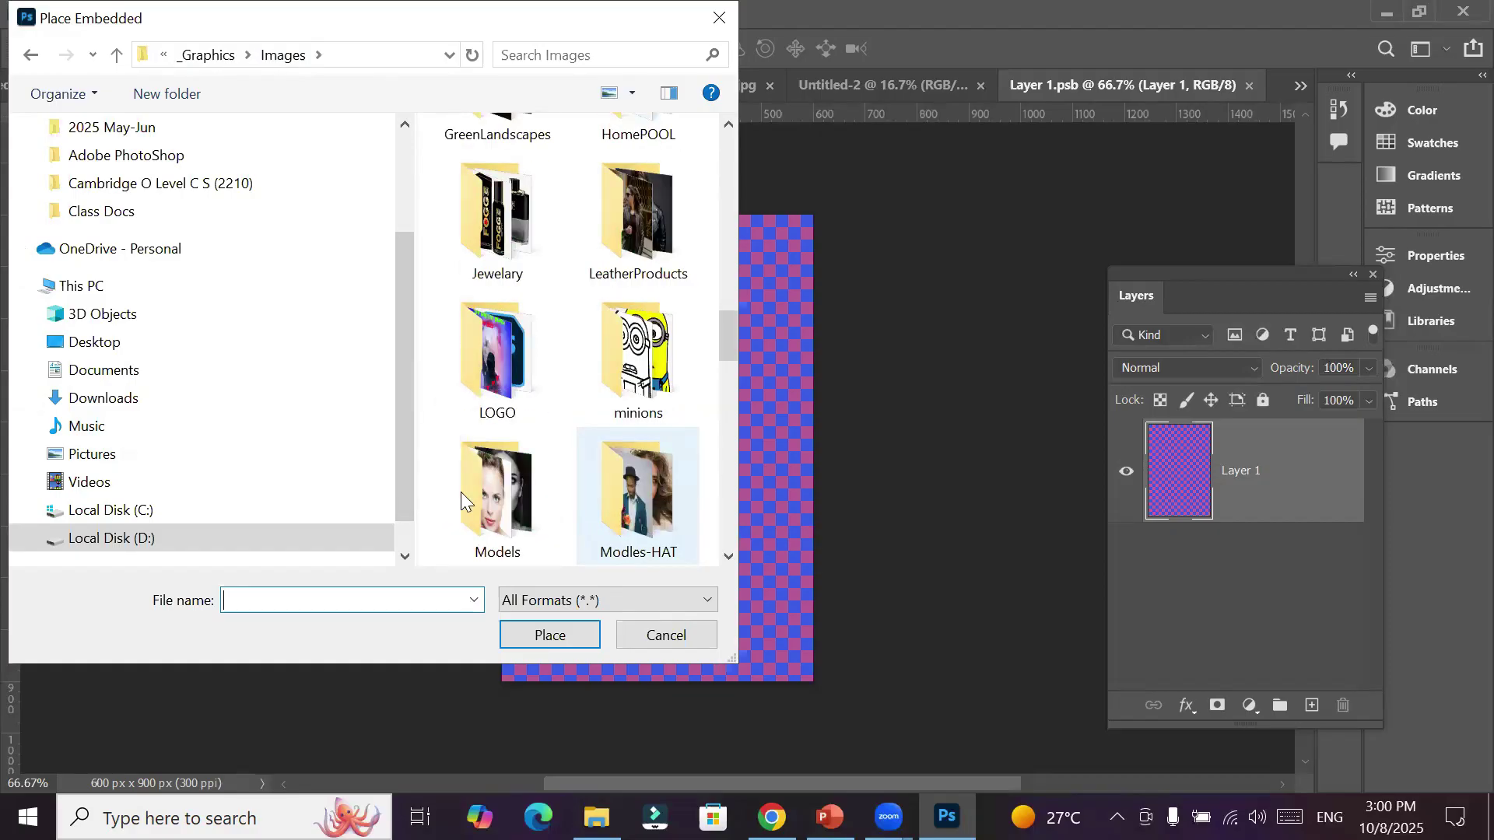
double_click(492, 495)
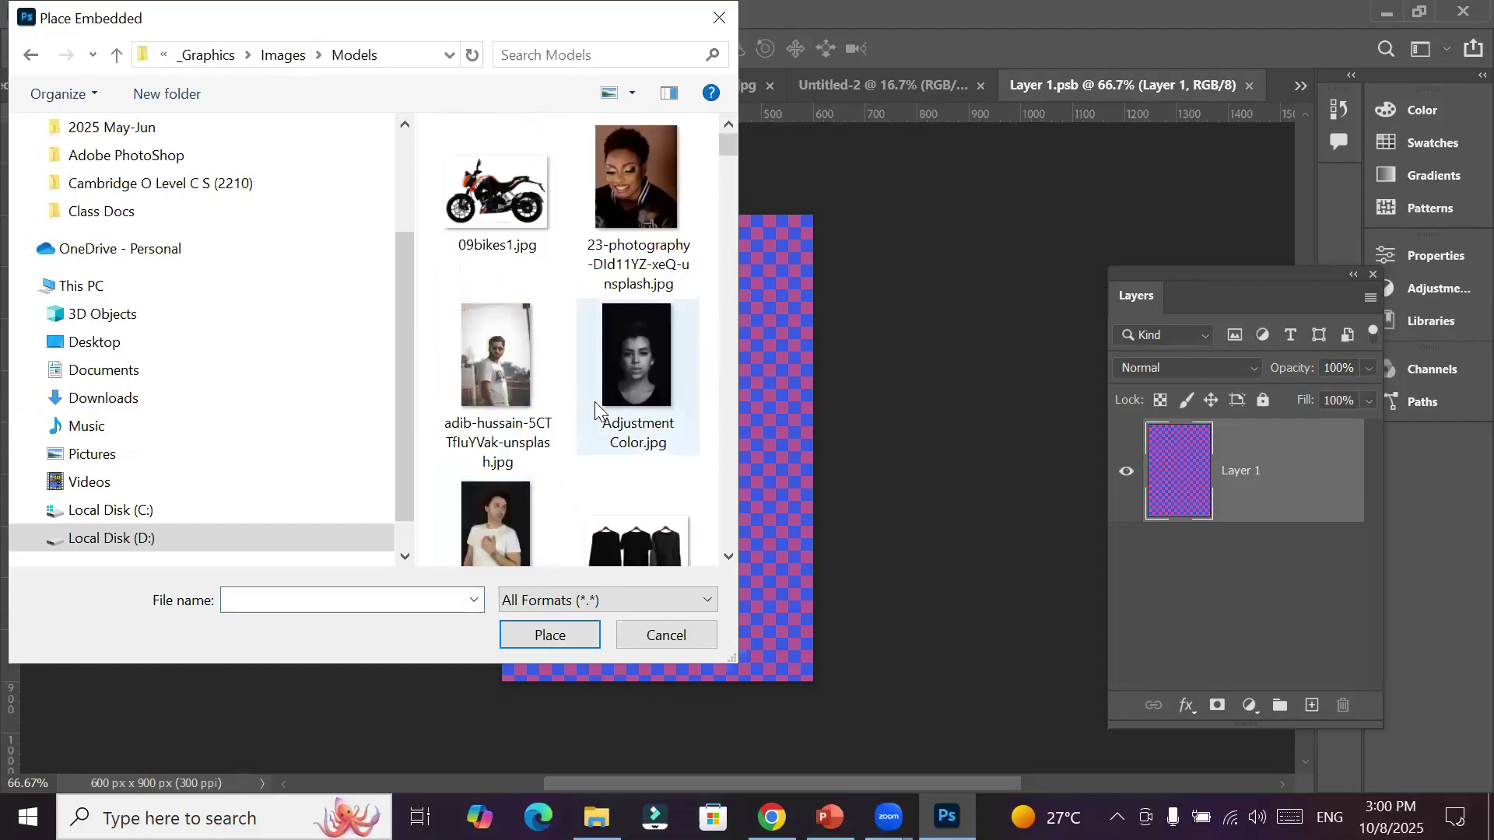
Embed the portrait of the dark-haired man in a grey sweater at its default fit, saving and closing the smart object contents
scroll(594, 401, "down", 8)
scroll(594, 401, "down", 4)
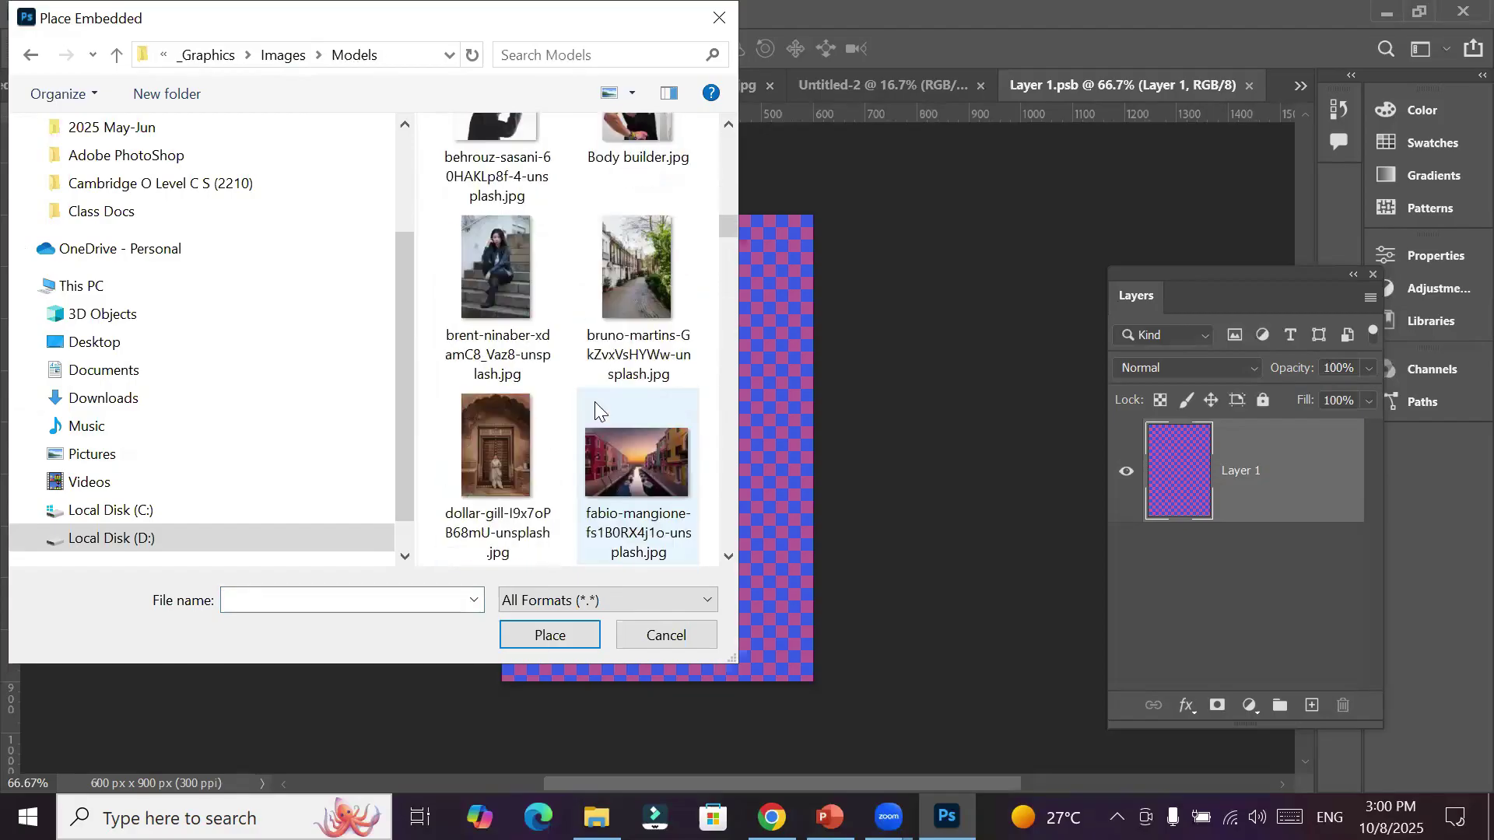
scroll(594, 402, "down", 10)
scroll(594, 402, "down", 3)
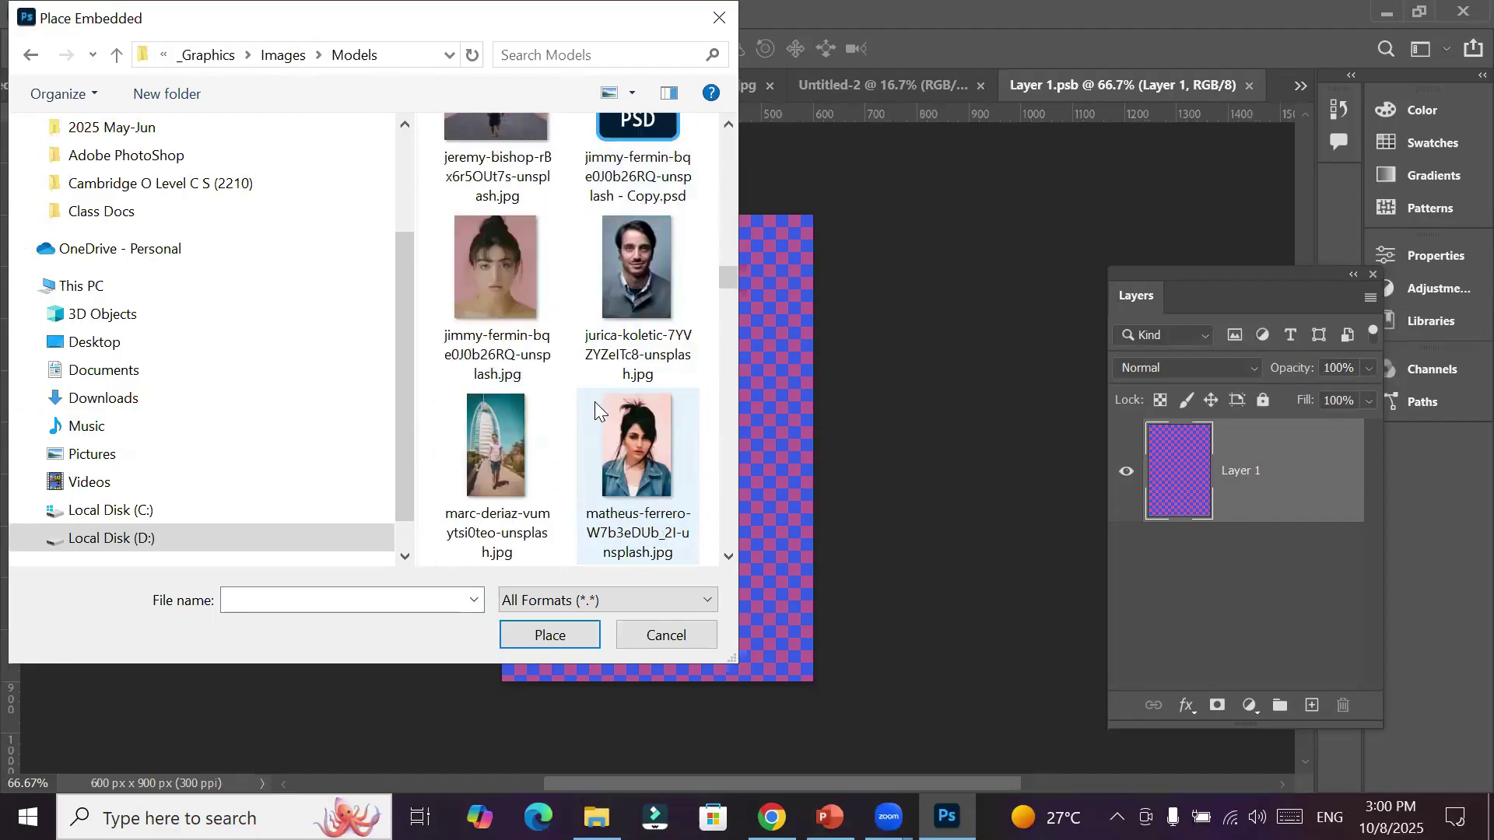
left_click(637, 285)
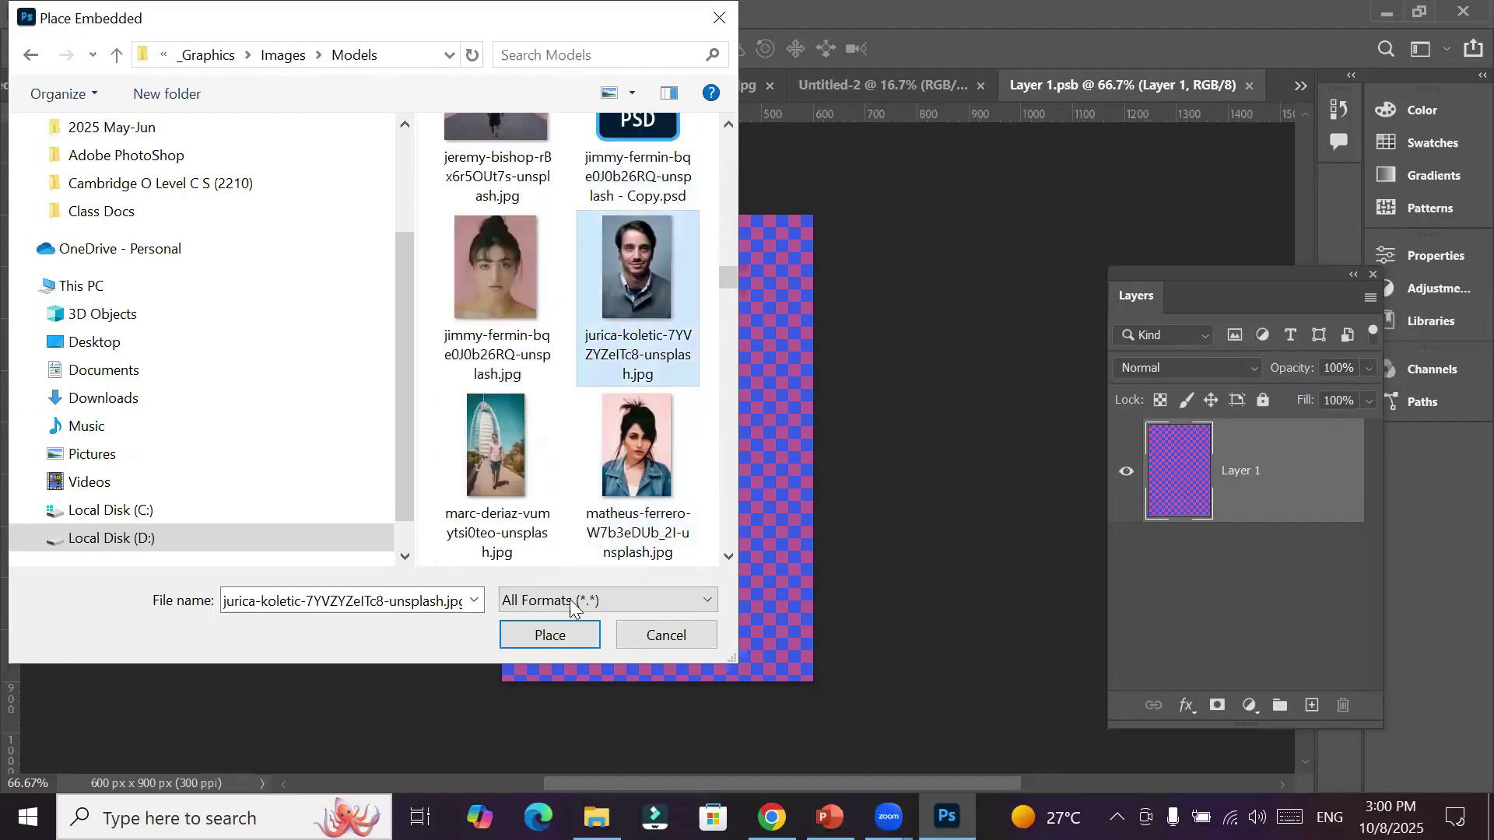
left_click(557, 639)
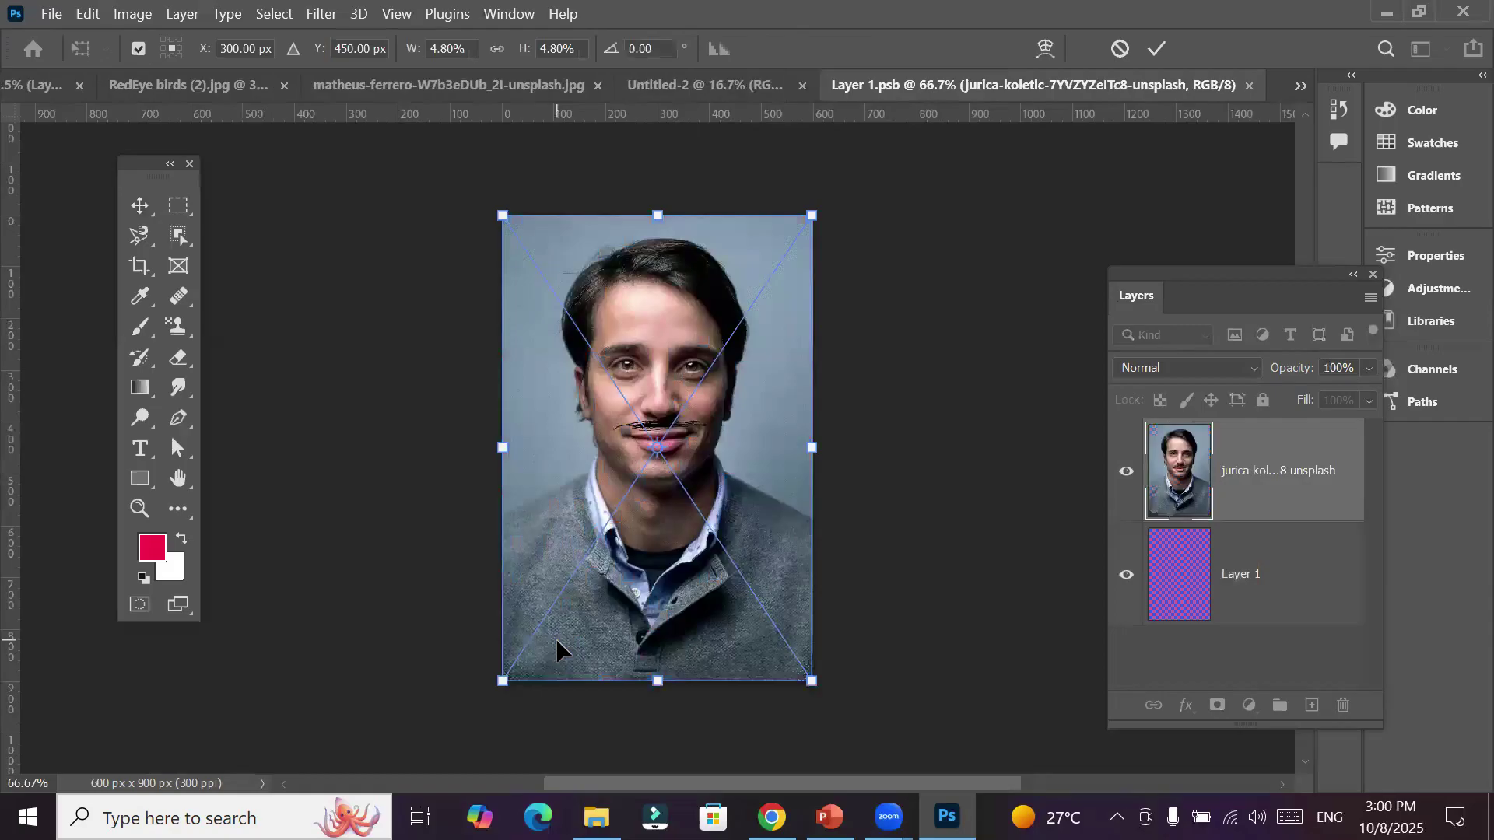
left_click(1155, 50)
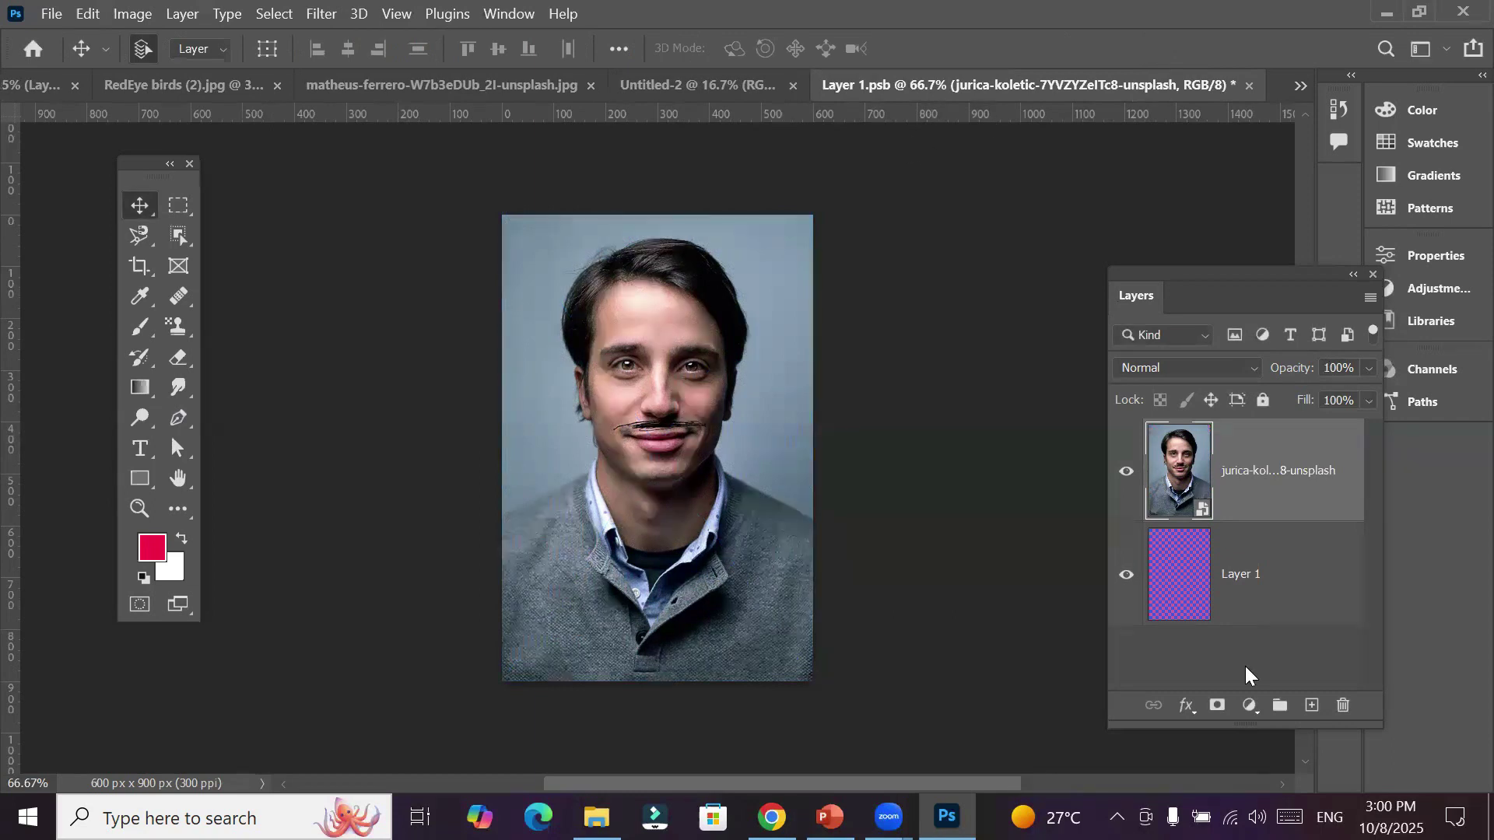
left_click(1250, 85)
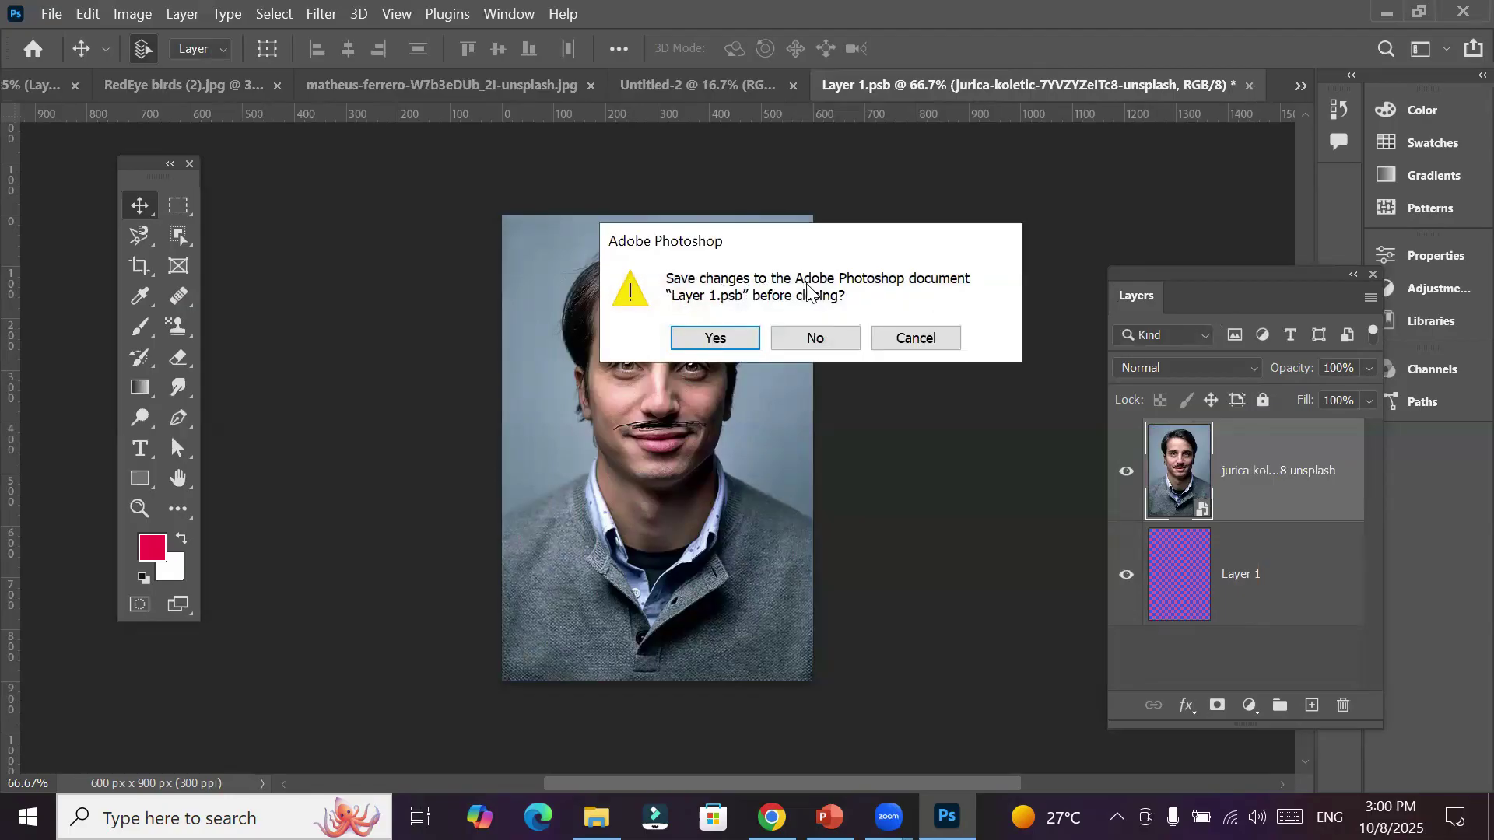
left_click(714, 339)
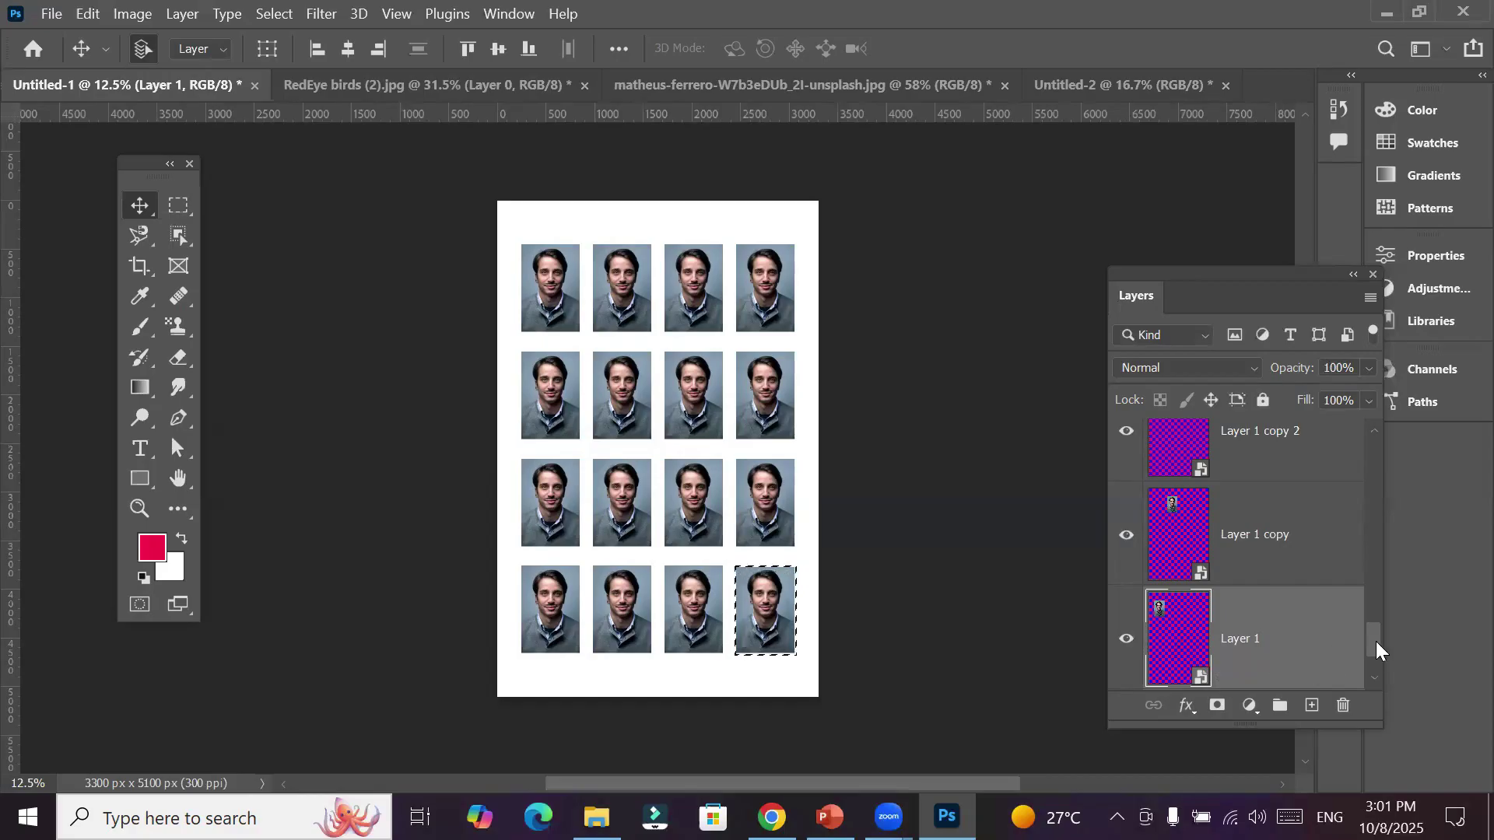
Reopen Layer 1's smart object contents and embed the pink-background portrait of the woman with a top bun from the Models folder
left_click(1376, 678)
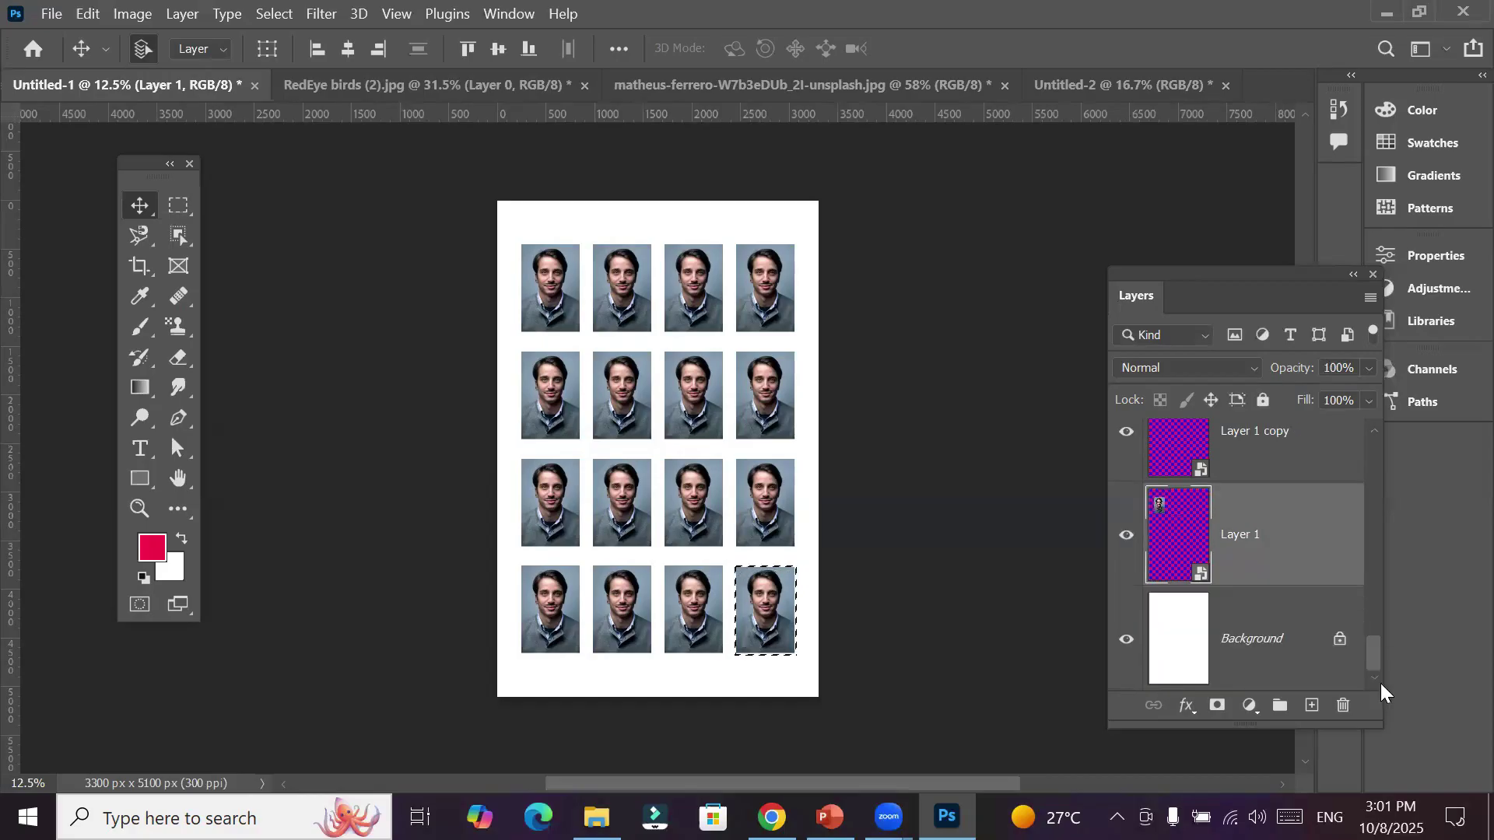
double_click(1175, 543)
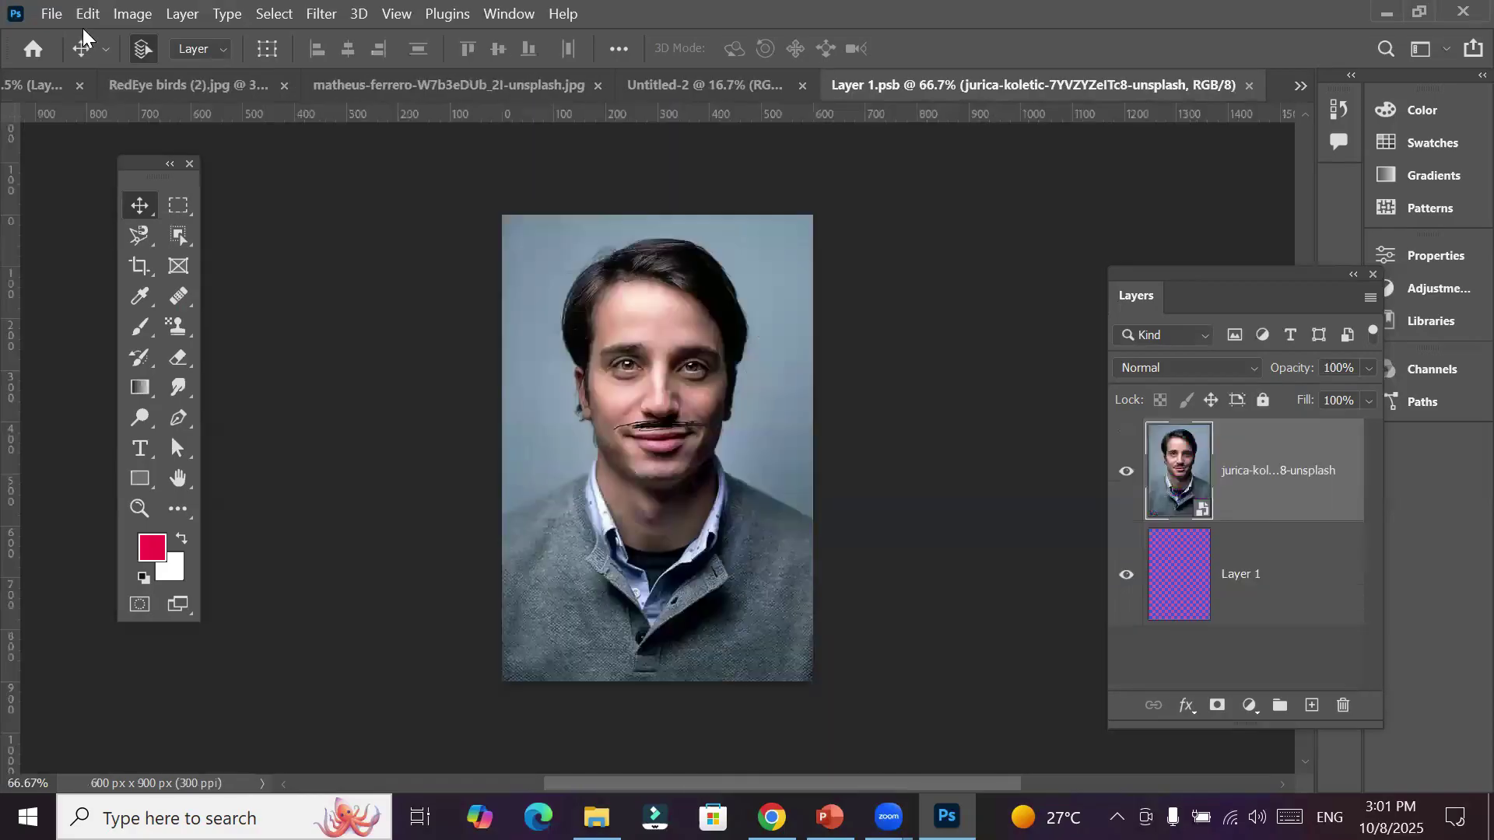
left_click(52, 13)
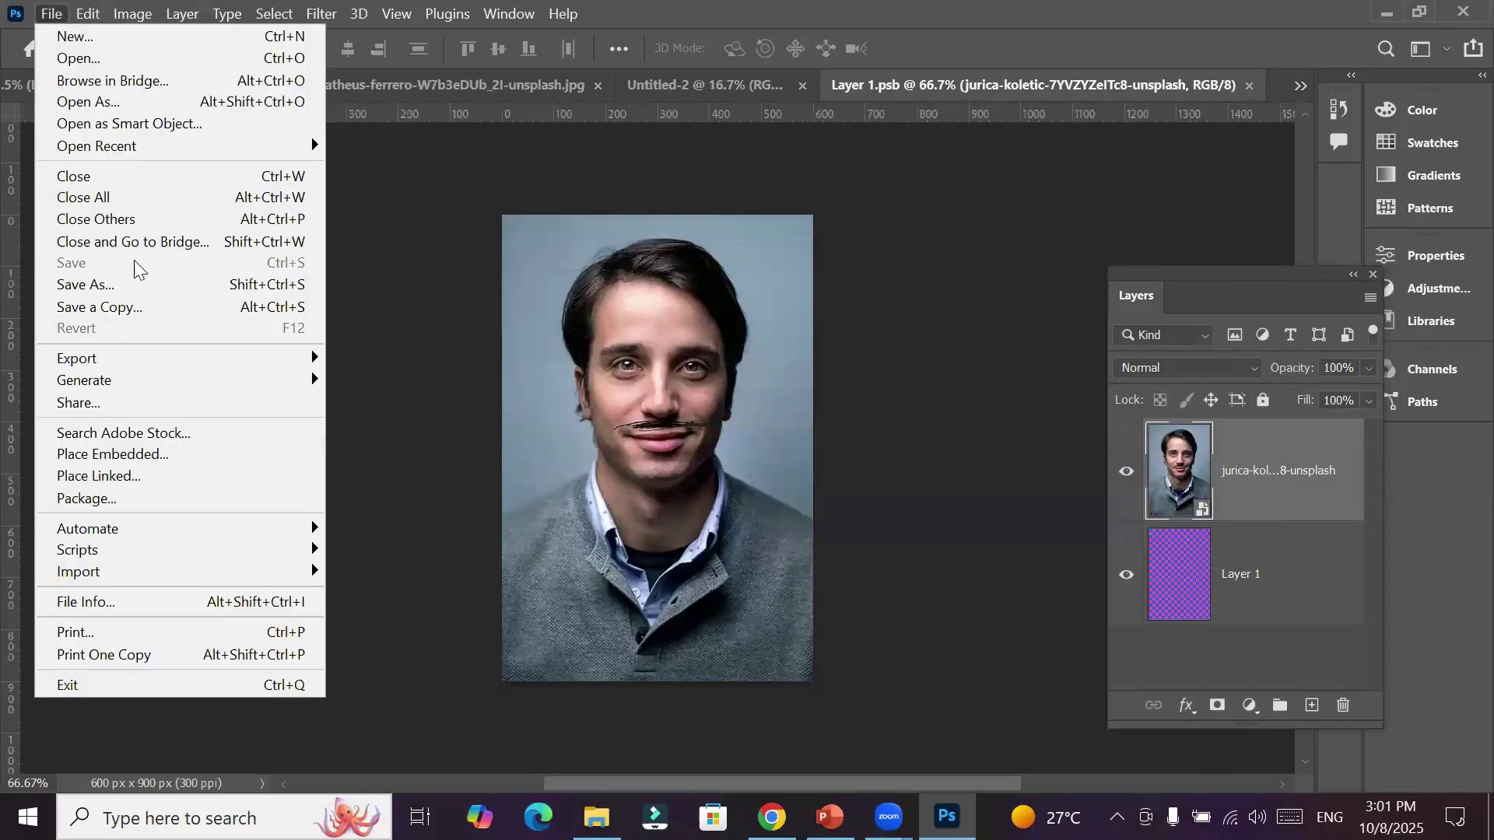
left_click(155, 459)
scroll(537, 362, "down", 3)
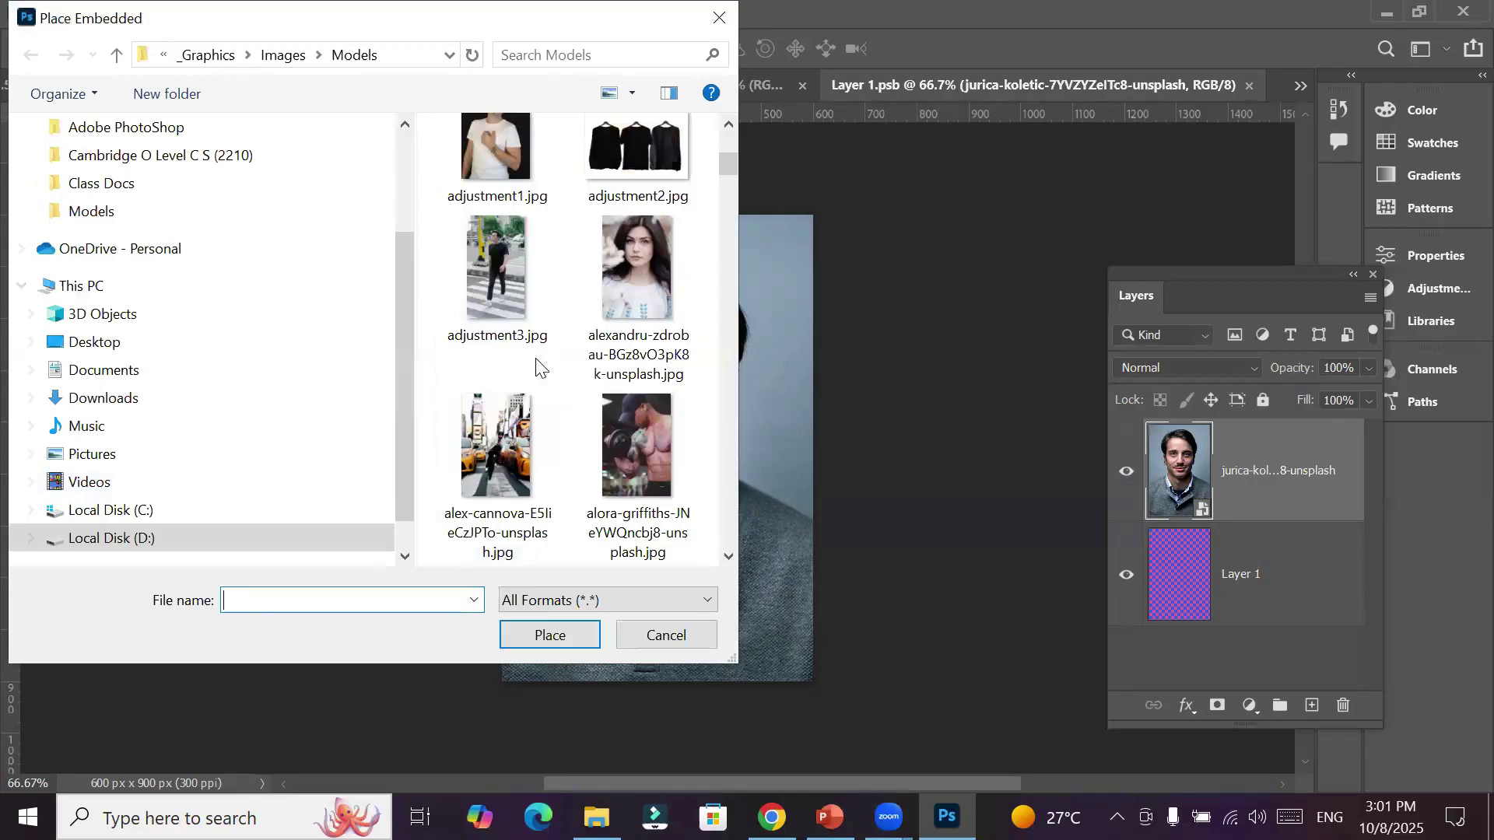
scroll(537, 364, "down", 8)
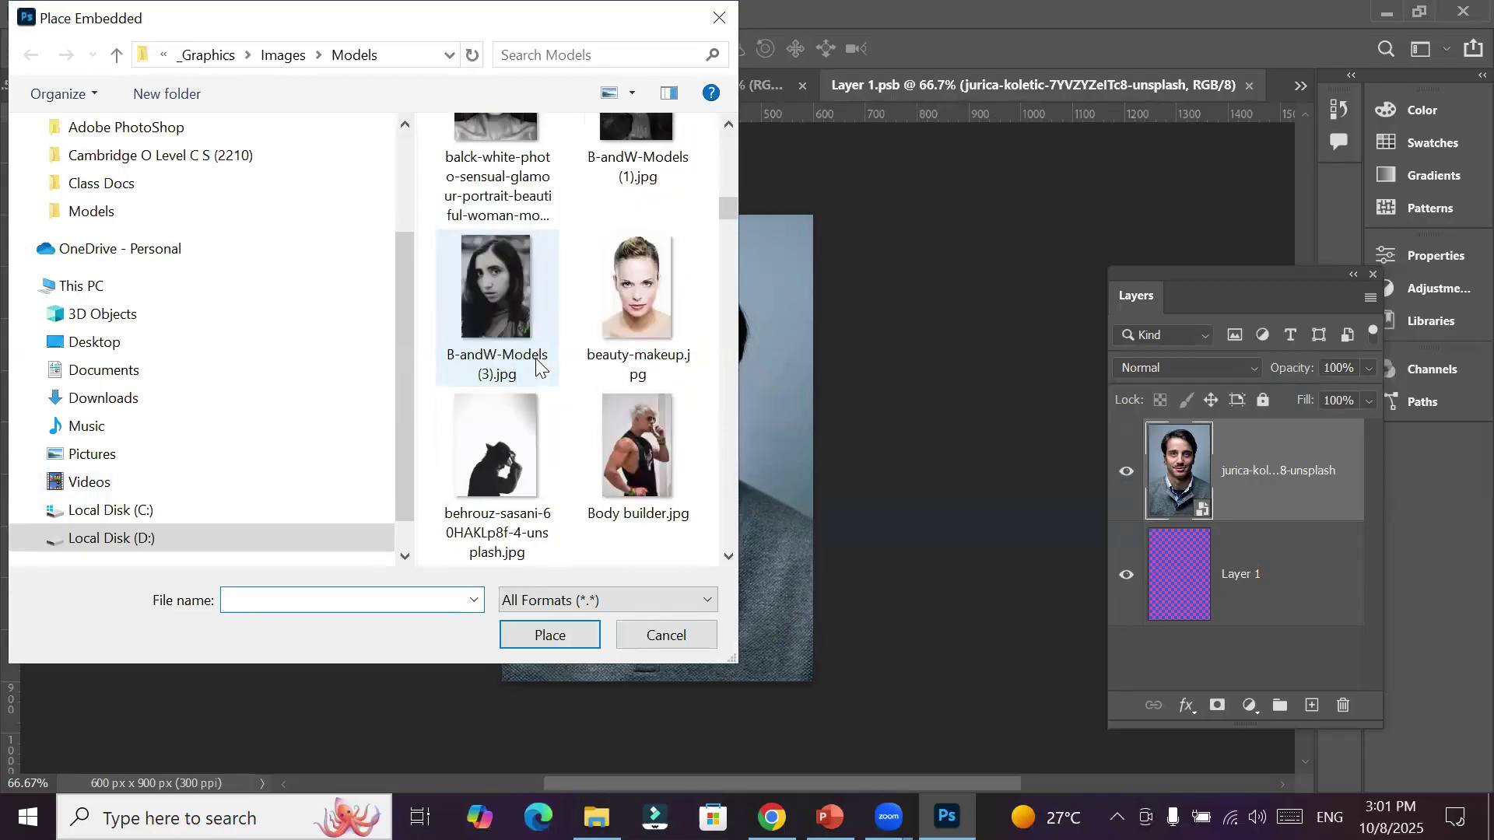
scroll(628, 372, "down", 4)
scroll(629, 374, "down", 10)
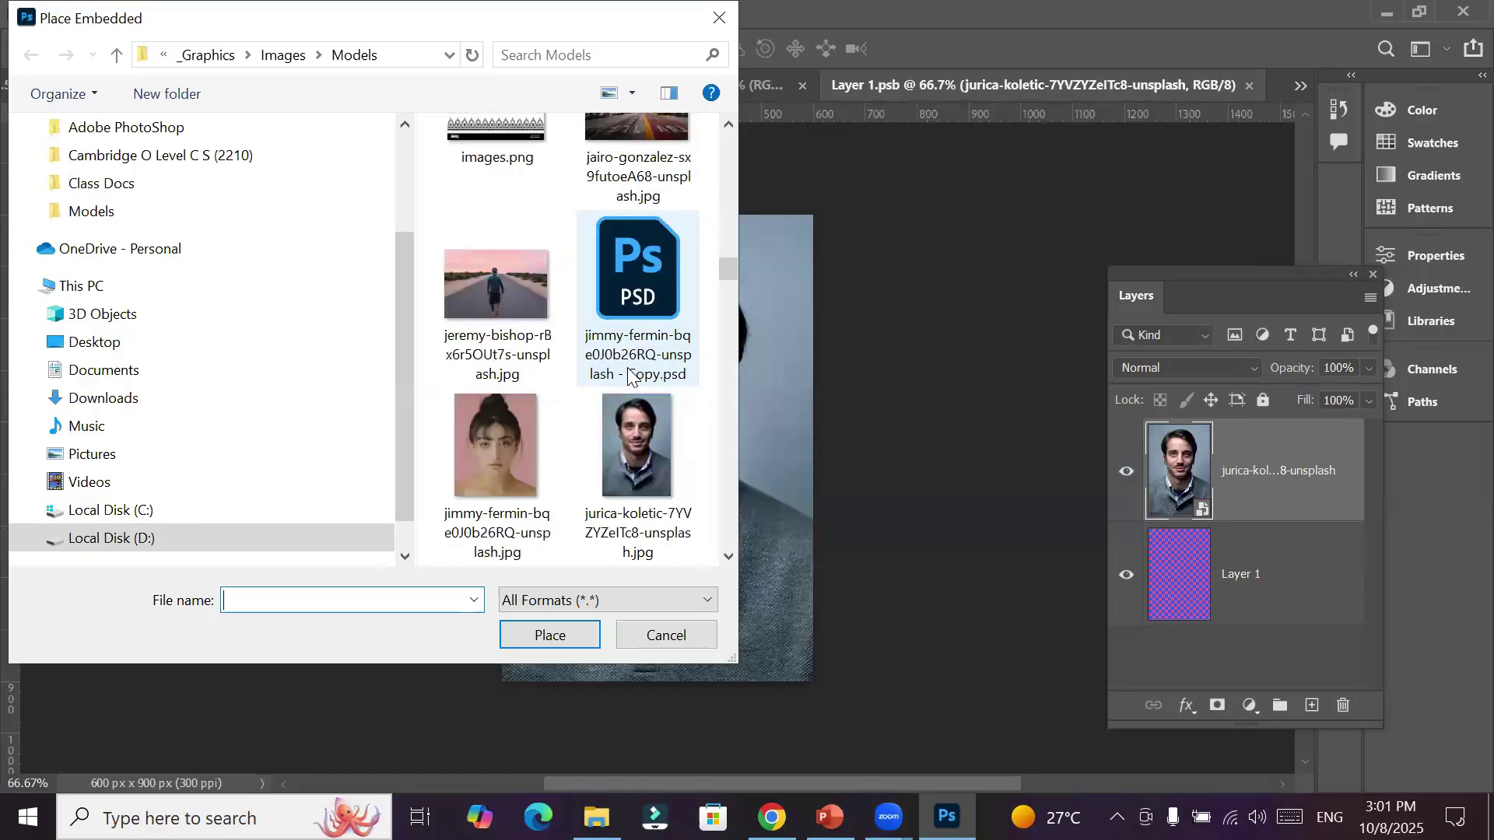
left_click(473, 495)
left_click(560, 634)
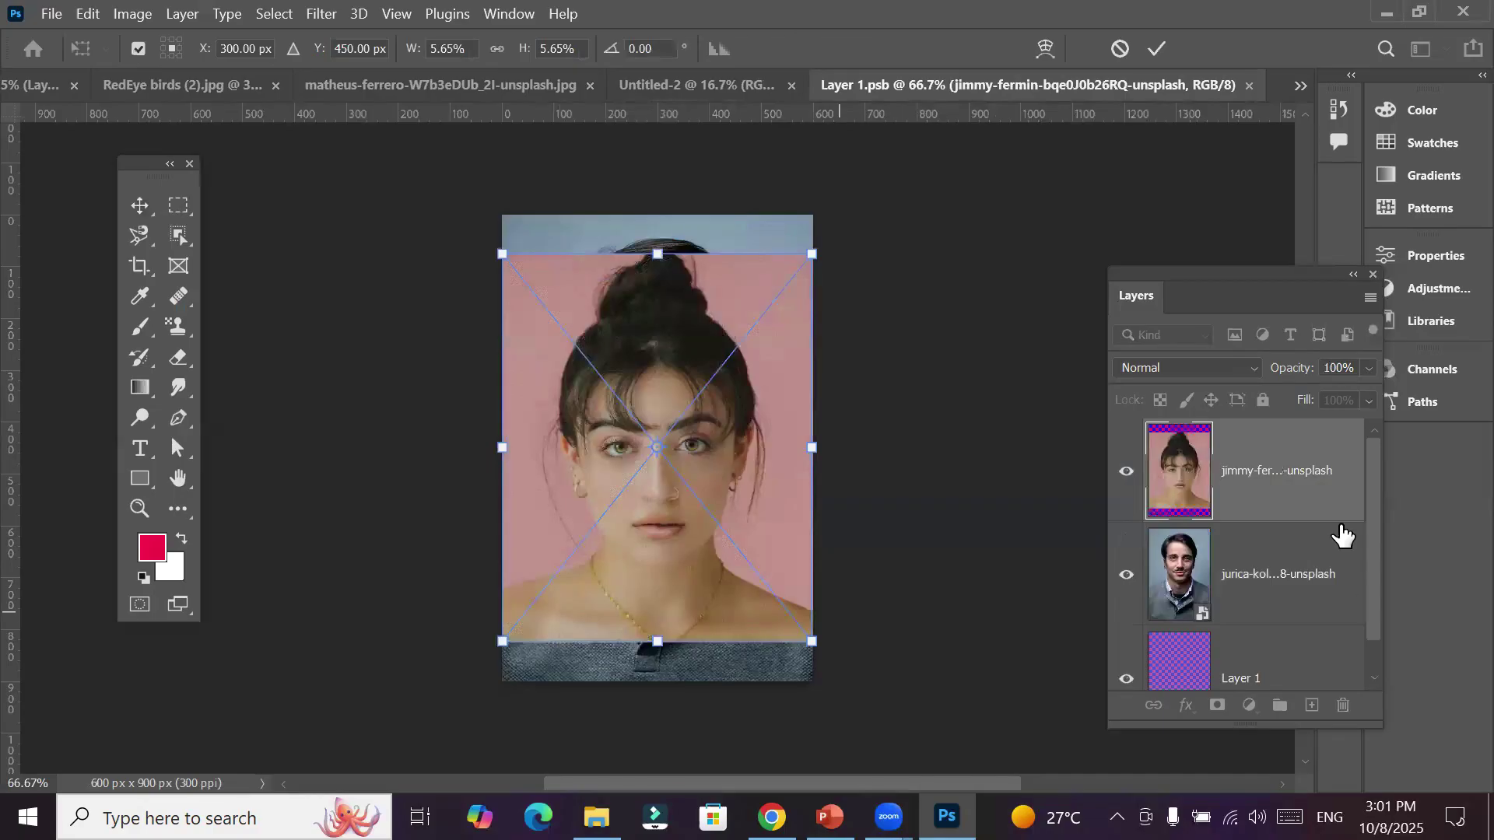
Delete the layer with the man's portrait from the smart object contents
left_click(1270, 585)
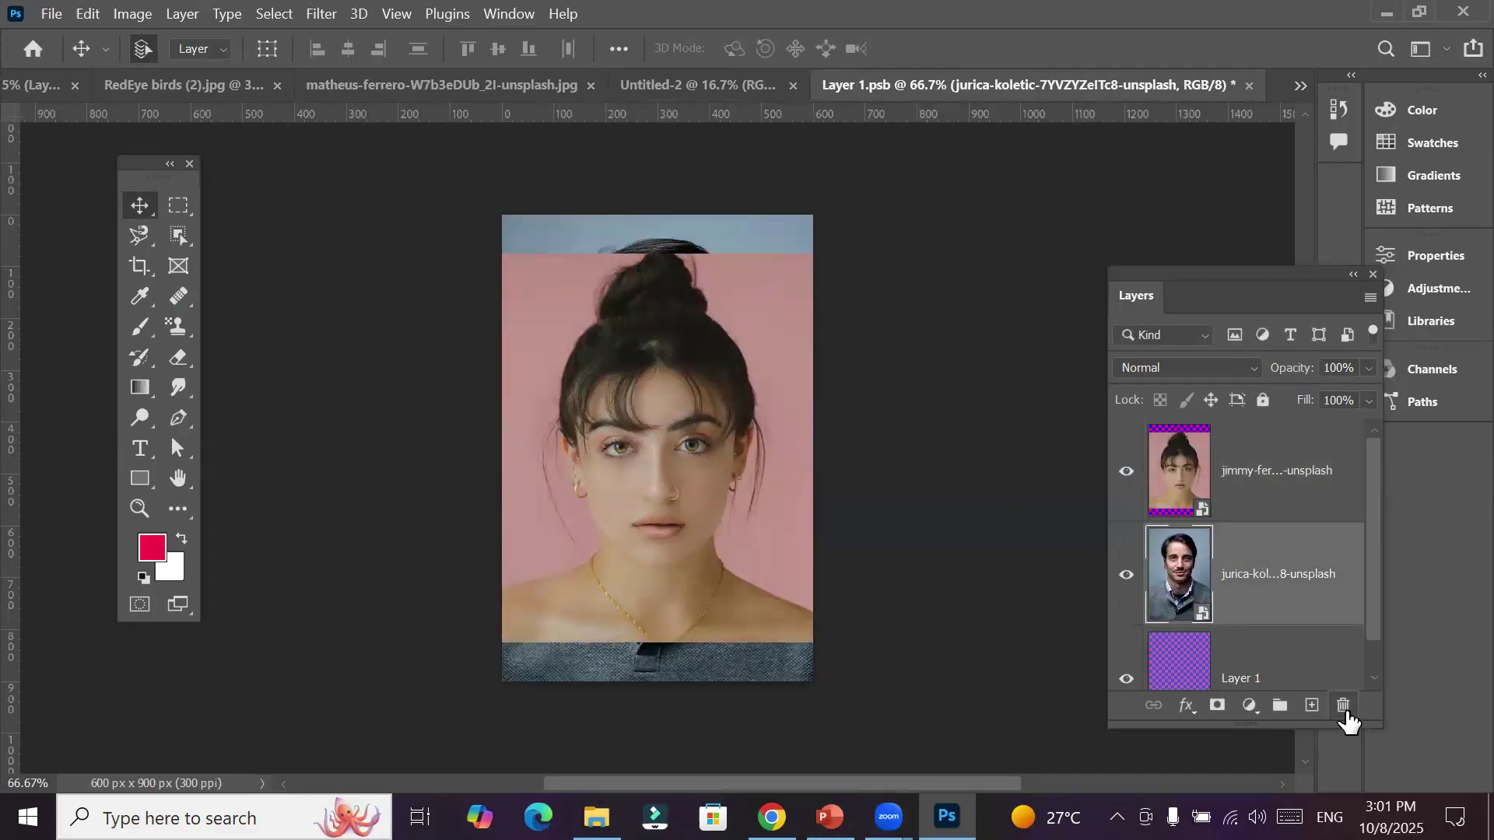
left_click(1345, 710)
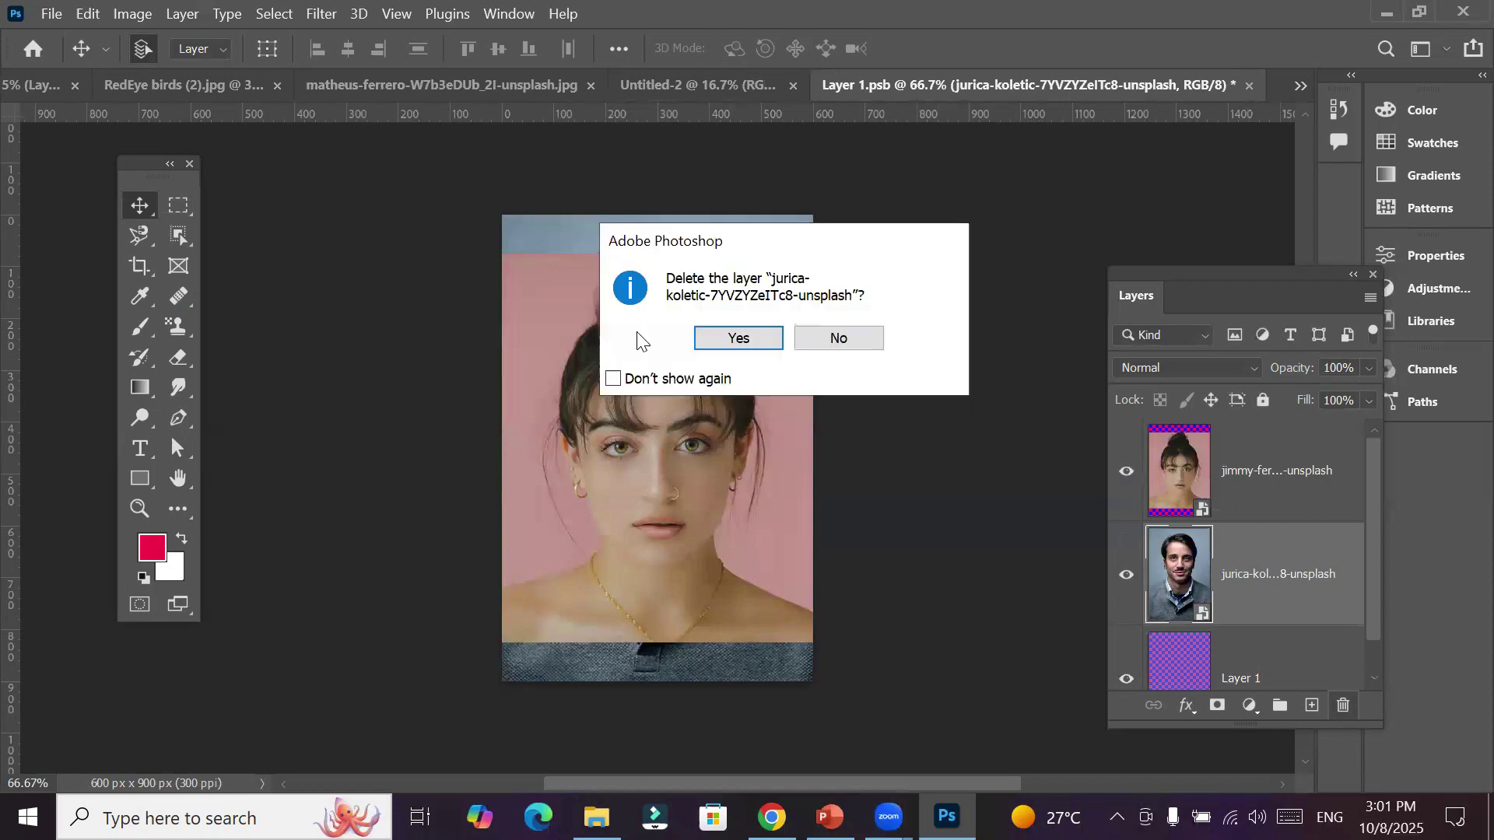
left_click(720, 342)
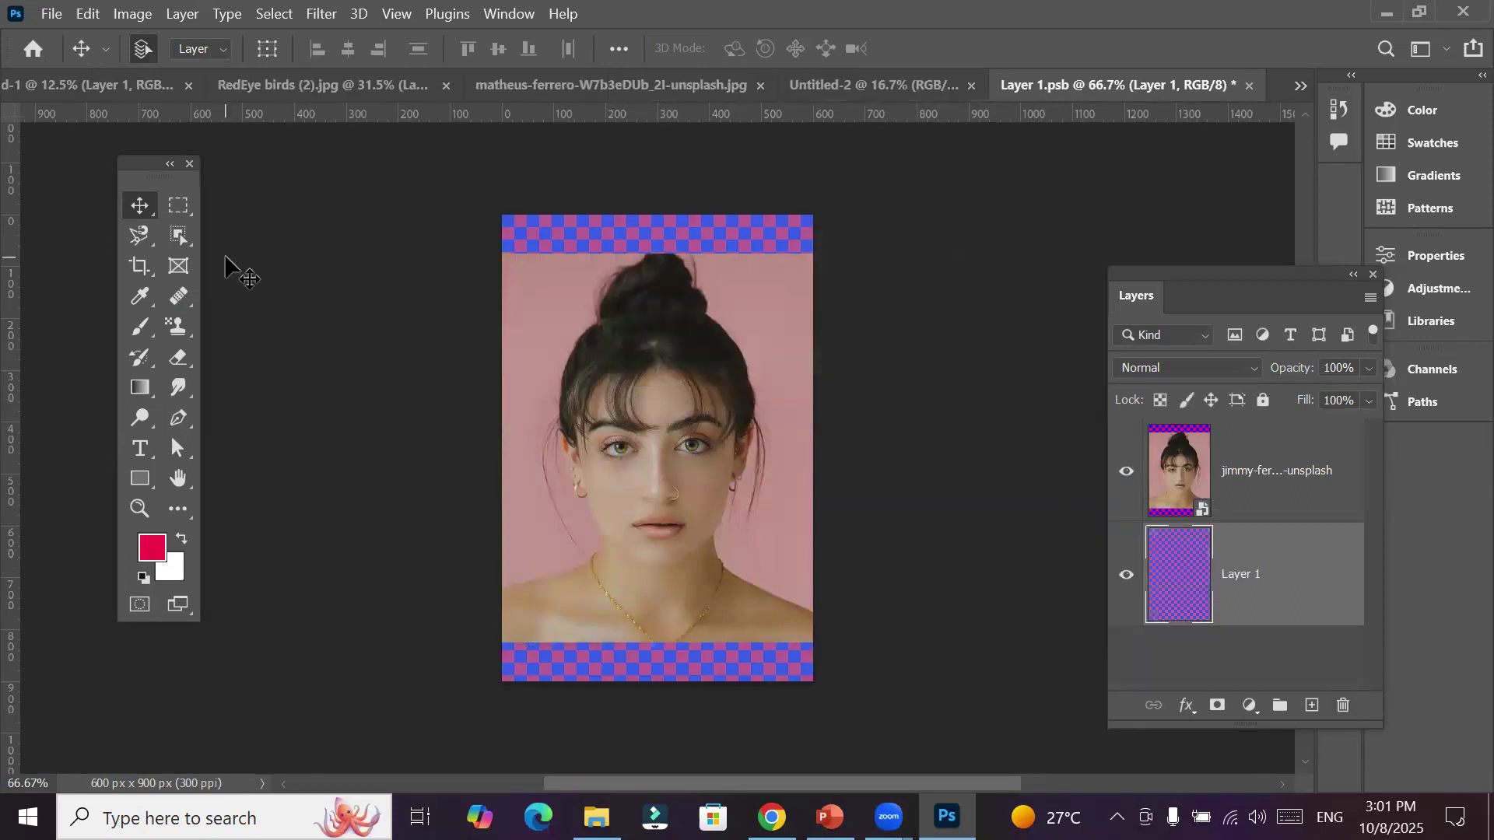
Stretch the woman's portrait to the canvas's top edge and raise its lower edge for a 6.00% height, leaving a patterned strip below
key("ctrl+t")
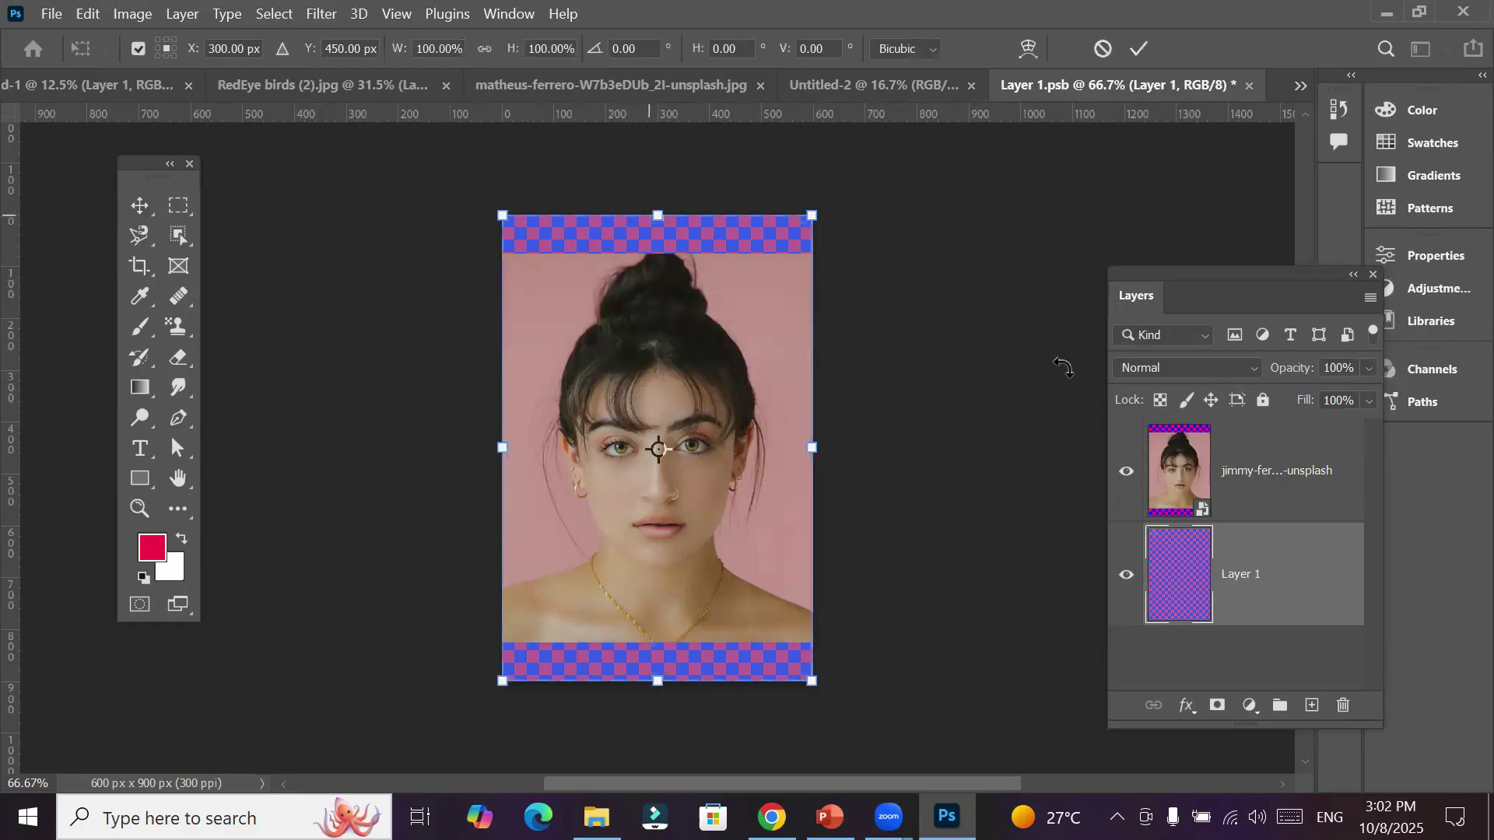
left_click(1256, 478)
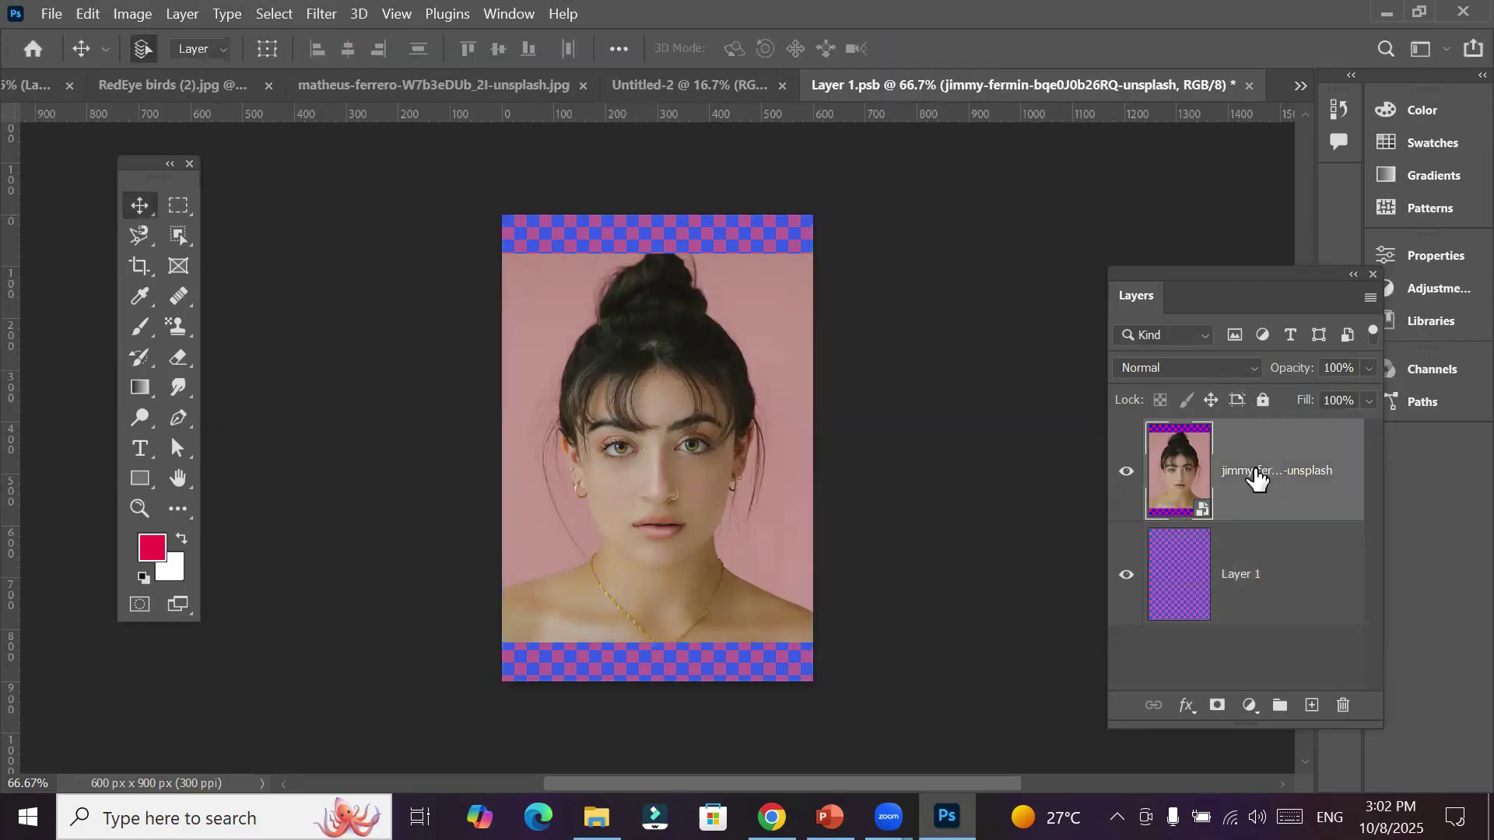
key("ctrl+t")
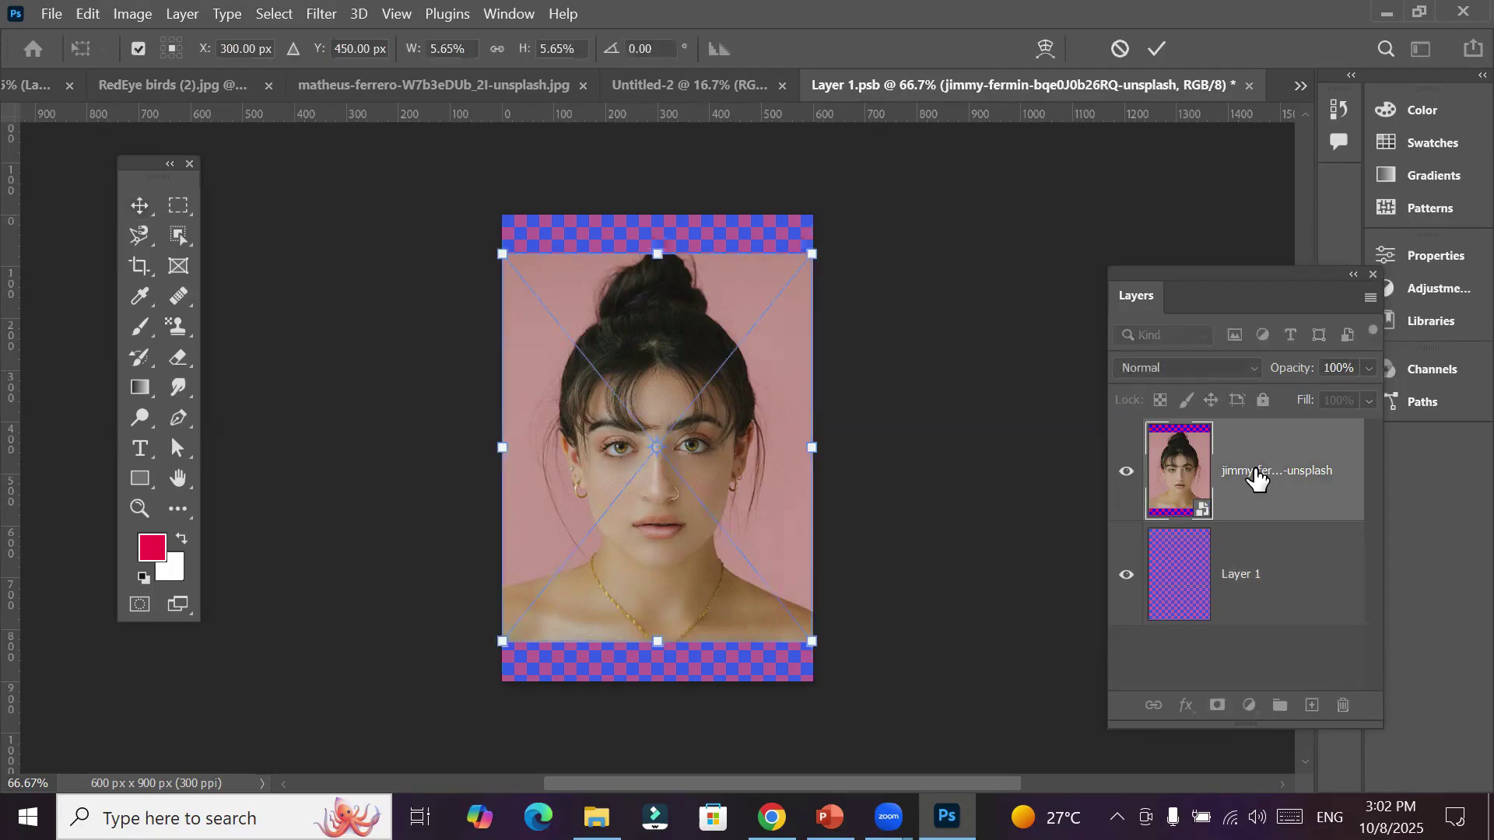
left_click_drag(657, 254, 659, 216)
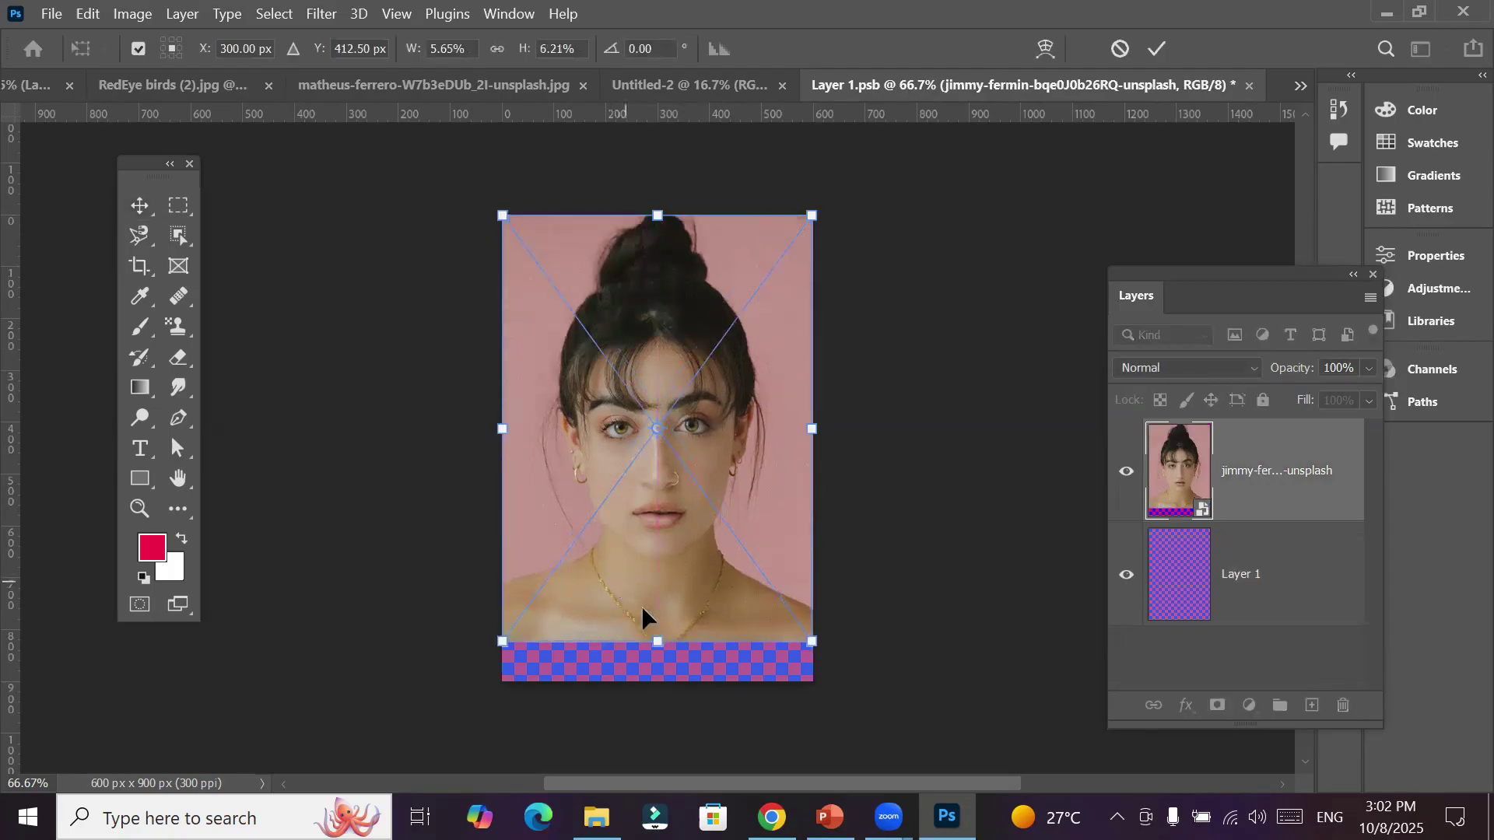
left_click_drag(655, 638, 657, 627)
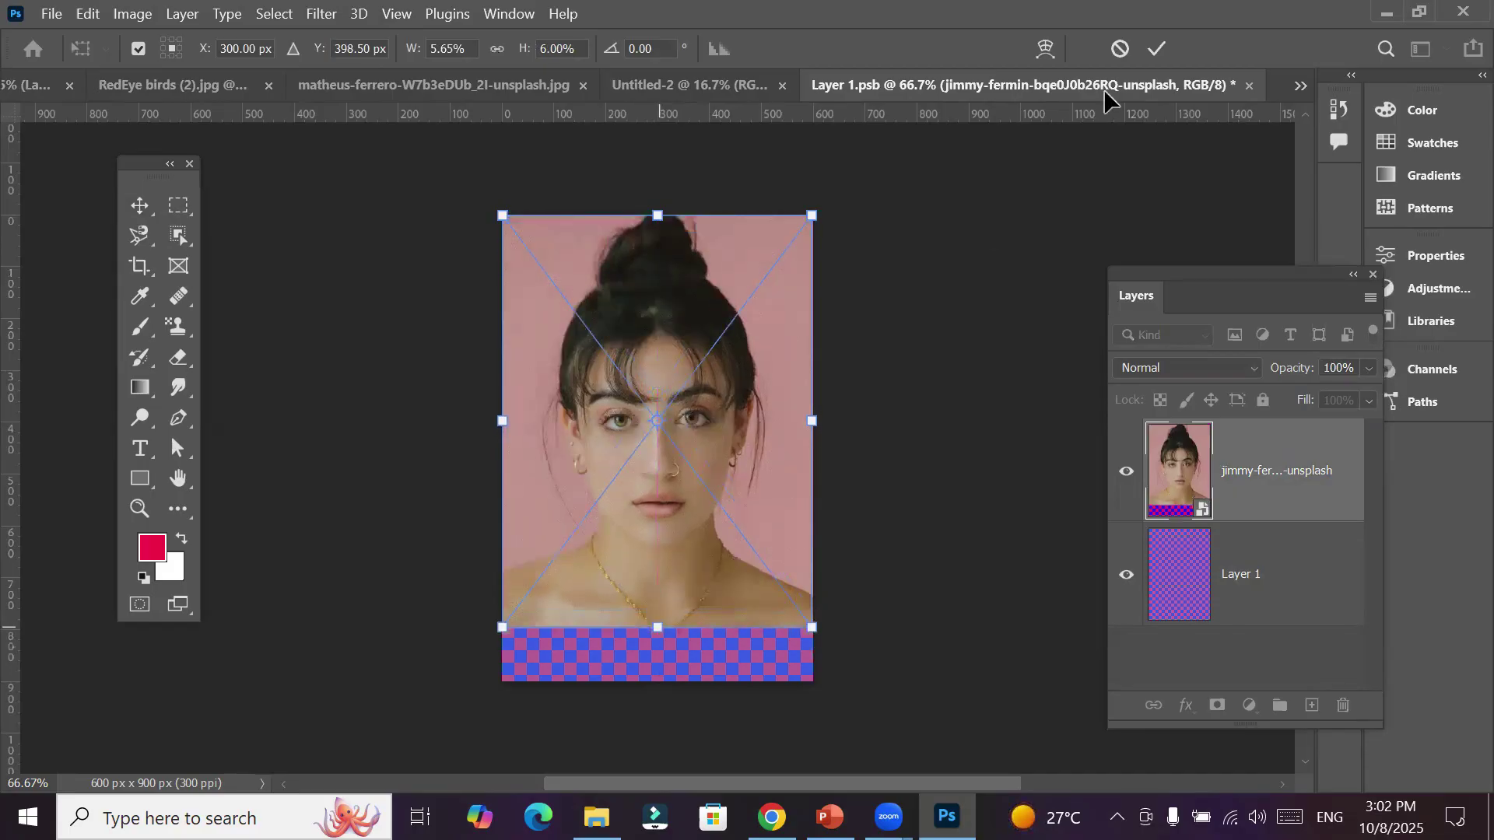
left_click(1157, 49)
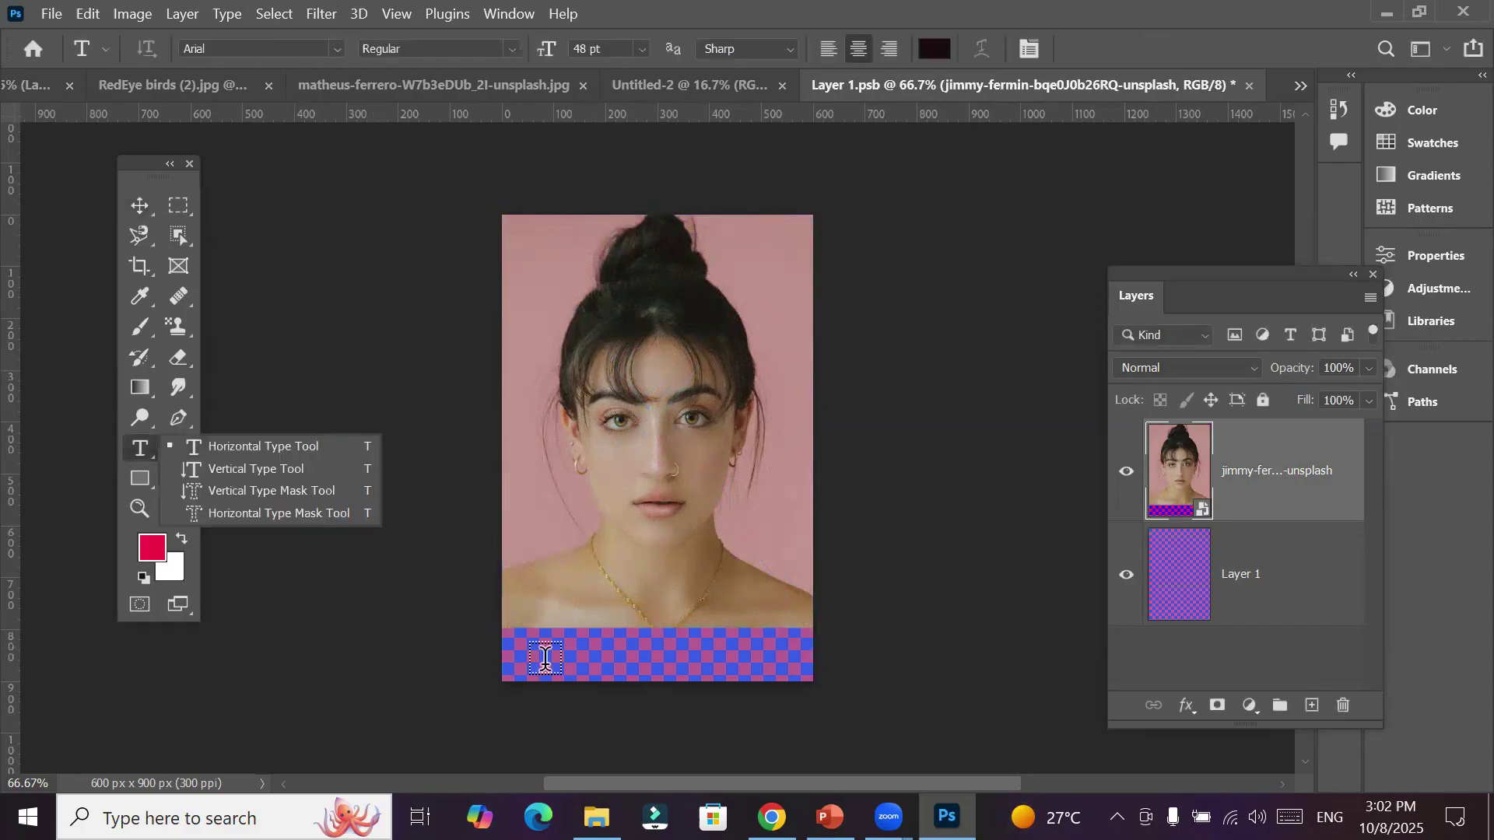
Add a horizontal text line with the woman's title and name near the portrait's lower edge
left_click(545, 657)
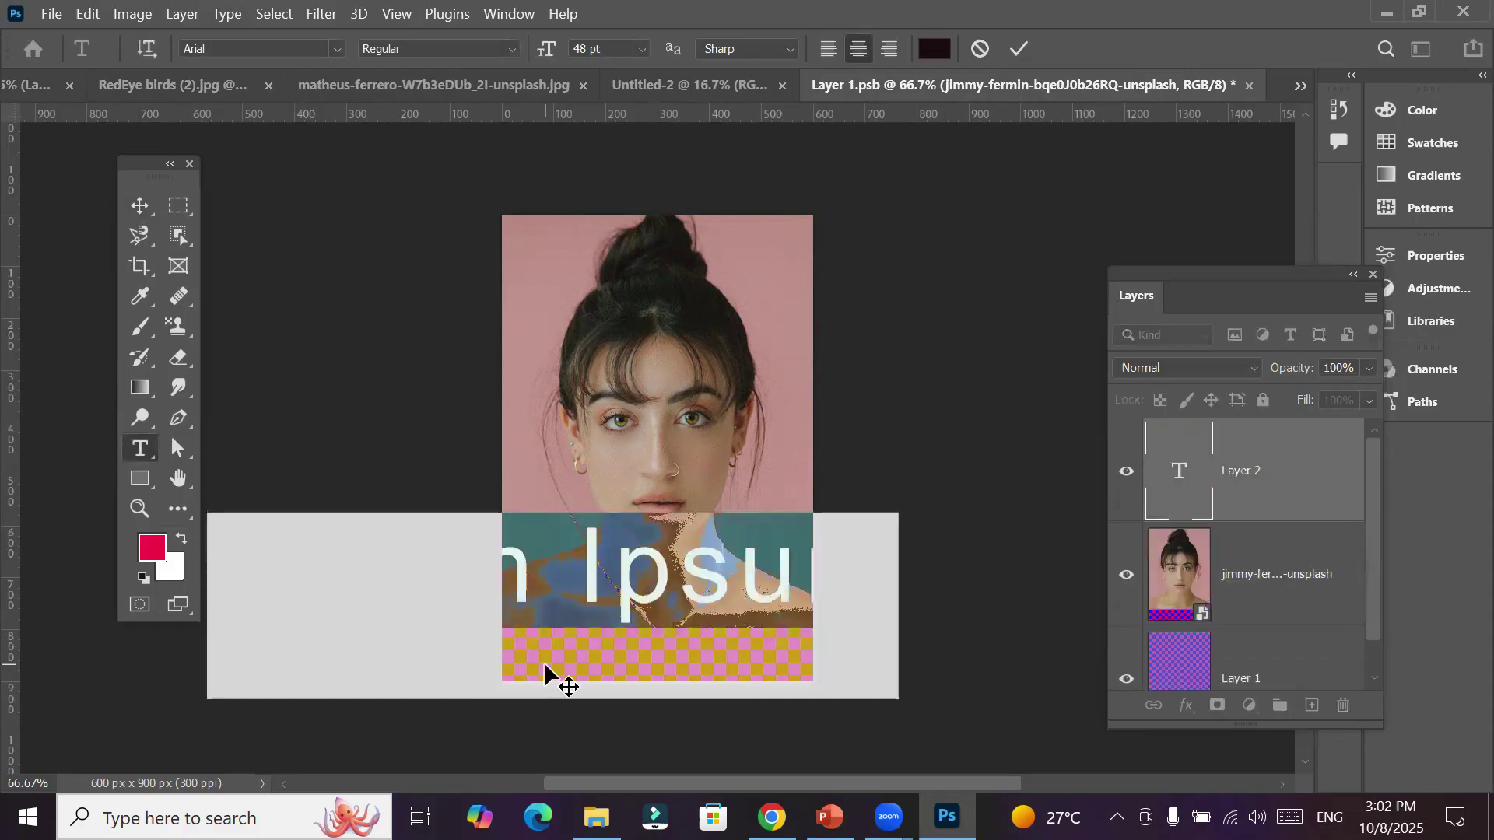
type("Miss")
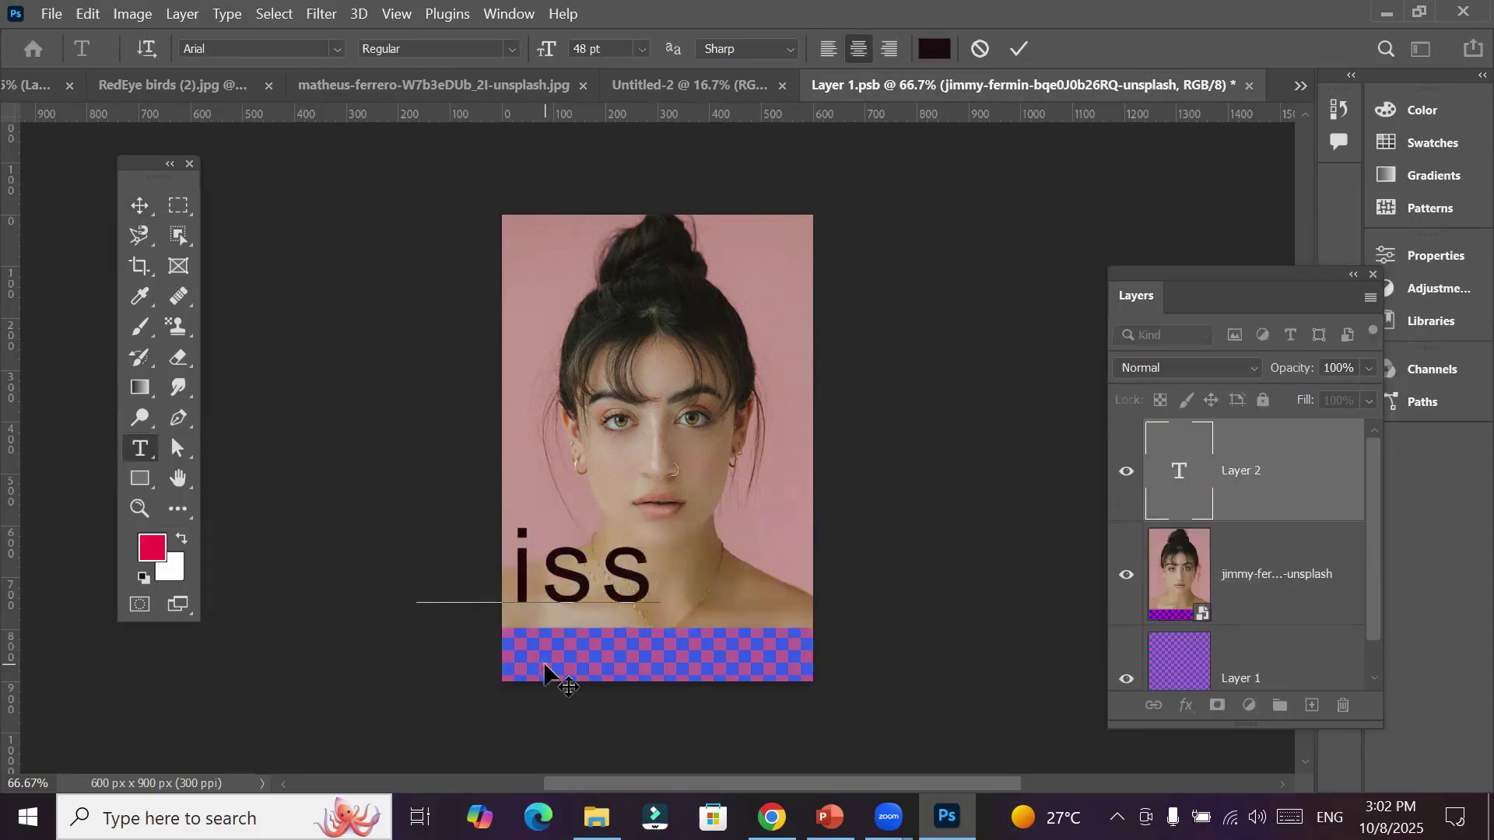
type(" sabita")
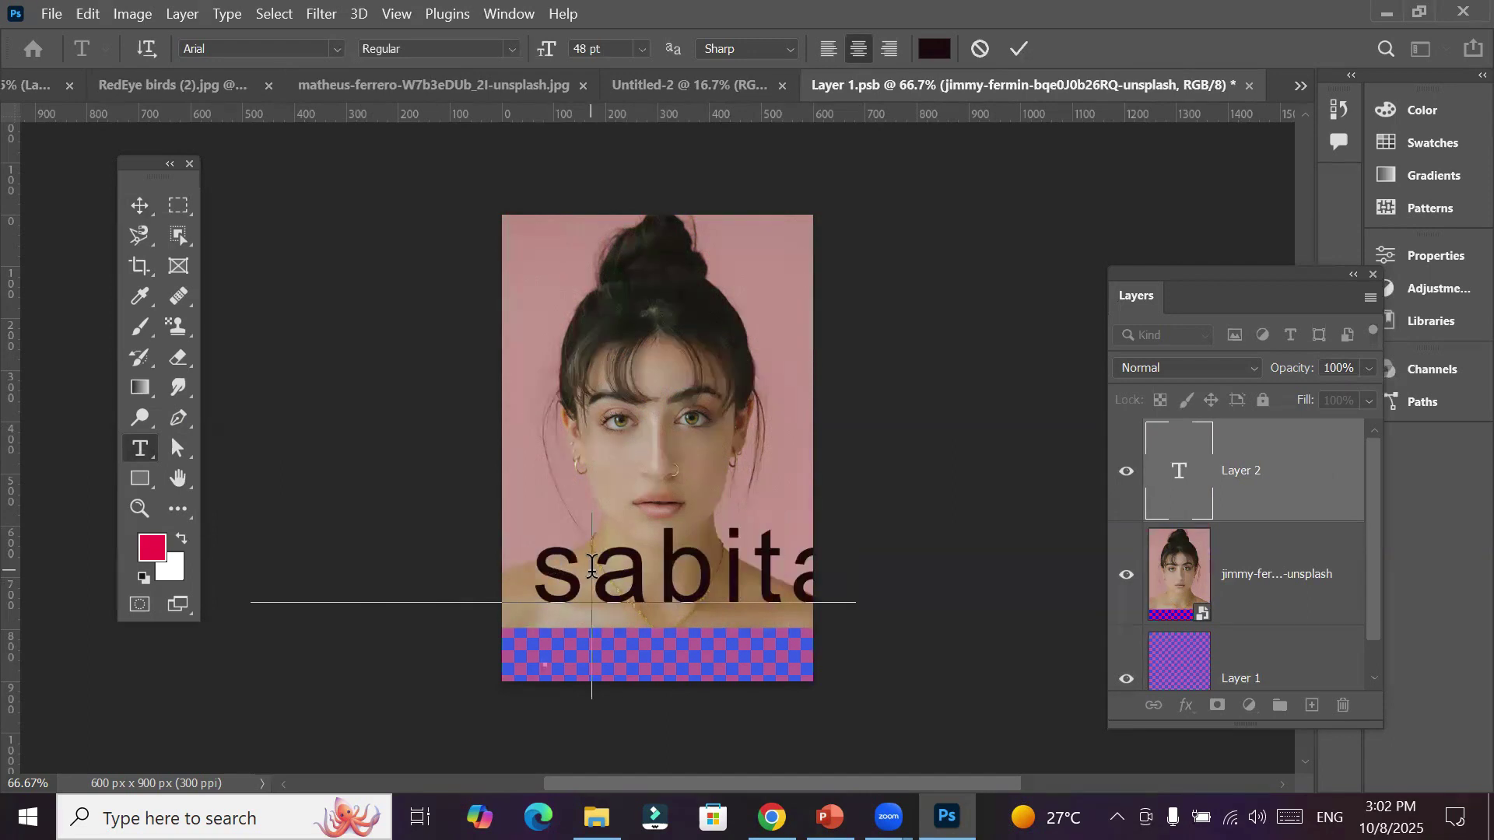
Set the name text's size to 19 pt and move it onto the patterned strip below the portrait
key("ctrl+a")
left_click(624, 50)
key("Down")
key("Down")
key("Down")
key("Down")
key("Down")
key("Down")
key("Down")
key("Down")
key("Down")
key("Down")
key("Down")
key("Down")
key("Down")
key("Down")
key("Down")
key("Down")
key("Down")
key("Down")
key("Down")
key("Down")
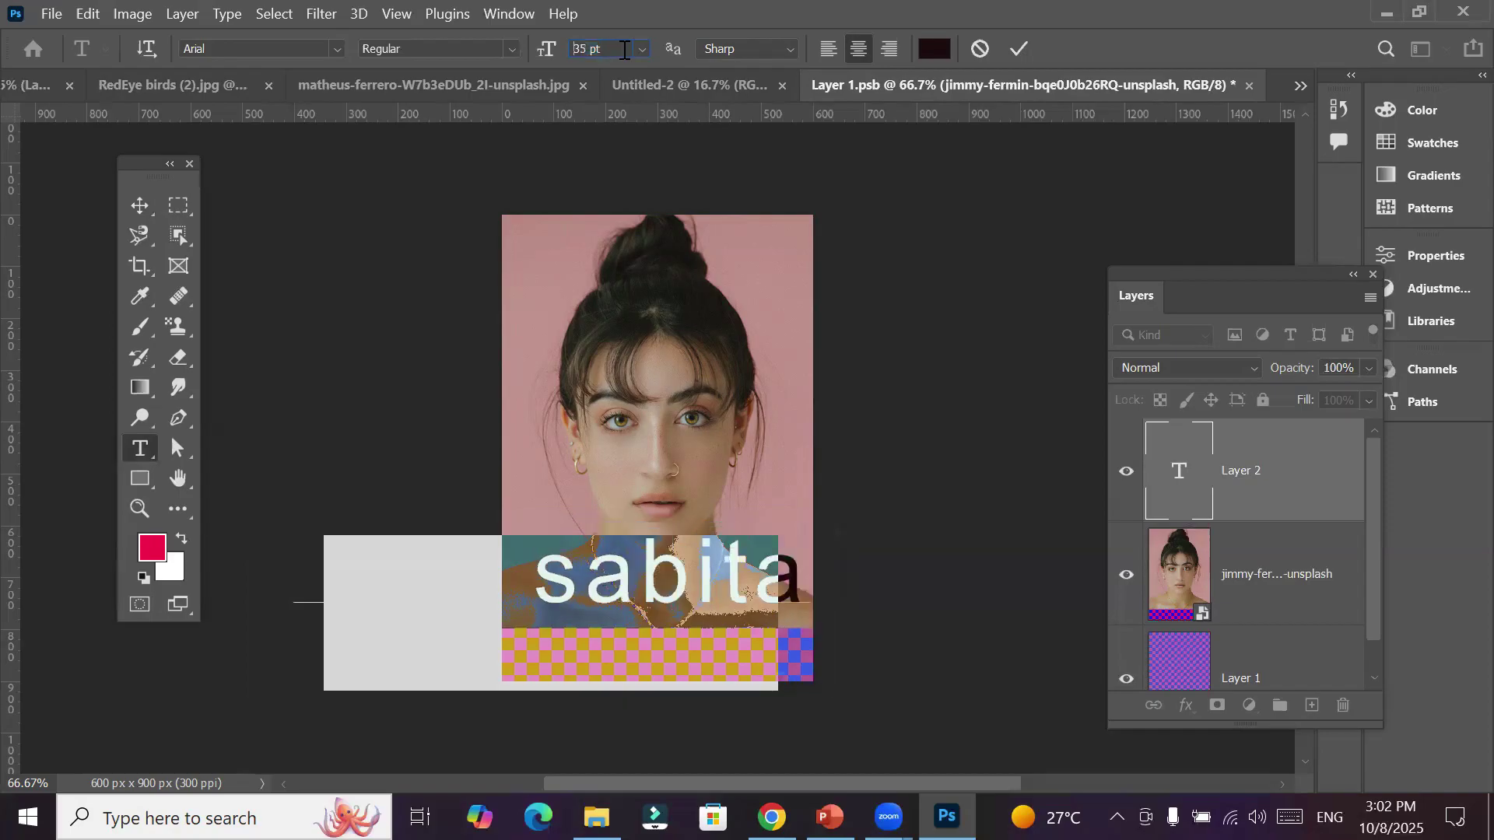
key("Down")
key("Down")
key("Down")
key("Down")
key("Down")
key("Down")
key("Down")
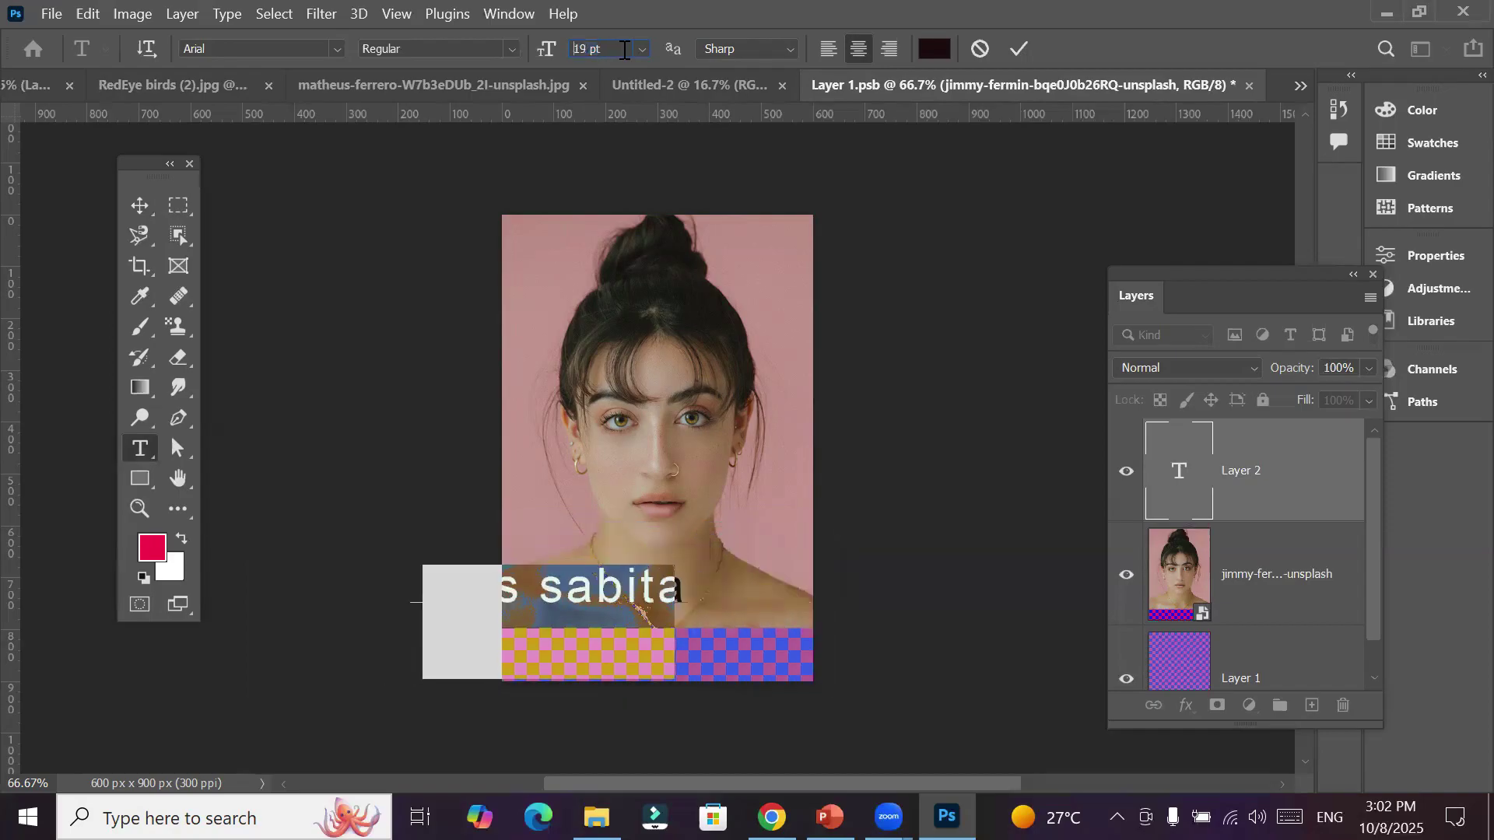
left_click(140, 205)
left_click_drag(630, 596, 722, 654)
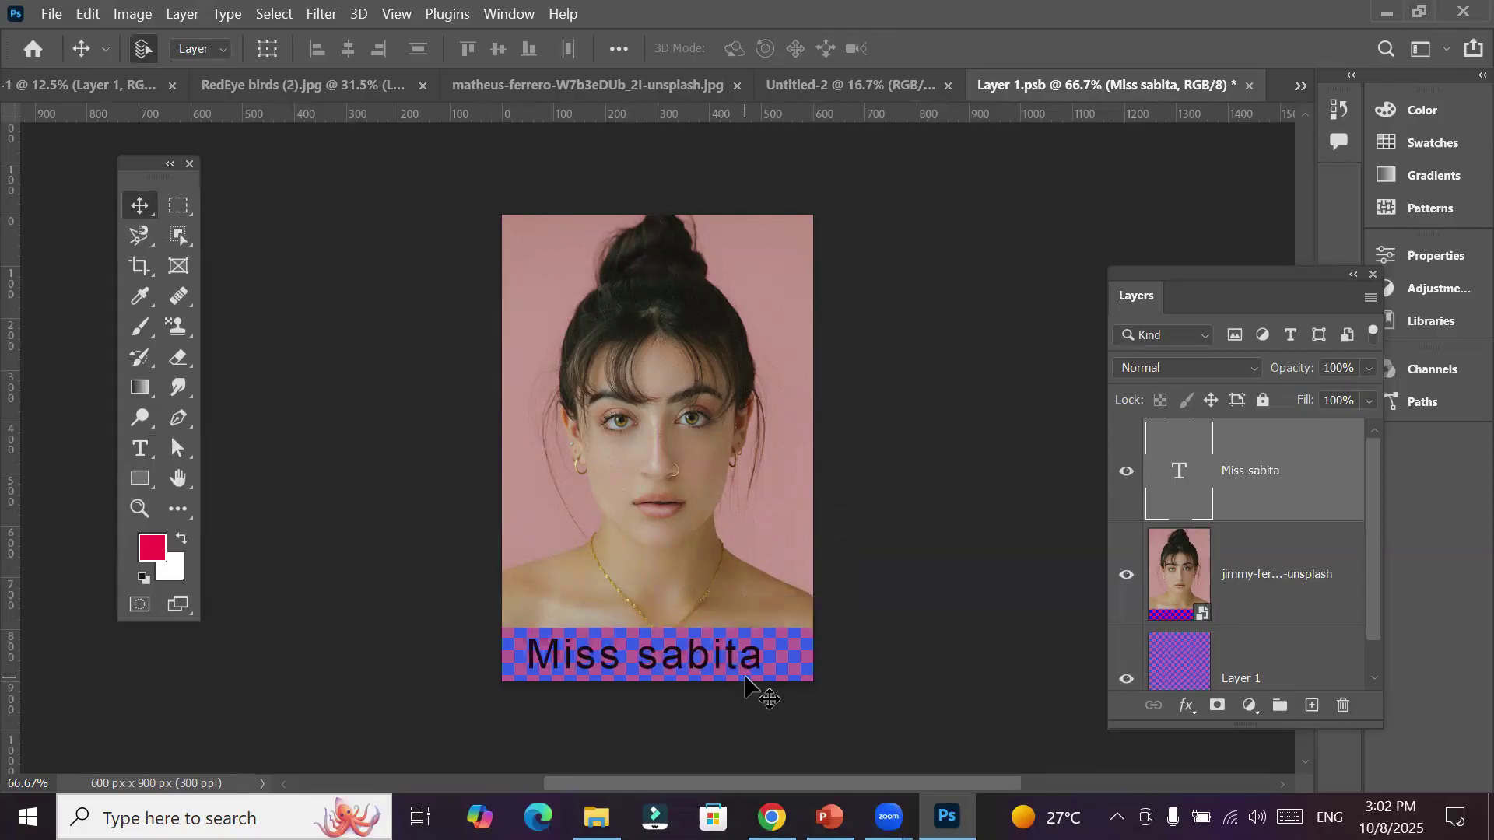
Fill the patterned layer behind the name caption with white, and save and close the smart object contents
left_click(1177, 677)
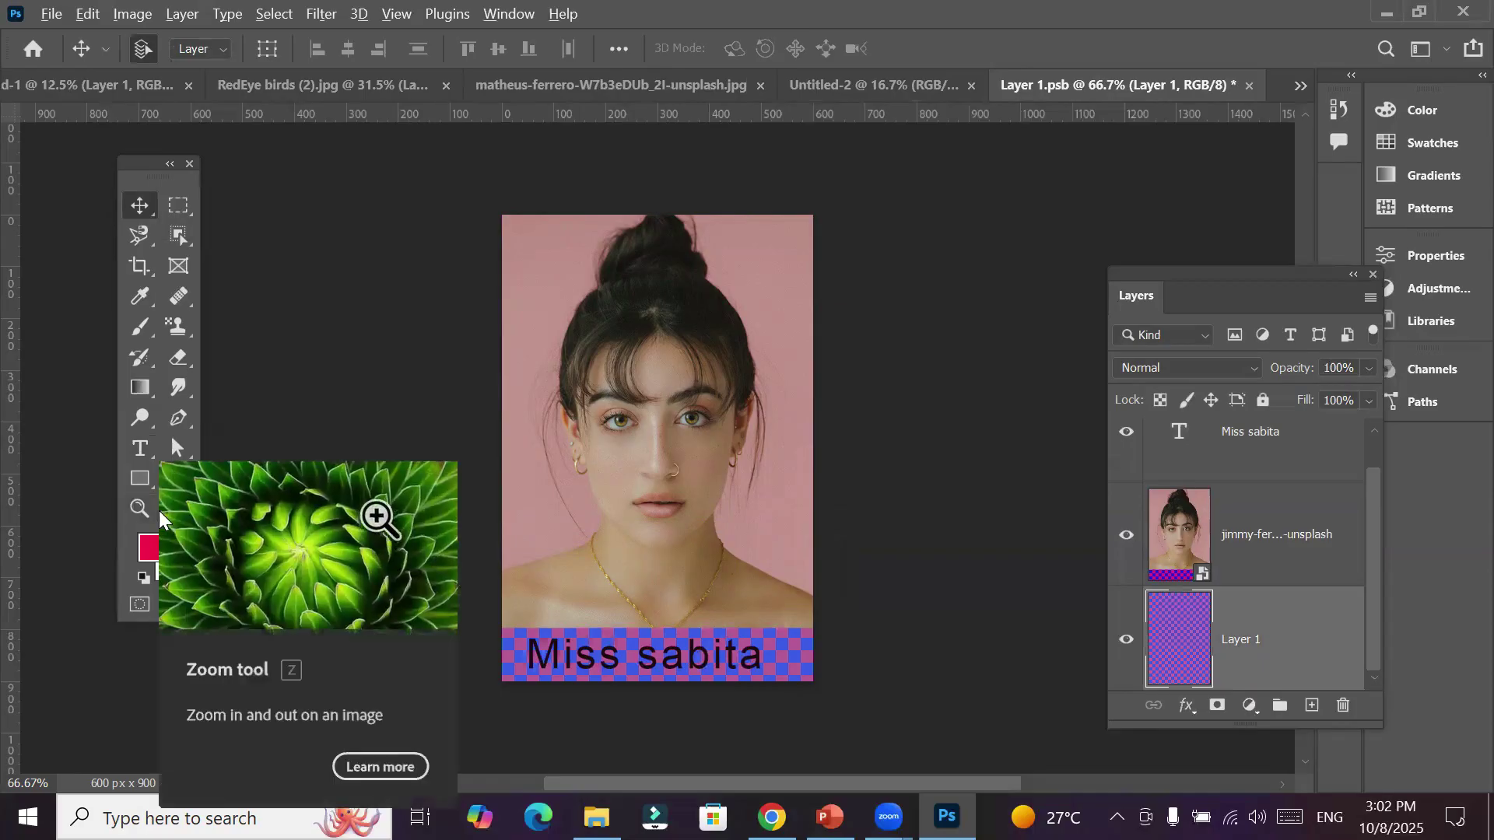
key("alt+BackSpace")
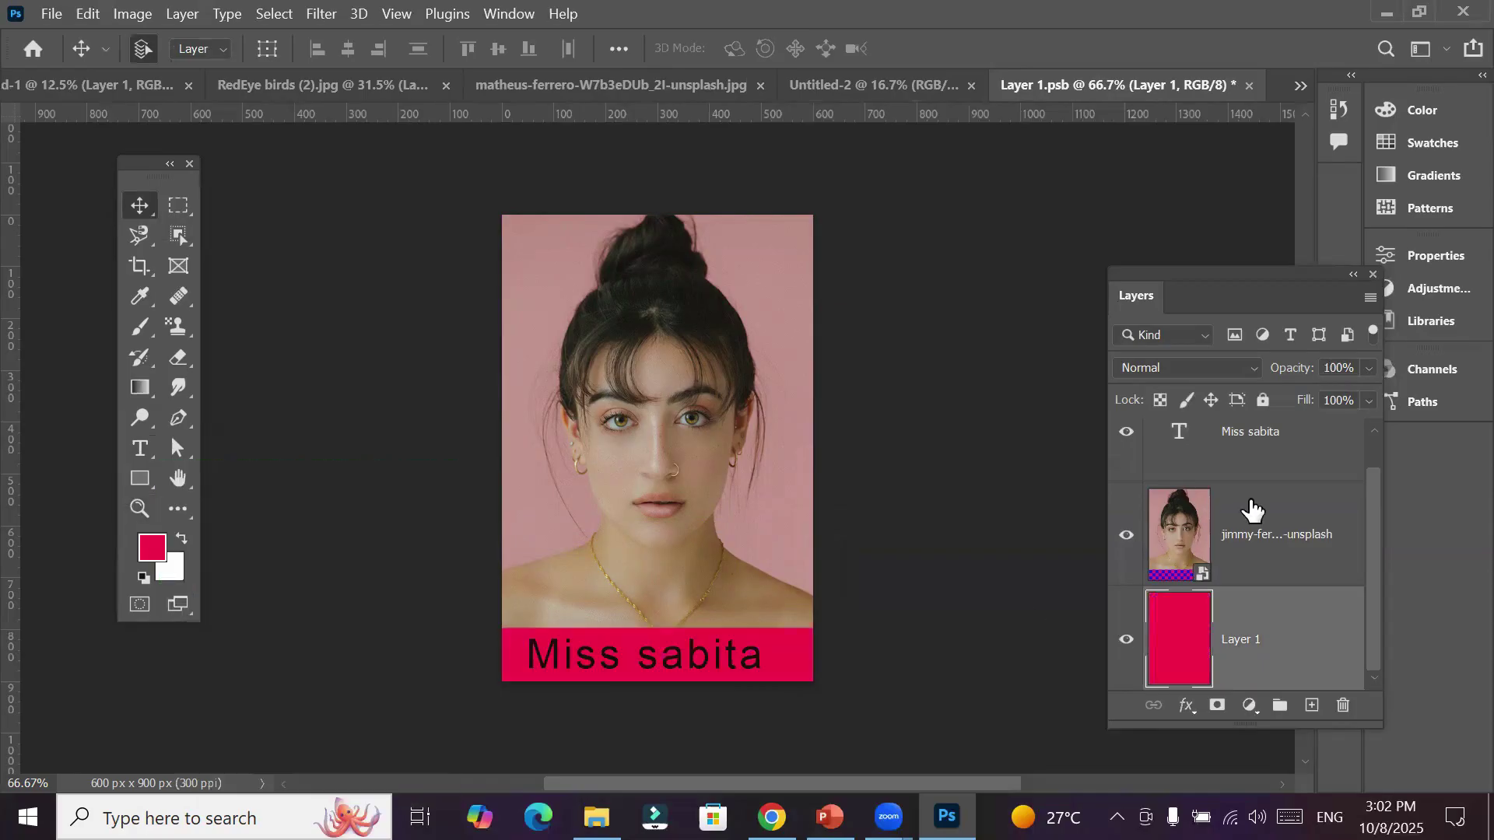
key("ctrl+BackSpace")
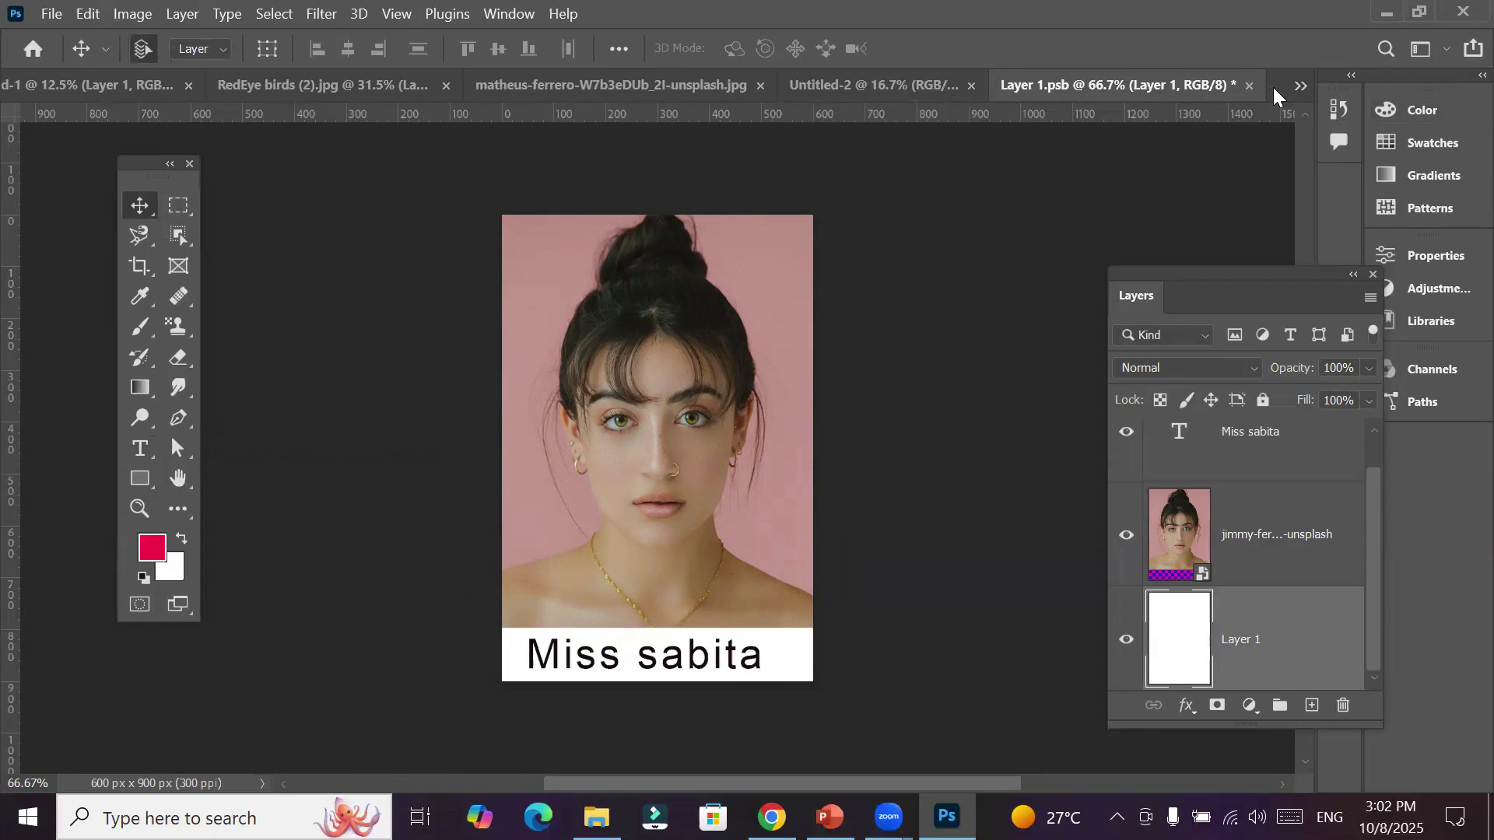
left_click(1250, 86)
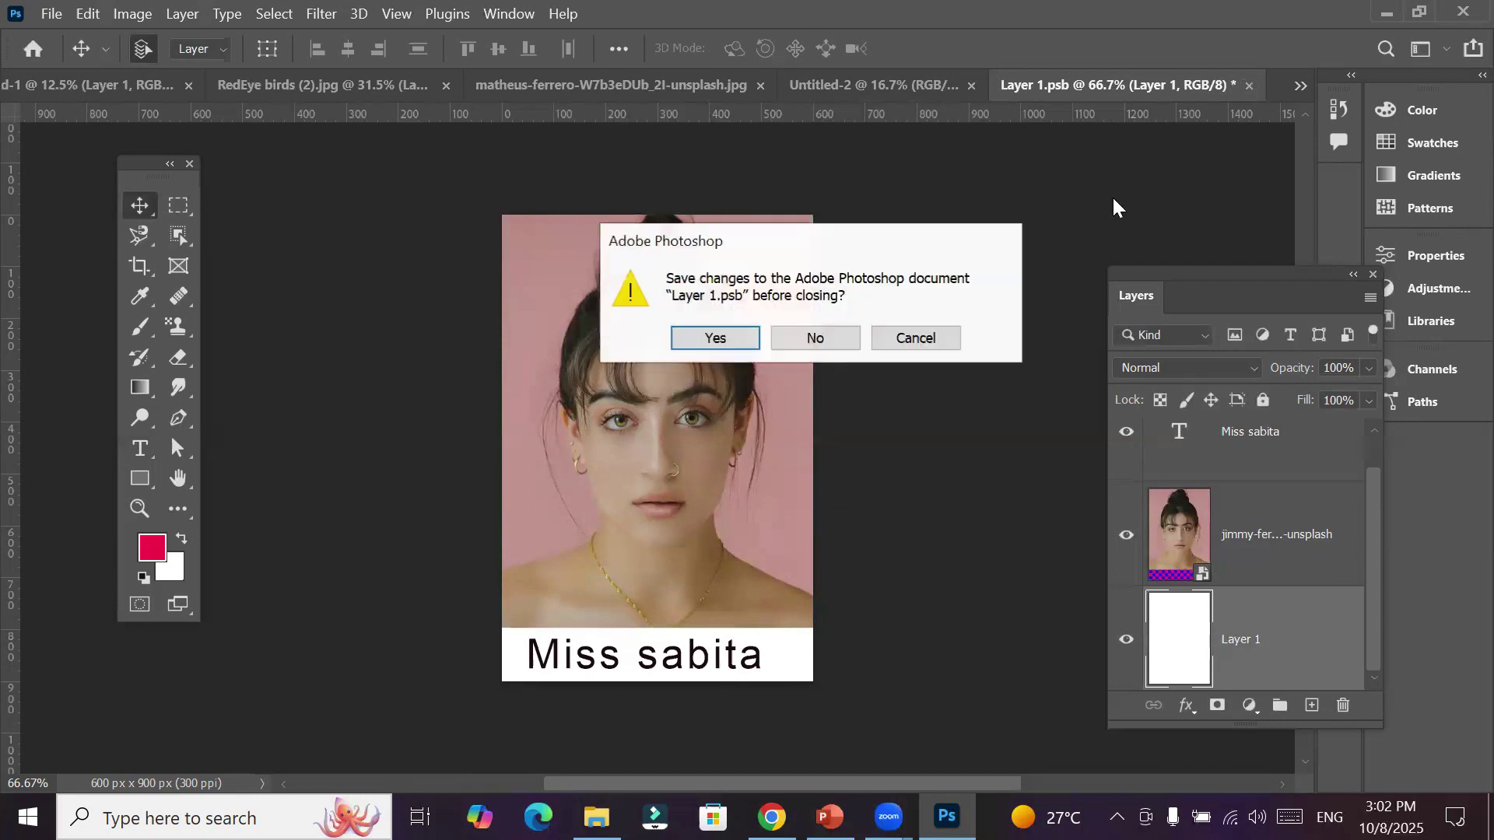
left_click(714, 338)
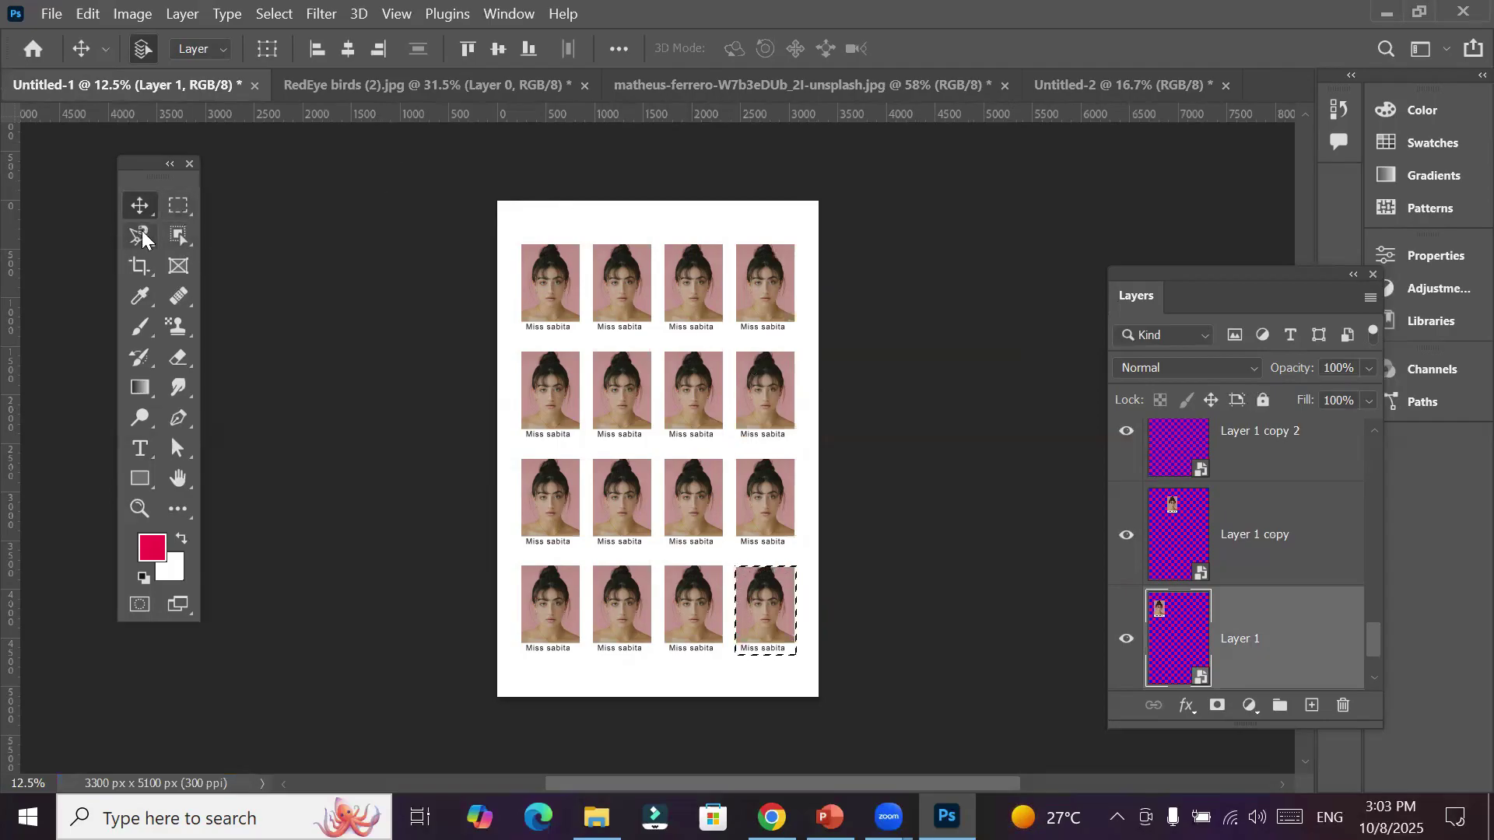
left_click(184, 206)
right_click(185, 207)
left_click(257, 223)
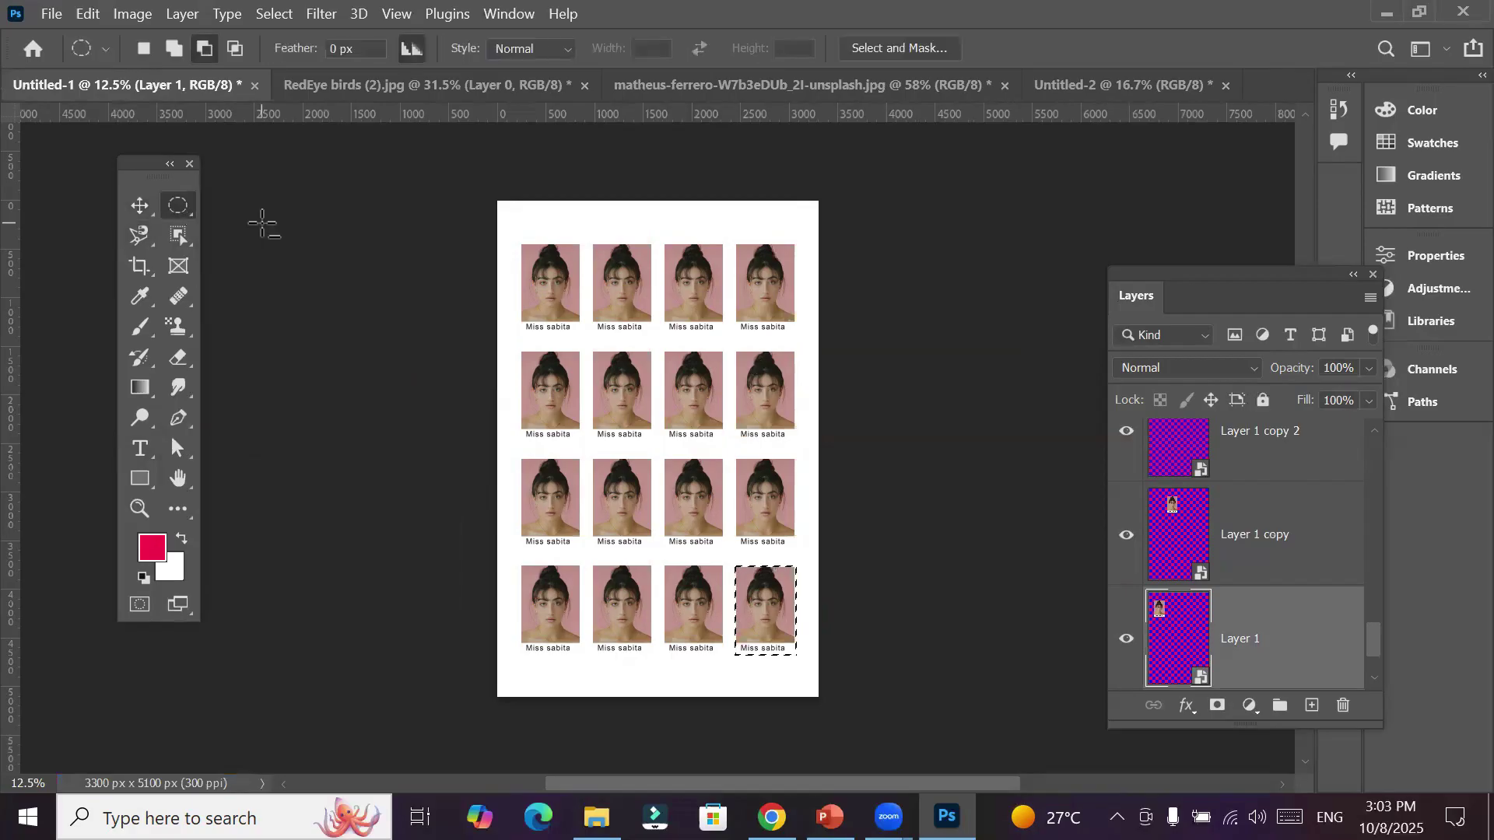
right_click(178, 205)
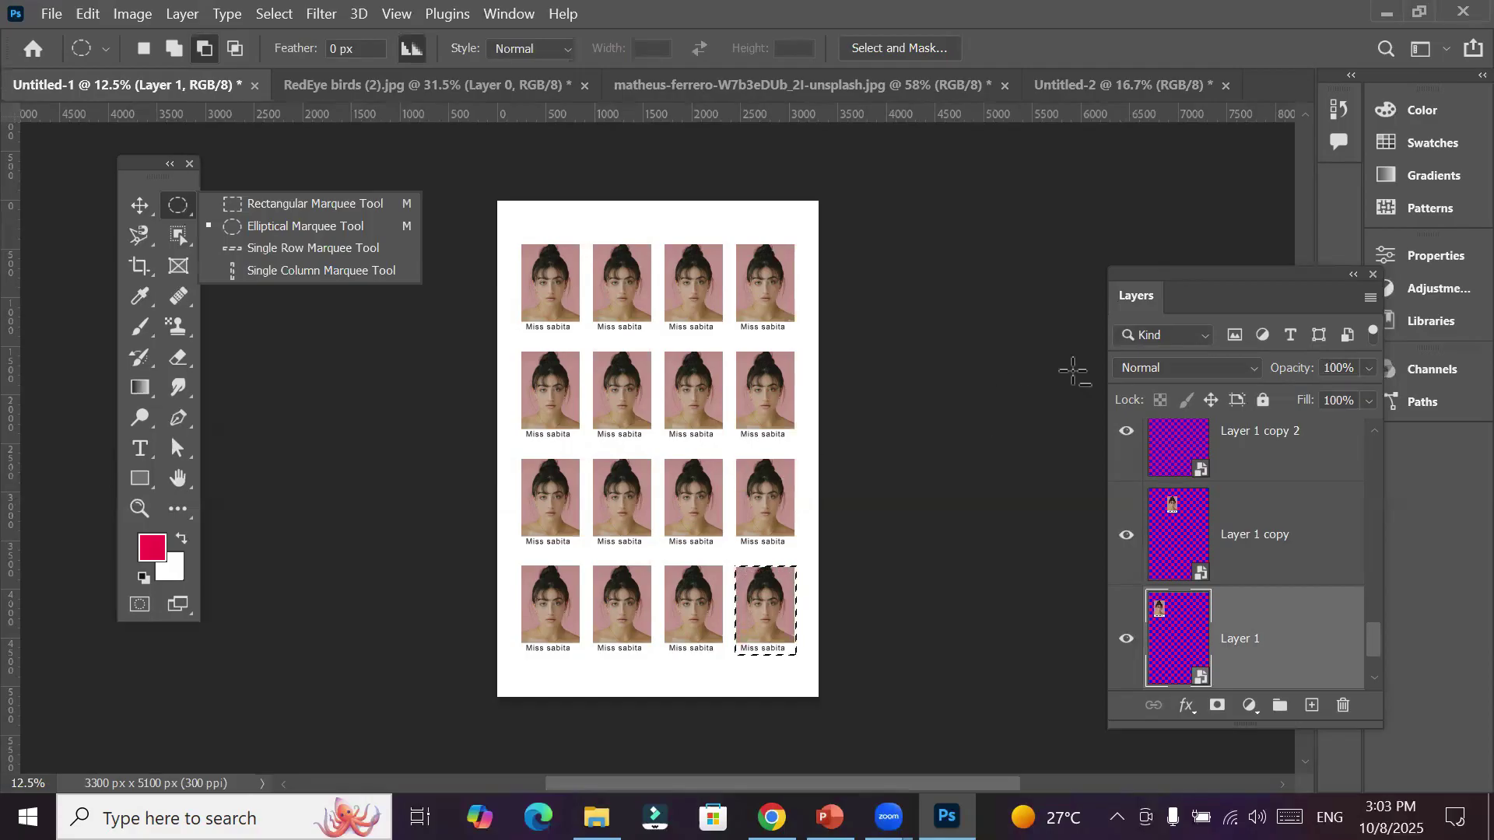
Reopen the smart object contents and squeeze the woman's portrait into the canvas's right half at 2.82% width
double_click(1193, 618)
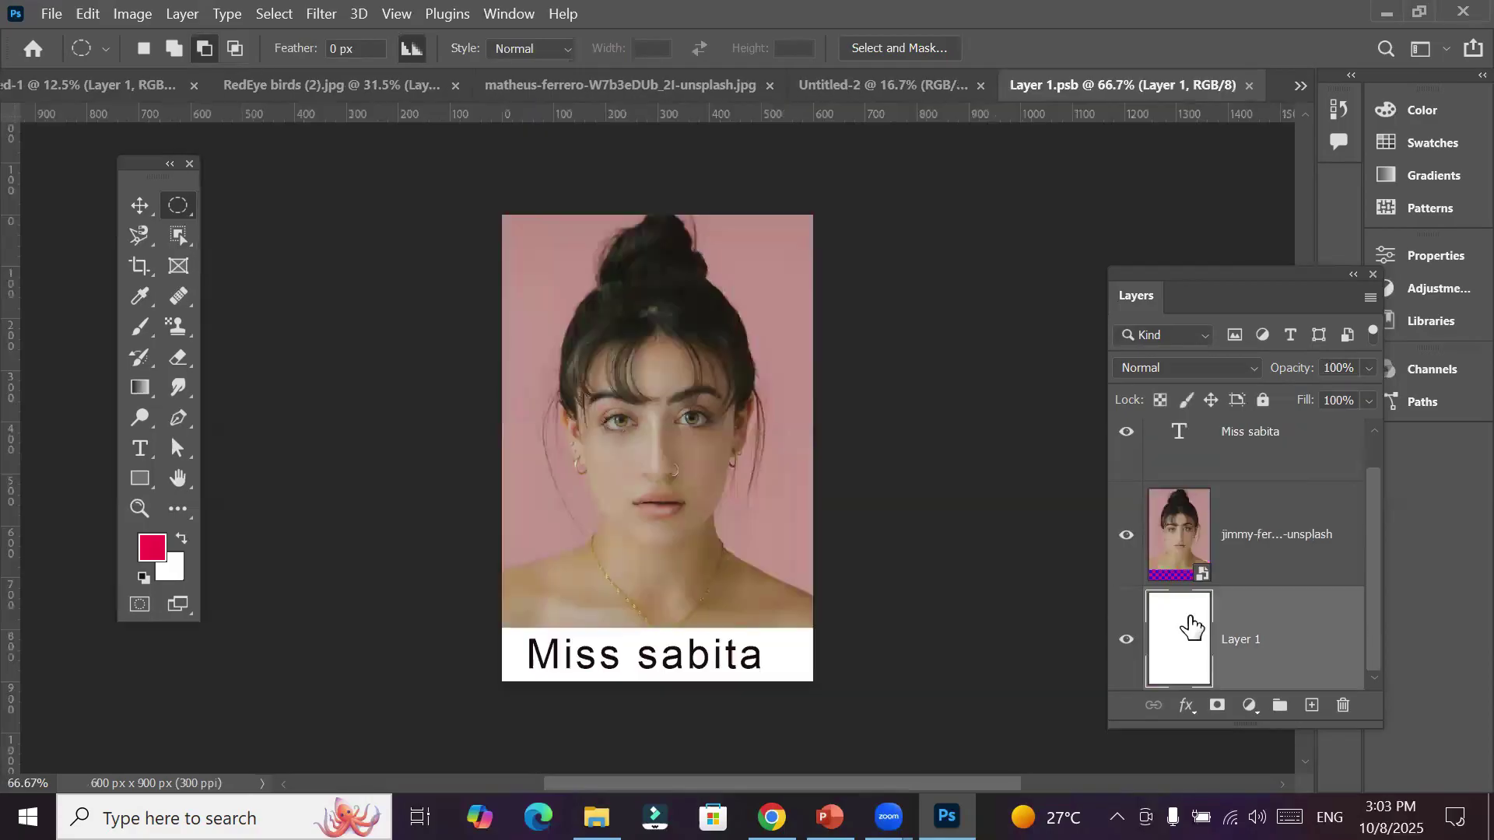
left_click(140, 207)
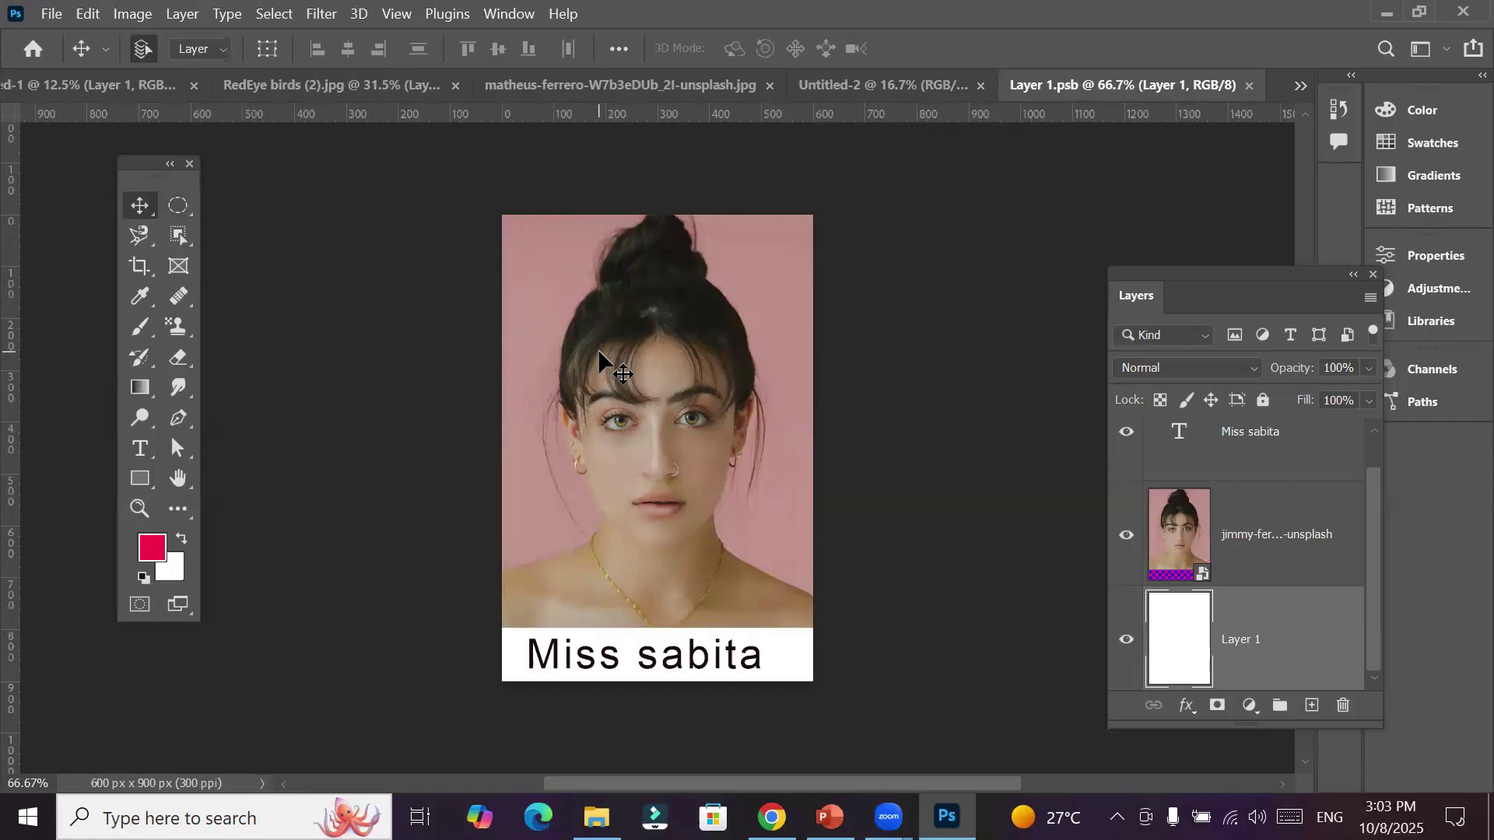
left_click(593, 375)
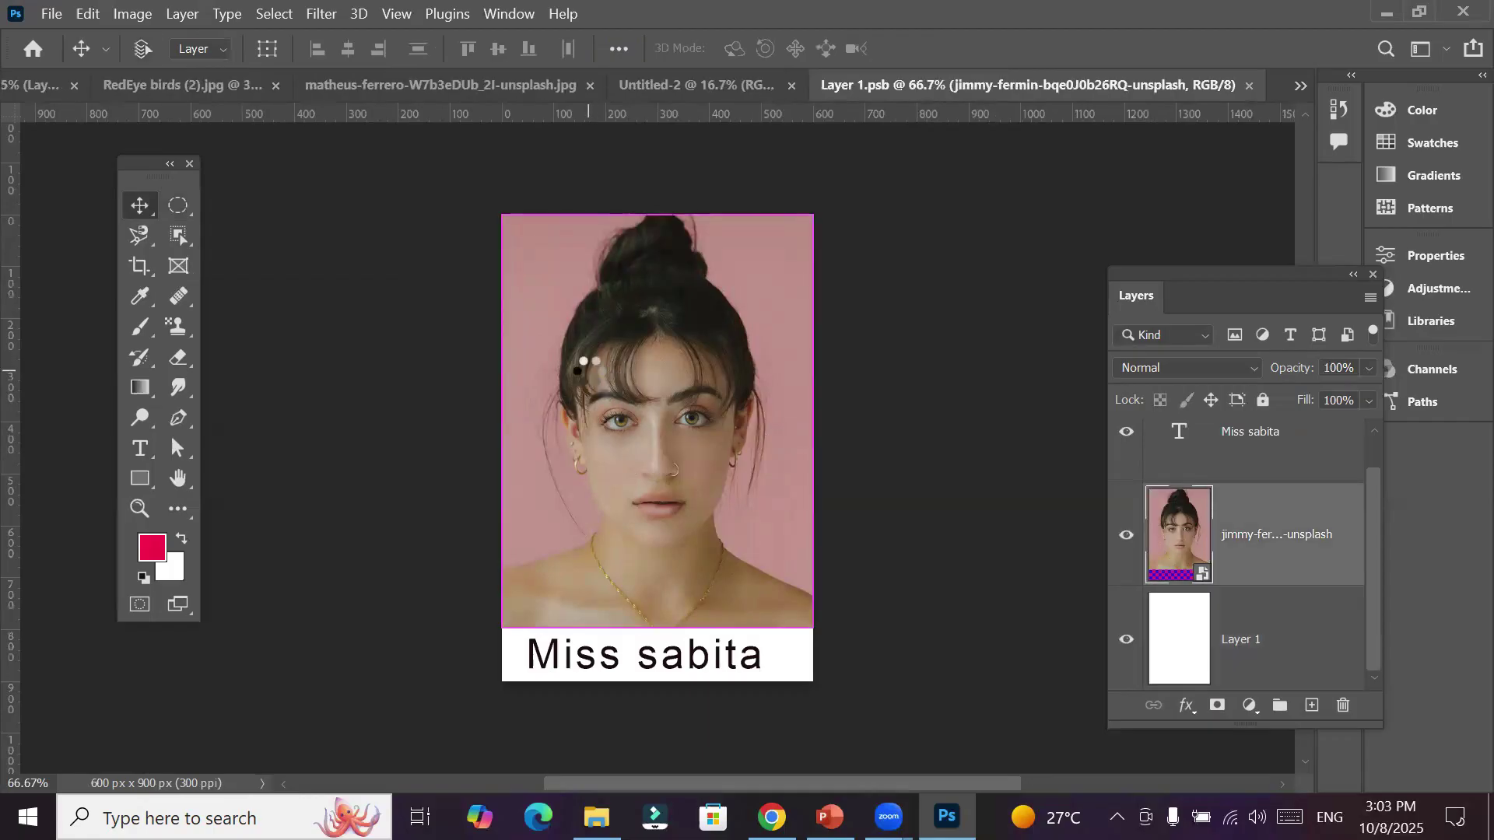
key("ctrl+t")
left_click_drag(504, 431, 669, 436)
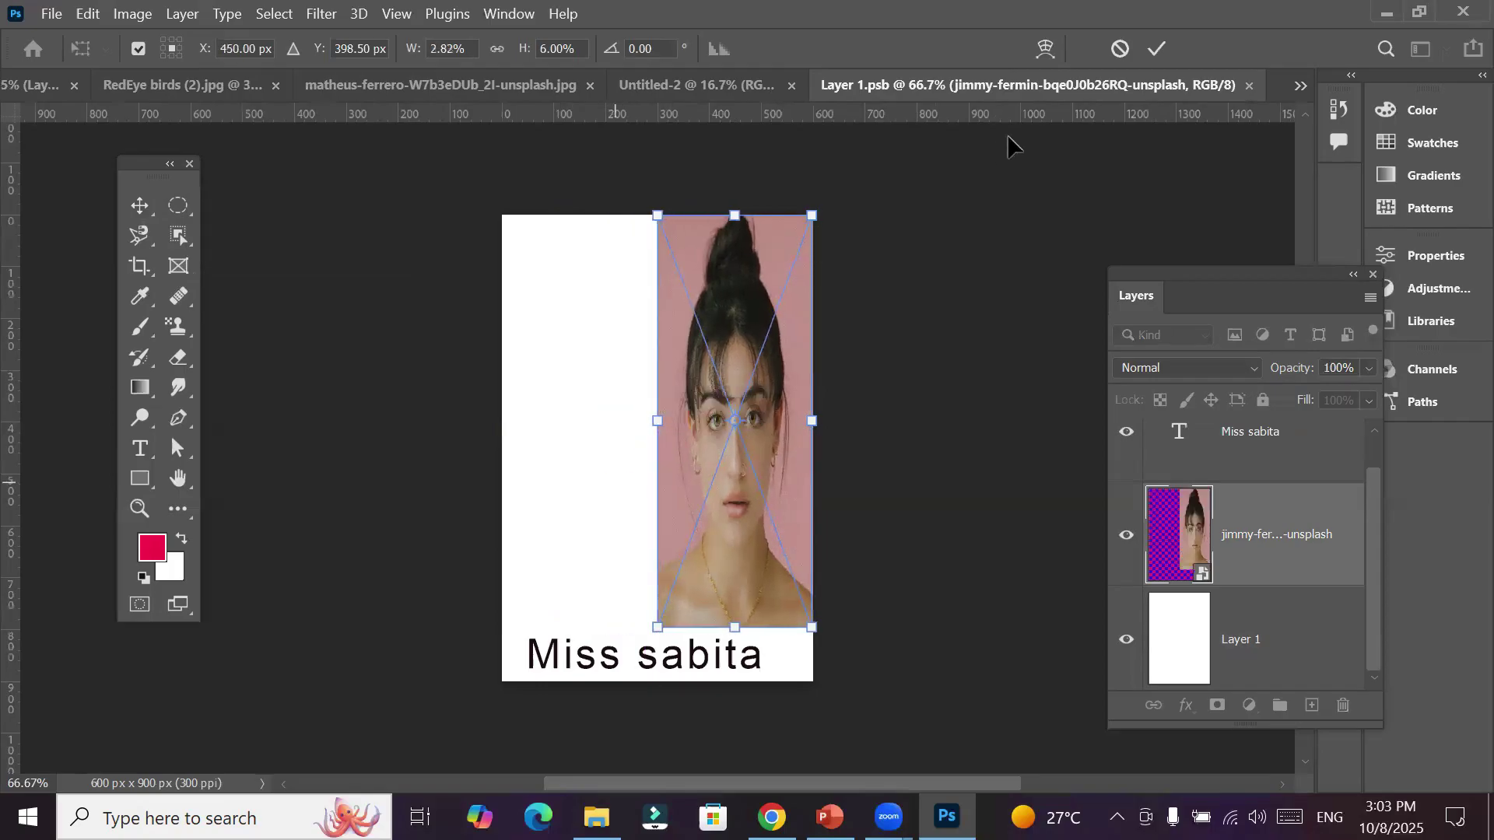
left_click(1157, 48)
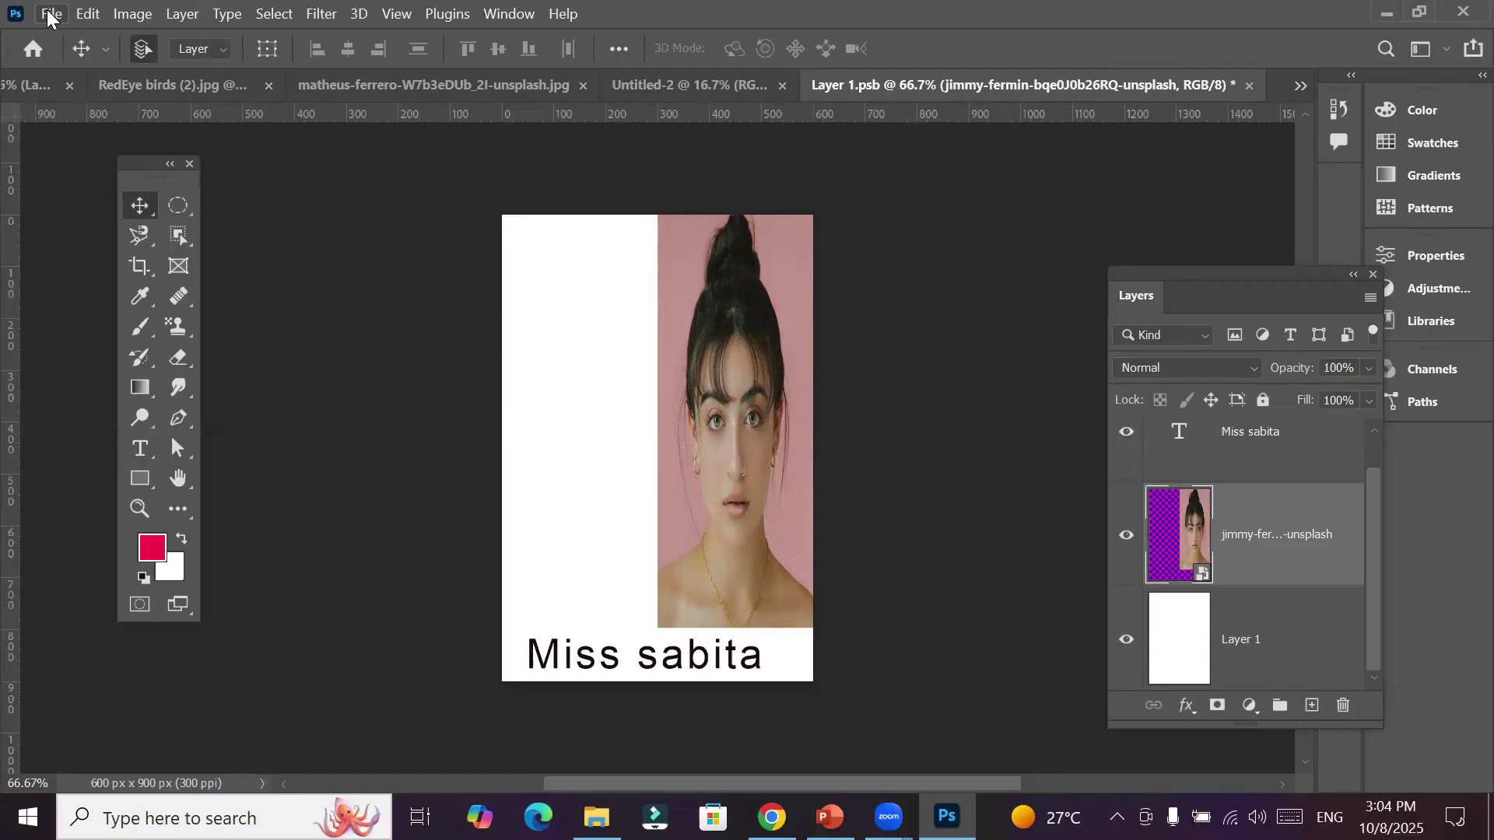
Place the photo of the woman sitting on stone steps from the Models folder as an embedded image
left_click(48, 16)
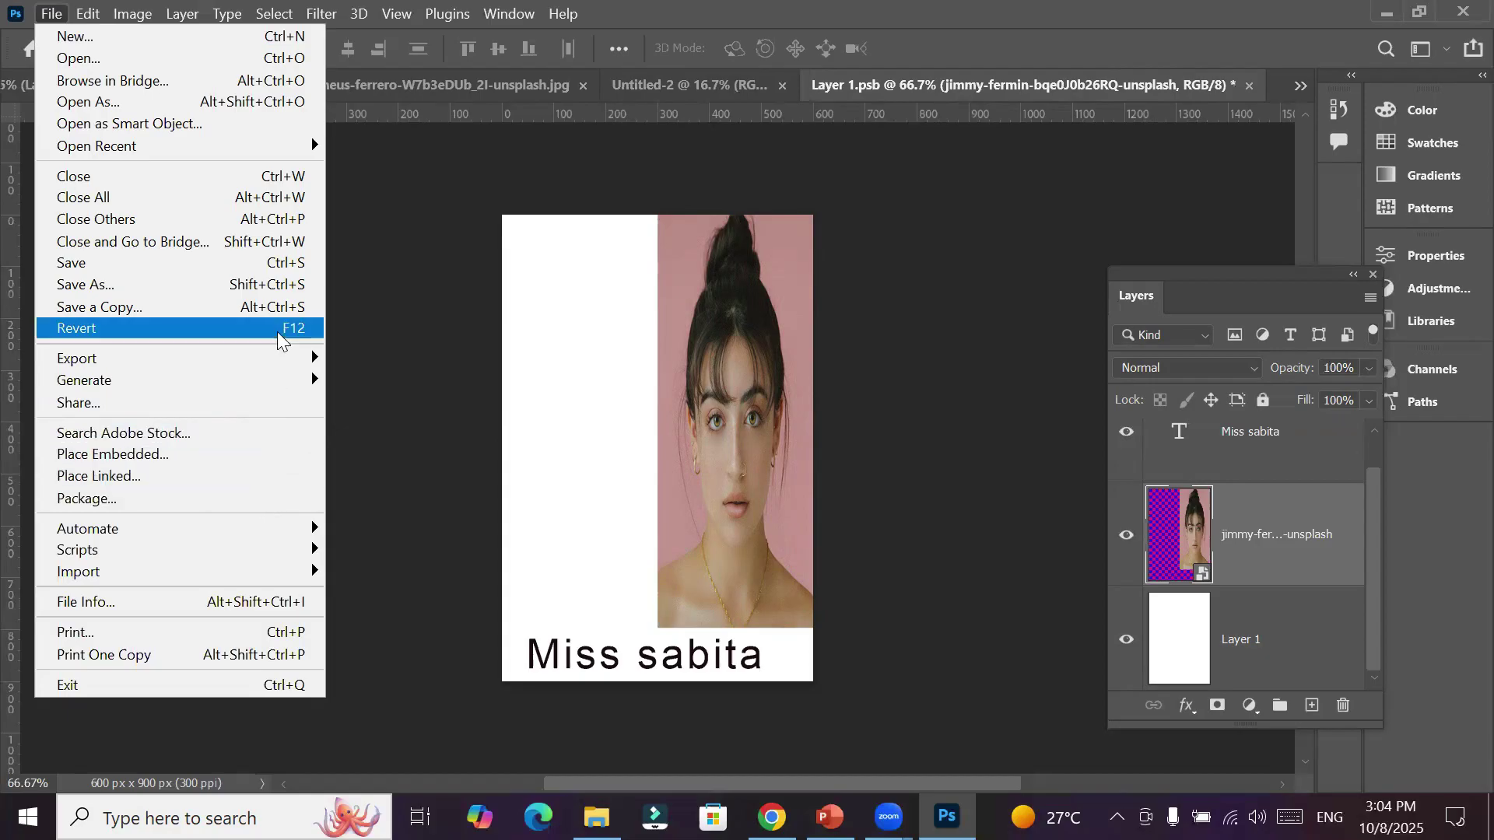
left_click(258, 455)
scroll(509, 482, "down", 5)
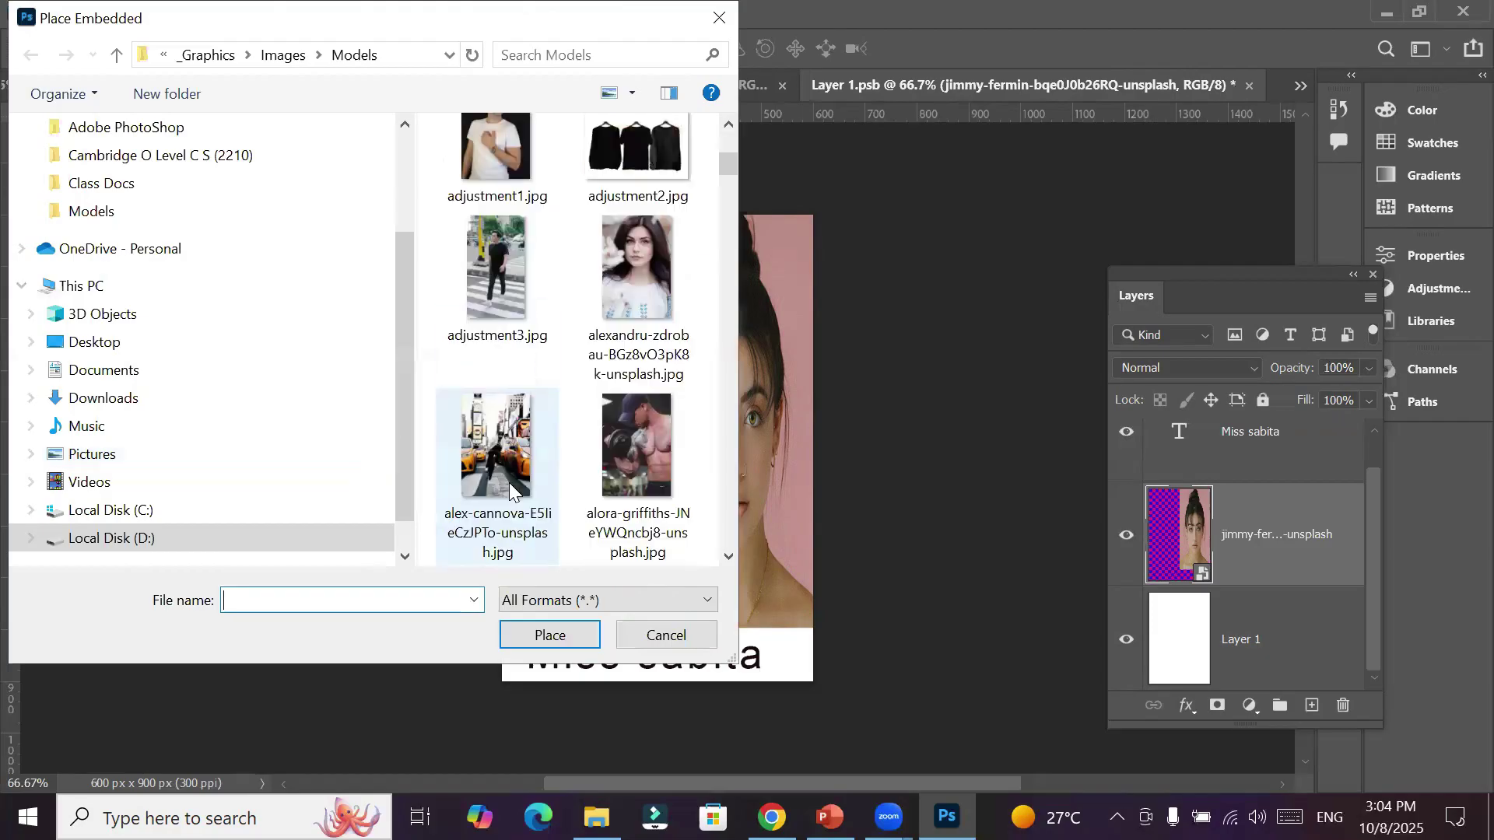
scroll(509, 482, "down", 3)
scroll(510, 488, "up", 3)
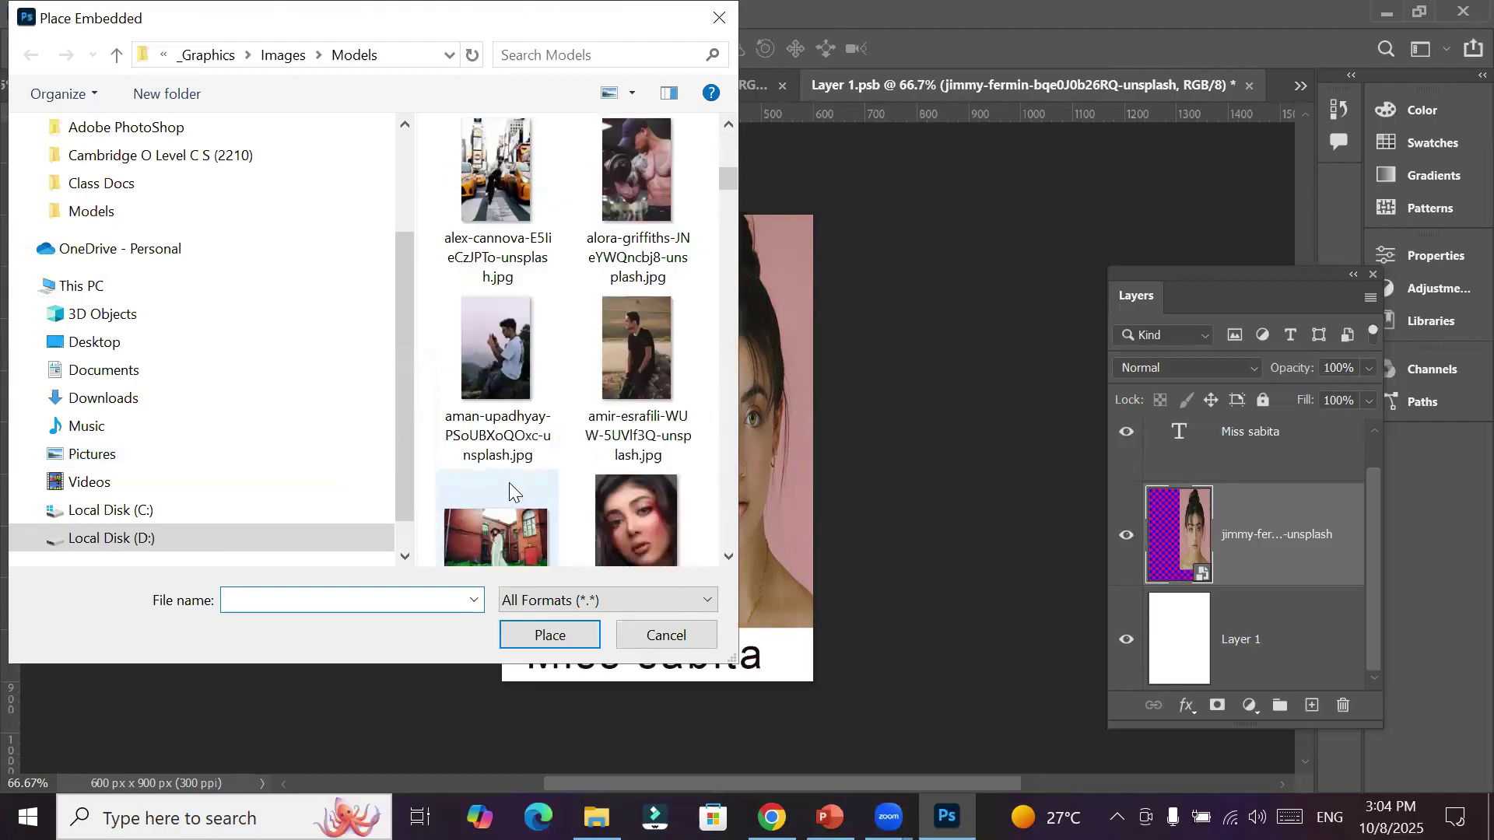
scroll(509, 482, "down", 7)
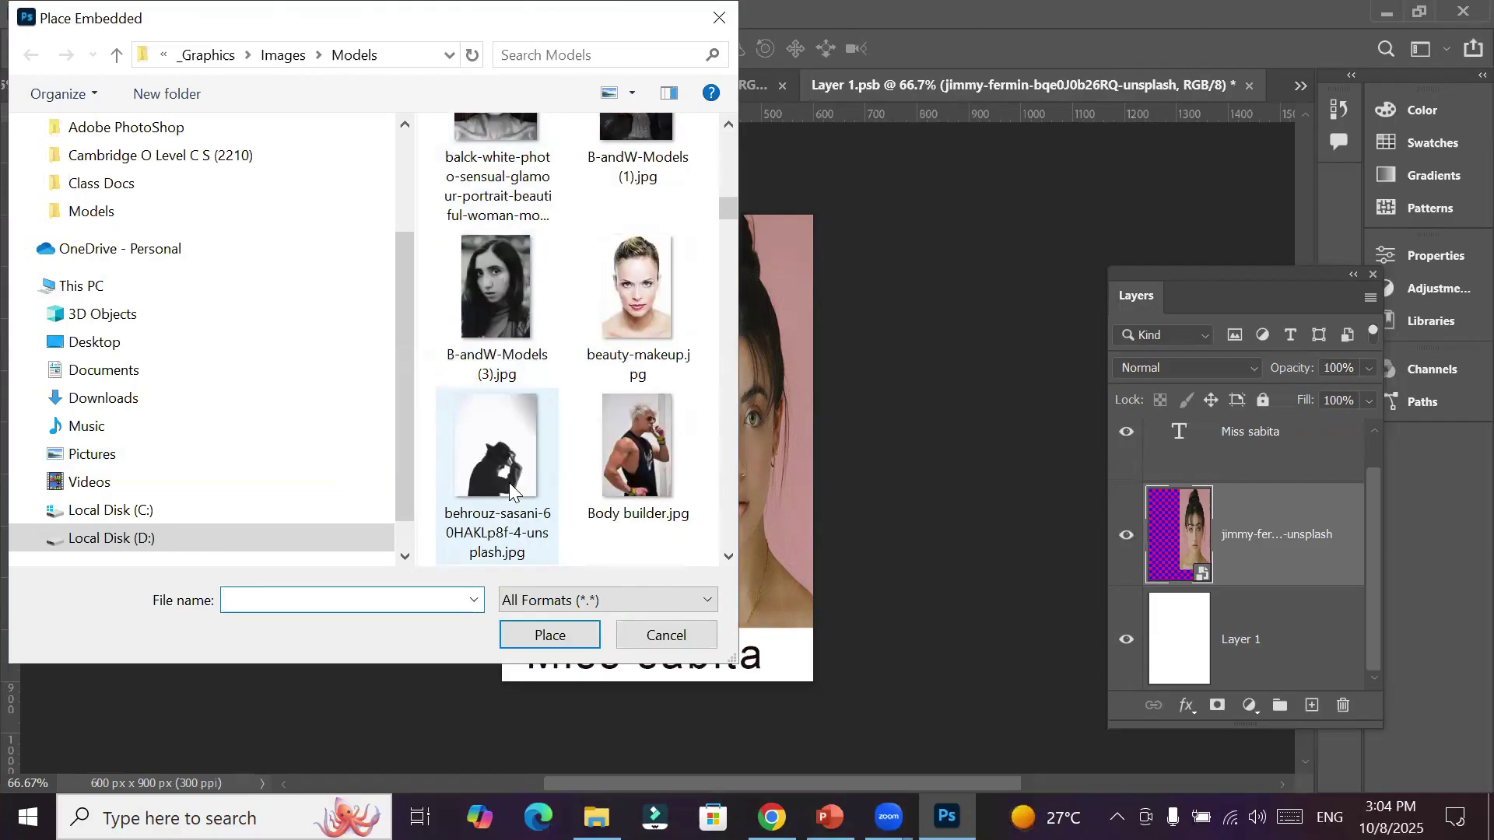
scroll(630, 467, "down", 2)
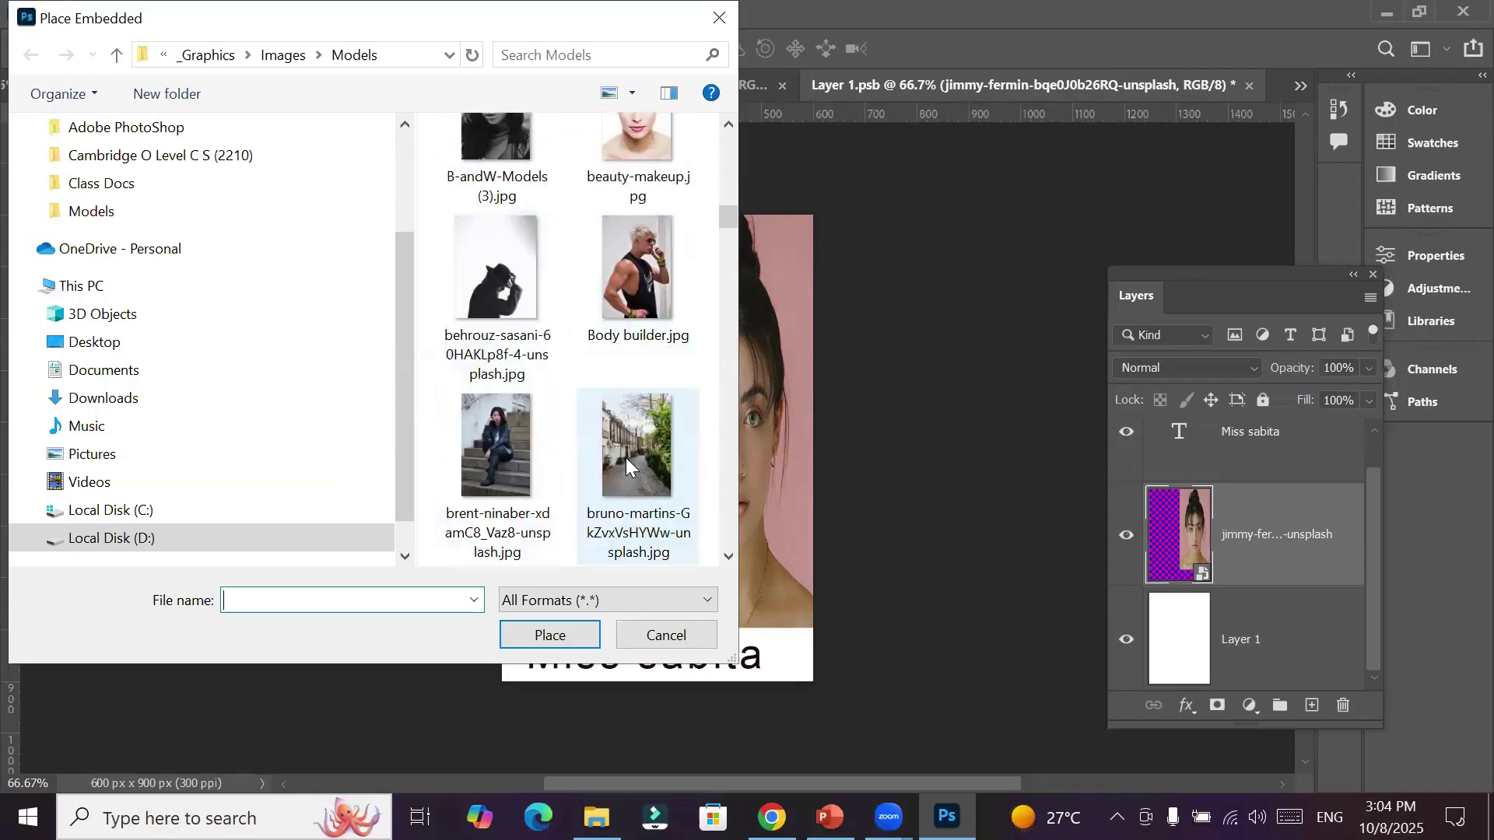
left_click(491, 445)
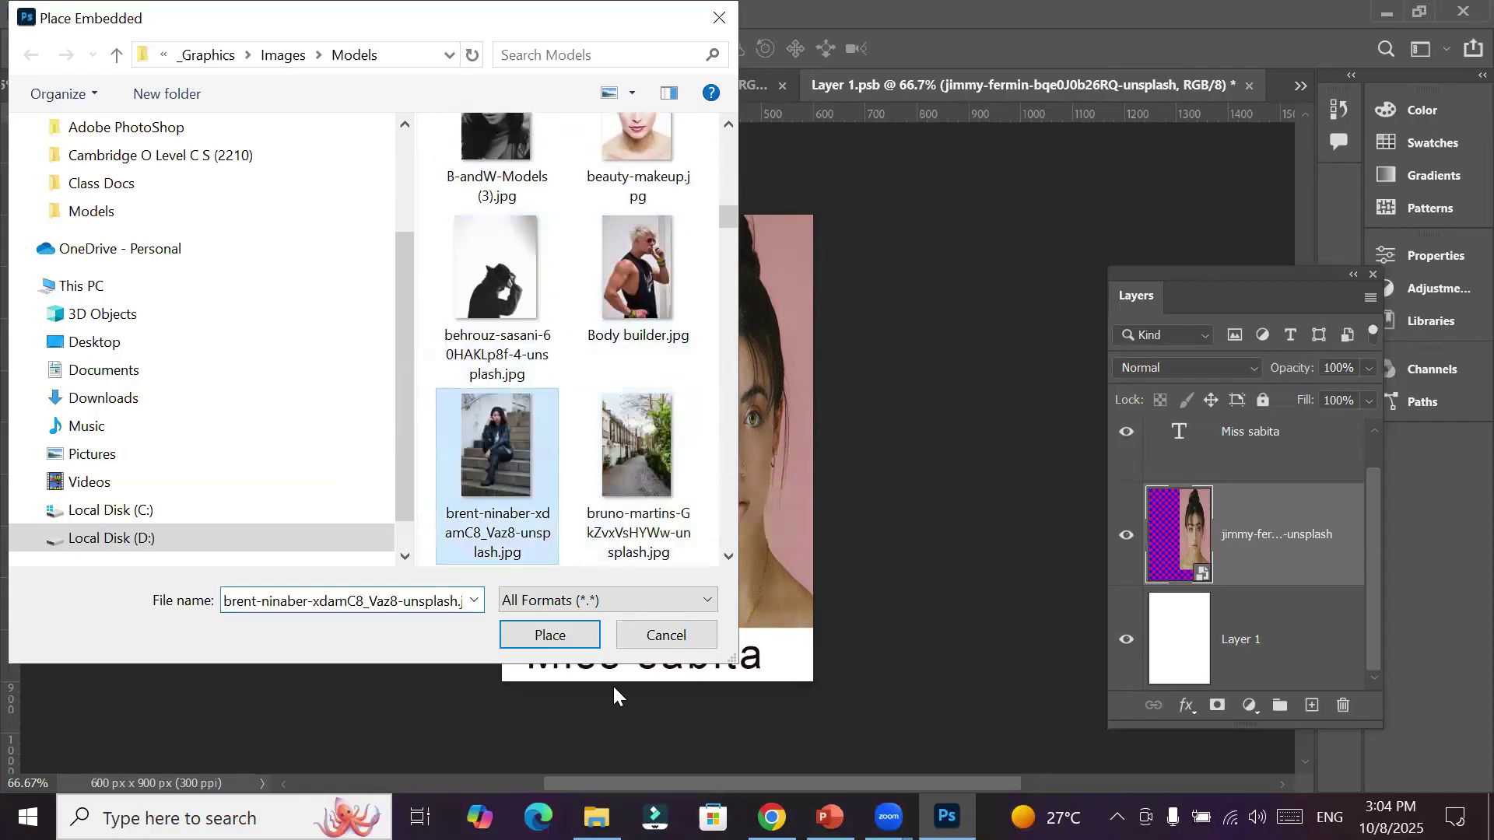
left_click(550, 636)
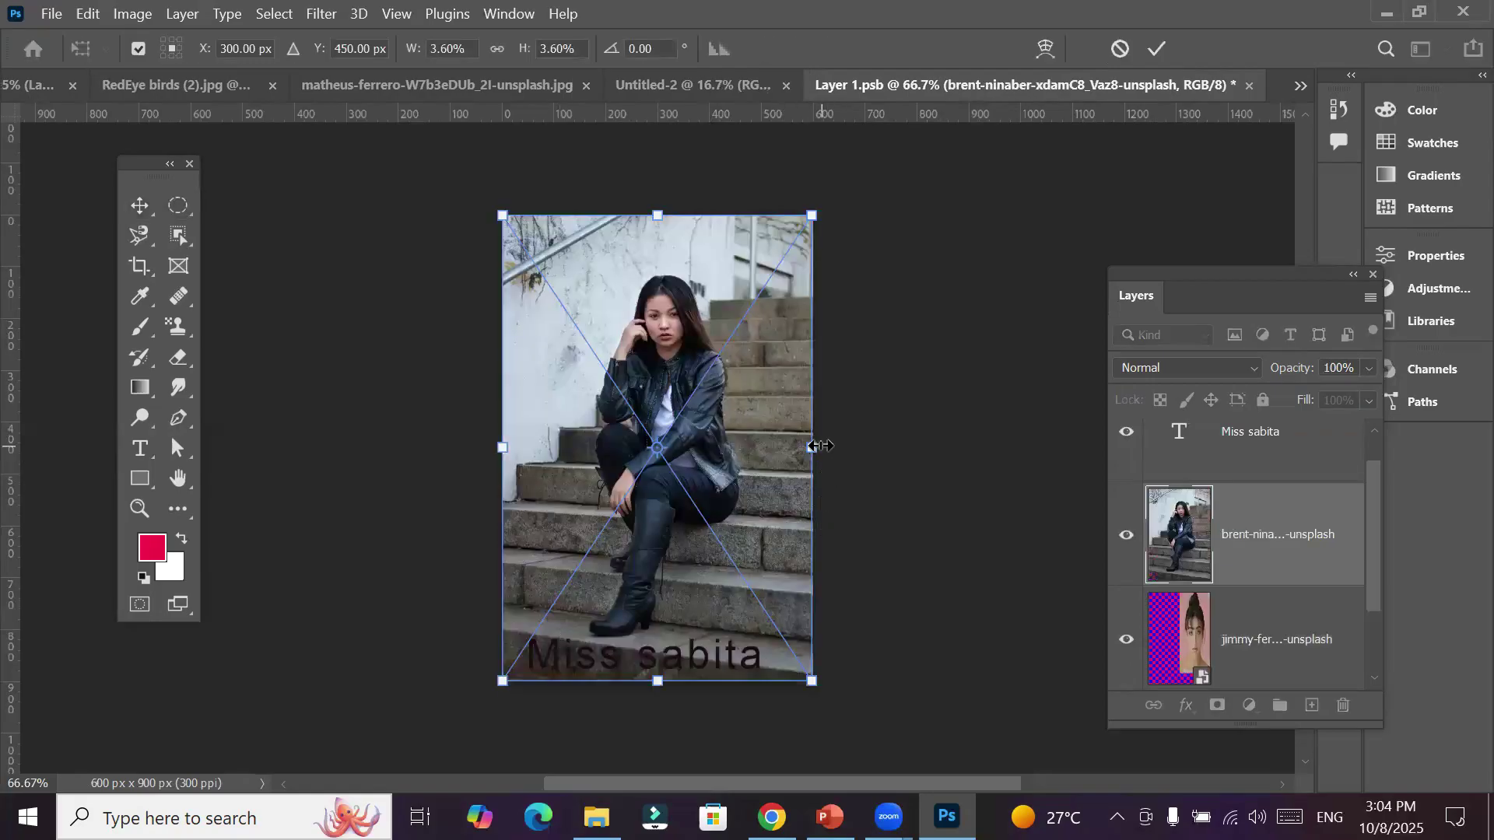
Fit the placed photo into the canvas's left half above the caption, at 1.80% width and 3.19% height
left_click_drag(811, 446, 659, 447)
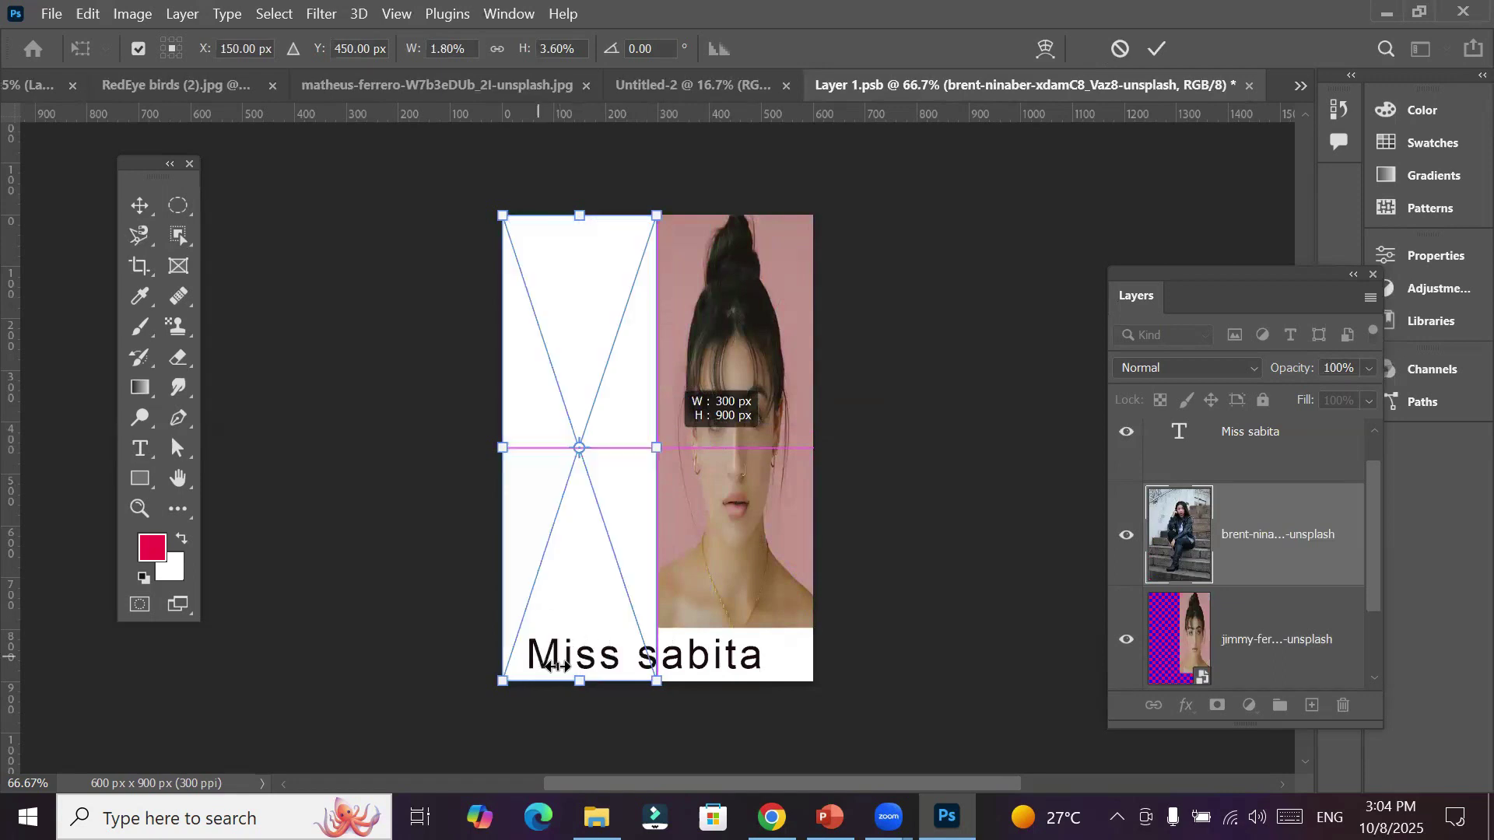
left_click_drag(578, 685, 578, 625)
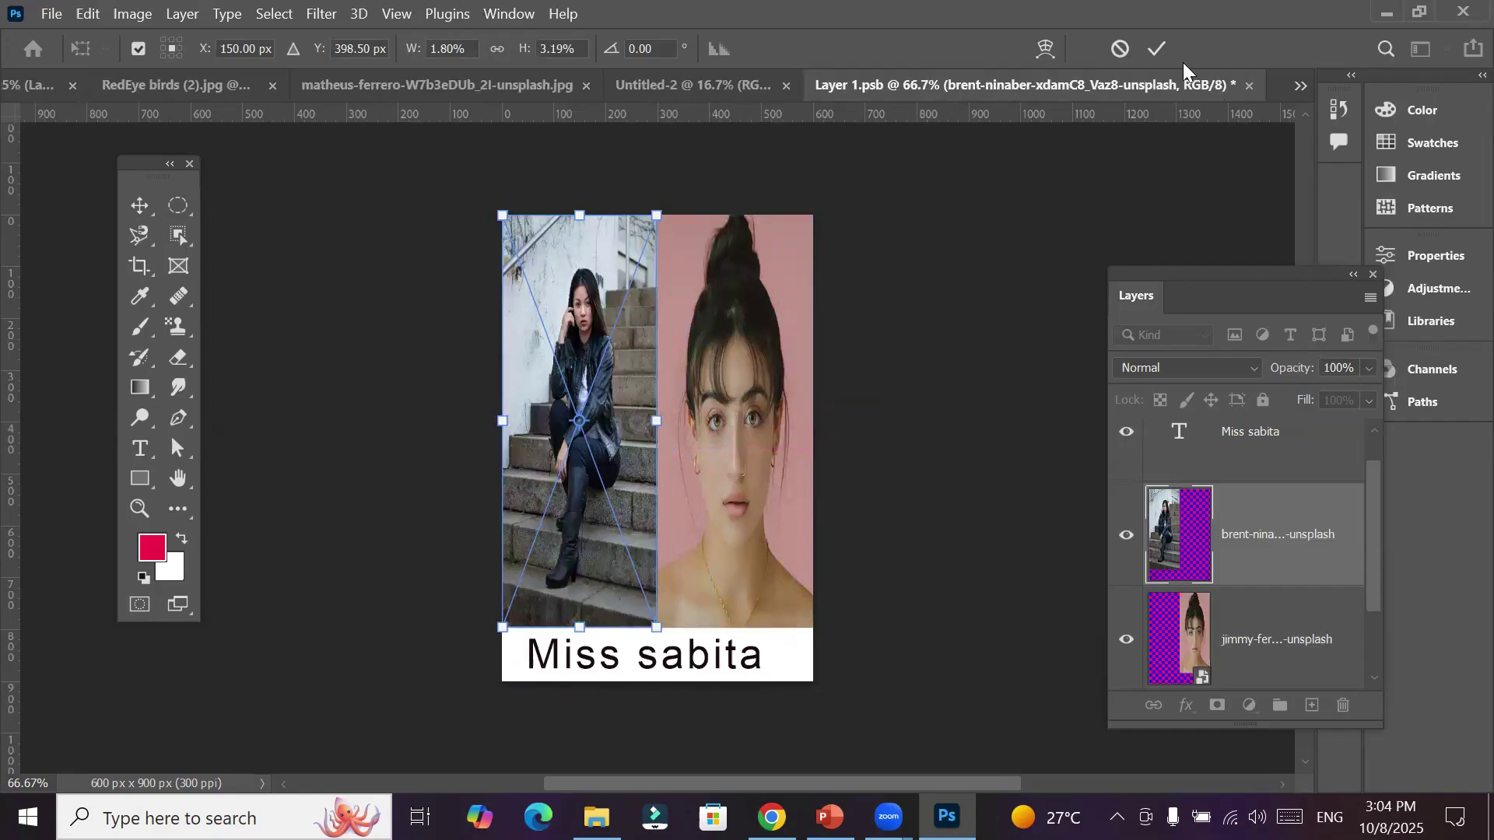
left_click(1154, 49)
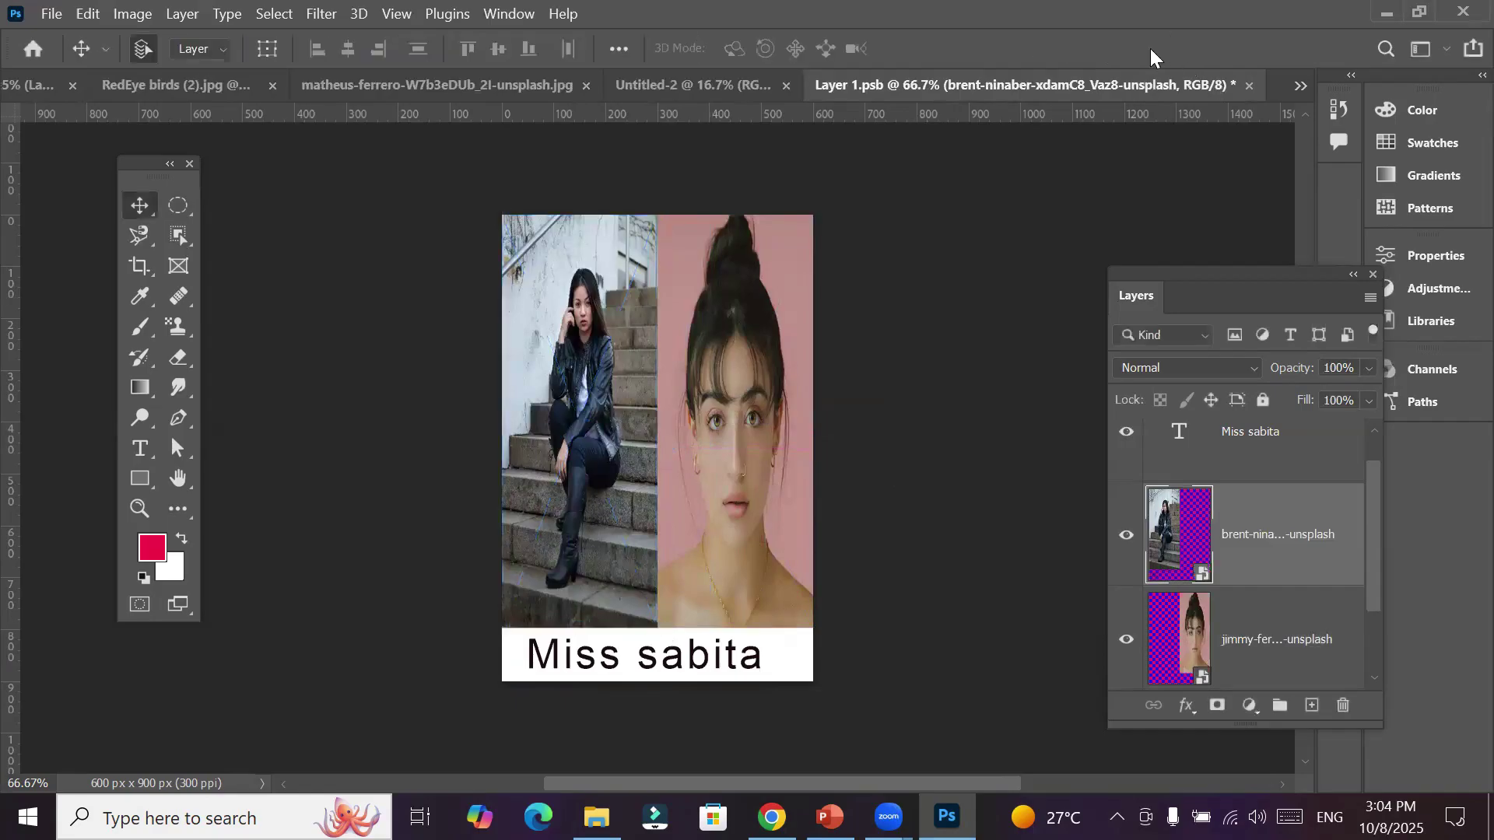
Save and close the edited smart object contents and inspect the updated copies on the photo sheet
left_click(1249, 87)
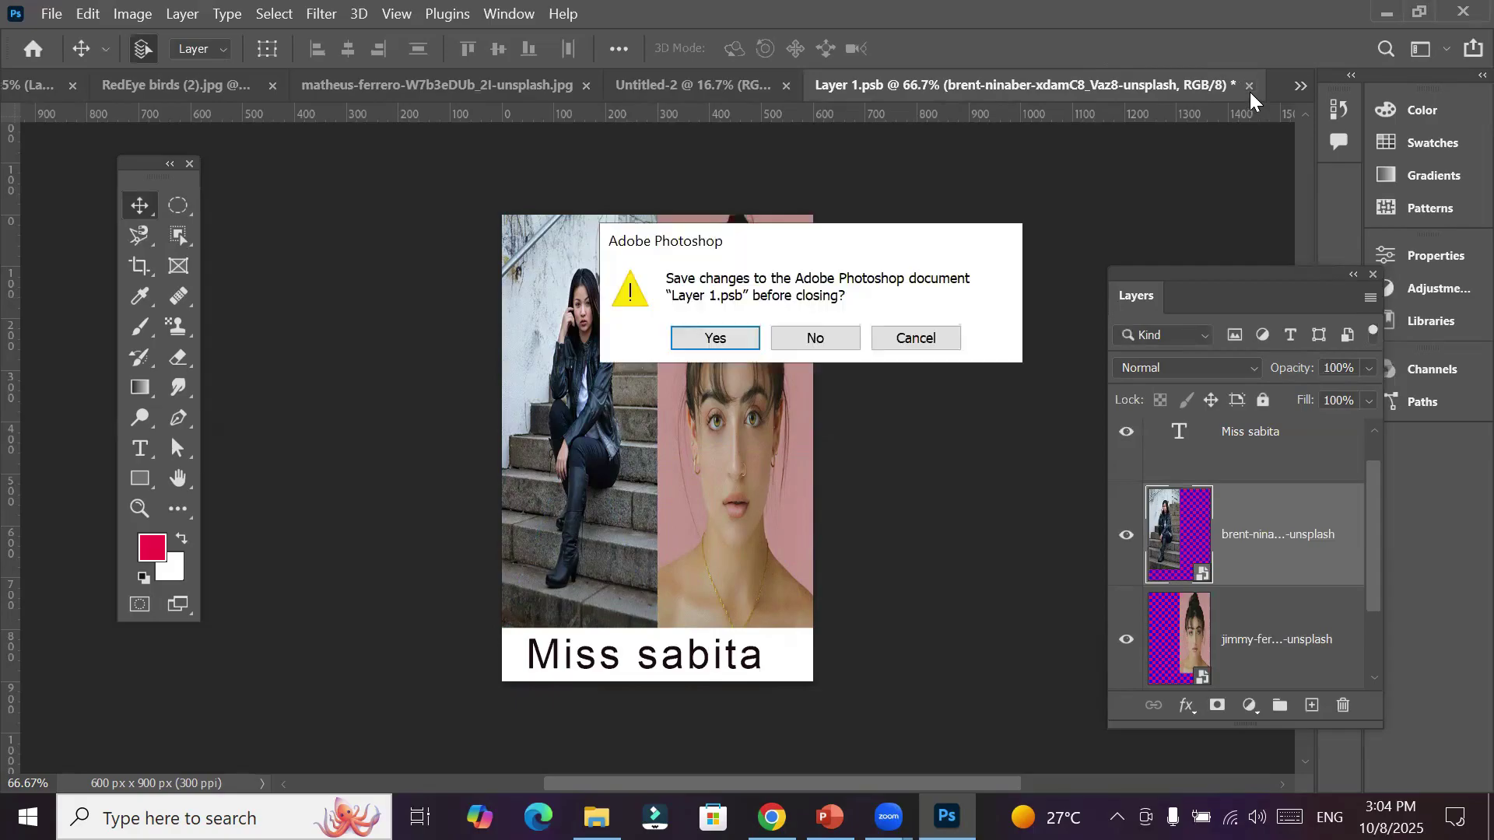
left_click(685, 336)
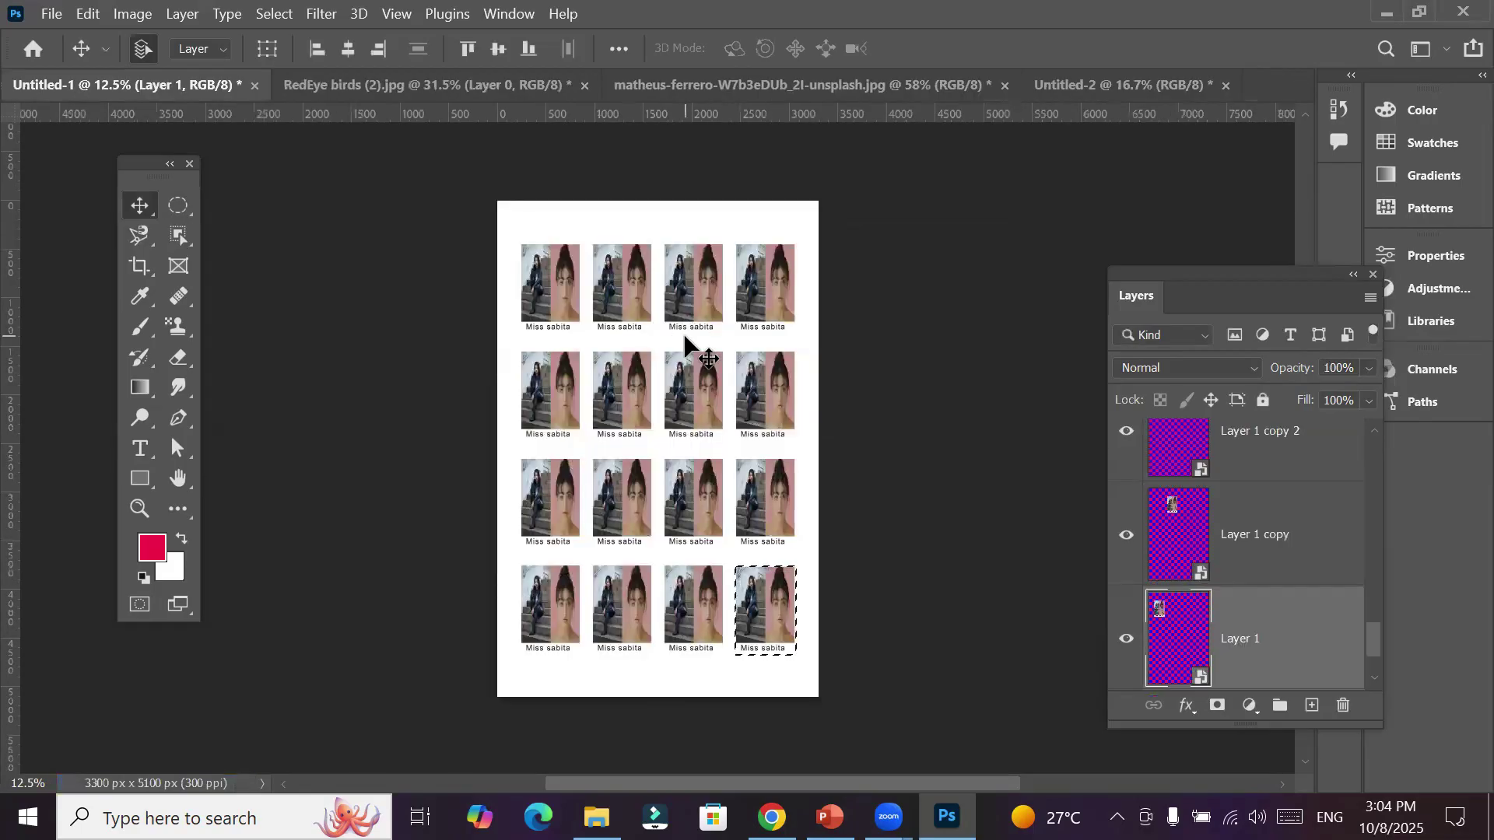
scroll(585, 342, "up", 1)
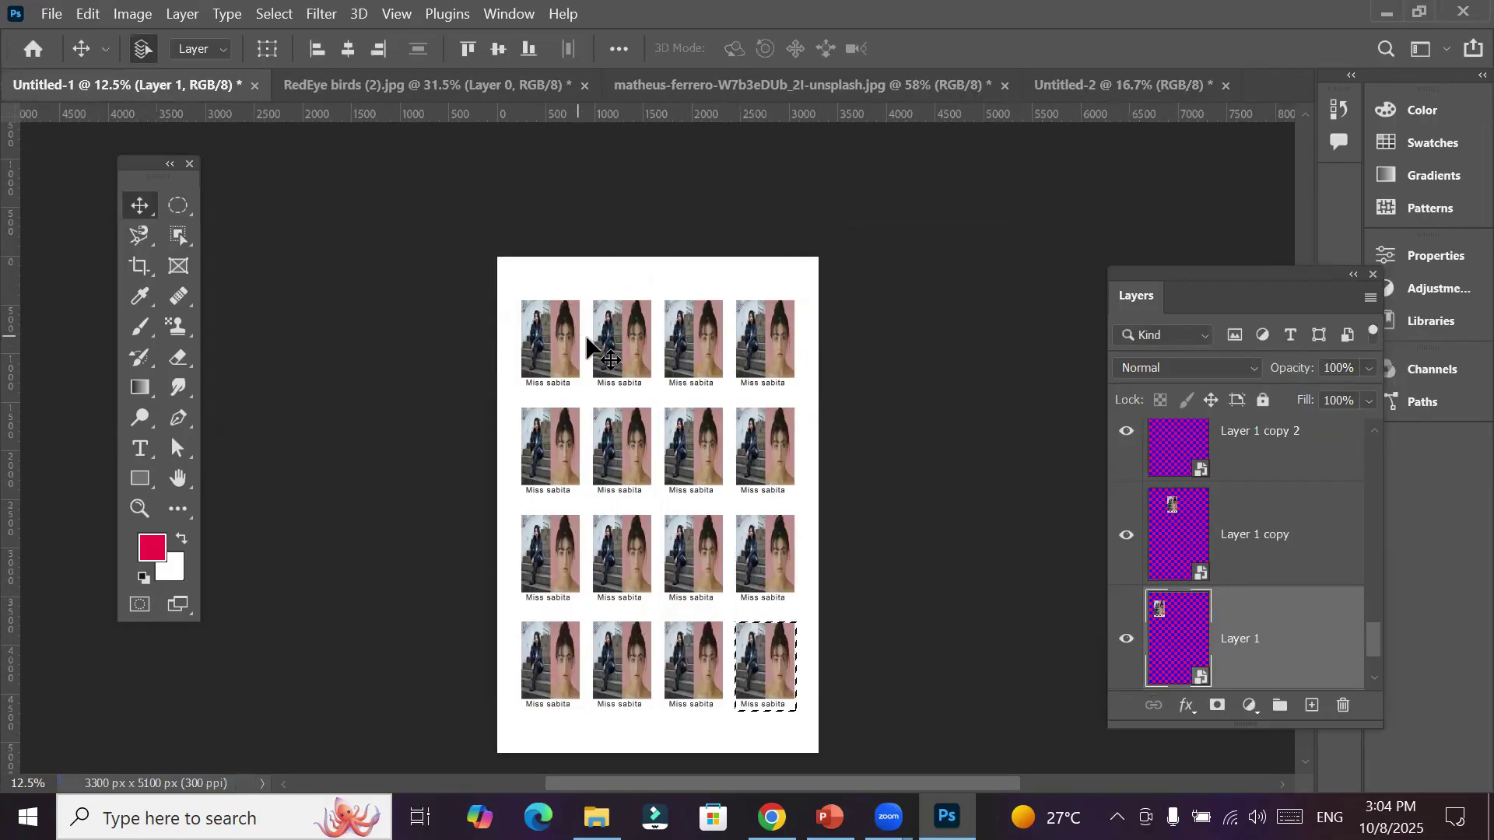
scroll(613, 397, "up", 3, "alt")
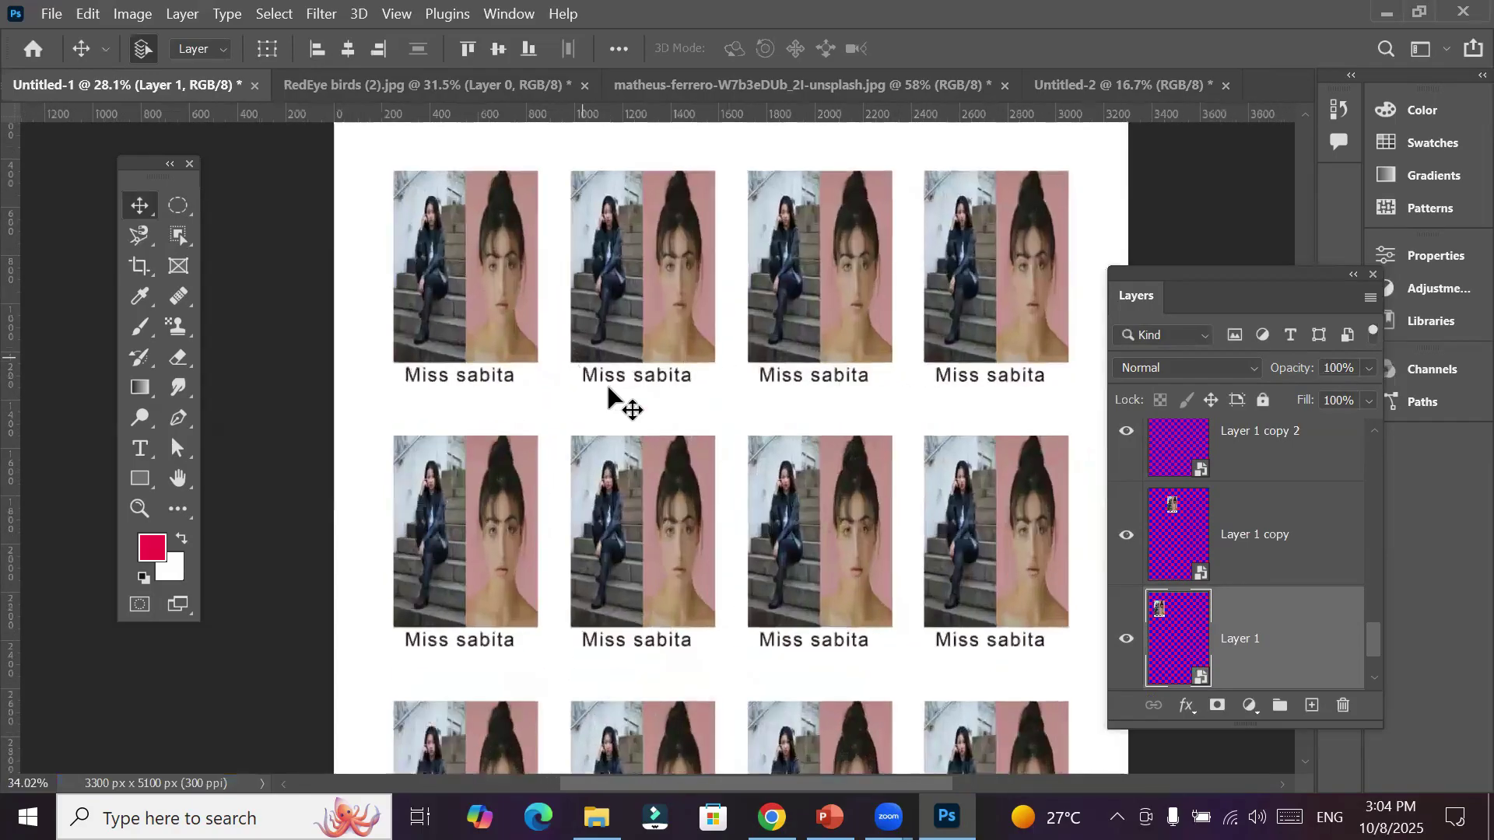
scroll(608, 388, "up", 1, "alt")
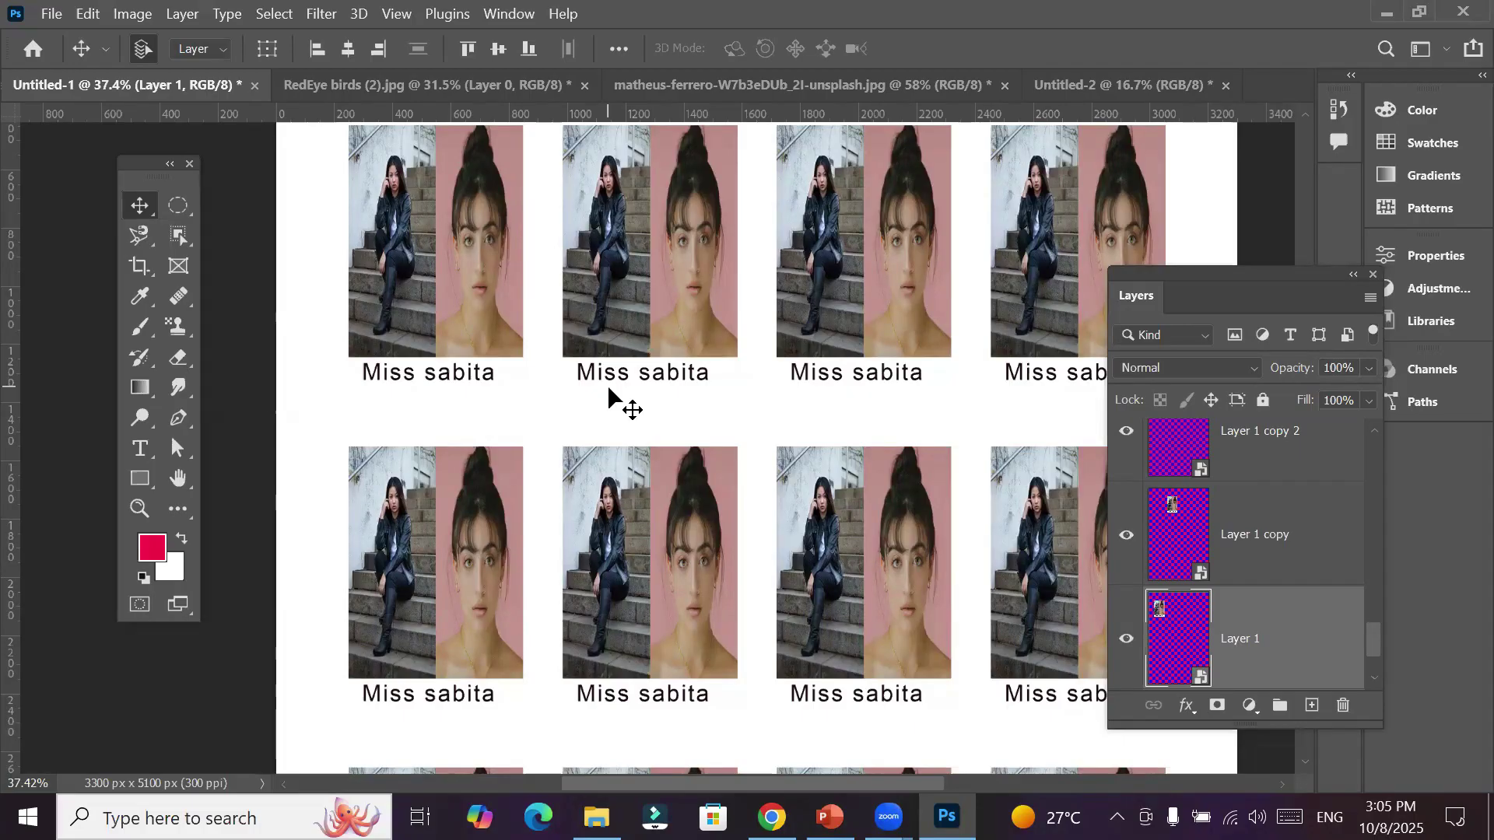
left_click(133, 235)
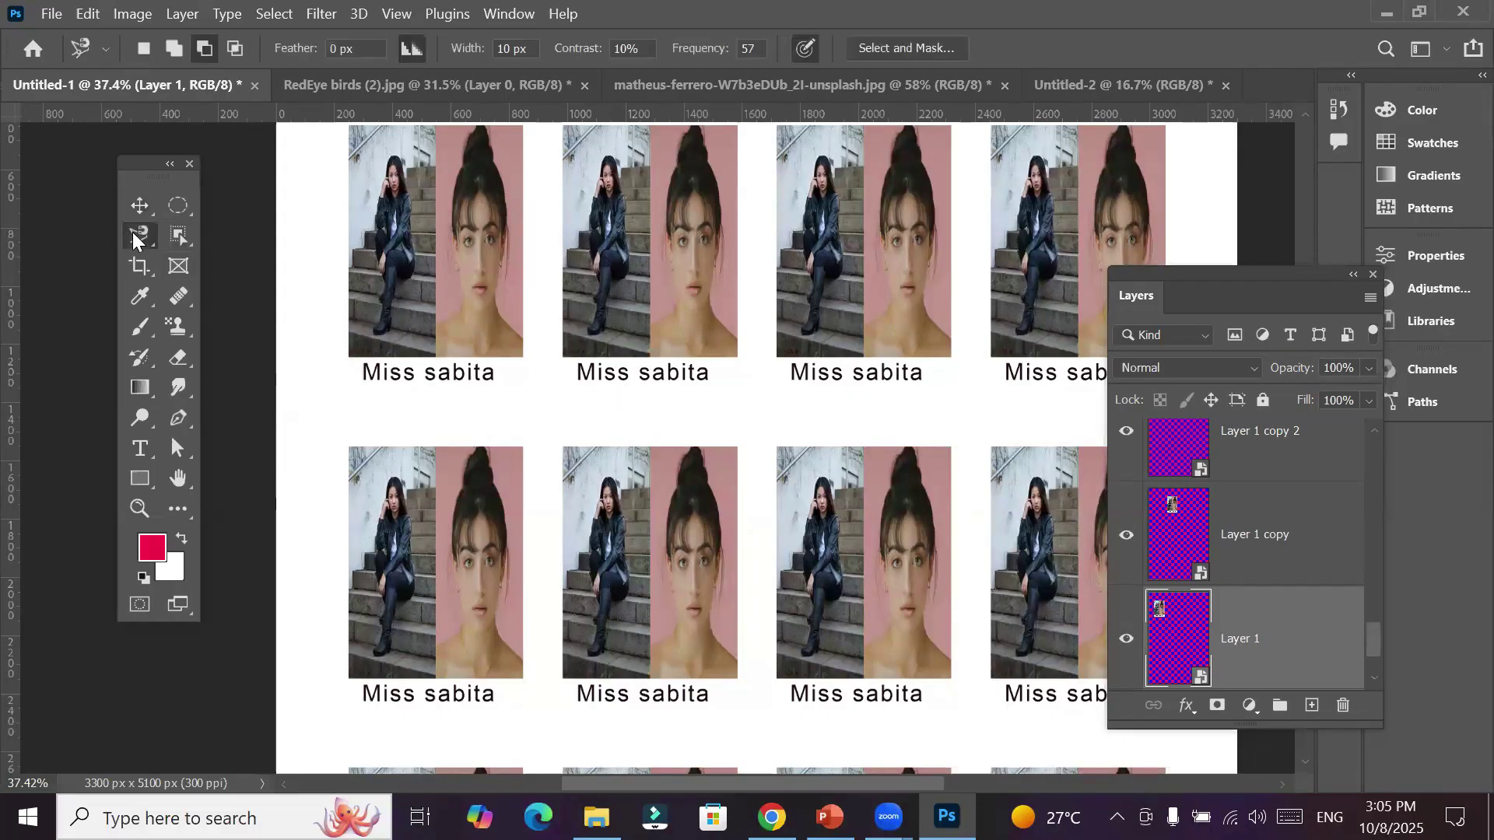
right_click(132, 231)
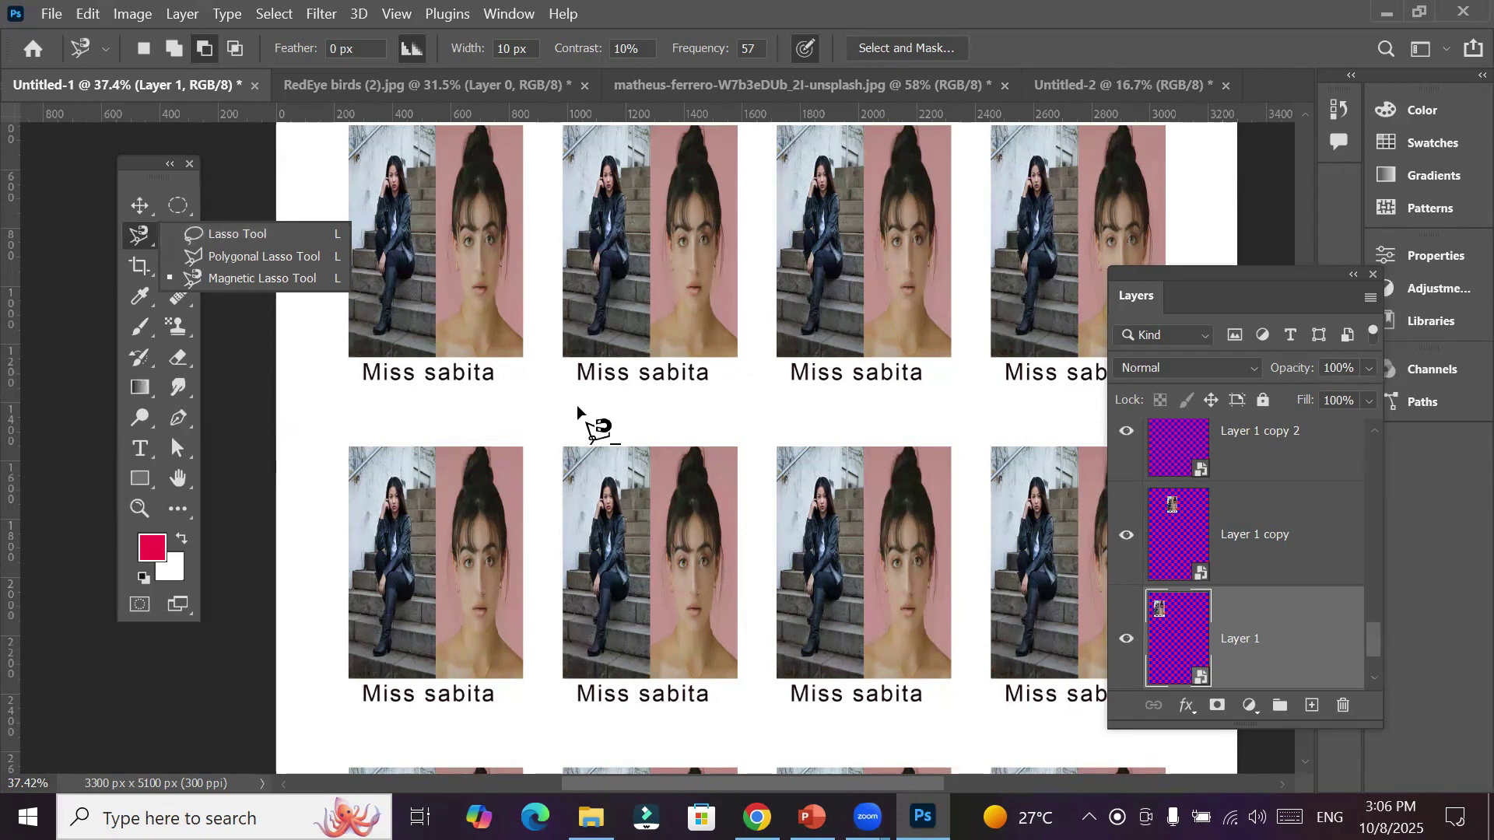
scroll(576, 405, "down", 5)
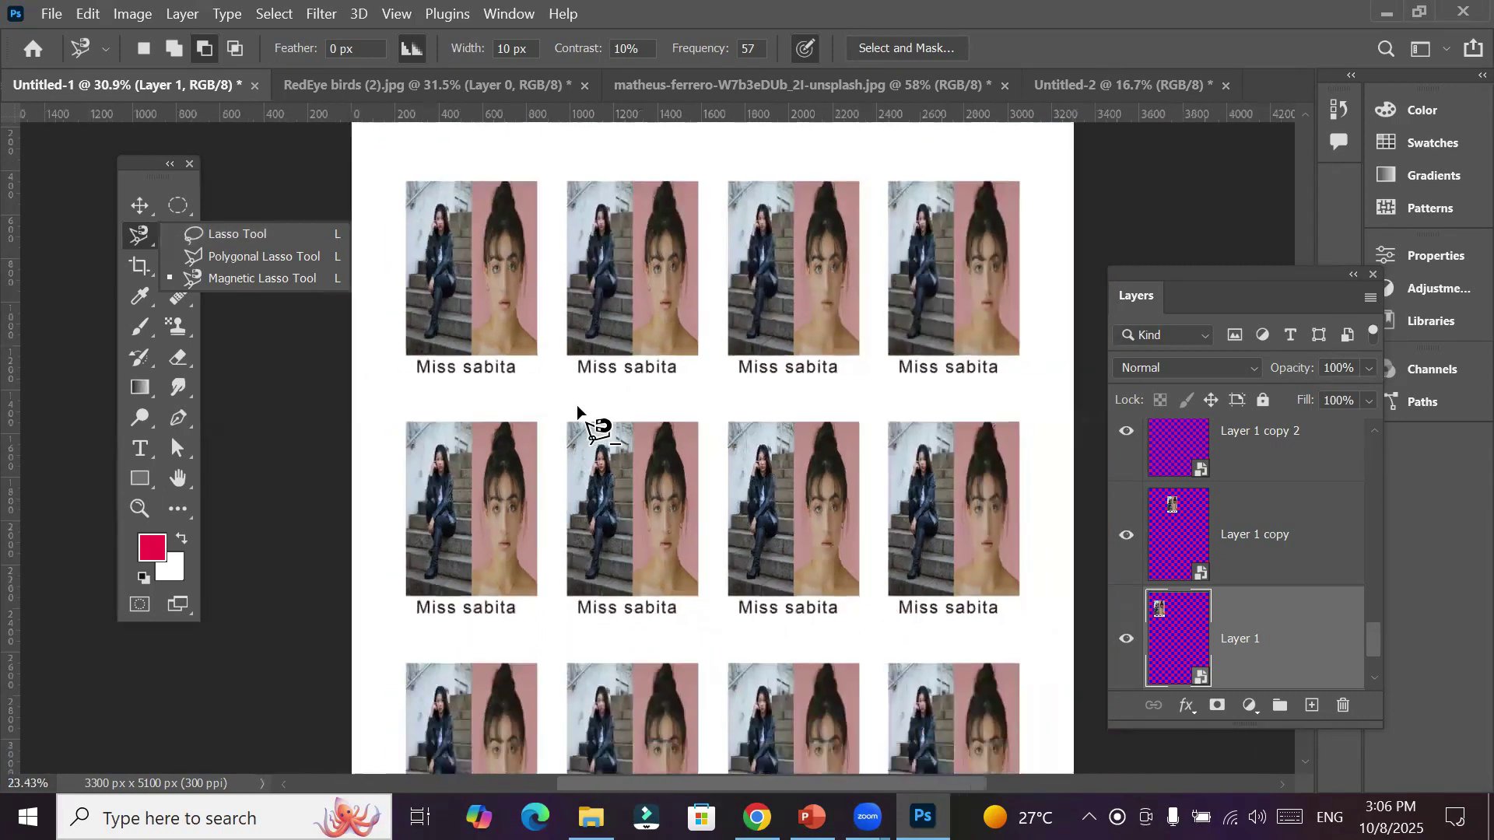